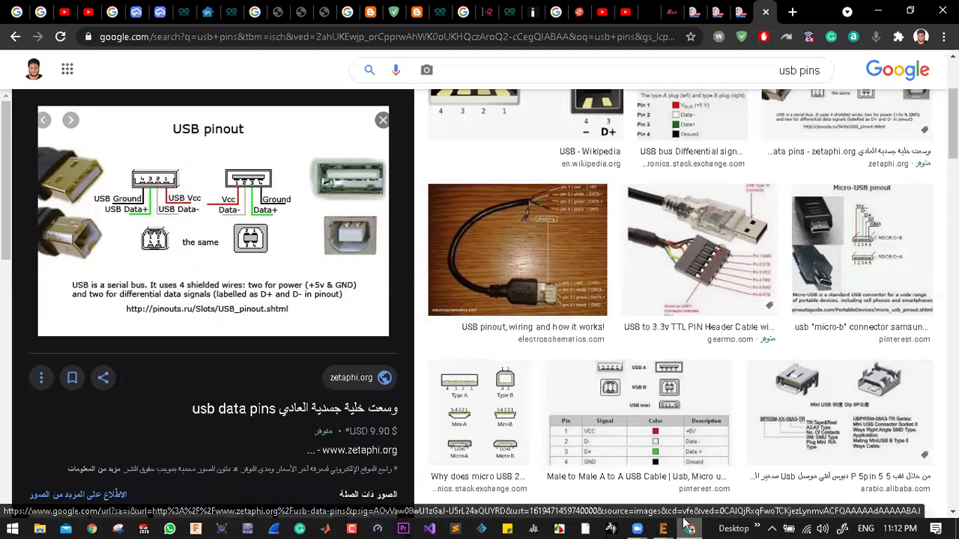
- Close the SOB schematic and board windows and switch to the EAGLE Control Panel
{"action": "mouse_move", "coordinate": [663, 529]}
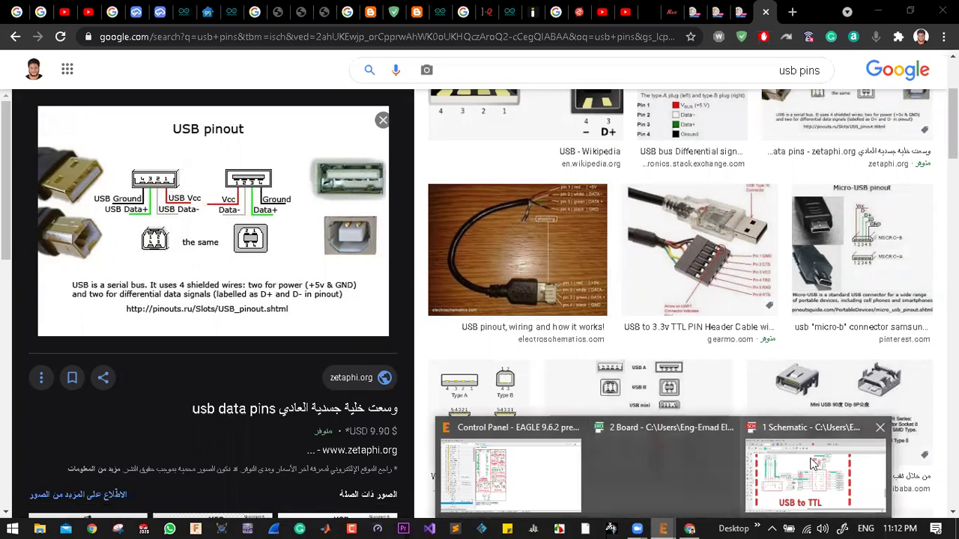
{"action": "left_click", "coordinate": [875, 428]}
{"action": "left_click", "coordinate": [801, 431]}
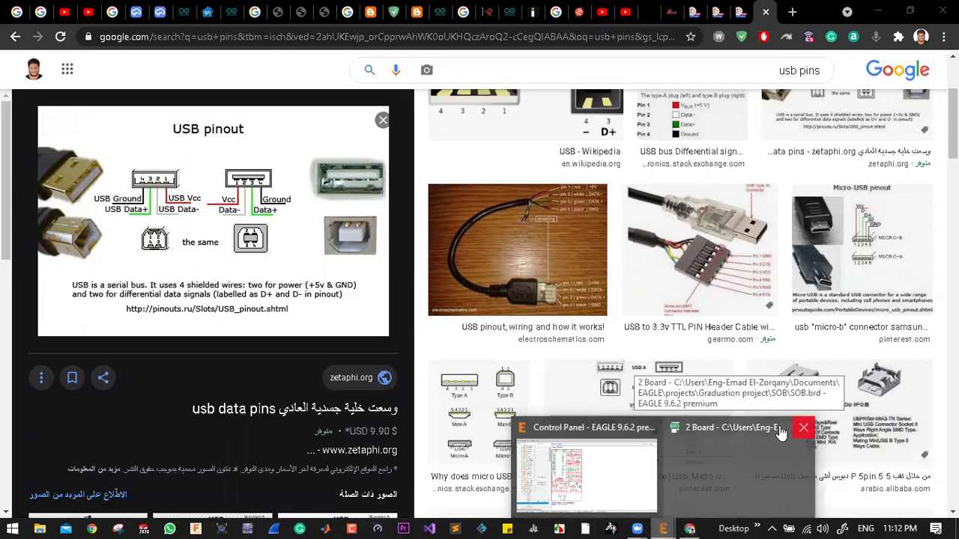
{"action": "left_click", "coordinate": [655, 466]}
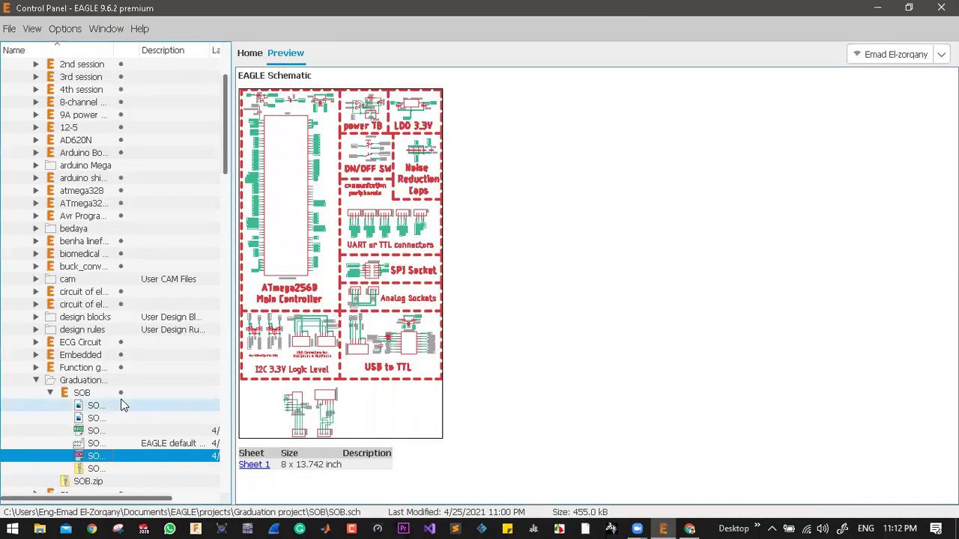
- Create a new project named "9th session USB To TTL" in the user projects folder
{"action": "left_click", "coordinate": [49, 393]}
{"action": "scroll", "coordinate": [75, 292], "scroll_direction": "up", "scroll_amount": 4}
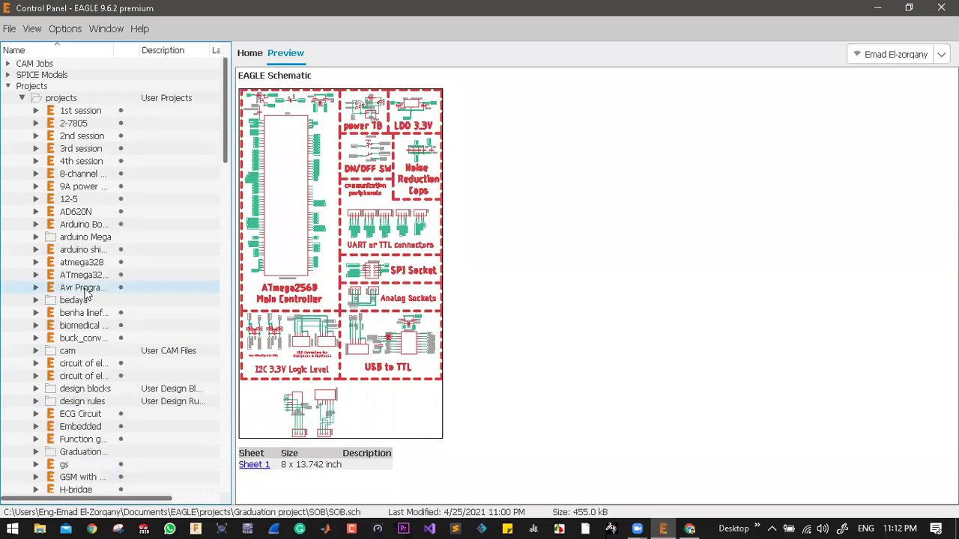
{"action": "left_click", "coordinate": [61, 155]}
{"action": "right_click", "coordinate": [63, 155]}
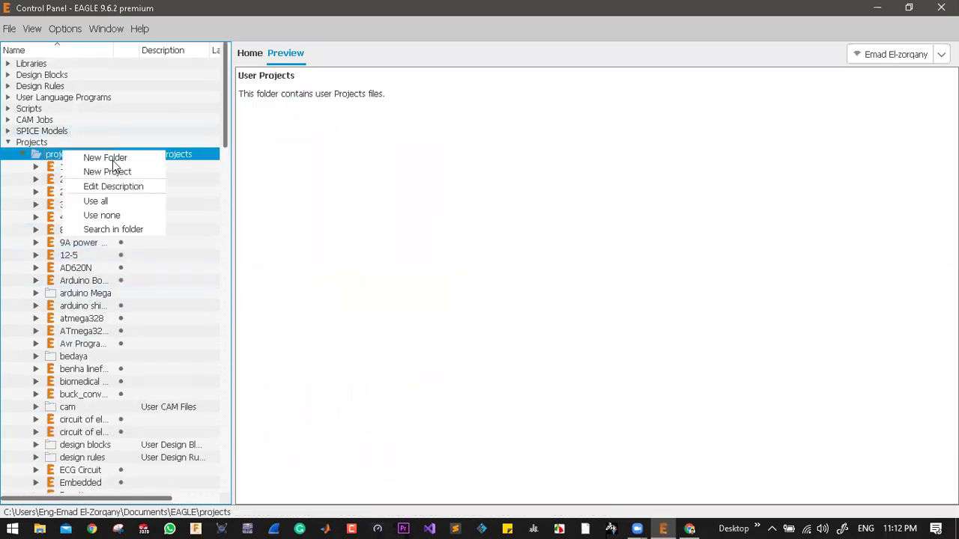
{"action": "left_click", "coordinate": [141, 174]}
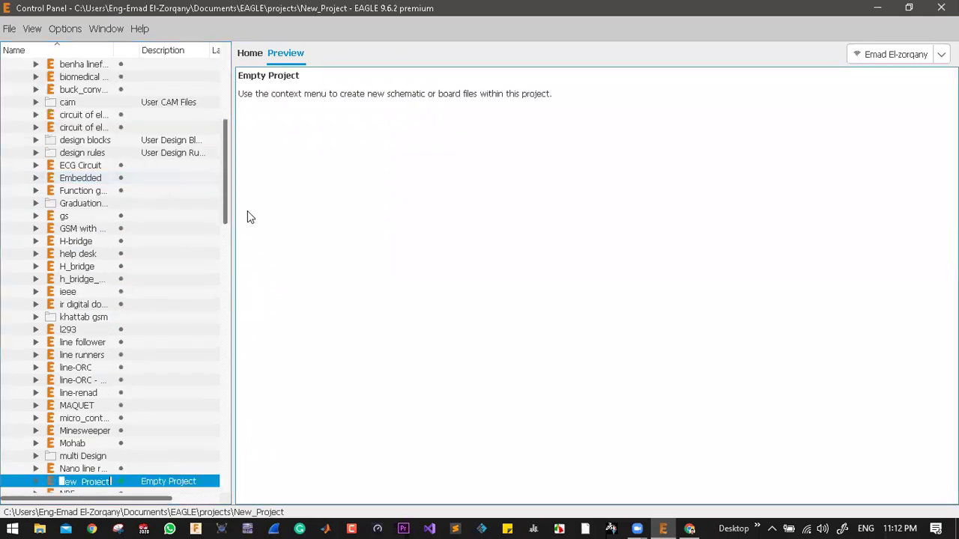
{"action": "type", "text": "US"}
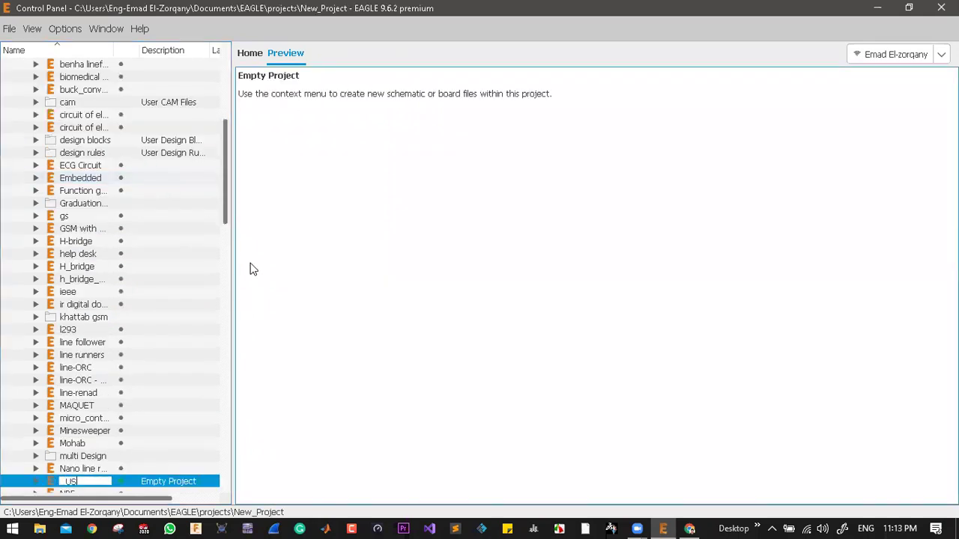
{"action": "type", "text": "B To"}
{"action": "type", "text": " TTL"}
{"action": "type", "text": "9"}
{"action": "type", "text": "th "}
{"action": "type", "text": "session"}
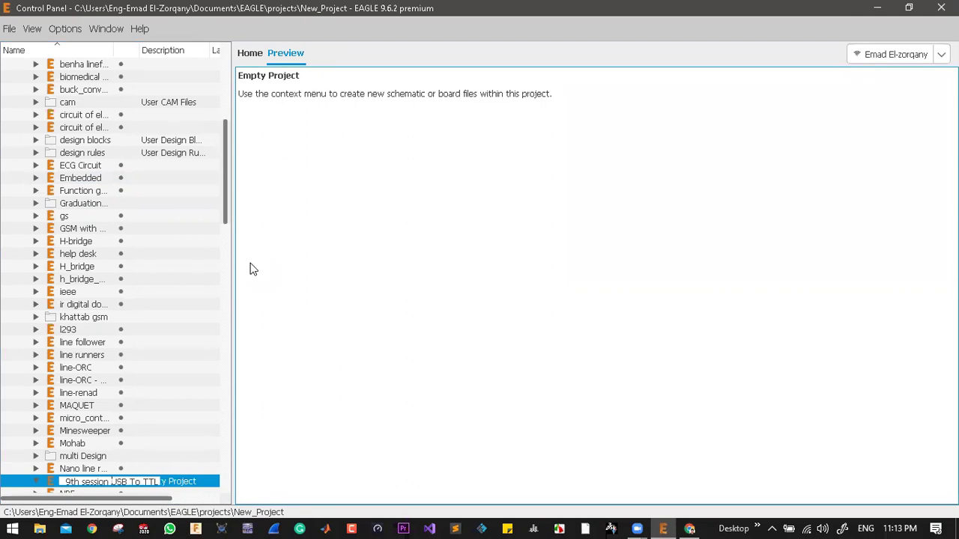
{"action": "key", "text": "Return"}
- Create a new schematic inside the "9th session USB To TTL" project
{"action": "scroll", "coordinate": [229, 242], "scroll_direction": "up", "scroll_amount": 8}
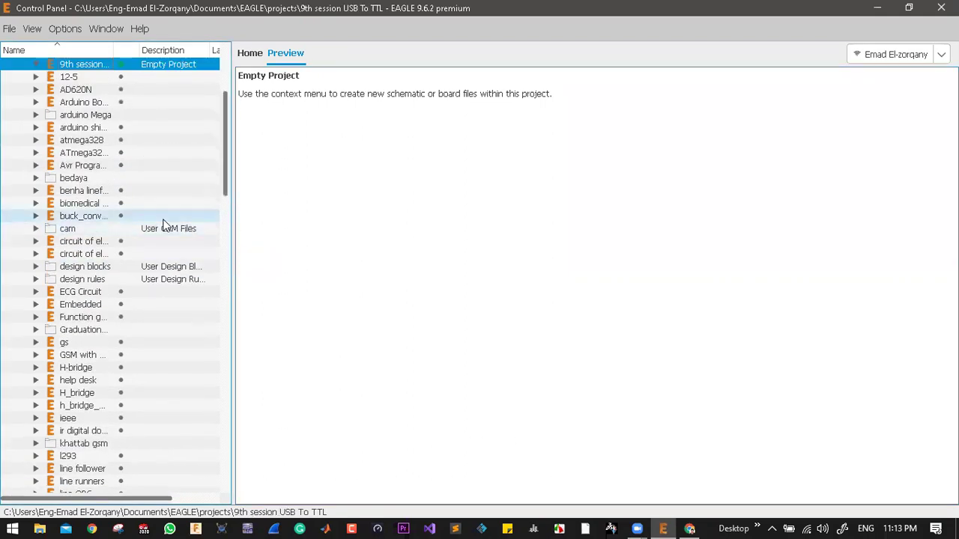
{"action": "right_click", "coordinate": [88, 246]}
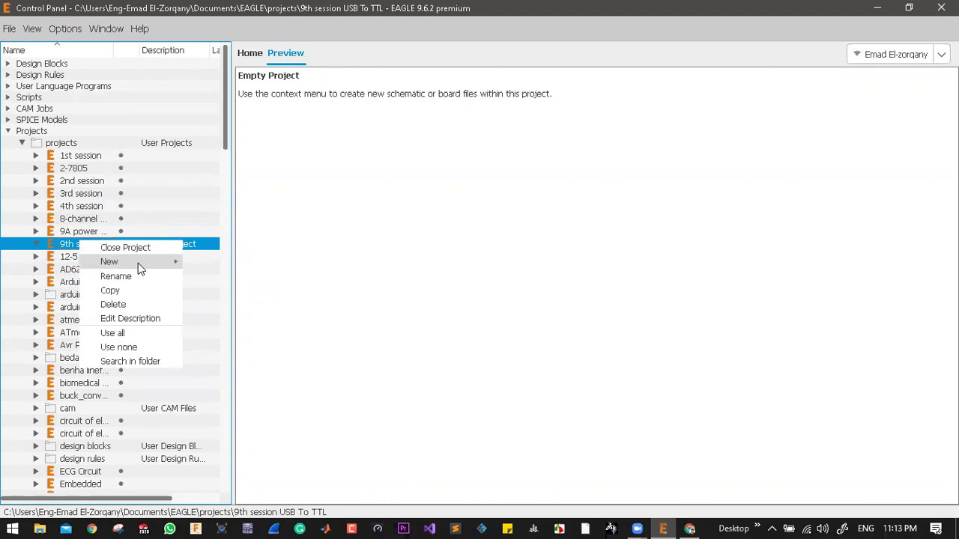
{"action": "mouse_move", "coordinate": [172, 263]}
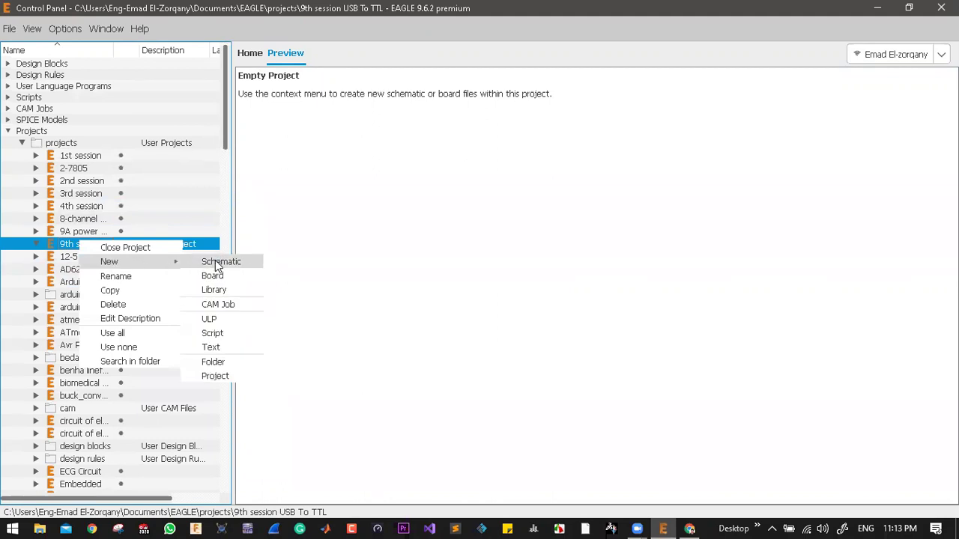
{"action": "left_click", "coordinate": [217, 263]}
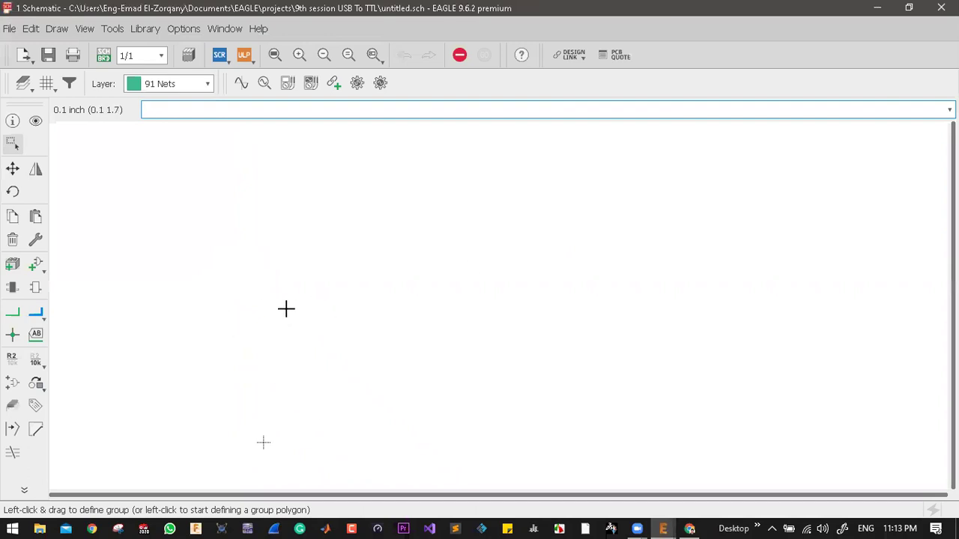
- Start adding a part to the schematic and search the component libraries for *USB*
{"action": "left_click", "coordinate": [35, 263]}
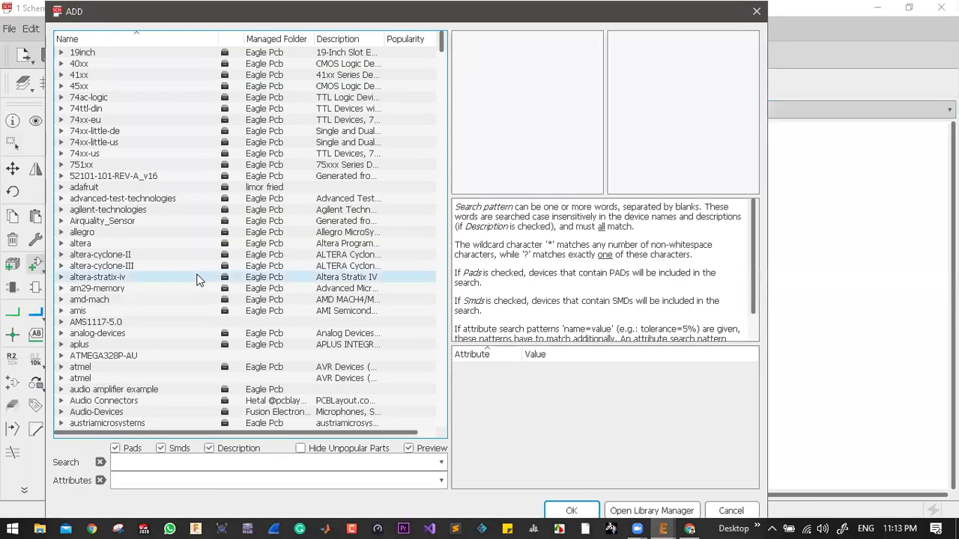
{"action": "left_click", "coordinate": [175, 462]}
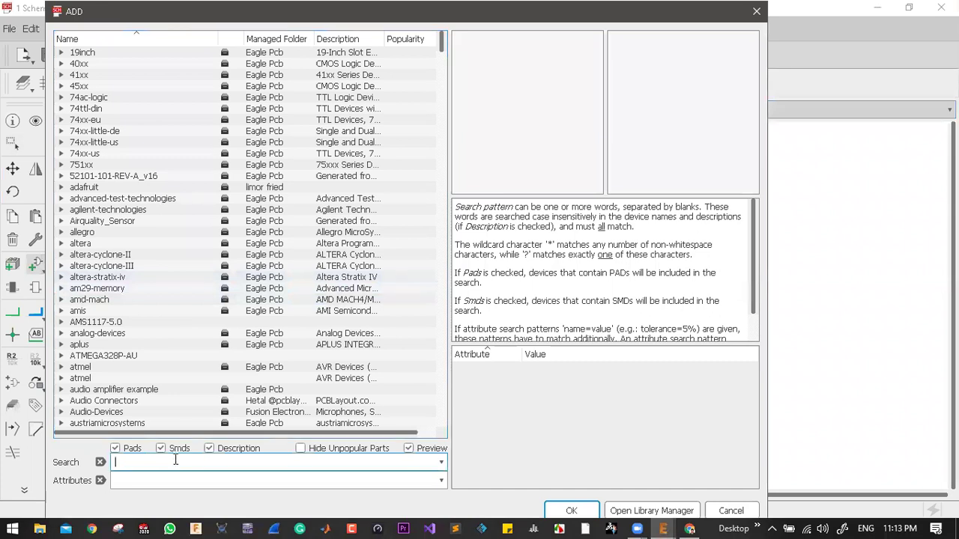
{"action": "type", "text": "**"}
{"action": "type", "text": "USN"}
{"action": "key", "text": "BackSpace"}
{"action": "type", "text": "B*"}
{"action": "key", "text": "Return"}
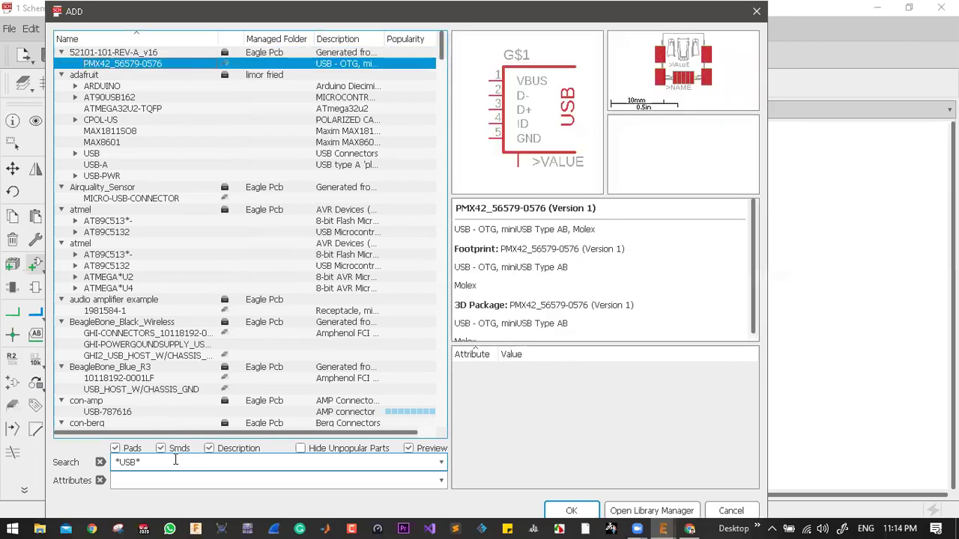
- Examine the adafruit library's USB parts, including the package variants of USB and USB-PWR, for their symbols and footprints
{"action": "key", "text": "Down"}
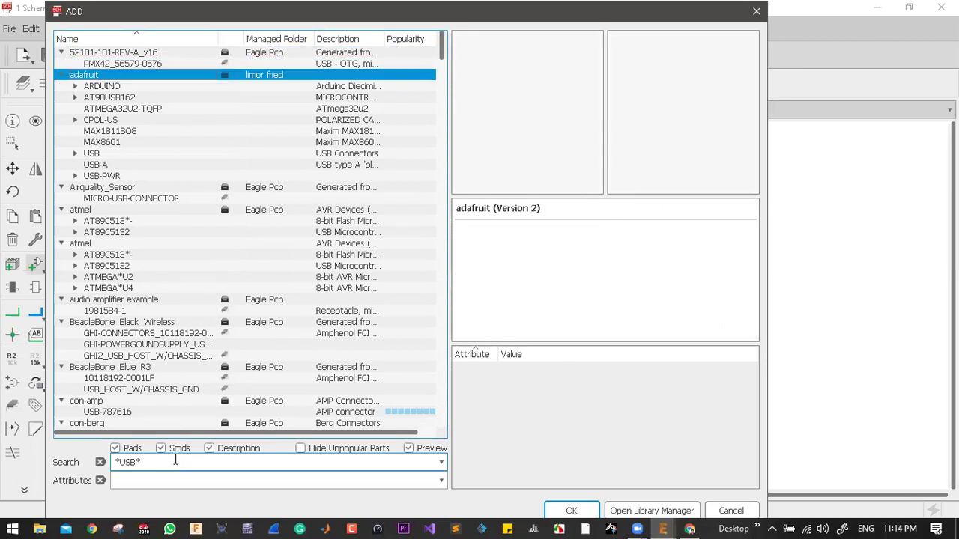
{"action": "key", "text": "Down"}
{"action": "key", "text": "Down"}
{"action": "key", "text": "Down"}
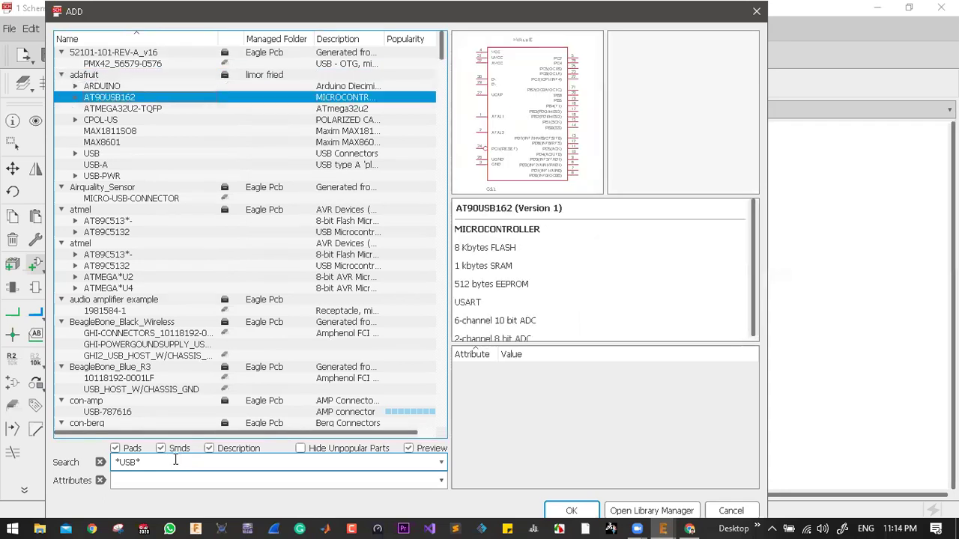
{"action": "key", "text": "Down"}
{"action": "key", "text": "Down"}
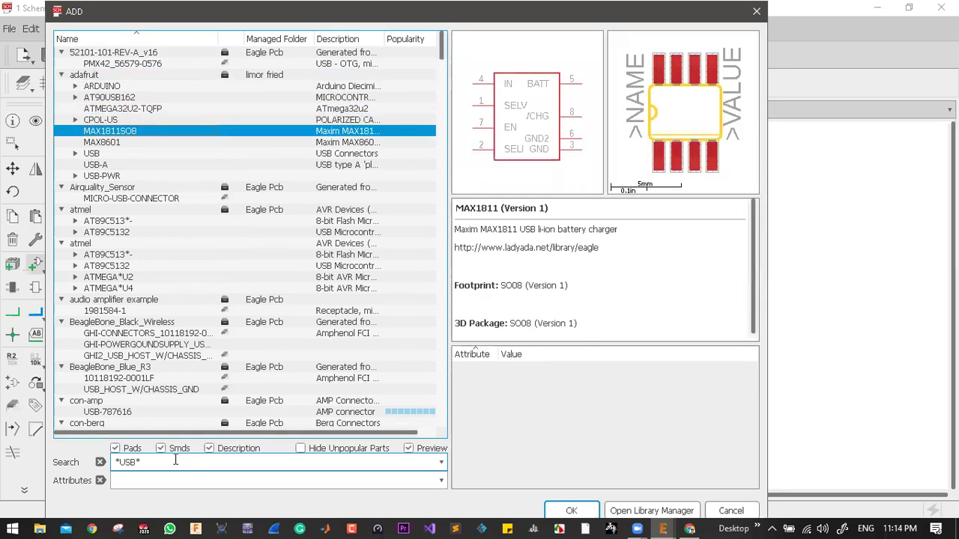
{"action": "key", "text": "Down"}
{"action": "key", "text": "Down"}
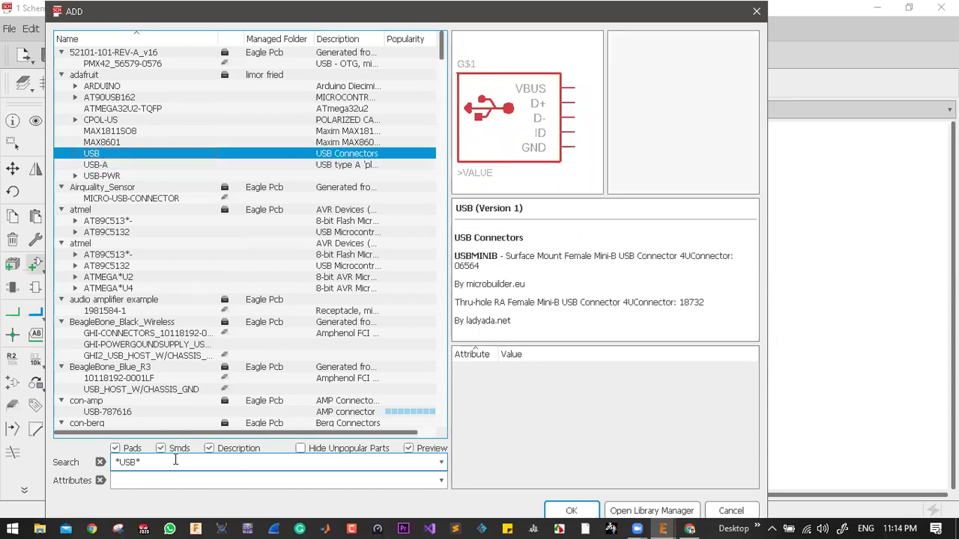
{"action": "key", "text": "Right"}
{"action": "key", "text": "Down"}
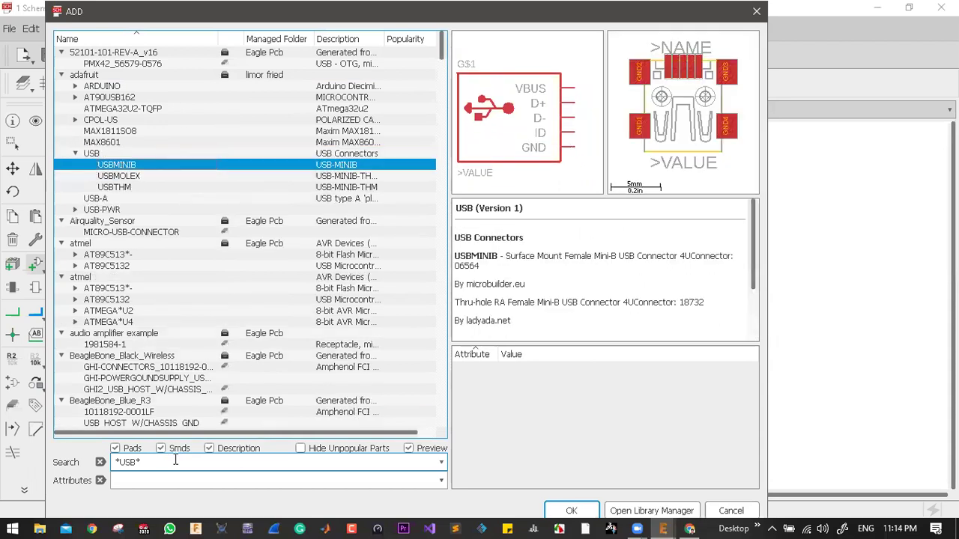
{"action": "key", "text": "Down"}
{"action": "key", "text": "Down"}
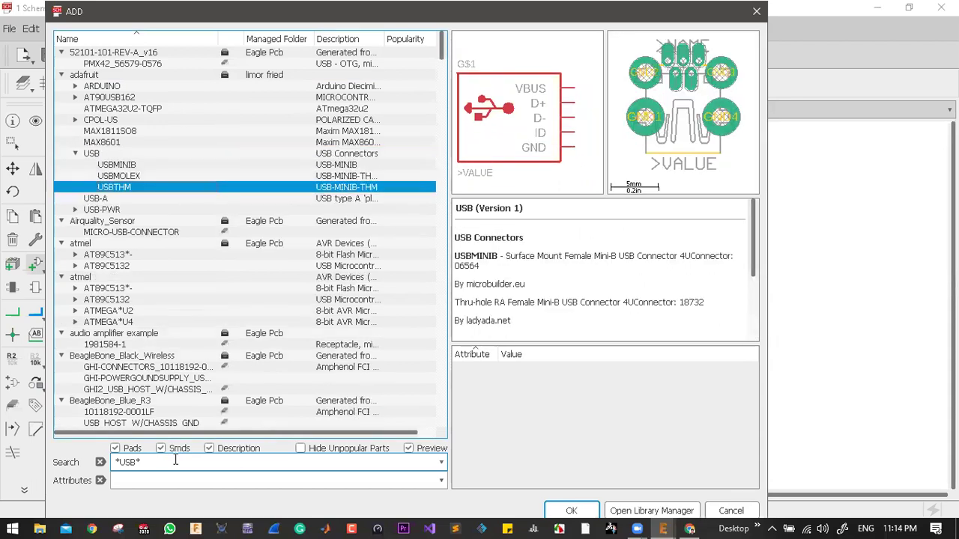
{"action": "key", "text": "Down"}
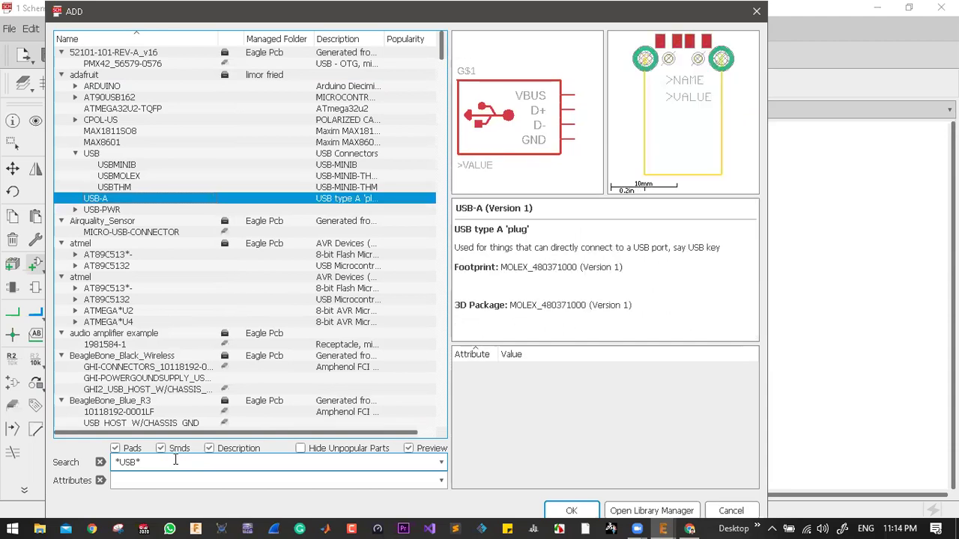
{"action": "key", "text": "Down"}
{"action": "key", "text": "Right"}
{"action": "key", "text": "Down"}
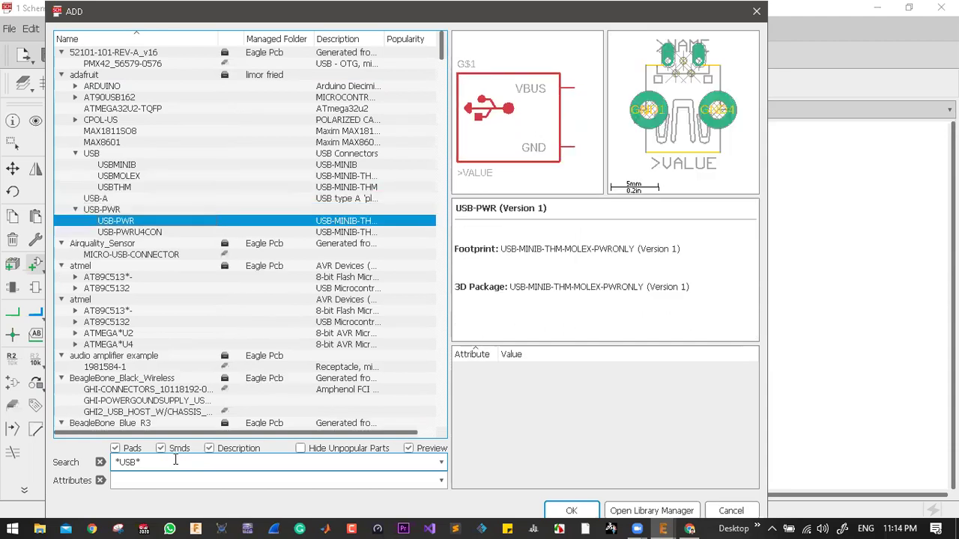
{"action": "key", "text": "Down"}
- Review the USB parts from the Airquality_Sensor library through BeagleBone_Black_Wireless, checking each symbol and footprint preview
{"action": "key", "text": "Down"}
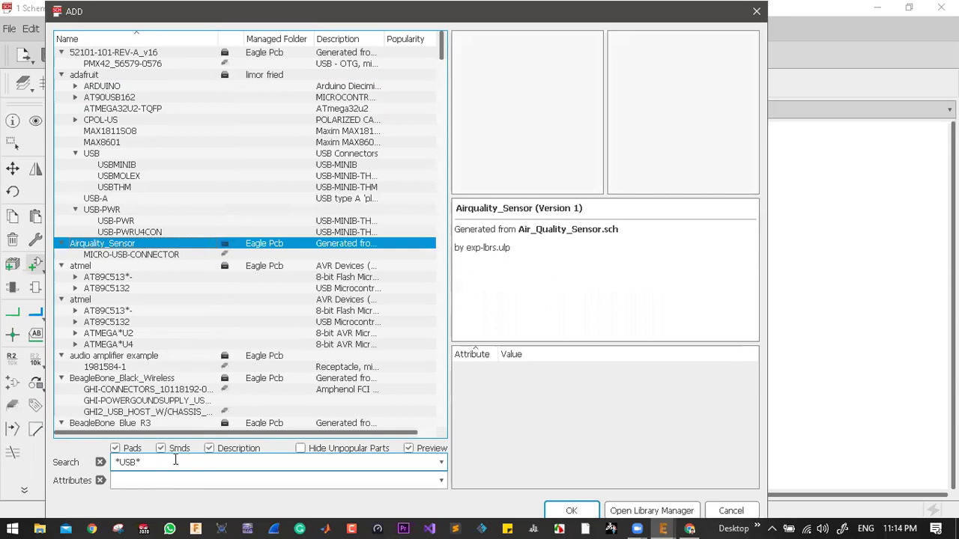
{"action": "key", "text": "Down"}
{"action": "key", "text": "Down"}
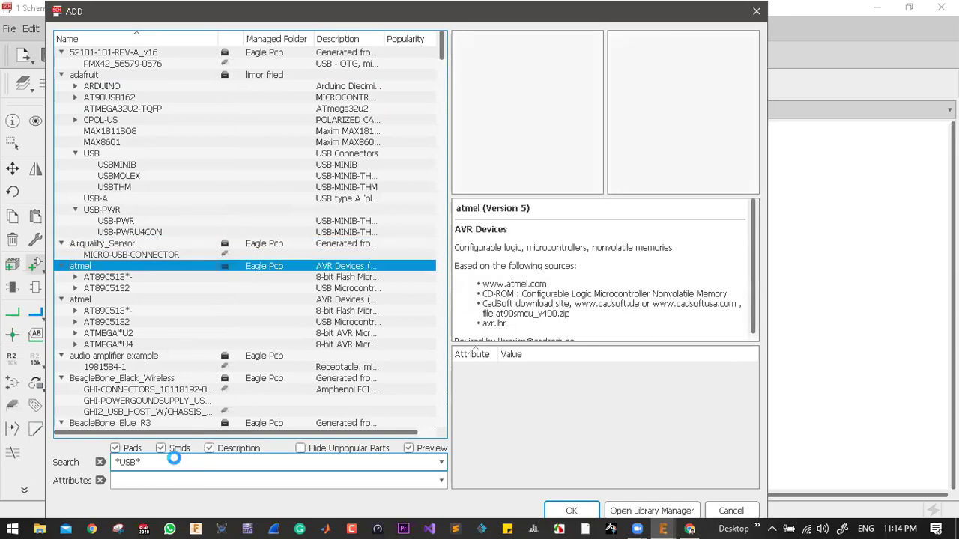
{"action": "key", "text": "Down"}
{"action": "key", "text": "Down"}
{"action": "key", "text": "Down"}
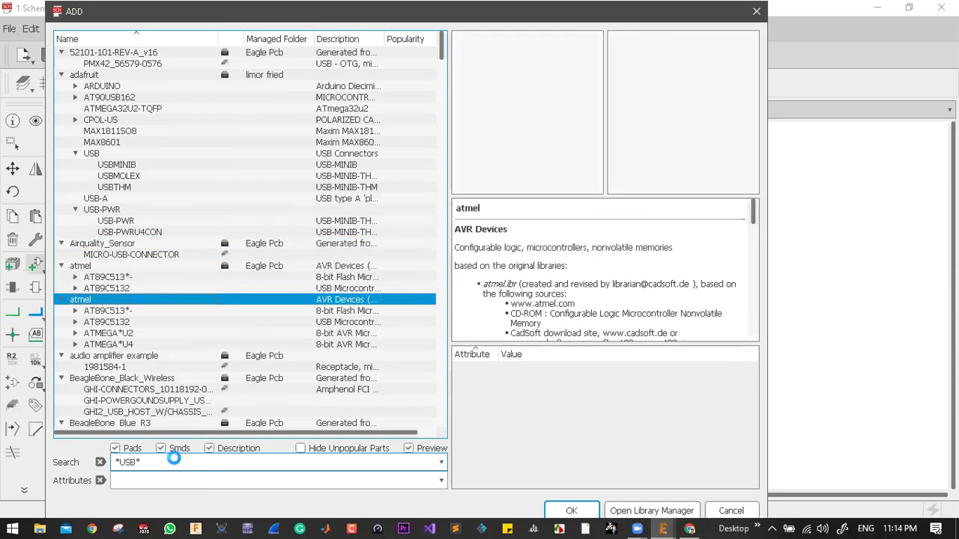
{"action": "key", "text": "Down"}
{"action": "key", "text": "Down"}
{"action": "key", "text": "Down"}
{"action": "key", "text": "Down"}
{"action": "key", "text": "Down"}
{"action": "key", "text": "Down"}
{"action": "key", "text": "Down"}
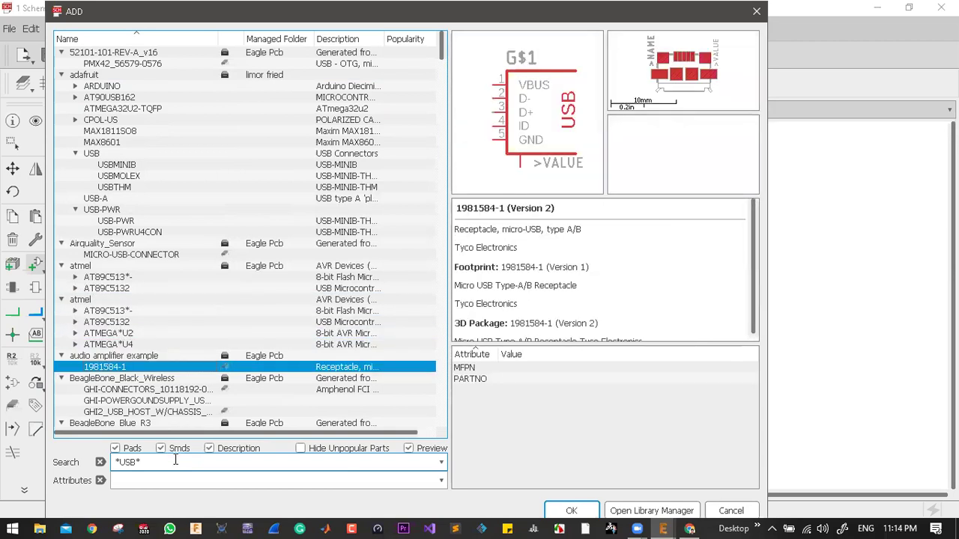
{"action": "key", "text": "Down"}
{"action": "key", "text": "Down"}
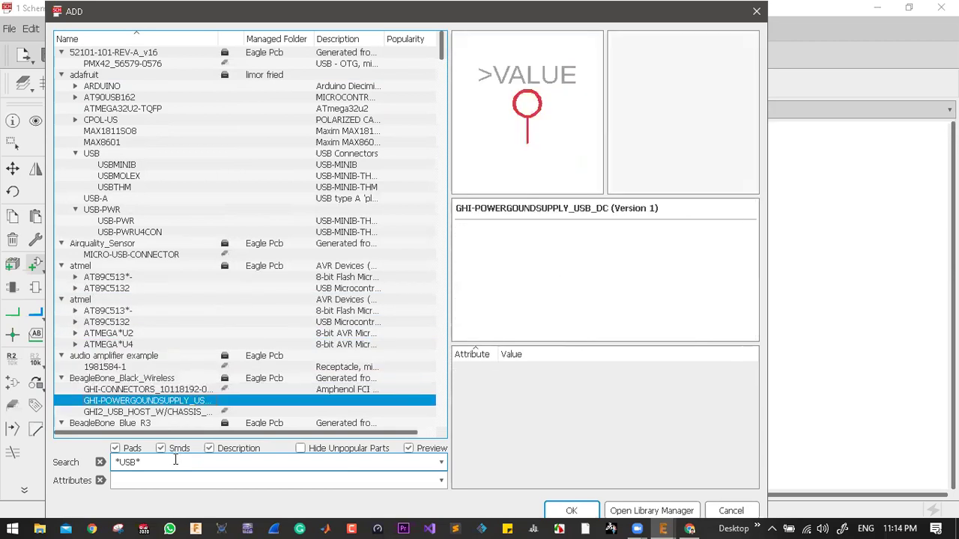
{"action": "key", "text": "Down"}
{"action": "key", "text": "Down"}
{"action": "key", "text": "Up"}
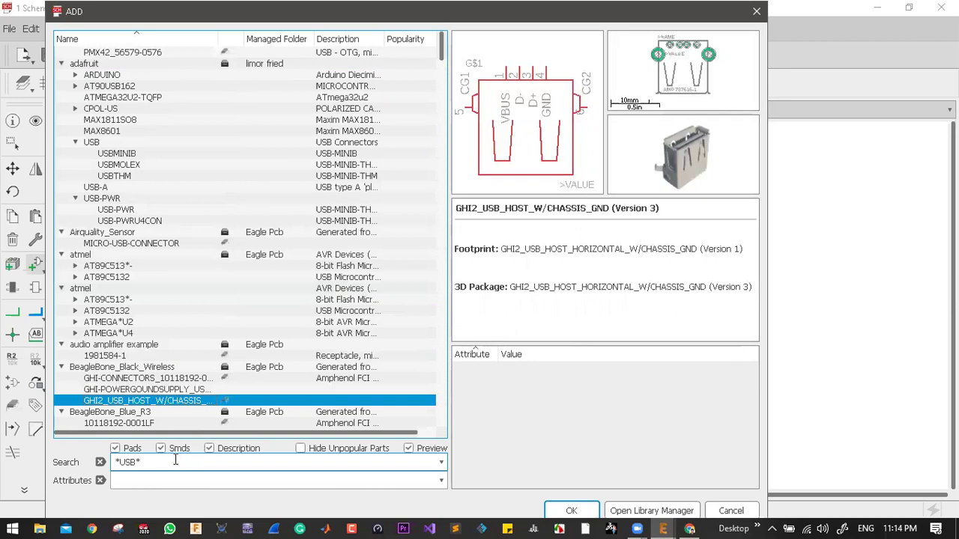
- Review the USB parts in the BeagleBone_Blue_R3, con-amp and con-berg libraries, checking each symbol and footprint through PN87520
{"action": "scroll", "coordinate": [204, 363], "scroll_direction": "down", "scroll_amount": 2}
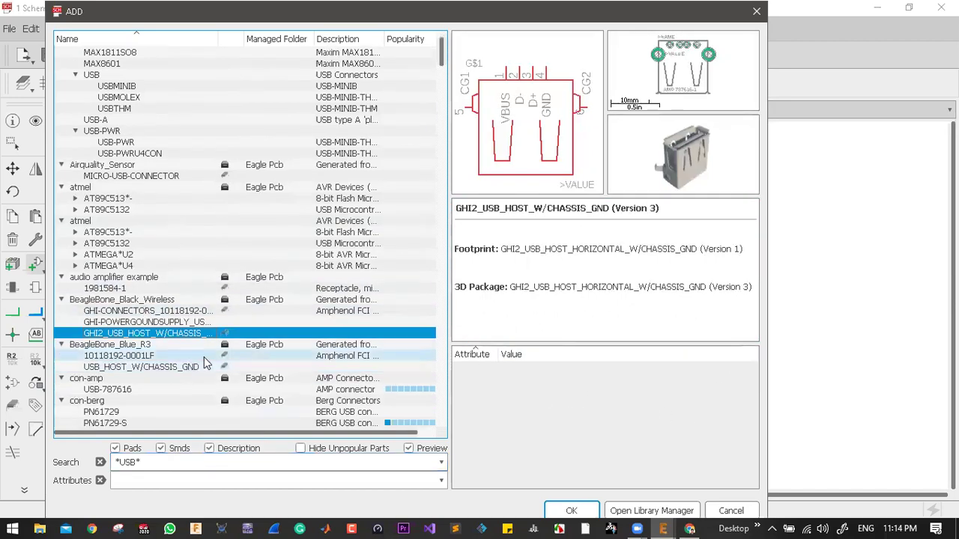
{"action": "scroll", "coordinate": [217, 352], "scroll_direction": "down", "scroll_amount": 2}
{"action": "key", "text": "Down"}
{"action": "key", "text": "Down"}
{"action": "key", "text": "Down"}
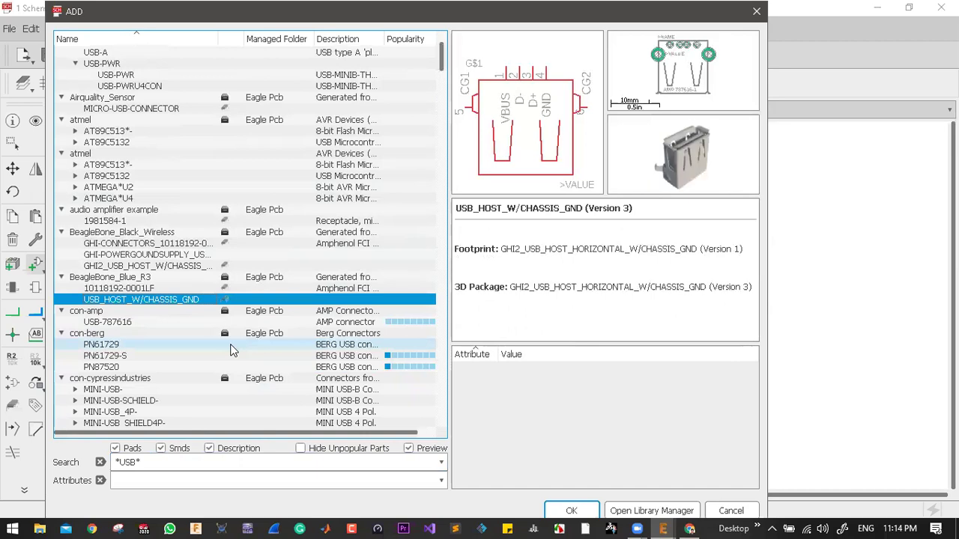
{"action": "key", "text": "Down"}
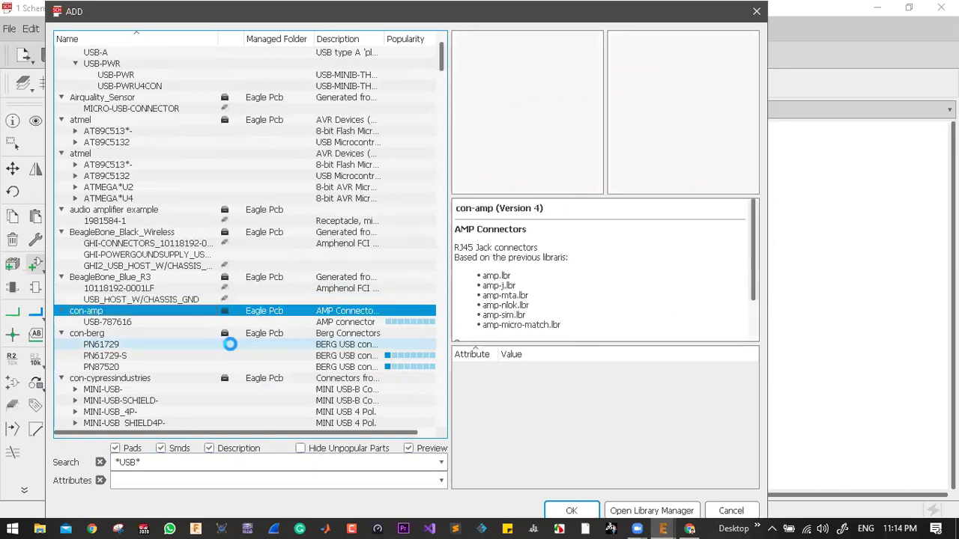
{"action": "key", "text": "Down"}
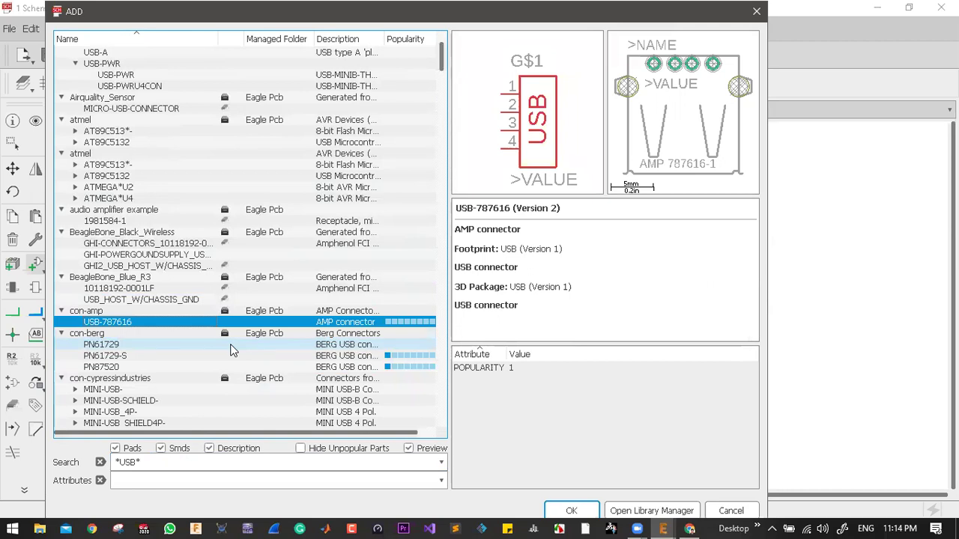
{"action": "key", "text": "Down"}
{"action": "key", "text": "Down"}
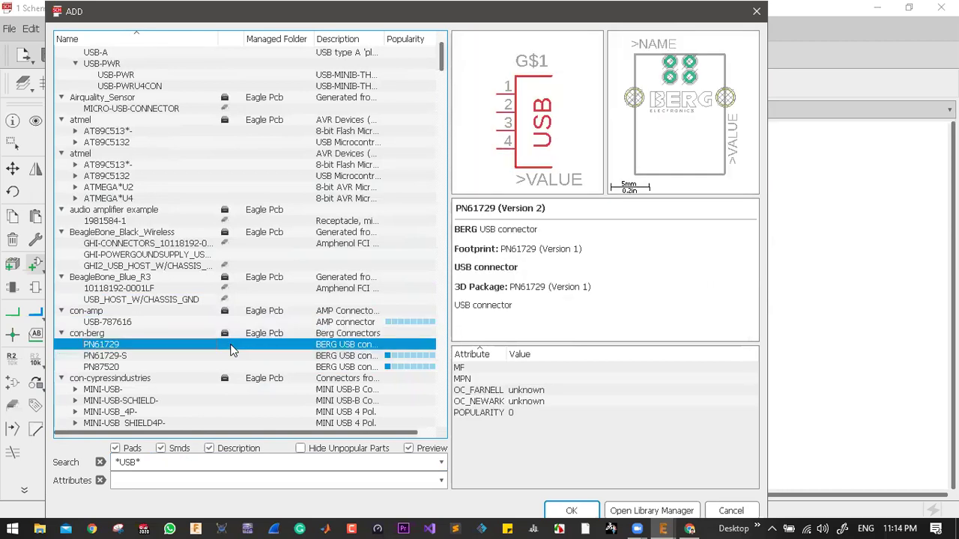
{"action": "key", "text": "Down"}
{"action": "key", "text": "Down"}
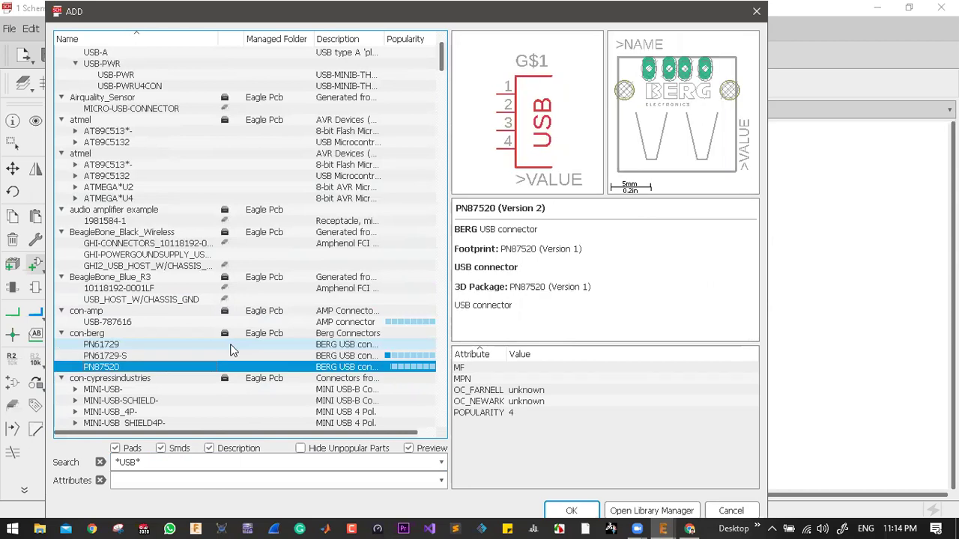
- Examine the con-cypressindustries USB connectors from MINI-USB- through USB_4SHIELD-, comparing their symbols and footprints
{"action": "key", "text": "Down"}
{"action": "key", "text": "Down"}
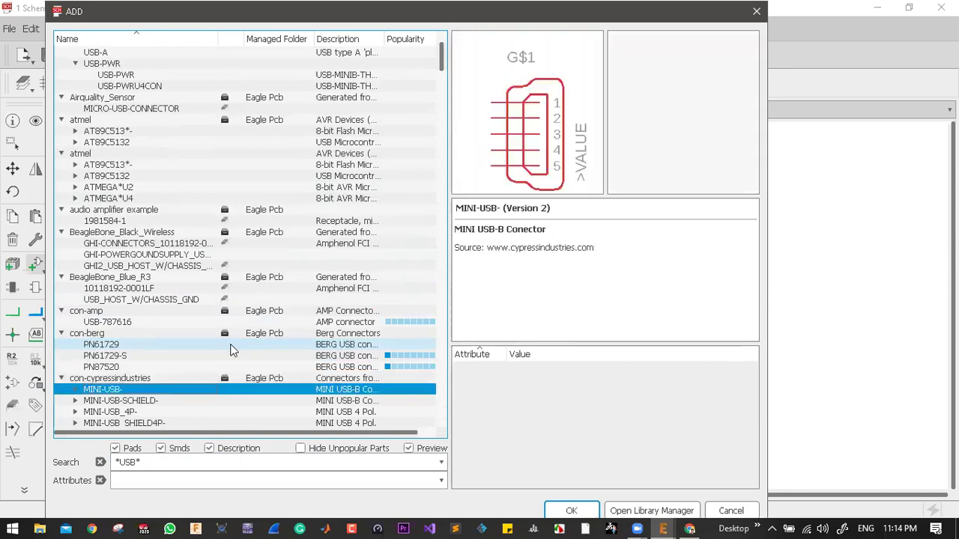
{"action": "key", "text": "Down"}
{"action": "key", "text": "Down"}
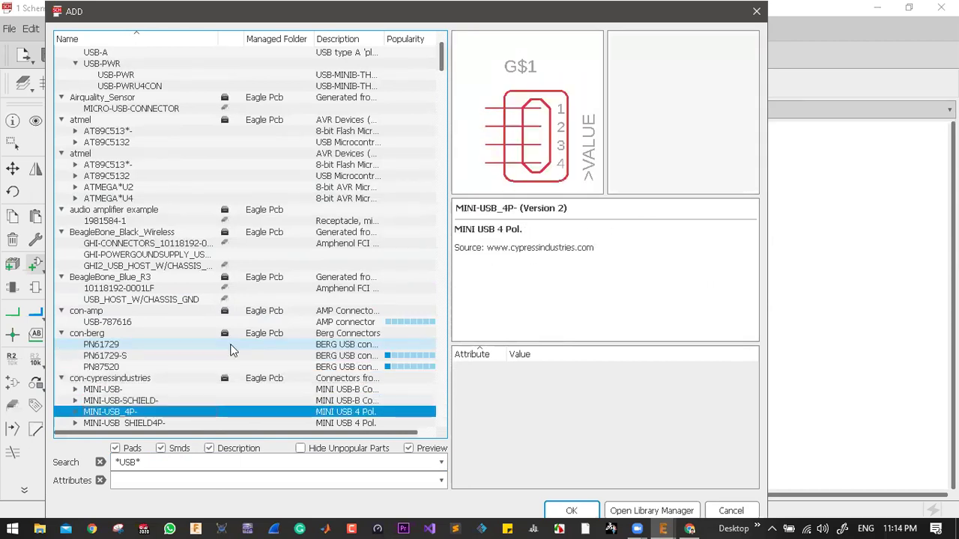
{"action": "key", "text": "Down"}
{"action": "key", "text": "Down"}
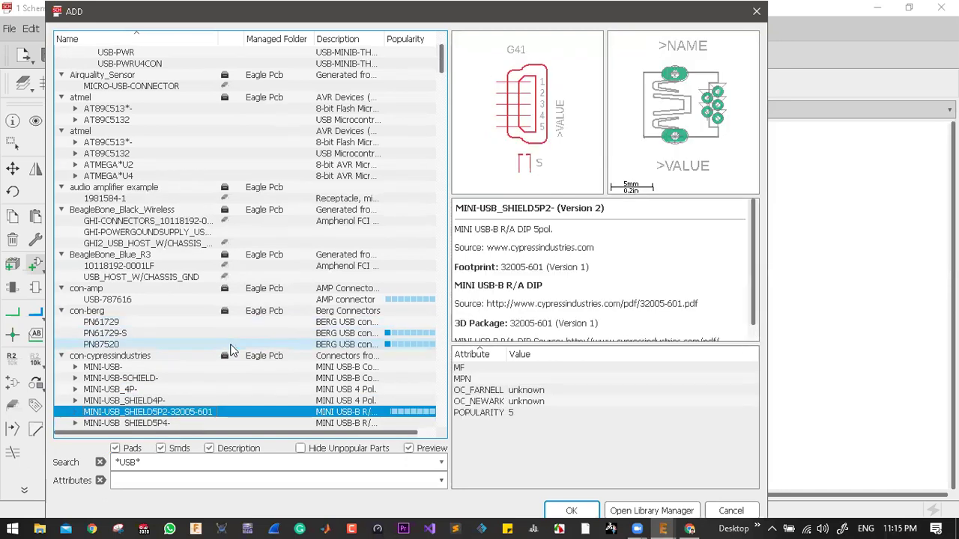
{"action": "key", "text": "Down"}
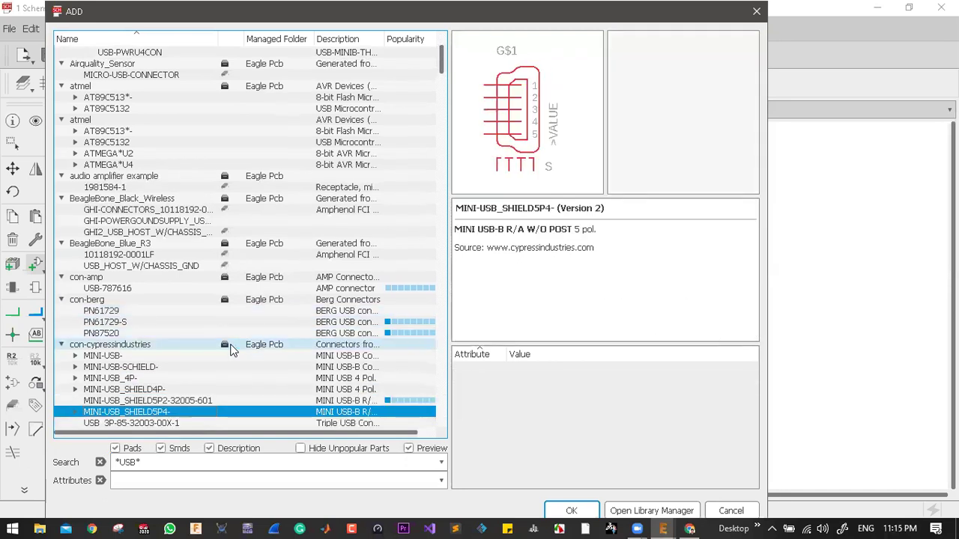
{"action": "key", "text": "Down"}
{"action": "key", "text": "Down"}
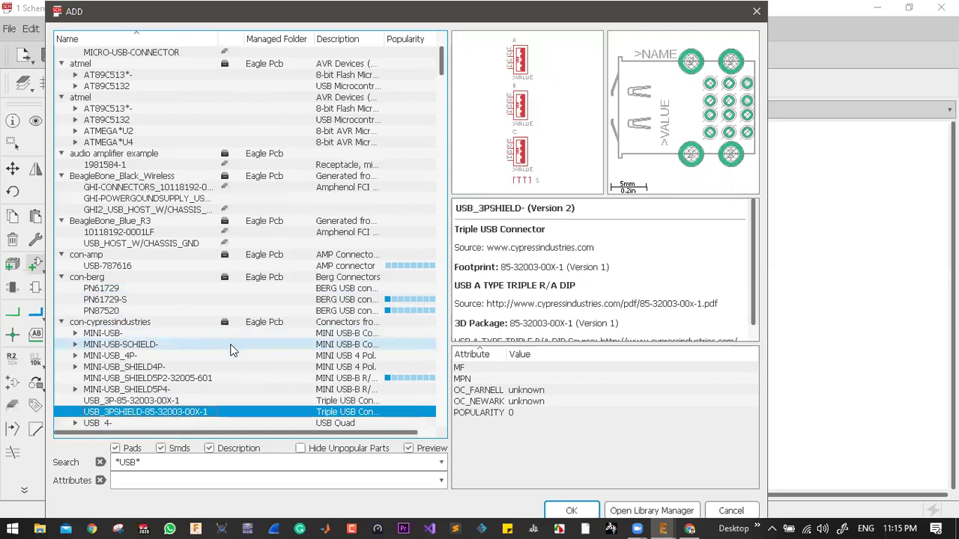
{"action": "key", "text": "Down"}
{"action": "key", "text": "Up"}
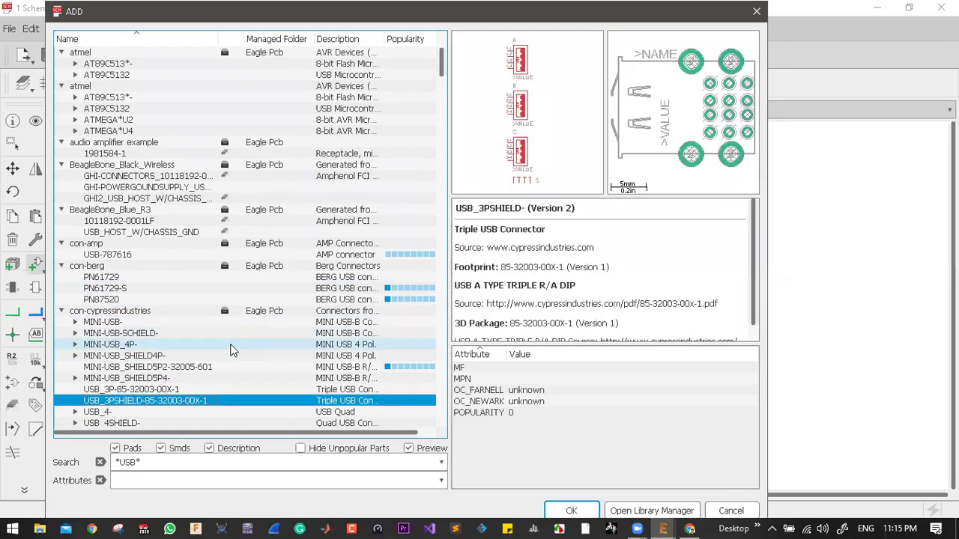
{"action": "key", "text": "Down"}
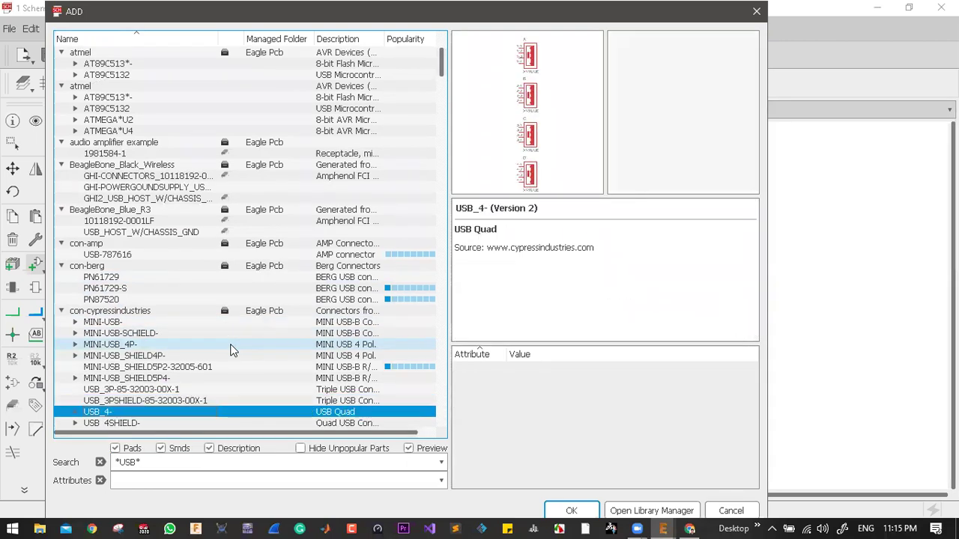
{"action": "key", "text": "Down"}
- Check the mini-USB parts in con-hirose and the KUSBVX and KUSBVX-BS1N connectors in con-kycon
{"action": "key", "text": "Down"}
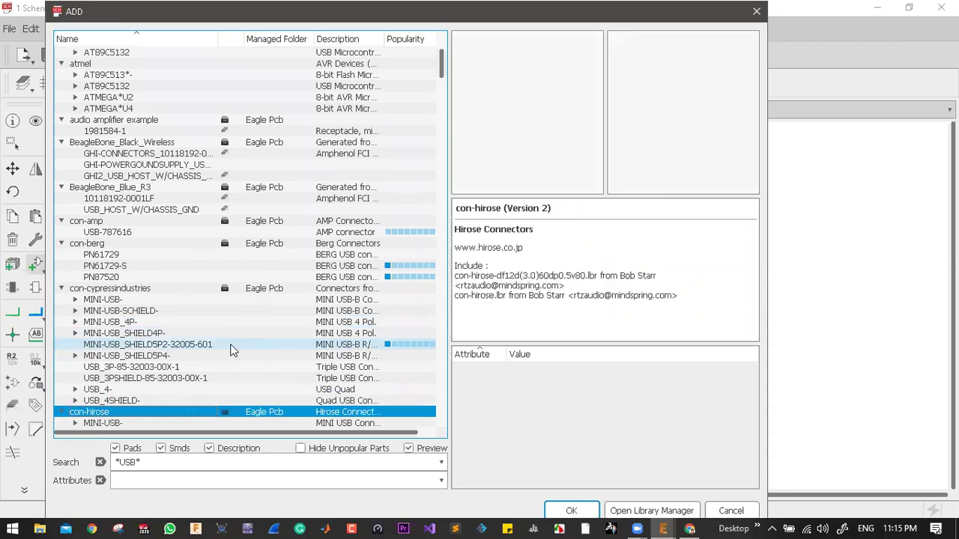
{"action": "key", "text": "Down"}
{"action": "key", "text": "Down"}
{"action": "key", "text": "Down"}
{"action": "key", "text": "Down"}
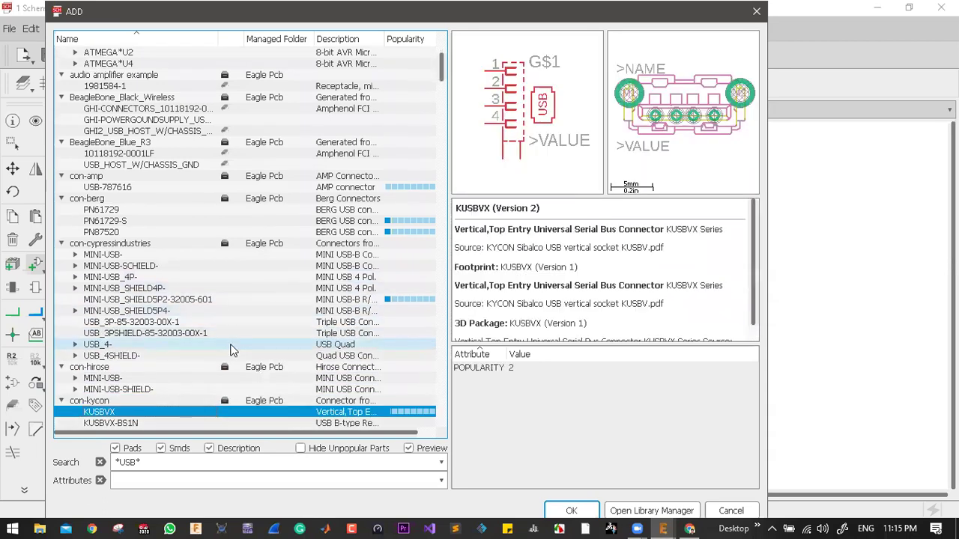
{"action": "key", "text": "Down"}
{"action": "key", "text": "Down"}
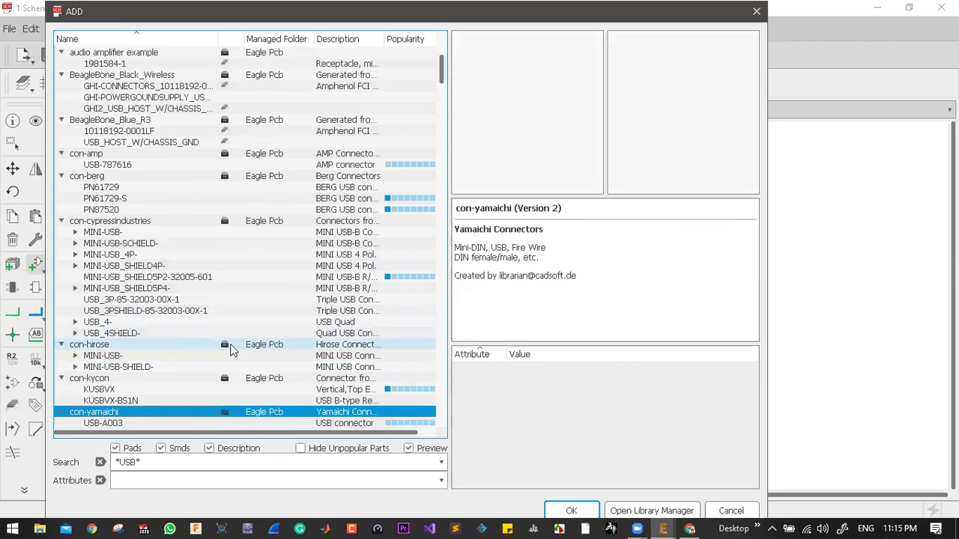
{"action": "key", "text": "Down"}
{"action": "key", "text": "Down"}
{"action": "key", "text": "Down"}
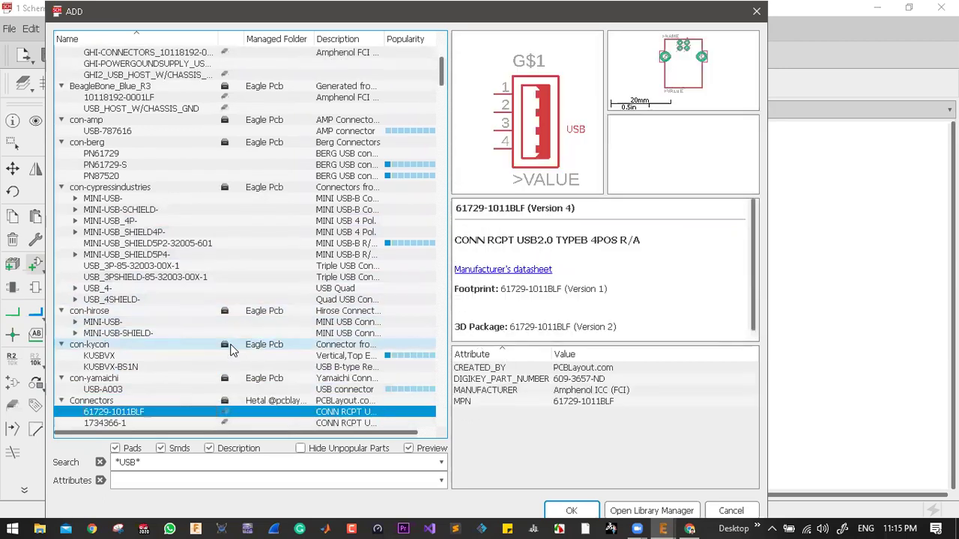
{"action": "key", "text": "Down"}
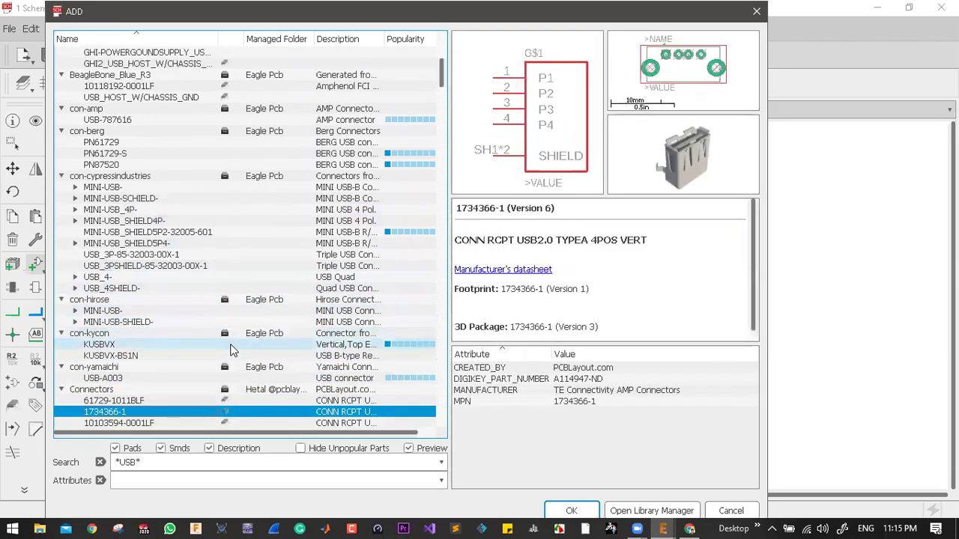
{"action": "key", "text": "Down"}
{"action": "key", "text": "Down"}
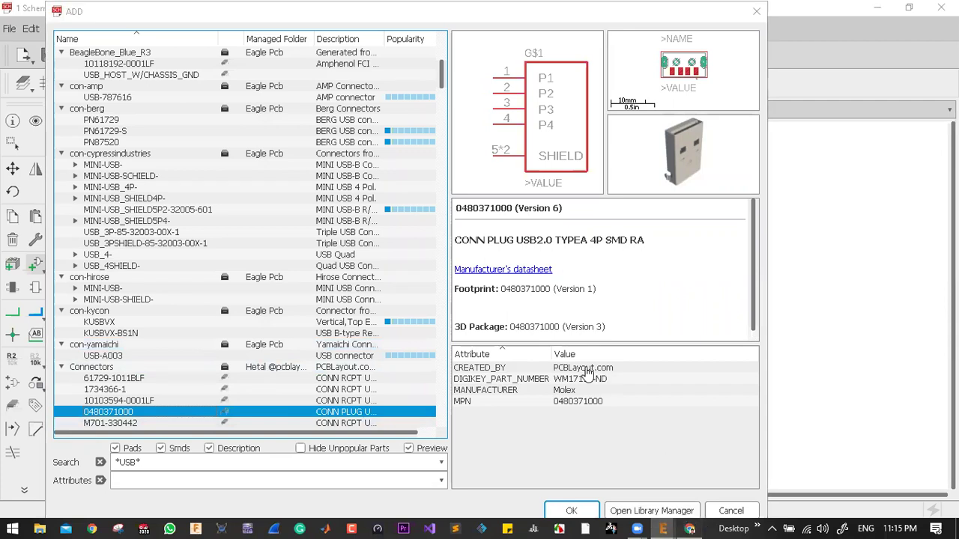
- Switch to Chrome, open magicduino.com in a new tab and search the store for USB
{"action": "left_click", "coordinate": [690, 528]}
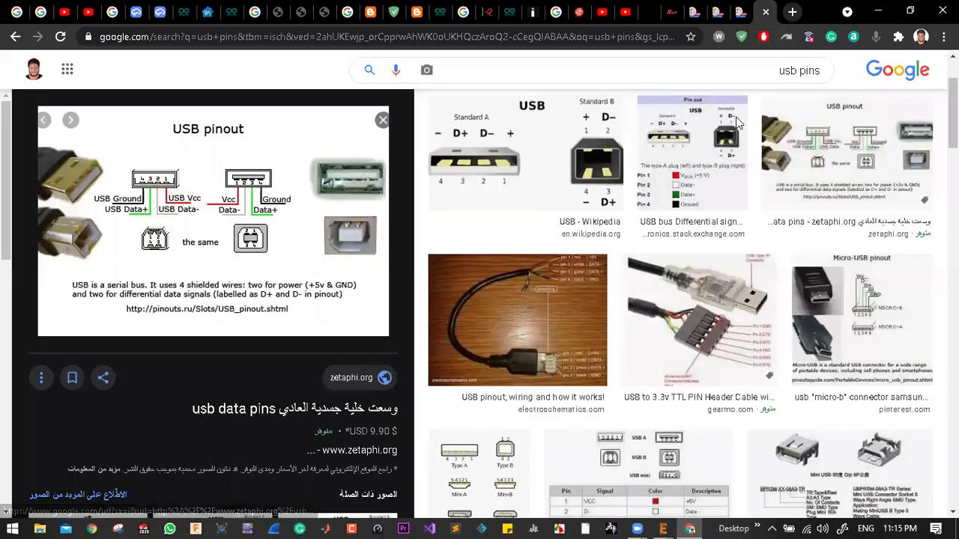
{"action": "left_click", "coordinate": [792, 14]}
{"action": "type", "text": "magicduino.com"}
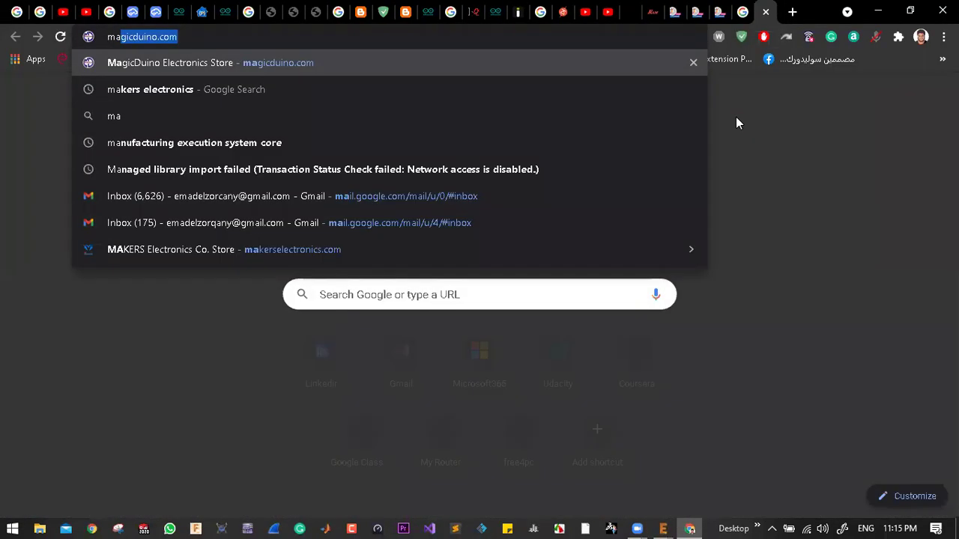
{"action": "key", "text": "Return"}
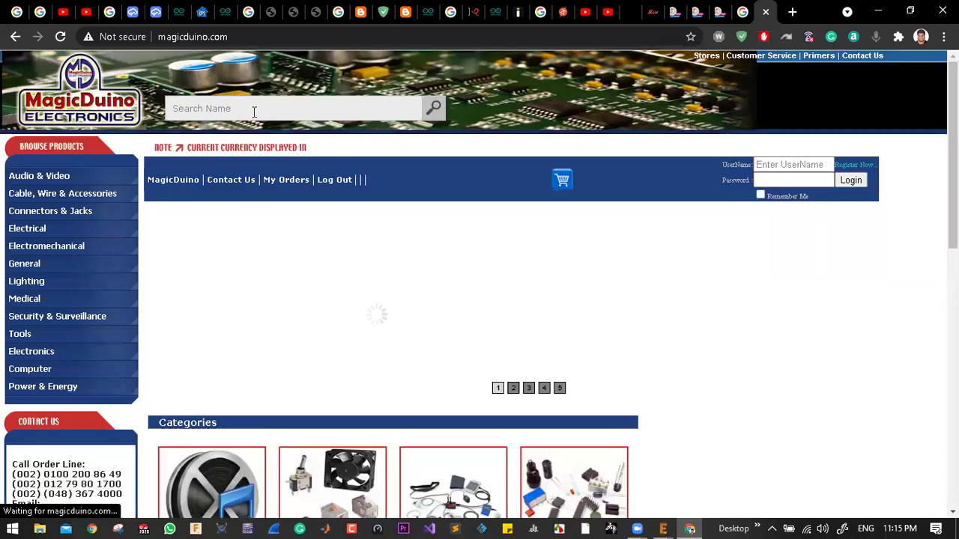
{"action": "left_click", "coordinate": [254, 107]}
{"action": "type", "text": "USB"}
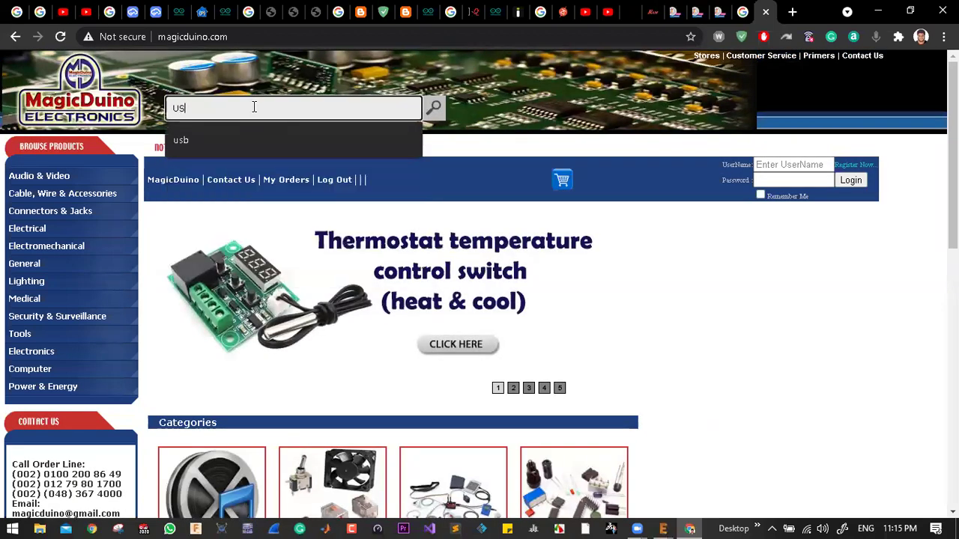
{"action": "left_click", "coordinate": [433, 110]}
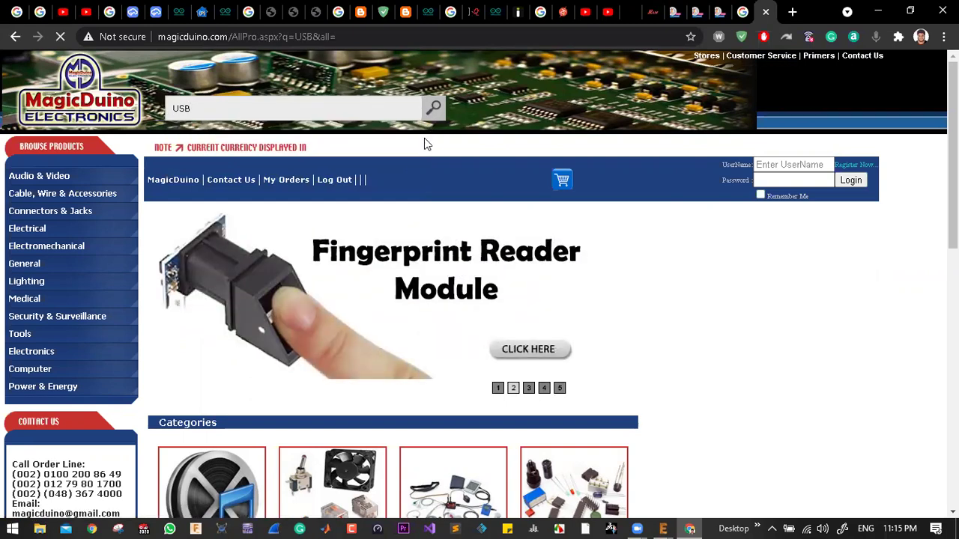
- Look through the store's USB connectors and open the product page of "USB connector A male SMD 180 Degree"
{"action": "scroll", "coordinate": [409, 266], "scroll_direction": "down", "scroll_amount": 1}
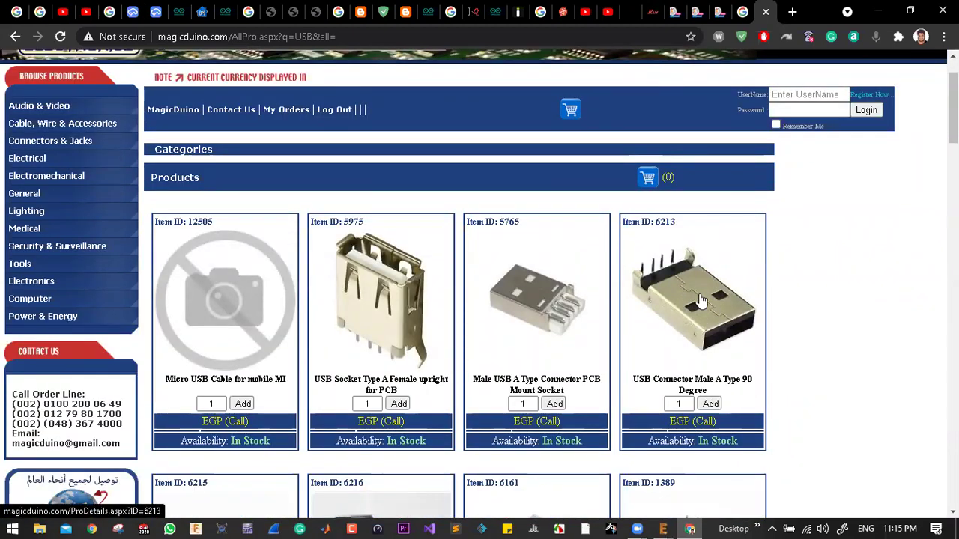
{"action": "scroll", "coordinate": [700, 300], "scroll_direction": "down", "scroll_amount": 2}
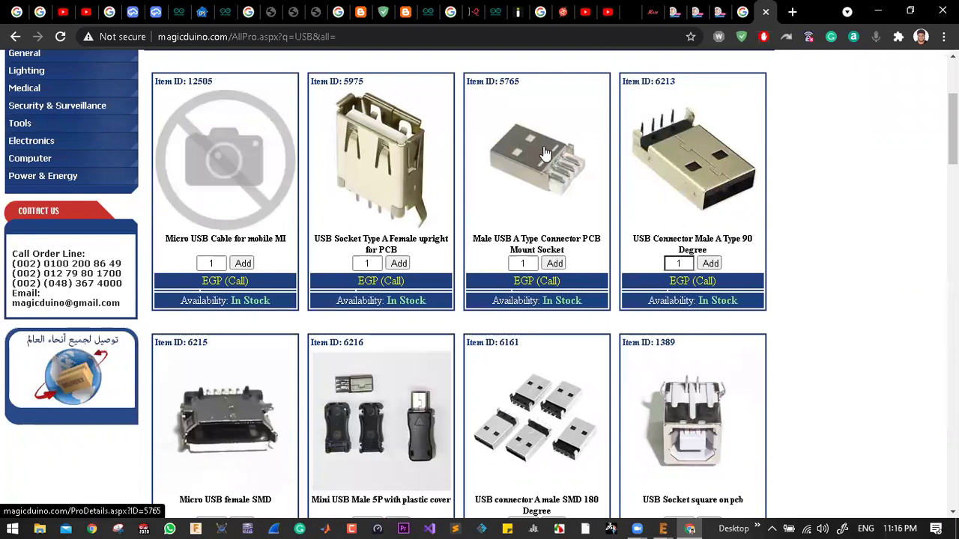
{"action": "scroll", "coordinate": [551, 234], "scroll_direction": "down", "scroll_amount": 1}
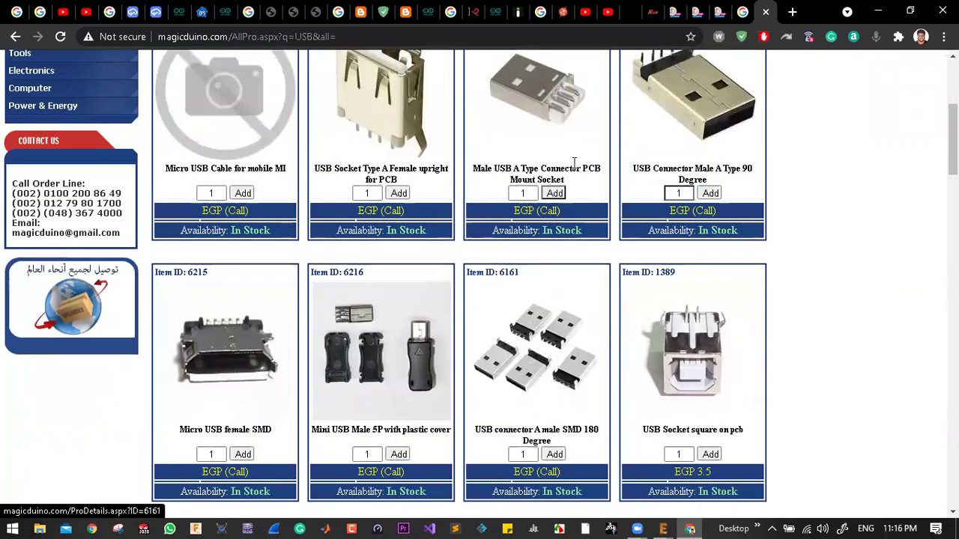
{"action": "left_click", "coordinate": [541, 372]}
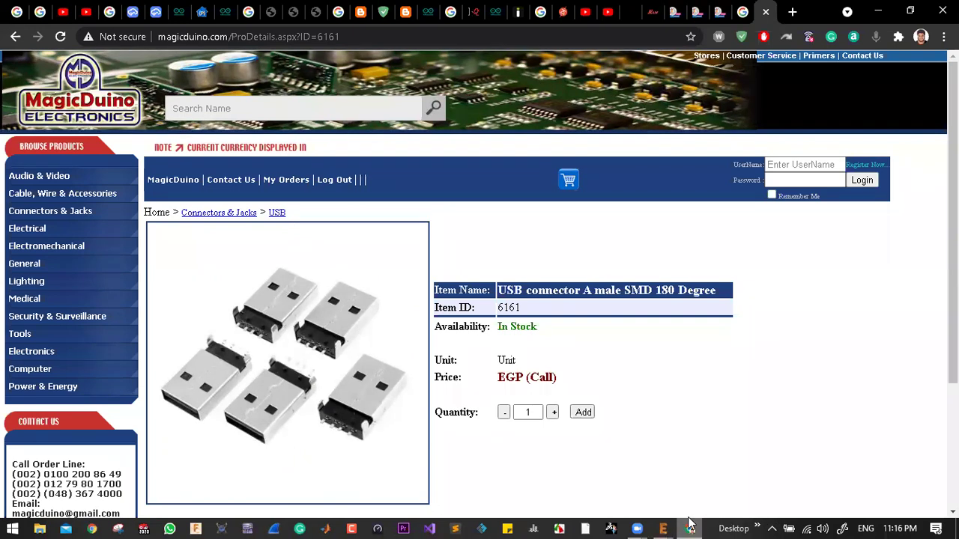
{"action": "left_click", "coordinate": [663, 529]}
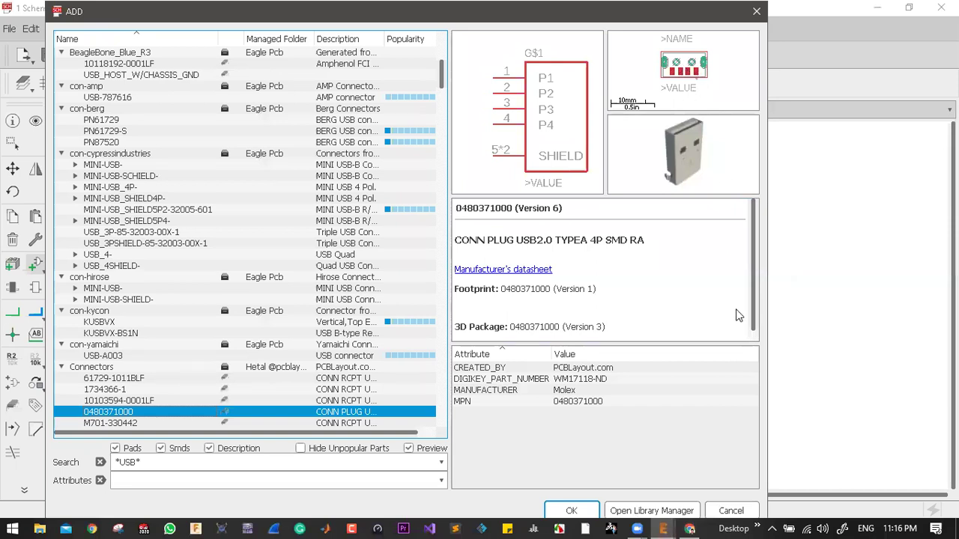
{"action": "left_click", "coordinate": [699, 524]}
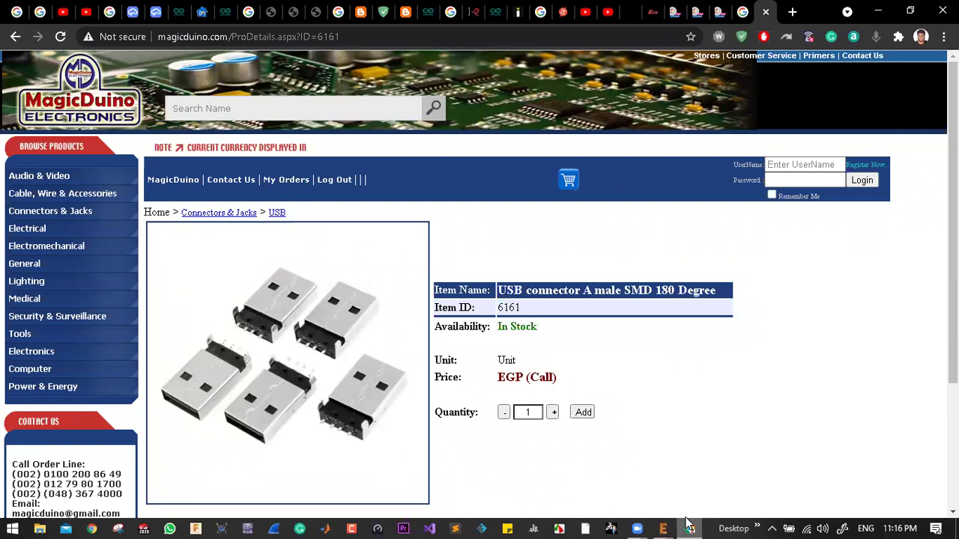
{"action": "left_click", "coordinate": [663, 529]}
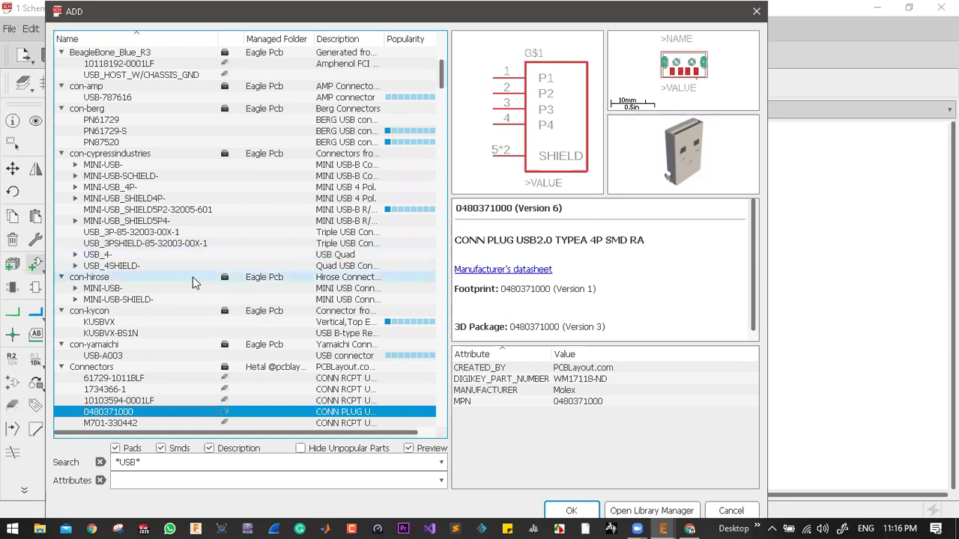
{"action": "scroll", "coordinate": [192, 282], "scroll_direction": "down", "scroll_amount": 1}
{"action": "left_click", "coordinate": [115, 391]}
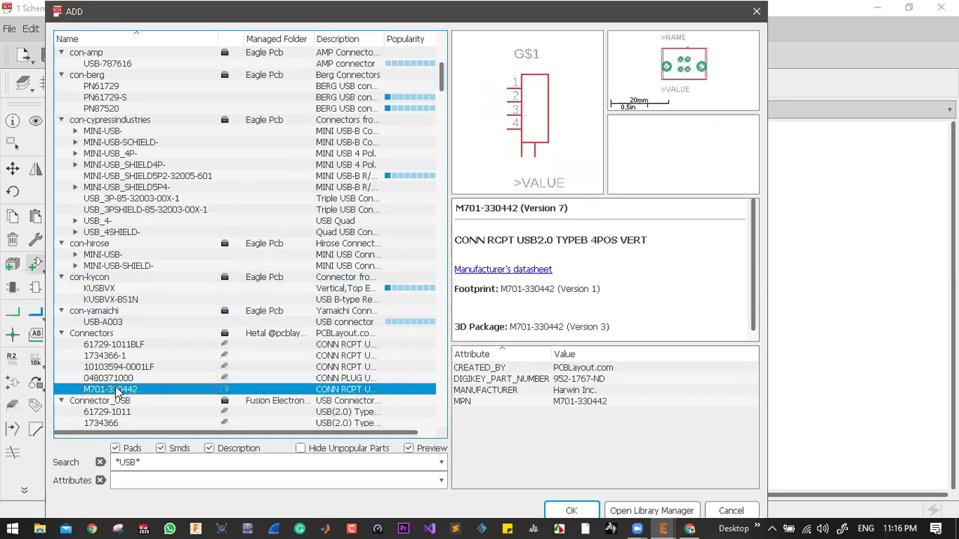
{"action": "left_click", "coordinate": [119, 379]}
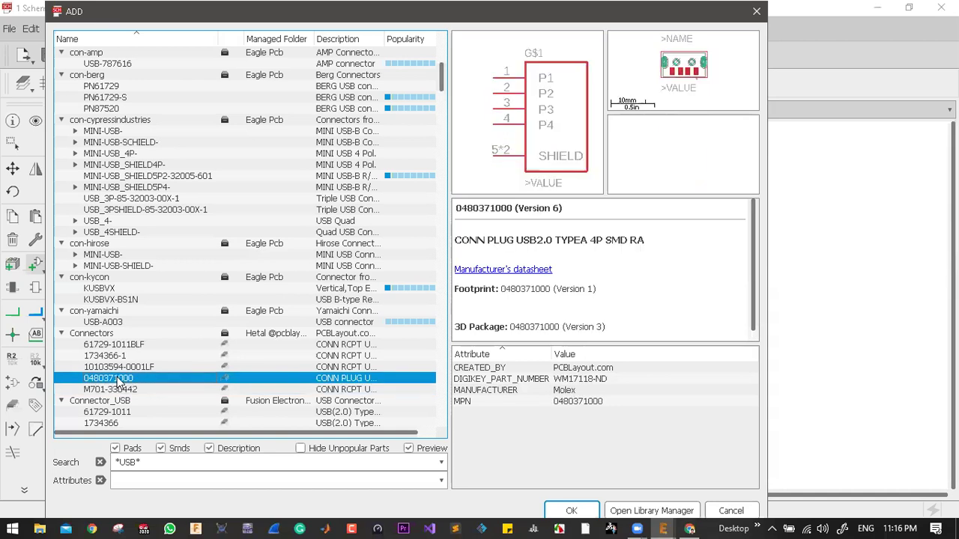
{"action": "left_click", "coordinate": [123, 367]}
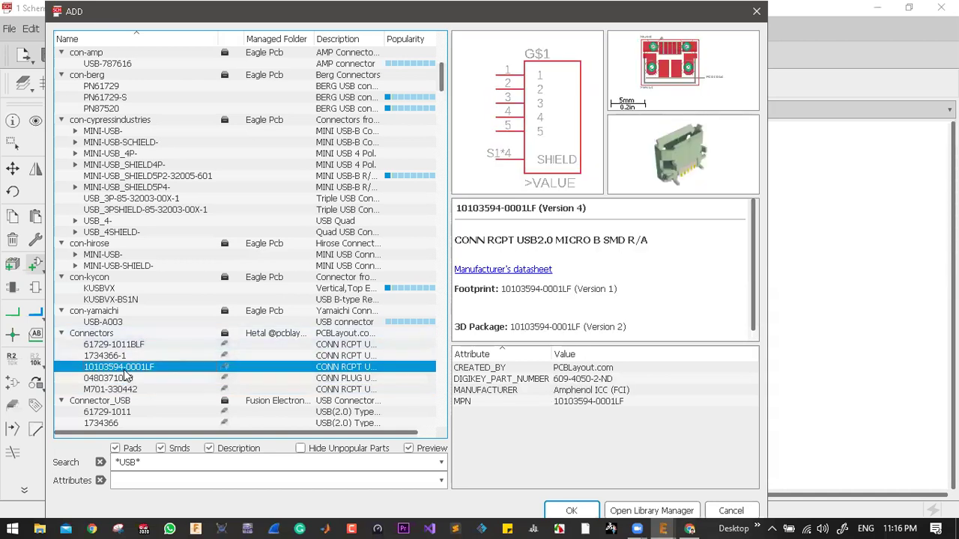
{"action": "left_click", "coordinate": [119, 379]}
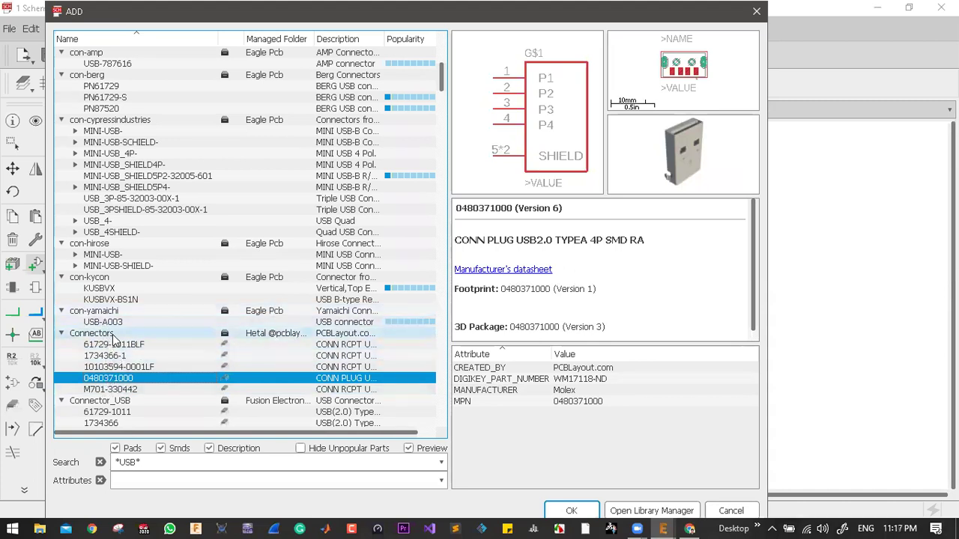
{"action": "scroll", "coordinate": [111, 338], "scroll_direction": "down", "scroll_amount": 2}
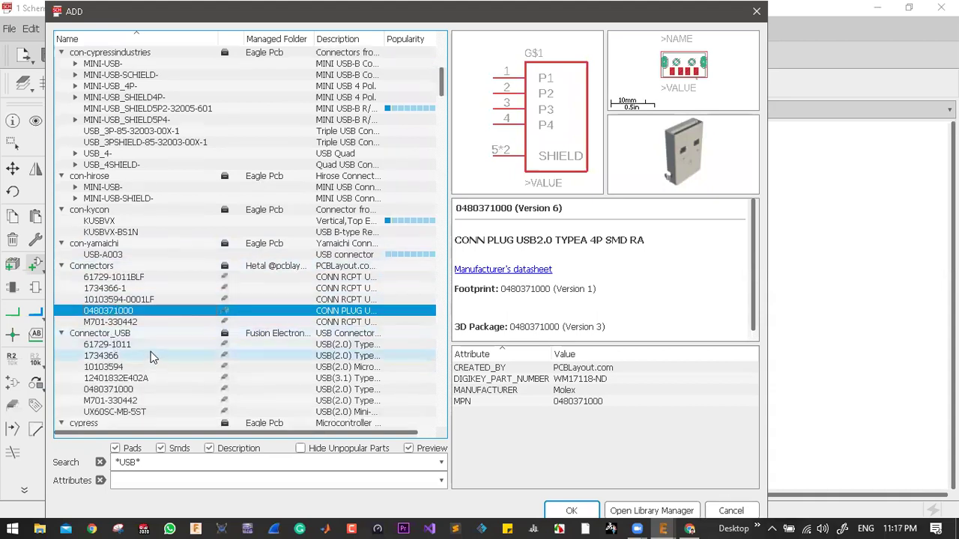
{"action": "left_click", "coordinate": [112, 345]}
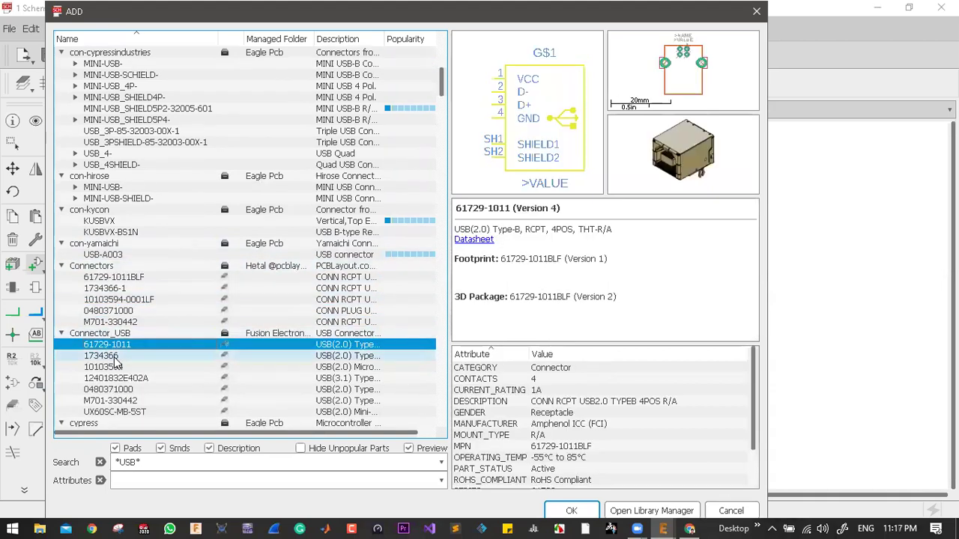
{"action": "left_click", "coordinate": [116, 357]}
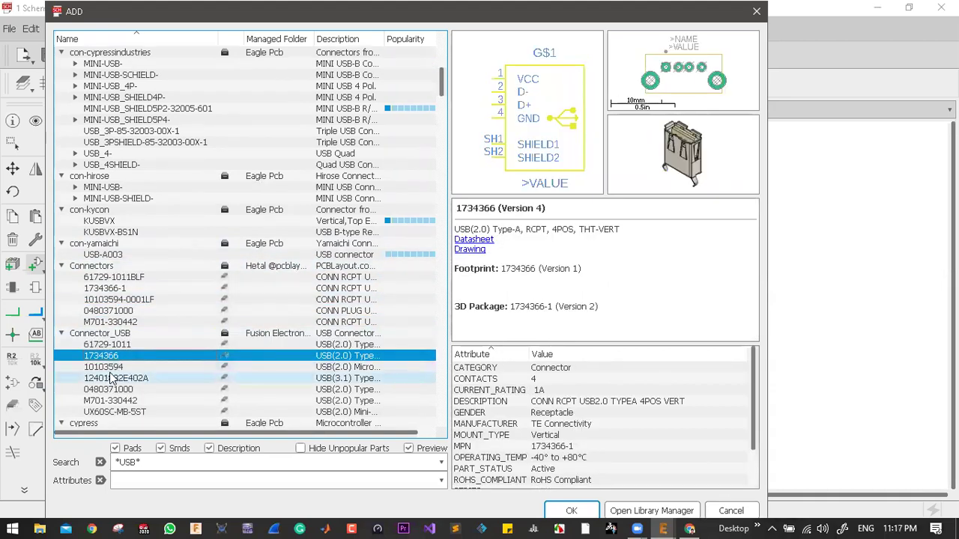
{"action": "left_click", "coordinate": [109, 367]}
{"action": "left_click", "coordinate": [116, 380]}
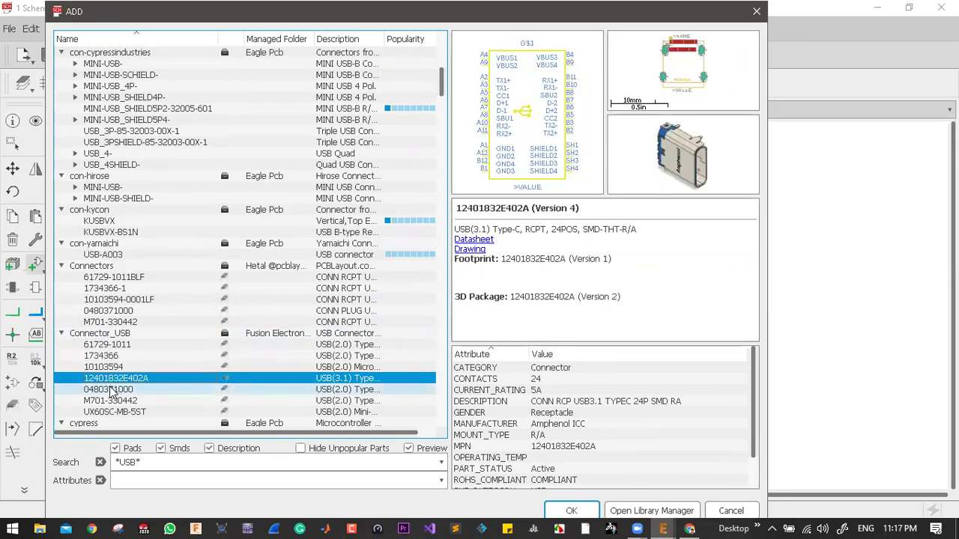
{"action": "left_click", "coordinate": [110, 390]}
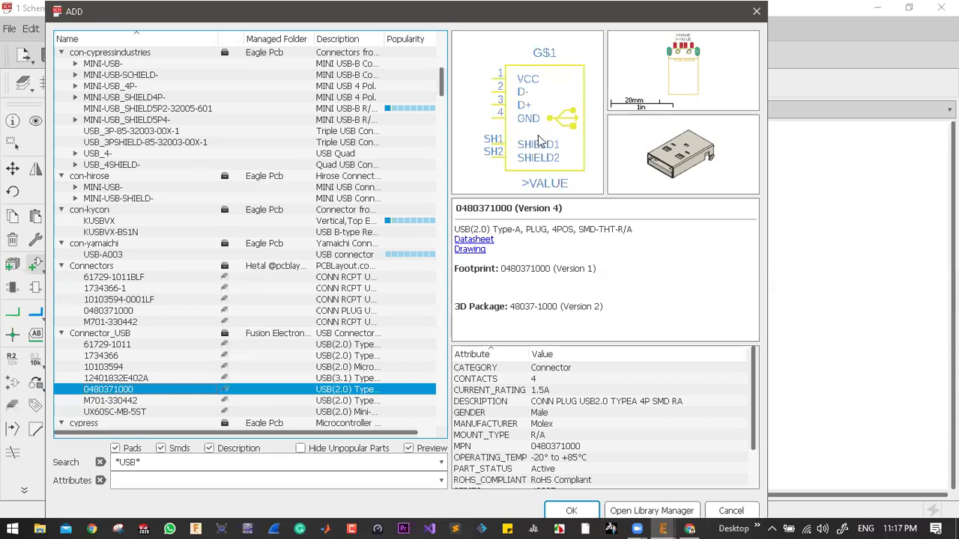
{"action": "left_click", "coordinate": [108, 322]}
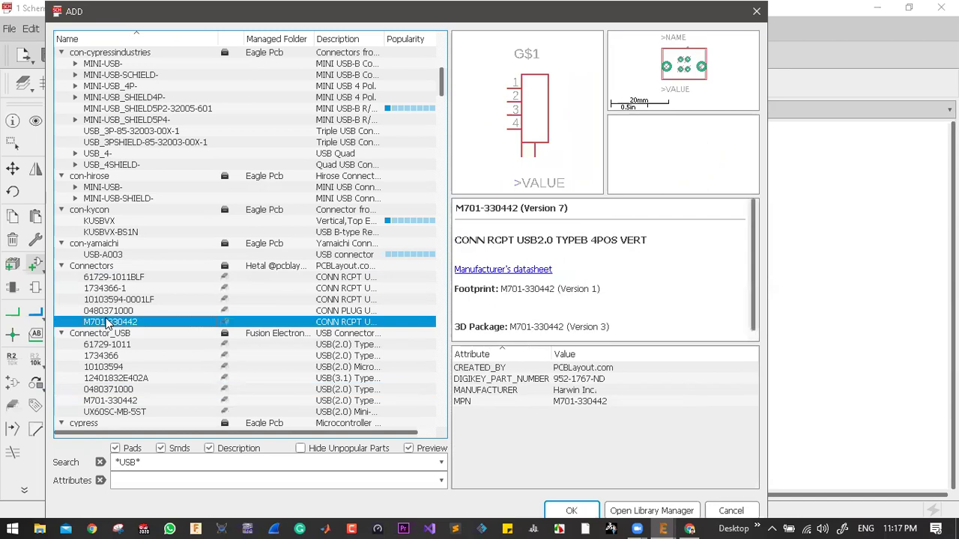
{"action": "left_click", "coordinate": [111, 312]}
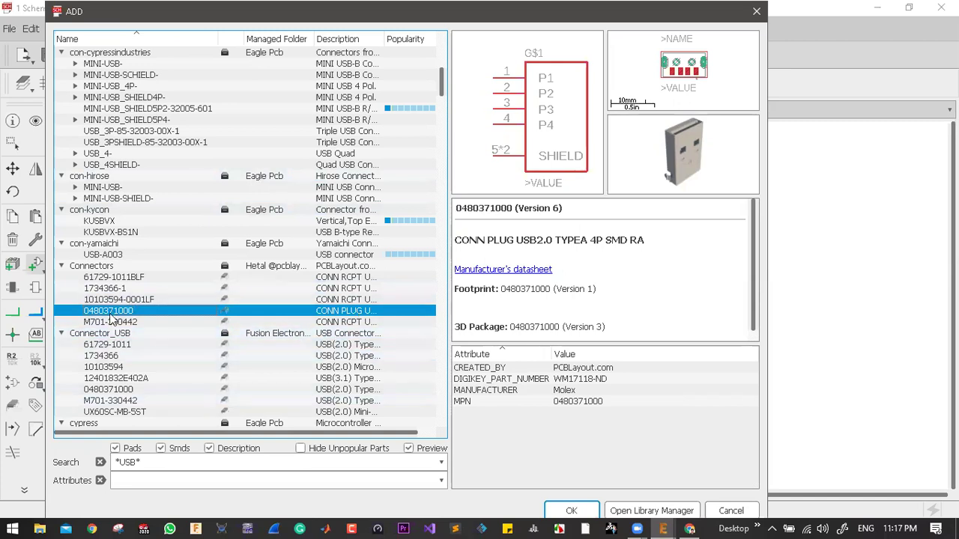
{"action": "left_click", "coordinate": [577, 512]}
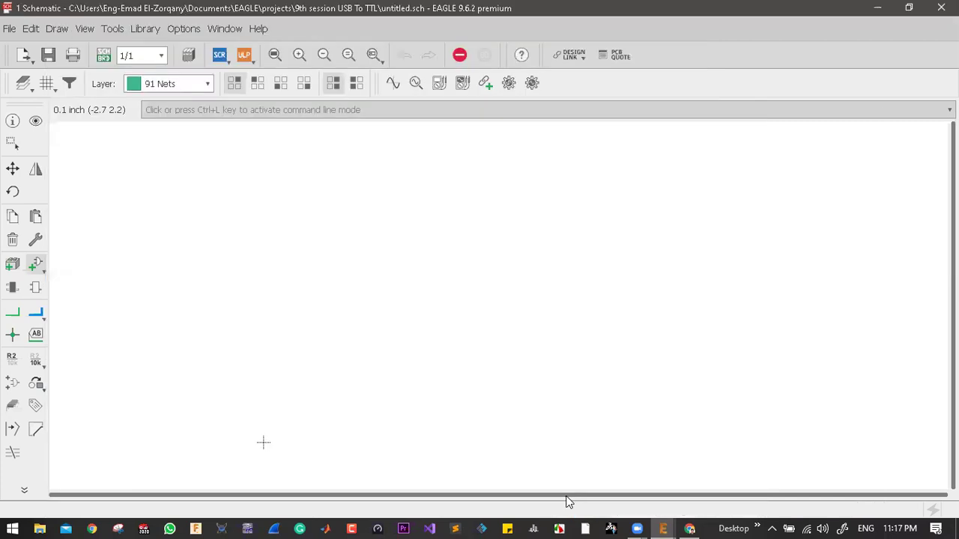
{"action": "right_click", "coordinate": [385, 250]}
{"action": "right_click", "coordinate": [364, 238]}
{"action": "scroll", "coordinate": [363, 238], "scroll_direction": "up", "scroll_amount": 3}
{"action": "right_click", "coordinate": [338, 261]}
{"action": "right_click", "coordinate": [339, 261]}
{"action": "right_click", "coordinate": [340, 262]}
{"action": "right_click", "coordinate": [339, 263]}
{"action": "left_click", "coordinate": [339, 262]}
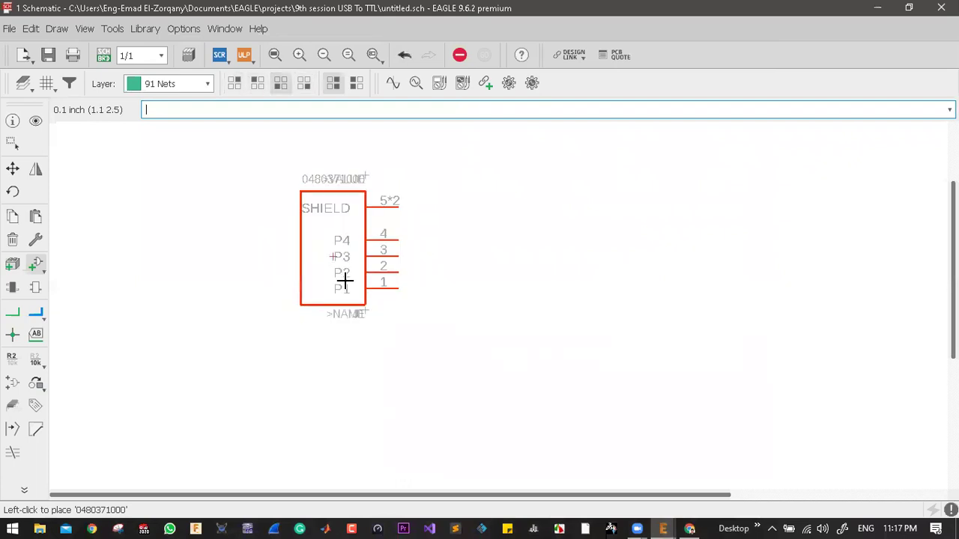
{"action": "key", "text": "Escape"}
{"action": "key", "text": "Escape"}
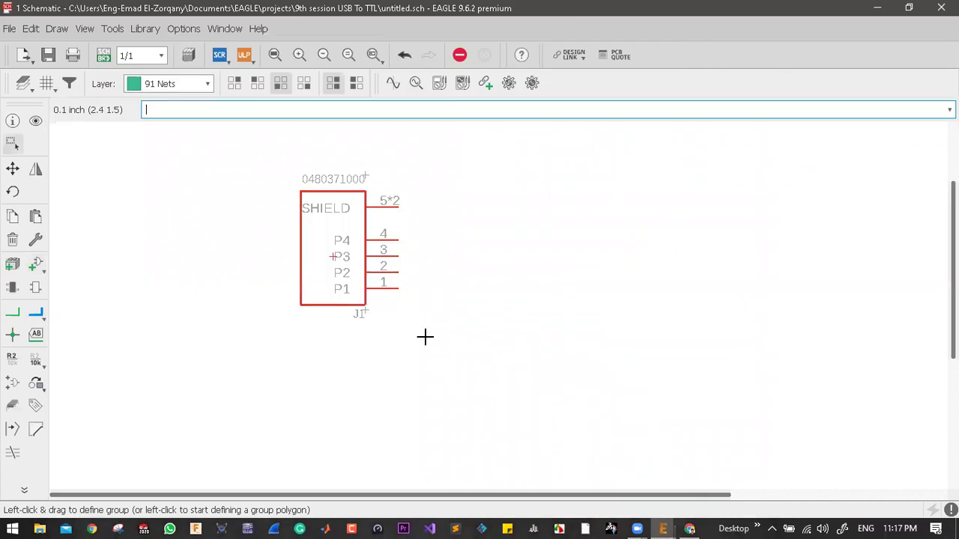
- Check the USB pin order in the Google Images pinout results in Chrome, ending back in EAGLE
{"action": "scroll", "coordinate": [402, 267], "scroll_direction": "up", "scroll_amount": 4}
{"action": "scroll", "coordinate": [332, 317], "scroll_direction": "down", "scroll_amount": 2}
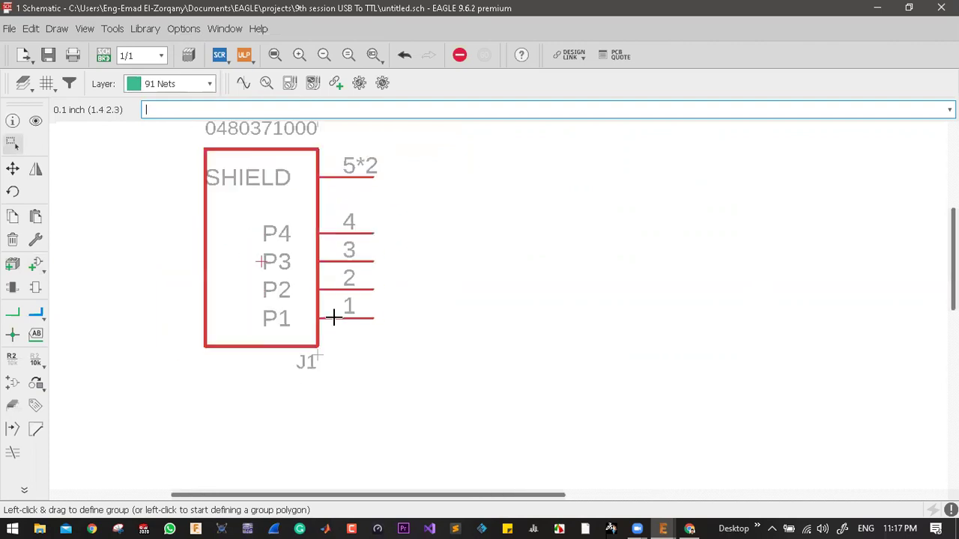
{"action": "scroll", "coordinate": [345, 274], "scroll_direction": "up", "scroll_amount": 1}
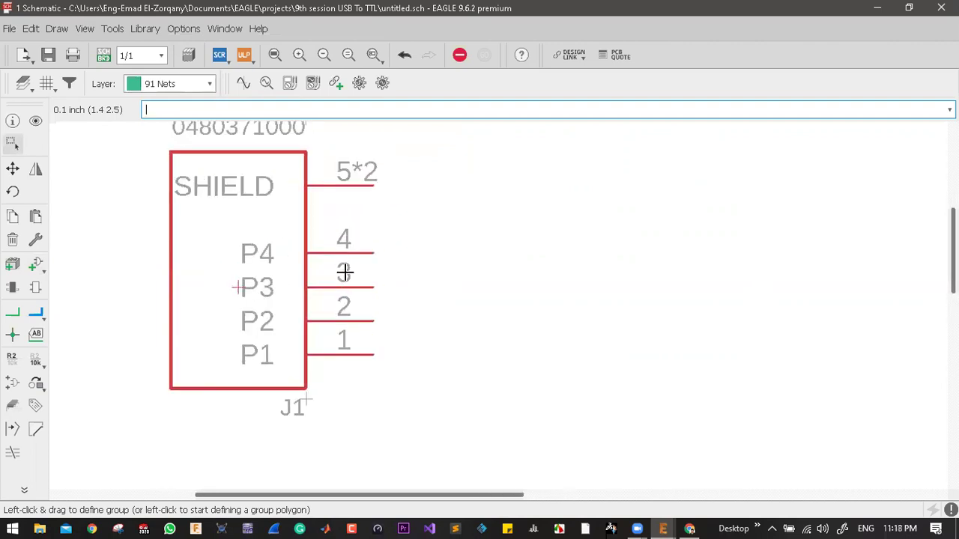
{"action": "left_click", "coordinate": [690, 529]}
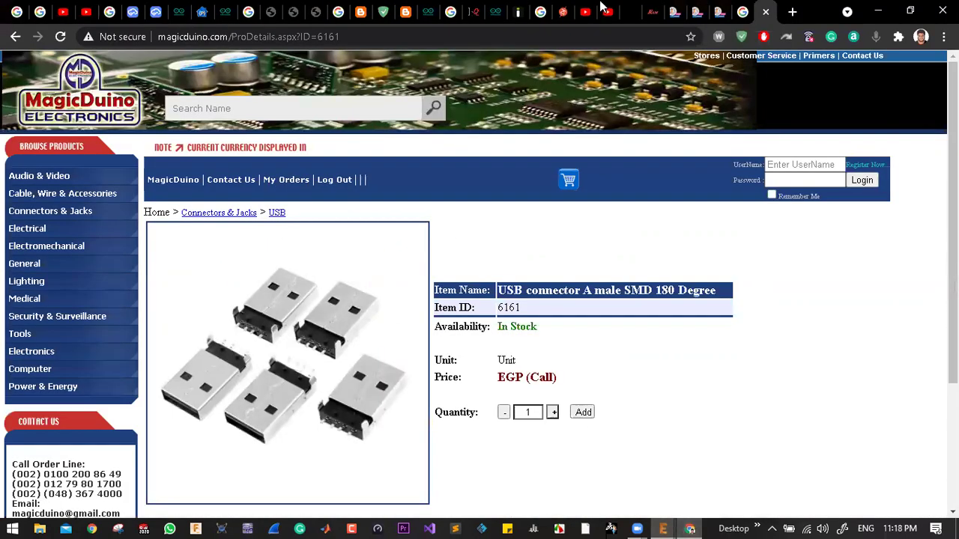
{"action": "left_click", "coordinate": [633, 15]}
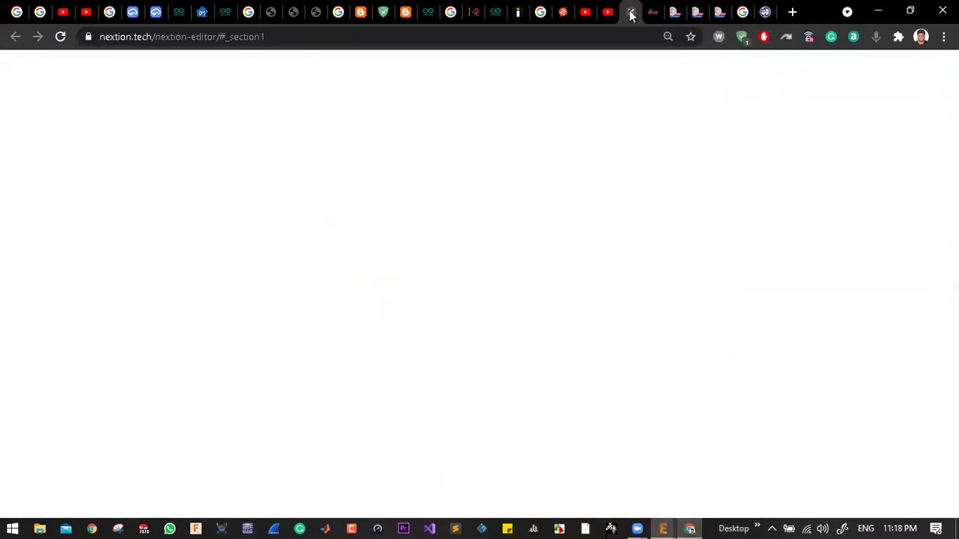
{"action": "left_click", "coordinate": [658, 18]}
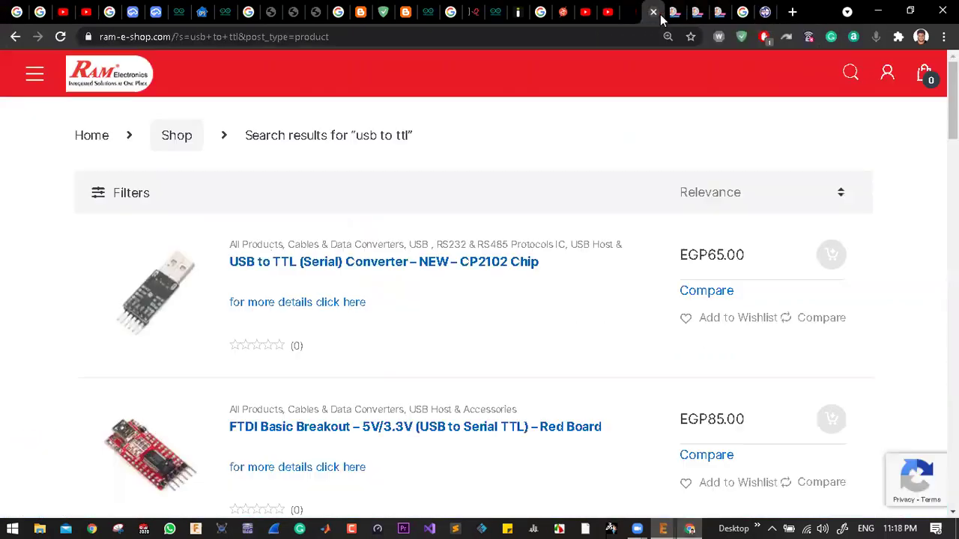
{"action": "left_click", "coordinate": [506, 35]}
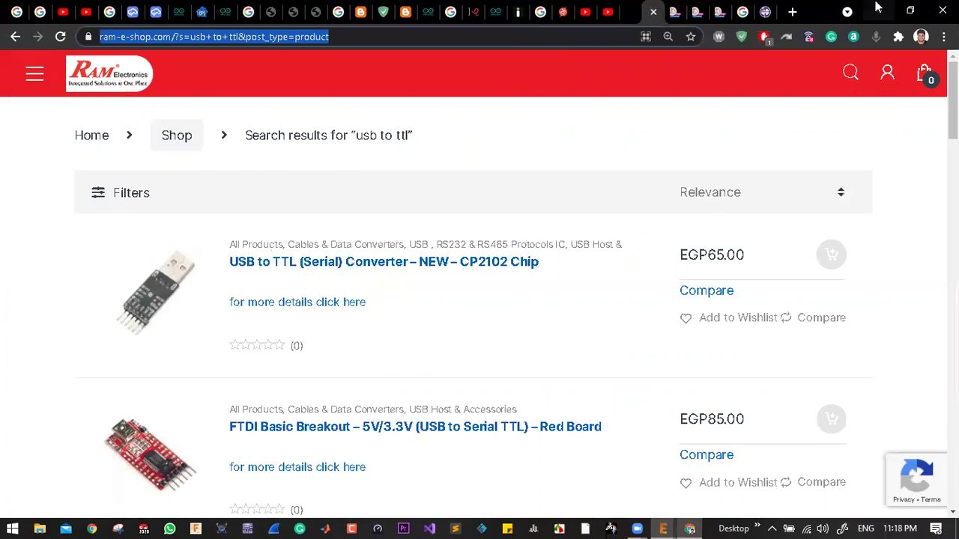
{"action": "left_click", "coordinate": [745, 18]}
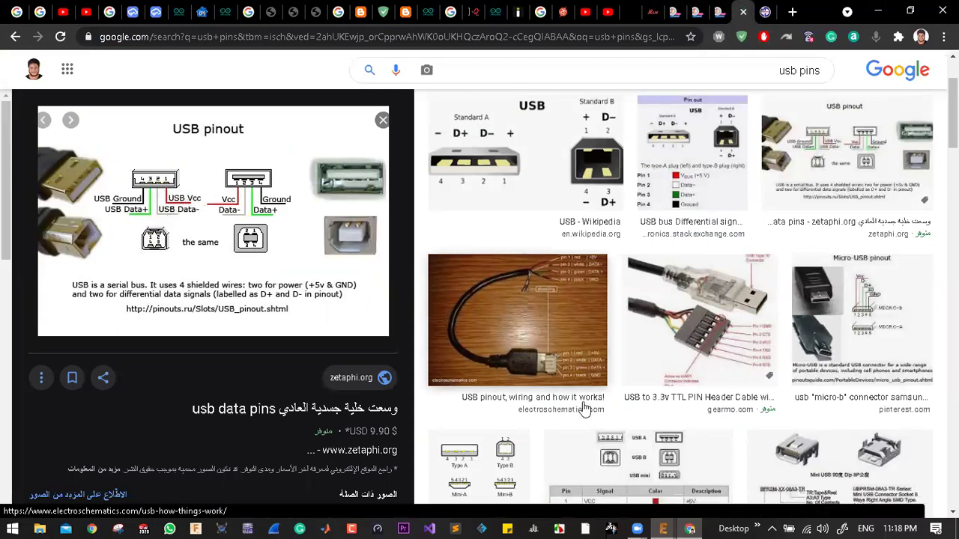
{"action": "left_click", "coordinate": [690, 527]}
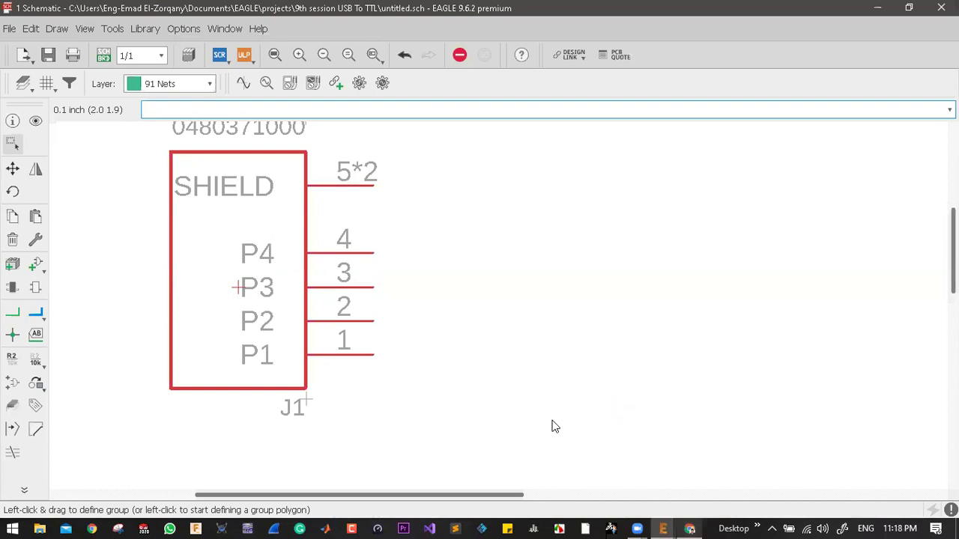
{"action": "scroll", "coordinate": [352, 341], "scroll_direction": "up", "scroll_amount": 2}
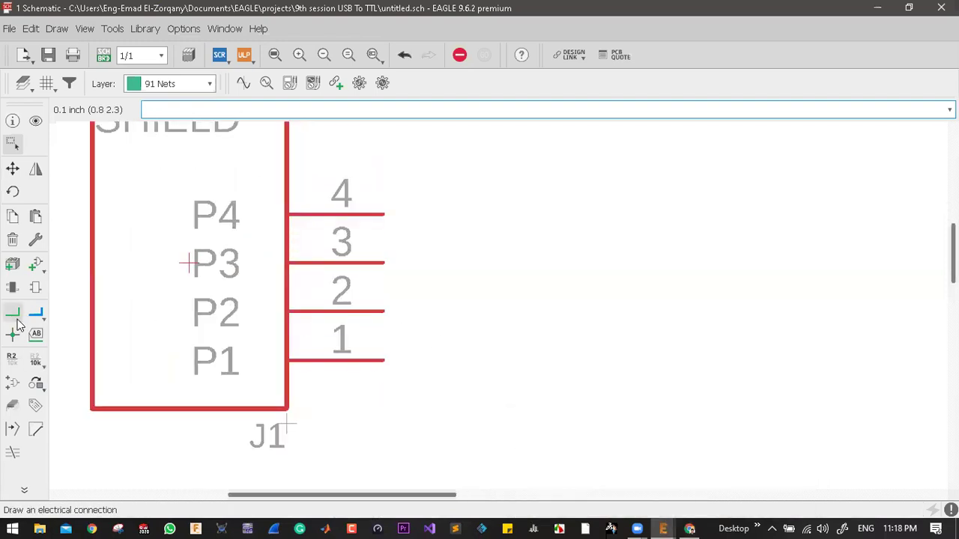
{"action": "key", "text": "Escape"}
{"action": "right_click", "coordinate": [202, 263]}
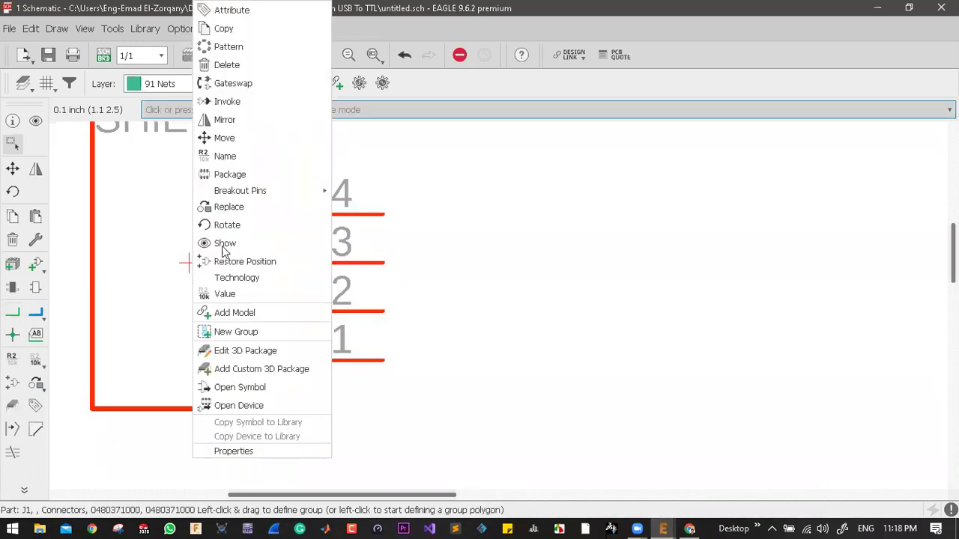
{"action": "mouse_move", "coordinate": [287, 193]}
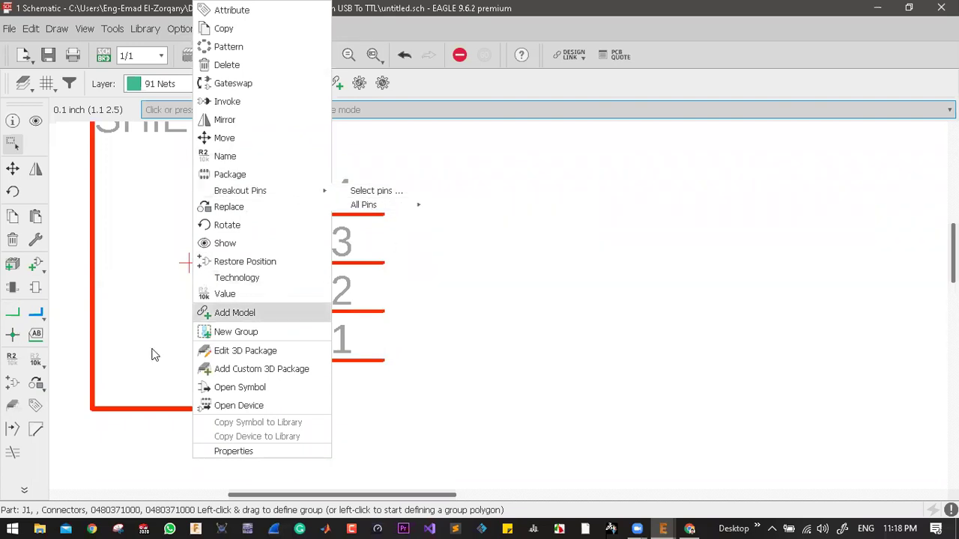
{"action": "left_click", "coordinate": [37, 334]}
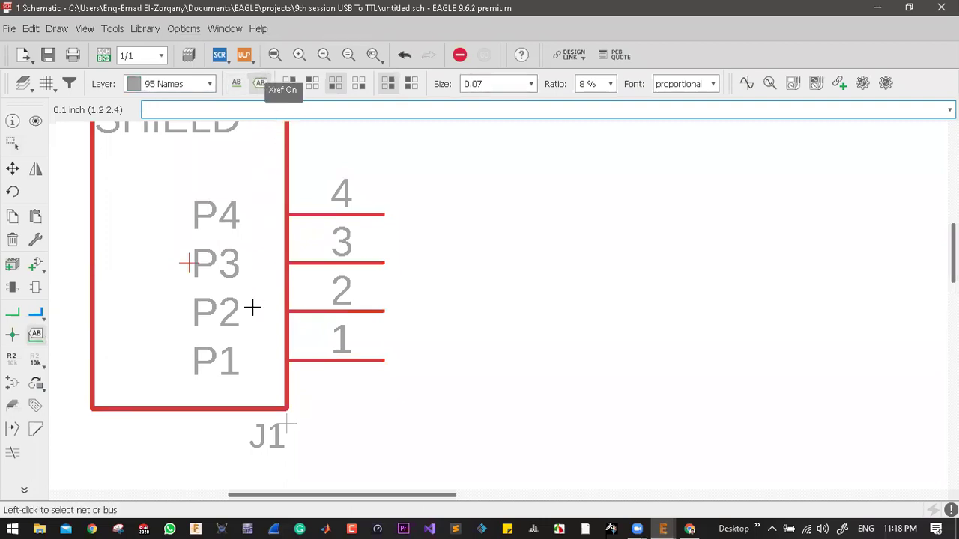
{"action": "scroll", "coordinate": [252, 309], "scroll_direction": "down", "scroll_amount": 1}
{"action": "scroll", "coordinate": [252, 319], "scroll_direction": "down", "scroll_amount": 1}
{"action": "scroll", "coordinate": [259, 229], "scroll_direction": "up", "scroll_amount": 2}
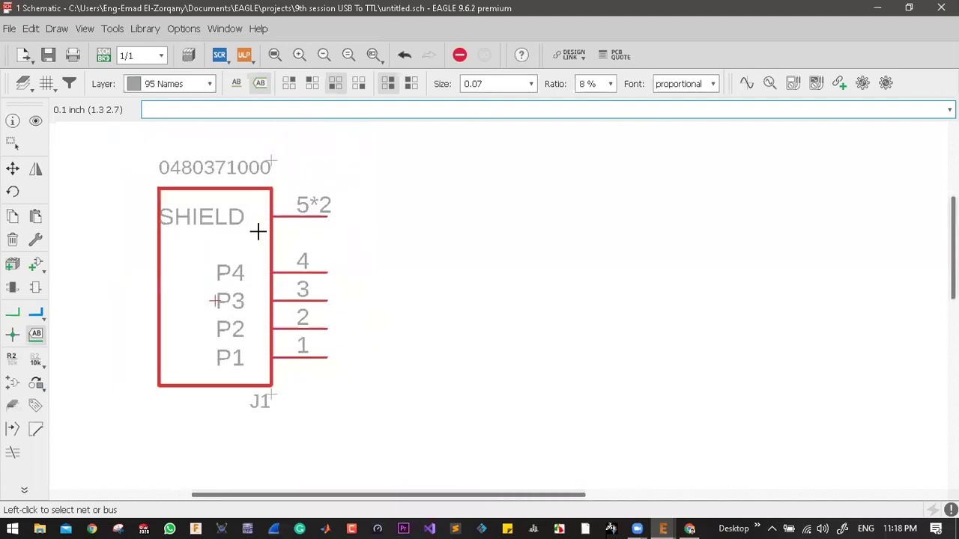
- Break out all pins of the USB connector into labelled nets named after the pins
{"action": "right_click", "coordinate": [208, 314]}
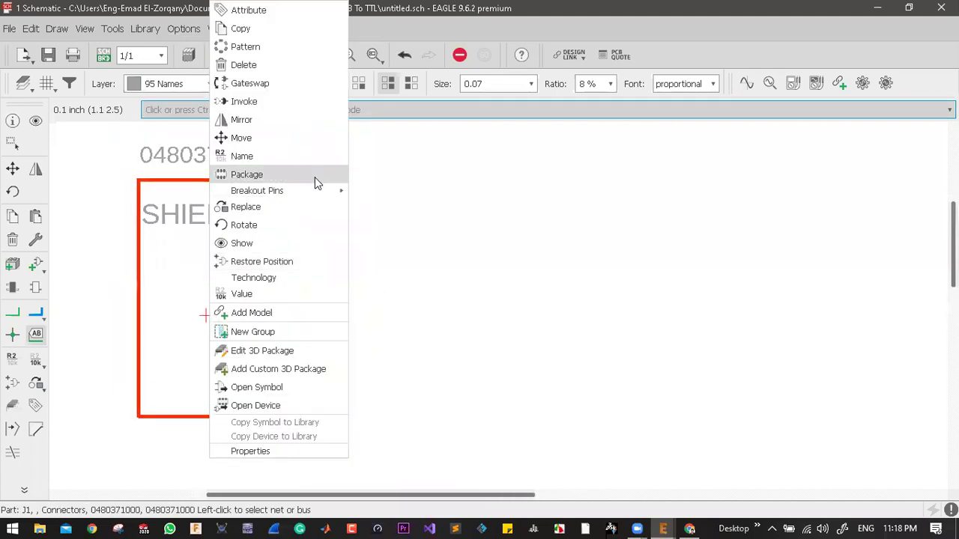
{"action": "mouse_move", "coordinate": [315, 190]}
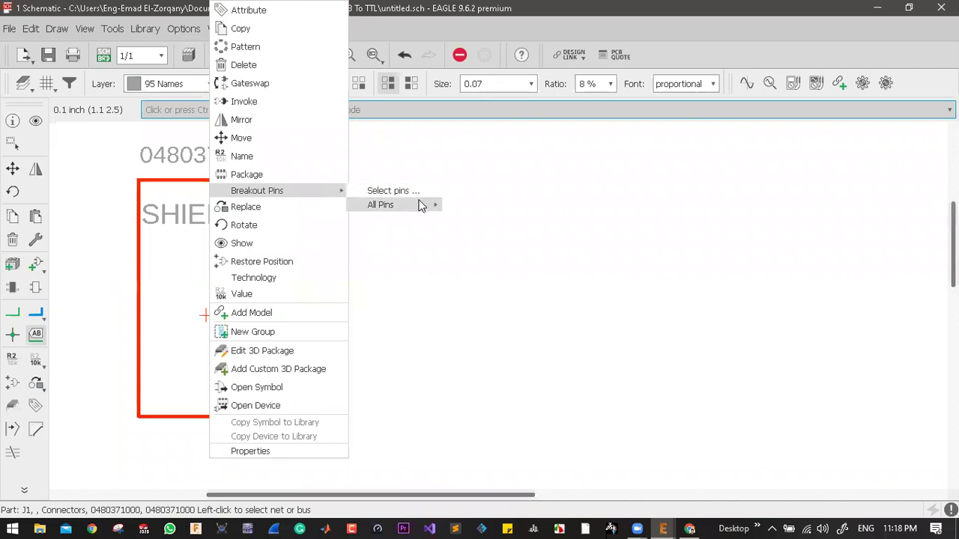
{"action": "mouse_move", "coordinate": [432, 202]}
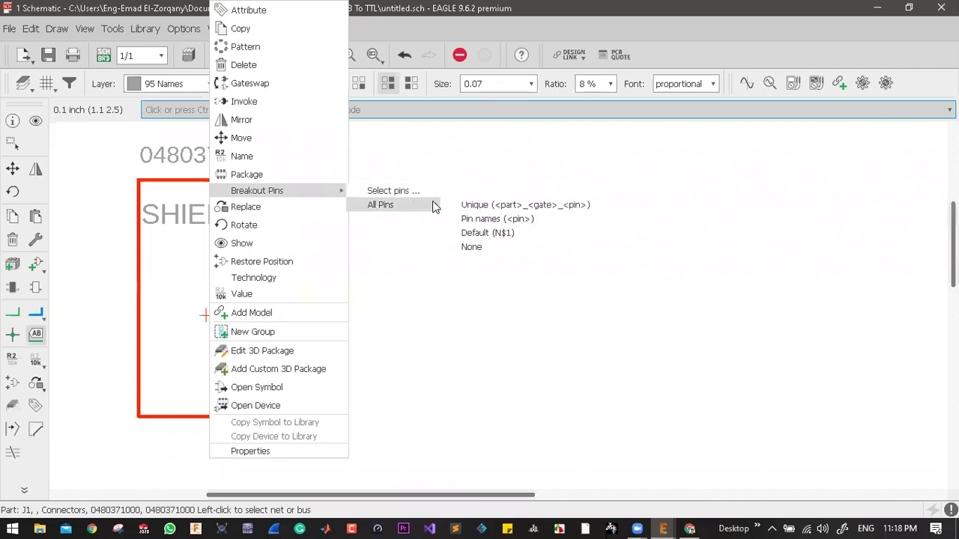
{"action": "left_click", "coordinate": [505, 218]}
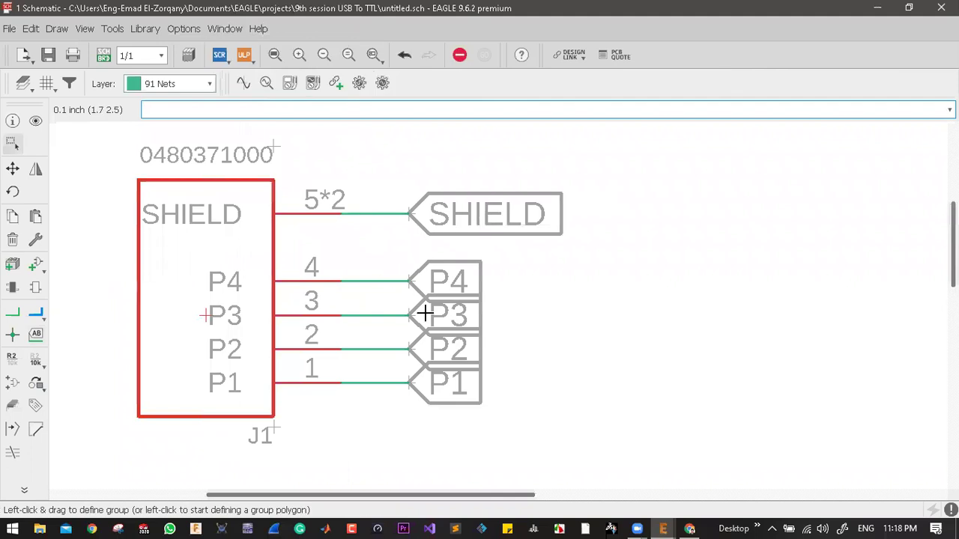
- Rename the net on connector pin P1 as 5V and the net on pin P2 as D-
{"action": "left_click", "coordinate": [13, 367]}
{"action": "left_click", "coordinate": [415, 385]}
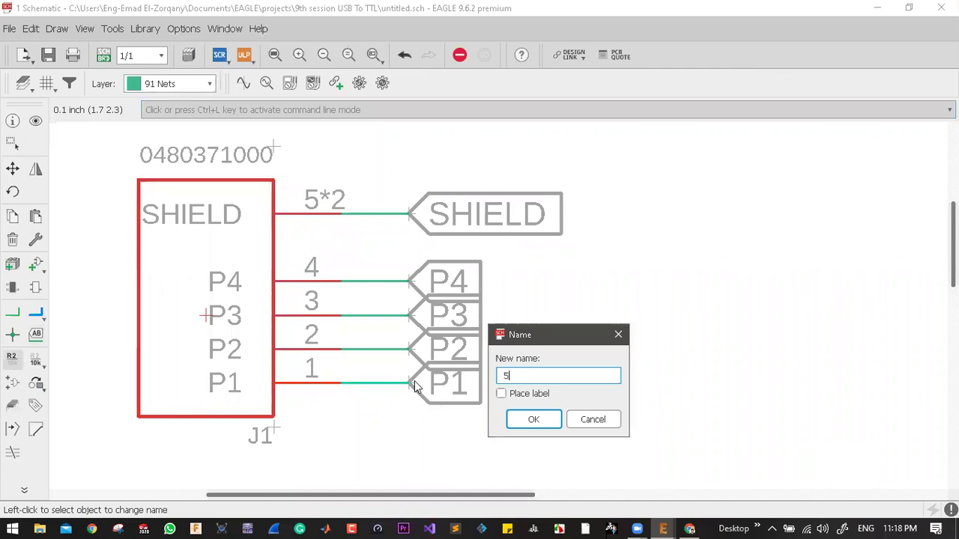
{"action": "key", "text": "Return"}
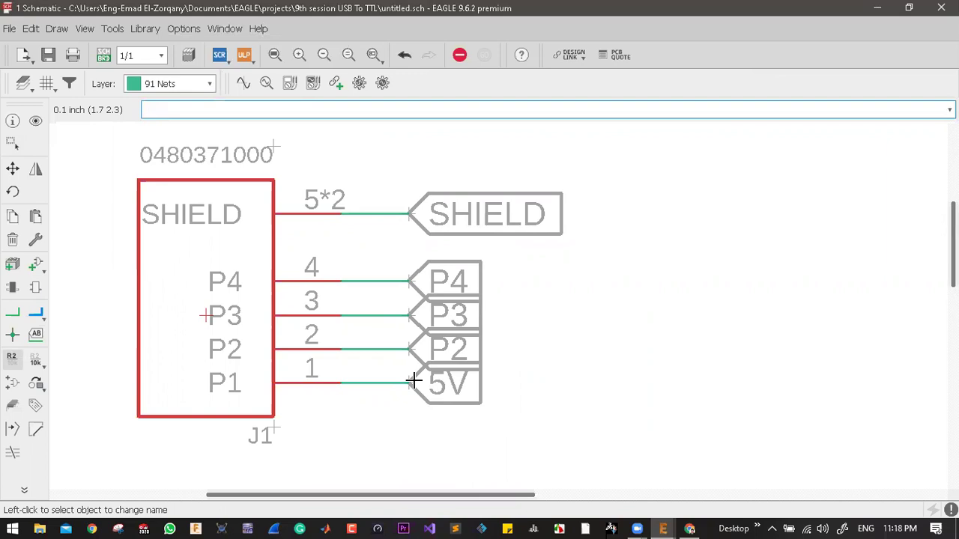
{"action": "left_click", "coordinate": [414, 350]}
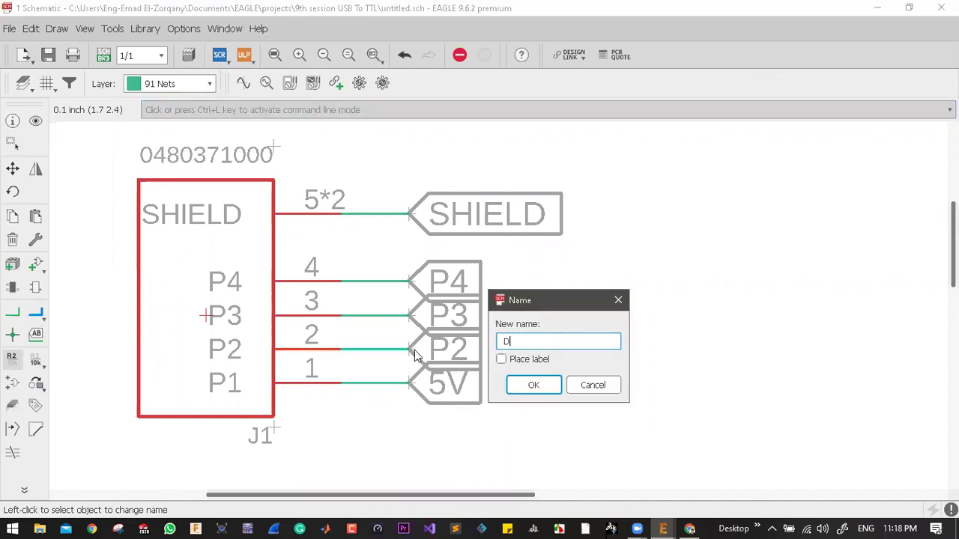
{"action": "key", "text": "Return"}
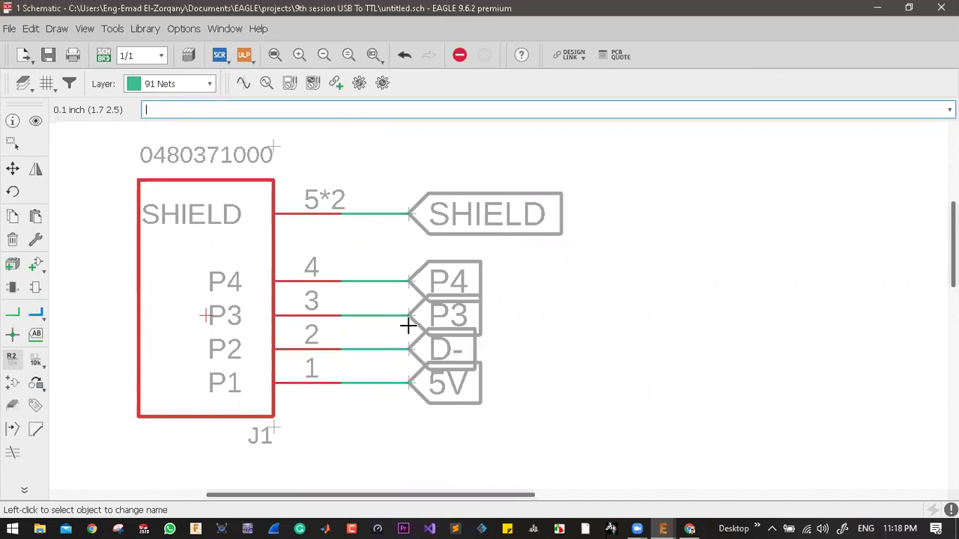
- Rename the net on connector pin P3 as D+ and the net on pin P4 as GND
{"action": "left_click", "coordinate": [413, 317]}
{"action": "type", "text": "+"}
{"action": "key", "text": "Return"}
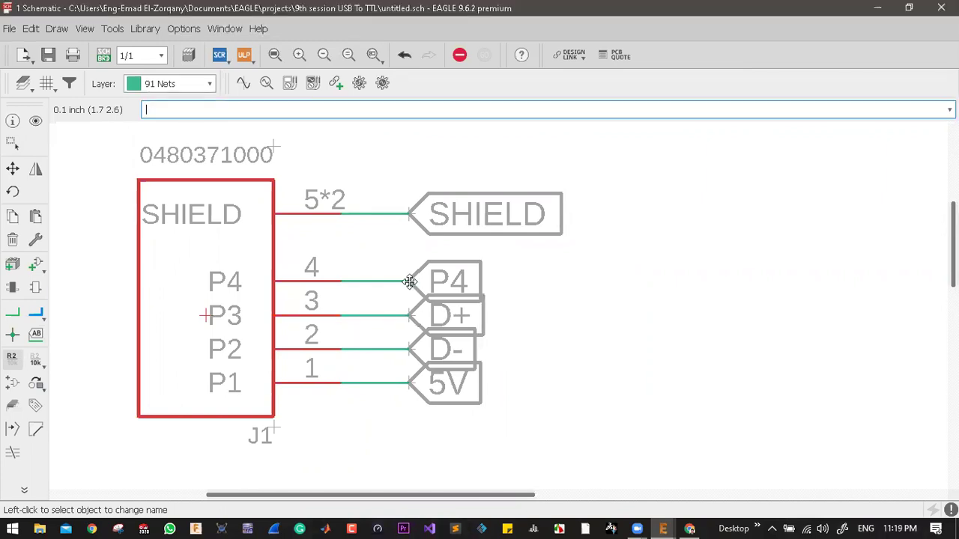
{"action": "left_click", "coordinate": [408, 281]}
{"action": "left_click", "coordinate": [410, 282]}
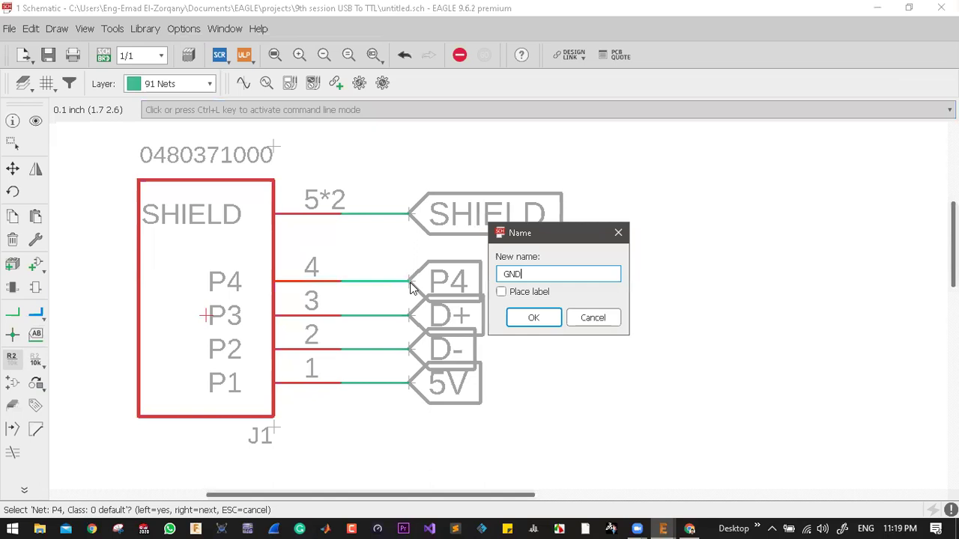
{"action": "key", "text": "Return"}
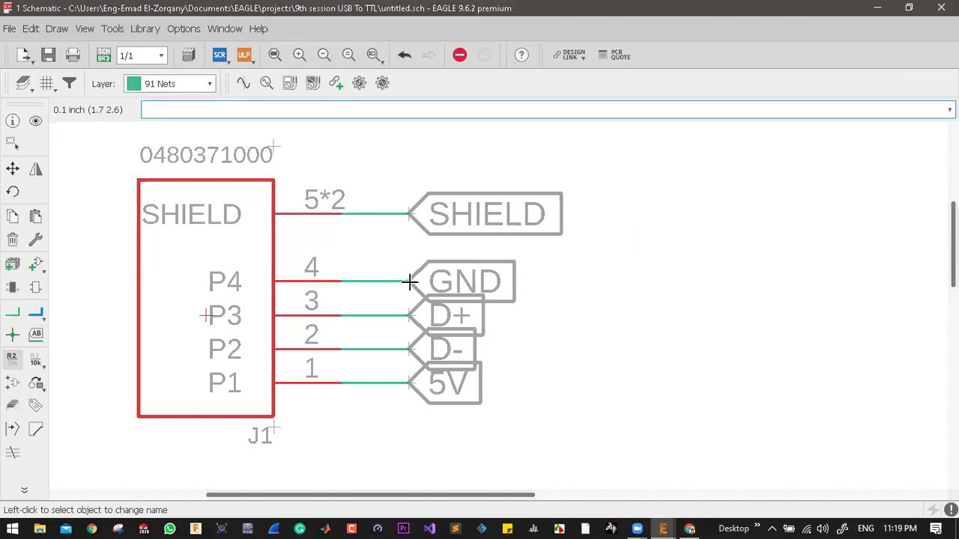
- Rename the net on the USB connector's SHIELD pin as GND
{"action": "left_click", "coordinate": [408, 215]}
{"action": "left_click", "coordinate": [409, 217]}
{"action": "type", "text": "GND"}
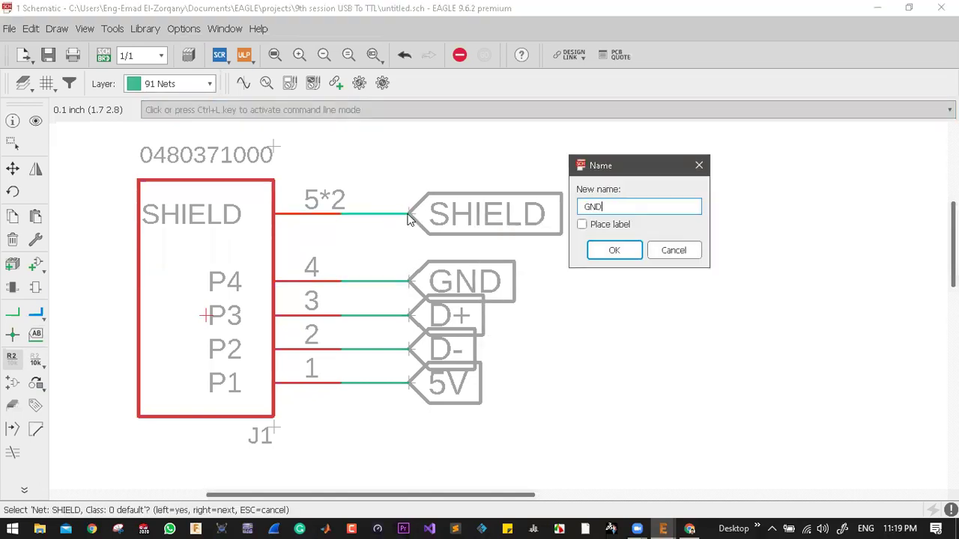
{"action": "key", "text": "Return"}
{"action": "key", "text": "Return"}
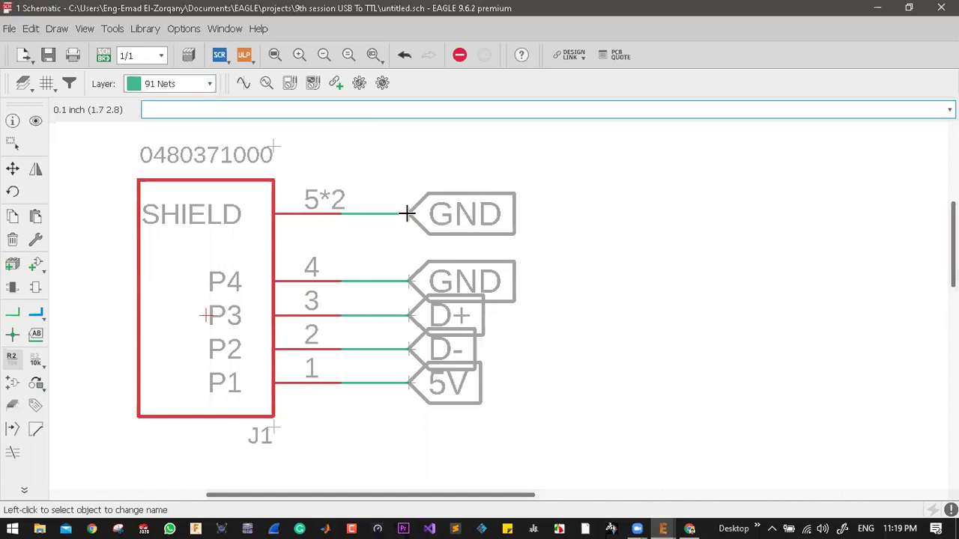
- Search the part library for the CH340G chip
{"action": "left_click", "coordinate": [689, 529]}
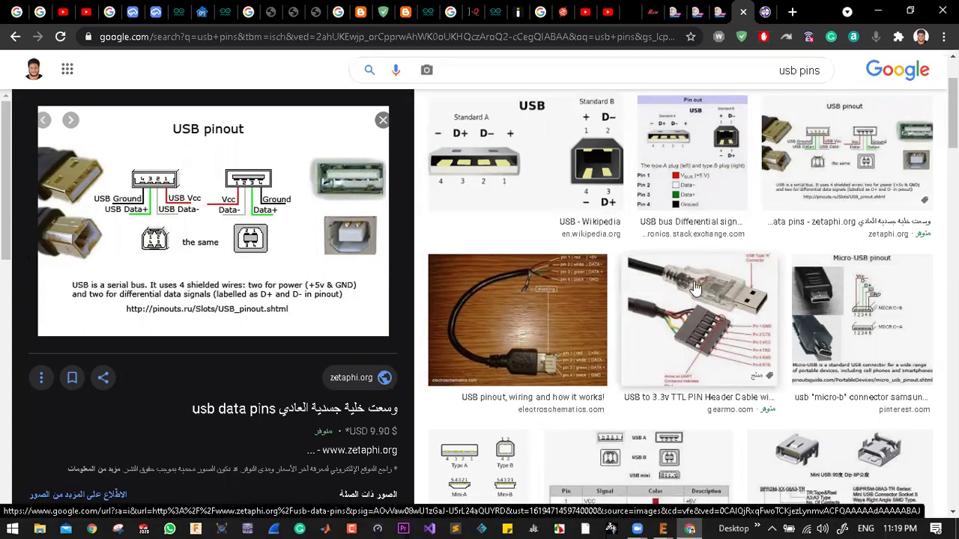
{"action": "left_click", "coordinate": [878, 11]}
{"action": "left_click", "coordinate": [35, 264]}
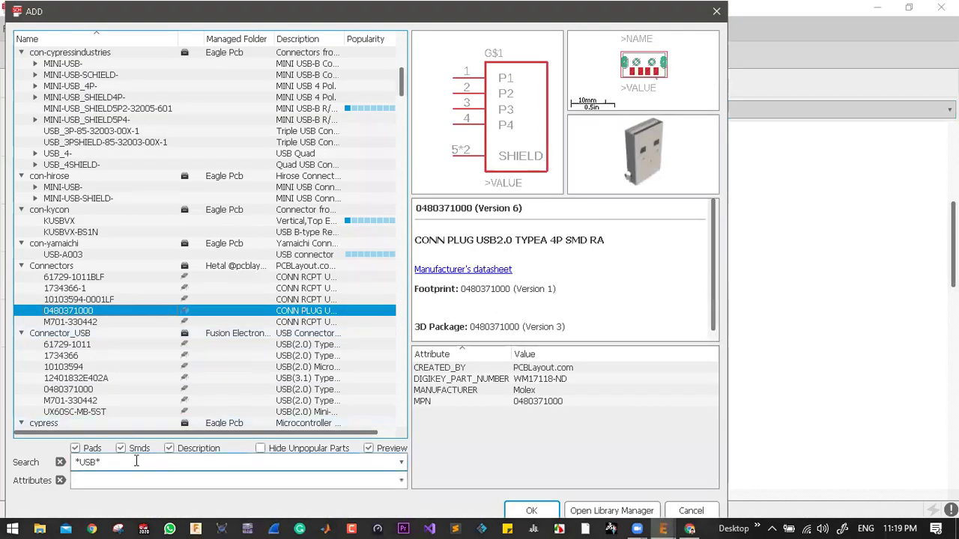
{"action": "left_click_drag", "start_coordinate": [97, 462], "coordinate": [86, 462]}
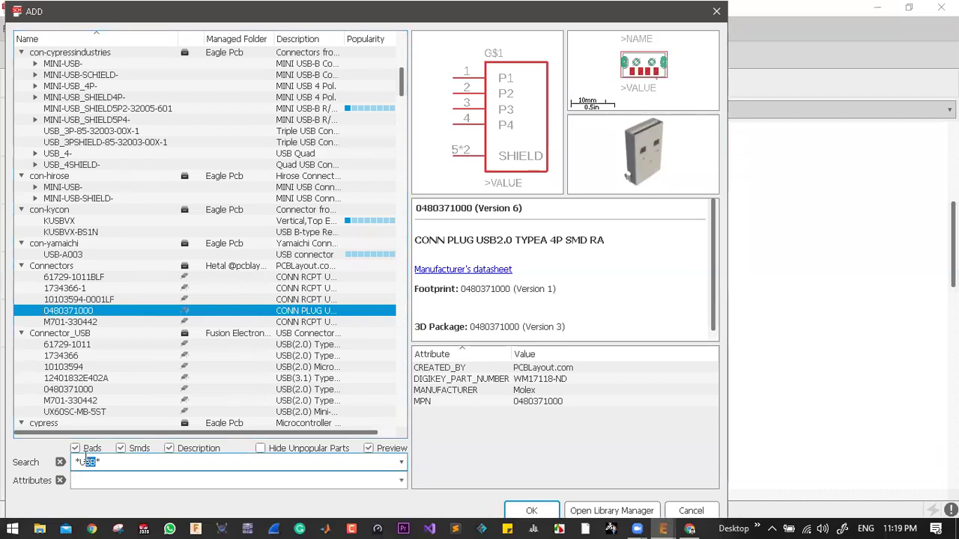
{"action": "type", "text": "C"}
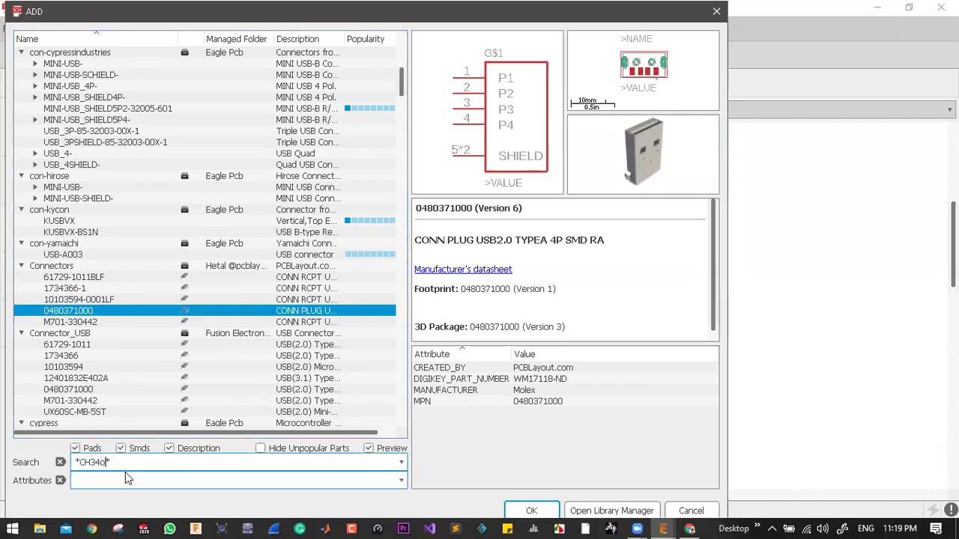
{"action": "type", "text": "H340G"}
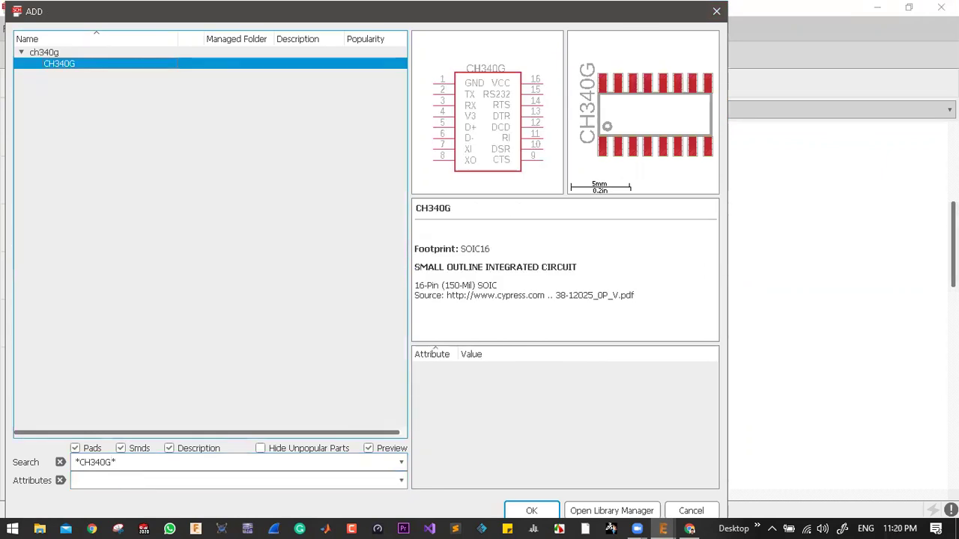
- Place one CH340G from the ch340g library in the schematic, to the right of the USB connector
{"action": "left_click", "coordinate": [67, 52]}
{"action": "left_click", "coordinate": [71, 64]}
{"action": "left_click", "coordinate": [526, 510]}
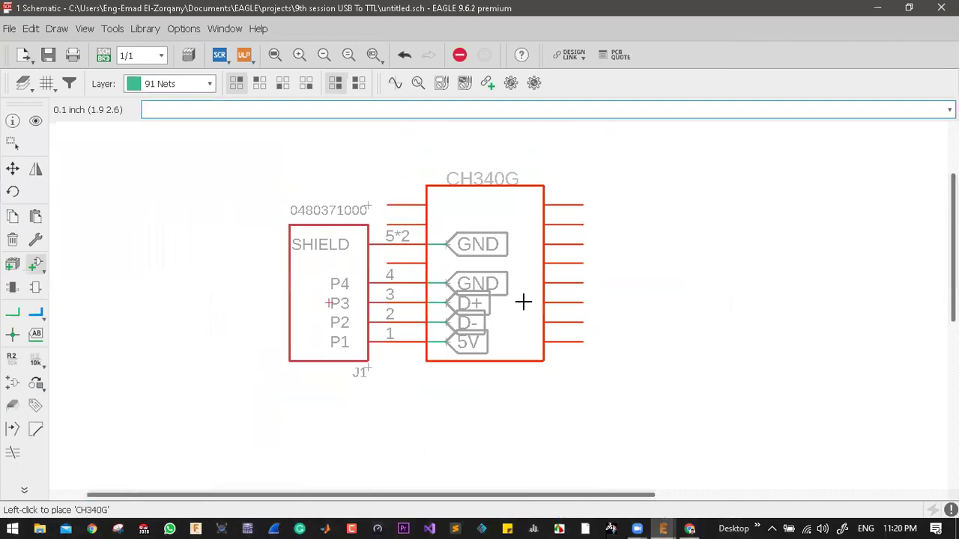
{"action": "scroll", "coordinate": [446, 293], "scroll_direction": "down", "scroll_amount": 2}
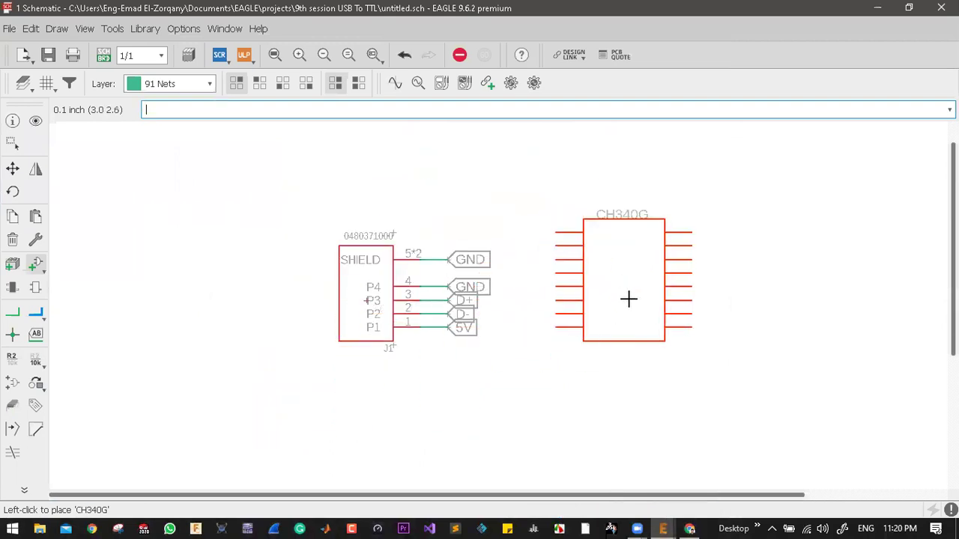
{"action": "scroll", "coordinate": [628, 298], "scroll_direction": "up", "scroll_amount": 1}
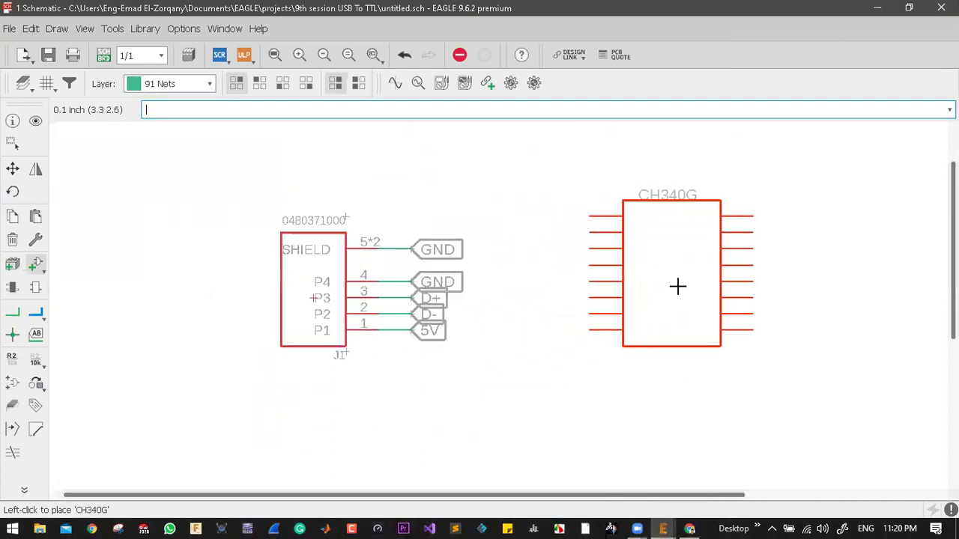
{"action": "left_click", "coordinate": [719, 292]}
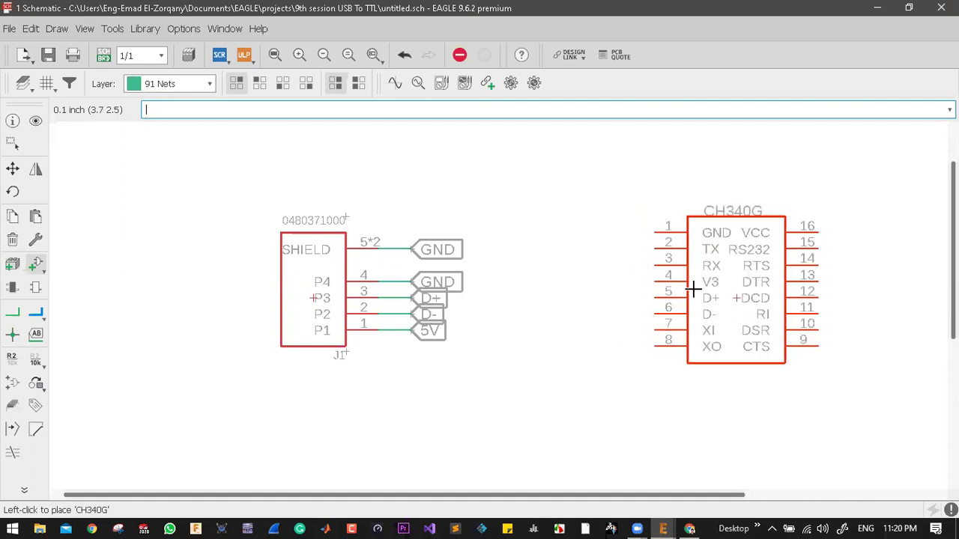
{"action": "key", "text": "Escape"}
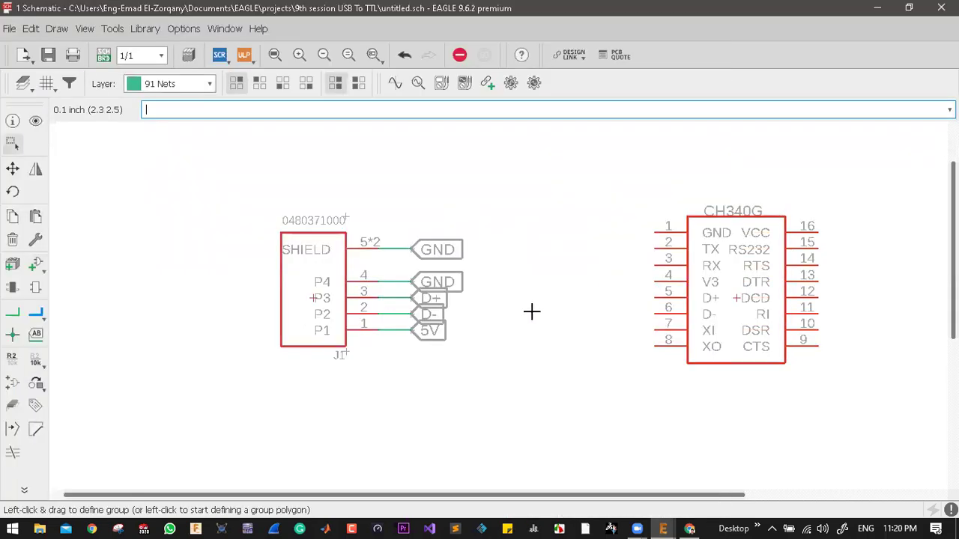
- Break out all pins of the CH340G into labelled nets named after the pins, accepting connection to the same-named nets
{"action": "scroll", "coordinate": [749, 315], "scroll_direction": "up", "scroll_amount": 2}
{"action": "scroll", "coordinate": [674, 245], "scroll_direction": "down", "scroll_amount": 1}
{"action": "scroll", "coordinate": [673, 244], "scroll_direction": "up", "scroll_amount": 2}
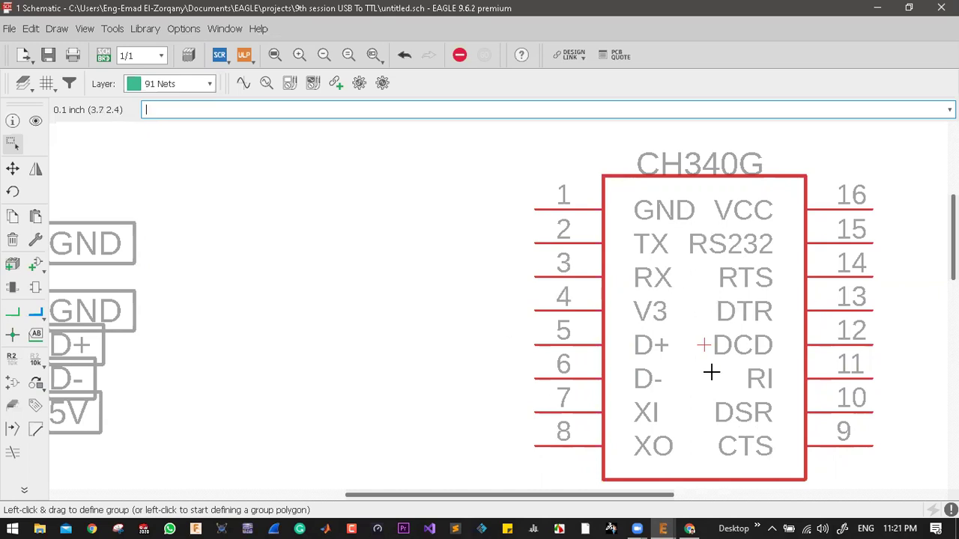
{"action": "scroll", "coordinate": [514, 327], "scroll_direction": "down", "scroll_amount": 3}
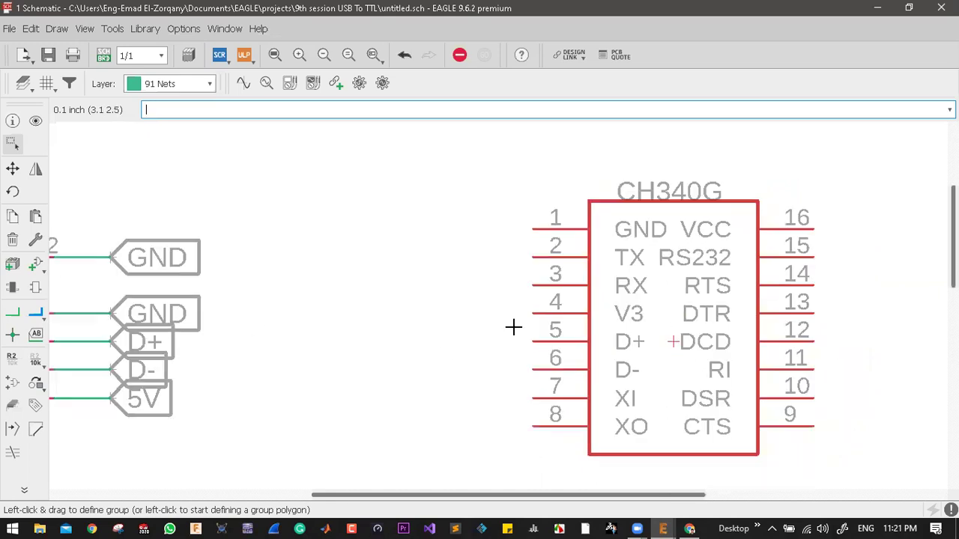
{"action": "scroll", "coordinate": [420, 351], "scroll_direction": "up", "scroll_amount": 1}
{"action": "scroll", "coordinate": [525, 337], "scroll_direction": "down", "scroll_amount": 1}
{"action": "scroll", "coordinate": [489, 337], "scroll_direction": "up", "scroll_amount": 1}
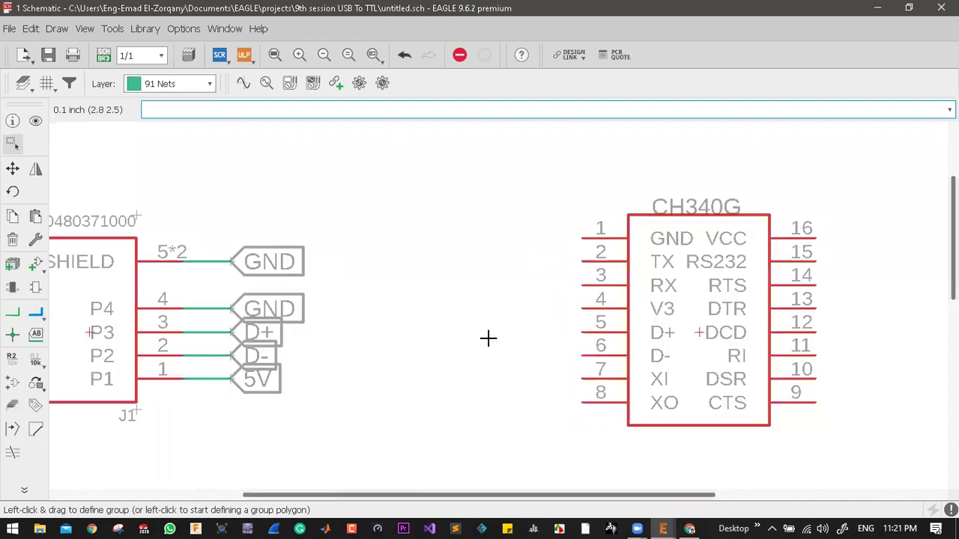
{"action": "right_click", "coordinate": [698, 333]}
{"action": "mouse_move", "coordinate": [817, 187]}
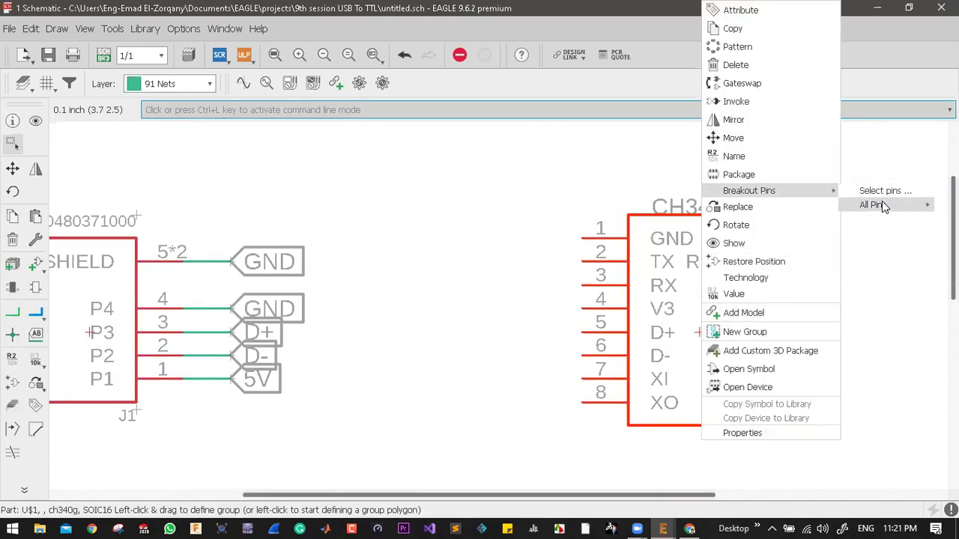
{"action": "mouse_move", "coordinate": [881, 202]}
{"action": "left_click", "coordinate": [766, 219]}
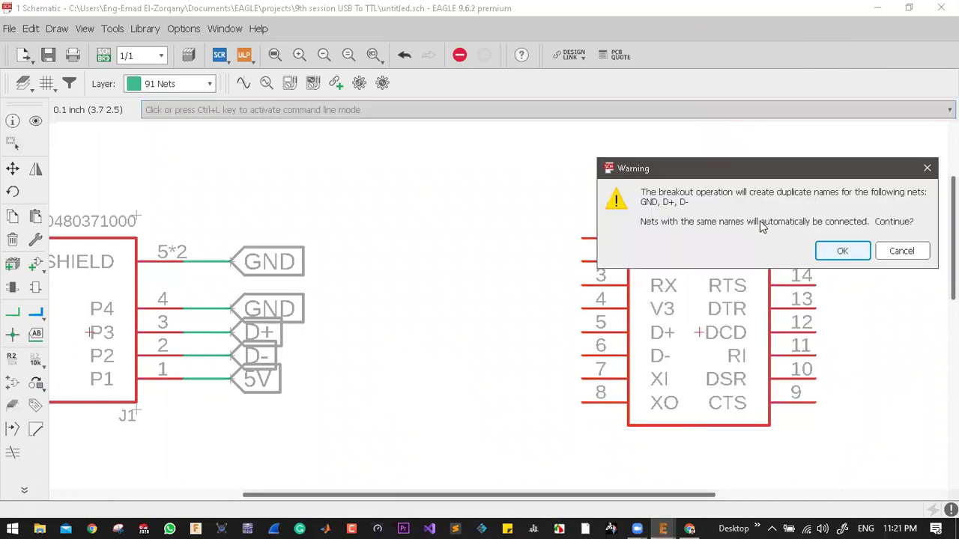
{"action": "left_click", "coordinate": [842, 251]}
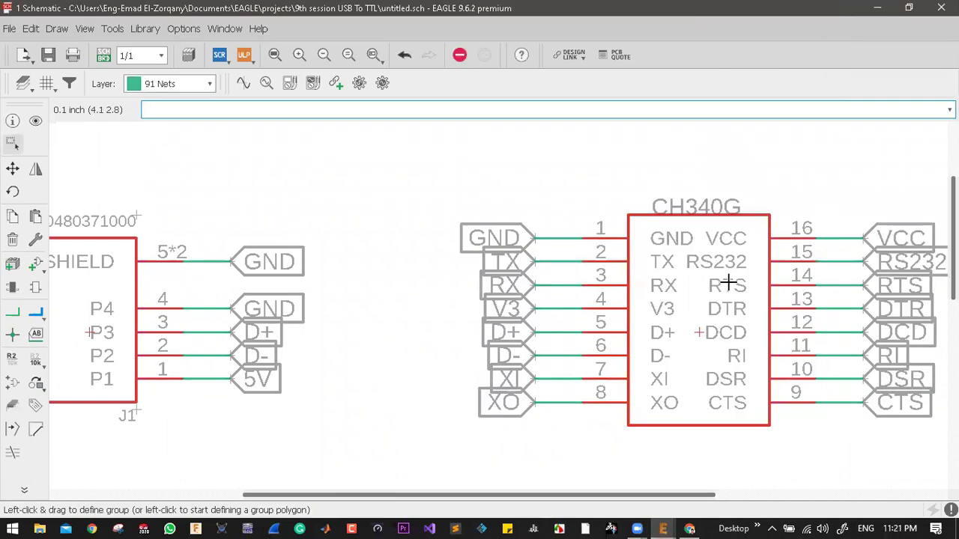
- Rename the net on the CH340G's VCC pin as 5V
{"action": "scroll", "coordinate": [610, 309], "scroll_direction": "down", "scroll_amount": 1}
{"action": "scroll", "coordinate": [661, 319], "scroll_direction": "up", "scroll_amount": 1}
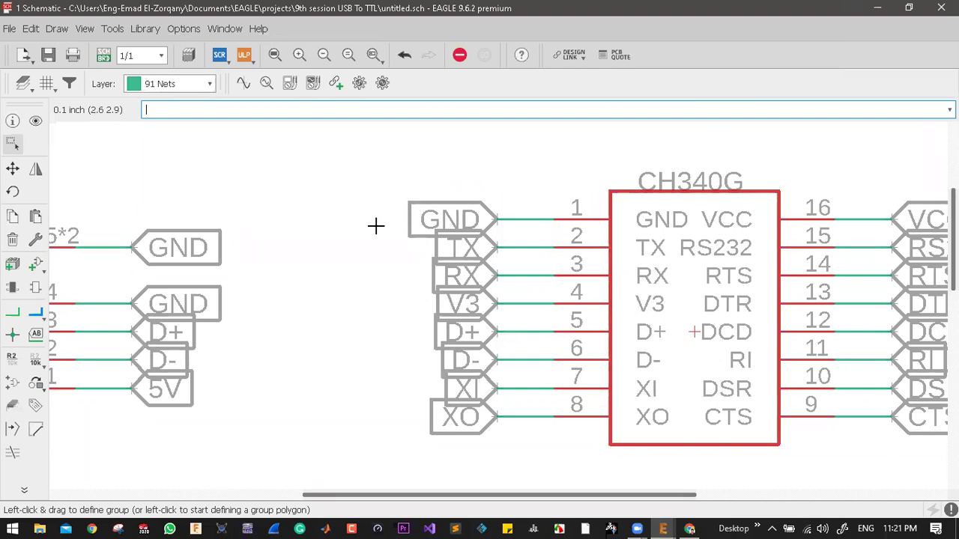
{"action": "scroll", "coordinate": [375, 222], "scroll_direction": "down", "scroll_amount": 2}
{"action": "scroll", "coordinate": [639, 210], "scroll_direction": "up", "scroll_amount": 3}
{"action": "right_click", "coordinate": [700, 229]}
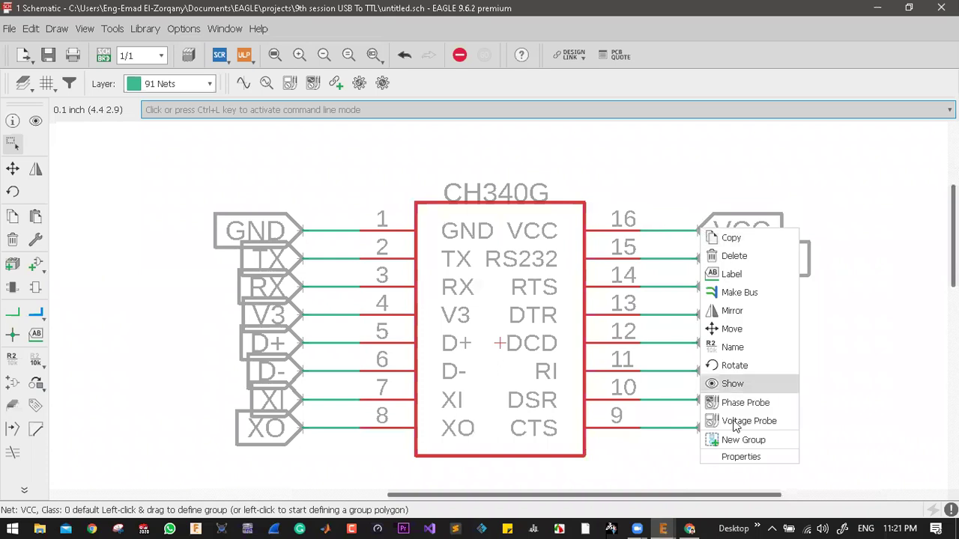
{"action": "left_click", "coordinate": [750, 463]}
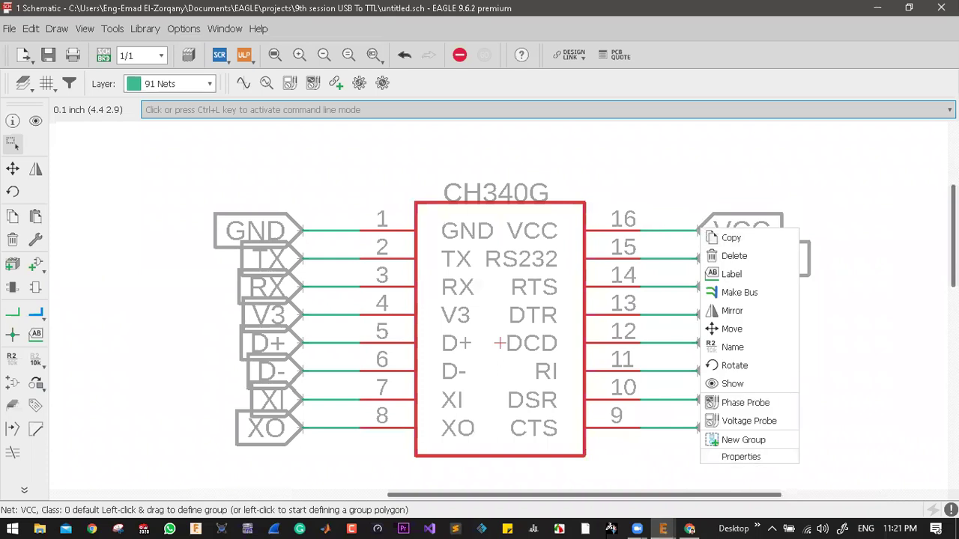
{"action": "left_click", "coordinate": [18, 363]}
{"action": "left_click", "coordinate": [693, 231]}
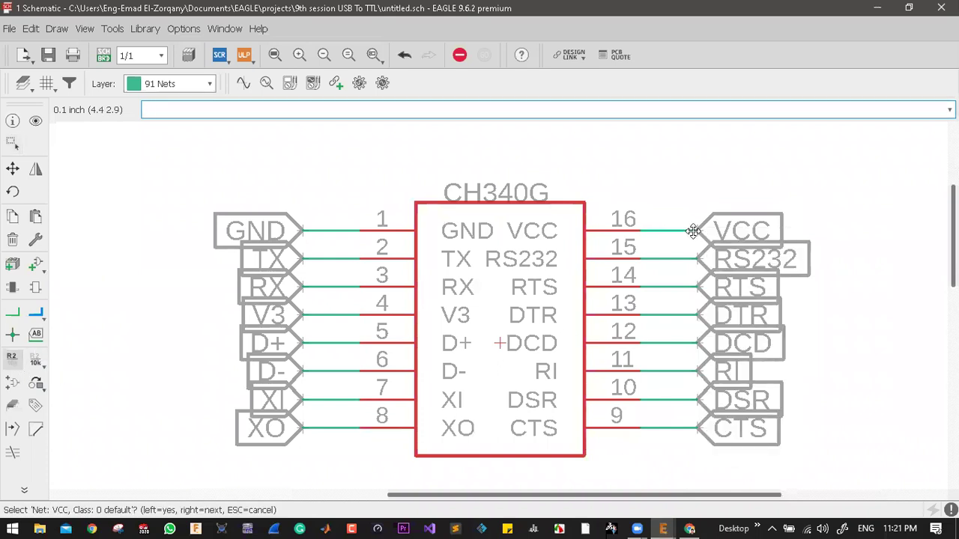
{"action": "left_click", "coordinate": [693, 234]}
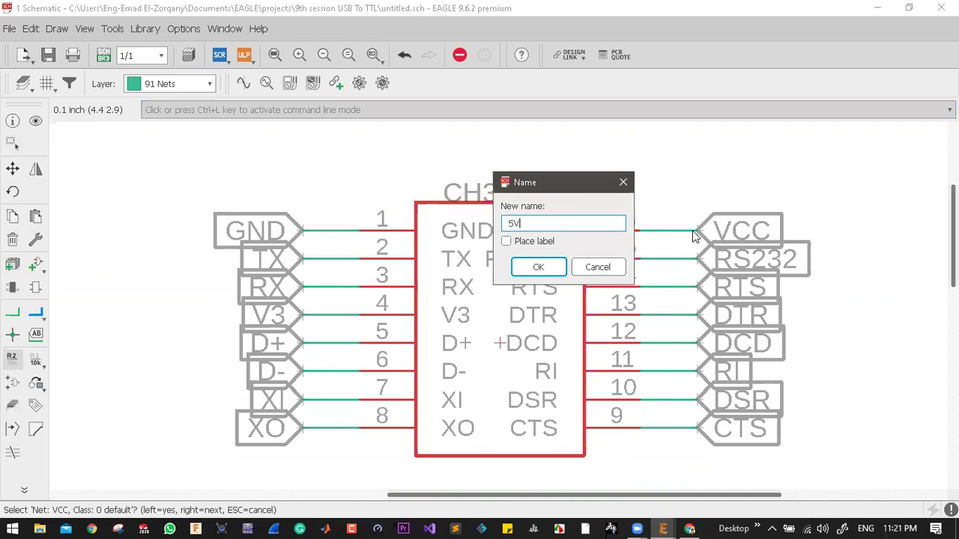
{"action": "key", "text": "Return"}
{"action": "scroll", "coordinate": [809, 171], "scroll_direction": "down", "scroll_amount": 1}
{"action": "scroll", "coordinate": [809, 171], "scroll_direction": "down", "scroll_amount": 2}
{"action": "scroll", "coordinate": [742, 379], "scroll_direction": "up", "scroll_amount": 5}
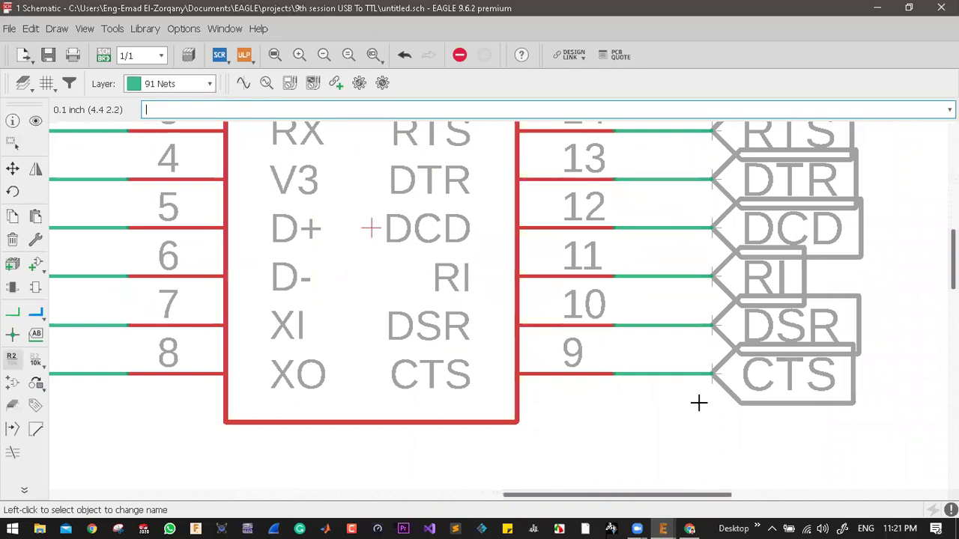
{"action": "scroll", "coordinate": [712, 378], "scroll_direction": "down", "scroll_amount": 2}
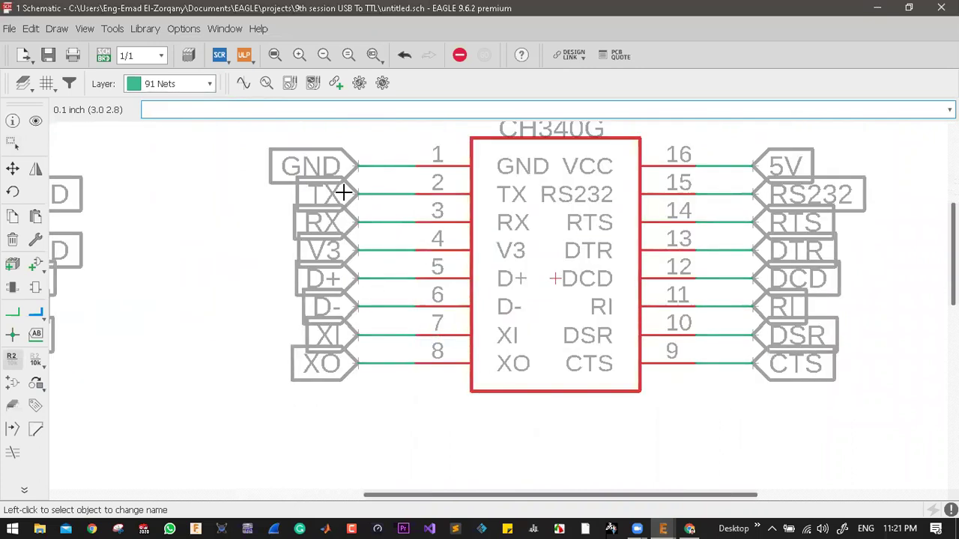
{"action": "scroll", "coordinate": [353, 191], "scroll_direction": "up", "scroll_amount": 3}
{"action": "left_click", "coordinate": [372, 195]}
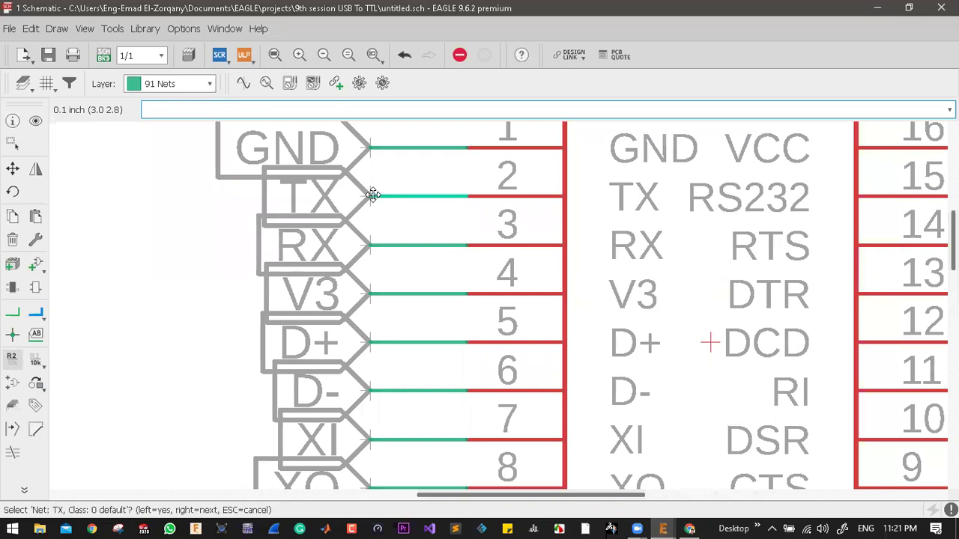
{"action": "left_click", "coordinate": [373, 195]}
{"action": "left_click", "coordinate": [577, 232]}
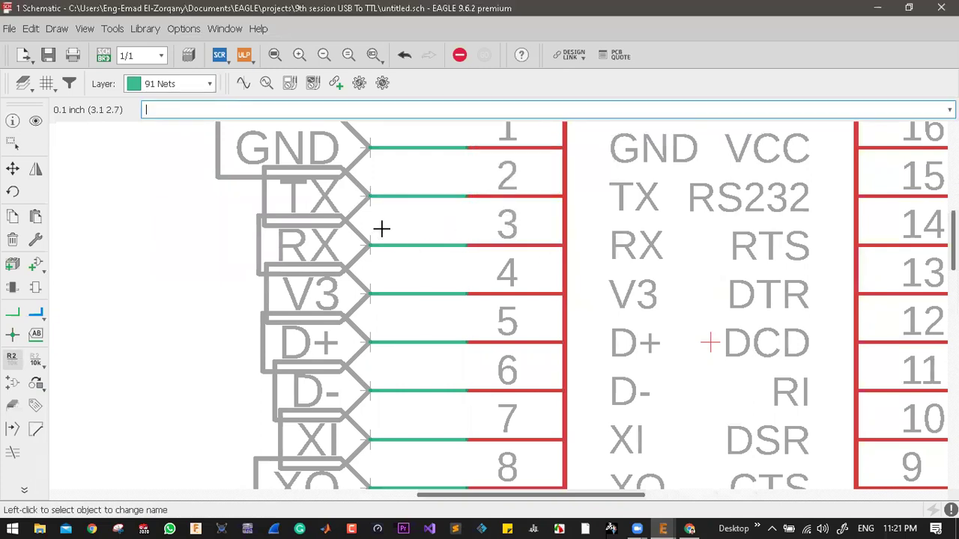
- Search the part library for crystal parts
{"action": "scroll", "coordinate": [352, 217], "scroll_direction": "down", "scroll_amount": 2}
{"action": "scroll", "coordinate": [347, 213], "scroll_direction": "down", "scroll_amount": 2}
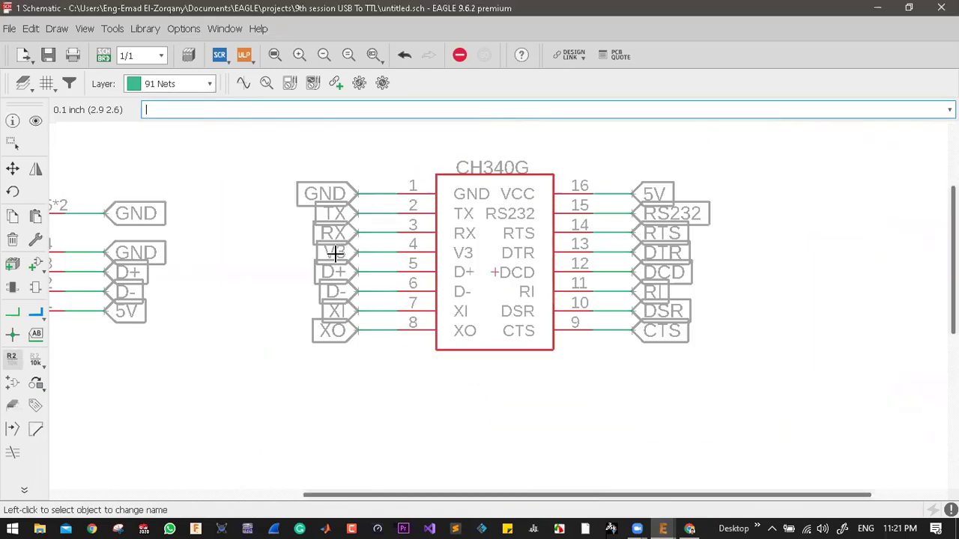
{"action": "scroll", "coordinate": [696, 272], "scroll_direction": "down", "scroll_amount": 2}
{"action": "scroll", "coordinate": [460, 275], "scroll_direction": "up", "scroll_amount": 2}
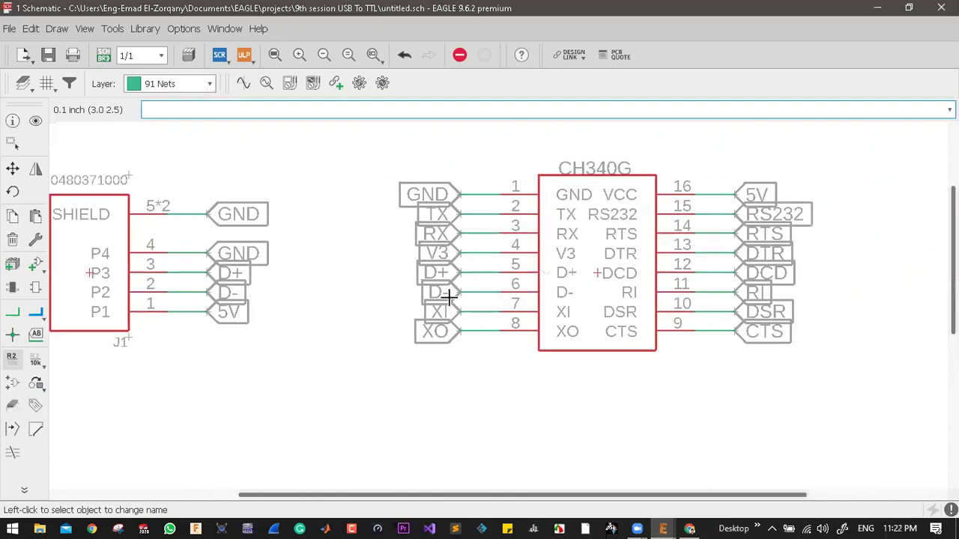
{"action": "scroll", "coordinate": [450, 295], "scroll_direction": "up", "scroll_amount": 2}
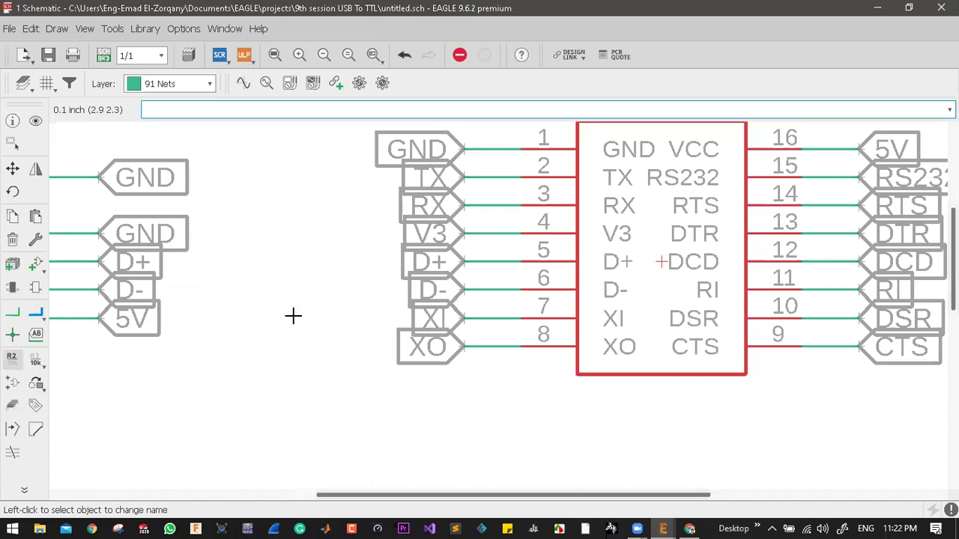
{"action": "left_click", "coordinate": [33, 274]}
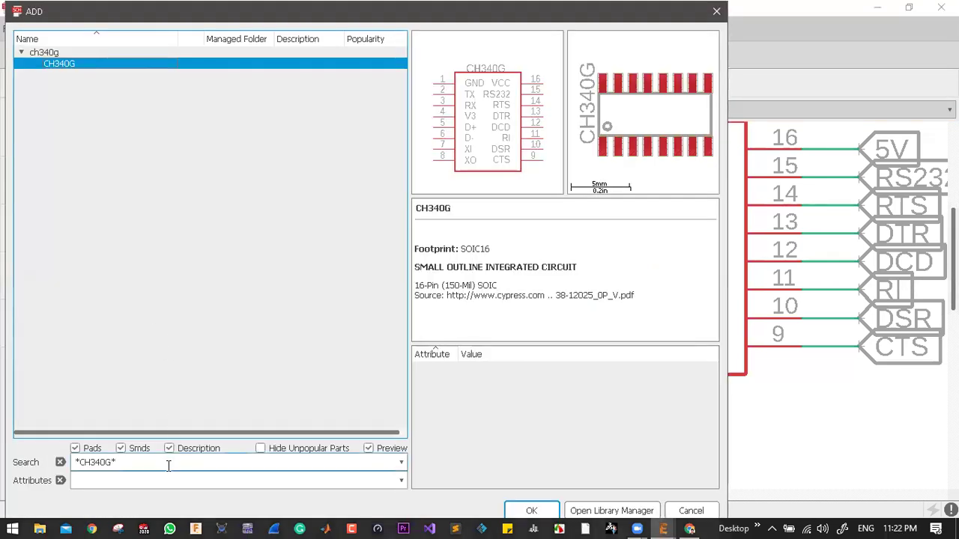
{"action": "left_click_drag", "start_coordinate": [111, 462], "coordinate": [87, 462]}
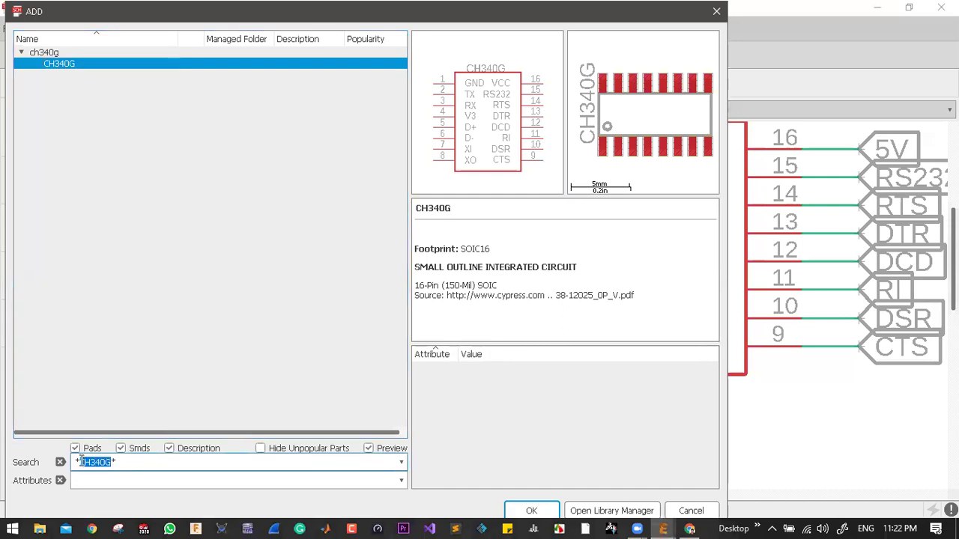
{"action": "type", "text": "crystal*"}
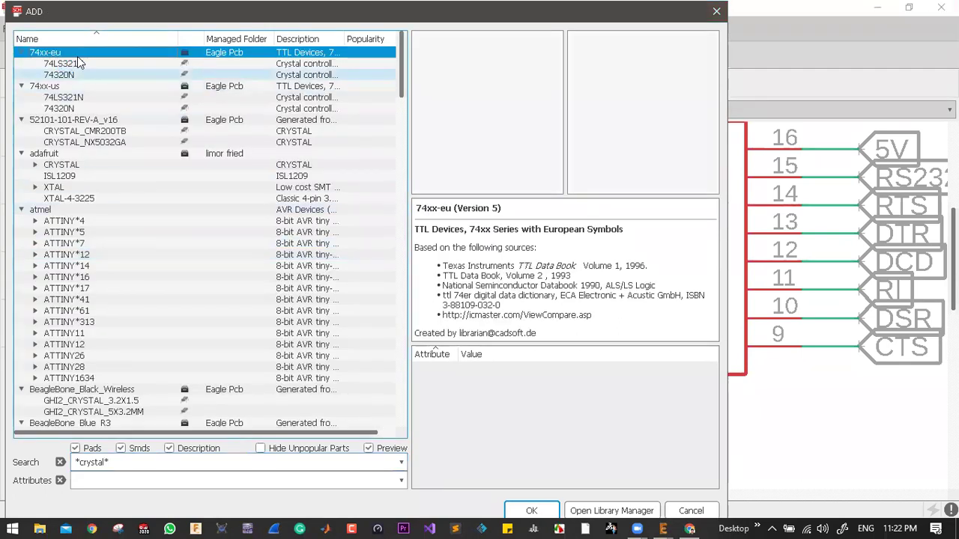
- Examine the symbols and footprints of the package variants under the adafruit library's CRYSTAL device
{"action": "left_click", "coordinate": [77, 75]}
{"action": "left_click", "coordinate": [75, 64]}
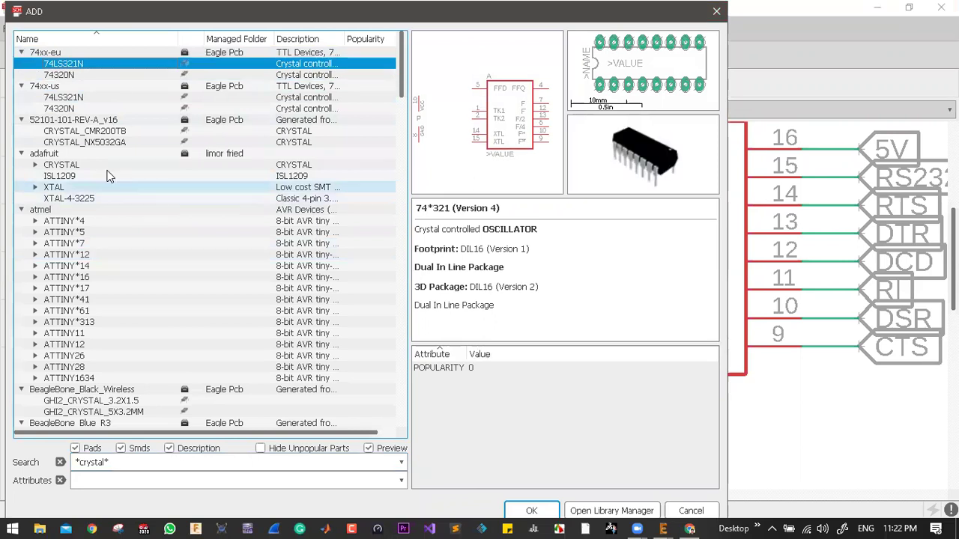
{"action": "left_click", "coordinate": [61, 165]}
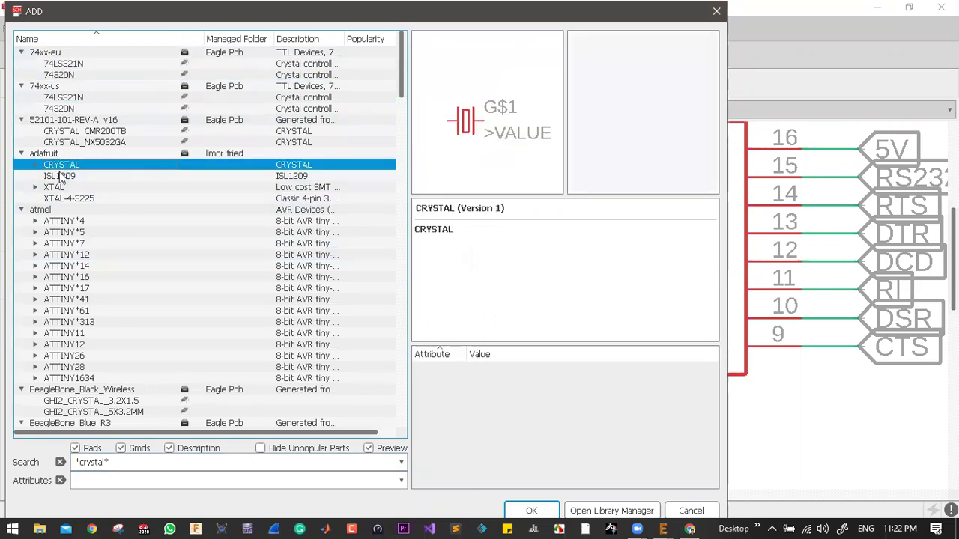
{"action": "left_click", "coordinate": [34, 164]}
{"action": "left_click", "coordinate": [86, 178]}
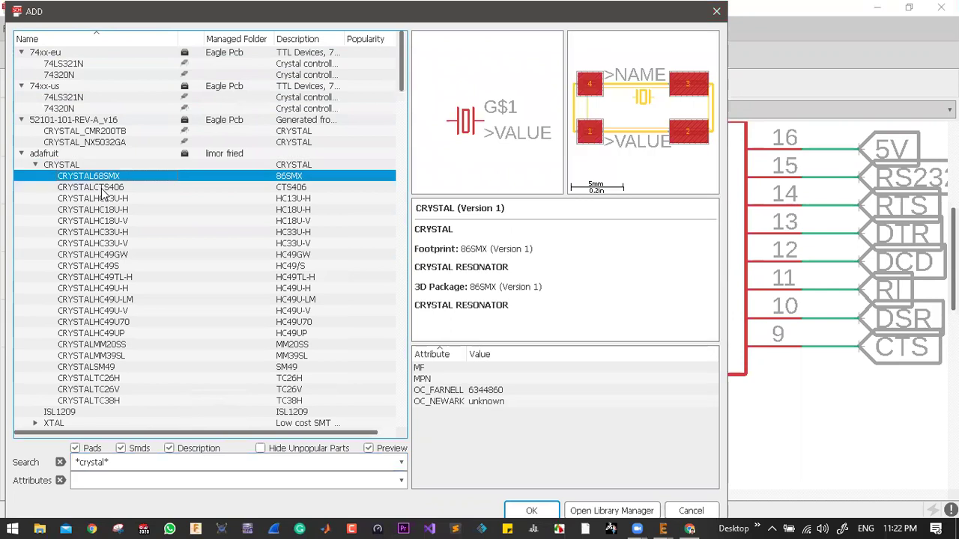
{"action": "left_click", "coordinate": [101, 188]}
{"action": "key", "text": "Down"}
{"action": "key", "text": "Down"}
{"action": "key", "text": "Down"}
{"action": "key", "text": "Down"}
{"action": "key", "text": "Down"}
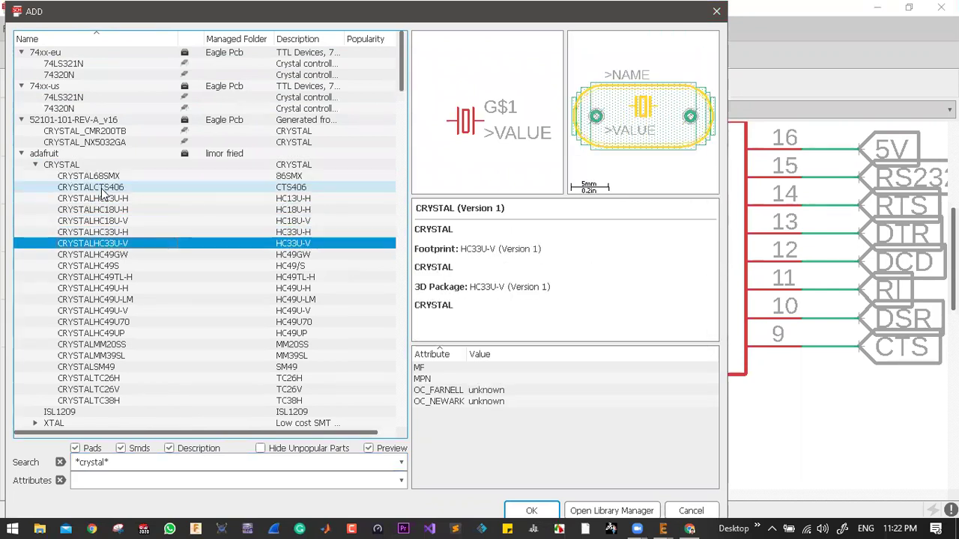
{"action": "key", "text": "Down"}
{"action": "key", "text": "Down"}
{"action": "key", "text": "Down"}
{"action": "key", "text": "Down"}
{"action": "key", "text": "Down"}
{"action": "key", "text": "Down"}
{"action": "key", "text": "Down"}
{"action": "key", "text": "Down"}
{"action": "key", "text": "Down"}
{"action": "key", "text": "Down"}
{"action": "key", "text": "Down"}
{"action": "key", "text": "Down"}
{"action": "key", "text": "Down"}
{"action": "key", "text": "Down"}
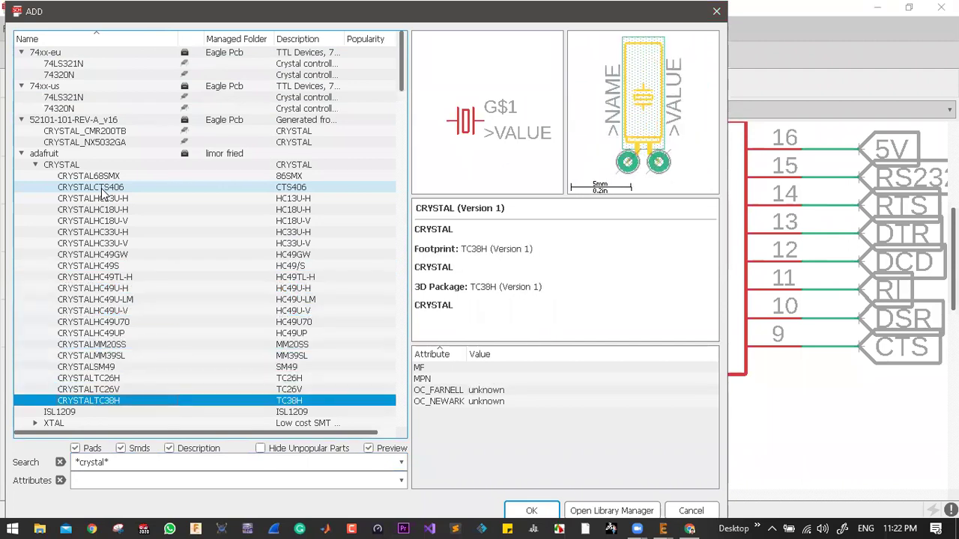
{"action": "key", "text": "Up"}
{"action": "key", "text": "Up"}
{"action": "key", "text": "Up"}
{"action": "key", "text": "Up"}
{"action": "key", "text": "Up"}
{"action": "key", "text": "Up"}
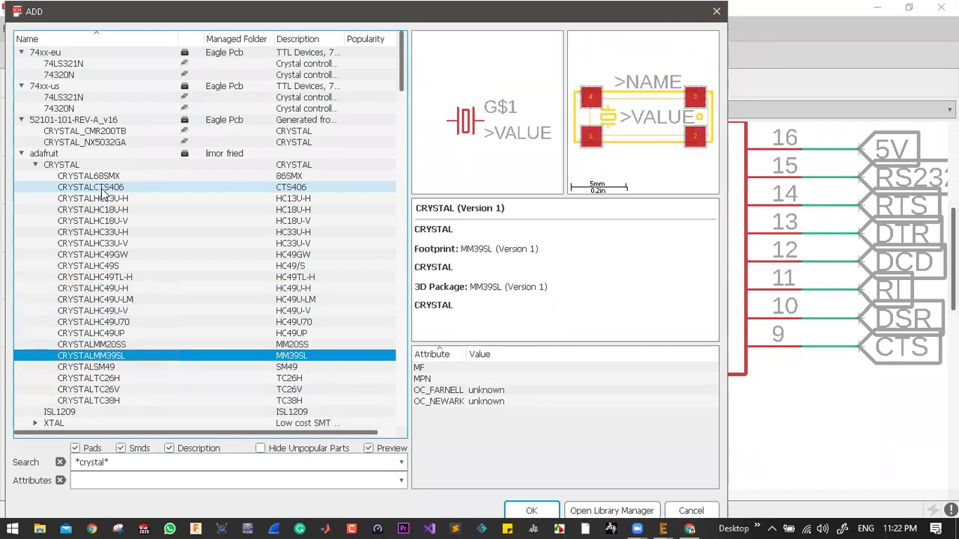
{"action": "key", "text": "Up"}
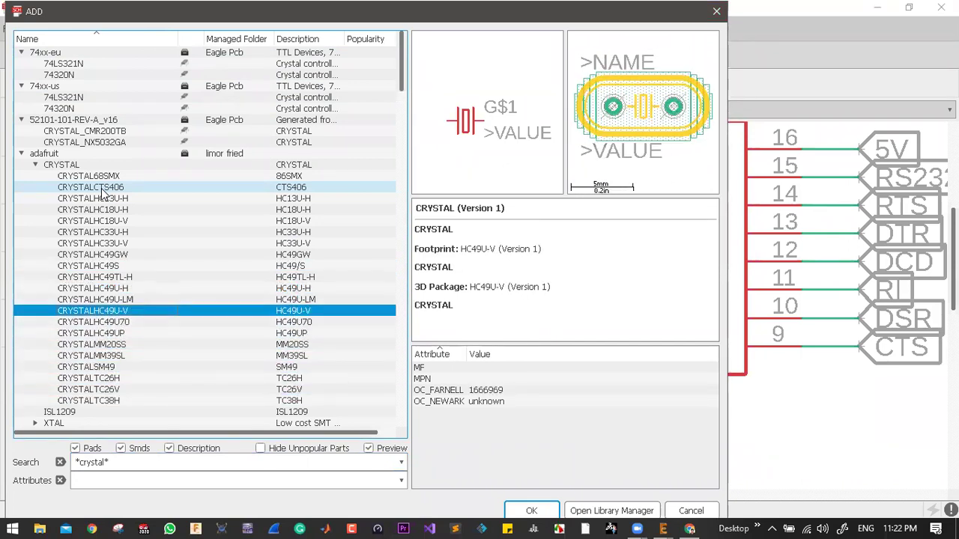
{"action": "key", "text": "Up"}
- Collapse the adafruit and 52101-101-REV-A_v16 libraries in the search results
{"action": "key", "text": "Left"}
{"action": "key", "text": "Left"}
{"action": "key", "text": "Left"}
{"action": "key", "text": "Left"}
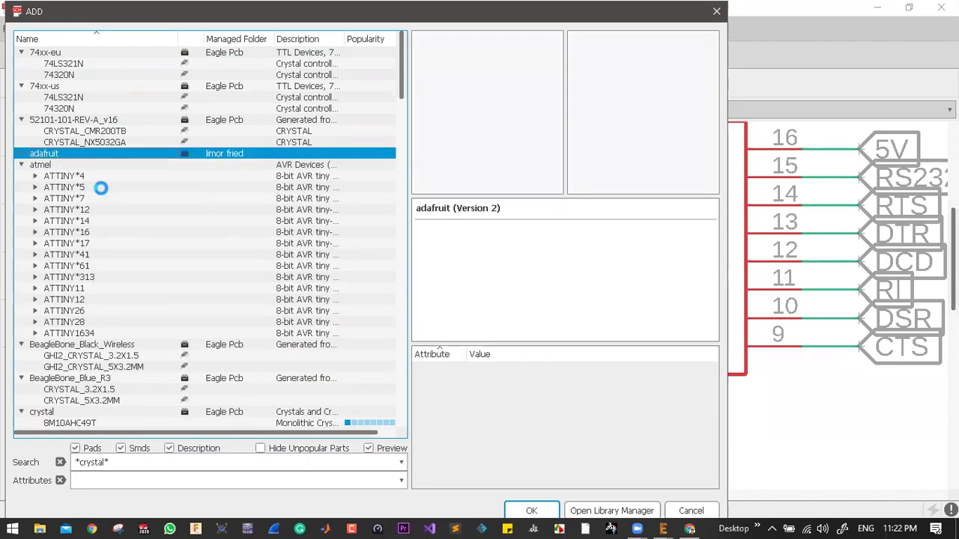
{"action": "key", "text": "Up"}
{"action": "key", "text": "Left"}
{"action": "key", "text": "Left"}
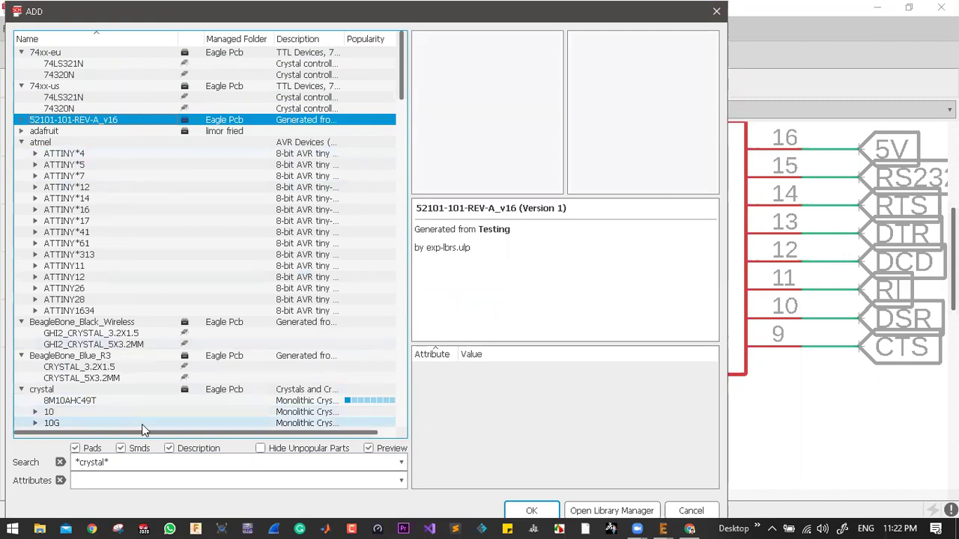
- Clear the part search and expand the crystal library in the full library list
{"action": "left_click_drag", "start_coordinate": [149, 463], "coordinate": [7, 469]}
{"action": "key", "text": "BackSpace"}
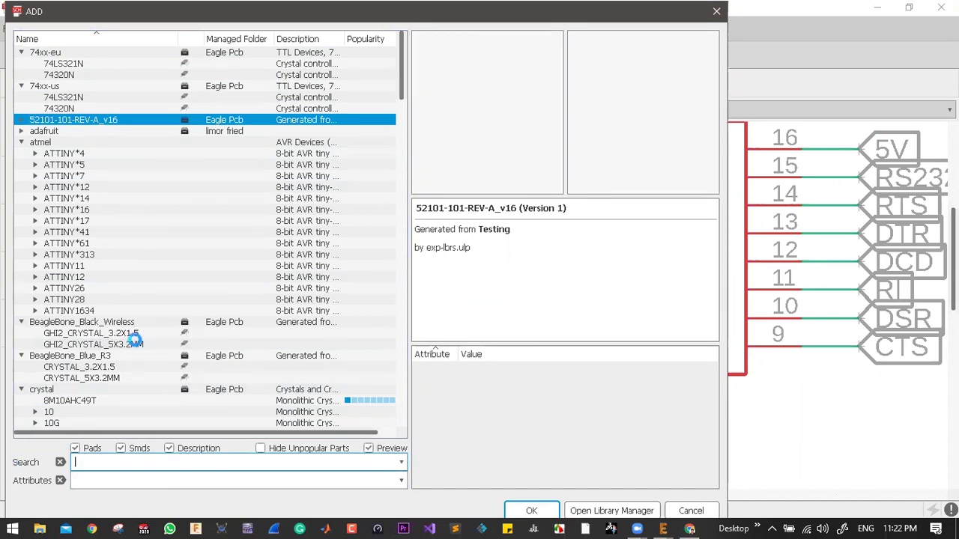
{"action": "left_click", "coordinate": [54, 222]}
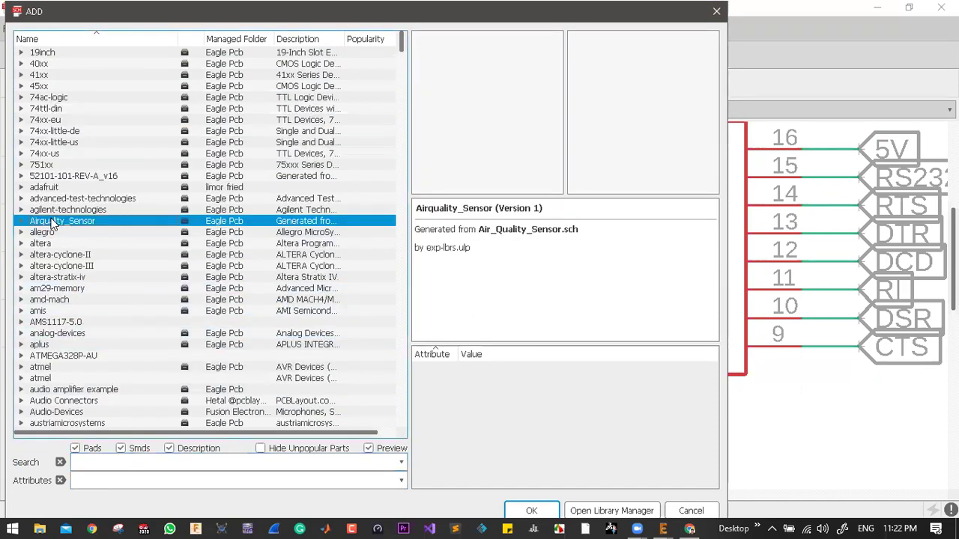
{"action": "key", "text": "c"}
{"action": "key", "text": "c"}
{"action": "key", "text": "c"}
{"action": "key", "text": "c"}
{"action": "key", "text": "c"}
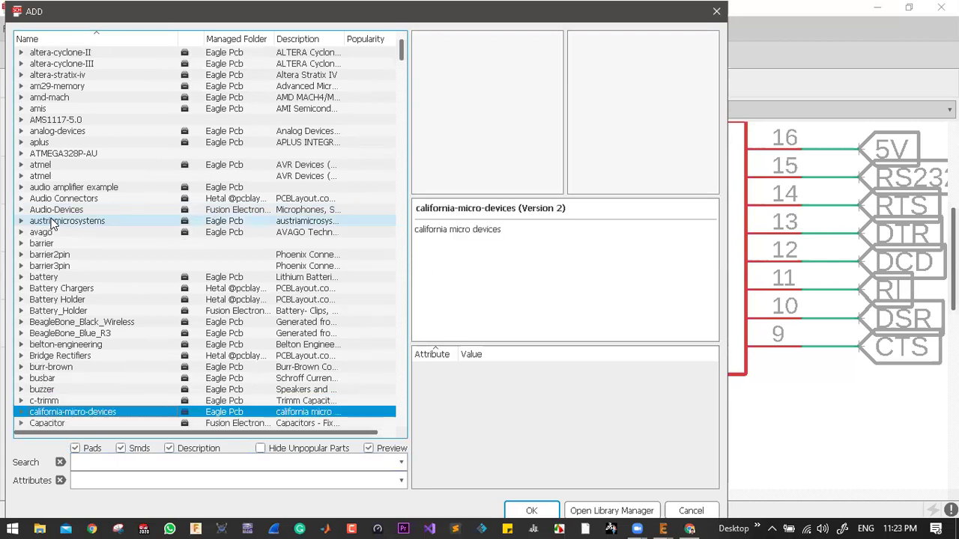
{"action": "key", "text": "c"}
{"action": "key", "text": "c"}
{"action": "key", "text": "c"}
{"action": "key", "text": "c"}
{"action": "key", "text": "c"}
{"action": "key", "text": "c"}
{"action": "key", "text": "c"}
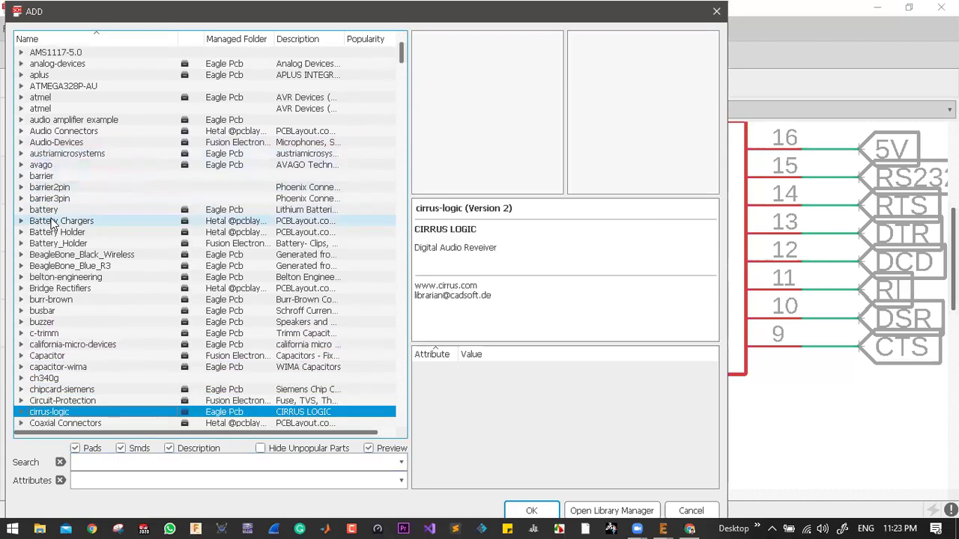
{"action": "key", "text": "c"}
{"action": "key", "text": "c"}
{"action": "key", "text": "c"}
{"action": "key", "text": "c"}
{"action": "key", "text": "c"}
{"action": "key", "text": "c"}
{"action": "key", "text": "c"}
{"action": "key", "text": "c"}
{"action": "key", "text": "c"}
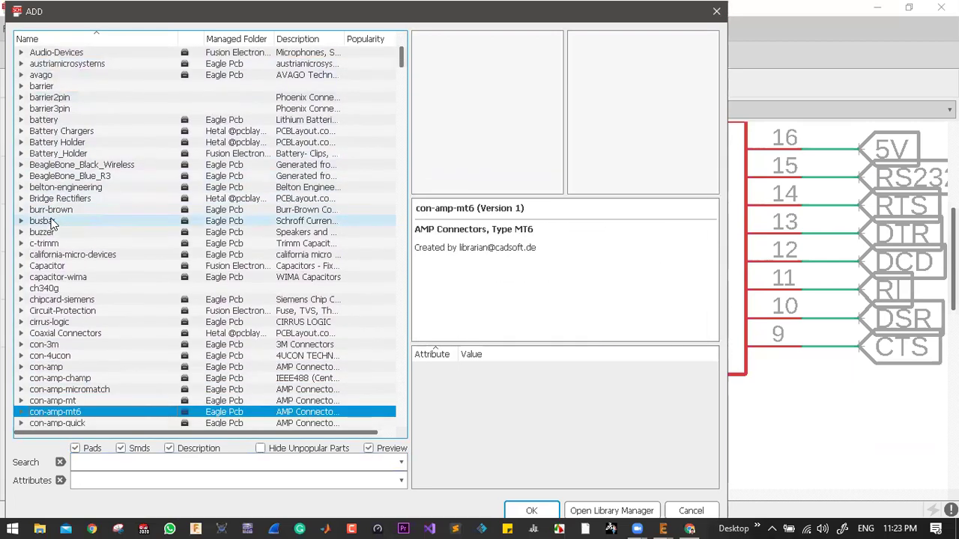
{"action": "key", "text": "c"}
{"action": "key", "text": "c"}
{"action": "key", "text": "c"}
{"action": "key", "text": "c"}
{"action": "key", "text": "c"}
{"action": "key", "text": "c"}
{"action": "key", "text": "c"}
{"action": "key", "text": "c"}
{"action": "key", "text": "c"}
{"action": "key", "text": "c"}
{"action": "key", "text": "c"}
{"action": "key", "text": "c"}
{"action": "key", "text": "c"}
{"action": "key", "text": "c"}
{"action": "key", "text": "c"}
{"action": "key", "text": "c"}
{"action": "key", "text": "c"}
{"action": "key", "text": "c"}
{"action": "key", "text": "c"}
{"action": "key", "text": "c"}
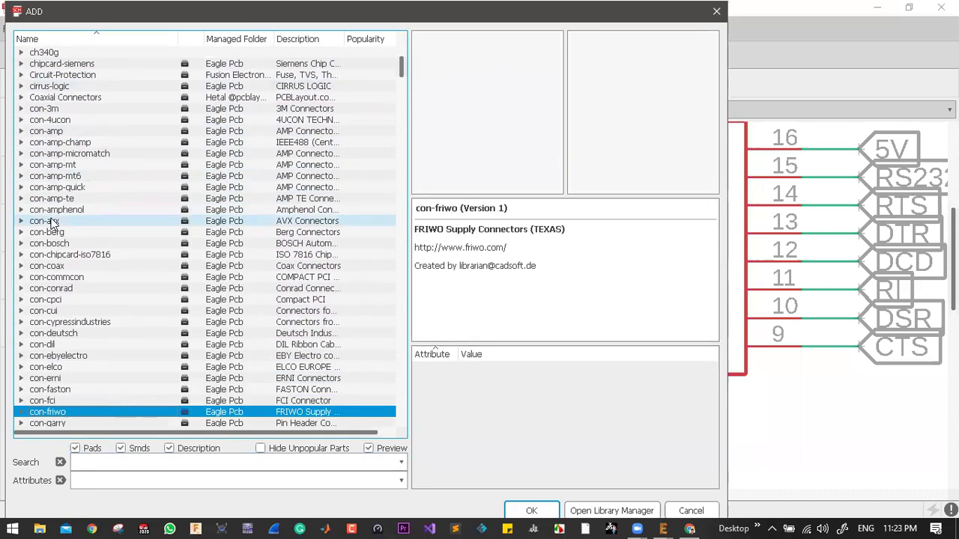
{"action": "scroll", "coordinate": [52, 223], "scroll_direction": "down", "scroll_amount": 20}
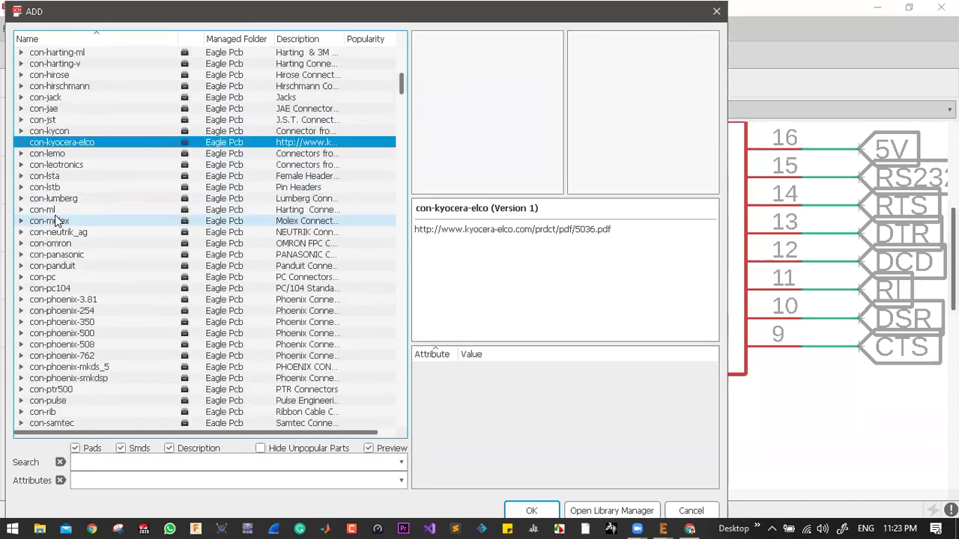
{"action": "scroll", "coordinate": [65, 212], "scroll_direction": "up", "scroll_amount": 7}
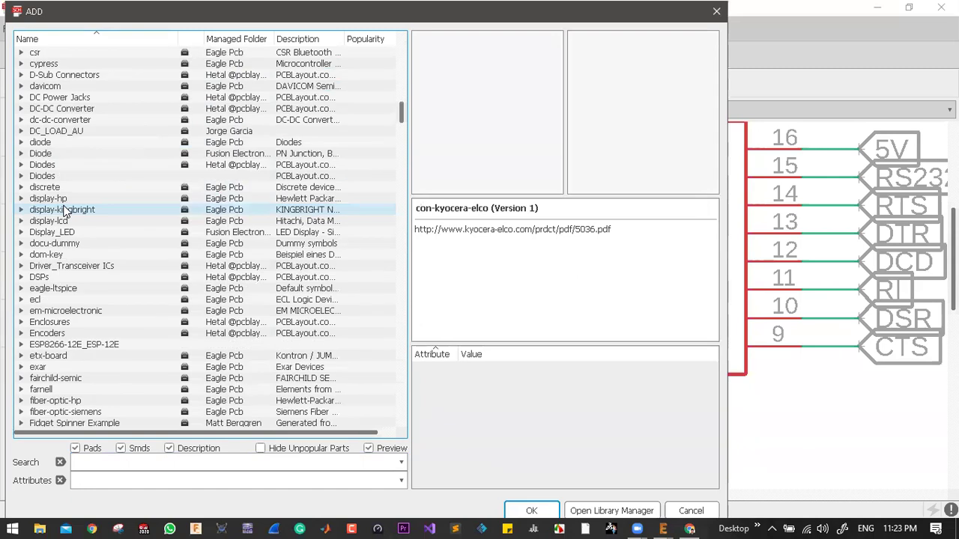
{"action": "scroll", "coordinate": [63, 139], "scroll_direction": "up", "scroll_amount": 1}
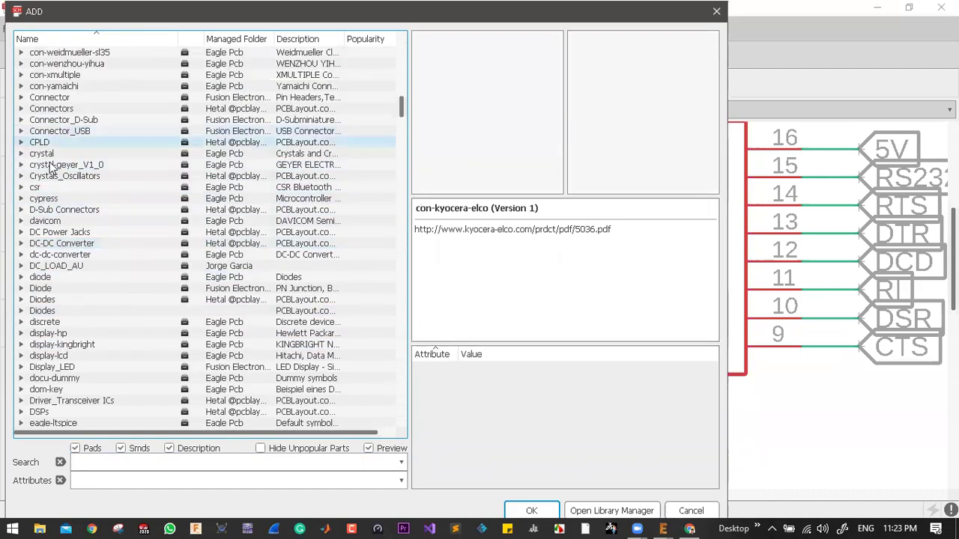
{"action": "left_click", "coordinate": [31, 154]}
{"action": "left_click", "coordinate": [21, 153]}
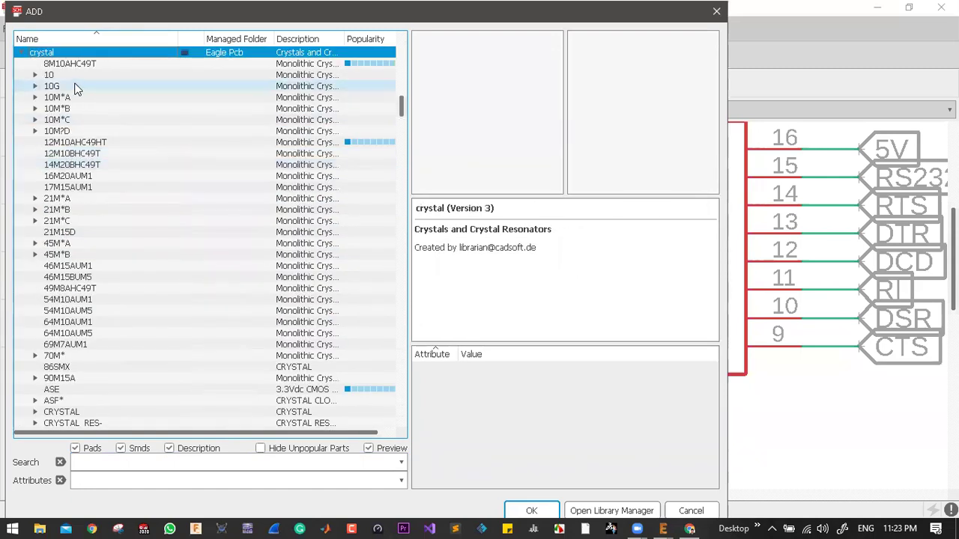
- Examine the symbols and footprints of the crystal library's parts from 8M10AHC49T through MC-405
{"action": "left_click", "coordinate": [130, 65]}
{"action": "key", "text": "Down"}
{"action": "key", "text": "Down"}
{"action": "key", "text": "Down"}
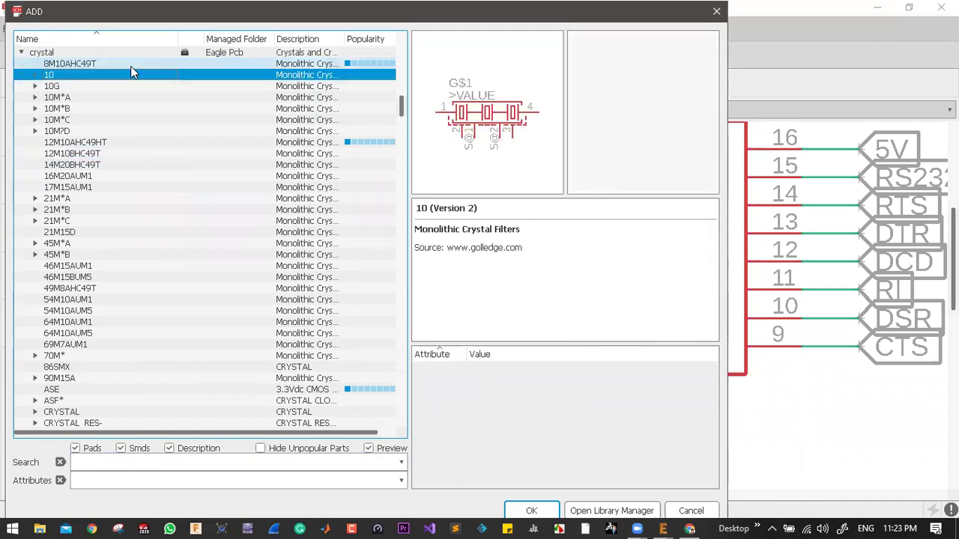
{"action": "key", "text": "Down"}
{"action": "key", "text": "Down"}
{"action": "key", "text": "Down"}
{"action": "key", "text": "Down"}
{"action": "key", "text": "Down"}
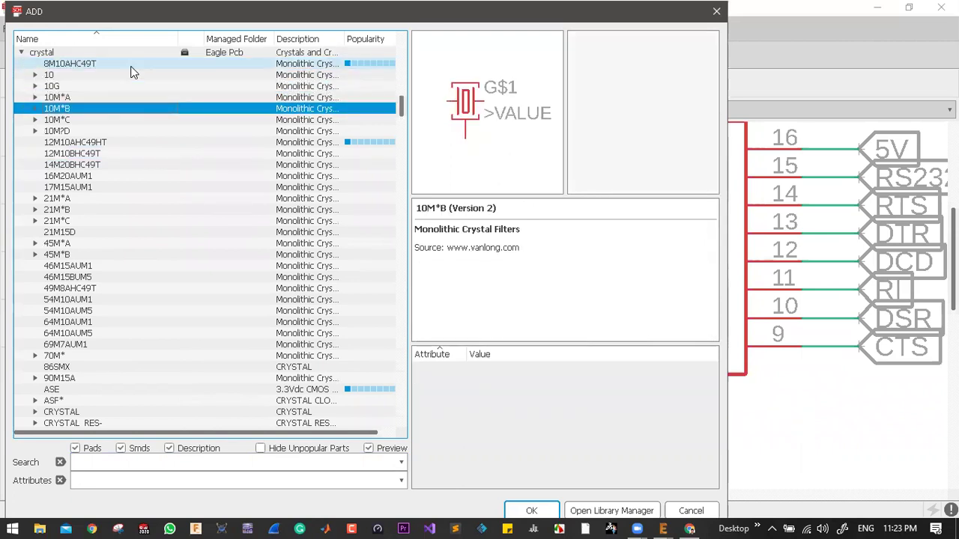
{"action": "key", "text": "Up"}
{"action": "key", "text": "Up"}
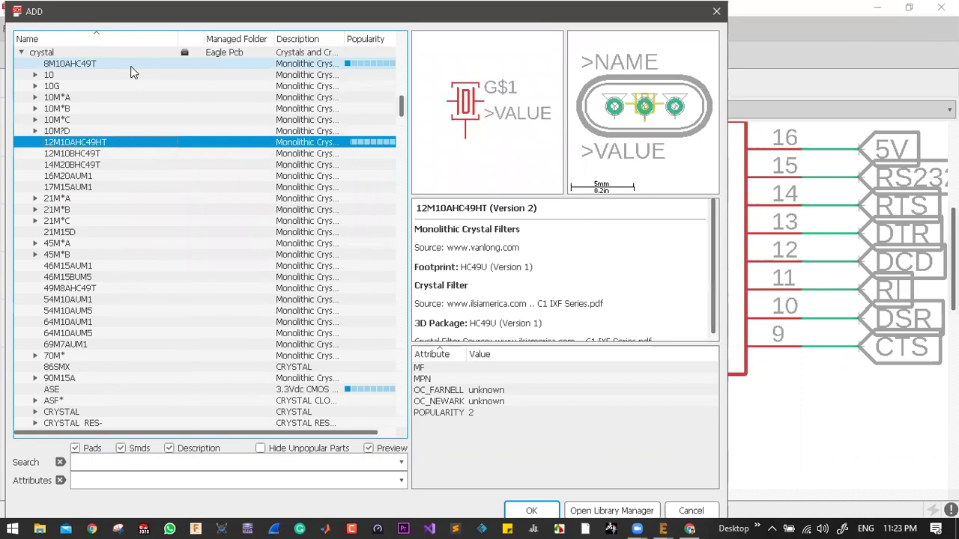
{"action": "key", "text": "Down"}
{"action": "key", "text": "Down"}
{"action": "key", "text": "Down"}
{"action": "key", "text": "Down"}
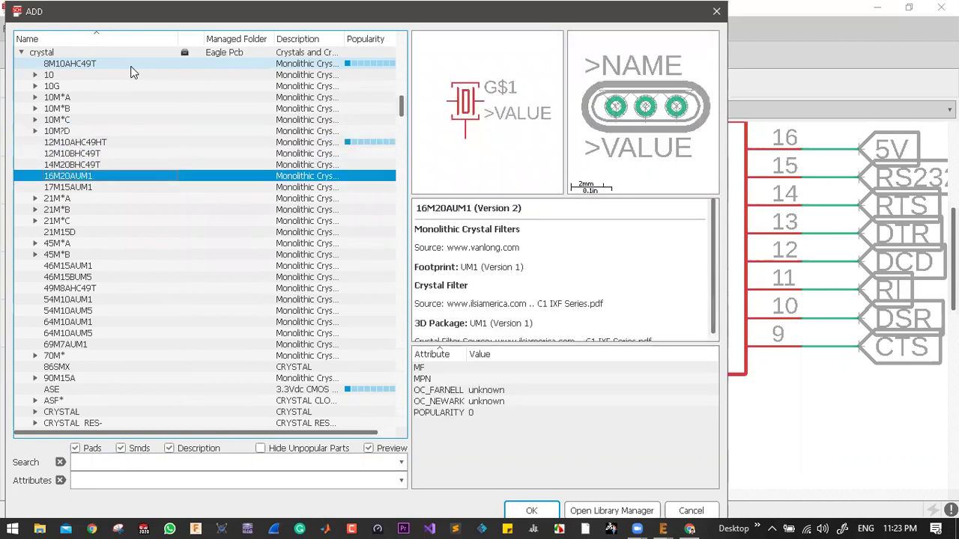
{"action": "key", "text": "Down"}
{"action": "key", "text": "Down"}
{"action": "key", "text": "Down"}
{"action": "key", "text": "Down"}
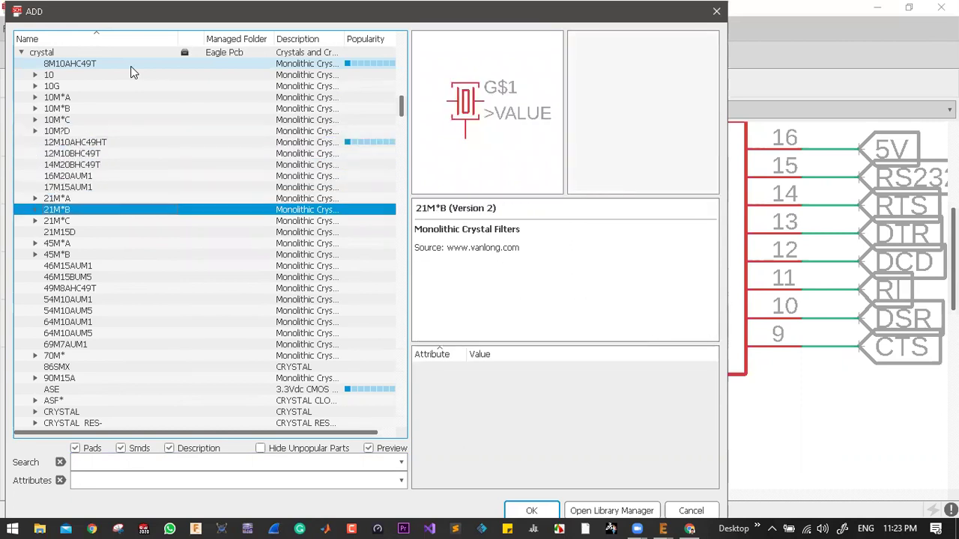
{"action": "key", "text": "Down"}
{"action": "key", "text": "Down"}
{"action": "key", "text": "Down"}
{"action": "key", "text": "Down"}
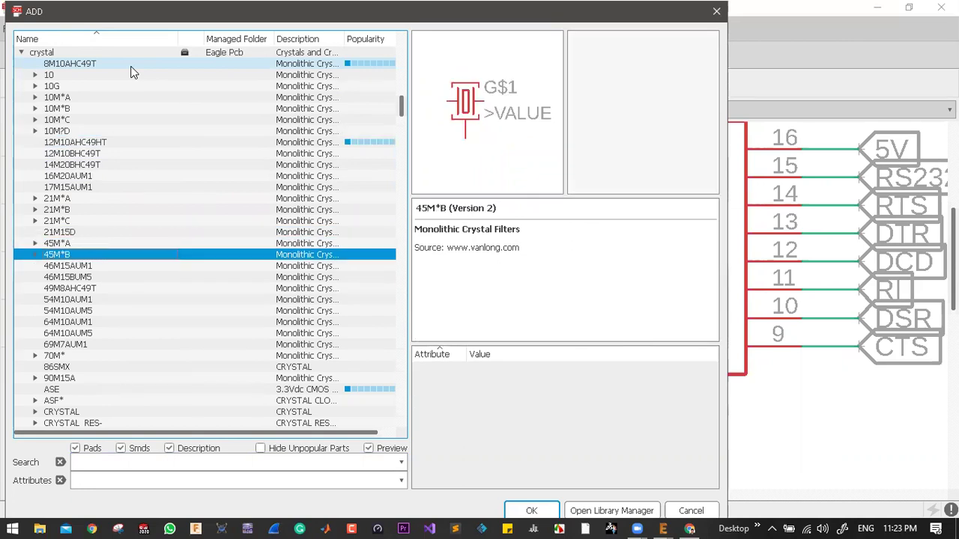
{"action": "key", "text": "Down"}
{"action": "key", "text": "Down"}
{"action": "key", "text": "Down"}
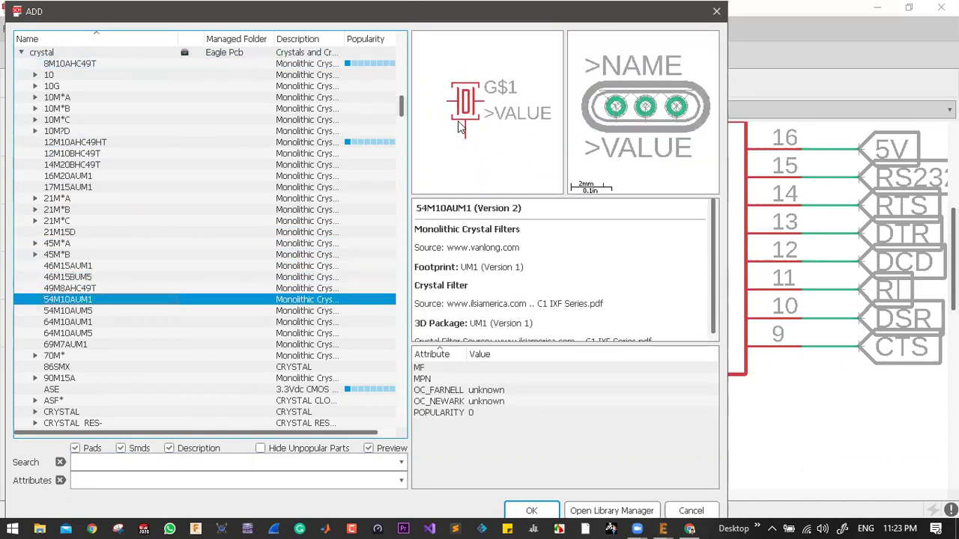
{"action": "key", "text": "Down"}
{"action": "key", "text": "Down"}
{"action": "key", "text": "Down"}
{"action": "key", "text": "Down"}
{"action": "key", "text": "Down"}
{"action": "key", "text": "Down"}
{"action": "key", "text": "Down"}
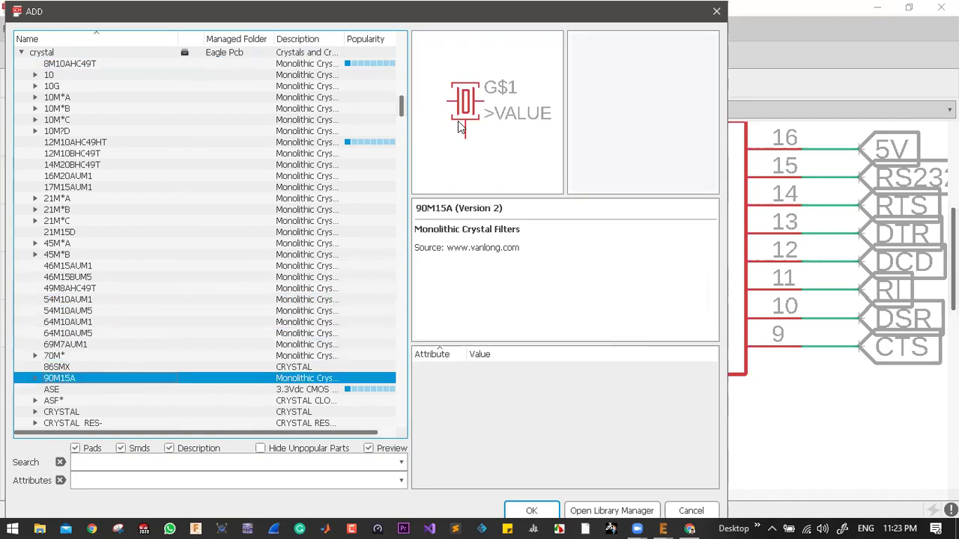
{"action": "key", "text": "Down"}
{"action": "key", "text": "Down"}
{"action": "key", "text": "Down"}
{"action": "key", "text": "Down"}
{"action": "key", "text": "Down"}
{"action": "key", "text": "Down"}
{"action": "key", "text": "Down"}
{"action": "key", "text": "Down"}
{"action": "key", "text": "Down"}
{"action": "key", "text": "Down"}
{"action": "key", "text": "Down"}
{"action": "key", "text": "Up"}
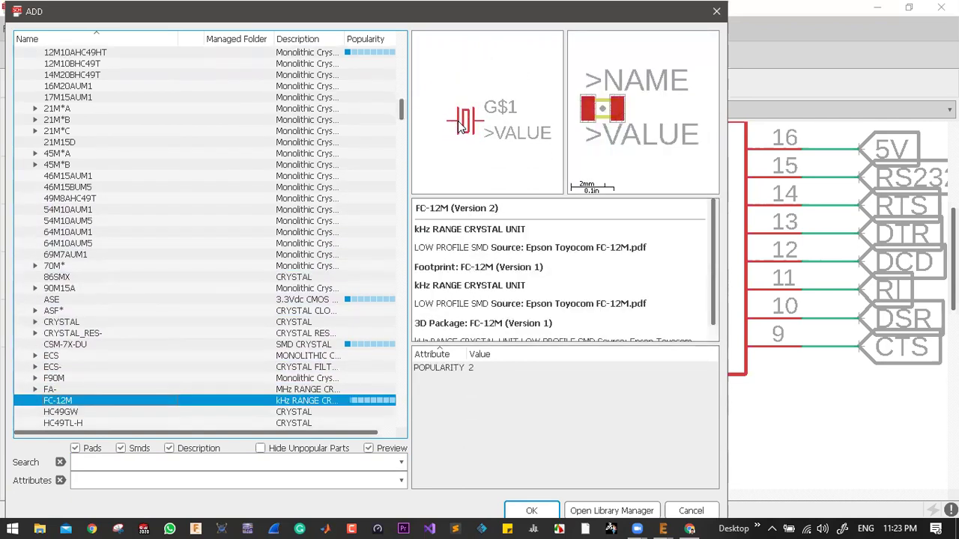
{"action": "key", "text": "Down"}
{"action": "key", "text": "Down"}
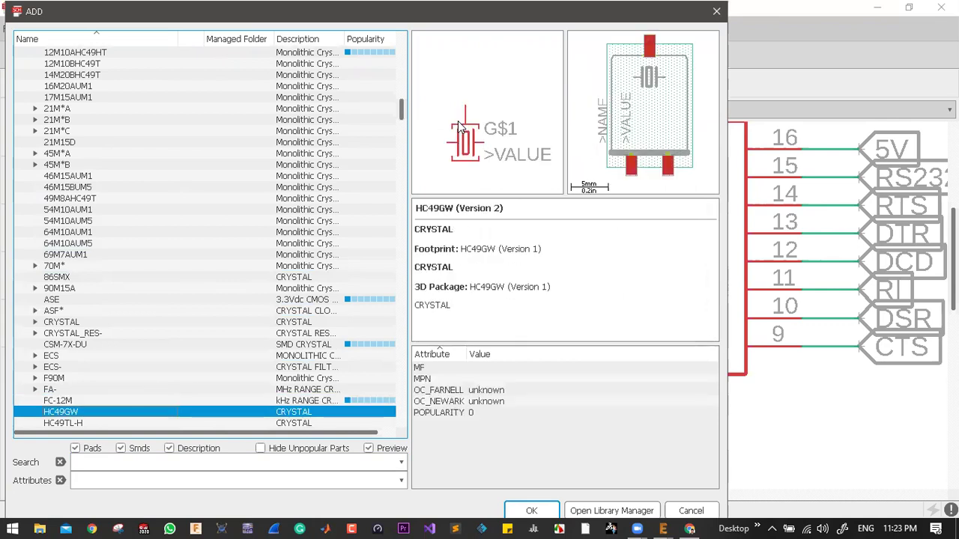
{"action": "key", "text": "Down"}
{"action": "key", "text": "Down"}
{"action": "key", "text": "Down"}
{"action": "key", "text": "Down"}
{"action": "key", "text": "Down"}
{"action": "key", "text": "Down"}
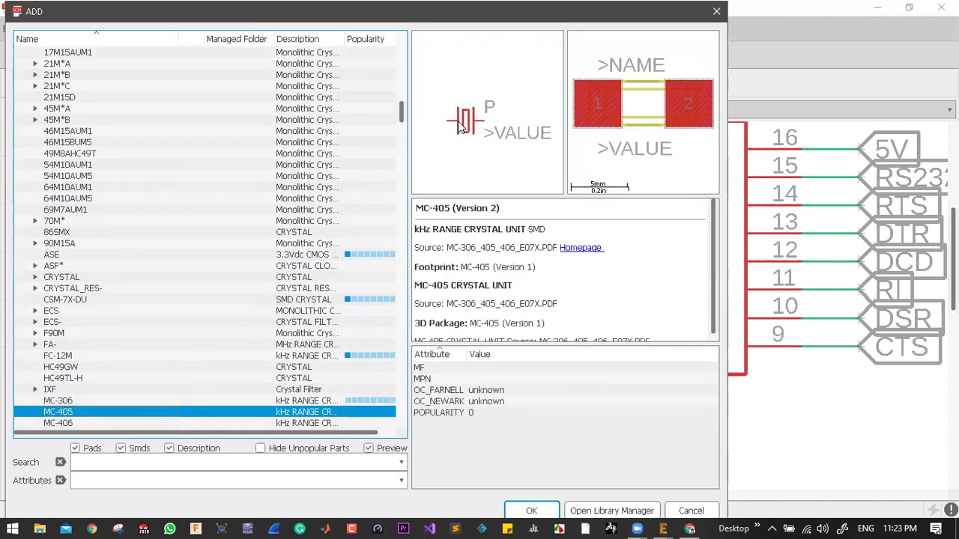
- Move past the remaining crystal library parts and expand the Crystals_Oscillators library
{"action": "key", "text": "Down"}
{"action": "key", "text": "Down"}
{"action": "key", "text": "Down"}
{"action": "key", "text": "Down"}
{"action": "key", "text": "Down"}
{"action": "key", "text": "Down"}
{"action": "key", "text": "Down"}
{"action": "key", "text": "Down"}
{"action": "key", "text": "Down"}
{"action": "key", "text": "Down"}
{"action": "key", "text": "Down"}
{"action": "key", "text": "Down"}
{"action": "key", "text": "Down"}
{"action": "key", "text": "Up"}
{"action": "key", "text": "Up"}
{"action": "key", "text": "Down"}
{"action": "key", "text": "Down"}
{"action": "key", "text": "Right"}
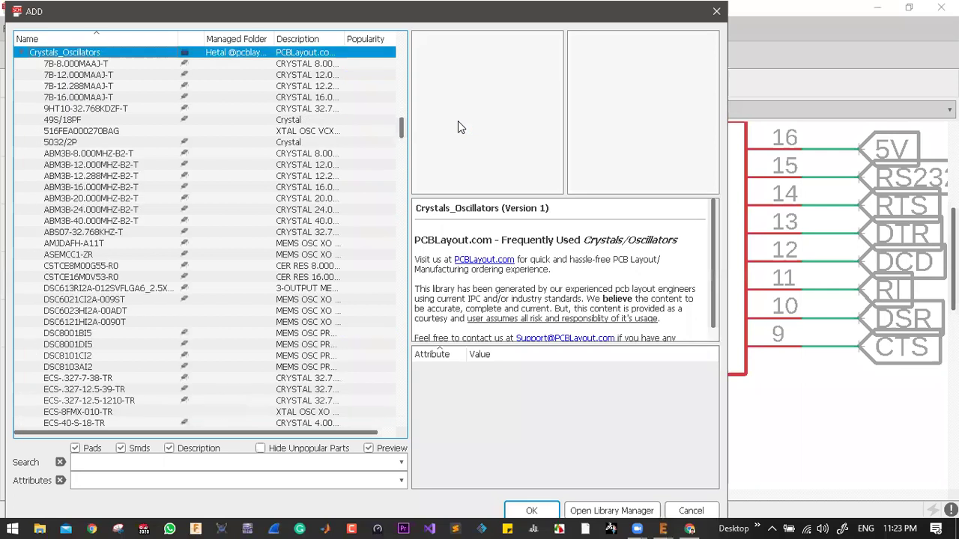
- Examine the first Crystals_Oscillators parts, checking the symbol, footprint and 3D package of the 49S/18PF crystal
{"action": "key", "text": "Down"}
{"action": "key", "text": "Down"}
{"action": "key", "text": "Down"}
{"action": "key", "text": "Down"}
{"action": "key", "text": "Down"}
{"action": "key", "text": "Down"}
{"action": "key", "text": "Down"}
{"action": "key", "text": "Down"}
{"action": "key", "text": "Up"}
{"action": "key", "text": "Up"}
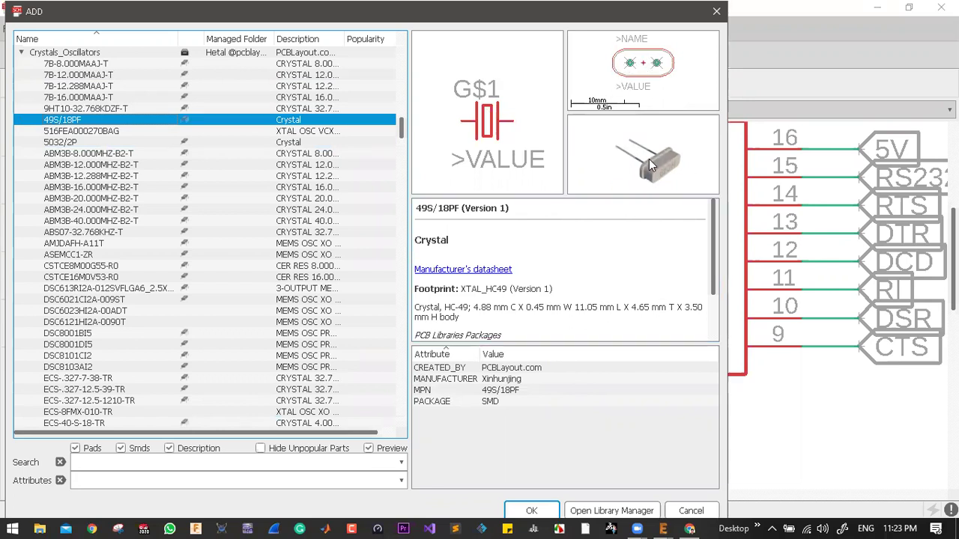
- Examine the symbols and footprints of the remaining Crystals_Oscillators parts after 49S/18PF, down to the end of the library
{"action": "key", "text": "Down"}
{"action": "key", "text": "Down"}
{"action": "key", "text": "Down"}
{"action": "key", "text": "Down"}
{"action": "key", "text": "Down"}
{"action": "key", "text": "Down"}
{"action": "key", "text": "Down"}
{"action": "key", "text": "Down"}
{"action": "key", "text": "Down"}
{"action": "key", "text": "Down"}
{"action": "key", "text": "Down"}
{"action": "key", "text": "Down"}
{"action": "key", "text": "Down"}
{"action": "key", "text": "Down"}
{"action": "key", "text": "Down"}
{"action": "key", "text": "Down"}
{"action": "key", "text": "Down"}
{"action": "key", "text": "Down"}
{"action": "key", "text": "Down"}
{"action": "key", "text": "Down"}
{"action": "key", "text": "Down"}
{"action": "key", "text": "Down"}
{"action": "key", "text": "Down"}
{"action": "key", "text": "Down"}
{"action": "key", "text": "Down"}
{"action": "key", "text": "Down"}
{"action": "key", "text": "Down"}
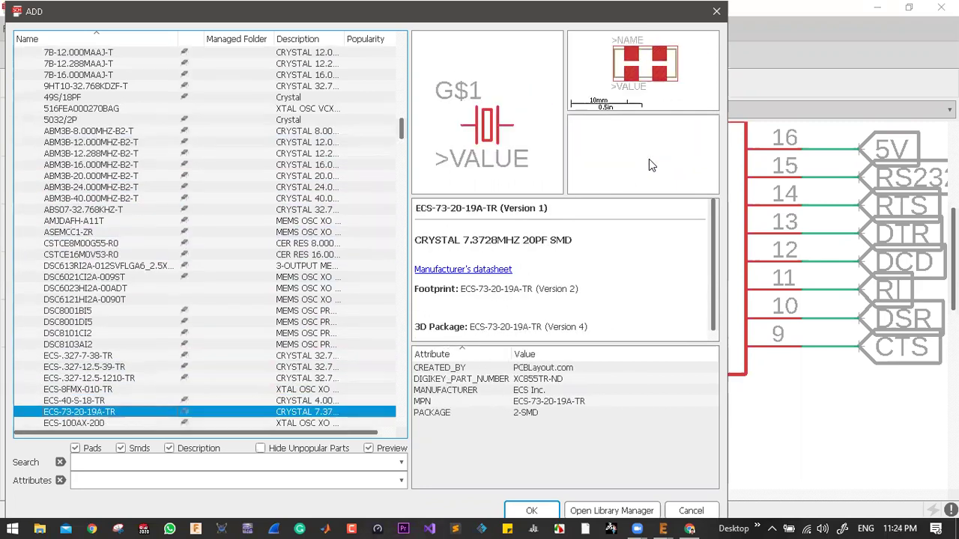
{"action": "key", "text": "Down"}
{"action": "key", "text": "Down"}
{"action": "key", "text": "Down"}
{"action": "key", "text": "Down"}
{"action": "key", "text": "Down"}
{"action": "key", "text": "Down"}
{"action": "key", "text": "Down"}
{"action": "key", "text": "Down"}
{"action": "key", "text": "Down"}
{"action": "key", "text": "Down"}
{"action": "key", "text": "Down"}
{"action": "key", "text": "Down"}
{"action": "key", "text": "Down"}
{"action": "key", "text": "Down"}
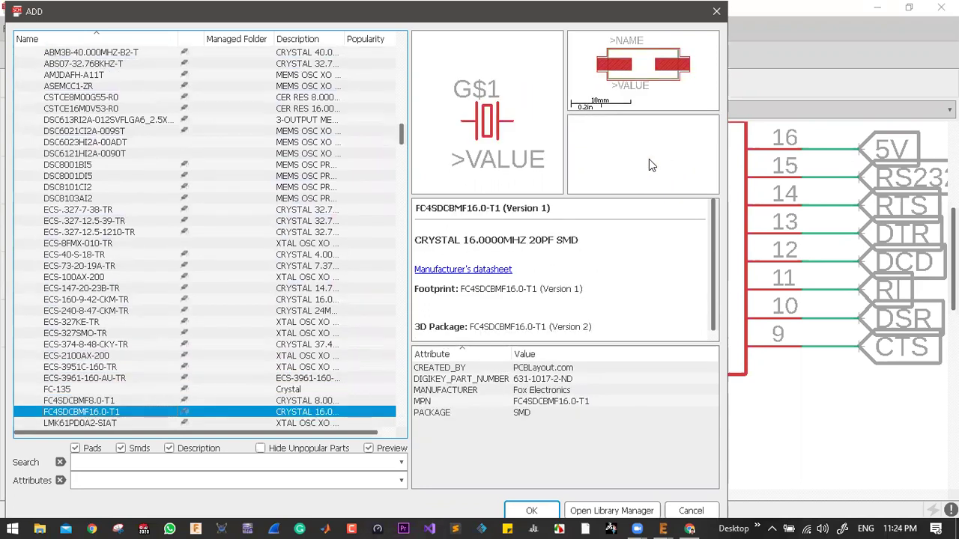
{"action": "key", "text": "Down"}
{"action": "key", "text": "Down"}
{"action": "key", "text": "Down"}
{"action": "key", "text": "Down"}
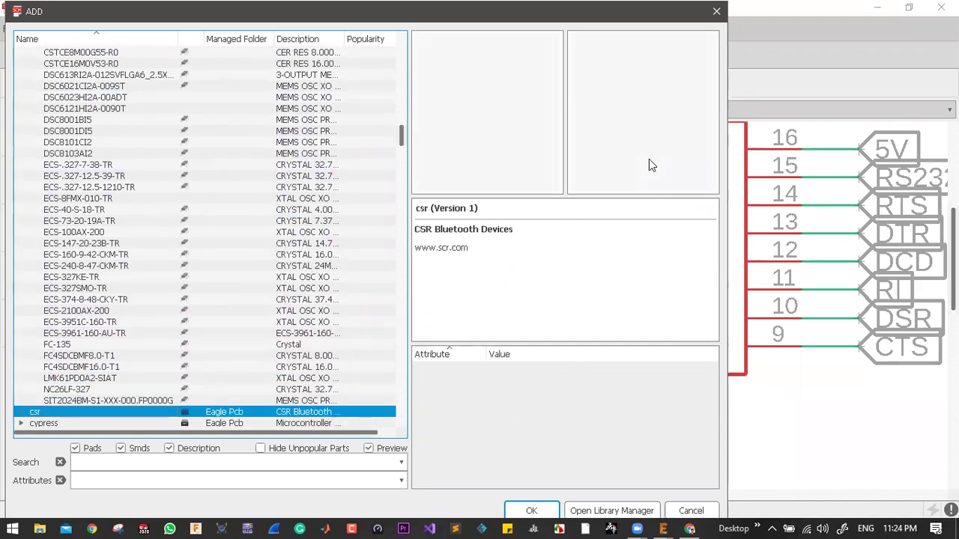
- Go back up through the Crystals_Oscillators parts and choose the 49S/18PF crystal for placement
{"action": "key", "text": "Up"}
{"action": "key", "text": "Up"}
{"action": "key", "text": "Up"}
{"action": "key", "text": "Up"}
{"action": "key", "text": "Up"}
{"action": "key", "text": "Up"}
{"action": "key", "text": "Up"}
{"action": "key", "text": "Up"}
{"action": "key", "text": "Up"}
{"action": "key", "text": "Up"}
{"action": "key", "text": "Up"}
{"action": "key", "text": "Up"}
{"action": "key", "text": "Up"}
{"action": "key", "text": "Up"}
{"action": "key", "text": "Up"}
{"action": "key", "text": "Up"}
{"action": "key", "text": "Up"}
{"action": "key", "text": "Up"}
{"action": "key", "text": "Up"}
{"action": "key", "text": "Up"}
{"action": "key", "text": "Up"}
{"action": "key", "text": "Up"}
{"action": "key", "text": "Up"}
{"action": "key", "text": "Up"}
{"action": "key", "text": "Up"}
{"action": "key", "text": "Up"}
{"action": "key", "text": "Up"}
{"action": "key", "text": "Up"}
{"action": "key", "text": "Up"}
{"action": "key", "text": "Up"}
{"action": "key", "text": "Up"}
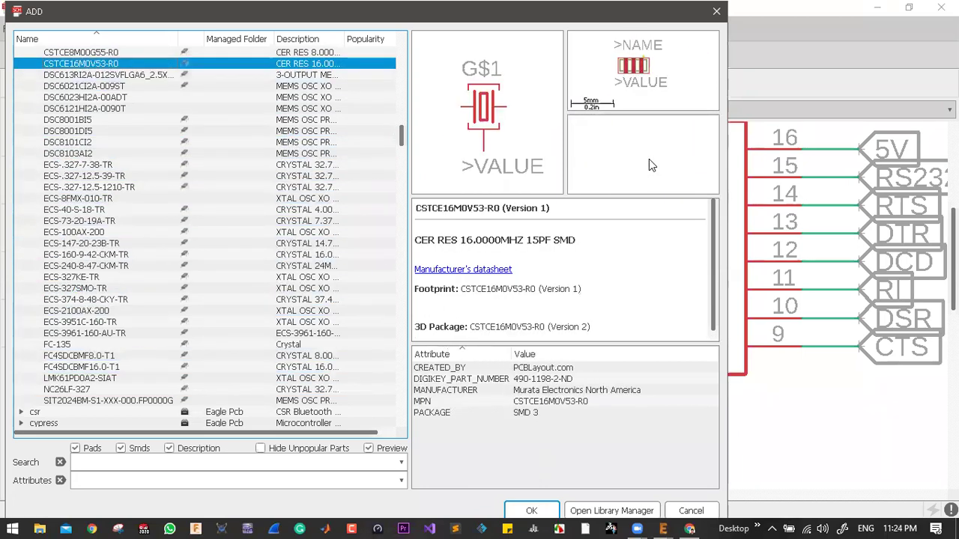
{"action": "key", "text": "Up"}
{"action": "key", "text": "Up"}
{"action": "key", "text": "Up"}
{"action": "key", "text": "Up"}
{"action": "key", "text": "Up"}
{"action": "key", "text": "Up"}
{"action": "key", "text": "Up"}
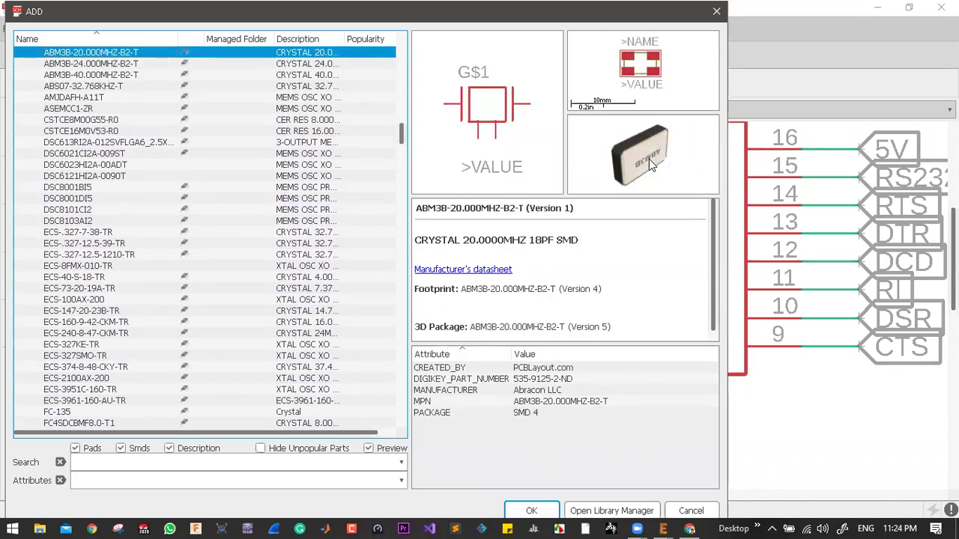
{"action": "key", "text": "Up"}
{"action": "key", "text": "Up"}
{"action": "key", "text": "Up"}
{"action": "key", "text": "Up"}
{"action": "key", "text": "Up"}
{"action": "key", "text": "Up"}
{"action": "key", "text": "Up"}
{"action": "key", "text": "Up"}
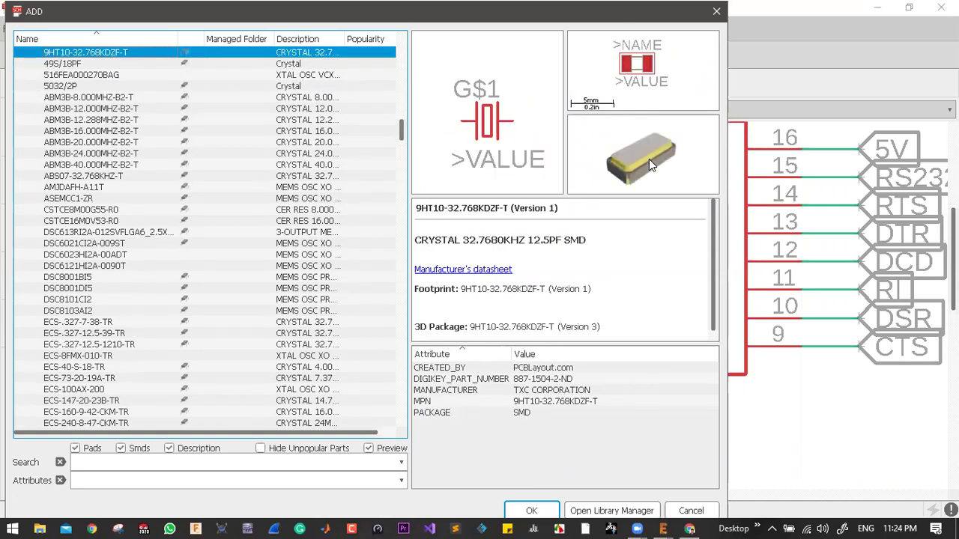
{"action": "key", "text": "Down"}
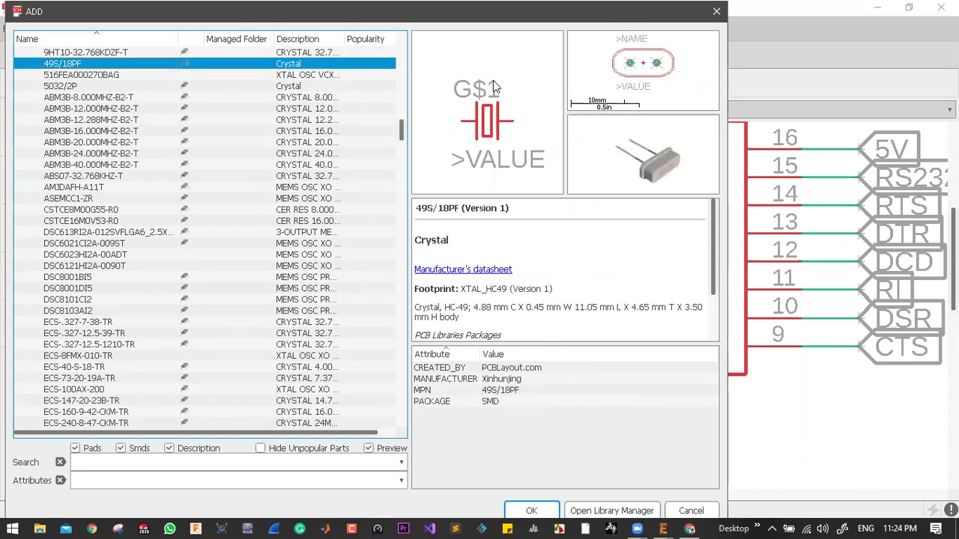
{"action": "left_click", "coordinate": [527, 511]}
- Rotate the 49S/18PF crystal to a vertical orientation and place it just below the CH340G
{"action": "scroll", "coordinate": [505, 315], "scroll_direction": "up", "scroll_amount": 2}
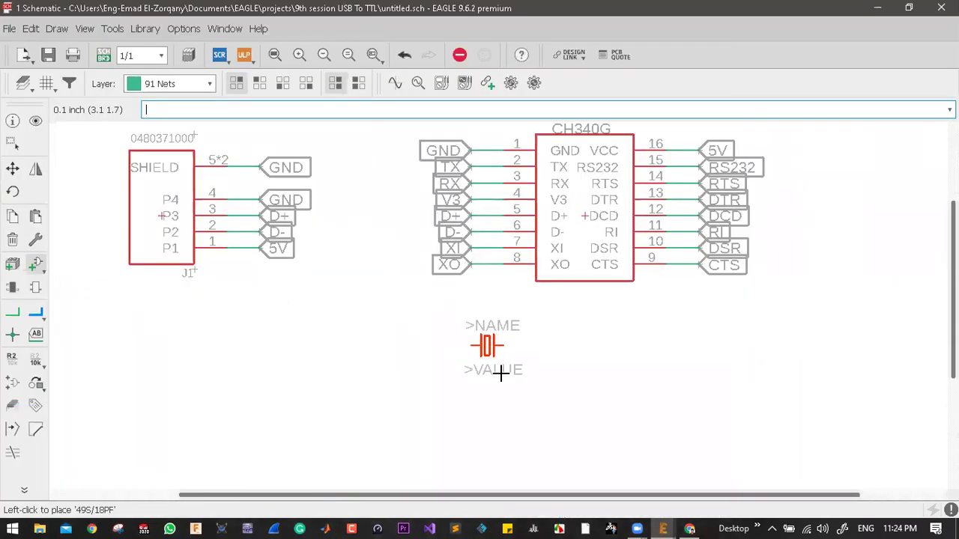
{"action": "right_click", "coordinate": [499, 373]}
{"action": "scroll", "coordinate": [496, 365], "scroll_direction": "up", "scroll_amount": 3}
{"action": "right_click", "coordinate": [494, 364]}
{"action": "right_click", "coordinate": [494, 363]}
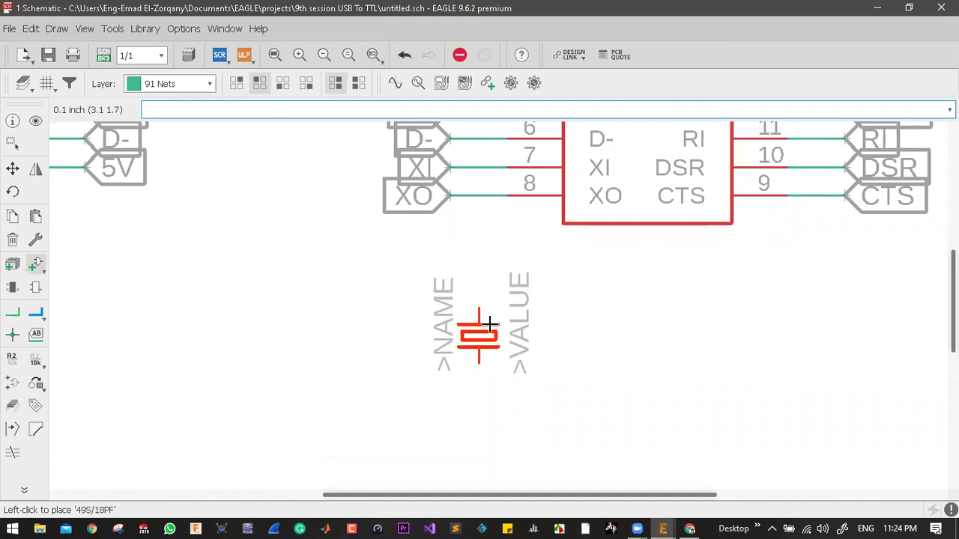
{"action": "left_click", "coordinate": [497, 337]}
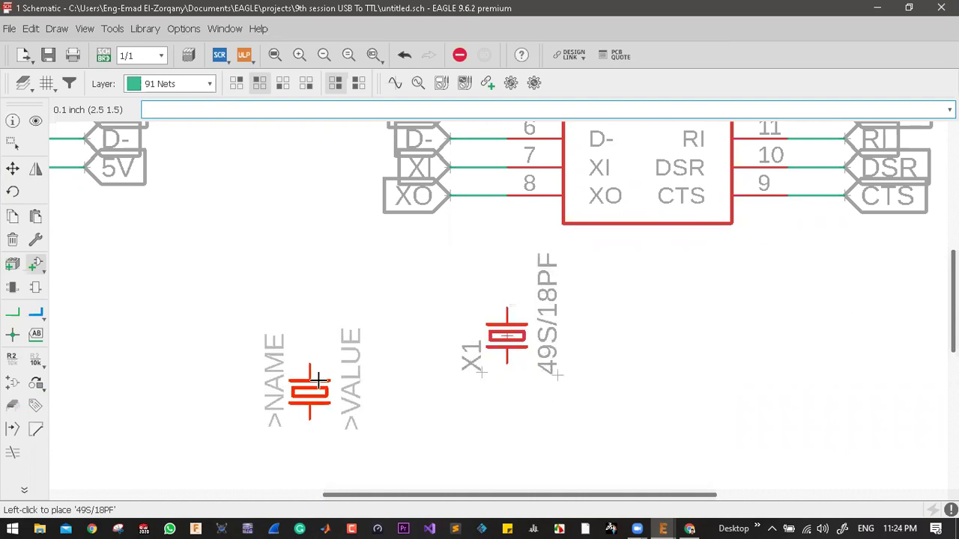
- Reopen the part list and collapse the crystal, crystal-geyer_V1_0 and Crystals_Oscillators libraries
{"action": "left_click", "coordinate": [36, 264]}
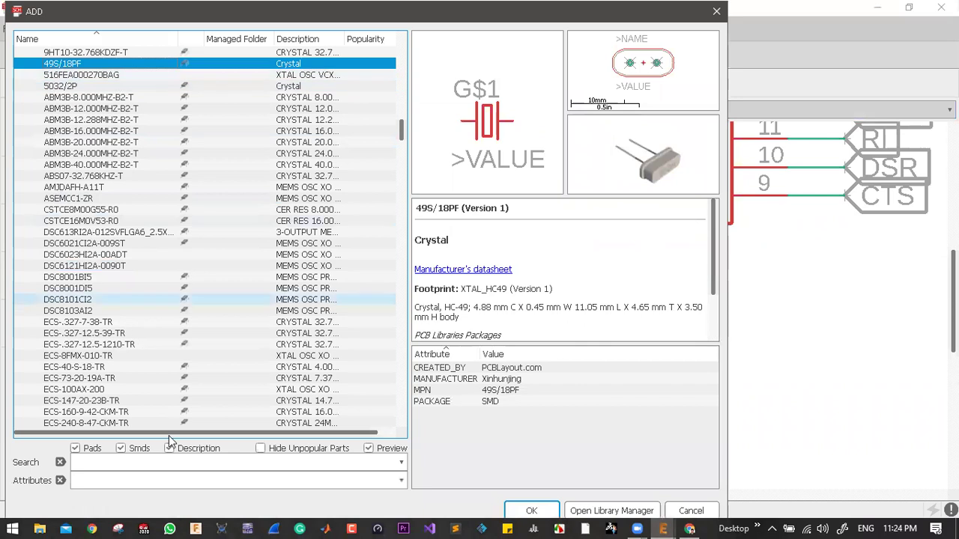
{"action": "scroll", "coordinate": [138, 367], "scroll_direction": "up", "scroll_amount": 5}
{"action": "scroll", "coordinate": [138, 367], "scroll_direction": "up", "scroll_amount": 15}
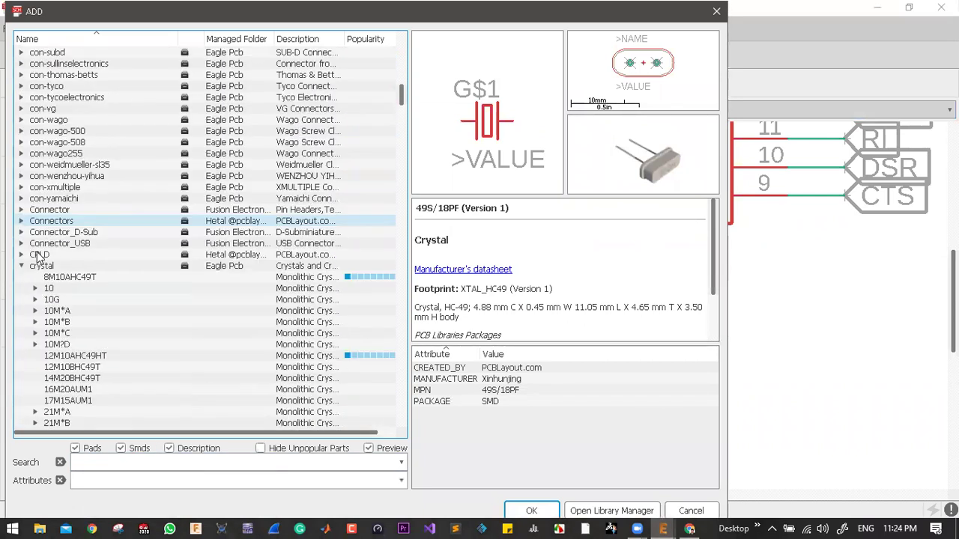
{"action": "left_click", "coordinate": [22, 335]}
{"action": "left_click", "coordinate": [48, 277]}
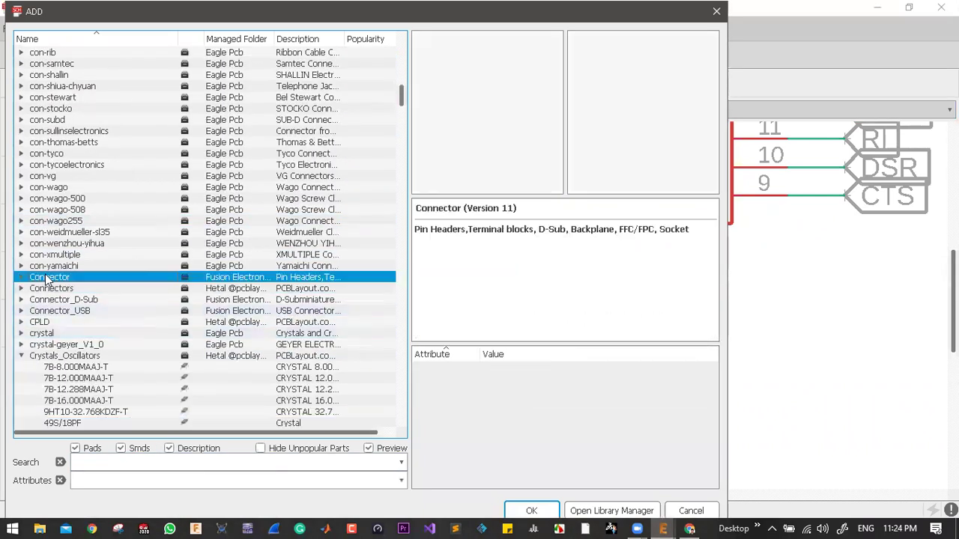
{"action": "double_click", "coordinate": [23, 344]}
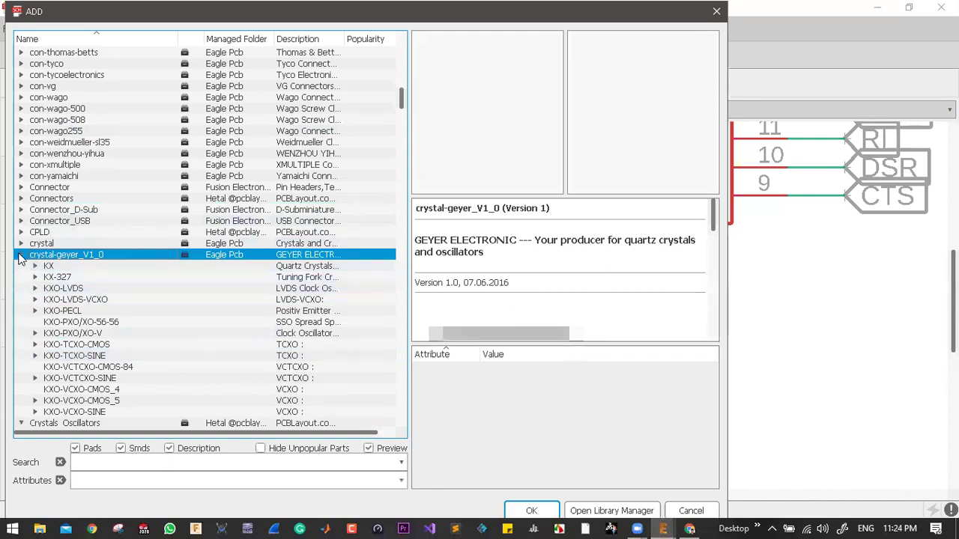
{"action": "left_click", "coordinate": [22, 255]}
{"action": "left_click", "coordinate": [20, 267]}
{"action": "left_click", "coordinate": [37, 243]}
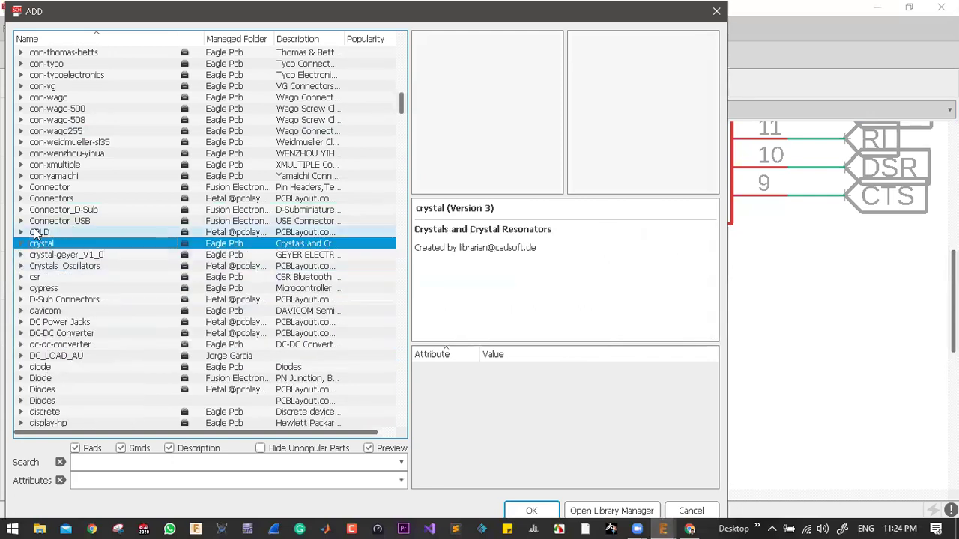
- Go to the SparkFun libraries in the part list and expand SparkFun-Capacitors
{"action": "key", "text": "s"}
{"action": "key", "text": "Down"}
{"action": "key", "text": "Down"}
{"action": "key", "text": "Down"}
{"action": "key", "text": "Down"}
{"action": "key", "text": "Down"}
{"action": "key", "text": "Down"}
{"action": "key", "text": "Down"}
{"action": "key", "text": "Down"}
{"action": "key", "text": "Down"}
{"action": "key", "text": "Down"}
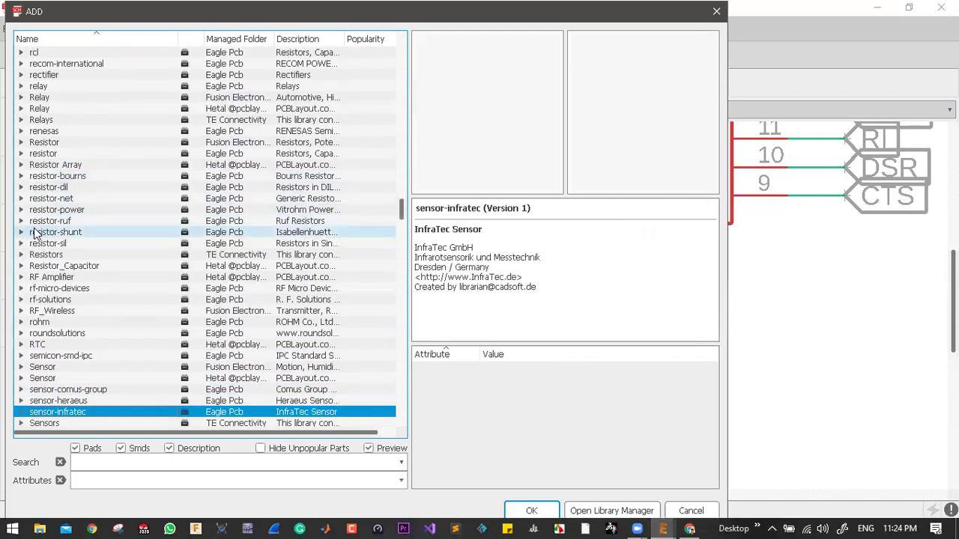
{"action": "key", "text": "Down"}
{"action": "key", "text": "Down"}
{"action": "key", "text": "Down"}
{"action": "key", "text": "Down"}
{"action": "key", "text": "Down"}
{"action": "key", "text": "Down"}
{"action": "key", "text": "Down"}
{"action": "key", "text": "Down"}
{"action": "key", "text": "Down"}
{"action": "key", "text": "Down"}
{"action": "key", "text": "Down"}
{"action": "key", "text": "Down"}
{"action": "key", "text": "Down"}
{"action": "key", "text": "Down"}
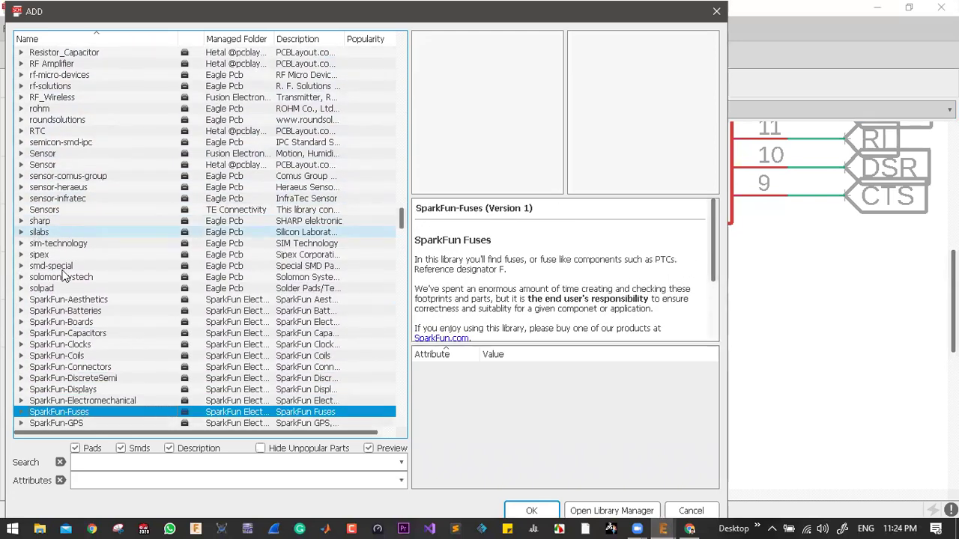
{"action": "left_click", "coordinate": [20, 334]}
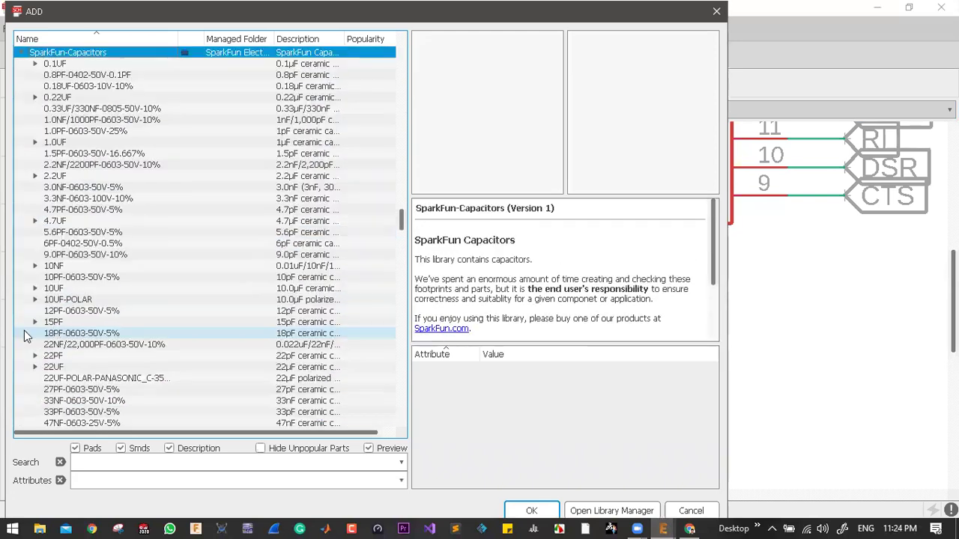
- Expand the 22PF group in SparkFun-Capacitors and choose the through-hole part 22PF-PTH-2.54MM-200V-5%
{"action": "left_click", "coordinate": [71, 67]}
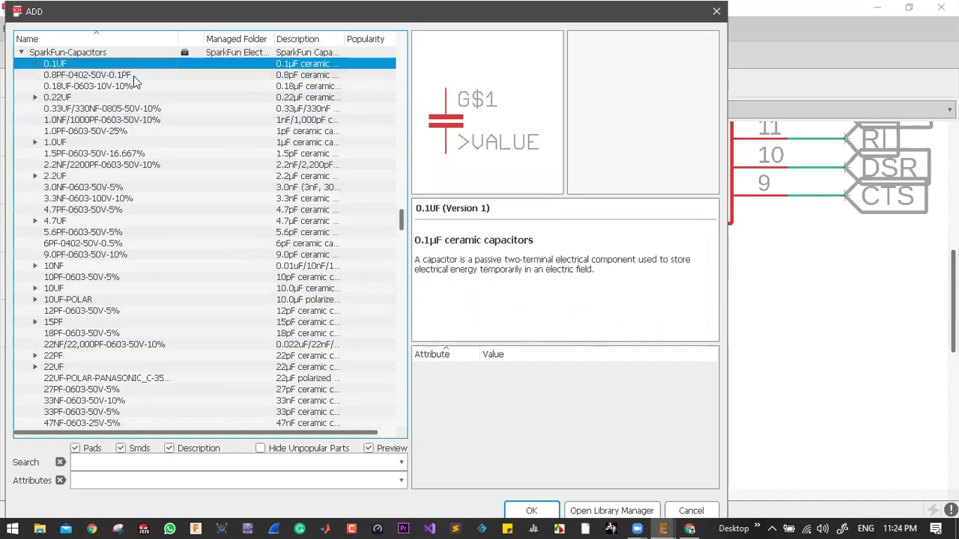
{"action": "scroll", "coordinate": [123, 166], "scroll_direction": "down", "scroll_amount": 1}
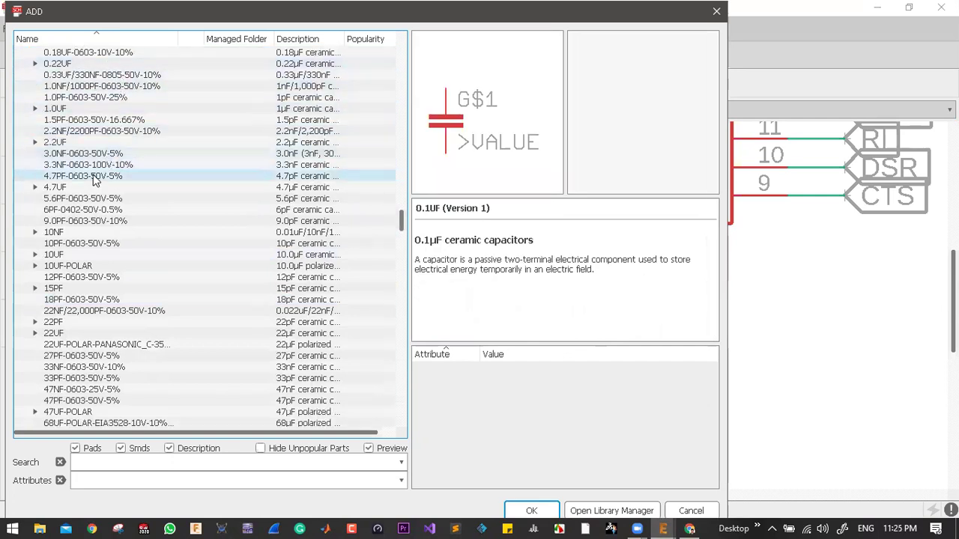
{"action": "scroll", "coordinate": [94, 179], "scroll_direction": "down", "scroll_amount": 2}
{"action": "left_click", "coordinate": [41, 255]}
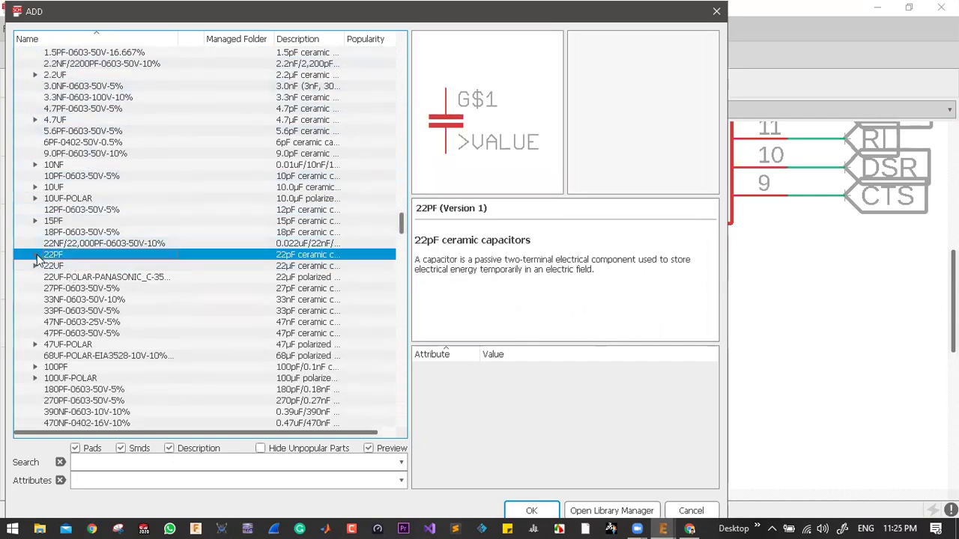
{"action": "left_click", "coordinate": [36, 256]}
{"action": "left_click", "coordinate": [108, 279]}
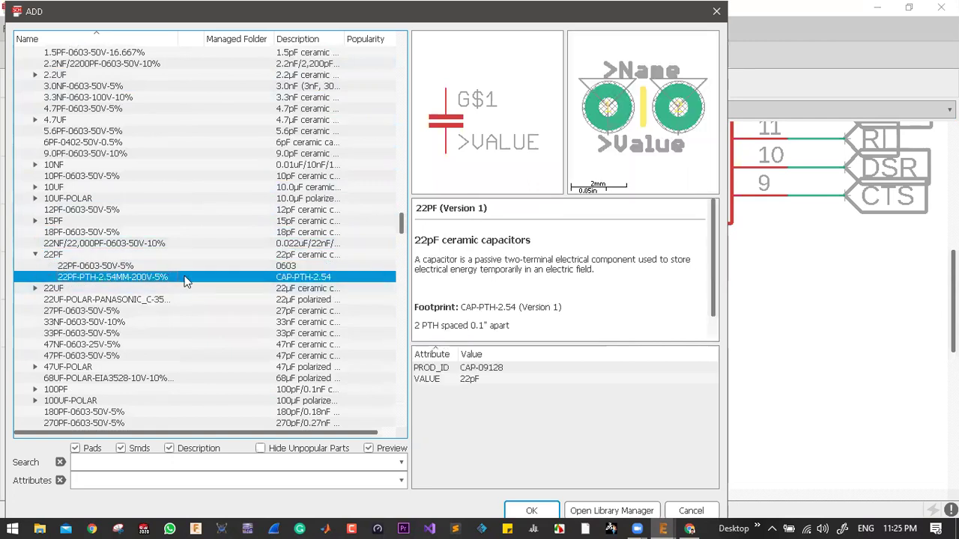
{"action": "left_click", "coordinate": [533, 511]}
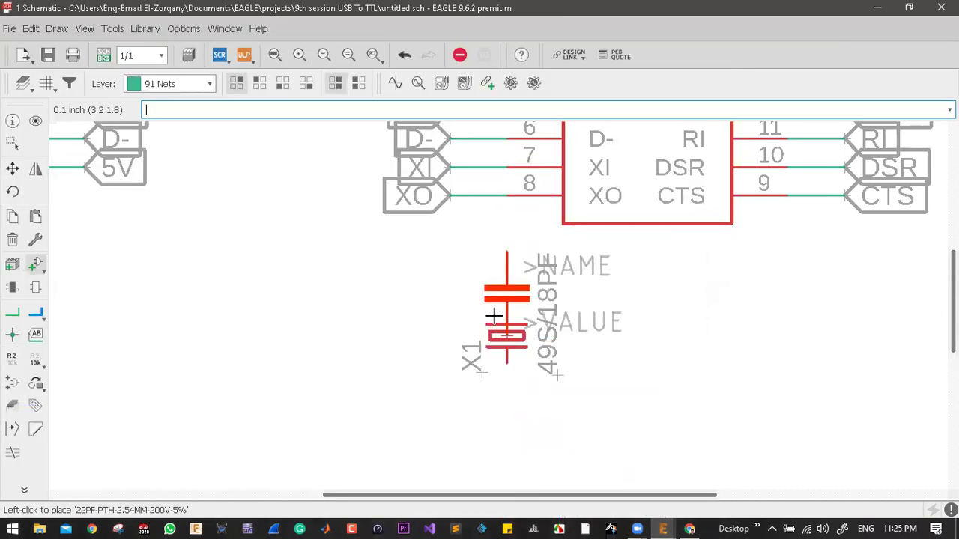
- Rotate the 22 pF capacitor to lie horizontally and place two of them, one above the other, beside crystal X1
{"action": "scroll", "coordinate": [438, 314], "scroll_direction": "down", "scroll_amount": 2}
{"action": "right_click", "coordinate": [432, 301]}
{"action": "left_click", "coordinate": [447, 289]}
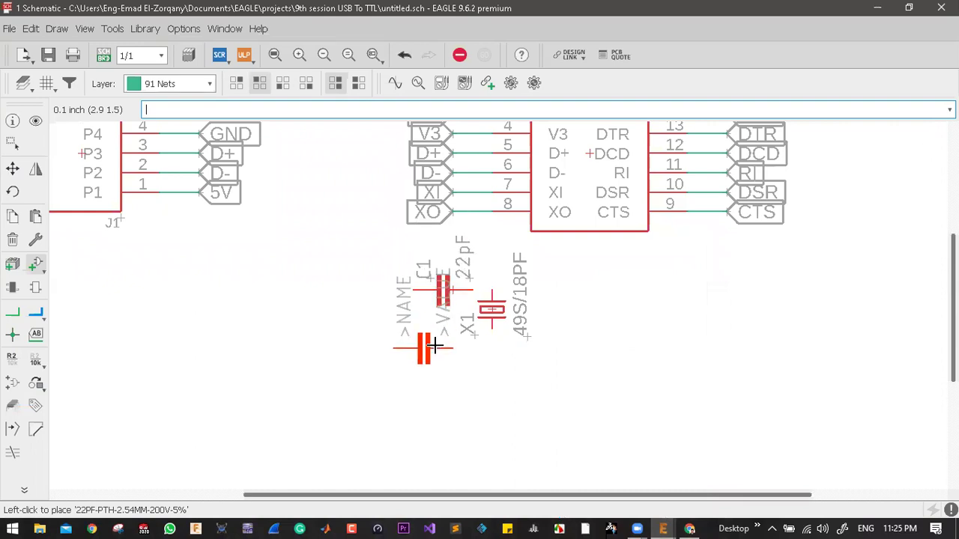
{"action": "left_click", "coordinate": [457, 337]}
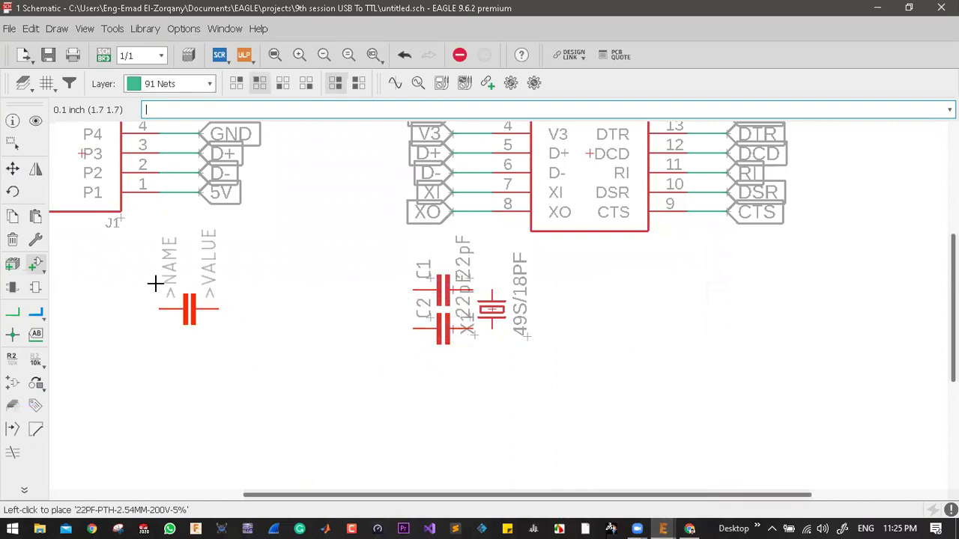
- Reopen the part list and look through the SparkFun-Capacitors values, checking the footprint of 680PF-0603-50V-10%
{"action": "left_click", "coordinate": [37, 270]}
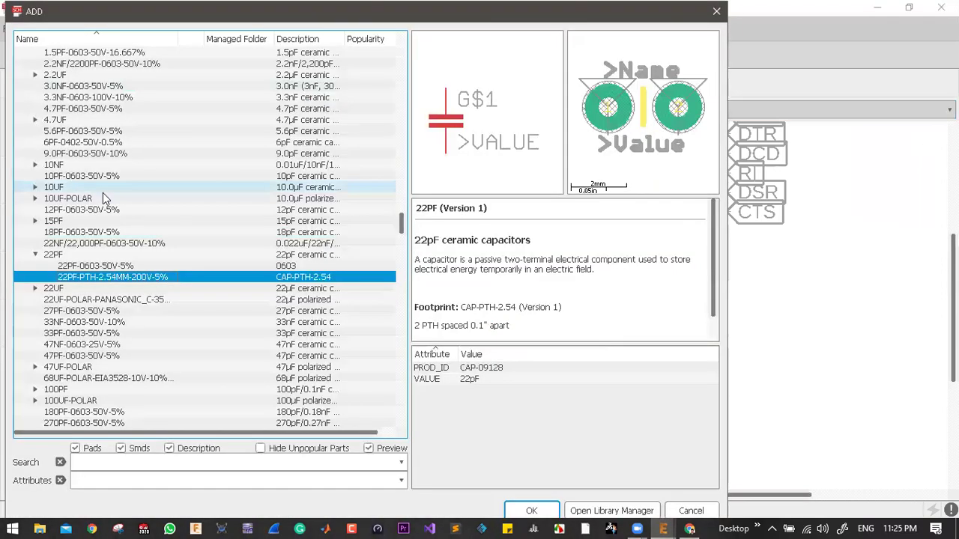
{"action": "scroll", "coordinate": [94, 116], "scroll_direction": "up", "scroll_amount": 9}
{"action": "scroll", "coordinate": [100, 170], "scroll_direction": "down", "scroll_amount": 10}
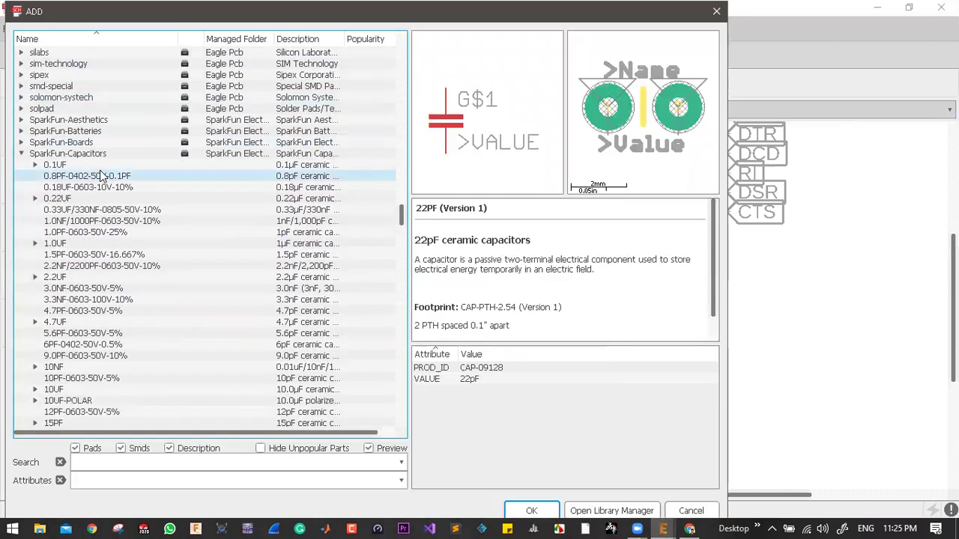
{"action": "scroll", "coordinate": [115, 219], "scroll_direction": "down", "scroll_amount": 12}
{"action": "scroll", "coordinate": [115, 217], "scroll_direction": "up", "scroll_amount": 4}
{"action": "left_click", "coordinate": [99, 187]}
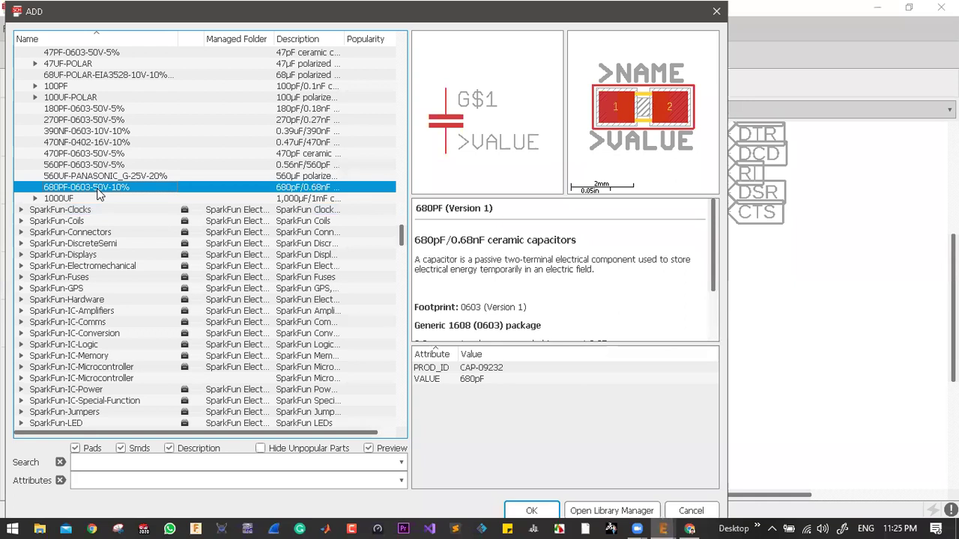
{"action": "scroll", "coordinate": [105, 183], "scroll_direction": "up", "scroll_amount": 1}
{"action": "scroll", "coordinate": [129, 212], "scroll_direction": "up", "scroll_amount": 5}
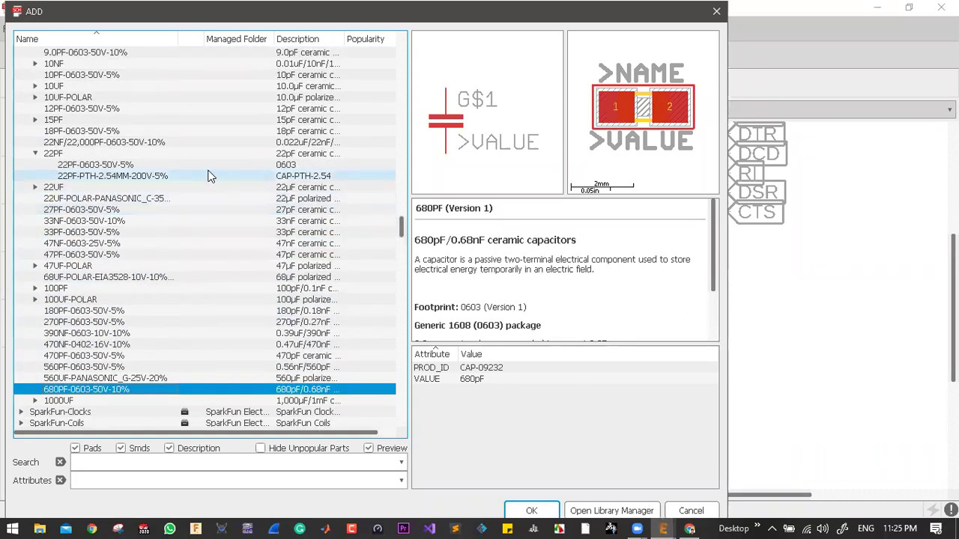
- Check the 22PF-PTH-2.54MM-200V-5% part, collapse the 22PF group and check the 1000UF capacitor's symbol
{"action": "left_click", "coordinate": [210, 176]}
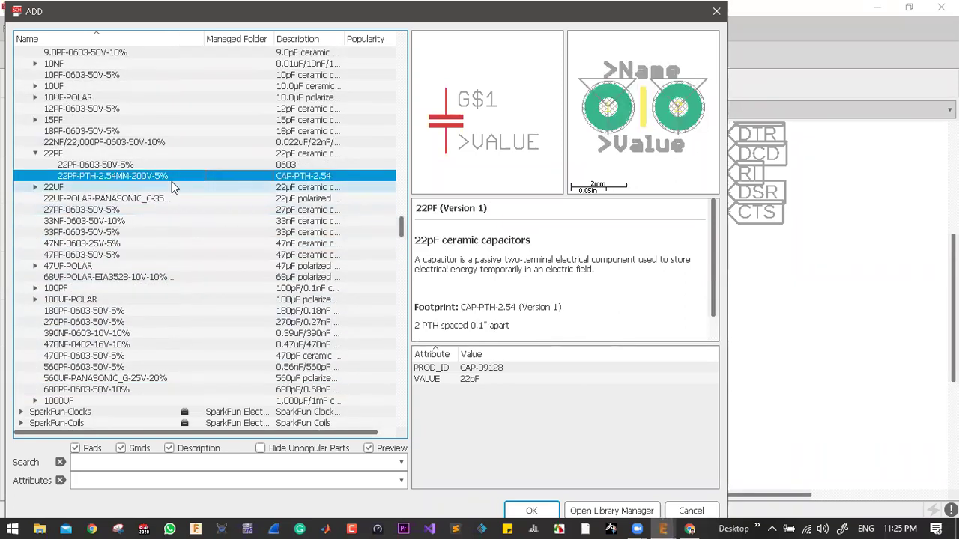
{"action": "left_click", "coordinate": [35, 154]}
{"action": "scroll", "coordinate": [56, 319], "scroll_direction": "down", "scroll_amount": 2}
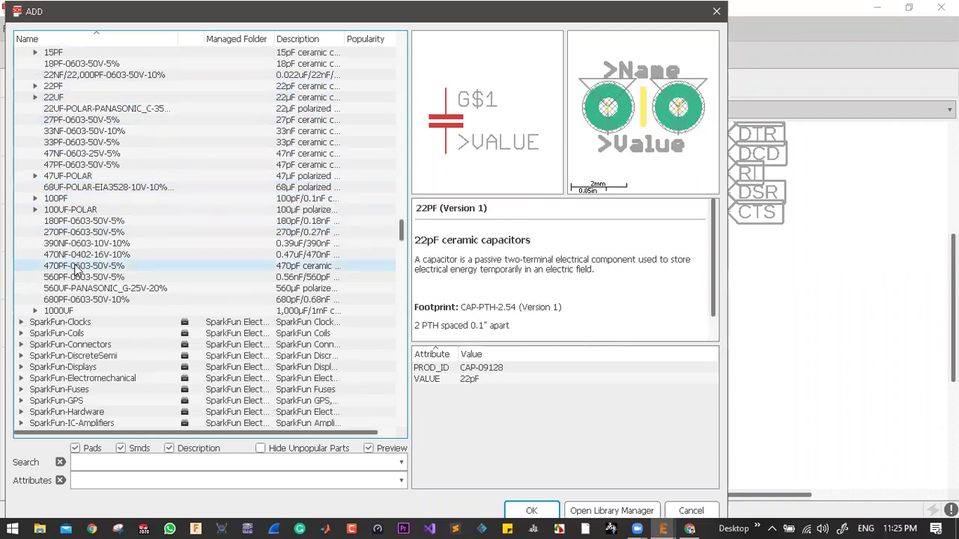
{"action": "left_click", "coordinate": [60, 311]}
{"action": "scroll", "coordinate": [82, 240], "scroll_direction": "up", "scroll_amount": 10}
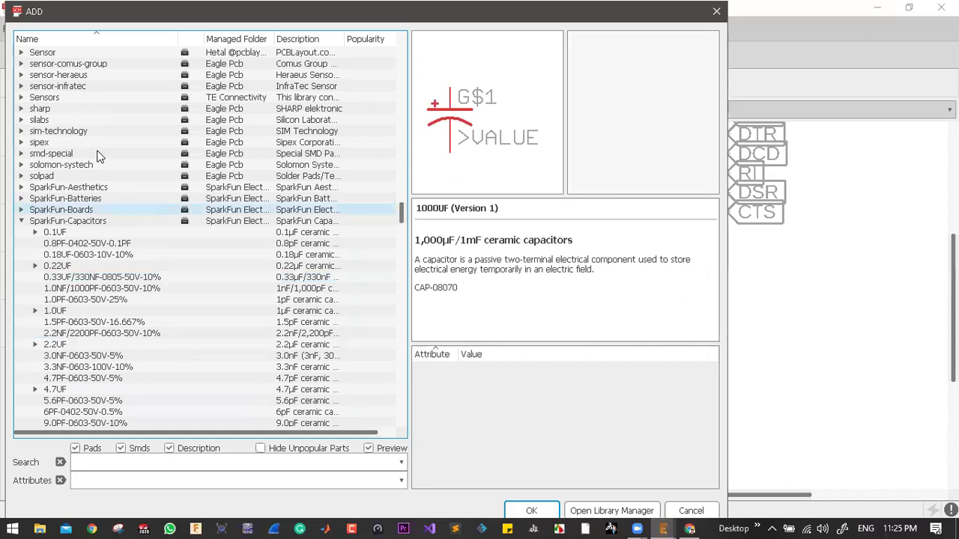
- Expand the 0.1UF group and examine its variants, including the through-hole 0.1UF-KIT-EZ-50V-20% footprint
{"action": "double_click", "coordinate": [45, 233]}
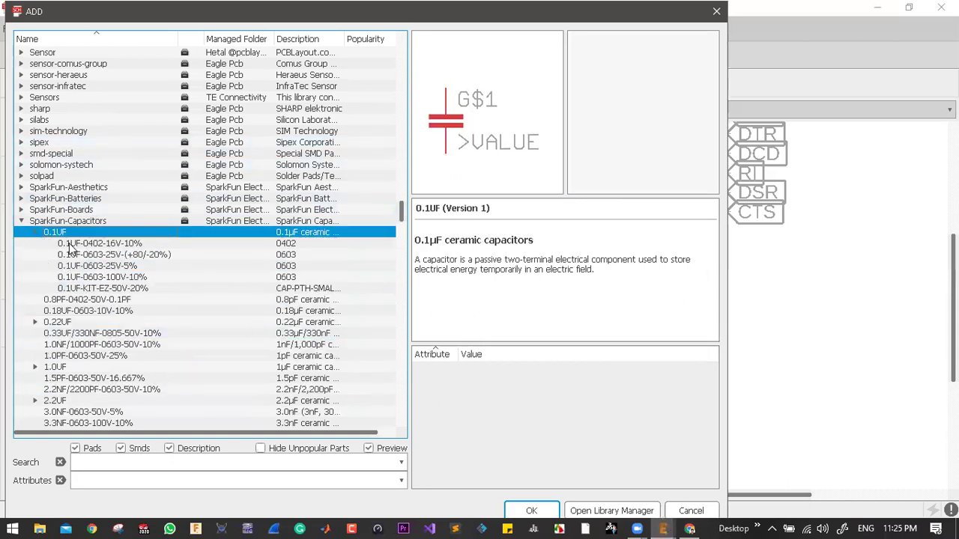
{"action": "left_click", "coordinate": [67, 244]}
{"action": "left_click", "coordinate": [105, 288]}
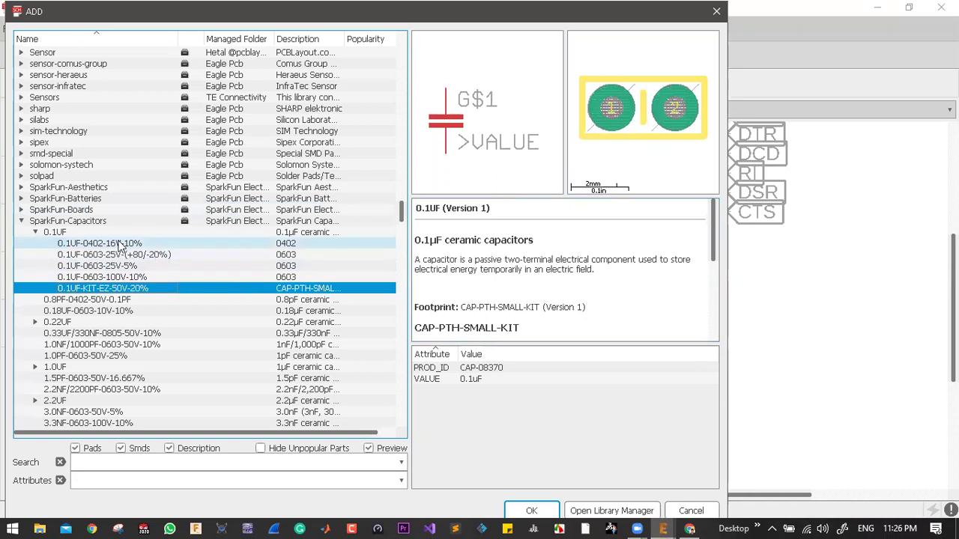
{"action": "scroll", "coordinate": [126, 251], "scroll_direction": "down", "scroll_amount": 1}
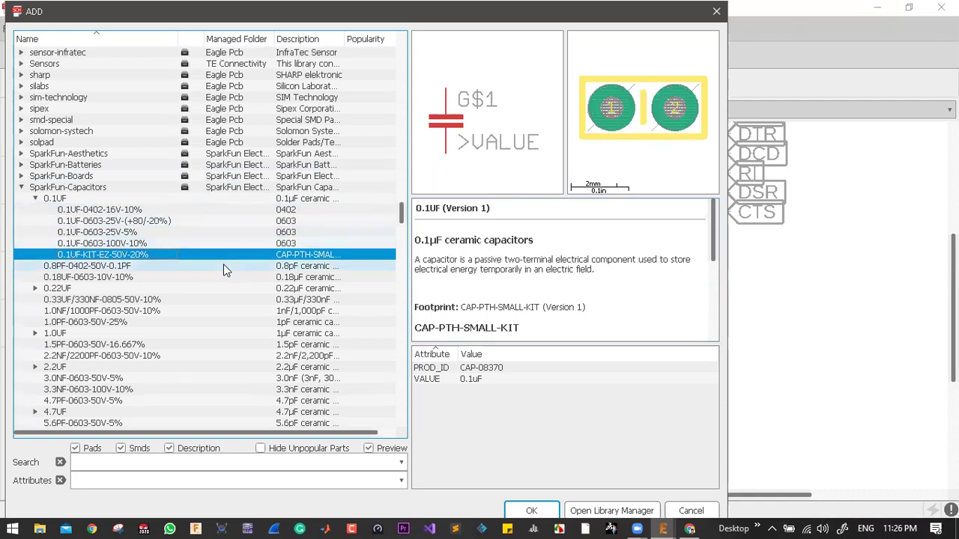
{"action": "scroll", "coordinate": [218, 273], "scroll_direction": "down", "scroll_amount": 1}
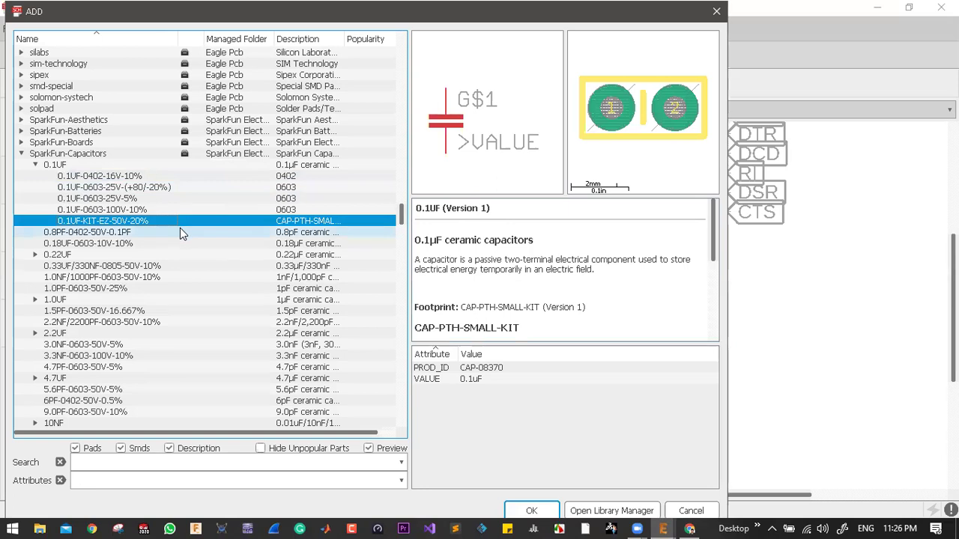
- Expand the 10NF group and compare the footprints of its 0603 and PTH-10MM variants with 10PF-0603-50V-5%
{"action": "scroll", "coordinate": [95, 357], "scroll_direction": "down", "scroll_amount": 1}
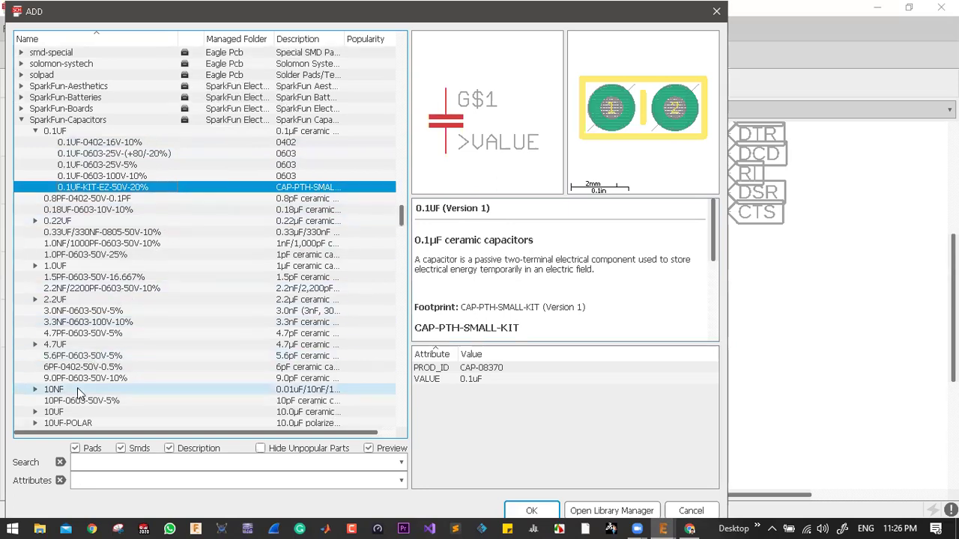
{"action": "left_click", "coordinate": [45, 390]}
{"action": "left_click", "coordinate": [43, 391]}
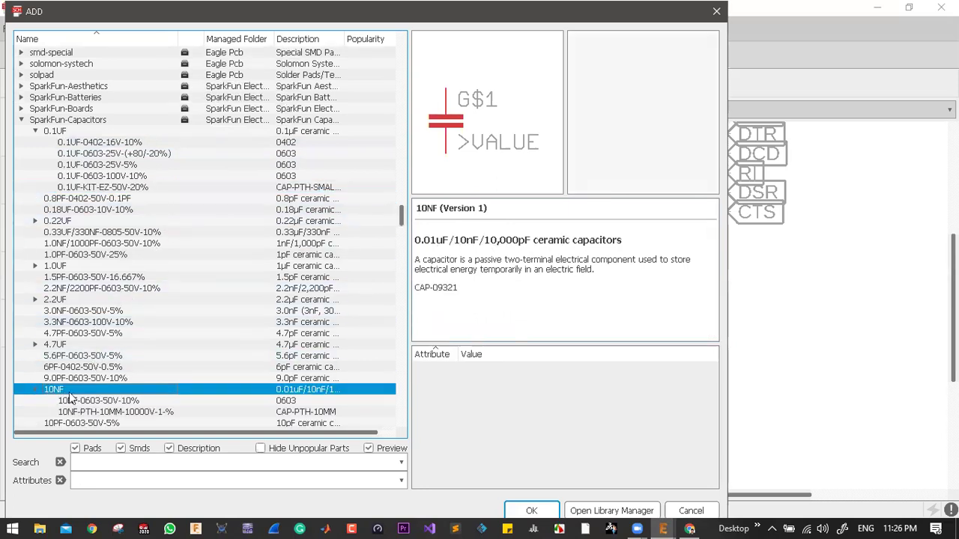
{"action": "left_click", "coordinate": [117, 412]}
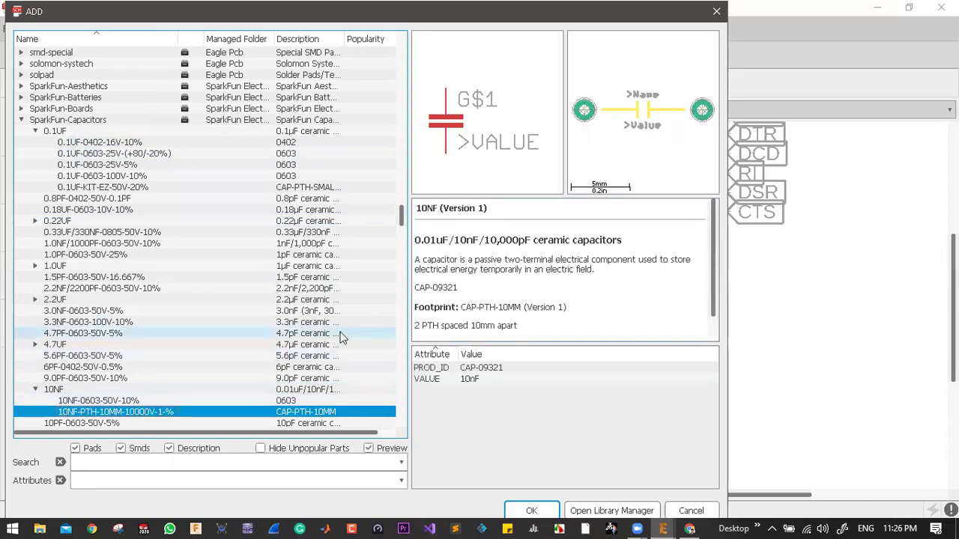
{"action": "scroll", "coordinate": [208, 356], "scroll_direction": "down", "scroll_amount": 2}
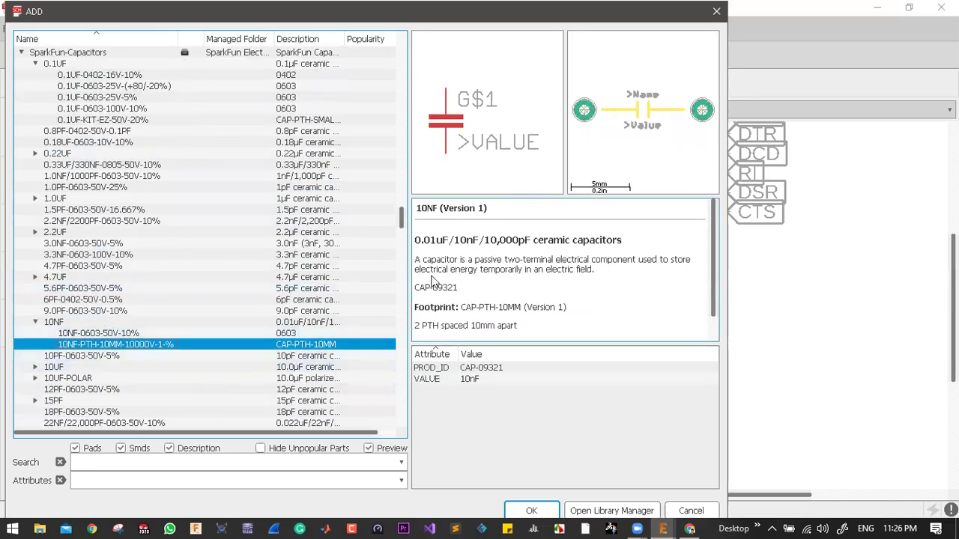
{"action": "left_click", "coordinate": [300, 357]}
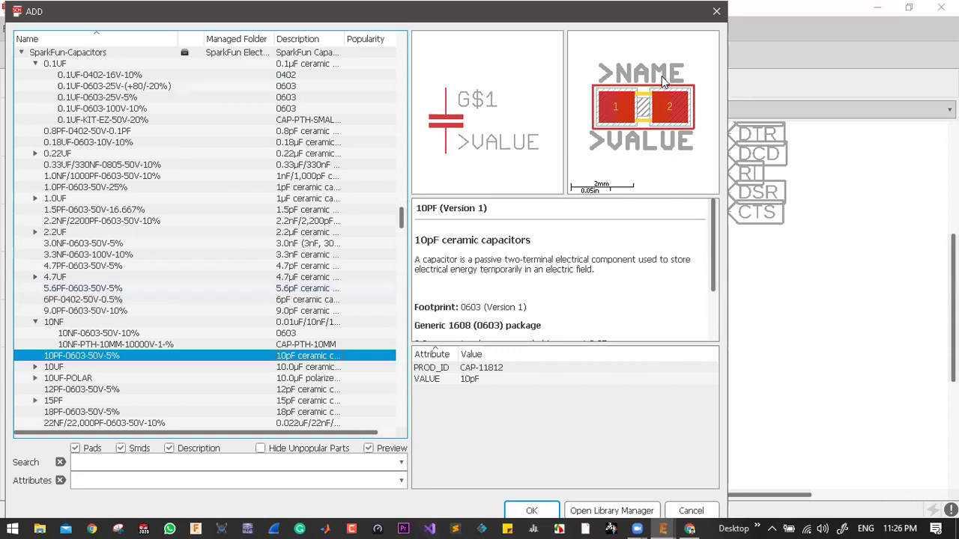
{"action": "left_click", "coordinate": [214, 334]}
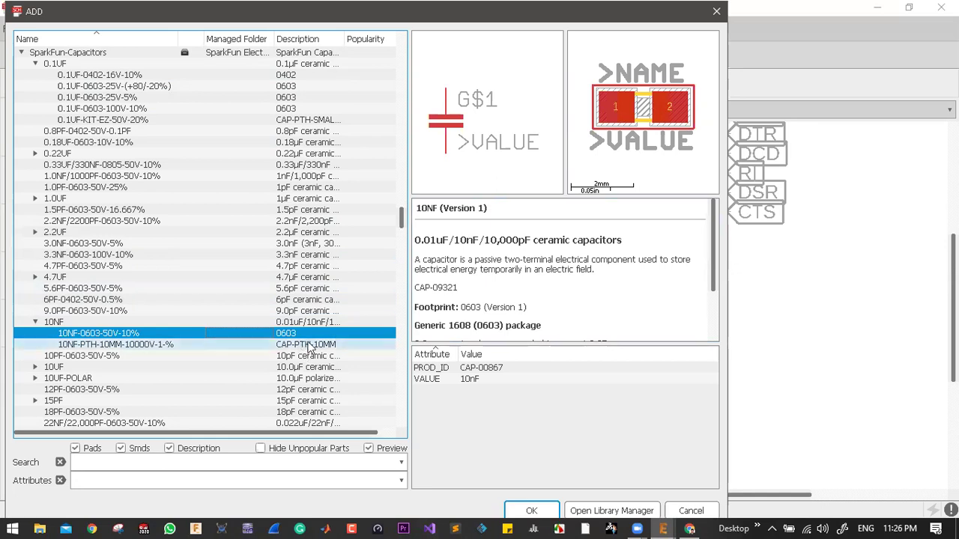
{"action": "left_click", "coordinate": [189, 347]}
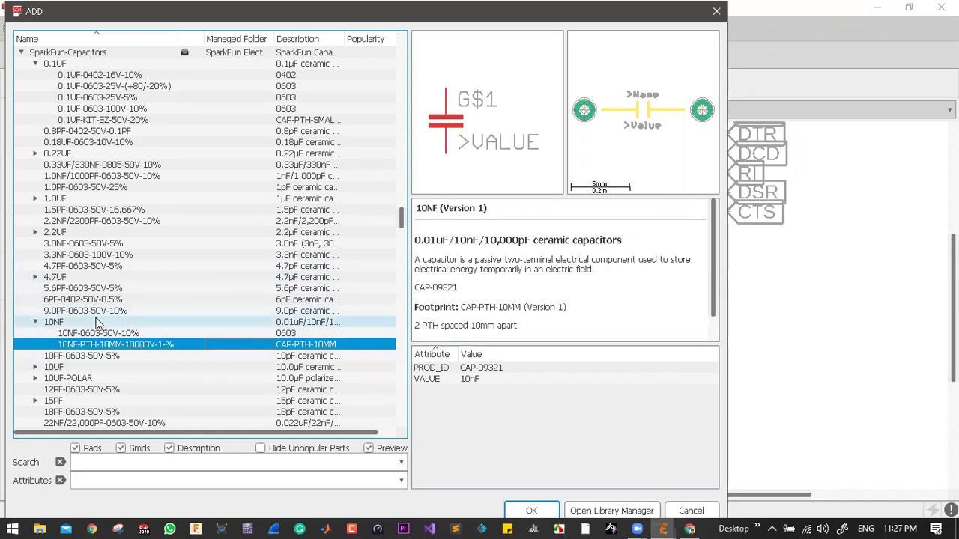
- Check the footprints of the 0.1UF-0402-16V-10%, 0.18UF-0603-10V-10% and 0.8PF-0402-50V-0.1PF capacitors
{"action": "scroll", "coordinate": [149, 281], "scroll_direction": "up", "scroll_amount": 4}
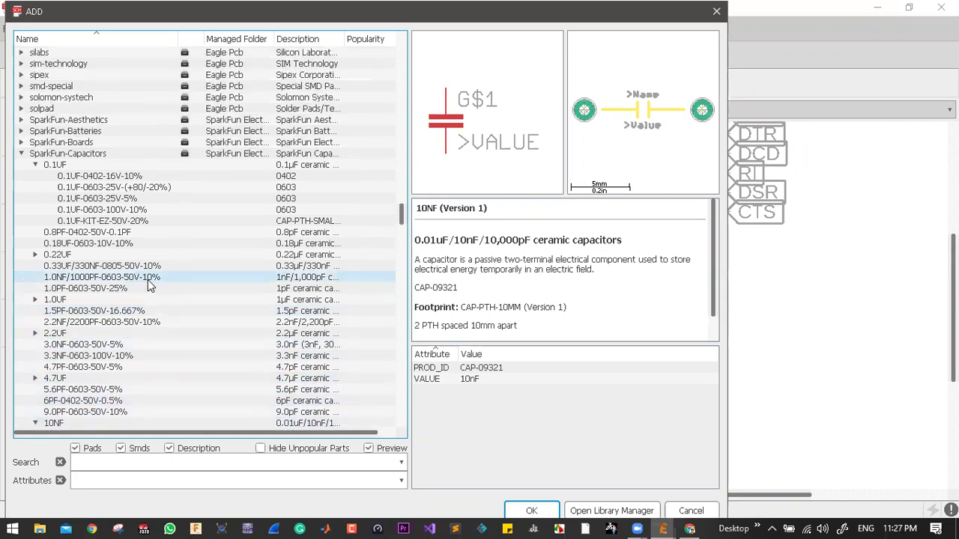
{"action": "left_click", "coordinate": [102, 211]}
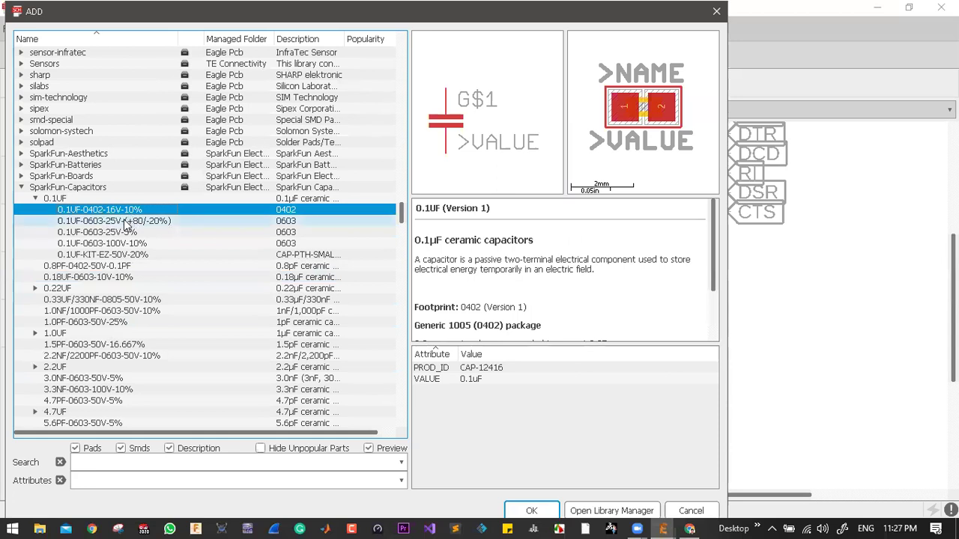
{"action": "left_click", "coordinate": [124, 279]}
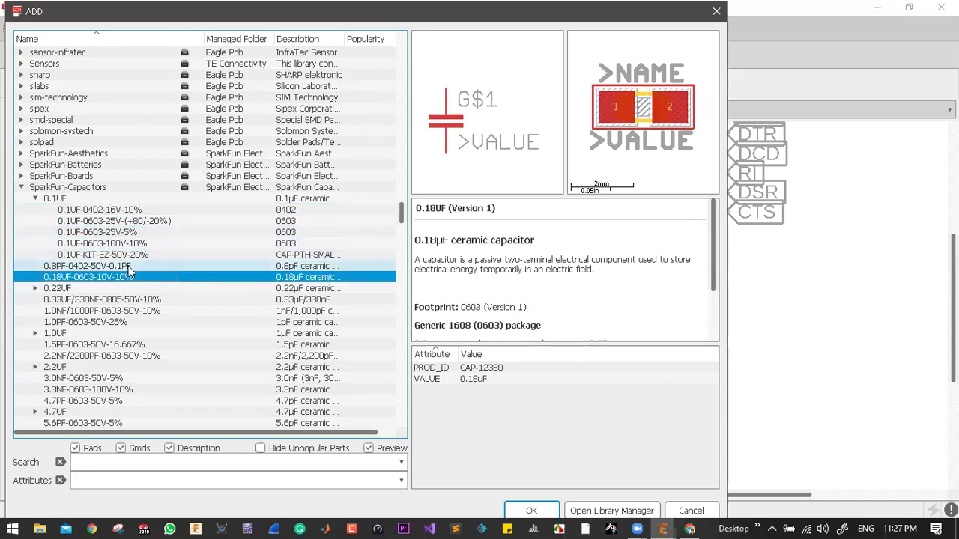
{"action": "left_click", "coordinate": [128, 268]}
{"action": "left_click", "coordinate": [127, 277]}
- Add one 0.1UF-KIT-EZ-50V-20% capacitor between the USB plug and the CH340G, beside the V3 and D- labels
{"action": "left_click", "coordinate": [247, 255]}
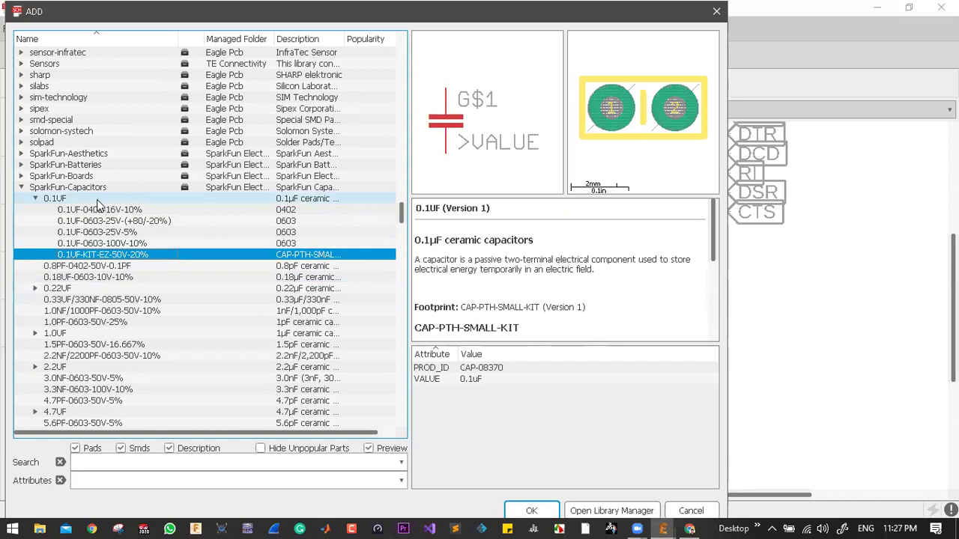
{"action": "left_click", "coordinate": [533, 511]}
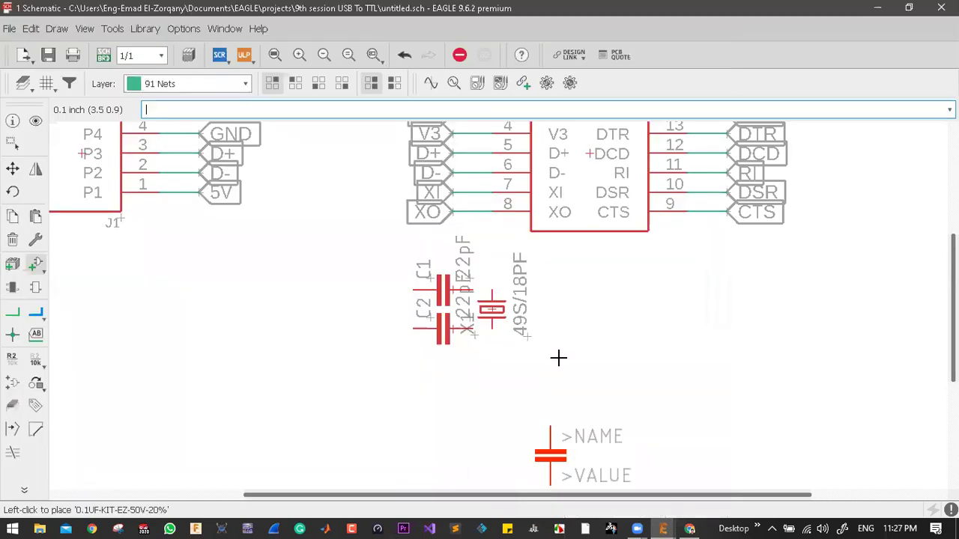
{"action": "scroll", "coordinate": [522, 321], "scroll_direction": "down", "scroll_amount": 2}
{"action": "scroll", "coordinate": [514, 309], "scroll_direction": "up", "scroll_amount": 3}
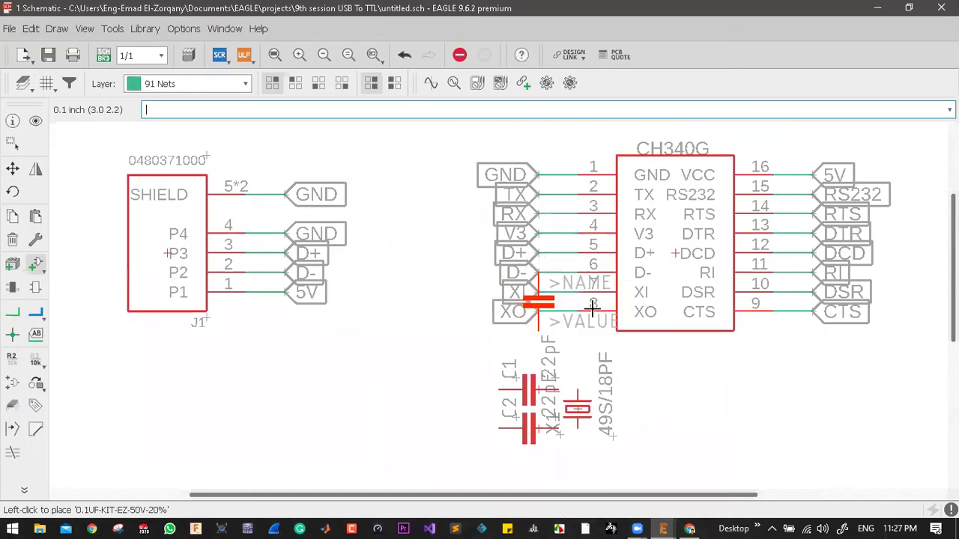
{"action": "scroll", "coordinate": [489, 282], "scroll_direction": "up", "scroll_amount": 3}
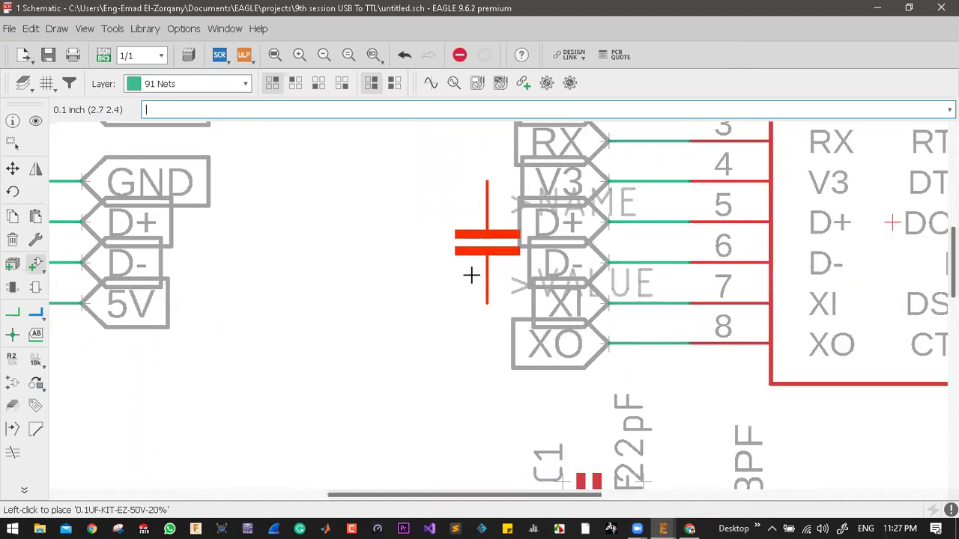
{"action": "left_click", "coordinate": [444, 269]}
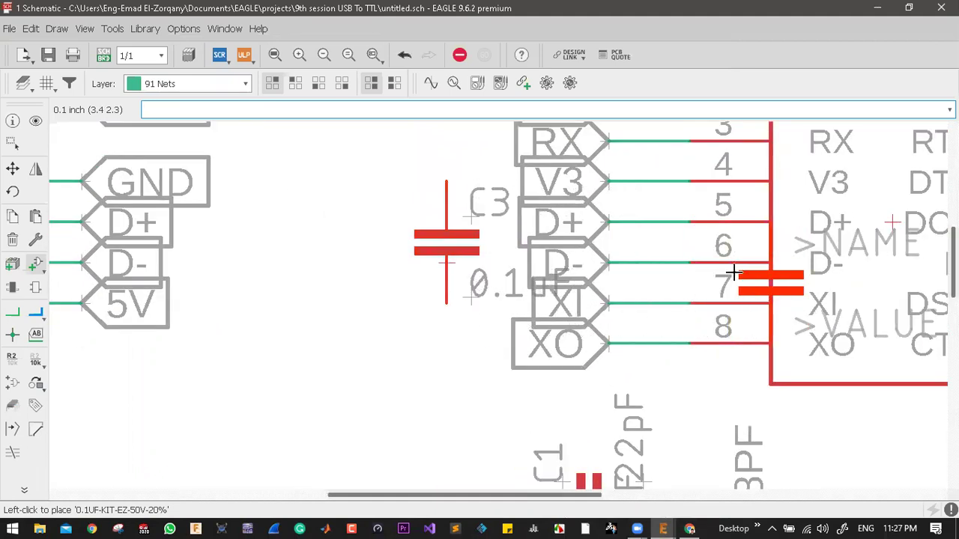
{"action": "key", "text": "Escape"}
{"action": "key", "text": "Escape"}
- Draw a net from the upper pin of capacitor C3 to the CH340G's V3 pin
{"action": "left_click", "coordinate": [12, 312]}
{"action": "left_click", "coordinate": [446, 182]}
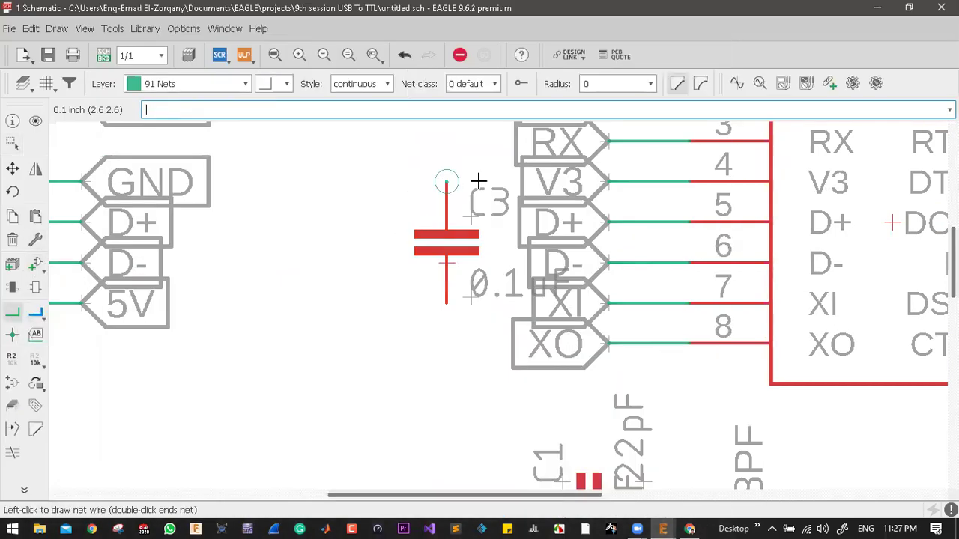
{"action": "left_click", "coordinate": [688, 180]}
{"action": "scroll", "coordinate": [517, 269], "scroll_direction": "down", "scroll_amount": 2}
{"action": "scroll", "coordinate": [504, 306], "scroll_direction": "up", "scroll_amount": 3}
{"action": "scroll", "coordinate": [505, 310], "scroll_direction": "down", "scroll_amount": 4}
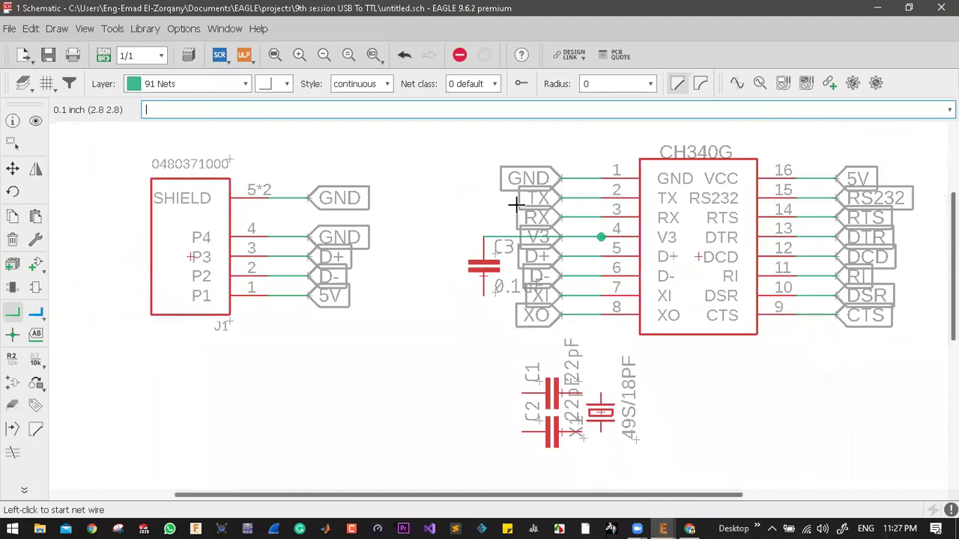
{"action": "scroll", "coordinate": [517, 199], "scroll_direction": "up", "scroll_amount": 2}
- Rotate C3 by 180° and move it above the V3 wire, with its free pin level with the CH340G's GND pin
{"action": "left_click", "coordinate": [12, 169]}
{"action": "left_click", "coordinate": [480, 273]}
{"action": "right_click", "coordinate": [454, 324]}
{"action": "right_click", "coordinate": [453, 324]}
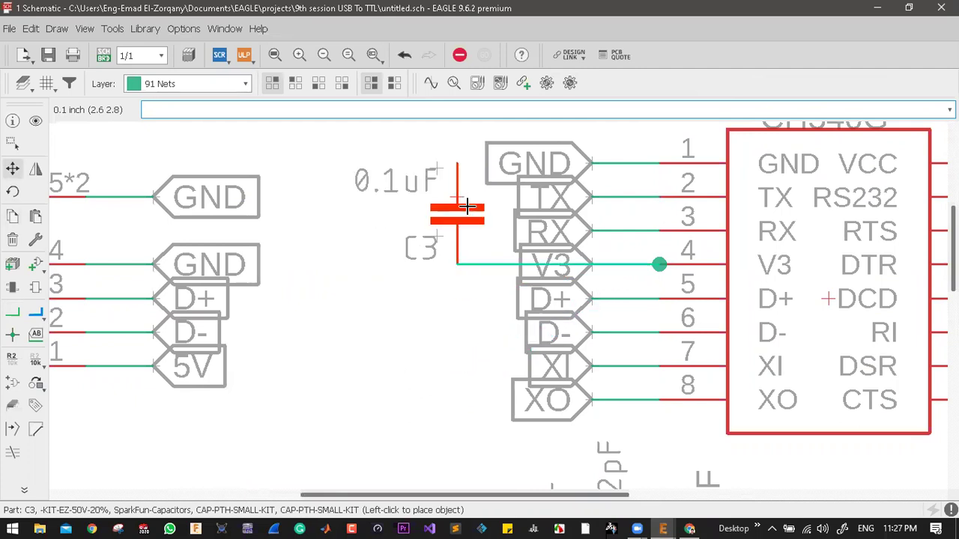
{"action": "left_click", "coordinate": [467, 206]}
- Draw a net from C3's free upper pin to the CH340G's GND pin
{"action": "left_click", "coordinate": [12, 312]}
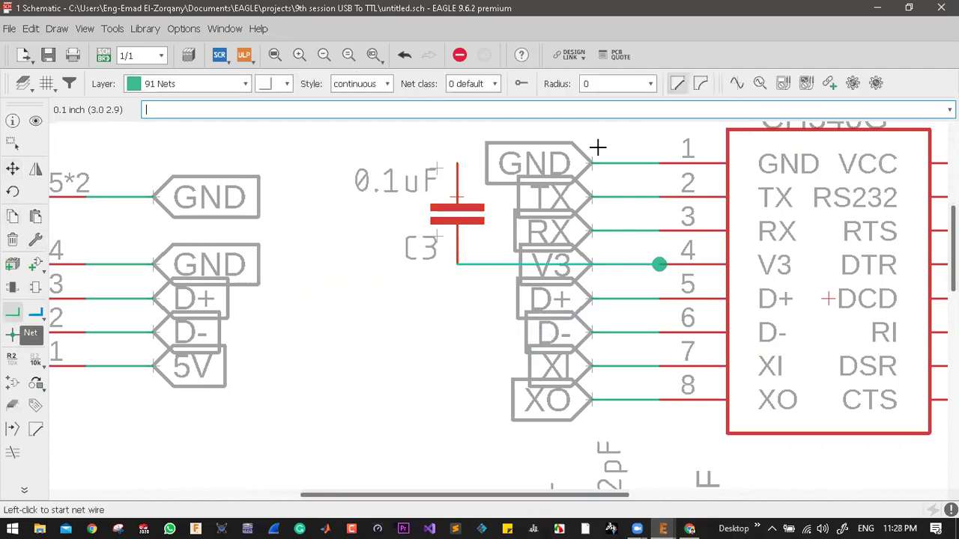
{"action": "left_click", "coordinate": [458, 164]}
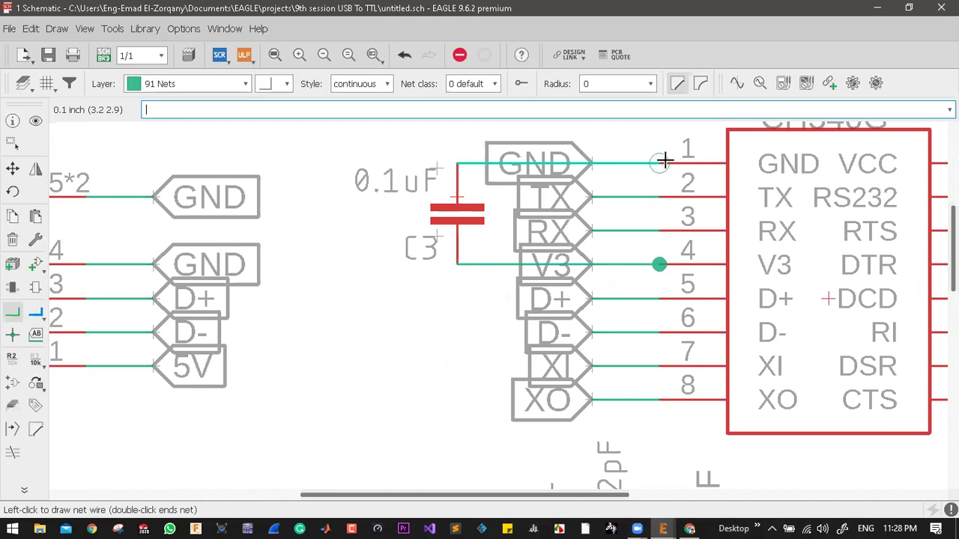
{"action": "left_click", "coordinate": [665, 160]}
{"action": "scroll", "coordinate": [575, 232], "scroll_direction": "down", "scroll_amount": 2}
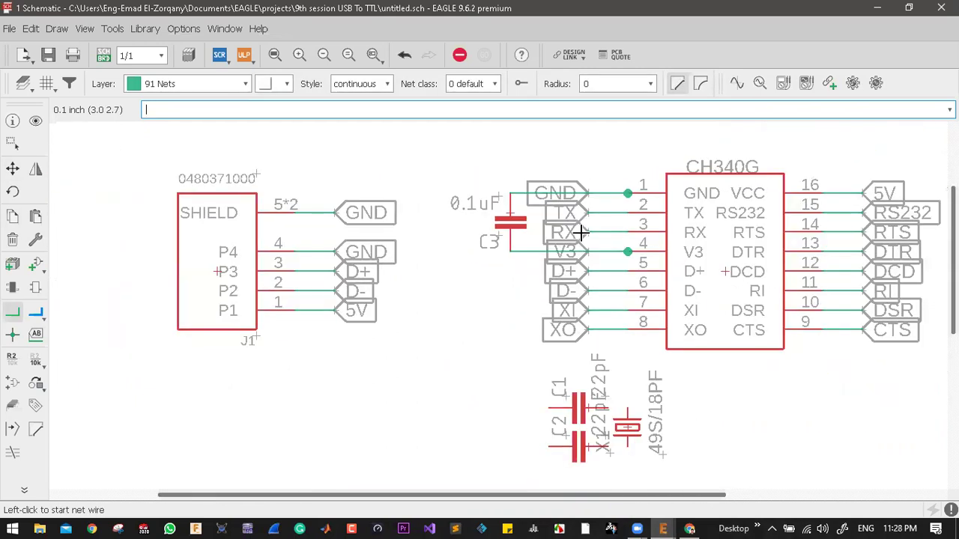
{"action": "scroll", "coordinate": [643, 172], "scroll_direction": "up", "scroll_amount": 2}
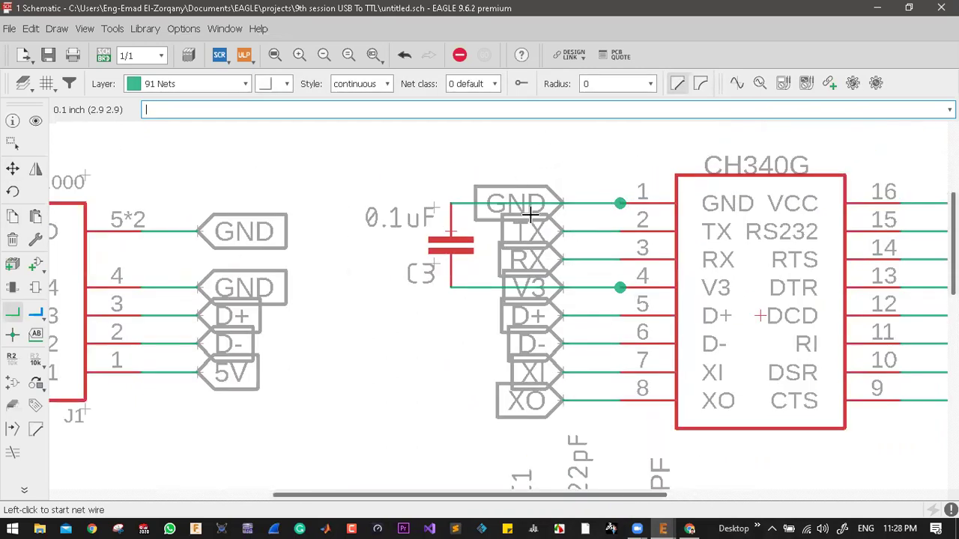
{"action": "scroll", "coordinate": [538, 209], "scroll_direction": "down", "scroll_amount": 3}
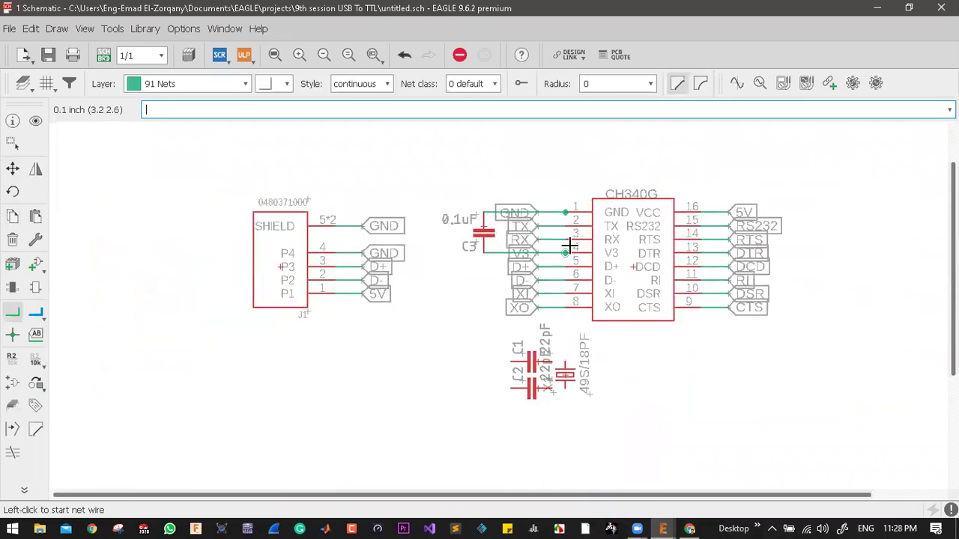
- Wire C1 to the crystal's upper pin and C2 to its lower pin, and join the capacitors' remaining ends with a net
{"action": "scroll", "coordinate": [563, 373], "scroll_direction": "up", "scroll_amount": 5}
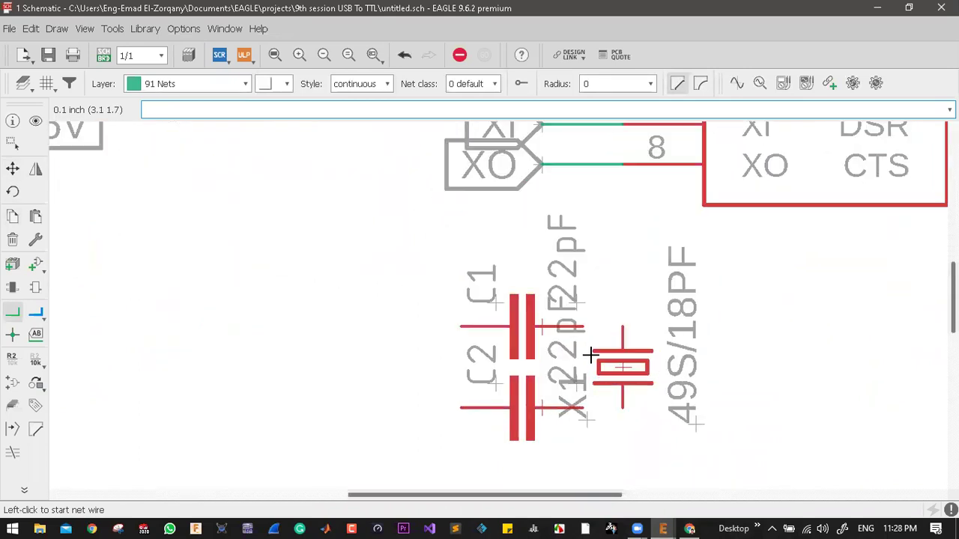
{"action": "left_click", "coordinate": [583, 327]}
{"action": "left_click", "coordinate": [622, 327]}
{"action": "left_click", "coordinate": [623, 407]}
{"action": "left_click", "coordinate": [583, 408]}
{"action": "left_click", "coordinate": [460, 407]}
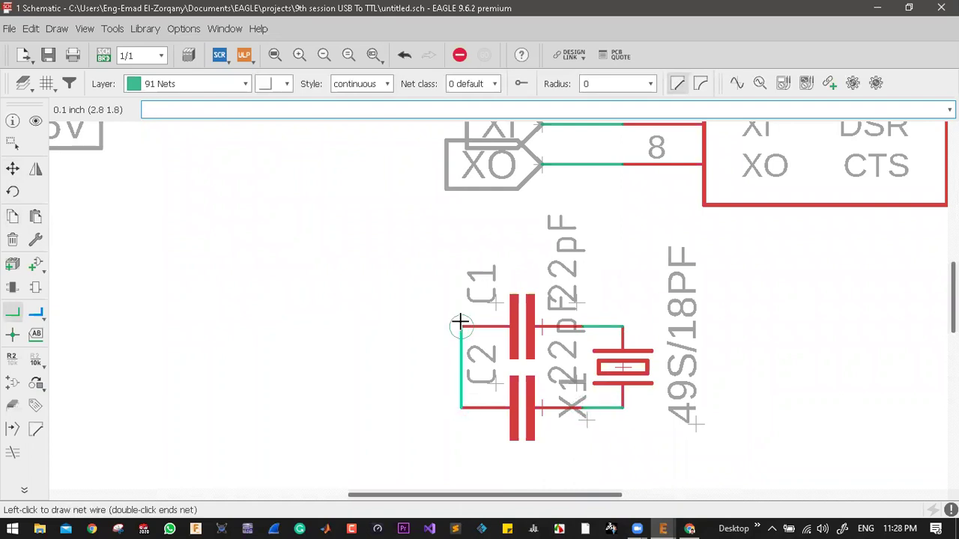
{"action": "left_click", "coordinate": [459, 327]}
{"action": "scroll", "coordinate": [454, 300], "scroll_direction": "down", "scroll_amount": 2}
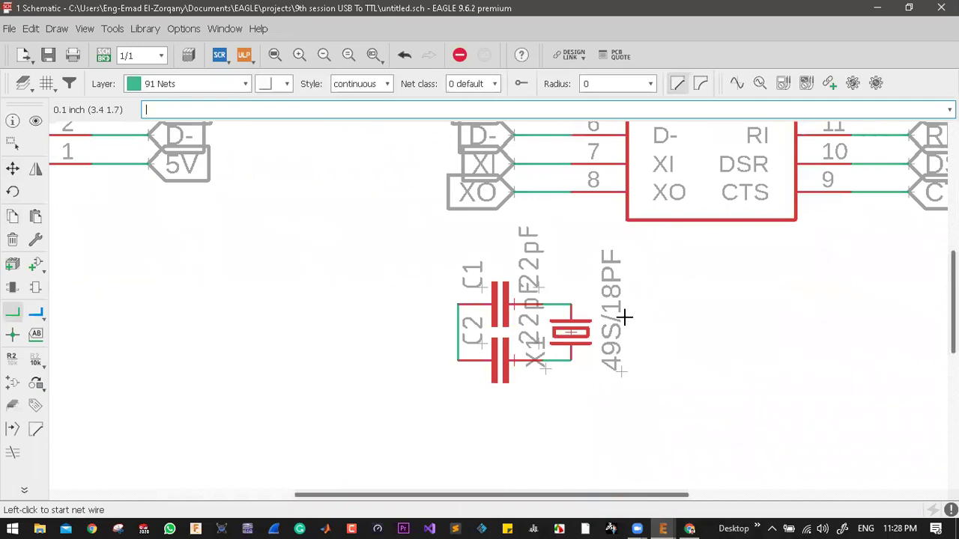
{"action": "scroll", "coordinate": [623, 319], "scroll_direction": "down", "scroll_amount": 2}
{"action": "scroll", "coordinate": [581, 268], "scroll_direction": "up", "scroll_amount": 1}
{"action": "scroll", "coordinate": [587, 309], "scroll_direction": "up", "scroll_amount": 2}
{"action": "scroll", "coordinate": [595, 322], "scroll_direction": "down", "scroll_amount": 4}
{"action": "scroll", "coordinate": [562, 285], "scroll_direction": "up", "scroll_amount": 3}
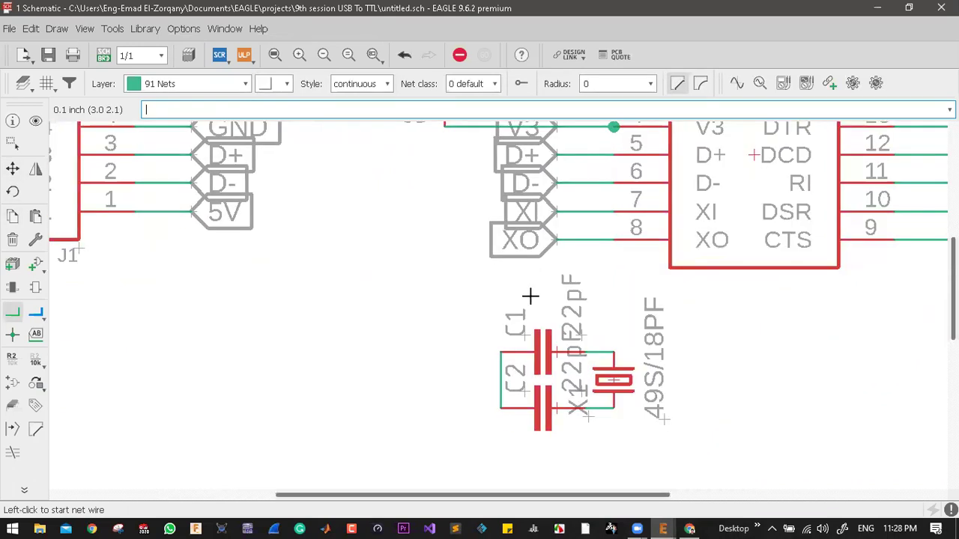
{"action": "scroll", "coordinate": [535, 285], "scroll_direction": "down", "scroll_amount": 2}
- Name the net joining the outer ends of C1 and C2 GND and place its label to the left of the wire
{"action": "left_click", "coordinate": [11, 356]}
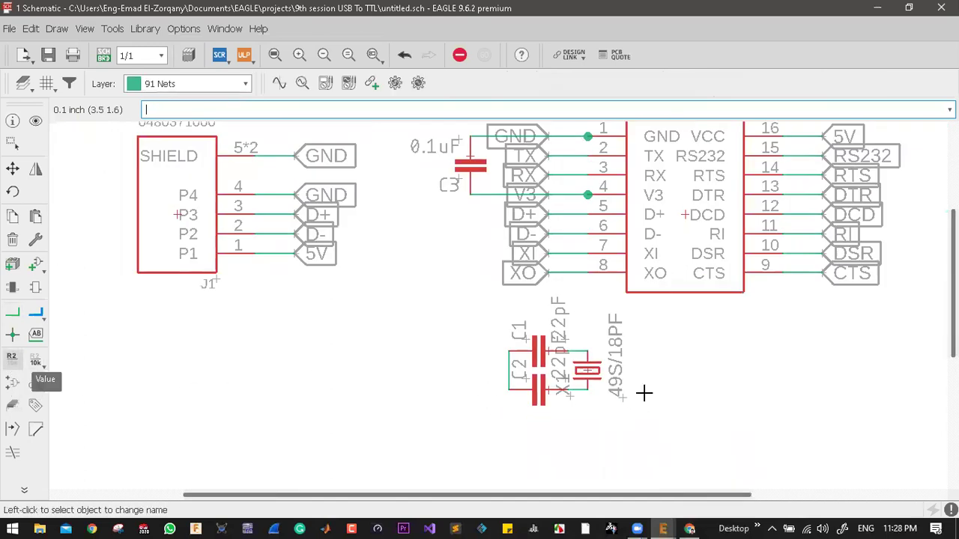
{"action": "scroll", "coordinate": [552, 394], "scroll_direction": "up", "scroll_amount": 2}
{"action": "left_click", "coordinate": [475, 340]}
{"action": "type", "text": "G"}
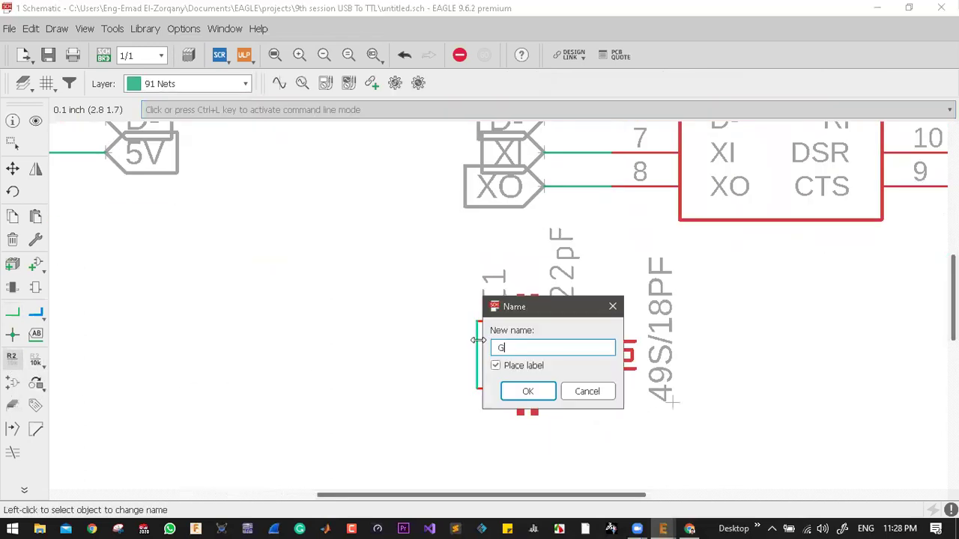
{"action": "key", "text": "Return"}
{"action": "key", "text": "Return"}
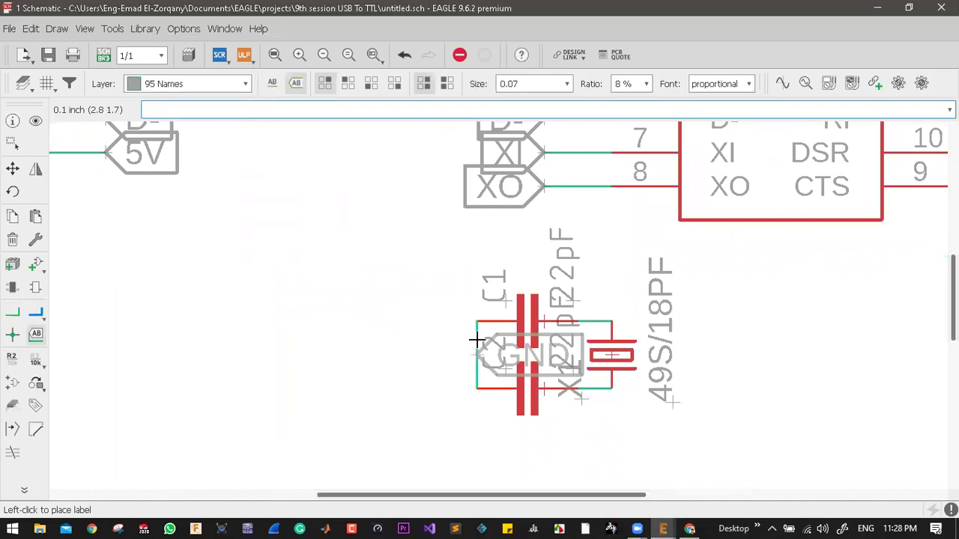
{"action": "left_click", "coordinate": [477, 340]}
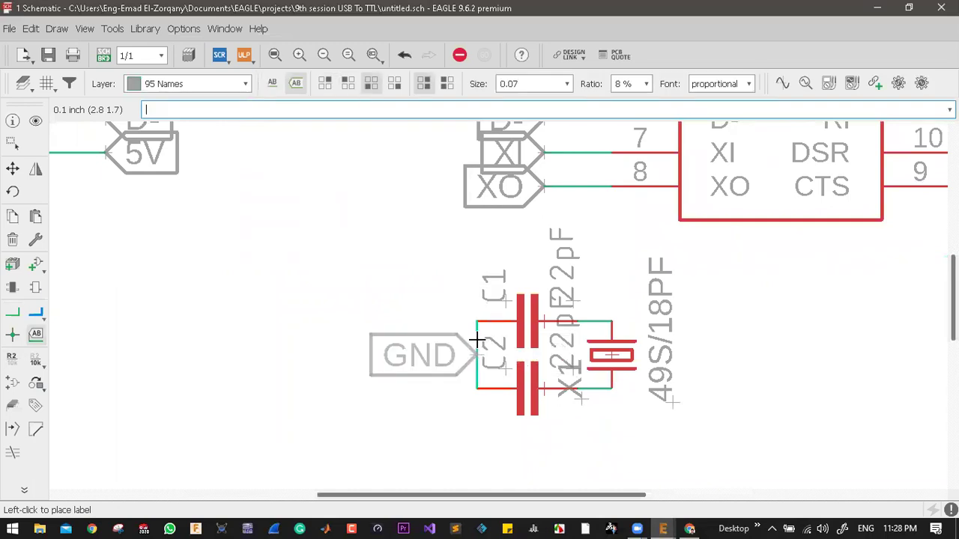
- Name the net between C1 and the crystal's upper pin XI and place its label upright above the crystal
{"action": "left_click", "coordinate": [603, 318]}
{"action": "type", "text": "XI"}
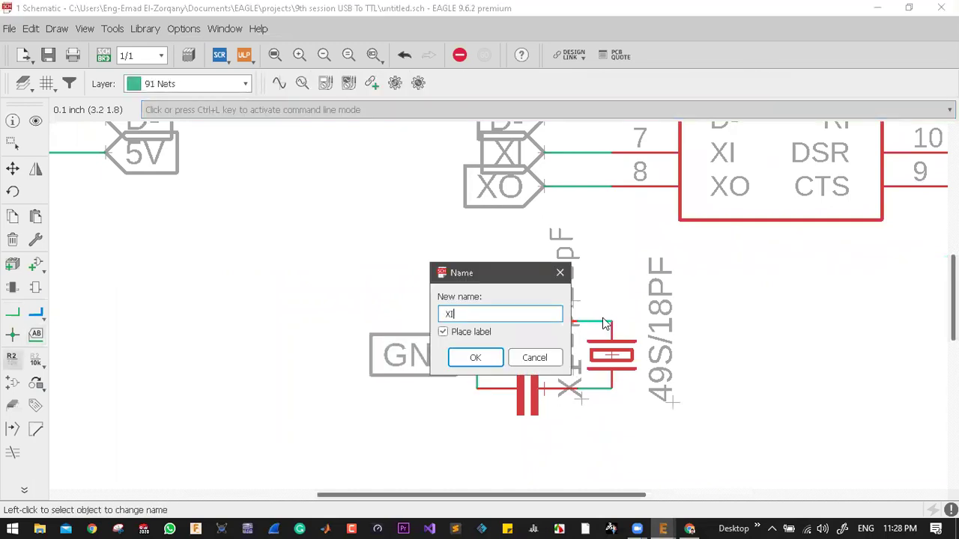
{"action": "key", "text": "Return"}
{"action": "key", "text": "Return"}
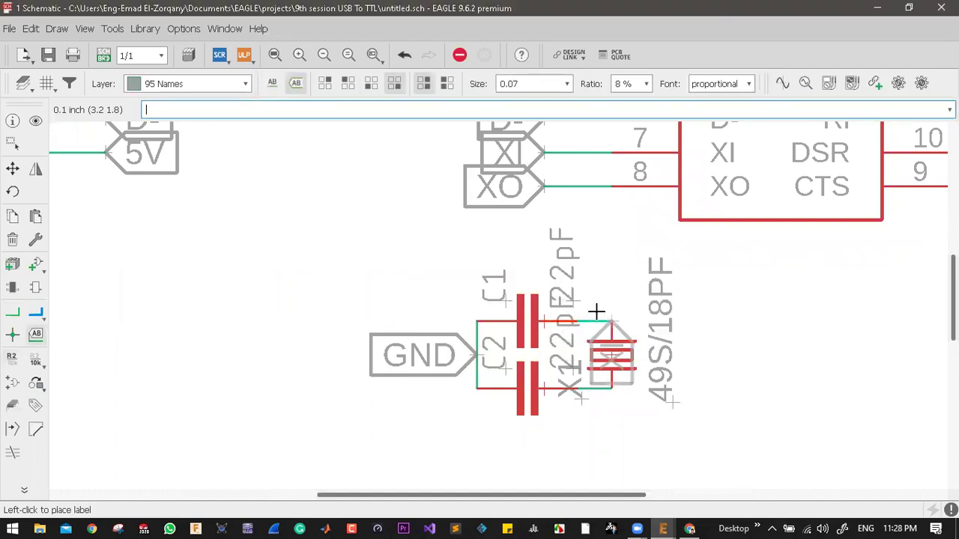
{"action": "left_click", "coordinate": [599, 313]}
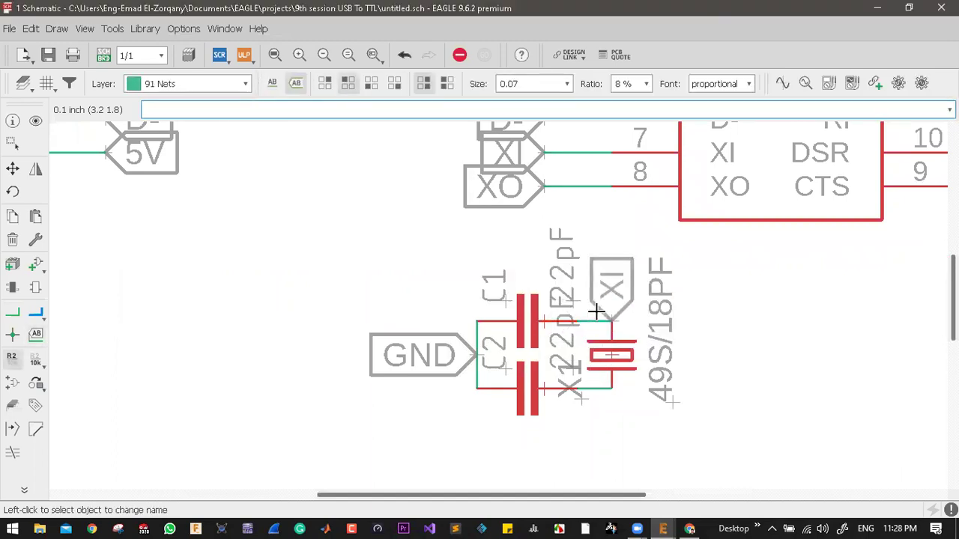
- Name the net between C2 and the crystal's lower pin XO and place its label upright below the crystal
{"action": "left_click", "coordinate": [602, 388]}
{"action": "type", "text": "V"}
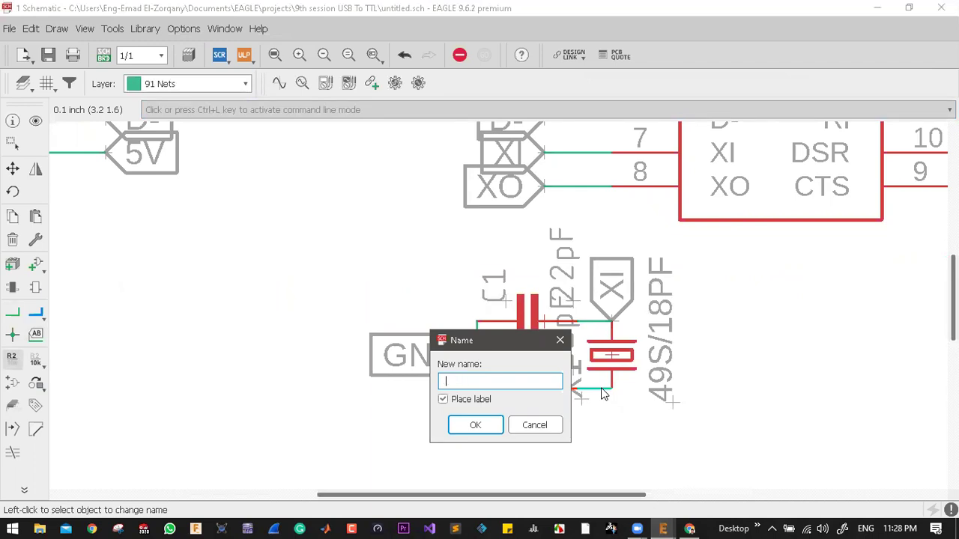
{"action": "type", "text": "O"}
{"action": "key", "text": "Return"}
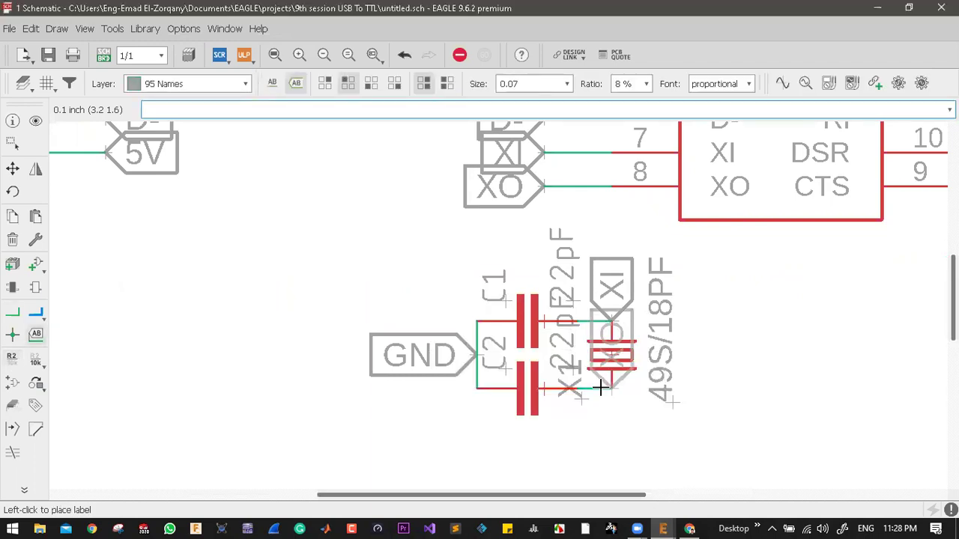
{"action": "left_click", "coordinate": [607, 390]}
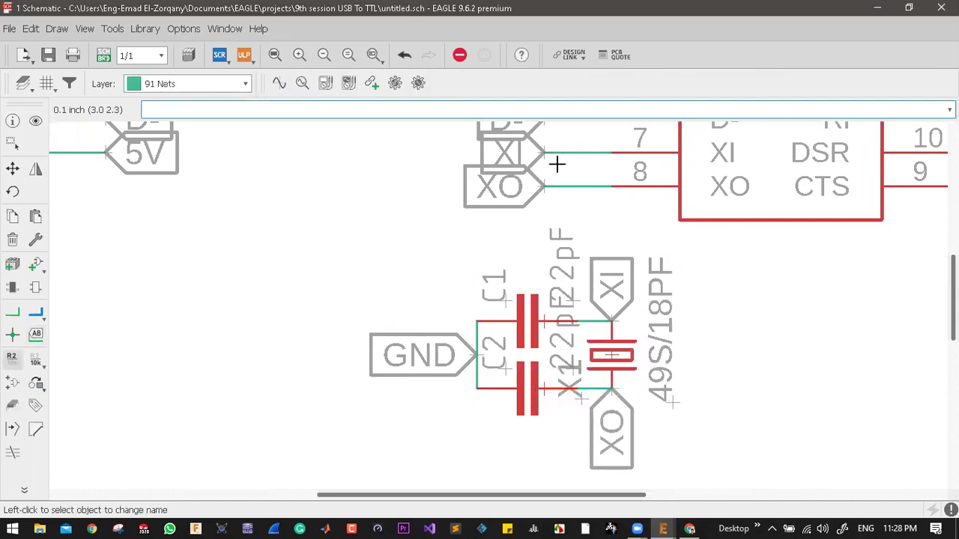
- Review the crystal circuit, the USB plug's net labels and the C3 wiring at the CH340G
{"action": "scroll", "coordinate": [536, 271], "scroll_direction": "down", "scroll_amount": 3}
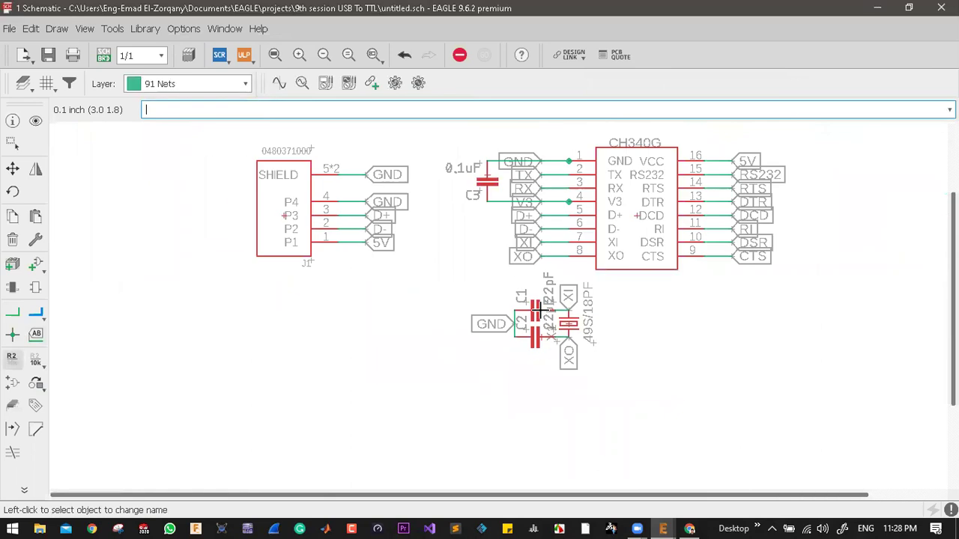
{"action": "scroll", "coordinate": [758, 210], "scroll_direction": "up", "scroll_amount": 2}
{"action": "scroll", "coordinate": [760, 202], "scroll_direction": "down", "scroll_amount": 2}
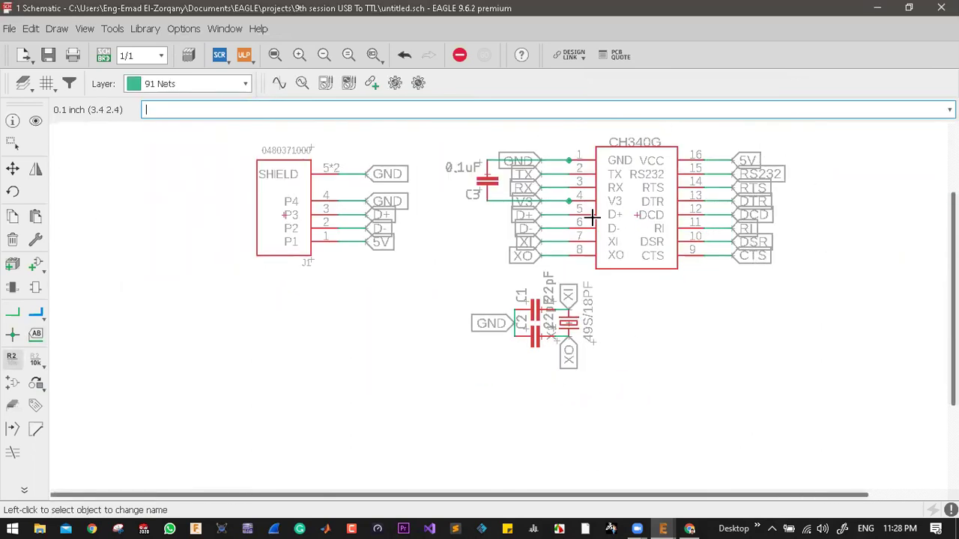
{"action": "scroll", "coordinate": [538, 228], "scroll_direction": "up", "scroll_amount": 1}
{"action": "scroll", "coordinate": [538, 229], "scroll_direction": "up", "scroll_amount": 1}
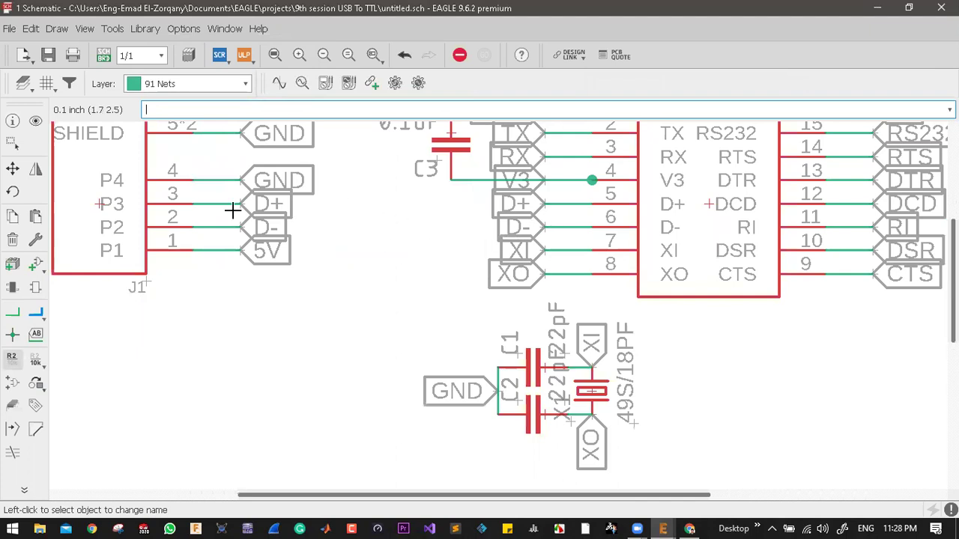
{"action": "scroll", "coordinate": [543, 285], "scroll_direction": "down", "scroll_amount": 2}
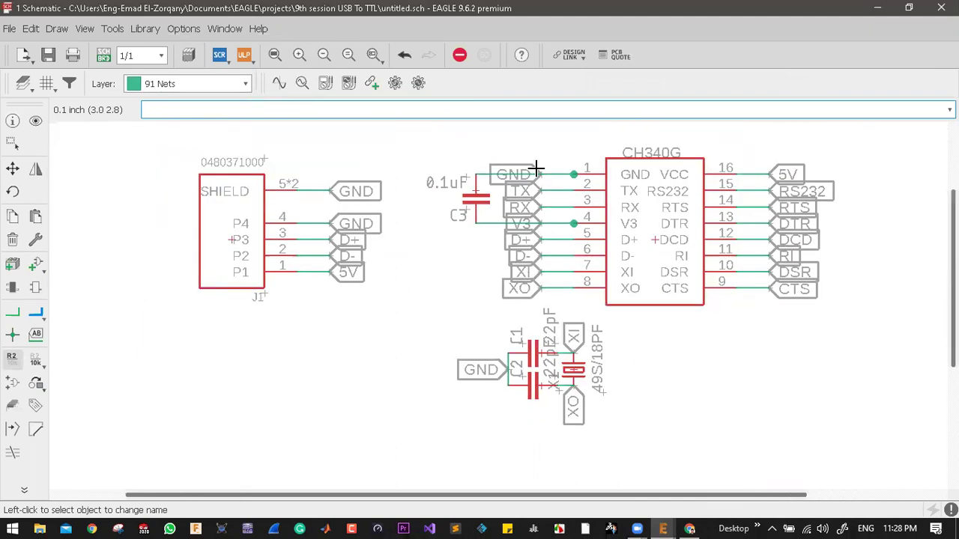
{"action": "scroll", "coordinate": [538, 168], "scroll_direction": "up", "scroll_amount": 2}
{"action": "scroll", "coordinate": [649, 280], "scroll_direction": "down", "scroll_amount": 1}
{"action": "scroll", "coordinate": [502, 245], "scroll_direction": "up", "scroll_amount": 1}
{"action": "scroll", "coordinate": [502, 245], "scroll_direction": "up", "scroll_amount": 1}
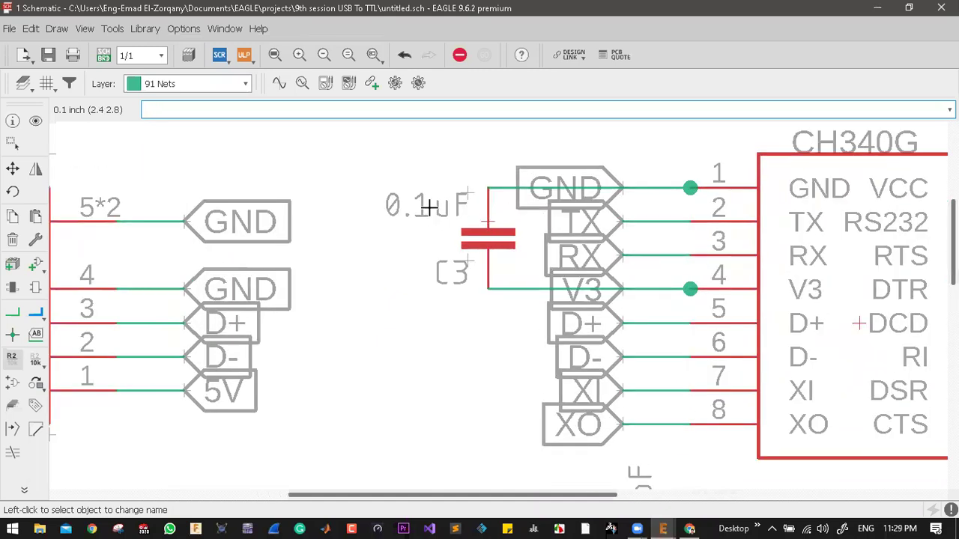
- Change the value of capacitor C3 to 104, overriding its fixed value
{"action": "left_click", "coordinate": [35, 362]}
{"action": "left_click", "coordinate": [487, 219]}
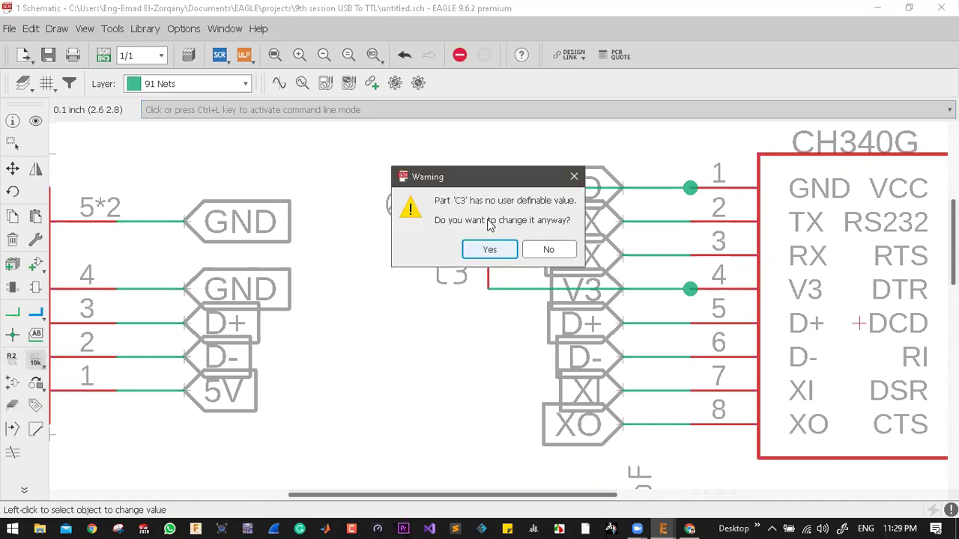
{"action": "key", "text": "Return"}
{"action": "type", "text": "104"}
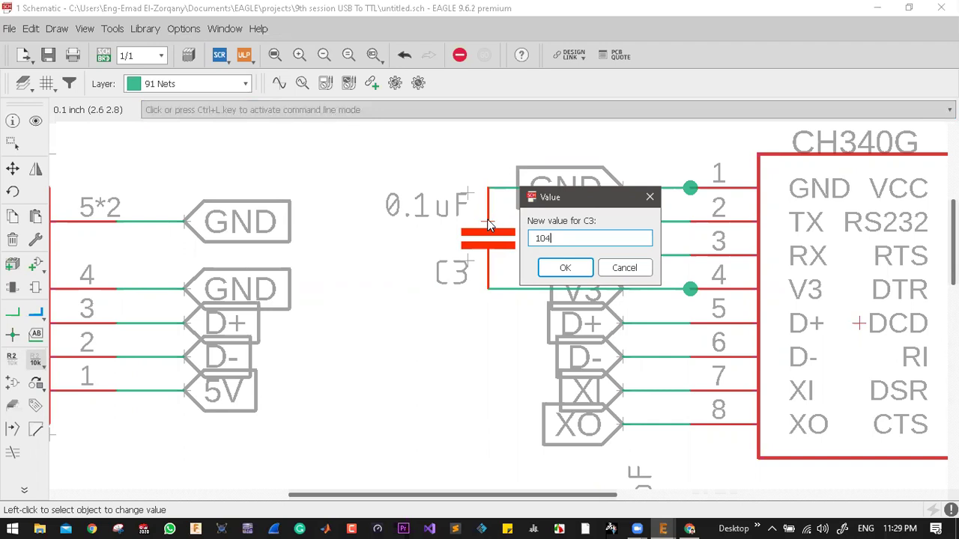
{"action": "key", "text": "Return"}
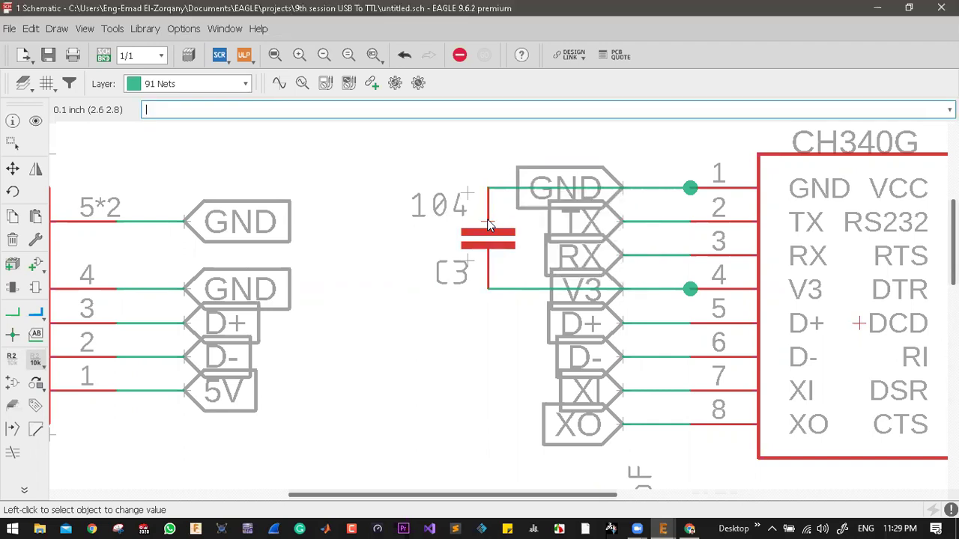
- Copy capacitor C3, rotate the copy to lie horizontally and place it beyond the CH340G's DTR label, in line with pin 13
{"action": "scroll", "coordinate": [488, 225], "scroll_direction": "down", "scroll_amount": 3}
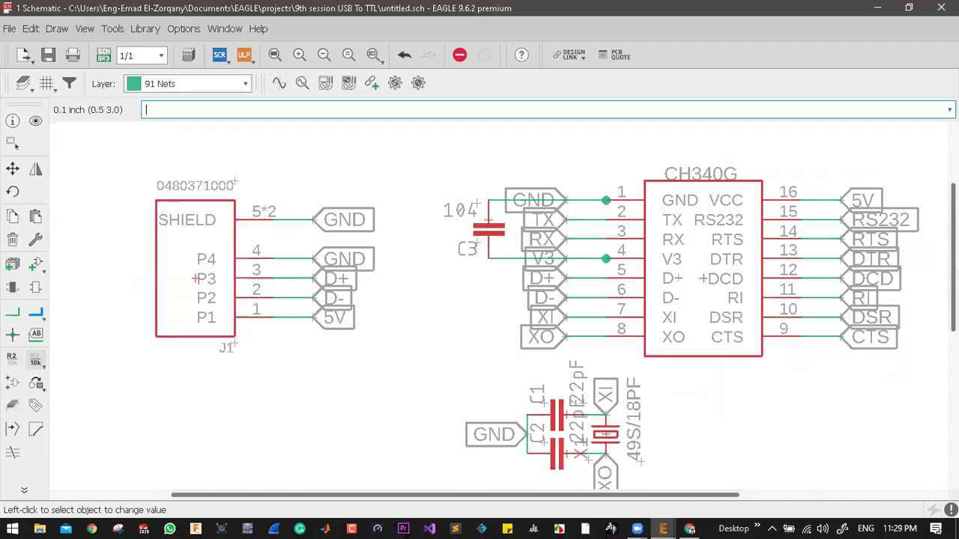
{"action": "left_click", "coordinate": [14, 217]}
{"action": "left_click", "coordinate": [488, 225]}
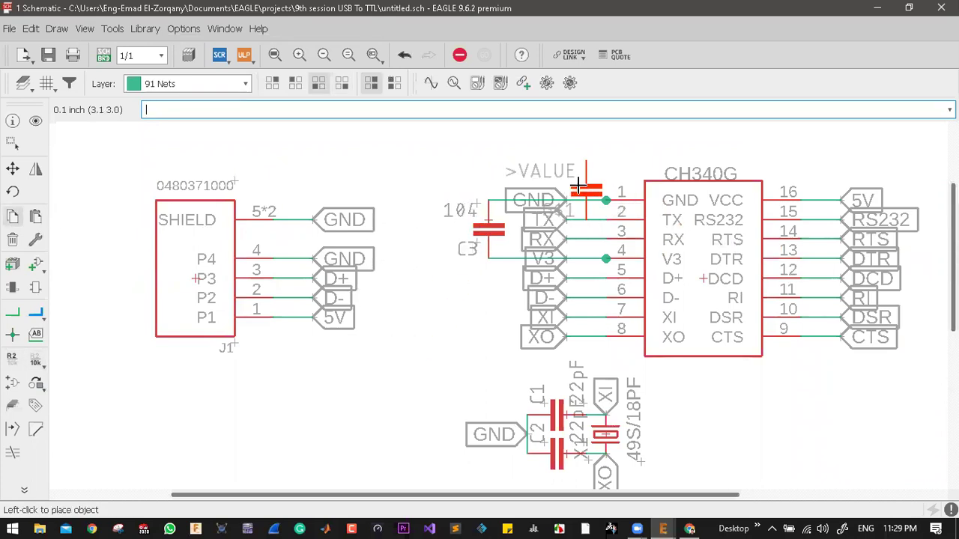
{"action": "scroll", "coordinate": [776, 204], "scroll_direction": "down", "scroll_amount": 3}
{"action": "scroll", "coordinate": [724, 231], "scroll_direction": "up", "scroll_amount": 4}
{"action": "right_click", "coordinate": [725, 240]}
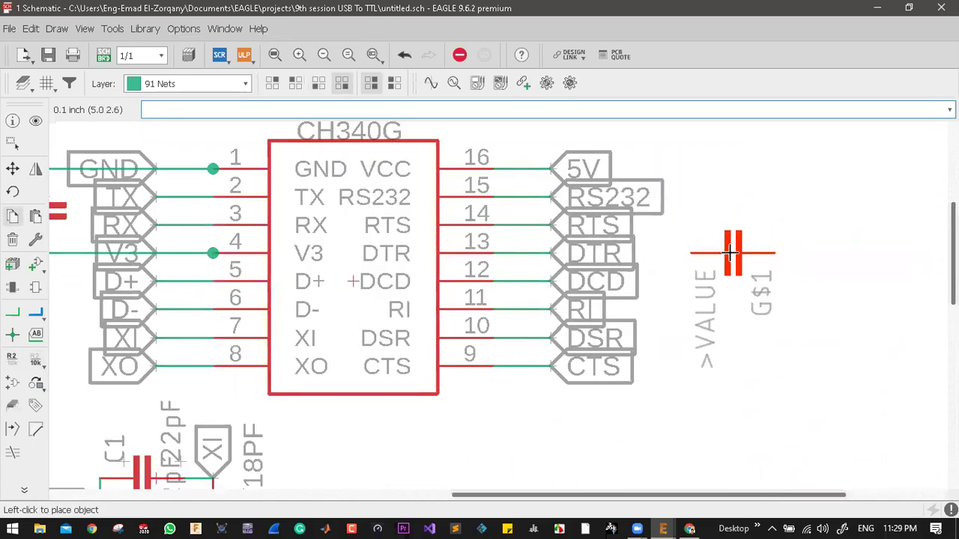
{"action": "left_click", "coordinate": [732, 253]}
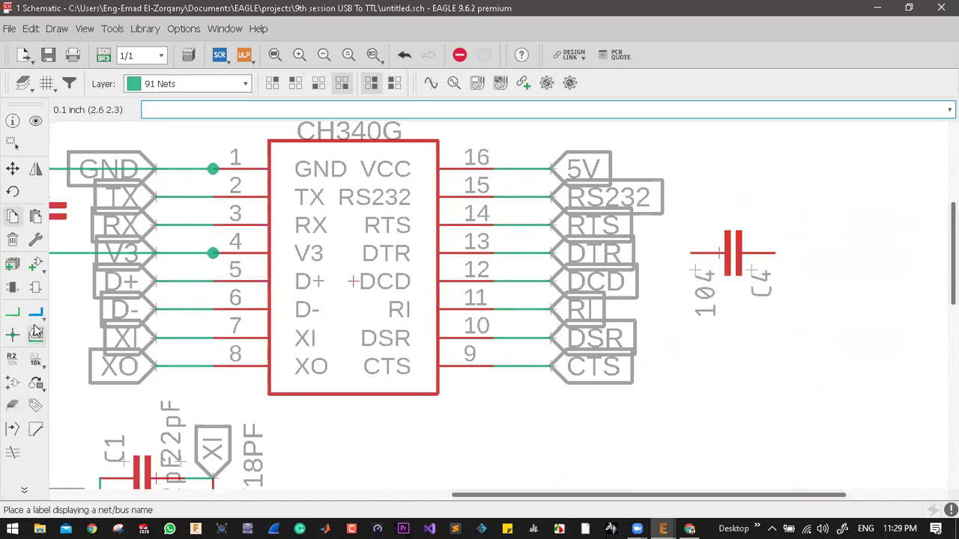
- Draw a net from the new capacitor C4's near pin to the CH340G's DTR pin 13
{"action": "left_click", "coordinate": [12, 314]}
{"action": "scroll", "coordinate": [685, 252], "scroll_direction": "up", "scroll_amount": 3}
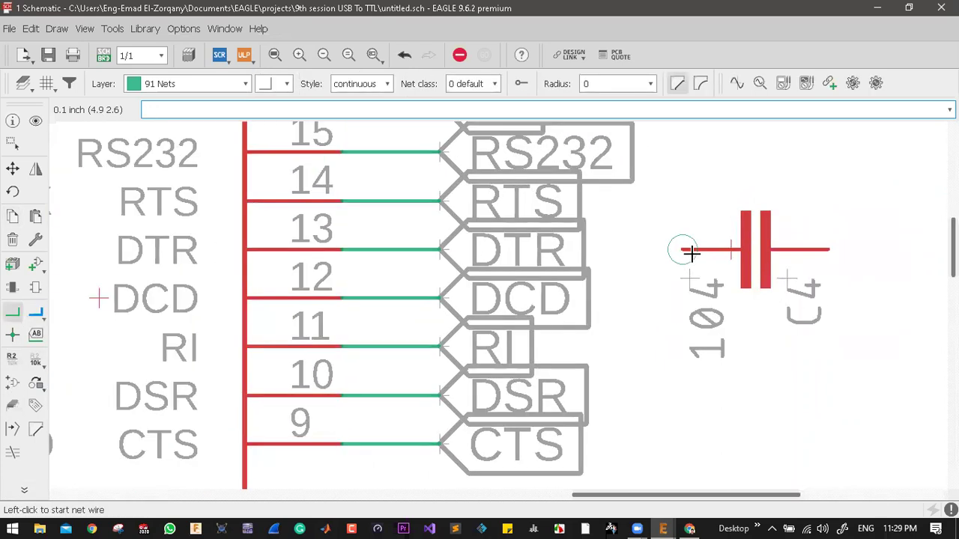
{"action": "left_click", "coordinate": [685, 250]}
{"action": "left_click", "coordinate": [361, 248]}
{"action": "scroll", "coordinate": [484, 272], "scroll_direction": "down", "scroll_amount": 3}
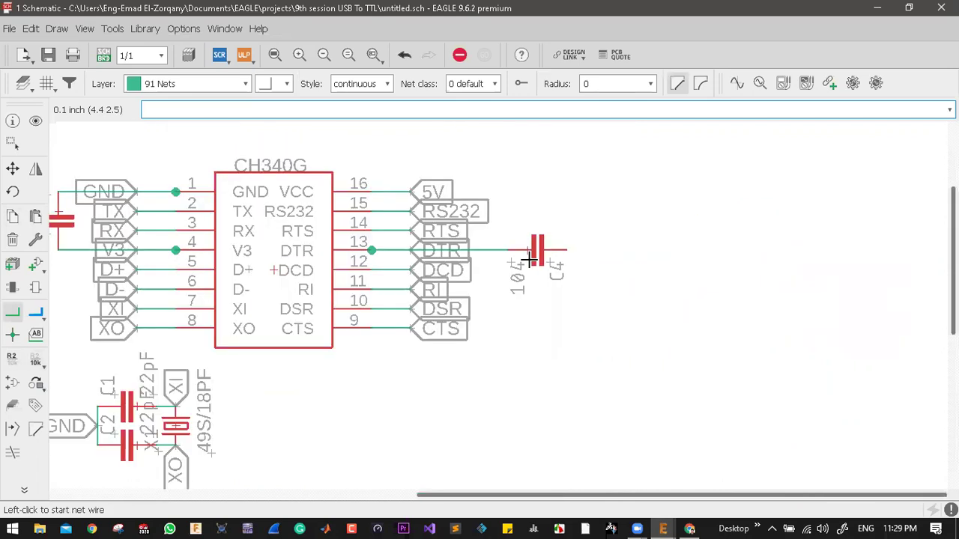
- Draw a short net stub outward from C4's free pin, away from the CH340G
{"action": "scroll", "coordinate": [636, 260], "scroll_direction": "up", "scroll_amount": 3}
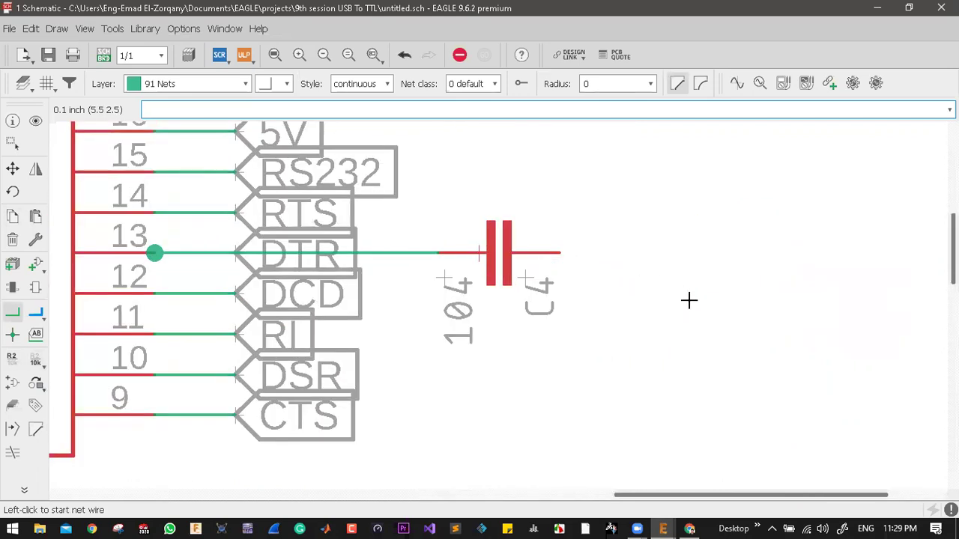
{"action": "left_click", "coordinate": [561, 253]}
{"action": "double_click", "coordinate": [602, 252]}
{"action": "left_click", "coordinate": [12, 358]}
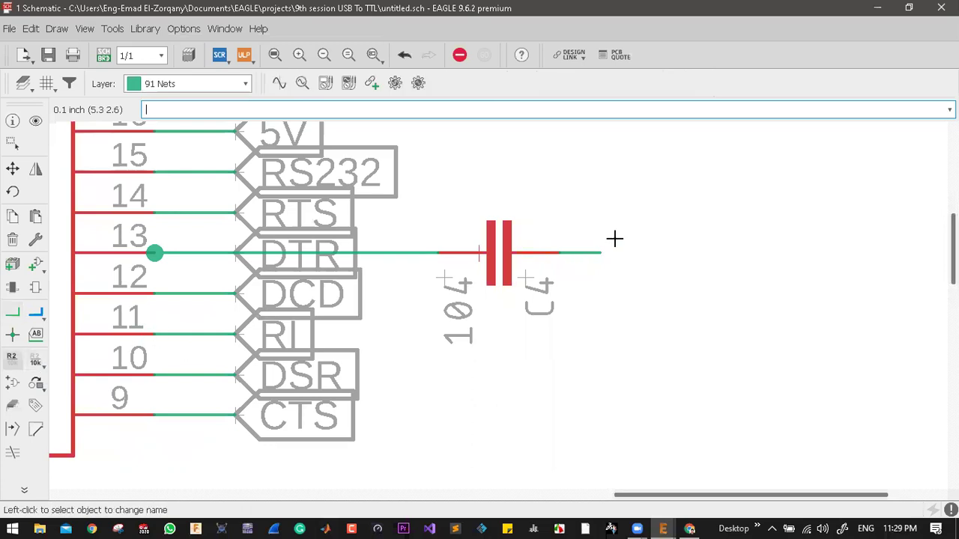
- Change the value of capacitor C4 to 103, overriding its fixed value
{"action": "left_click", "coordinate": [35, 363]}
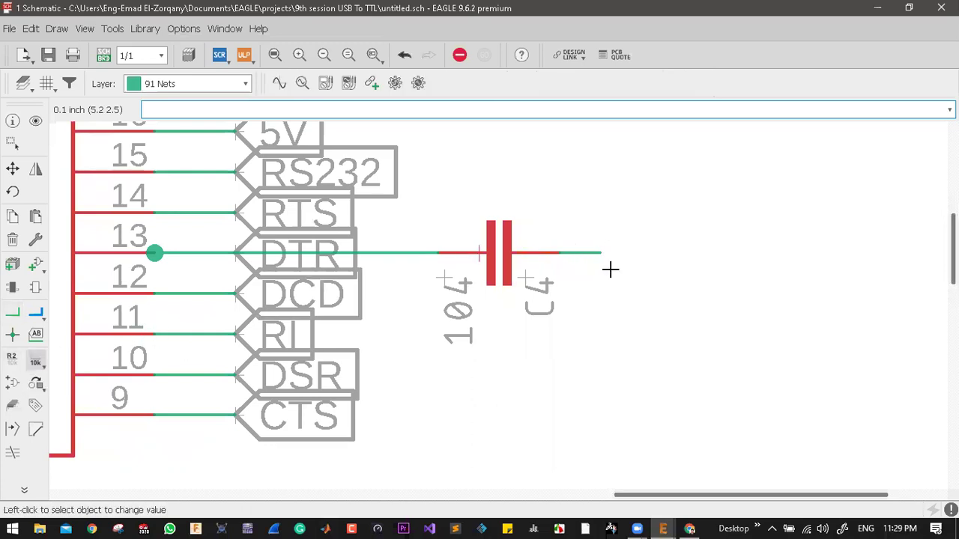
{"action": "left_click", "coordinate": [478, 250]}
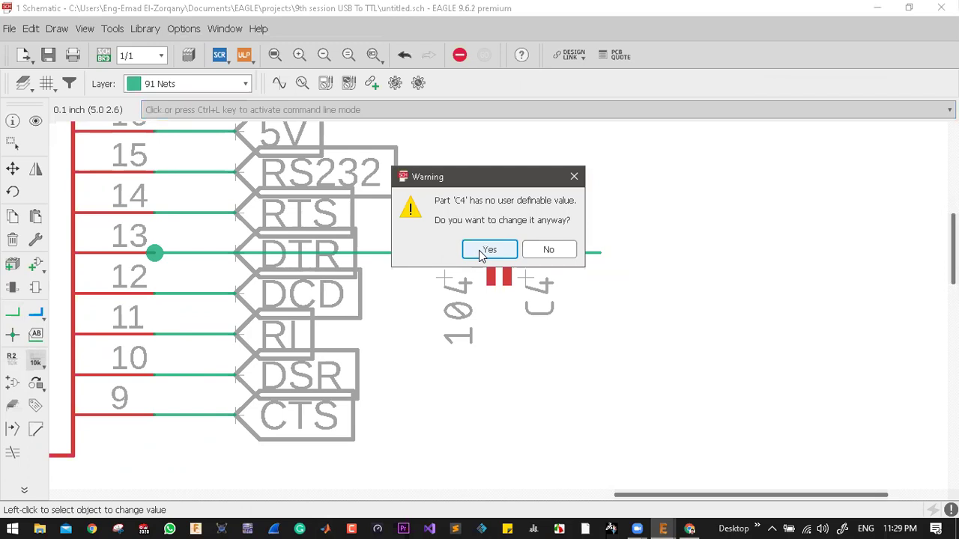
{"action": "left_click", "coordinate": [482, 252]}
{"action": "type", "text": "103"}
{"action": "key", "text": "Return"}
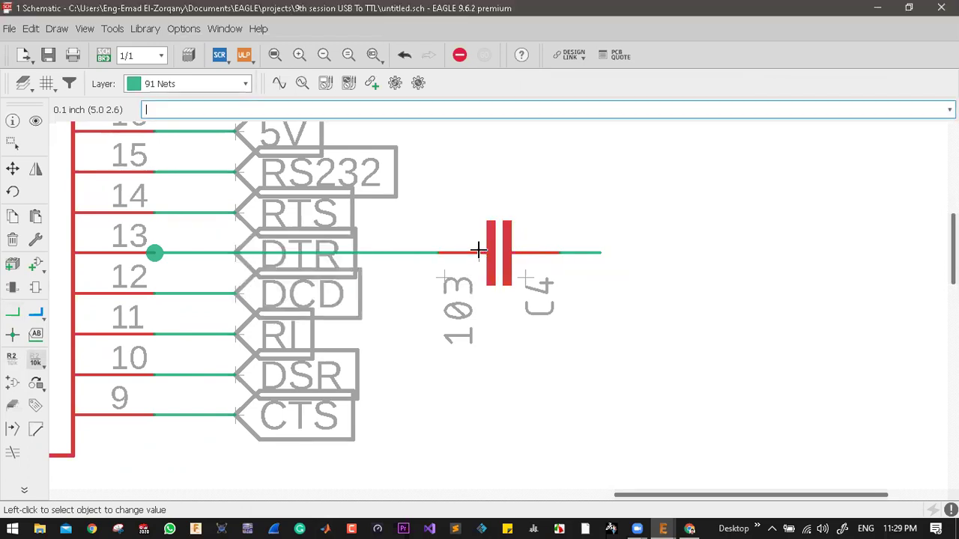
- Name the net stub on C4's outer pin RST and place its label at the end of the wire
{"action": "left_click", "coordinate": [17, 367]}
{"action": "left_click", "coordinate": [593, 255]}
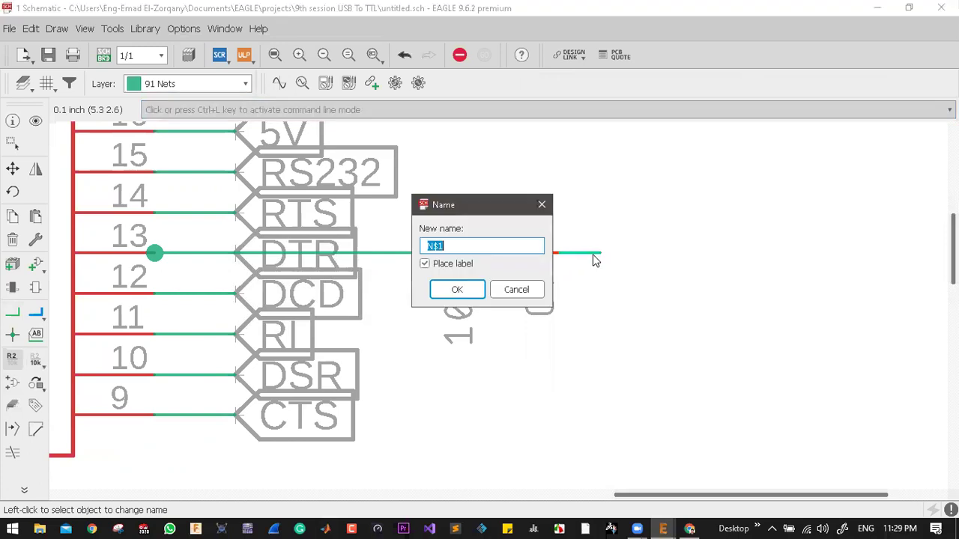
{"action": "type", "text": "RST"}
{"action": "key", "text": "Return"}
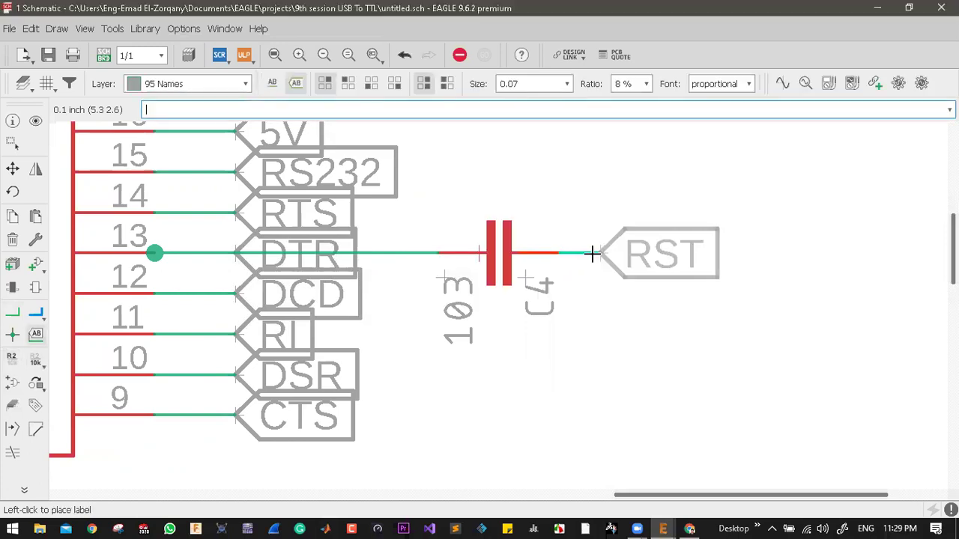
{"action": "left_click", "coordinate": [592, 254]}
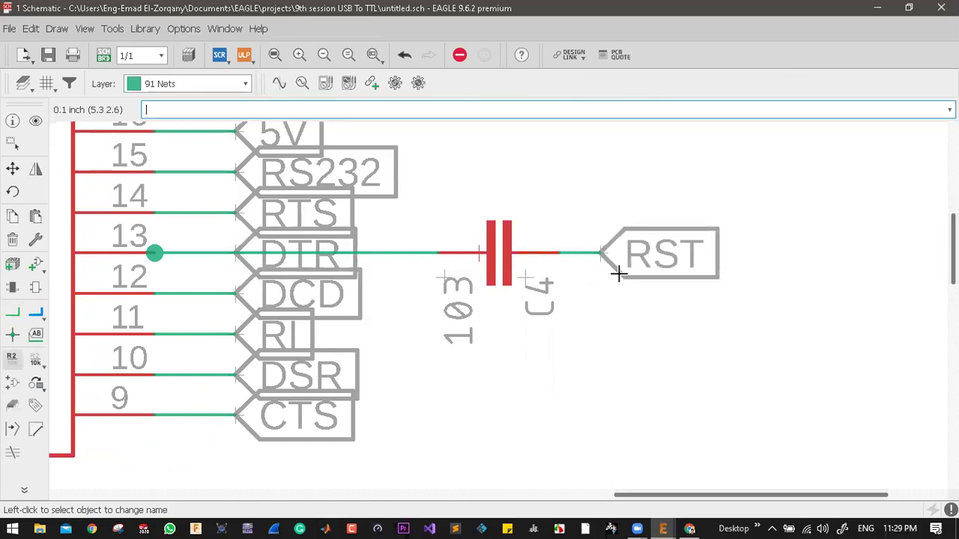
{"action": "scroll", "coordinate": [618, 274], "scroll_direction": "down", "scroll_amount": 6}
{"action": "scroll", "coordinate": [322, 240], "scroll_direction": "up", "scroll_amount": 3}
{"action": "scroll", "coordinate": [332, 237], "scroll_direction": "down", "scroll_amount": 3}
{"action": "scroll", "coordinate": [404, 231], "scroll_direction": "up", "scroll_amount": 3}
{"action": "scroll", "coordinate": [348, 224], "scroll_direction": "up", "scroll_amount": 2}
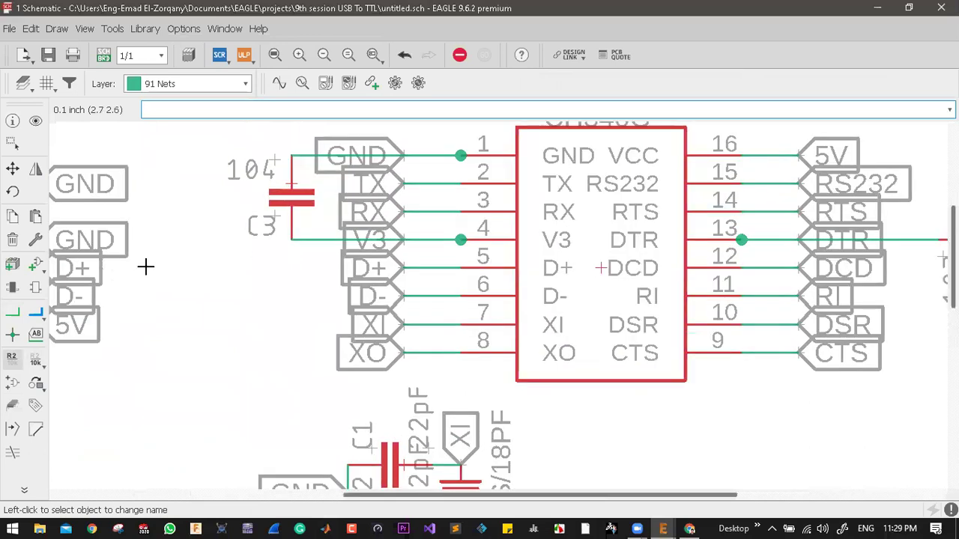
{"action": "left_click", "coordinate": [35, 362]}
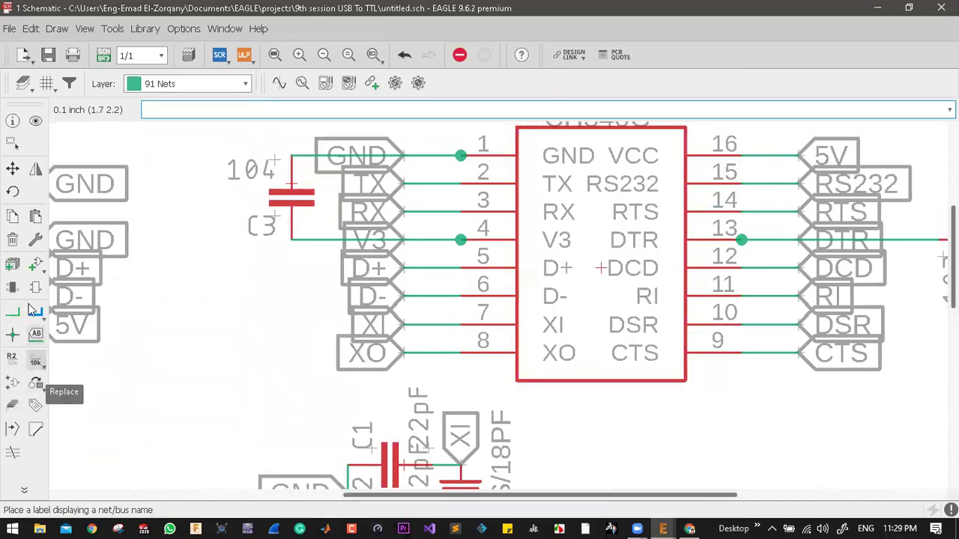
- Open the part library for adding a component and collapse the SparkFun-Capacitors library
{"action": "left_click", "coordinate": [35, 265]}
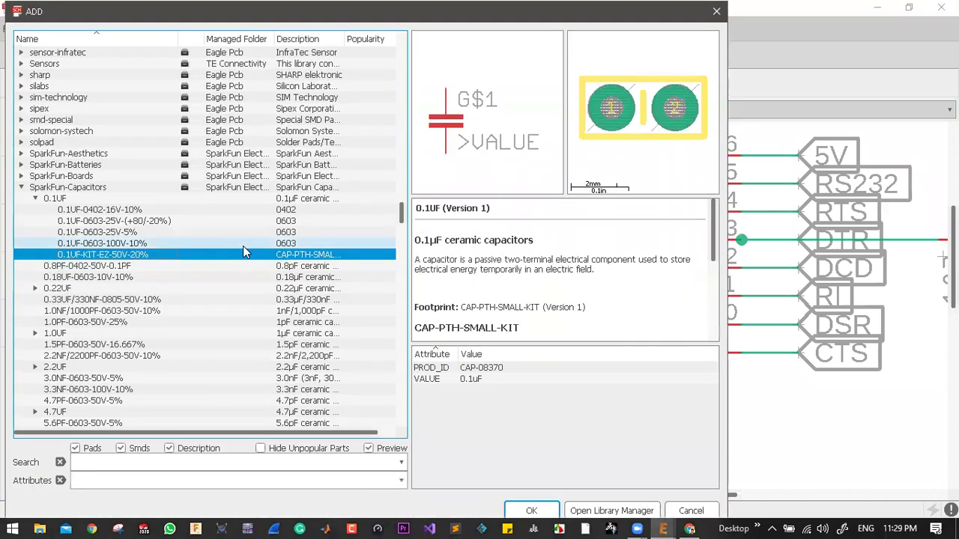
{"action": "key", "text": "Left"}
{"action": "key", "text": "Left"}
{"action": "key", "text": "Left"}
{"action": "key", "text": "Left"}
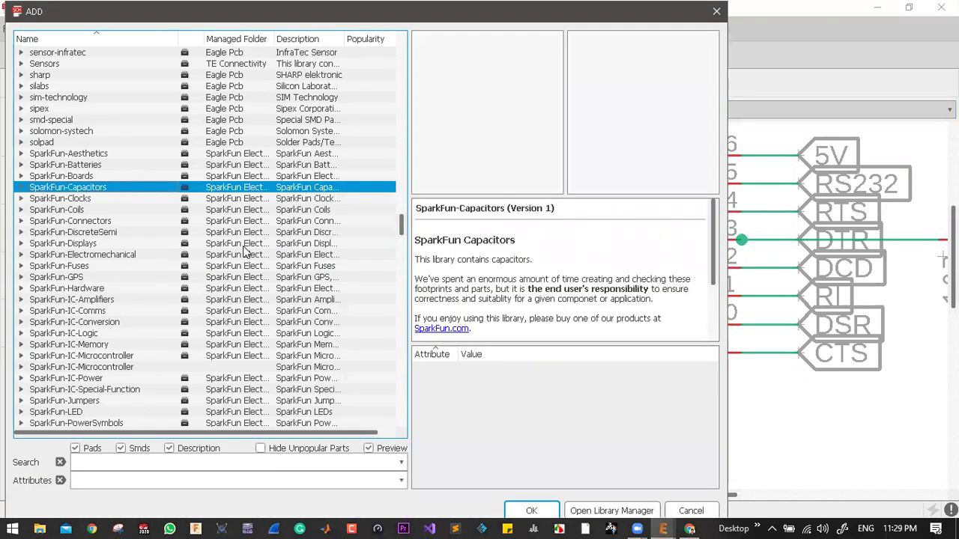
- Find the SparkFun-Resistors library and expand it to list its parts
{"action": "key", "text": "Down"}
{"action": "key", "text": "Down"}
{"action": "key", "text": "Down"}
{"action": "key", "text": "Down"}
{"action": "key", "text": "Down"}
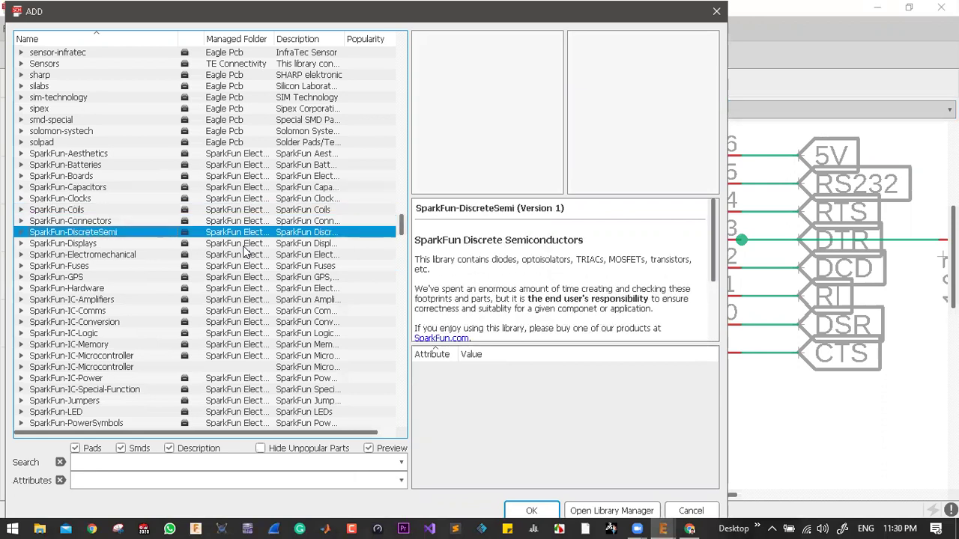
{"action": "scroll", "coordinate": [112, 354], "scroll_direction": "down", "scroll_amount": 3}
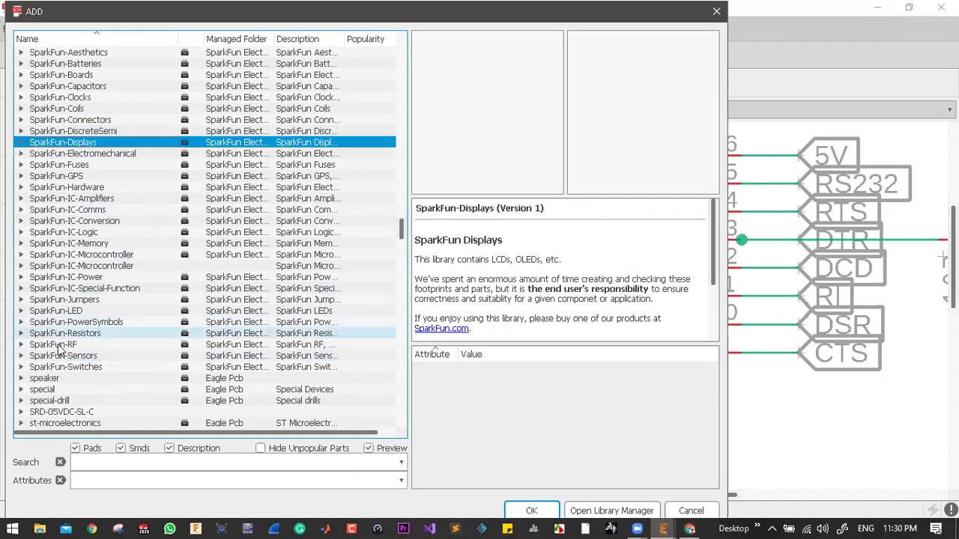
{"action": "left_click", "coordinate": [21, 334]}
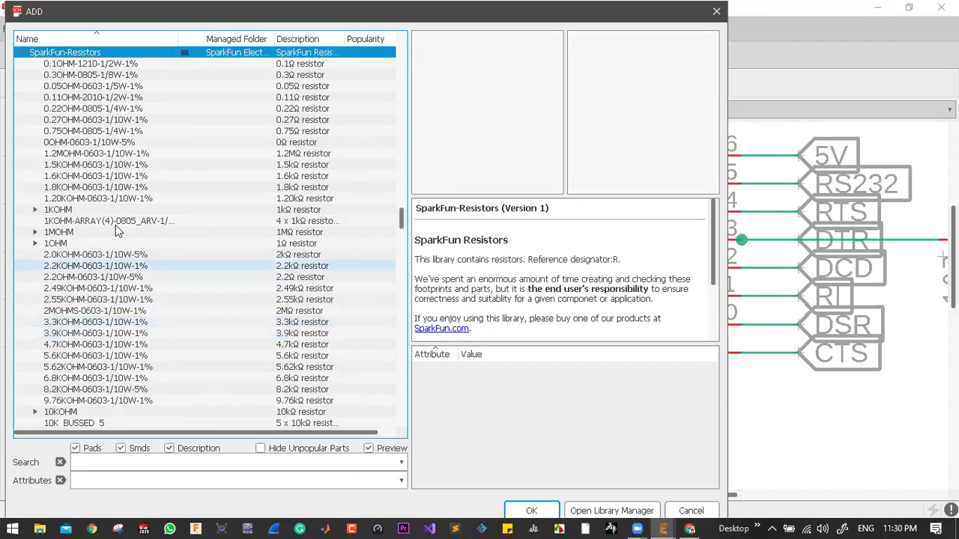
- Browse the SparkFun-Resistors parts, expand the generic RESISTOR device and choose the RESISTORAXIAL-0.3 variant for placement
{"action": "left_click", "coordinate": [82, 175]}
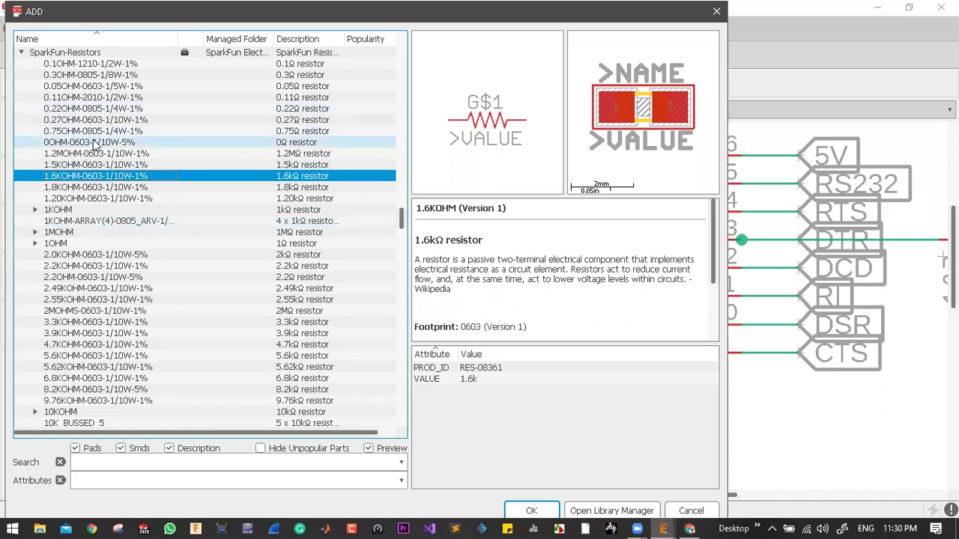
{"action": "scroll", "coordinate": [92, 187], "scroll_direction": "down", "scroll_amount": 3}
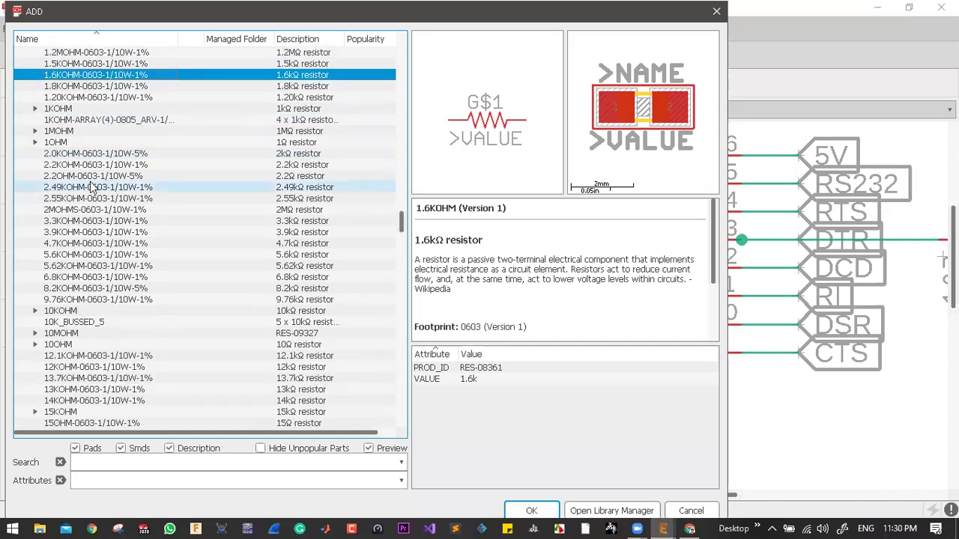
{"action": "scroll", "coordinate": [91, 187], "scroll_direction": "down", "scroll_amount": 11}
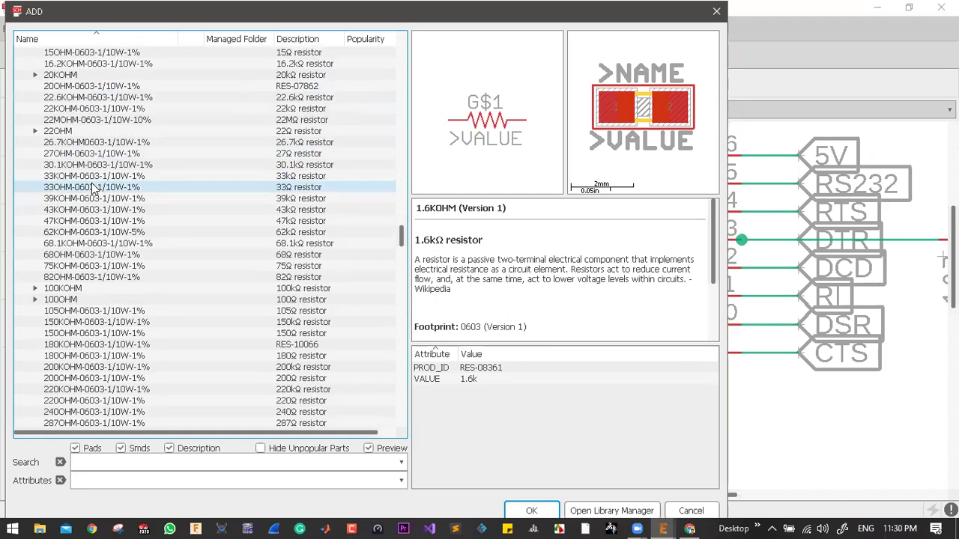
{"action": "scroll", "coordinate": [91, 188], "scroll_direction": "down", "scroll_amount": 6}
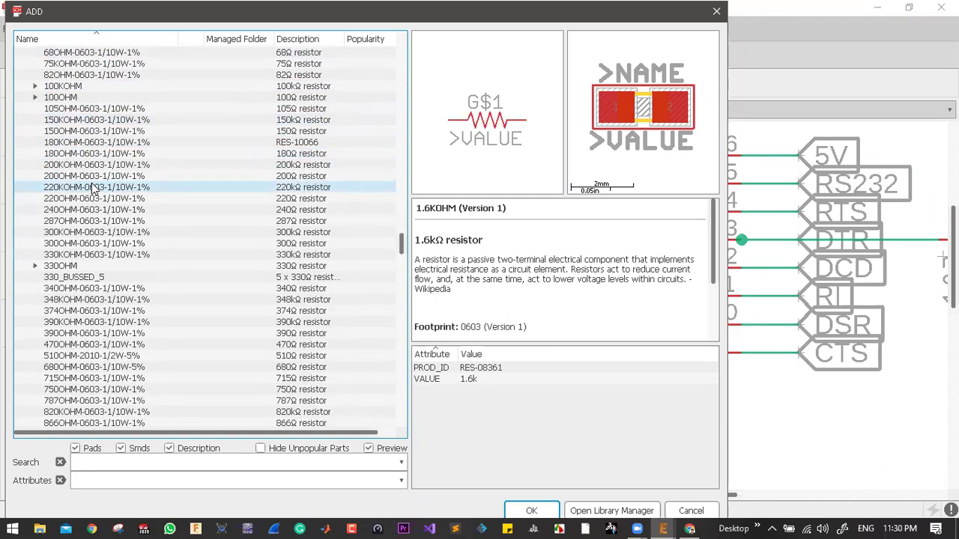
{"action": "scroll", "coordinate": [91, 187], "scroll_direction": "down", "scroll_amount": 2}
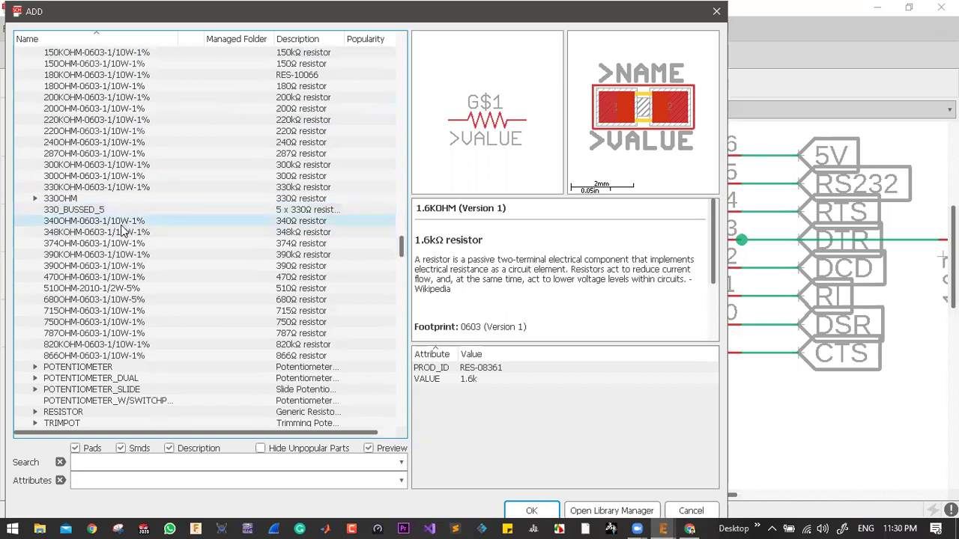
{"action": "left_click", "coordinate": [120, 321]}
{"action": "scroll", "coordinate": [137, 330], "scroll_direction": "down", "scroll_amount": 2}
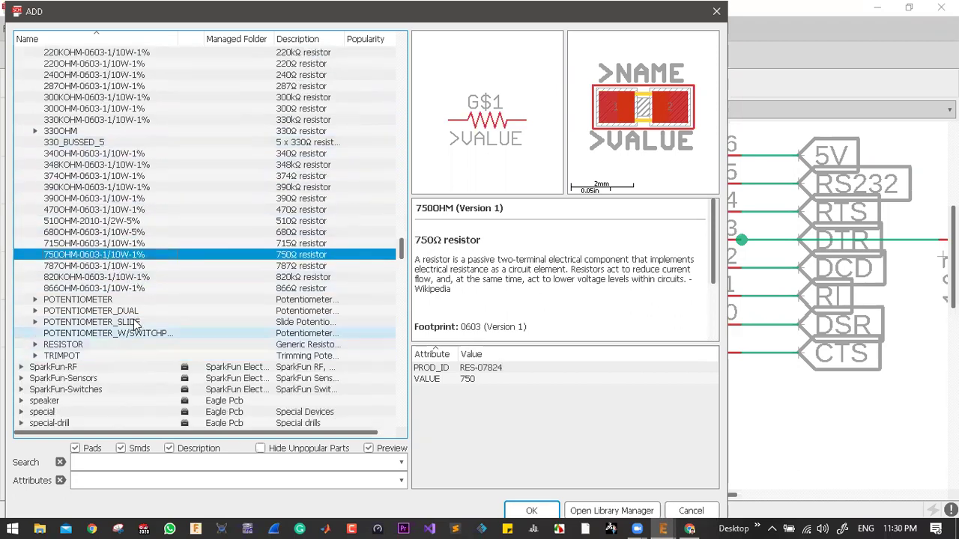
{"action": "left_click", "coordinate": [145, 346]}
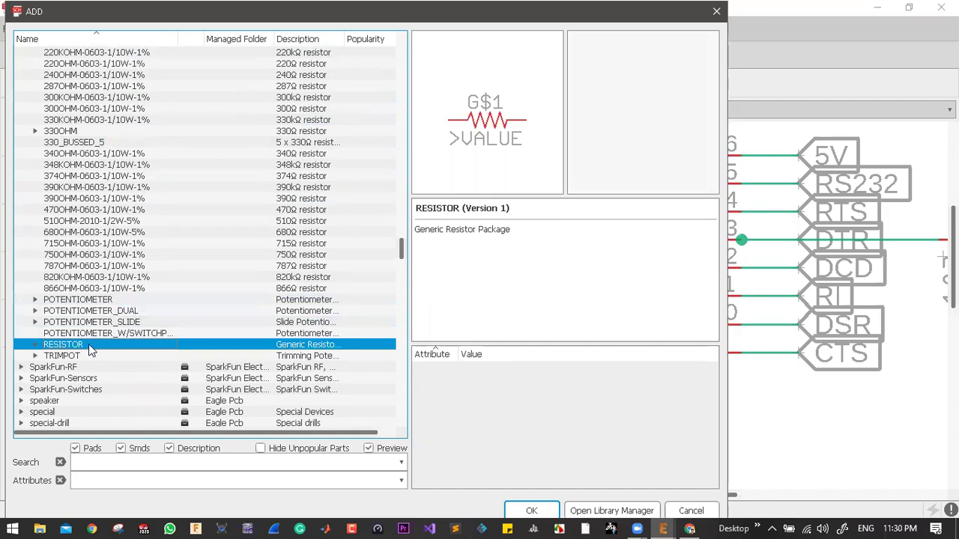
{"action": "left_click", "coordinate": [35, 345]}
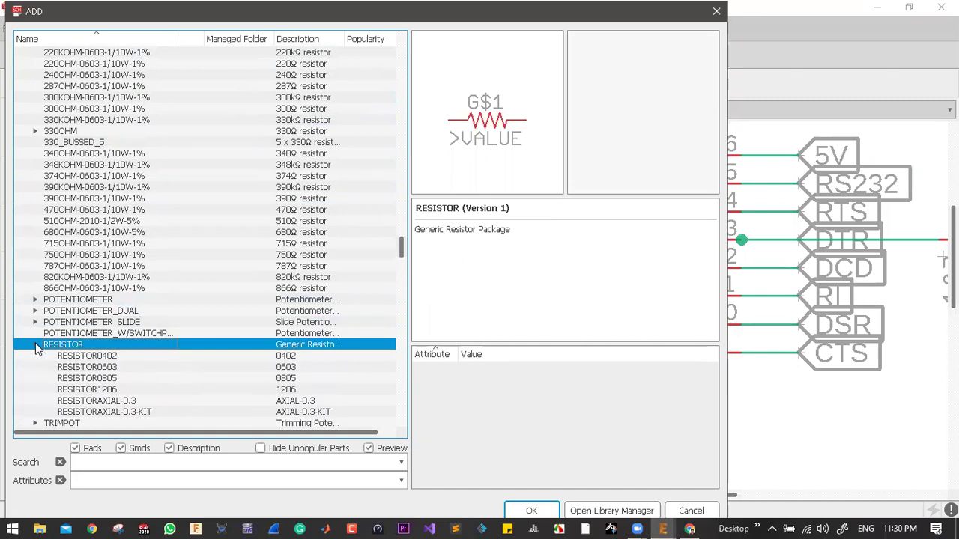
{"action": "left_click", "coordinate": [296, 413]}
{"action": "left_click", "coordinate": [296, 403]}
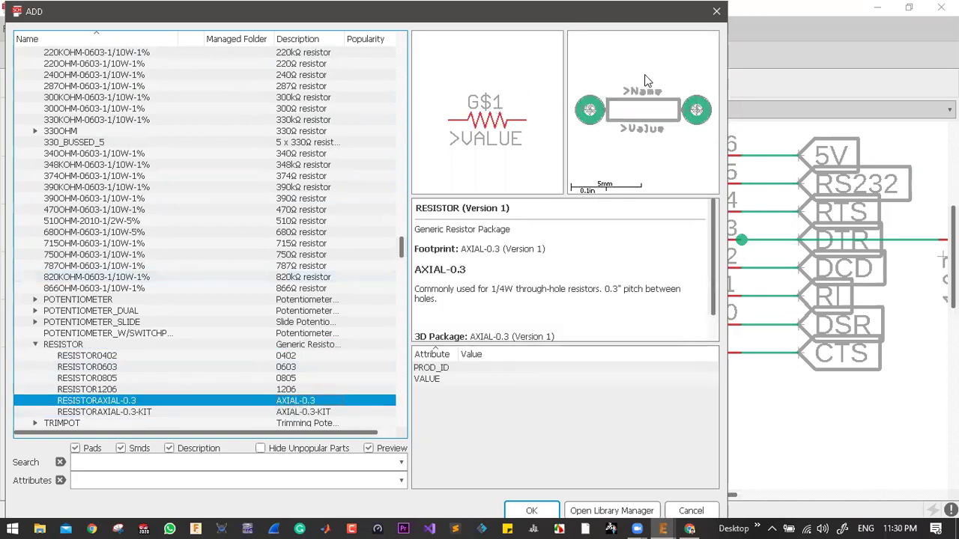
{"action": "left_click", "coordinate": [533, 509]}
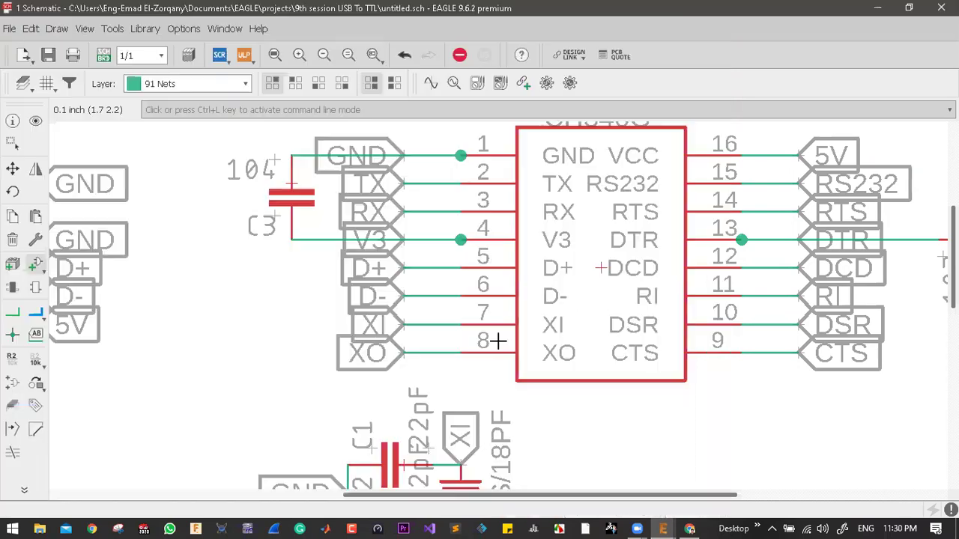
- Place two horizontal axial resistors, one above the other, beyond the RST label of C4, and end placement
{"action": "scroll", "coordinate": [417, 307], "scroll_direction": "down", "scroll_amount": 4}
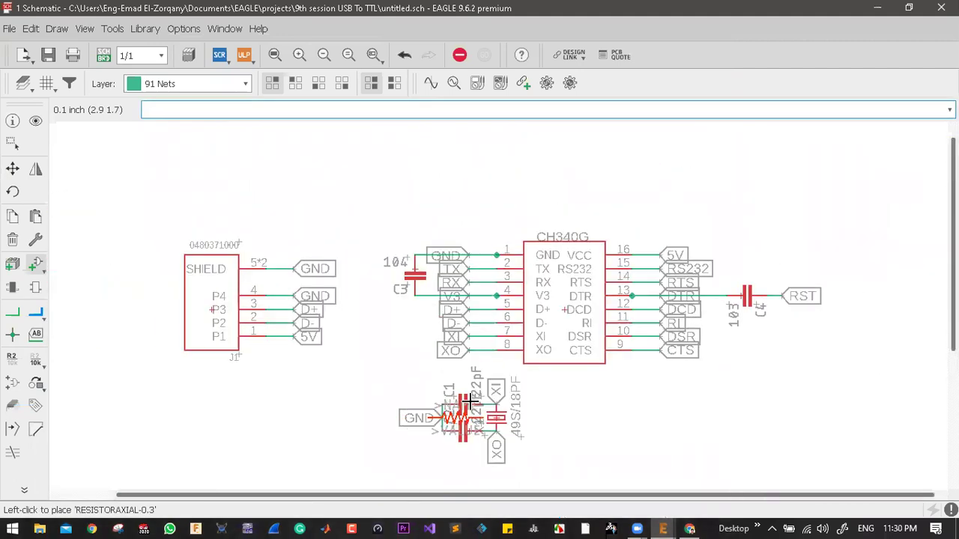
{"action": "scroll", "coordinate": [412, 315], "scroll_direction": "up", "scroll_amount": 5}
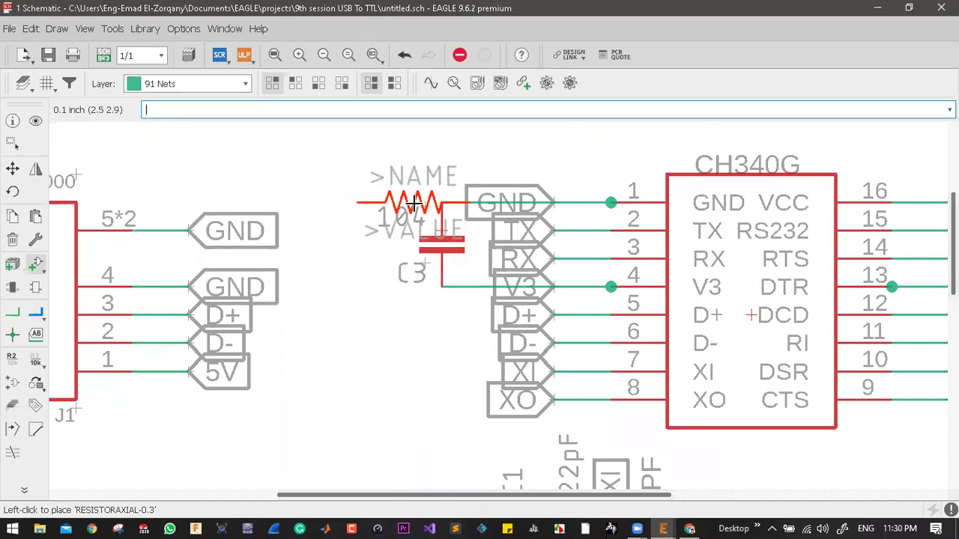
{"action": "scroll", "coordinate": [397, 208], "scroll_direction": "down", "scroll_amount": 5}
{"action": "scroll", "coordinate": [649, 233], "scroll_direction": "up", "scroll_amount": 5}
{"action": "left_click", "coordinate": [665, 238]}
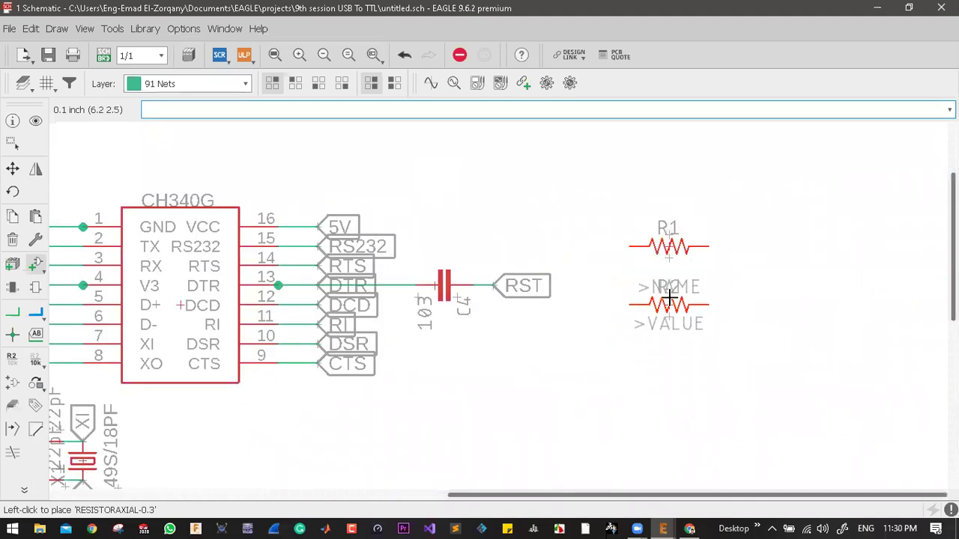
{"action": "left_click", "coordinate": [669, 299]}
{"action": "key", "text": "Escape"}
{"action": "key", "text": "Escape"}
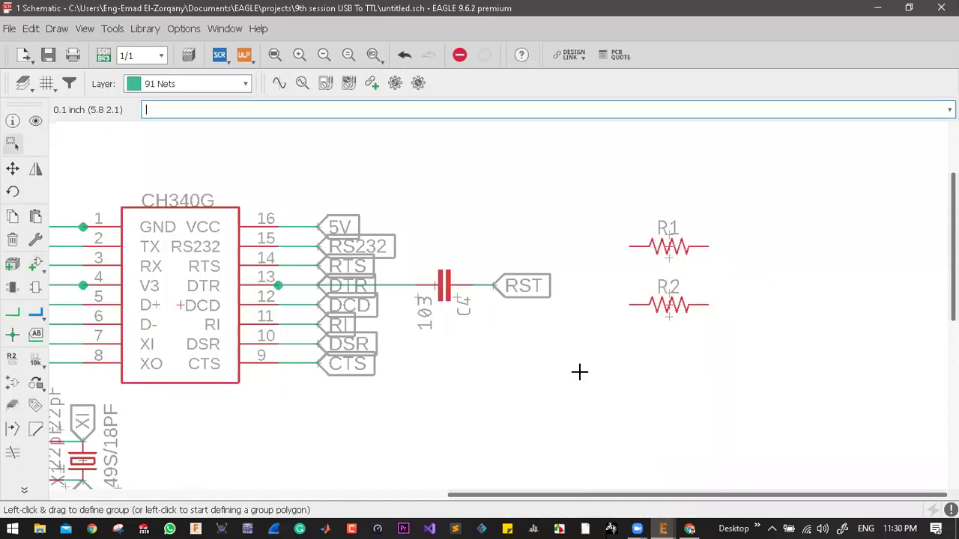
- Reopen the part library and choose the RESISTOR1206 variant of the generic SparkFun resistor for placement
{"action": "scroll", "coordinate": [645, 303], "scroll_direction": "down", "scroll_amount": 1}
{"action": "scroll", "coordinate": [644, 292], "scroll_direction": "down", "scroll_amount": 1}
{"action": "scroll", "coordinate": [649, 274], "scroll_direction": "up", "scroll_amount": 2}
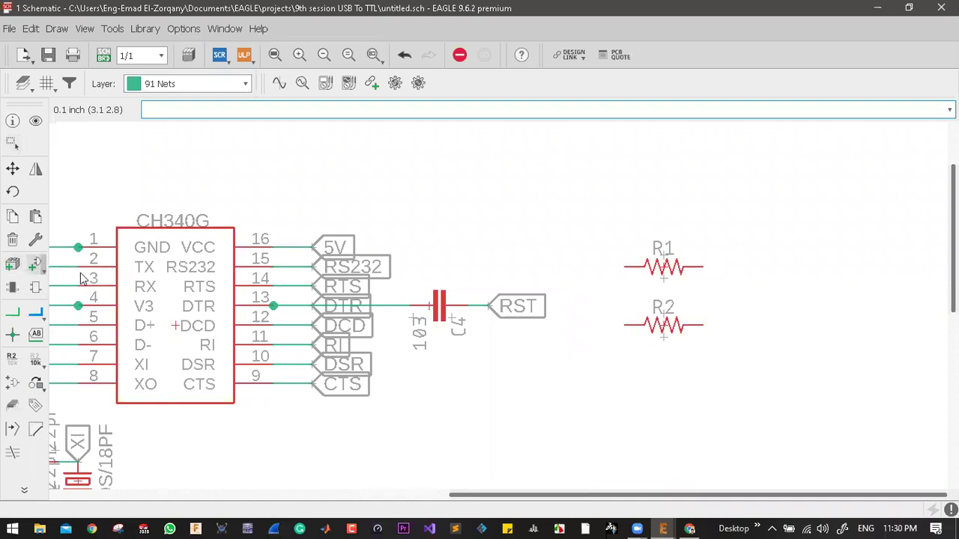
{"action": "left_click", "coordinate": [35, 264]}
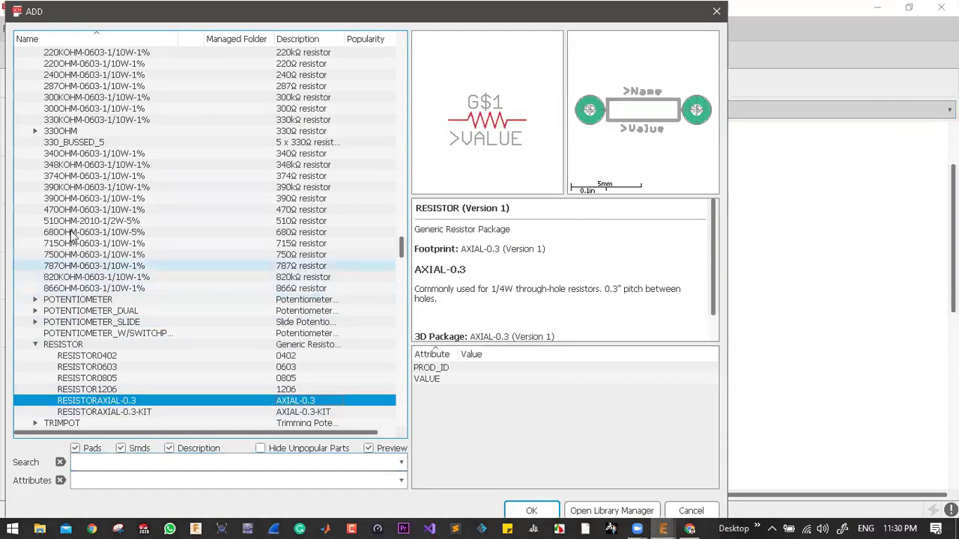
{"action": "scroll", "coordinate": [60, 225], "scroll_direction": "up", "scroll_amount": 10}
{"action": "scroll", "coordinate": [60, 217], "scroll_direction": "up", "scroll_amount": 20}
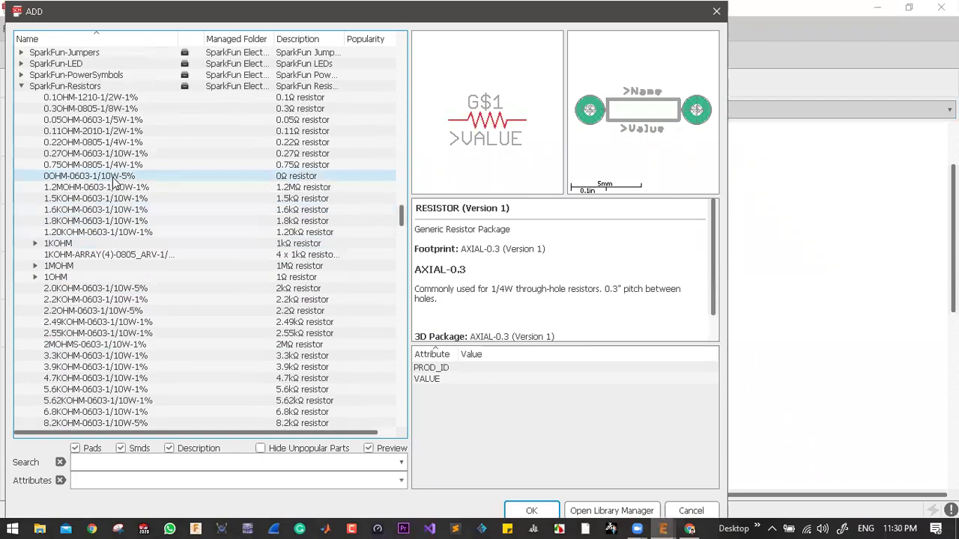
{"action": "scroll", "coordinate": [150, 305], "scroll_direction": "down", "scroll_amount": 20}
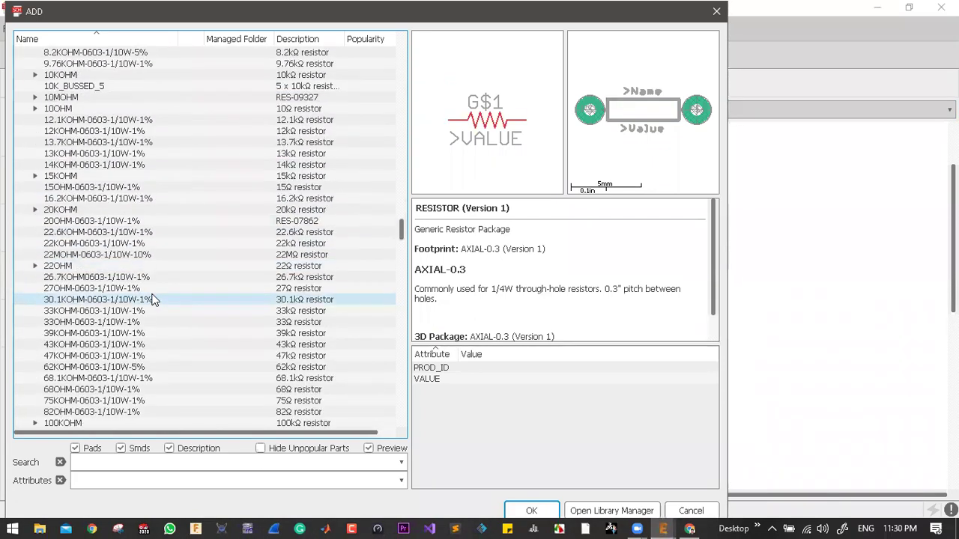
{"action": "scroll", "coordinate": [152, 299], "scroll_direction": "down", "scroll_amount": 9}
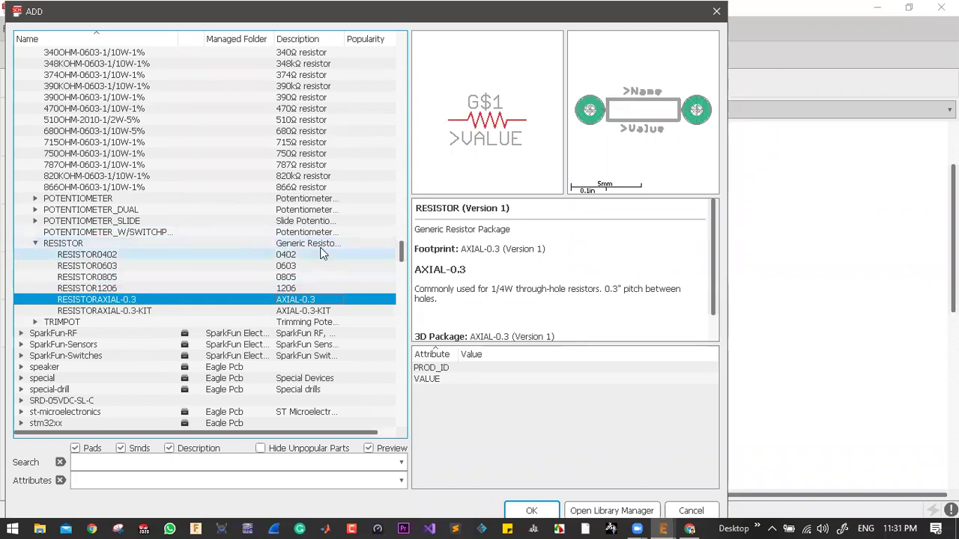
{"action": "left_click", "coordinate": [318, 290]}
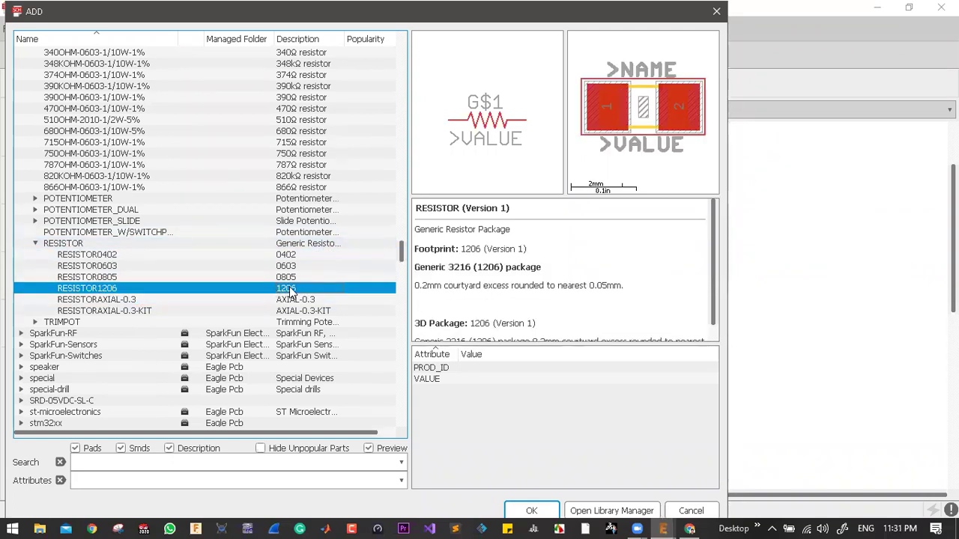
{"action": "left_click", "coordinate": [531, 510]}
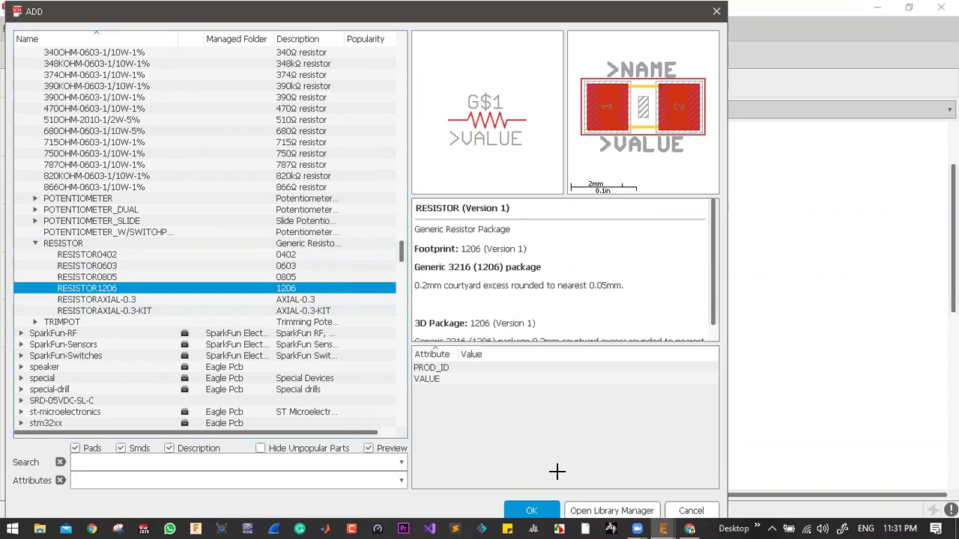
- Rotate the 1206 resistor upright and place two of them side by side above R1 and R2
{"action": "right_click", "coordinate": [619, 348]}
{"action": "scroll", "coordinate": [607, 360], "scroll_direction": "up", "scroll_amount": 3}
{"action": "scroll", "coordinate": [595, 365], "scroll_direction": "down", "scroll_amount": 3}
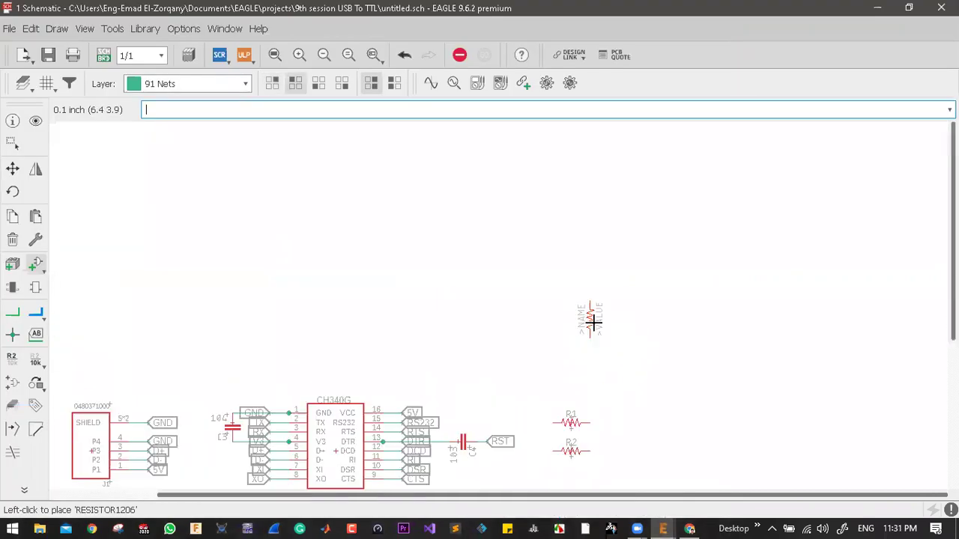
{"action": "scroll", "coordinate": [590, 345], "scroll_direction": "up", "scroll_amount": 2}
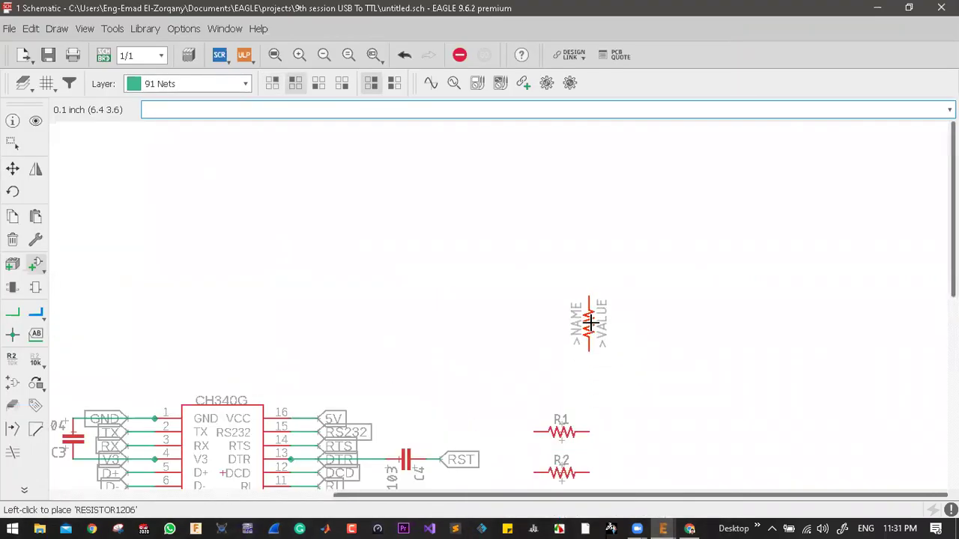
{"action": "left_click", "coordinate": [590, 322]}
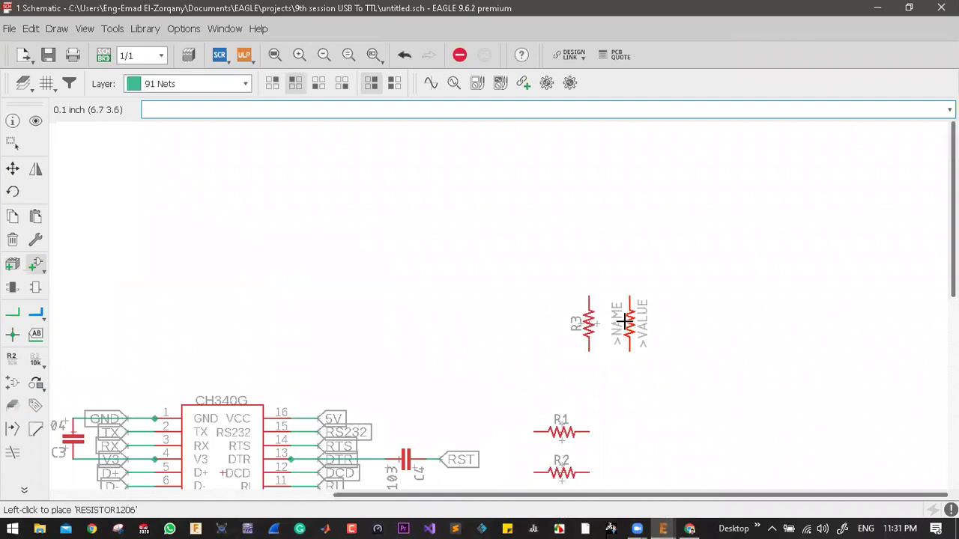
{"action": "left_click", "coordinate": [627, 323]}
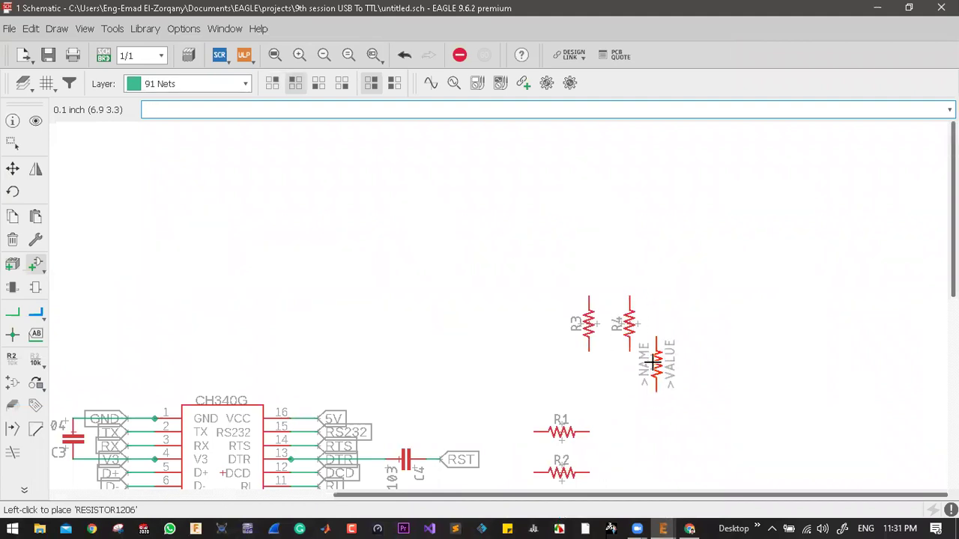
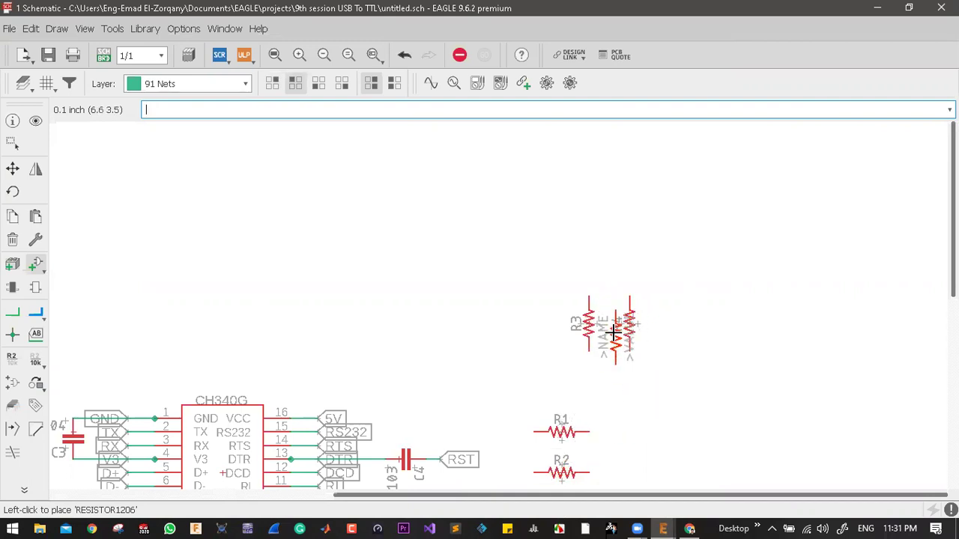
{"action": "key", "text": "Escape"}
{"action": "key", "text": "Escape"}
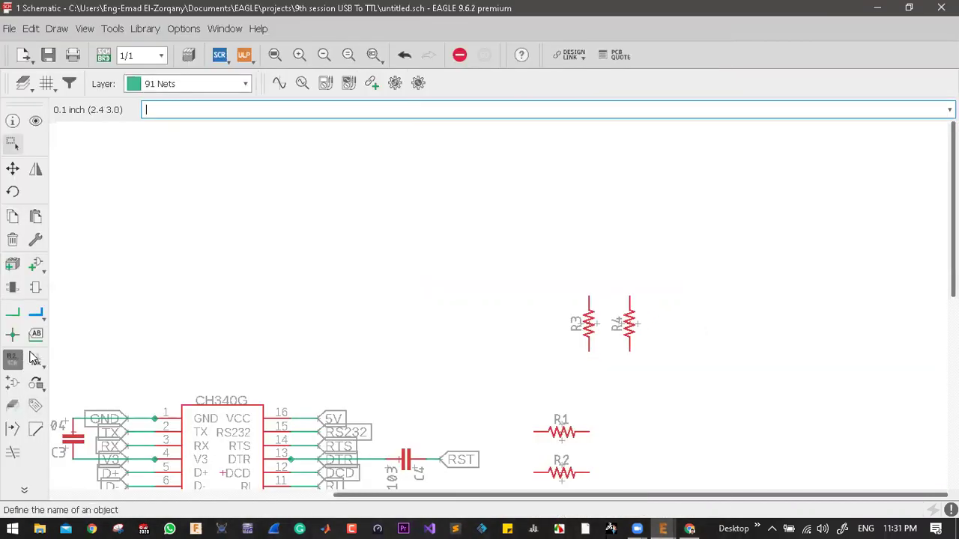
- Change the value of resistor R3 to 152, overriding its fixed value
{"action": "left_click", "coordinate": [11, 358]}
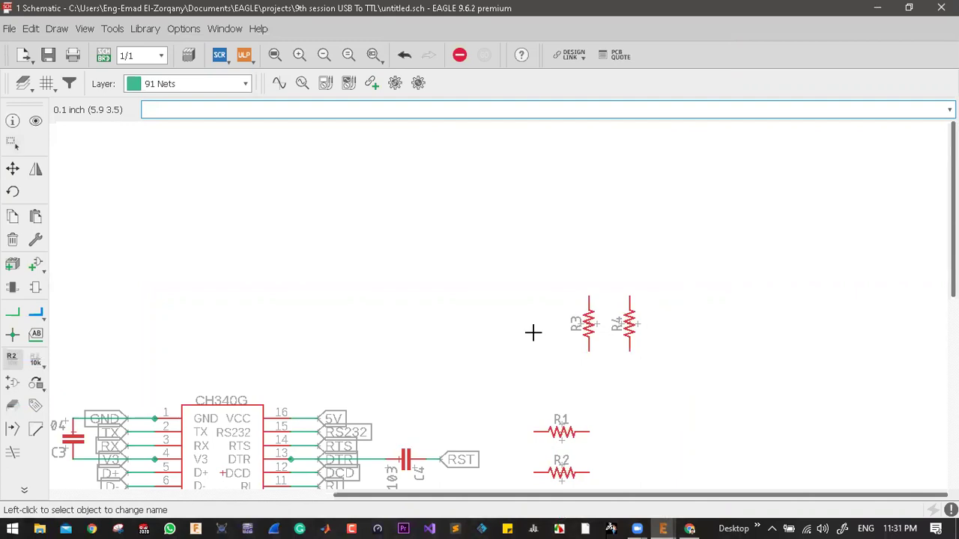
{"action": "left_click", "coordinate": [35, 362]}
{"action": "left_click", "coordinate": [588, 324]}
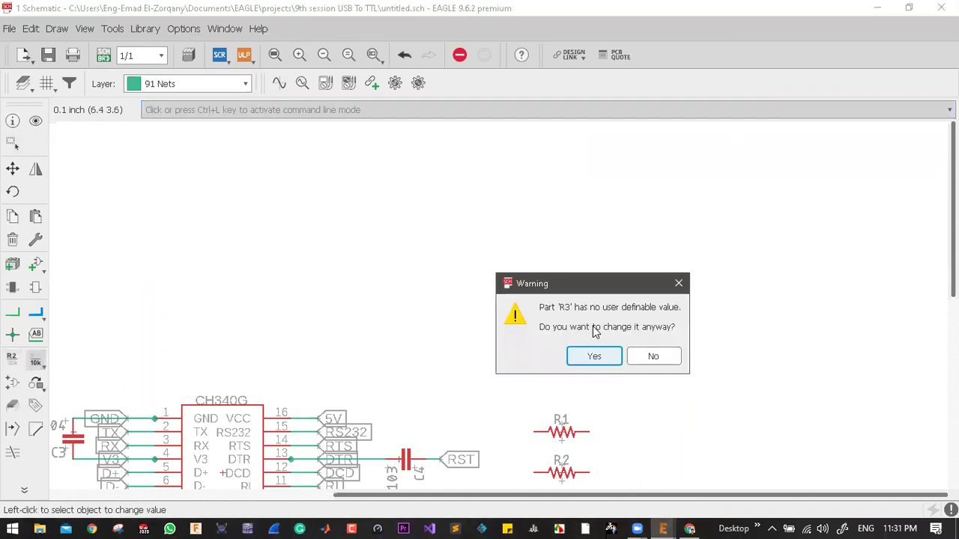
{"action": "key", "text": "Escape"}
{"action": "left_click", "coordinate": [591, 323]}
{"action": "key", "text": "Return"}
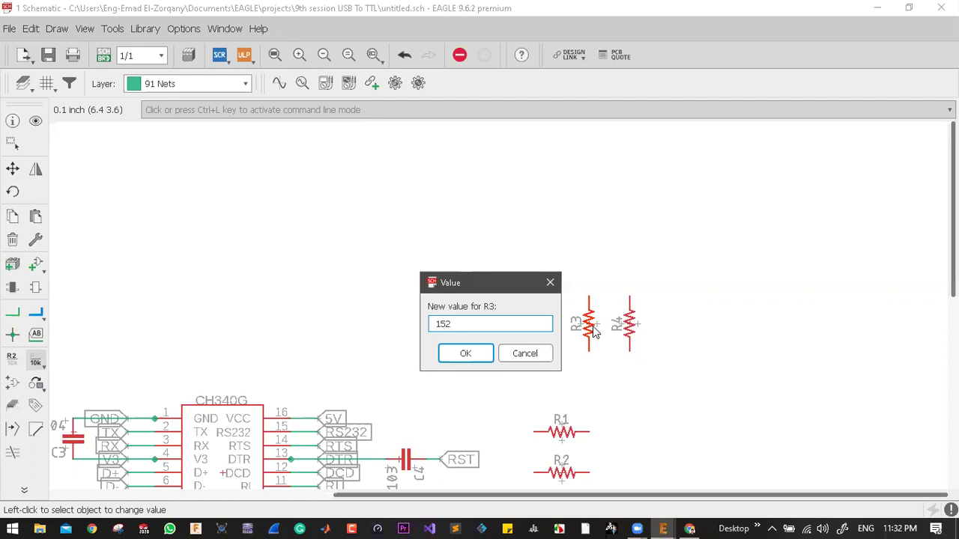
{"action": "key", "text": "Return"}
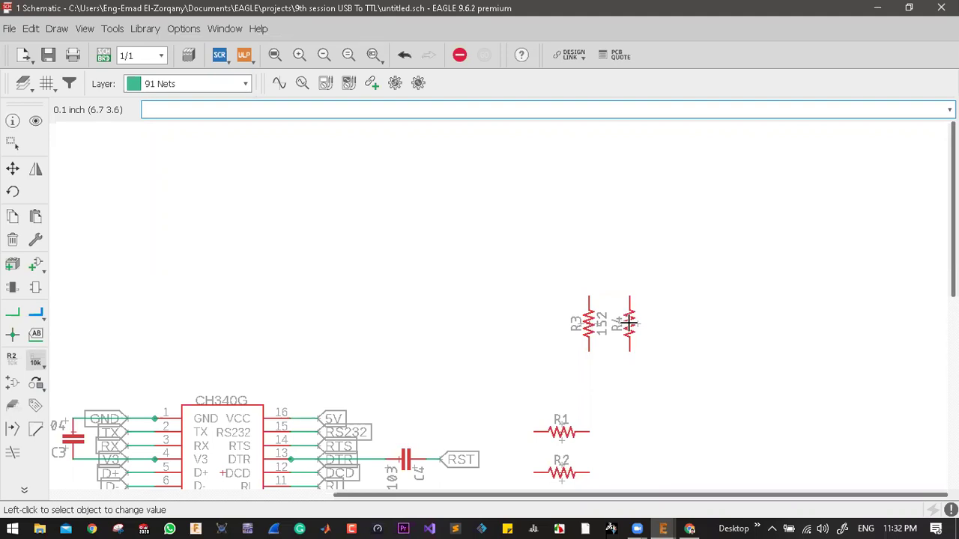
- Change the value of resistor R4 to 152, overriding its fixed value
{"action": "left_click", "coordinate": [628, 322]}
{"action": "key", "text": "Return"}
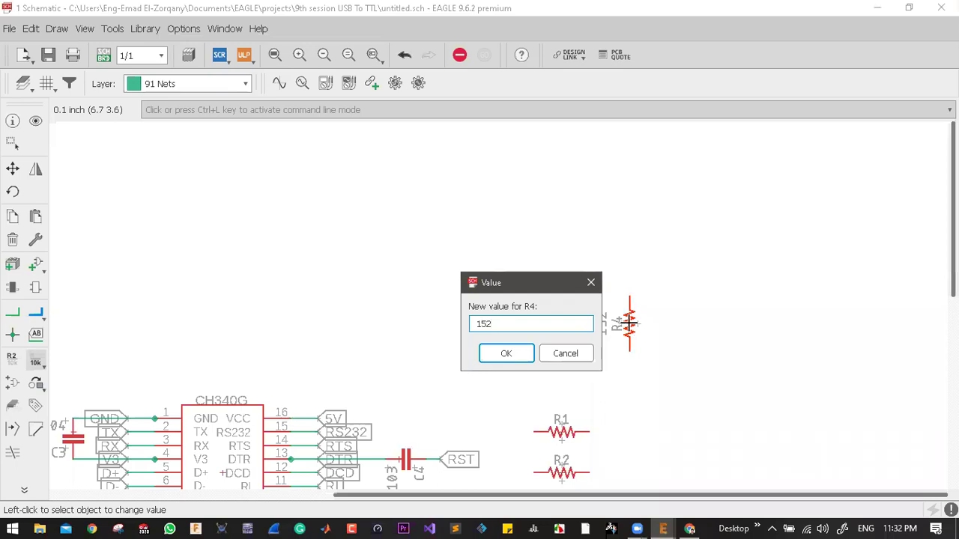
{"action": "key", "text": "Return"}
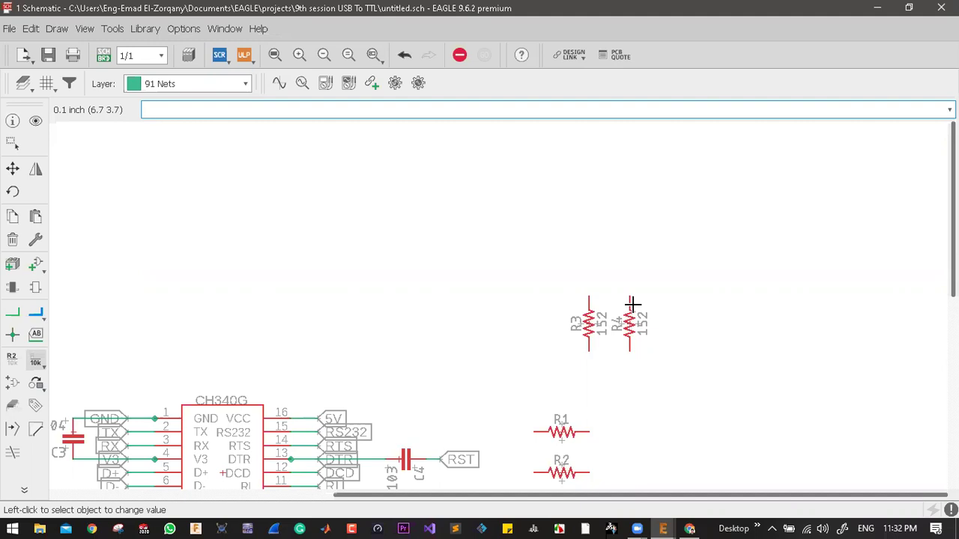
- Change the value of resistor R1 to 1k, overriding its fixed value
{"action": "scroll", "coordinate": [627, 330], "scroll_direction": "down", "scroll_amount": 3}
{"action": "scroll", "coordinate": [625, 364], "scroll_direction": "up", "scroll_amount": 4}
{"action": "left_click", "coordinate": [541, 370]}
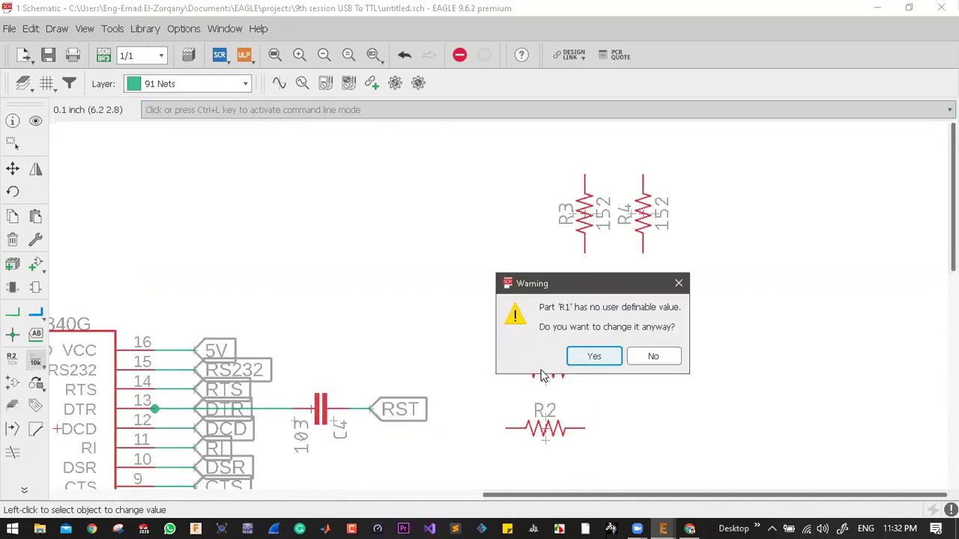
{"action": "left_click", "coordinate": [589, 363]}
{"action": "type", "text": "1k"}
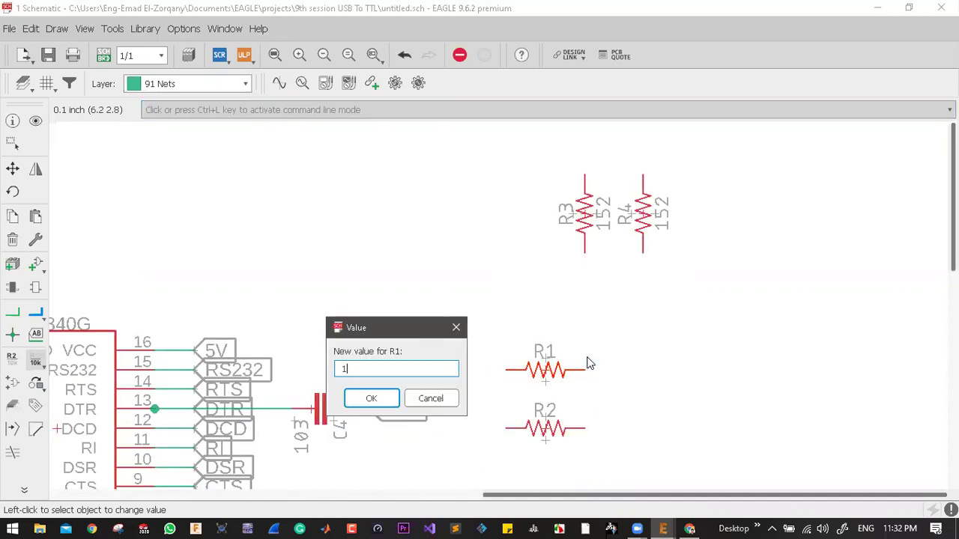
{"action": "key", "text": "Return"}
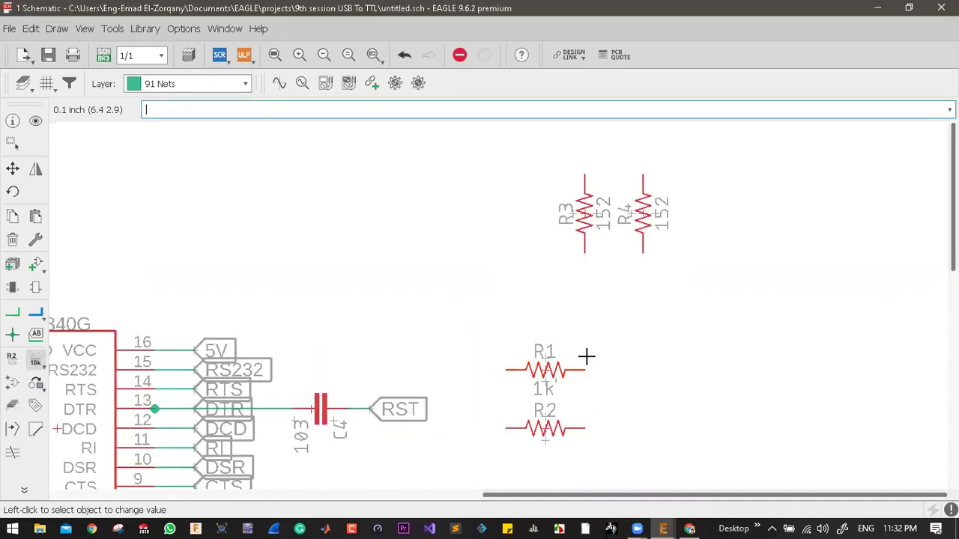
- Change the value of resistor R2 to 1k, overriding its fixed value
{"action": "left_click", "coordinate": [546, 429]}
{"action": "left_click", "coordinate": [549, 456]}
{"action": "type", "text": "1"}
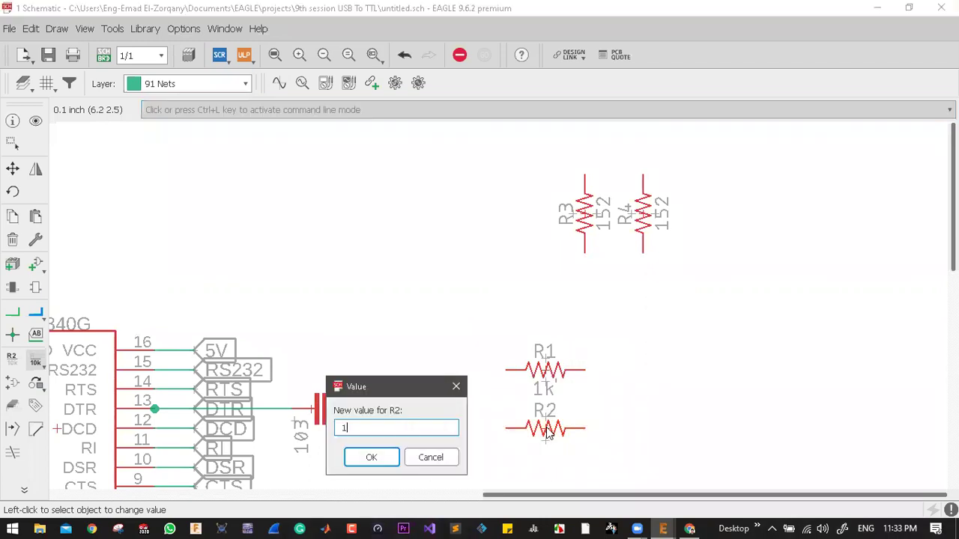
{"action": "type", "text": "k"}
{"action": "key", "text": "Return"}
- Draw a net joining the upper pins of resistors R3 and R4
{"action": "scroll", "coordinate": [507, 360], "scroll_direction": "down", "scroll_amount": 1}
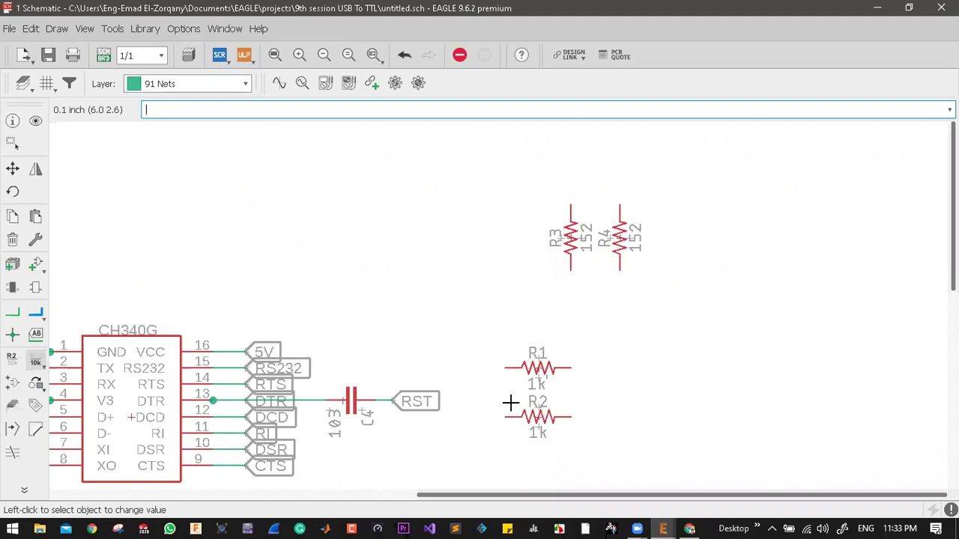
{"action": "scroll", "coordinate": [716, 385], "scroll_direction": "down", "scroll_amount": 1}
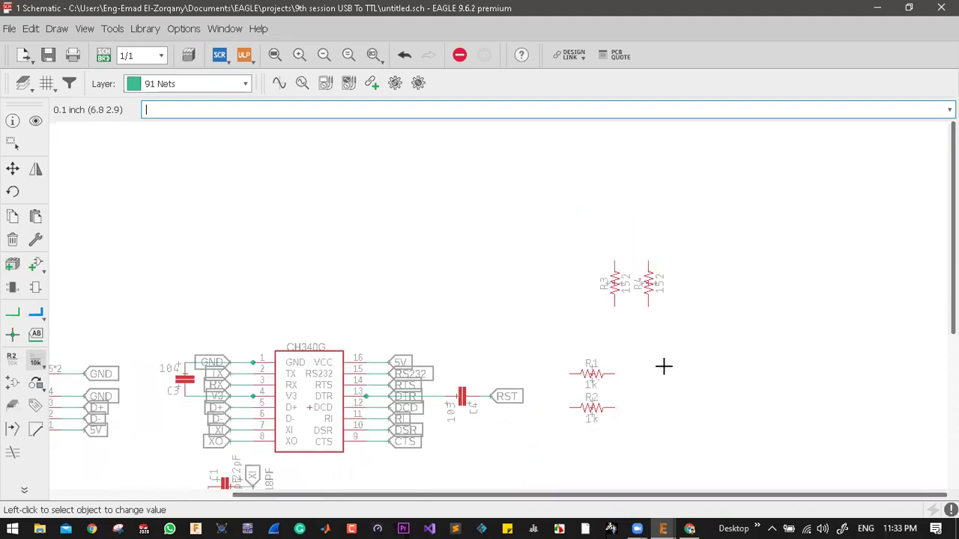
{"action": "scroll", "coordinate": [663, 366], "scroll_direction": "up", "scroll_amount": 2}
{"action": "scroll", "coordinate": [621, 317], "scroll_direction": "down", "scroll_amount": 1}
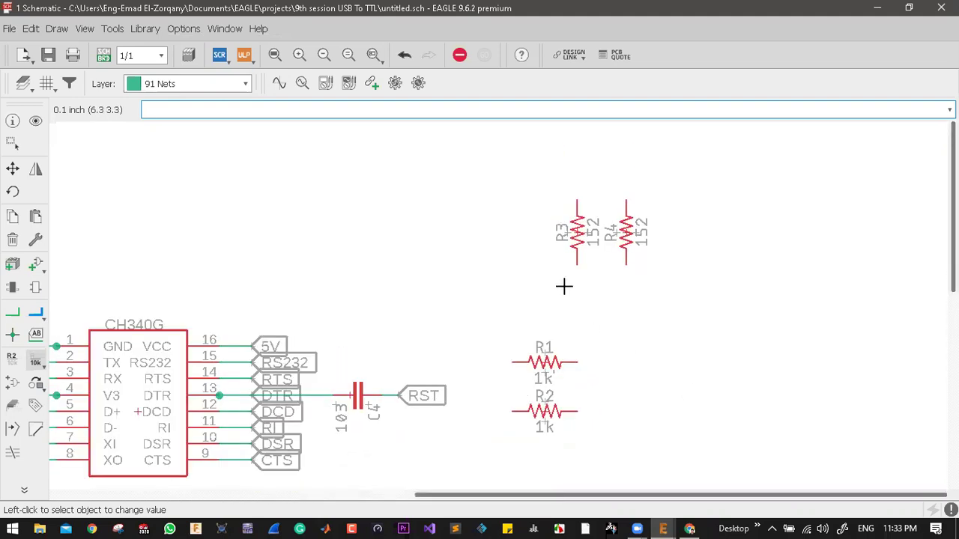
{"action": "scroll", "coordinate": [619, 151], "scroll_direction": "up", "scroll_amount": 2}
{"action": "left_click", "coordinate": [12, 313]}
{"action": "left_click", "coordinate": [546, 235]}
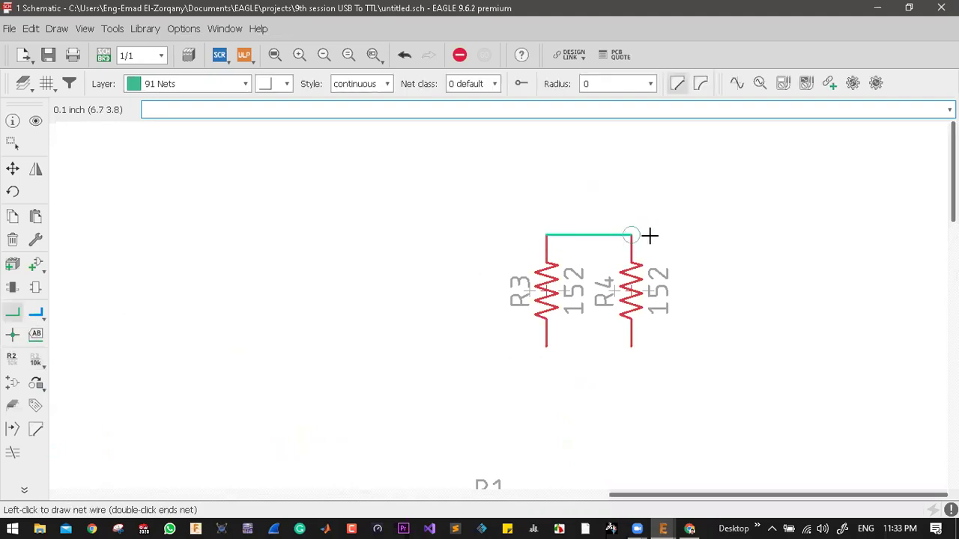
{"action": "left_click", "coordinate": [632, 235]}
{"action": "scroll", "coordinate": [640, 218], "scroll_direction": "down", "scroll_amount": 2}
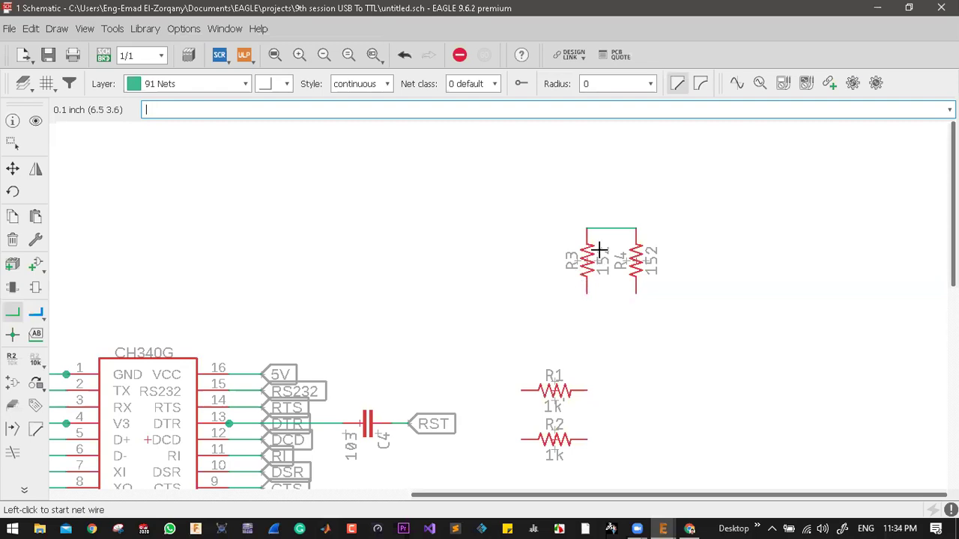
- Name the net joining R3 and R4 5V and place its label upright above R3's upper pin
{"action": "left_click", "coordinate": [12, 358]}
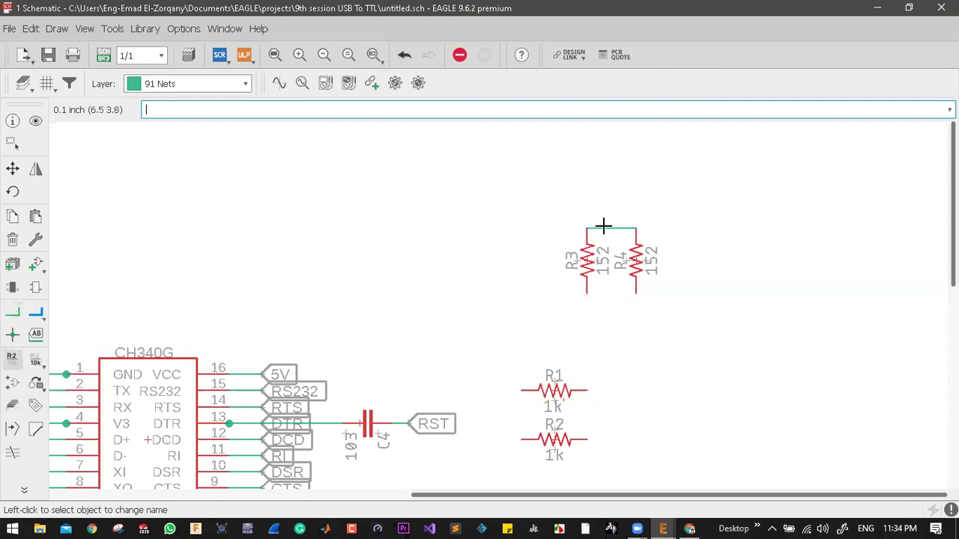
{"action": "left_click", "coordinate": [606, 228]}
{"action": "type", "text": "5V"}
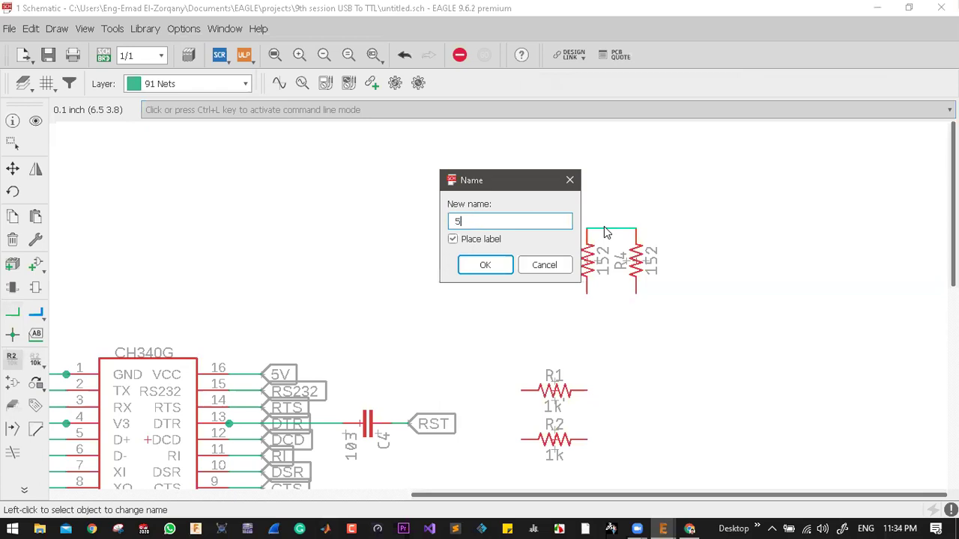
{"action": "key", "text": "Return"}
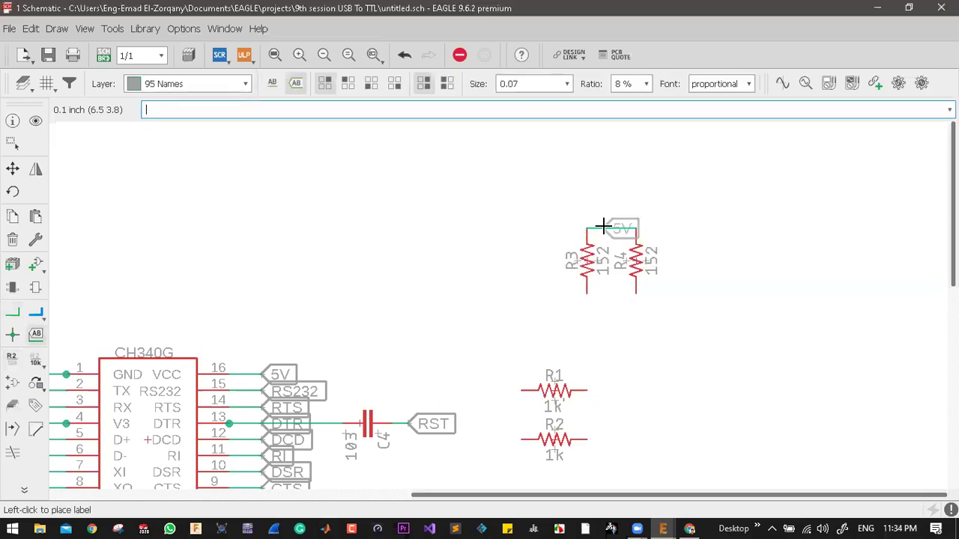
{"action": "right_click", "coordinate": [603, 225]}
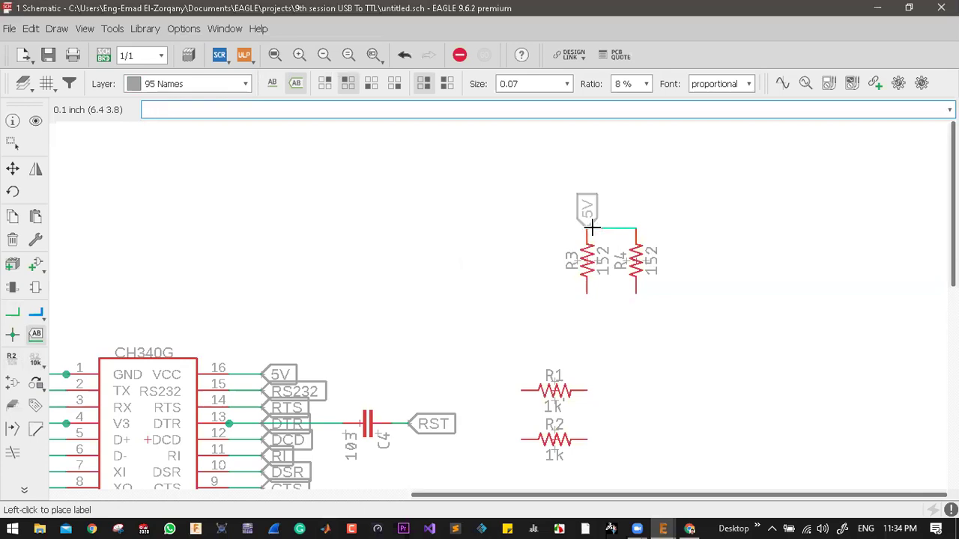
{"action": "left_click", "coordinate": [592, 226]}
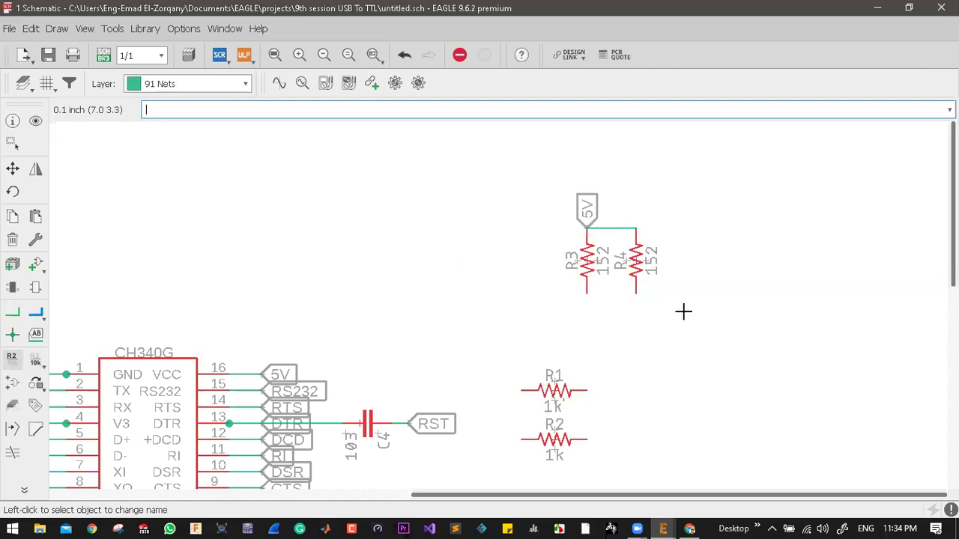
- Delete the two horizontal resistors R1 and R2 beside the RST label
{"action": "scroll", "coordinate": [683, 311], "scroll_direction": "down", "scroll_amount": 2}
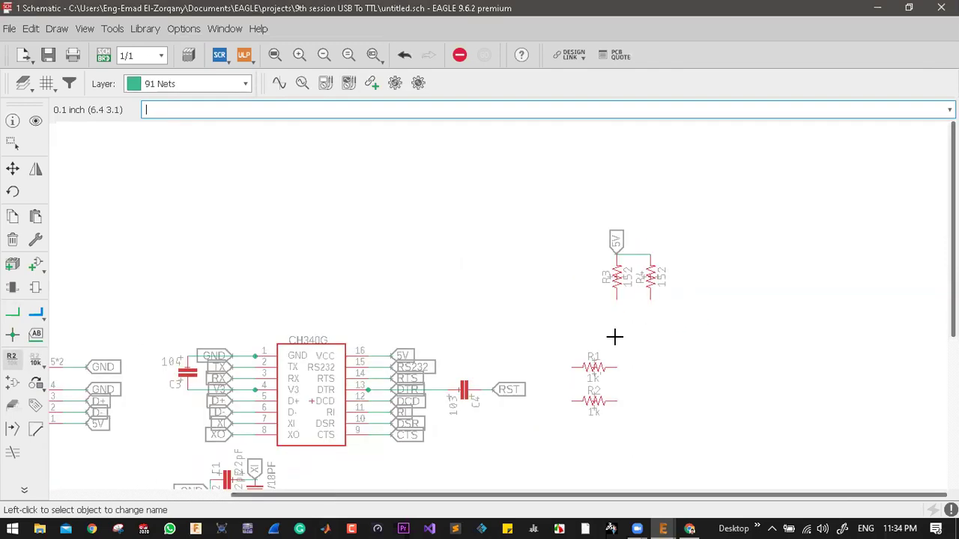
{"action": "scroll", "coordinate": [610, 367], "scroll_direction": "up", "scroll_amount": 4}
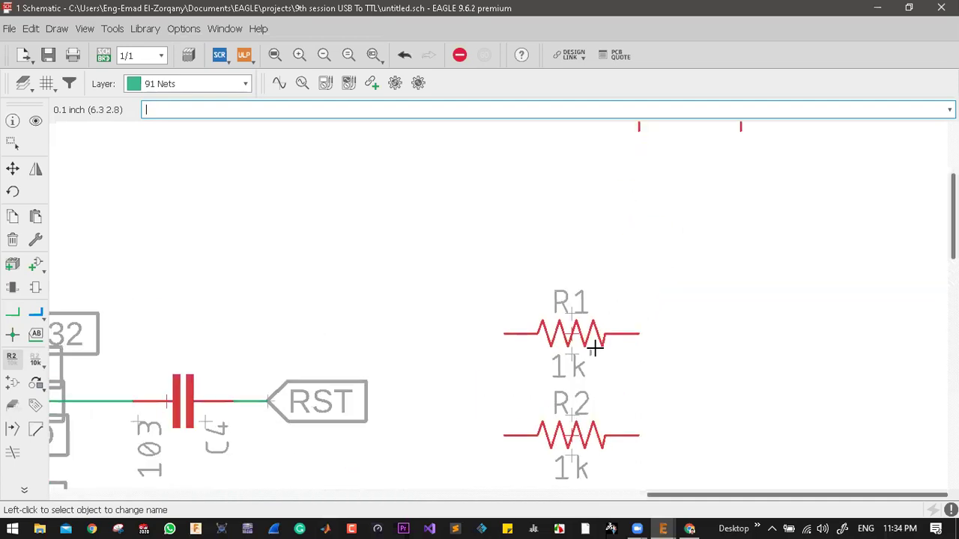
{"action": "left_click", "coordinate": [35, 361]}
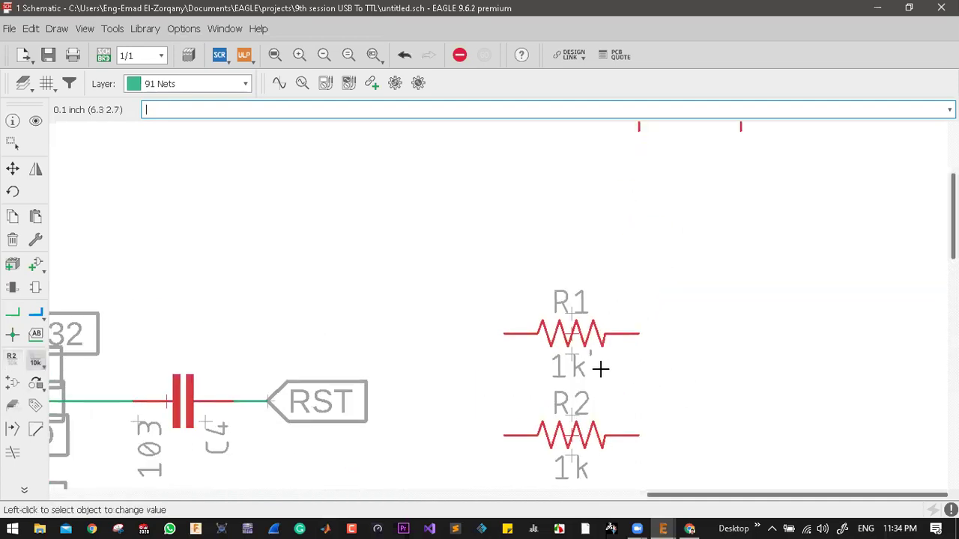
{"action": "scroll", "coordinate": [528, 284], "scroll_direction": "down", "scroll_amount": 1}
{"action": "left_click", "coordinate": [12, 240]}
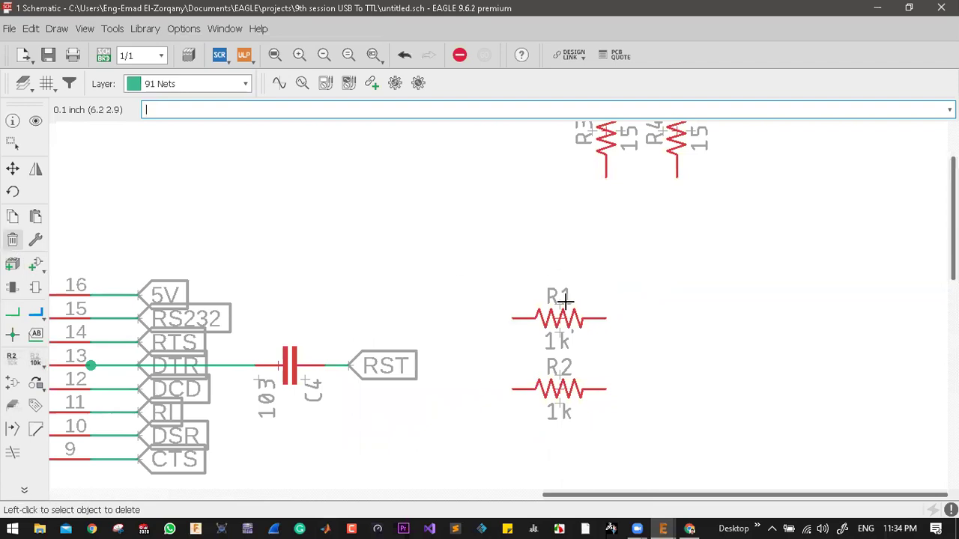
{"action": "left_click", "coordinate": [560, 316]}
{"action": "left_click", "coordinate": [558, 388]}
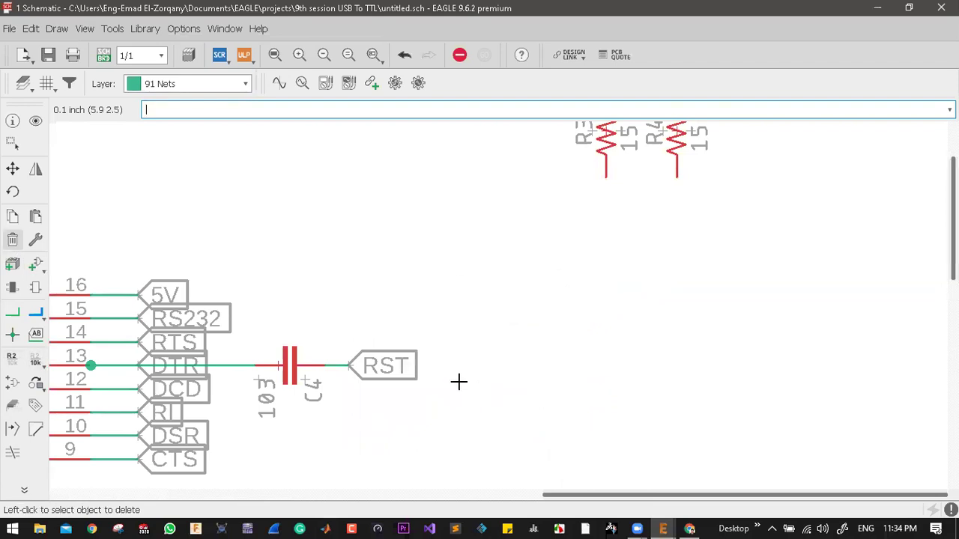
- Copy the upright 152 resistor twice, rotating the copies horizontal and stacking them where the deleted resistors stood
{"action": "left_click", "coordinate": [12, 217]}
{"action": "left_click", "coordinate": [599, 131]}
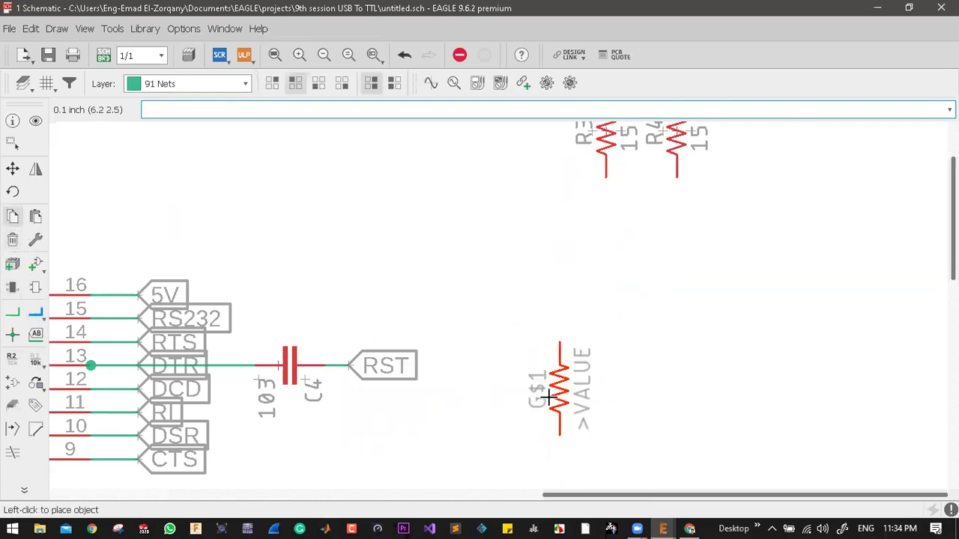
{"action": "right_click", "coordinate": [546, 382]}
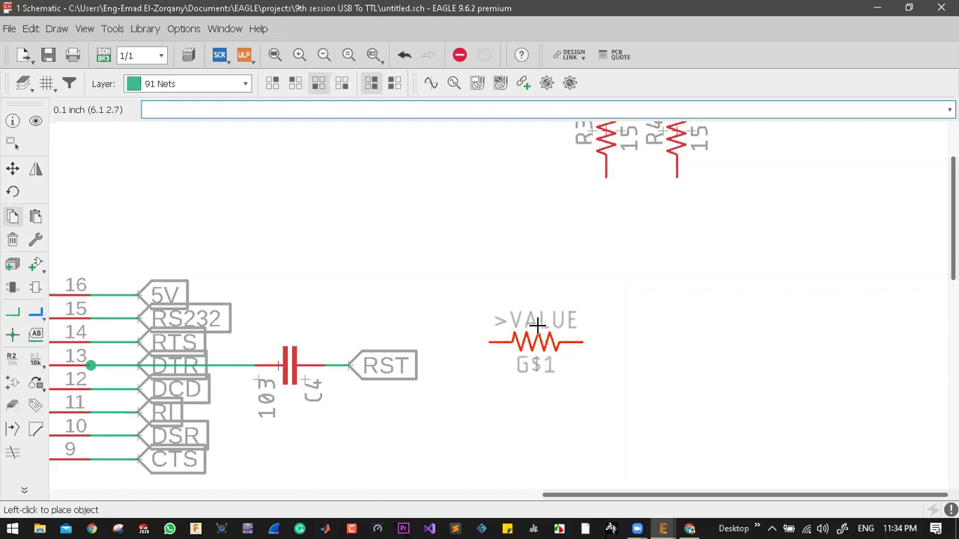
{"action": "left_click", "coordinate": [536, 321]}
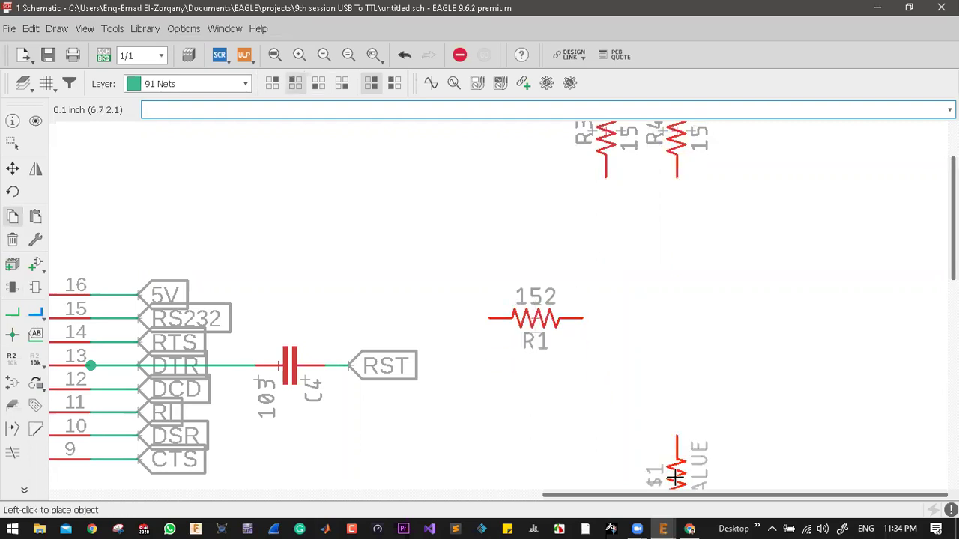
{"action": "left_click", "coordinate": [538, 389]}
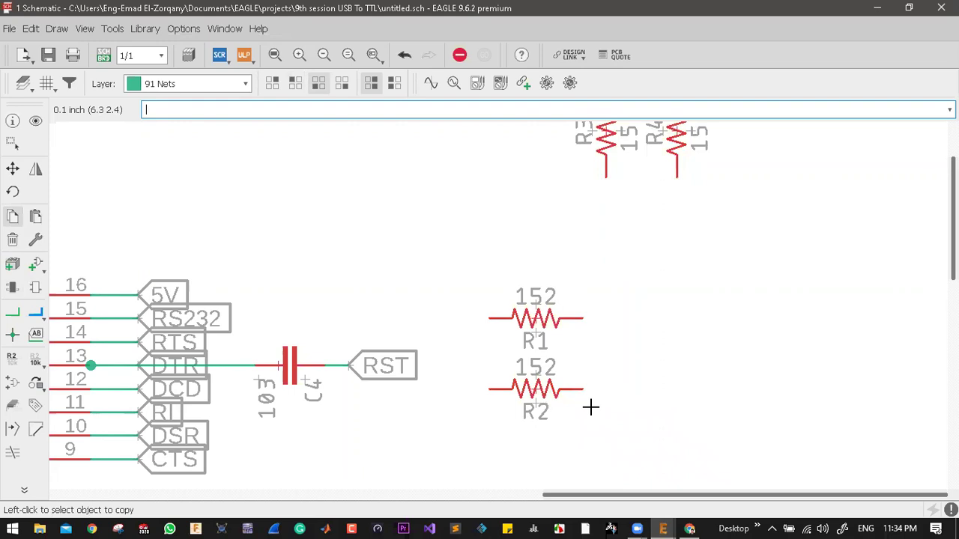
- Set the value of the upper copied resistor, R1, to 1k, overriding its fixed value
{"action": "scroll", "coordinate": [591, 407], "scroll_direction": "down", "scroll_amount": 2}
{"action": "scroll", "coordinate": [558, 343], "scroll_direction": "up", "scroll_amount": 4}
{"action": "scroll", "coordinate": [556, 356], "scroll_direction": "down", "scroll_amount": 2}
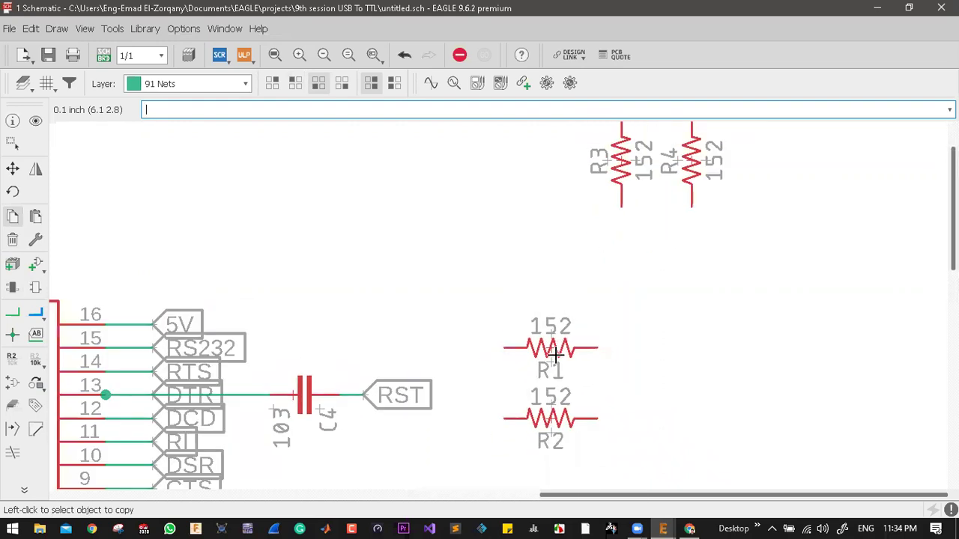
{"action": "left_click", "coordinate": [12, 360]}
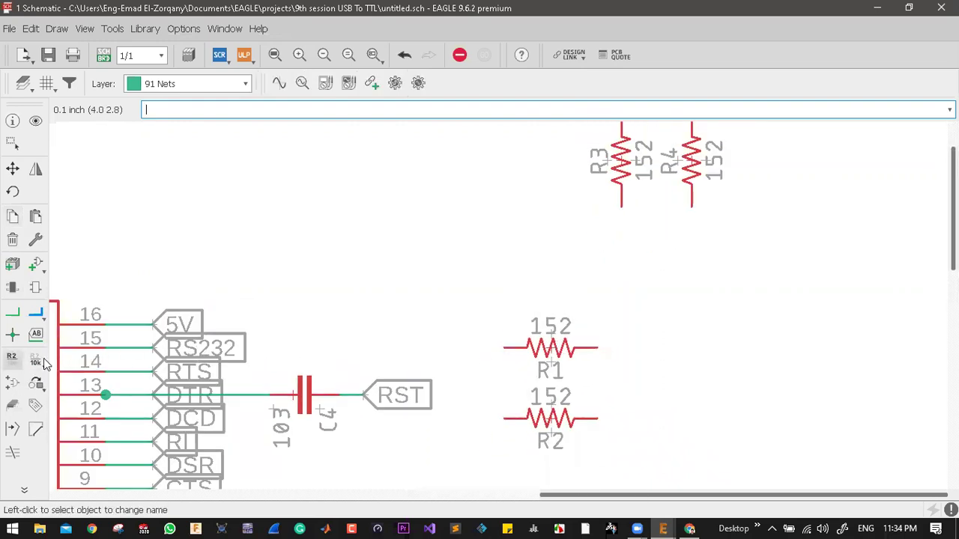
{"action": "left_click", "coordinate": [550, 349]}
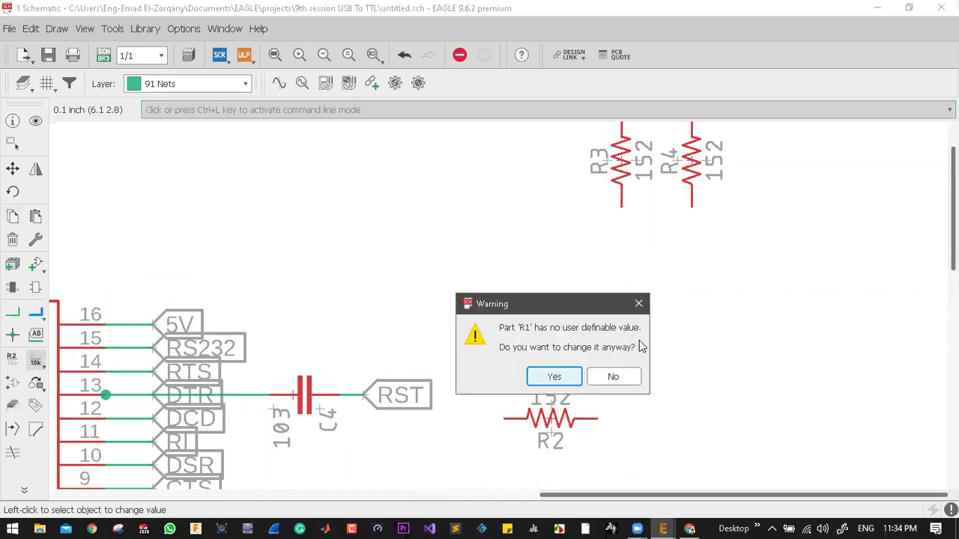
{"action": "key", "text": "Return"}
{"action": "type", "text": "1"}
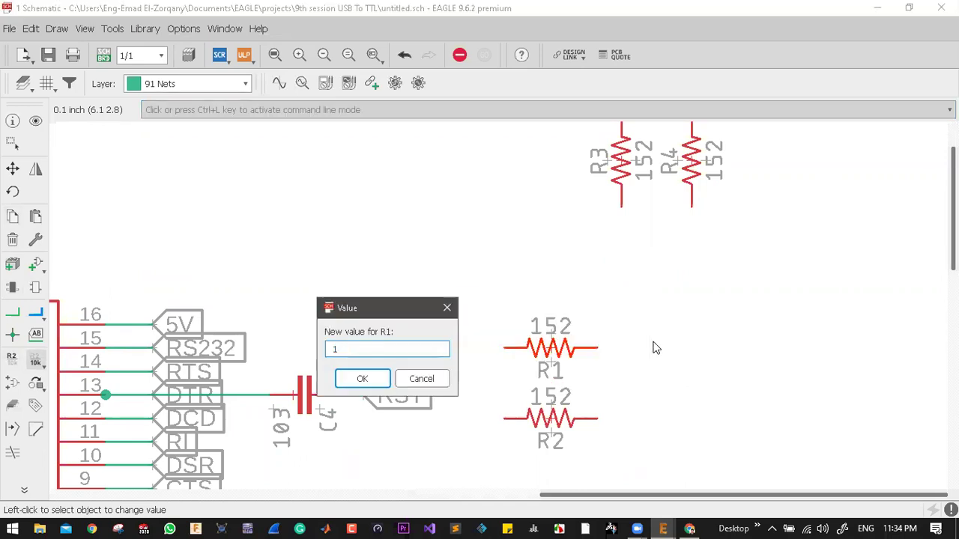
{"action": "type", "text": "k"}
{"action": "key", "text": "Return"}
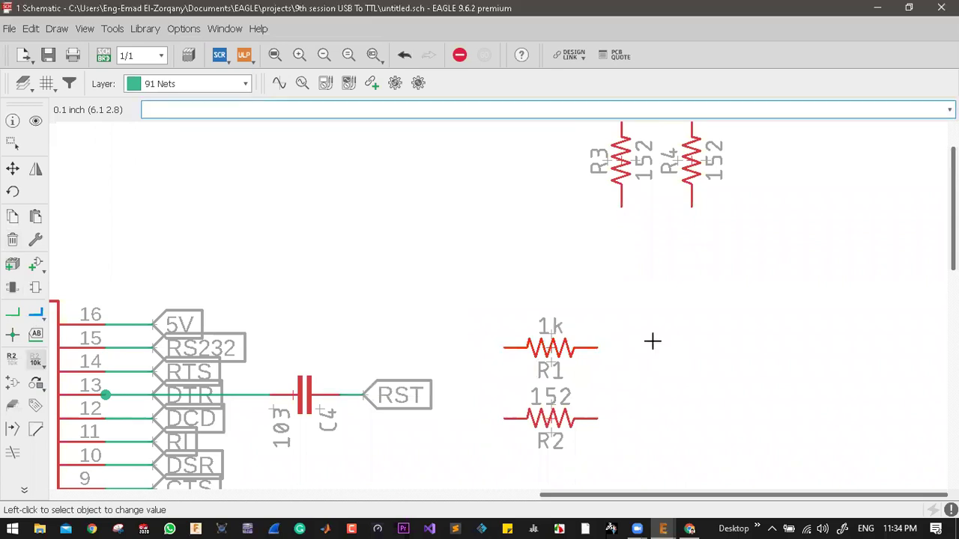
- Set the value of the lower copied resistor, R2, to 1k, overriding its fixed value
{"action": "left_click", "coordinate": [549, 418]}
{"action": "key", "text": "Return"}
{"action": "type", "text": "1"}
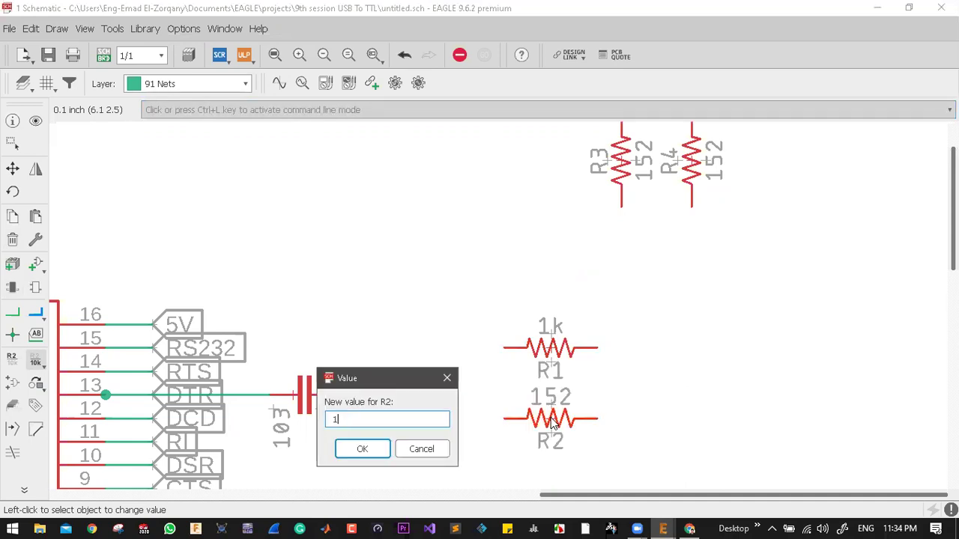
{"action": "type", "text": "k"}
{"action": "key", "text": "Return"}
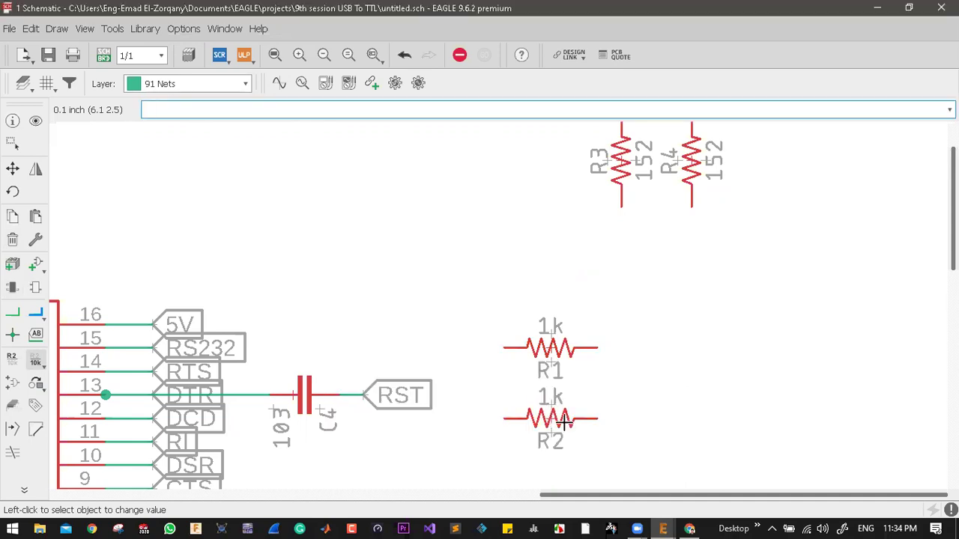
{"action": "scroll", "coordinate": [696, 383], "scroll_direction": "down", "scroll_amount": 3}
{"action": "scroll", "coordinate": [651, 319], "scroll_direction": "down", "scroll_amount": 4}
{"action": "scroll", "coordinate": [659, 312], "scroll_direction": "up", "scroll_amount": 6}
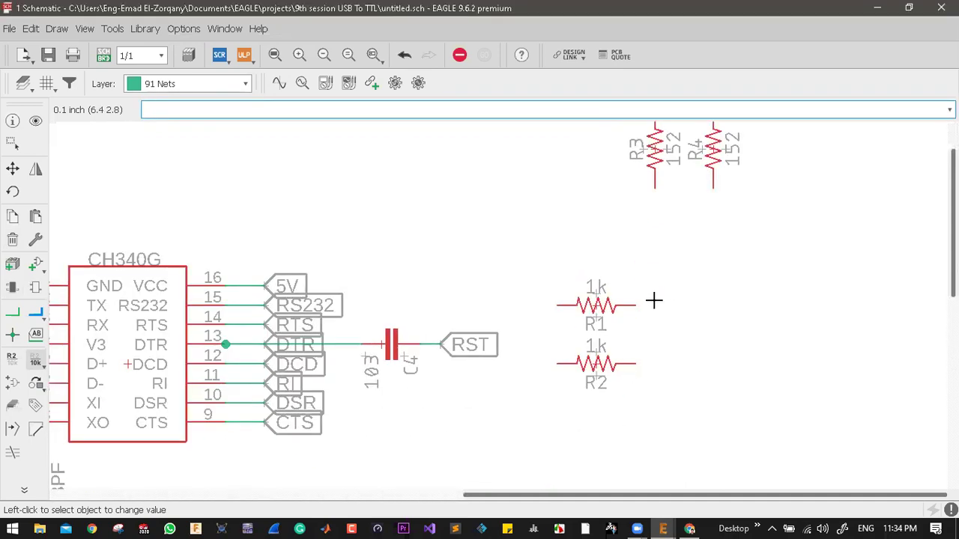
{"action": "scroll", "coordinate": [656, 300], "scroll_direction": "down", "scroll_amount": 3}
{"action": "scroll", "coordinate": [683, 257], "scroll_direction": "up", "scroll_amount": 1}
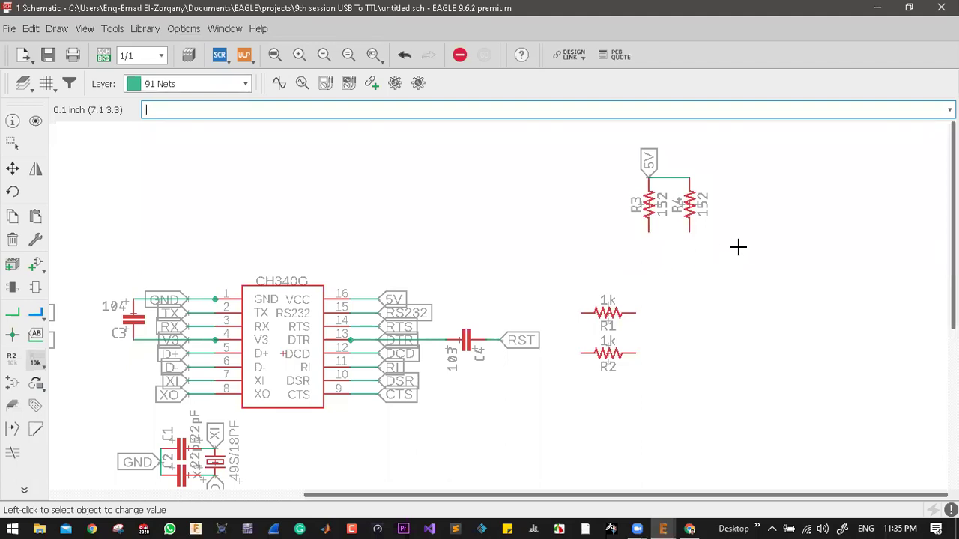
{"action": "scroll", "coordinate": [693, 266], "scroll_direction": "up", "scroll_amount": 3}
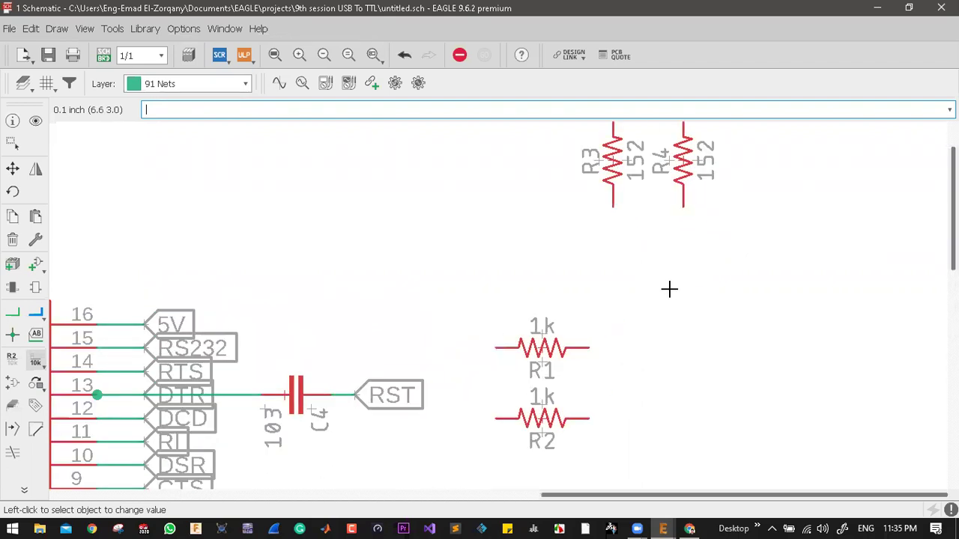
{"action": "scroll", "coordinate": [659, 272], "scroll_direction": "down", "scroll_amount": 1}
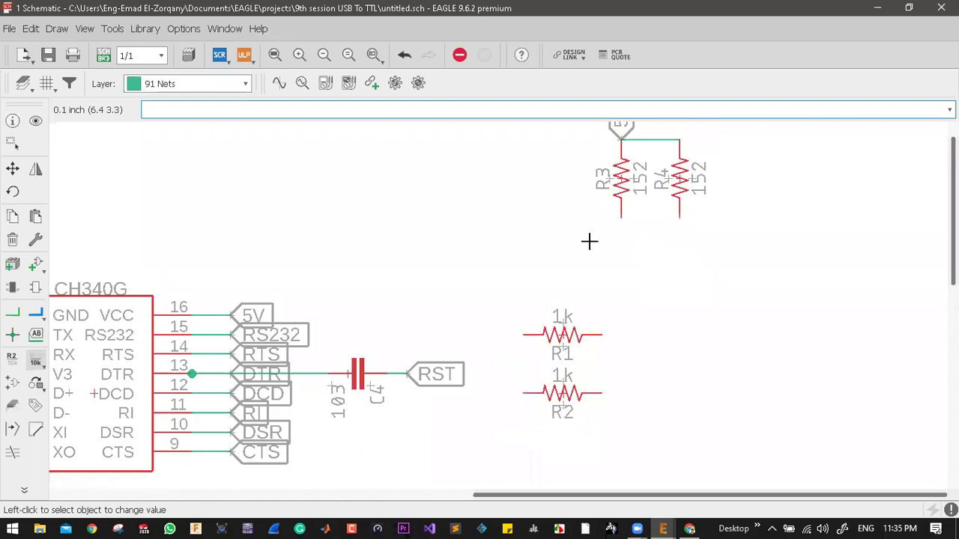
- Open the part-adding dialog and collapse the SparkFun-Resistors library
{"action": "left_click", "coordinate": [35, 265]}
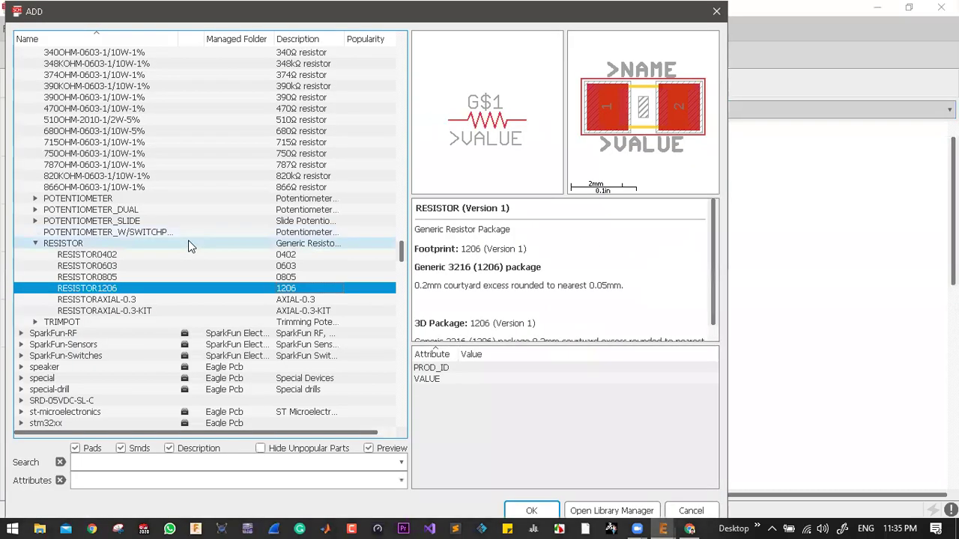
{"action": "left_click", "coordinate": [189, 246]}
{"action": "key", "text": "Left"}
{"action": "key", "text": "Left"}
{"action": "key", "text": "Left"}
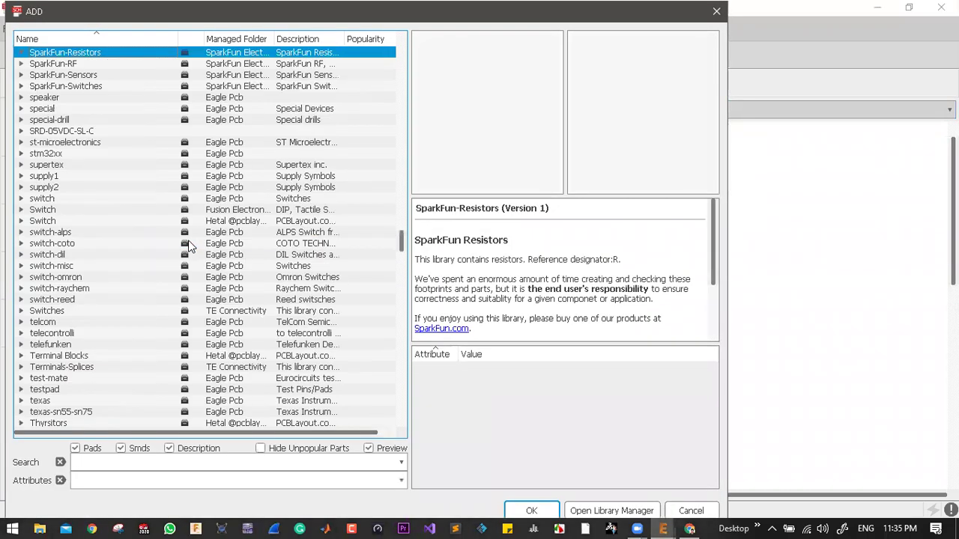
- Find the SparkFun-LED library in the part list and expand it to show its devices
{"action": "key", "text": "Down"}
{"action": "key", "text": "Down"}
{"action": "key", "text": "Down"}
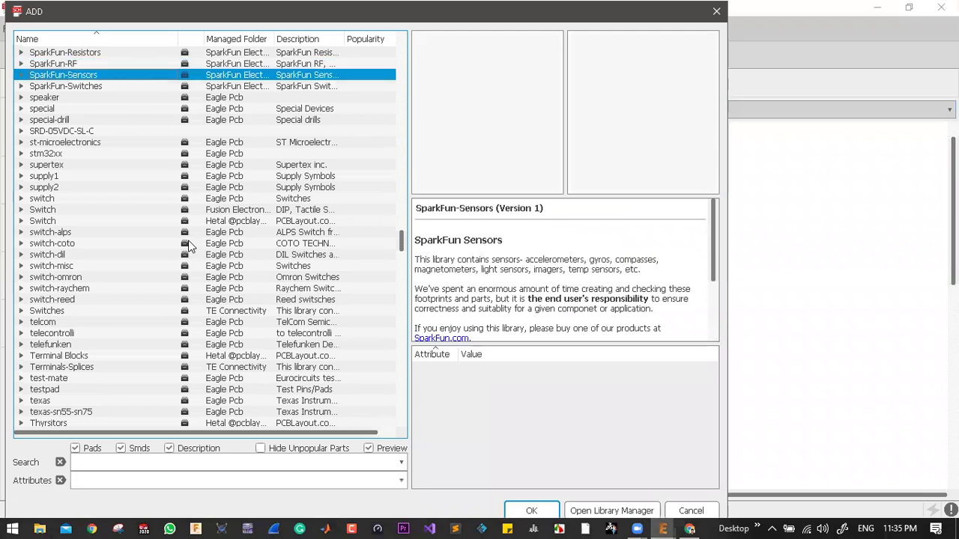
{"action": "scroll", "coordinate": [88, 214], "scroll_direction": "down", "scroll_amount": 1}
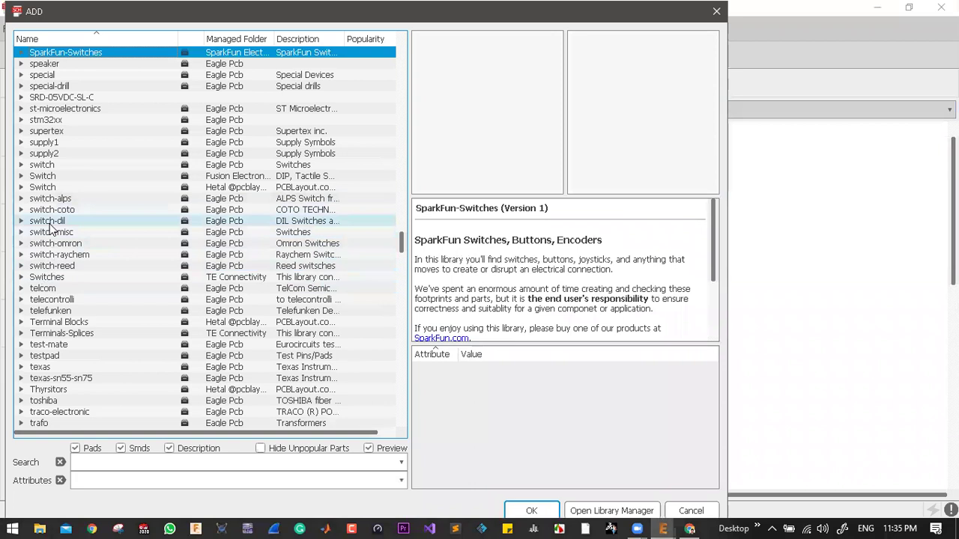
{"action": "scroll", "coordinate": [52, 217], "scroll_direction": "up", "scroll_amount": 2}
{"action": "scroll", "coordinate": [64, 153], "scroll_direction": "up", "scroll_amount": 2}
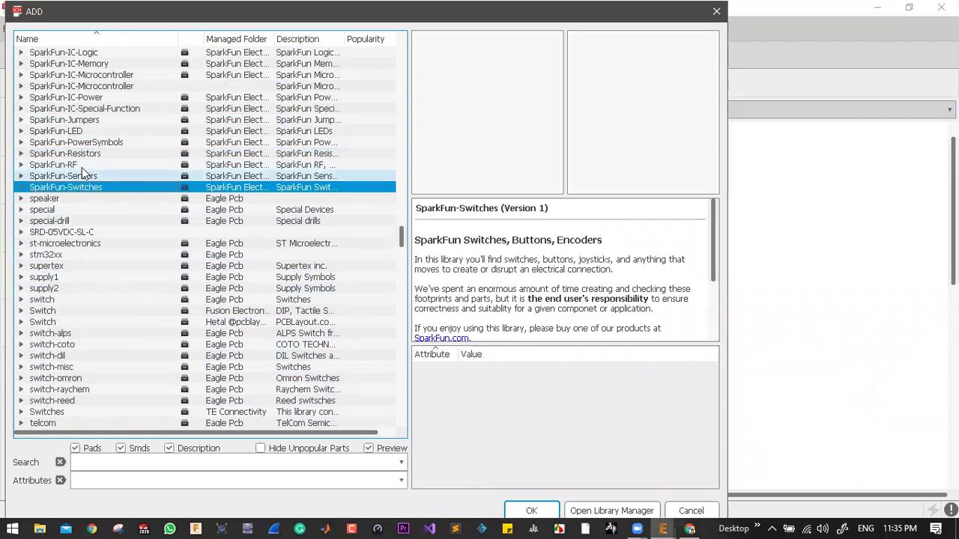
{"action": "scroll", "coordinate": [112, 153], "scroll_direction": "up", "scroll_amount": 2}
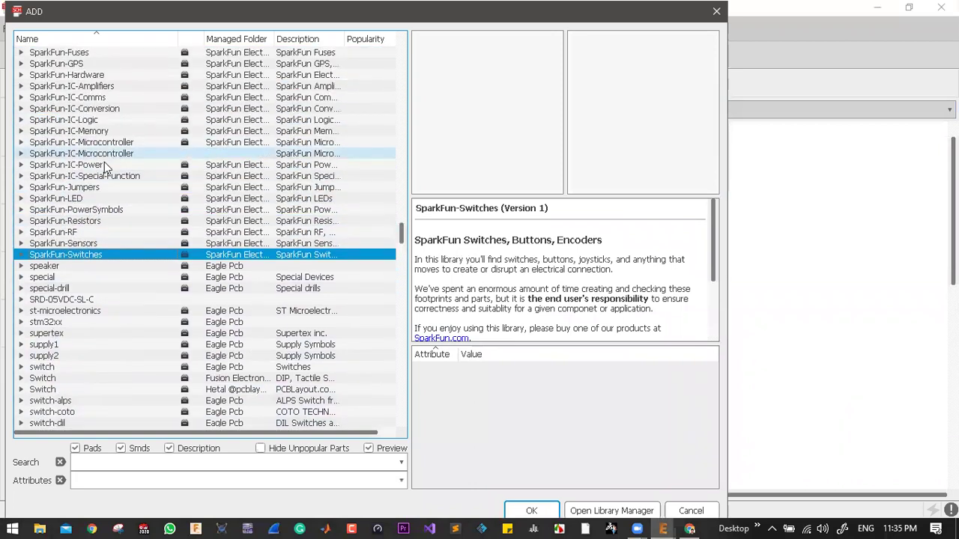
{"action": "left_click", "coordinate": [22, 199]}
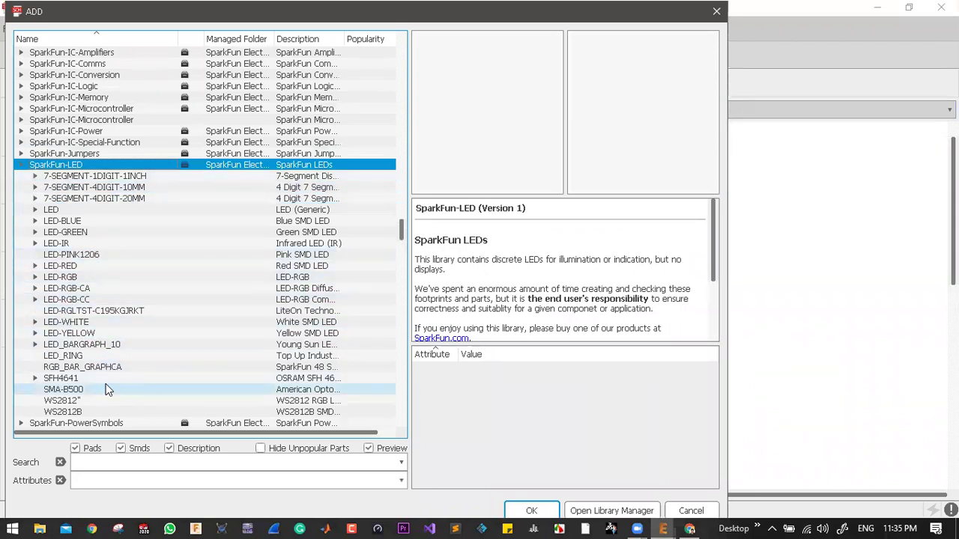
- Examine the generic LED and LED-BLUE package variants, including LED0603, and the remaining LED types in the library
{"action": "left_click", "coordinate": [34, 210]}
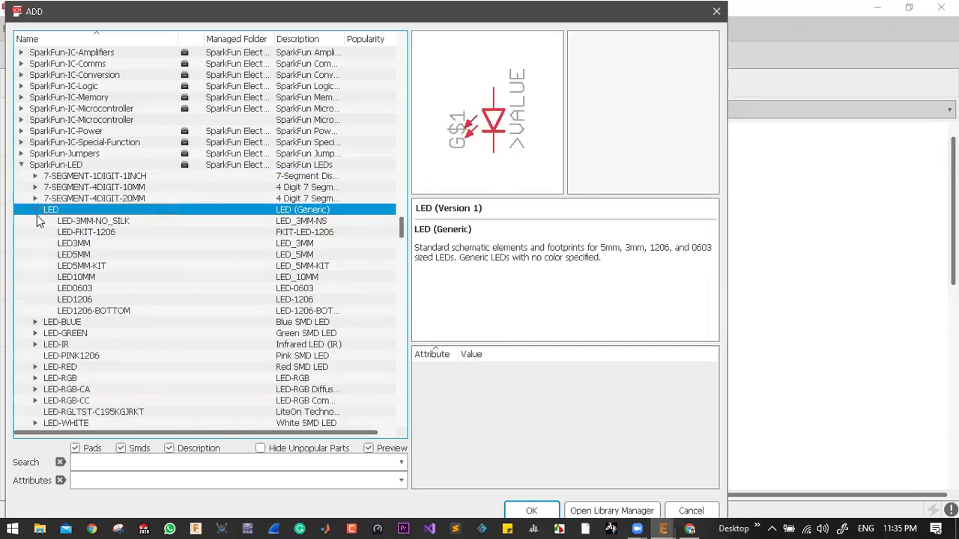
{"action": "left_click", "coordinate": [180, 288]}
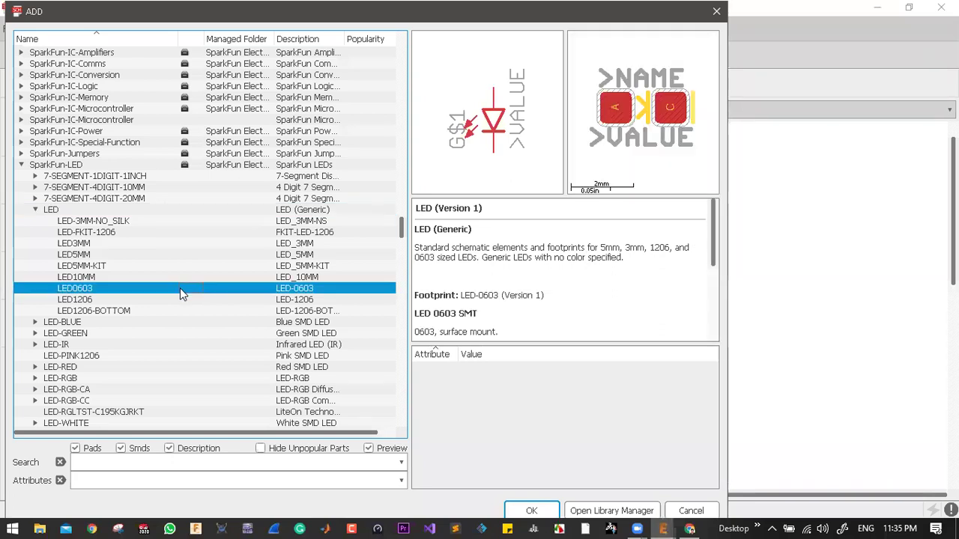
{"action": "scroll", "coordinate": [222, 308], "scroll_direction": "down", "scroll_amount": 1}
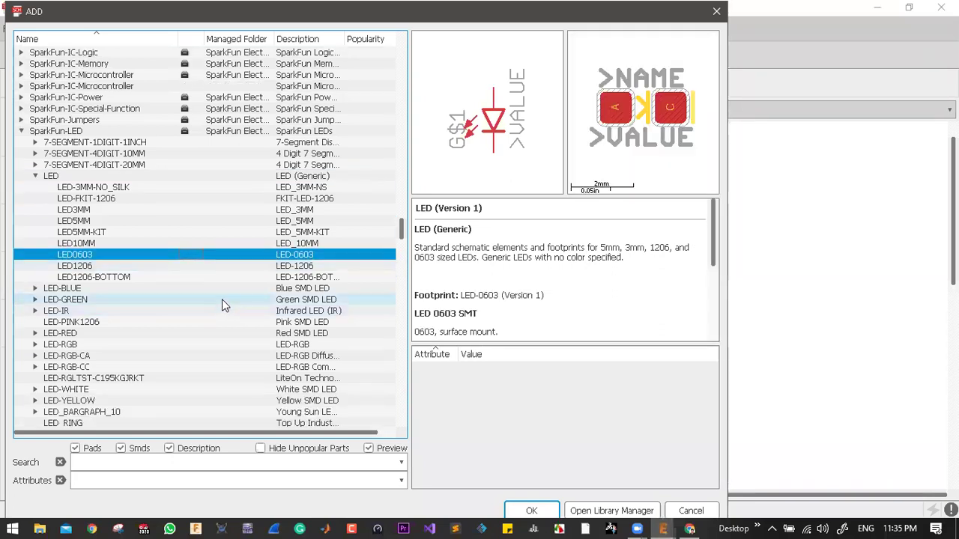
{"action": "left_click", "coordinate": [218, 288]}
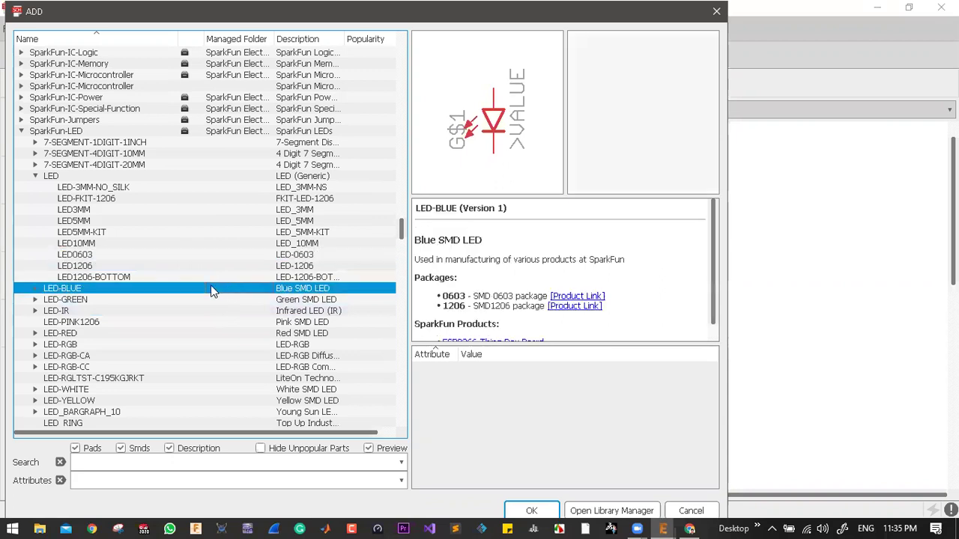
{"action": "left_click", "coordinate": [32, 289]}
{"action": "scroll", "coordinate": [231, 309], "scroll_direction": "down", "scroll_amount": 3}
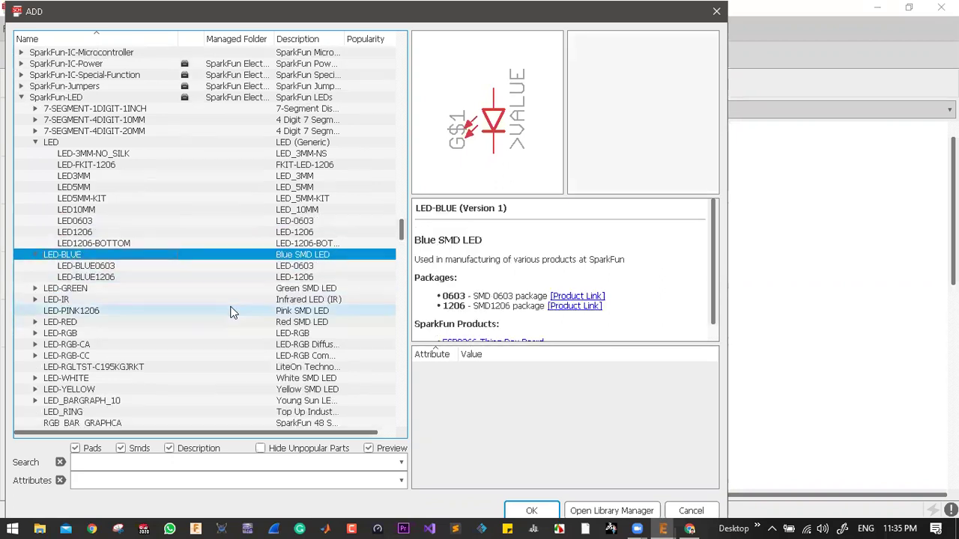
{"action": "scroll", "coordinate": [229, 308], "scroll_direction": "down", "scroll_amount": 1}
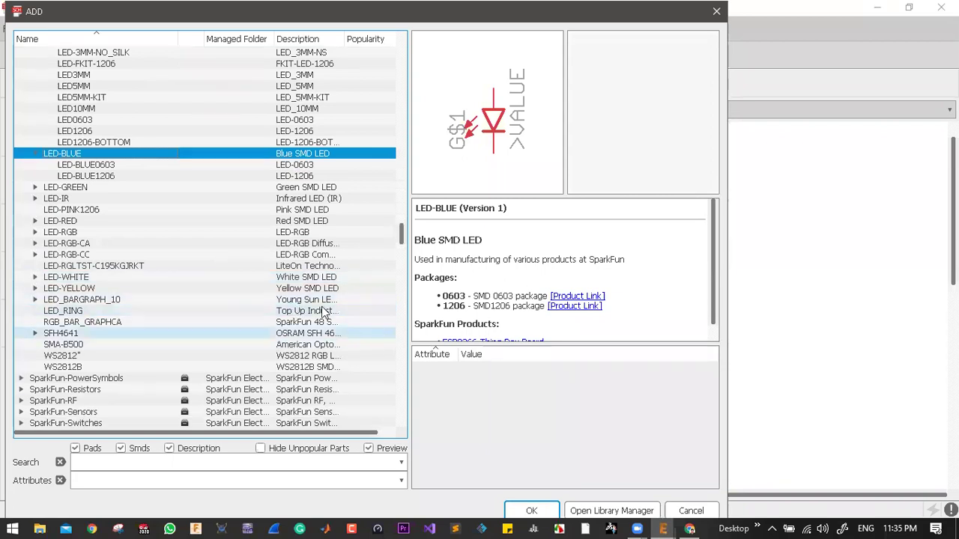
- Switch to Chrome and open the Lampa Tronics store website, lampatronics.com
{"action": "left_click", "coordinate": [689, 529]}
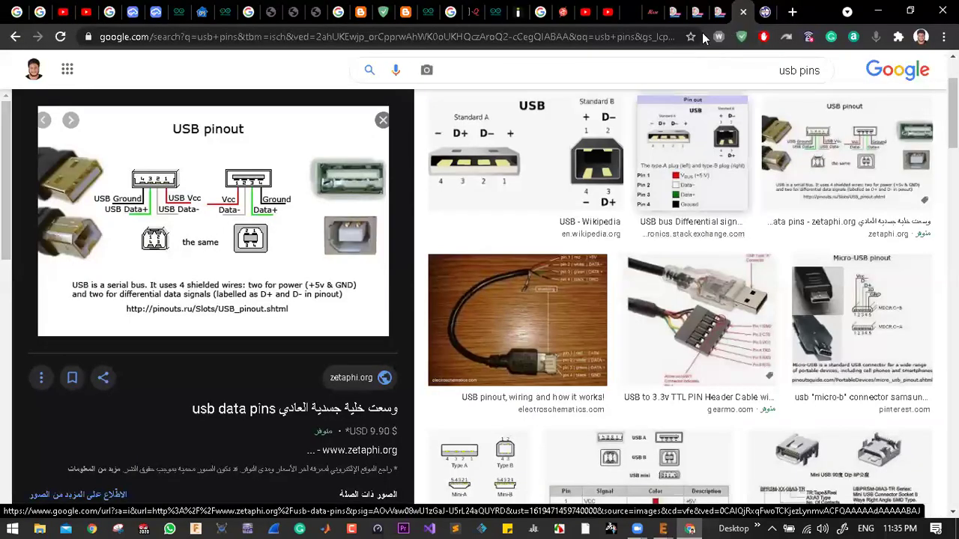
{"action": "left_click", "coordinate": [600, 42]}
{"action": "type", "text": "lampa"}
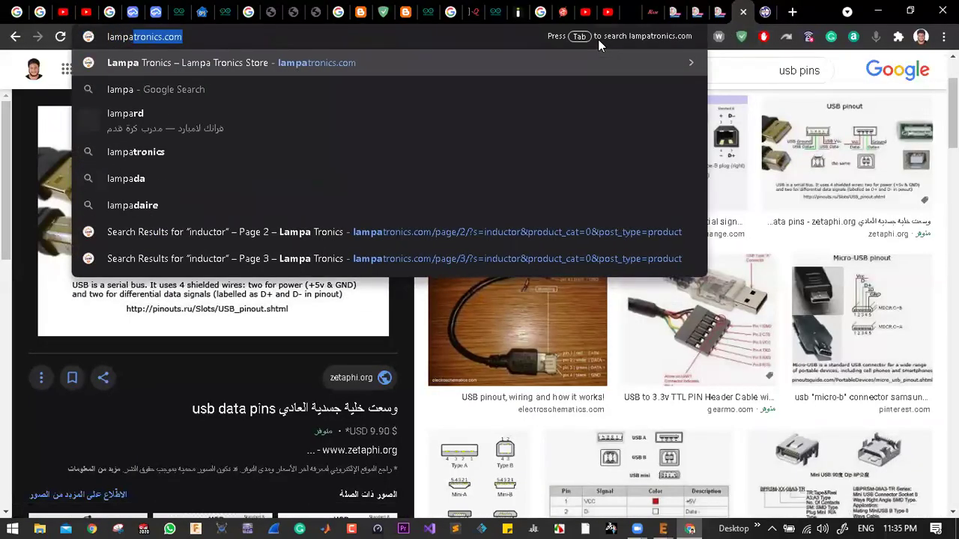
{"action": "key", "text": "Return"}
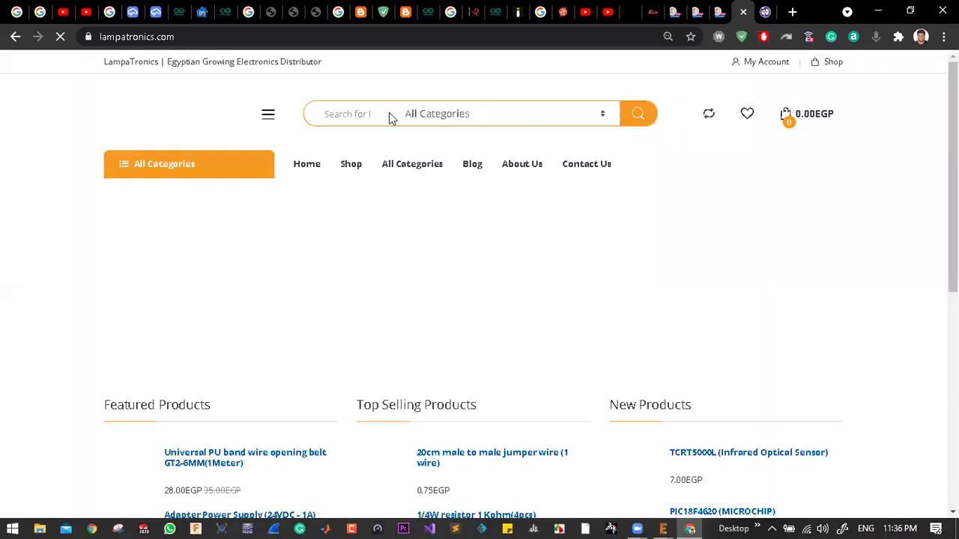
- Search the store for "led" and look through the first page of results for a suitable LED
{"action": "type", "text": "led"}
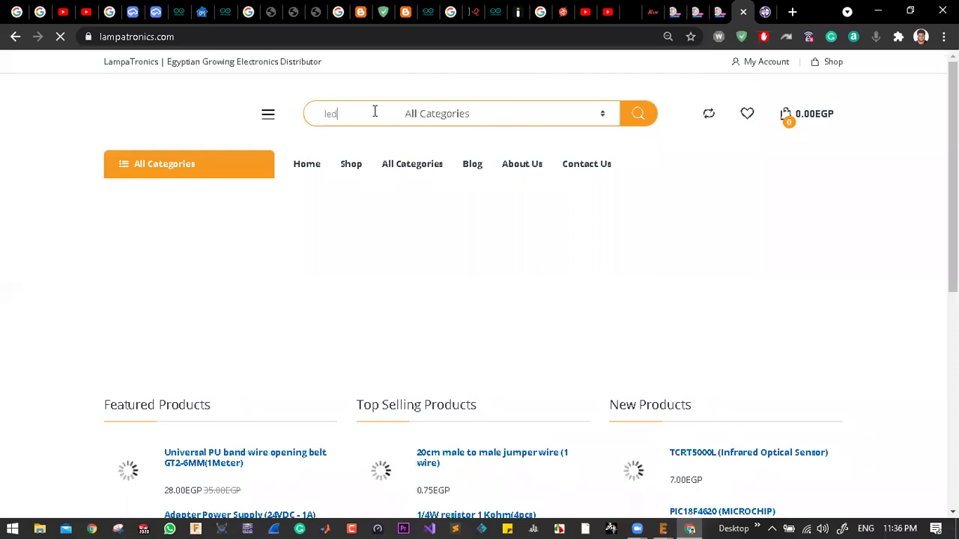
{"action": "double_click", "coordinate": [375, 111]}
{"action": "key", "text": "Return"}
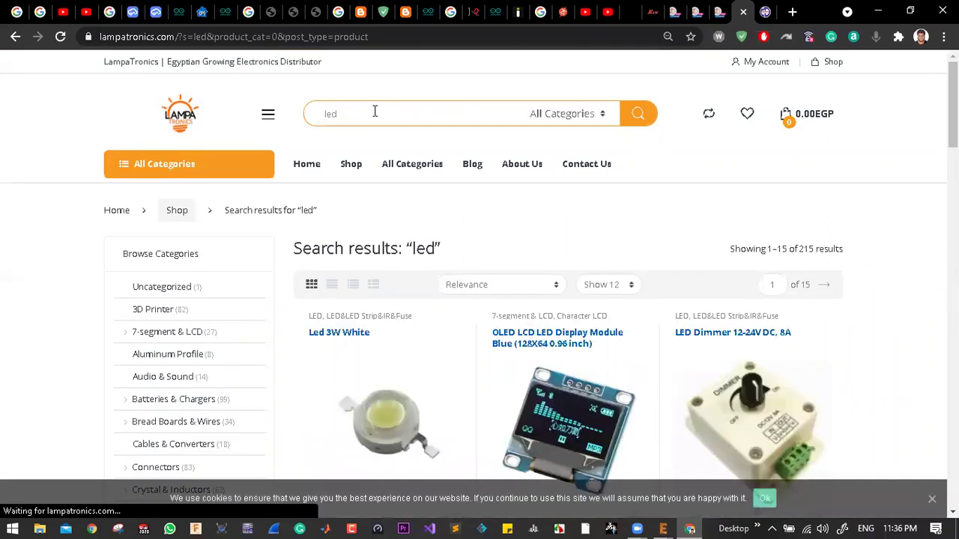
{"action": "scroll", "coordinate": [517, 251], "scroll_direction": "down", "scroll_amount": 15}
{"action": "scroll", "coordinate": [594, 253], "scroll_direction": "up", "scroll_amount": 3}
{"action": "scroll", "coordinate": [646, 303], "scroll_direction": "down", "scroll_amount": 6}
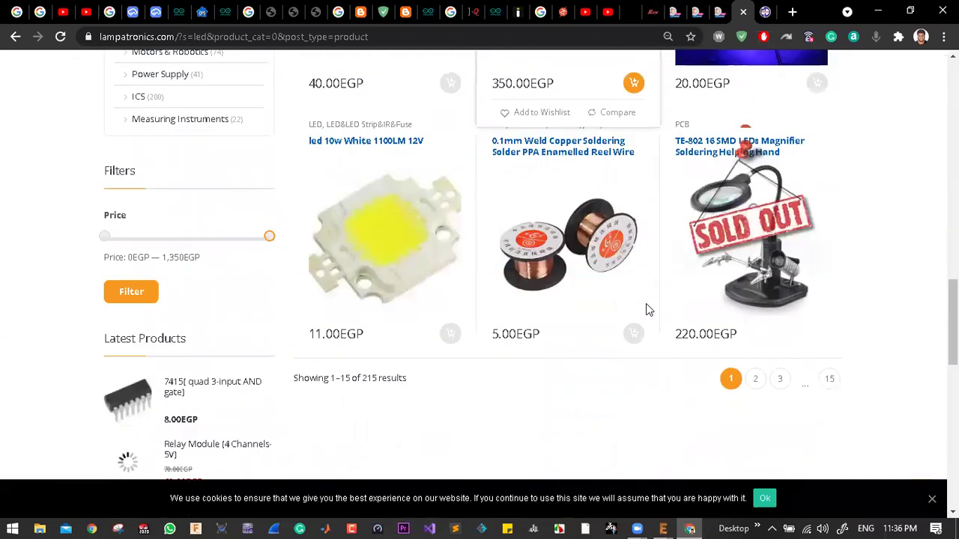
- Search the Lampatronics shop for "SMD led" and look through the listed products
{"action": "scroll", "coordinate": [646, 304], "scroll_direction": "up", "scroll_amount": 18}
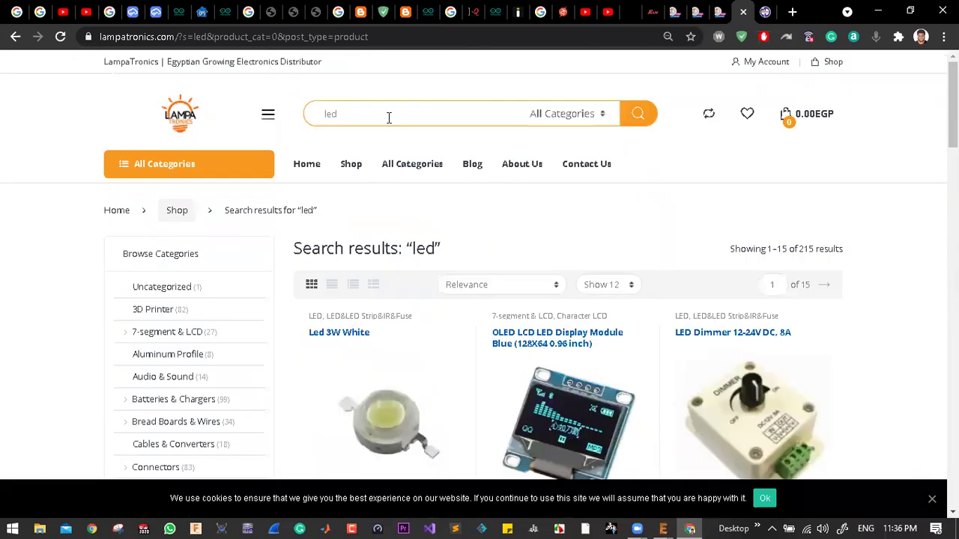
{"action": "double_click", "coordinate": [387, 117]}
{"action": "type", "text": "SMD"}
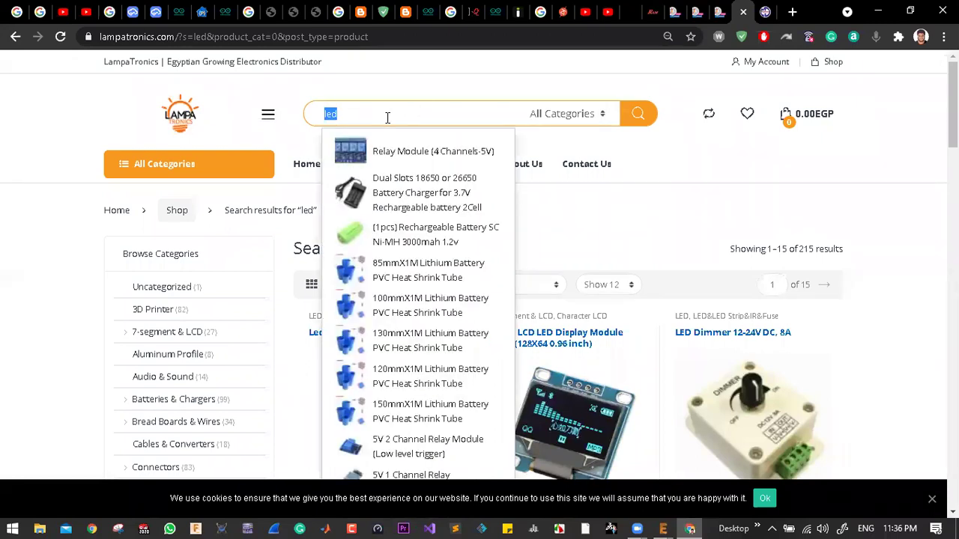
{"action": "key", "text": "Return"}
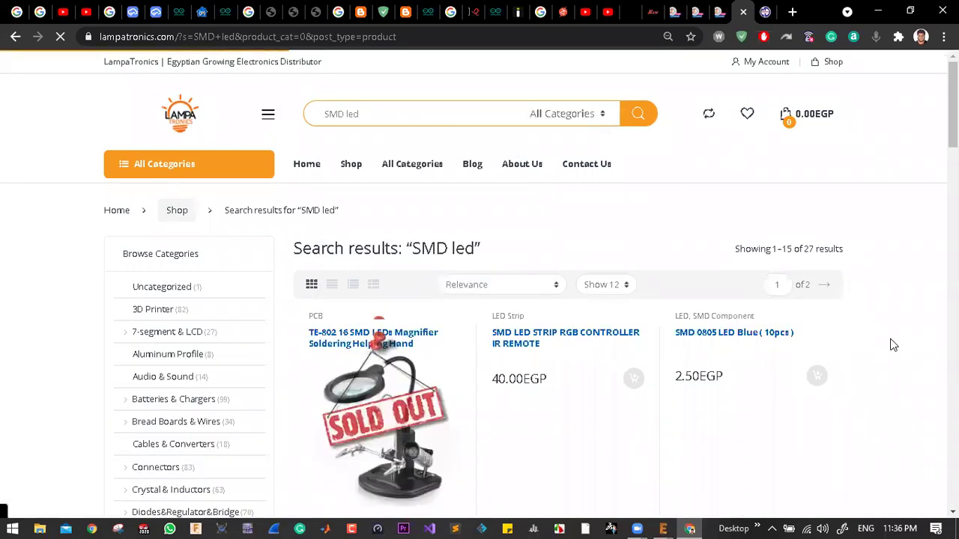
{"action": "scroll", "coordinate": [890, 352], "scroll_direction": "down", "scroll_amount": 1}
{"action": "scroll", "coordinate": [759, 286], "scroll_direction": "down", "scroll_amount": 3}
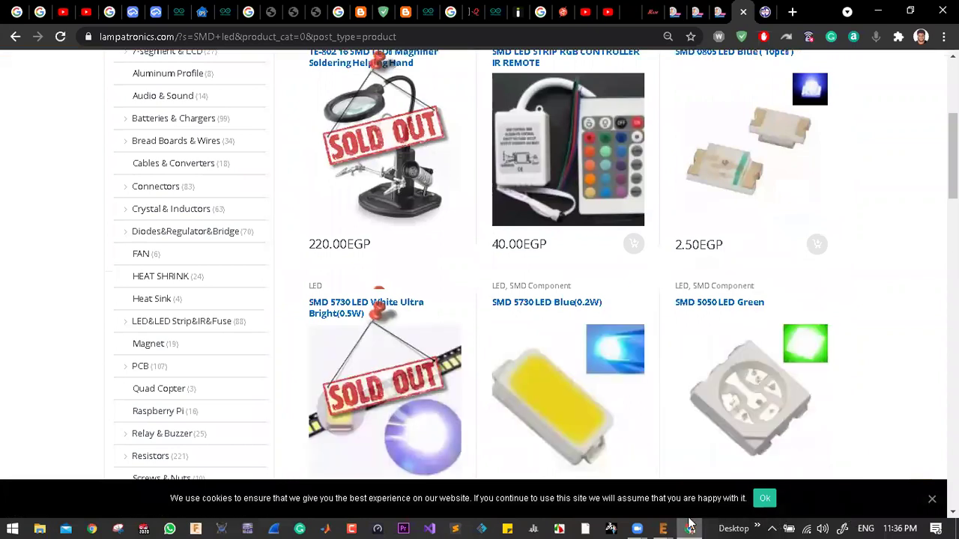
- Switch to EAGLE and examine the package variants of LED-RED in the SparkFun-LED library
{"action": "left_click", "coordinate": [663, 529]}
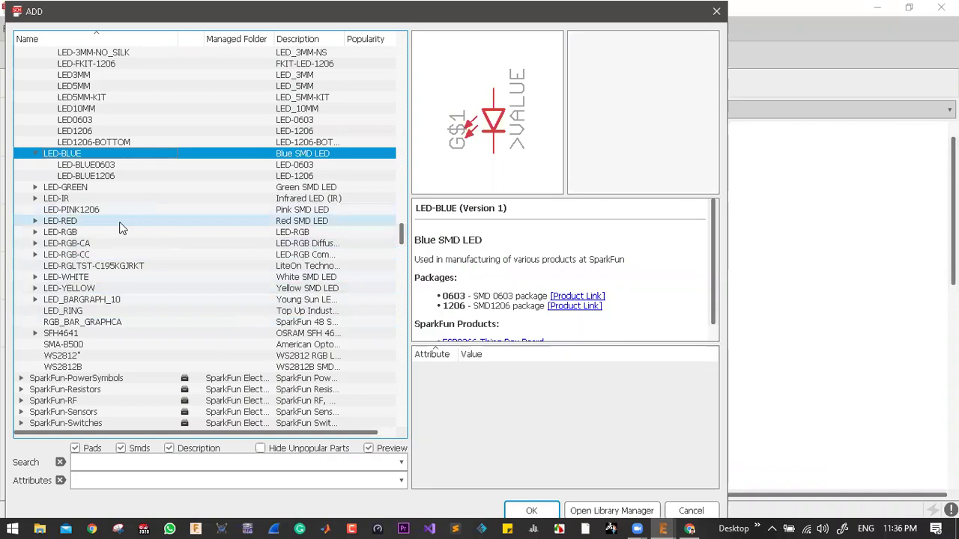
{"action": "left_click", "coordinate": [67, 221]}
{"action": "left_click", "coordinate": [34, 221]}
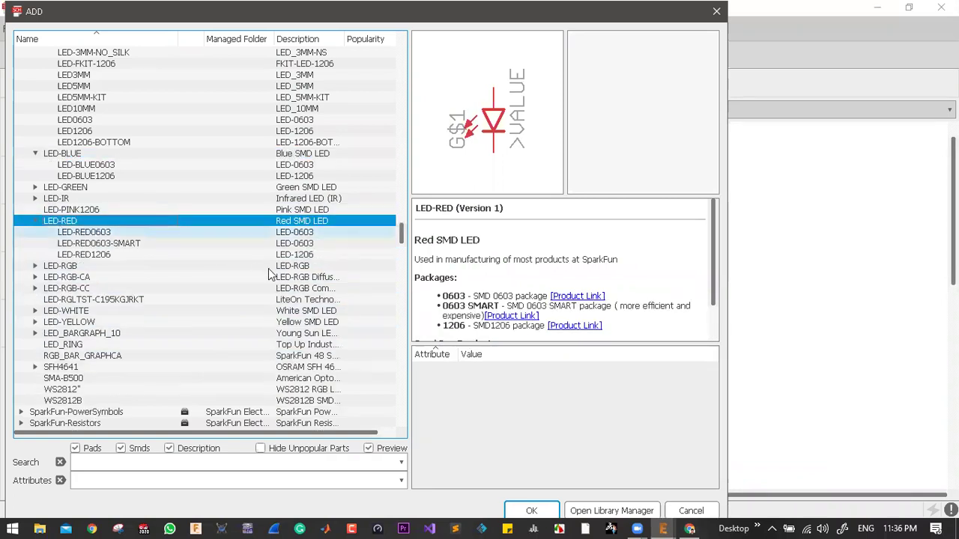
{"action": "key", "text": "Down"}
{"action": "key", "text": "Down"}
{"action": "key", "text": "Down"}
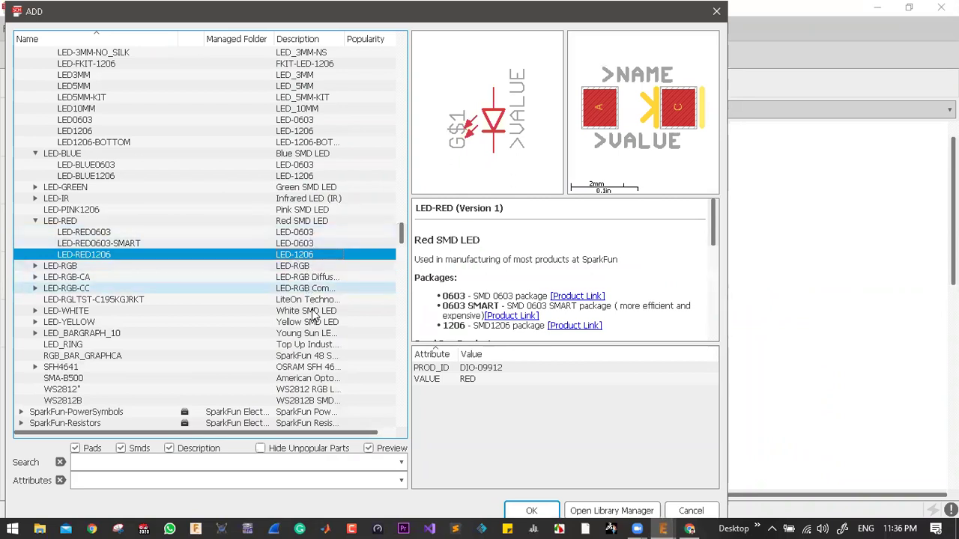
{"action": "scroll", "coordinate": [332, 367], "scroll_direction": "down", "scroll_amount": 2}
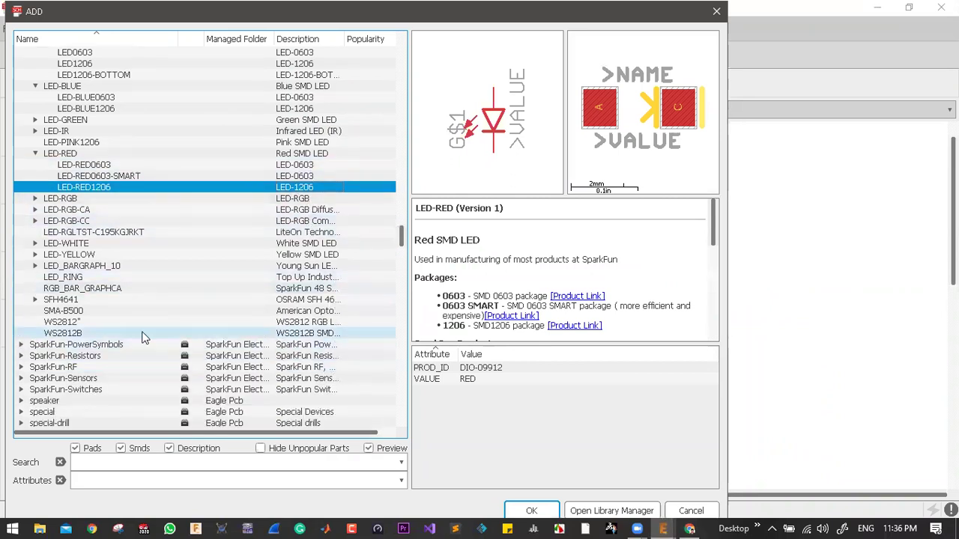
- Check the remaining SparkFun-LED entries and the generic LED variants, collapsing the expanded groups and the library
{"action": "scroll", "coordinate": [111, 267], "scroll_direction": "up", "scroll_amount": 10}
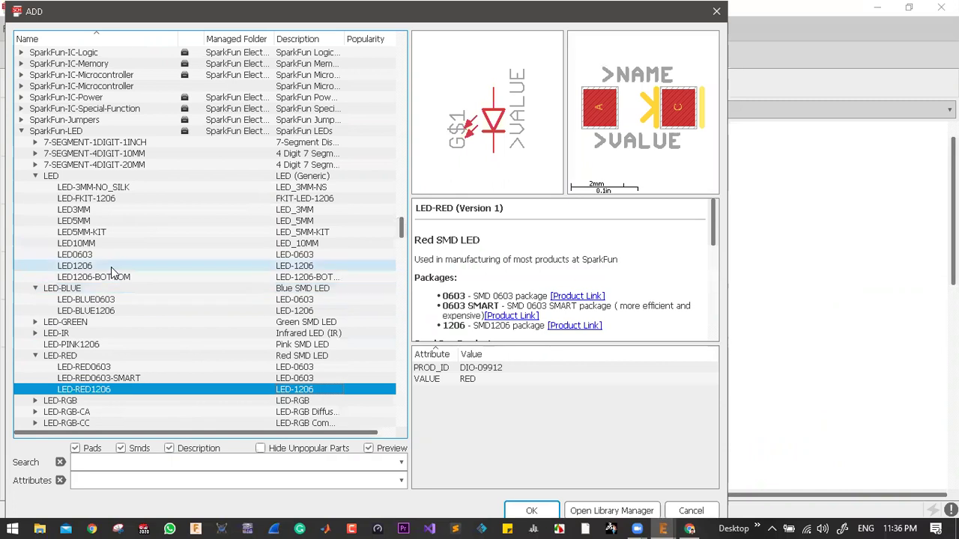
{"action": "left_click", "coordinate": [36, 312]}
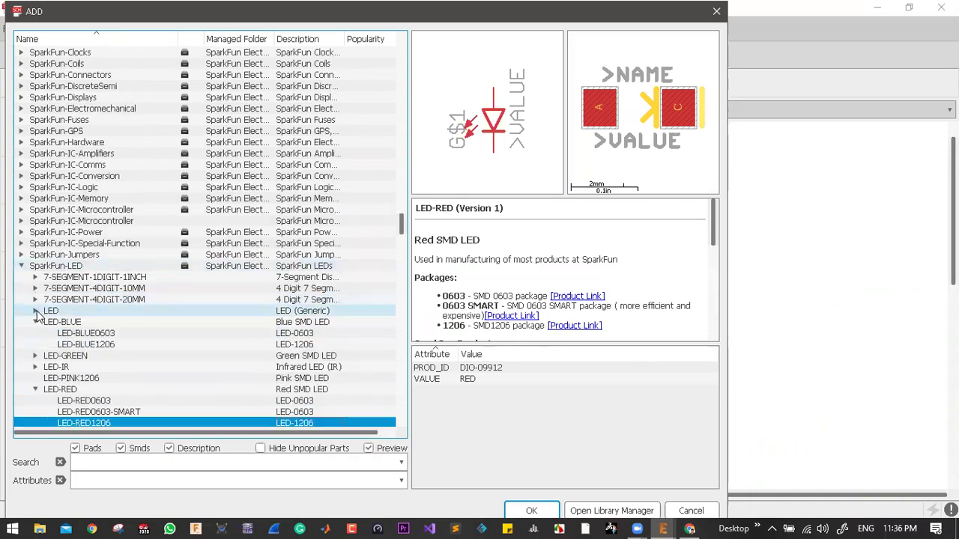
{"action": "left_click", "coordinate": [36, 324]}
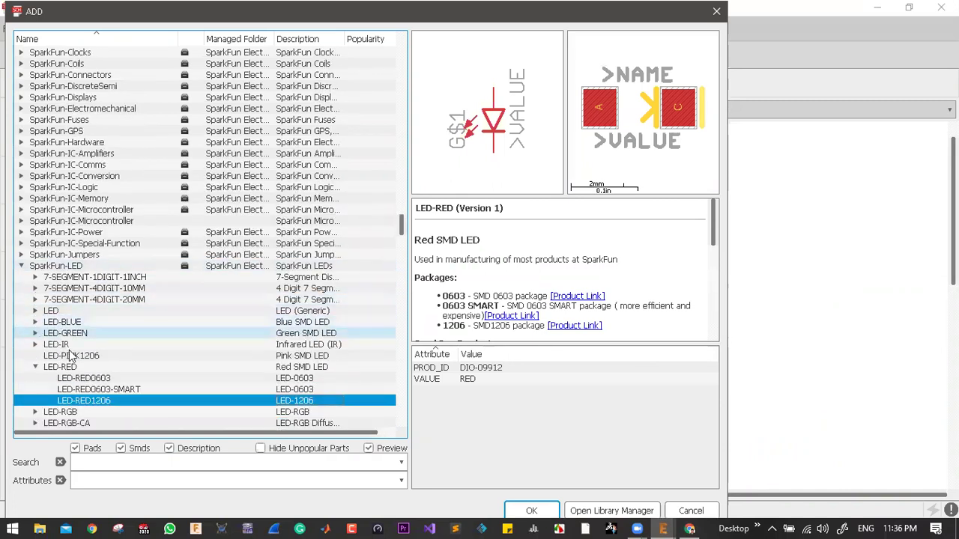
{"action": "left_click", "coordinate": [36, 367]}
{"action": "scroll", "coordinate": [85, 375], "scroll_direction": "down", "scroll_amount": 1}
{"action": "scroll", "coordinate": [85, 374], "scroll_direction": "down", "scroll_amount": 3}
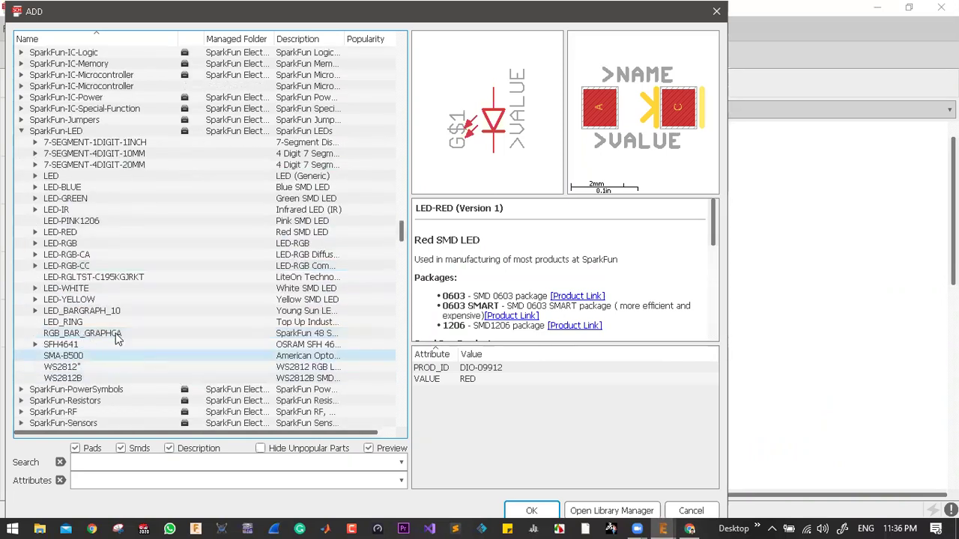
{"action": "double_click", "coordinate": [39, 177]}
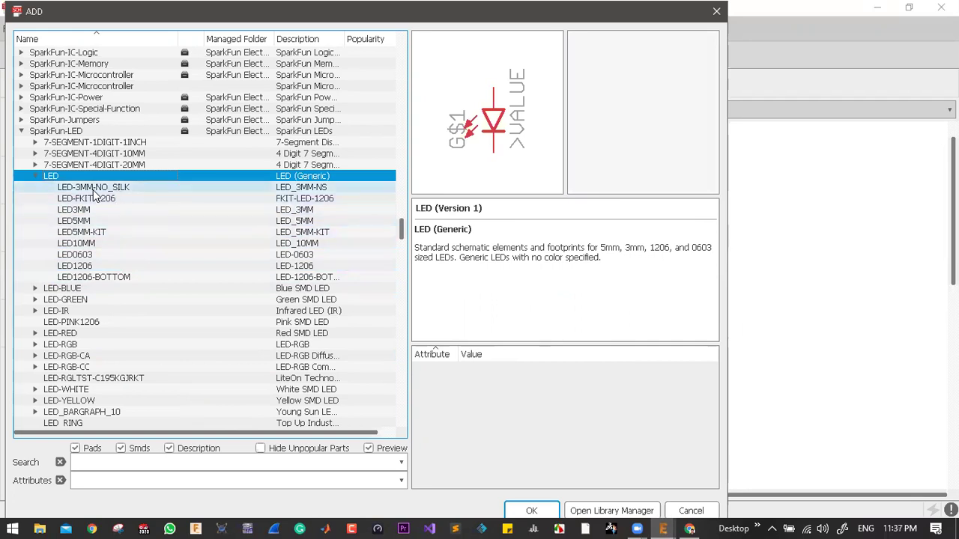
{"action": "left_click", "coordinate": [34, 176]}
{"action": "left_click", "coordinate": [21, 131]}
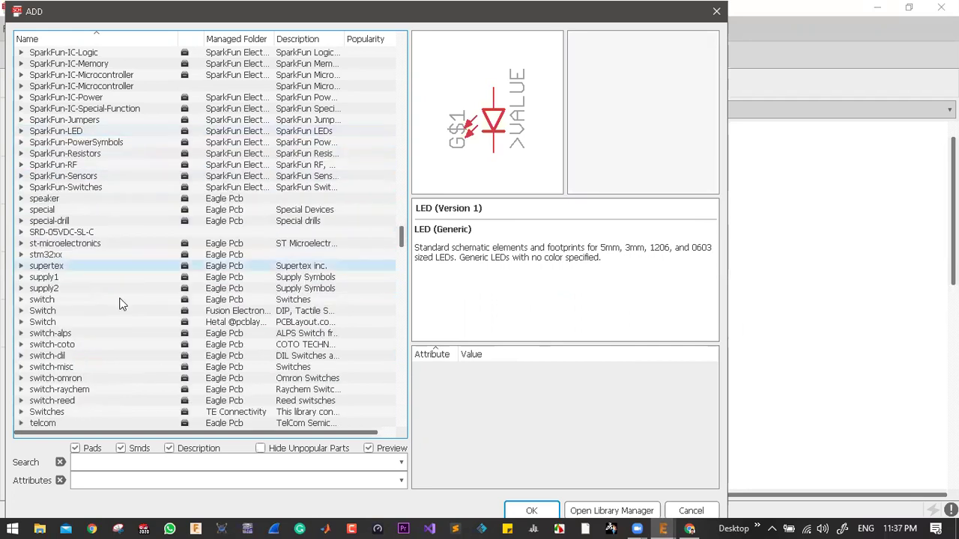
- Search the part libraries for "led 0805", then broaden the search to "*0805*"
{"action": "left_click", "coordinate": [149, 462]}
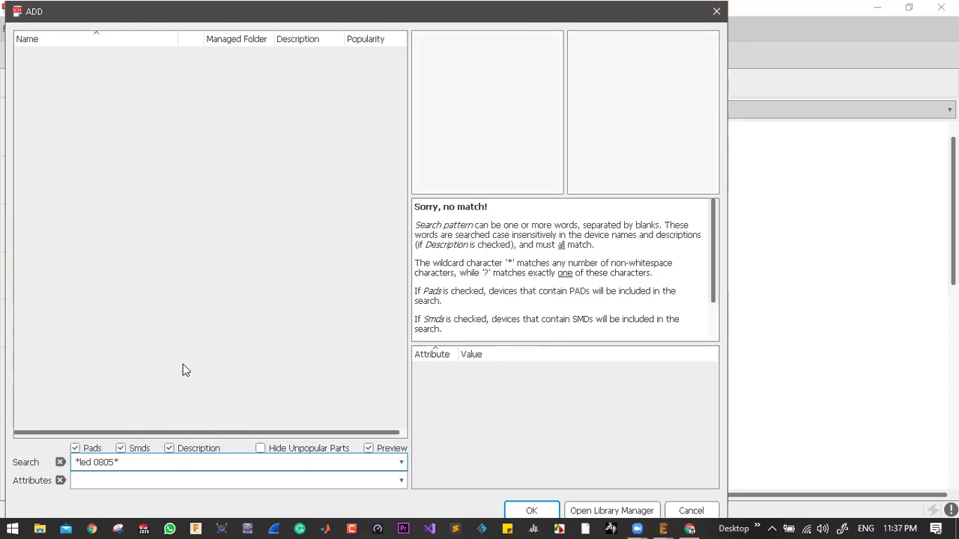
{"action": "double_click", "coordinate": [82, 462]}
{"action": "key", "text": "BackSpace"}
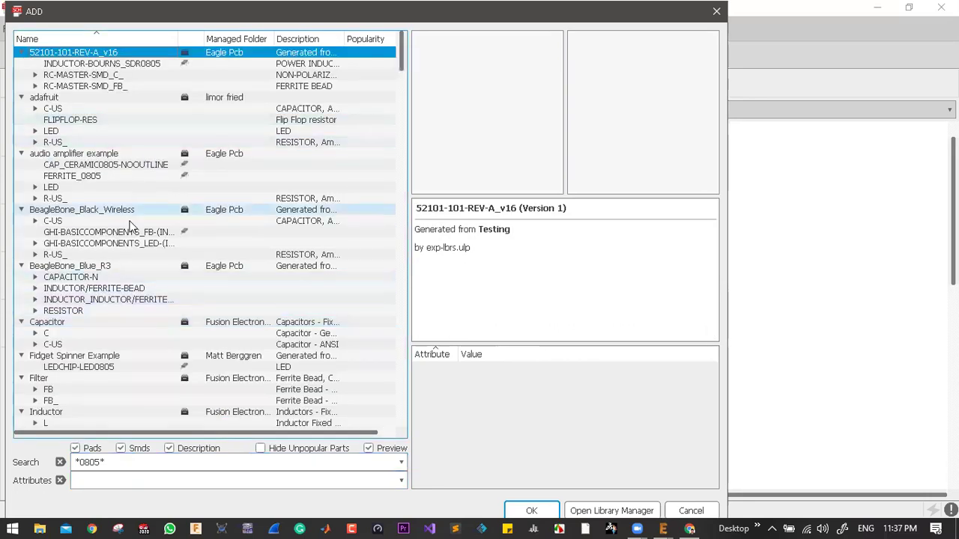
- Examine the 0805 variants of CHIP-FLAT-B, CHIP-FLAT-G and CHIP-FLAT-R in the Fusion Electronics LED library
{"action": "scroll", "coordinate": [139, 208], "scroll_direction": "down", "scroll_amount": 7}
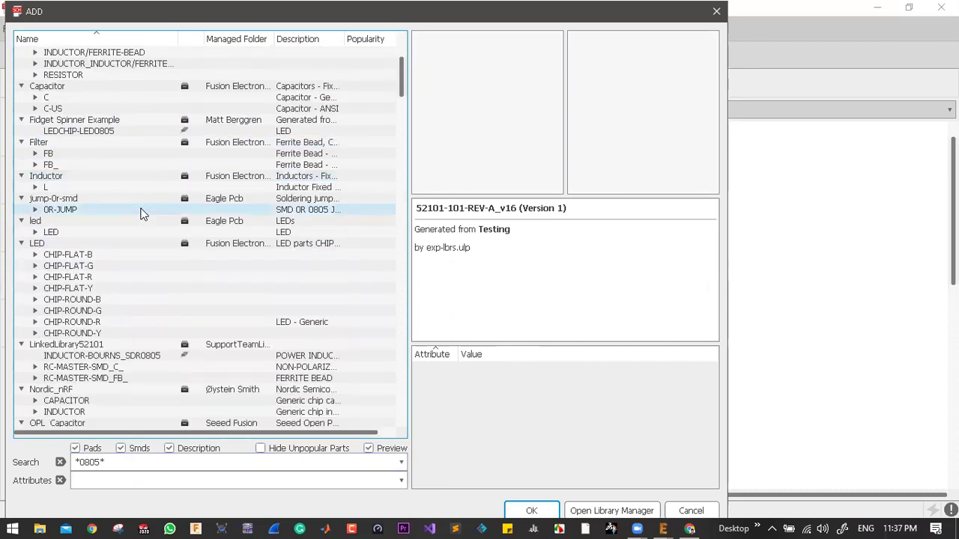
{"action": "left_click", "coordinate": [78, 243]}
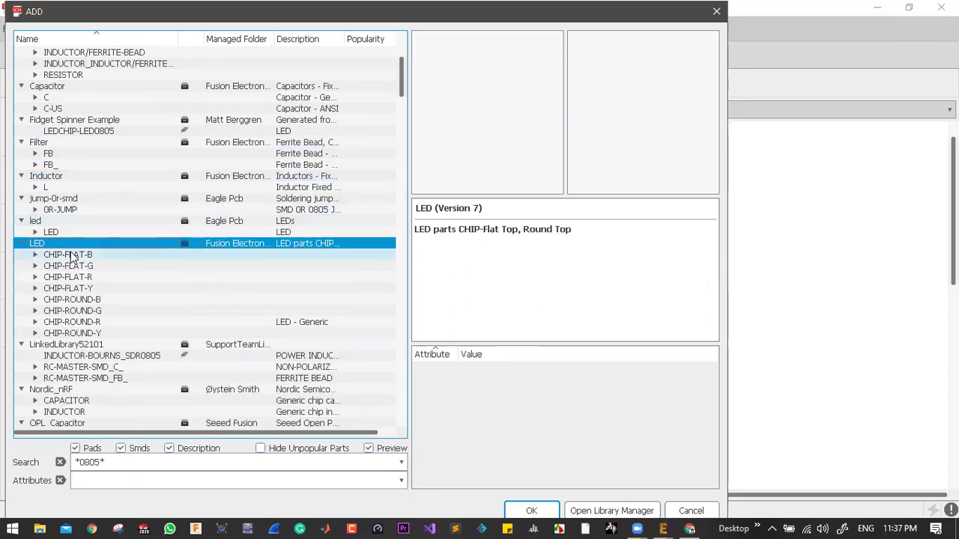
{"action": "left_click", "coordinate": [72, 255]}
{"action": "double_click", "coordinate": [71, 256]}
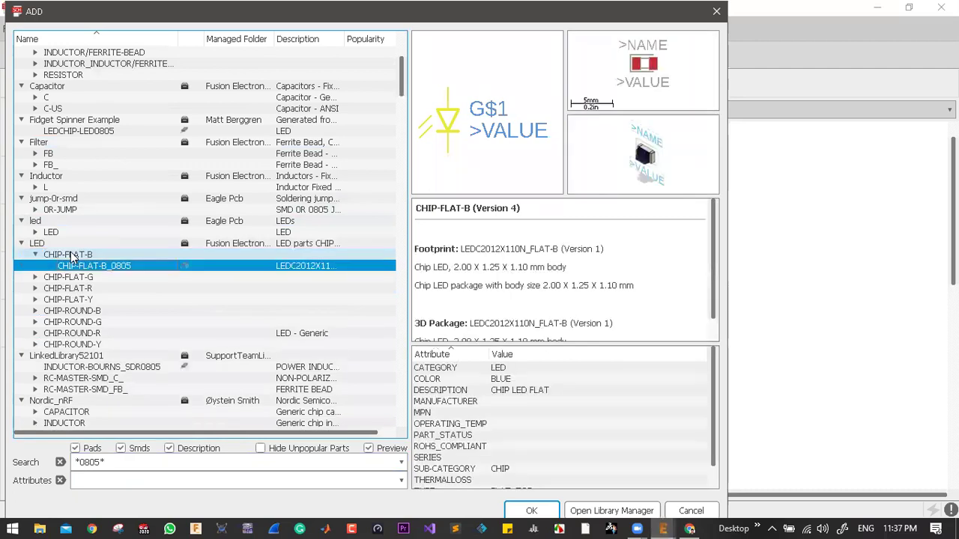
{"action": "key", "text": "Down"}
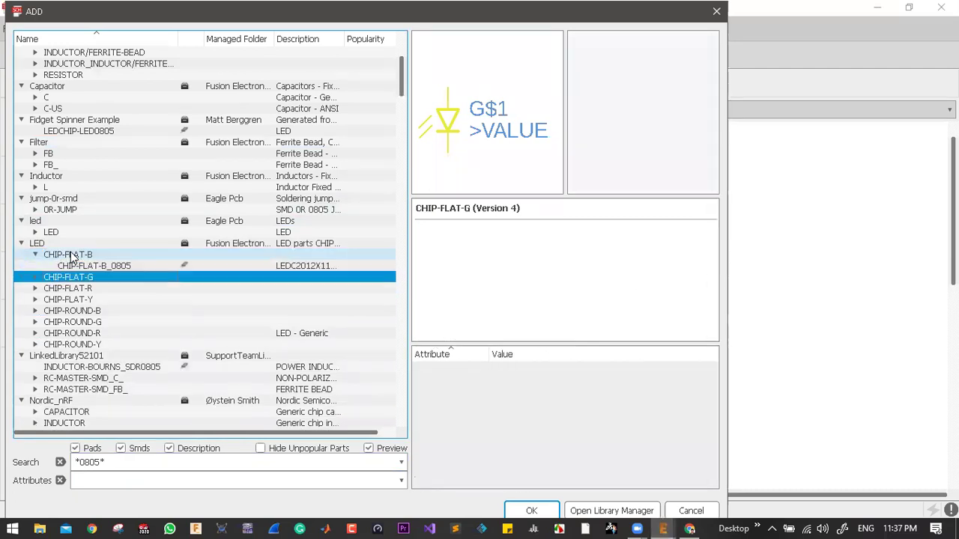
{"action": "key", "text": "Right"}
{"action": "key", "text": "Down"}
{"action": "key", "text": "Down"}
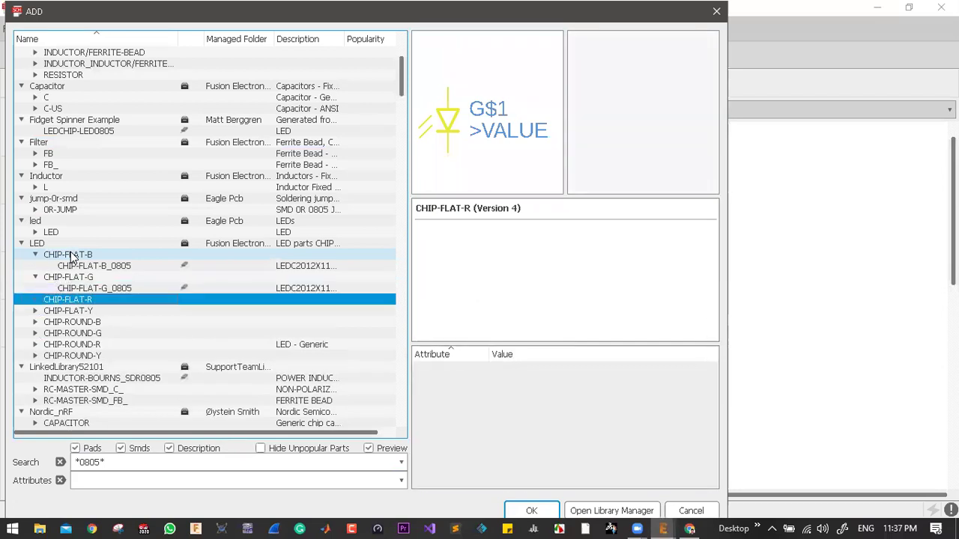
{"action": "key", "text": "Right"}
{"action": "key", "text": "Down"}
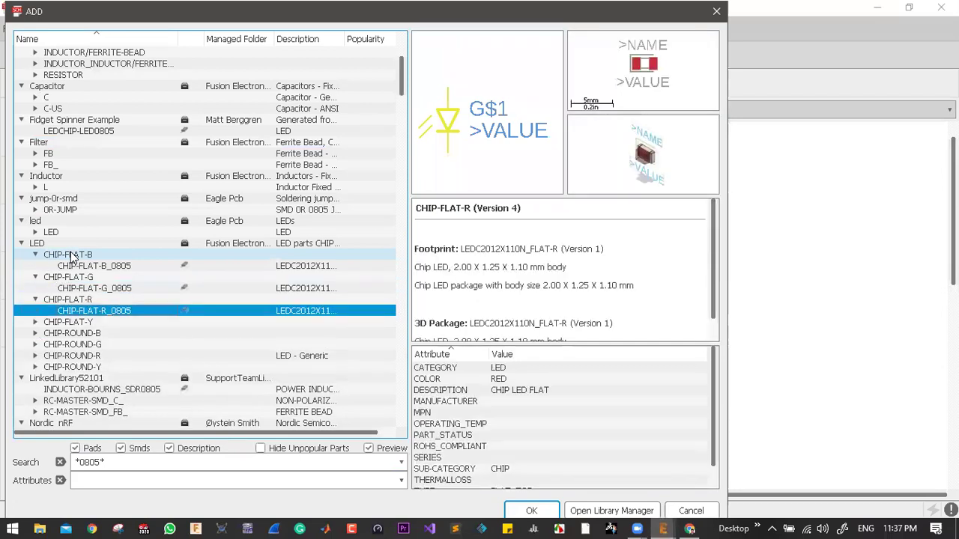
{"action": "key", "text": "Up"}
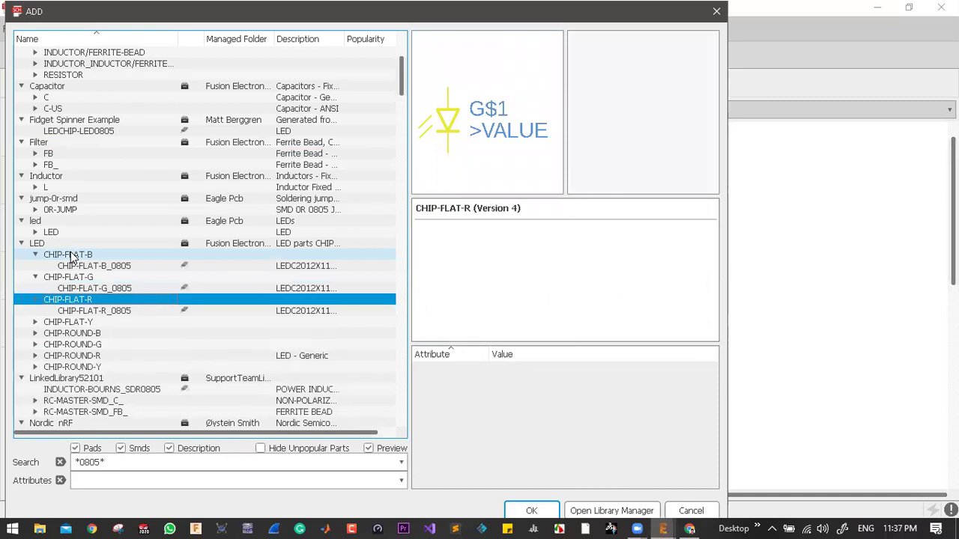
- Add two CHIP-FLAT-B_0805 LEDs to the schematic, one directly below resistor R3 and one below R4
{"action": "scroll", "coordinate": [72, 257], "scroll_direction": "down", "scroll_amount": 3}
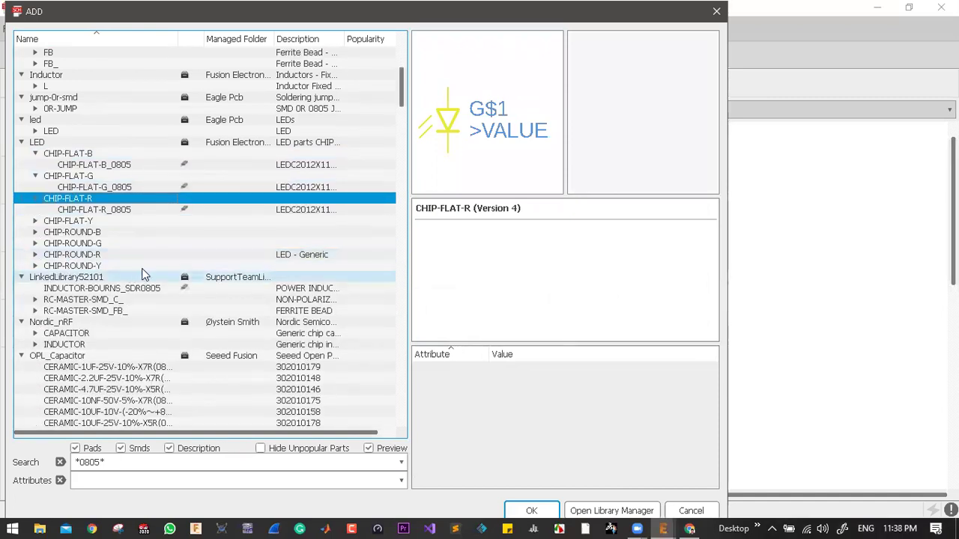
{"action": "scroll", "coordinate": [154, 258], "scroll_direction": "up", "scroll_amount": 2}
{"action": "left_click", "coordinate": [168, 231]}
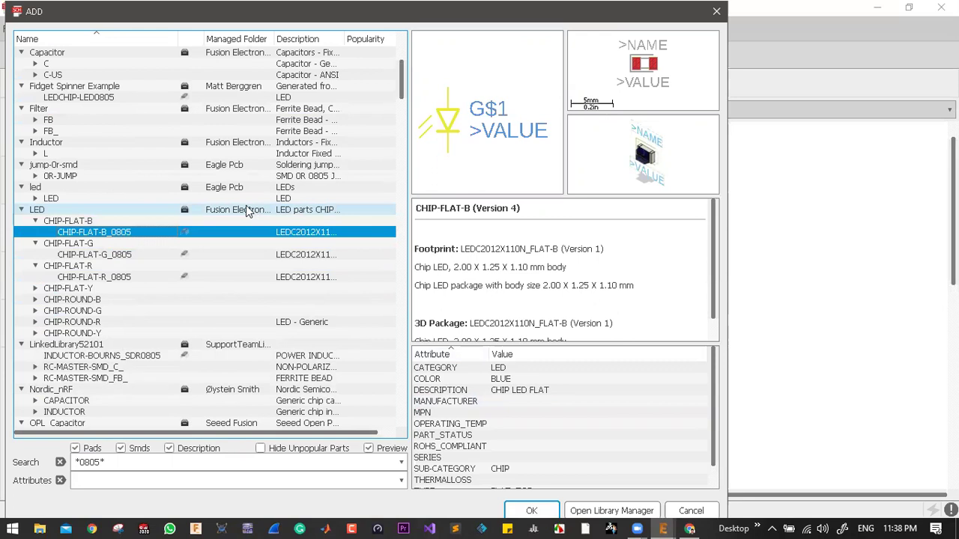
{"action": "left_click", "coordinate": [533, 513]}
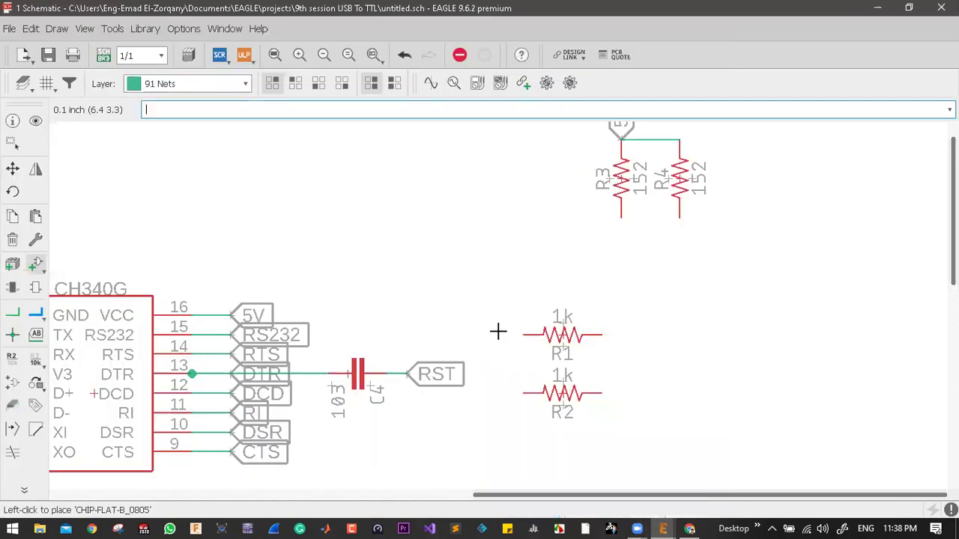
{"action": "left_click", "coordinate": [622, 240]}
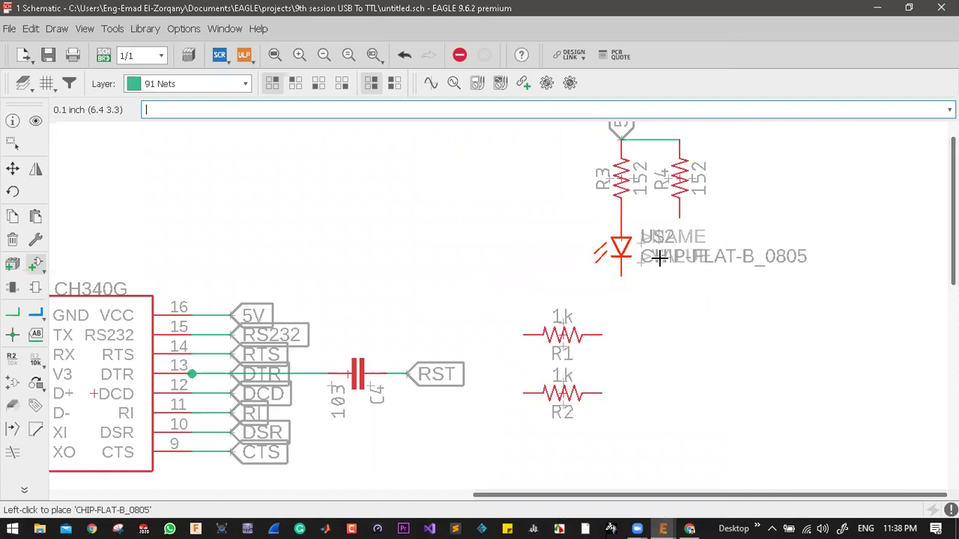
{"action": "left_click", "coordinate": [684, 238]}
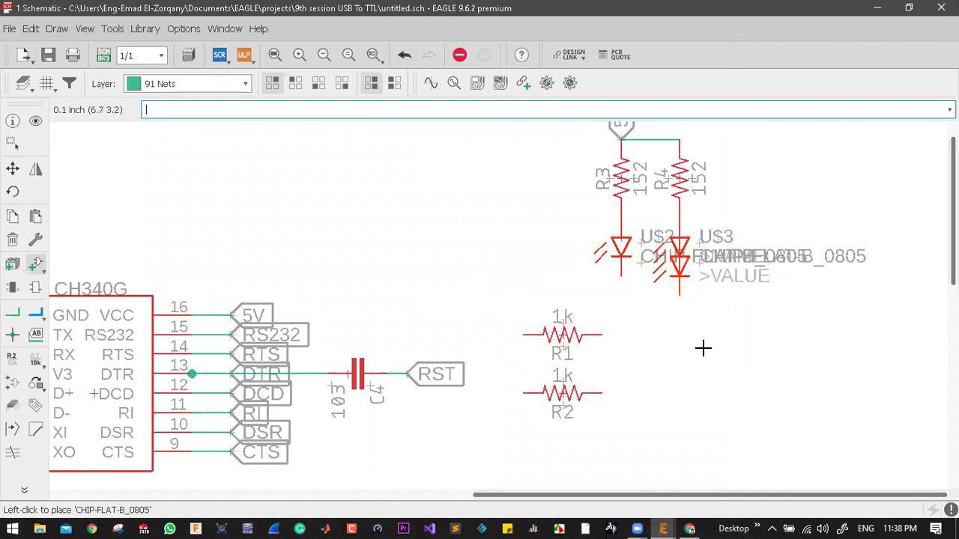
- Place a third CHIP-FLAT-B_0805 LED above the CH340G's GND pin, with its lower end on the GND net
{"action": "scroll", "coordinate": [736, 372], "scroll_direction": "down", "scroll_amount": 1}
{"action": "scroll", "coordinate": [737, 373], "scroll_direction": "down", "scroll_amount": 5}
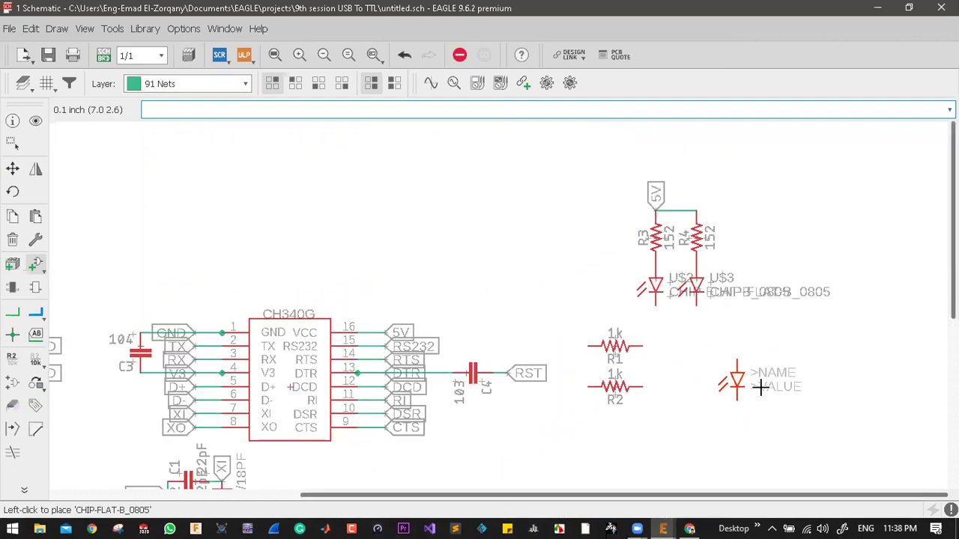
{"action": "scroll", "coordinate": [492, 390], "scroll_direction": "up", "scroll_amount": 4}
{"action": "scroll", "coordinate": [474, 356], "scroll_direction": "down", "scroll_amount": 2}
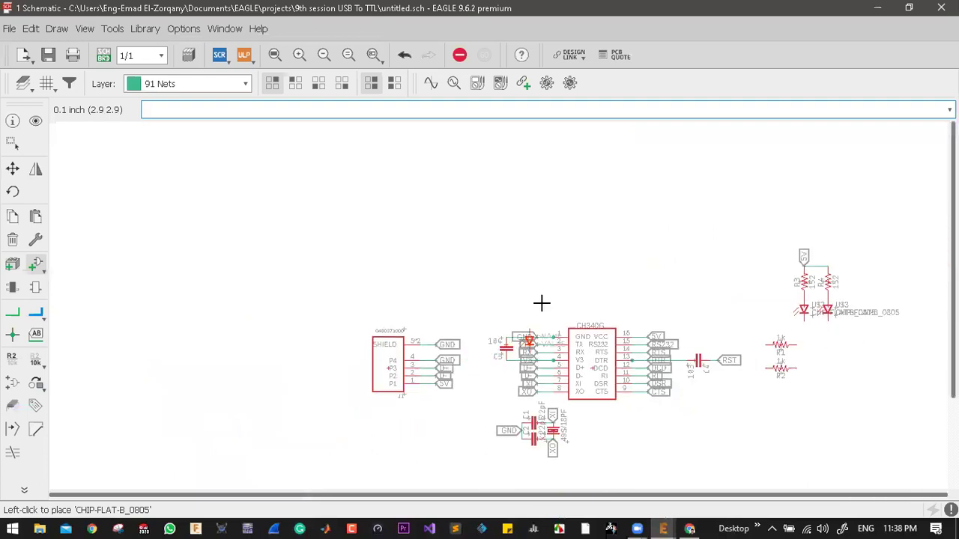
{"action": "scroll", "coordinate": [547, 299], "scroll_direction": "up", "scroll_amount": 4}
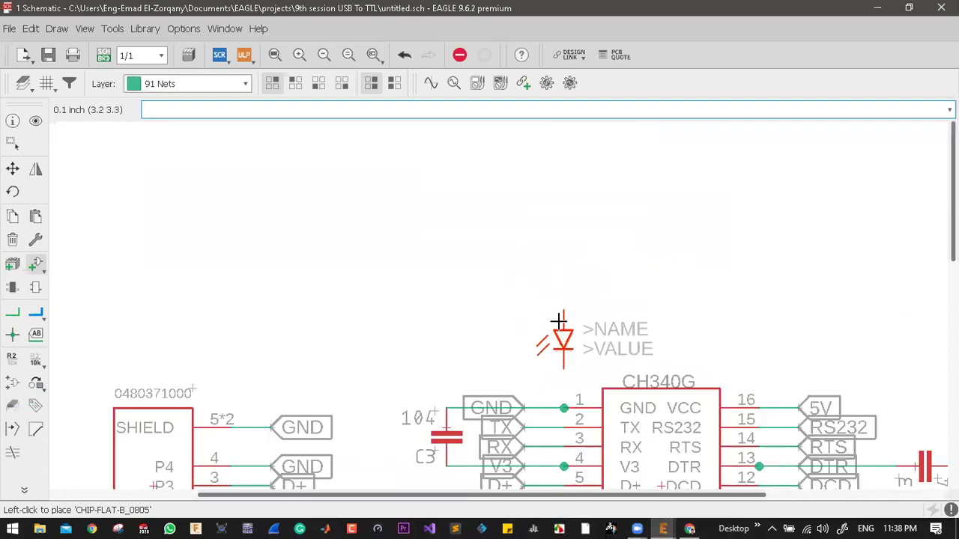
{"action": "left_click", "coordinate": [560, 373]}
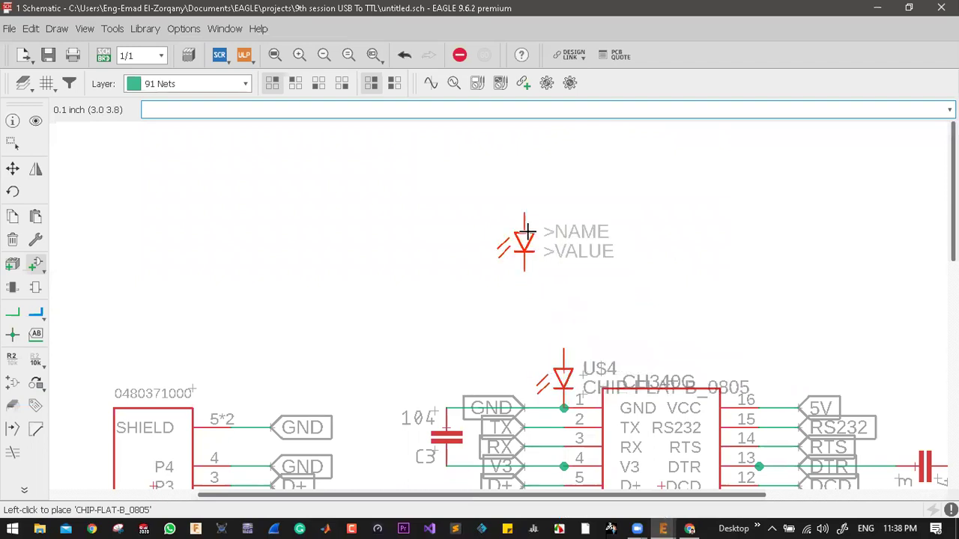
- Copy the 1k resistor R1, rotate the copy upright and place it directly above the LED at the CH340G's GND pin
{"action": "scroll", "coordinate": [524, 229], "scroll_direction": "down", "scroll_amount": 3}
{"action": "scroll", "coordinate": [779, 276], "scroll_direction": "up", "scroll_amount": 2}
{"action": "scroll", "coordinate": [800, 275], "scroll_direction": "up", "scroll_amount": 1}
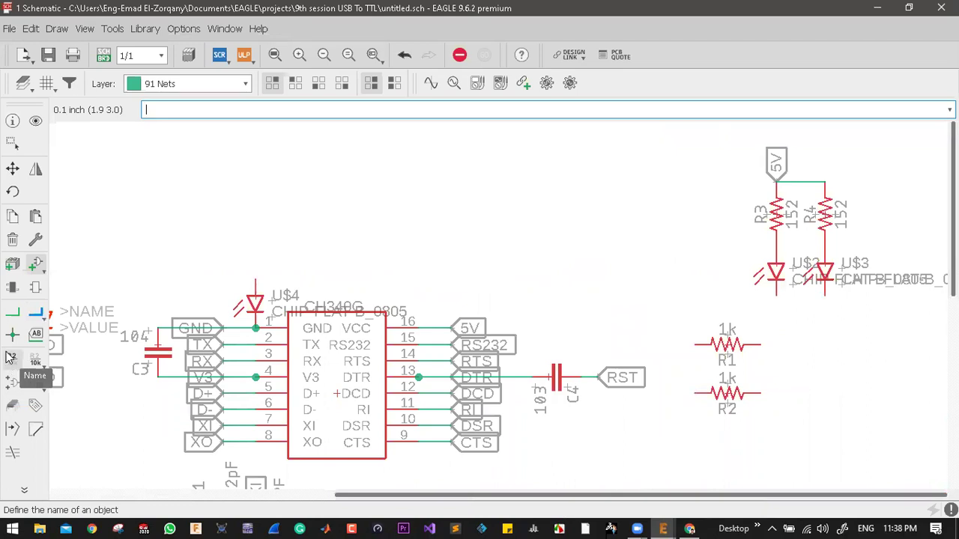
{"action": "left_click", "coordinate": [12, 217]}
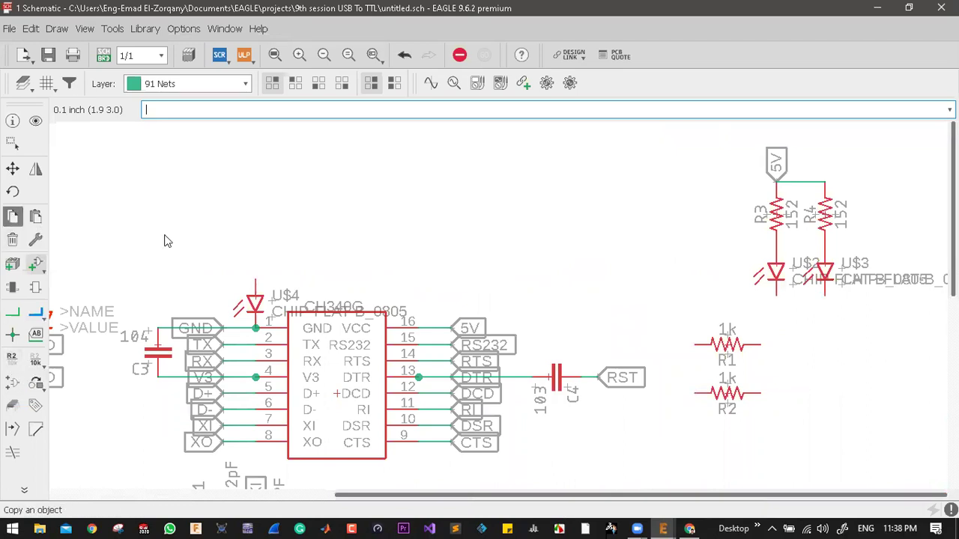
{"action": "left_click", "coordinate": [727, 344]}
{"action": "right_click", "coordinate": [319, 210]}
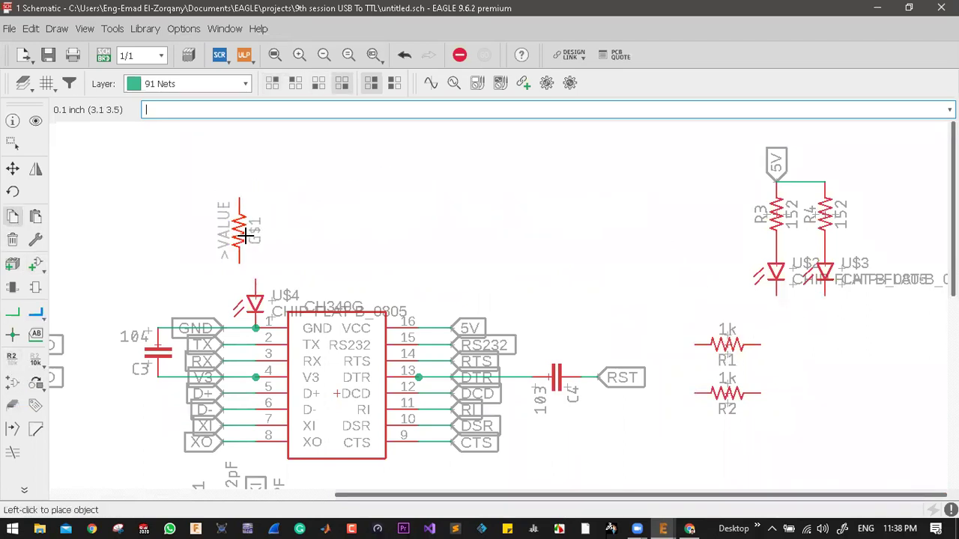
{"action": "left_click", "coordinate": [256, 245]}
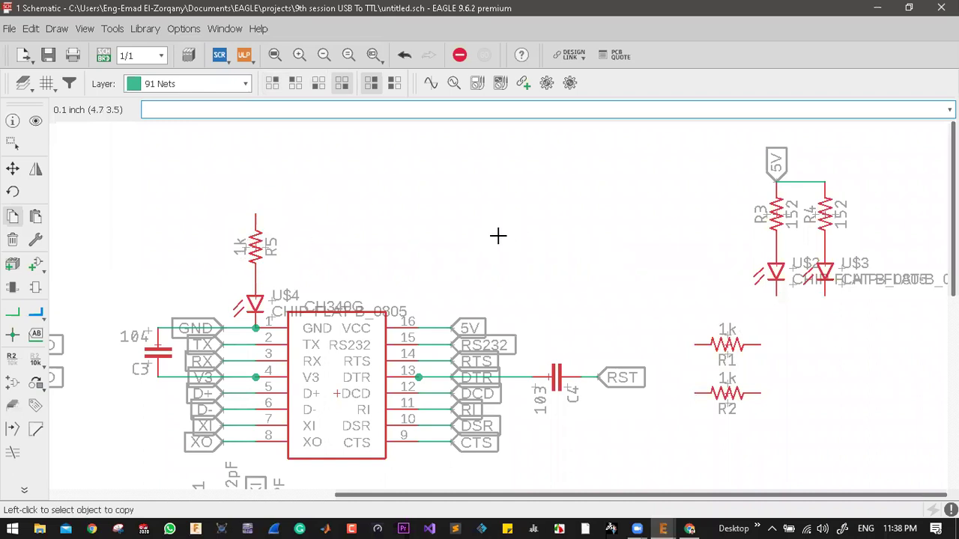
- Draw a short net up from the new 1k resistor's upper end, name it 5V, merge it with the 5V net and place its label
{"action": "scroll", "coordinate": [498, 236], "scroll_direction": "down", "scroll_amount": 1}
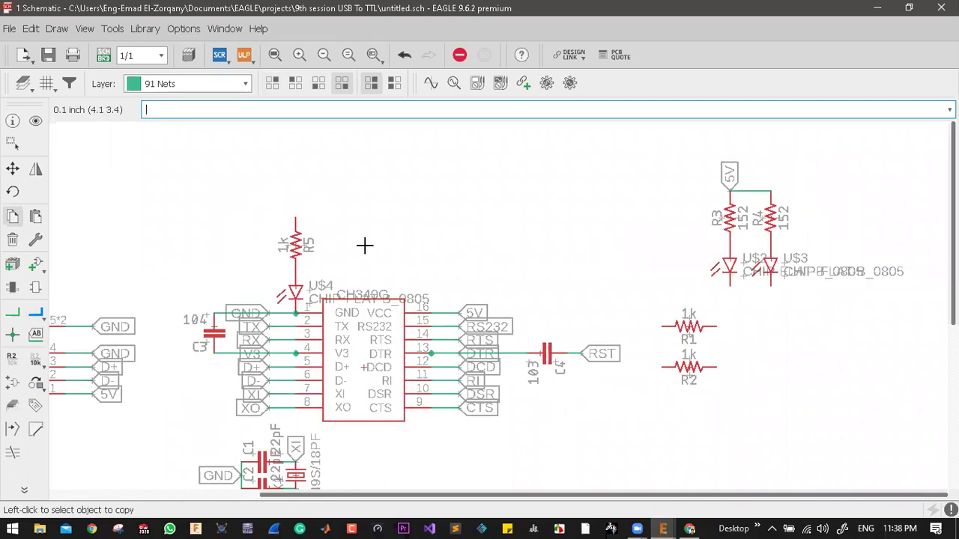
{"action": "left_click", "coordinate": [12, 313]}
{"action": "left_click", "coordinate": [292, 211]}
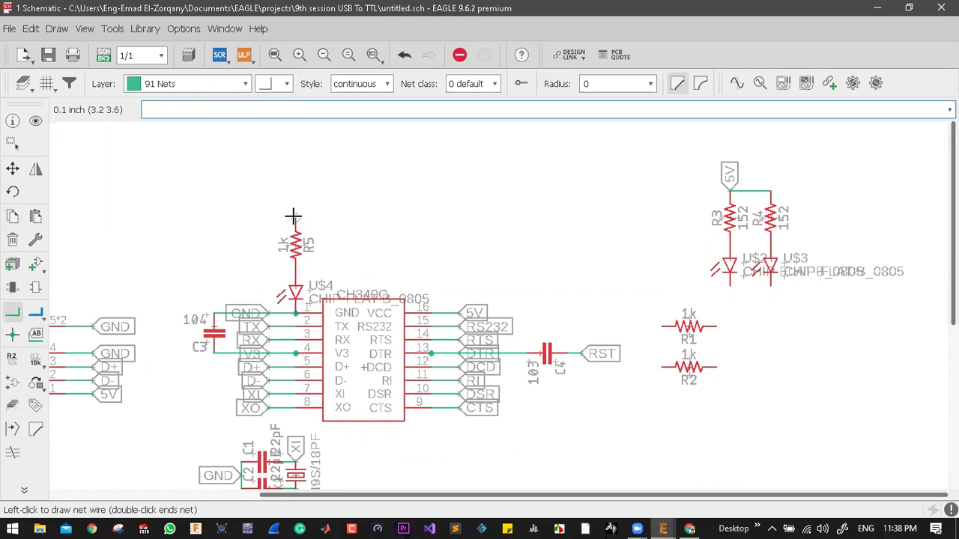
{"action": "double_click", "coordinate": [294, 203]}
{"action": "scroll", "coordinate": [315, 221], "scroll_direction": "up", "scroll_amount": 1}
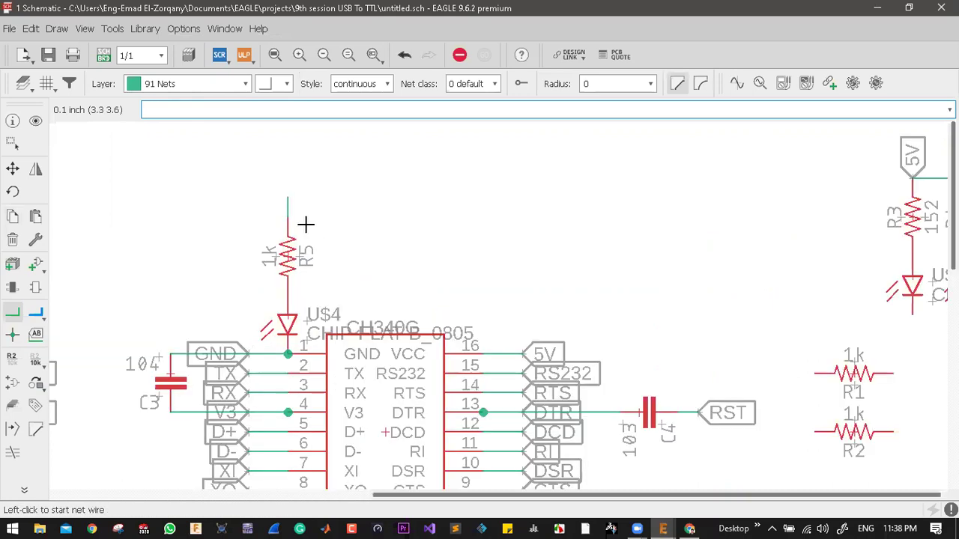
{"action": "left_click", "coordinate": [13, 355]}
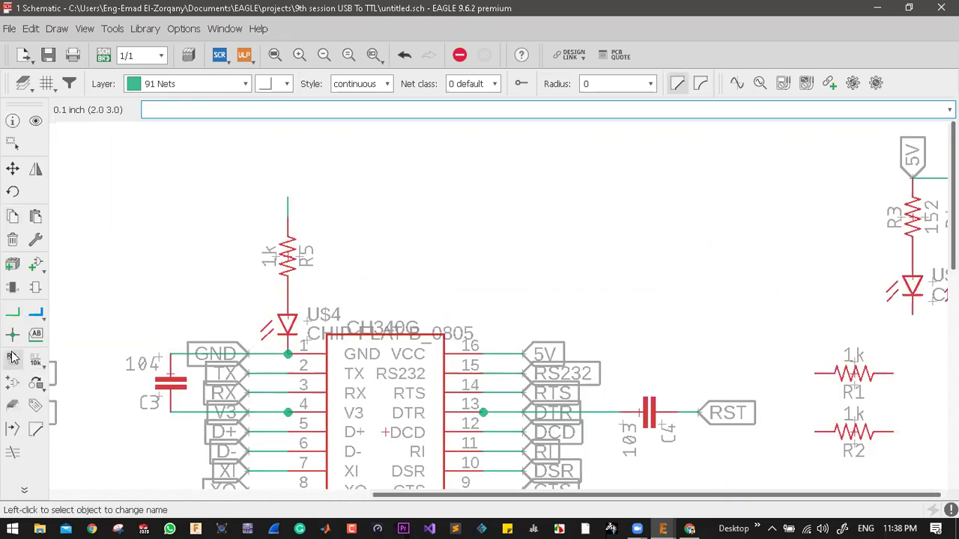
{"action": "left_click", "coordinate": [288, 205]}
{"action": "key", "text": "Return"}
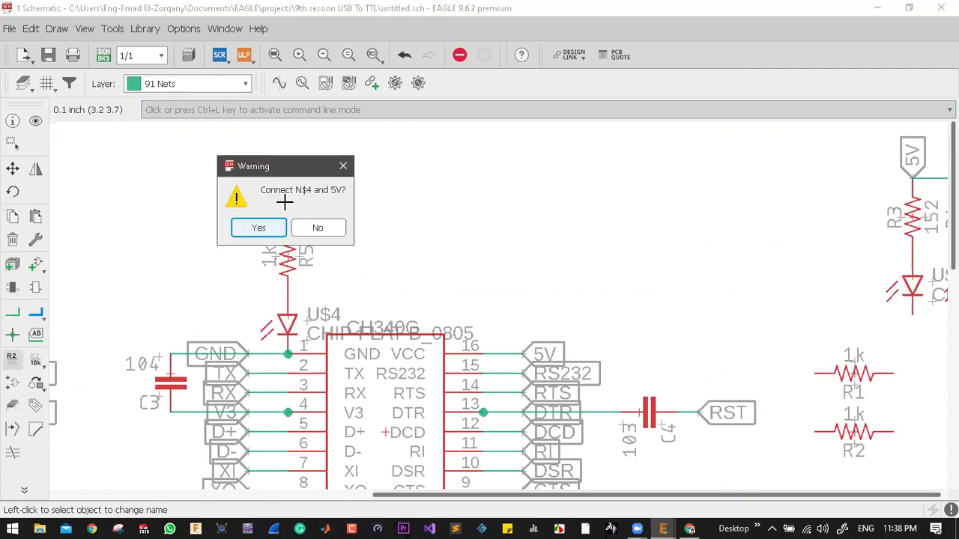
{"action": "left_click", "coordinate": [285, 201]}
{"action": "key", "text": "Escape"}
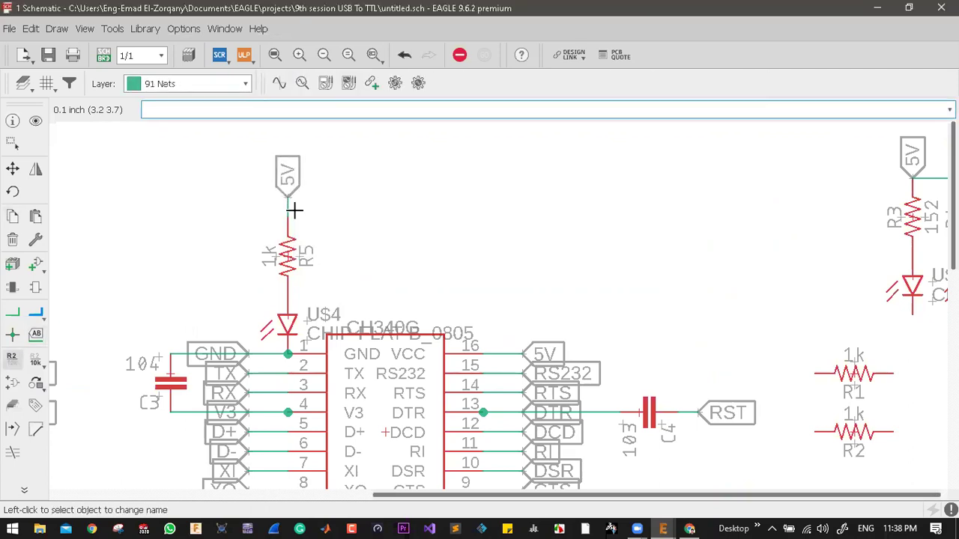
- Wire the free end of R1 to the LED below R3, and R2 to the LED below R4
{"action": "scroll", "coordinate": [284, 200], "scroll_direction": "down", "scroll_amount": 5}
{"action": "scroll", "coordinate": [529, 203], "scroll_direction": "up", "scroll_amount": 4}
{"action": "scroll", "coordinate": [446, 182], "scroll_direction": "up", "scroll_amount": 2}
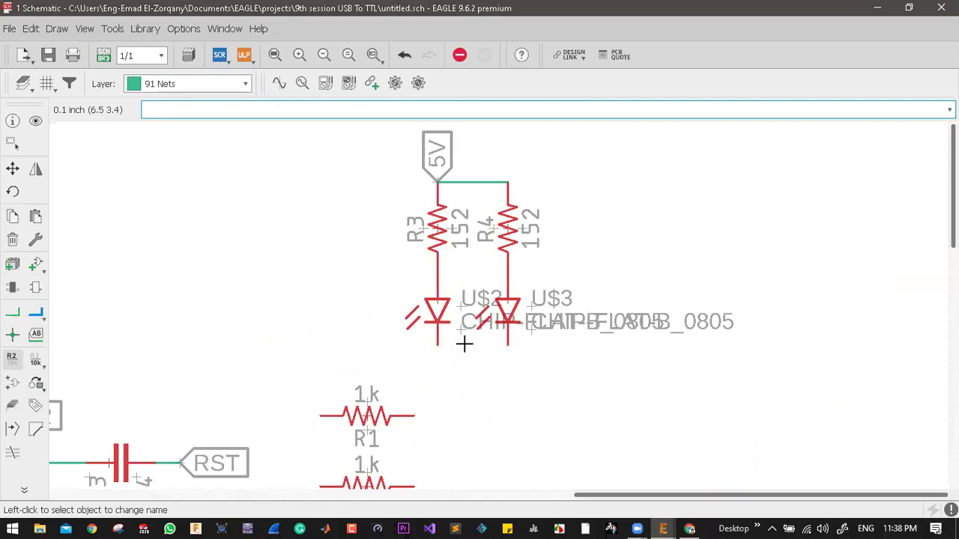
{"action": "left_click", "coordinate": [12, 313]}
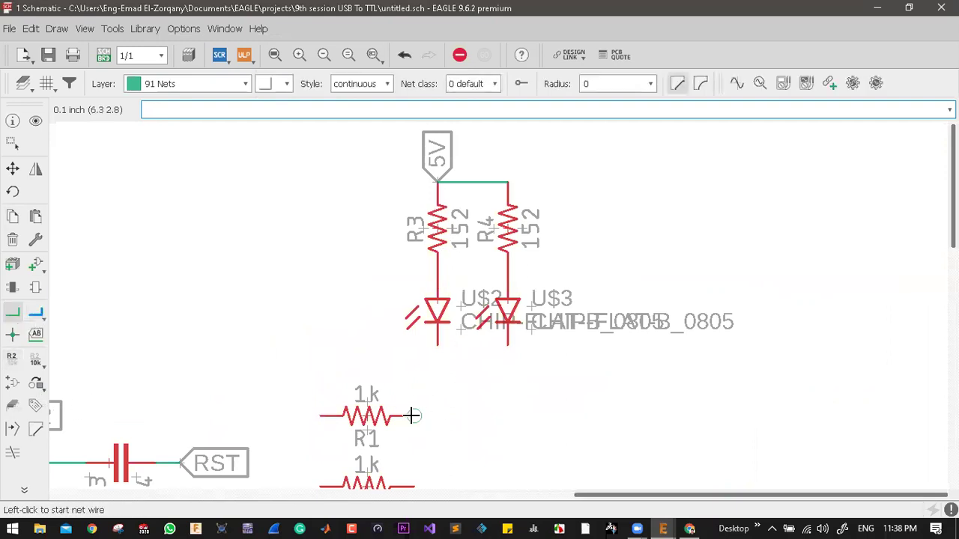
{"action": "left_click", "coordinate": [424, 363]}
{"action": "left_click", "coordinate": [437, 343]}
{"action": "scroll", "coordinate": [434, 332], "scroll_direction": "down", "scroll_amount": 2}
{"action": "scroll", "coordinate": [473, 415], "scroll_direction": "up", "scroll_amount": 2}
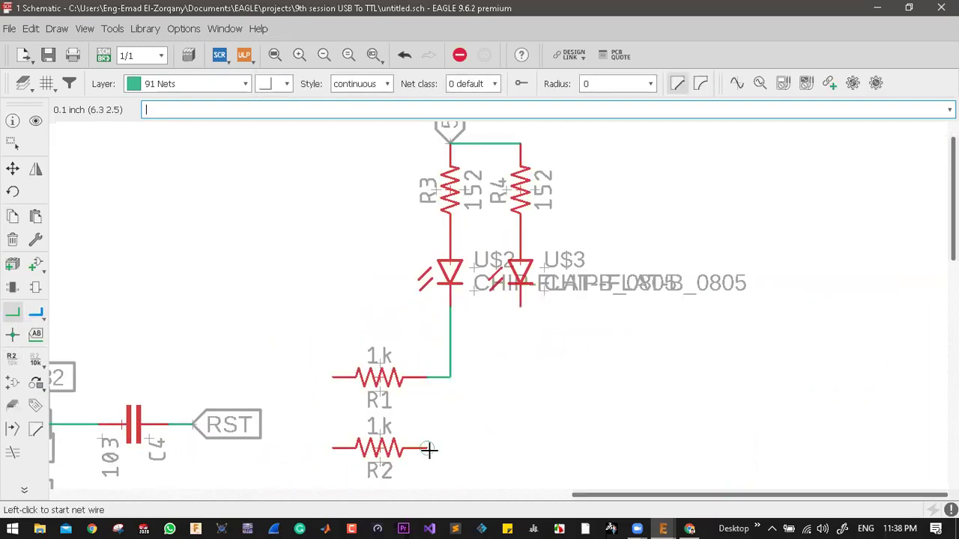
{"action": "left_click", "coordinate": [431, 449]}
{"action": "left_click", "coordinate": [520, 306]}
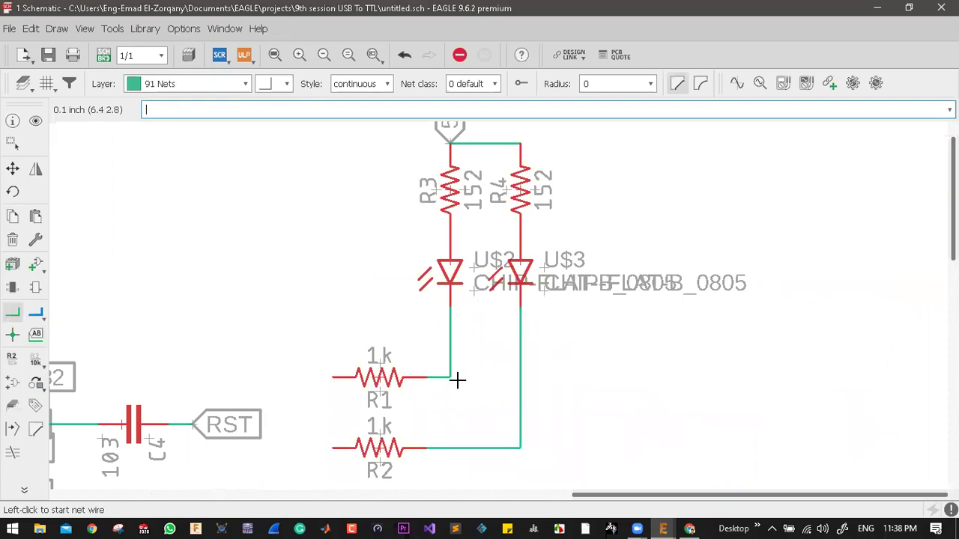
- Name the net between R1 and its LED RX0 and place the label at the wire's corner
{"action": "left_click", "coordinate": [12, 358]}
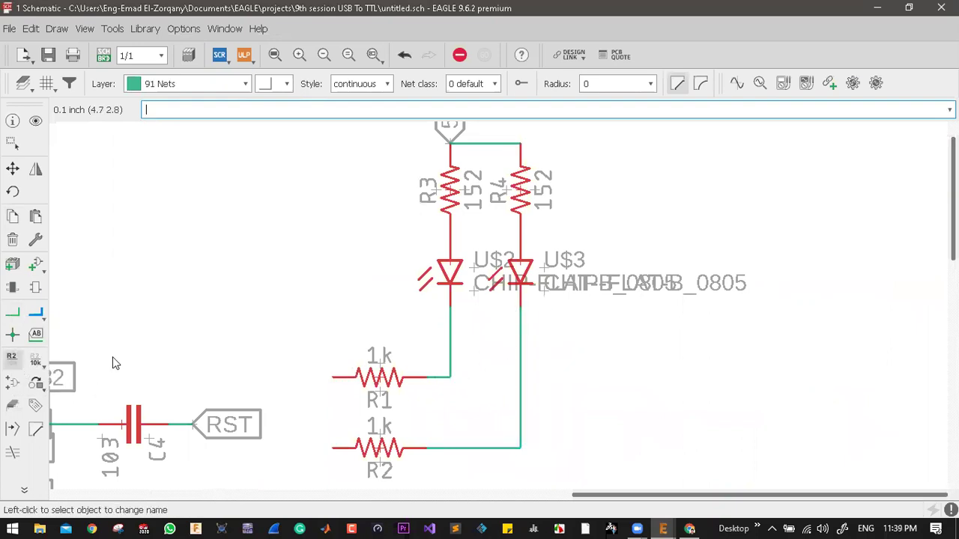
{"action": "left_click", "coordinate": [450, 379]}
{"action": "left_click", "coordinate": [451, 384]}
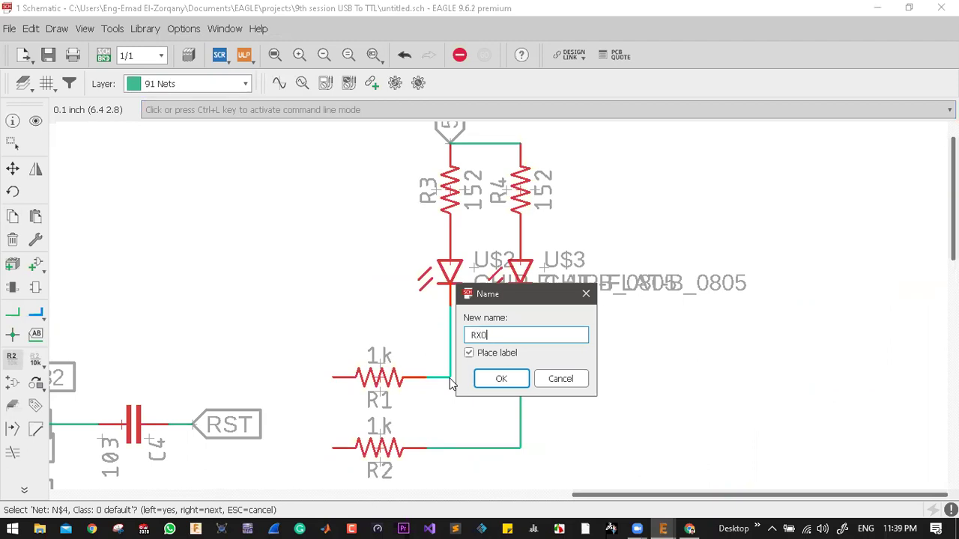
{"action": "key", "text": "Return"}
{"action": "left_click", "coordinate": [450, 378]}
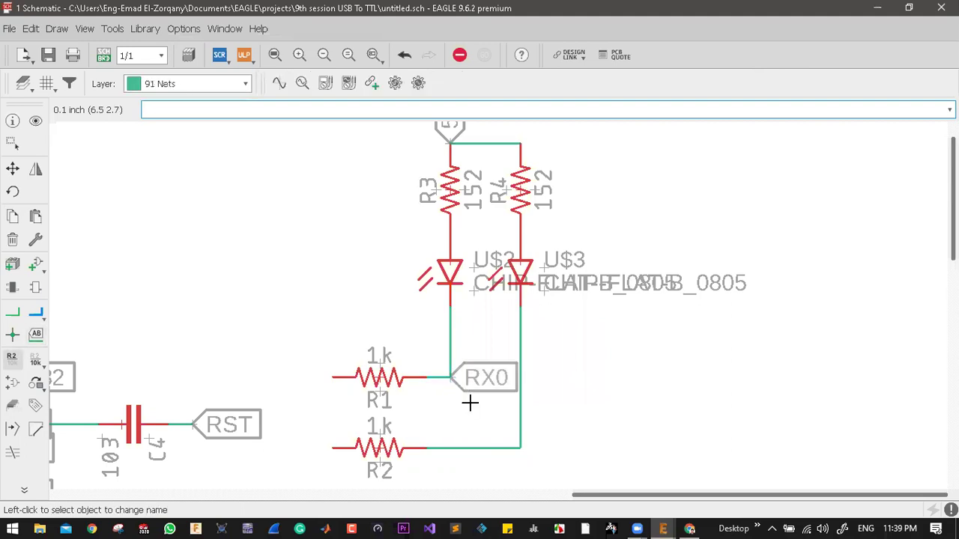
- Name the net between R2 and its LED TX0 and place the label at the wire's corner
{"action": "left_click", "coordinate": [521, 447]}
{"action": "left_click", "coordinate": [521, 447]}
{"action": "type", "text": "TX0"}
{"action": "key", "text": "Return"}
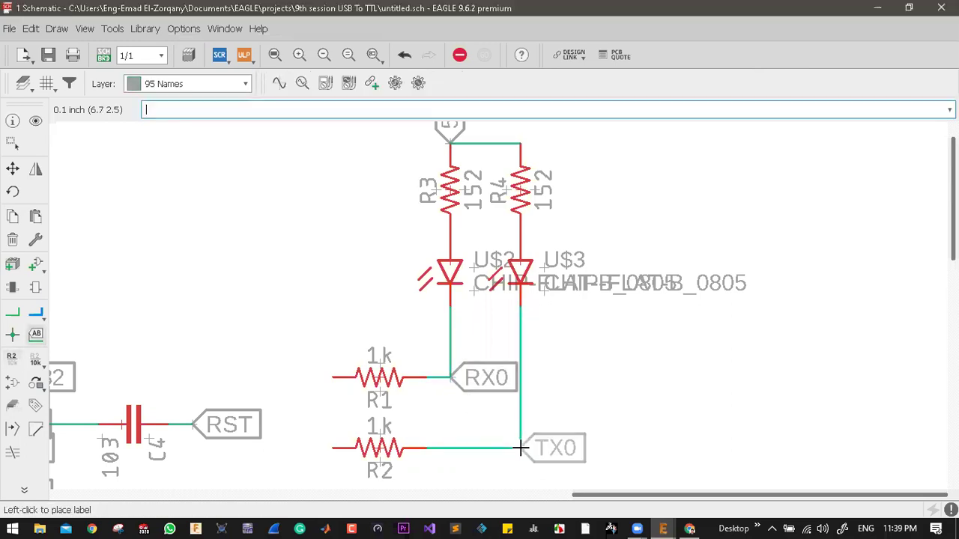
{"action": "left_click", "coordinate": [521, 447]}
- Draw short net stubs outward from the unconnected ends of resistors R1 and R2
{"action": "scroll", "coordinate": [610, 407], "scroll_direction": "down", "scroll_amount": 5}
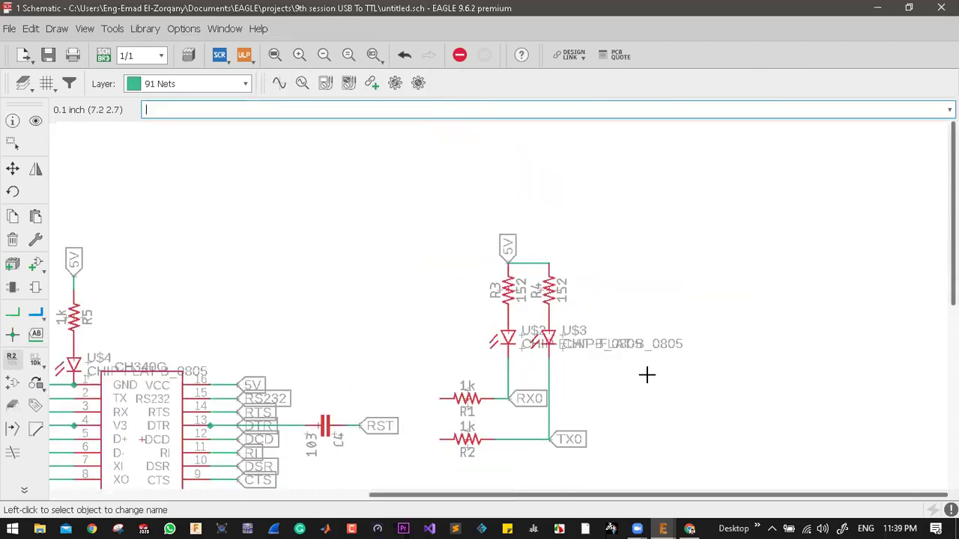
{"action": "scroll", "coordinate": [569, 341], "scroll_direction": "up", "scroll_amount": 2}
{"action": "scroll", "coordinate": [539, 345], "scroll_direction": "down", "scroll_amount": 2}
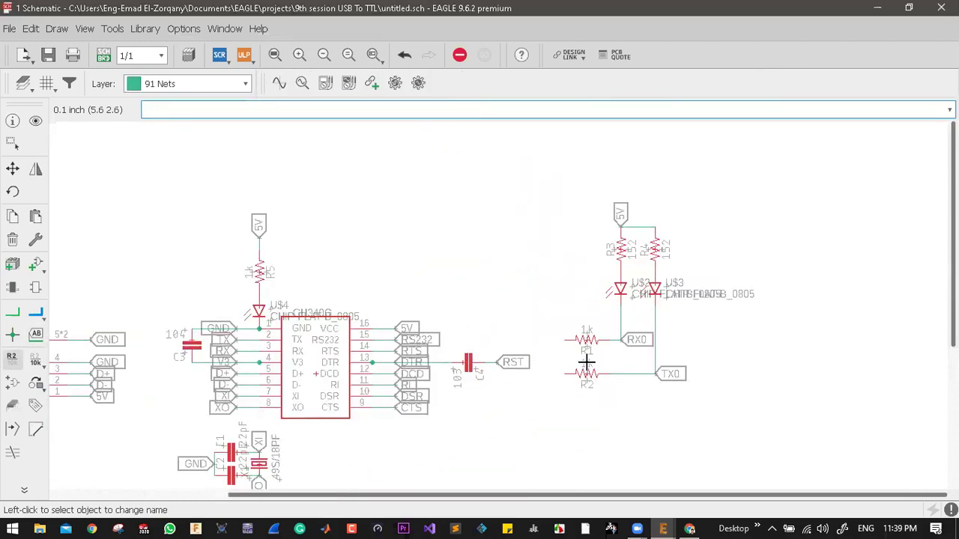
{"action": "scroll", "coordinate": [603, 352], "scroll_direction": "up", "scroll_amount": 5}
{"action": "scroll", "coordinate": [601, 330], "scroll_direction": "down", "scroll_amount": 3}
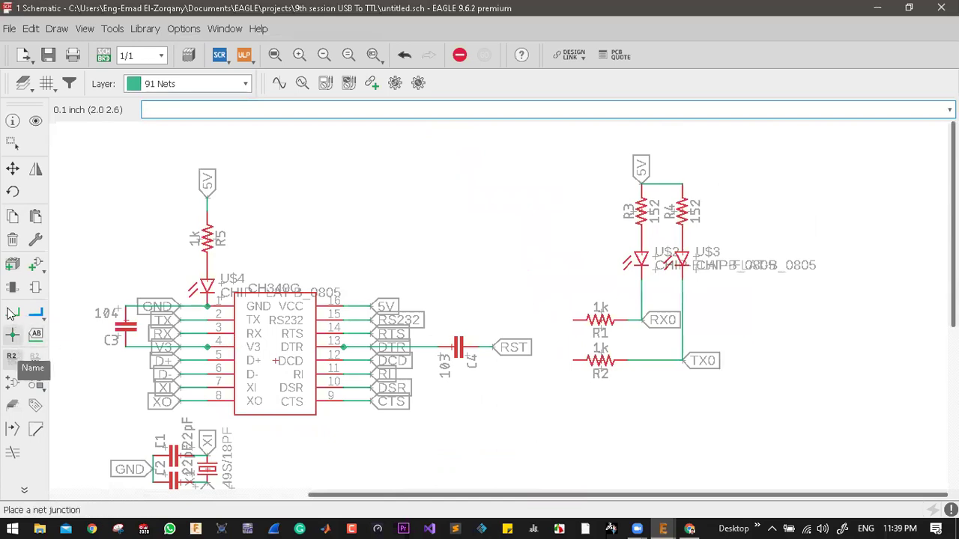
{"action": "left_click", "coordinate": [12, 313]}
{"action": "scroll", "coordinate": [604, 351], "scroll_direction": "up", "scroll_amount": 5}
{"action": "left_click", "coordinate": [553, 275]}
{"action": "double_click", "coordinate": [526, 275]}
{"action": "left_click", "coordinate": [553, 360]}
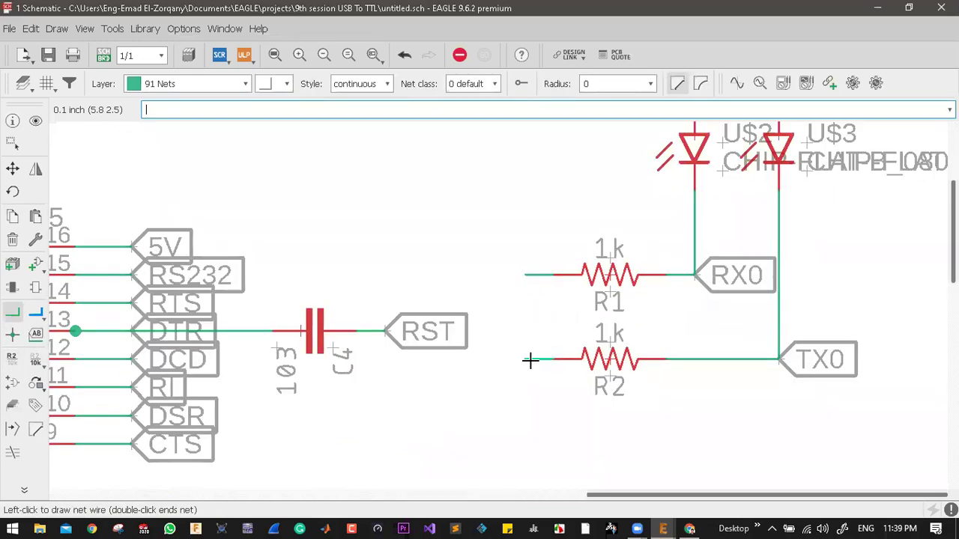
{"action": "double_click", "coordinate": [526, 359]}
- Name the stub net at R1 RX and place its label at the end of the wire
{"action": "left_click", "coordinate": [12, 356]}
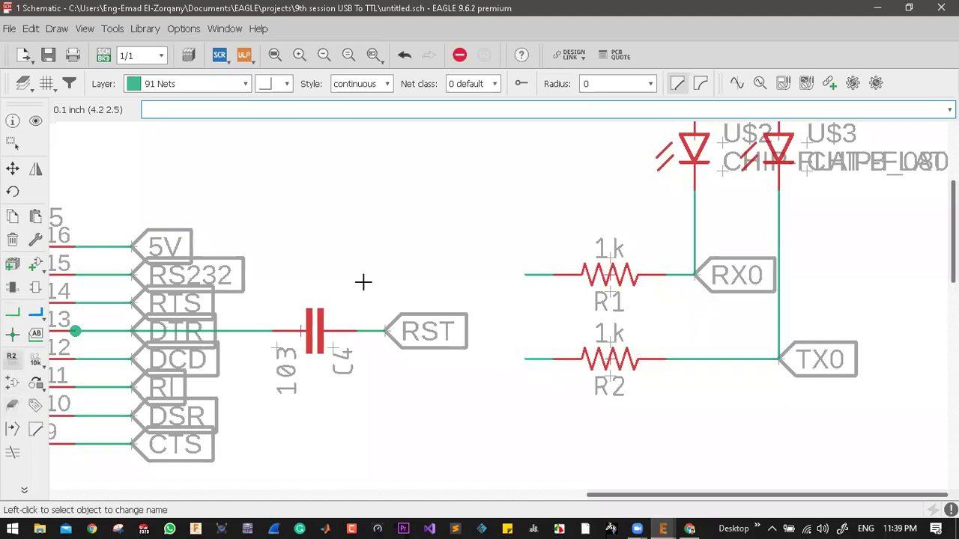
{"action": "left_click", "coordinate": [530, 275]}
{"action": "type", "text": "R"}
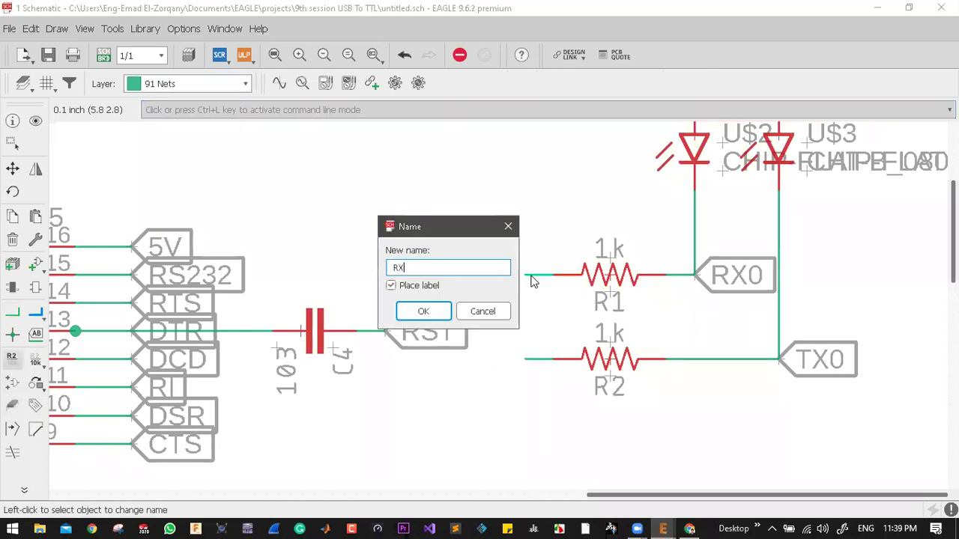
{"action": "type", "text": "X"}
{"action": "key", "text": "Return"}
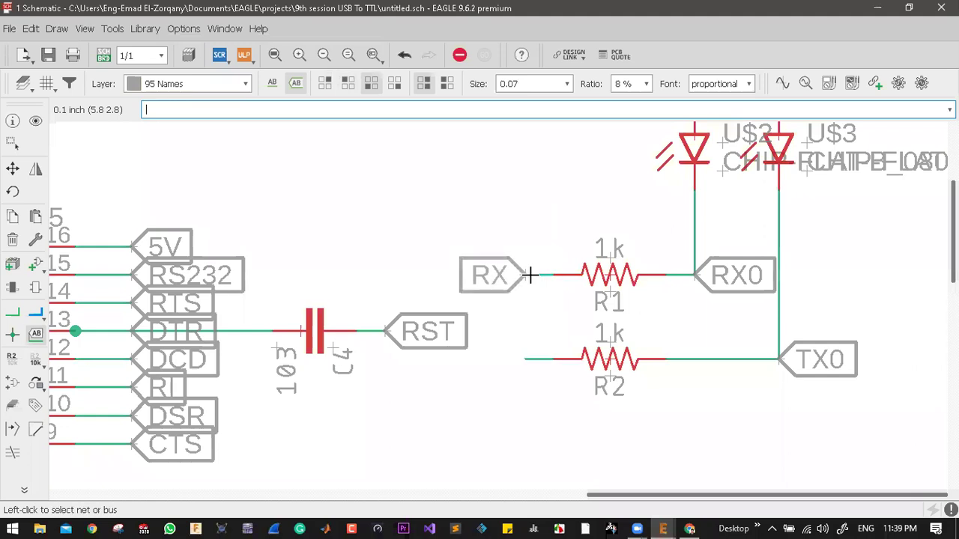
{"action": "left_click", "coordinate": [530, 275]}
- Name the stub net at R2 TX and place its label at the end of the wire
{"action": "left_click", "coordinate": [530, 359]}
{"action": "type", "text": "TX"}
{"action": "key", "text": "Return"}
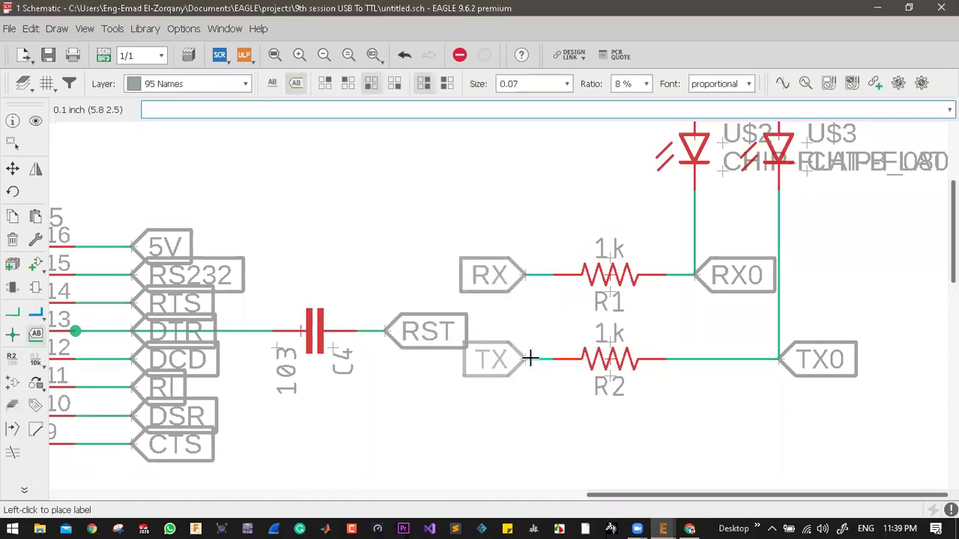
{"action": "left_click", "coordinate": [530, 359]}
- Review the whole schematic: USB connector, CH340G pins, crystal circuit, RST capacitor and the LED and resistor connections
{"action": "scroll", "coordinate": [521, 322], "scroll_direction": "down", "scroll_amount": 5}
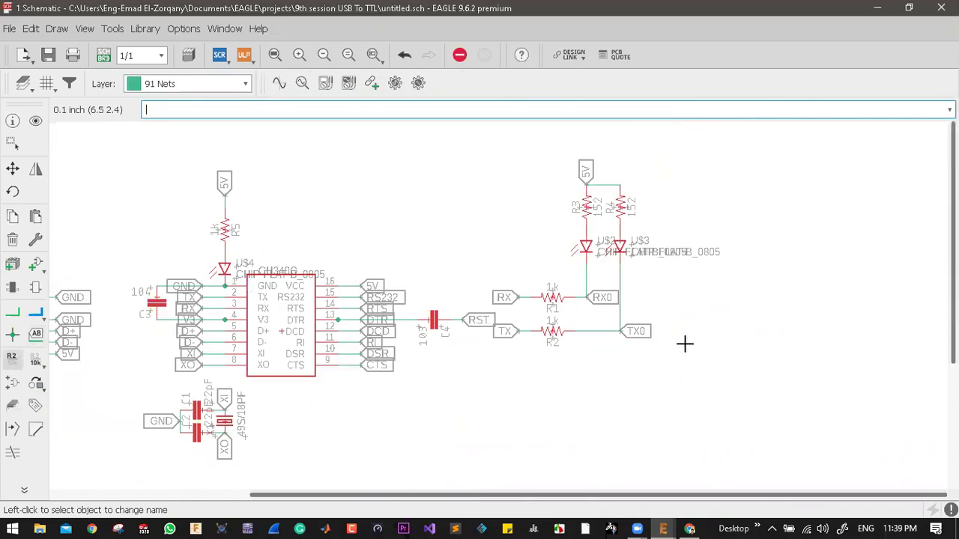
{"action": "scroll", "coordinate": [524, 327], "scroll_direction": "up", "scroll_amount": 4}
{"action": "scroll", "coordinate": [442, 345], "scroll_direction": "down", "scroll_amount": 4}
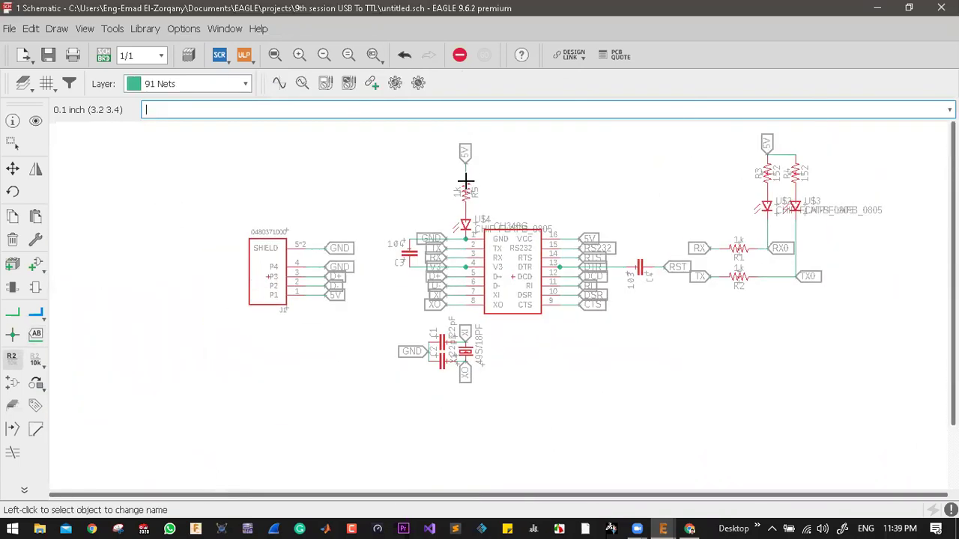
{"action": "scroll", "coordinate": [442, 345], "scroll_direction": "up", "scroll_amount": 4}
{"action": "scroll", "coordinate": [342, 193], "scroll_direction": "down", "scroll_amount": 4}
{"action": "scroll", "coordinate": [260, 236], "scroll_direction": "up", "scroll_amount": 4}
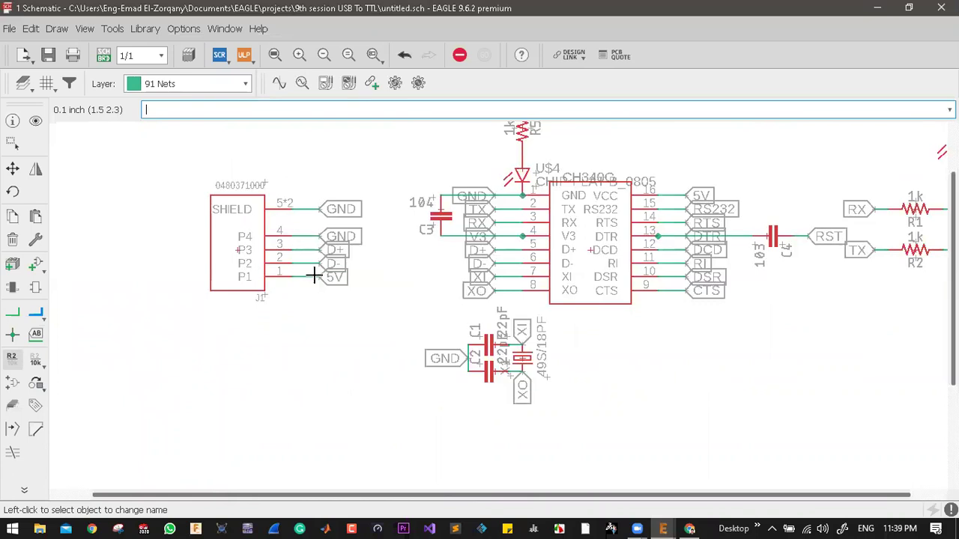
{"action": "scroll", "coordinate": [254, 239], "scroll_direction": "down", "scroll_amount": 1}
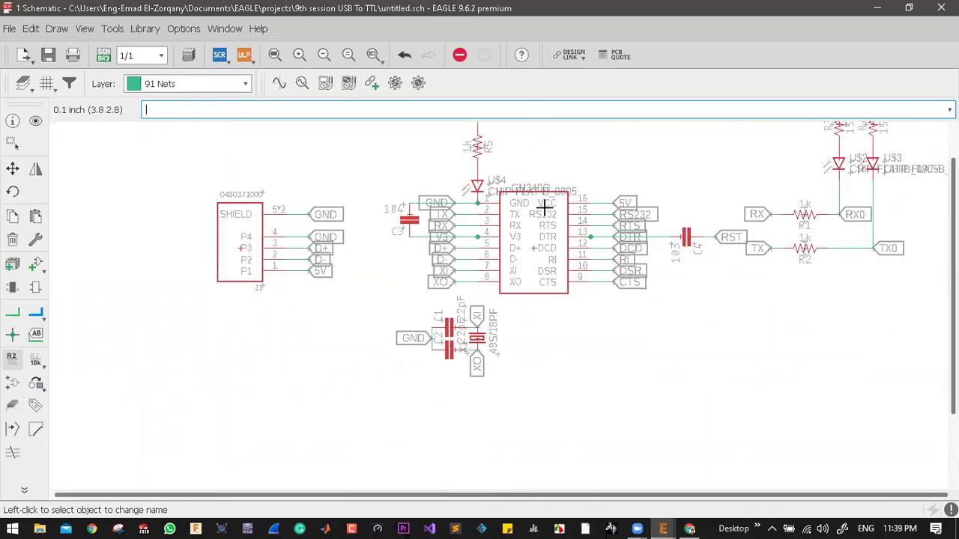
{"action": "scroll", "coordinate": [513, 244], "scroll_direction": "down", "scroll_amount": 1}
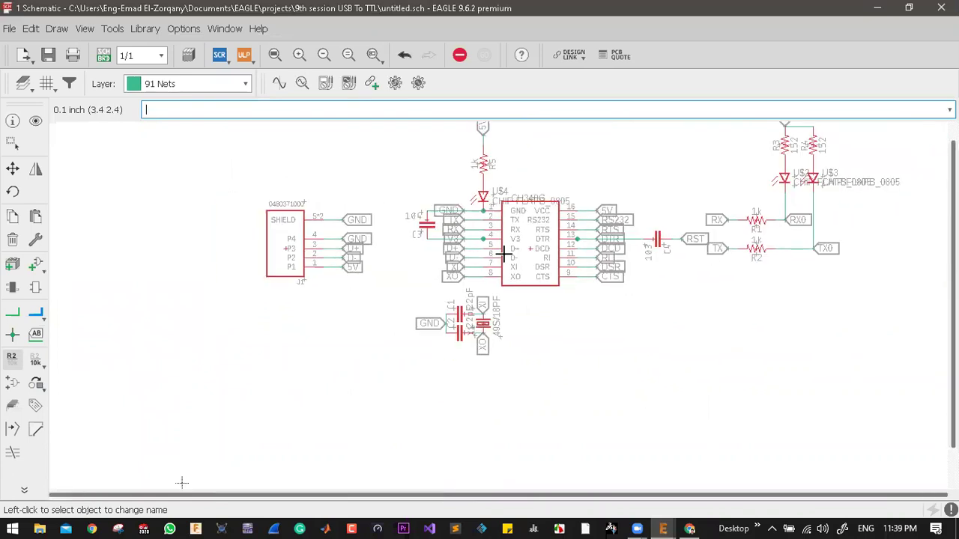
{"action": "scroll", "coordinate": [505, 254], "scroll_direction": "down", "scroll_amount": 2}
{"action": "scroll", "coordinate": [484, 215], "scroll_direction": "up", "scroll_amount": 2}
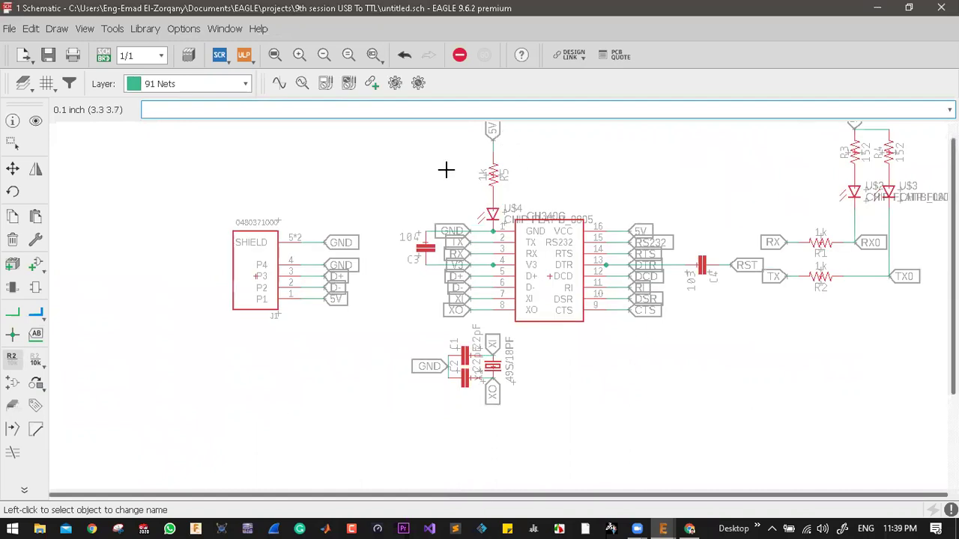
{"action": "scroll", "coordinate": [491, 150], "scroll_direction": "up", "scroll_amount": 1}
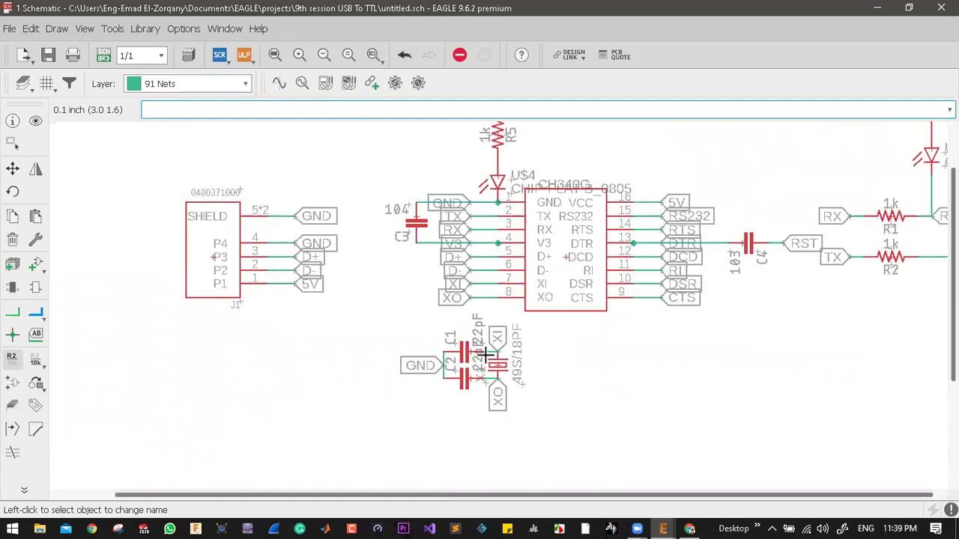
{"action": "scroll", "coordinate": [480, 225], "scroll_direction": "up", "scroll_amount": 1}
{"action": "scroll", "coordinate": [434, 344], "scroll_direction": "down", "scroll_amount": 1}
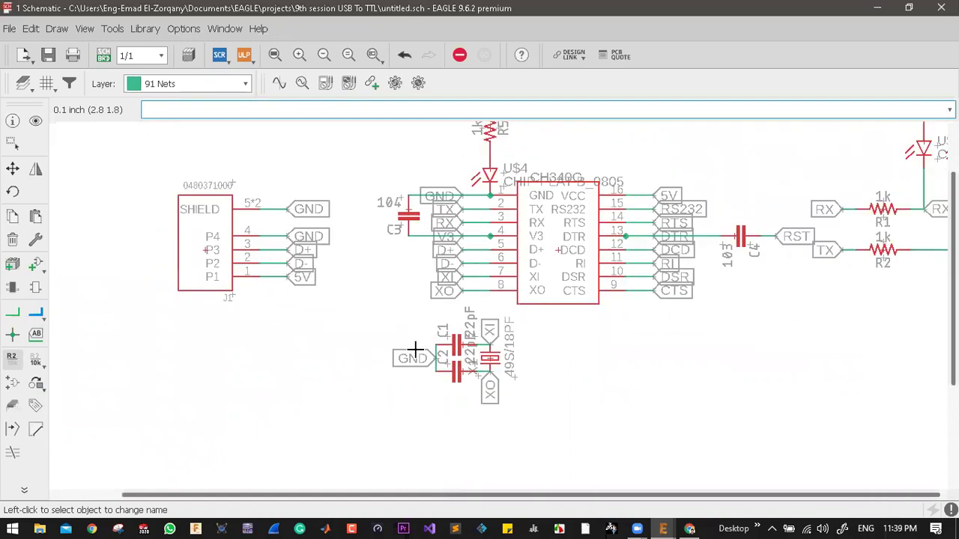
{"action": "scroll", "coordinate": [615, 332], "scroll_direction": "down", "scroll_amount": 1}
{"action": "scroll", "coordinate": [655, 280], "scroll_direction": "up", "scroll_amount": 2}
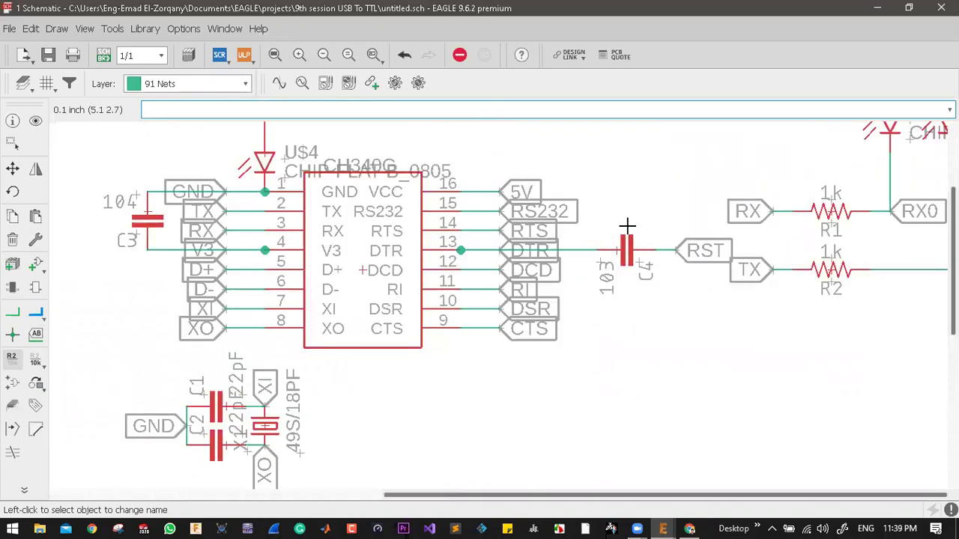
- Set the value of LED U$2, in series with R3, to RX, accepting the change despite its non-definable value
{"action": "scroll", "coordinate": [591, 243], "scroll_direction": "down", "scroll_amount": 2}
{"action": "scroll", "coordinate": [760, 245], "scroll_direction": "up", "scroll_amount": 2}
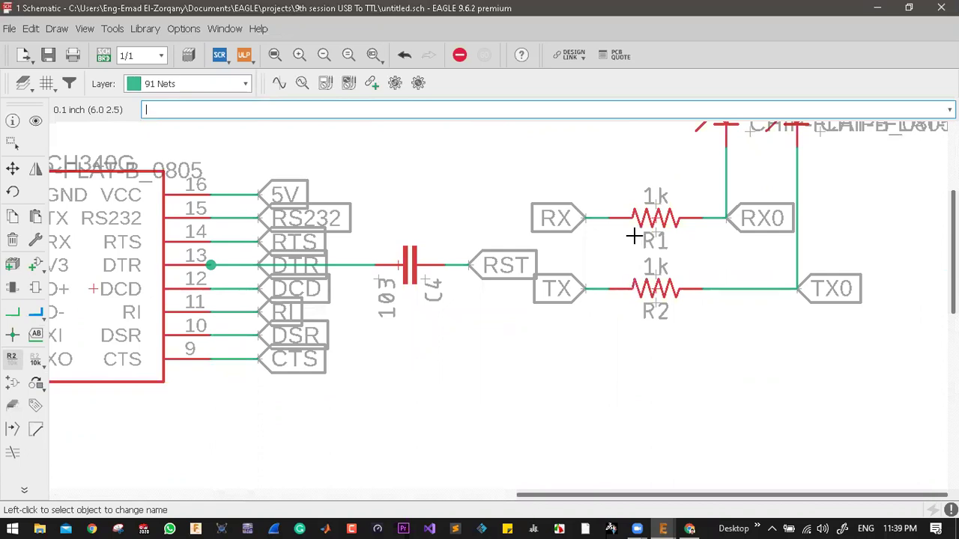
{"action": "scroll", "coordinate": [567, 335], "scroll_direction": "down", "scroll_amount": 2}
{"action": "scroll", "coordinate": [704, 218], "scroll_direction": "down", "scroll_amount": 2}
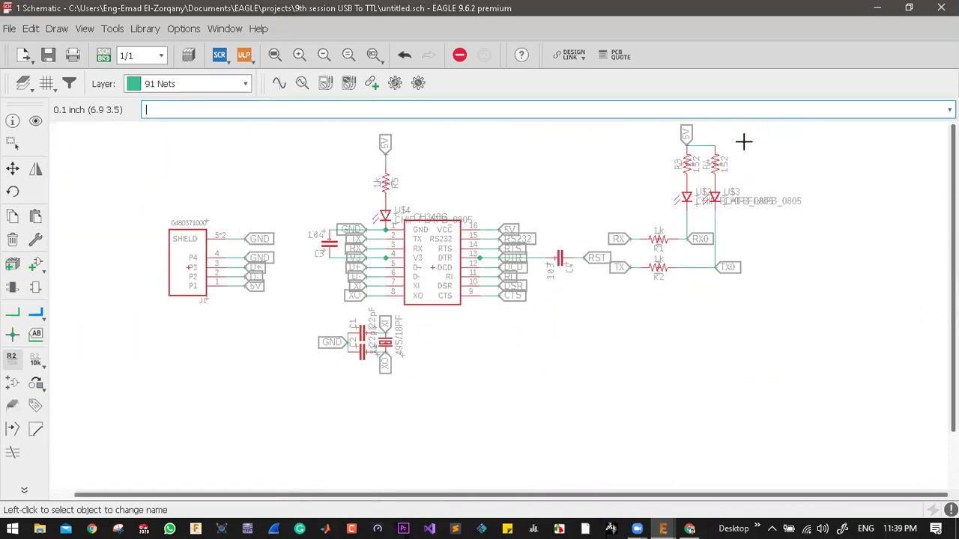
{"action": "scroll", "coordinate": [700, 180], "scroll_direction": "up", "scroll_amount": 3}
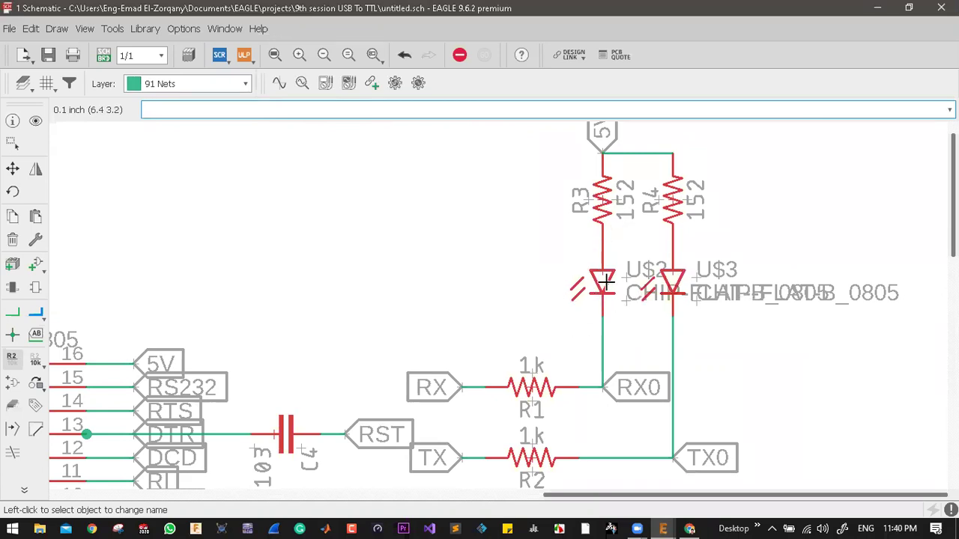
{"action": "left_click", "coordinate": [35, 362]}
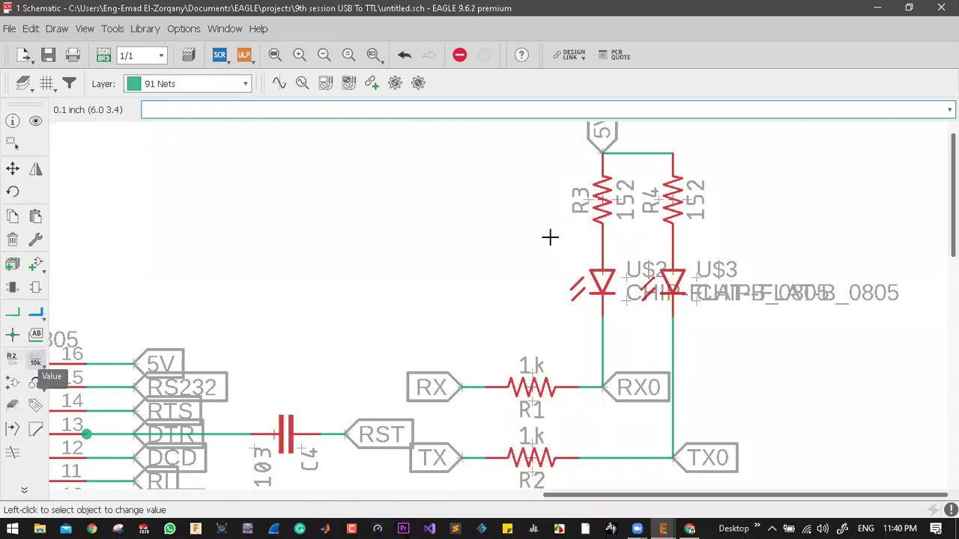
{"action": "left_click", "coordinate": [602, 271]}
{"action": "key", "text": "Return"}
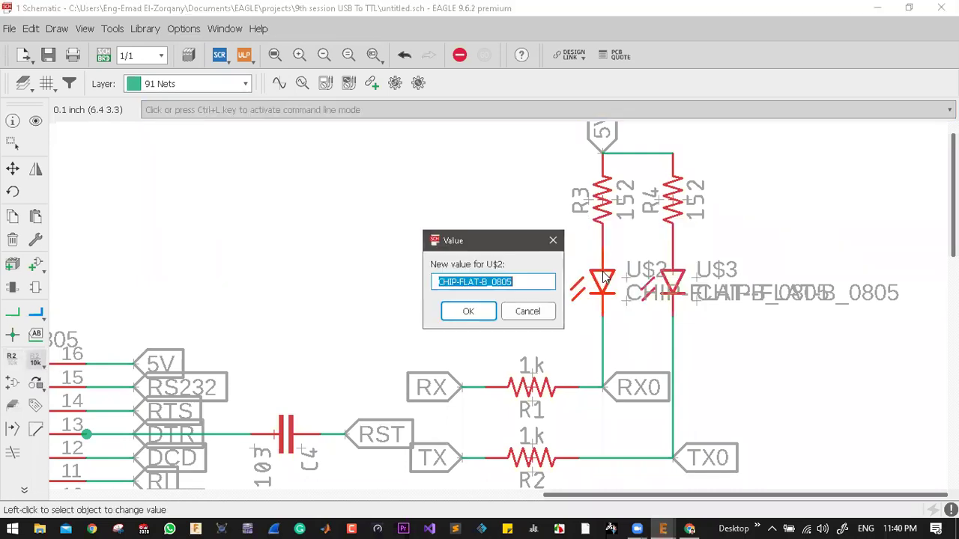
{"action": "type", "text": "RX"}
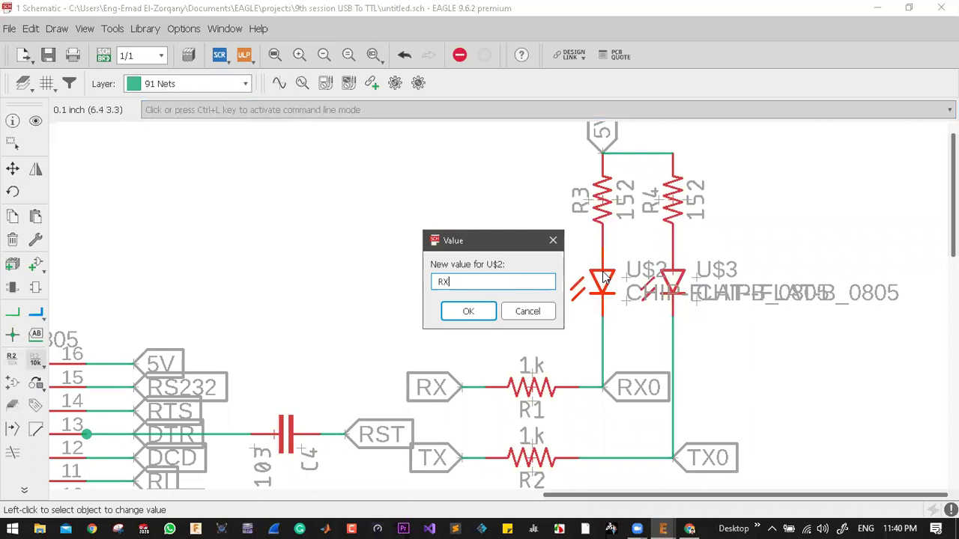
{"action": "key", "text": "Return"}
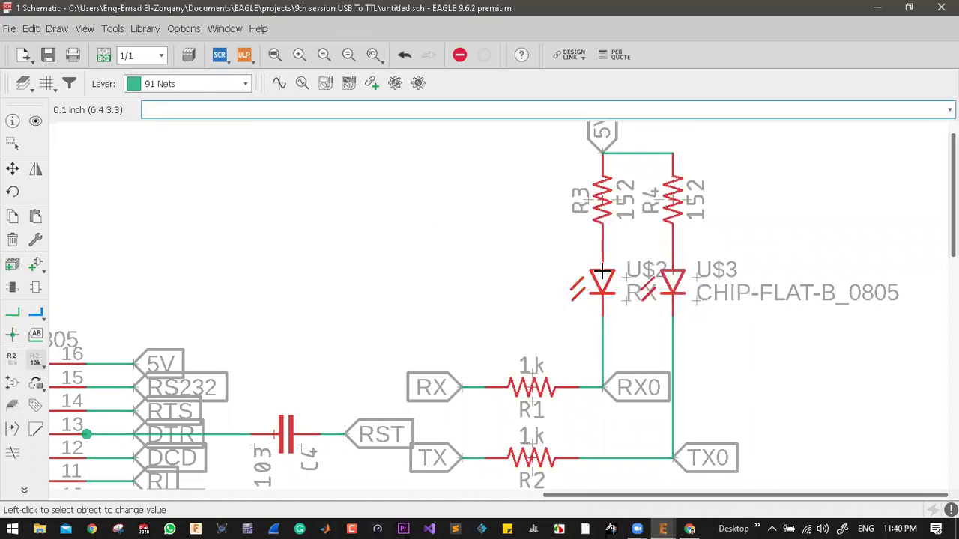
- Set the value of LED U$3, in series with R4, to TX, accepting the change despite its non-definable value
{"action": "double_click", "coordinate": [675, 275]}
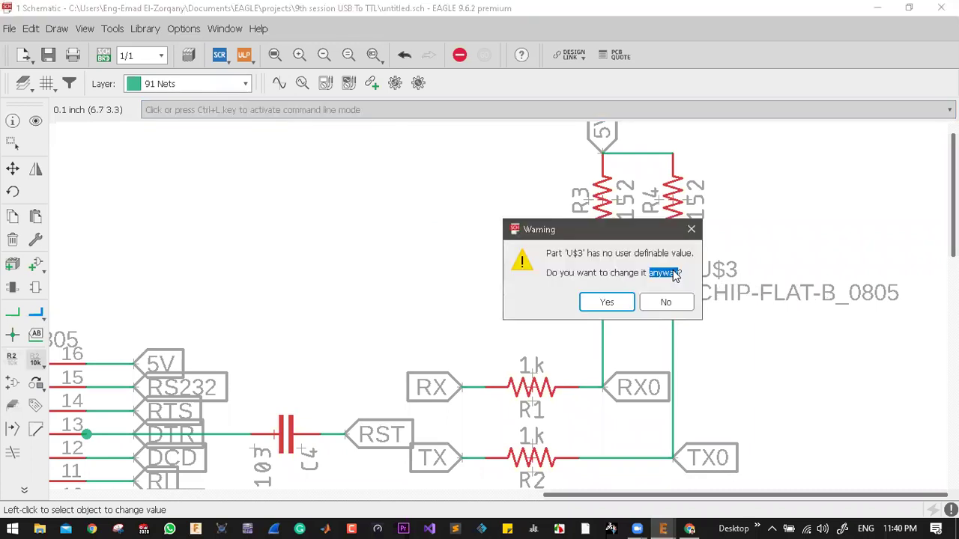
{"action": "left_click", "coordinate": [606, 302]}
{"action": "type", "text": "tx"}
{"action": "key", "text": "Return"}
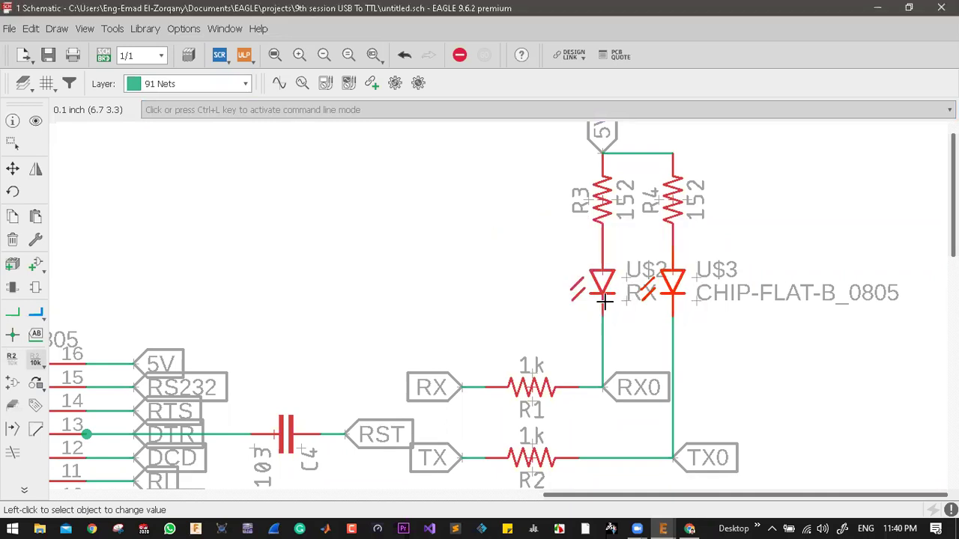
{"action": "left_click", "coordinate": [674, 277]}
{"action": "left_click", "coordinate": [606, 302]}
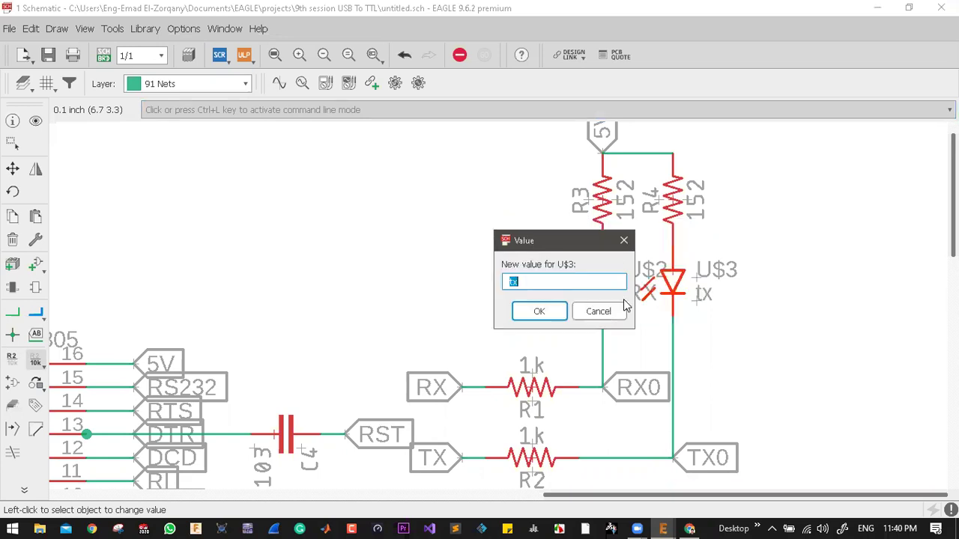
{"action": "type", "text": "tx"}
{"action": "key", "text": "Return"}
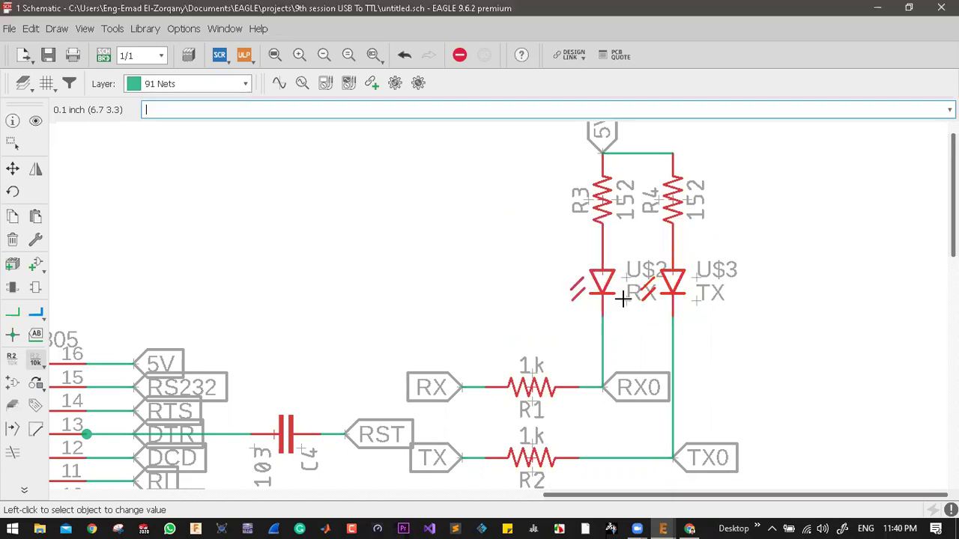
- Rename the LED between R3 and the RX0 net as RX
{"action": "left_click", "coordinate": [11, 356]}
{"action": "left_click", "coordinate": [607, 280]}
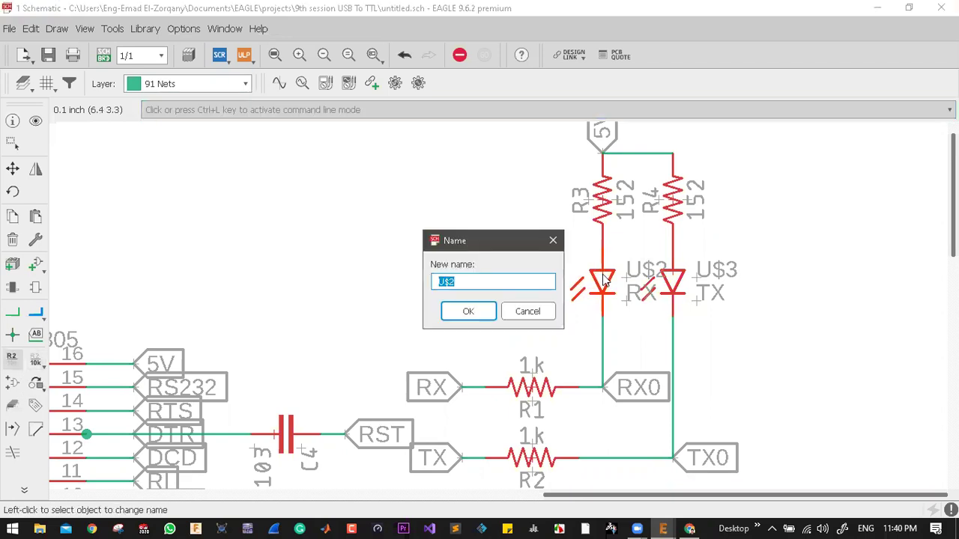
{"action": "type", "text": "TX"}
{"action": "key", "text": "Return"}
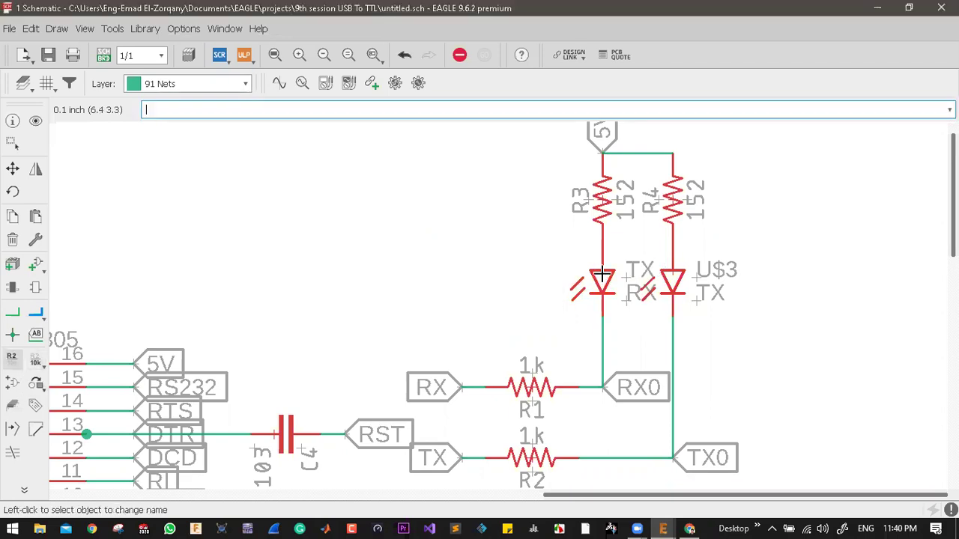
{"action": "left_click", "coordinate": [603, 275]}
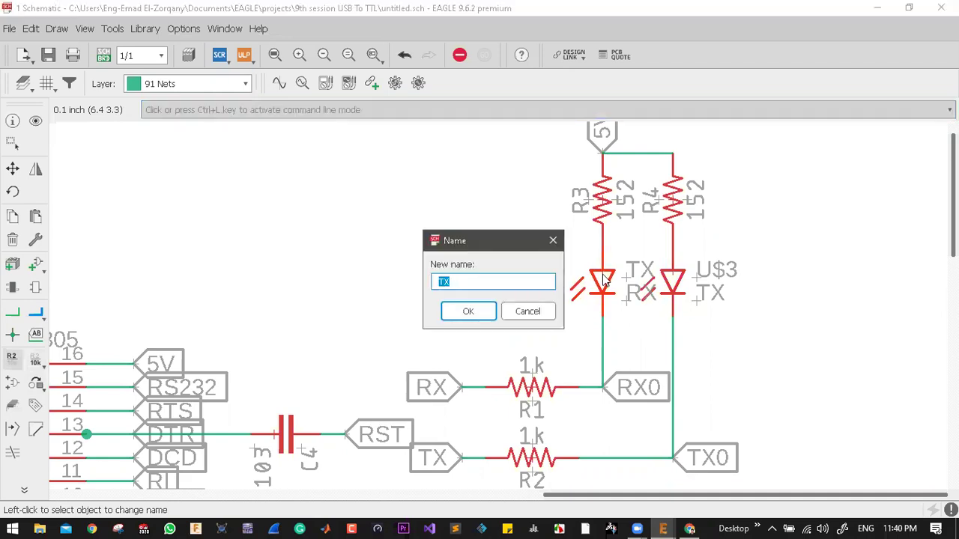
{"action": "key", "text": "Return"}
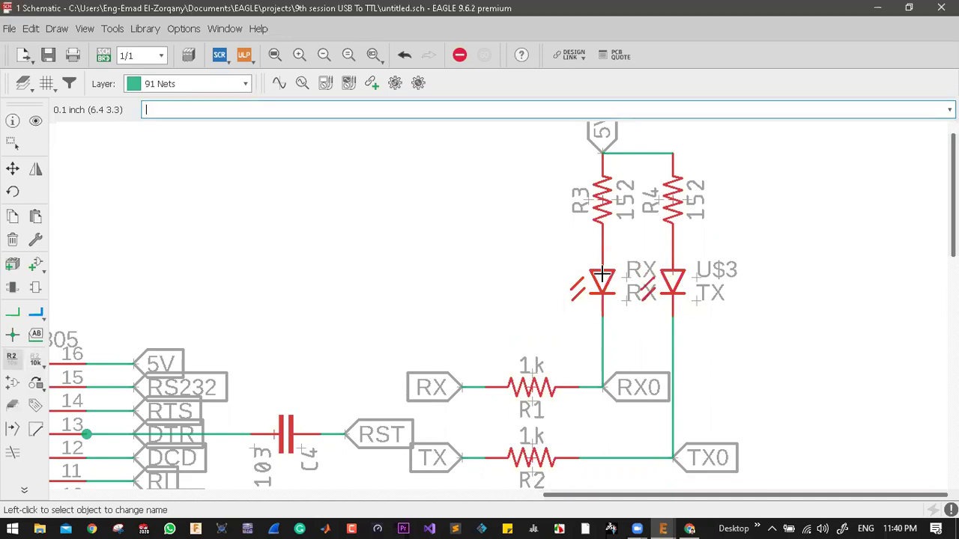
- Rename the LED between R4 and the TX0 net as TX
{"action": "left_click", "coordinate": [673, 279]}
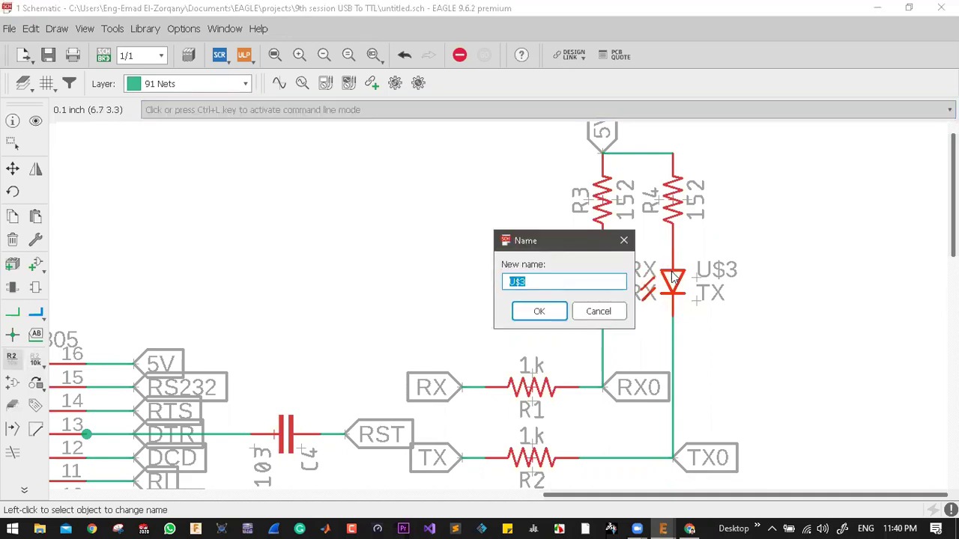
{"action": "type", "text": "TX"}
{"action": "key", "text": "Return"}
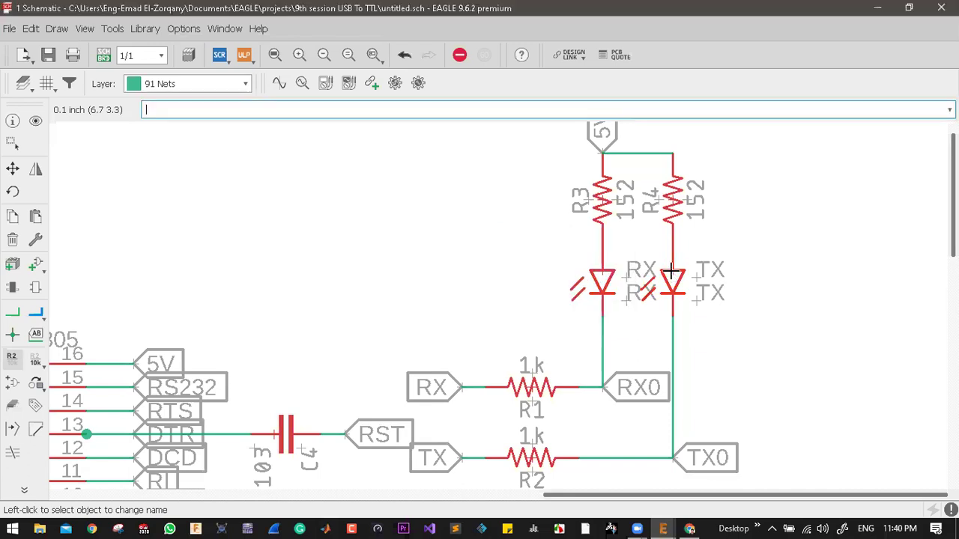
- Rename the LED below R5 at the CH340G's GND pin as PWR
{"action": "scroll", "coordinate": [672, 272], "scroll_direction": "down", "scroll_amount": 4}
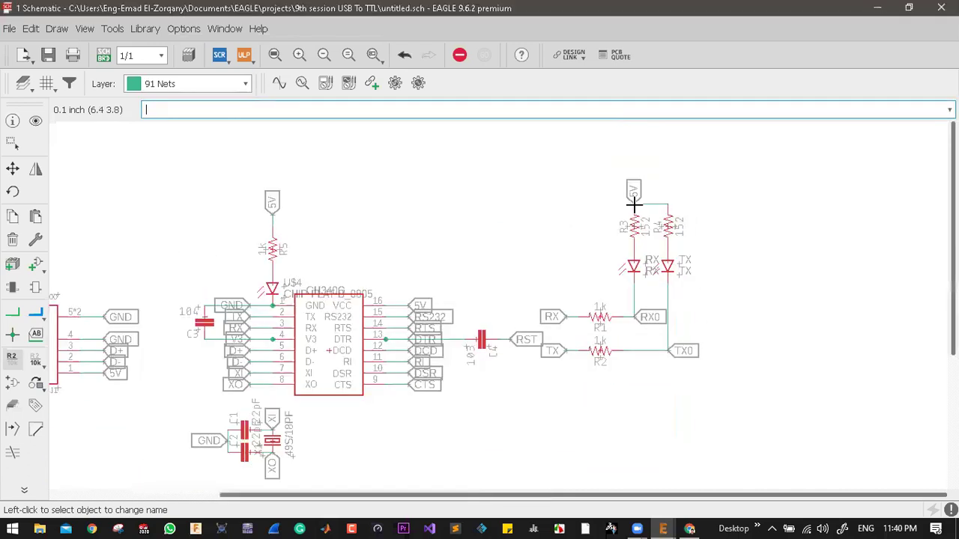
{"action": "scroll", "coordinate": [628, 283], "scroll_direction": "up", "scroll_amount": 3}
{"action": "scroll", "coordinate": [599, 300], "scroll_direction": "down", "scroll_amount": 2}
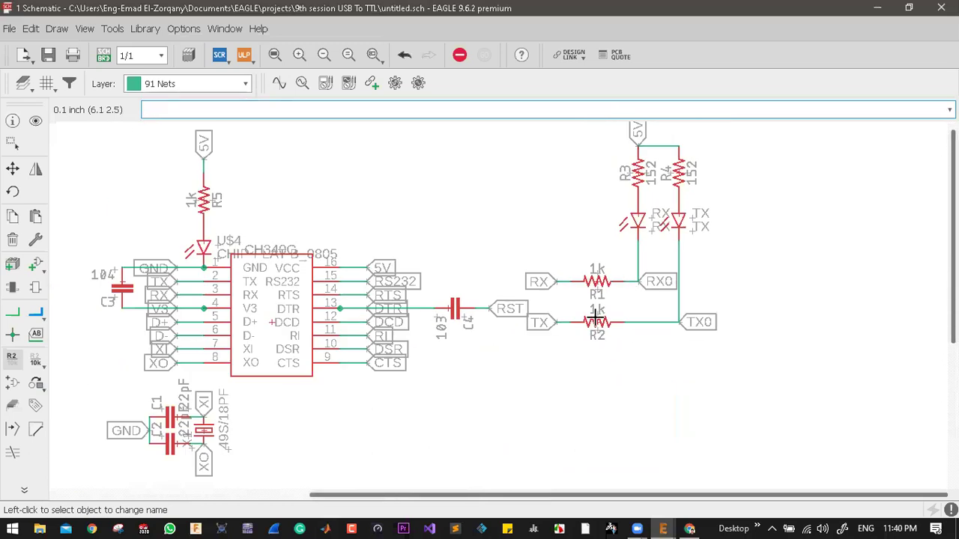
{"action": "scroll", "coordinate": [591, 303], "scroll_direction": "up", "scroll_amount": 3}
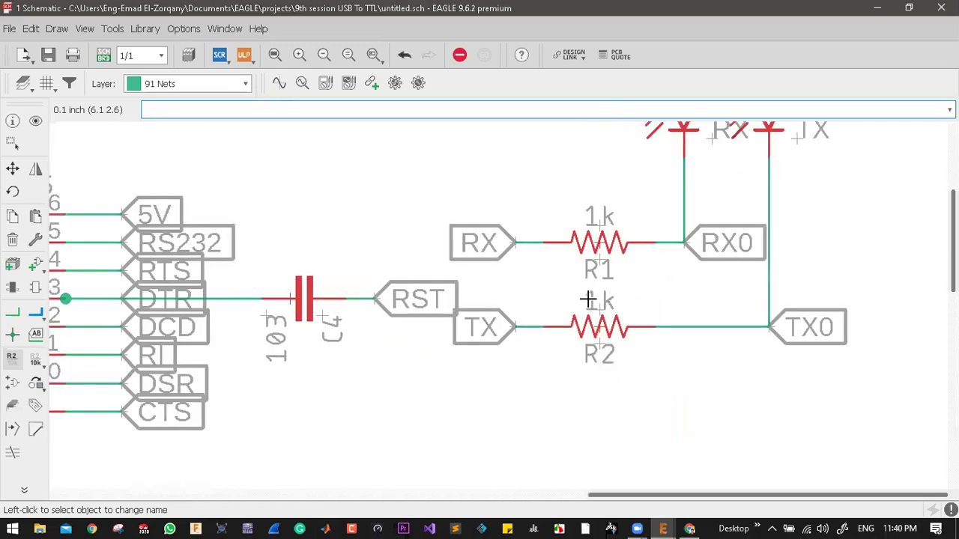
{"action": "scroll", "coordinate": [588, 300], "scroll_direction": "down", "scroll_amount": 3}
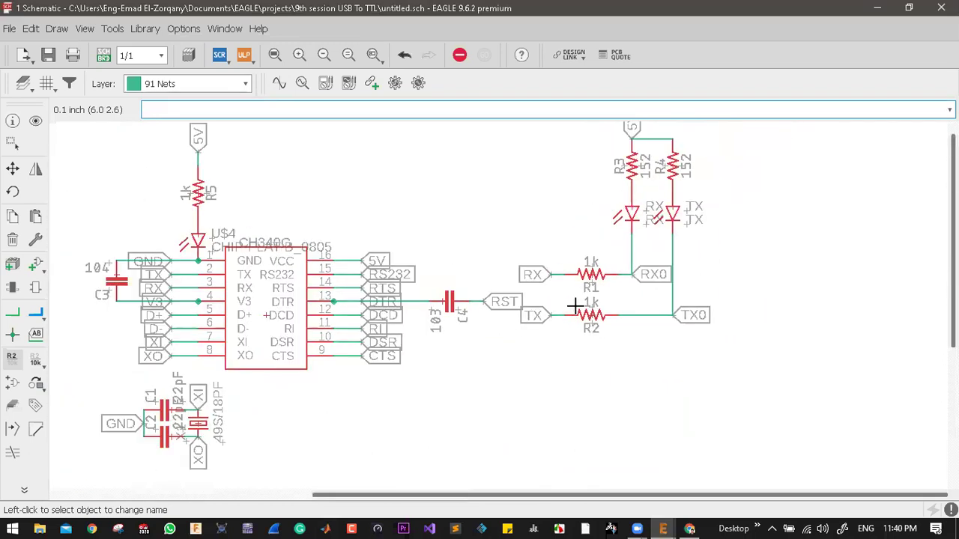
{"action": "scroll", "coordinate": [349, 282], "scroll_direction": "up", "scroll_amount": 4}
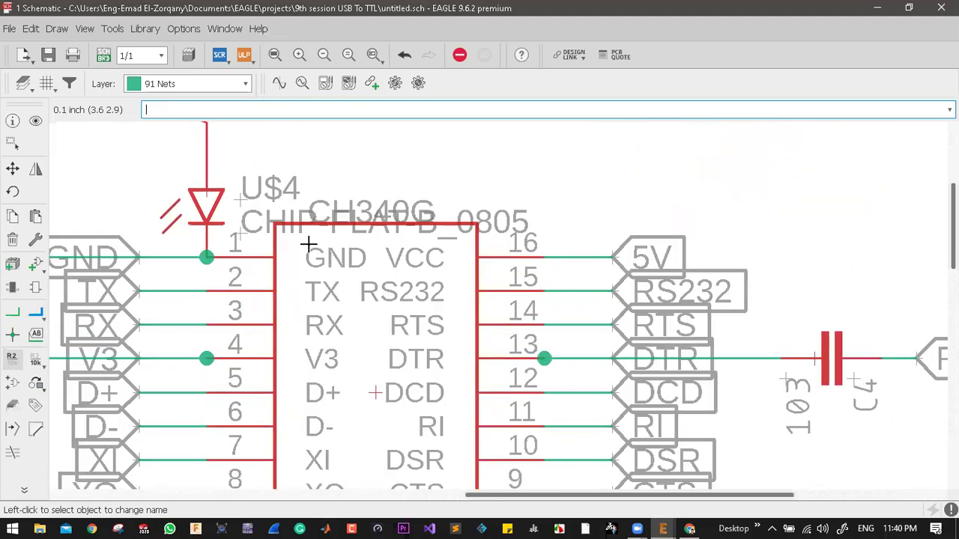
{"action": "left_click", "coordinate": [201, 198]}
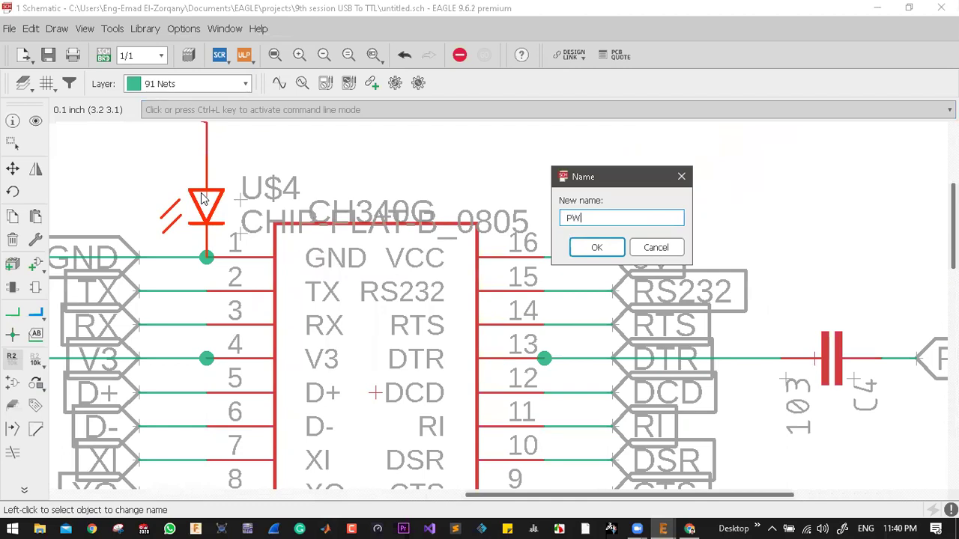
{"action": "type", "text": "PWR"}
{"action": "key", "text": "Return"}
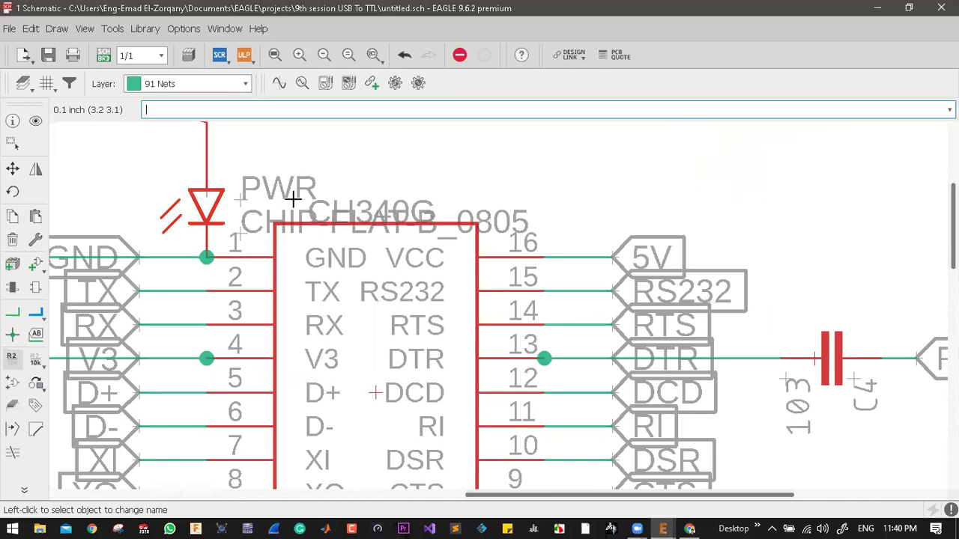
- Clear the value text of the PWR LED, accepting the change despite its non-definable value
{"action": "scroll", "coordinate": [201, 193], "scroll_direction": "down", "scroll_amount": 2}
{"action": "scroll", "coordinate": [200, 193], "scroll_direction": "up", "scroll_amount": 1}
{"action": "scroll", "coordinate": [367, 229], "scroll_direction": "down", "scroll_amount": 1}
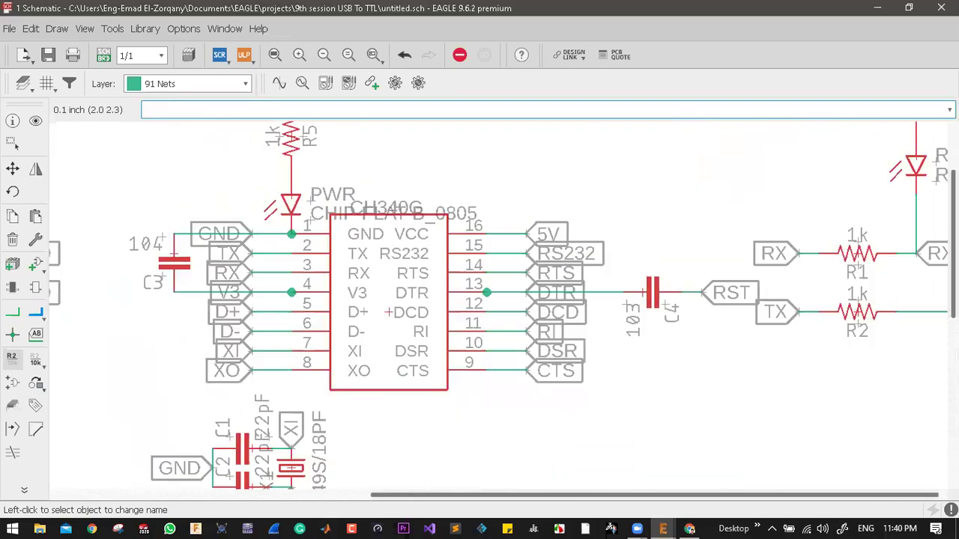
{"action": "left_click", "coordinate": [35, 362]}
{"action": "left_click", "coordinate": [292, 201]}
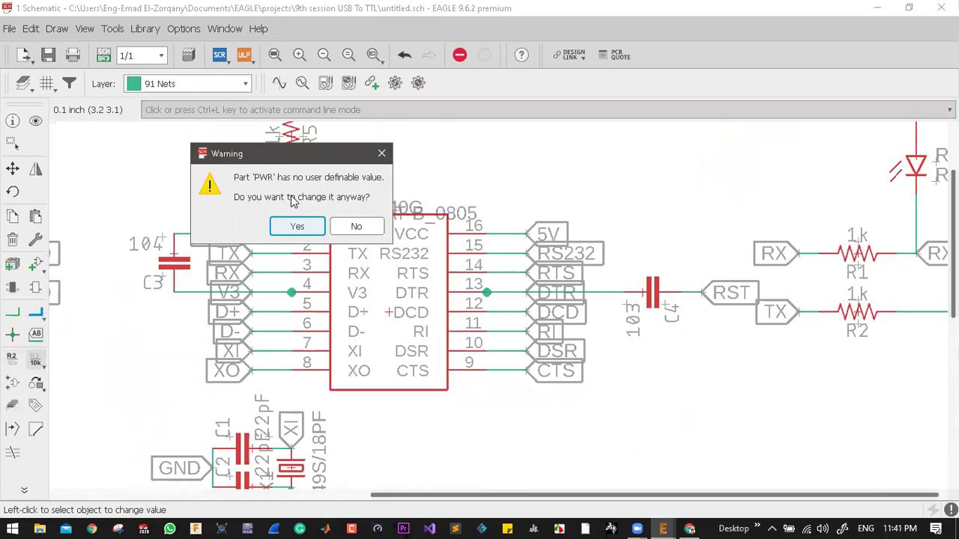
{"action": "key", "text": "Return"}
{"action": "key", "text": "BackSpace"}
{"action": "key", "text": "Return"}
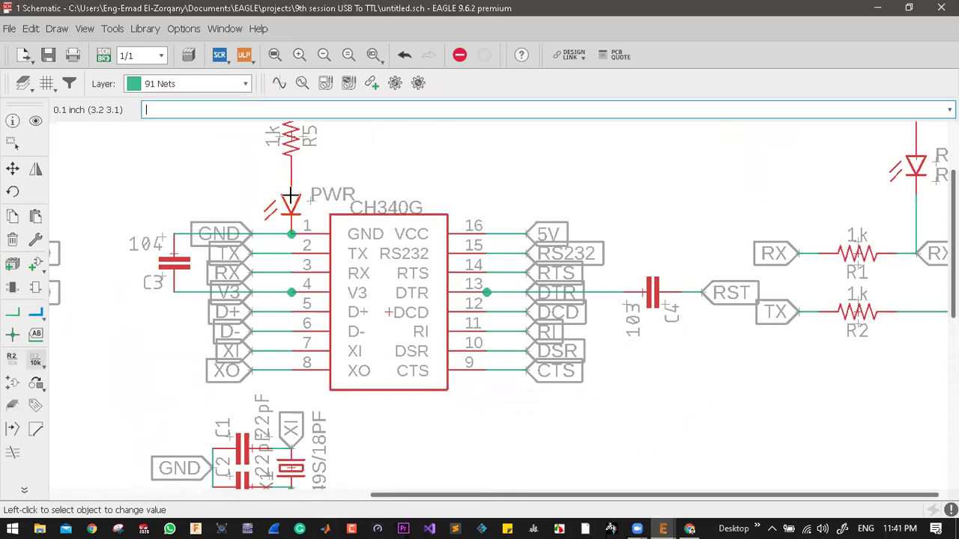
- Delete the net wires connecting capacitor C3 to the GND and V3 pins of the CH340G
{"action": "scroll", "coordinate": [442, 248], "scroll_direction": "down", "scroll_amount": 3}
{"action": "scroll", "coordinate": [380, 274], "scroll_direction": "up", "scroll_amount": 3}
{"action": "scroll", "coordinate": [488, 257], "scroll_direction": "down", "scroll_amount": 1}
{"action": "scroll", "coordinate": [374, 258], "scroll_direction": "up", "scroll_amount": 1}
{"action": "left_click", "coordinate": [11, 240]}
{"action": "left_click", "coordinate": [343, 262]}
{"action": "left_click", "coordinate": [341, 201]}
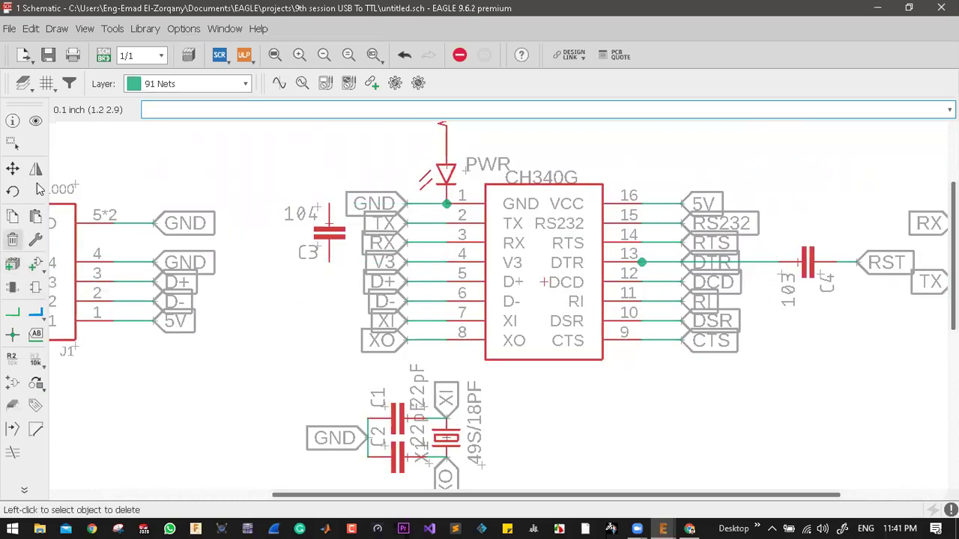
- Move capacitor C3 to the empty area below the CH340G, beside the crystal circuit
{"action": "left_click", "coordinate": [12, 168]}
{"action": "left_click", "coordinate": [329, 231]}
{"action": "scroll", "coordinate": [337, 266], "scroll_direction": "down", "scroll_amount": 3}
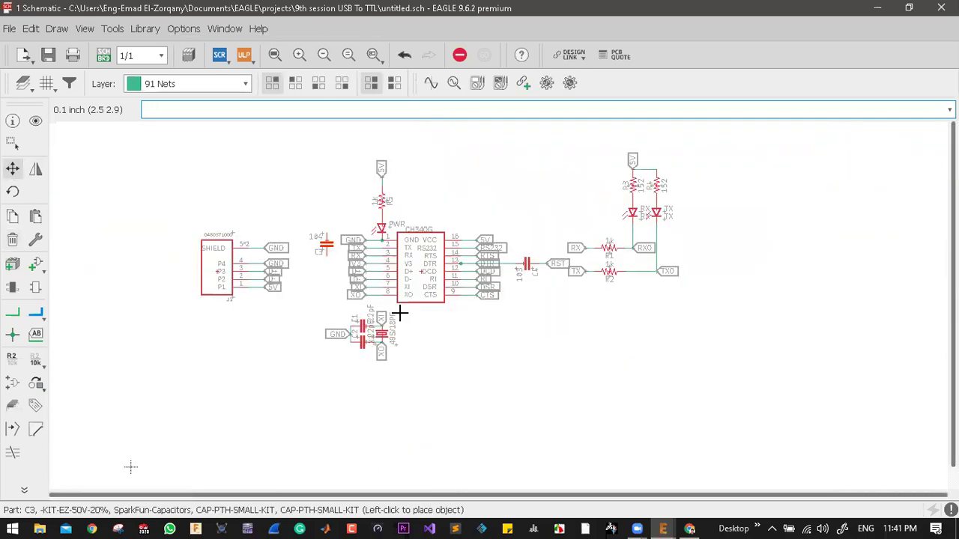
{"action": "scroll", "coordinate": [427, 333], "scroll_direction": "up", "scroll_amount": 3}
{"action": "left_click", "coordinate": [428, 333]}
- Draw short horizontal net stubs from the upper and lower ends of capacitor C3
{"action": "scroll", "coordinate": [428, 333], "scroll_direction": "down", "scroll_amount": 4}
{"action": "scroll", "coordinate": [413, 265], "scroll_direction": "up", "scroll_amount": 5}
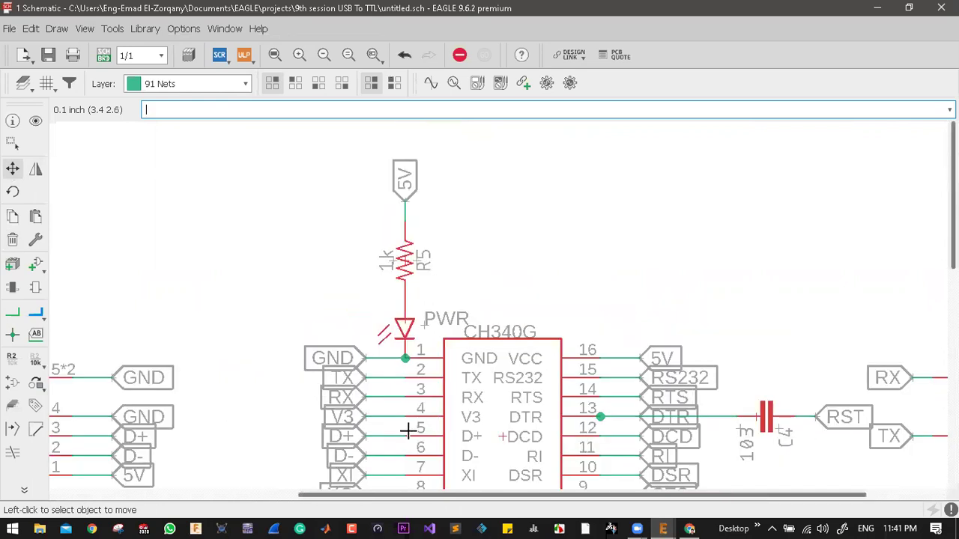
{"action": "scroll", "coordinate": [377, 422], "scroll_direction": "down", "scroll_amount": 3}
{"action": "scroll", "coordinate": [420, 382], "scroll_direction": "down", "scroll_amount": 3}
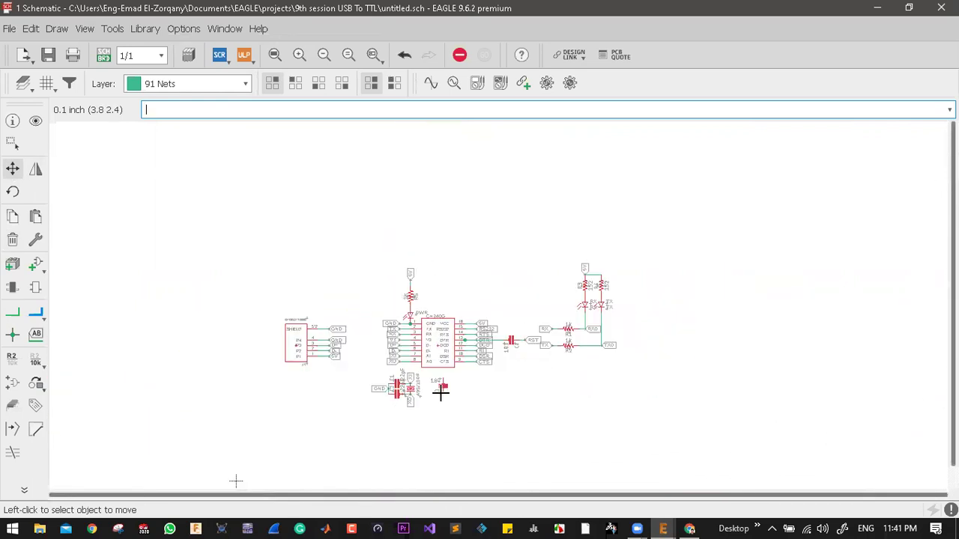
{"action": "scroll", "coordinate": [442, 372], "scroll_direction": "up", "scroll_amount": 4}
{"action": "left_click", "coordinate": [12, 314]}
{"action": "left_click", "coordinate": [465, 275]}
{"action": "double_click", "coordinate": [488, 274]}
{"action": "left_click", "coordinate": [465, 342]}
{"action": "double_click", "coordinate": [488, 343]}
- Name the net stub at C3's upper end V3 and place its label at the end of the wire
{"action": "left_click", "coordinate": [12, 357]}
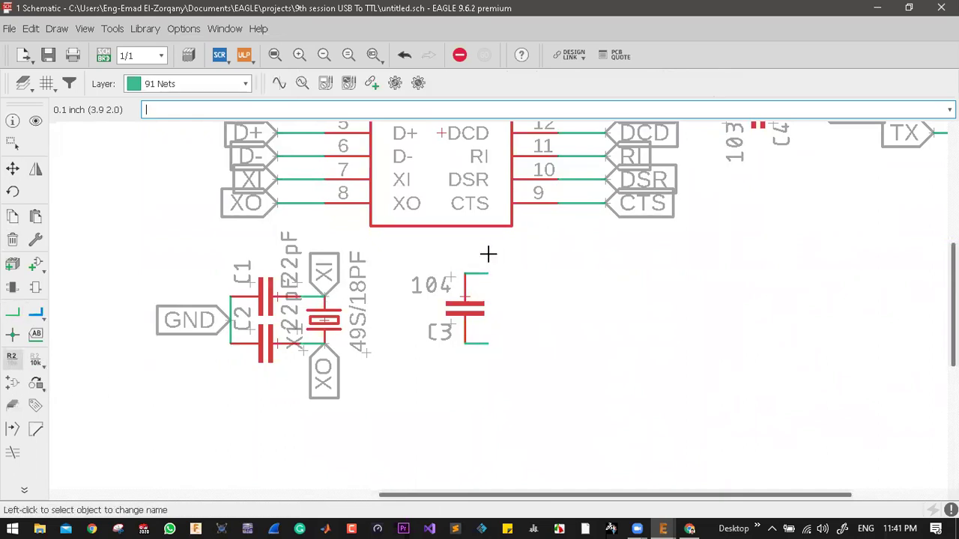
{"action": "left_click", "coordinate": [477, 274]}
{"action": "type", "text": "V"}
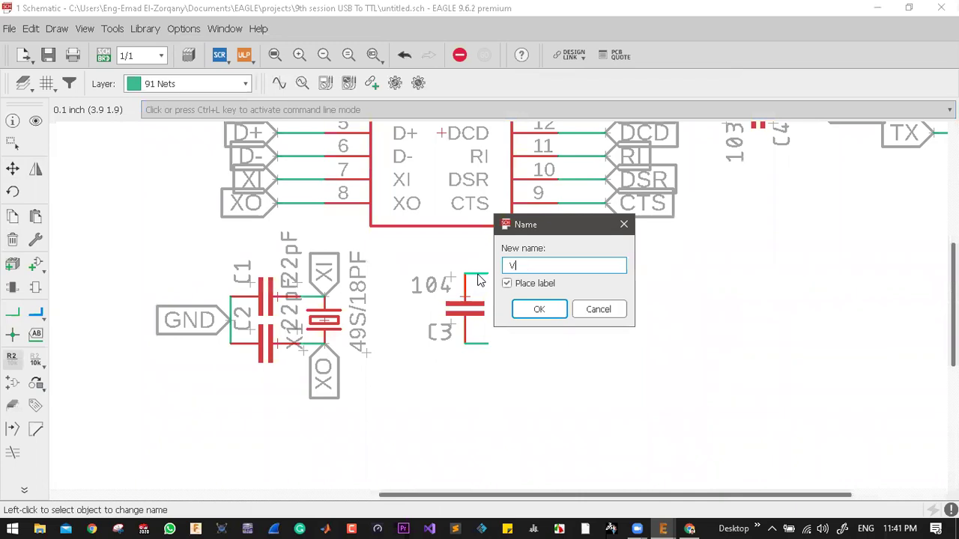
{"action": "type", "text": "3"}
{"action": "key", "text": "Return"}
{"action": "key", "text": "Return"}
{"action": "left_click", "coordinate": [477, 274]}
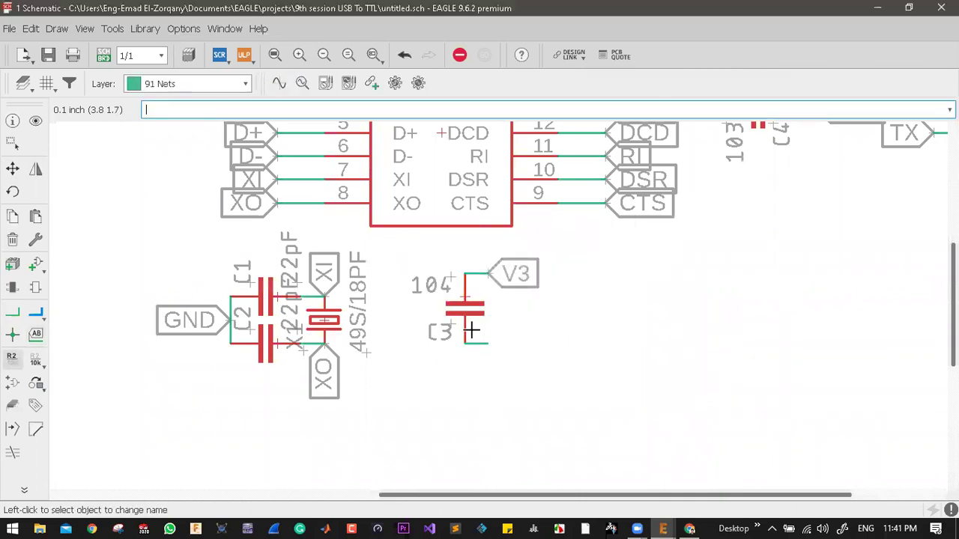
- Name the net stub at C3's lower end GND and place its label at the end of the wire
{"action": "left_click", "coordinate": [478, 341]}
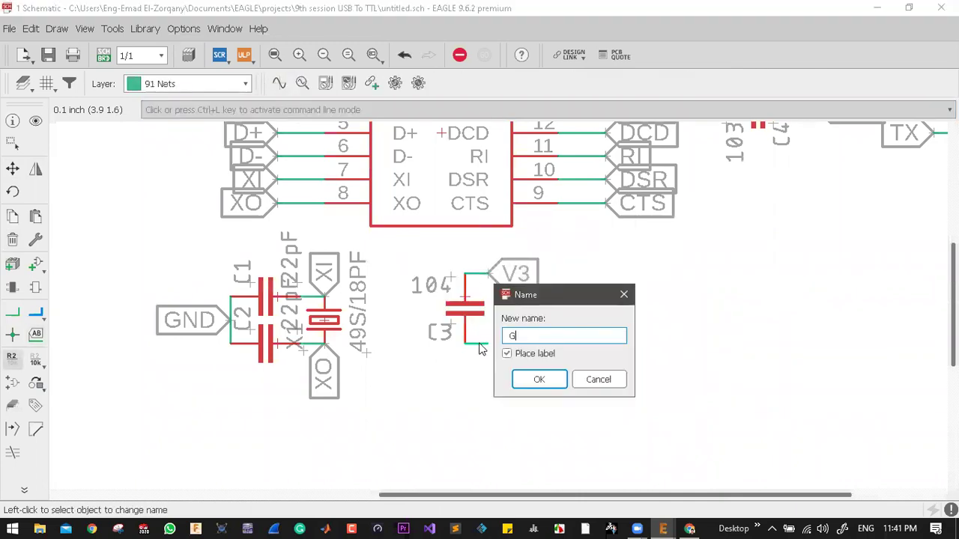
{"action": "key", "text": "Return"}
{"action": "left_click", "coordinate": [480, 344]}
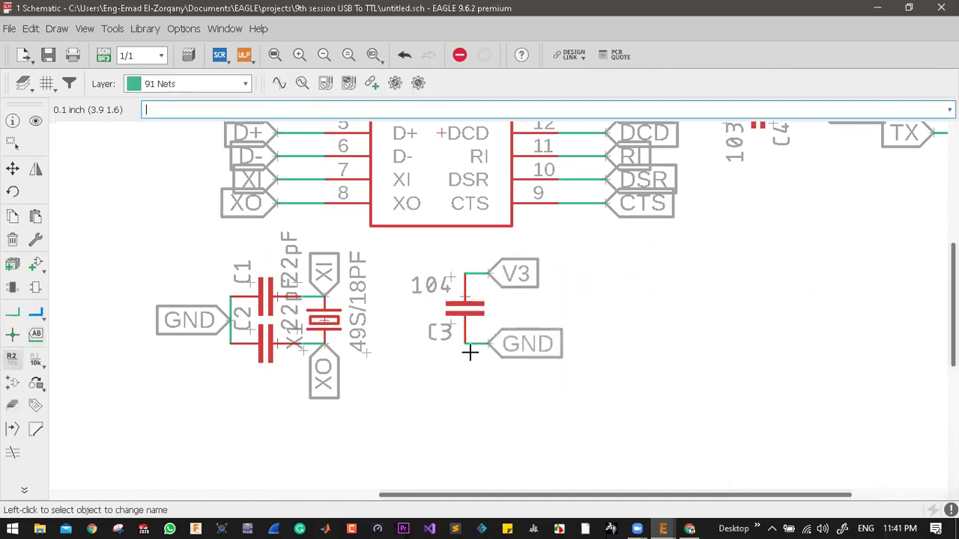
{"action": "scroll", "coordinate": [481, 345], "scroll_direction": "down", "scroll_amount": 5}
{"action": "scroll", "coordinate": [567, 305], "scroll_direction": "up", "scroll_amount": 5}
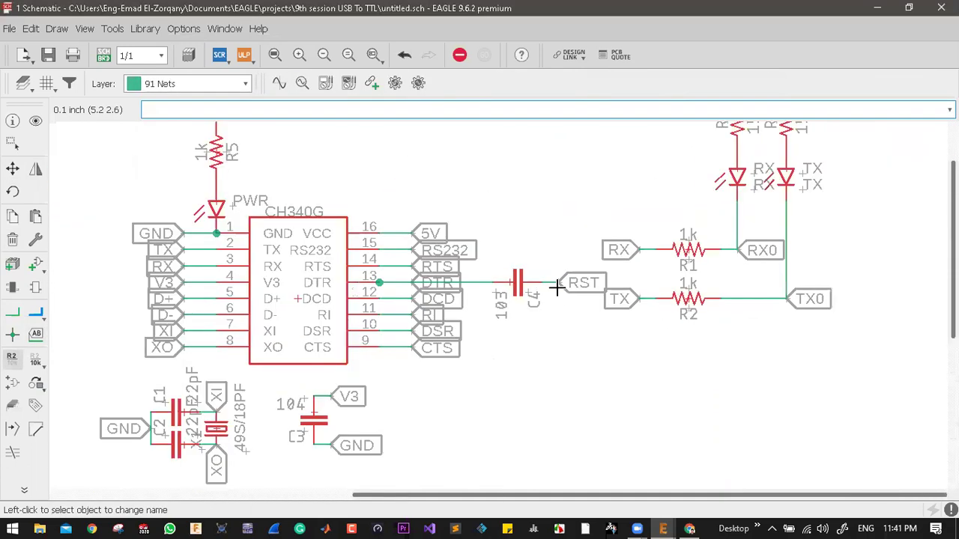
{"action": "scroll", "coordinate": [413, 265], "scroll_direction": "down", "scroll_amount": 3}
{"action": "scroll", "coordinate": [488, 310], "scroll_direction": "up", "scroll_amount": 4}
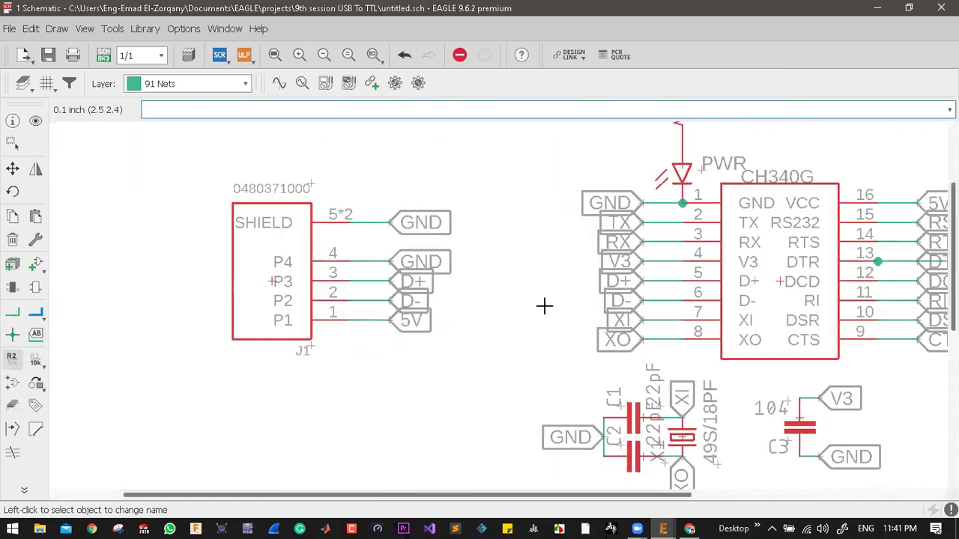
{"action": "scroll", "coordinate": [417, 322], "scroll_direction": "down", "scroll_amount": 1}
{"action": "scroll", "coordinate": [310, 272], "scroll_direction": "up", "scroll_amount": 2}
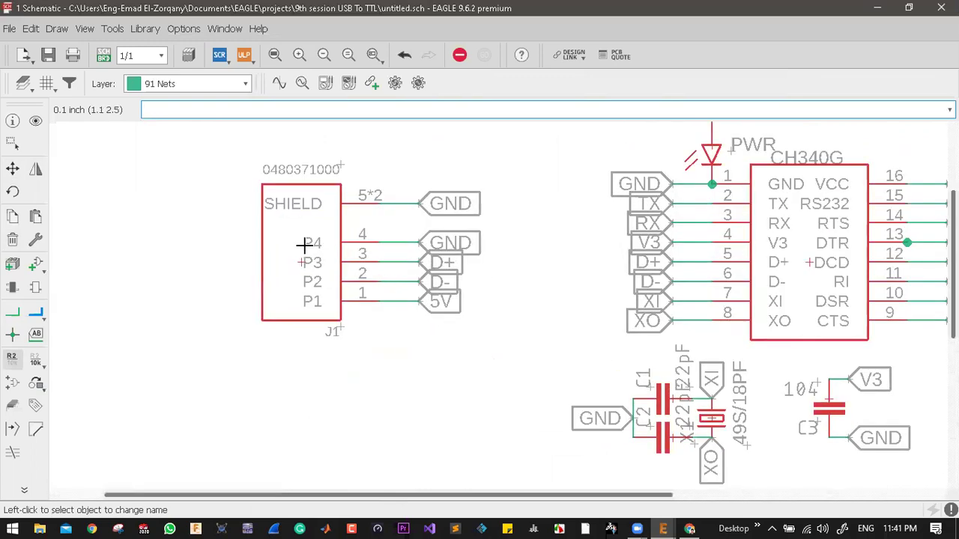
{"action": "left_click", "coordinate": [295, 266]}
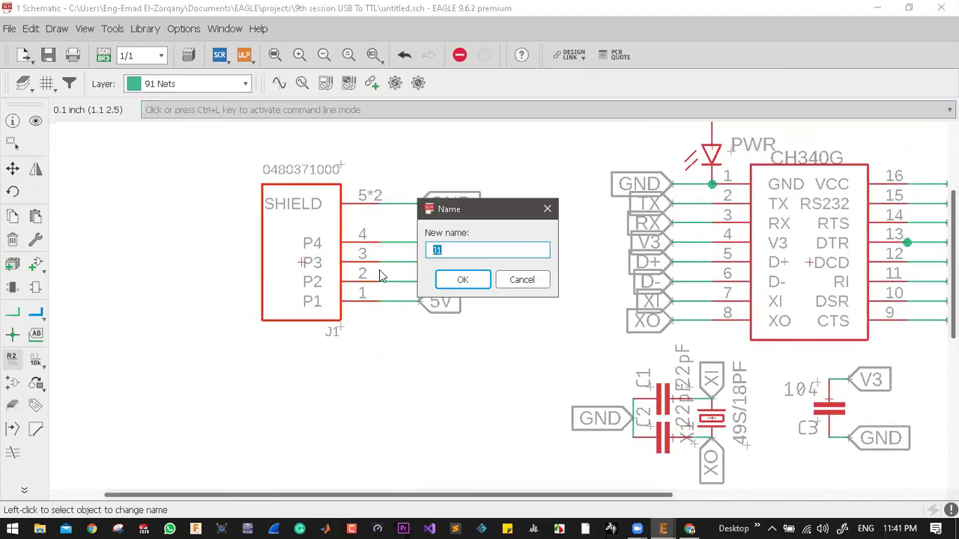
{"action": "left_click", "coordinate": [520, 278]}
- Change the value of USB connector J1 to USB T A
{"action": "left_click", "coordinate": [35, 363]}
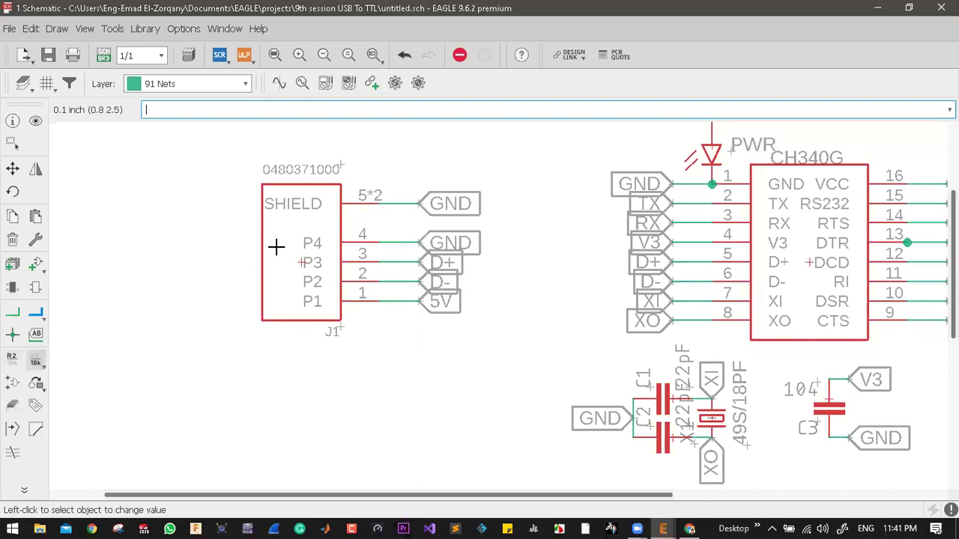
{"action": "left_click", "coordinate": [302, 266]}
{"action": "key", "text": "Return"}
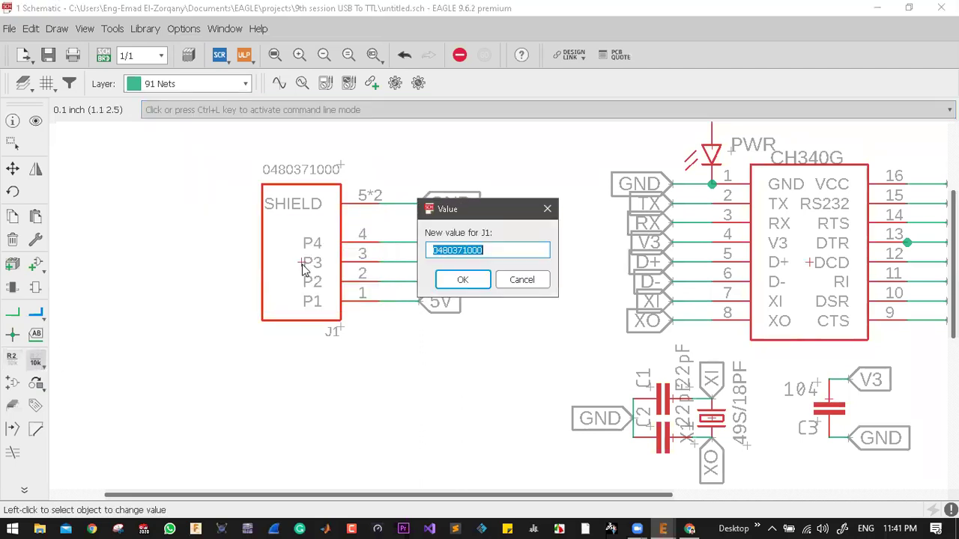
{"action": "type", "text": "type A"}
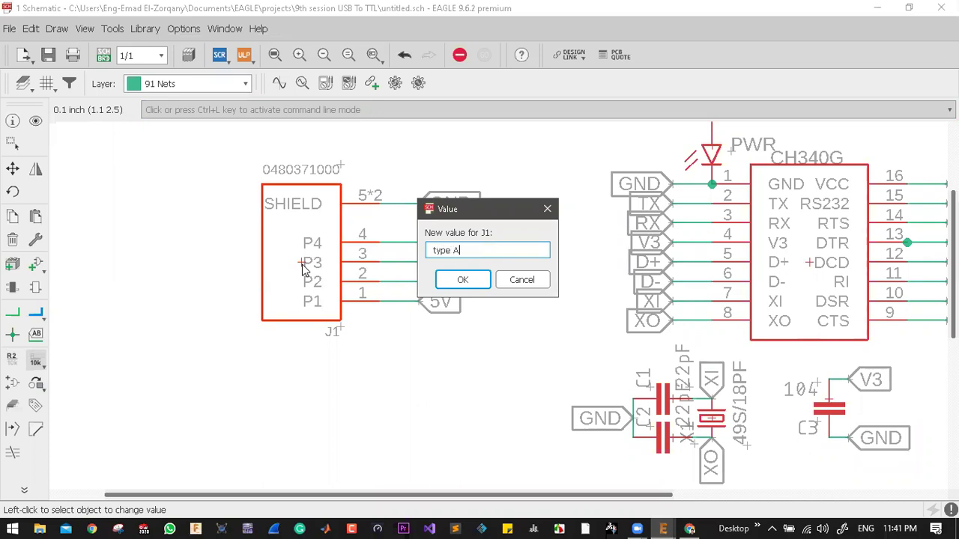
{"action": "type", "text": "USB TA"}
{"action": "key", "text": "Return"}
- Set the value of crystal X1 to 12 MHZ
{"action": "scroll", "coordinate": [301, 263], "scroll_direction": "down", "scroll_amount": 3}
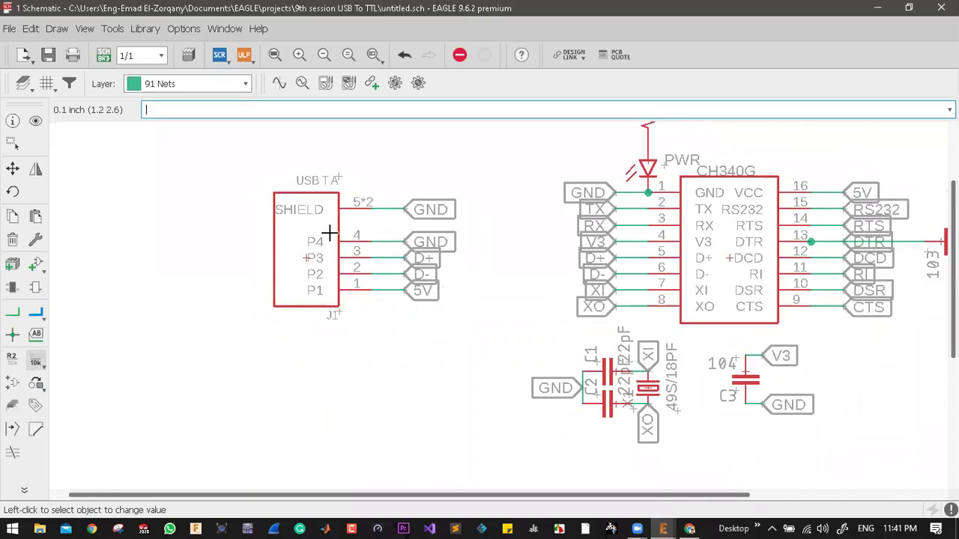
{"action": "scroll", "coordinate": [529, 356], "scroll_direction": "up", "scroll_amount": 5}
{"action": "scroll", "coordinate": [529, 355], "scroll_direction": "up", "scroll_amount": 3}
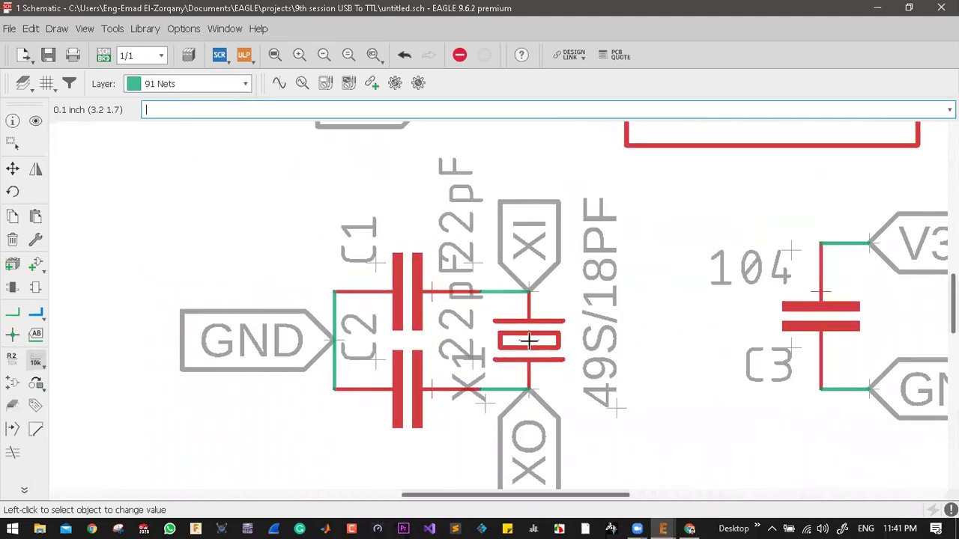
{"action": "left_click", "coordinate": [530, 351]}
{"action": "key", "text": "Return"}
{"action": "type", "text": "1"}
{"action": "type", "text": "12"}
{"action": "type", "text": "MHZ"}
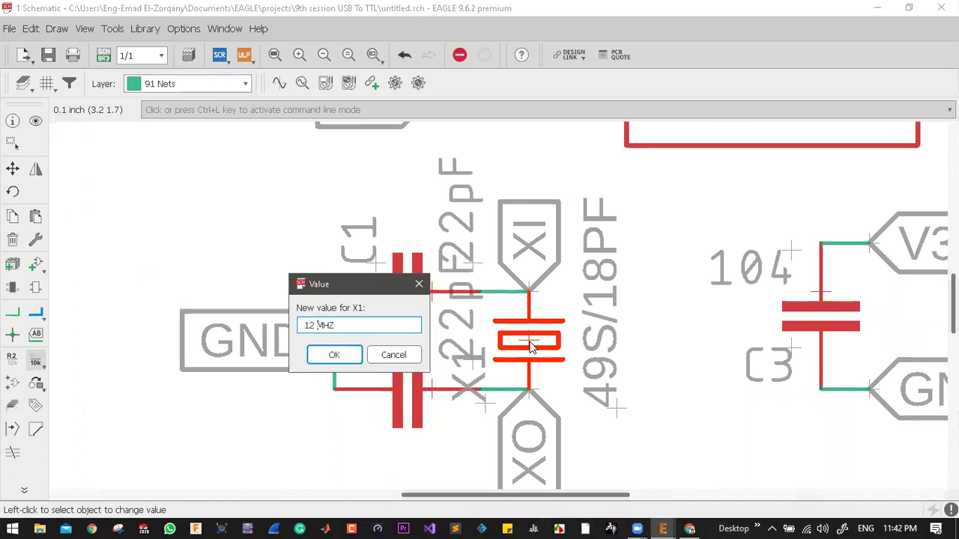
{"action": "key", "text": "Return"}
- Review the schematic from the crystal circuit across the CH340G to the RX and TX resistors and LEDs
{"action": "scroll", "coordinate": [516, 298], "scroll_direction": "down", "scroll_amount": 3}
{"action": "scroll", "coordinate": [472, 308], "scroll_direction": "up", "scroll_amount": 2}
{"action": "scroll", "coordinate": [472, 307], "scroll_direction": "up", "scroll_amount": 3}
{"action": "scroll", "coordinate": [475, 231], "scroll_direction": "down", "scroll_amount": 4}
{"action": "scroll", "coordinate": [397, 215], "scroll_direction": "up", "scroll_amount": 3}
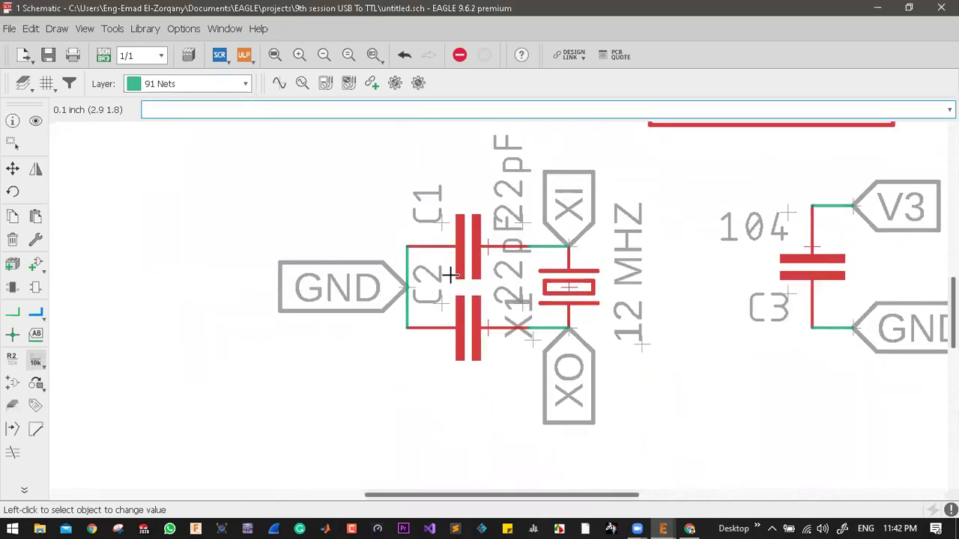
{"action": "scroll", "coordinate": [407, 295], "scroll_direction": "down", "scroll_amount": 5}
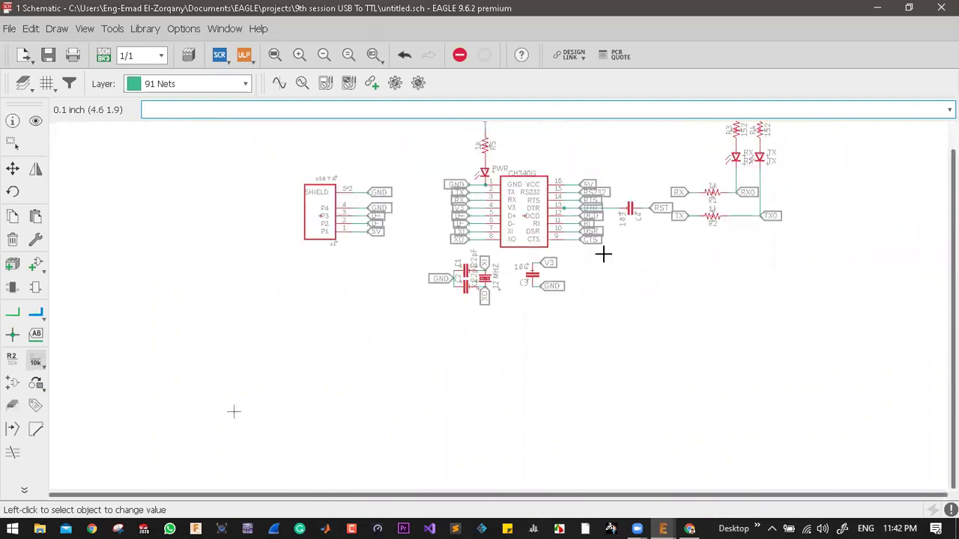
{"action": "scroll", "coordinate": [628, 212], "scroll_direction": "up", "scroll_amount": 3}
{"action": "scroll", "coordinate": [628, 212], "scroll_direction": "up", "scroll_amount": 2}
{"action": "scroll", "coordinate": [589, 240], "scroll_direction": "down", "scroll_amount": 4}
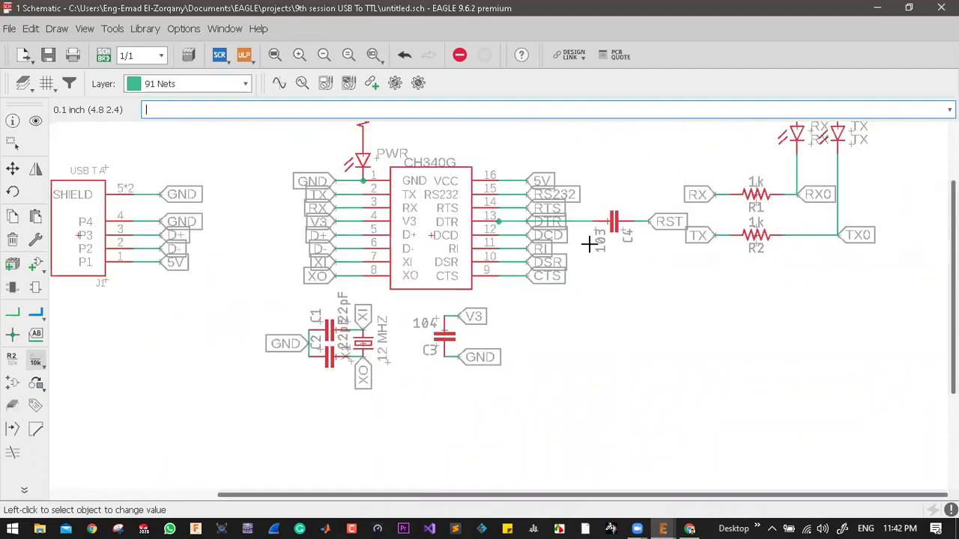
{"action": "scroll", "coordinate": [727, 158], "scroll_direction": "down", "scroll_amount": 4}
{"action": "scroll", "coordinate": [738, 225], "scroll_direction": "up", "scroll_amount": 6}
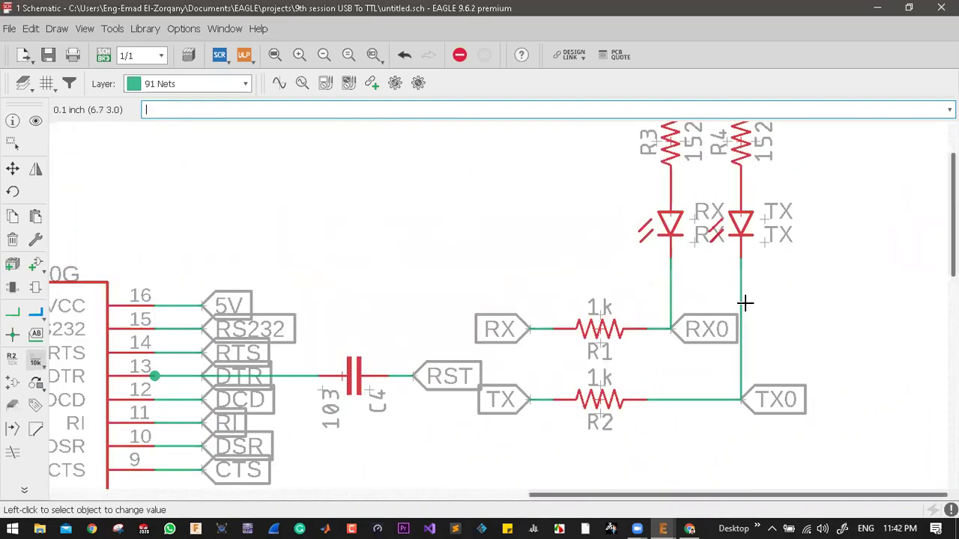
{"action": "scroll", "coordinate": [594, 282], "scroll_direction": "down", "scroll_amount": 5}
{"action": "scroll", "coordinate": [551, 280], "scroll_direction": "down", "scroll_amount": 1}
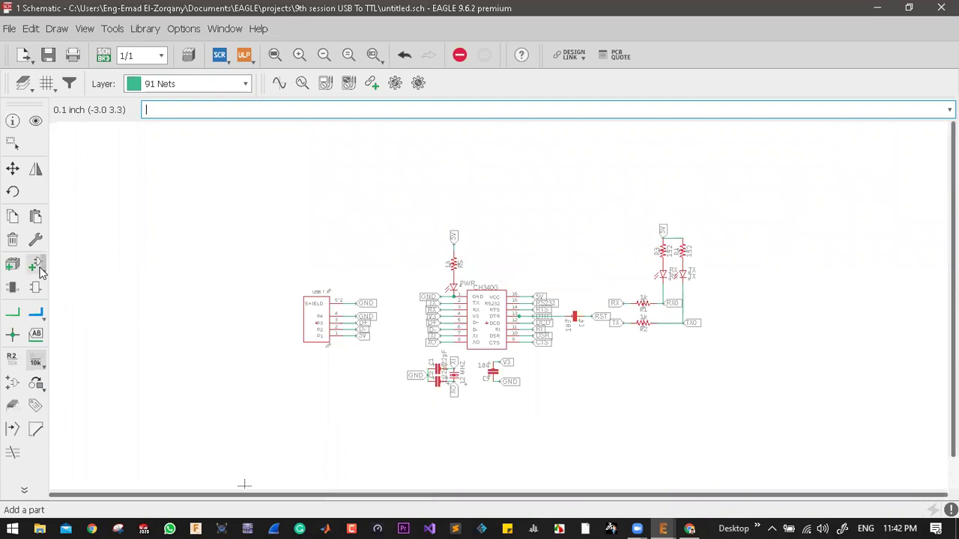
- Start adding a part, collapse the LED library and clear the 0805 search filter to list all libraries
{"action": "left_click", "coordinate": [35, 265]}
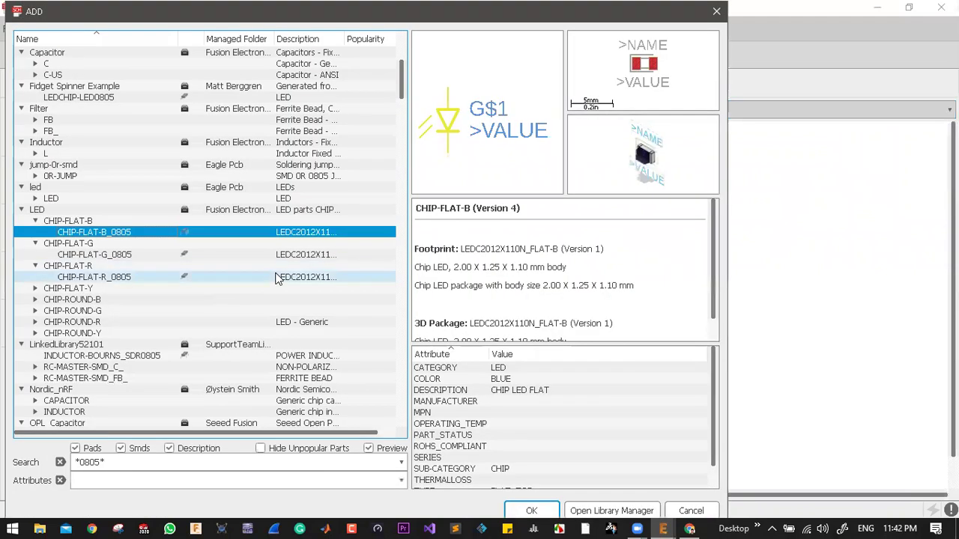
{"action": "key", "text": "Left"}
{"action": "key", "text": "Left"}
{"action": "key", "text": "Left"}
{"action": "key", "text": "Left"}
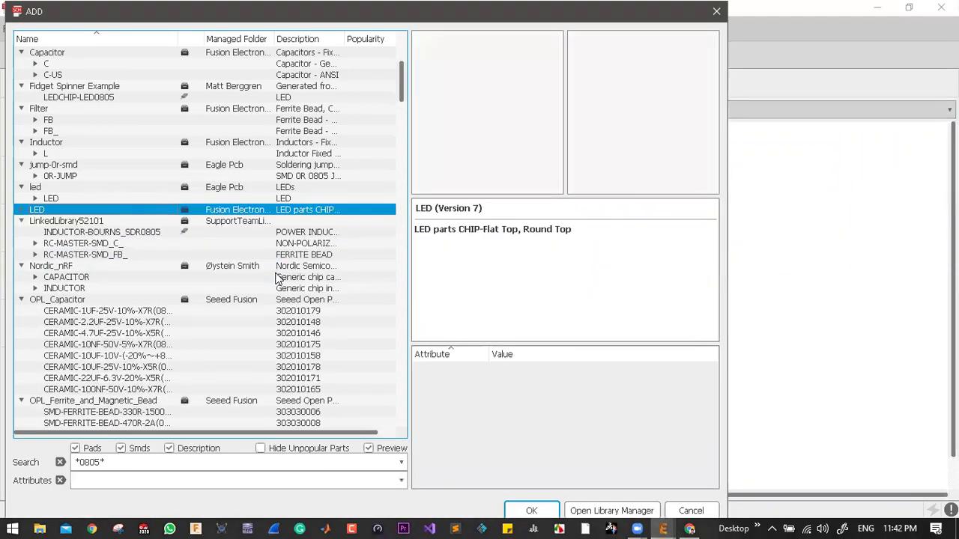
{"action": "triple_click", "coordinate": [88, 462]}
{"action": "key", "text": "BackSpace"}
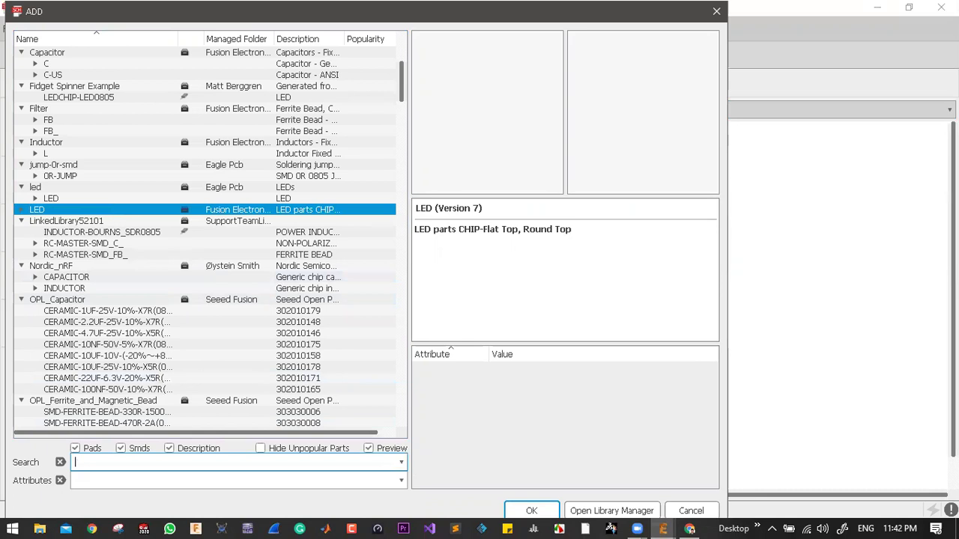
{"action": "key", "text": "Return"}
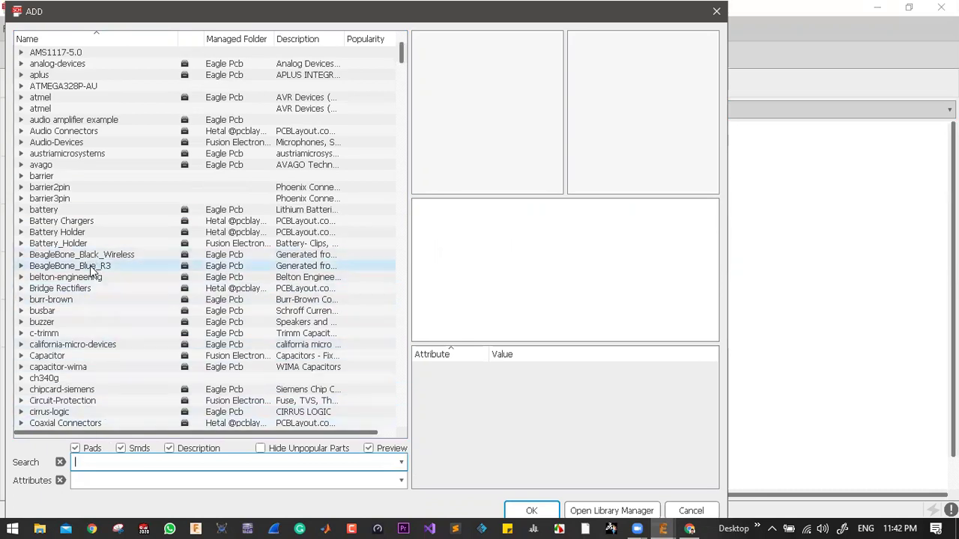
- Find the pinhead library and expand its PINHD-1X5 device to list the package variants
{"action": "scroll", "coordinate": [90, 299], "scroll_direction": "down", "scroll_amount": 20}
{"action": "left_click", "coordinate": [56, 288]}
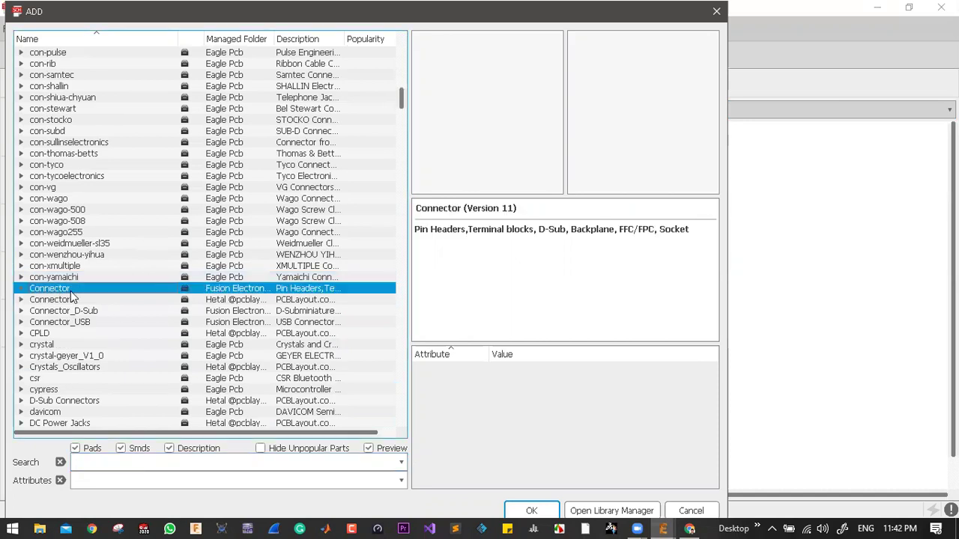
{"action": "type", "text": "pal"}
{"action": "scroll", "coordinate": [46, 304], "scroll_direction": "down", "scroll_amount": 6}
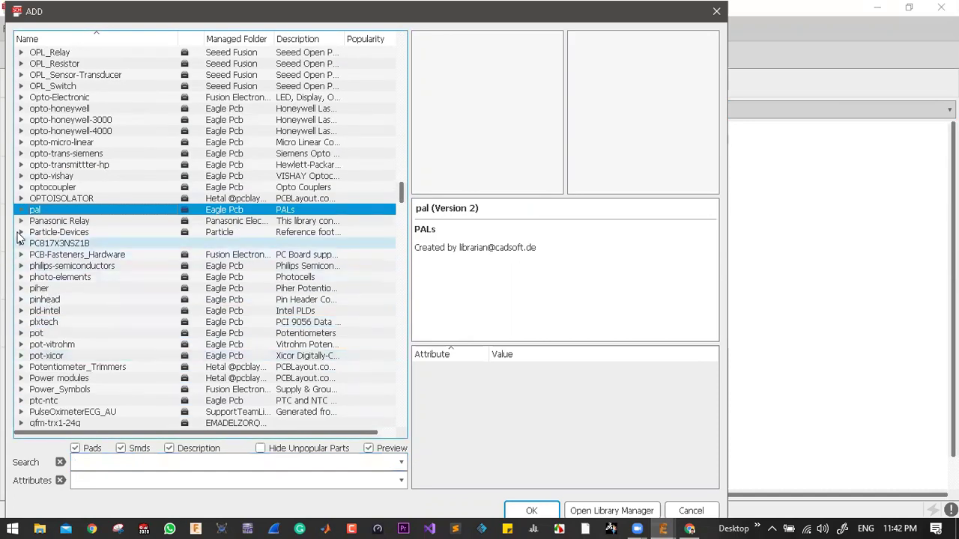
{"action": "left_click", "coordinate": [21, 300]}
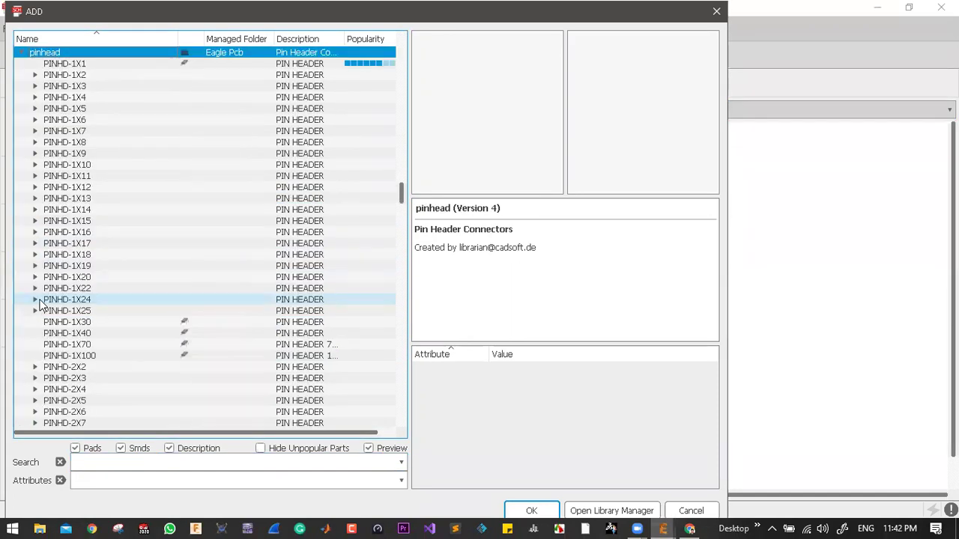
{"action": "left_click", "coordinate": [86, 113]}
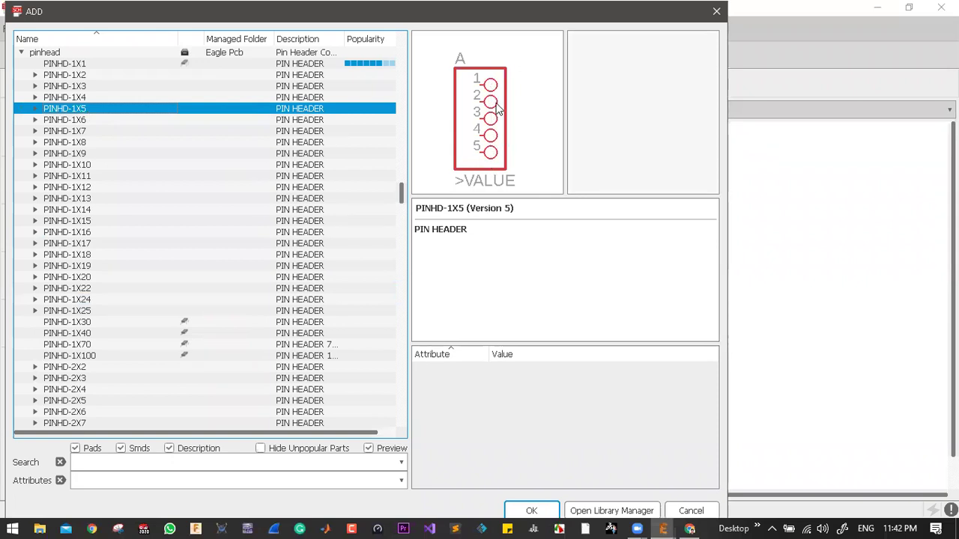
{"action": "left_click", "coordinate": [35, 109]}
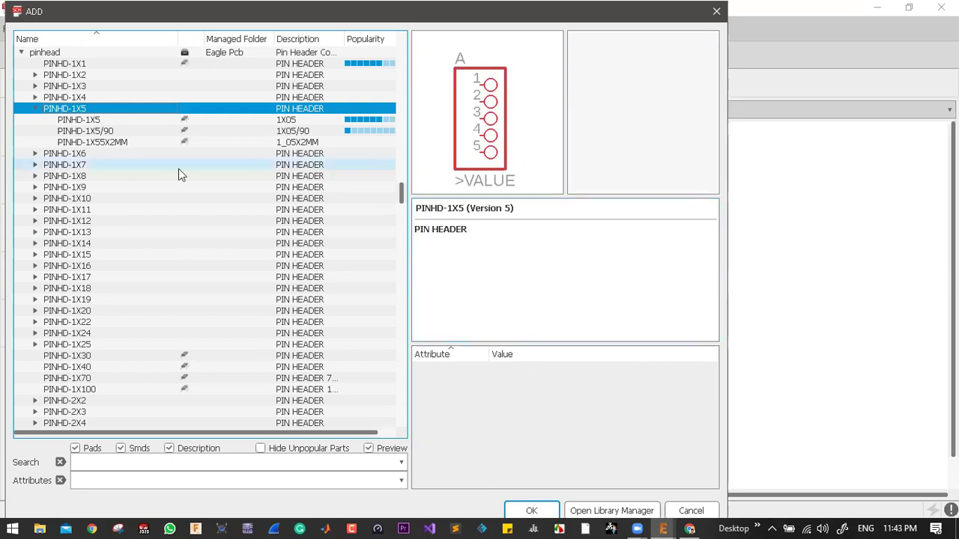
- Compare the PINHD-1X5 variants and place one PINHD-1X5/90 header in the empty area beyond the RX and TX LEDs
{"action": "left_click", "coordinate": [225, 120]}
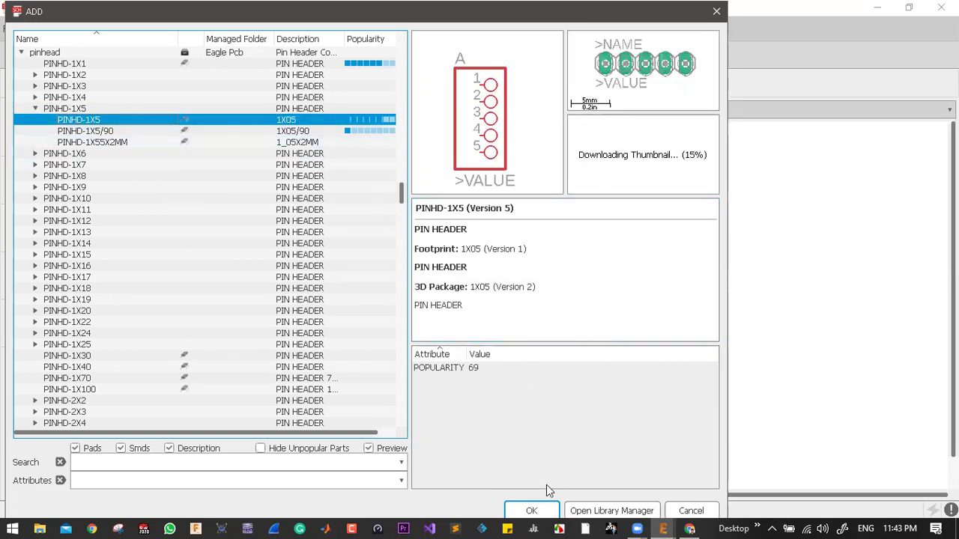
{"action": "left_click", "coordinate": [107, 132]}
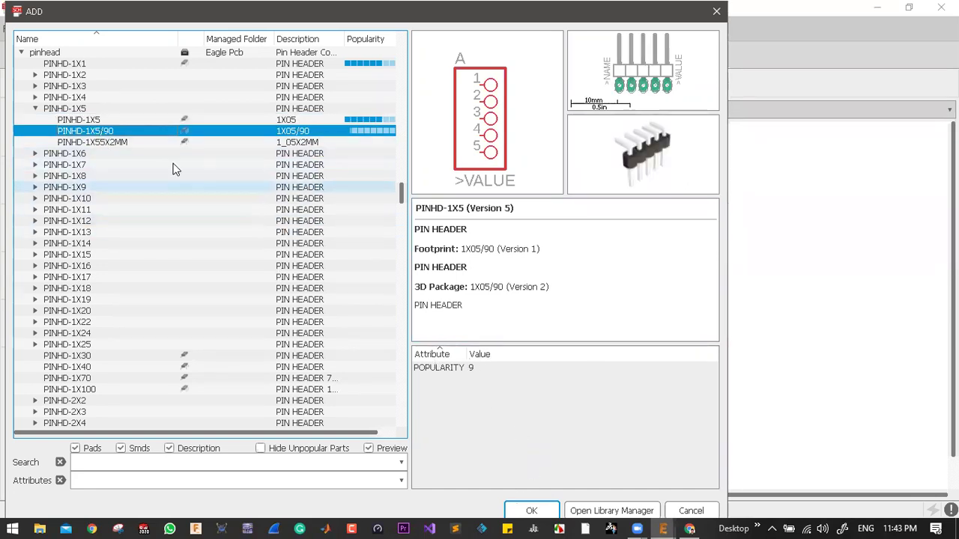
{"action": "left_click", "coordinate": [120, 146]}
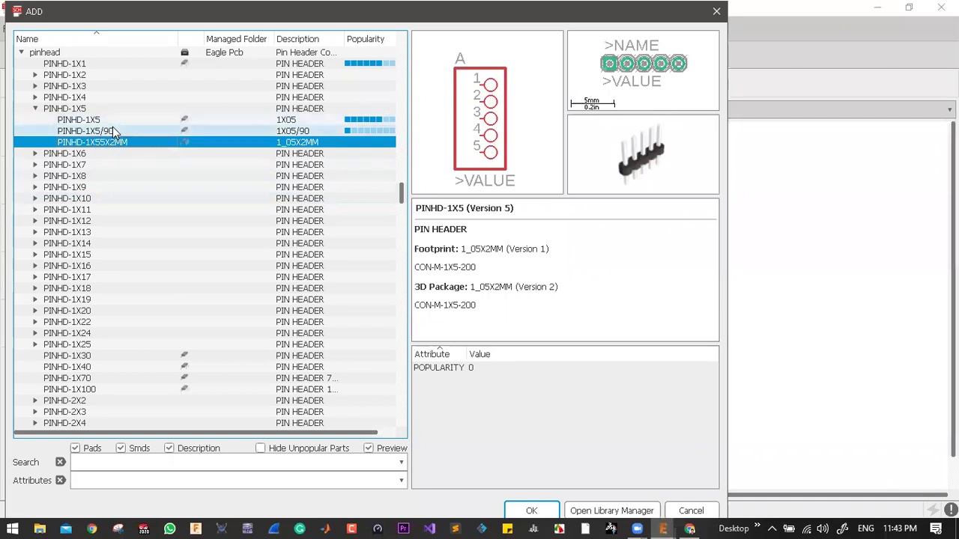
{"action": "left_click", "coordinate": [113, 131]}
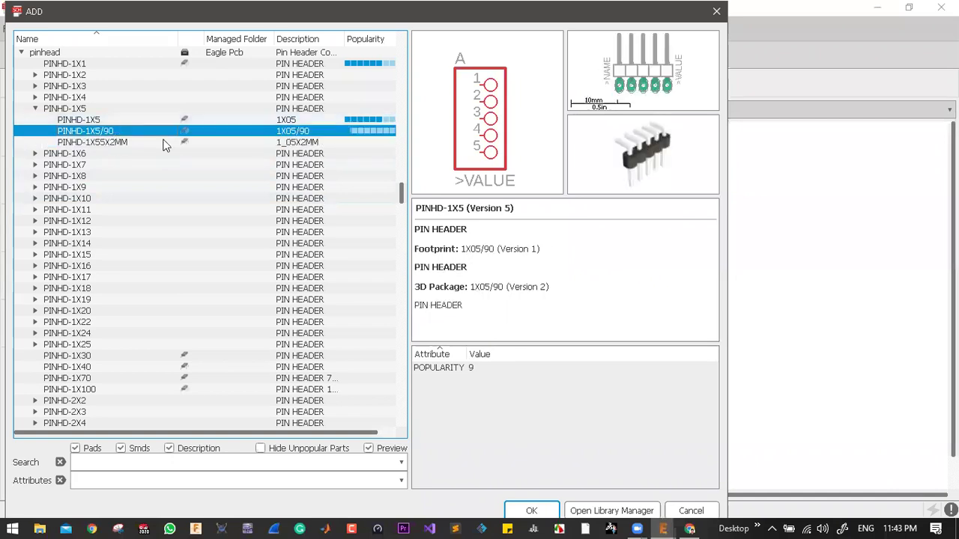
{"action": "left_click", "coordinate": [531, 511]}
{"action": "scroll", "coordinate": [676, 274], "scroll_direction": "down", "scroll_amount": 2}
{"action": "scroll", "coordinate": [636, 285], "scroll_direction": "up", "scroll_amount": 5}
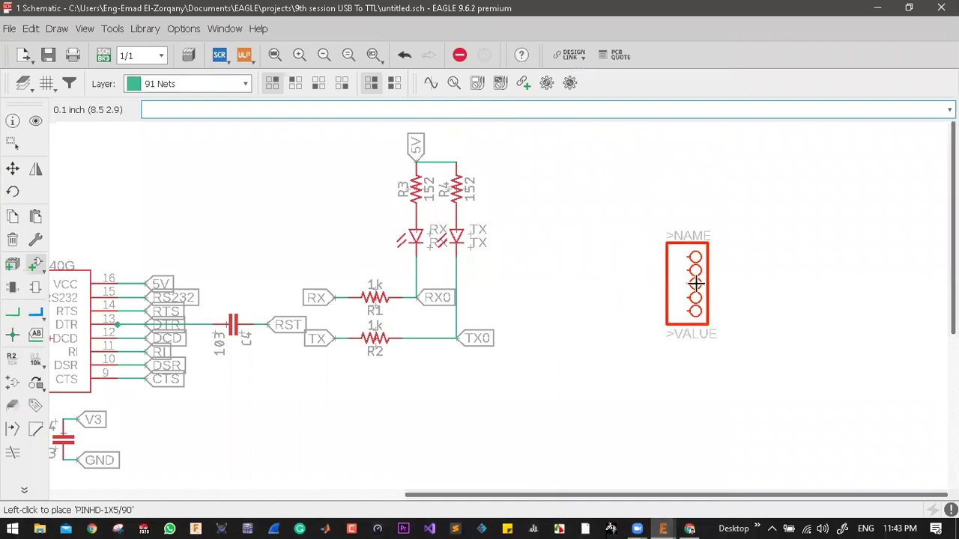
{"action": "key", "text": "Escape"}
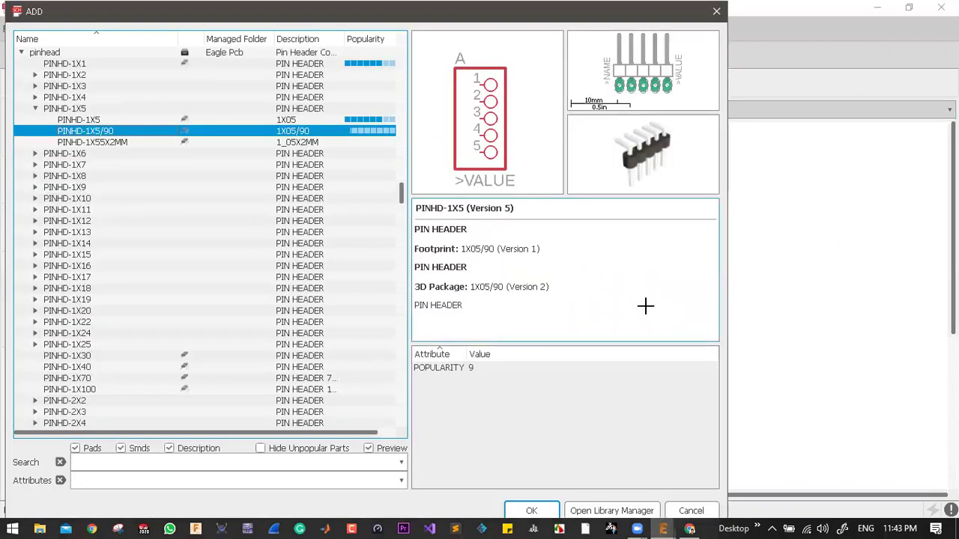
{"action": "key", "text": "Escape"}
- Break out all pins of the five-pin header JP1 into labelled net stubs
{"action": "left_click", "coordinate": [35, 313]}
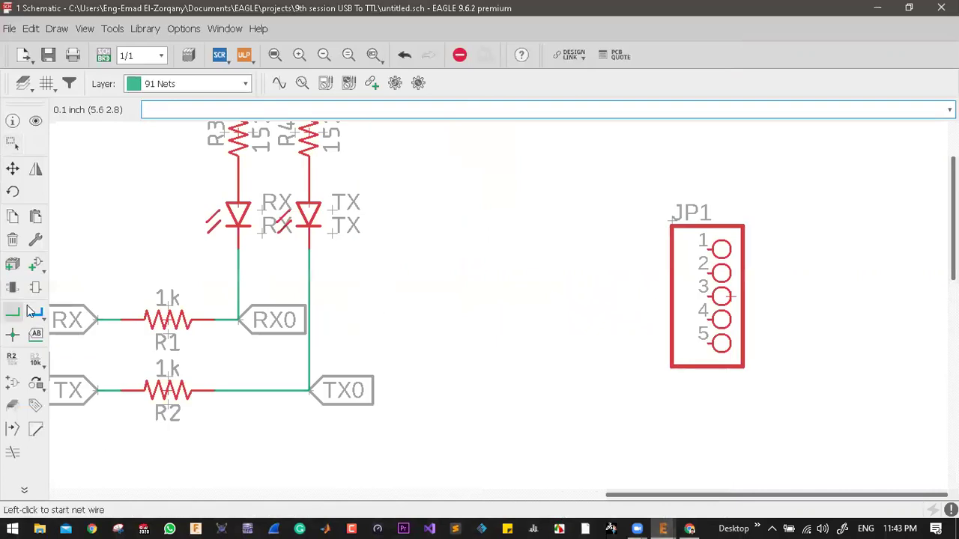
{"action": "key", "text": "Escape"}
{"action": "right_click", "coordinate": [733, 296]}
{"action": "mouse_move", "coordinate": [828, 191]}
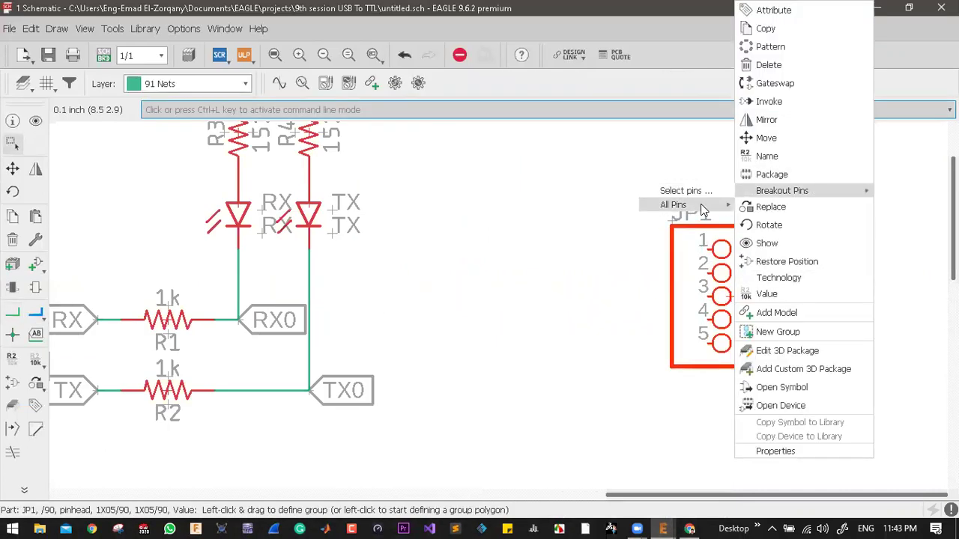
{"action": "mouse_move", "coordinate": [701, 204]}
{"action": "left_click", "coordinate": [776, 225]}
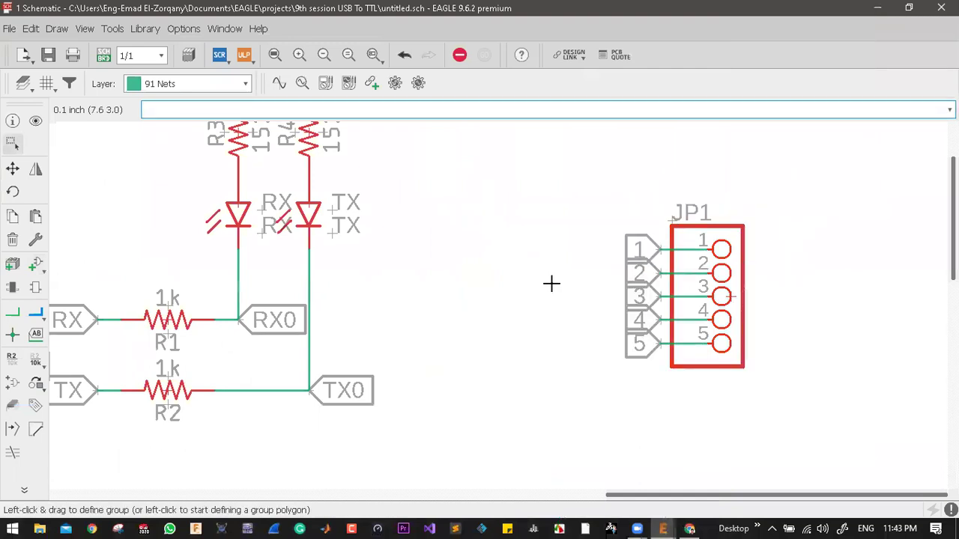
- Rename the net on pin 1 of header JP1 as 5V and the net on pin 5 as GND
{"action": "left_click", "coordinate": [35, 333]}
{"action": "left_click", "coordinate": [11, 358]}
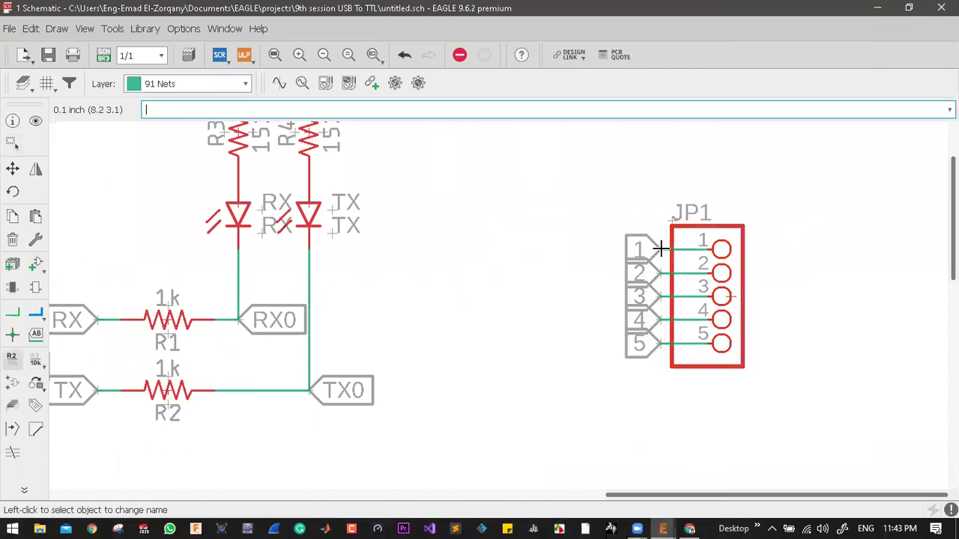
{"action": "left_click", "coordinate": [662, 253]}
{"action": "left_click", "coordinate": [662, 253]}
{"action": "key", "text": "Return"}
{"action": "left_click", "coordinate": [656, 344]}
{"action": "left_click", "coordinate": [661, 349]}
{"action": "key", "text": "Return"}
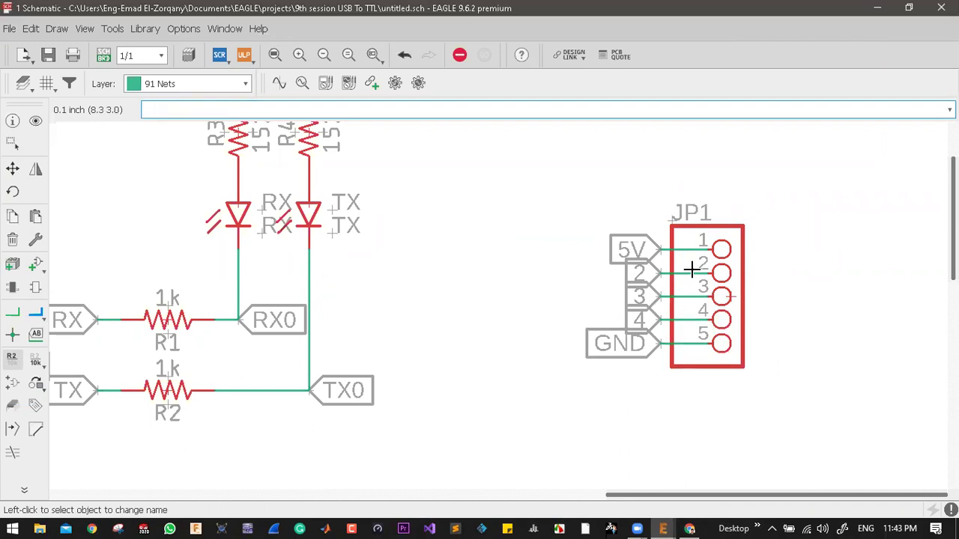
- Rename the net on JP1 pin 2 as RST and the net on pin 3 as RXO
{"action": "scroll", "coordinate": [691, 270], "scroll_direction": "up", "scroll_amount": 3}
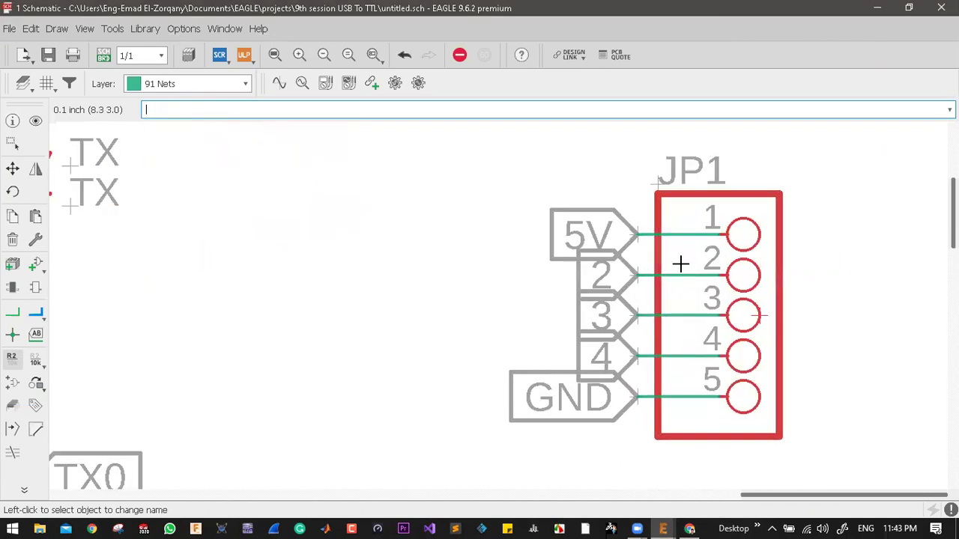
{"action": "left_click", "coordinate": [638, 265]}
{"action": "left_click", "coordinate": [642, 268]}
{"action": "type", "text": "RS"}
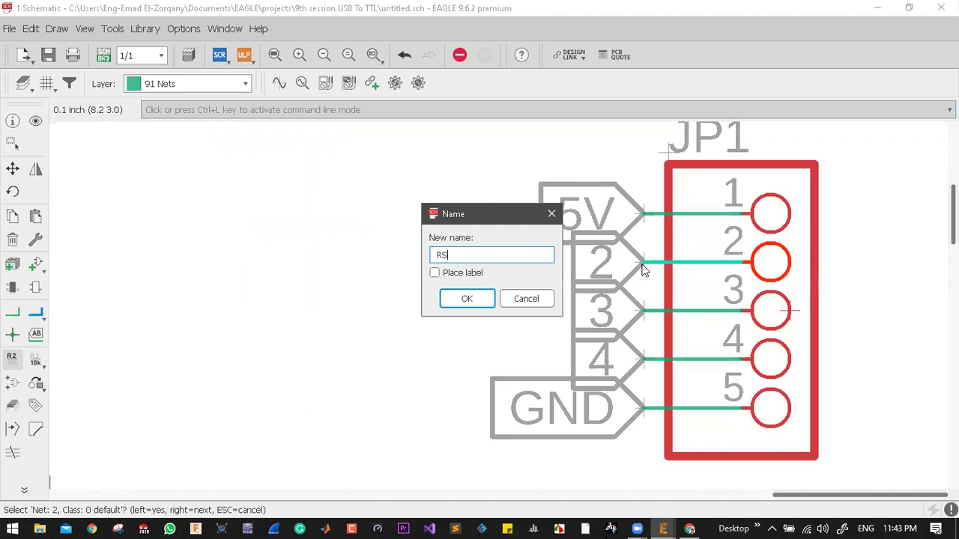
{"action": "type", "text": "T"}
{"action": "key", "text": "Return"}
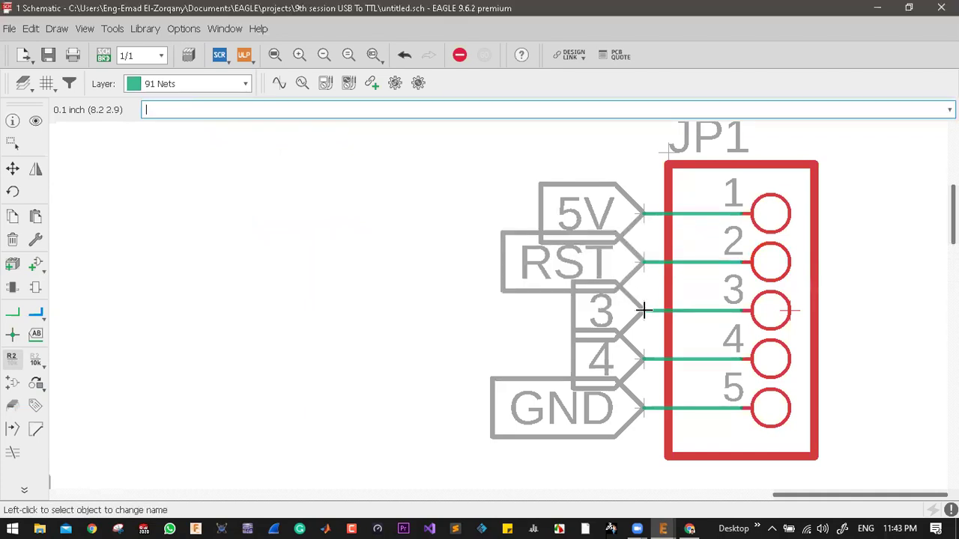
{"action": "left_click", "coordinate": [644, 311]}
{"action": "left_click", "coordinate": [645, 310]}
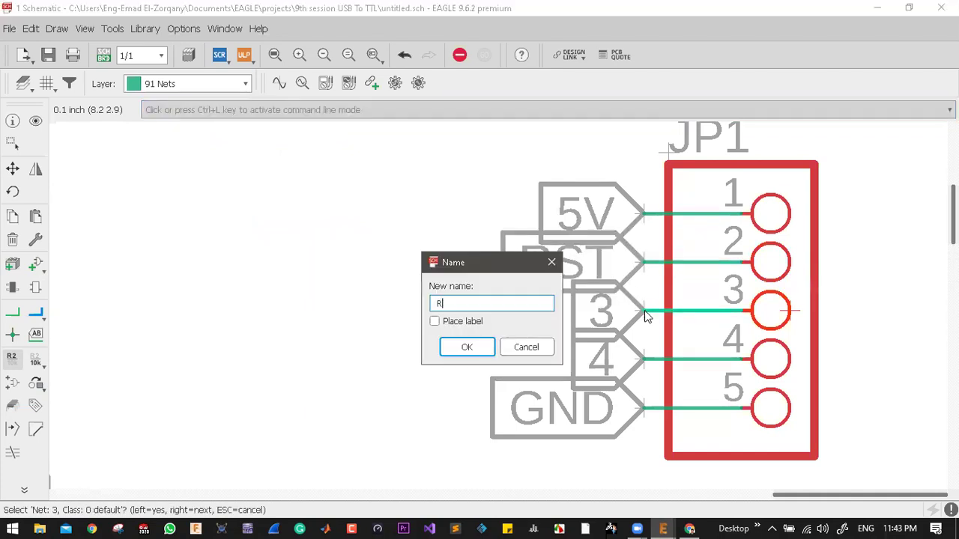
{"action": "type", "text": "RXO"}
{"action": "key", "text": "Return"}
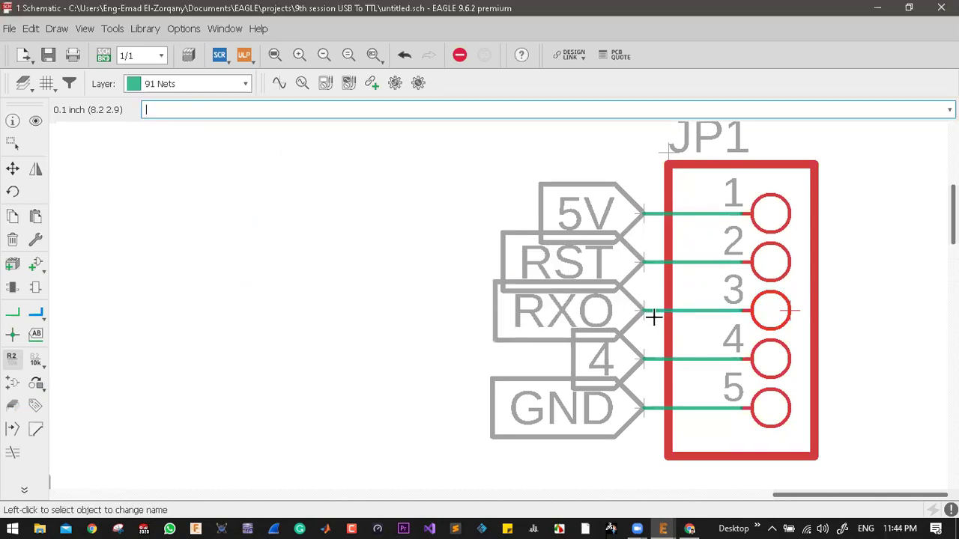
- Rename the LED-side nets of resistors R1 and R2 as RXO and TXO
{"action": "scroll", "coordinate": [644, 310], "scroll_direction": "down", "scroll_amount": 5}
{"action": "scroll", "coordinate": [417, 392], "scroll_direction": "up", "scroll_amount": 3}
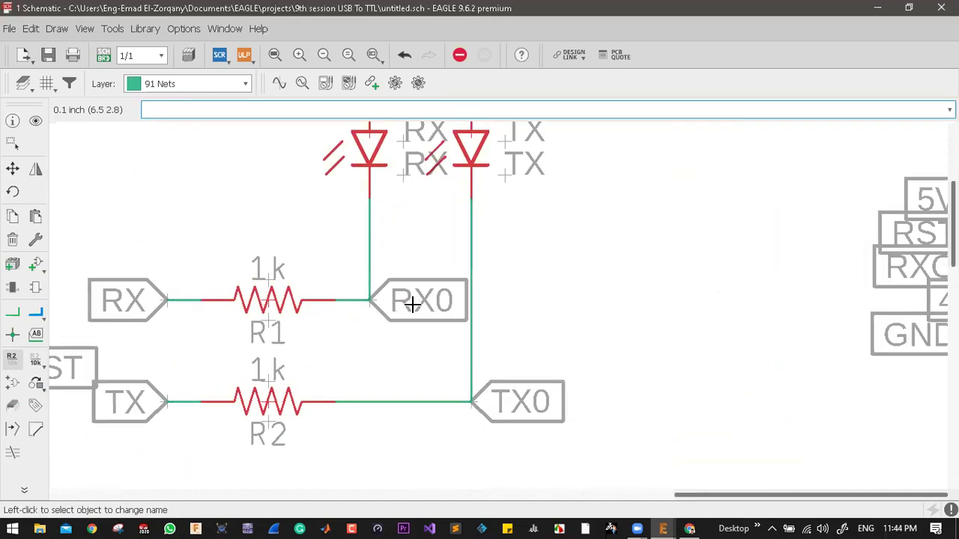
{"action": "left_click", "coordinate": [370, 303]}
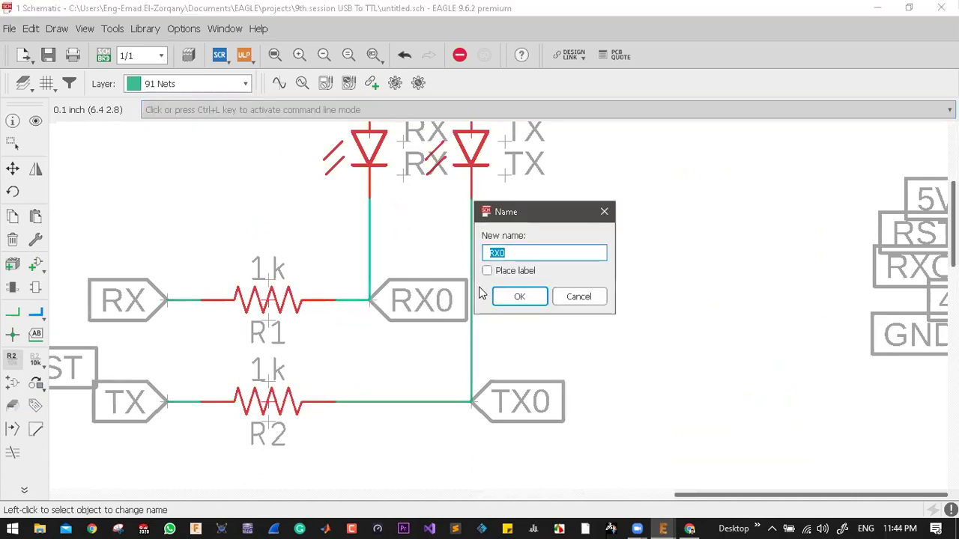
{"action": "key", "text": "Return"}
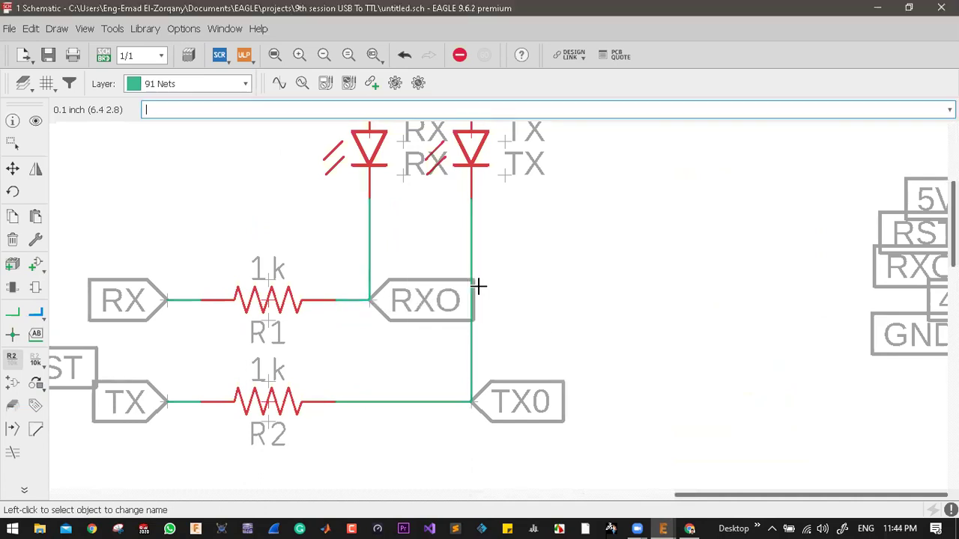
{"action": "left_click", "coordinate": [471, 400]}
{"action": "left_click", "coordinate": [472, 404]}
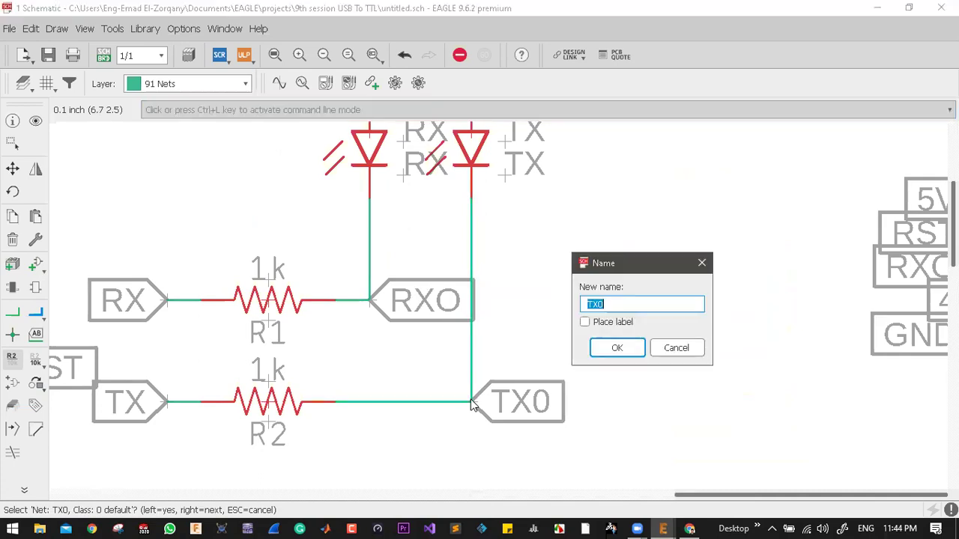
{"action": "type", "text": "TXO"}
{"action": "key", "text": "Return"}
- Rename the net on JP1 pin 4 as TXO and connect it to the existing net of that name
{"action": "scroll", "coordinate": [471, 401], "scroll_direction": "down", "scroll_amount": 3}
{"action": "scroll", "coordinate": [659, 333], "scroll_direction": "up", "scroll_amount": 5}
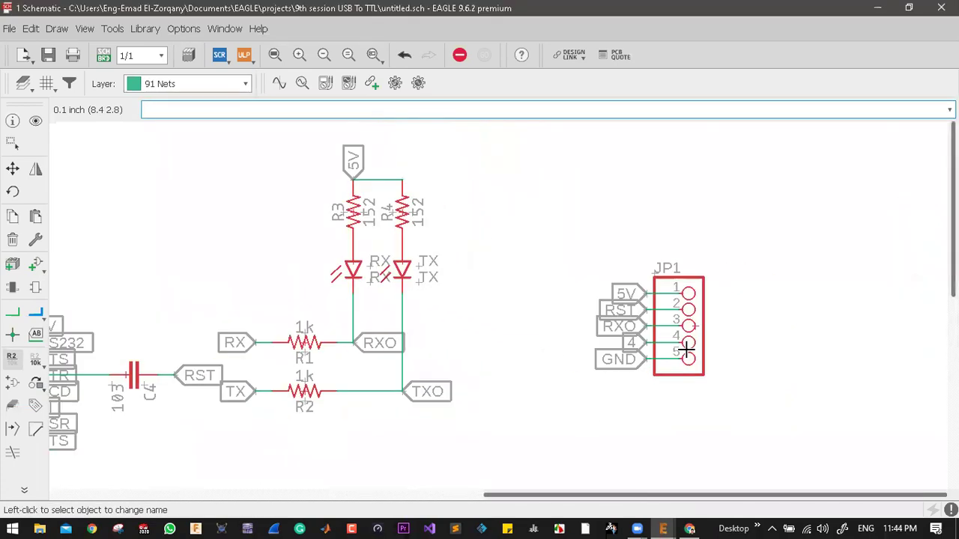
{"action": "left_click", "coordinate": [588, 336]}
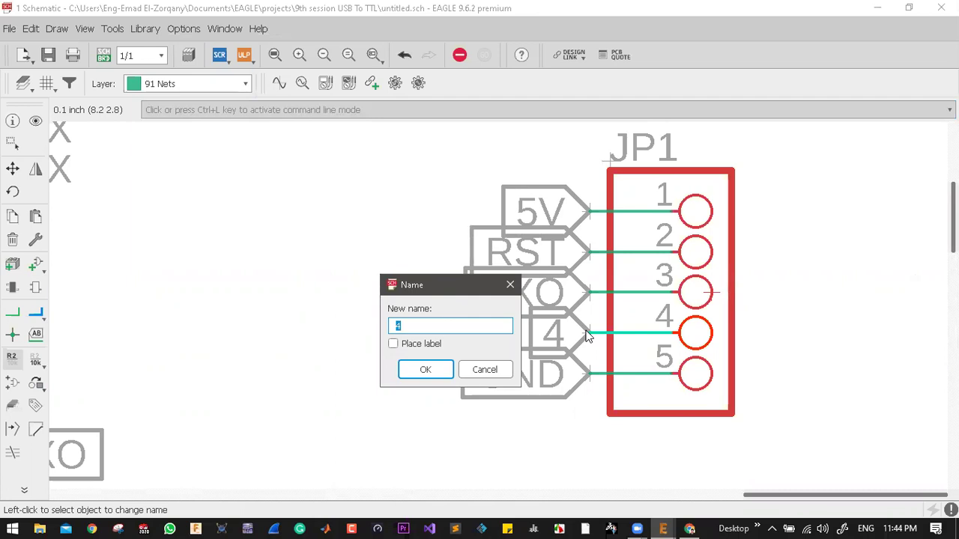
{"action": "type", "text": "TXO"}
{"action": "key", "text": "Return"}
{"action": "key", "text": "Return"}
- Group the RX and TX LED circuit with its resistors and move it around the far side of header JP1
{"action": "scroll", "coordinate": [588, 330], "scroll_direction": "down", "scroll_amount": 3}
{"action": "scroll", "coordinate": [655, 313], "scroll_direction": "down", "scroll_amount": 3}
{"action": "scroll", "coordinate": [637, 315], "scroll_direction": "down", "scroll_amount": 1}
{"action": "scroll", "coordinate": [622, 327], "scroll_direction": "up", "scroll_amount": 3}
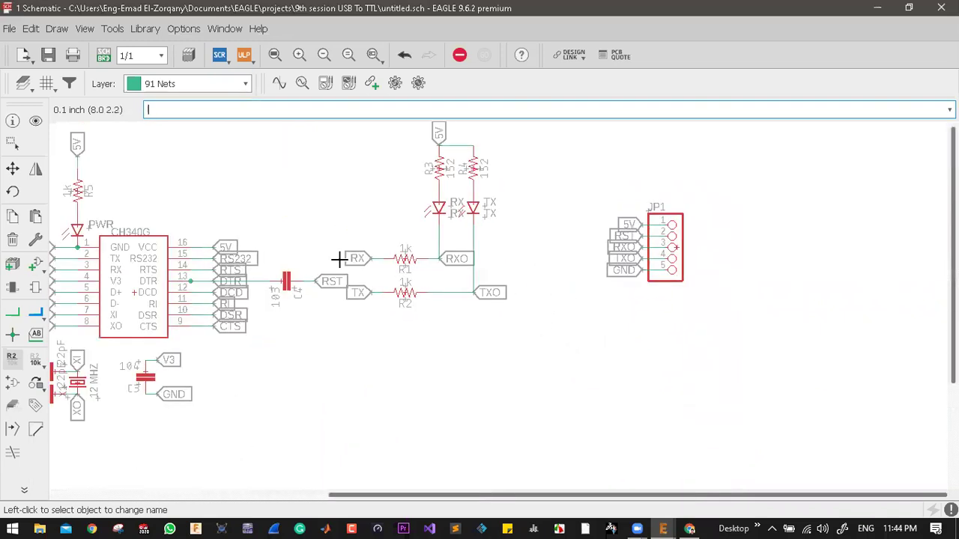
{"action": "scroll", "coordinate": [523, 295], "scroll_direction": "down", "scroll_amount": 1}
{"action": "left_click", "coordinate": [12, 144]}
{"action": "left_click_drag", "start_coordinate": [566, 125], "coordinate": [392, 340]}
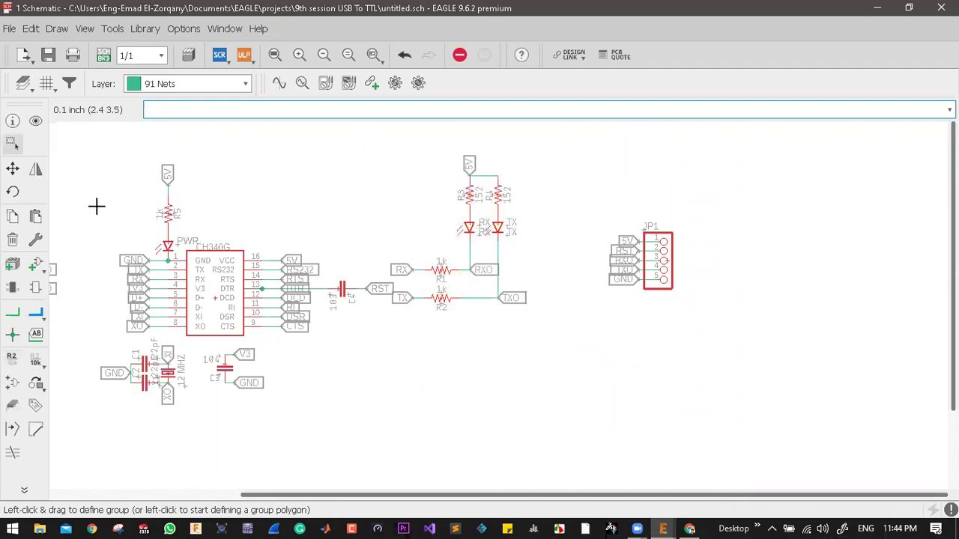
{"action": "left_click", "coordinate": [12, 169]}
{"action": "right_click", "coordinate": [435, 240], "text": "ctrl"}
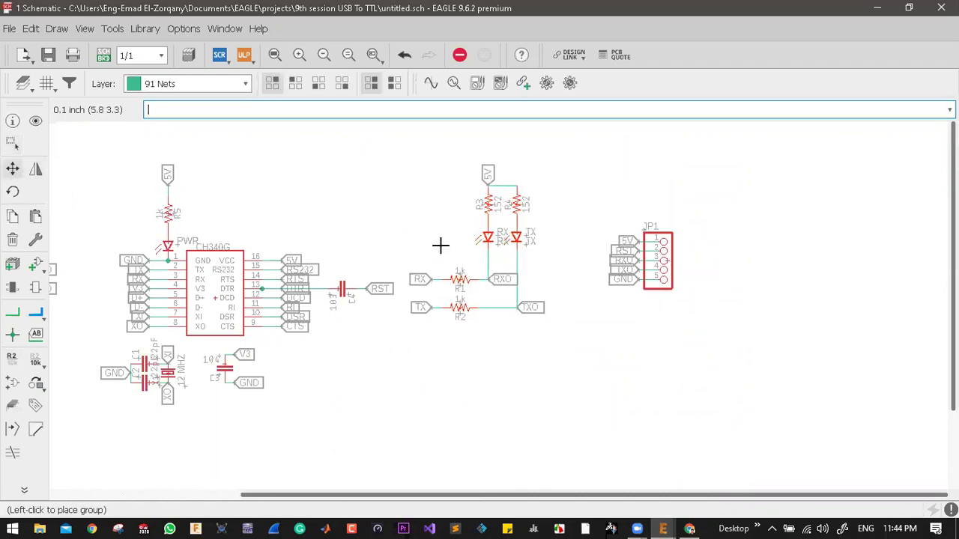
{"action": "scroll", "coordinate": [471, 221], "scroll_direction": "down", "scroll_amount": 3}
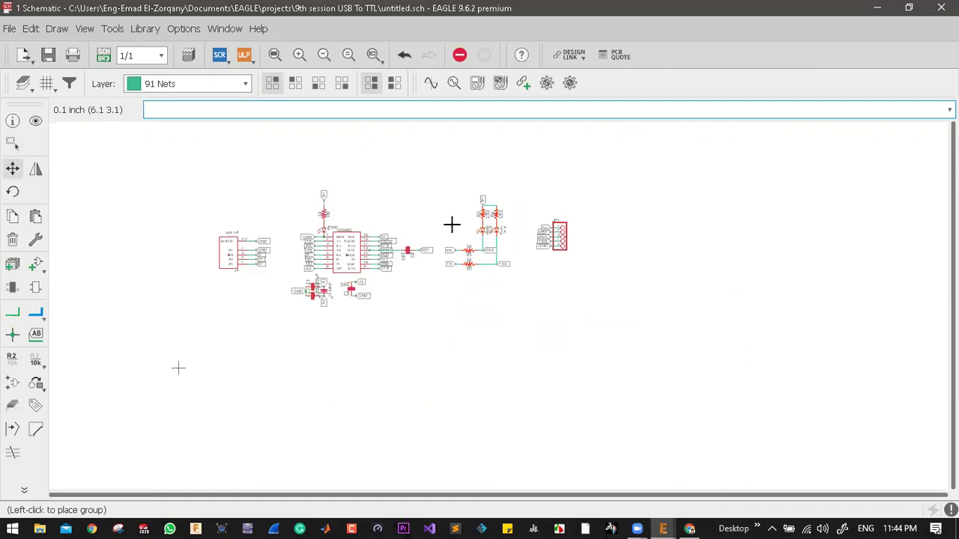
{"action": "scroll", "coordinate": [460, 235], "scroll_direction": "up", "scroll_amount": 3}
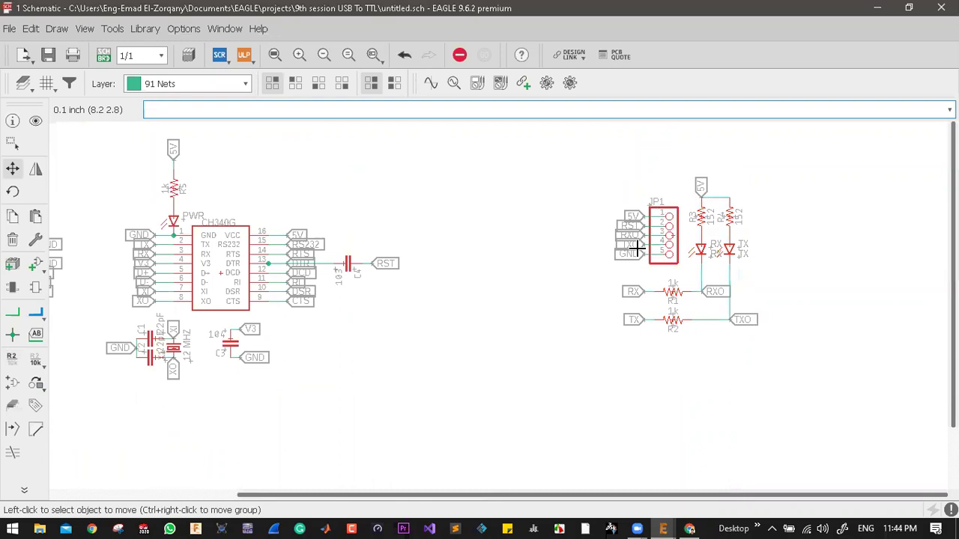
{"action": "left_click", "coordinate": [647, 248]}
- Group the 12 MHz crystal circuit with capacitor C3 and move them directly above header JP1 and the LED circuit
{"action": "scroll", "coordinate": [456, 332], "scroll_direction": "down", "scroll_amount": 3}
{"action": "scroll", "coordinate": [244, 253], "scroll_direction": "up", "scroll_amount": 3}
{"action": "left_click", "coordinate": [13, 144]}
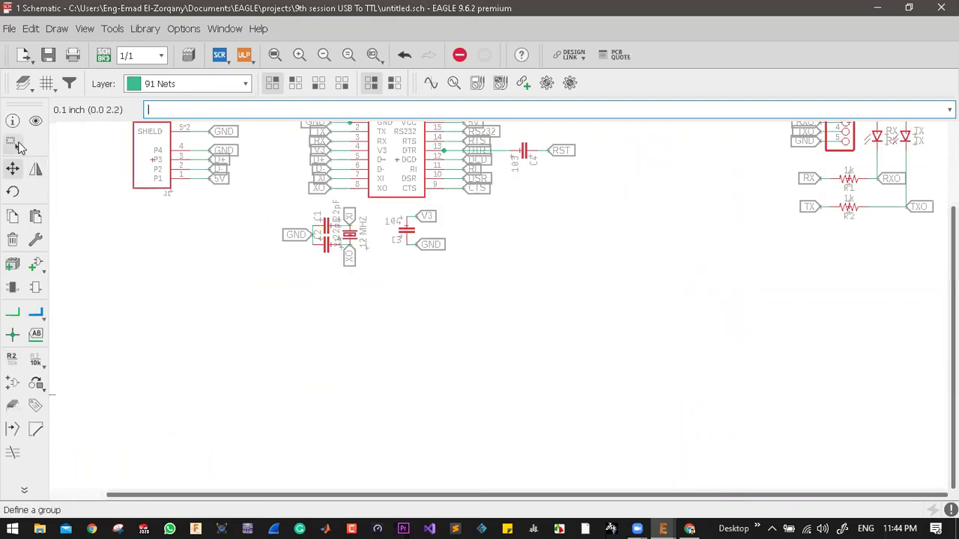
{"action": "left_click_drag", "start_coordinate": [573, 322], "coordinate": [240, 200]}
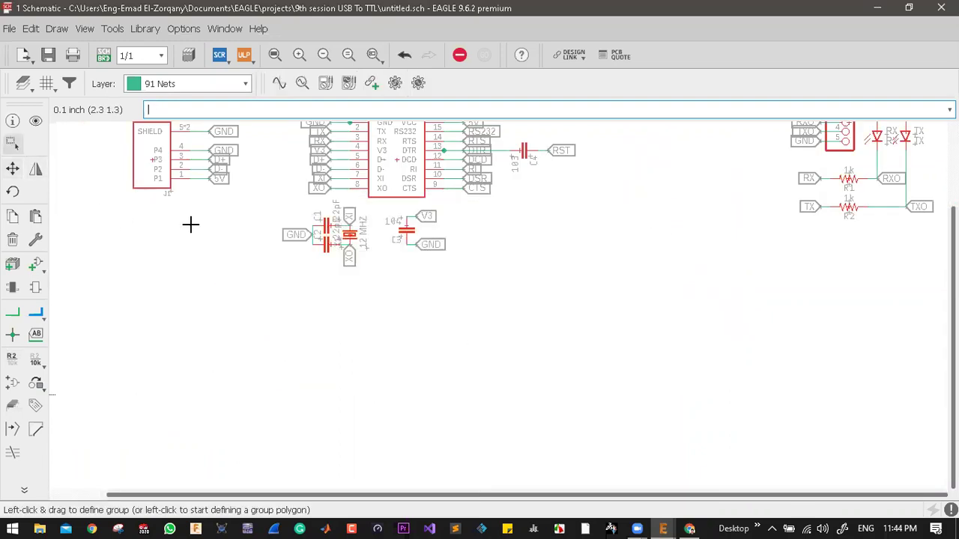
{"action": "left_click", "coordinate": [12, 169]}
{"action": "right_click", "coordinate": [404, 259], "text": "ctrl"}
{"action": "left_click", "coordinate": [401, 265]}
{"action": "scroll", "coordinate": [229, 366], "scroll_direction": "down", "scroll_amount": 3}
{"action": "scroll", "coordinate": [555, 251], "scroll_direction": "up", "scroll_amount": 2}
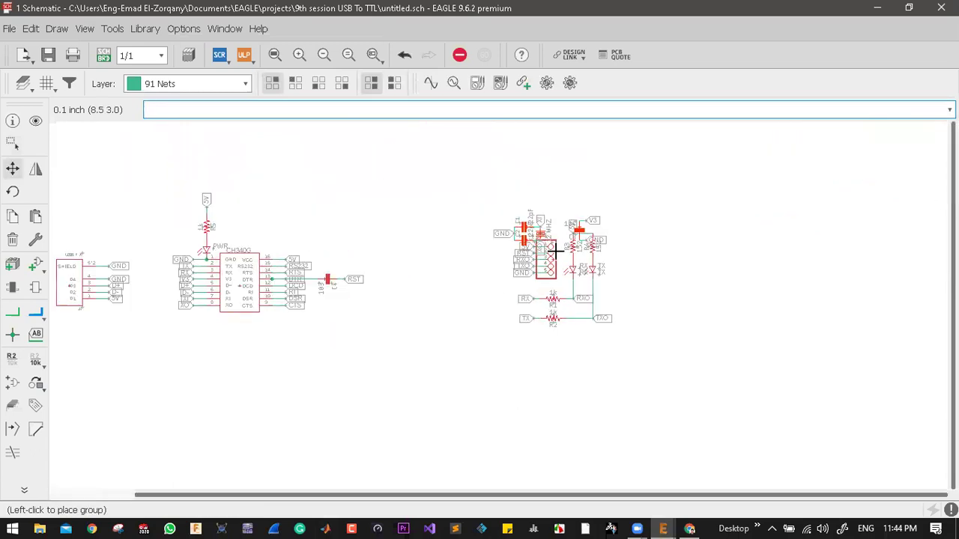
{"action": "scroll", "coordinate": [555, 252], "scroll_direction": "up", "scroll_amount": 3}
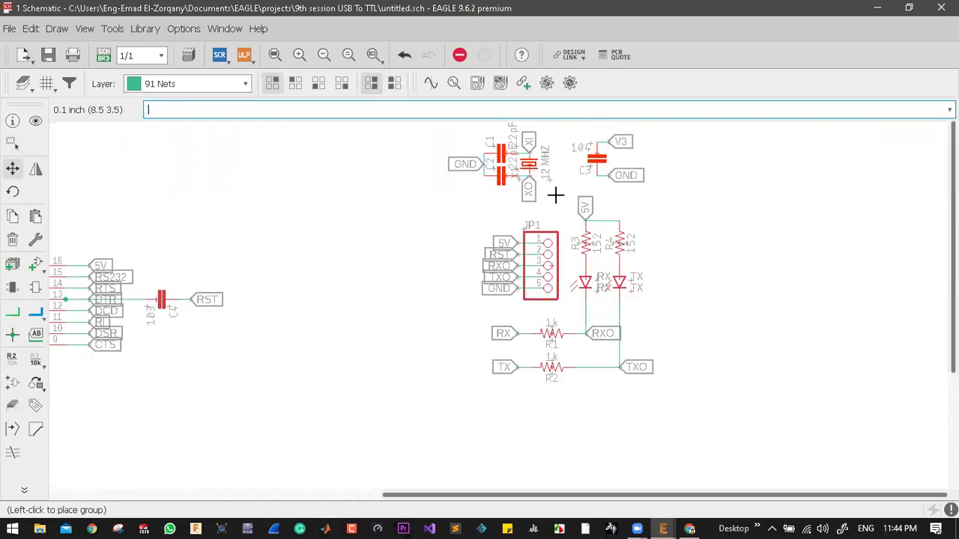
{"action": "left_click", "coordinate": [556, 196]}
- Group the CH340G chip with its PWR LED and capacitor C4 and move it close beside the crystal and JP1 circuits
{"action": "scroll", "coordinate": [443, 349], "scroll_direction": "down", "scroll_amount": 4}
{"action": "scroll", "coordinate": [428, 343], "scroll_direction": "up", "scroll_amount": 3}
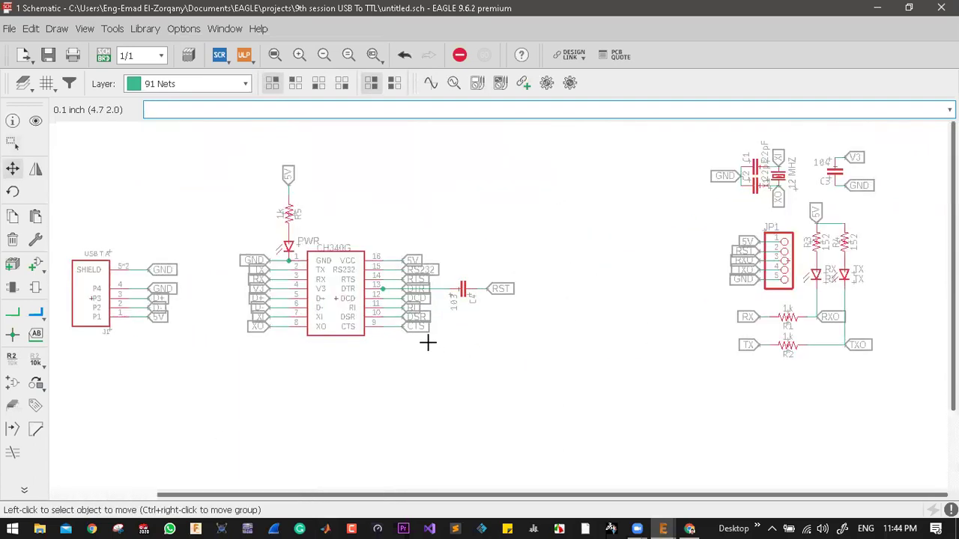
{"action": "left_click", "coordinate": [12, 143]}
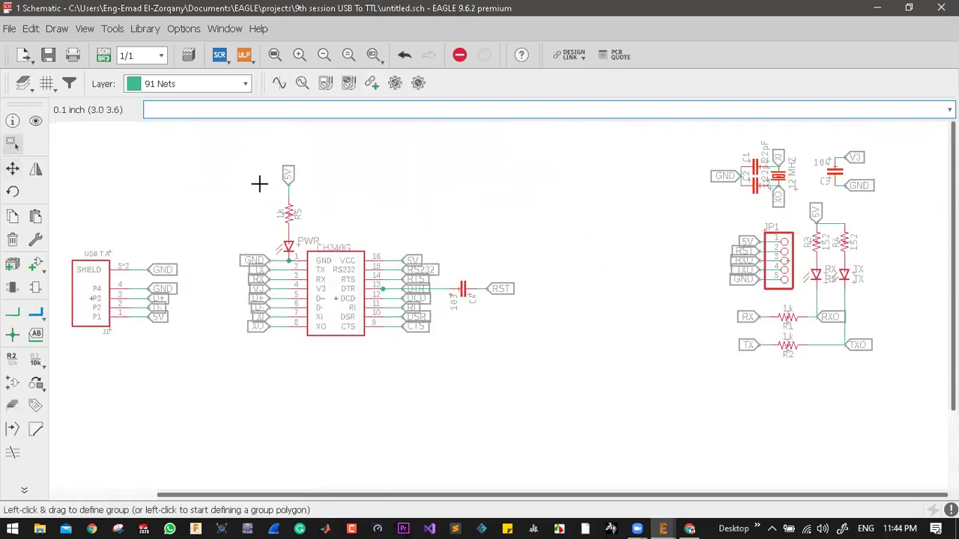
{"action": "left_click_drag", "start_coordinate": [422, 353], "coordinate": [542, 343]}
{"action": "left_click", "coordinate": [12, 169]}
{"action": "right_click", "coordinate": [208, 196], "text": "ctrl"}
{"action": "left_click", "coordinate": [233, 200]}
{"action": "scroll", "coordinate": [230, 294], "scroll_direction": "down", "scroll_amount": 3}
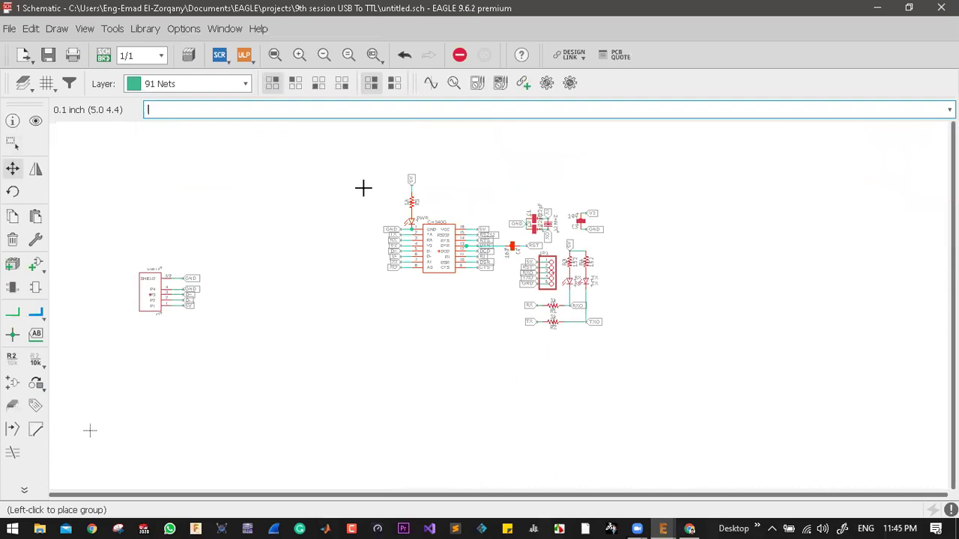
{"action": "left_click", "coordinate": [364, 187]}
- Group the USB connector J1 with its net labels and move it directly below the CH340G chip
{"action": "left_click", "coordinate": [12, 144]}
{"action": "mouse_move", "coordinate": [119, 272]}
{"action": "left_mouse_down"}
{"action": "mouse_move", "coordinate": [205, 319]}
{"action": "mouse_move", "coordinate": [120, 272]}
{"action": "left_mouse_up"}
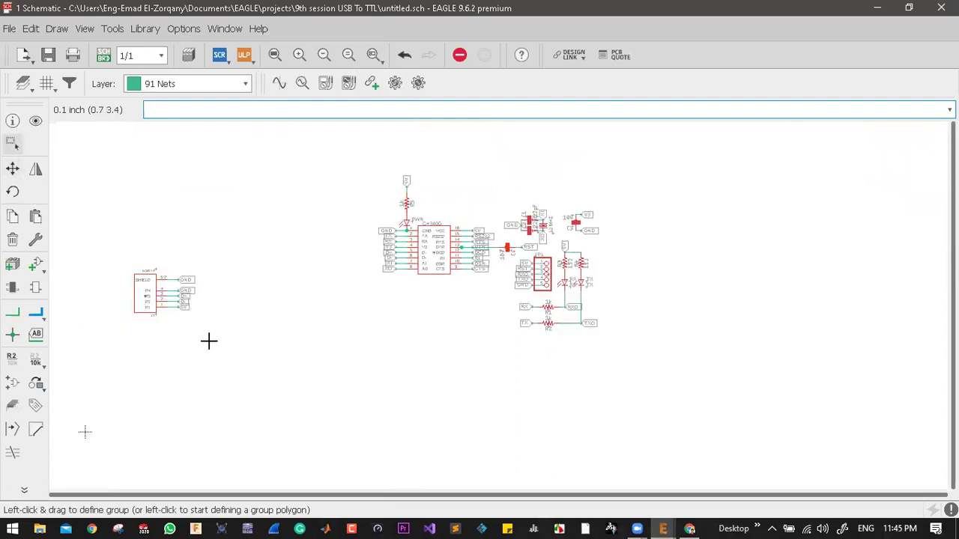
{"action": "left_click", "coordinate": [12, 169]}
{"action": "right_click", "coordinate": [154, 231]}
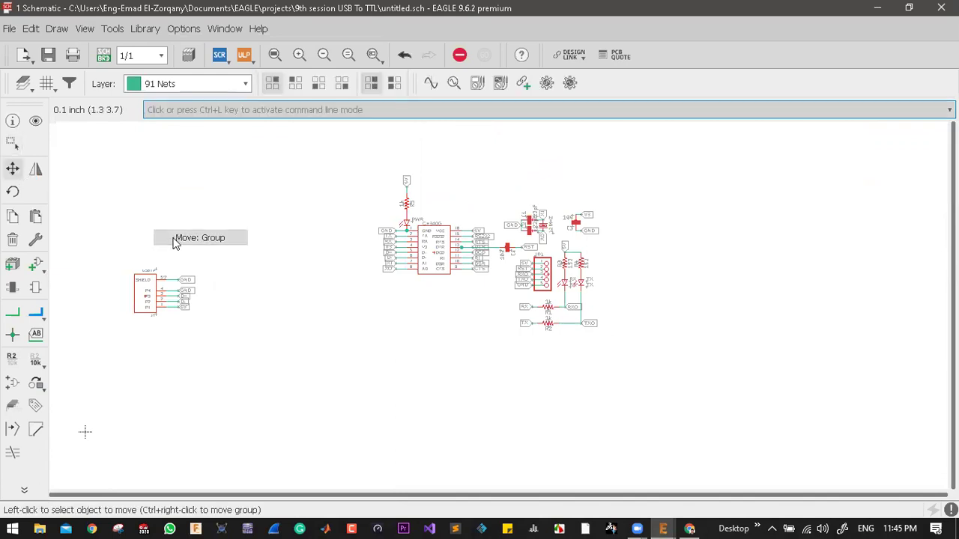
{"action": "left_click", "coordinate": [200, 237]}
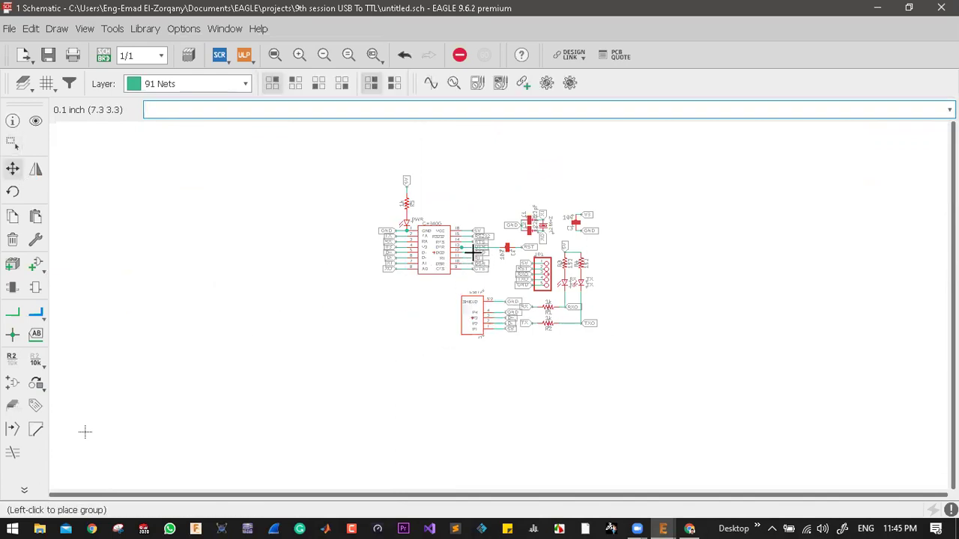
{"action": "left_click", "coordinate": [437, 246]}
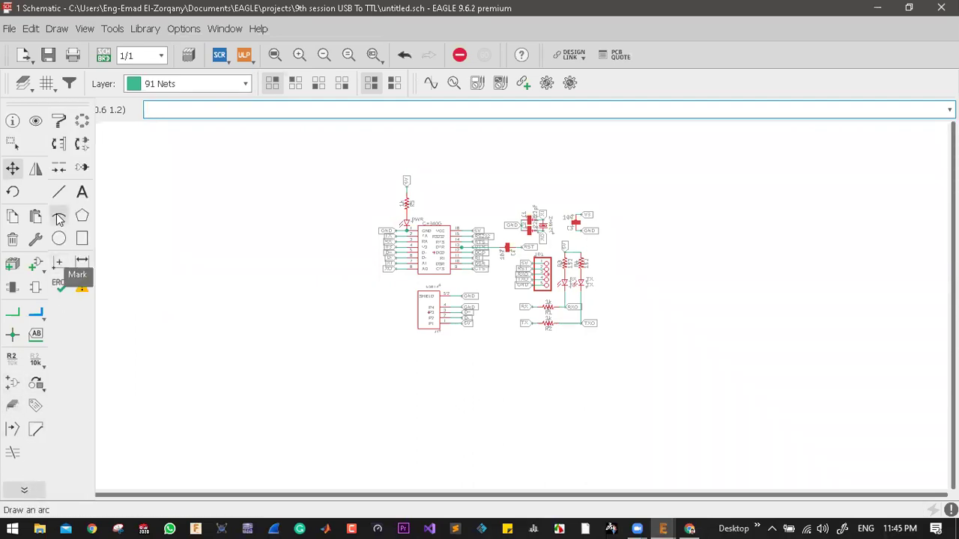
- Set up the Line tool on layer 92 Busses with a width of 0.1 and the dashdot style
{"action": "left_click", "coordinate": [23, 490]}
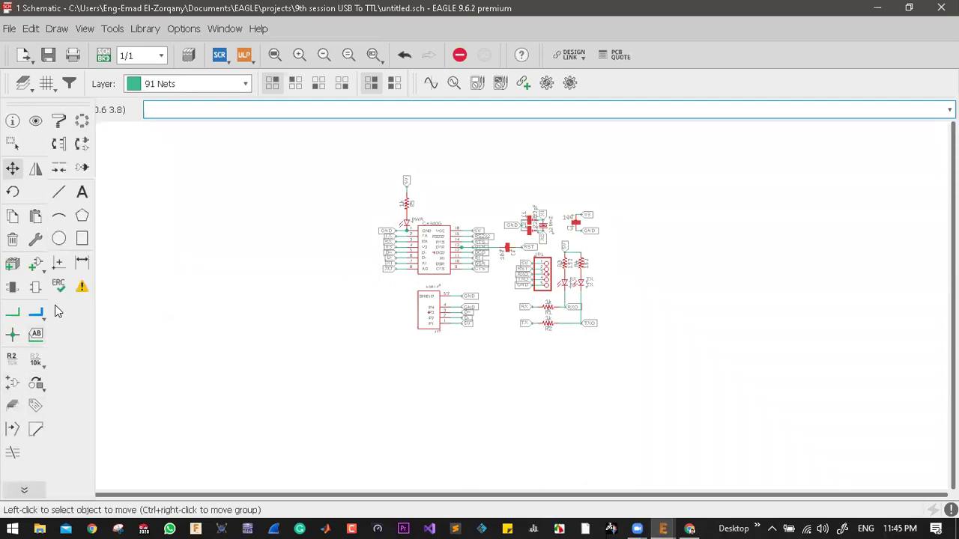
{"action": "left_click", "coordinate": [60, 193]}
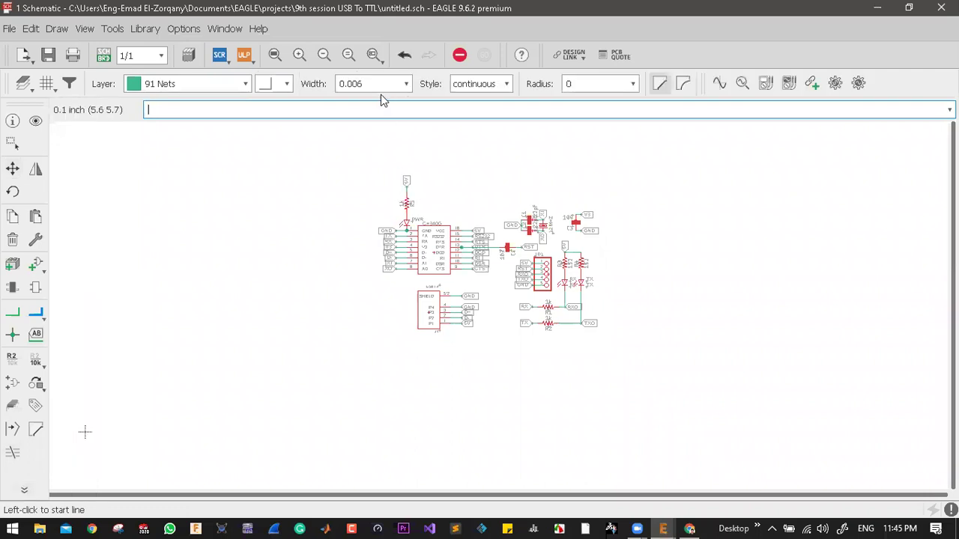
{"action": "double_click", "coordinate": [381, 78]}
{"action": "type", "text": "0.01"}
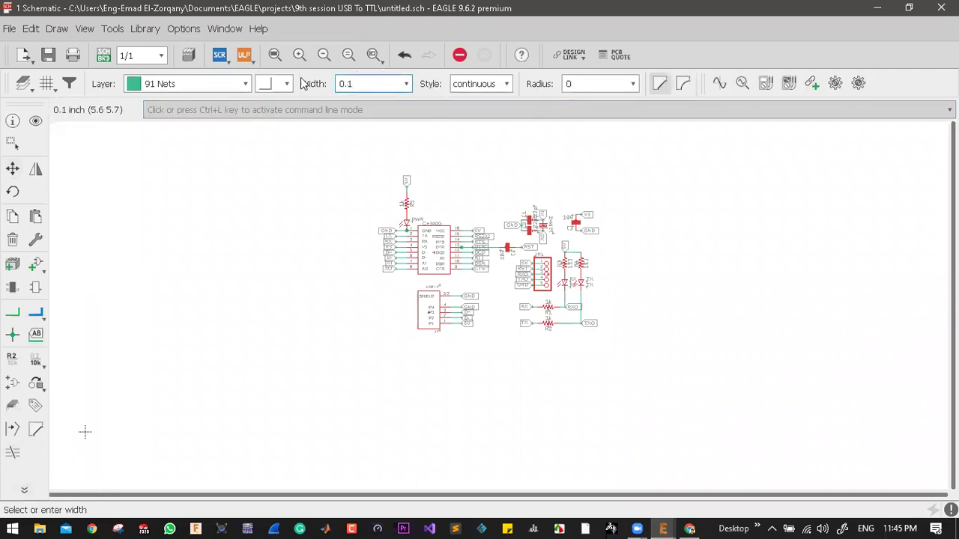
{"action": "left_click", "coordinate": [229, 84]}
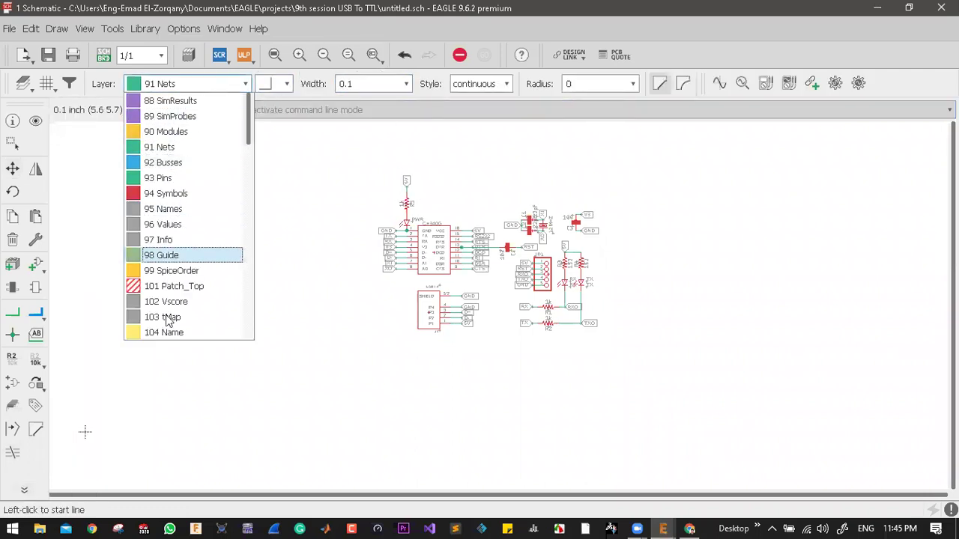
{"action": "left_click", "coordinate": [182, 163]}
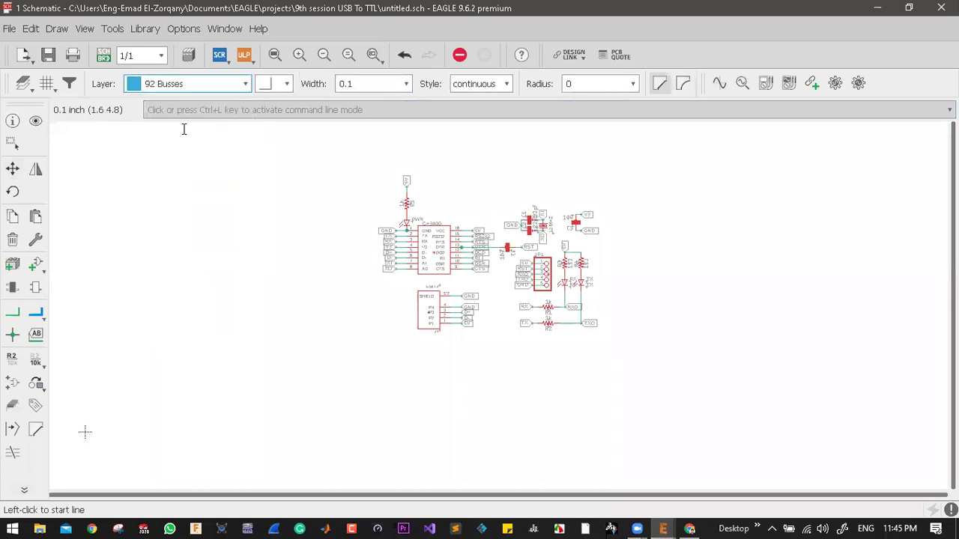
{"action": "left_click", "coordinate": [472, 84]}
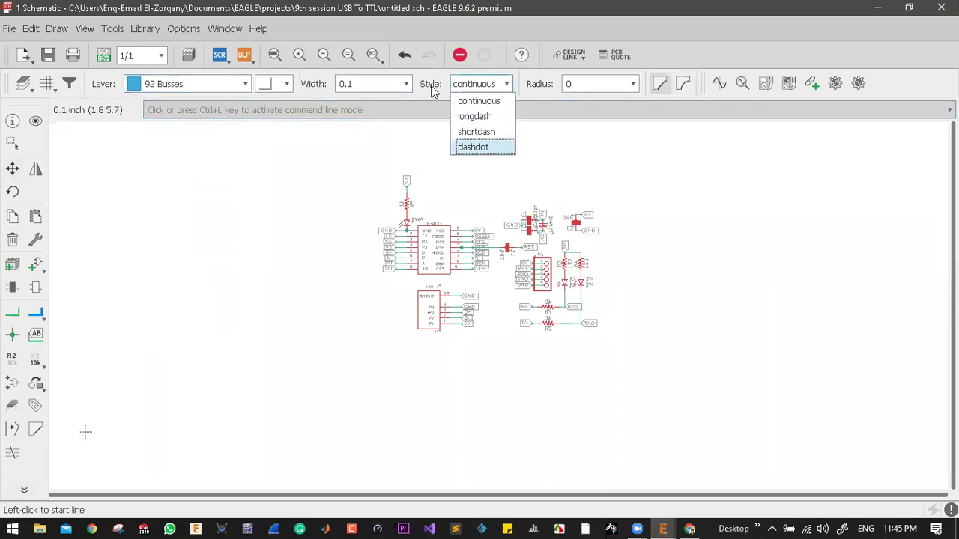
{"action": "left_click", "coordinate": [498, 132]}
{"action": "left_click", "coordinate": [480, 84]}
{"action": "left_click", "coordinate": [484, 146]}
- Draw a closed rectangular frame around all the circuit blocks of the schematic
{"action": "left_click", "coordinate": [266, 150]}
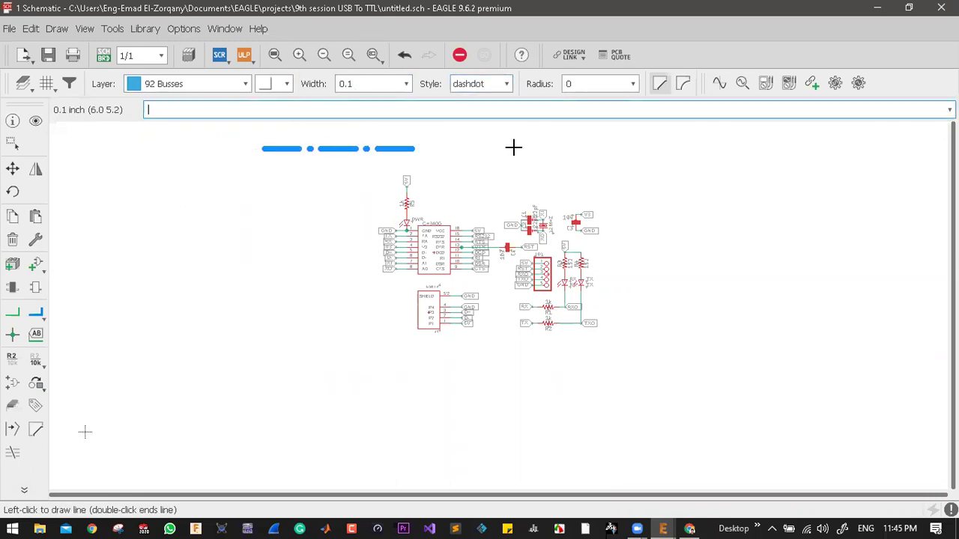
{"action": "left_click", "coordinate": [670, 177]}
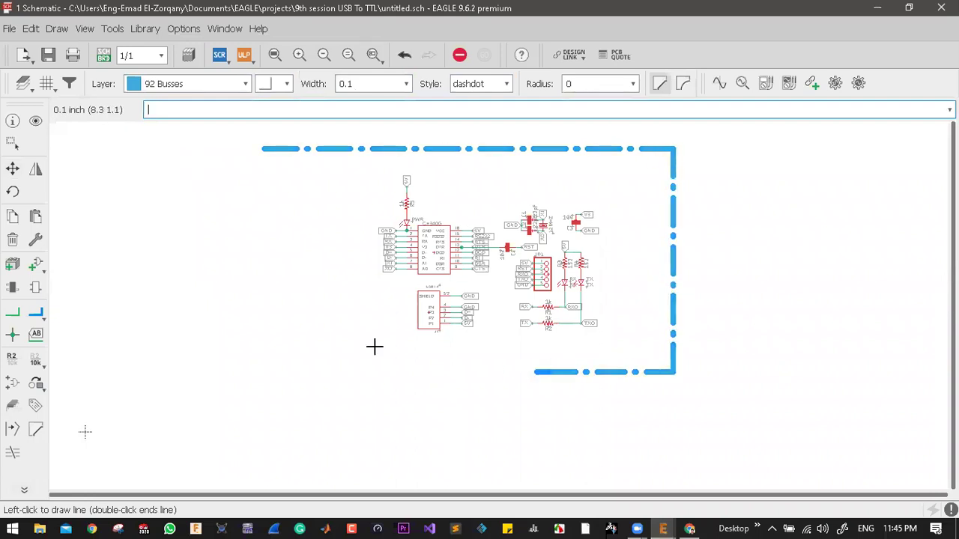
{"action": "left_click", "coordinate": [264, 371]}
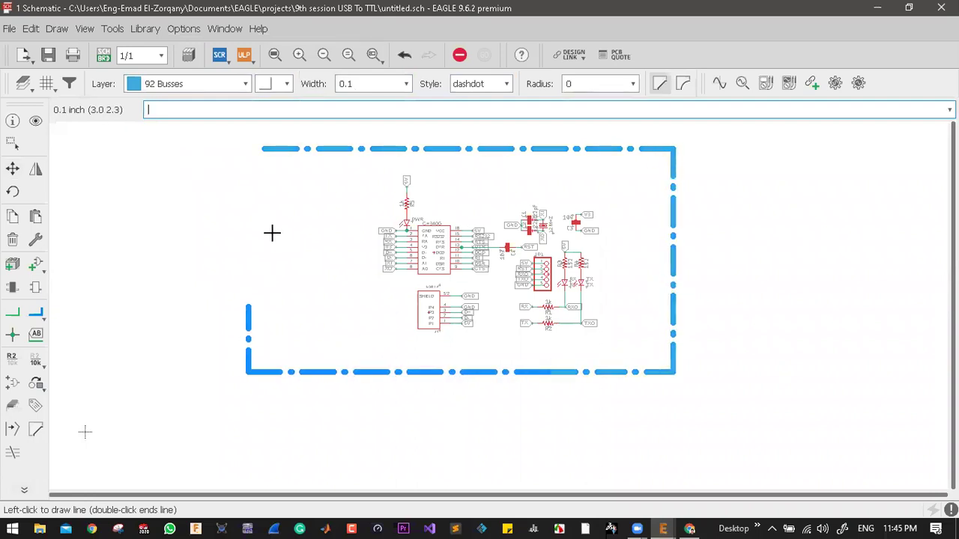
{"action": "double_click", "coordinate": [264, 148]}
{"action": "scroll", "coordinate": [349, 302], "scroll_direction": "up", "scroll_amount": 3}
{"action": "scroll", "coordinate": [398, 242], "scroll_direction": "down", "scroll_amount": 3}
{"action": "scroll", "coordinate": [90, 401], "scroll_direction": "up", "scroll_amount": 4}
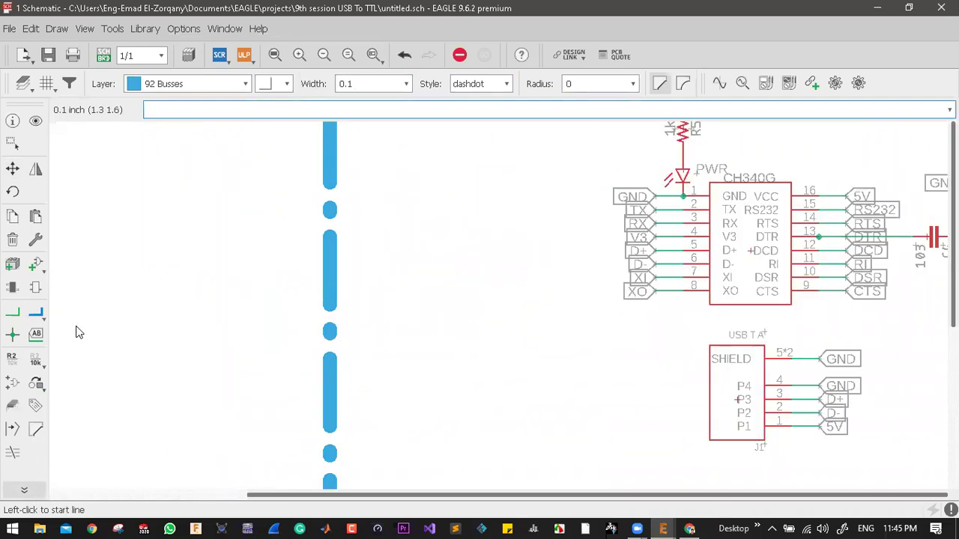
- Create a two-line text reading "Designed @ 25 April 2021" and "By:" followed by the designer's name
{"action": "left_click", "coordinate": [81, 195]}
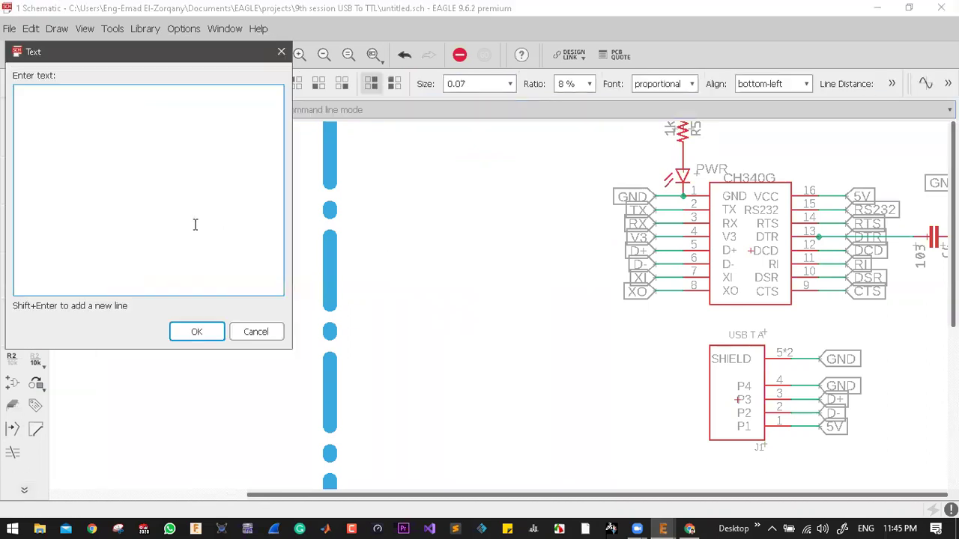
{"action": "type", "text": "Designed @"}
{"action": "mouse_move", "coordinate": [914, 524]}
{"action": "type", "text": "25 April "}
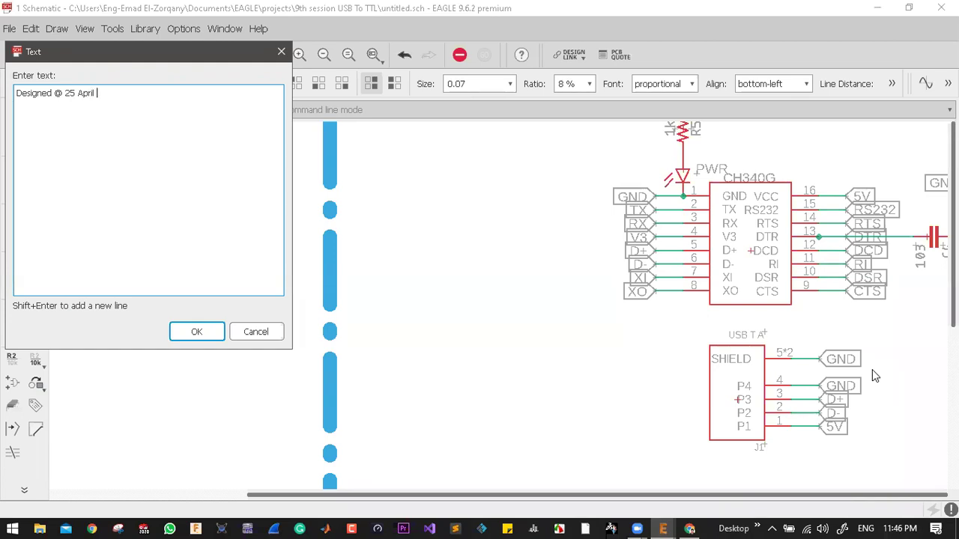
{"action": "type", "text": "2"}
{"action": "type", "text": "021"}
{"action": "type", "text": "By Emad "}
{"action": "type", "text": "Elzorqany"}
{"action": "type", "text": ":"}
{"action": "key", "text": "Right"}
{"action": "key", "text": "Right"}
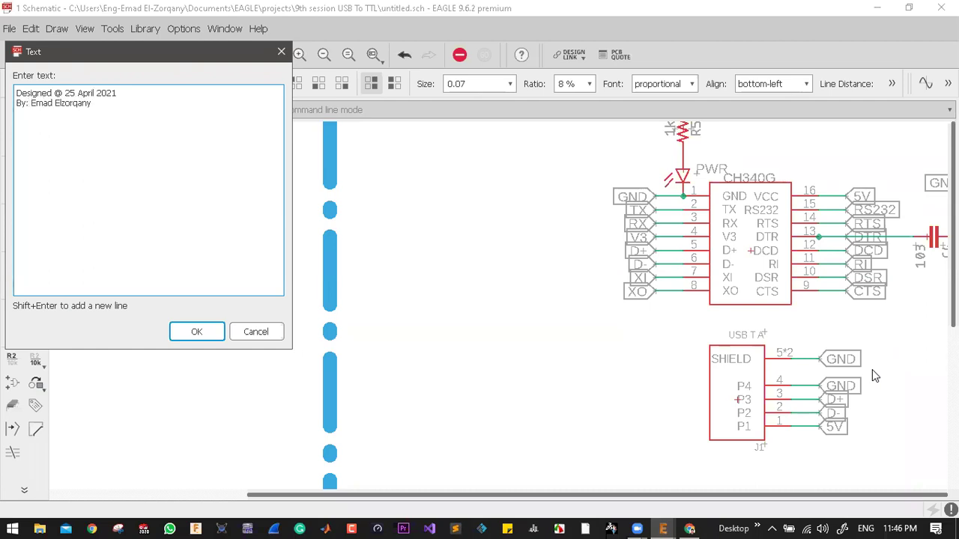
{"action": "key", "text": "Return"}
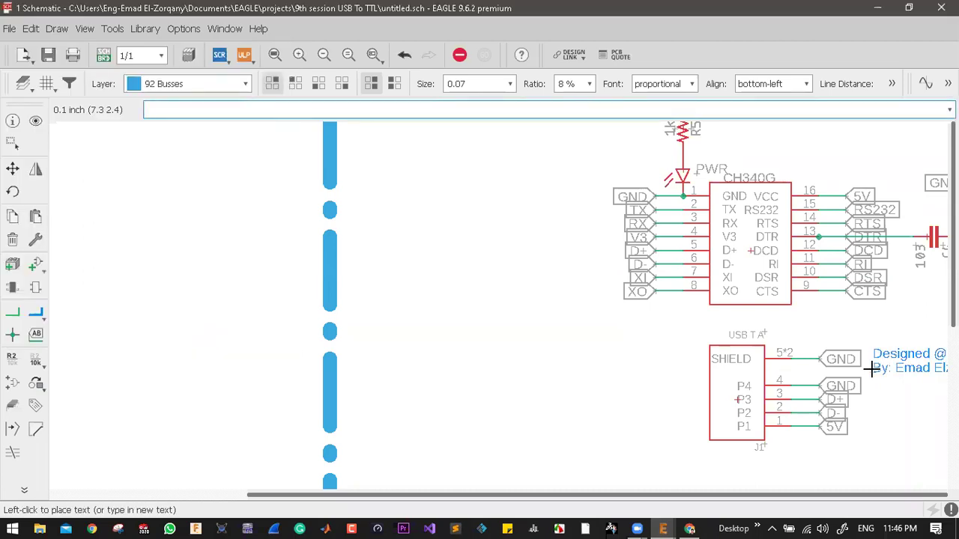
- Set the design credit text's size to 0.254 and place it inside the frame, above the circuit blocks
{"action": "left_click", "coordinate": [471, 84]}
{"action": "type", "text": "6"}
{"action": "key", "text": "ctrl+a"}
{"action": "type", "text": "0.254"}
{"action": "key", "text": "Return"}
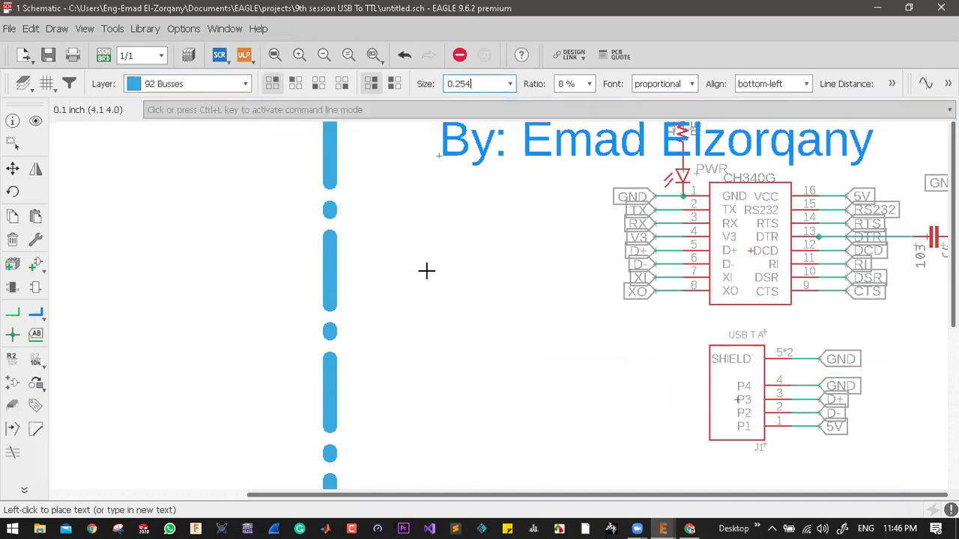
{"action": "scroll", "coordinate": [414, 224], "scroll_direction": "down", "scroll_amount": 1}
{"action": "scroll", "coordinate": [414, 224], "scroll_direction": "down", "scroll_amount": 3}
{"action": "scroll", "coordinate": [420, 360], "scroll_direction": "up", "scroll_amount": 1}
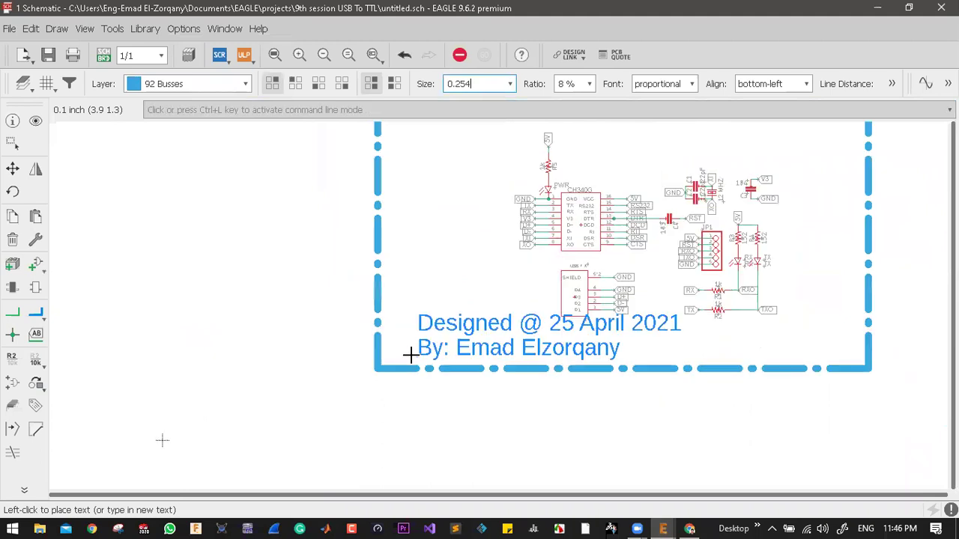
{"action": "scroll", "coordinate": [403, 331], "scroll_direction": "down", "scroll_amount": 2}
{"action": "scroll", "coordinate": [387, 251], "scroll_direction": "up", "scroll_amount": 2}
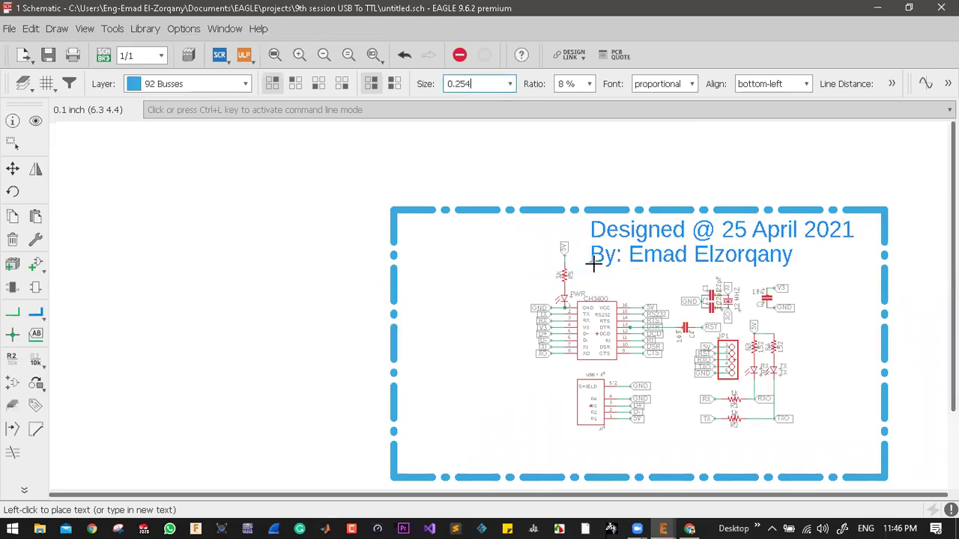
{"action": "left_click", "coordinate": [597, 261]}
{"action": "scroll", "coordinate": [525, 241], "scroll_direction": "down", "scroll_amount": 1}
{"action": "key", "text": "Escape"}
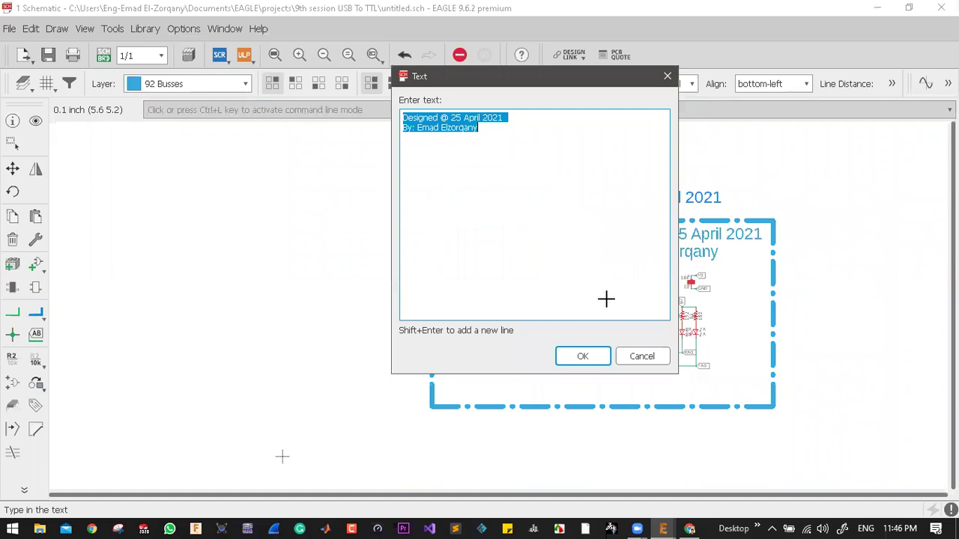
{"action": "key", "text": "Escape"}
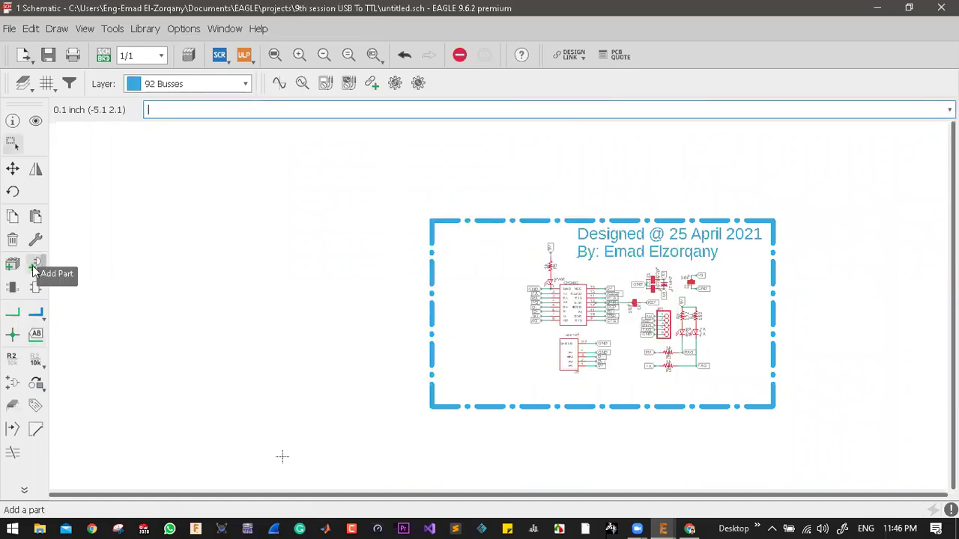
- Create a new title text reading "CH340G USB to TTL and Programmer"
{"action": "left_click", "coordinate": [23, 490]}
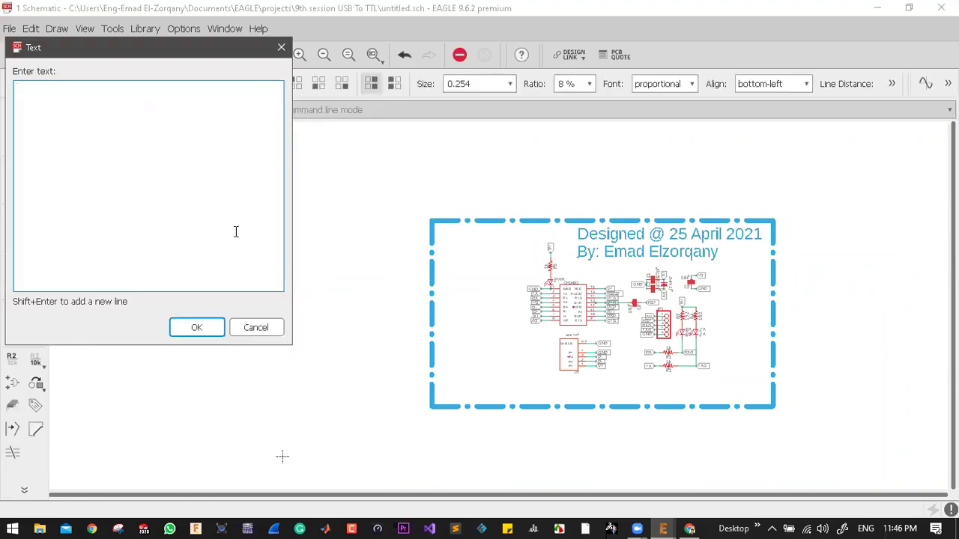
{"action": "type", "text": "S"}
{"action": "type", "text": "H"}
{"action": "type", "text": "340G"}
{"action": "type", "text": " US"}
{"action": "type", "text": "B T"}
{"action": "key", "text": "BackSpace"}
{"action": "type", "text": "to TTL And"}
{"action": "key", "text": "BackSpace"}
{"action": "key", "text": "BackSpace"}
{"action": "key", "text": "BackSpace"}
{"action": "type", "text": "nd Programme"}
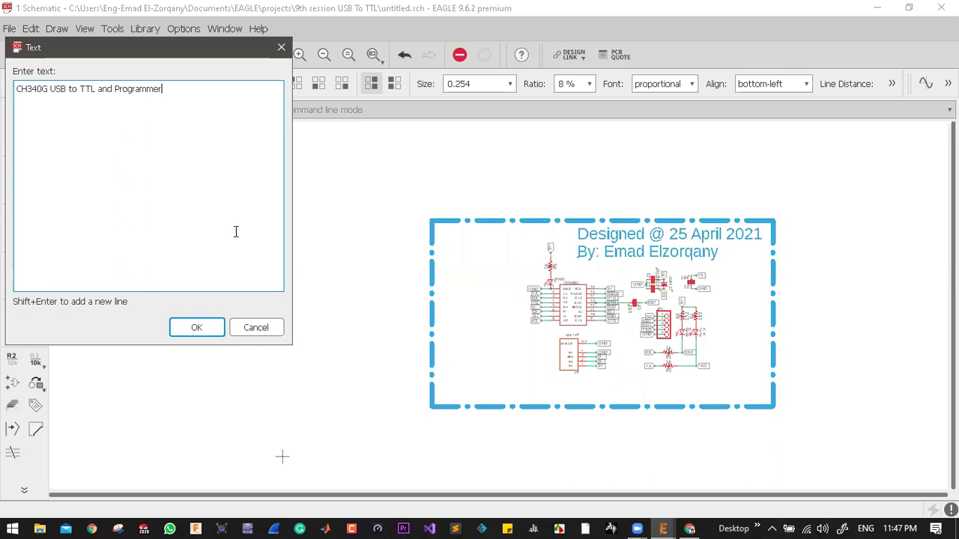
{"action": "type", "text": "r"}
{"action": "key", "text": "Return"}
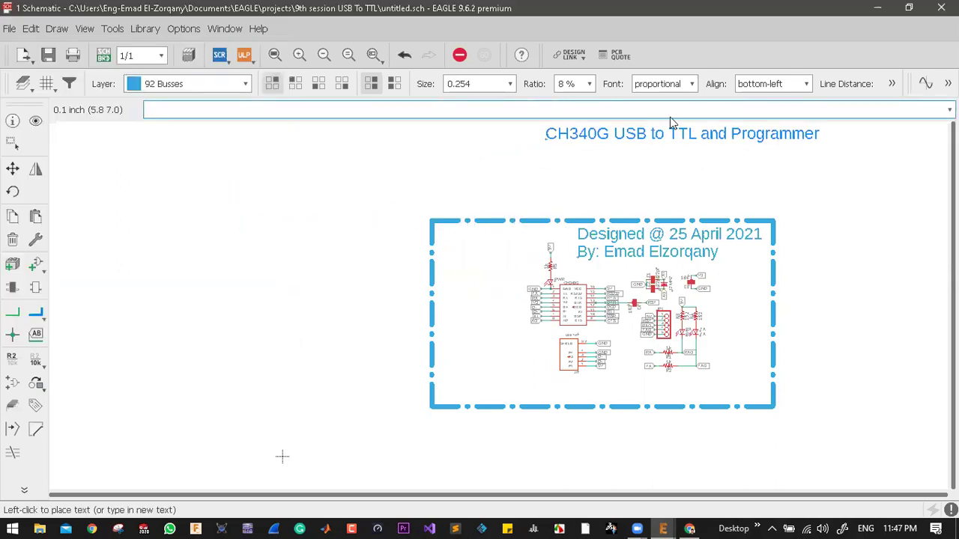
- Give the title text the vector font, a ratio of 20 % and a size of 0.3
{"action": "left_click", "coordinate": [672, 86]}
{"action": "left_click", "coordinate": [650, 100]}
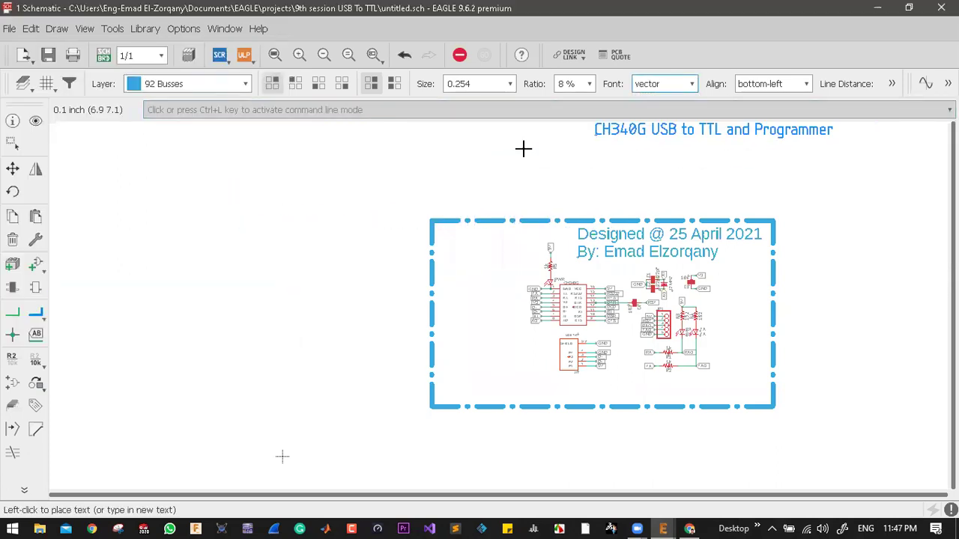
{"action": "scroll", "coordinate": [589, 87], "scroll_direction": "down", "scroll_amount": 3}
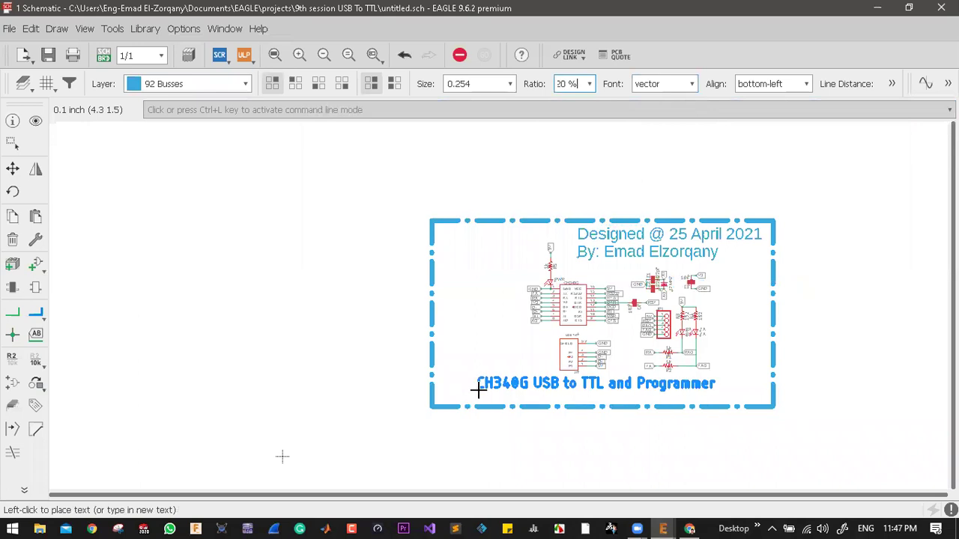
{"action": "double_click", "coordinate": [471, 84]}
{"action": "type", "text": "0"}
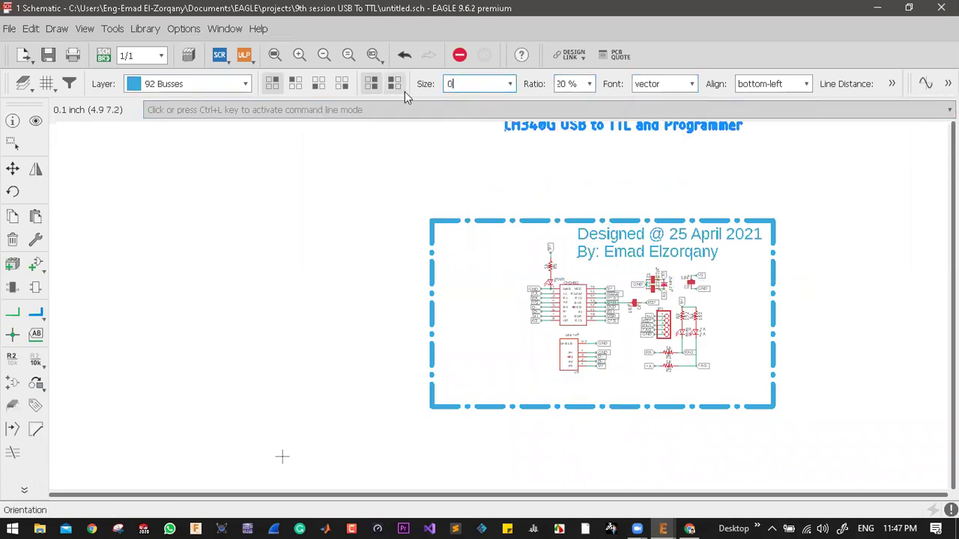
{"action": "type", "text": ".3"}
{"action": "key", "text": "Return"}
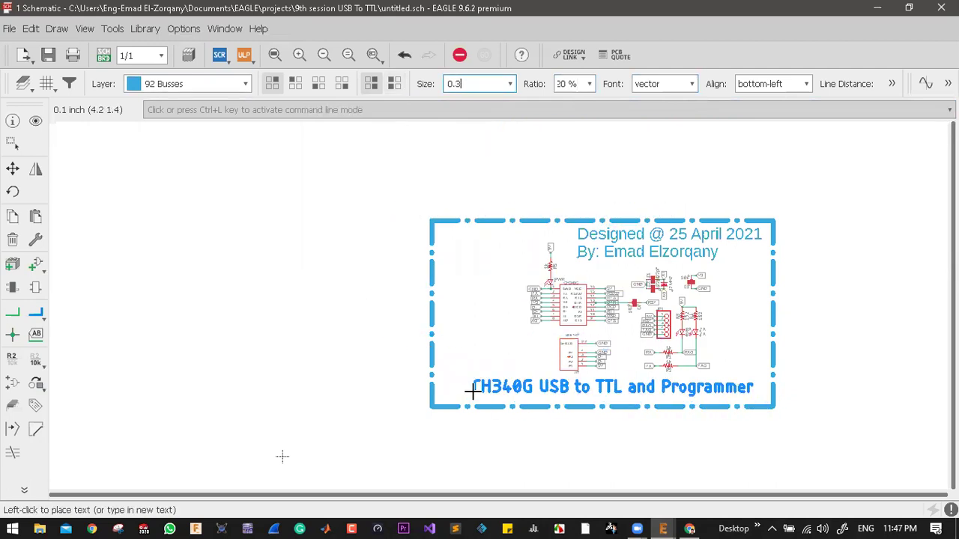
- Assign the title text to layer 94 Symbols and place it inside the frame, below the circuit blocks
{"action": "left_click", "coordinate": [180, 86]}
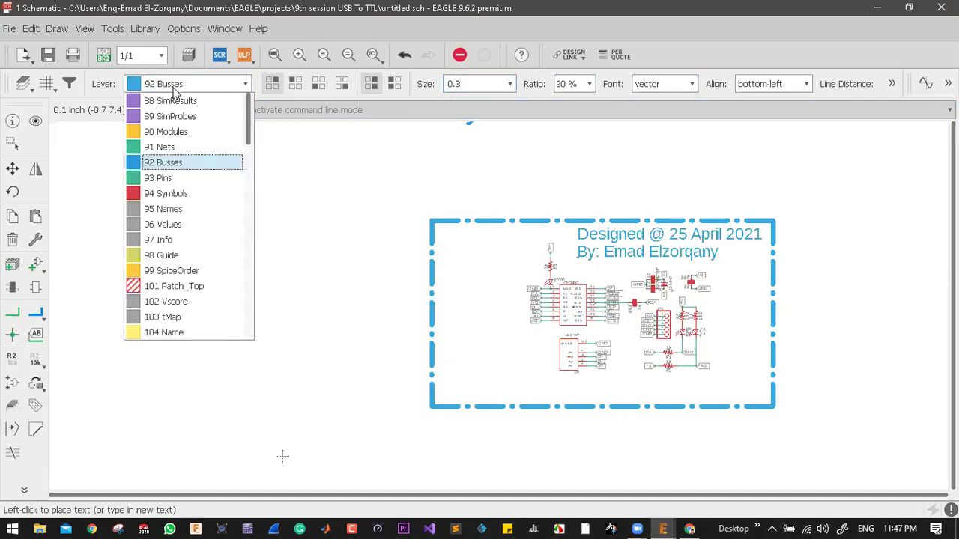
{"action": "left_click", "coordinate": [160, 190]}
{"action": "left_click", "coordinate": [442, 386]}
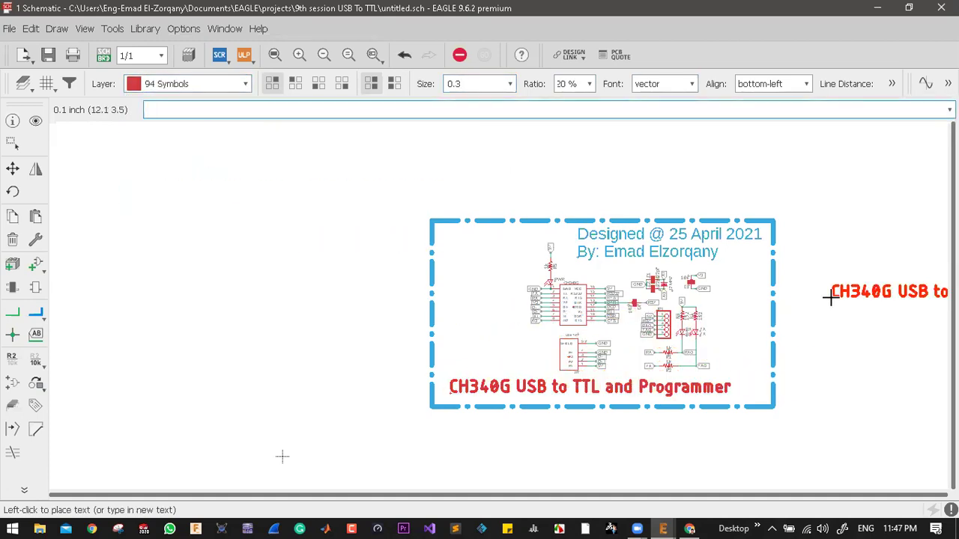
{"action": "scroll", "coordinate": [828, 297], "scroll_direction": "up", "scroll_amount": 1}
{"action": "key", "text": "Escape"}
{"action": "key", "text": "Escape"}
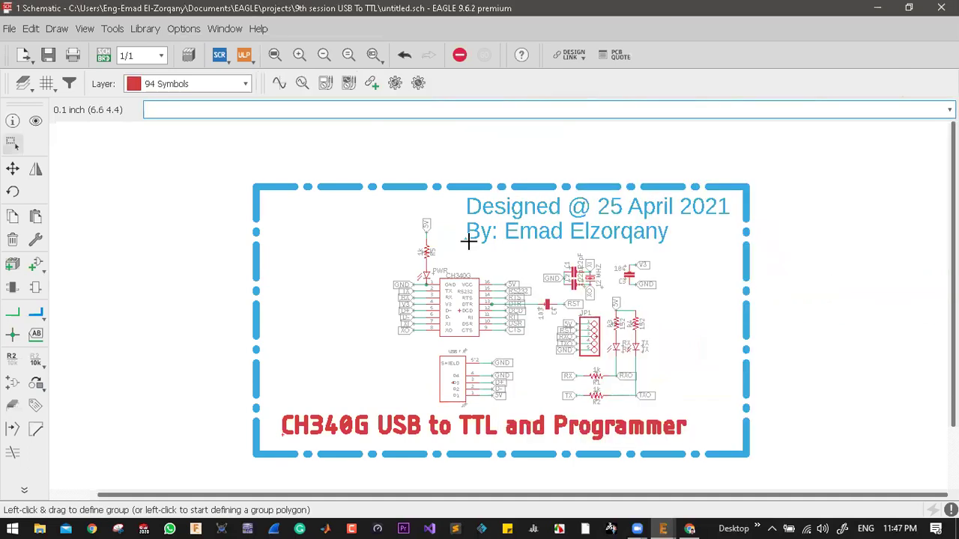
- Change the font of the "Designed @ 25 April 2021" text to vector in its properties
{"action": "right_click", "coordinate": [467, 241]}
{"action": "left_click", "coordinate": [522, 381]}
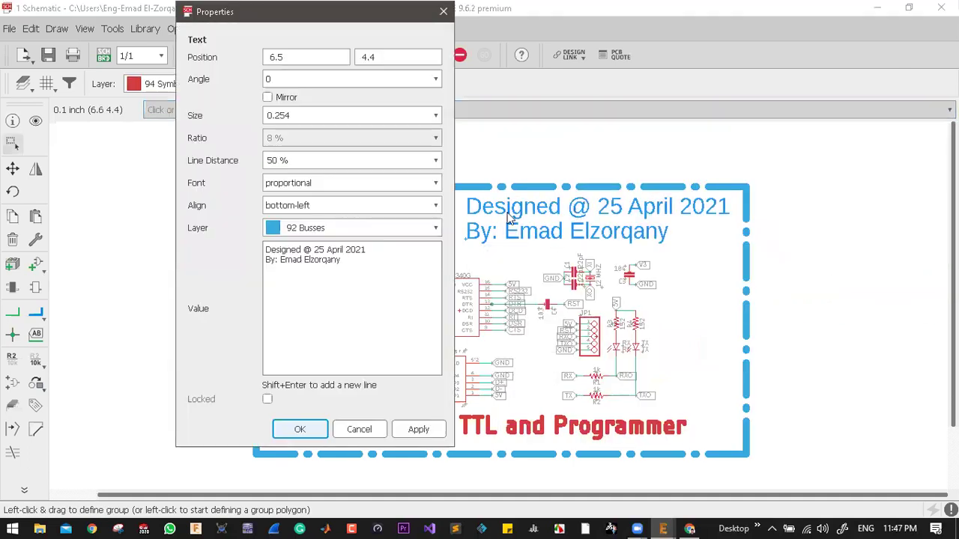
{"action": "left_click", "coordinate": [311, 183]}
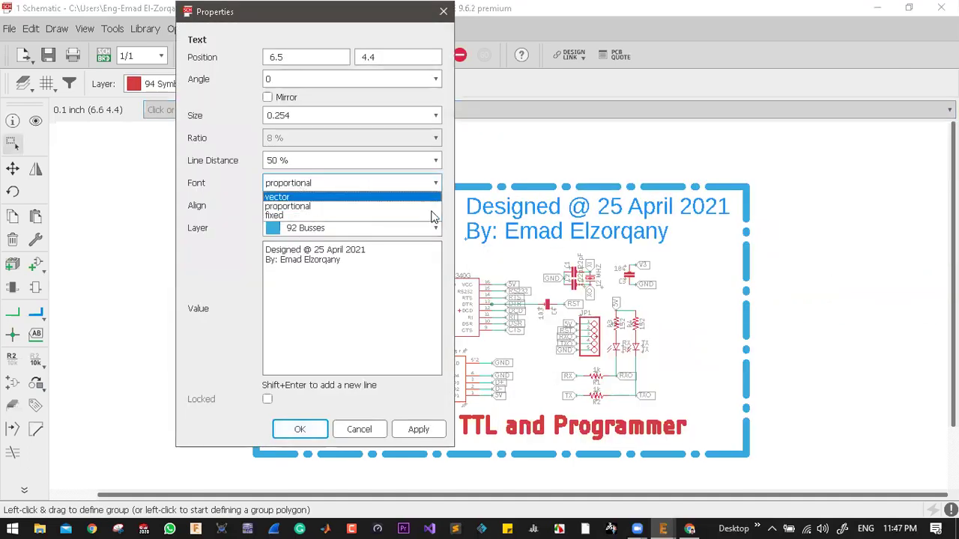
{"action": "left_click", "coordinate": [322, 197]}
{"action": "left_click", "coordinate": [312, 160]}
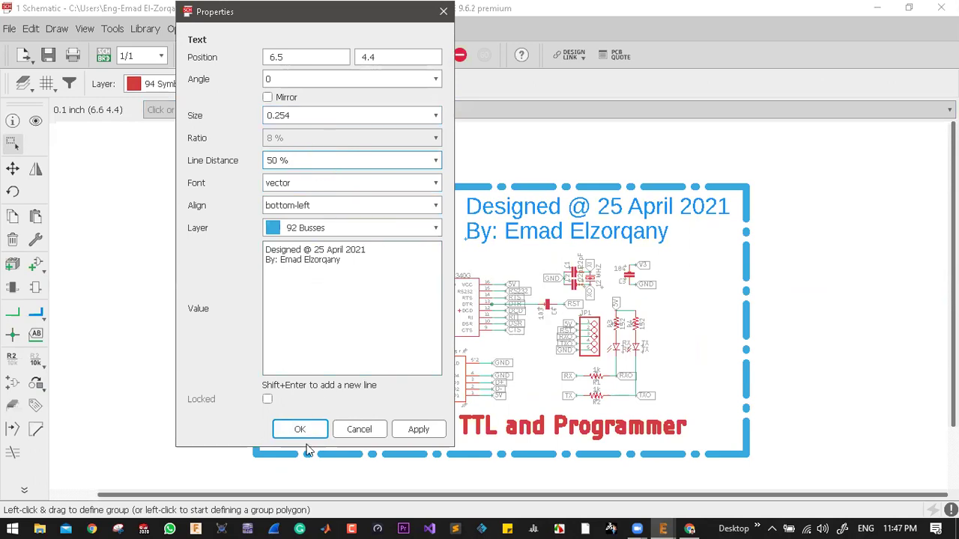
{"action": "left_click", "coordinate": [416, 431]}
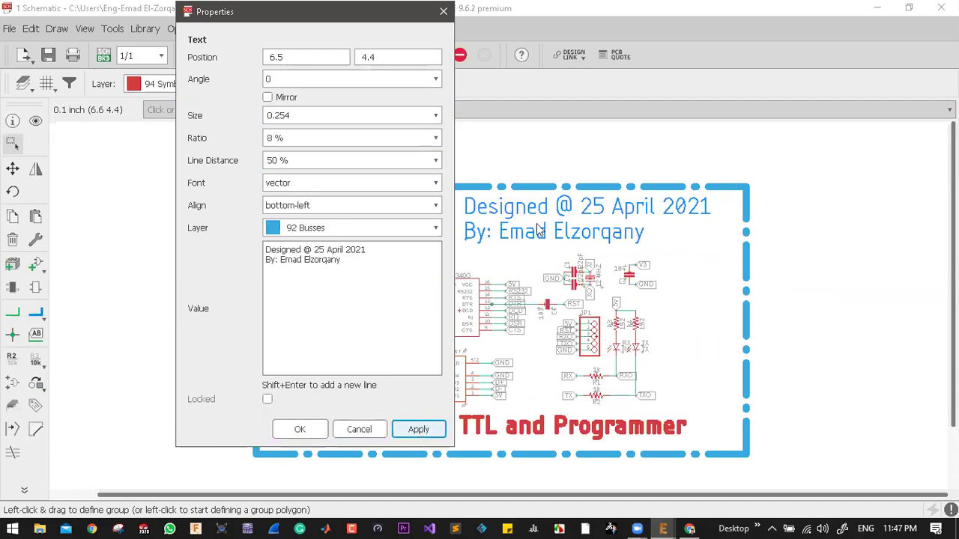
{"action": "left_click", "coordinate": [317, 139]}
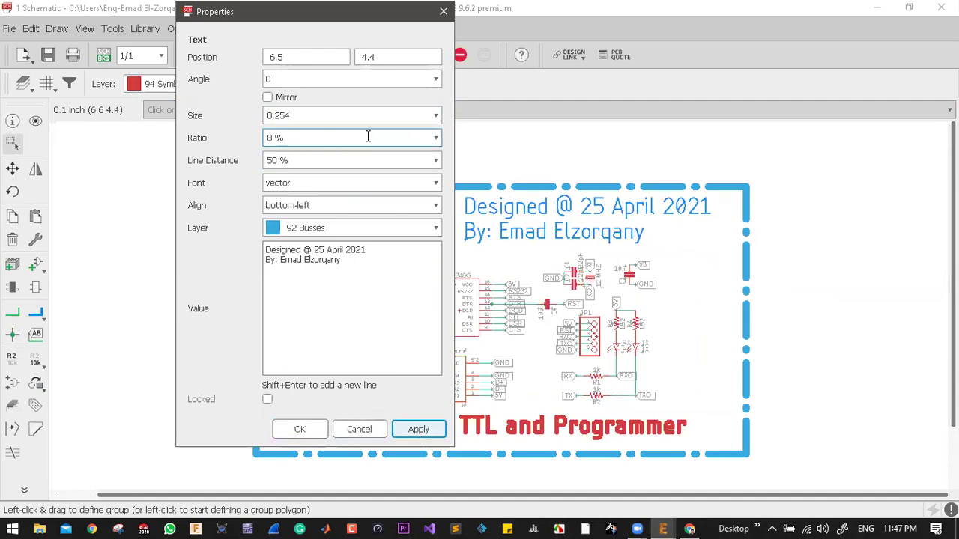
{"action": "left_click", "coordinate": [359, 435]}
- Set the ratio of the two-line "Designed @ 25 April 2021" text to 20
{"action": "left_click", "coordinate": [36, 240]}
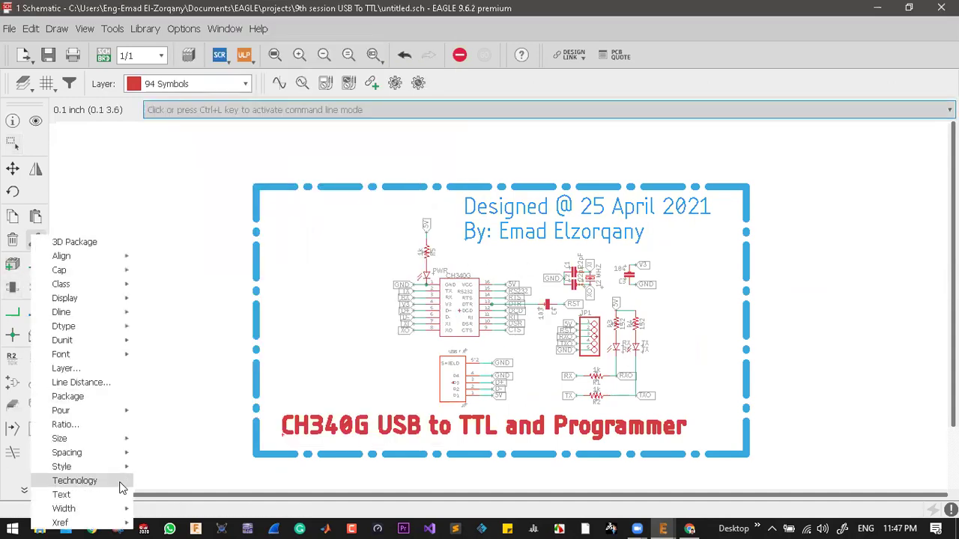
{"action": "left_click", "coordinate": [88, 427]}
{"action": "left_click", "coordinate": [128, 431]}
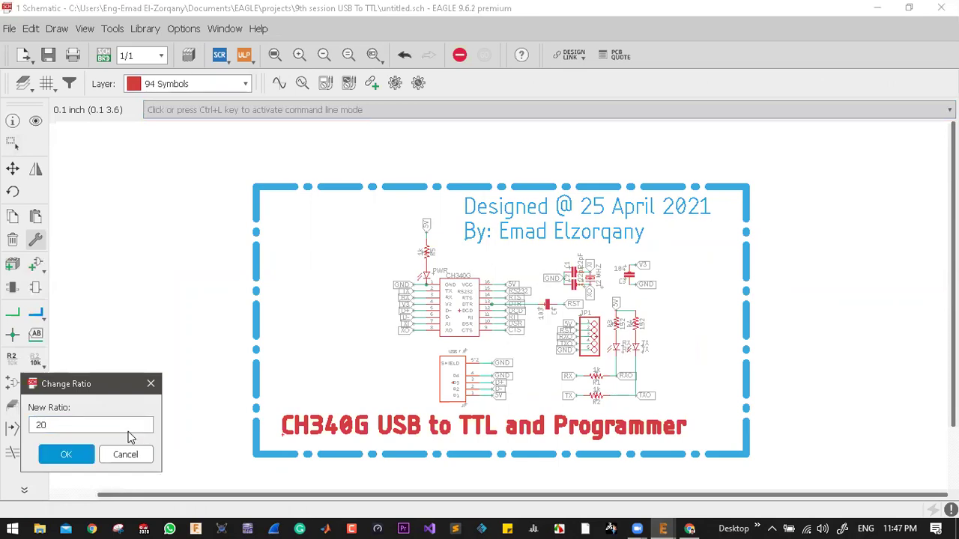
{"action": "key", "text": "Return"}
{"action": "left_click", "coordinate": [468, 237]}
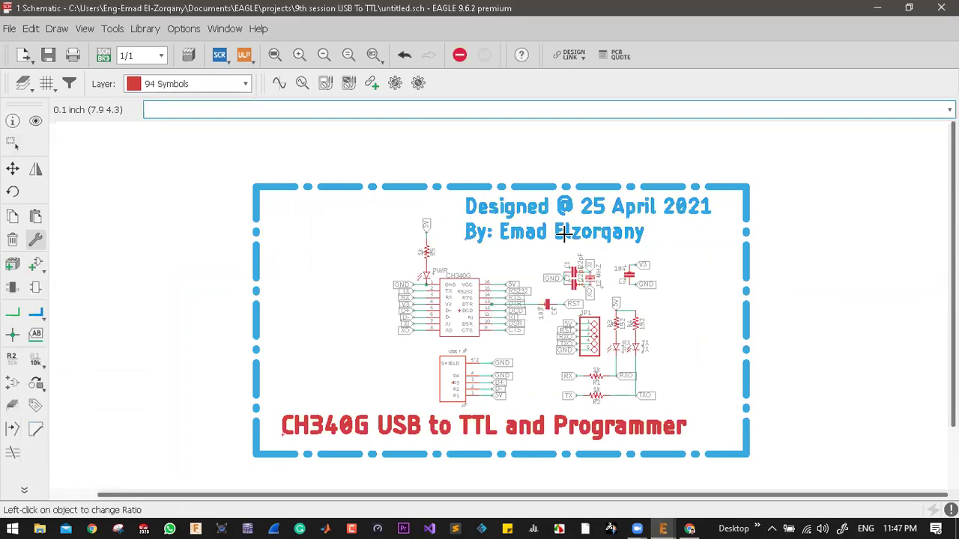
{"action": "scroll", "coordinate": [564, 234], "scroll_direction": "up", "scroll_amount": 3}
{"action": "scroll", "coordinate": [610, 201], "scroll_direction": "down", "scroll_amount": 4}
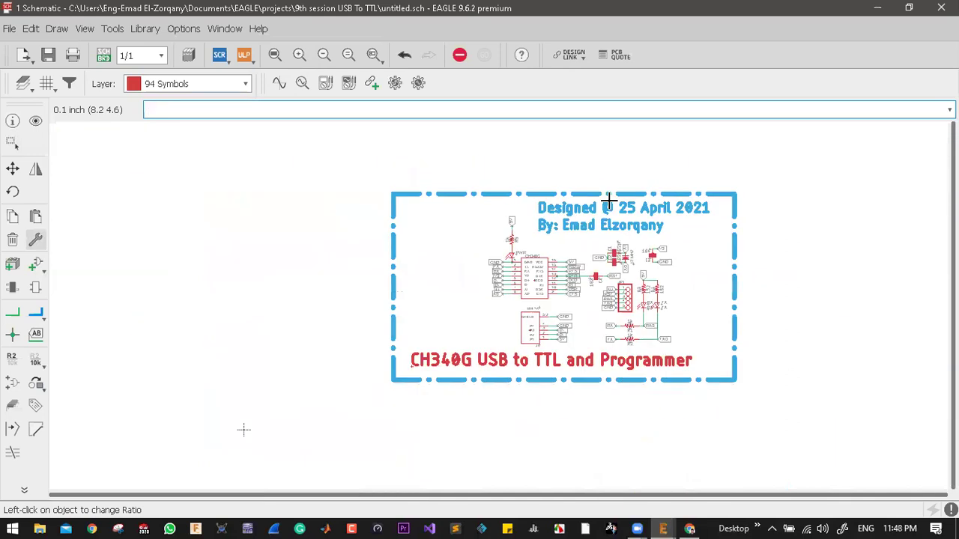
{"action": "scroll", "coordinate": [611, 252], "scroll_direction": "up", "scroll_amount": 1}
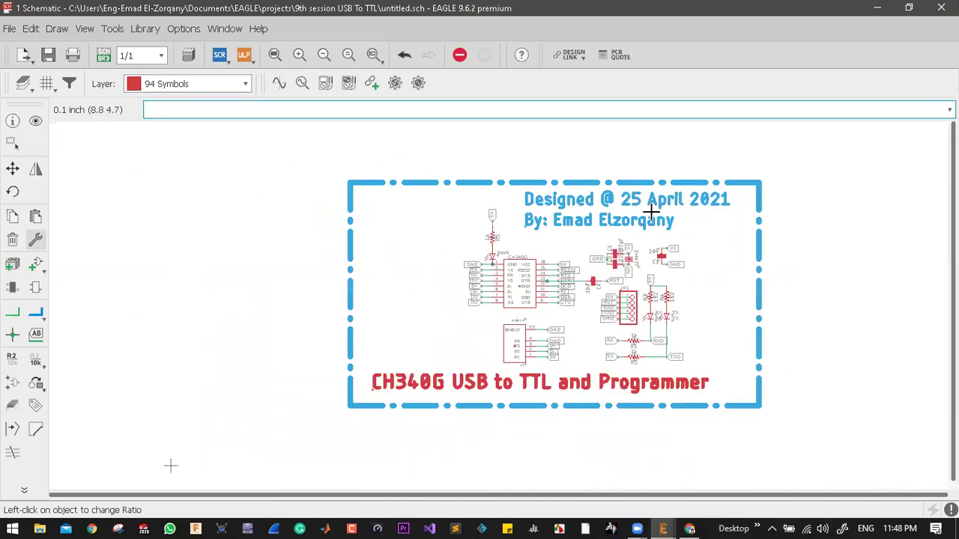
- Create the PCB board from the schematic and look over the unplaced components beside the board outline
{"action": "left_click", "coordinate": [103, 57]}
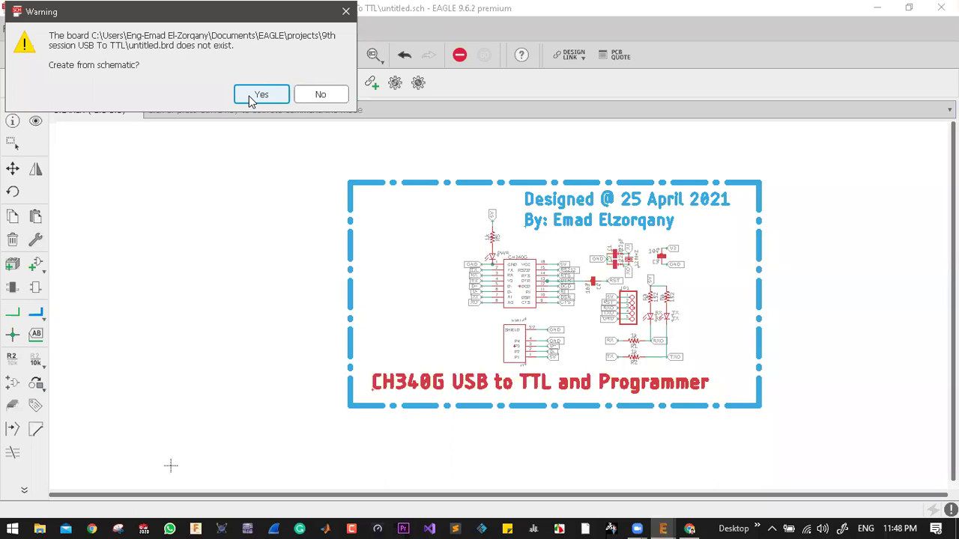
{"action": "left_click", "coordinate": [258, 95]}
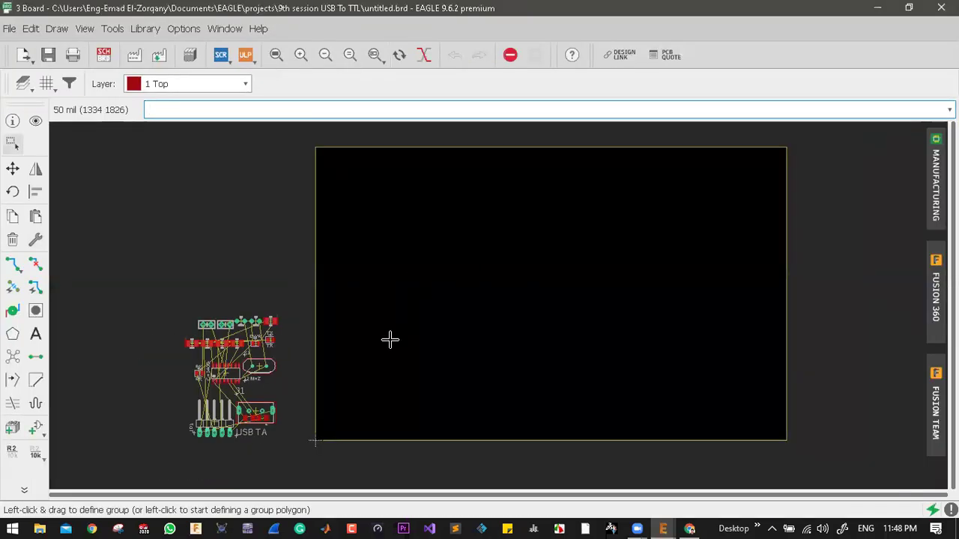
{"action": "scroll", "coordinate": [389, 345], "scroll_direction": "down", "scroll_amount": 1}
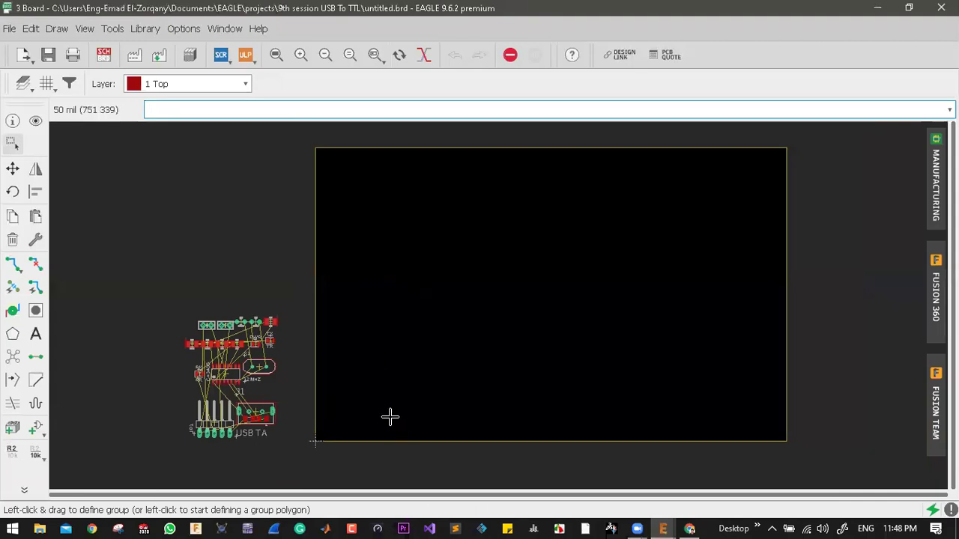
{"action": "scroll", "coordinate": [320, 345], "scroll_direction": "up", "scroll_amount": 4}
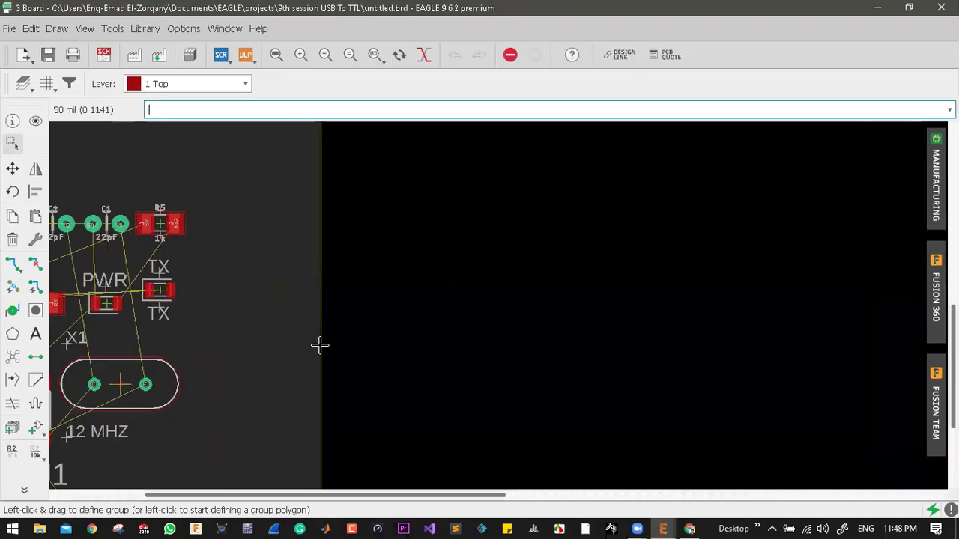
{"action": "scroll", "coordinate": [497, 287], "scroll_direction": "down", "scroll_amount": 5}
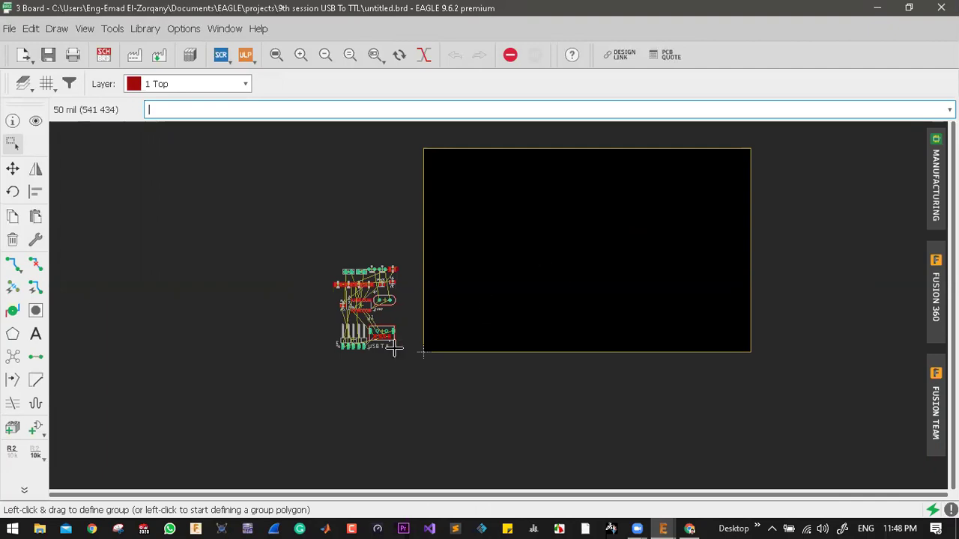
- Switch to SOLIDWORKS, dismiss its welcome window and create a new part document
{"action": "left_click", "coordinate": [144, 527]}
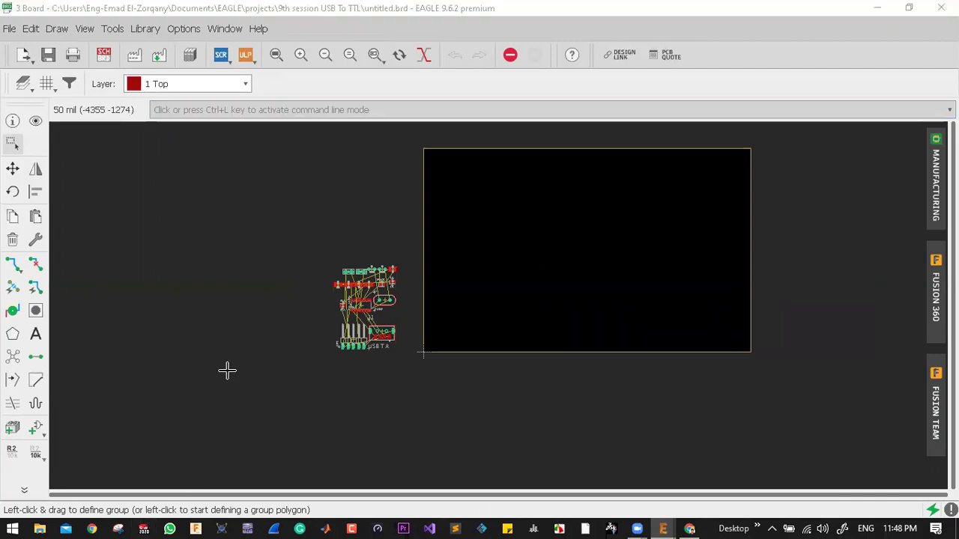
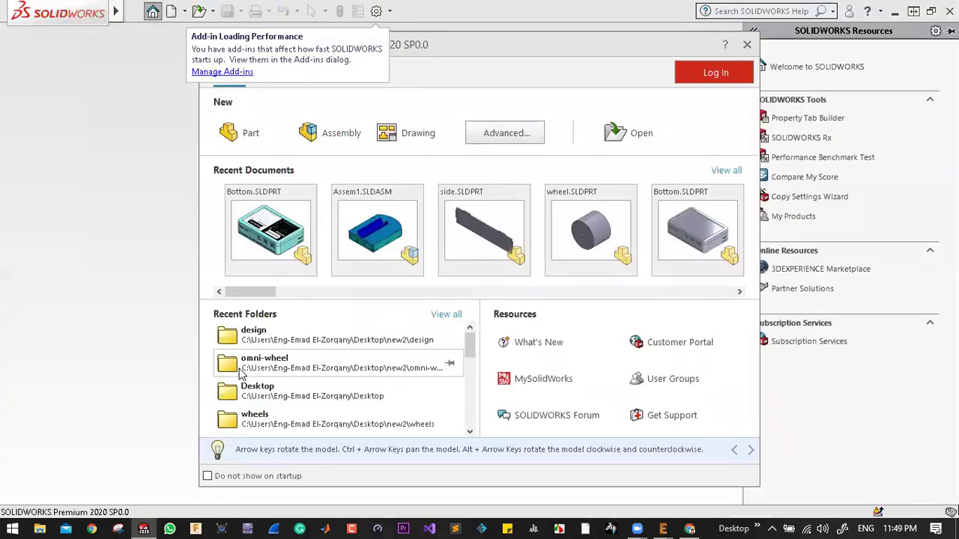
{"action": "left_click", "coordinate": [747, 44]}
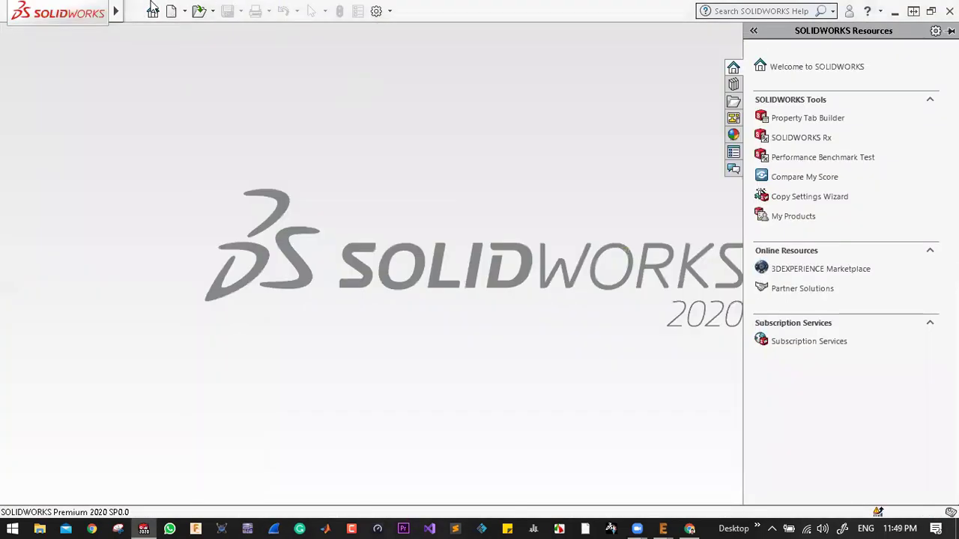
{"action": "left_click", "coordinate": [134, 11]}
{"action": "left_click", "coordinate": [142, 33]}
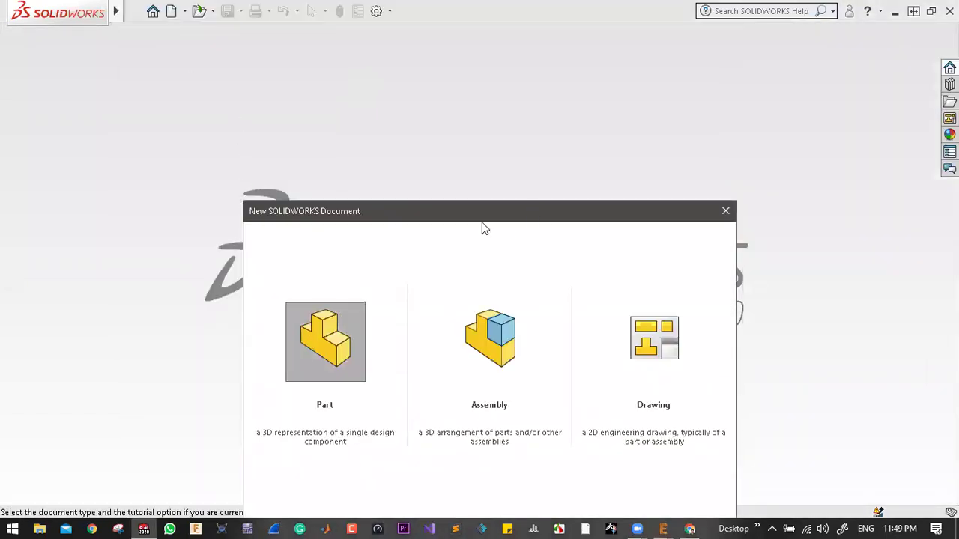
{"action": "double_click", "coordinate": [333, 335]}
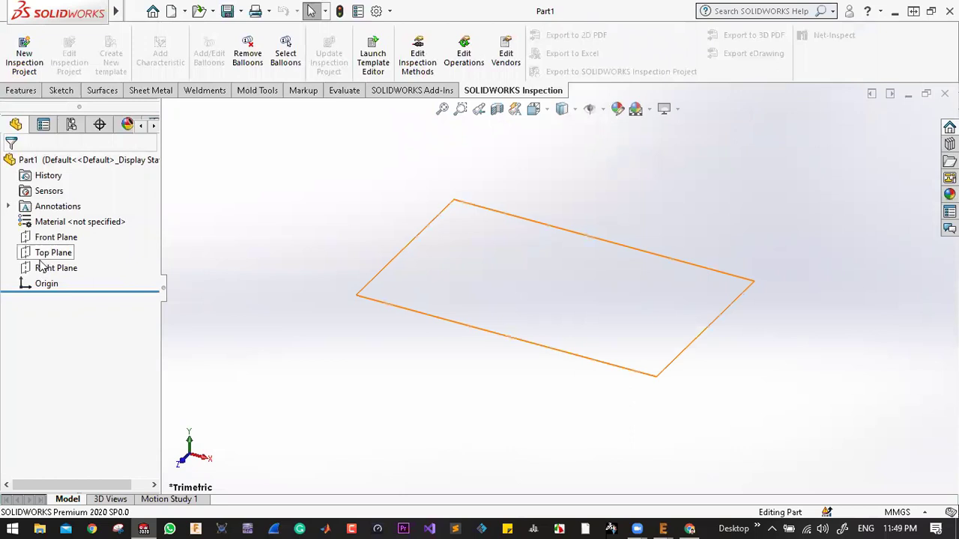
- Start a sketch on the Top Plane and draw a corner rectangle from the origin, about 87 by 31 mm
{"action": "left_click", "coordinate": [508, 293]}
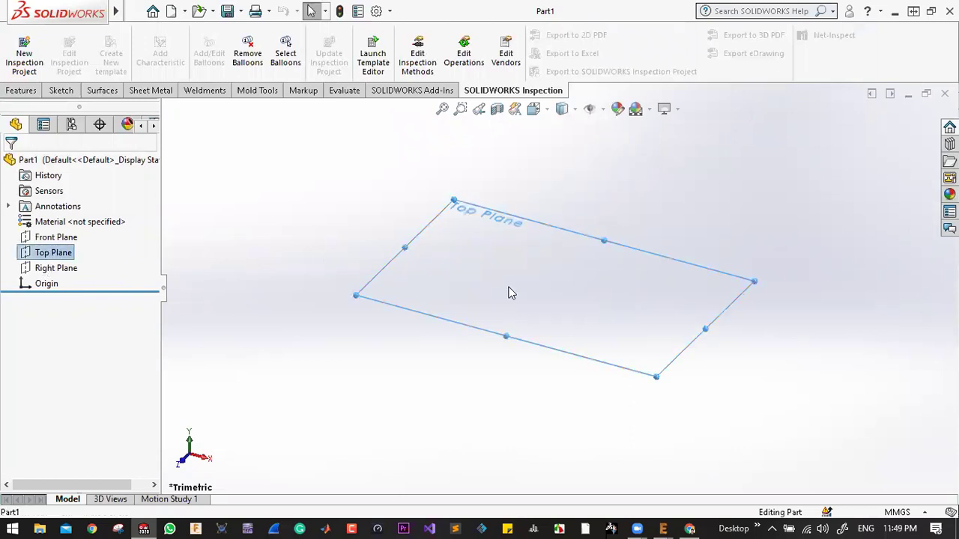
{"action": "key", "text": "ctrl+8"}
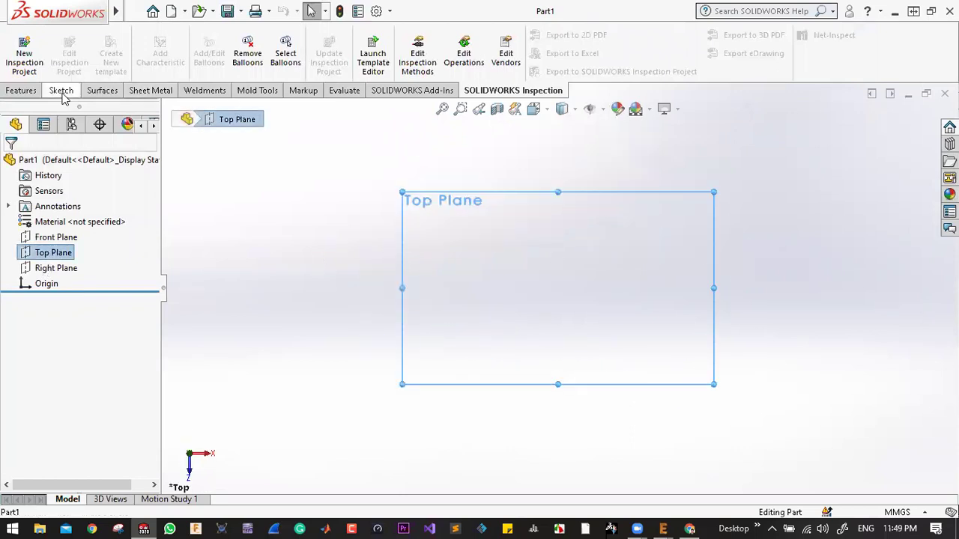
{"action": "left_click", "coordinate": [61, 90]}
{"action": "left_click", "coordinate": [92, 53]}
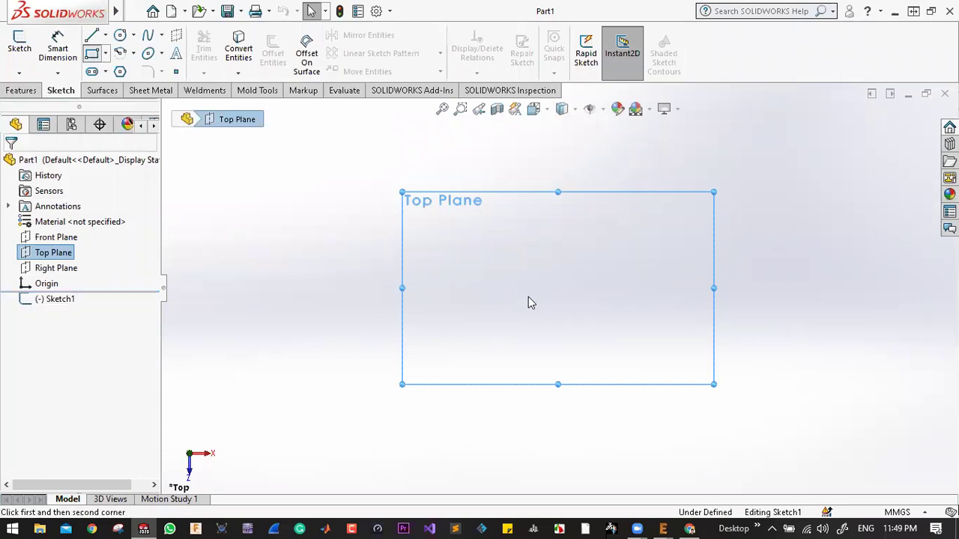
{"action": "left_click", "coordinate": [558, 288]}
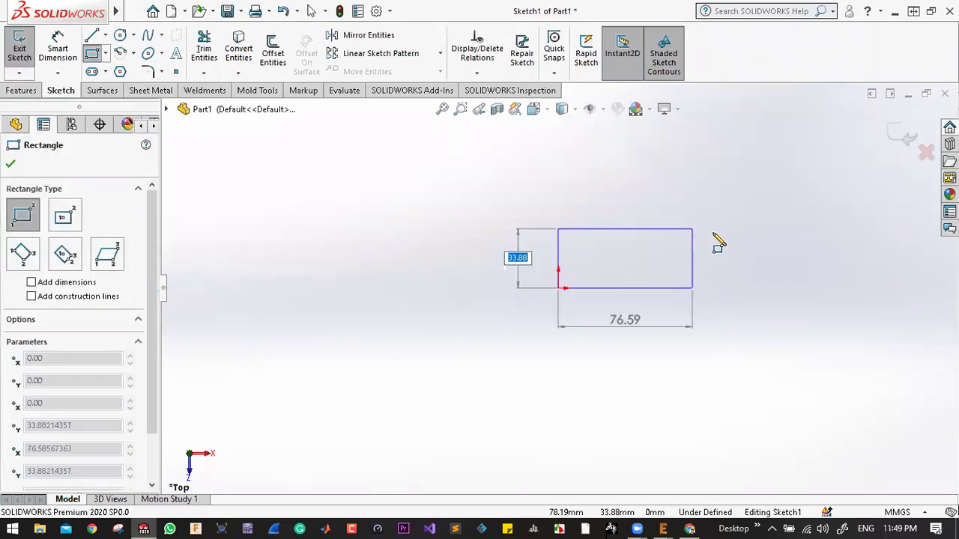
{"action": "left_click", "coordinate": [717, 233]}
{"action": "key", "text": "Escape"}
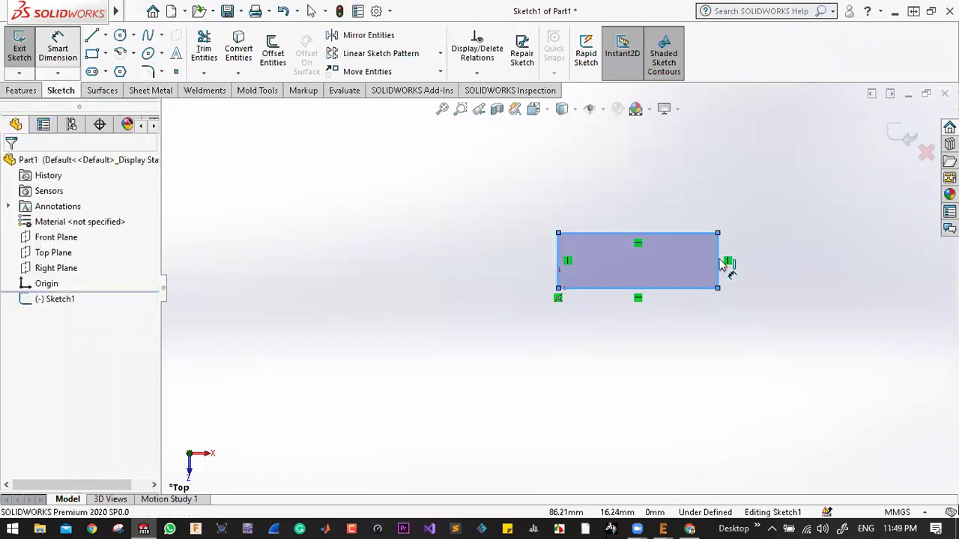
- Dimension the rectangle's vertical side to 30 mm and its horizontal side to 50 mm
{"action": "left_click", "coordinate": [719, 262]}
{"action": "left_click", "coordinate": [768, 258]}
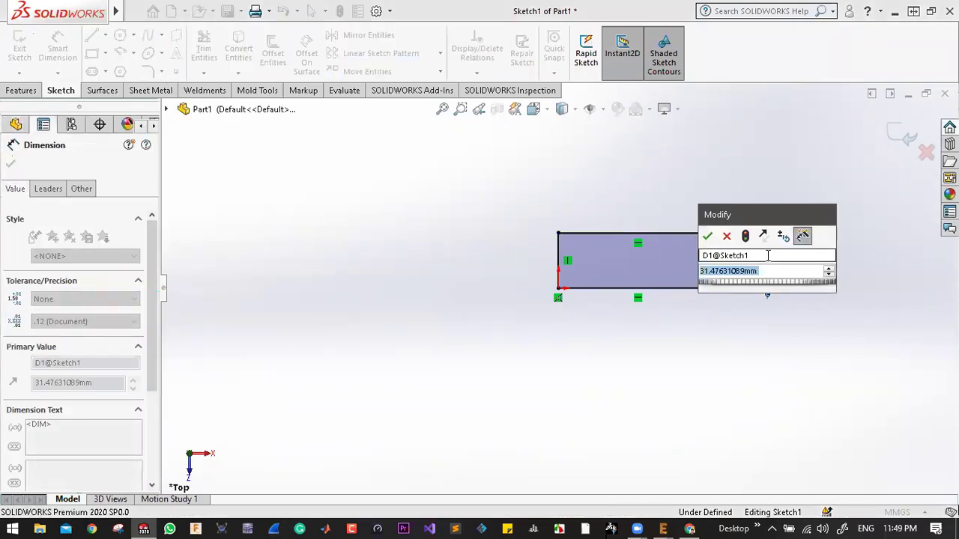
{"action": "type", "text": "30"}
{"action": "key", "text": "Return"}
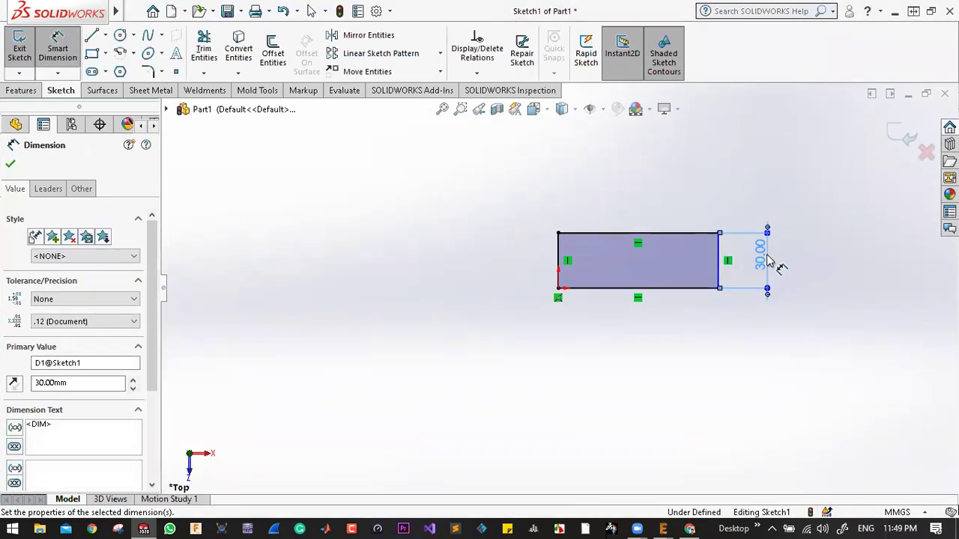
{"action": "left_click", "coordinate": [662, 331]}
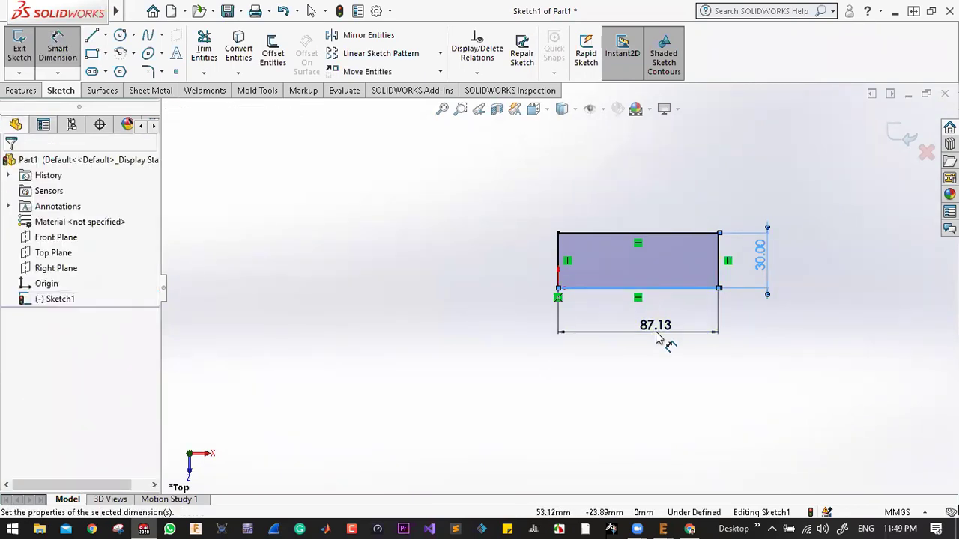
{"action": "left_click", "coordinate": [656, 337]}
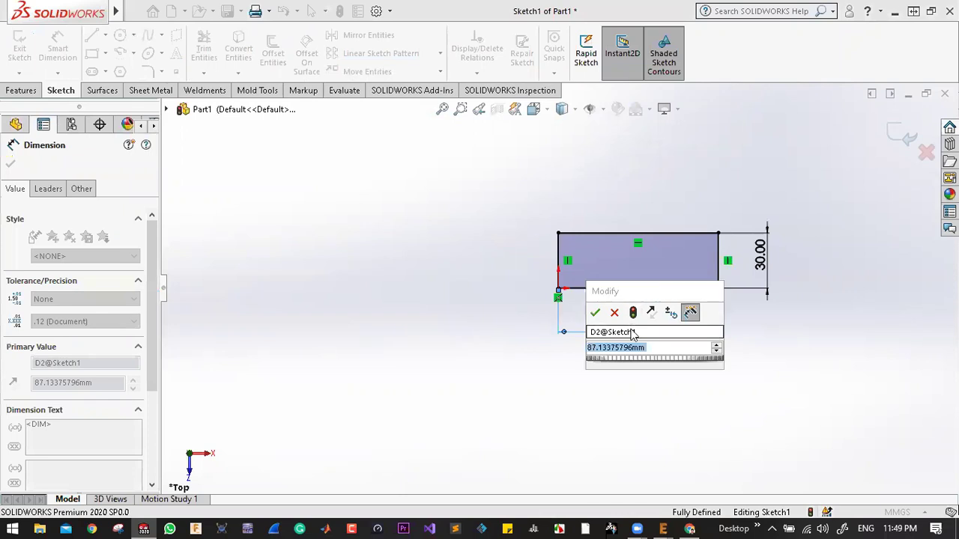
{"action": "type", "text": "50"}
{"action": "key", "text": "Return"}
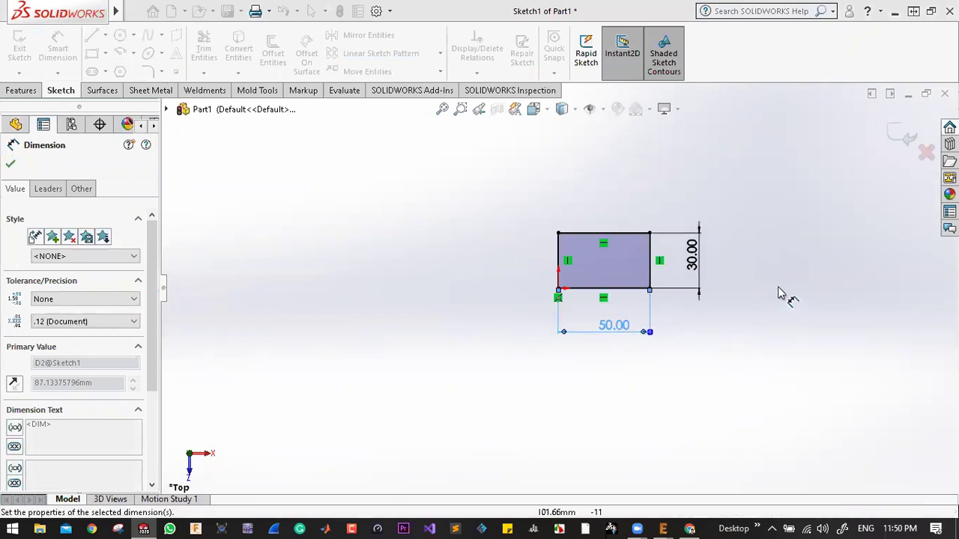
{"action": "left_click", "coordinate": [780, 294]}
{"action": "scroll", "coordinate": [674, 285], "scroll_direction": "up", "scroll_amount": 1}
{"action": "scroll", "coordinate": [558, 308], "scroll_direction": "down", "scroll_amount": 3}
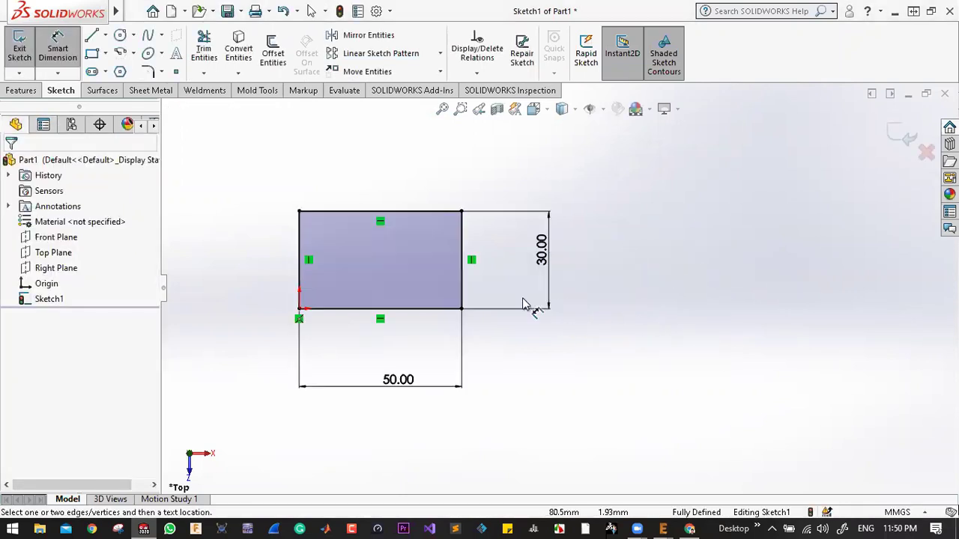
- Change the rectangle's vertical dimension to 20 mm
{"action": "left_click", "coordinate": [542, 247]}
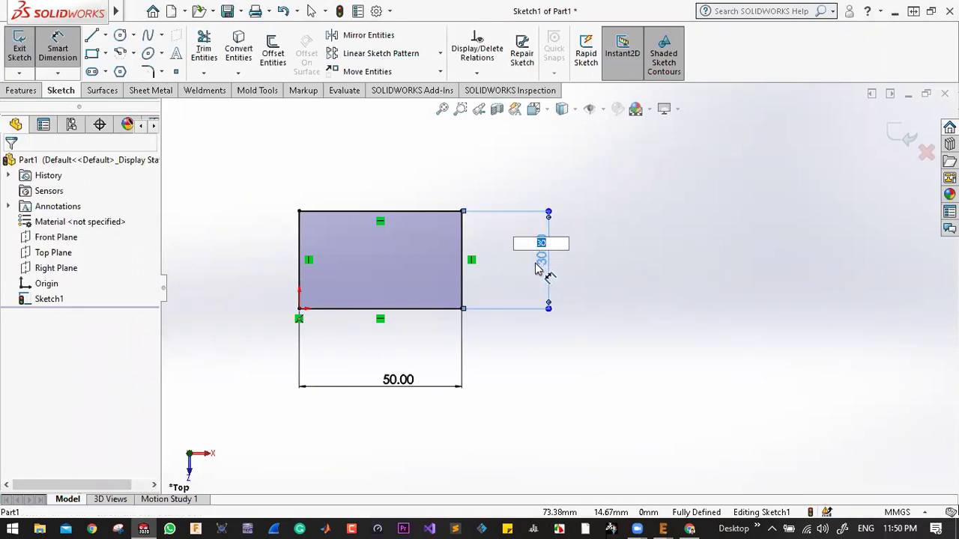
{"action": "type", "text": "20"}
{"action": "key", "text": "Return"}
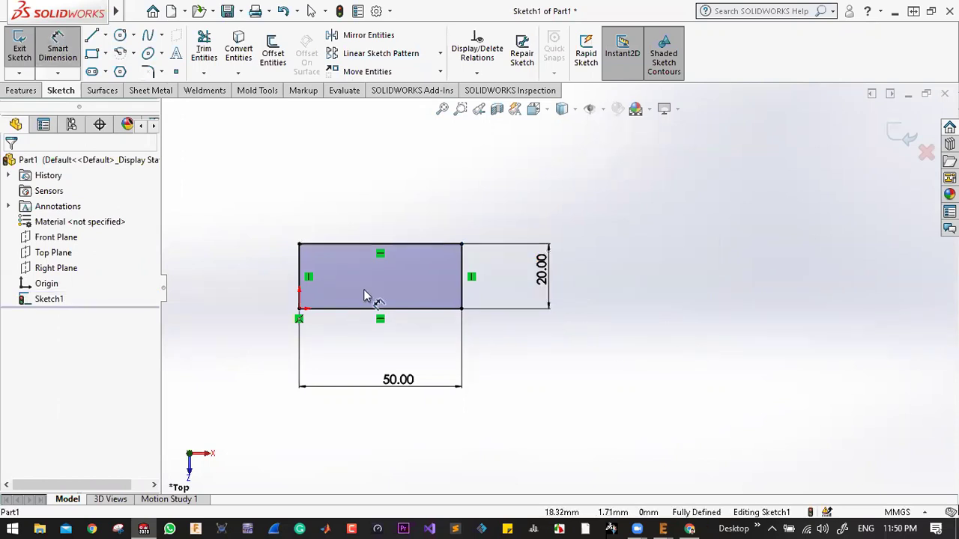
- Extrude the rectangle with a blind depth of 1 mm into a thin plate and select its top face
{"action": "scroll", "coordinate": [359, 308], "scroll_direction": "down", "scroll_amount": 2}
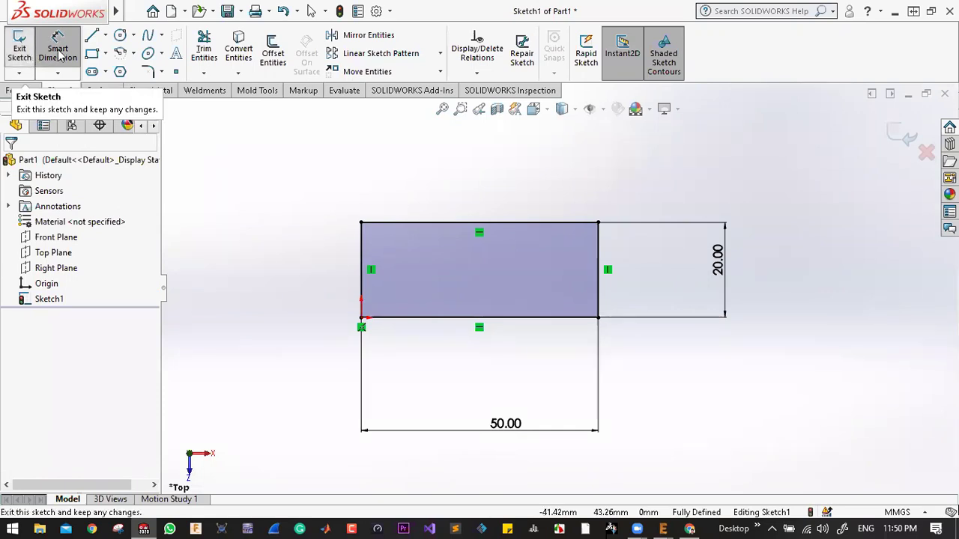
{"action": "left_click", "coordinate": [21, 91]}
{"action": "left_click", "coordinate": [20, 55]}
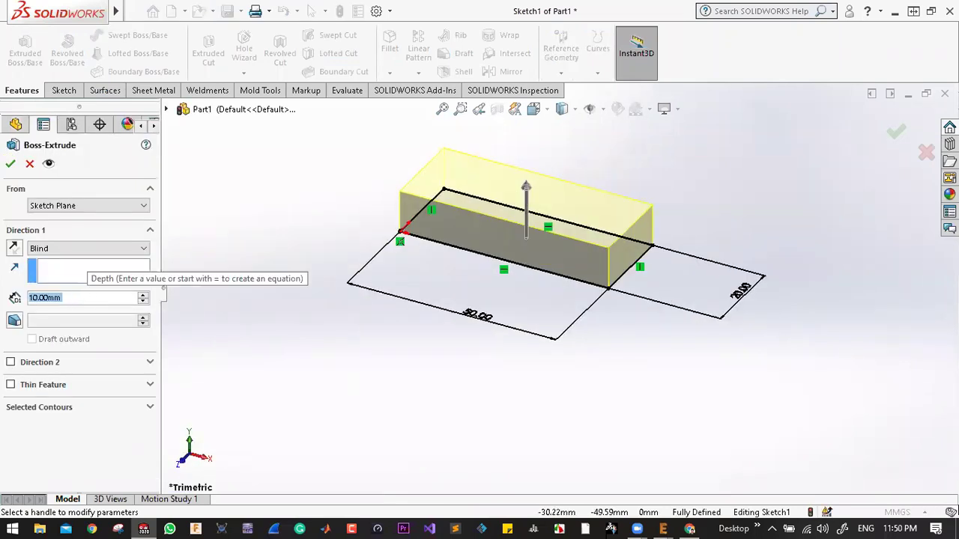
{"action": "type", "text": "0"}
{"action": "key", "text": "BackSpace"}
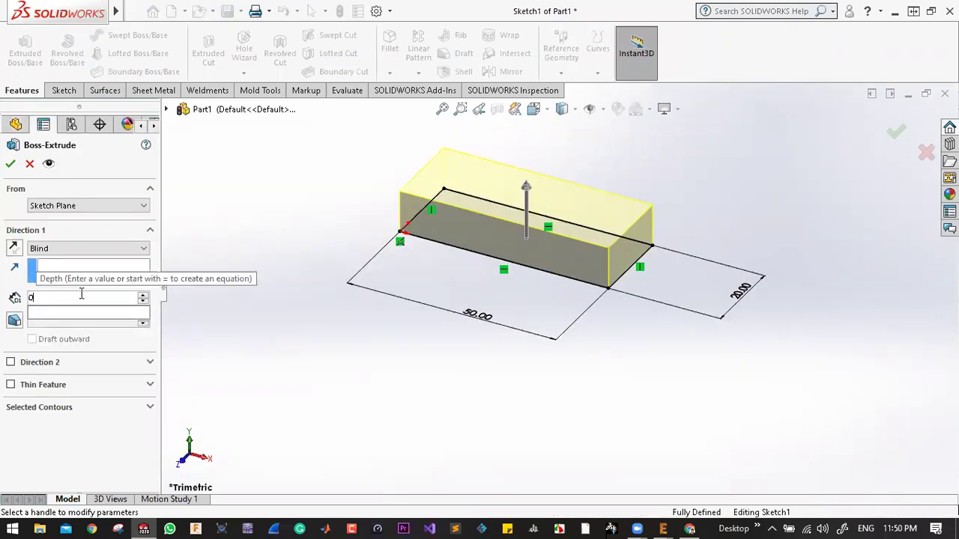
{"action": "type", "text": "1"}
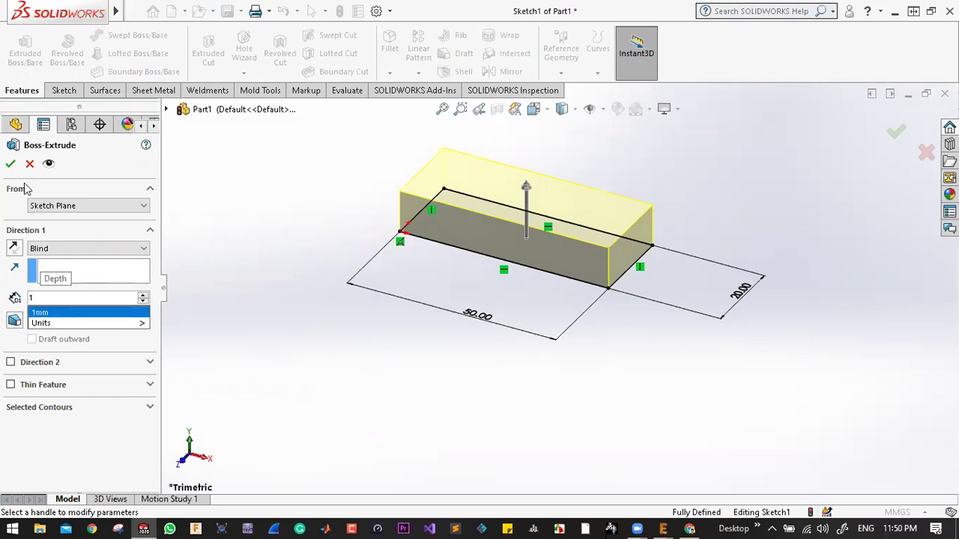
{"action": "left_click", "coordinate": [11, 165]}
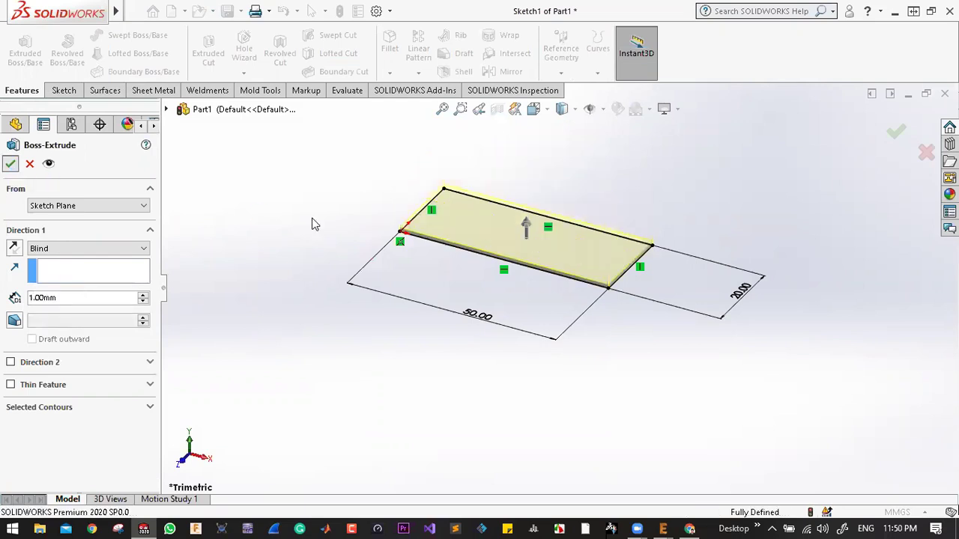
{"action": "scroll", "coordinate": [592, 224], "scroll_direction": "down", "scroll_amount": 3}
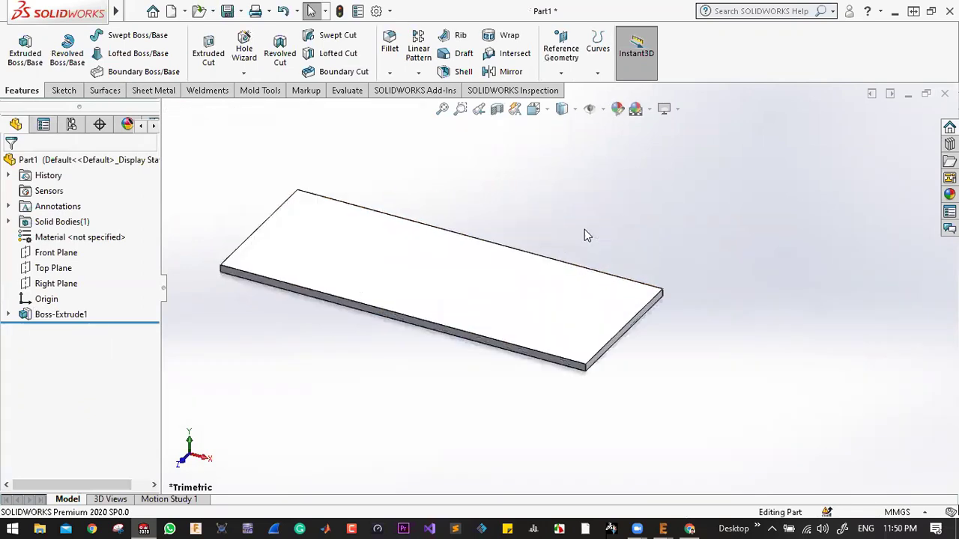
{"action": "left_click", "coordinate": [525, 296]}
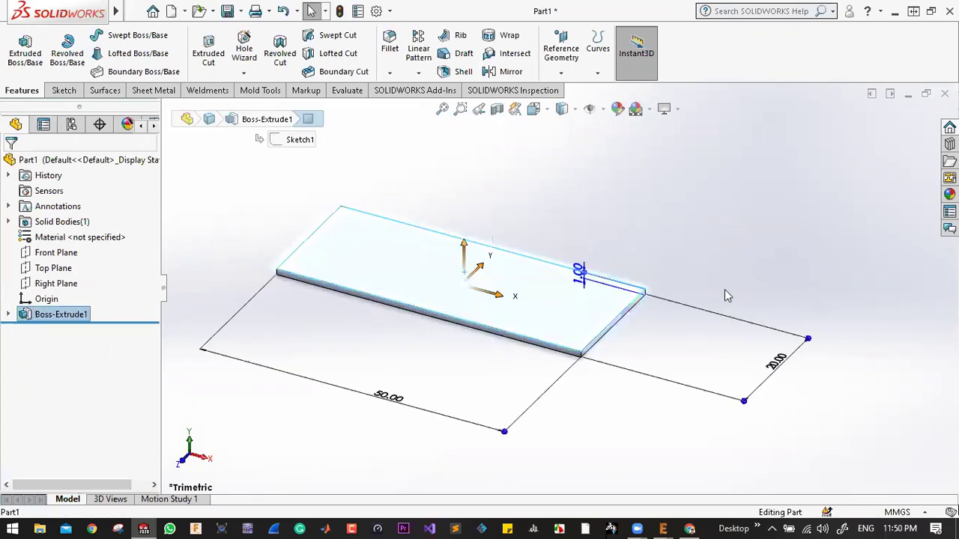
- Start saving a copy of the plate with the DXF file type
{"action": "key", "text": "ctrl+8"}
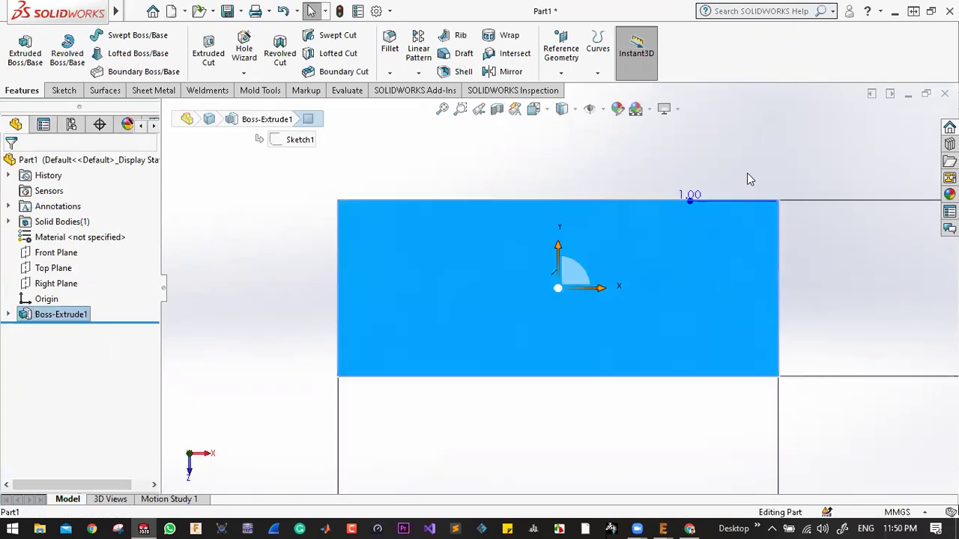
{"action": "key", "text": "Escape"}
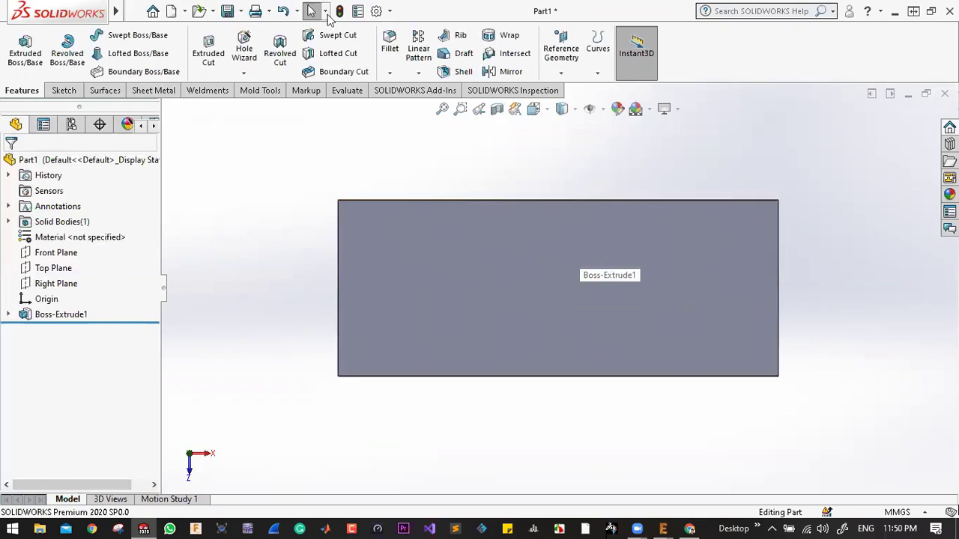
{"action": "left_click", "coordinate": [242, 10]}
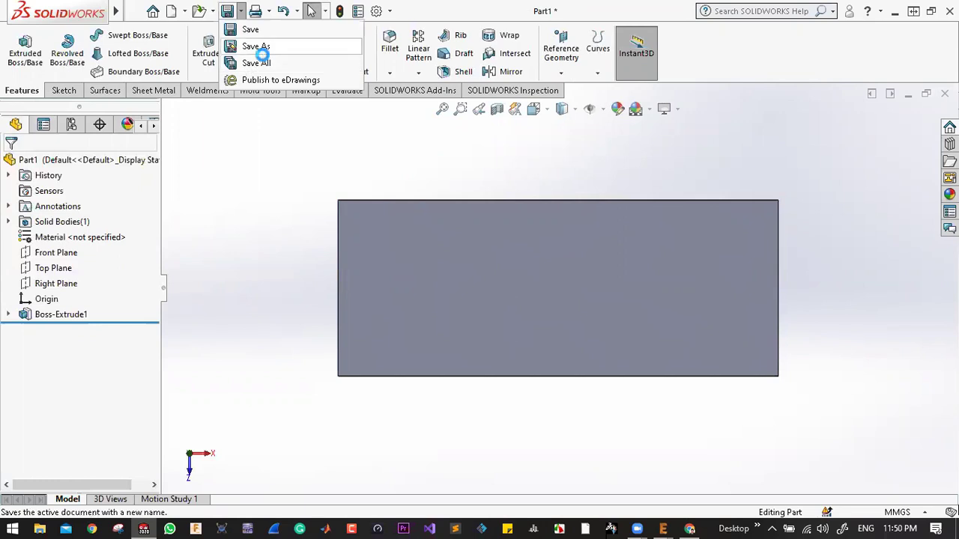
{"action": "left_click", "coordinate": [257, 46]}
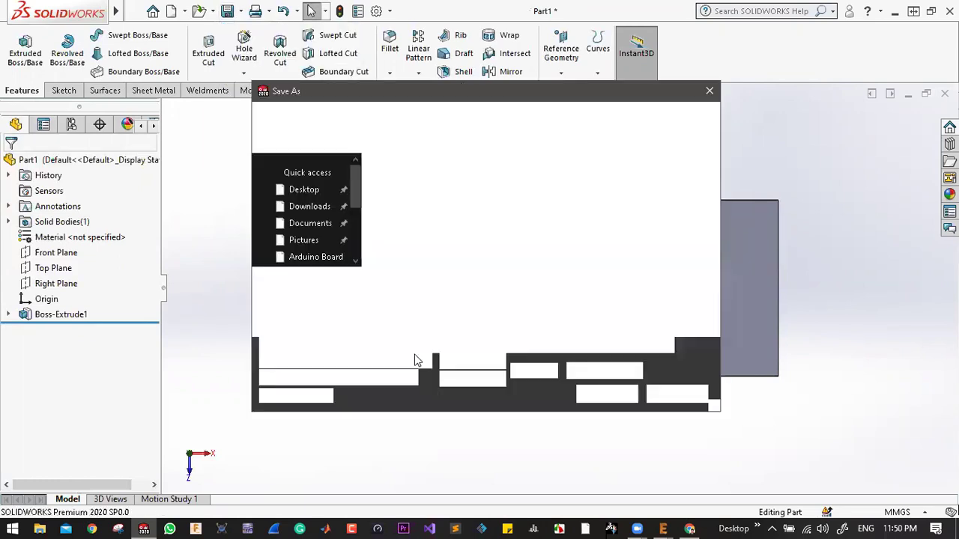
{"action": "left_click", "coordinate": [452, 301]}
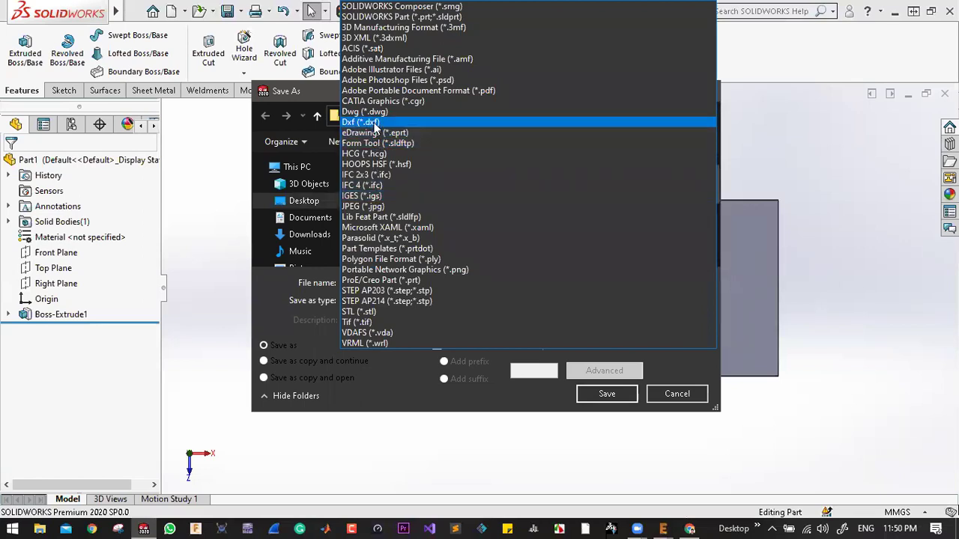
{"action": "left_click", "coordinate": [362, 121]}
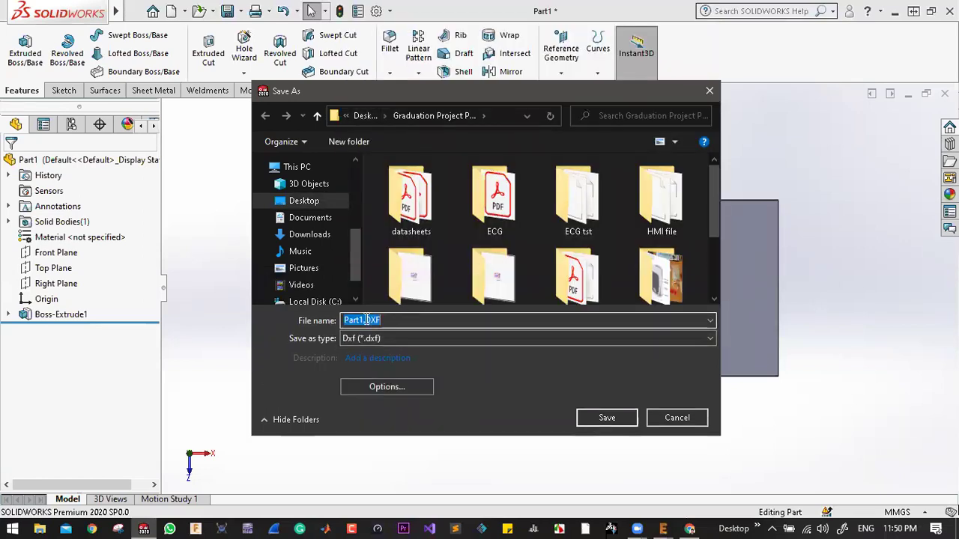
- Set the save location to the 9th session USB To TTL folder in the EAGLE projects under Documents
{"action": "left_click", "coordinate": [310, 219]}
{"action": "scroll", "coordinate": [465, 217], "scroll_direction": "down", "scroll_amount": 3}
{"action": "scroll", "coordinate": [452, 228], "scroll_direction": "down", "scroll_amount": 1}
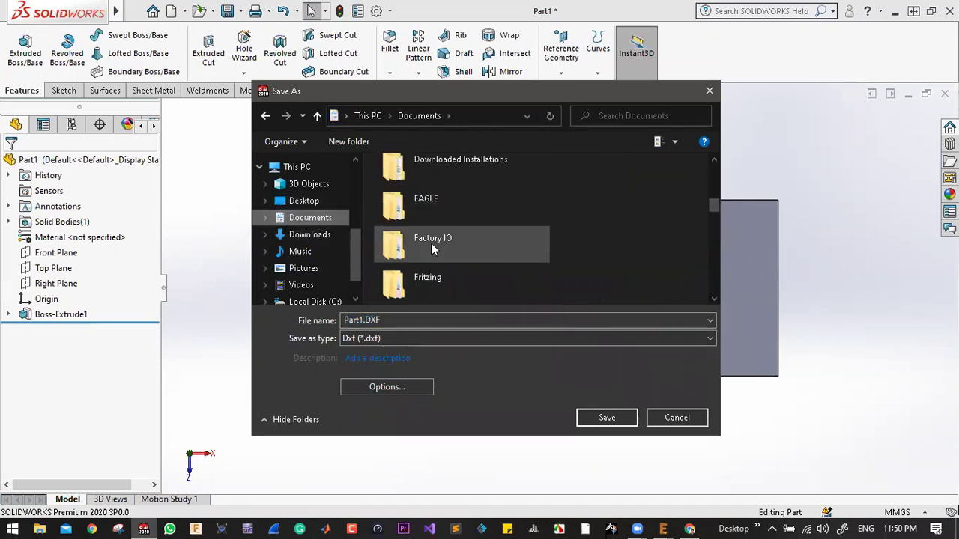
{"action": "double_click", "coordinate": [435, 208]}
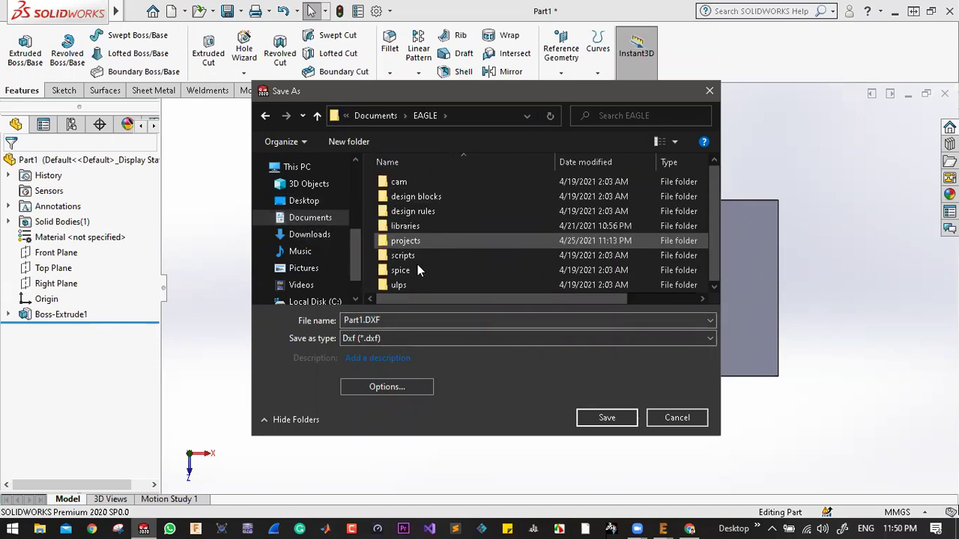
{"action": "left_click", "coordinate": [416, 245]}
{"action": "double_click", "coordinate": [418, 245]}
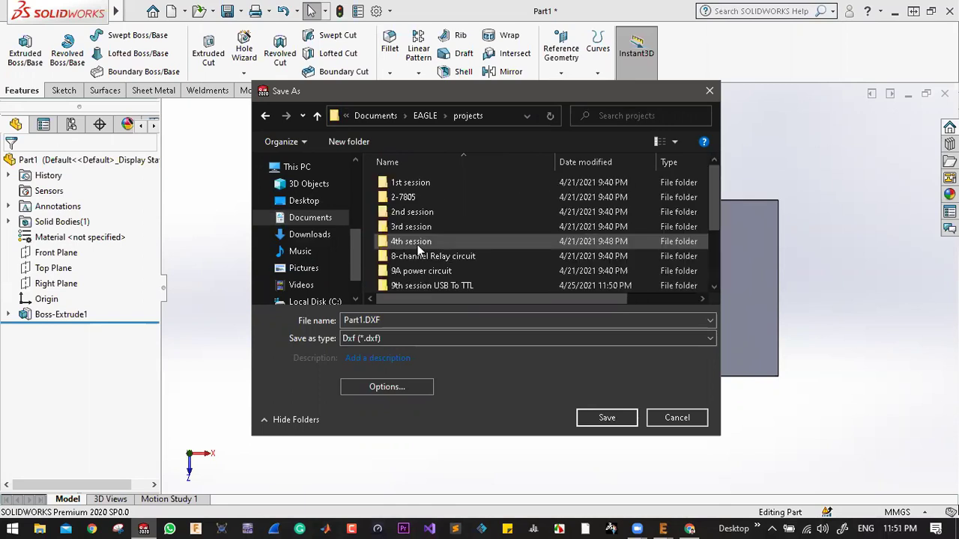
{"action": "scroll", "coordinate": [432, 225], "scroll_direction": "down", "scroll_amount": 2}
{"action": "double_click", "coordinate": [410, 211]}
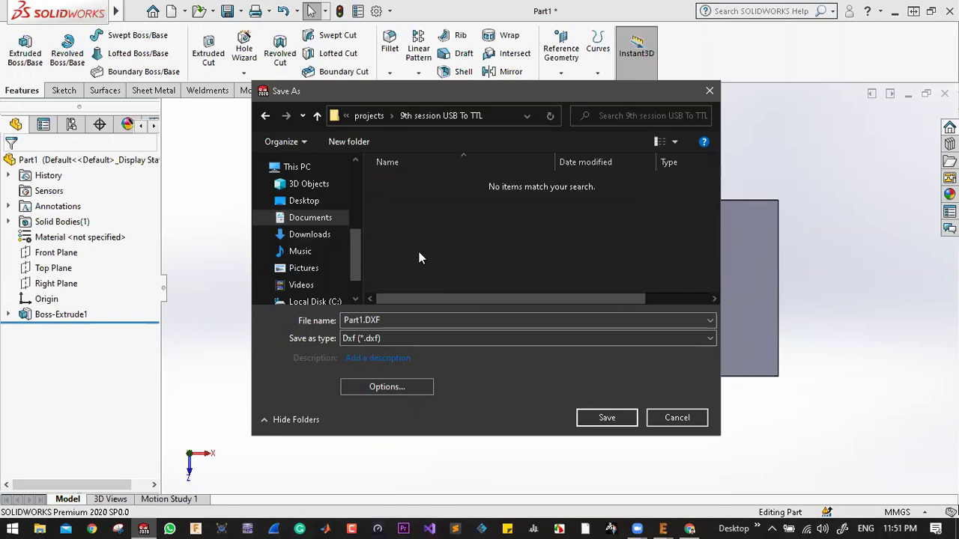
- Name the DXF file Layout and proceed to its export settings
{"action": "double_click", "coordinate": [367, 320]}
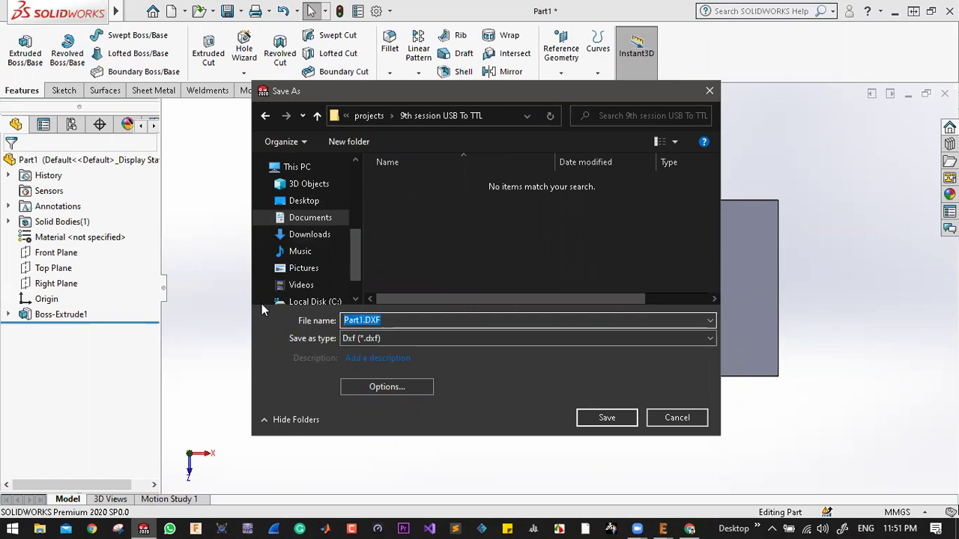
{"action": "key", "text": "End"}
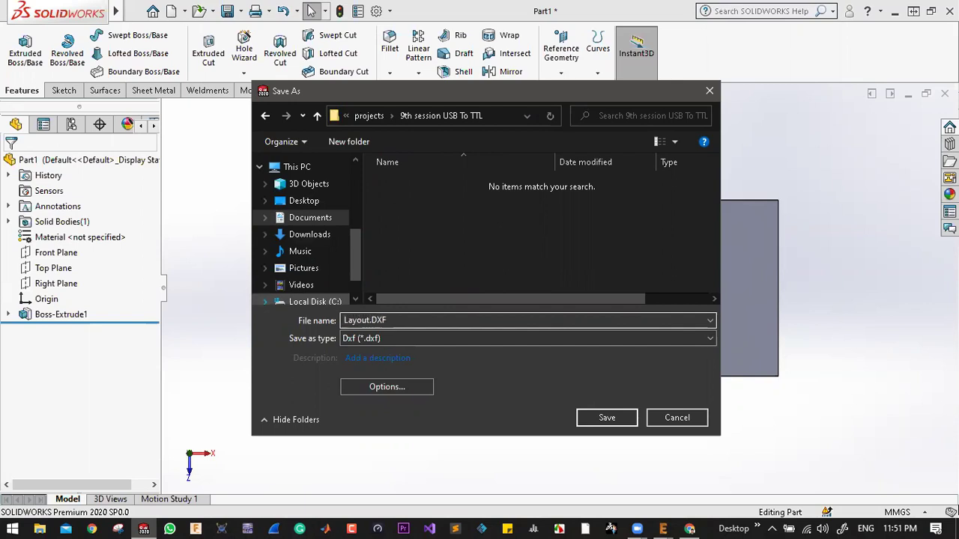
{"action": "key", "text": "Return"}
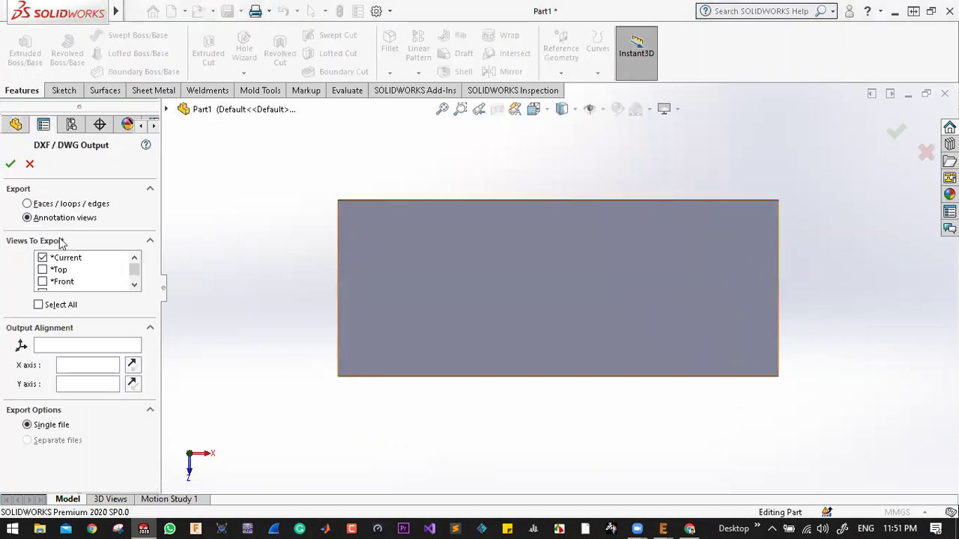
- Preview the DXF export of the plate's top face with the Faces / loops / edges option, and cancel the export
{"action": "left_click", "coordinate": [79, 204]}
{"action": "left_click", "coordinate": [522, 270]}
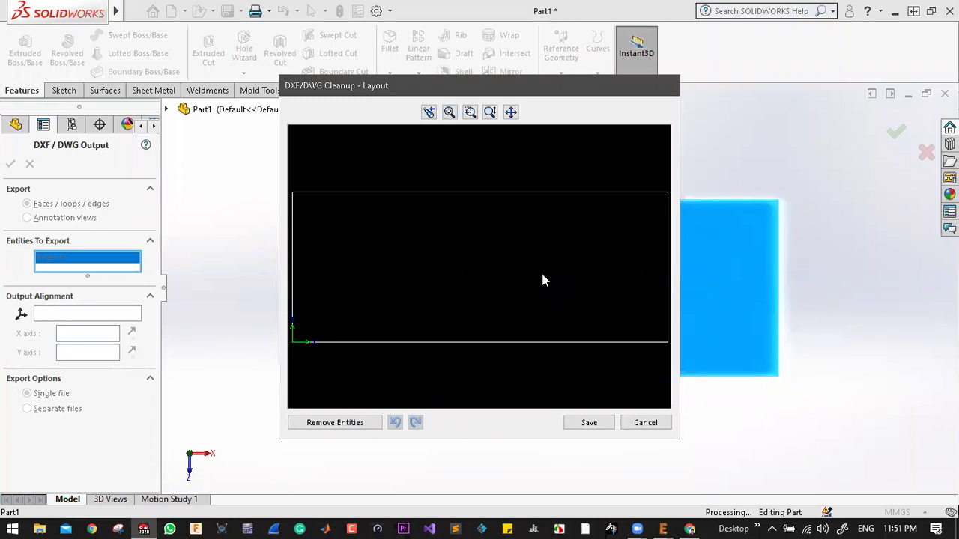
{"action": "left_click", "coordinate": [664, 420]}
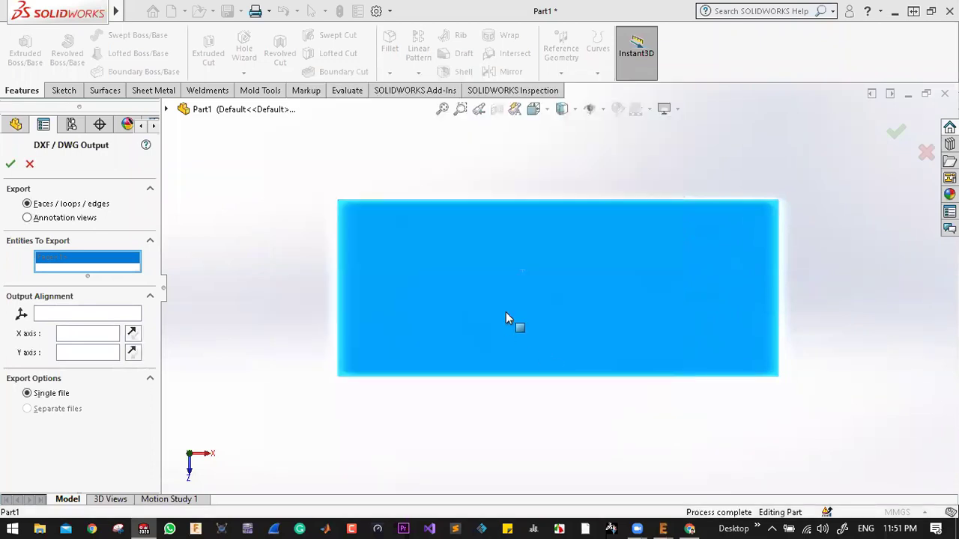
{"action": "right_click", "coordinate": [528, 299]}
{"action": "left_click", "coordinate": [30, 166]}
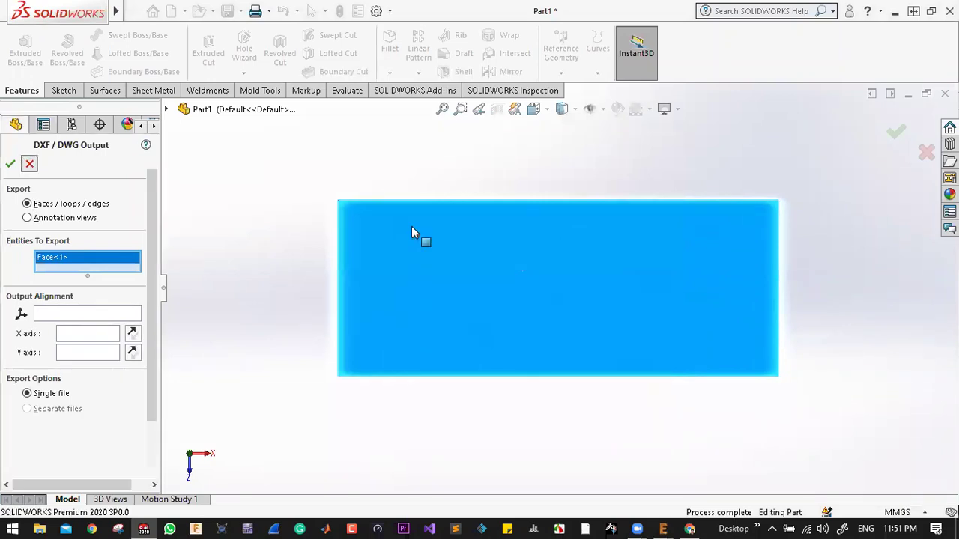
- Edit the plate's sketch and draw a zigzag of five connected lines from its upper edge to about 30 mm along its lower edge
{"action": "right_click", "coordinate": [558, 317]}
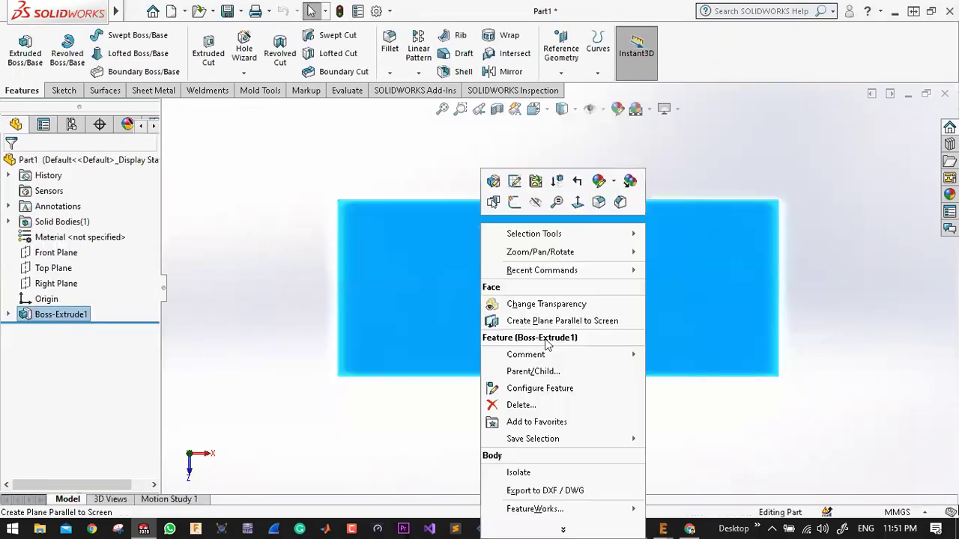
{"action": "left_click", "coordinate": [514, 182]}
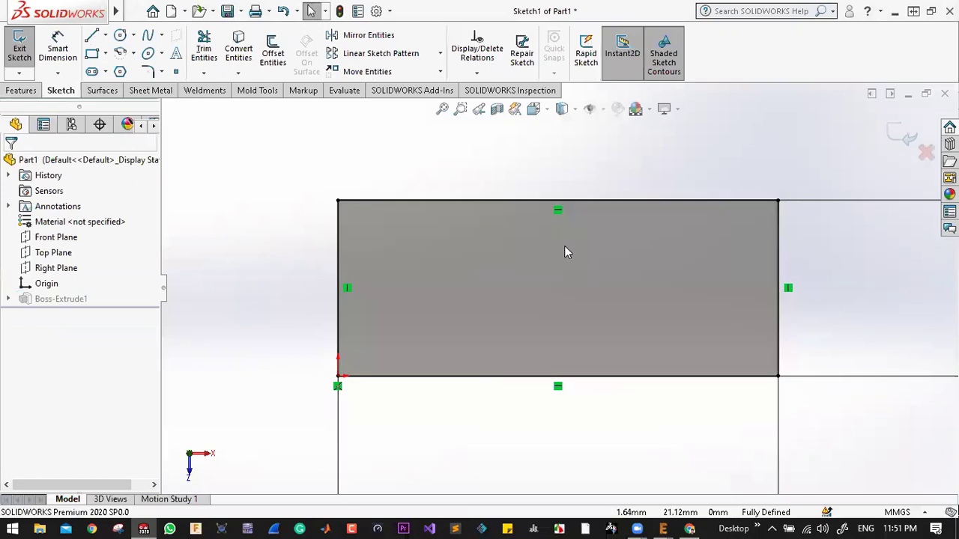
{"action": "left_click", "coordinate": [479, 201]}
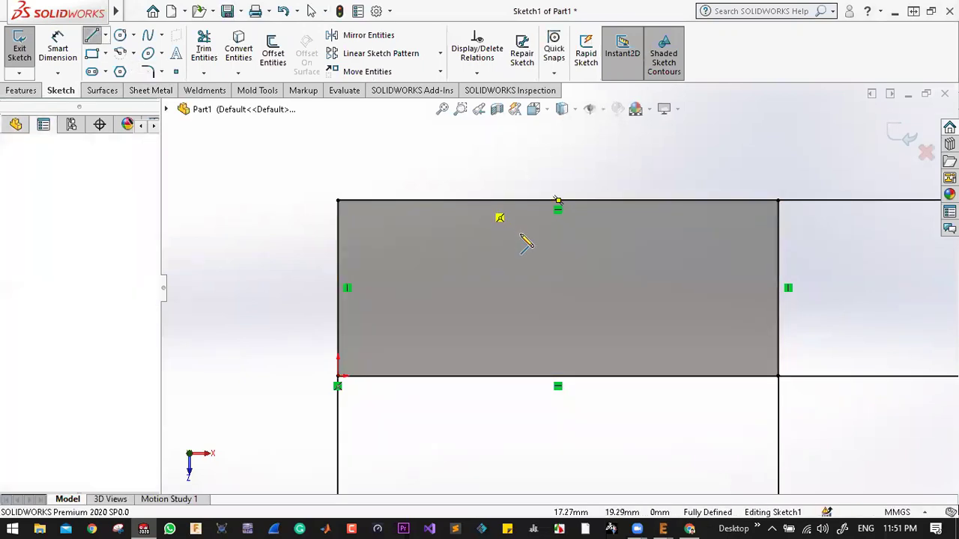
{"action": "left_click", "coordinate": [529, 255]}
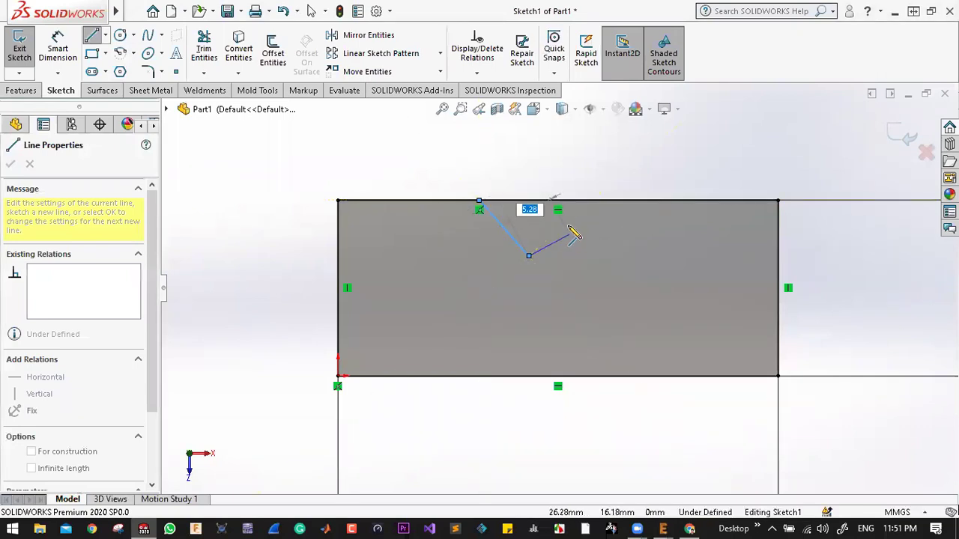
{"action": "left_click", "coordinate": [566, 223]}
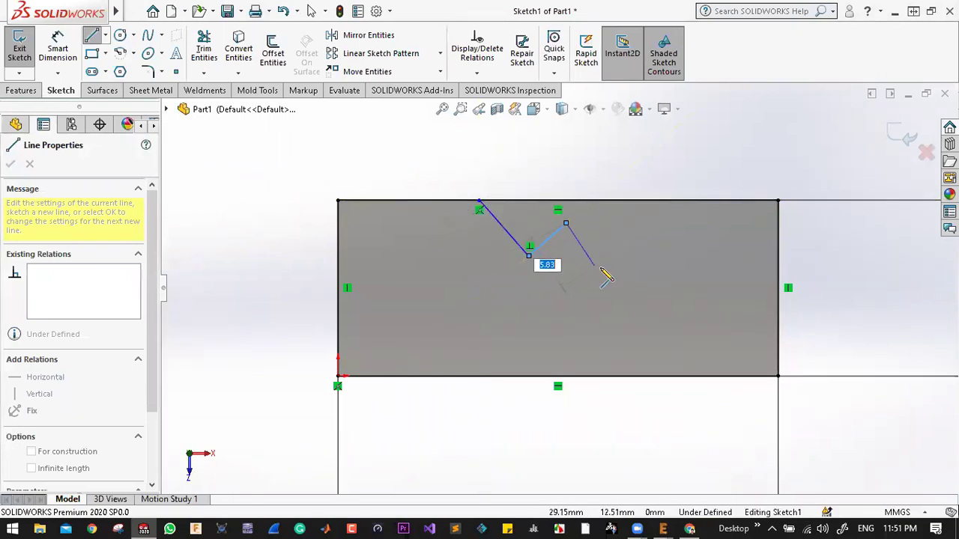
{"action": "left_click", "coordinate": [604, 266]}
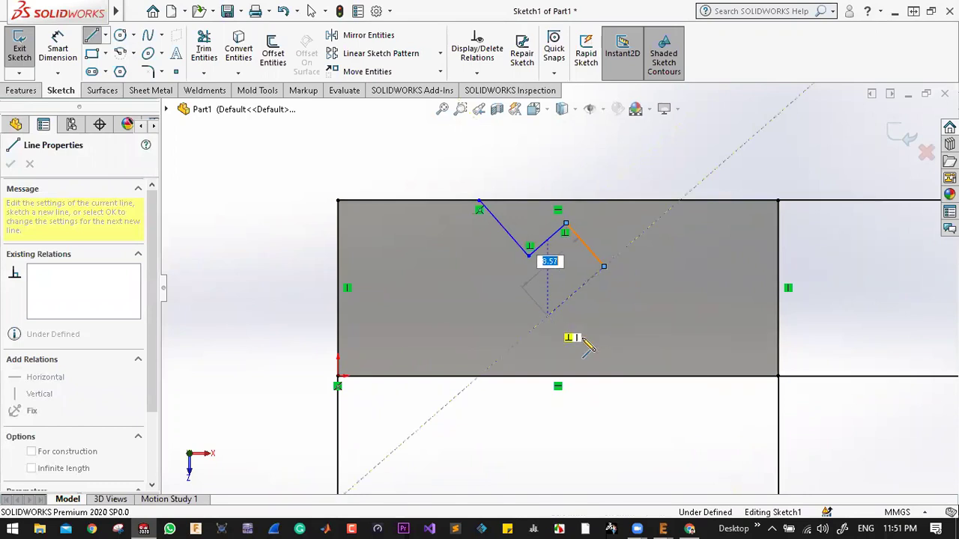
{"action": "left_click", "coordinate": [547, 316]}
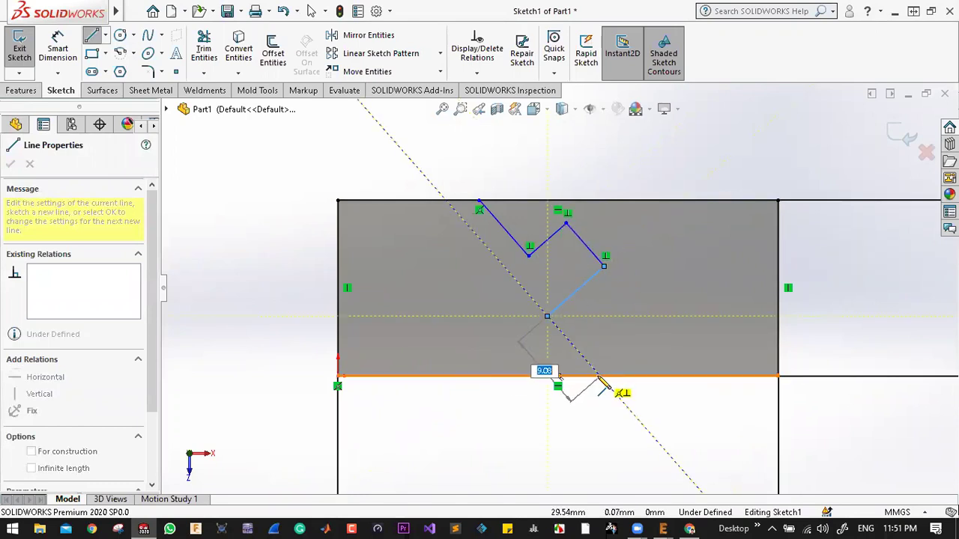
{"action": "left_click", "coordinate": [599, 375]}
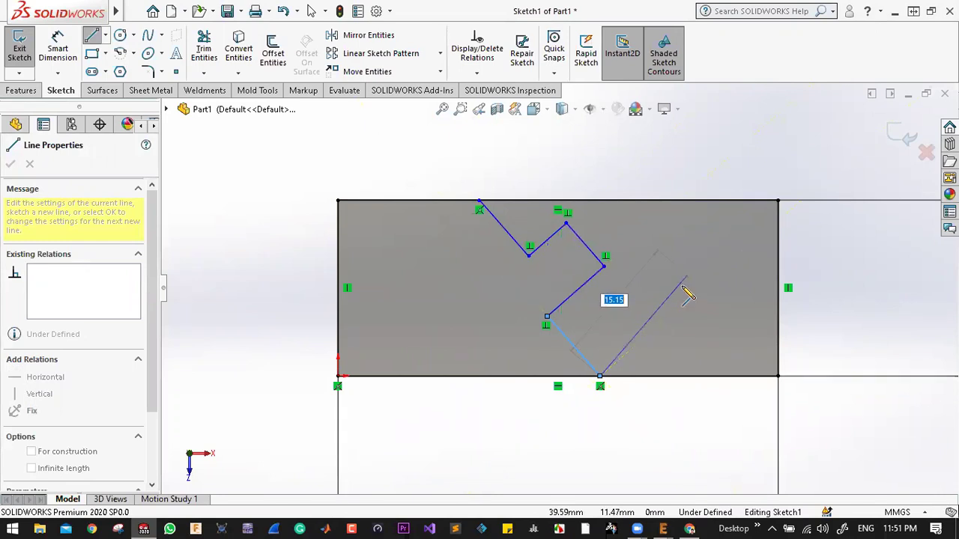
{"action": "key", "text": "Escape"}
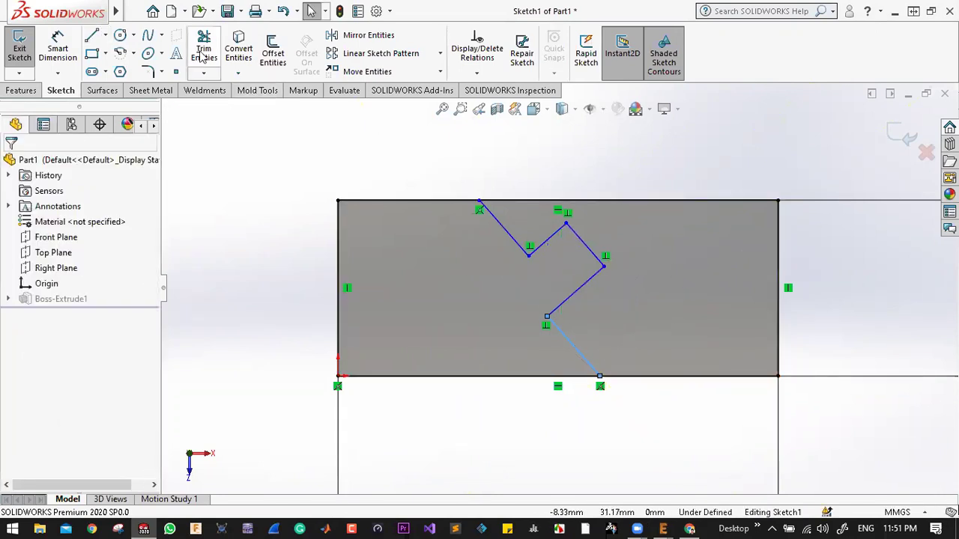
- Trim the rectangle's edges to the right of the zigzag with Trim to closest, accepting the dimension deletions, and exit the sketch
{"action": "left_click", "coordinate": [205, 50]}
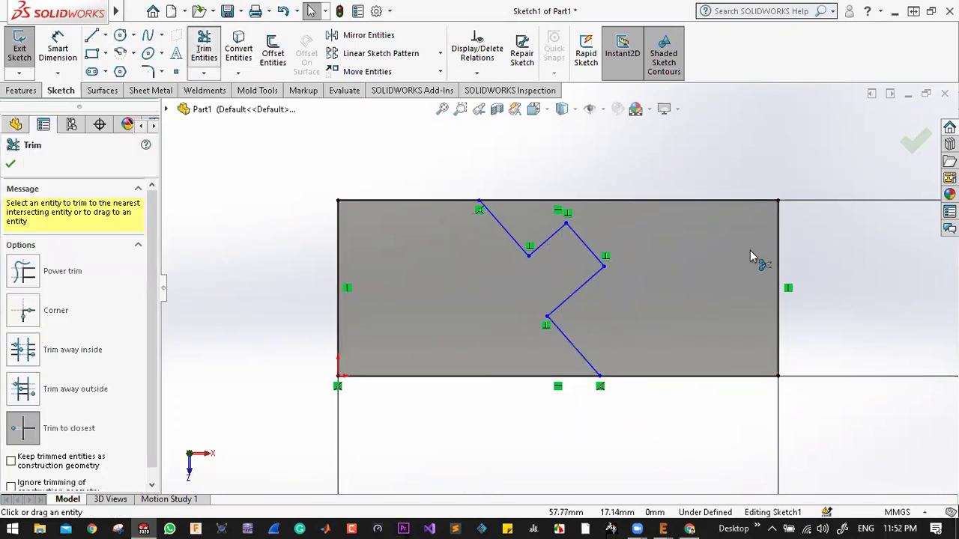
{"action": "left_click", "coordinate": [779, 282]}
{"action": "left_click", "coordinate": [727, 200]}
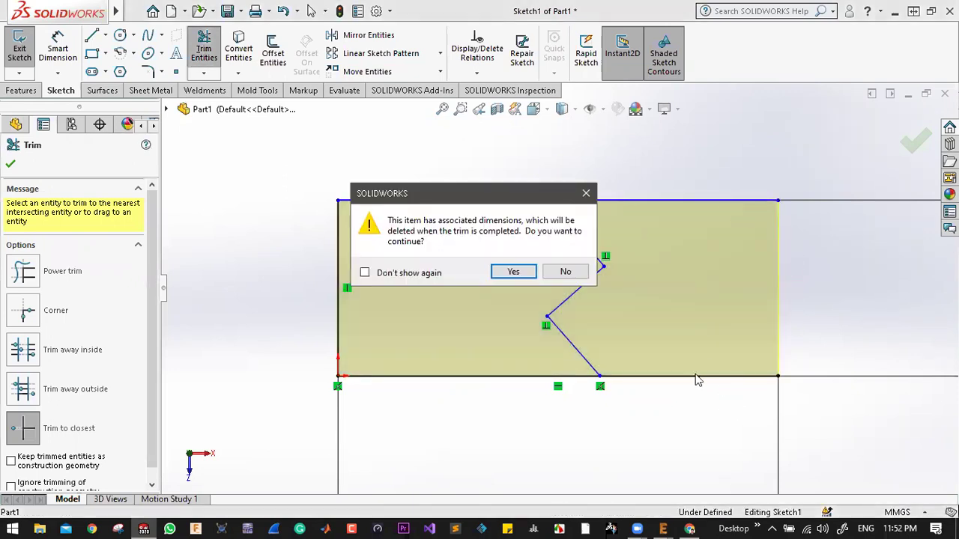
{"action": "left_click", "coordinate": [513, 272]}
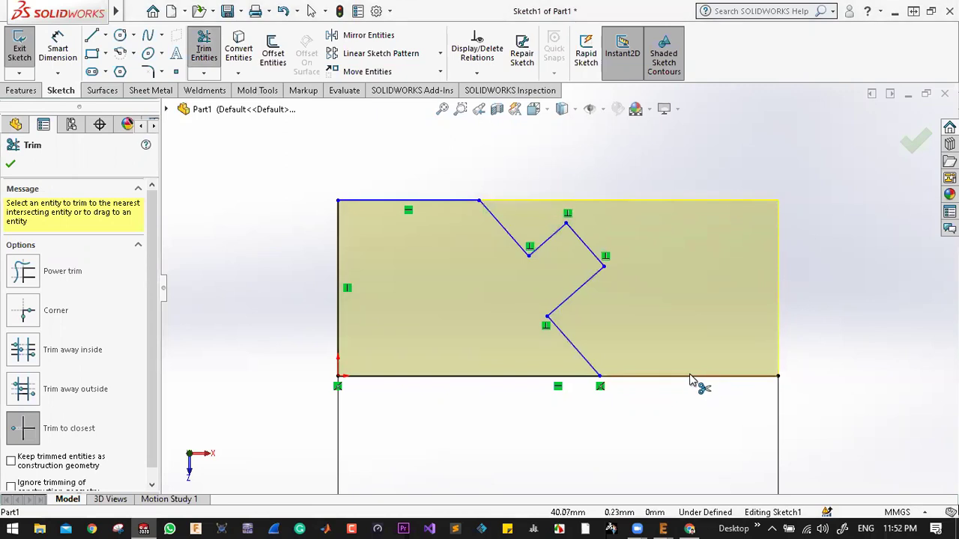
{"action": "left_click", "coordinate": [690, 376]}
{"action": "left_click", "coordinate": [514, 272]}
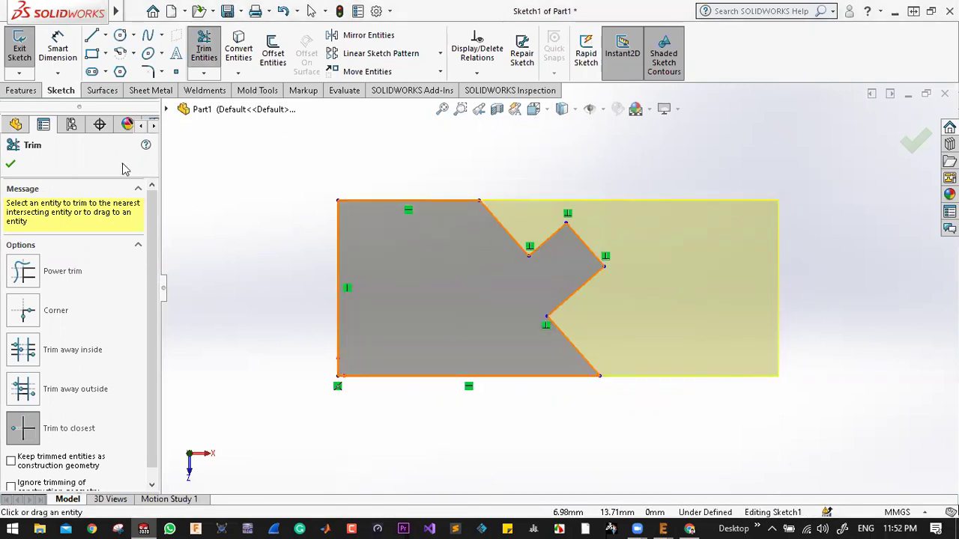
{"action": "left_click", "coordinate": [10, 164]}
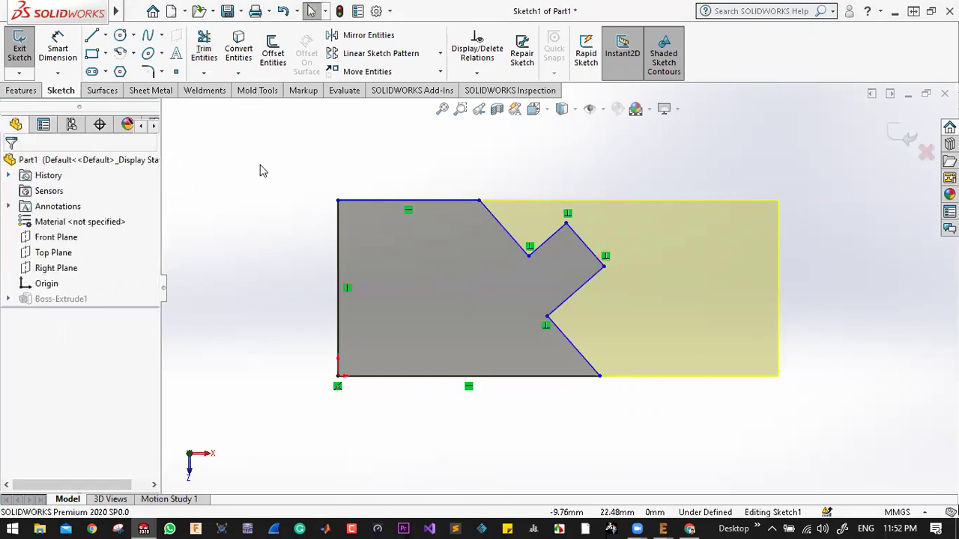
{"action": "left_click", "coordinate": [33, 57]}
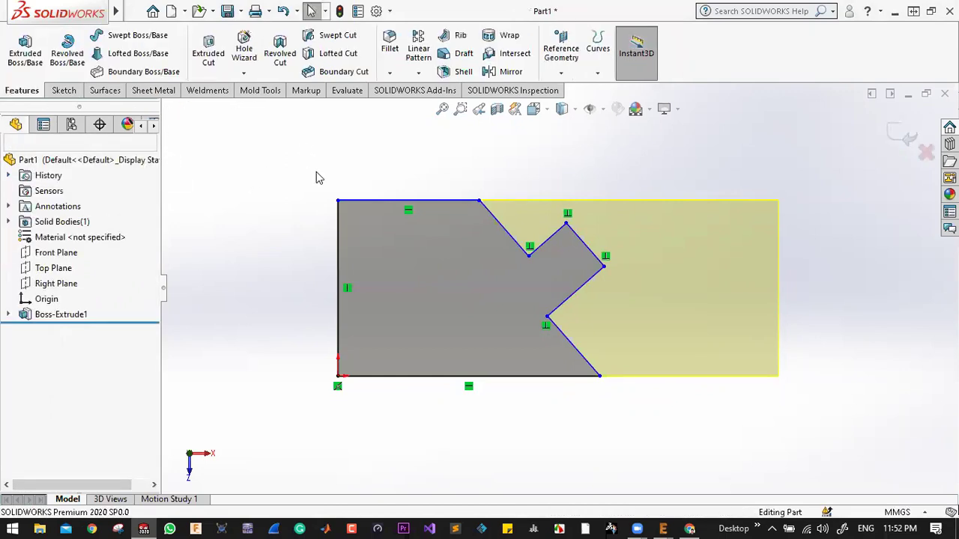
- Save the part as a Dxf file named cutom shape in the 9th session USB To TTL folder, proceeding to its export settings
{"action": "left_click", "coordinate": [239, 14]}
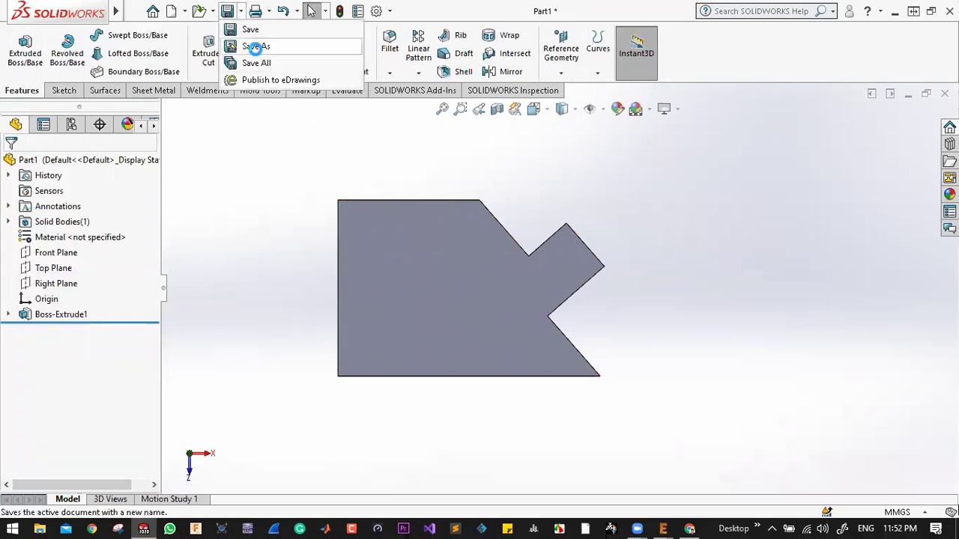
{"action": "left_click", "coordinate": [255, 47]}
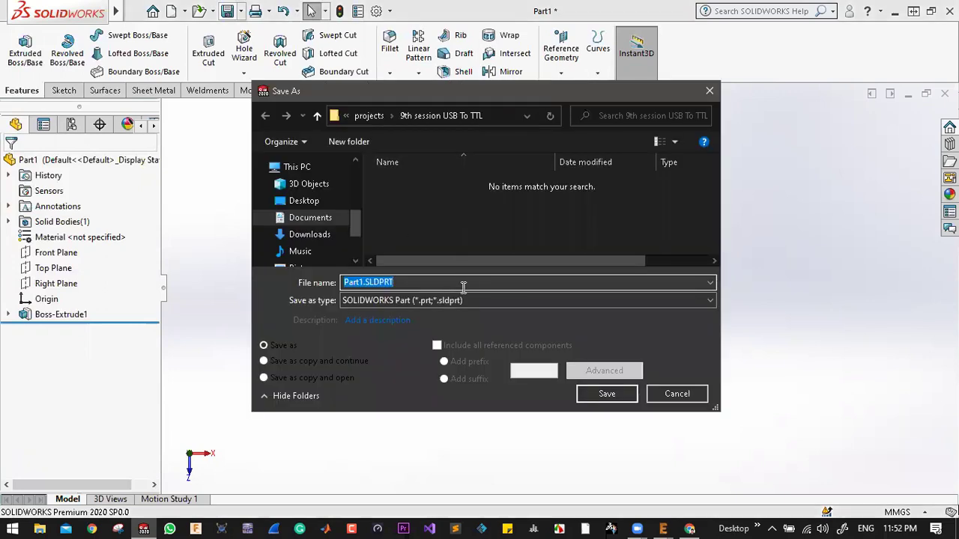
{"action": "left_click", "coordinate": [448, 305]}
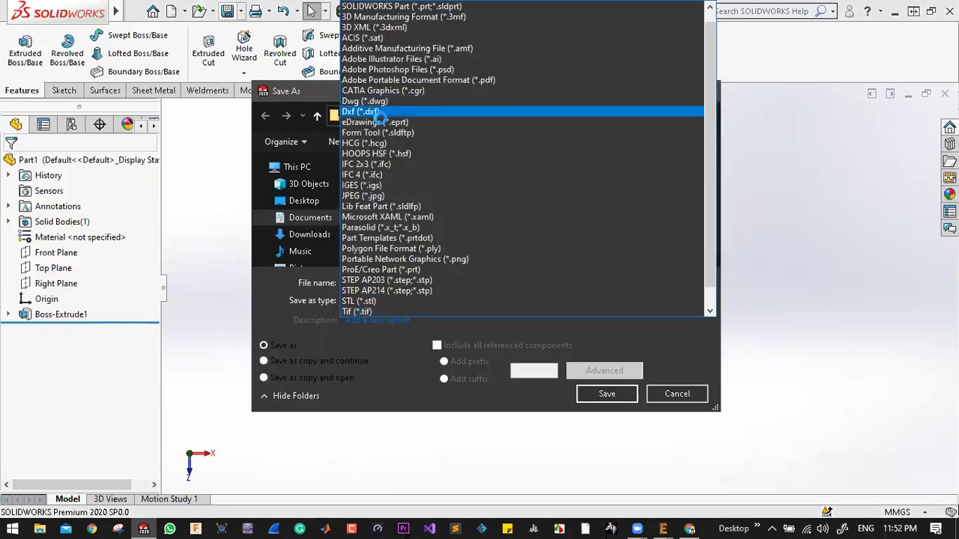
{"action": "left_click", "coordinate": [378, 111]}
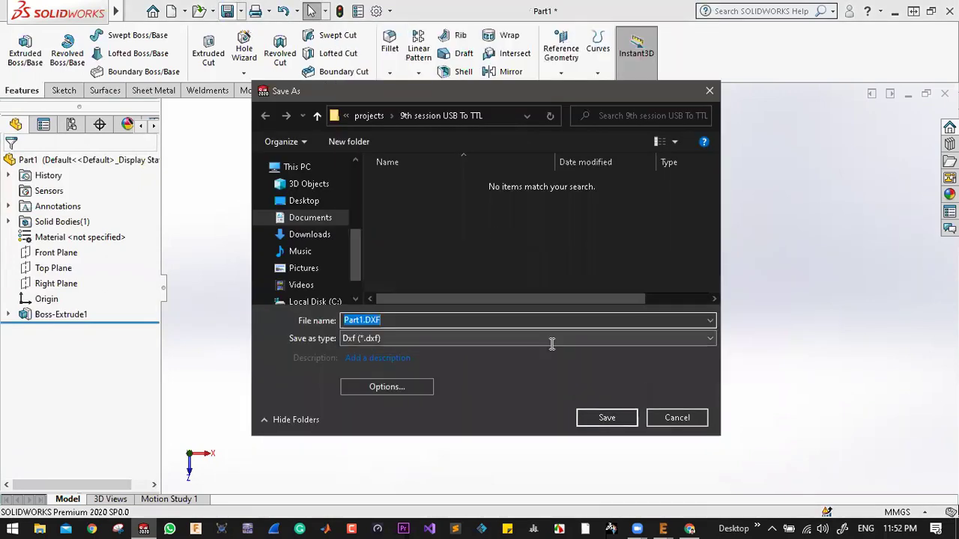
{"action": "left_click", "coordinate": [360, 318]}
{"action": "double_click", "coordinate": [364, 318]}
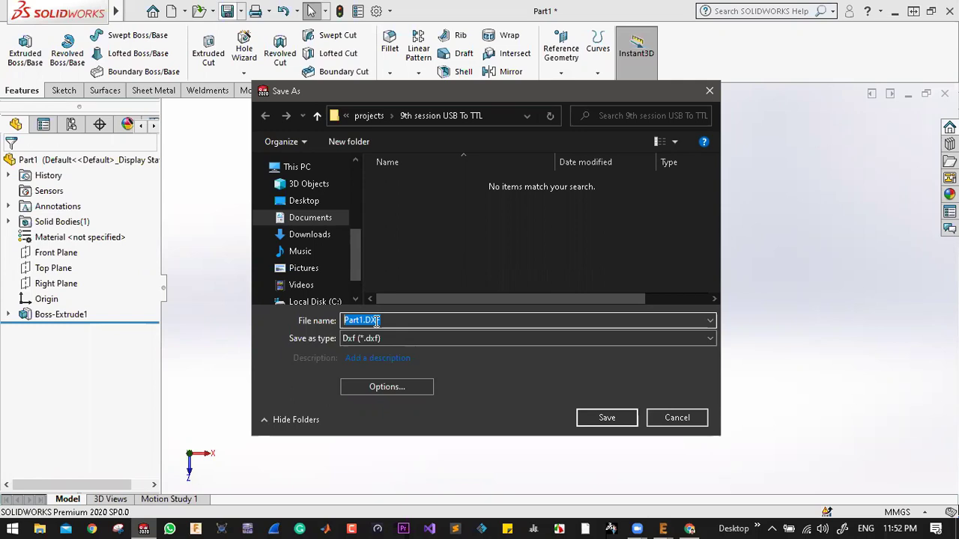
{"action": "type", "text": "cutom shape"}
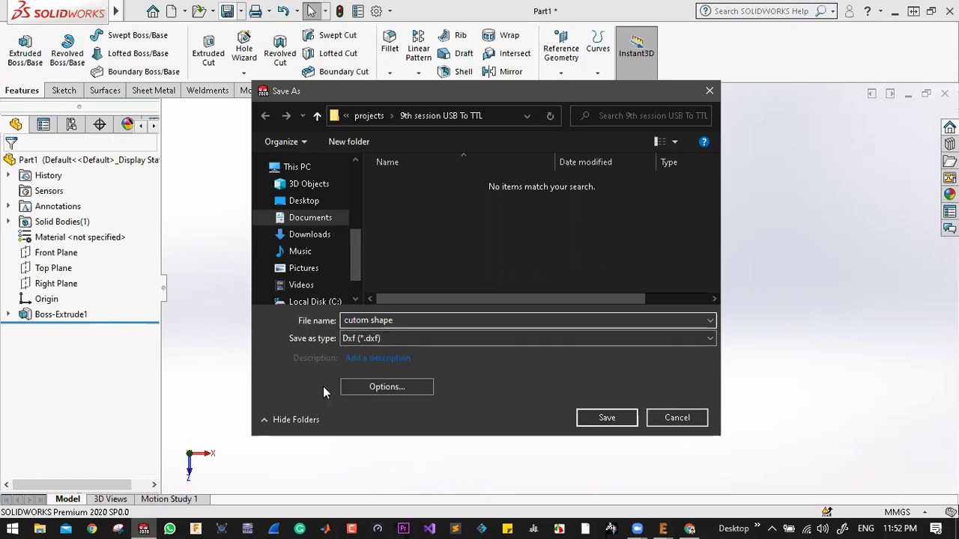
{"action": "left_click", "coordinate": [617, 421]}
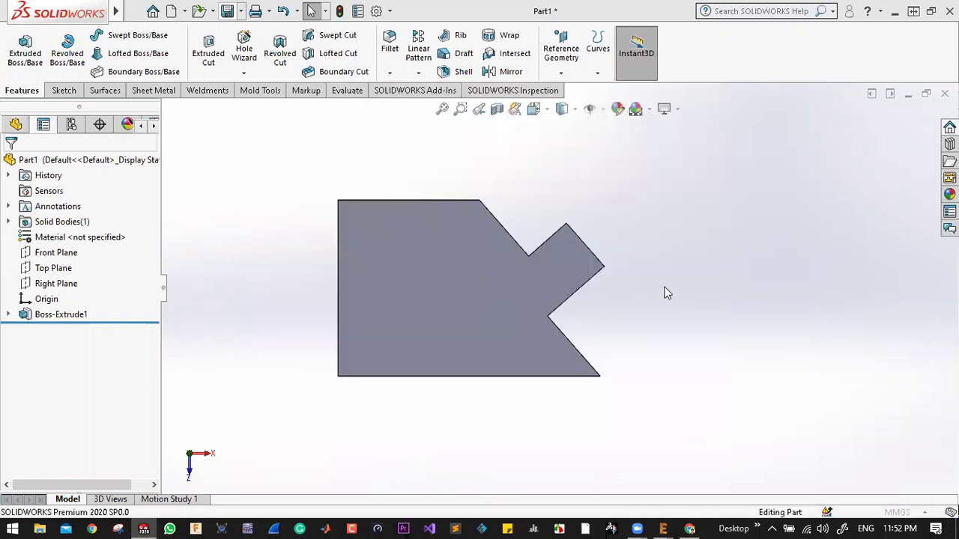
- Export the zigzag-edged plate's top face as a single DXF file and save the outline from the cleanup preview
{"action": "left_click", "coordinate": [345, 265]}
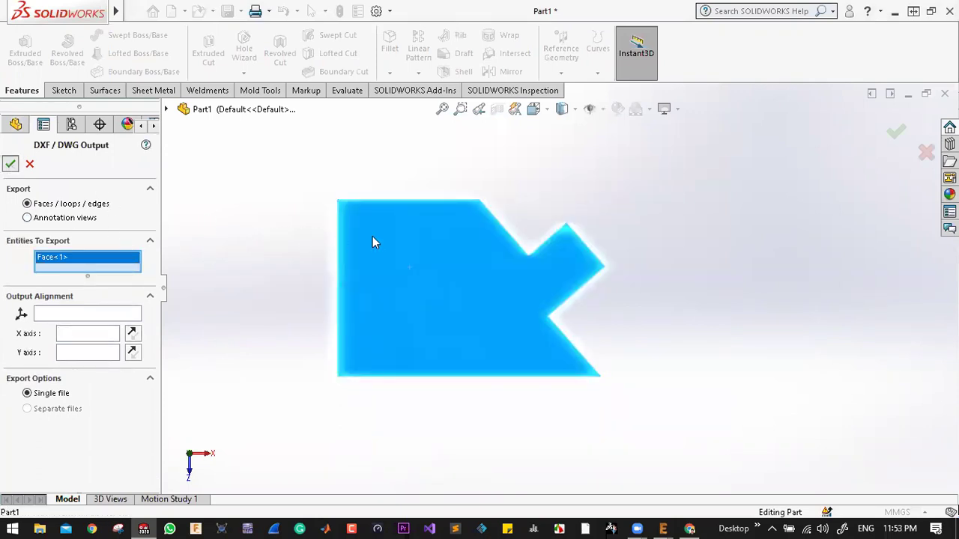
{"action": "key", "text": "Return"}
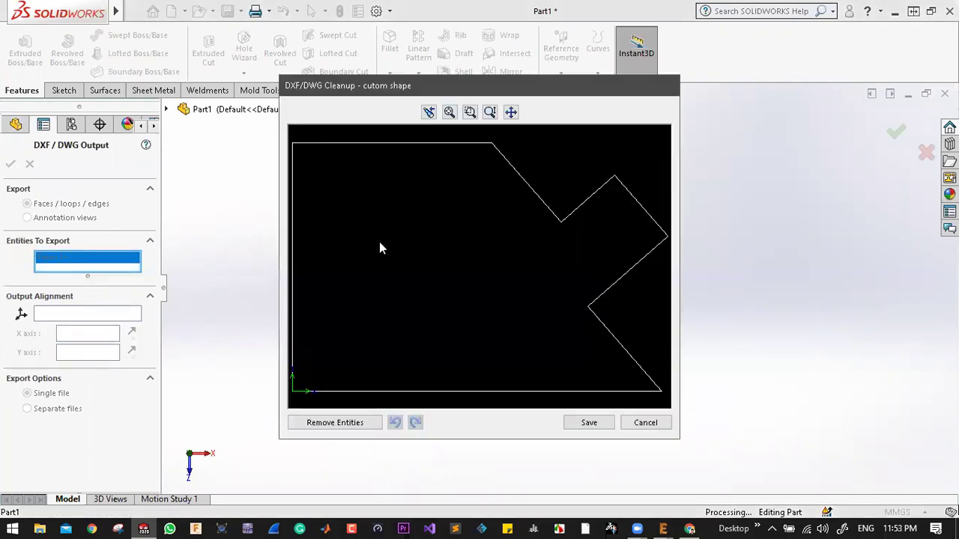
{"action": "left_click", "coordinate": [588, 422]}
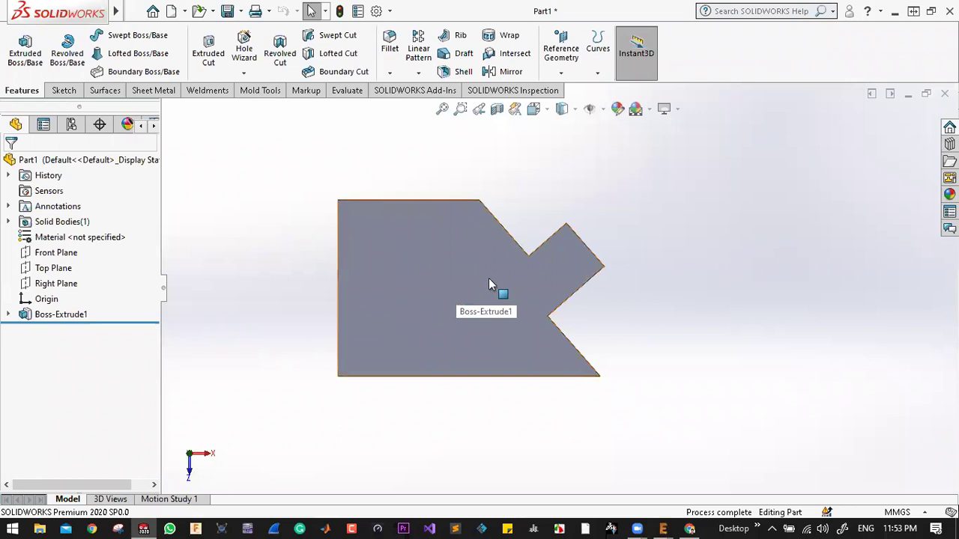
- Edit the plate's sketch, delete the zigzag profile, and draw a rectangle about 44 by 20 mm from the origin
{"action": "right_click", "coordinate": [449, 257]}
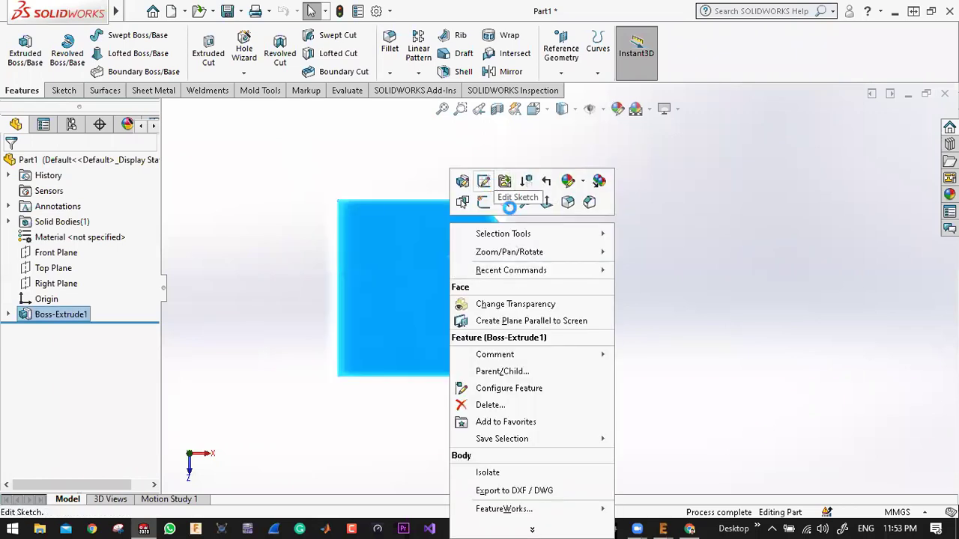
{"action": "left_click", "coordinate": [486, 182]}
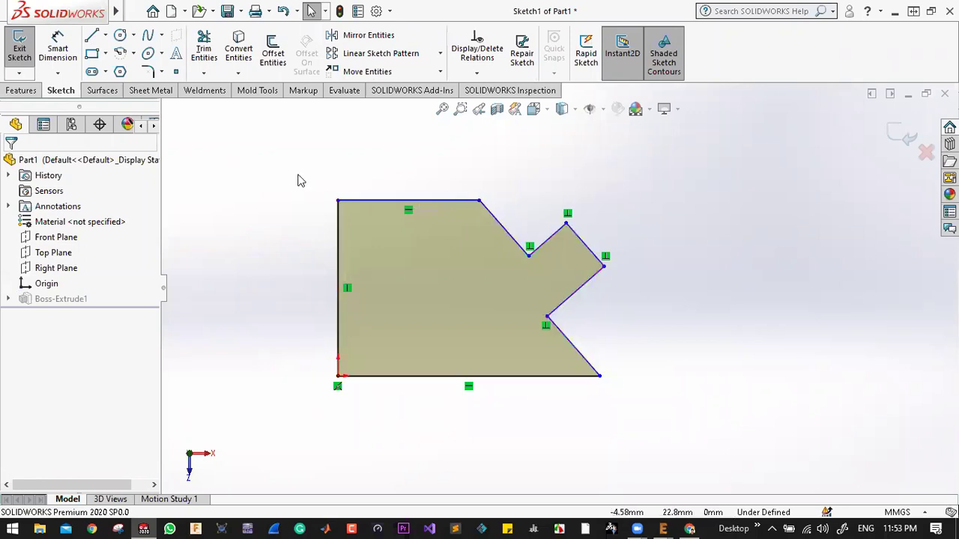
{"action": "left_click_drag", "start_coordinate": [297, 174], "coordinate": [755, 407]}
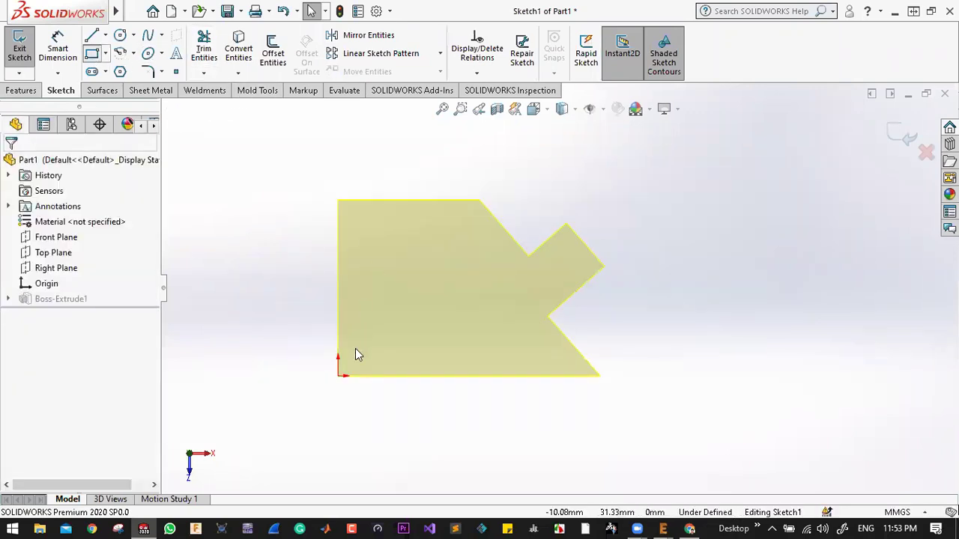
{"action": "left_click", "coordinate": [338, 375]}
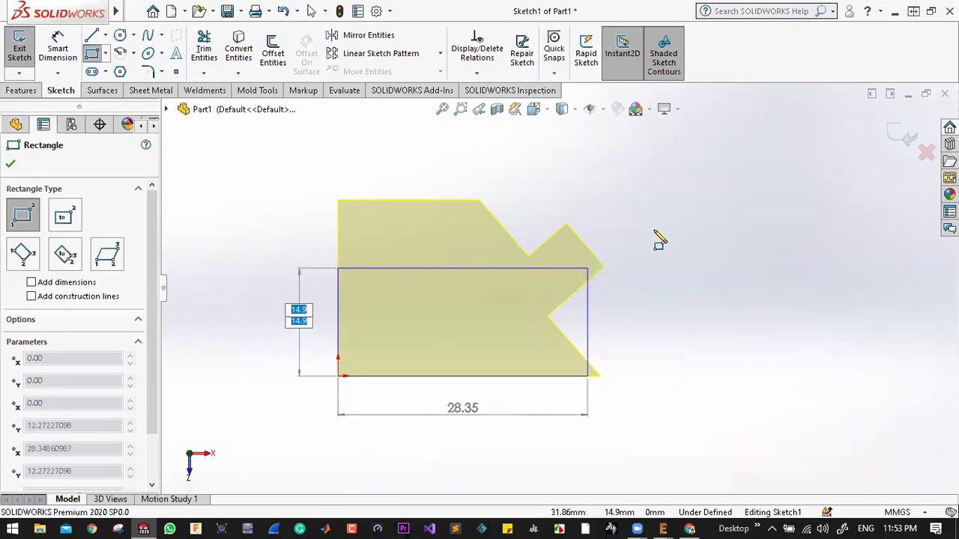
{"action": "left_click", "coordinate": [723, 200]}
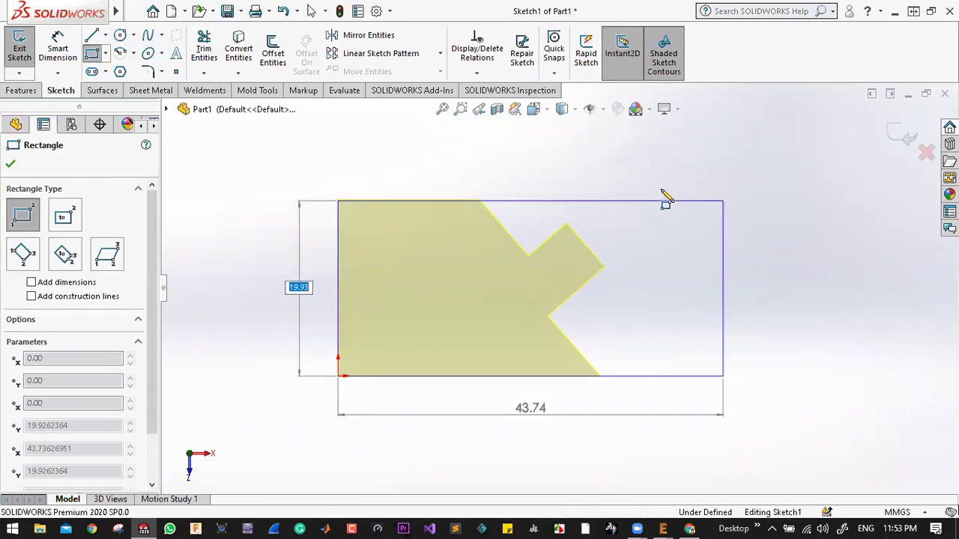
- Dimension the rectangle with a height of 20 mm and a width of 50 mm
{"action": "left_click", "coordinate": [58, 50]}
{"action": "left_click", "coordinate": [341, 240]}
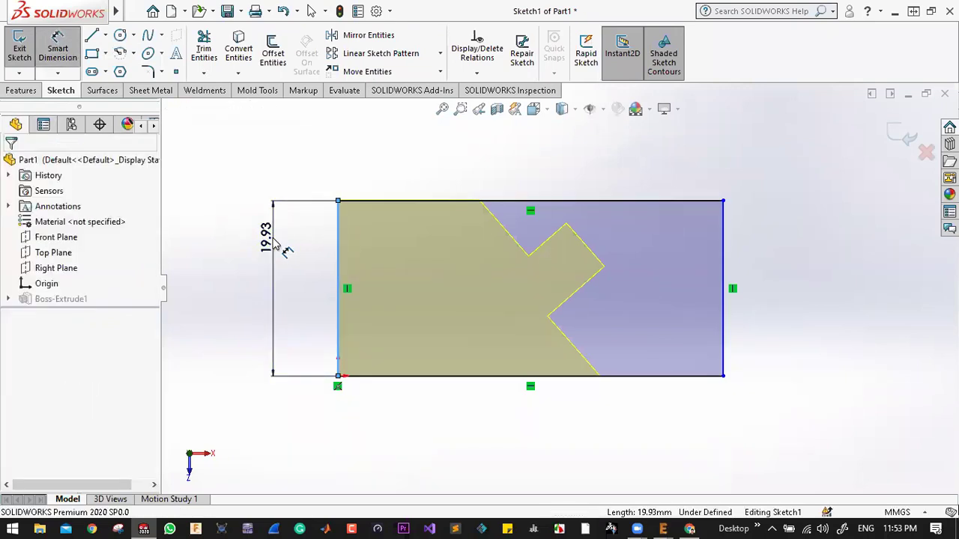
{"action": "left_click", "coordinate": [274, 244]}
{"action": "type", "text": "20"}
{"action": "key", "text": "Return"}
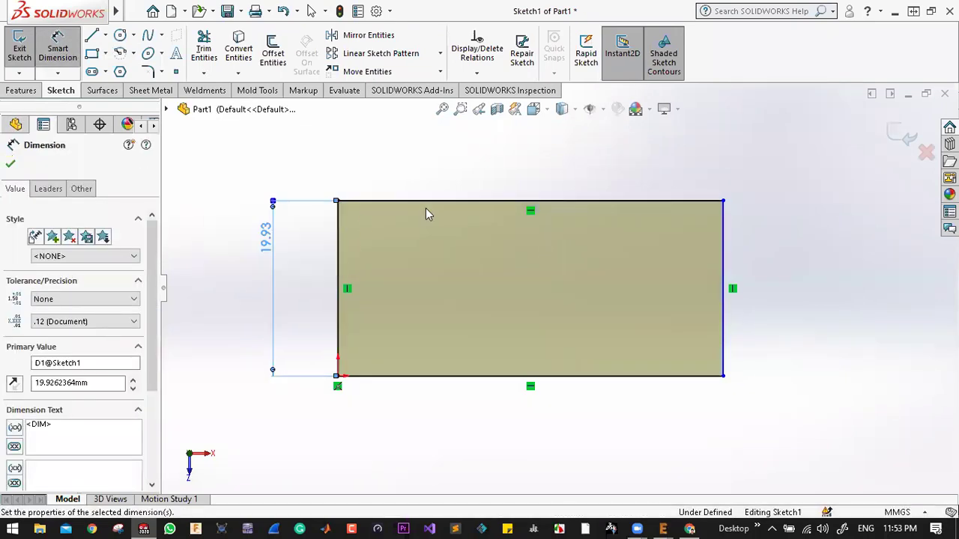
{"action": "left_click", "coordinate": [437, 201]}
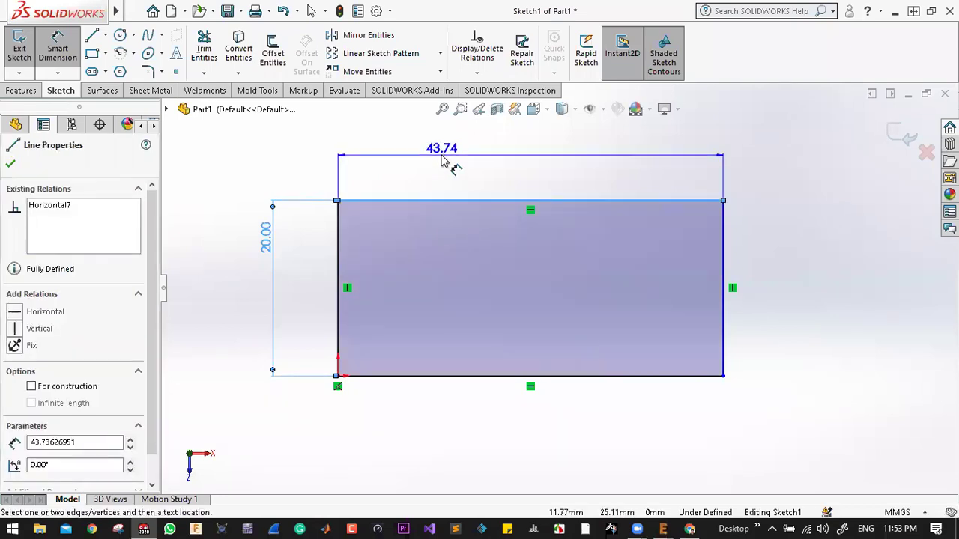
{"action": "left_click", "coordinate": [442, 161]}
{"action": "key", "text": "Return"}
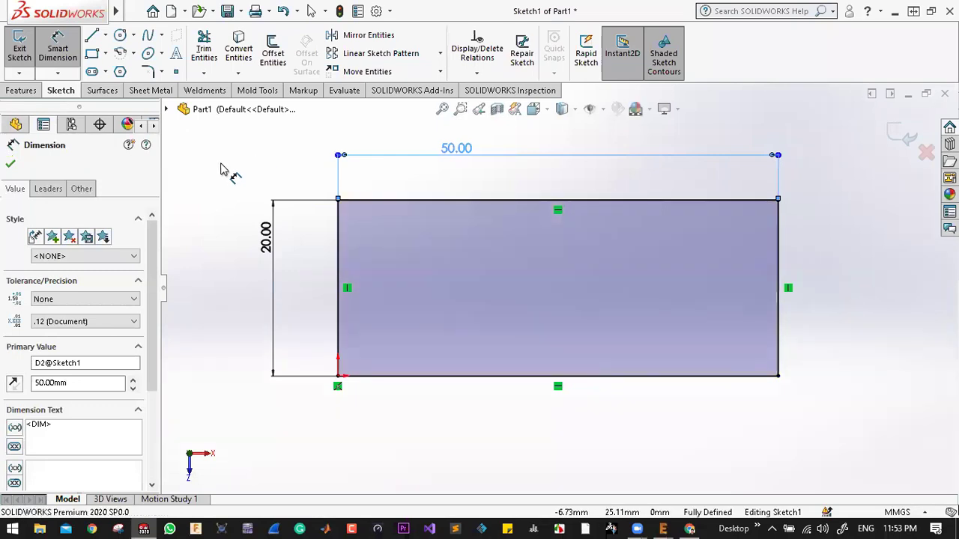
{"action": "left_click", "coordinate": [225, 162]}
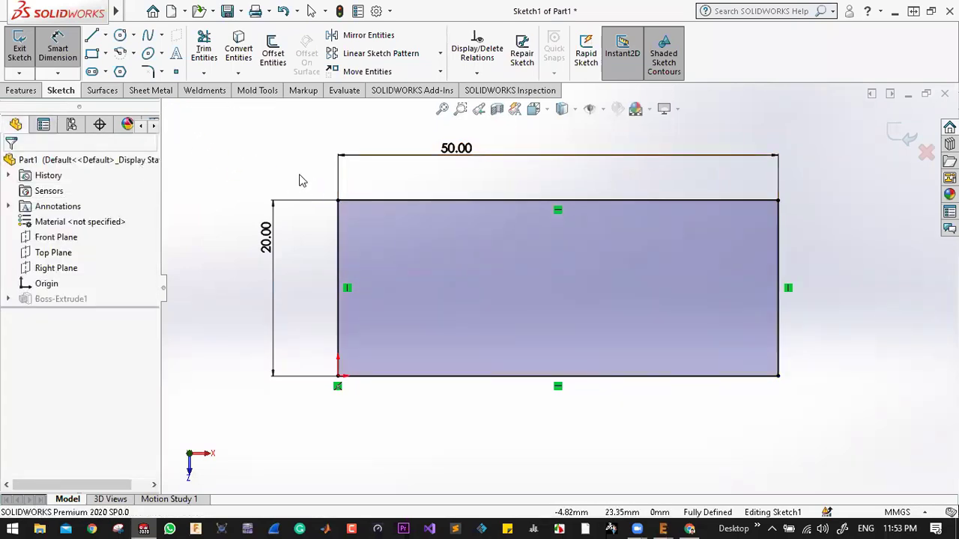
- Save the rectangular part as a Dxf file named layout in the 9th session USB To TTL folder
{"action": "key", "text": "ctrl+s"}
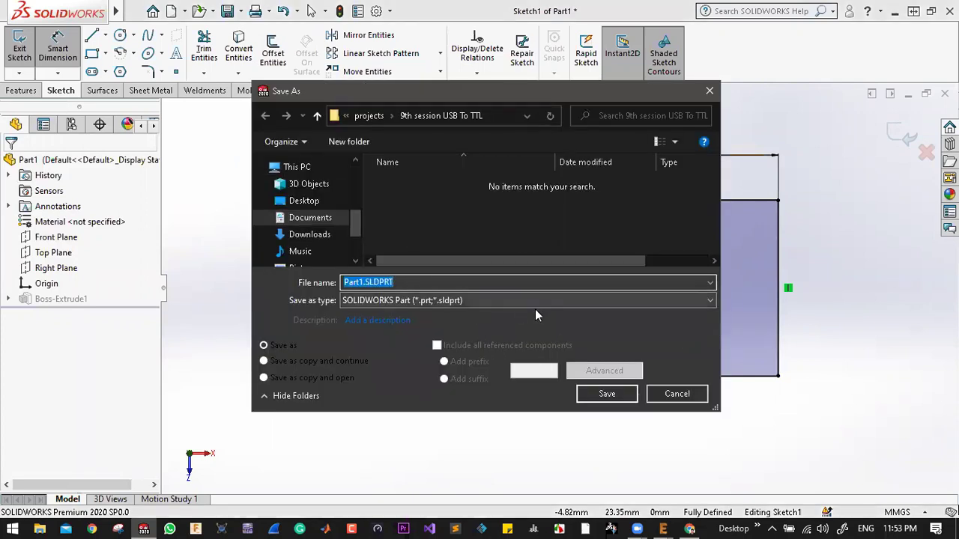
{"action": "left_click", "coordinate": [676, 393]}
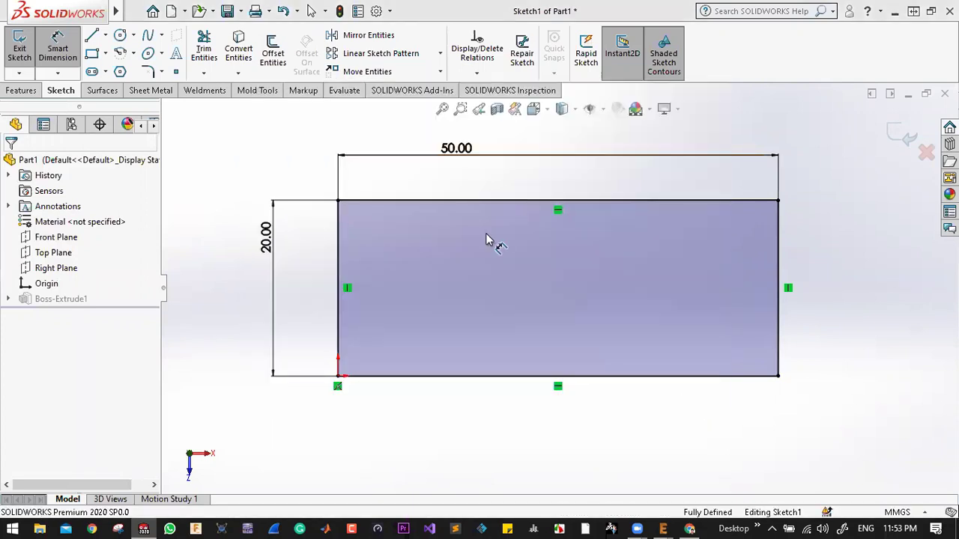
{"action": "left_click", "coordinate": [240, 11]}
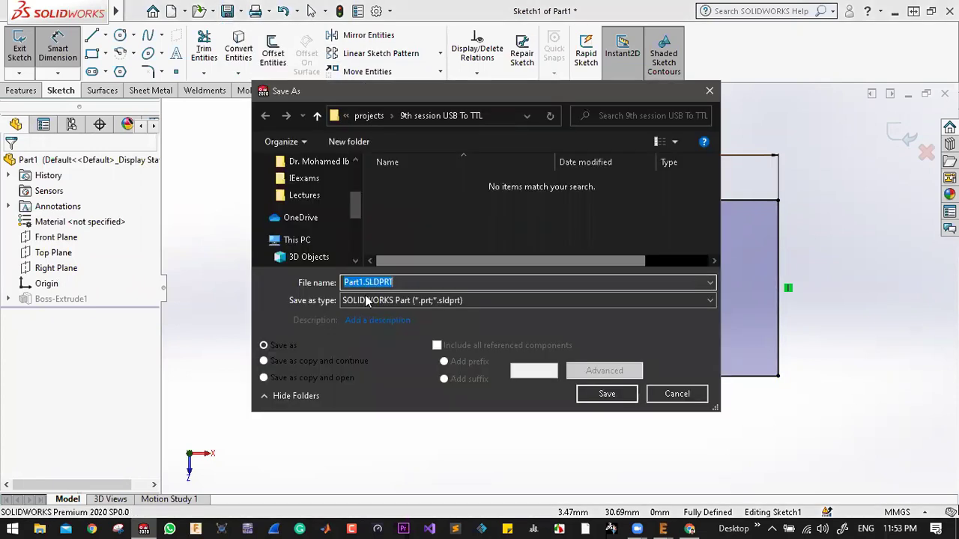
{"action": "left_click", "coordinate": [391, 303]}
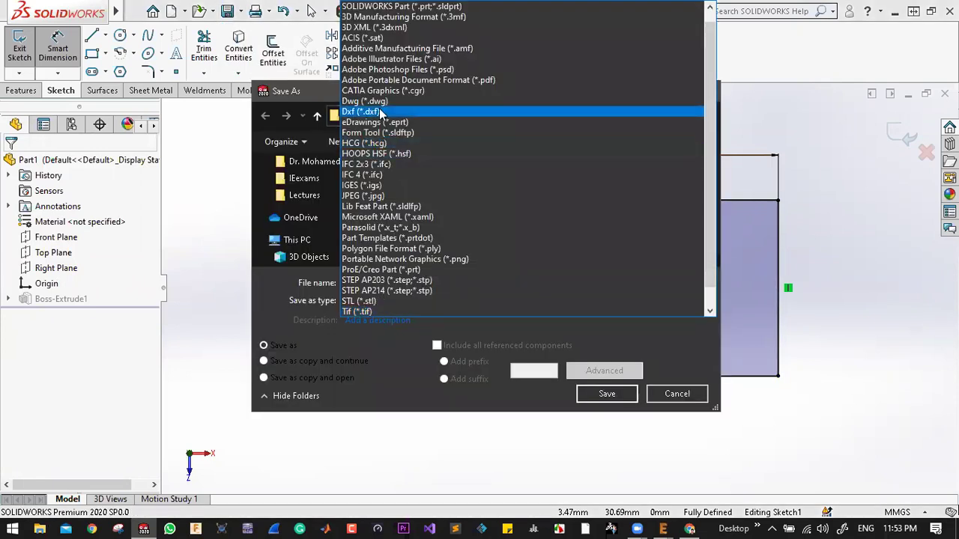
{"action": "left_click", "coordinate": [381, 113]}
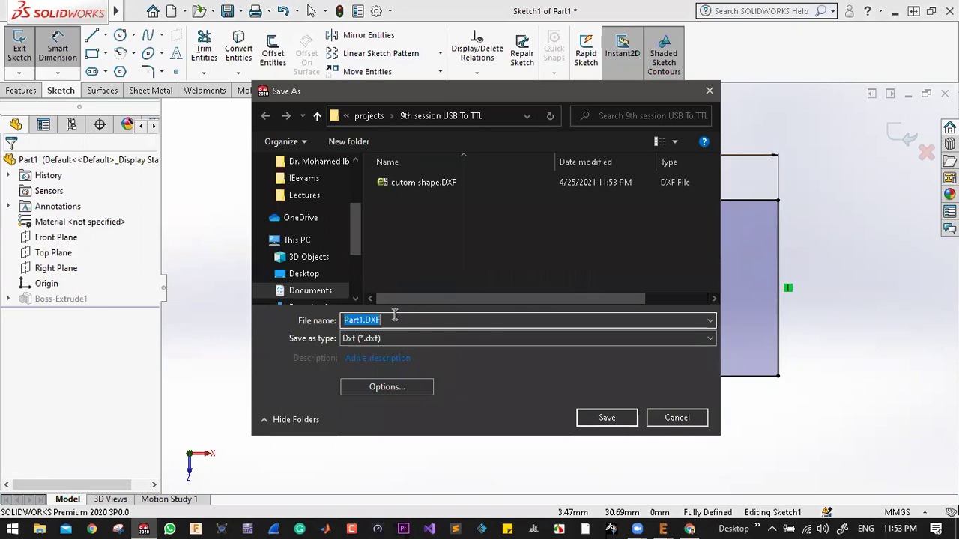
{"action": "type", "text": "layout"}
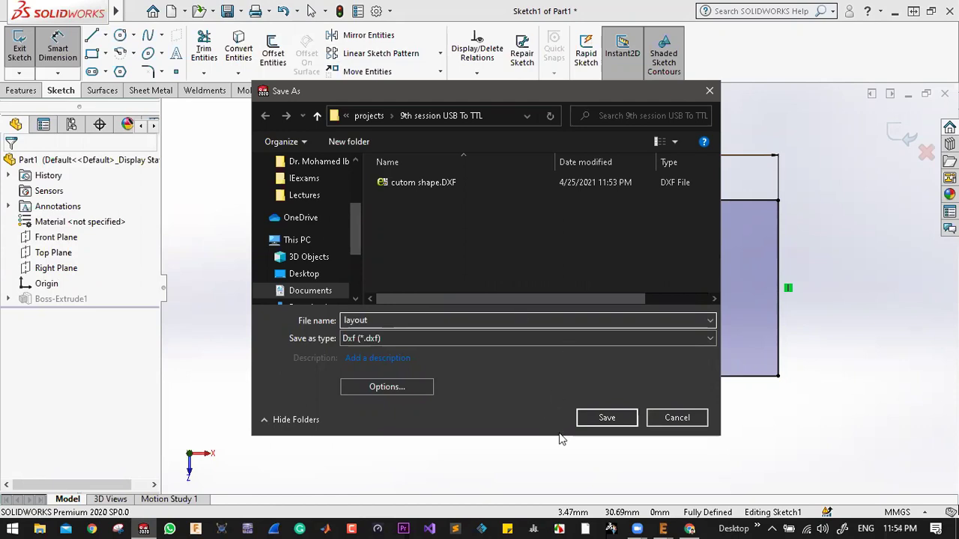
{"action": "left_click", "coordinate": [604, 416]}
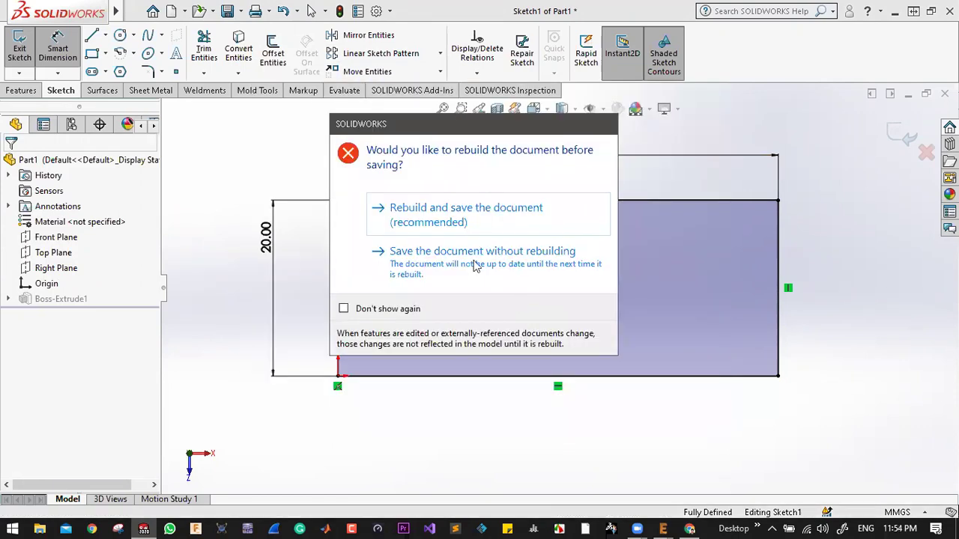
- Rebuild the document and export the rectangular plate's top face to DXF with the Faces / loops / edges option, saving the previewed outline
{"action": "left_click", "coordinate": [459, 213]}
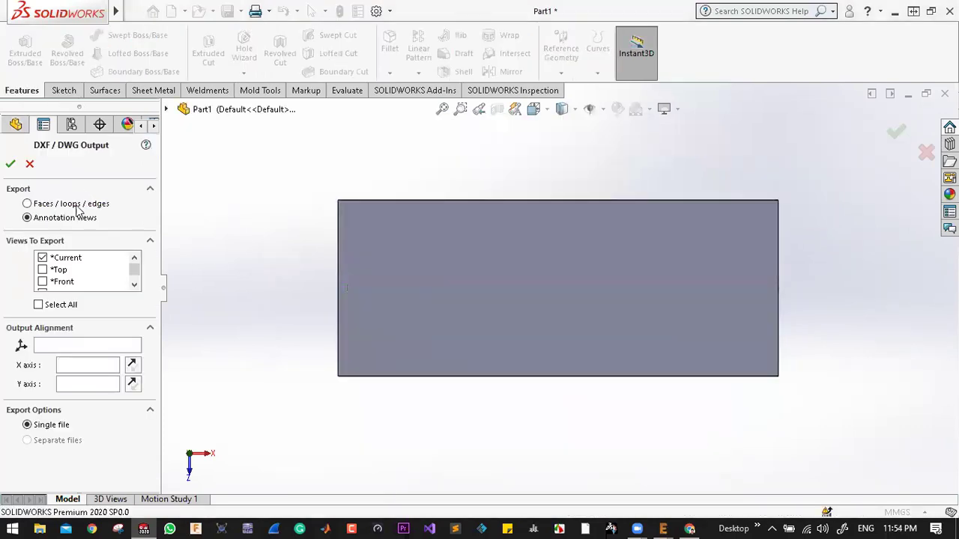
{"action": "left_click", "coordinate": [75, 205]}
{"action": "left_click", "coordinate": [455, 235]}
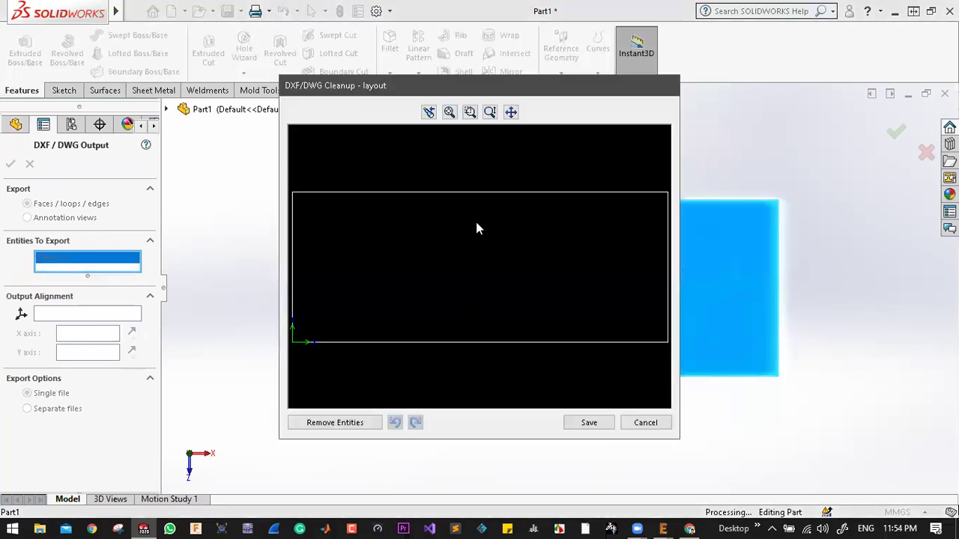
{"action": "left_click", "coordinate": [589, 423]}
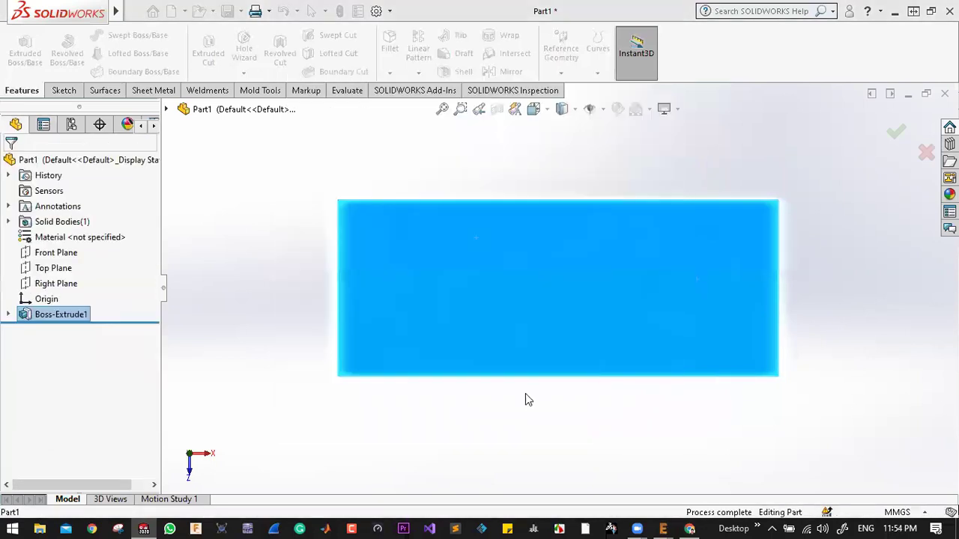
{"action": "left_click", "coordinate": [298, 306]}
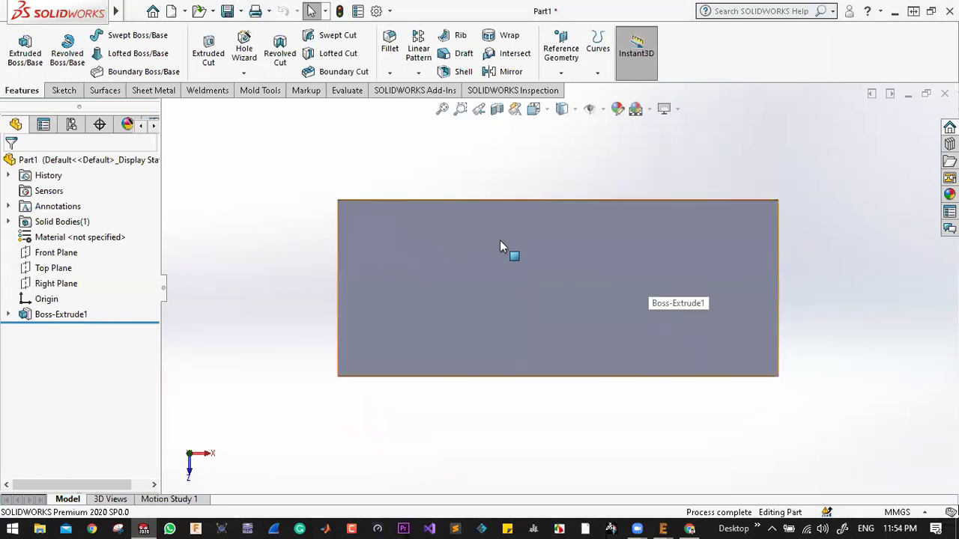
- Close the part without saving it and exit SOLIDWORKS to return to the EAGLE board
{"action": "left_click", "coordinate": [945, 93]}
{"action": "left_click", "coordinate": [420, 275]}
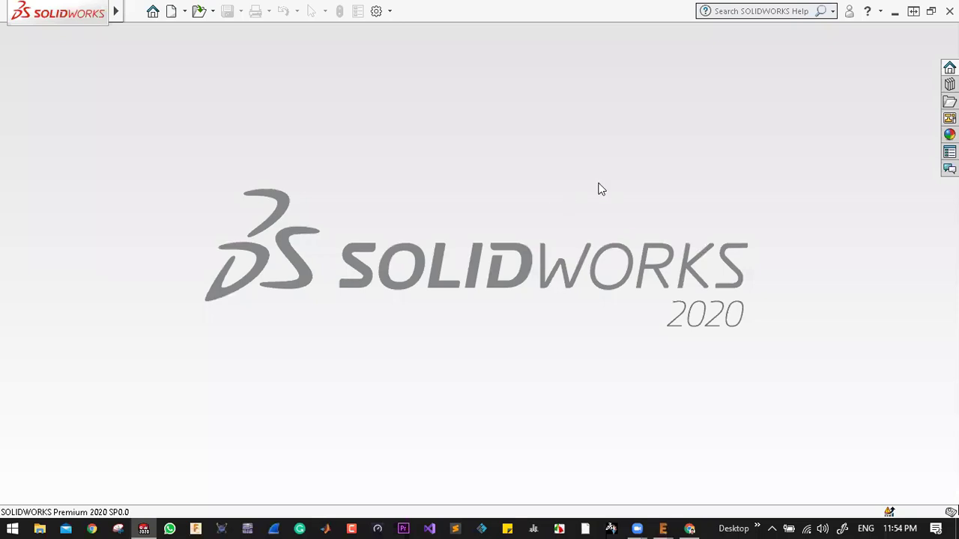
{"action": "left_click", "coordinate": [949, 10]}
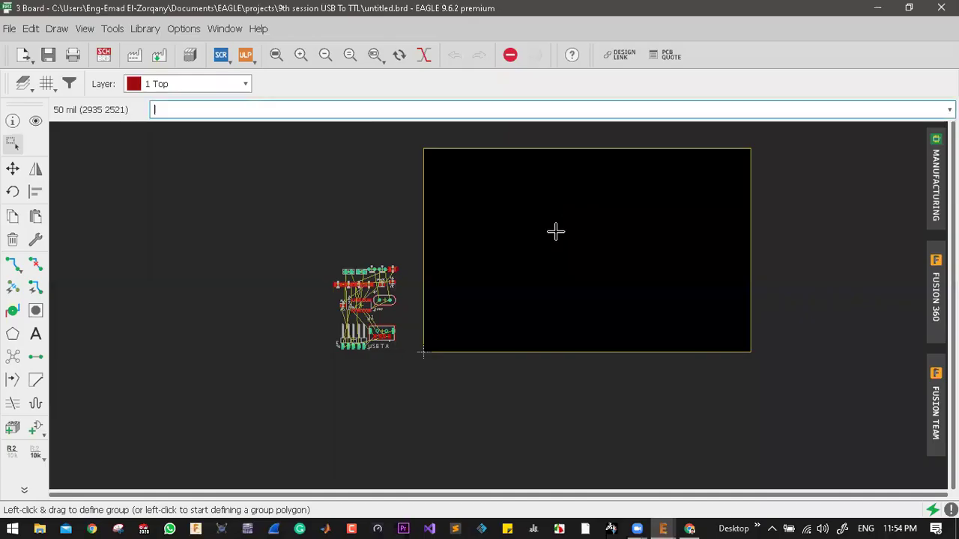
- Delete the default rectangular board outline, leaving the component group beside it in place
{"action": "scroll", "coordinate": [465, 259], "scroll_direction": "up", "scroll_amount": 1}
{"action": "scroll", "coordinate": [450, 251], "scroll_direction": "down", "scroll_amount": 2}
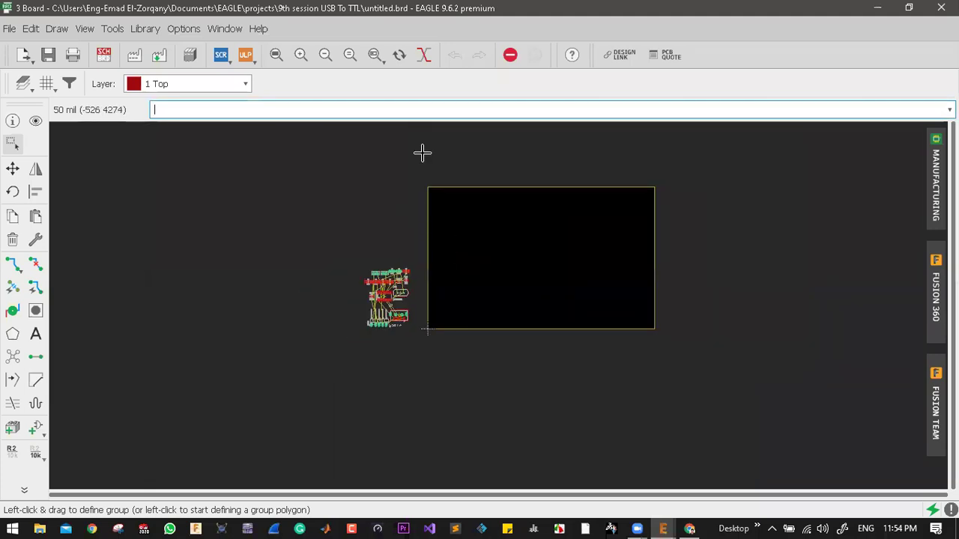
{"action": "left_click_drag", "start_coordinate": [421, 164], "coordinate": [731, 348]}
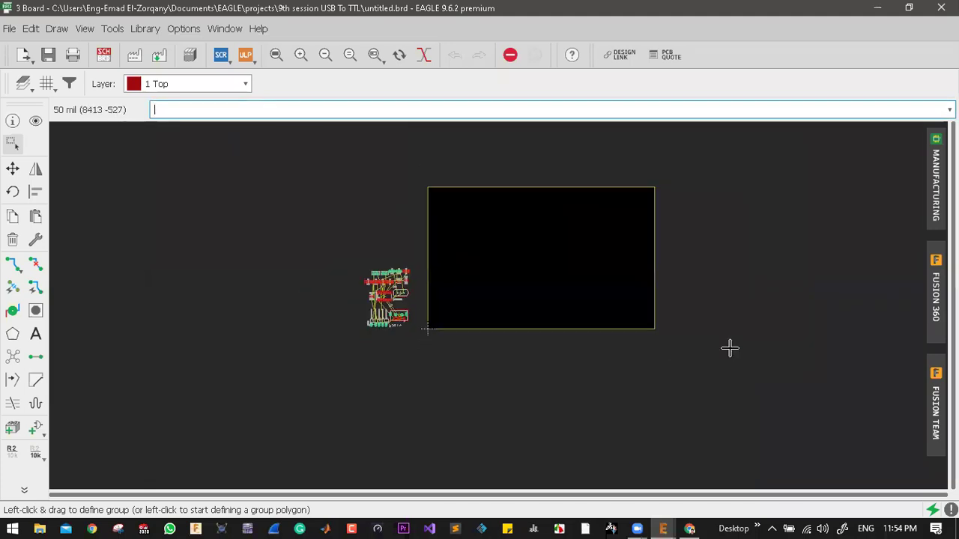
{"action": "key", "text": "Delete"}
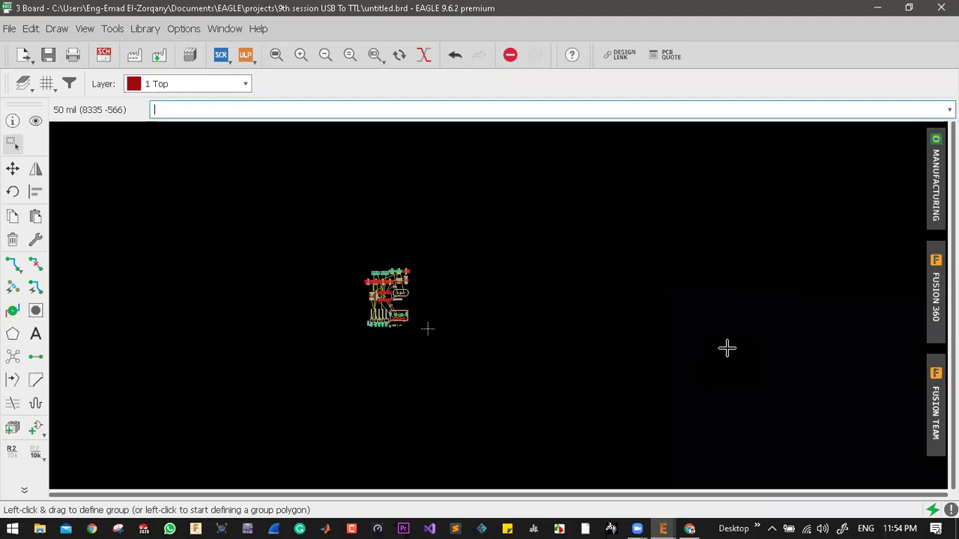
{"action": "key", "text": "ctrl+z"}
{"action": "left_click_drag", "start_coordinate": [702, 158], "coordinate": [452, 347]}
{"action": "key", "text": "Delete"}
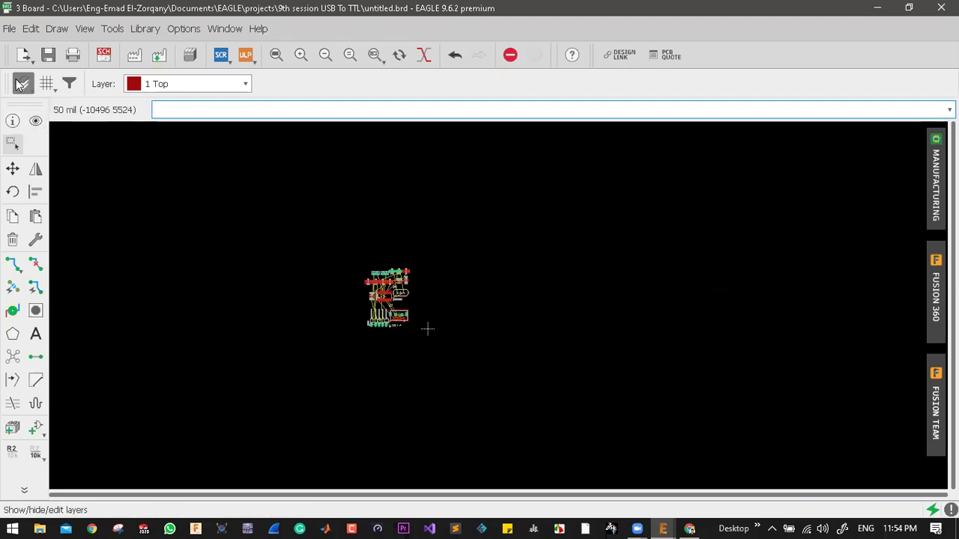
- Hide all board layers except layer 20 Dimension
{"action": "left_click", "coordinate": [21, 83]}
{"action": "left_click", "coordinate": [243, 426]}
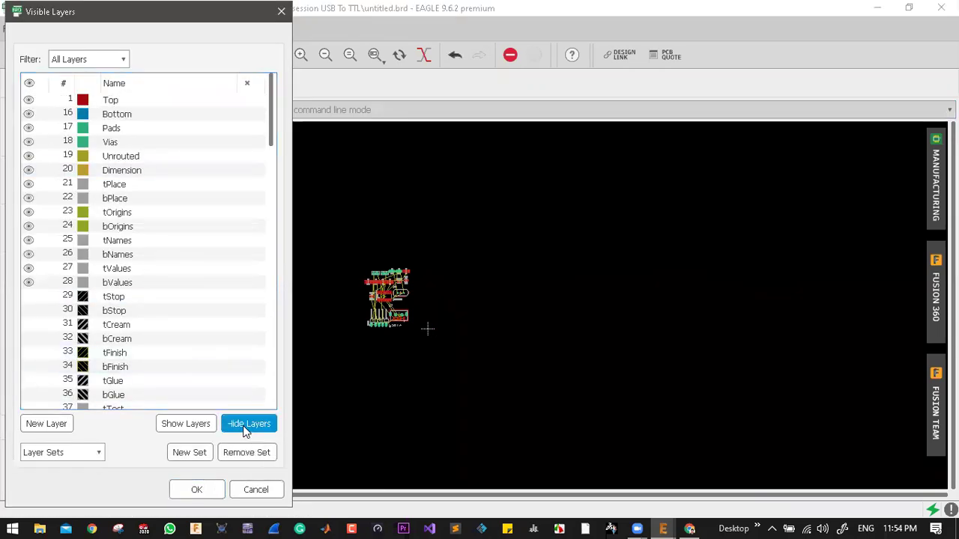
{"action": "left_click", "coordinate": [43, 171]}
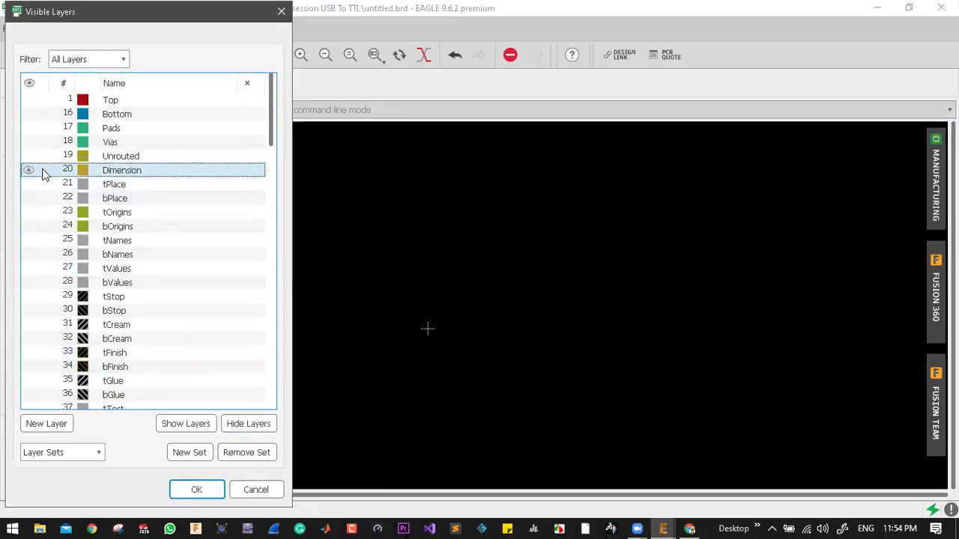
{"action": "left_click", "coordinate": [192, 490]}
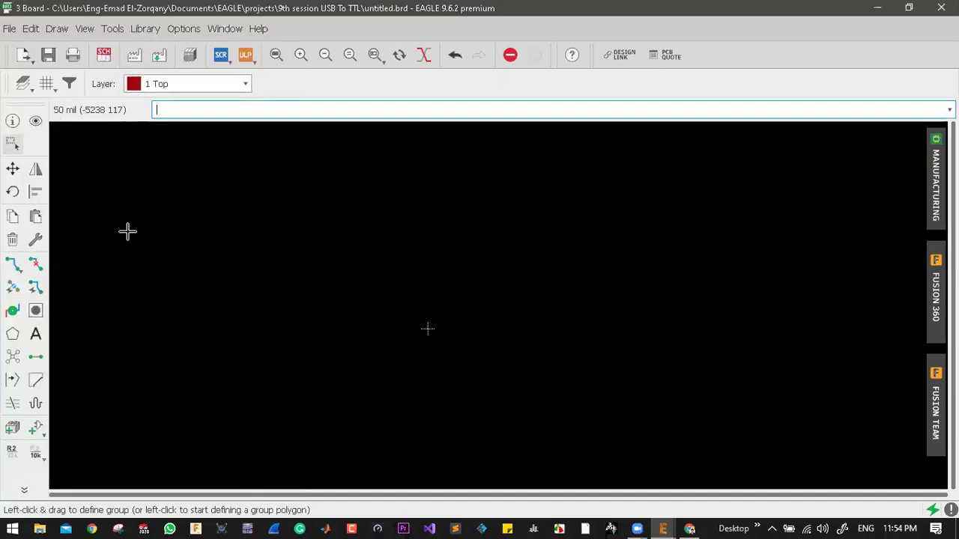
- Start a DXF import and choose cutom shape.DXF from the EAGLE projects folder 9th session USB To TTL
{"action": "left_click", "coordinate": [10, 29]}
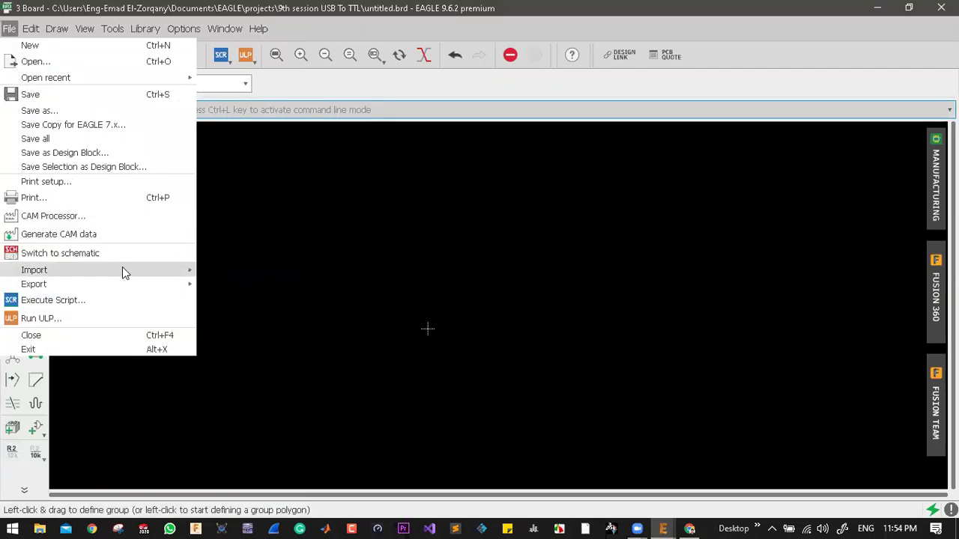
{"action": "mouse_move", "coordinate": [122, 268]}
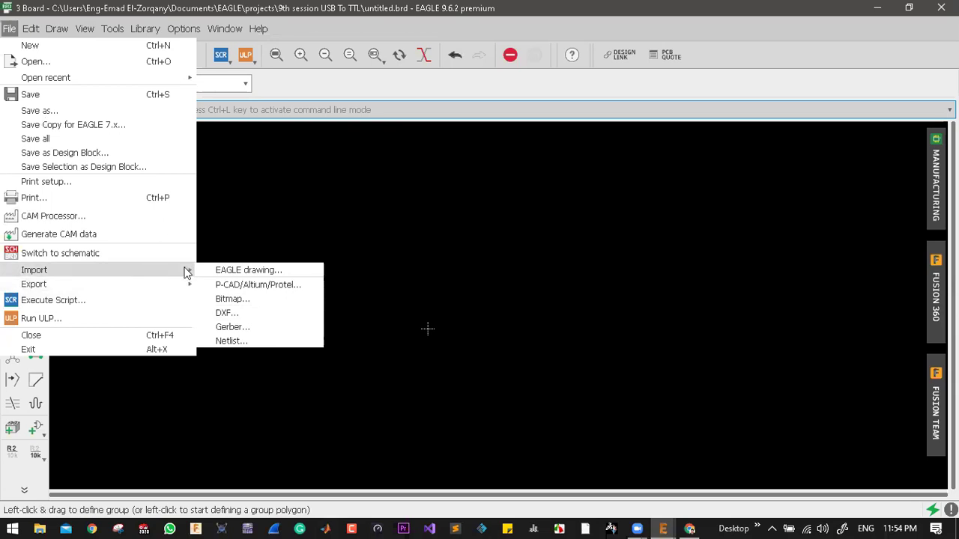
{"action": "left_click", "coordinate": [236, 312]}
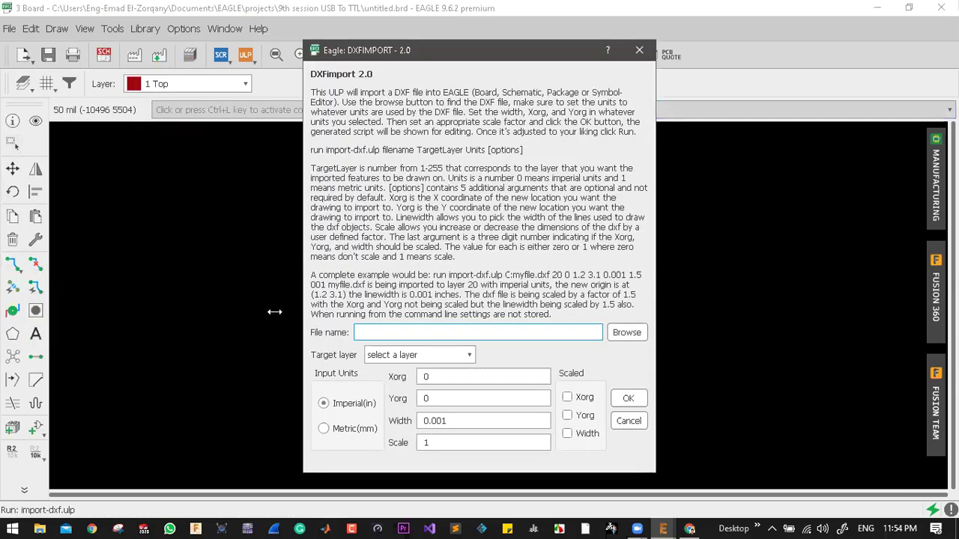
{"action": "left_click", "coordinate": [629, 334]}
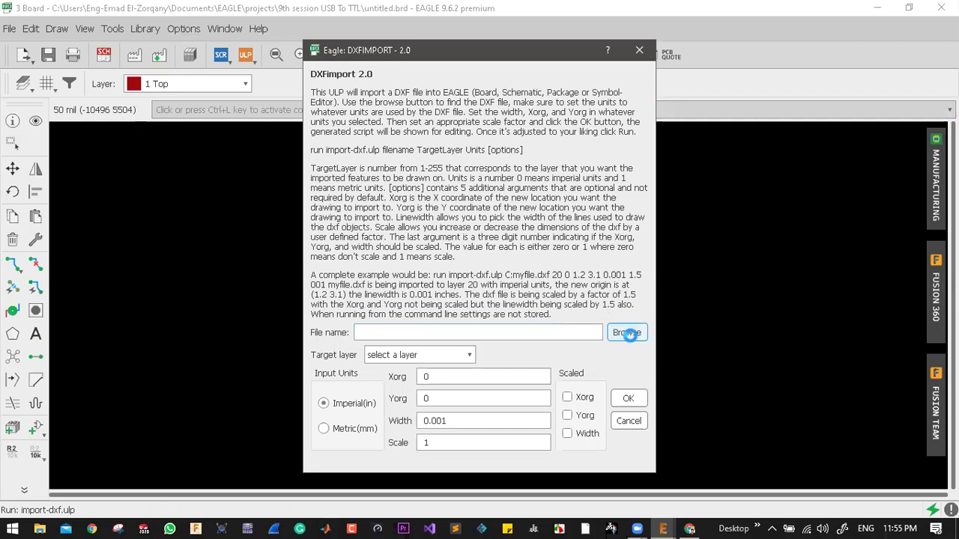
{"action": "scroll", "coordinate": [480, 218], "scroll_direction": "down", "scroll_amount": 1}
{"action": "scroll", "coordinate": [489, 218], "scroll_direction": "up", "scroll_amount": 1}
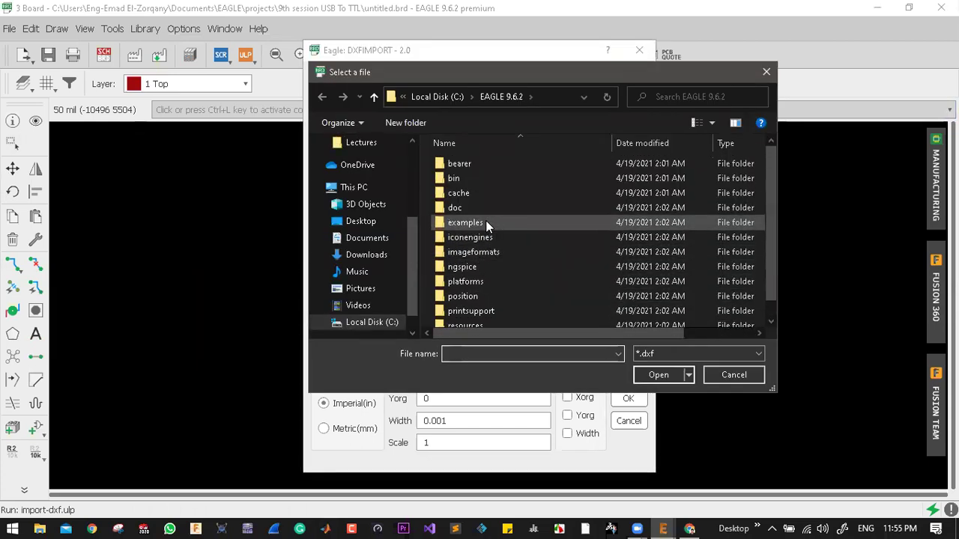
{"action": "left_click", "coordinate": [378, 238]}
{"action": "scroll", "coordinate": [480, 225], "scroll_direction": "down", "scroll_amount": 5}
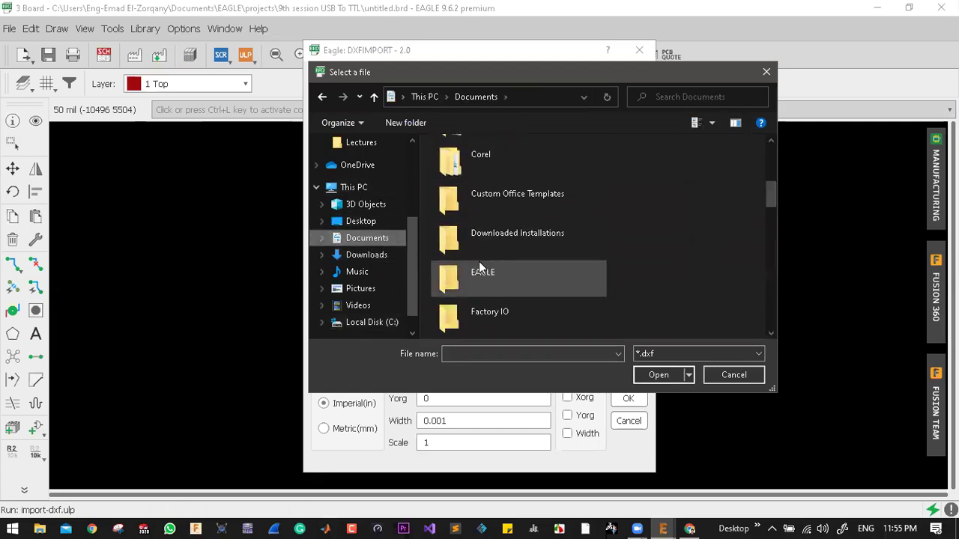
{"action": "scroll", "coordinate": [498, 194], "scroll_direction": "up", "scroll_amount": 3}
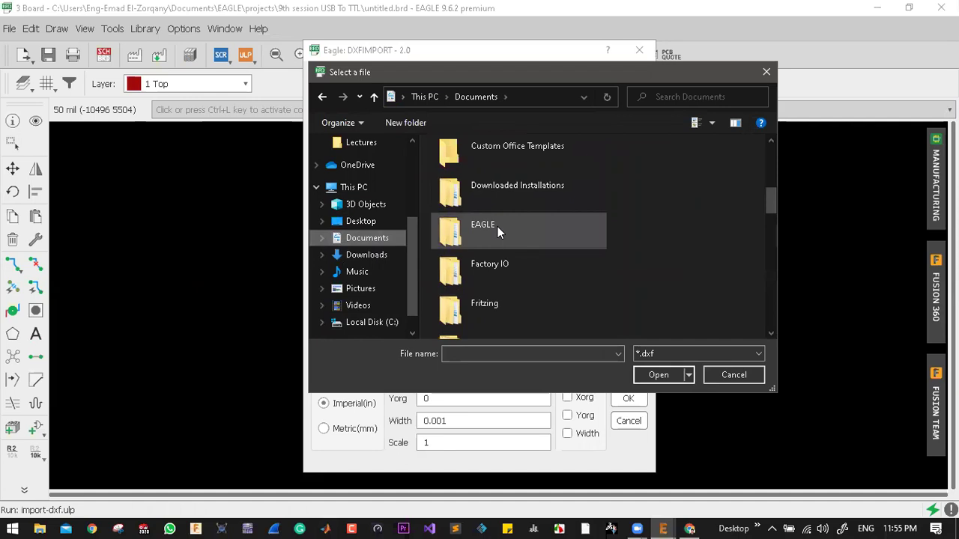
{"action": "double_click", "coordinate": [498, 226]}
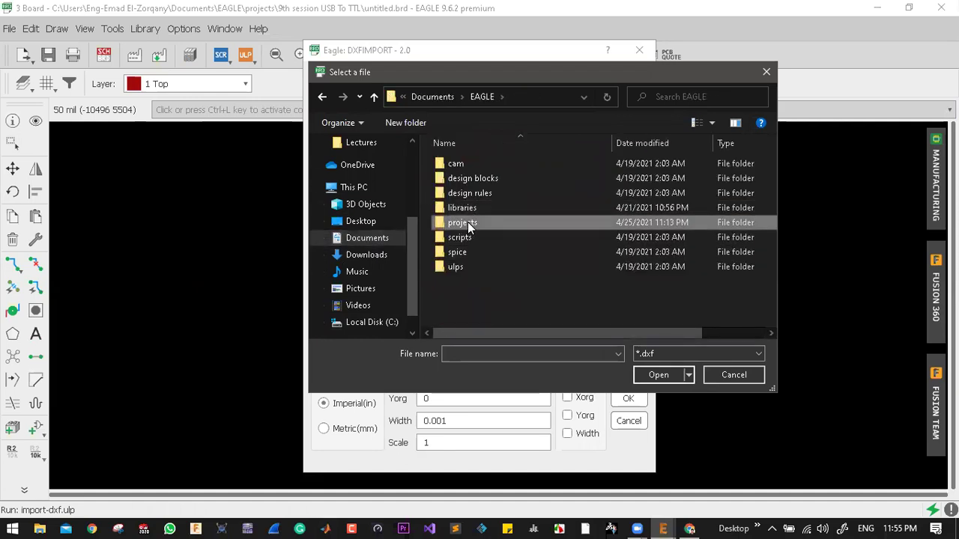
{"action": "double_click", "coordinate": [459, 223]}
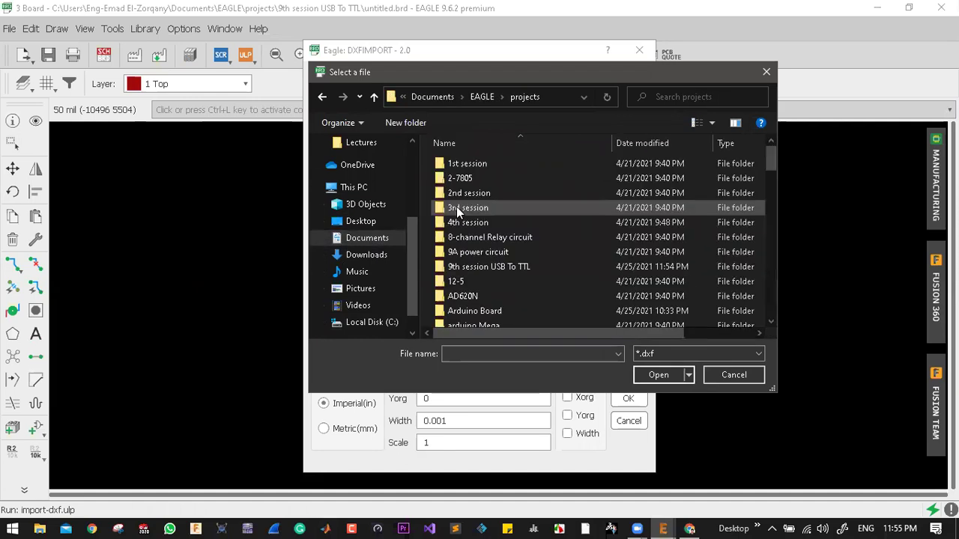
{"action": "double_click", "coordinate": [472, 267]}
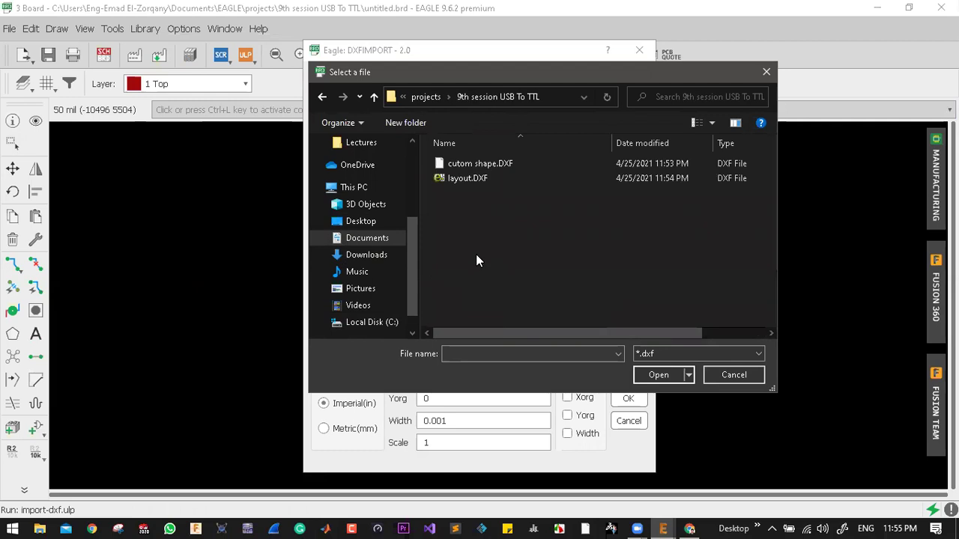
{"action": "left_click", "coordinate": [472, 163]}
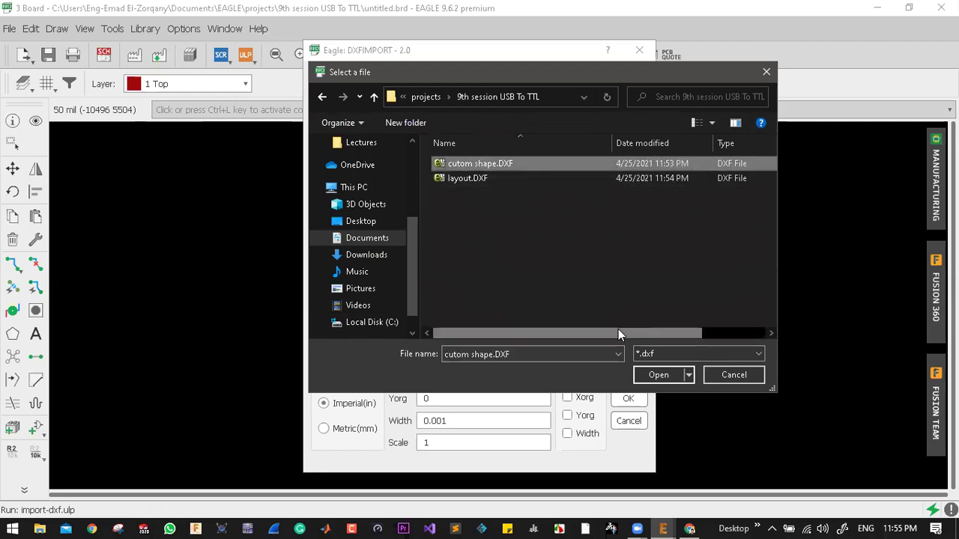
{"action": "left_click", "coordinate": [654, 376]}
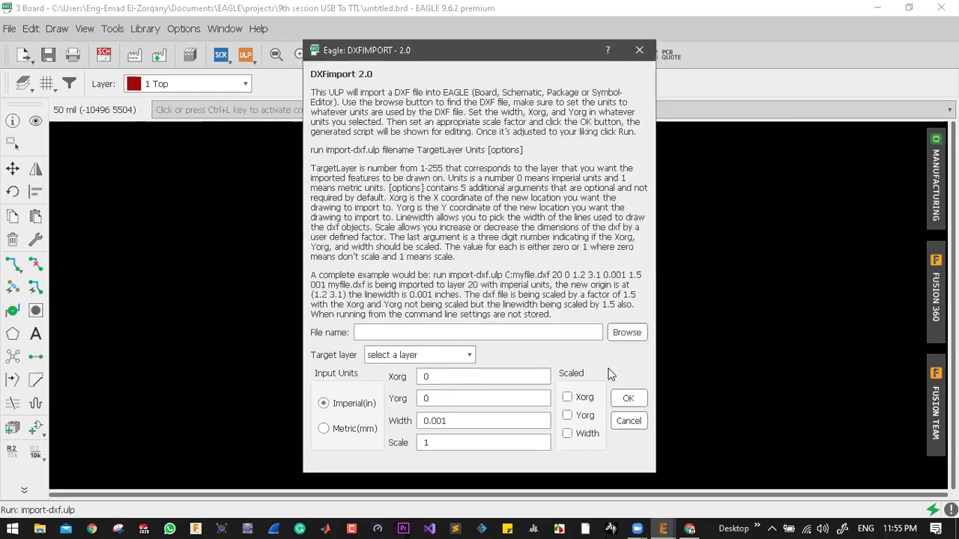
- Set the DXF import's target layer to 20 Dimension and its input units to Metric (mm)
{"action": "left_click", "coordinate": [428, 354]}
{"action": "scroll", "coordinate": [423, 393], "scroll_direction": "down", "scroll_amount": 4}
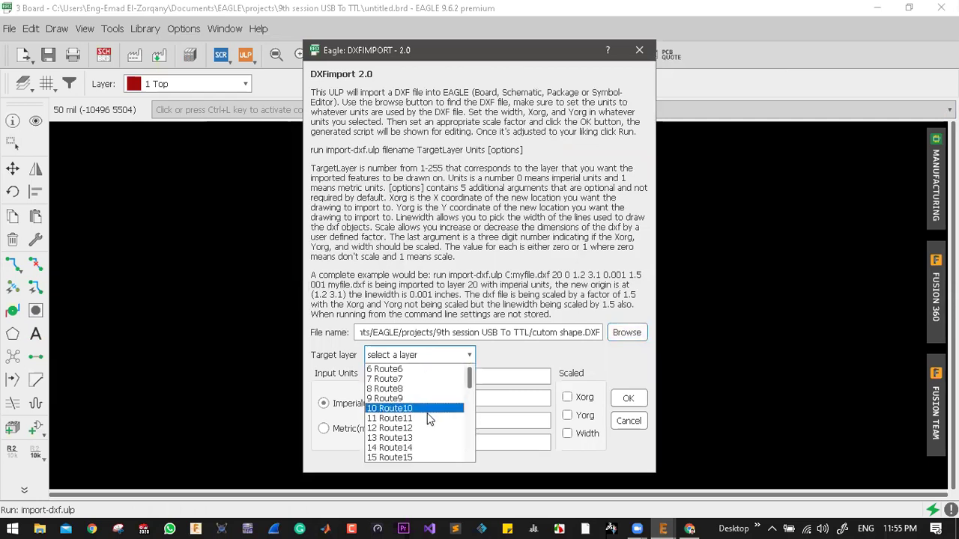
{"action": "scroll", "coordinate": [428, 418], "scroll_direction": "down", "scroll_amount": 3}
{"action": "scroll", "coordinate": [426, 418], "scroll_direction": "up", "scroll_amount": 2}
{"action": "scroll", "coordinate": [416, 412], "scroll_direction": "down", "scroll_amount": 1}
{"action": "left_click", "coordinate": [392, 389]}
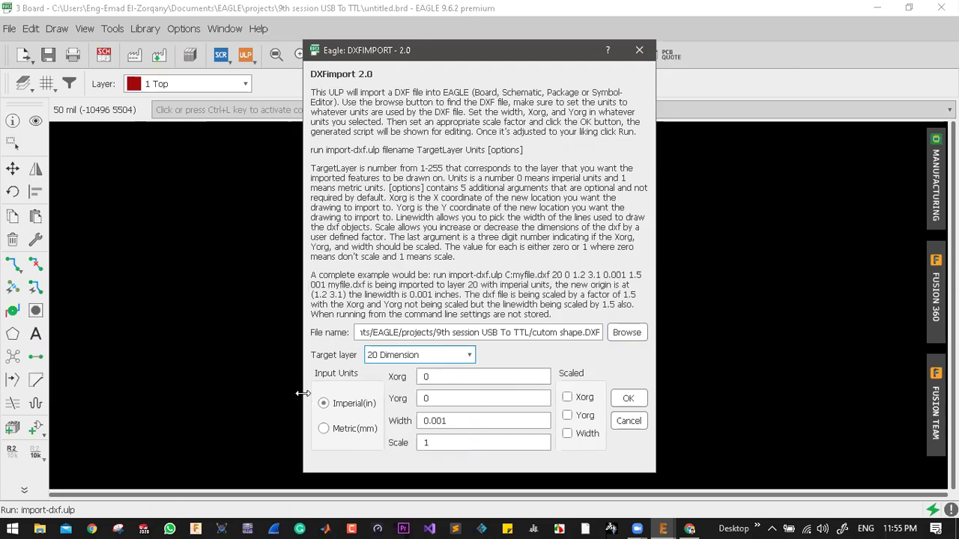
{"action": "left_click", "coordinate": [324, 405]}
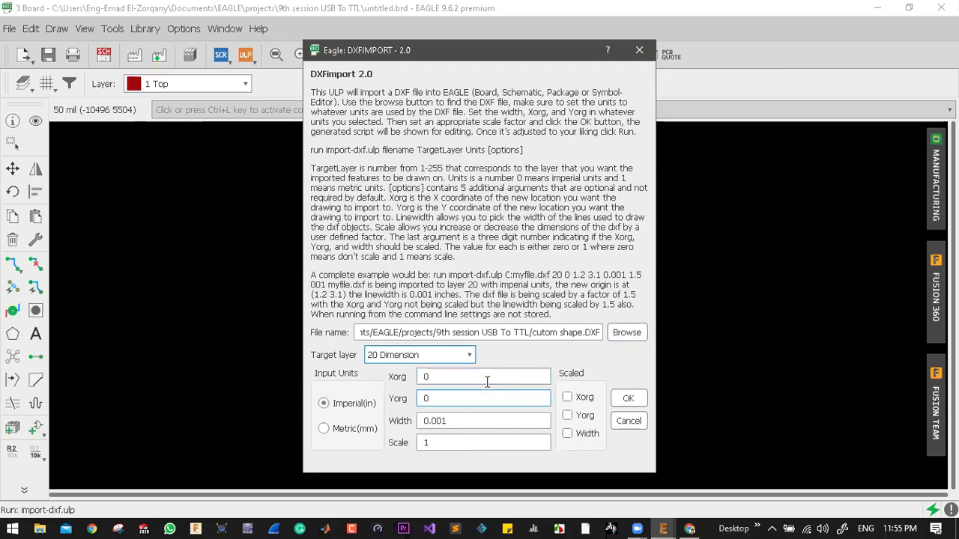
{"action": "left_click", "coordinate": [341, 431]}
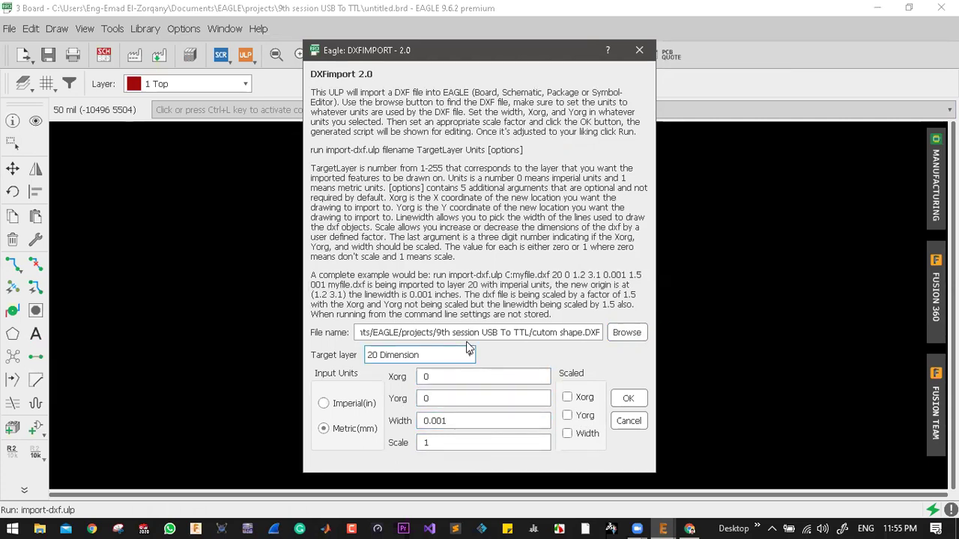
- Generate the DXF import script, review its wire commands and run it to draw the custom outline on the board
{"action": "left_click", "coordinate": [629, 403]}
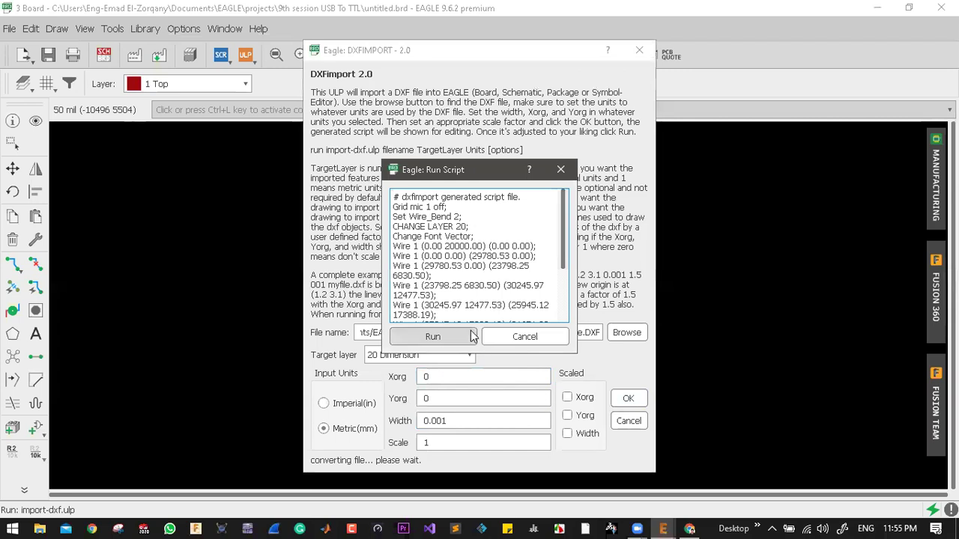
{"action": "scroll", "coordinate": [460, 229], "scroll_direction": "down", "scroll_amount": 3}
{"action": "scroll", "coordinate": [451, 245], "scroll_direction": "up", "scroll_amount": 3}
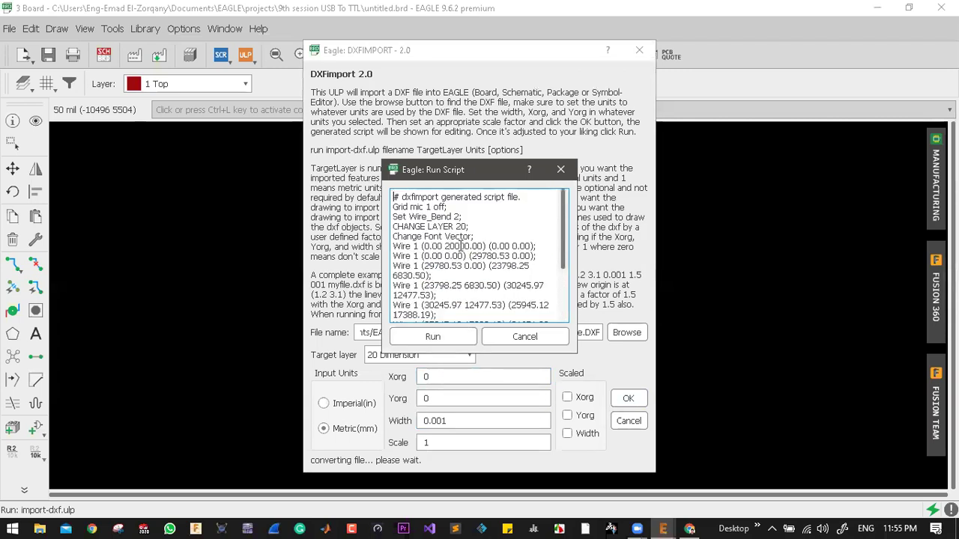
{"action": "scroll", "coordinate": [480, 257], "scroll_direction": "down", "scroll_amount": 3}
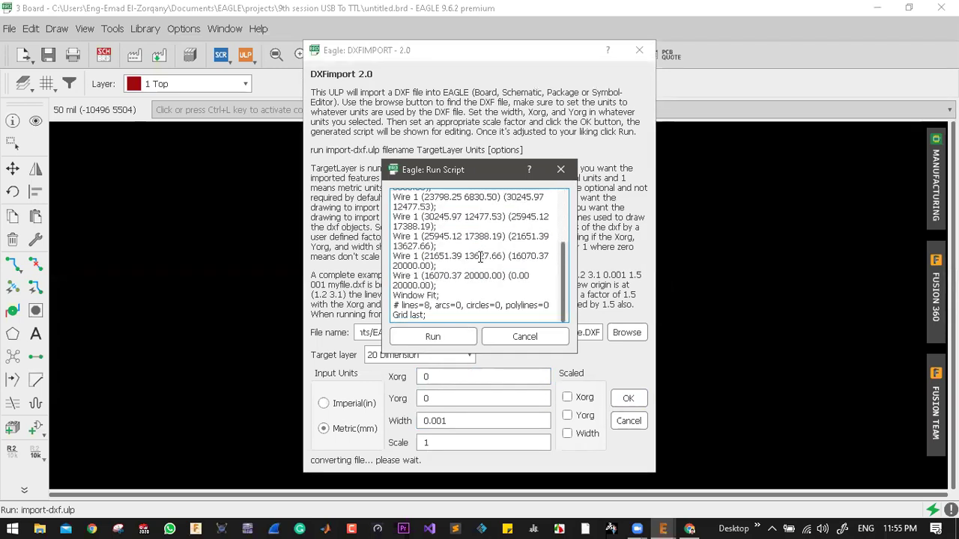
{"action": "left_click", "coordinate": [447, 340]}
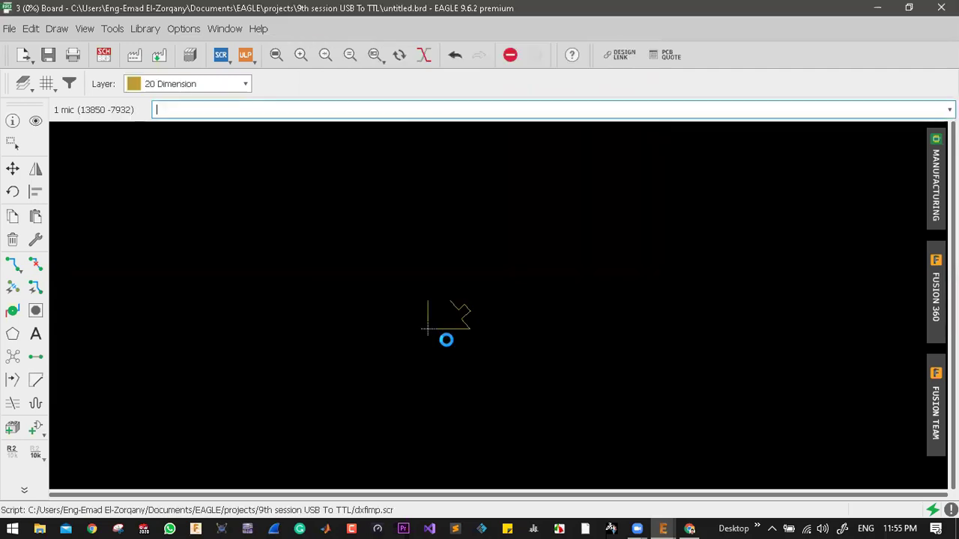
- Examine the imported custom board shape in the board view and in the manufacturing preview
{"action": "scroll", "coordinate": [572, 236], "scroll_direction": "down", "scroll_amount": 1}
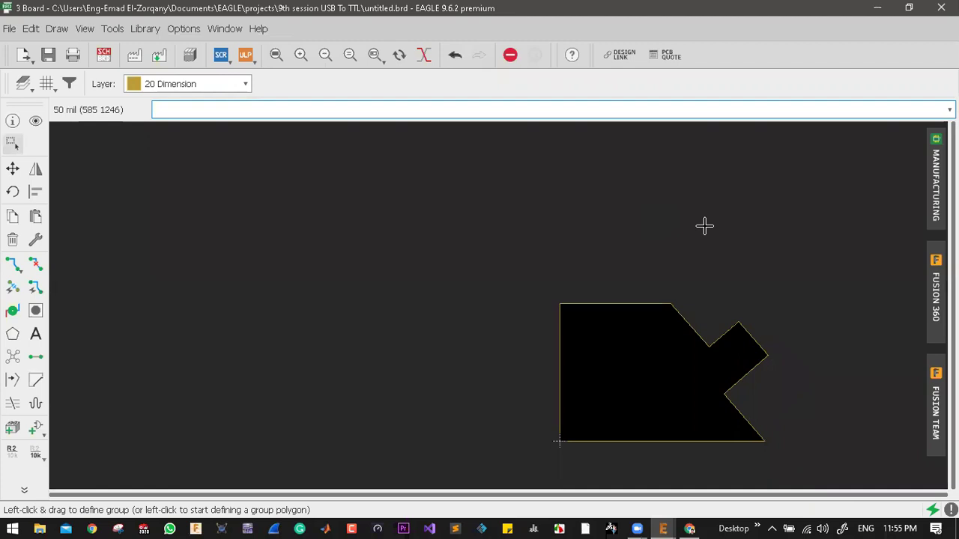
{"action": "scroll", "coordinate": [698, 350], "scroll_direction": "up", "scroll_amount": 2}
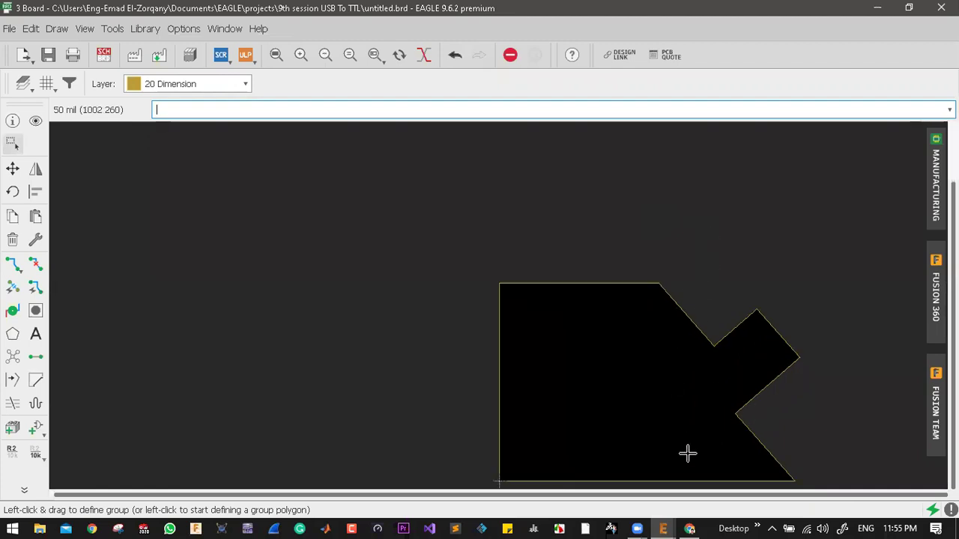
{"action": "scroll", "coordinate": [674, 344], "scroll_direction": "down", "scroll_amount": 1}
{"action": "left_click", "coordinate": [936, 180]}
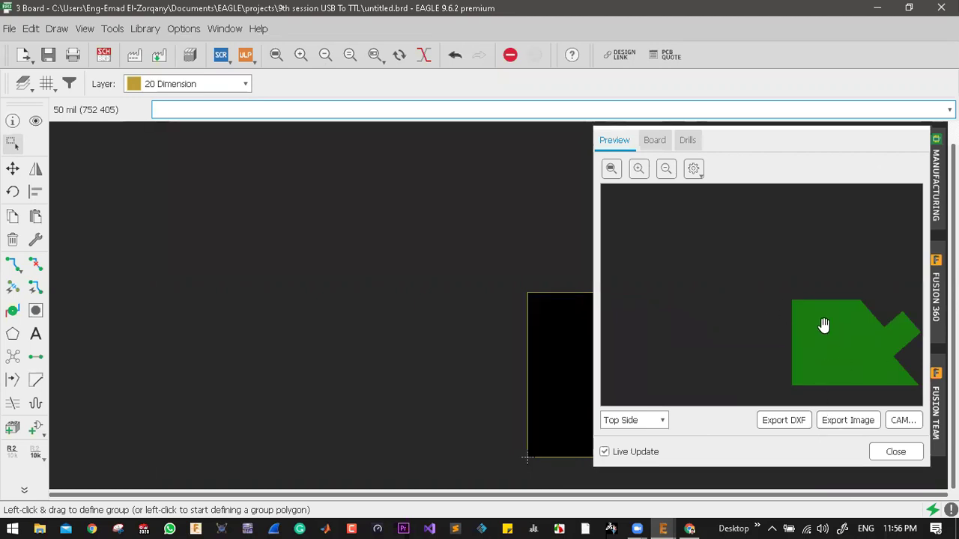
{"action": "left_click", "coordinate": [898, 452]}
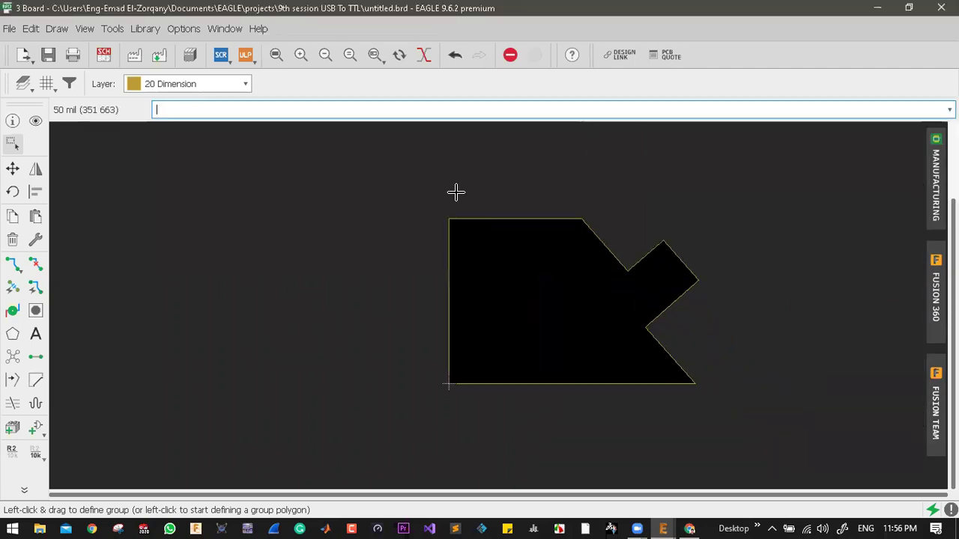
- Delete the imported custom-shape outline from the board
{"action": "left_click_drag", "start_coordinate": [694, 403], "coordinate": [762, 419]}
{"action": "key", "text": "Delete"}
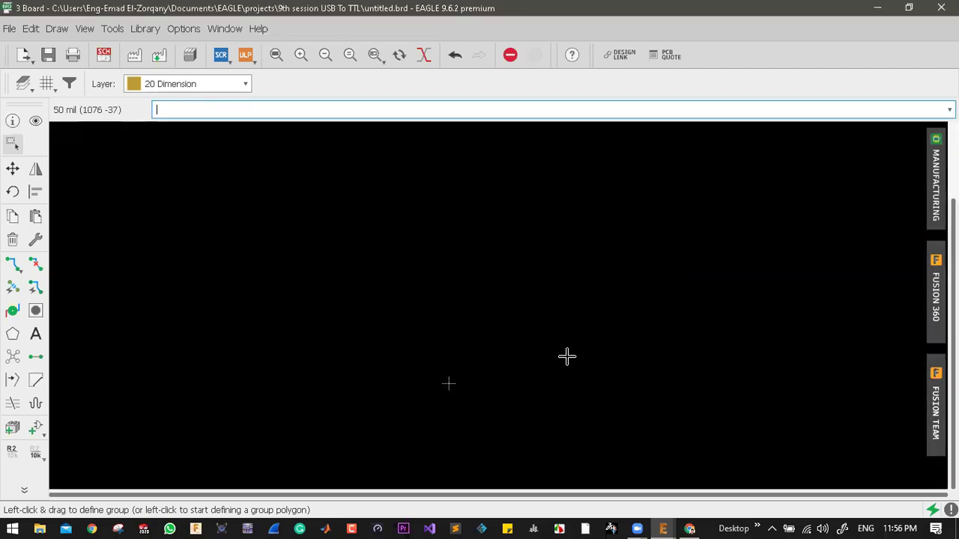
{"action": "left_click", "coordinate": [9, 28]}
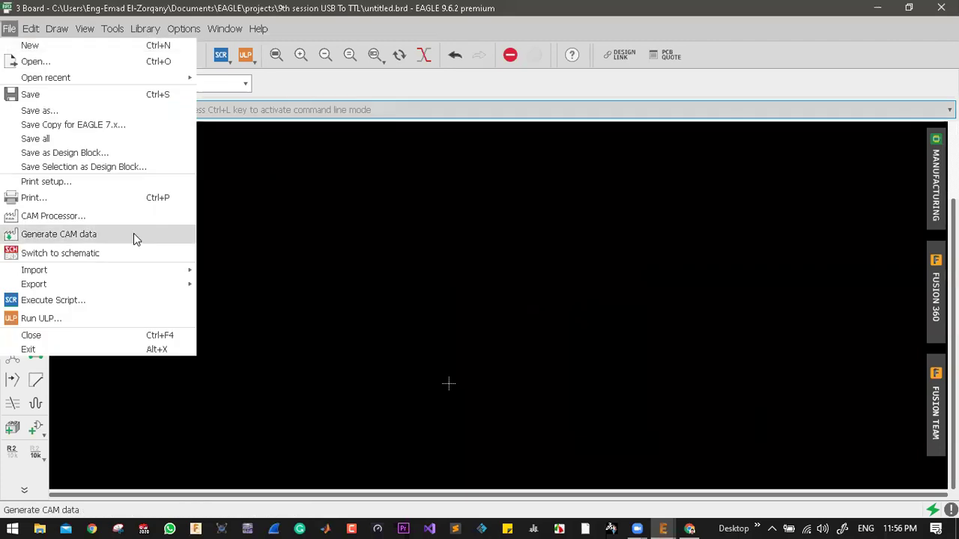
{"action": "mouse_move", "coordinate": [179, 270]}
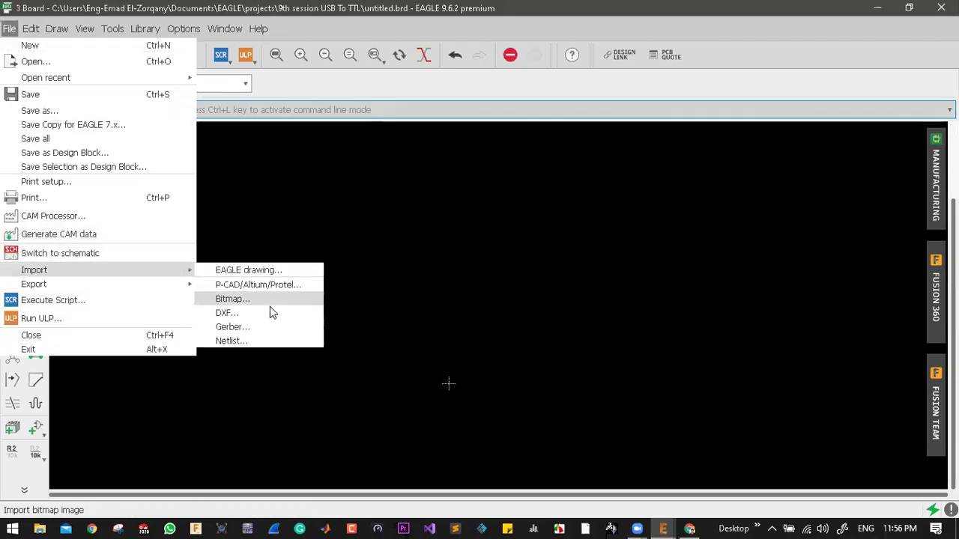
{"action": "left_click", "coordinate": [241, 299]}
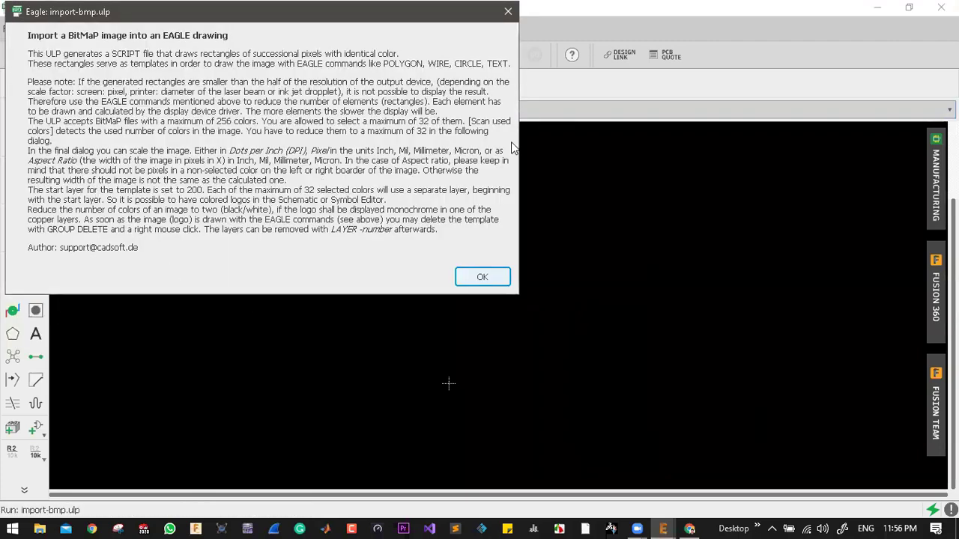
{"action": "key", "text": "Return"}
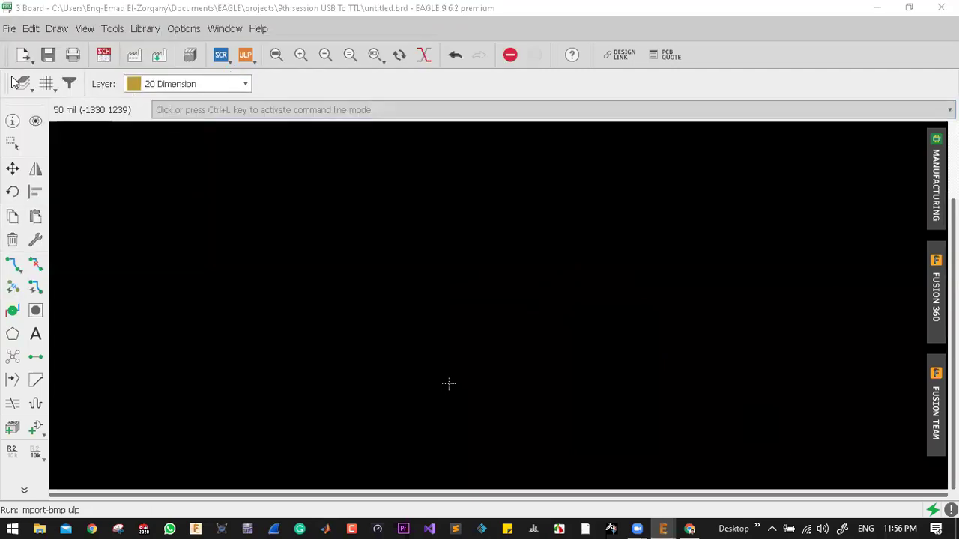
{"action": "left_click", "coordinate": [464, 29]}
- Start a new DXF import and select layout.DXF from the 9th session USB To TTL project folder
{"action": "left_click", "coordinate": [9, 30]}
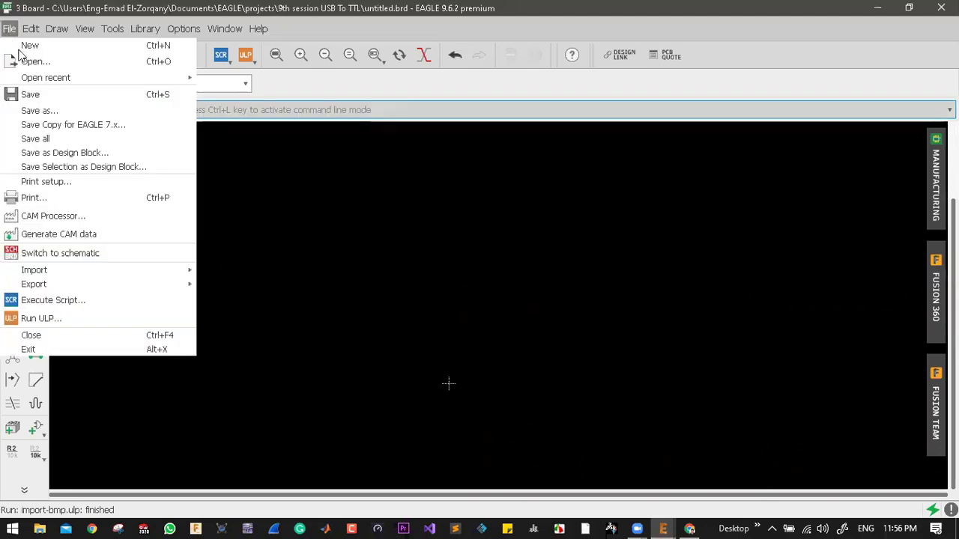
{"action": "mouse_move", "coordinate": [132, 271]}
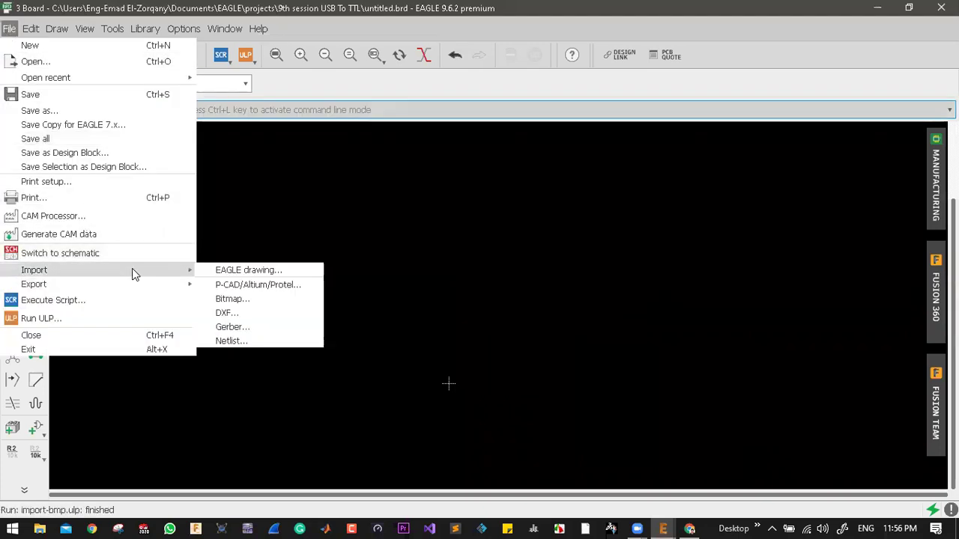
{"action": "left_click", "coordinate": [238, 313]}
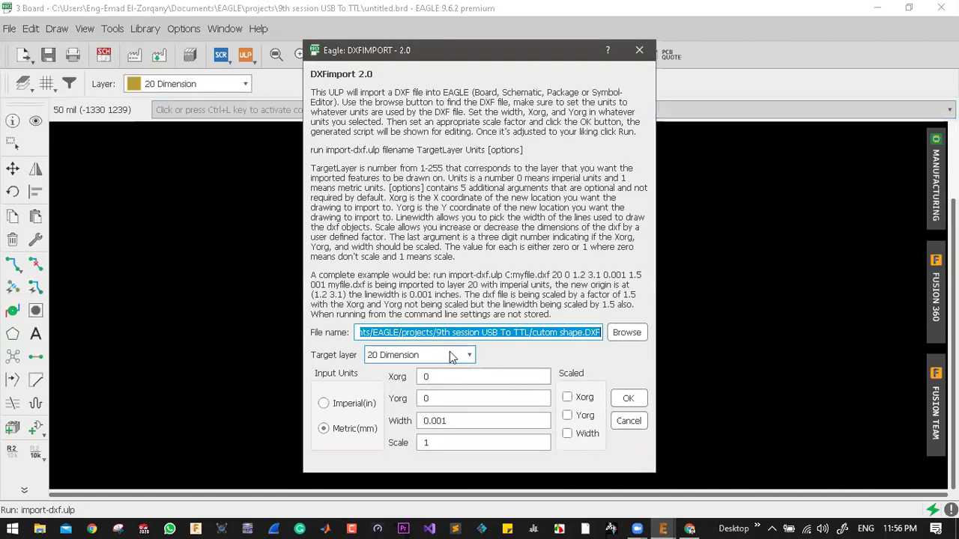
{"action": "left_click", "coordinate": [627, 334]}
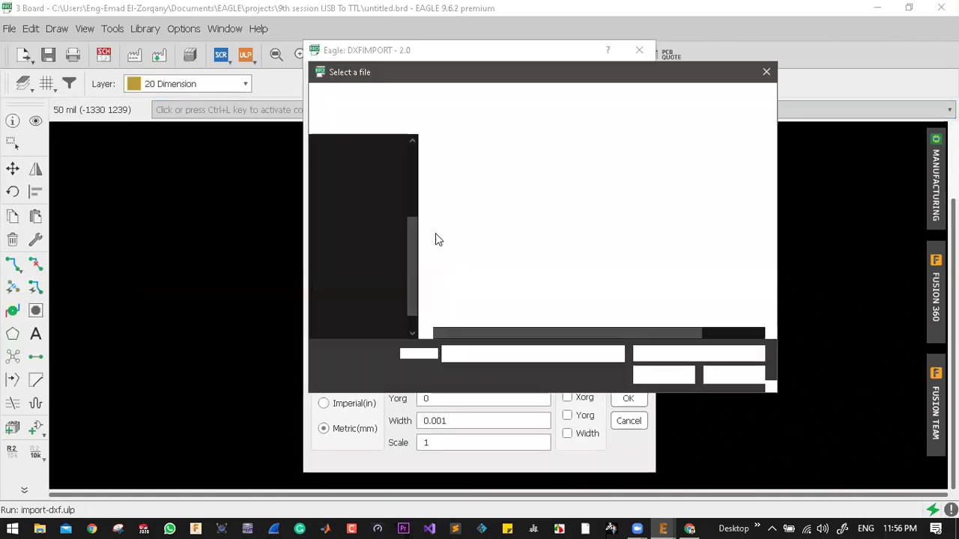
{"action": "left_click", "coordinate": [479, 183]}
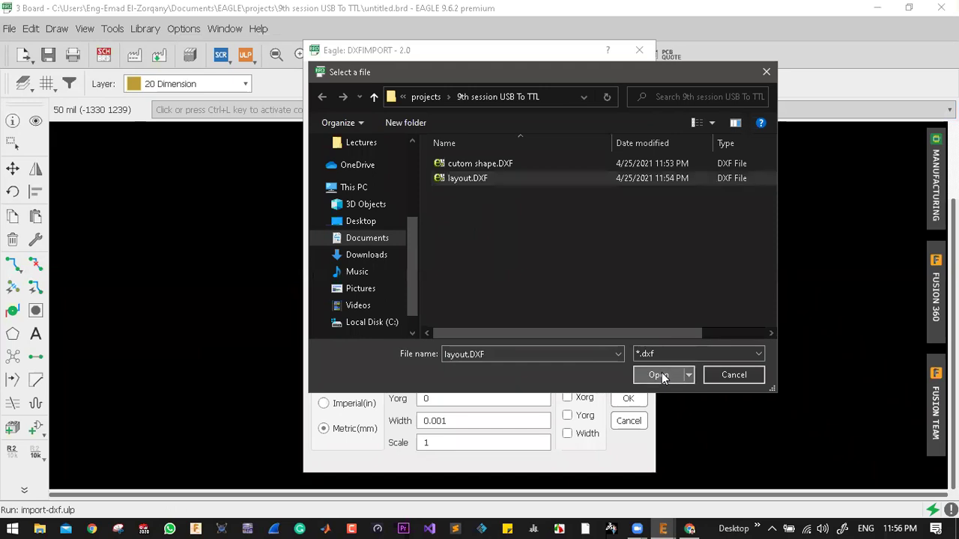
{"action": "left_click", "coordinate": [660, 375]}
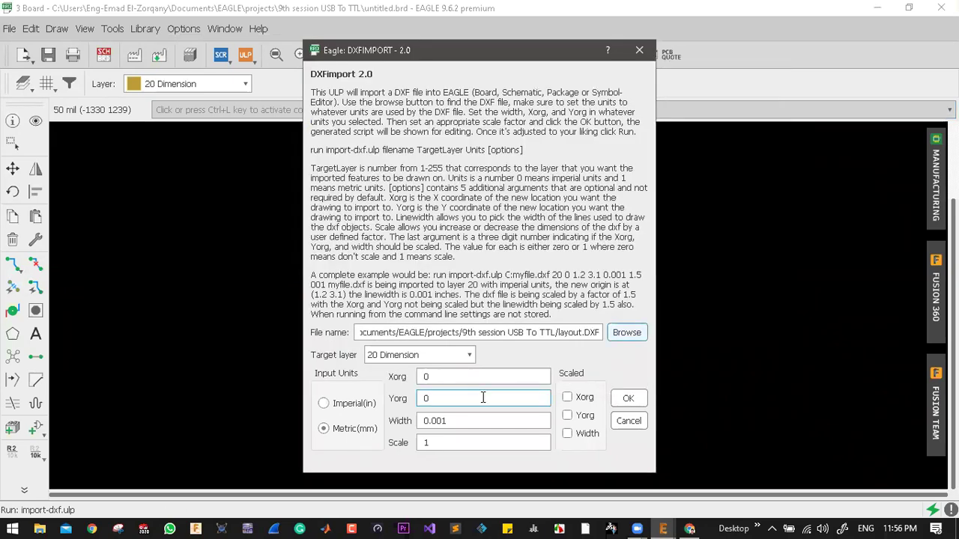
- Generate the import script with target layer 20 Dimension and metric units, and run it to draw the 50 × 20 mm rectangular board outline
{"action": "left_click", "coordinate": [642, 403]}
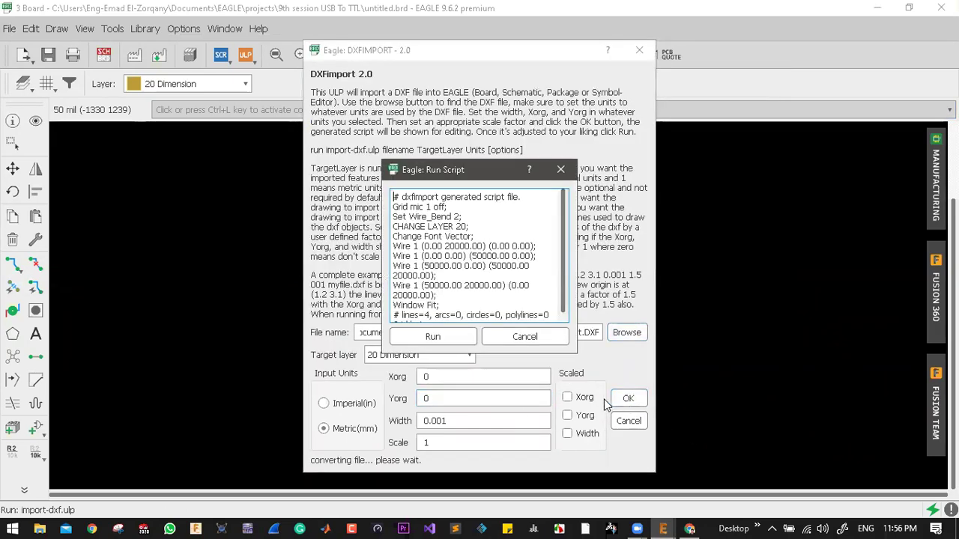
{"action": "left_click", "coordinate": [430, 337]}
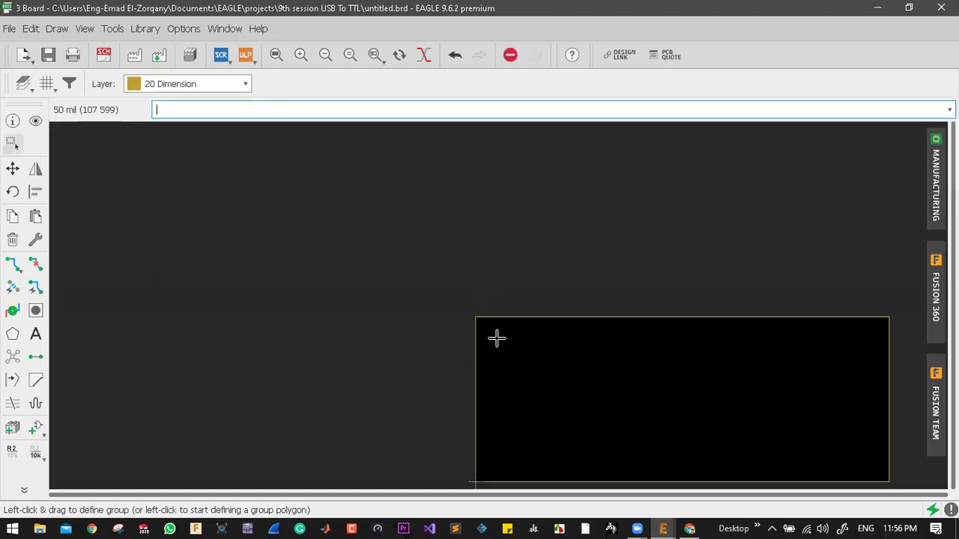
{"action": "scroll", "coordinate": [497, 362], "scroll_direction": "down", "scroll_amount": 2}
{"action": "scroll", "coordinate": [672, 376], "scroll_direction": "up", "scroll_amount": 1}
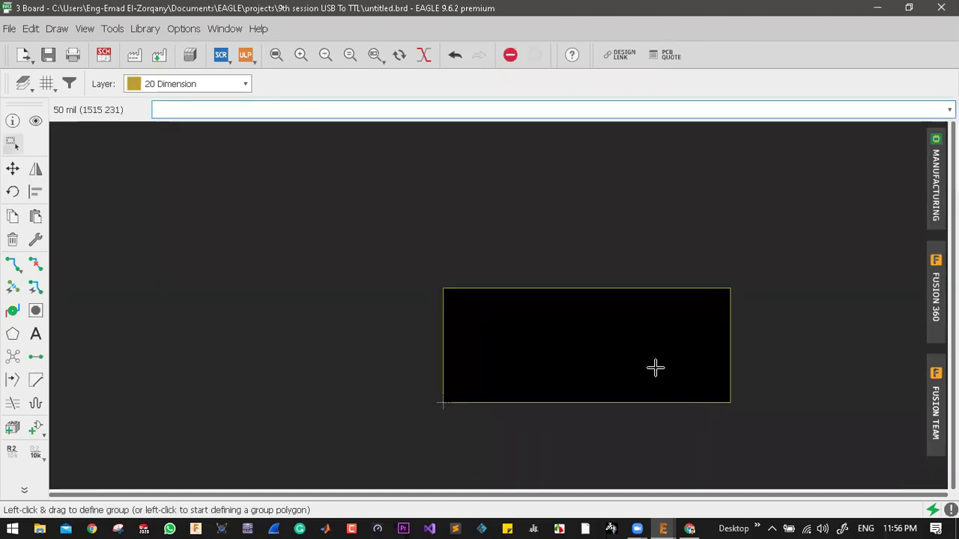
{"action": "scroll", "coordinate": [648, 357], "scroll_direction": "down", "scroll_amount": 5}
{"action": "scroll", "coordinate": [643, 356], "scroll_direction": "up", "scroll_amount": 1}
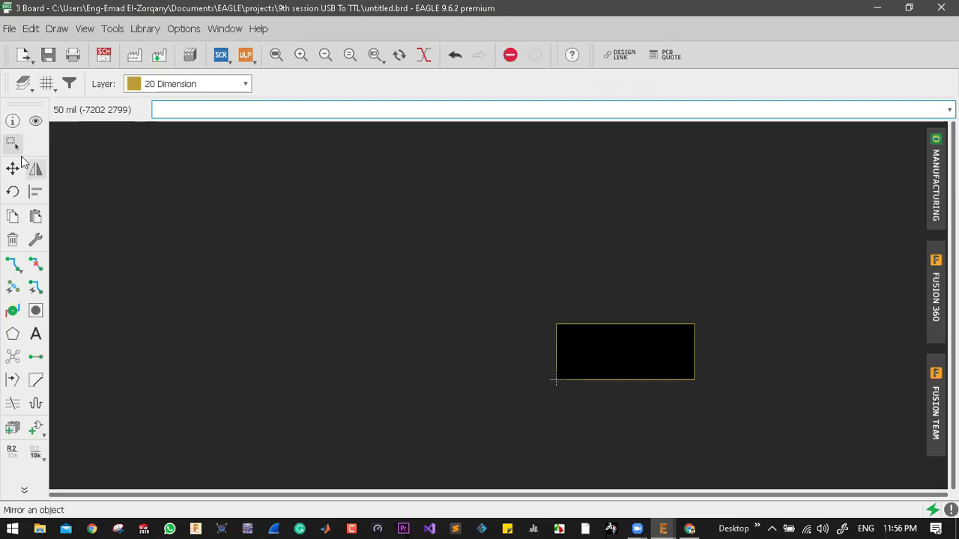
- Make all board layers visible so the components and airwires show beside the outline
{"action": "left_click", "coordinate": [23, 83]}
{"action": "left_click", "coordinate": [186, 424]}
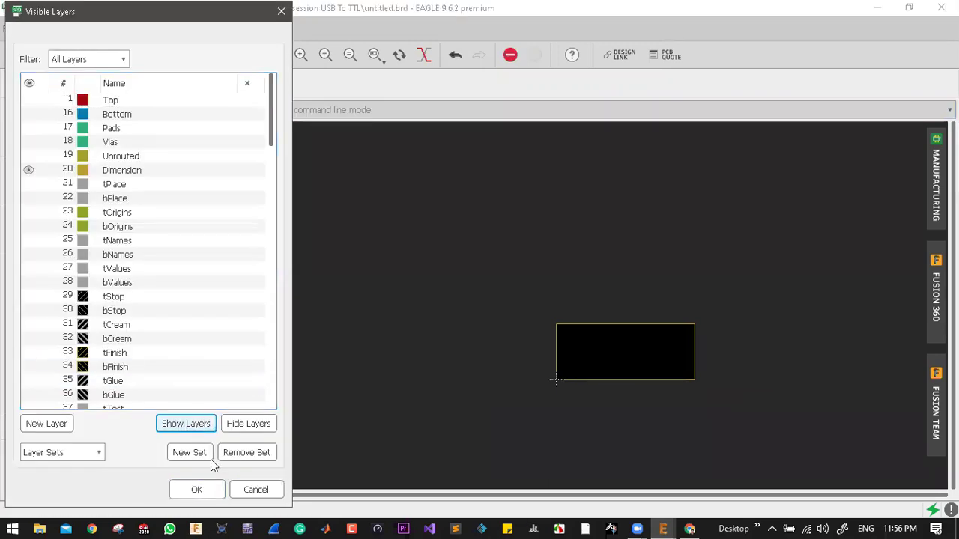
{"action": "key", "text": "Return"}
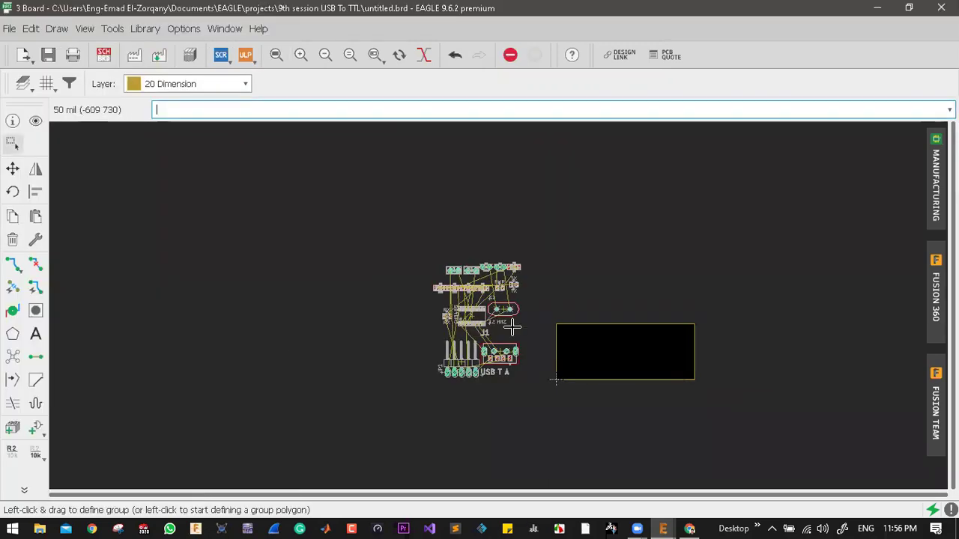
- Examine the unplaced components beside the imported rectangular outline, including the 12 MHz crystal up close
{"action": "scroll", "coordinate": [316, 317], "scroll_direction": "up", "scroll_amount": 4}
{"action": "scroll", "coordinate": [317, 317], "scroll_direction": "down", "scroll_amount": 6}
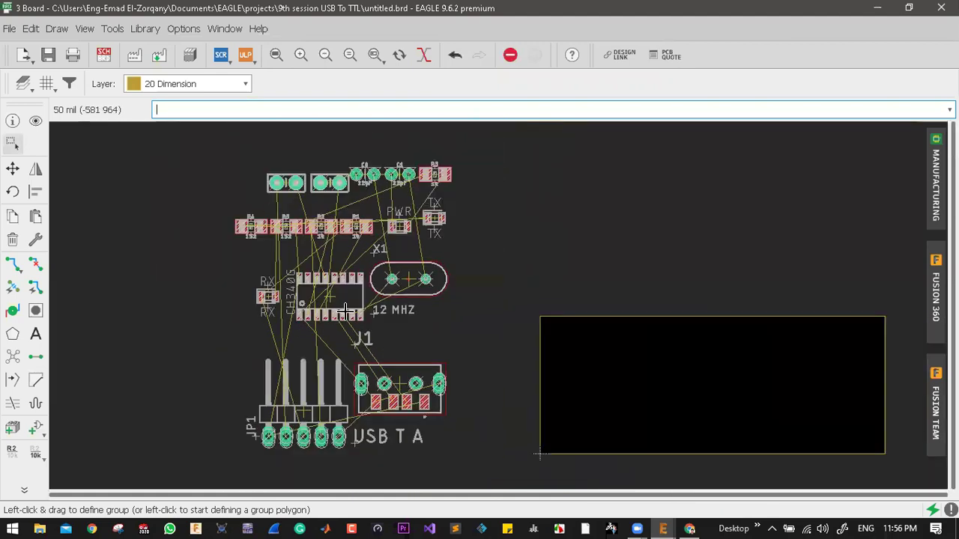
{"action": "scroll", "coordinate": [509, 347], "scroll_direction": "up", "scroll_amount": 3}
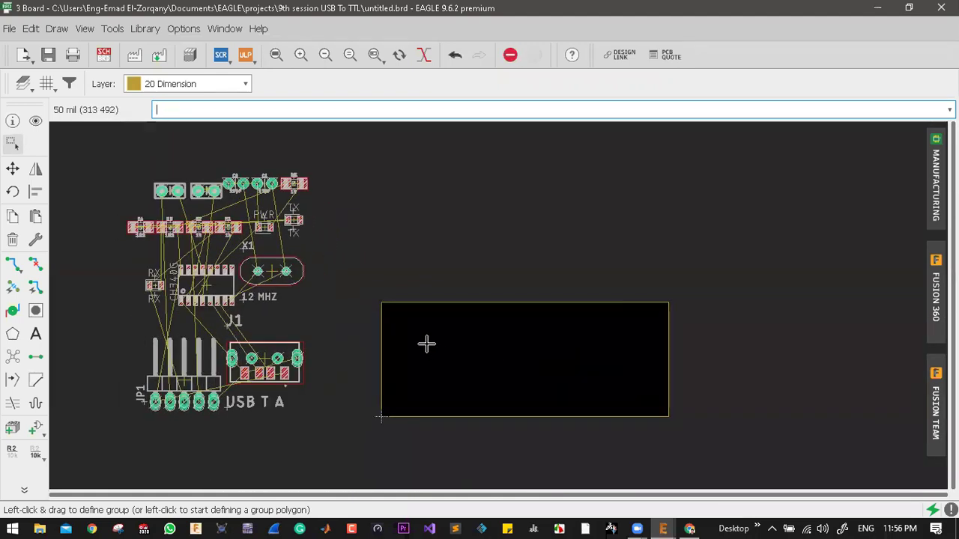
{"action": "scroll", "coordinate": [426, 342], "scroll_direction": "down", "scroll_amount": 1}
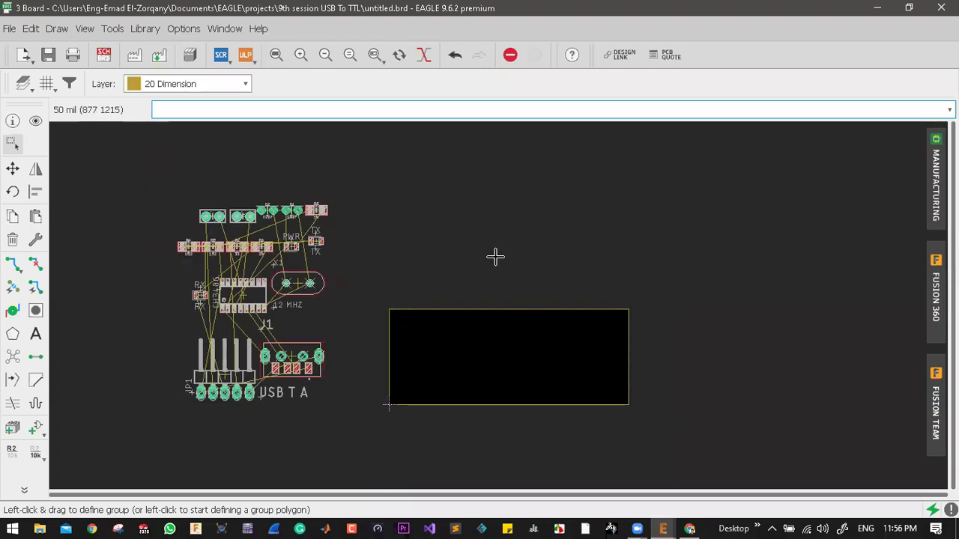
{"action": "scroll", "coordinate": [591, 320], "scroll_direction": "down", "scroll_amount": 1}
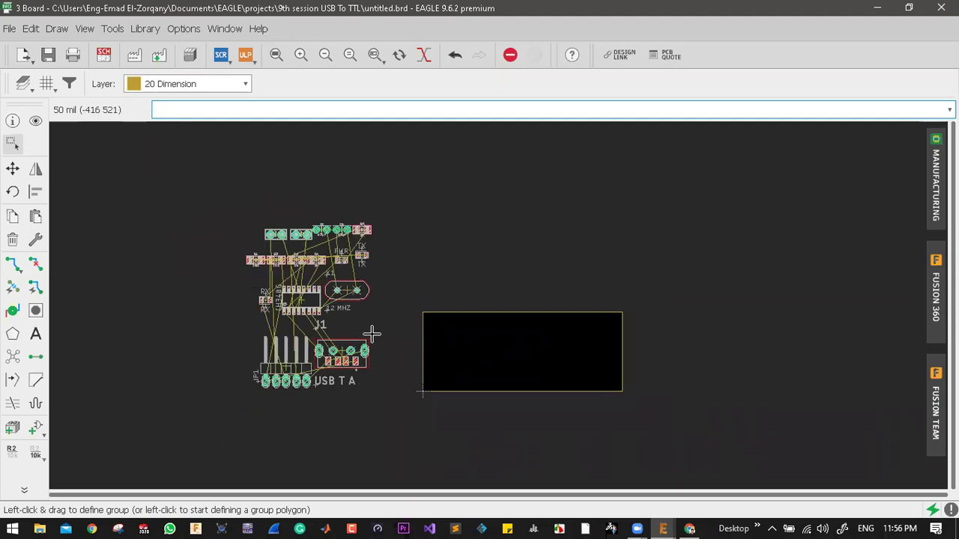
{"action": "scroll", "coordinate": [370, 334], "scroll_direction": "up", "scroll_amount": 3}
{"action": "scroll", "coordinate": [343, 258], "scroll_direction": "up", "scroll_amount": 5}
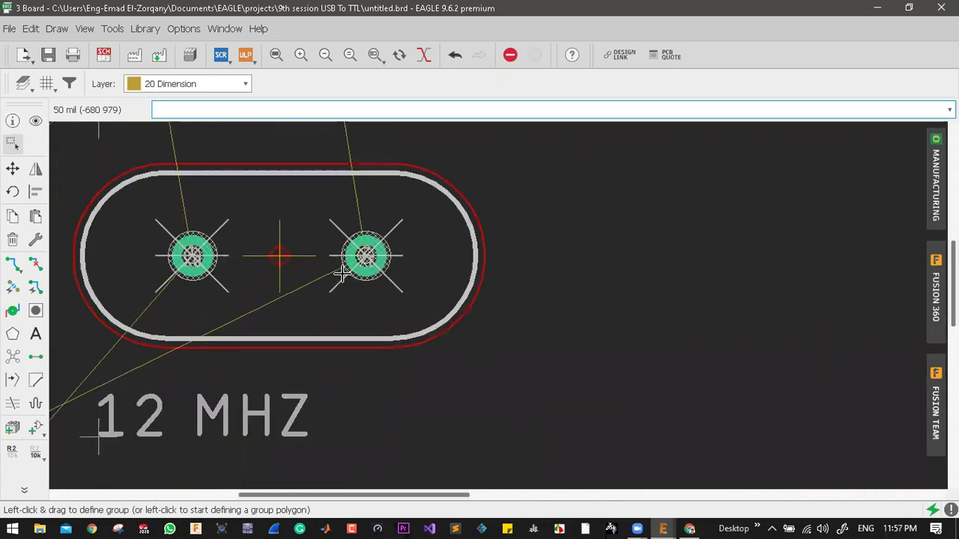
- Turn on the board's grid display and set the grid size to 0.025 mm
{"action": "scroll", "coordinate": [341, 275], "scroll_direction": "down", "scroll_amount": 4}
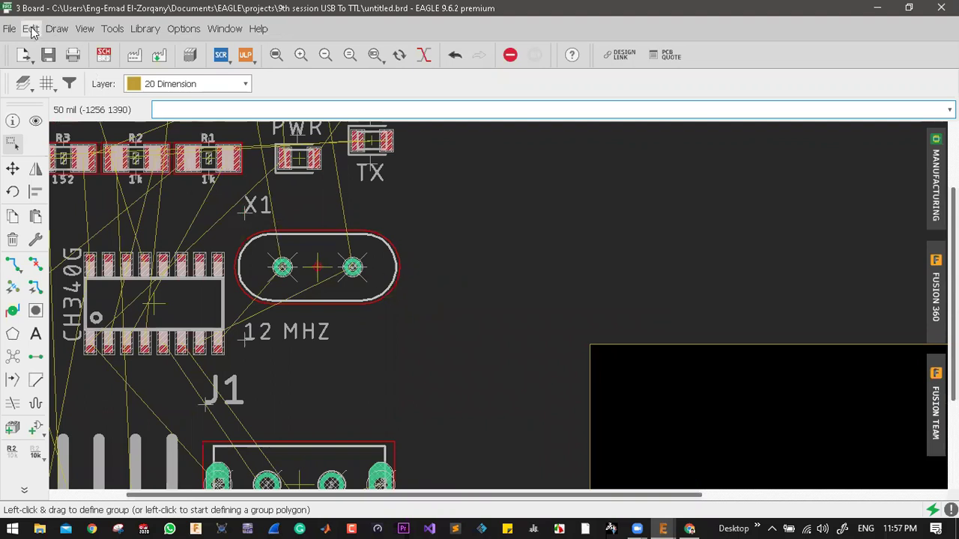
{"action": "left_click", "coordinate": [84, 29]}
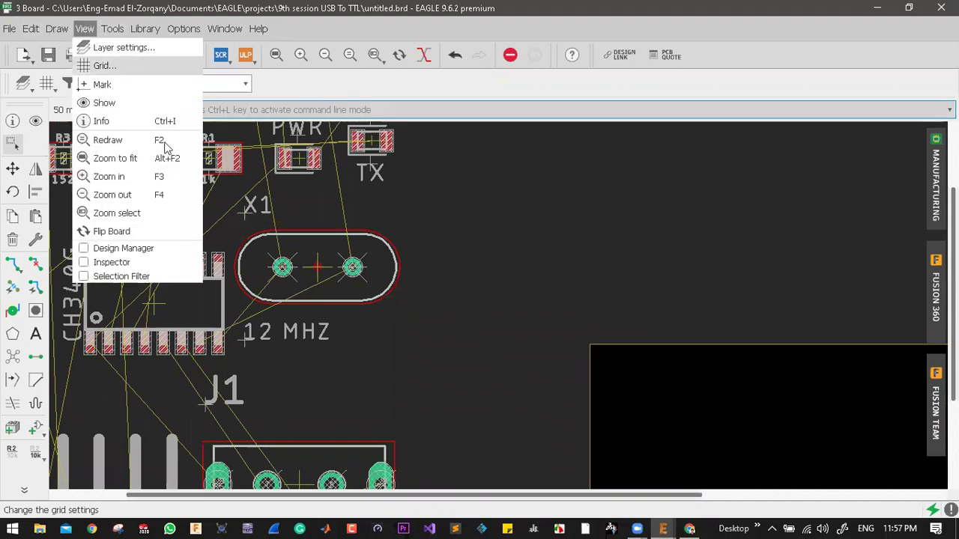
{"action": "left_click", "coordinate": [165, 69]}
{"action": "left_click", "coordinate": [151, 84]}
{"action": "left_click", "coordinate": [147, 106]}
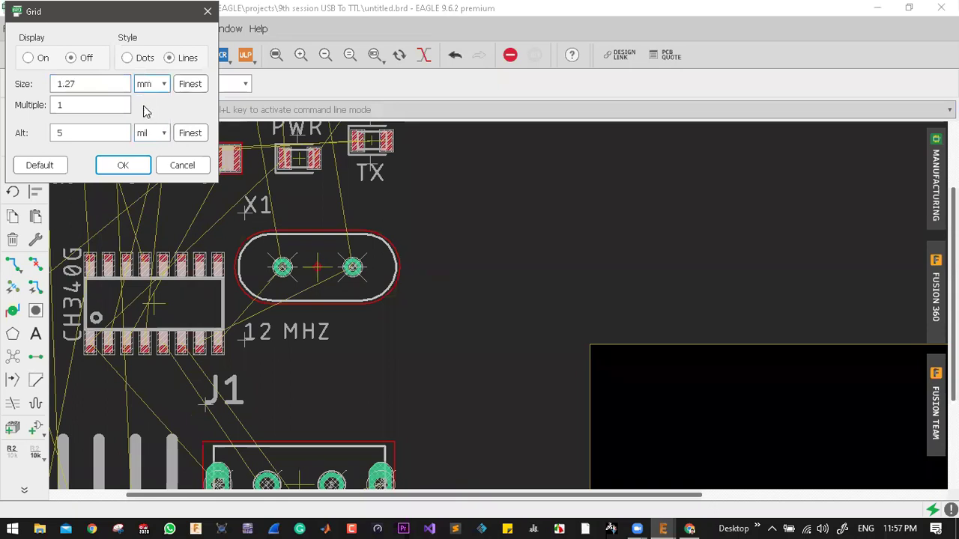
{"action": "left_click", "coordinate": [28, 58]}
{"action": "left_click_drag", "start_coordinate": [85, 85], "coordinate": [31, 89]}
{"action": "type", "text": "0."}
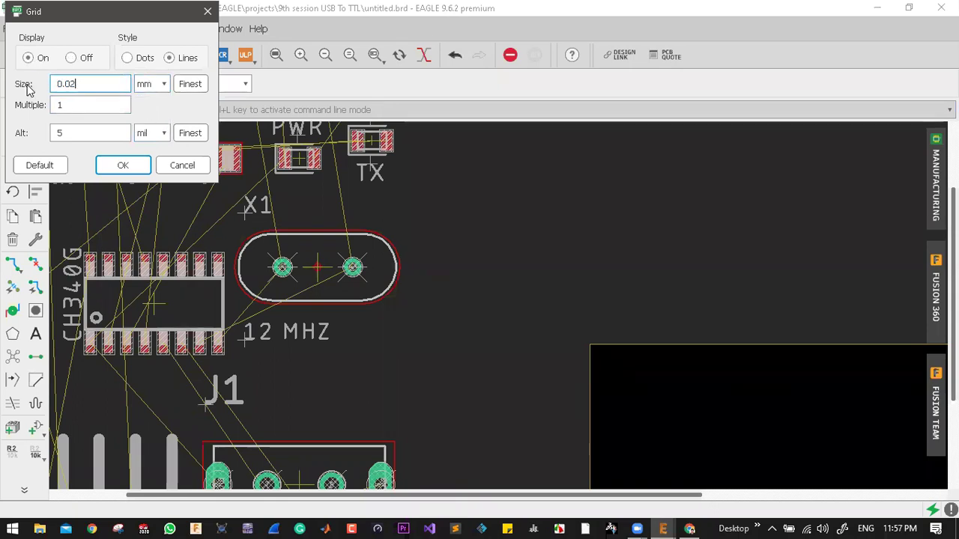
{"action": "type", "text": "025"}
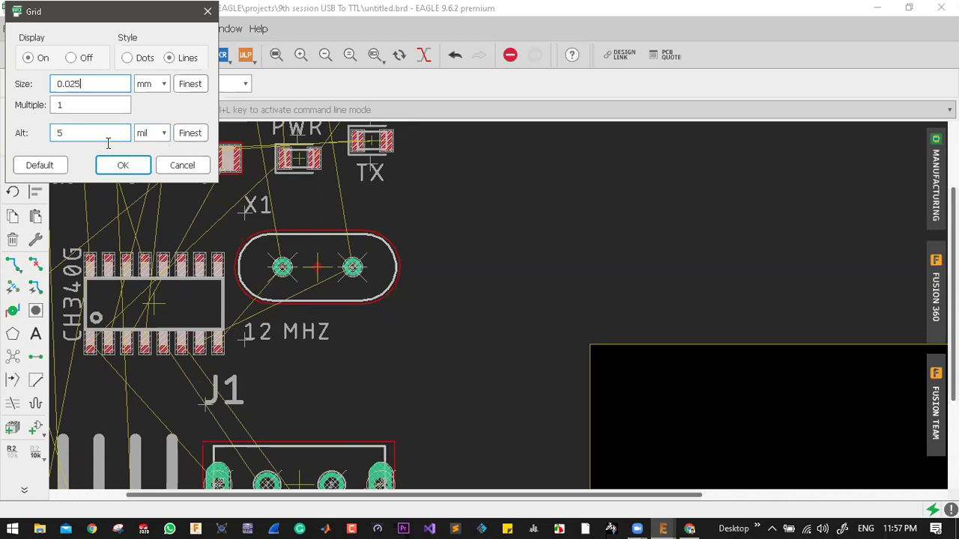
- Switch the alternate grid unit to mm and apply the grid settings
{"action": "left_click", "coordinate": [152, 135]}
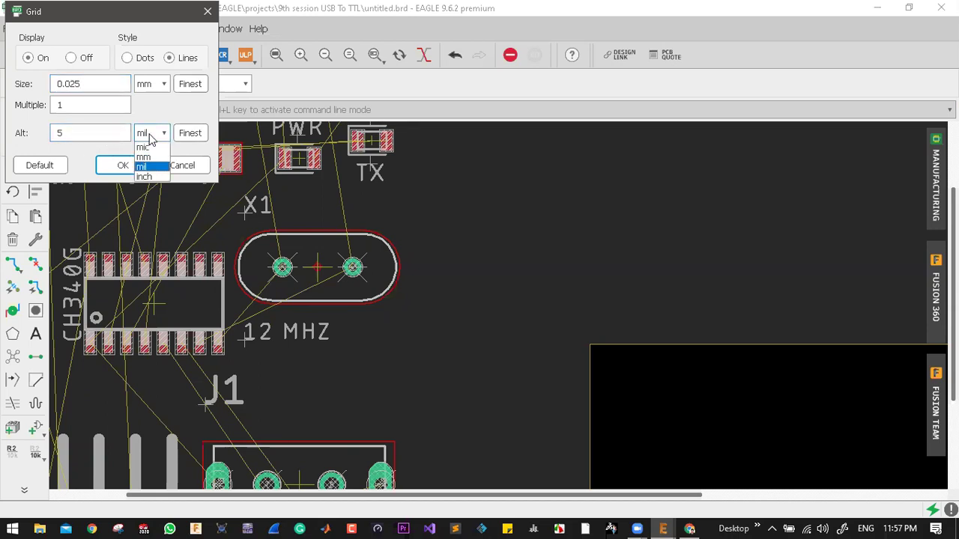
{"action": "left_click", "coordinate": [143, 156]}
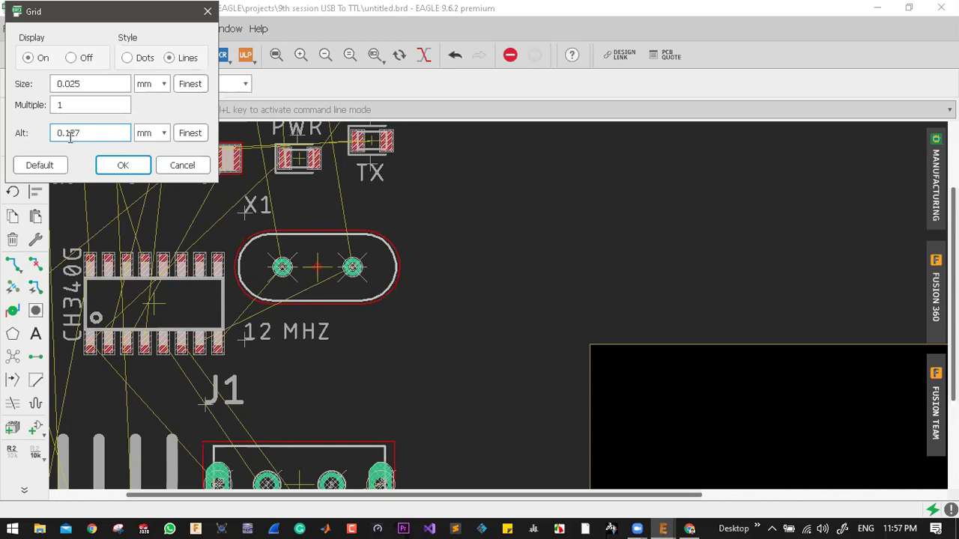
{"action": "left_click", "coordinate": [102, 83]}
{"action": "left_click", "coordinate": [112, 133]}
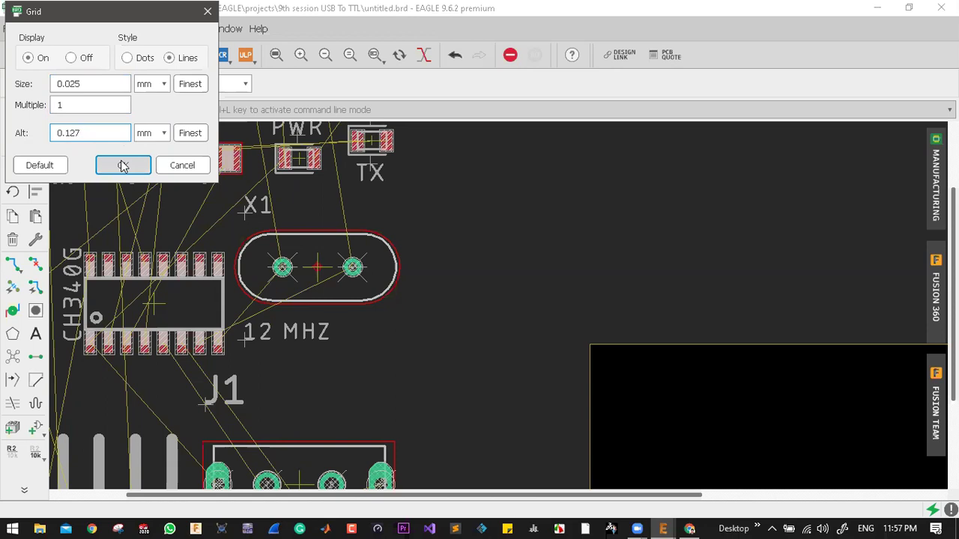
{"action": "left_click", "coordinate": [122, 165]}
- Move the USB connector J1 onto the board against its left edge, rotated to 90°
{"action": "scroll", "coordinate": [379, 225], "scroll_direction": "down", "scroll_amount": 4}
{"action": "scroll", "coordinate": [414, 262], "scroll_direction": "up", "scroll_amount": 1}
{"action": "scroll", "coordinate": [415, 262], "scroll_direction": "down", "scroll_amount": 1}
{"action": "scroll", "coordinate": [251, 304], "scroll_direction": "up", "scroll_amount": 3}
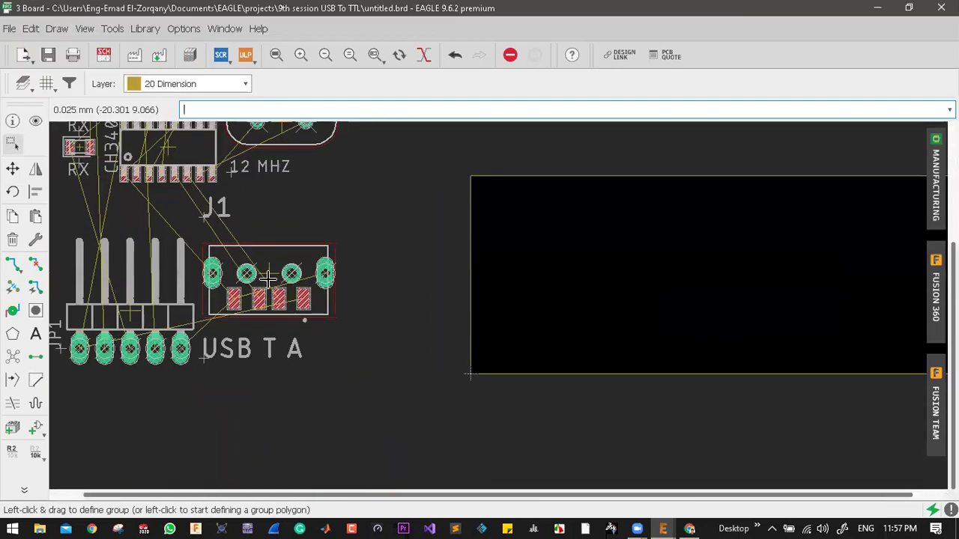
{"action": "left_click", "coordinate": [12, 170]}
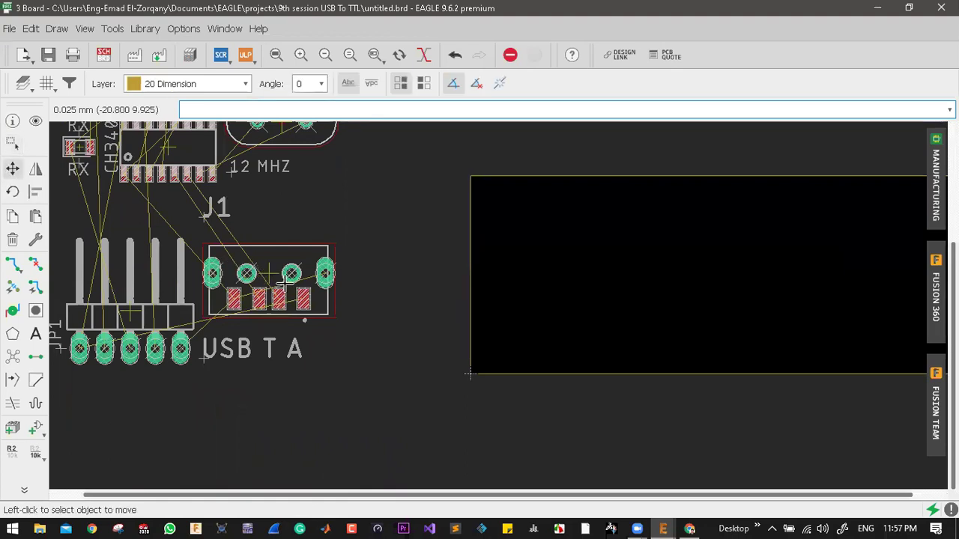
{"action": "left_click", "coordinate": [262, 274]}
{"action": "right_click", "coordinate": [477, 277]}
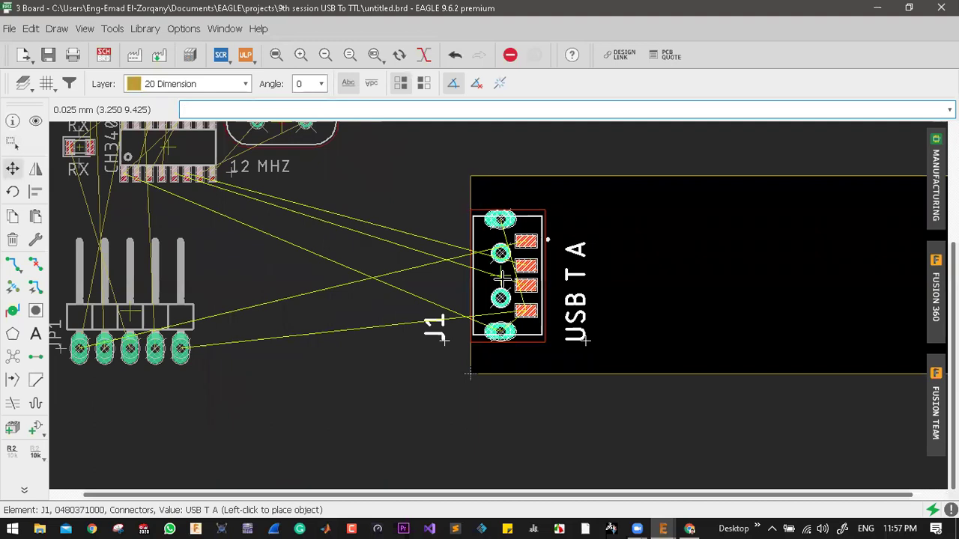
{"action": "left_click", "coordinate": [502, 278]}
{"action": "scroll", "coordinate": [498, 276], "scroll_direction": "up", "scroll_amount": 5}
- Set the USB connector J1's position to X 3 and Y 10 mm in its properties
{"action": "right_click", "coordinate": [497, 277]}
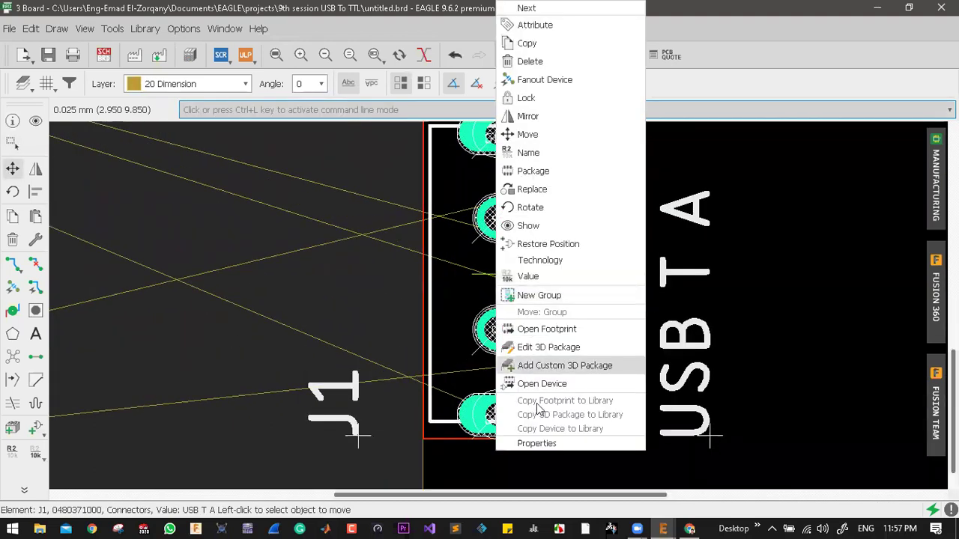
{"action": "left_click", "coordinate": [538, 443]}
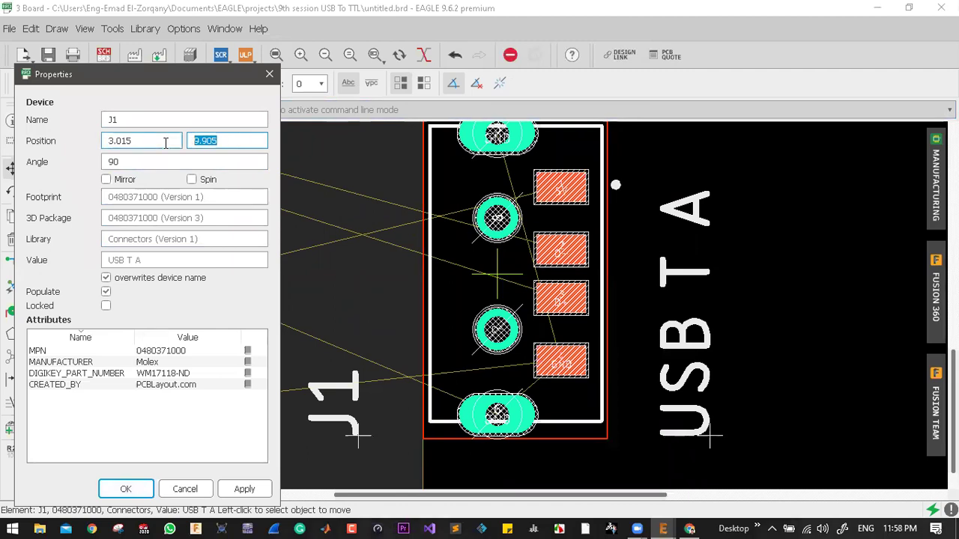
{"action": "type", "text": "10"}
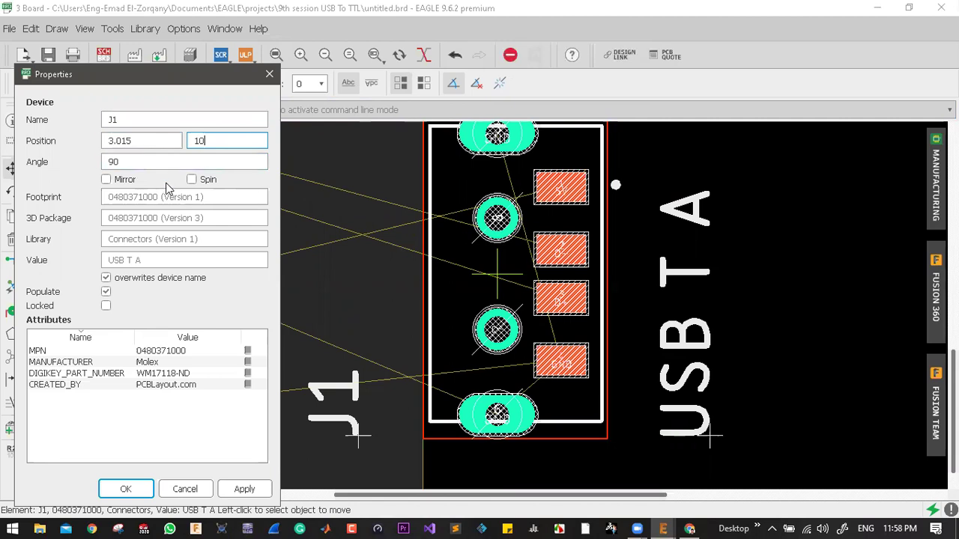
{"action": "key", "text": "shift+Tab"}
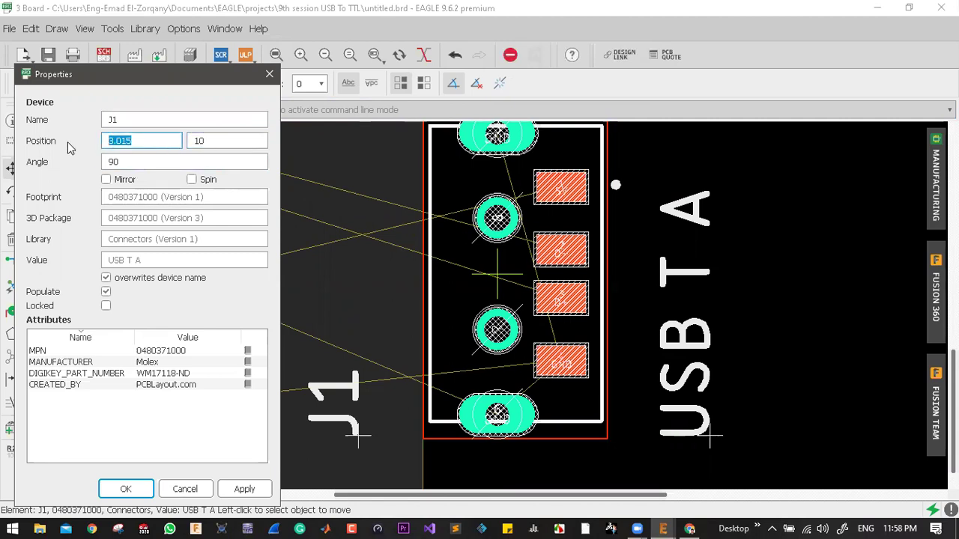
{"action": "type", "text": "3"}
{"action": "left_click", "coordinate": [247, 490]}
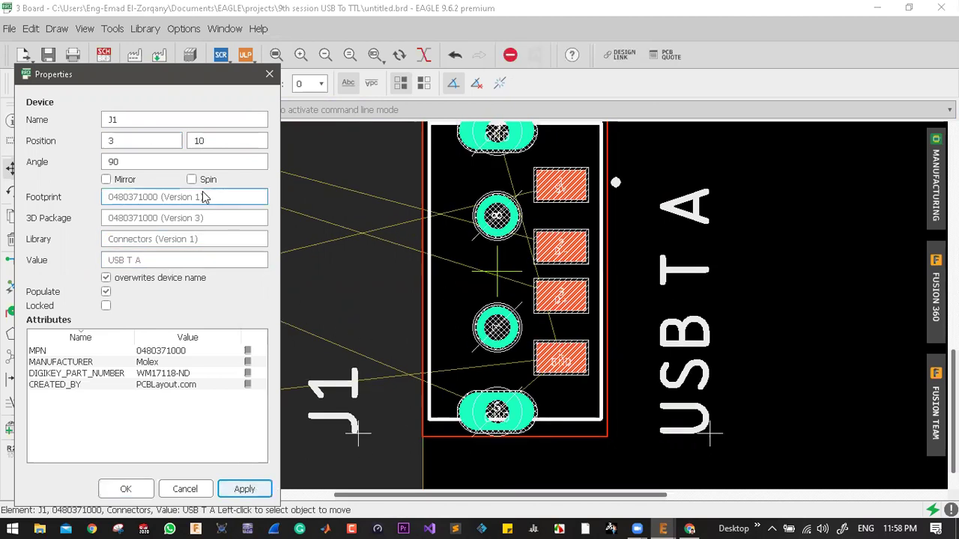
- Try an X position of 2.5 mm for the USB connector J1
{"action": "left_click_drag", "start_coordinate": [124, 140], "coordinate": [98, 144]}
{"action": "type", "text": "2.5"}
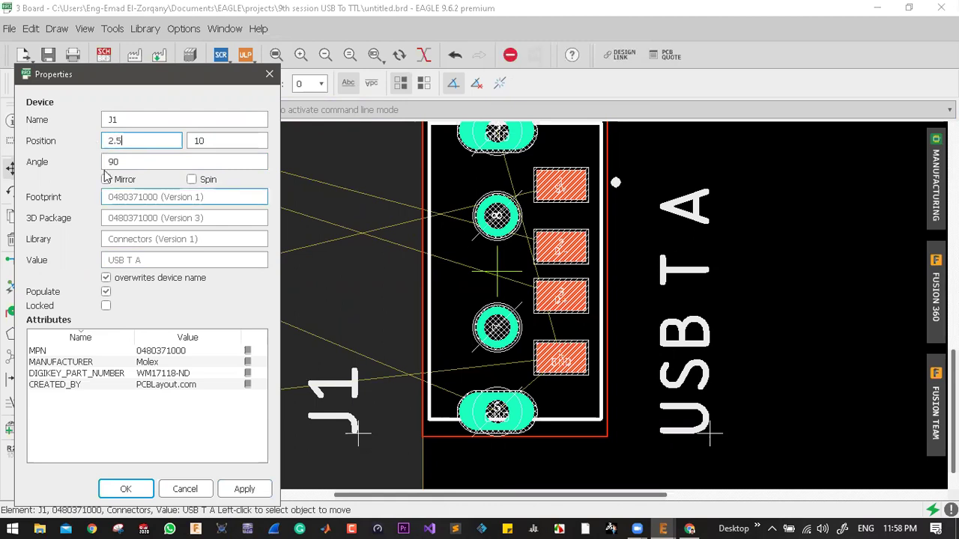
{"action": "left_click", "coordinate": [245, 490]}
- Set J1's X position to 3 mm and close its properties
{"action": "left_click", "coordinate": [111, 140]}
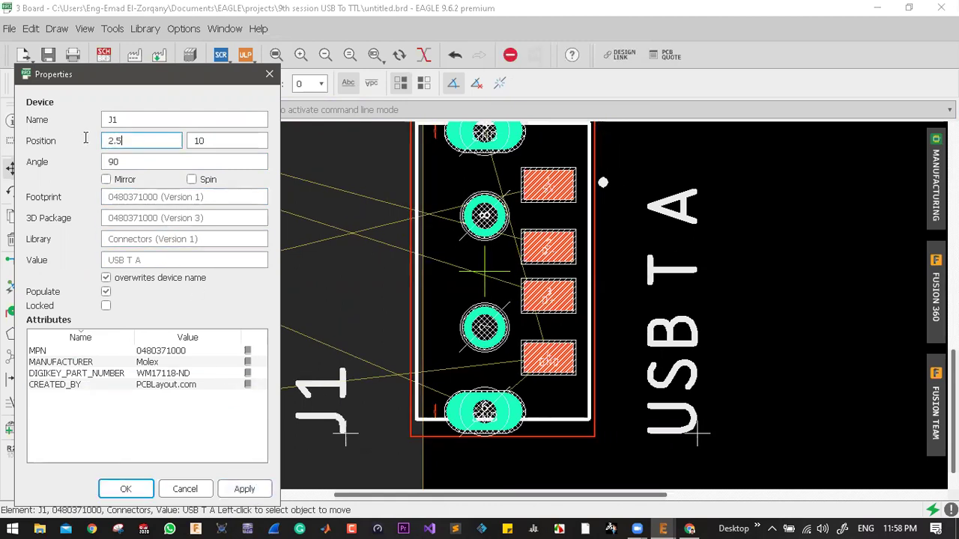
{"action": "type", "text": "3"}
{"action": "left_click", "coordinate": [245, 489]}
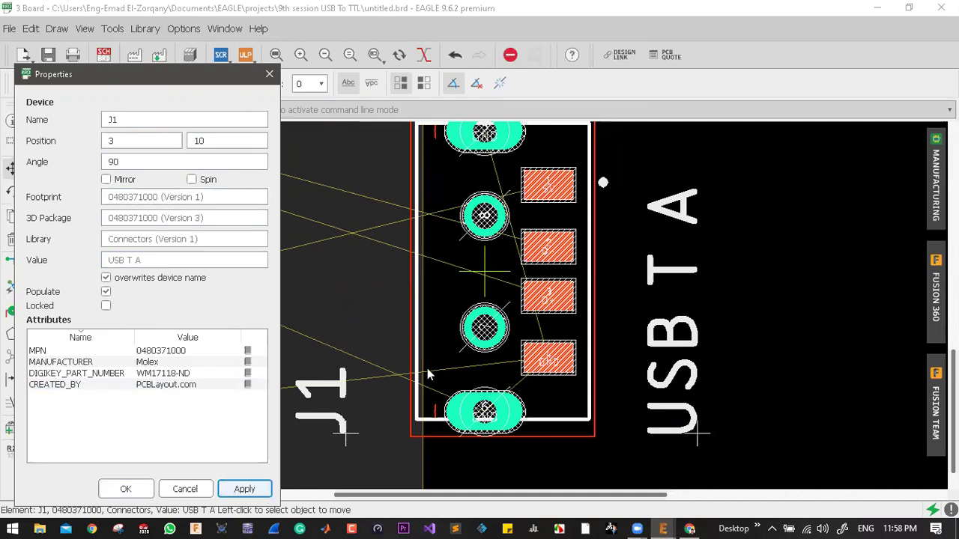
{"action": "left_click", "coordinate": [125, 488]}
- Move the five-pin header JP1 to the board's right edge, rotated to 270° so its pins point outward
{"action": "scroll", "coordinate": [507, 323], "scroll_direction": "down", "scroll_amount": 3}
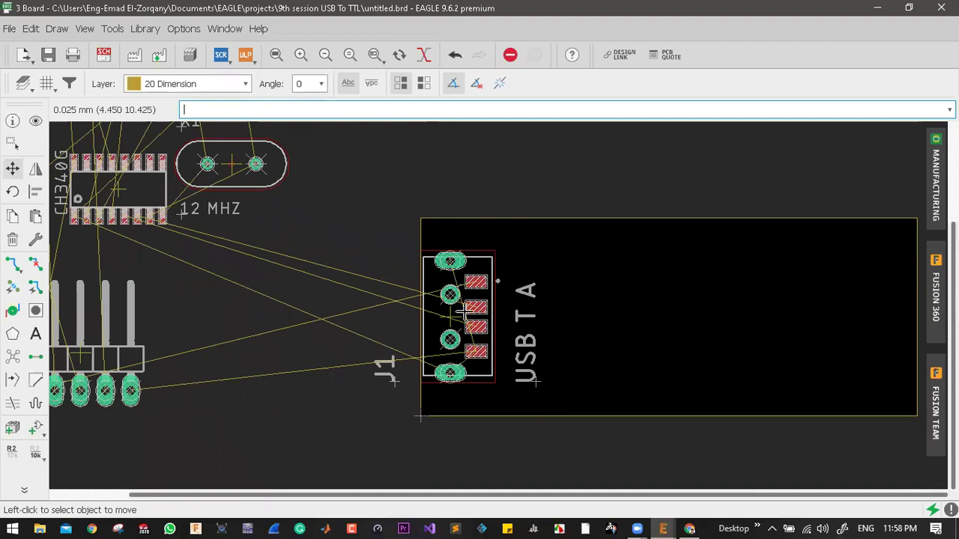
{"action": "scroll", "coordinate": [466, 313], "scroll_direction": "up", "scroll_amount": 5}
{"action": "scroll", "coordinate": [599, 338], "scroll_direction": "down", "scroll_amount": 6}
{"action": "scroll", "coordinate": [380, 314], "scroll_direction": "up", "scroll_amount": 2}
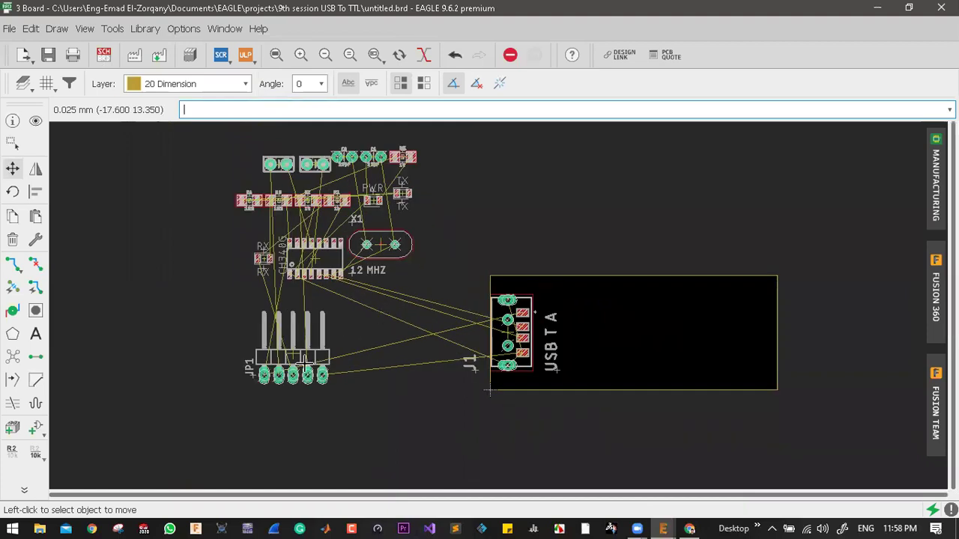
{"action": "scroll", "coordinate": [322, 352], "scroll_direction": "up", "scroll_amount": 4}
{"action": "left_click", "coordinate": [337, 332]}
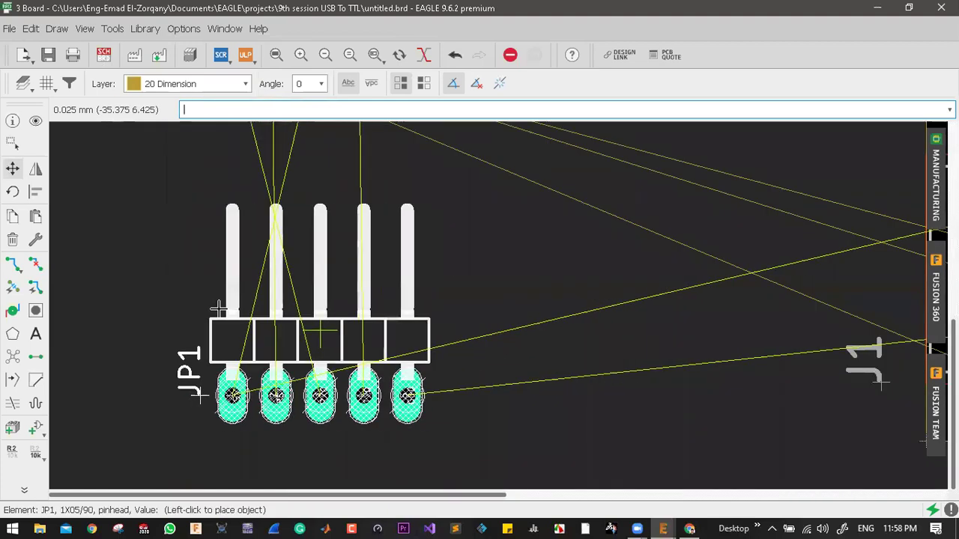
{"action": "scroll", "coordinate": [228, 309], "scroll_direction": "down", "scroll_amount": 5}
{"action": "right_click", "coordinate": [818, 297]}
{"action": "right_click", "coordinate": [819, 298]}
{"action": "right_click", "coordinate": [819, 297]}
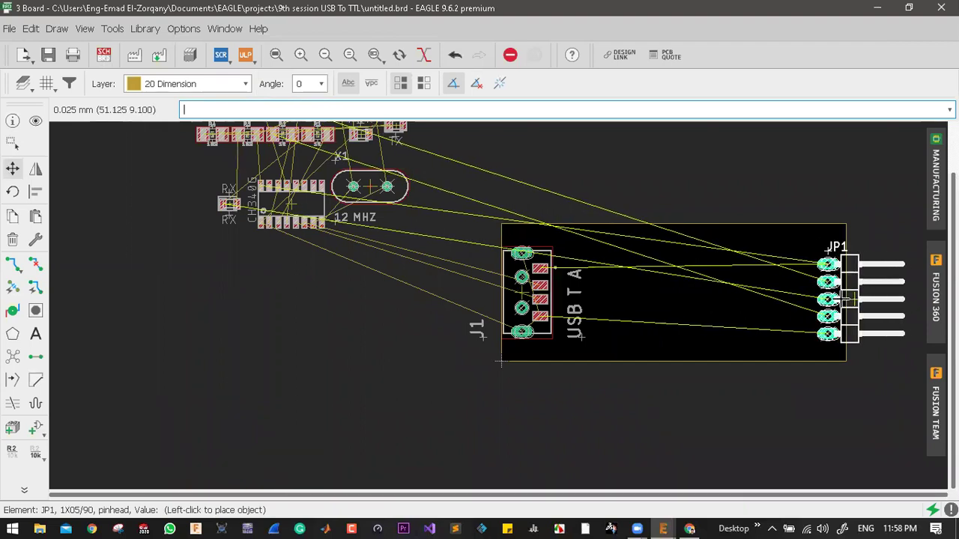
{"action": "left_click", "coordinate": [842, 298]}
{"action": "scroll", "coordinate": [837, 301], "scroll_direction": "up", "scroll_amount": 3}
{"action": "scroll", "coordinate": [838, 300], "scroll_direction": "up", "scroll_amount": 1}
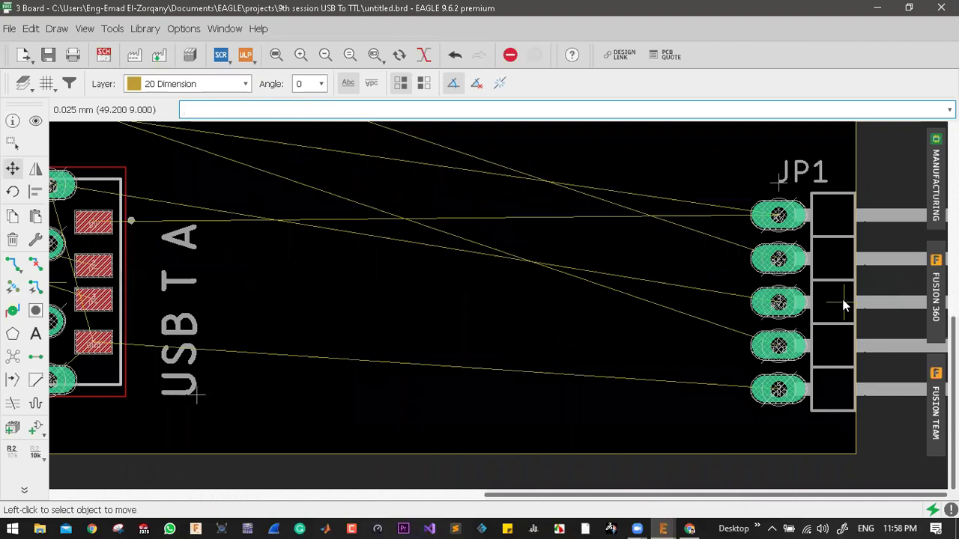
- Set the pin header JP1's position to X 49 and Y 10 mm in its properties
{"action": "right_click", "coordinate": [841, 302]}
{"action": "left_click", "coordinate": [848, 426]}
{"action": "left_click", "coordinate": [689, 135]}
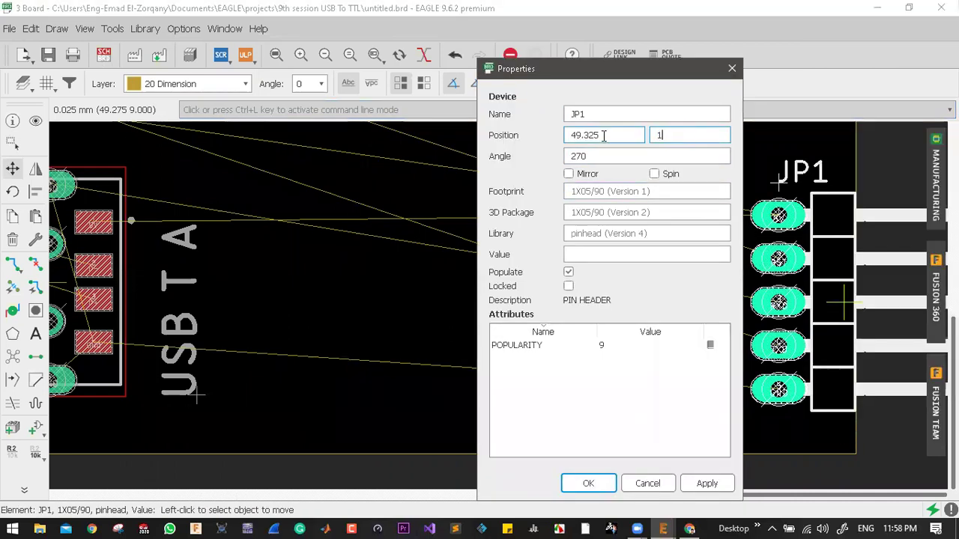
{"action": "type", "text": "10"}
{"action": "left_click_drag", "start_coordinate": [604, 135], "coordinate": [497, 139]}
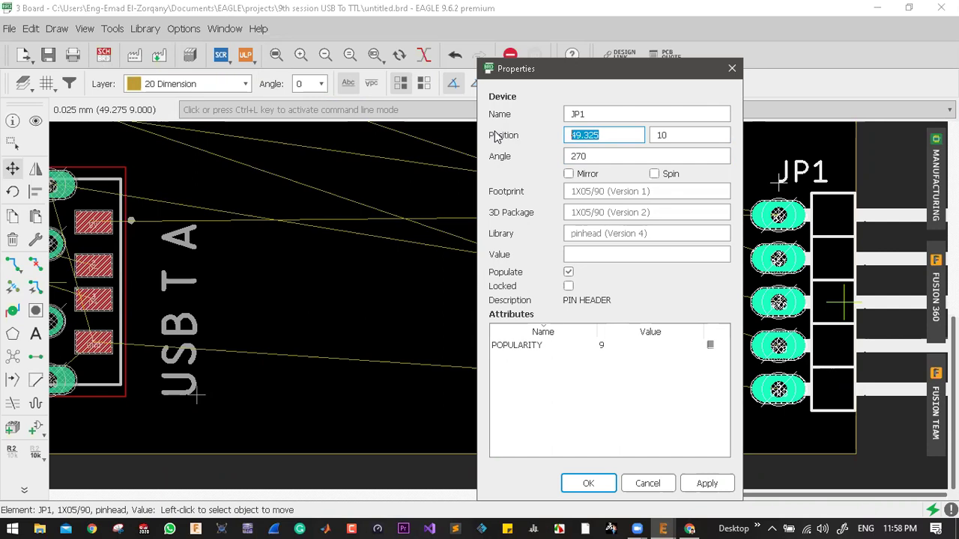
{"action": "type", "text": "49"}
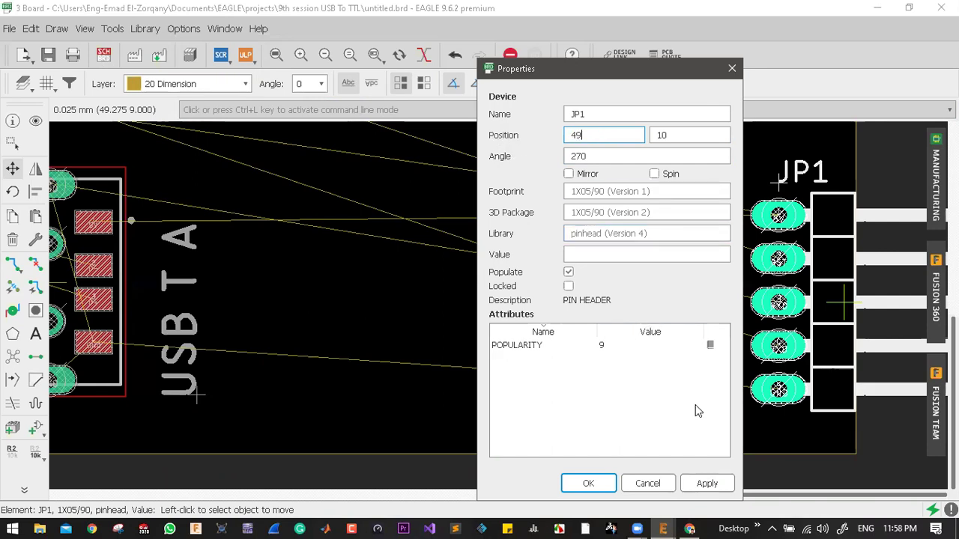
{"action": "left_click", "coordinate": [708, 484]}
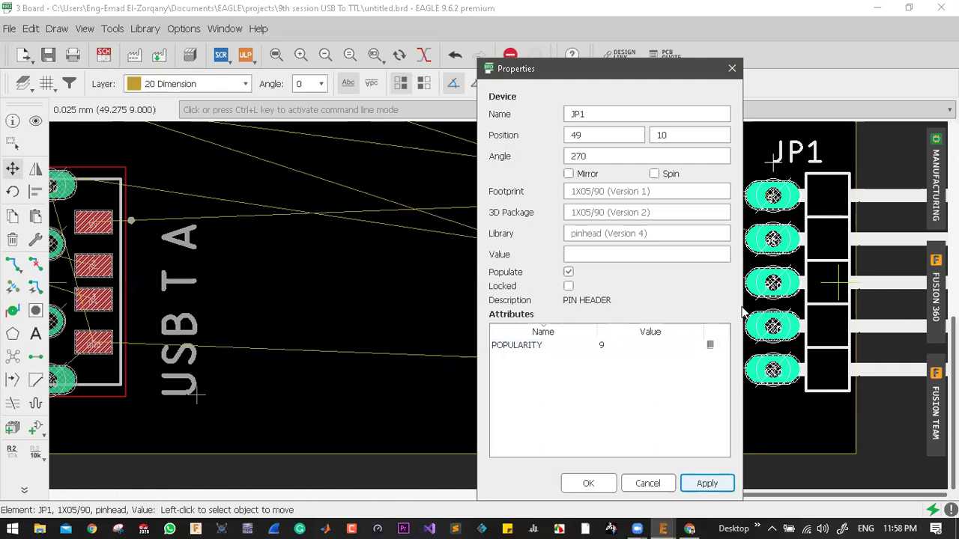
- Set JP1's X position to 49.5 mm and close its properties
{"action": "left_click", "coordinate": [598, 135]}
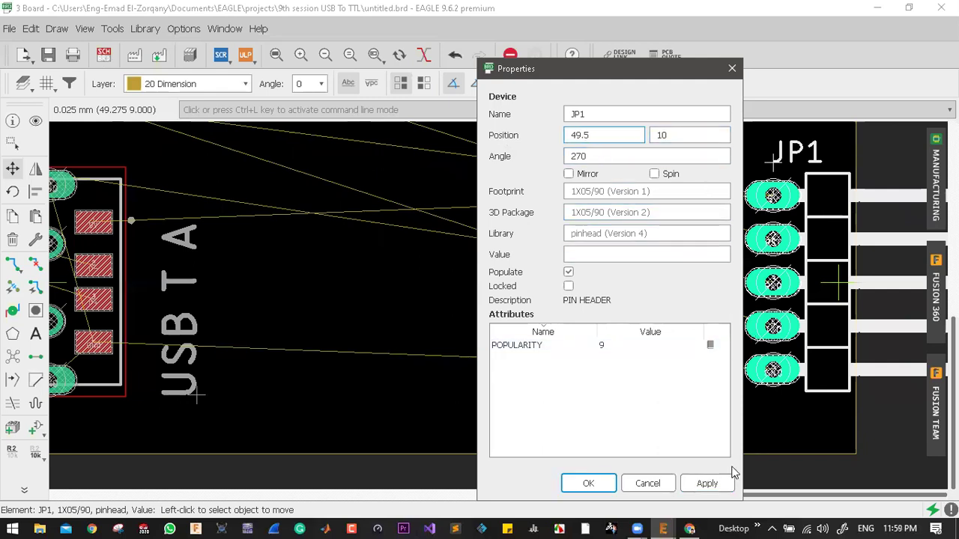
{"action": "left_click", "coordinate": [714, 483]}
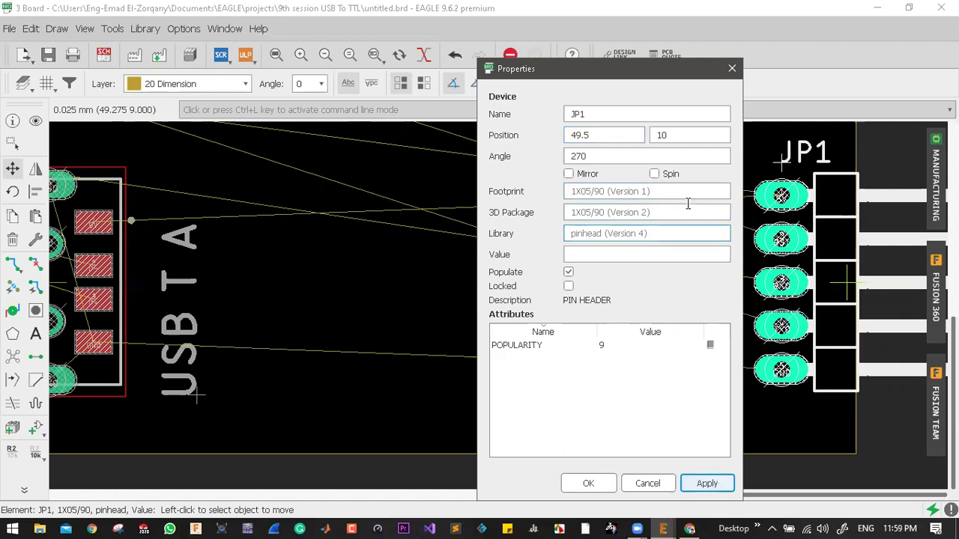
{"action": "left_click", "coordinate": [588, 483]}
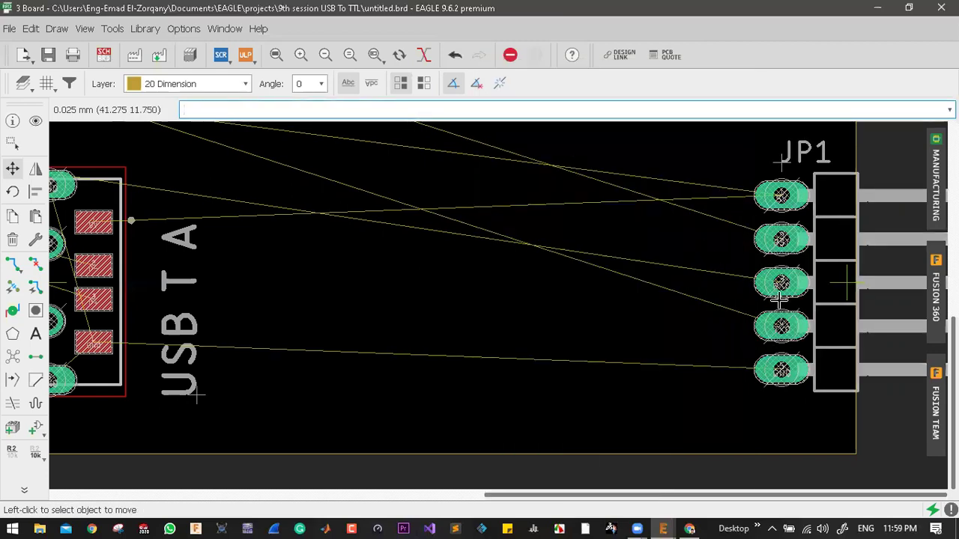
- Examine the board layout and the unplaced parts around the CH340G chip and the 12 MHz crystal
{"action": "scroll", "coordinate": [751, 290], "scroll_direction": "down", "scroll_amount": 6}
{"action": "scroll", "coordinate": [431, 233], "scroll_direction": "up", "scroll_amount": 4}
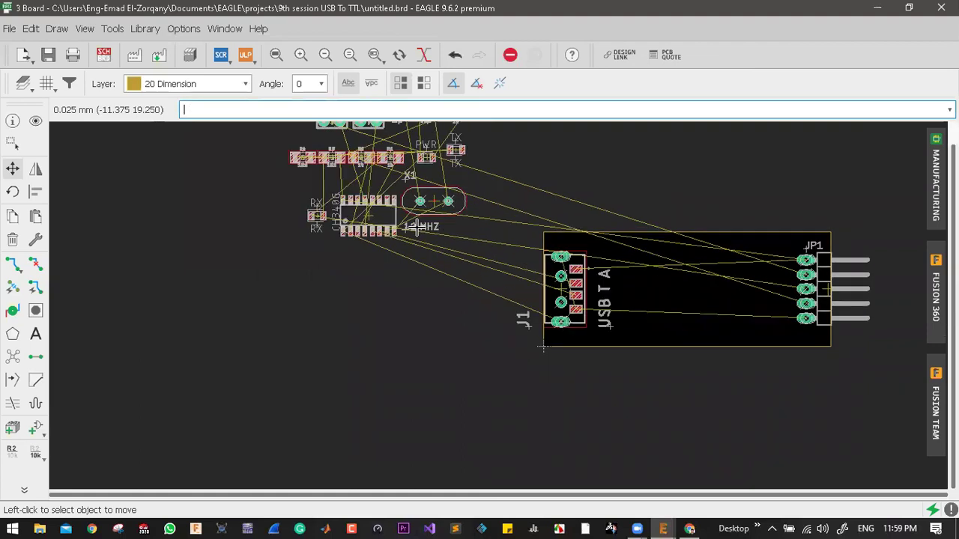
{"action": "scroll", "coordinate": [418, 231], "scroll_direction": "down", "scroll_amount": 3}
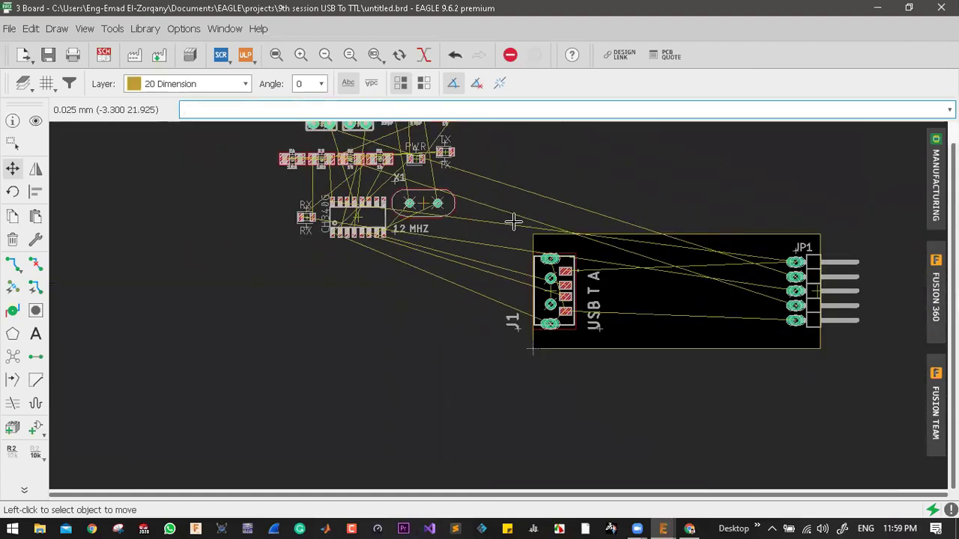
{"action": "scroll", "coordinate": [449, 224], "scroll_direction": "down", "scroll_amount": 2}
{"action": "scroll", "coordinate": [423, 225], "scroll_direction": "up", "scroll_amount": 1}
{"action": "scroll", "coordinate": [404, 228], "scroll_direction": "up", "scroll_amount": 2}
{"action": "scroll", "coordinate": [334, 229], "scroll_direction": "down", "scroll_amount": 5}
{"action": "scroll", "coordinate": [334, 228], "scroll_direction": "up", "scroll_amount": 5}
{"action": "scroll", "coordinate": [319, 305], "scroll_direction": "up", "scroll_amount": 1}
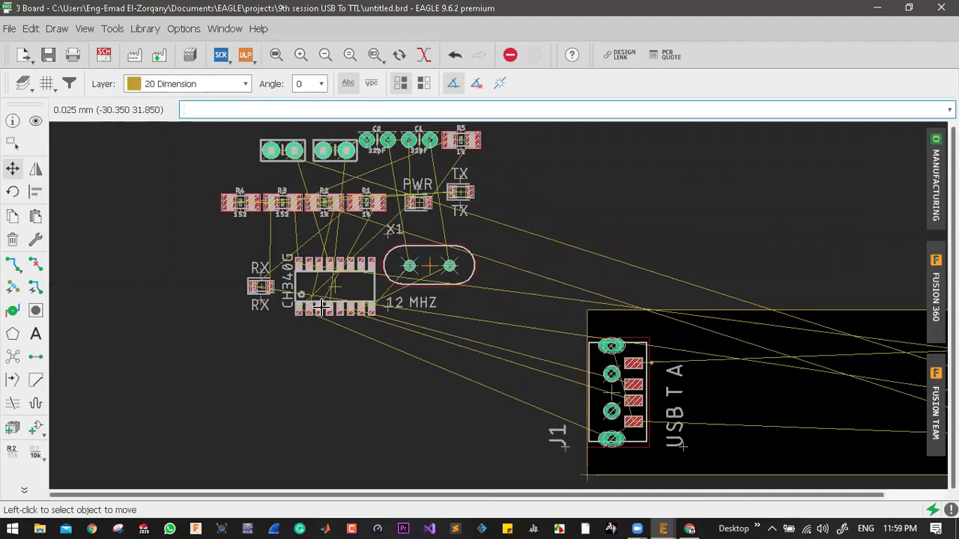
{"action": "scroll", "coordinate": [320, 307], "scroll_direction": "up", "scroll_amount": 1}
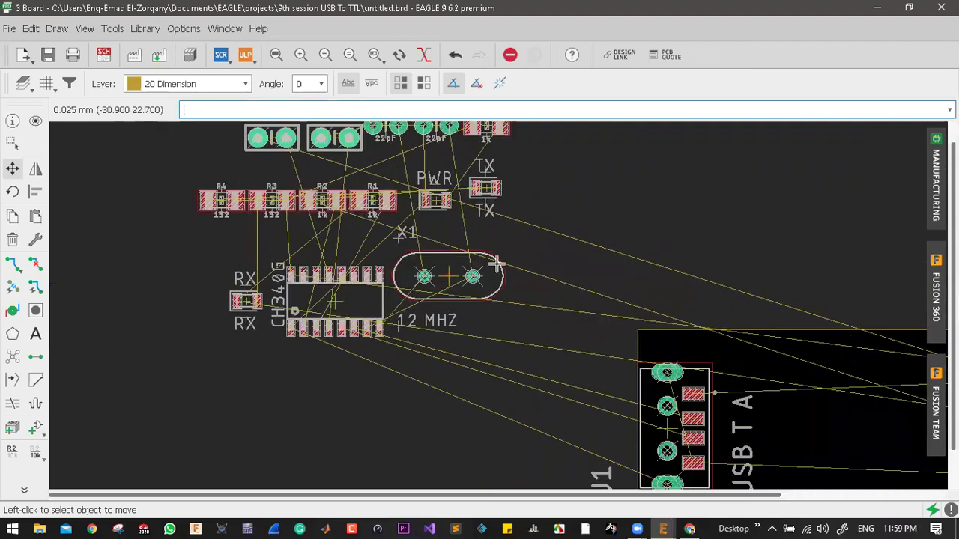
- Move the CH340G chip onto the board between the USB connector and header JP1, rotated vertically with its pin-1 mark at the upper end
{"action": "left_click", "coordinate": [306, 268]}
{"action": "scroll", "coordinate": [504, 249], "scroll_direction": "down", "scroll_amount": 3}
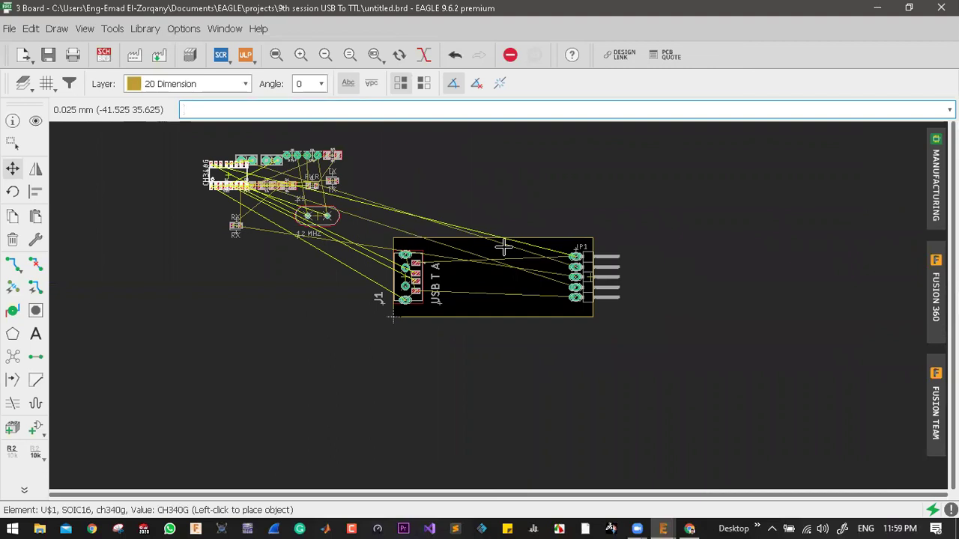
{"action": "scroll", "coordinate": [503, 247], "scroll_direction": "up", "scroll_amount": 4}
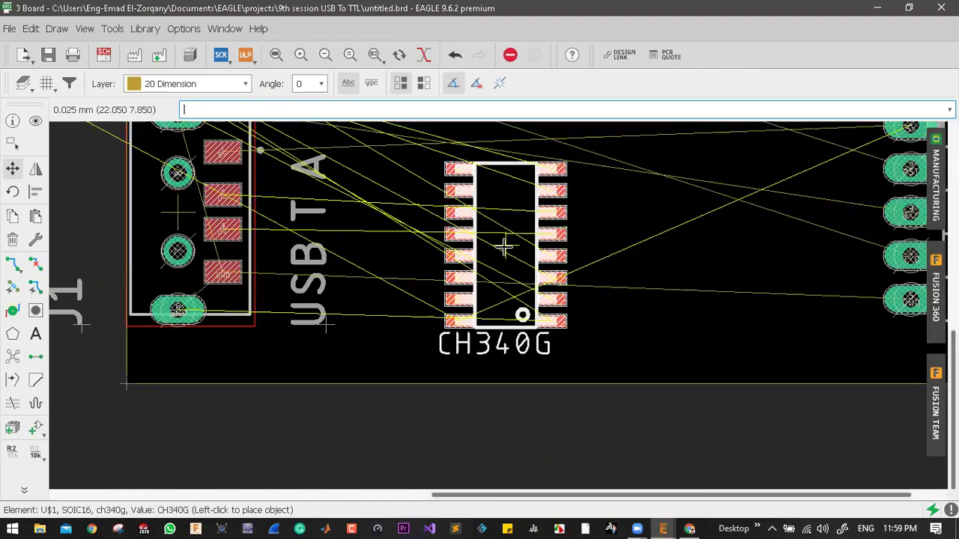
{"action": "scroll", "coordinate": [503, 247], "scroll_direction": "up", "scroll_amount": 1}
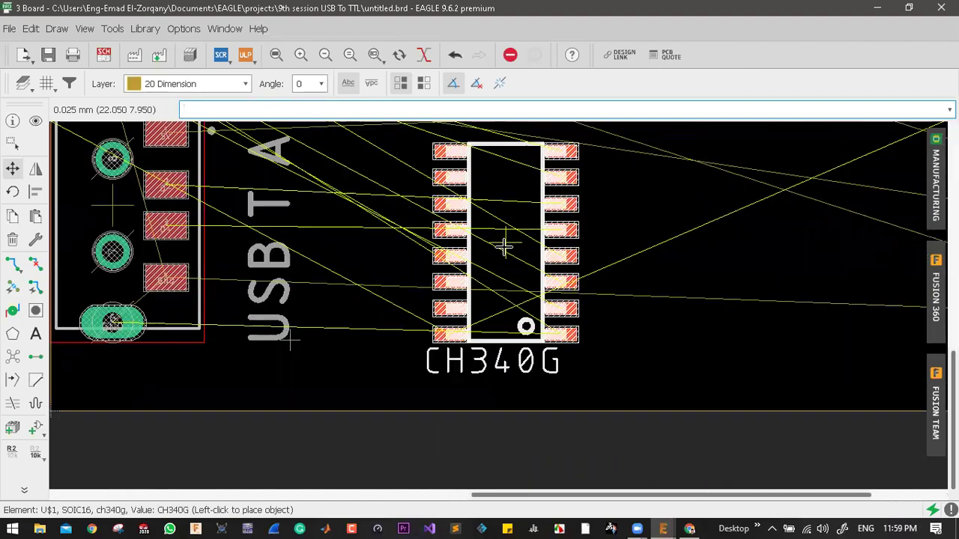
{"action": "scroll", "coordinate": [504, 247], "scroll_direction": "up", "scroll_amount": 1}
{"action": "right_click", "coordinate": [506, 253]}
{"action": "right_click", "coordinate": [507, 254]}
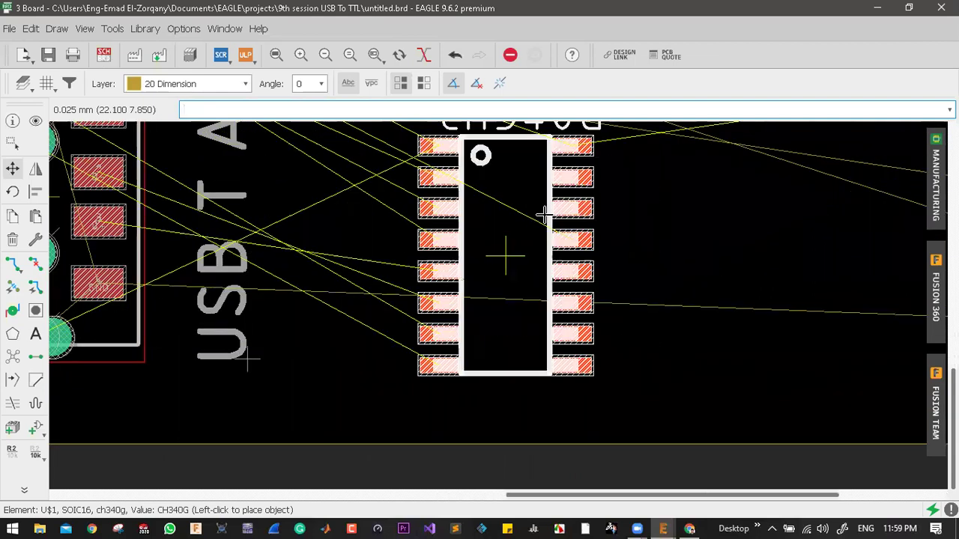
{"action": "left_click", "coordinate": [596, 189]}
- Move the 12 MHz crystal X1 onto the board between the USB connector and the CH340G, rotated vertically near the lower board edge
{"action": "scroll", "coordinate": [422, 294], "scroll_direction": "down", "scroll_amount": 3}
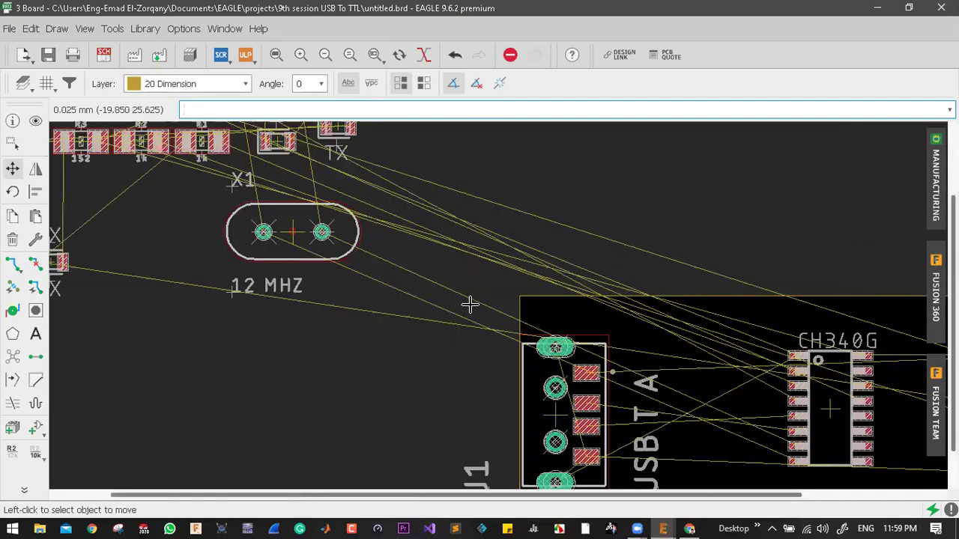
{"action": "scroll", "coordinate": [275, 178], "scroll_direction": "down", "scroll_amount": 2}
{"action": "left_click", "coordinate": [278, 177]}
{"action": "scroll", "coordinate": [433, 294], "scroll_direction": "down", "scroll_amount": 1}
{"action": "scroll", "coordinate": [428, 278], "scroll_direction": "up", "scroll_amount": 5}
{"action": "right_click", "coordinate": [428, 278]}
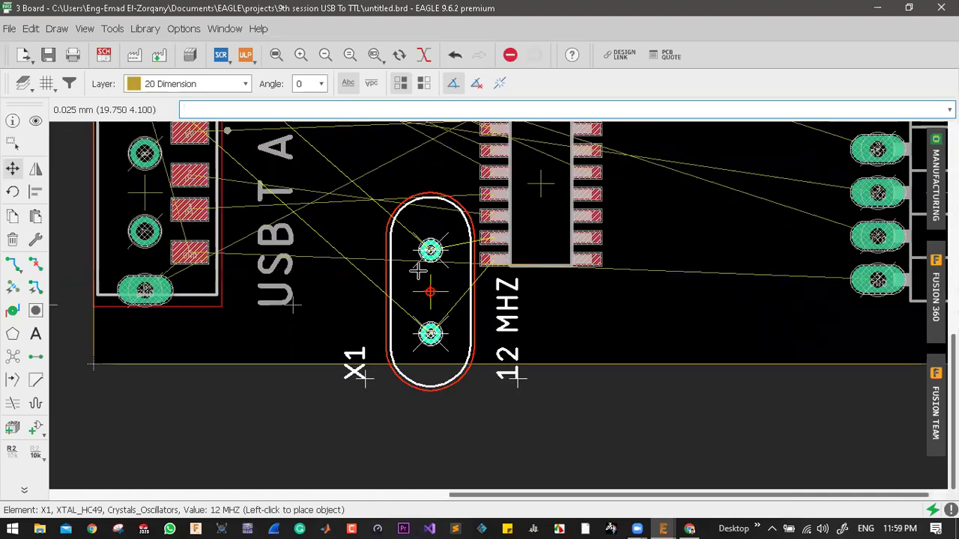
{"action": "scroll", "coordinate": [414, 275], "scroll_direction": "up", "scroll_amount": 2}
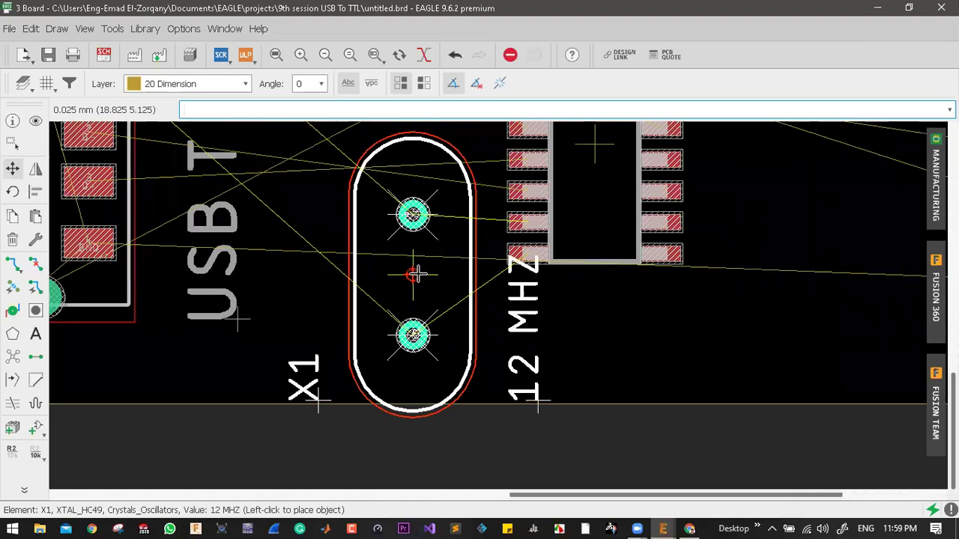
{"action": "scroll", "coordinate": [412, 271], "scroll_direction": "up", "scroll_amount": 2}
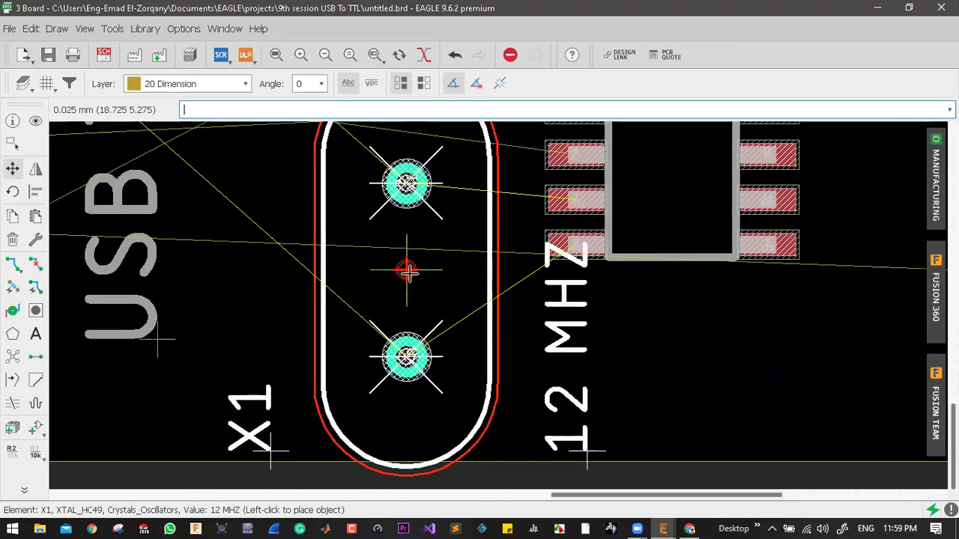
{"action": "left_click", "coordinate": [407, 271]}
- Turn crystal X1 horizontal just inside the lower board edge and nudge the CH340G slightly to the right
{"action": "scroll", "coordinate": [513, 308], "scroll_direction": "down", "scroll_amount": 1}
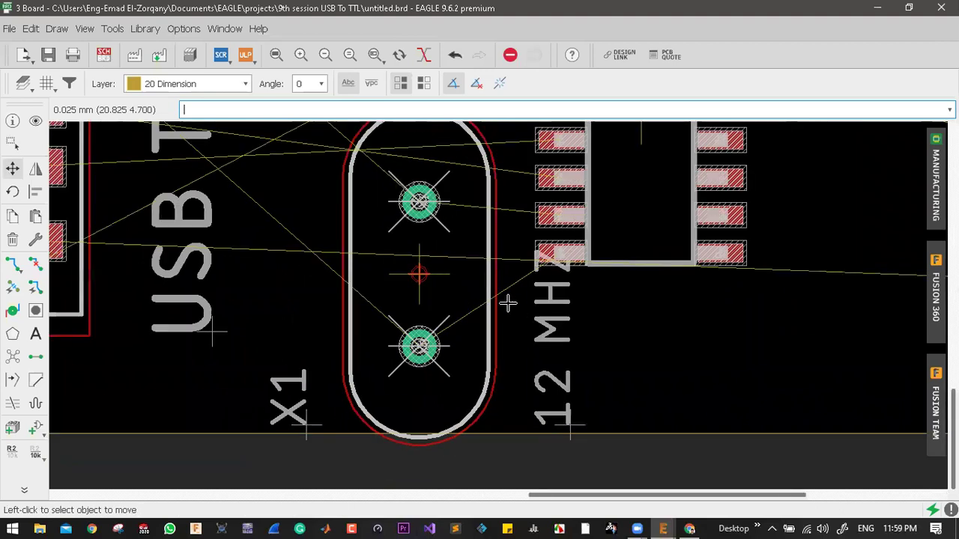
{"action": "scroll", "coordinate": [460, 299], "scroll_direction": "down", "scroll_amount": 3}
{"action": "left_click", "coordinate": [460, 284]}
{"action": "right_click", "coordinate": [460, 283]}
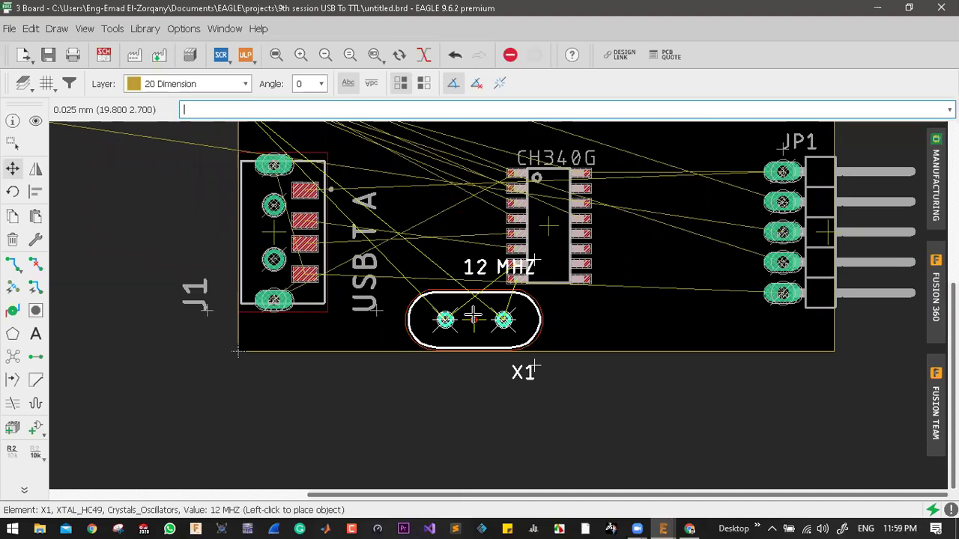
{"action": "left_click", "coordinate": [469, 317]}
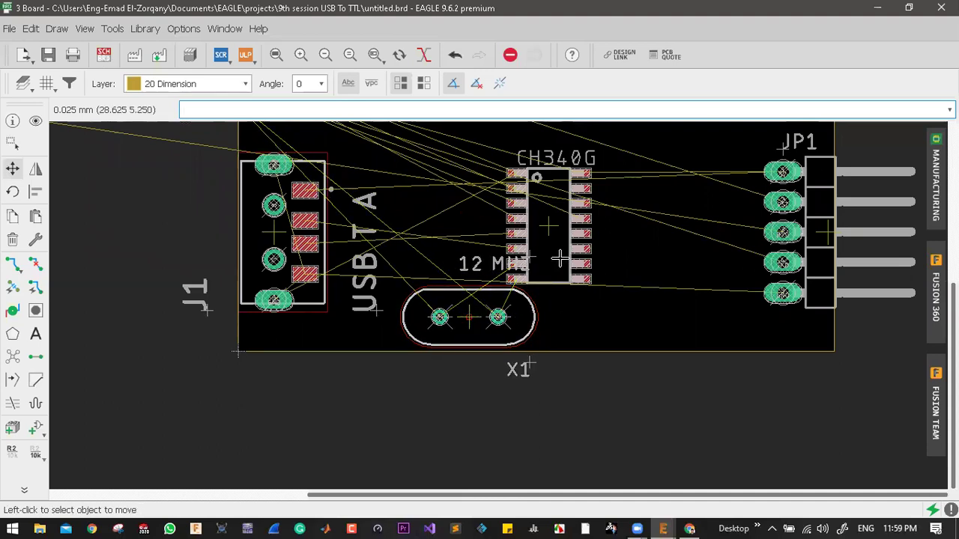
{"action": "left_click", "coordinate": [549, 227]}
{"action": "left_click", "coordinate": [550, 226]}
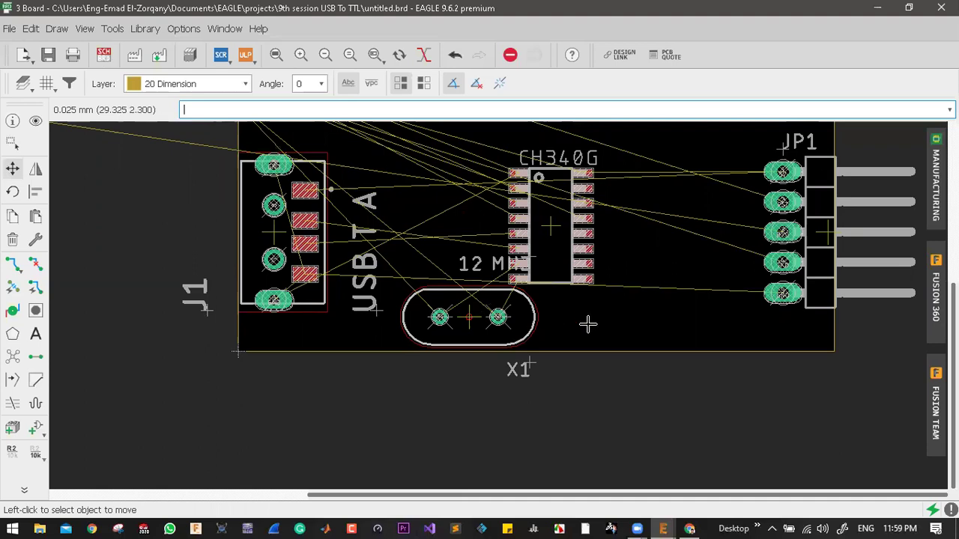
- Examine how the crystal X1 sits relative to the CH340G and the board edge, and which parts remain outside the outline
{"action": "scroll", "coordinate": [587, 324], "scroll_direction": "down", "scroll_amount": 2}
{"action": "scroll", "coordinate": [440, 363], "scroll_direction": "up", "scroll_amount": 3}
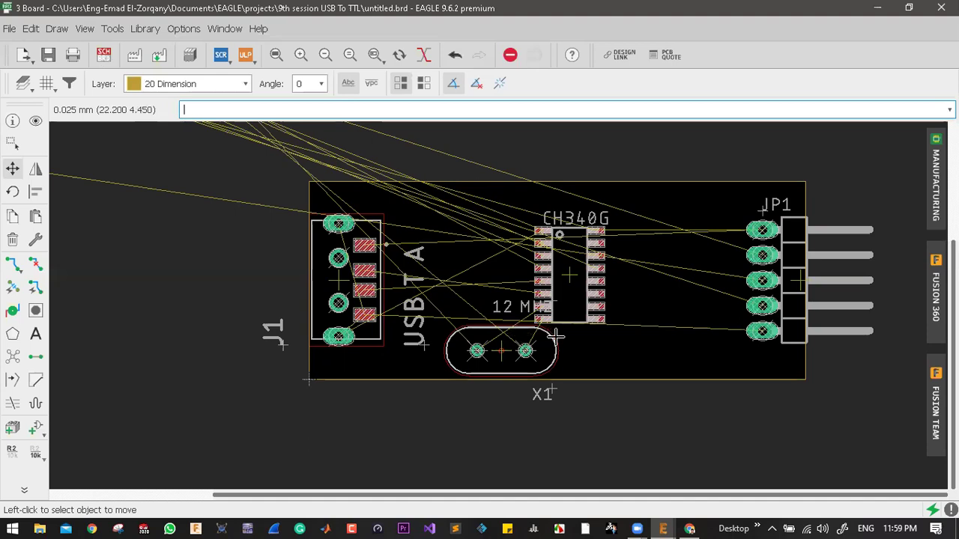
{"action": "scroll", "coordinate": [555, 338], "scroll_direction": "down", "scroll_amount": 1}
{"action": "scroll", "coordinate": [442, 286], "scroll_direction": "down", "scroll_amount": 3}
{"action": "scroll", "coordinate": [497, 319], "scroll_direction": "up", "scroll_amount": 3}
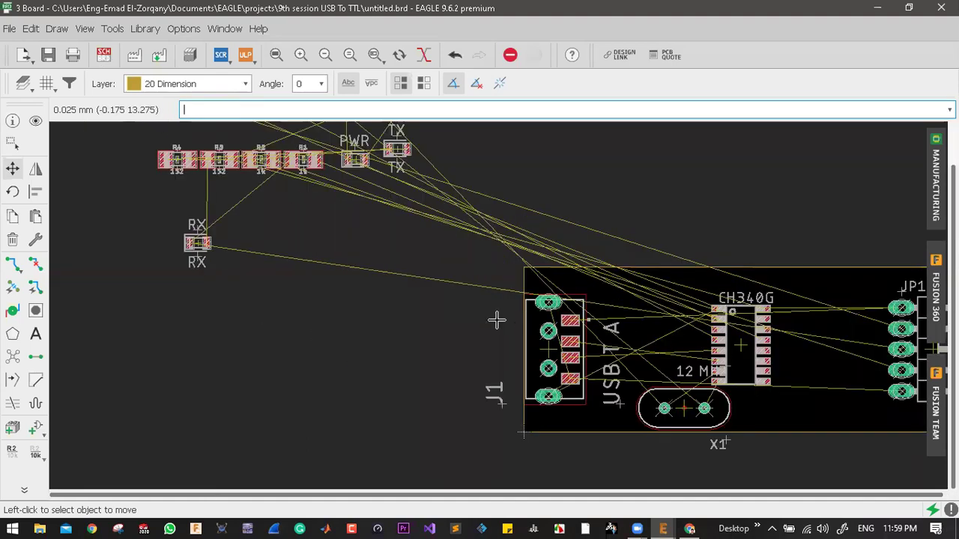
{"action": "scroll", "coordinate": [440, 290], "scroll_direction": "down", "scroll_amount": 2}
{"action": "scroll", "coordinate": [504, 315], "scroll_direction": "up", "scroll_amount": 1}
{"action": "scroll", "coordinate": [405, 271], "scroll_direction": "down", "scroll_amount": 1}
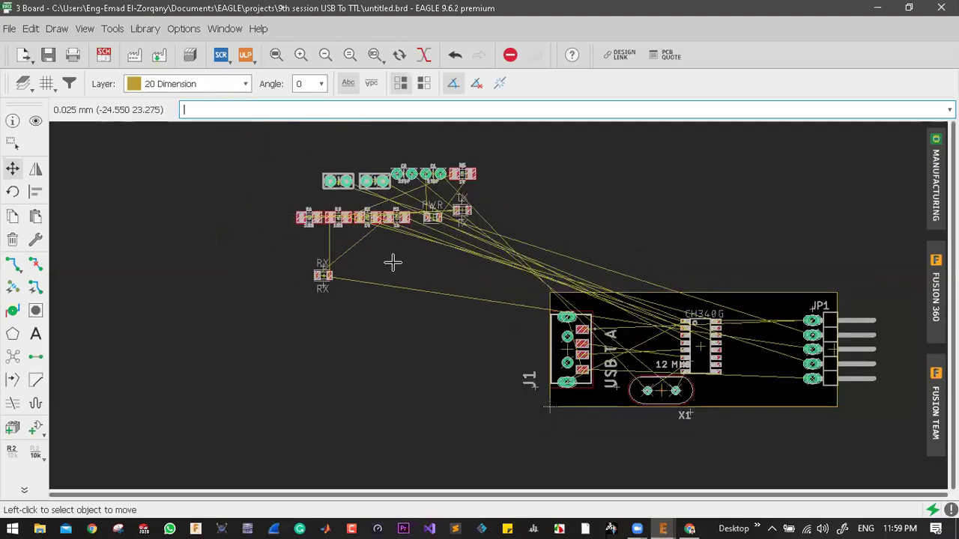
{"action": "scroll", "coordinate": [392, 261], "scroll_direction": "up", "scroll_amount": 1}
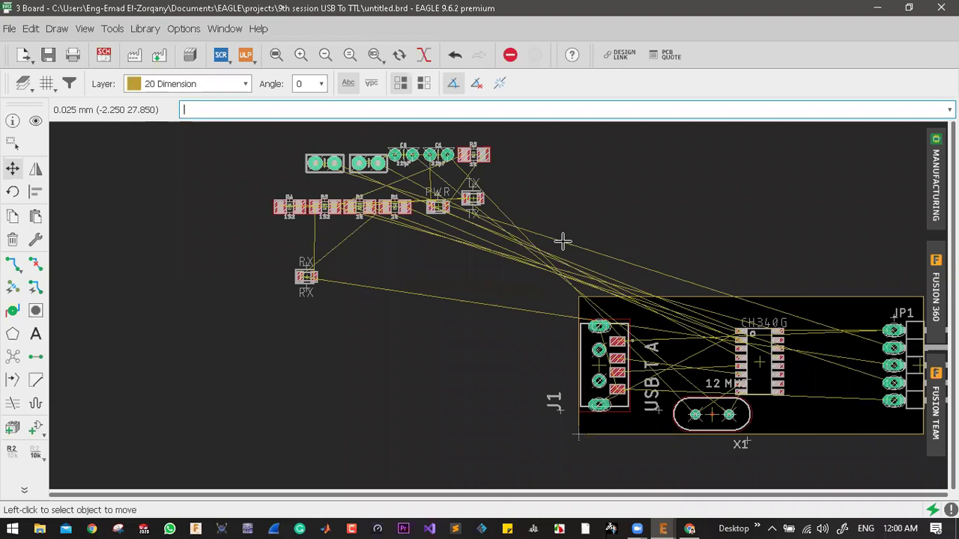
{"action": "scroll", "coordinate": [646, 290], "scroll_direction": "down", "scroll_amount": 1}
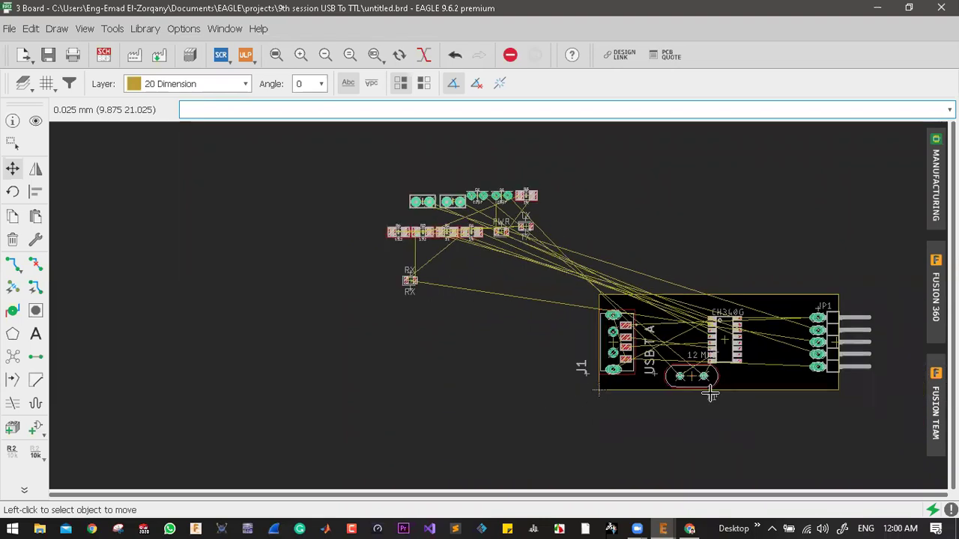
{"action": "scroll", "coordinate": [719, 384], "scroll_direction": "up", "scroll_amount": 2}
{"action": "scroll", "coordinate": [693, 352], "scroll_direction": "up", "scroll_amount": 3}
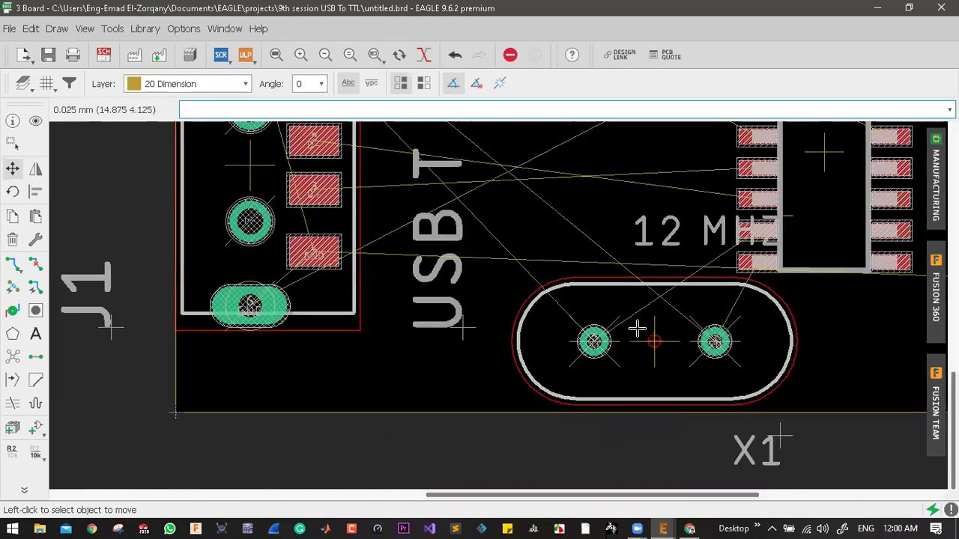
{"action": "scroll", "coordinate": [670, 337], "scroll_direction": "down", "scroll_amount": 3}
{"action": "scroll", "coordinate": [643, 329], "scroll_direction": "up", "scroll_amount": 1}
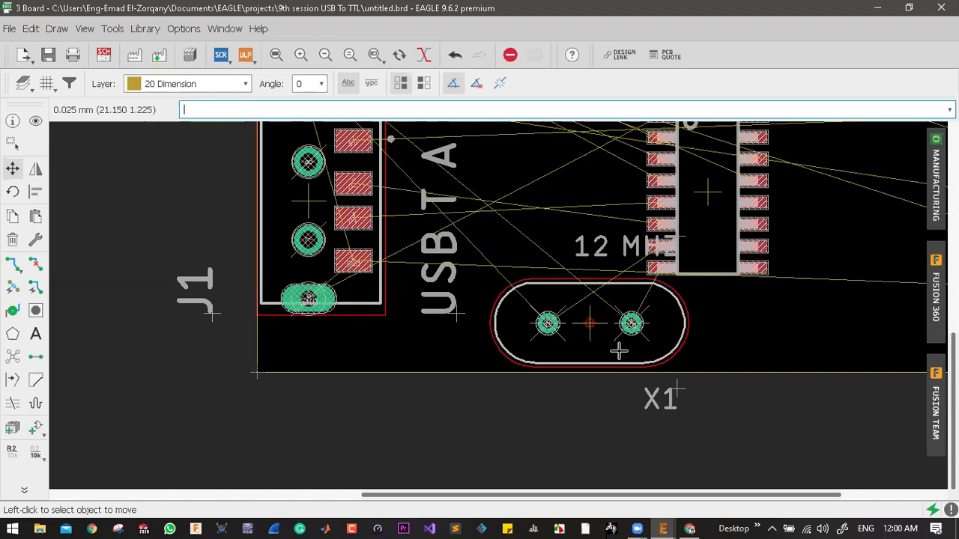
{"action": "scroll", "coordinate": [623, 352], "scroll_direction": "down", "scroll_amount": 3}
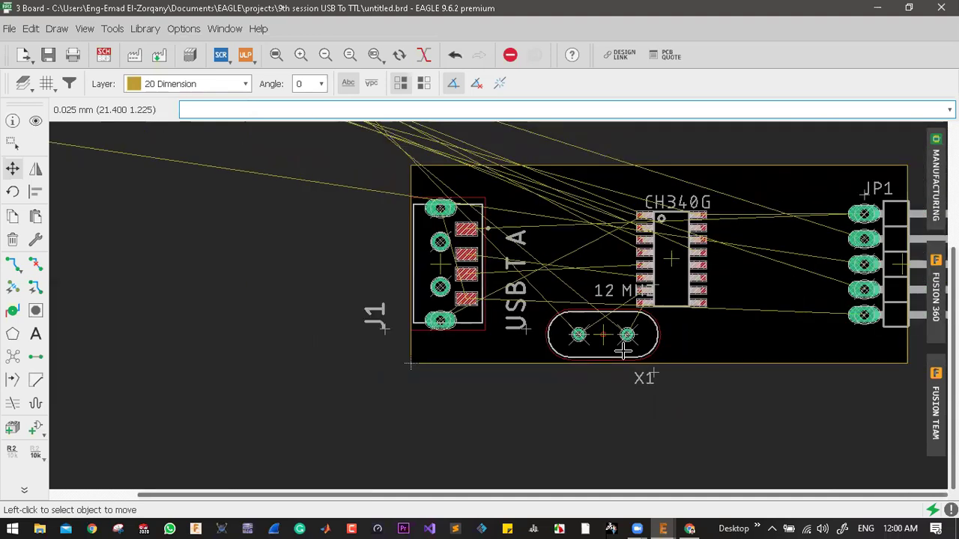
{"action": "scroll", "coordinate": [624, 352], "scroll_direction": "down", "scroll_amount": 1}
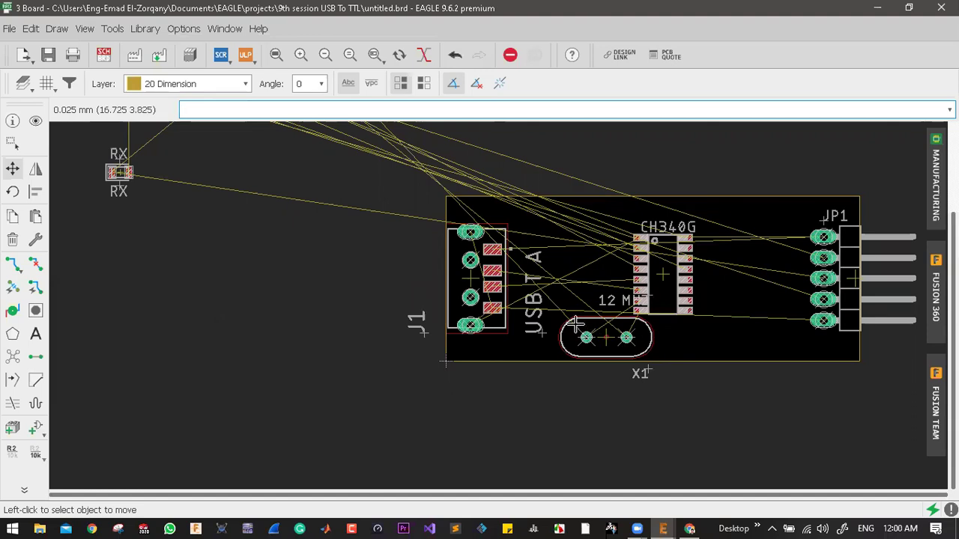
- Move the 22pF capacitor C1 onto the board, rotated vertically and aligned directly above the crystal's left pad
{"action": "scroll", "coordinate": [573, 319], "scroll_direction": "down", "scroll_amount": 4}
{"action": "scroll", "coordinate": [572, 244], "scroll_direction": "up", "scroll_amount": 2}
{"action": "scroll", "coordinate": [572, 243], "scroll_direction": "up", "scroll_amount": 2}
{"action": "scroll", "coordinate": [416, 202], "scroll_direction": "down", "scroll_amount": 2}
{"action": "scroll", "coordinate": [412, 198], "scroll_direction": "up", "scroll_amount": 3}
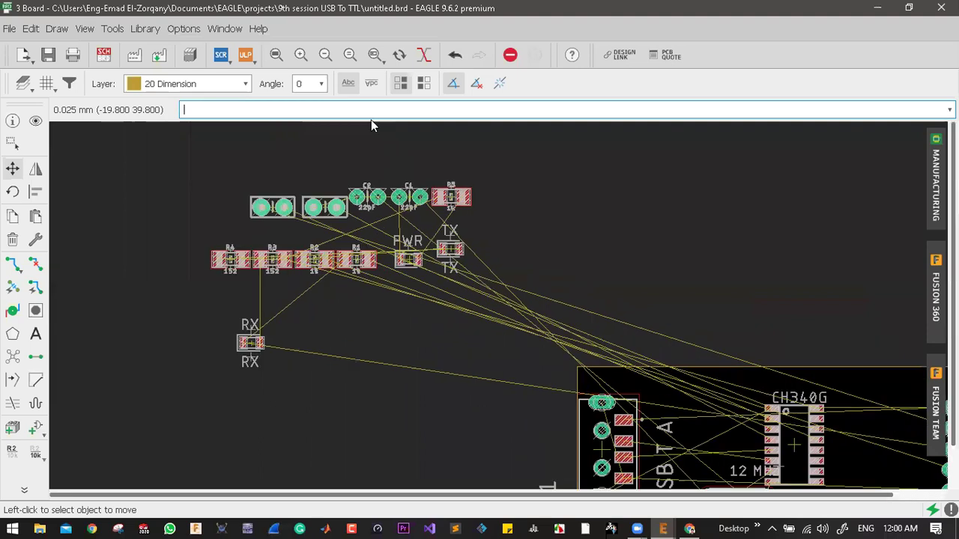
{"action": "scroll", "coordinate": [404, 202], "scroll_direction": "up", "scroll_amount": 3}
{"action": "left_click", "coordinate": [409, 194]}
{"action": "scroll", "coordinate": [570, 293], "scroll_direction": "down", "scroll_amount": 4}
{"action": "scroll", "coordinate": [671, 446], "scroll_direction": "down", "scroll_amount": 1}
{"action": "scroll", "coordinate": [674, 446], "scroll_direction": "up", "scroll_amount": 4}
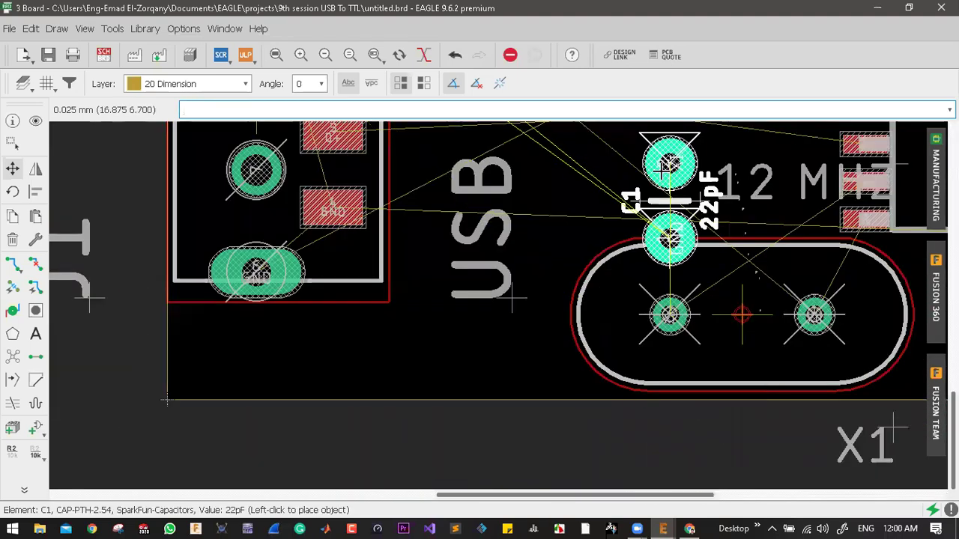
{"action": "right_click", "coordinate": [667, 171]}
{"action": "right_click", "coordinate": [668, 173]}
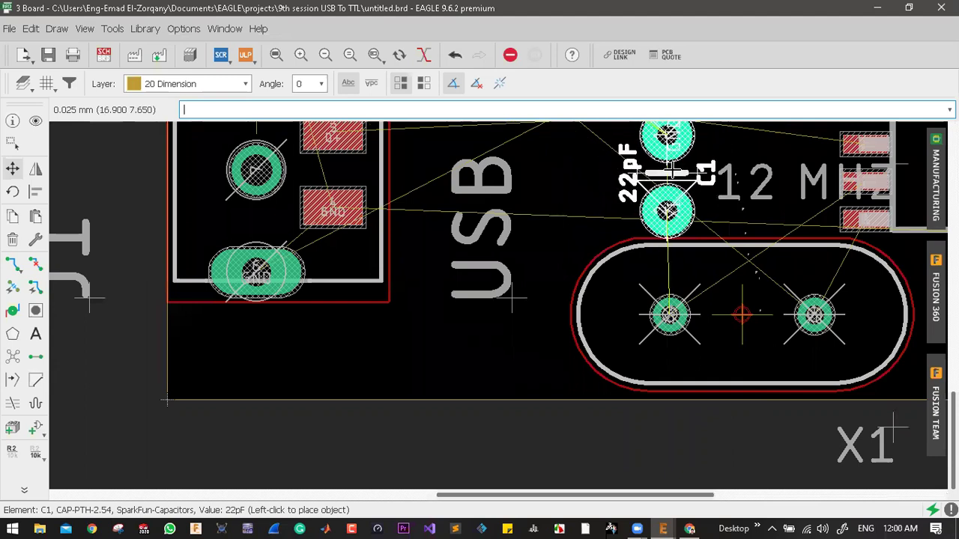
{"action": "left_click", "coordinate": [671, 170]}
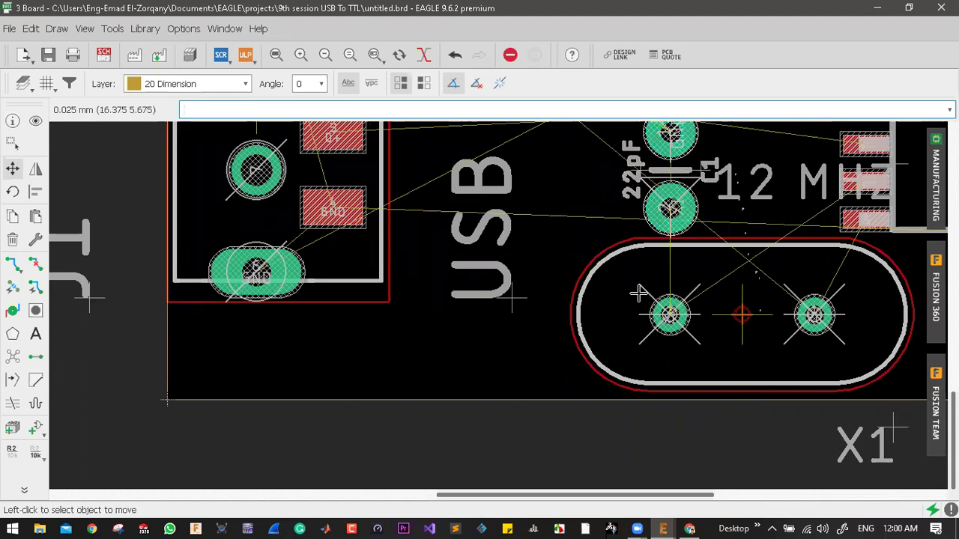
- Move the 22pF capacitor C2 beside C1, rotated vertically above the crystal's right pad
{"action": "scroll", "coordinate": [539, 197], "scroll_direction": "down", "scroll_amount": 3}
{"action": "scroll", "coordinate": [540, 197], "scroll_direction": "down", "scroll_amount": 3}
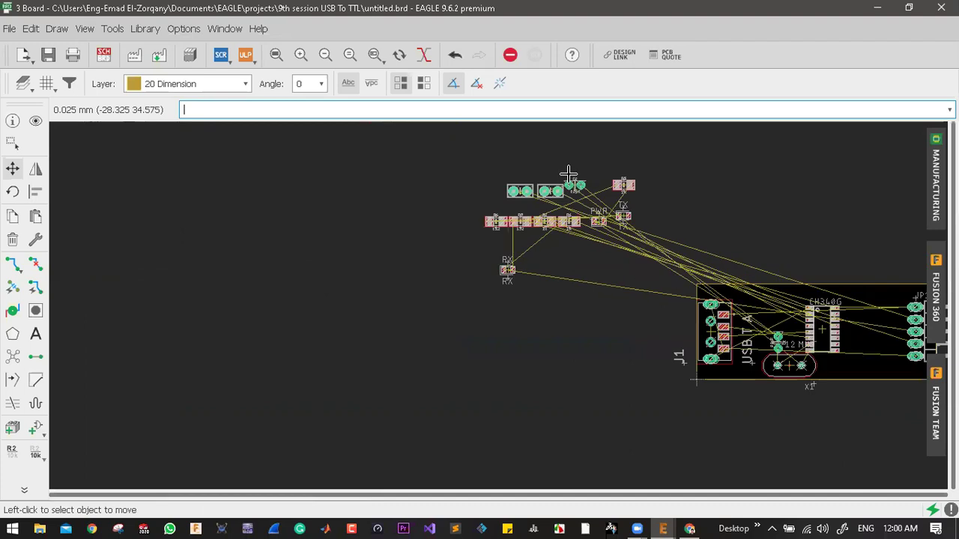
{"action": "scroll", "coordinate": [567, 176], "scroll_direction": "up", "scroll_amount": 2}
{"action": "scroll", "coordinate": [605, 165], "scroll_direction": "up", "scroll_amount": 2}
{"action": "scroll", "coordinate": [514, 150], "scroll_direction": "up", "scroll_amount": 2}
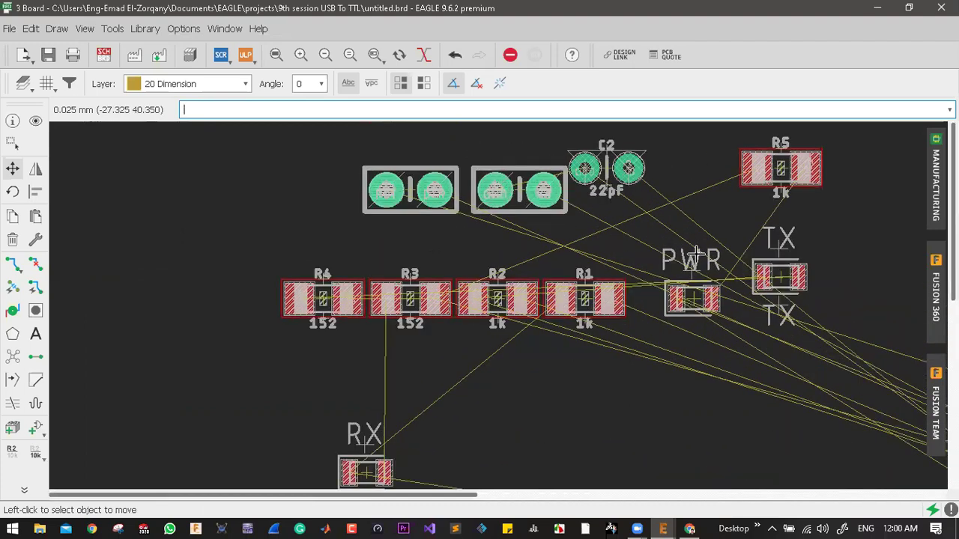
{"action": "left_click", "coordinate": [599, 169]}
{"action": "scroll", "coordinate": [600, 169], "scroll_direction": "down", "scroll_amount": 3}
{"action": "scroll", "coordinate": [489, 289], "scroll_direction": "up", "scroll_amount": 3}
{"action": "scroll", "coordinate": [490, 290], "scroll_direction": "up", "scroll_amount": 2}
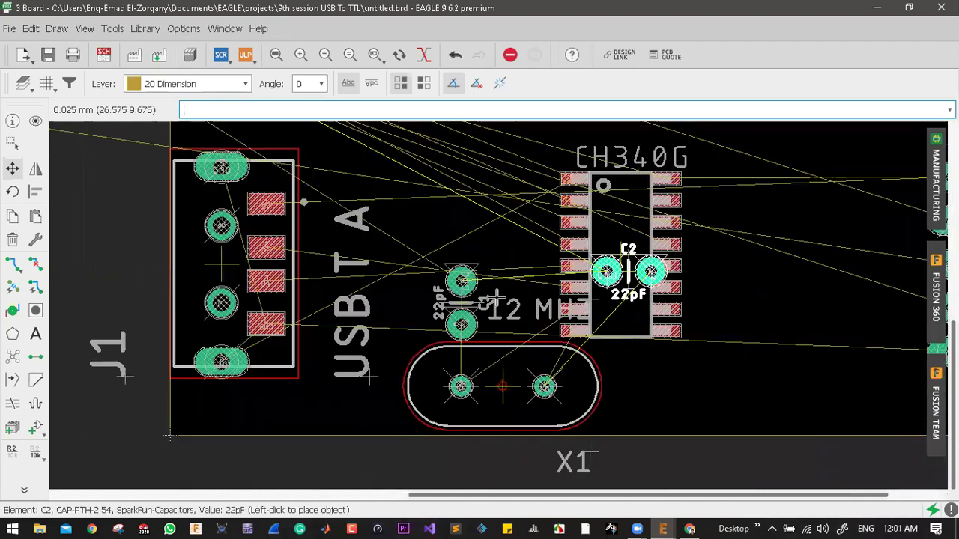
{"action": "scroll", "coordinate": [498, 301], "scroll_direction": "up", "scroll_amount": 1}
{"action": "right_click", "coordinate": [498, 302]}
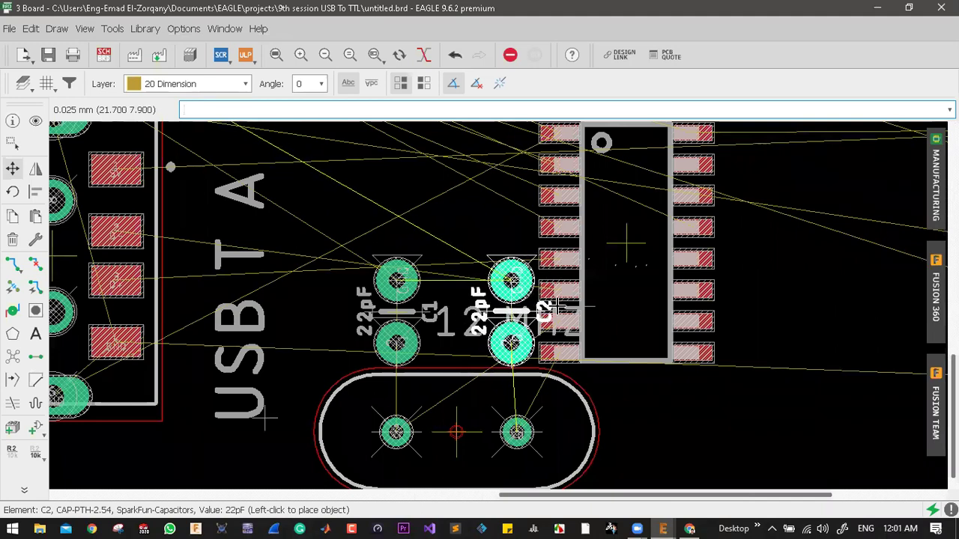
{"action": "left_click", "coordinate": [581, 281]}
- Shift the CH340G chip slightly up and to the right, away from capacitor C2
{"action": "scroll", "coordinate": [357, 329], "scroll_direction": "down", "scroll_amount": 1}
{"action": "left_click", "coordinate": [695, 224]}
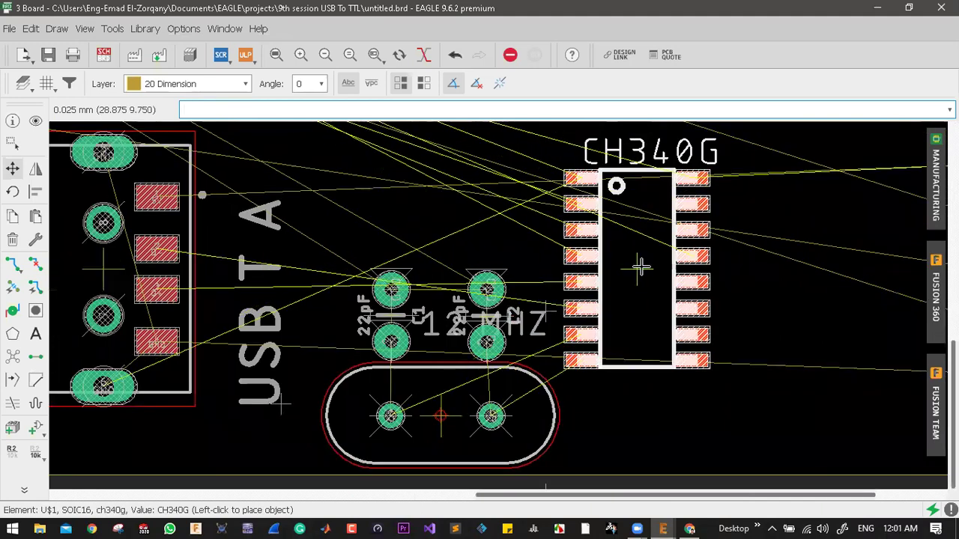
{"action": "left_click", "coordinate": [643, 262]}
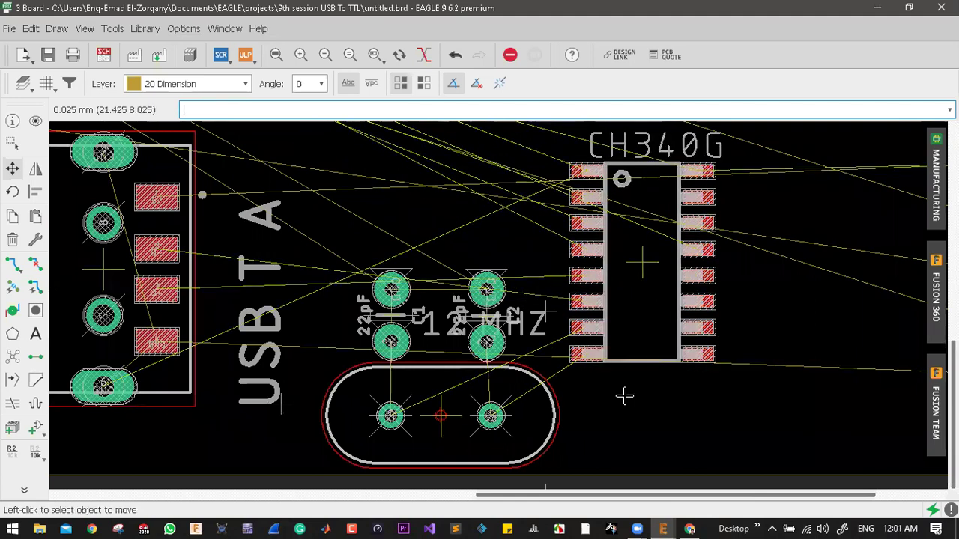
- Move capacitors C2 and C1 away from above the crystal to the free area below and to the right of the CH340G
{"action": "left_click", "coordinate": [487, 315]}
{"action": "left_click", "coordinate": [707, 440]}
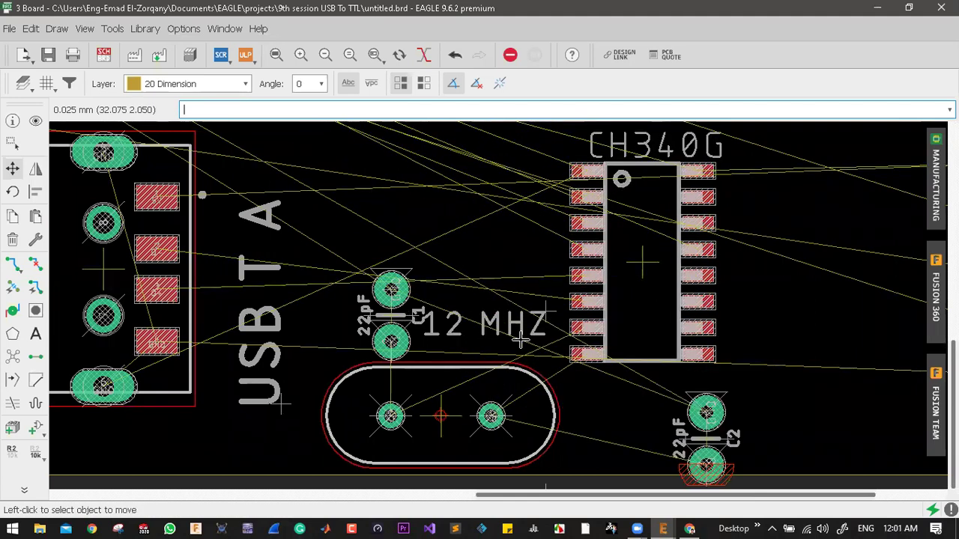
{"action": "left_click", "coordinate": [457, 321]}
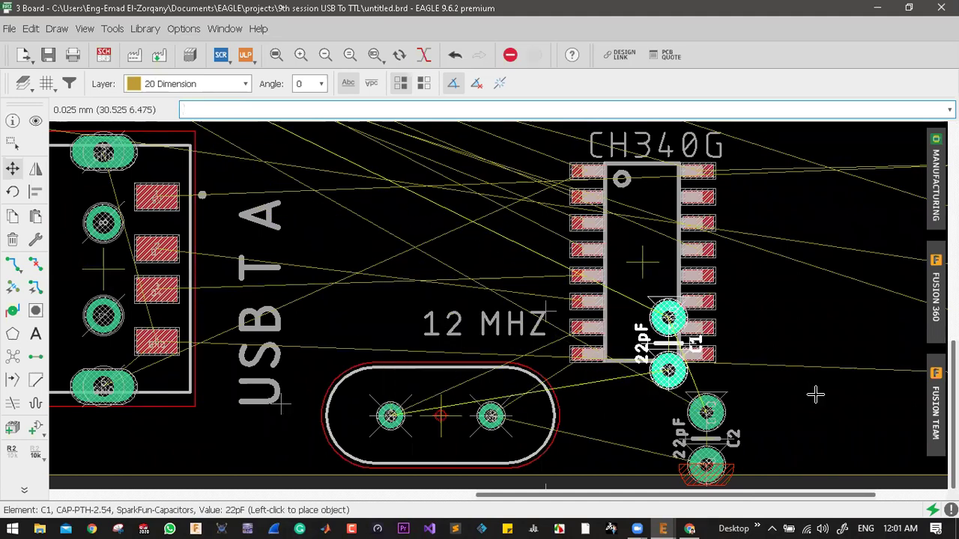
{"action": "left_click", "coordinate": [502, 380]}
- Move the 12 MHz crystal slightly right, keeping it horizontal below and to the left of the CH340G
{"action": "left_click", "coordinate": [441, 409]}
{"action": "right_click", "coordinate": [445, 379]}
{"action": "right_click", "coordinate": [450, 380]}
{"action": "right_click", "coordinate": [459, 402]}
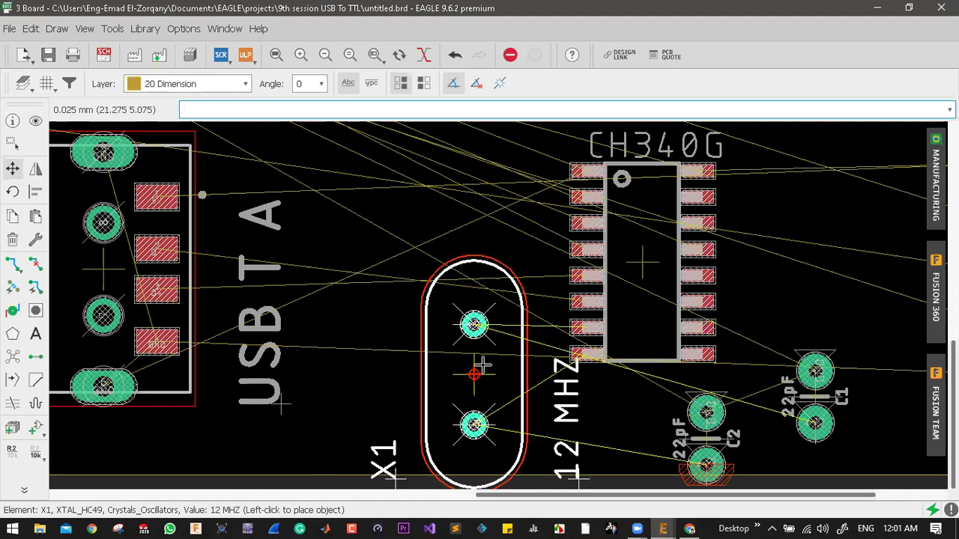
{"action": "right_click", "coordinate": [481, 367]}
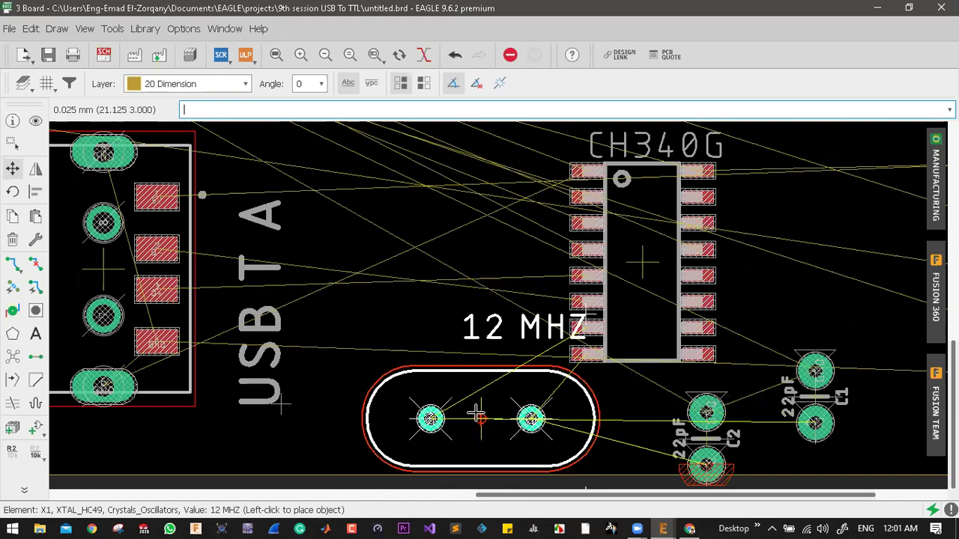
{"action": "left_click", "coordinate": [479, 414]}
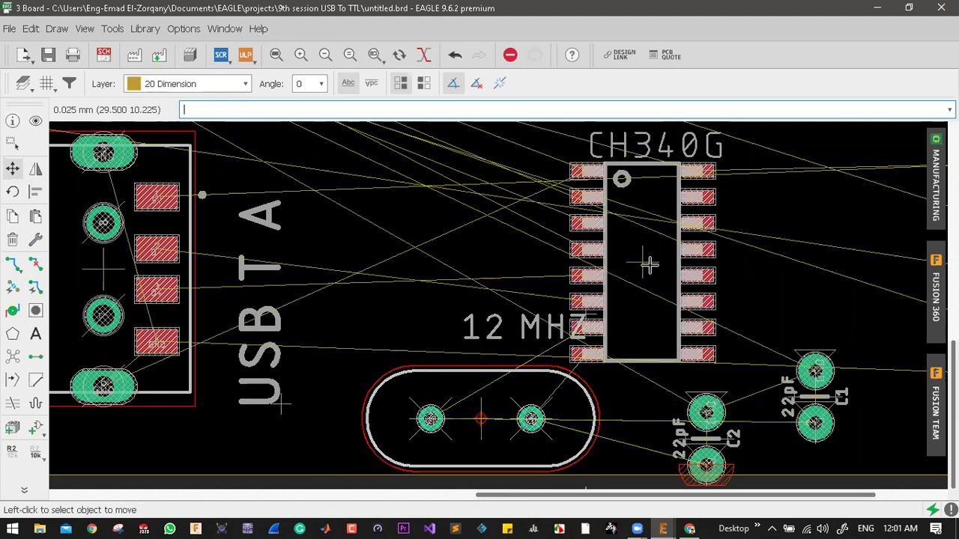
- Reposition the CH340G chip, setting its exact position to X 25 and Y 10 in its properties
{"action": "left_click", "coordinate": [621, 218]}
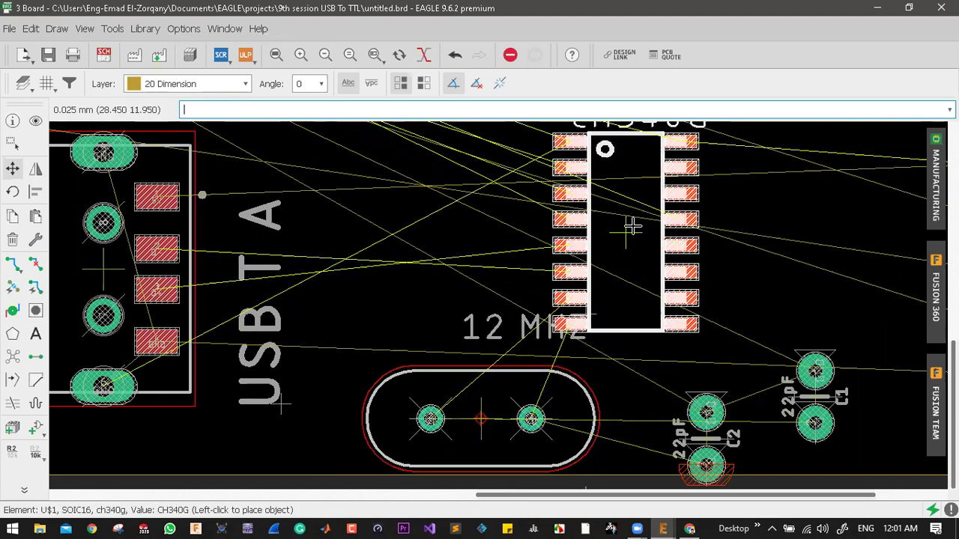
{"action": "left_click", "coordinate": [621, 282]}
{"action": "scroll", "coordinate": [621, 282], "scroll_direction": "down", "scroll_amount": 4}
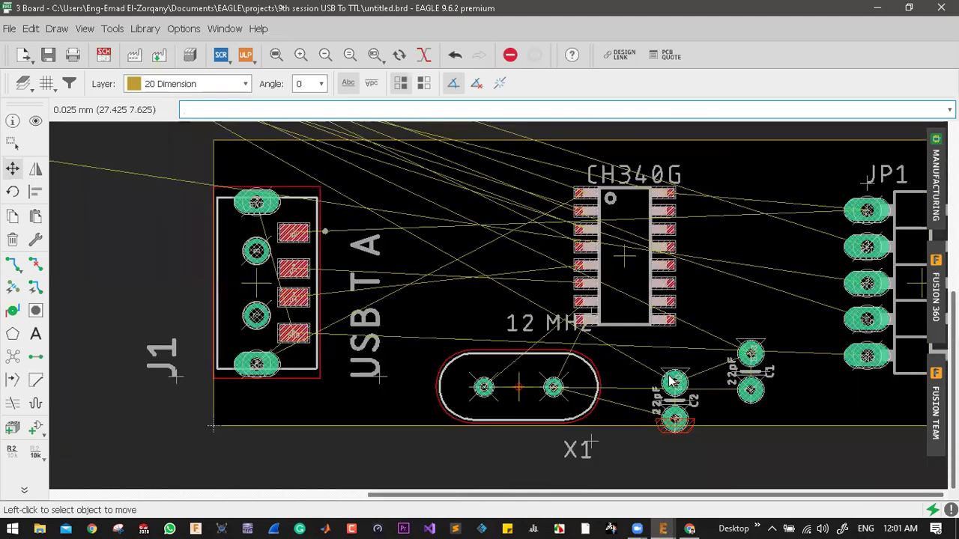
{"action": "right_click", "coordinate": [619, 263]}
{"action": "left_click", "coordinate": [659, 394]}
{"action": "double_click", "coordinate": [485, 122]}
{"action": "type", "text": "10"}
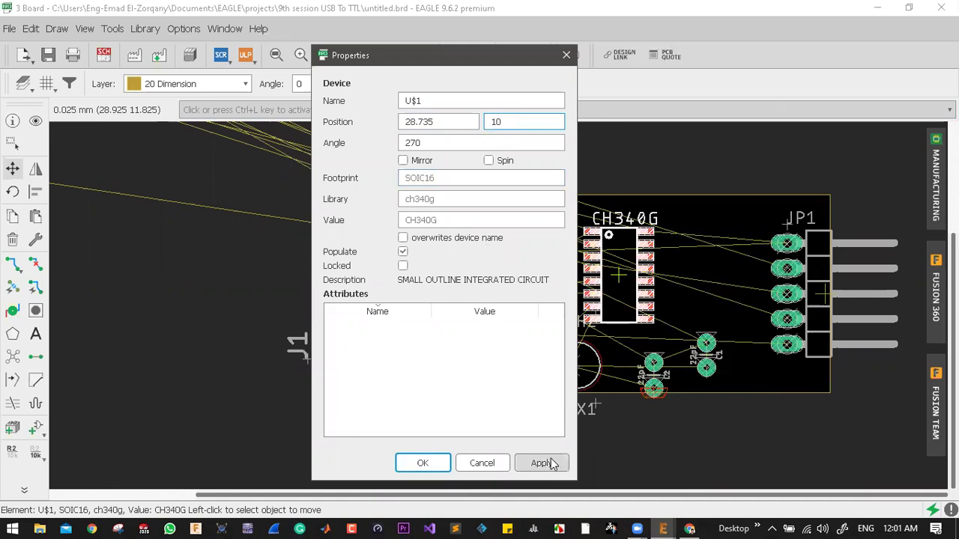
{"action": "double_click", "coordinate": [403, 122]}
{"action": "type", "text": "1"}
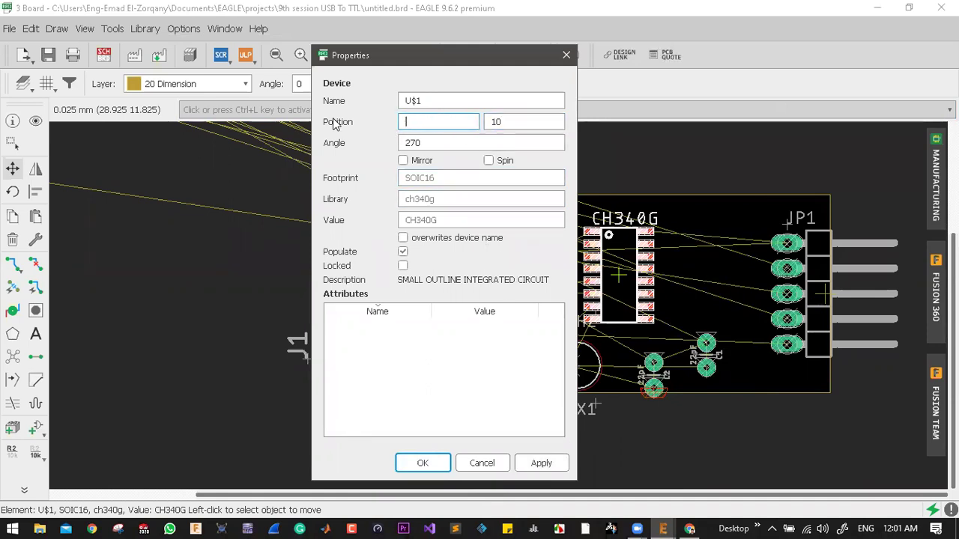
{"action": "type", "text": "5"}
{"action": "left_click", "coordinate": [531, 463]}
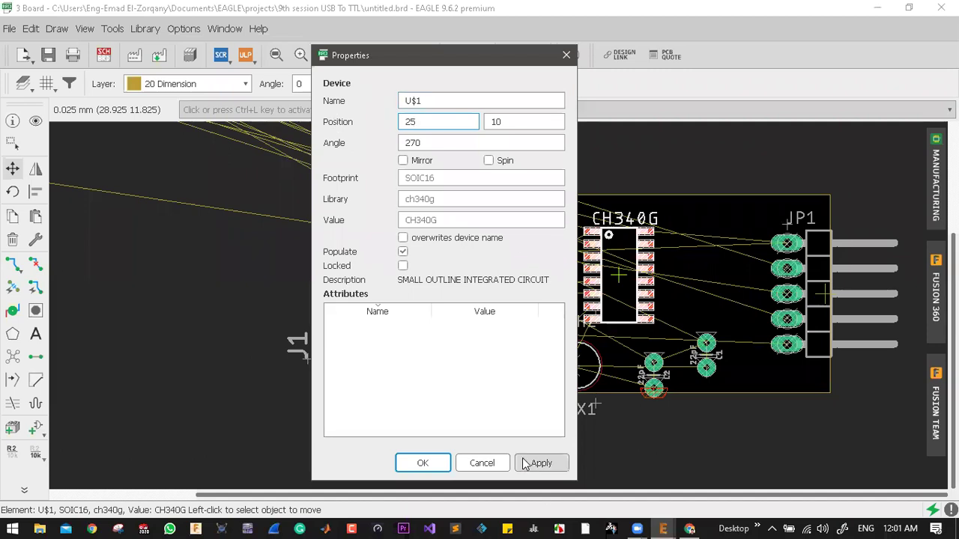
{"action": "left_click", "coordinate": [425, 463]}
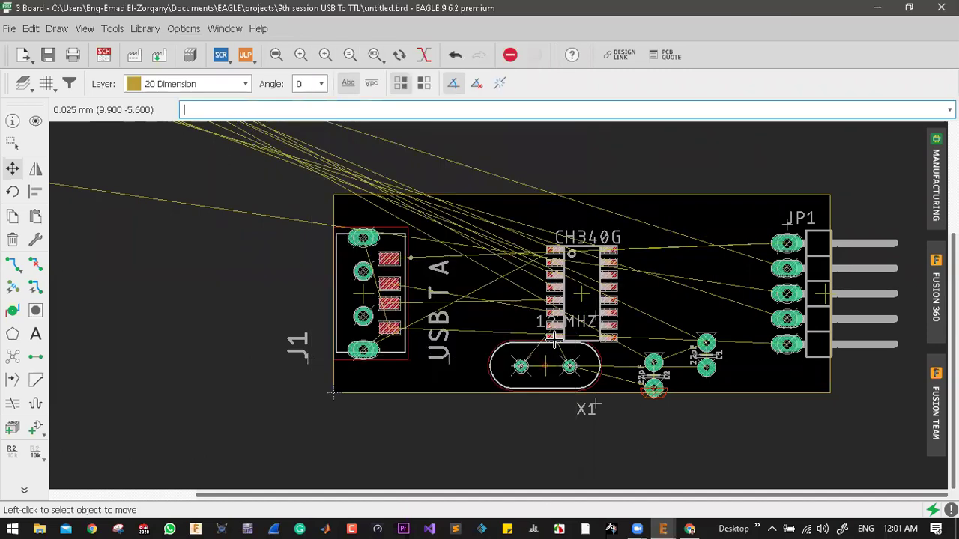
- Move the 12 MHz crystal left so that its outline clears the CH340G's lower pads
{"action": "scroll", "coordinate": [572, 379], "scroll_direction": "up", "scroll_amount": 1}
{"action": "scroll", "coordinate": [572, 378], "scroll_direction": "up", "scroll_amount": 2}
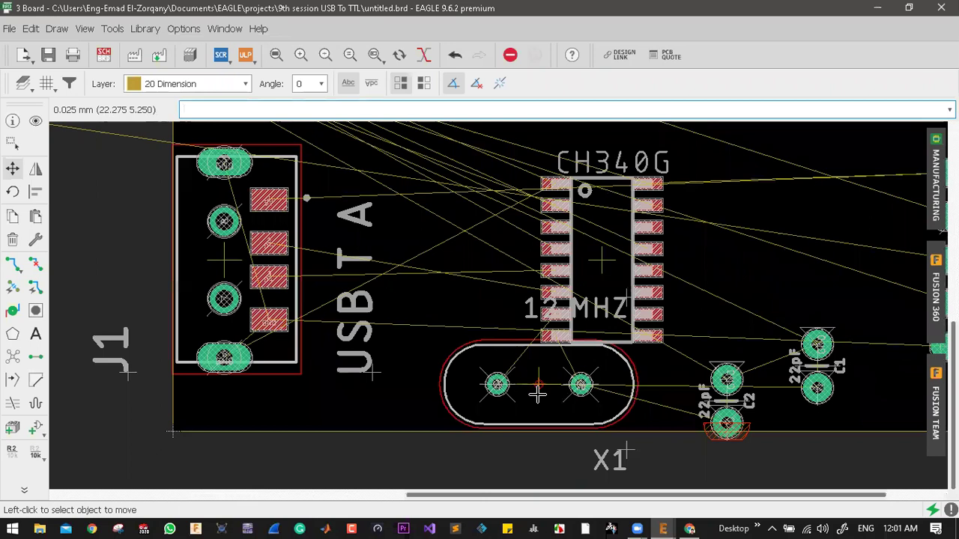
{"action": "left_click", "coordinate": [483, 393]}
{"action": "scroll", "coordinate": [512, 398], "scroll_direction": "up", "scroll_amount": 1}
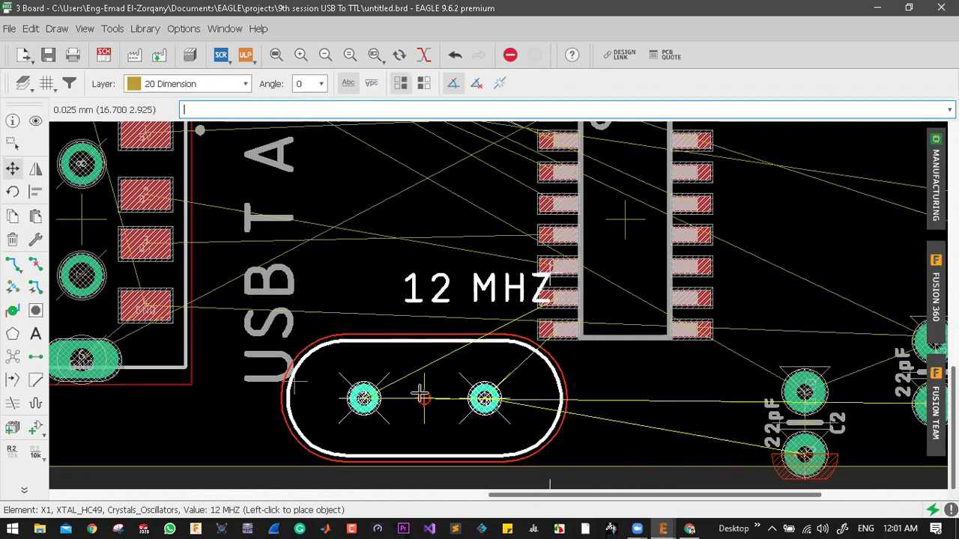
{"action": "left_click", "coordinate": [422, 395]}
{"action": "scroll", "coordinate": [388, 294], "scroll_direction": "down", "scroll_amount": 4}
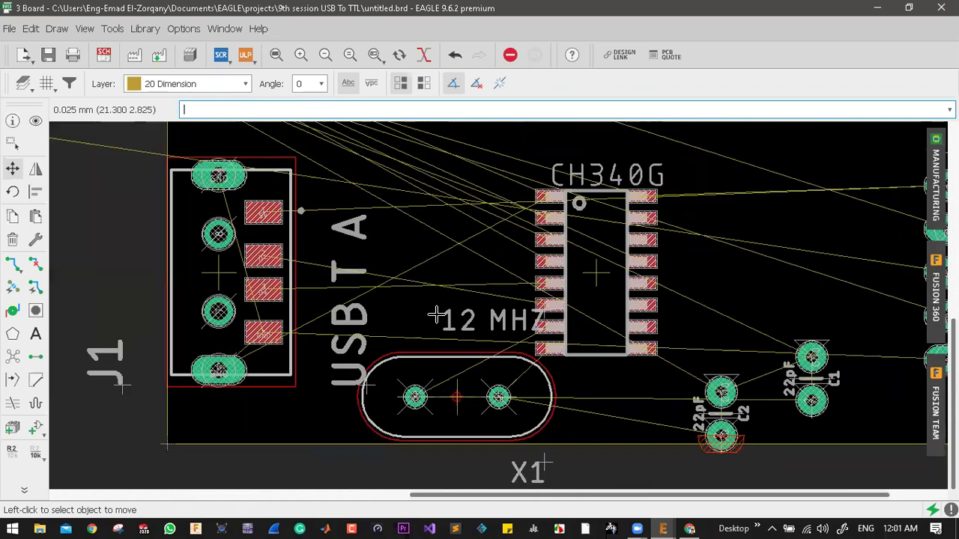
- Hide all board layers and show only Top, Bottom, Pads, Vias and Dimension
{"action": "left_click", "coordinate": [23, 83]}
{"action": "left_click", "coordinate": [255, 428]}
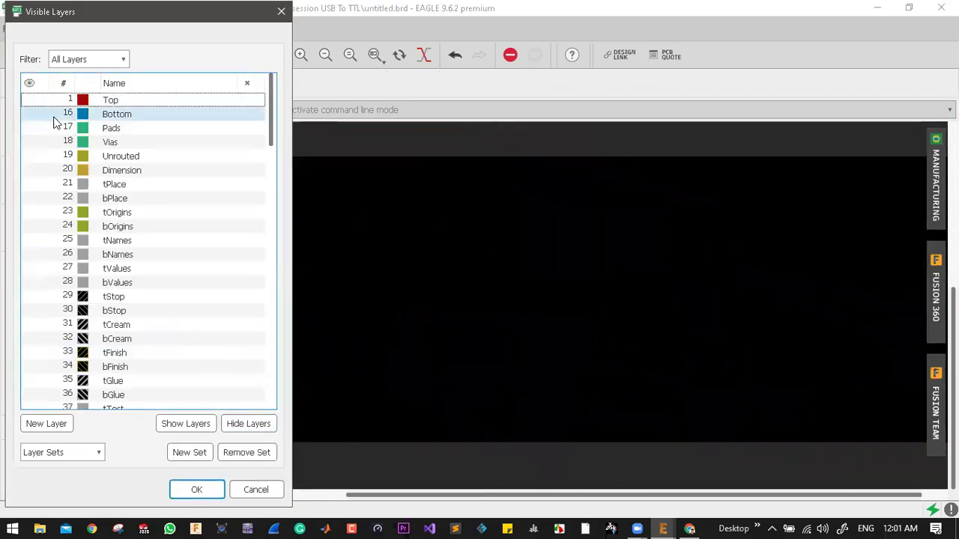
{"action": "left_click", "coordinate": [29, 100]}
{"action": "left_click", "coordinate": [28, 113]}
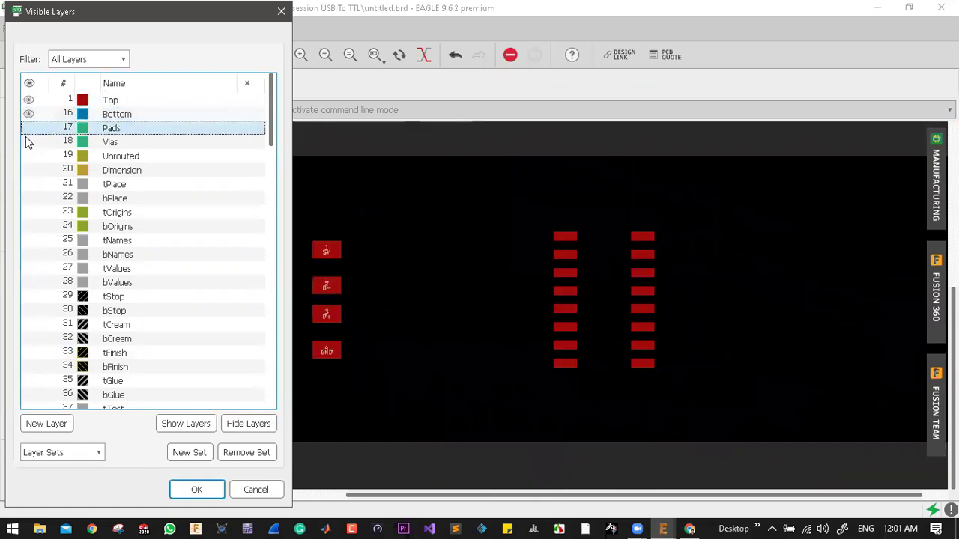
{"action": "left_click", "coordinate": [29, 128]}
{"action": "left_click", "coordinate": [24, 143]}
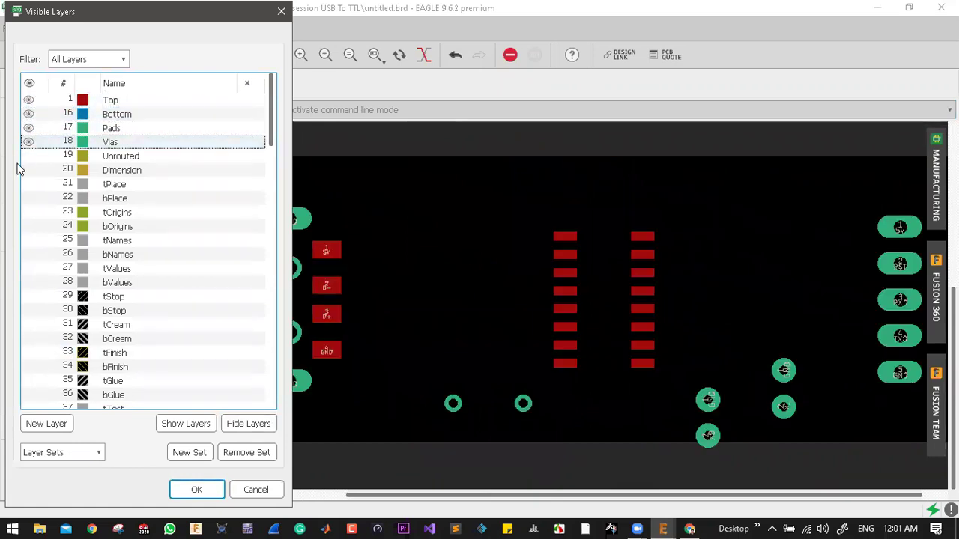
{"action": "left_click", "coordinate": [28, 170]}
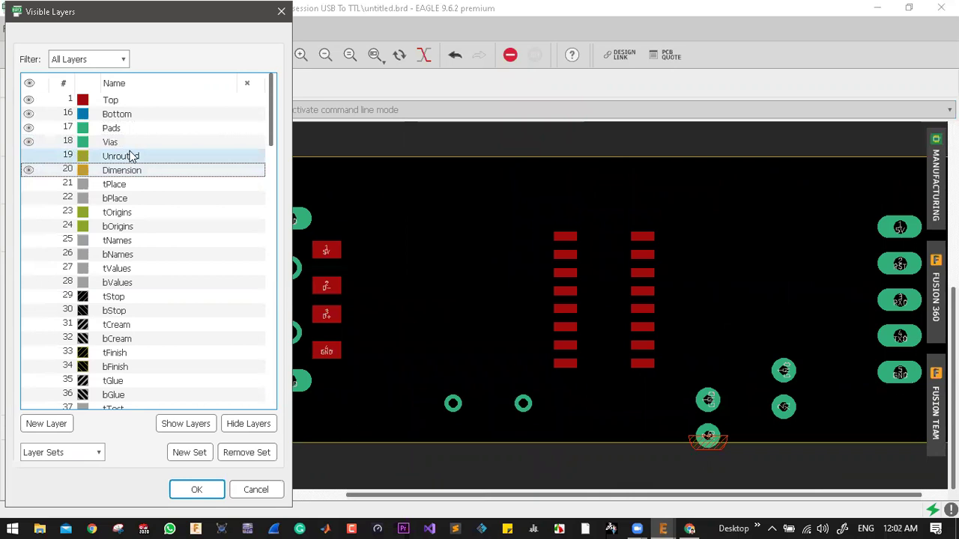
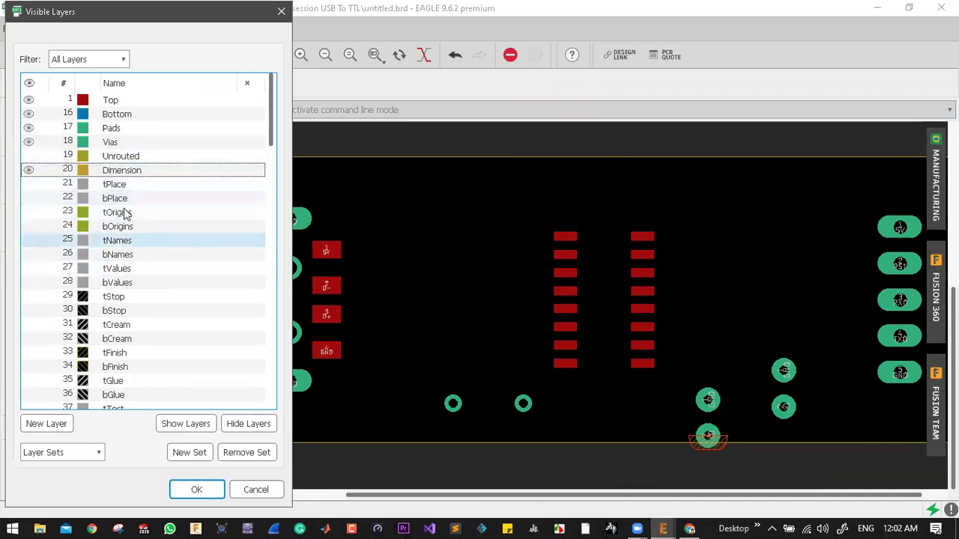
- Show all layers again and try the Preset_Bottom layer set
{"action": "left_click", "coordinate": [196, 424]}
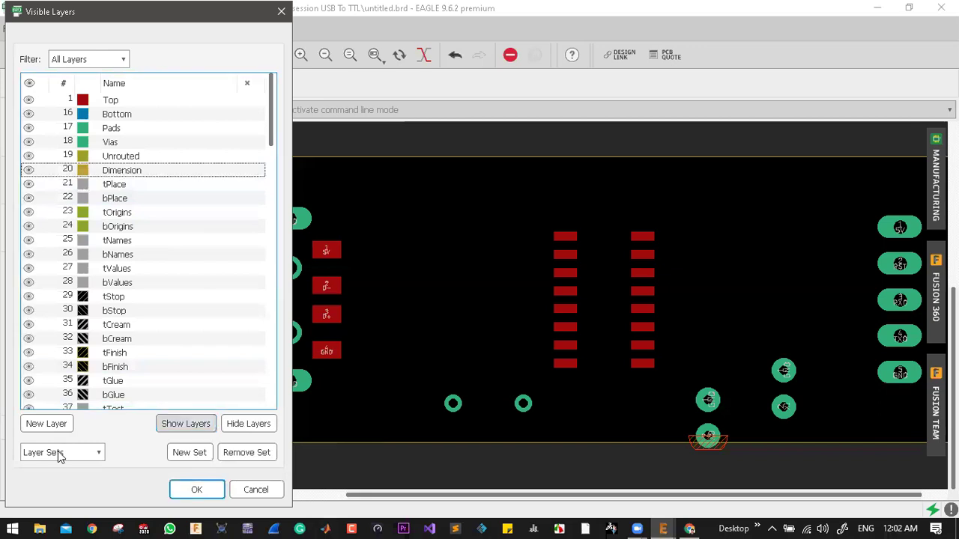
{"action": "left_click", "coordinate": [63, 453]}
{"action": "left_click", "coordinate": [78, 475]}
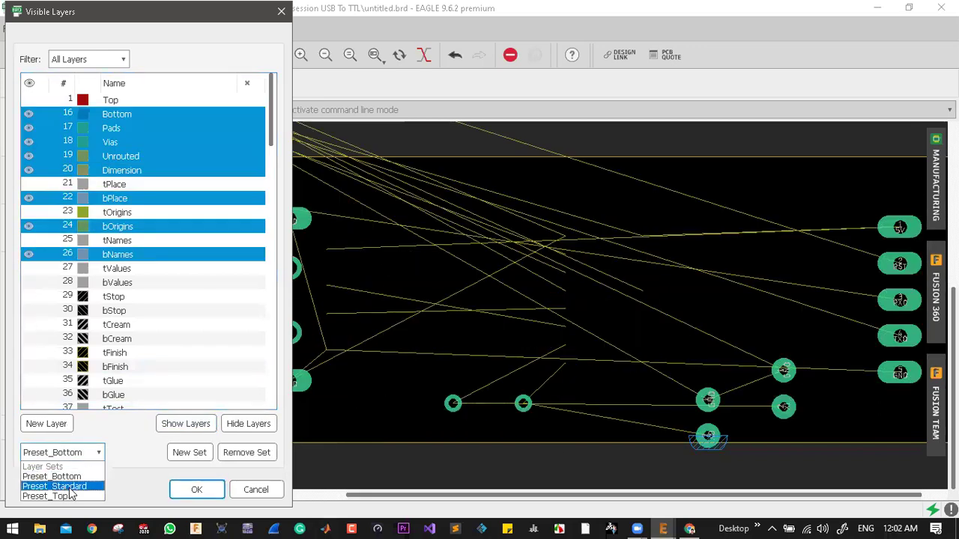
- Apply the Preset_Standard layer set and hide the tNames and bNames layers
{"action": "left_click", "coordinate": [71, 489]}
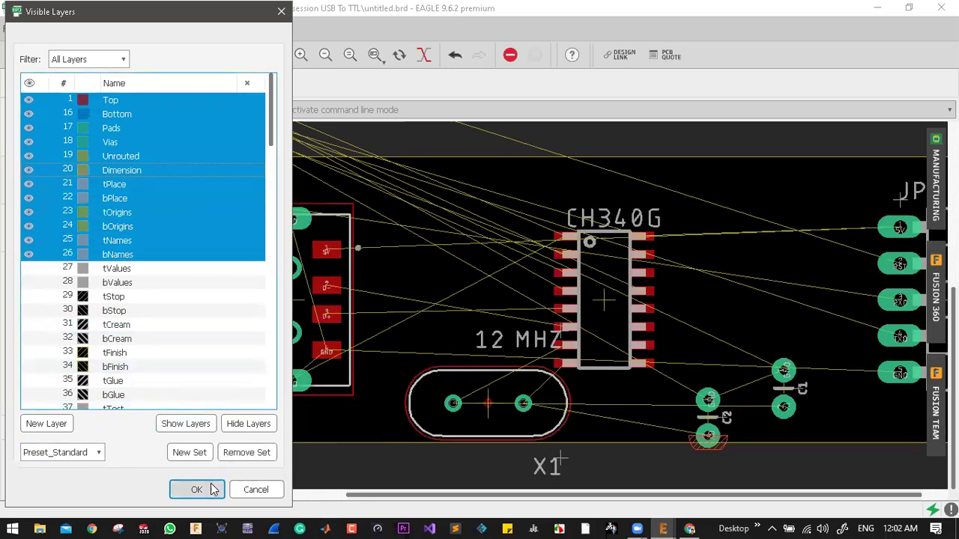
{"action": "left_click", "coordinate": [27, 256]}
{"action": "left_click", "coordinate": [27, 241]}
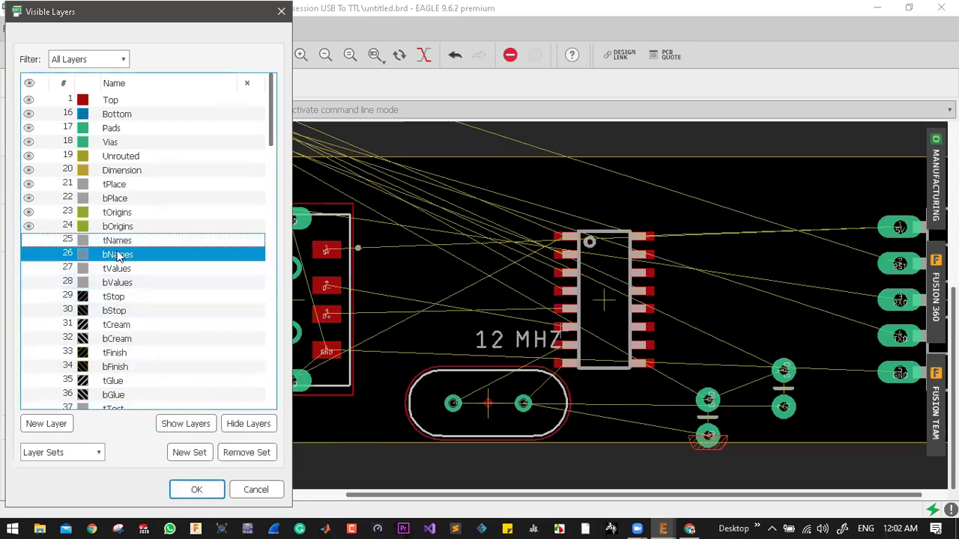
- Toggle the bPlace and tPlace layers off and back on to compare the component outlines
{"action": "left_click", "coordinate": [39, 202]}
{"action": "key", "text": "Up"}
{"action": "key", "text": "space"}
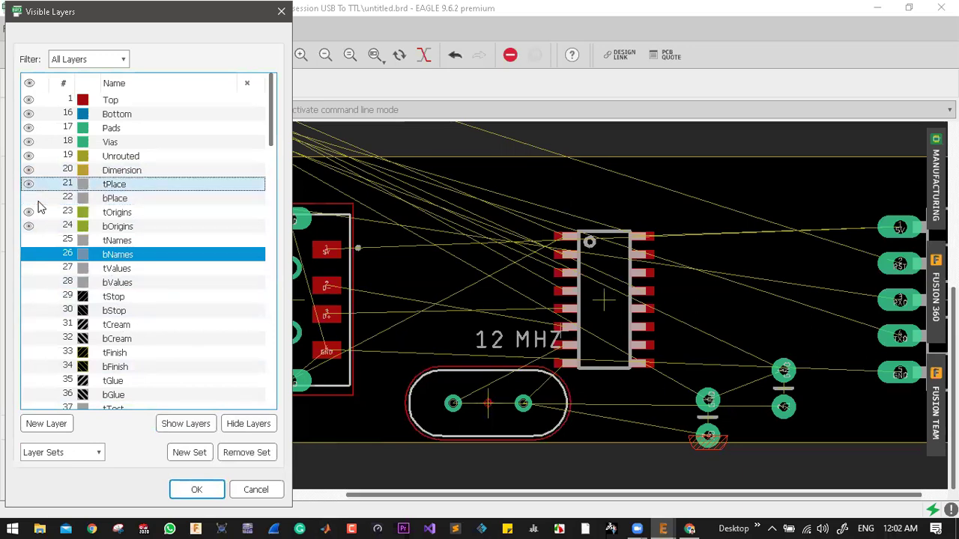
{"action": "key", "text": "space"}
{"action": "left_click", "coordinate": [30, 198]}
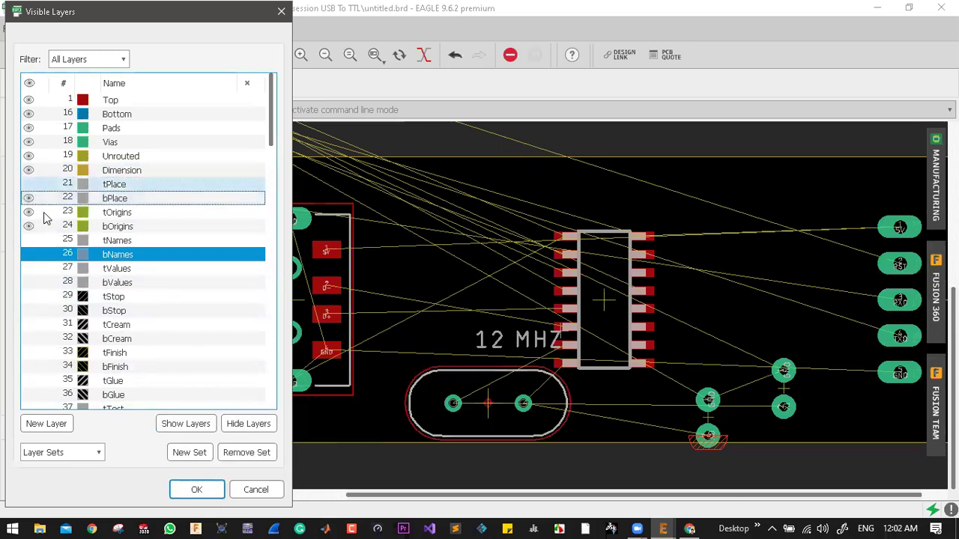
- Check the remaining layers in the list and confirm the visible layer selection
{"action": "scroll", "coordinate": [135, 310], "scroll_direction": "down", "scroll_amount": 4}
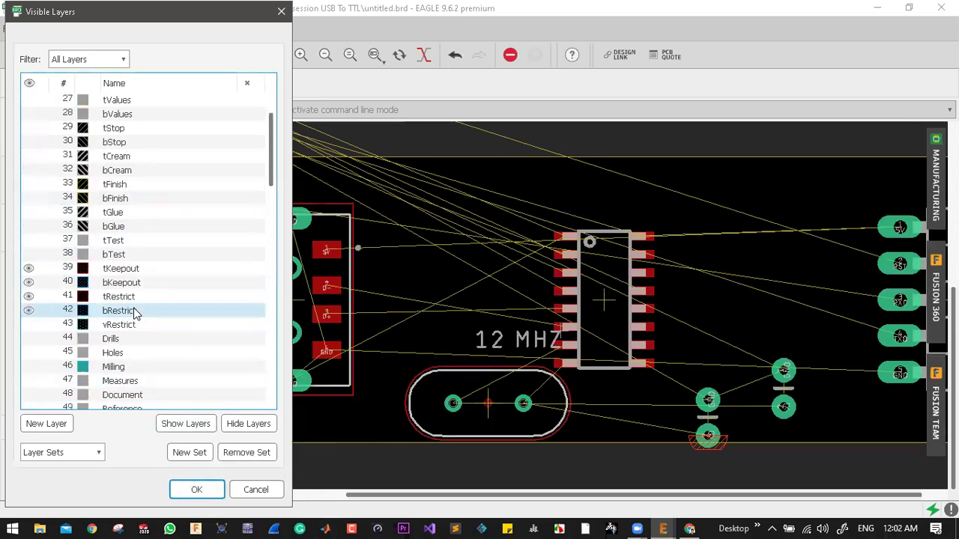
{"action": "scroll", "coordinate": [134, 308], "scroll_direction": "down", "scroll_amount": 5}
{"action": "scroll", "coordinate": [132, 299], "scroll_direction": "down", "scroll_amount": 1}
{"action": "scroll", "coordinate": [131, 300], "scroll_direction": "up", "scroll_amount": 6}
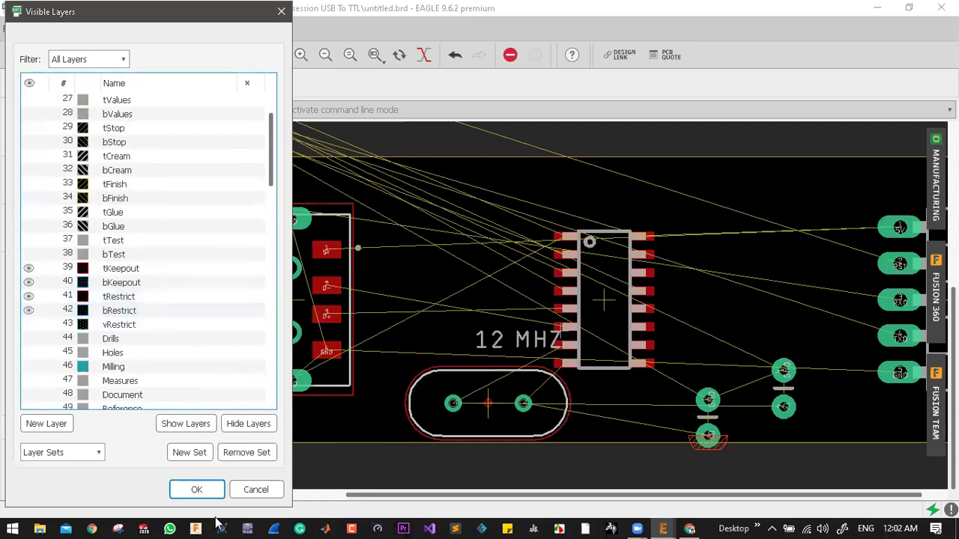
{"action": "key", "text": "Return"}
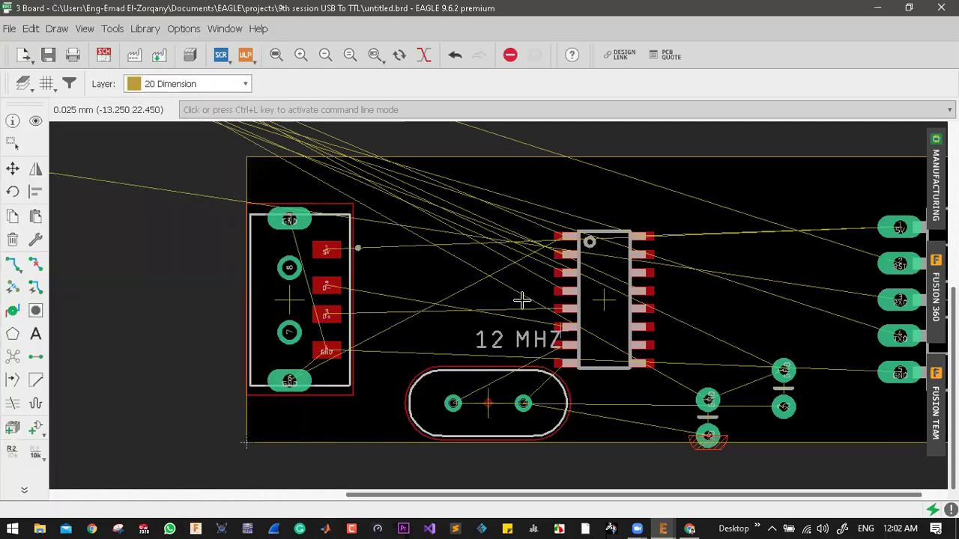
- Try the 22pF capacitor C2 vertically above the crystal's right pad
{"action": "scroll", "coordinate": [546, 360], "scroll_direction": "down", "scroll_amount": 1}
{"action": "scroll", "coordinate": [552, 300], "scroll_direction": "up", "scroll_amount": 3}
{"action": "scroll", "coordinate": [509, 404], "scroll_direction": "up", "scroll_amount": 1}
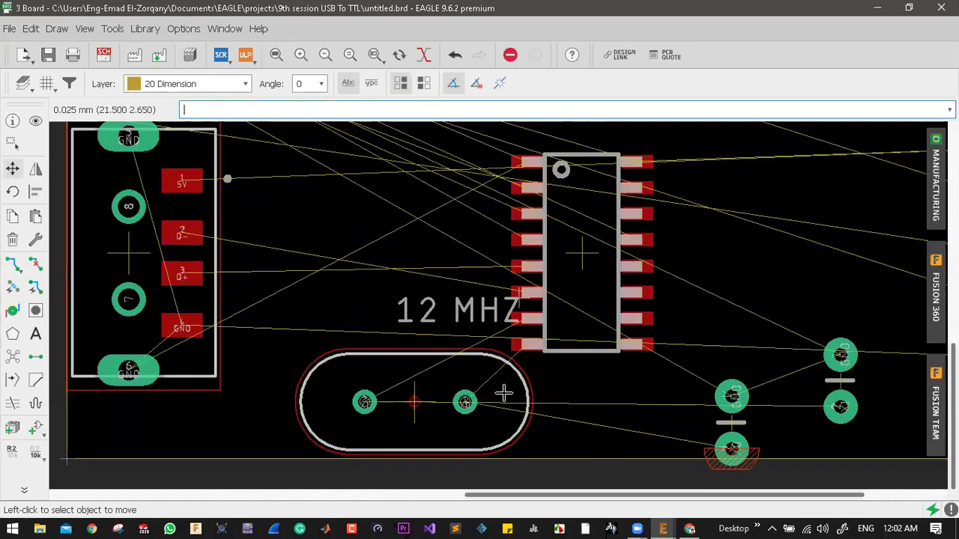
{"action": "left_click", "coordinate": [731, 422]}
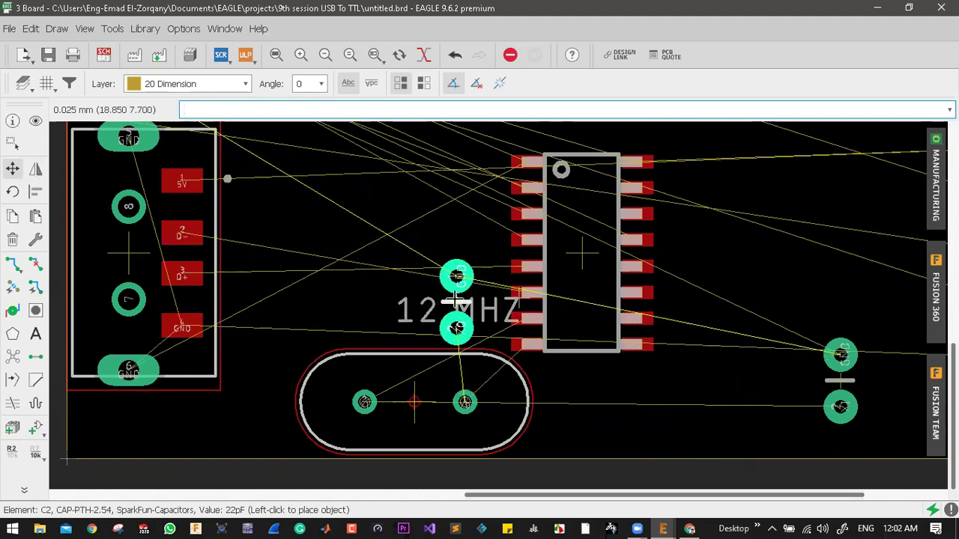
{"action": "left_click", "coordinate": [456, 298]}
- Move the 12 MHZ value label down inside the crystal's outline
{"action": "scroll", "coordinate": [510, 313], "scroll_direction": "up", "scroll_amount": 2}
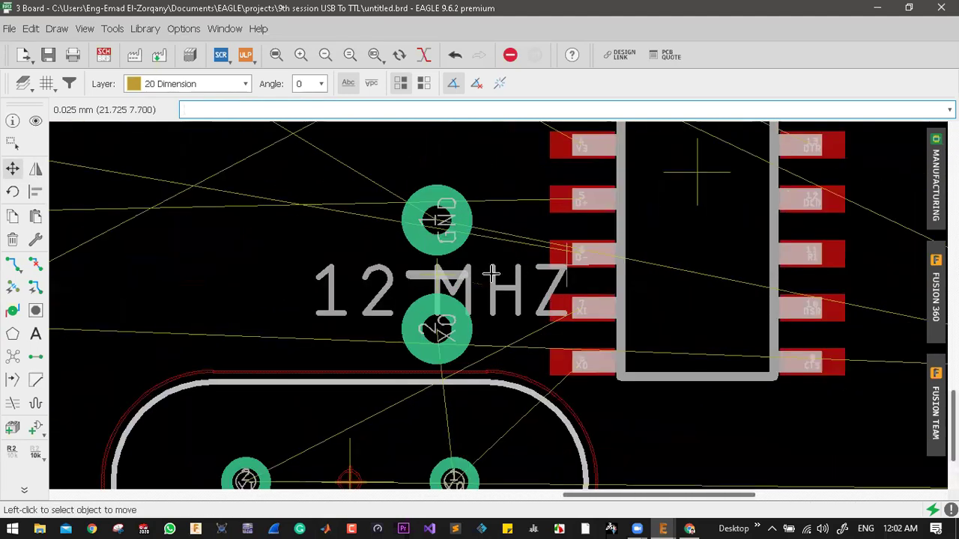
{"action": "left_click", "coordinate": [520, 274]}
{"action": "scroll", "coordinate": [488, 272], "scroll_direction": "down", "scroll_amount": 5}
{"action": "scroll", "coordinate": [487, 305], "scroll_direction": "up", "scroll_amount": 1}
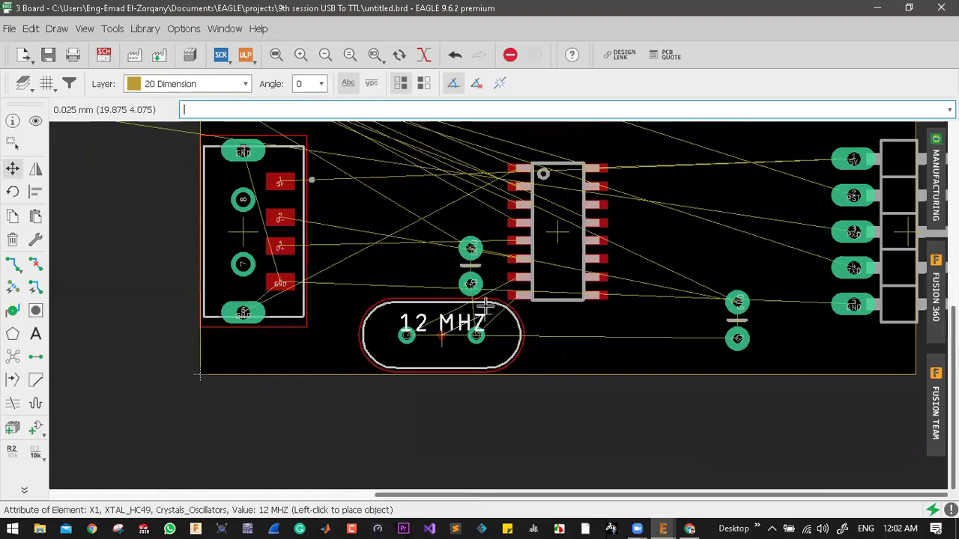
{"action": "scroll", "coordinate": [487, 306], "scroll_direction": "up", "scroll_amount": 3}
{"action": "left_click", "coordinate": [489, 301]}
- Rotate capacitor C2 horizontally and place it just right of the crystal, XO pad facing it and in line with the crystal's pads
{"action": "left_click", "coordinate": [469, 198]}
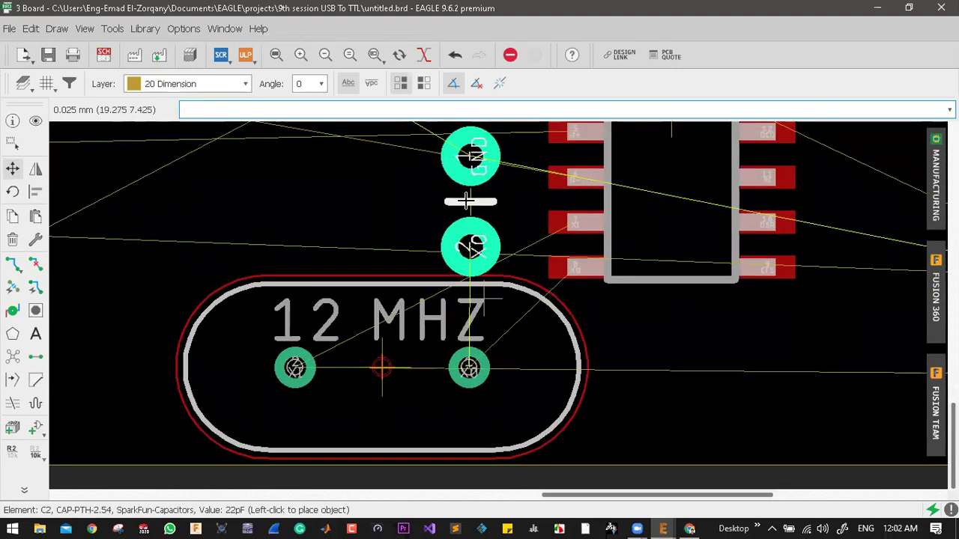
{"action": "right_click", "coordinate": [631, 360]}
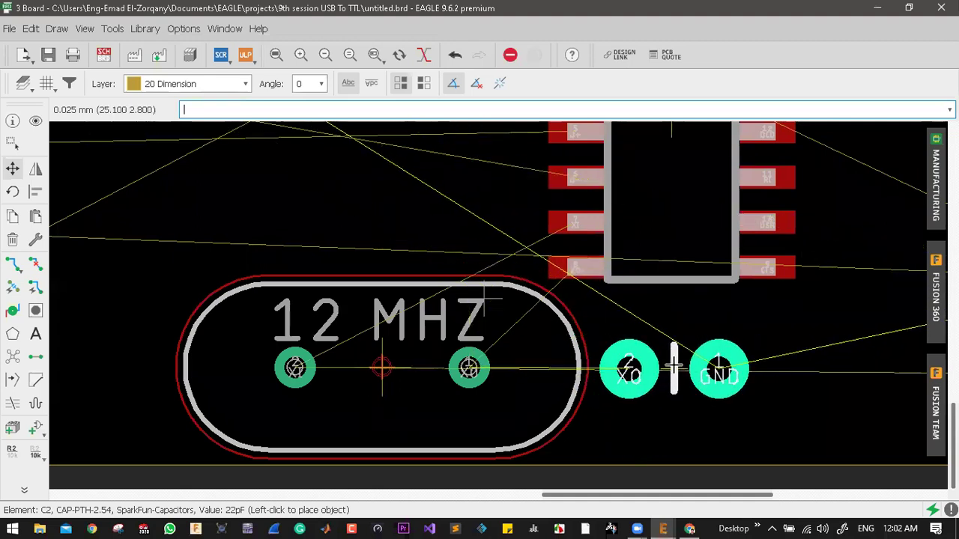
{"action": "left_click", "coordinate": [671, 367]}
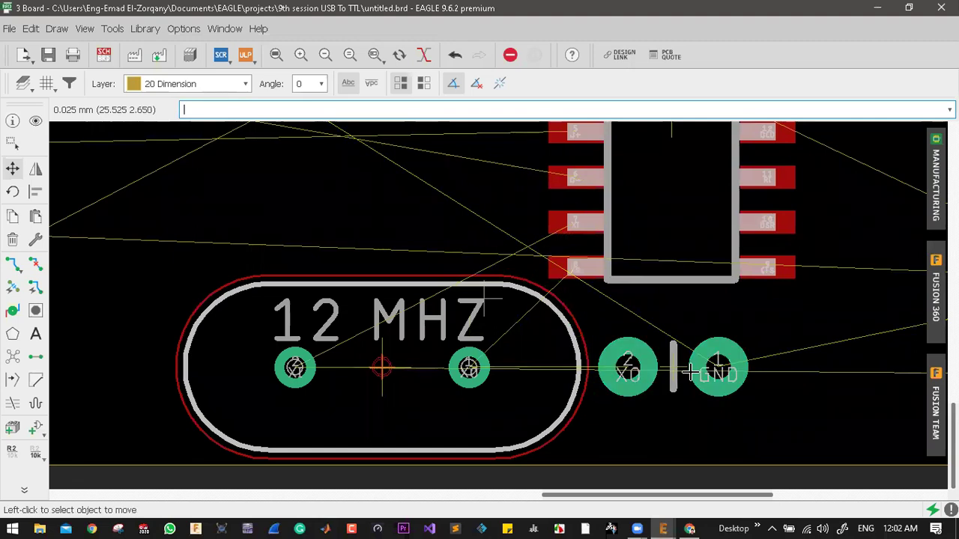
- Rotate the 22pF capacitor C1 horizontally and place it just left of the crystal, with its XI pad facing the crystal
{"action": "scroll", "coordinate": [686, 370], "scroll_direction": "down", "scroll_amount": 2}
{"action": "scroll", "coordinate": [802, 367], "scroll_direction": "down", "scroll_amount": 2}
{"action": "left_click", "coordinate": [862, 355]}
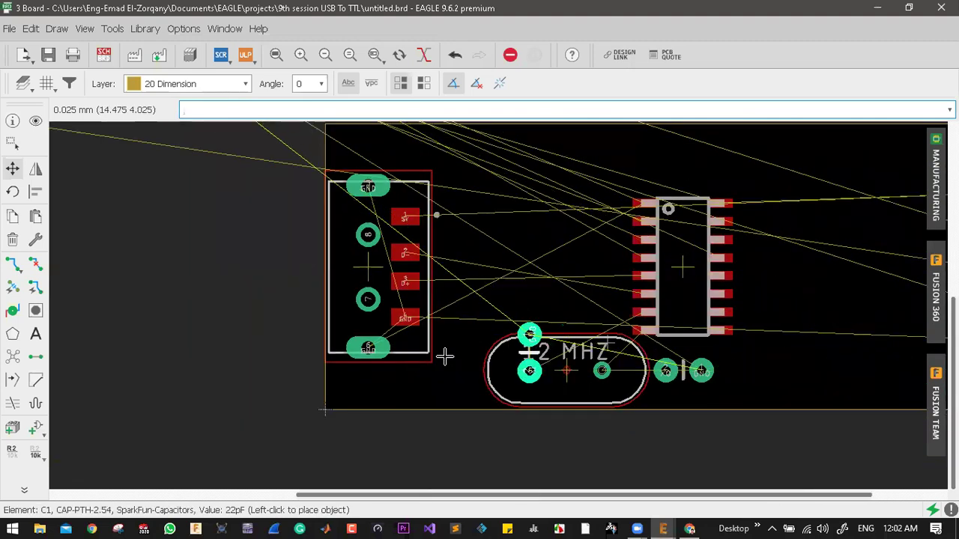
{"action": "scroll", "coordinate": [442, 356], "scroll_direction": "up", "scroll_amount": 2}
{"action": "right_click", "coordinate": [459, 373]}
{"action": "scroll", "coordinate": [460, 376], "scroll_direction": "up", "scroll_amount": 1}
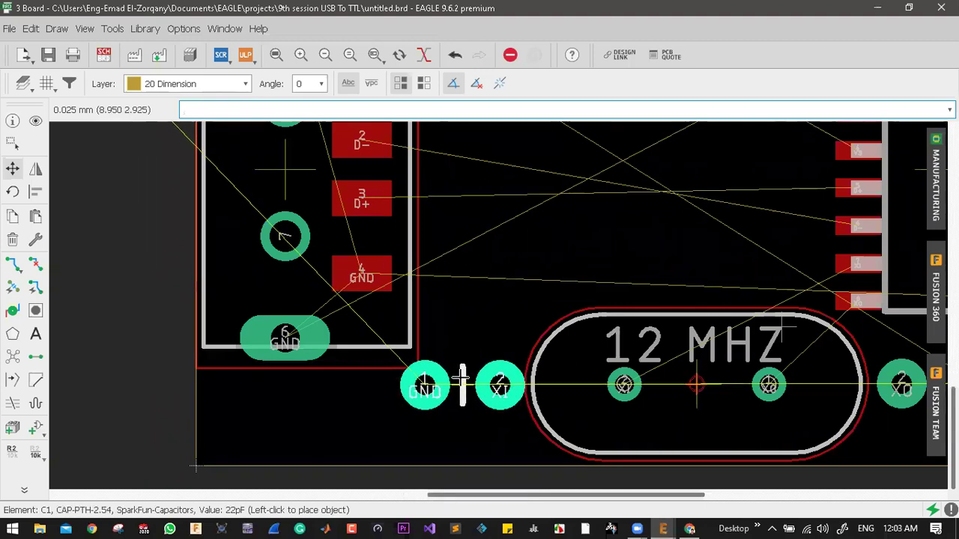
{"action": "left_click", "coordinate": [462, 383]}
{"action": "scroll", "coordinate": [453, 397], "scroll_direction": "down", "scroll_amount": 3}
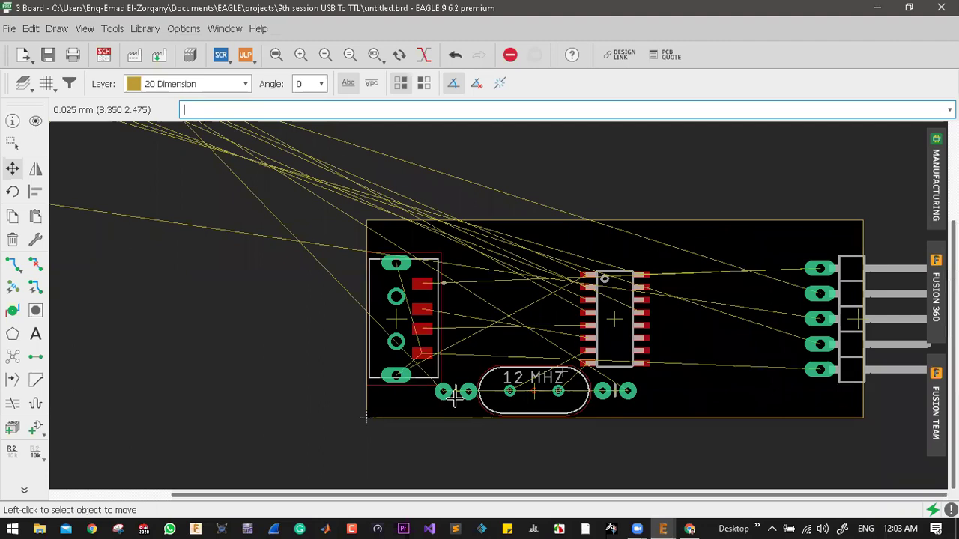
- Try capacitor C1 vertically between the USB connector and the crystal
{"action": "left_click", "coordinate": [456, 391]}
{"action": "right_click", "coordinate": [456, 389]}
{"action": "right_click", "coordinate": [456, 386]}
{"action": "right_click", "coordinate": [457, 367]}
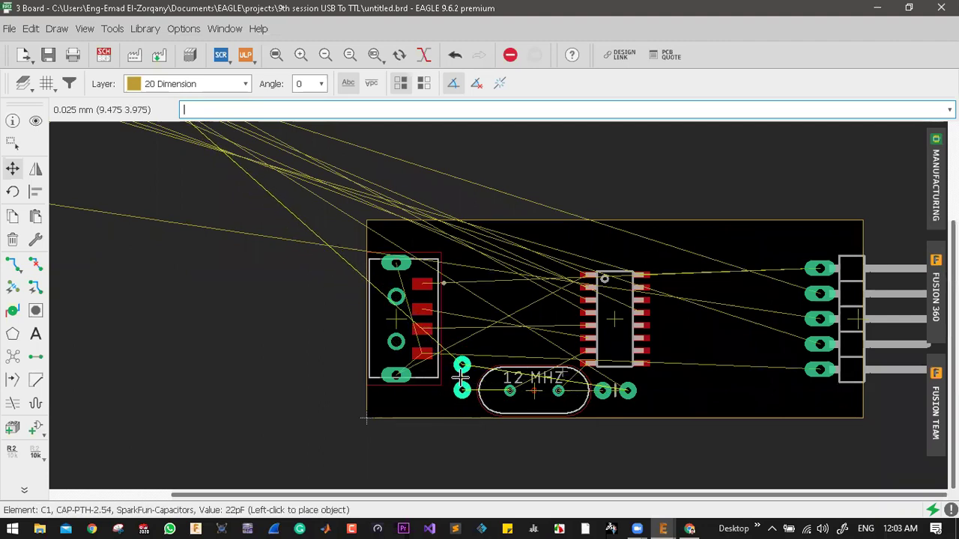
{"action": "left_click", "coordinate": [461, 378]}
{"action": "scroll", "coordinate": [643, 391], "scroll_direction": "up", "scroll_amount": 3}
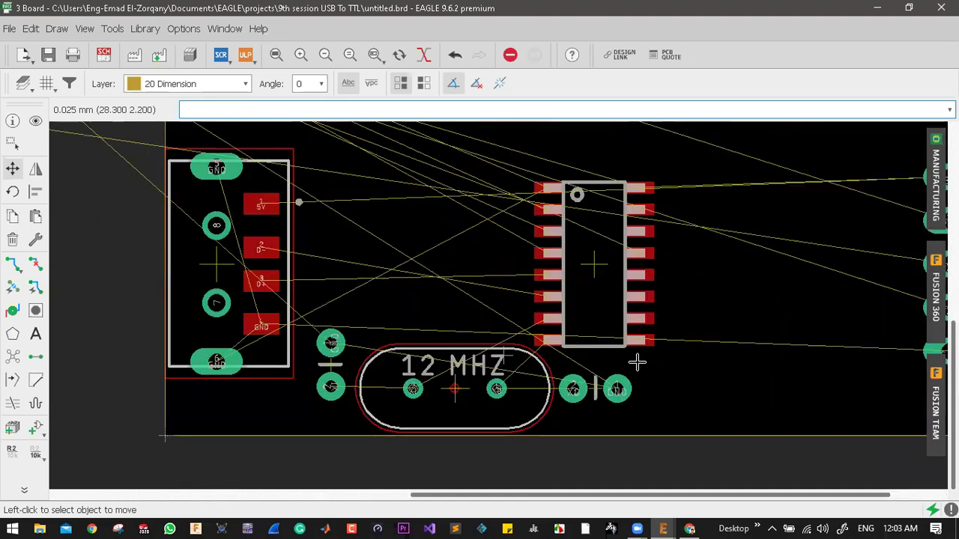
{"action": "scroll", "coordinate": [637, 362], "scroll_direction": "down", "scroll_amount": 4}
{"action": "scroll", "coordinate": [584, 337], "scroll_direction": "up", "scroll_amount": 2}
{"action": "scroll", "coordinate": [562, 359], "scroll_direction": "down", "scroll_amount": 1}
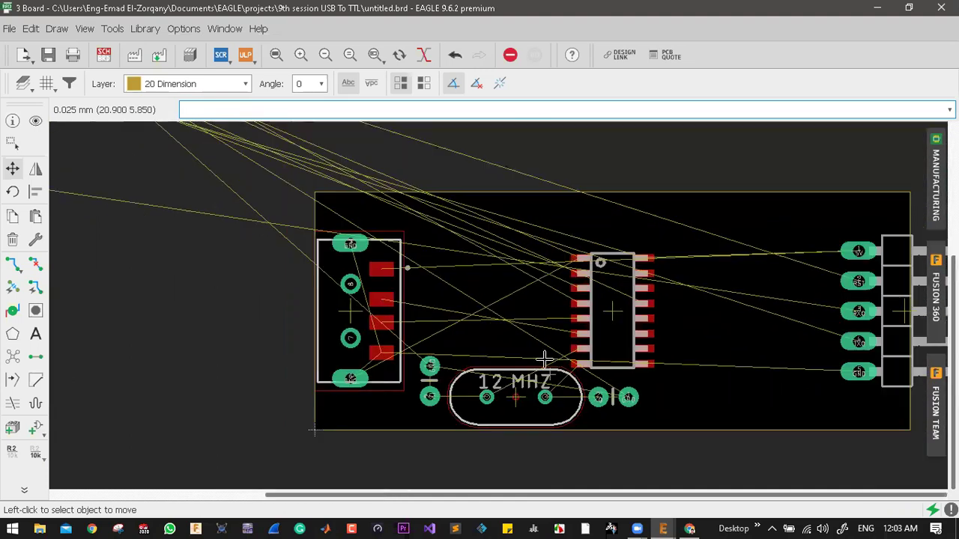
{"action": "scroll", "coordinate": [462, 397], "scroll_direction": "up", "scroll_amount": 3}
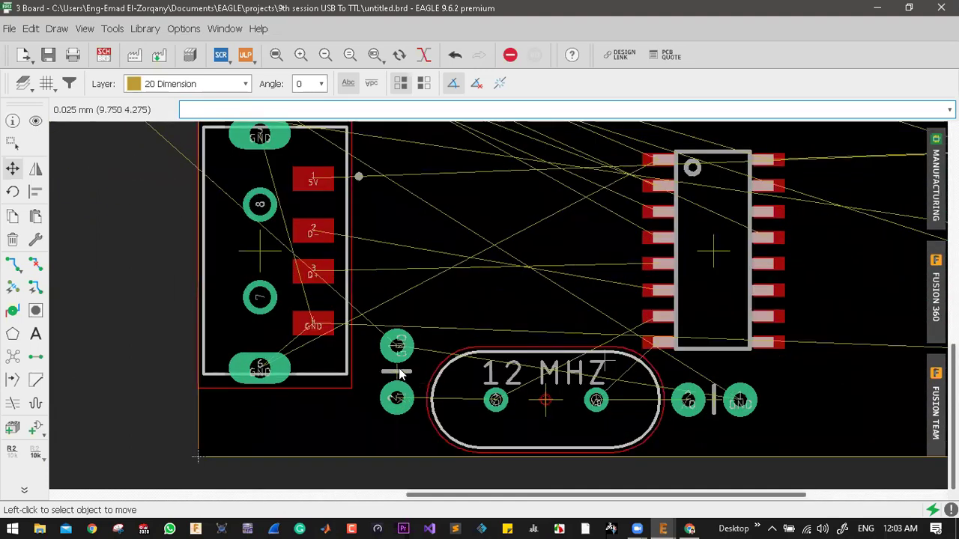
- Turn capacitor C1 horizontal again and place it beside the crystal in line with the crystal's pads, XI pad facing it
{"action": "right_click", "coordinate": [399, 373]}
{"action": "left_click", "coordinate": [397, 367]}
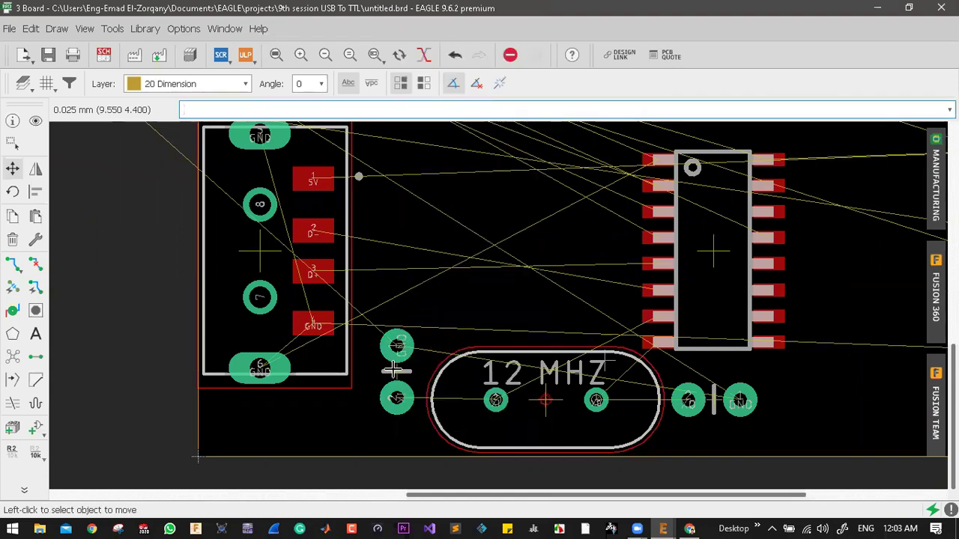
{"action": "left_click", "coordinate": [394, 370]}
{"action": "right_click", "coordinate": [394, 374]}
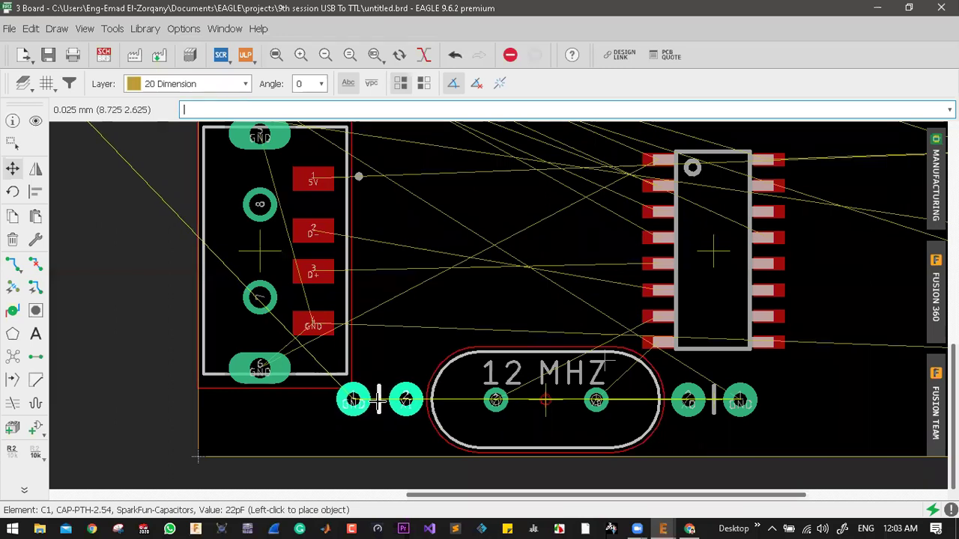
{"action": "left_click", "coordinate": [379, 401]}
{"action": "scroll", "coordinate": [524, 442], "scroll_direction": "down", "scroll_amount": 6}
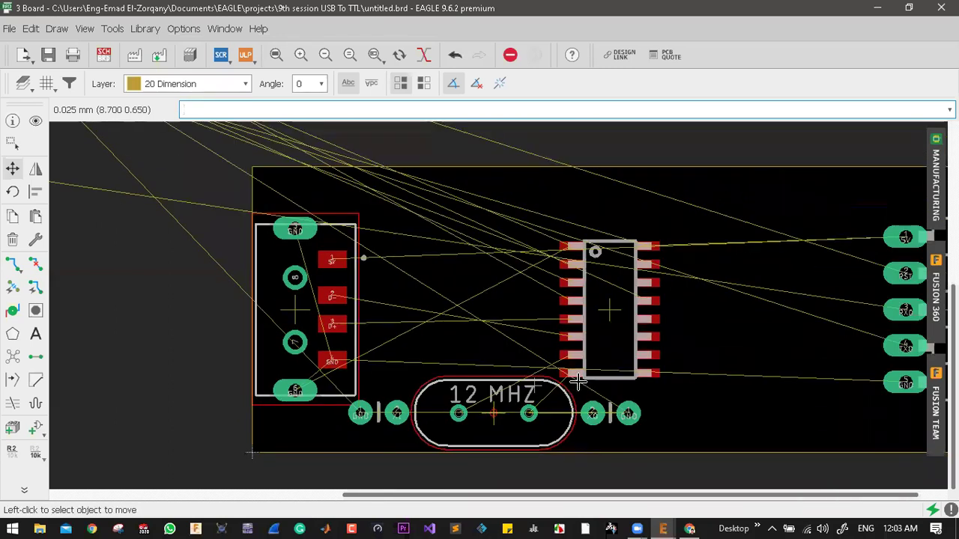
{"action": "scroll", "coordinate": [541, 399], "scroll_direction": "up", "scroll_amount": 5}
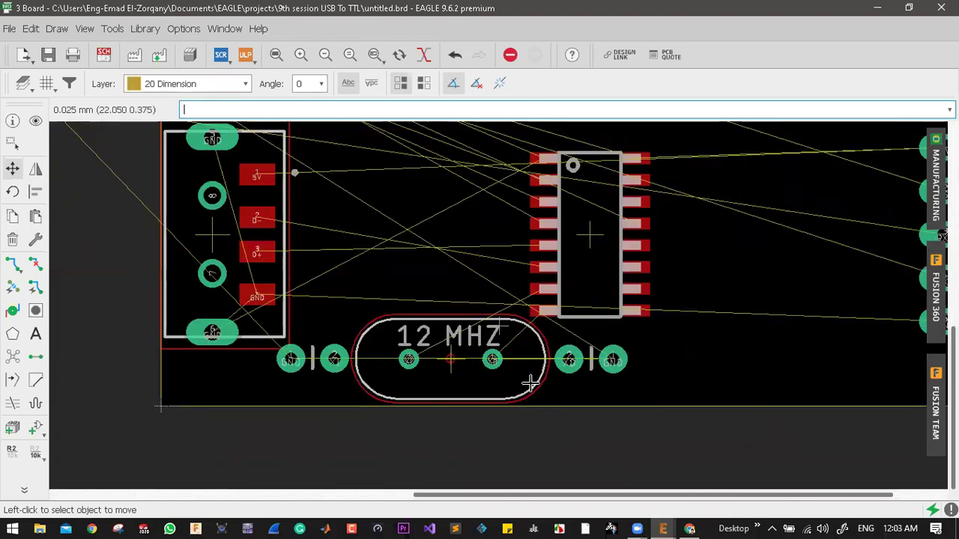
- Tilt both 22pF capacitors diagonally, setting C1's angle to 45 and C2's angle to 135 so their GND pads point down and outward
{"action": "right_click", "coordinate": [314, 359]}
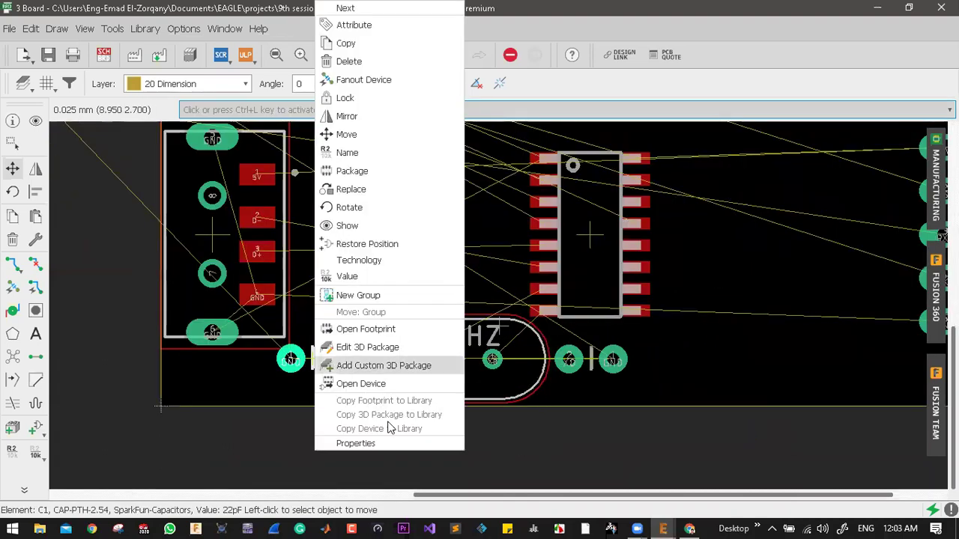
{"action": "left_click", "coordinate": [415, 443]}
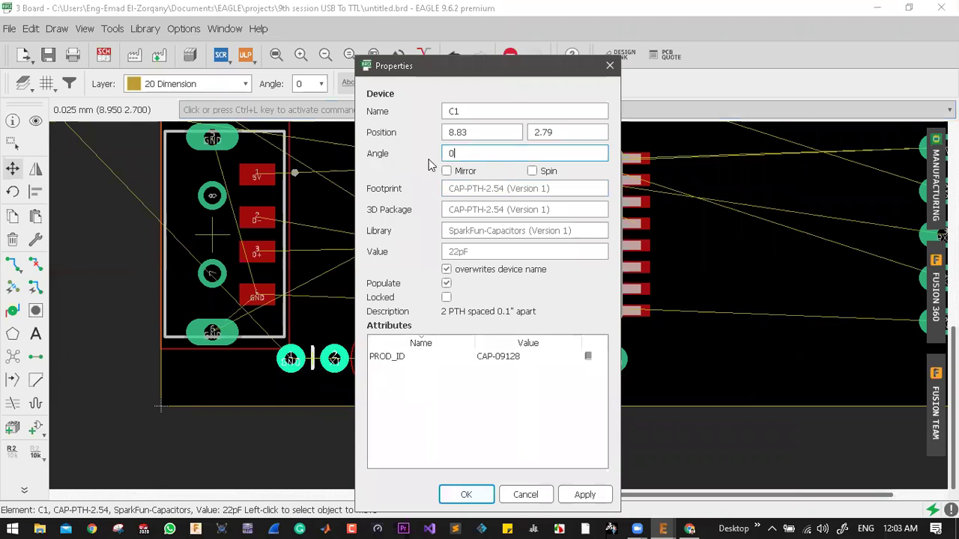
{"action": "key", "text": "Return"}
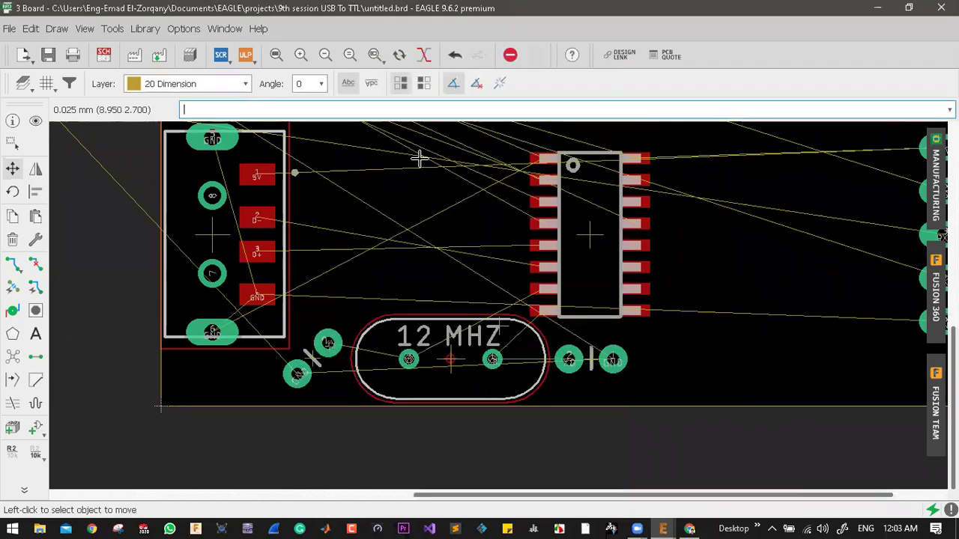
{"action": "right_click", "coordinate": [592, 359]}
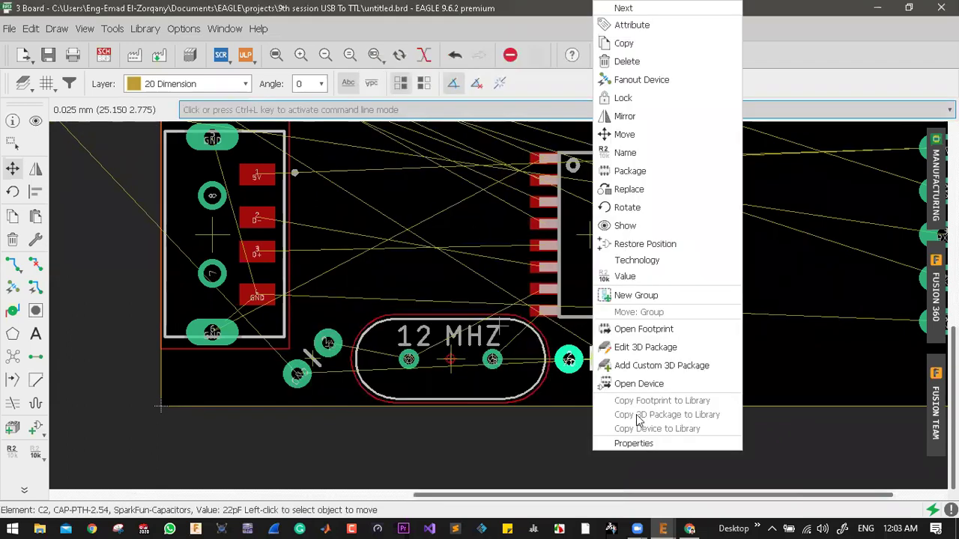
{"action": "left_click", "coordinate": [638, 443]}
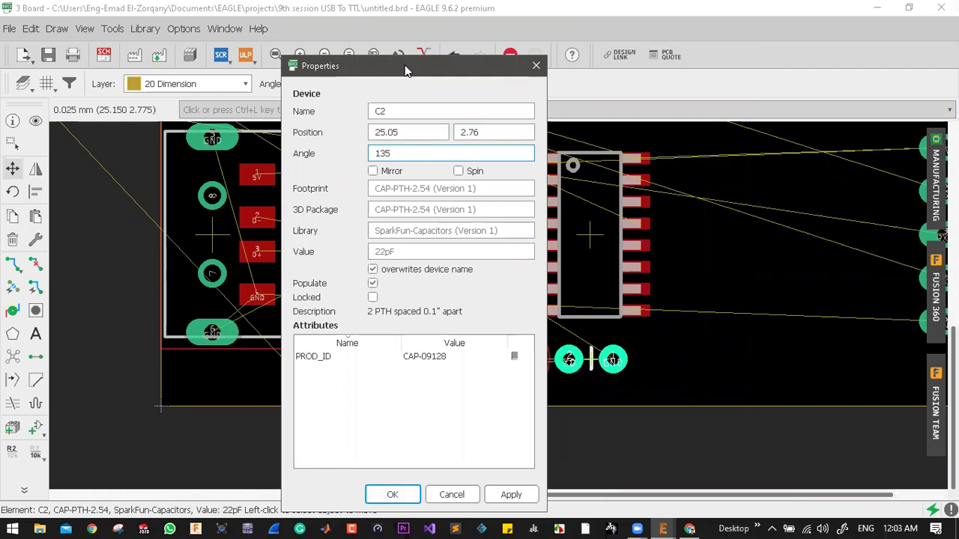
{"action": "left_click_drag", "start_coordinate": [404, 69], "coordinate": [758, 56]}
{"action": "key", "text": "Return"}
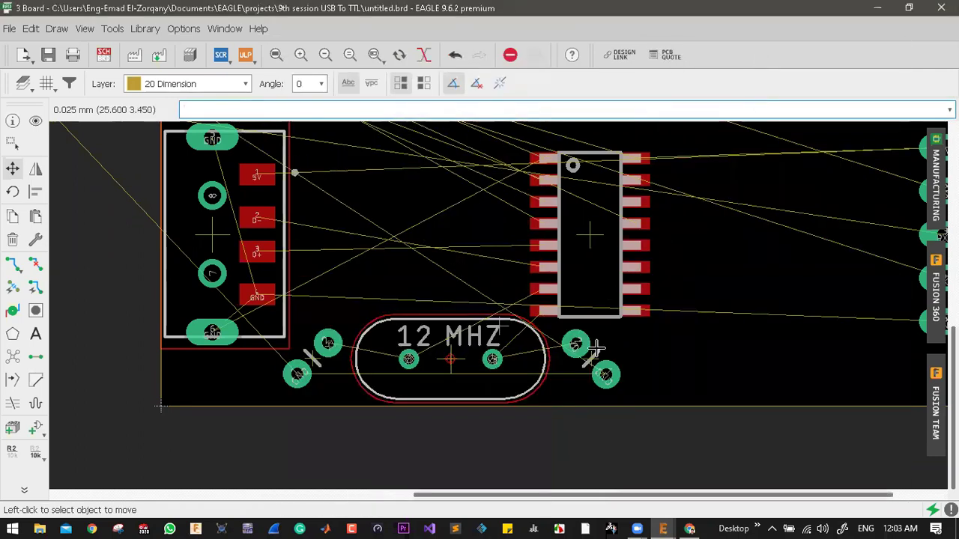
- Move the 104 capacitor C3 onto the board and place it vertically between the USB connector and the CH340G, V3 pad uppermost
{"action": "scroll", "coordinate": [582, 362], "scroll_direction": "down", "scroll_amount": 1}
{"action": "scroll", "coordinate": [425, 368], "scroll_direction": "down", "scroll_amount": 2}
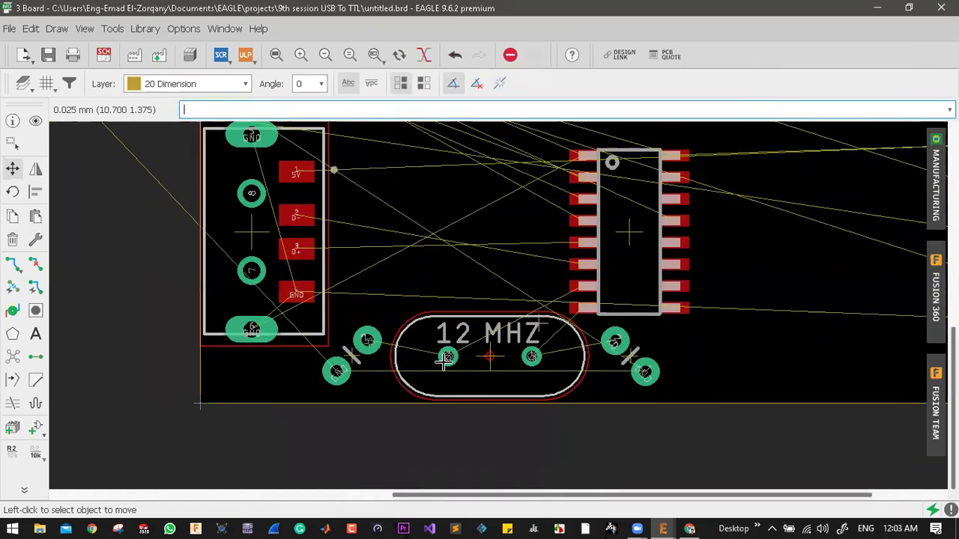
{"action": "scroll", "coordinate": [691, 293], "scroll_direction": "up", "scroll_amount": 2}
{"action": "scroll", "coordinate": [439, 248], "scroll_direction": "down", "scroll_amount": 4}
{"action": "scroll", "coordinate": [360, 195], "scroll_direction": "up", "scroll_amount": 3}
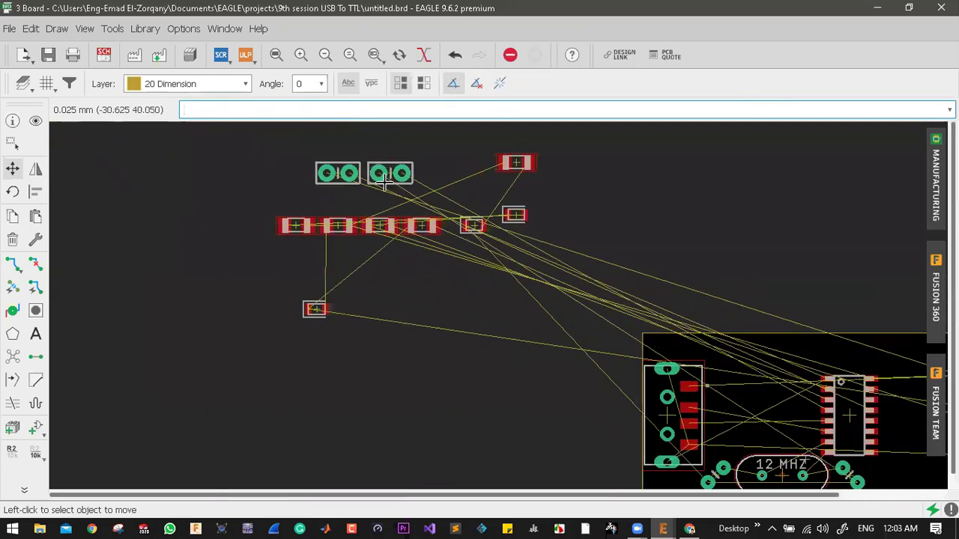
{"action": "scroll", "coordinate": [384, 179], "scroll_direction": "up", "scroll_amount": 8}
{"action": "left_click", "coordinate": [367, 174]}
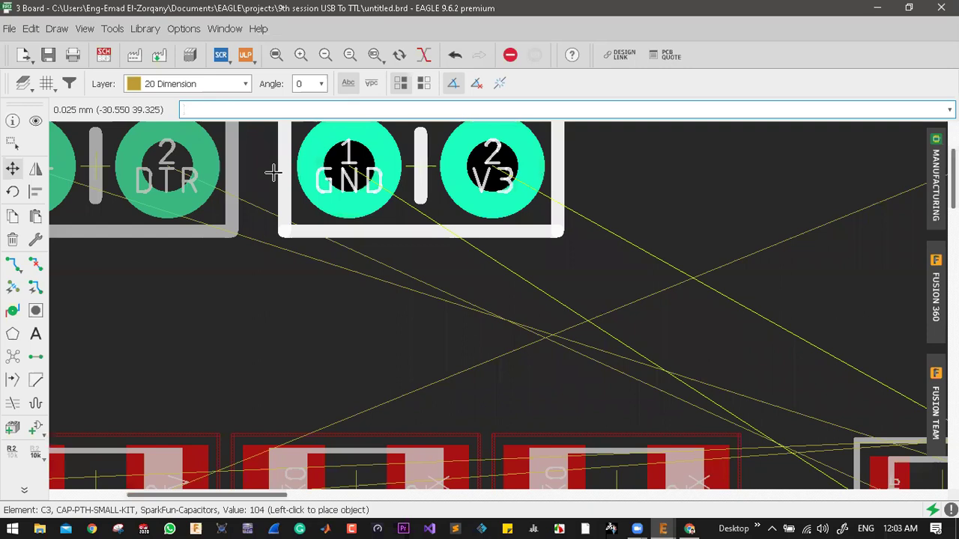
{"action": "scroll", "coordinate": [272, 173], "scroll_direction": "down", "scroll_amount": 12}
{"action": "scroll", "coordinate": [453, 277], "scroll_direction": "up", "scroll_amount": 3}
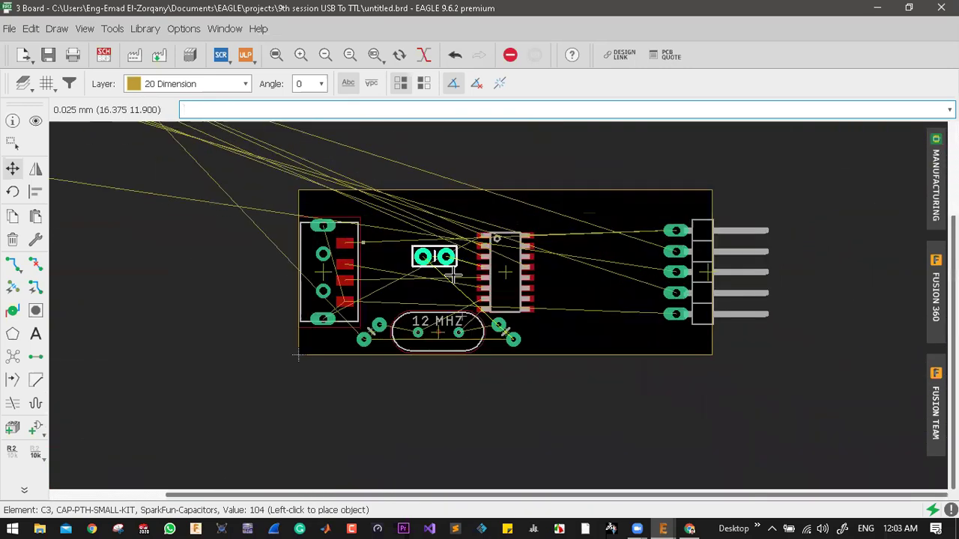
{"action": "scroll", "coordinate": [453, 278], "scroll_direction": "up", "scroll_amount": 8}
{"action": "right_click", "coordinate": [416, 318]}
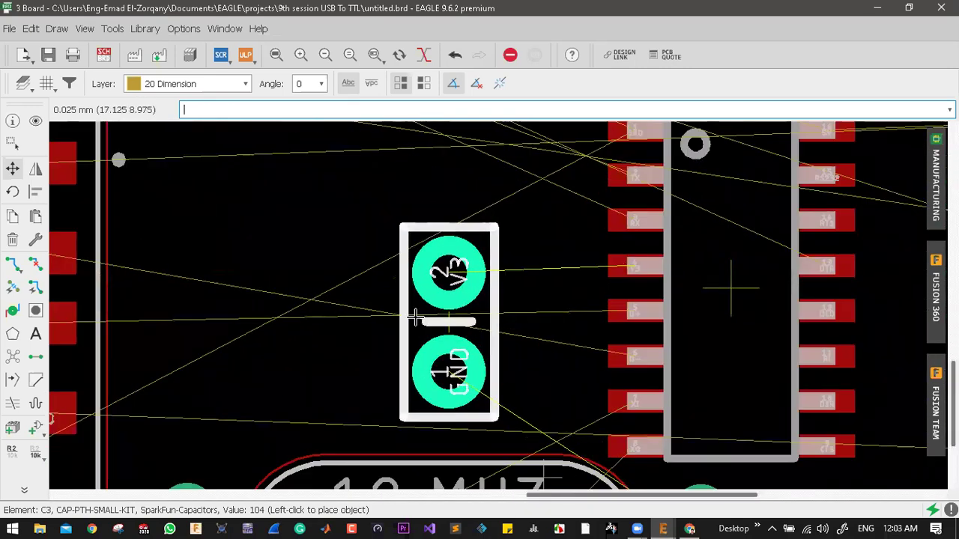
{"action": "left_click", "coordinate": [415, 319]}
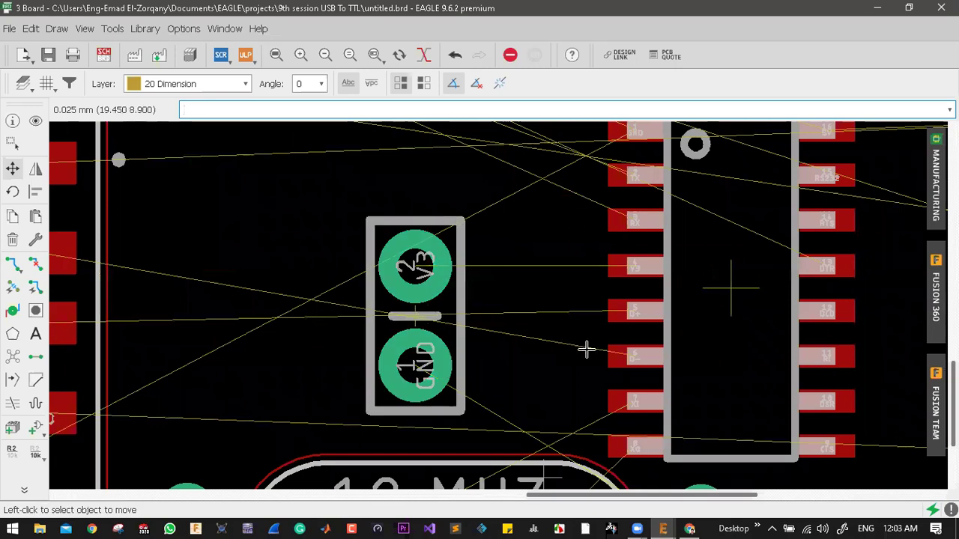
- Place the 103 capacitor C4 horizontally between the CH340G and the pin header, rotated so its RST pad faces the header's RST pin
{"action": "scroll", "coordinate": [586, 349], "scroll_direction": "down", "scroll_amount": 10}
{"action": "scroll", "coordinate": [507, 326], "scroll_direction": "up", "scroll_amount": 3}
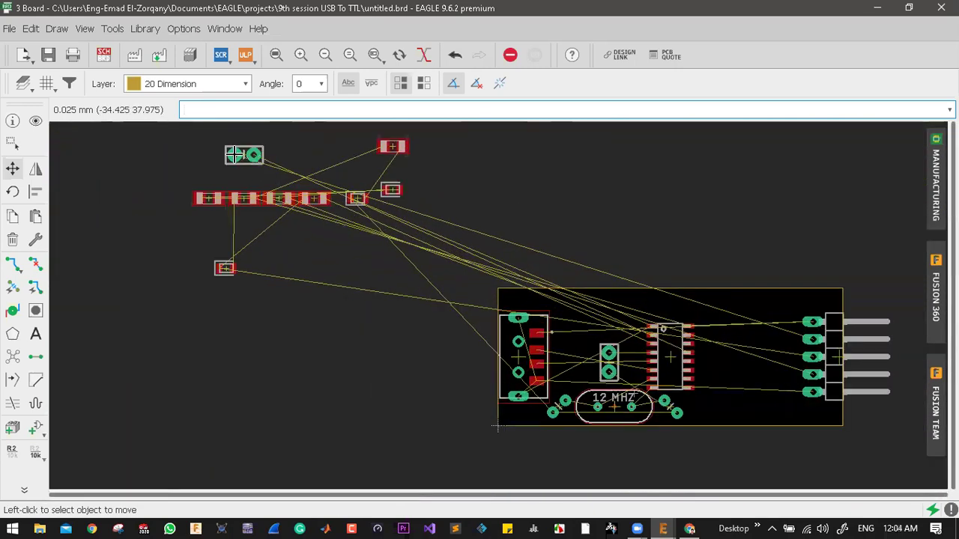
{"action": "left_click", "coordinate": [264, 163]}
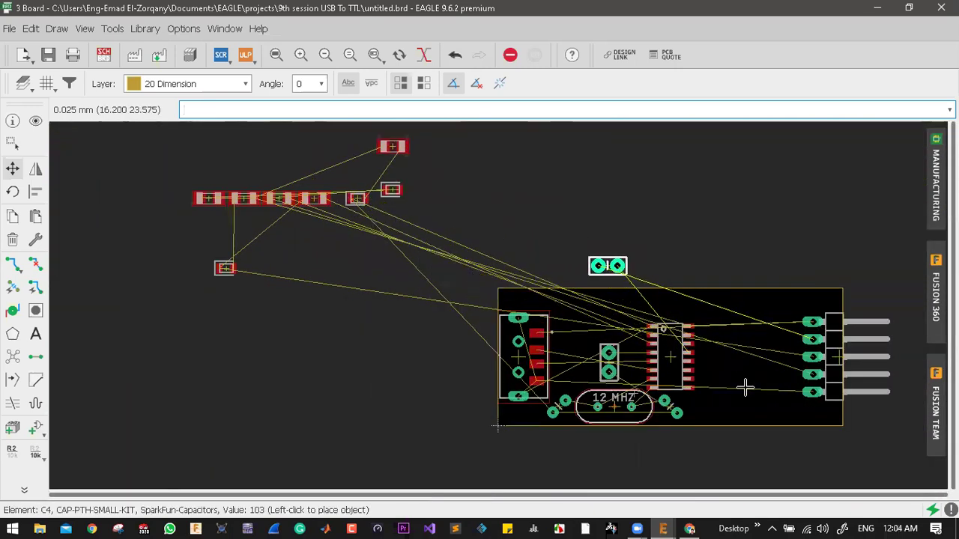
{"action": "scroll", "coordinate": [759, 361], "scroll_direction": "up", "scroll_amount": 5}
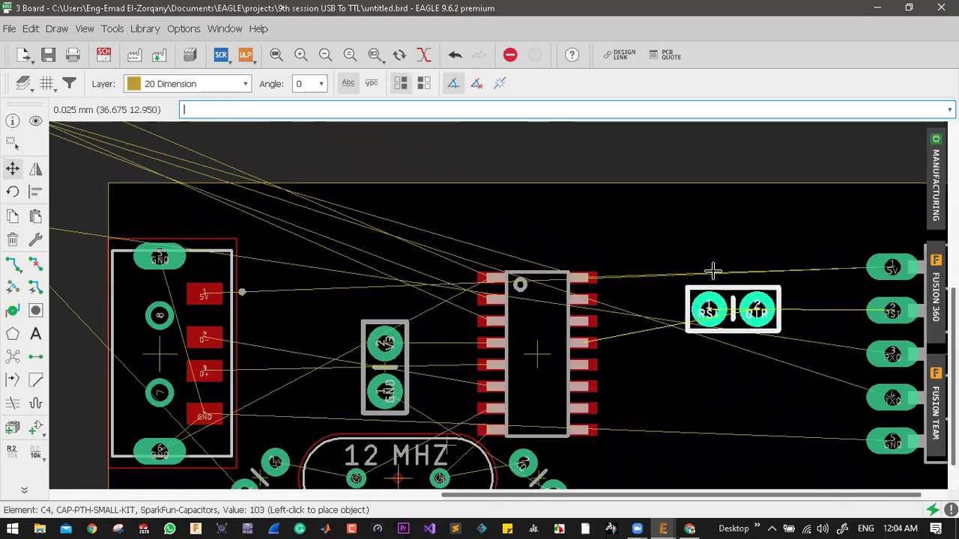
{"action": "right_click", "coordinate": [699, 270]}
{"action": "right_click", "coordinate": [700, 300]}
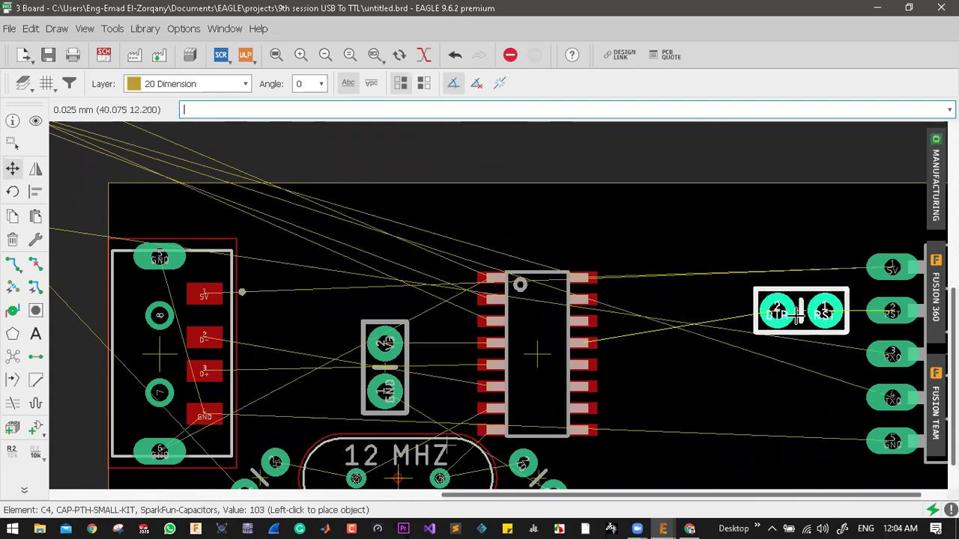
{"action": "left_click", "coordinate": [799, 315]}
{"action": "scroll", "coordinate": [653, 337], "scroll_direction": "down", "scroll_amount": 6}
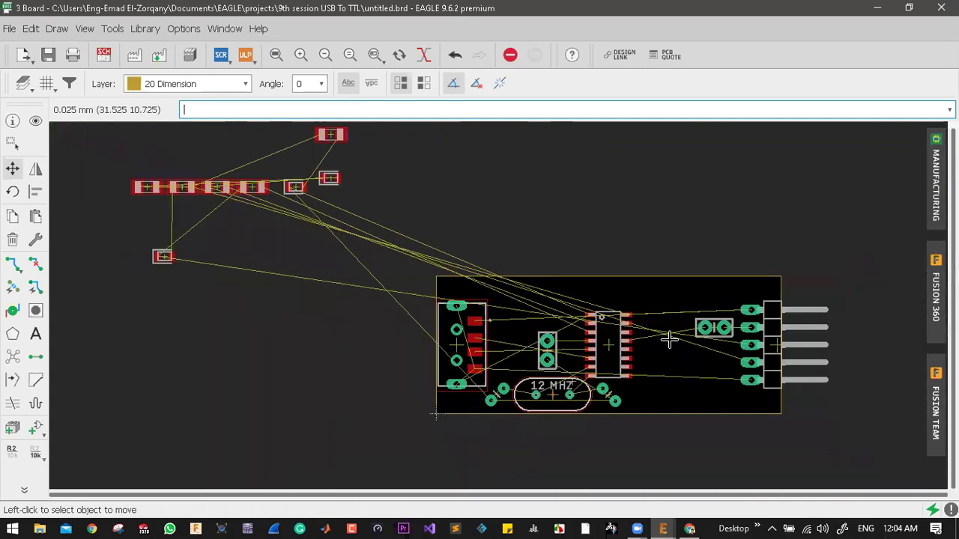
{"action": "scroll", "coordinate": [686, 335], "scroll_direction": "up", "scroll_amount": 6}
{"action": "left_click", "coordinate": [663, 323]}
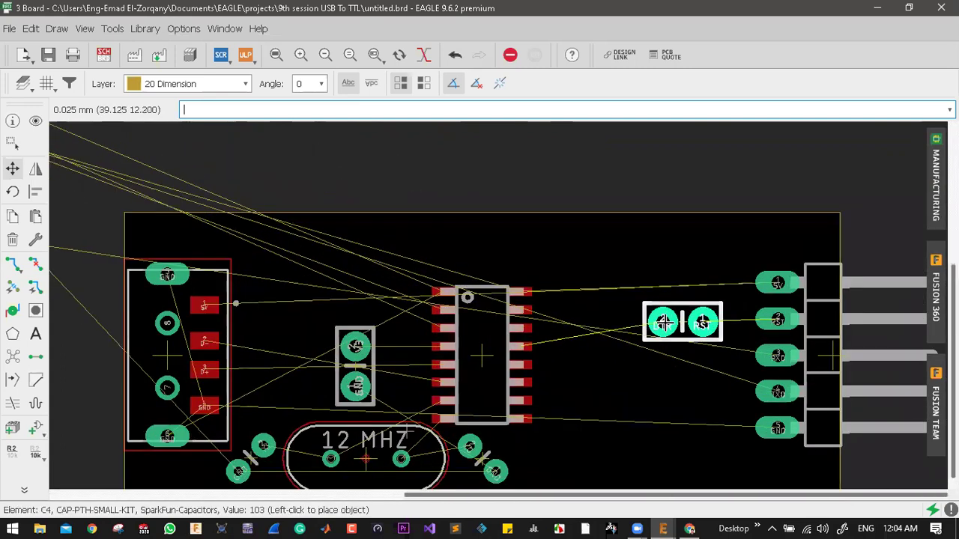
{"action": "left_click", "coordinate": [662, 321]}
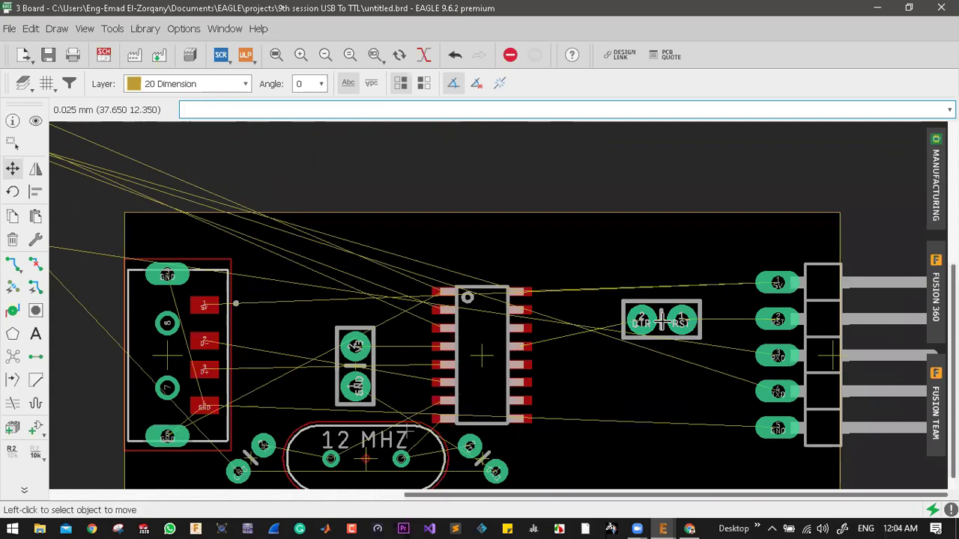
{"action": "scroll", "coordinate": [695, 328], "scroll_direction": "down", "scroll_amount": 3}
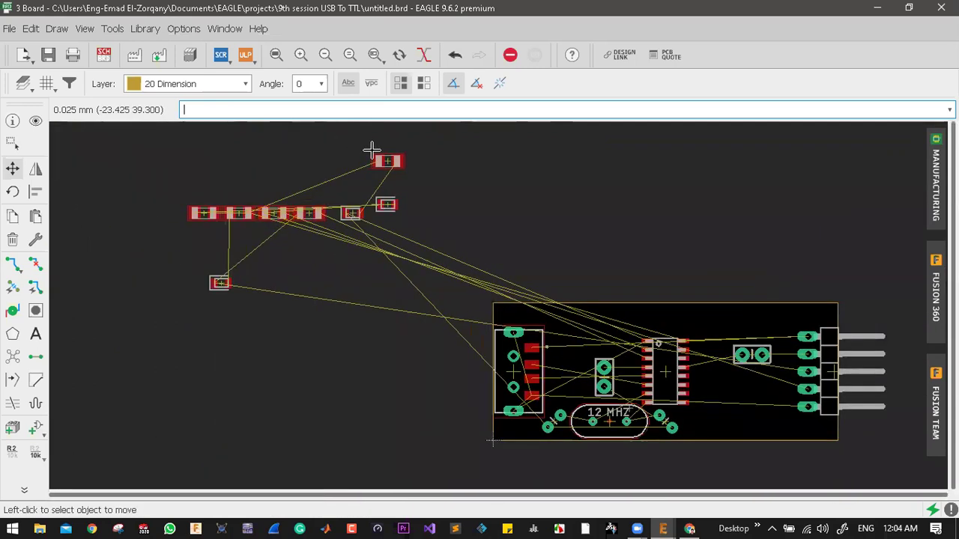
{"action": "scroll", "coordinate": [375, 158], "scroll_direction": "up", "scroll_amount": 5}
{"action": "scroll", "coordinate": [574, 225], "scroll_direction": "down", "scroll_amount": 2}
{"action": "scroll", "coordinate": [522, 222], "scroll_direction": "up", "scroll_amount": 2}
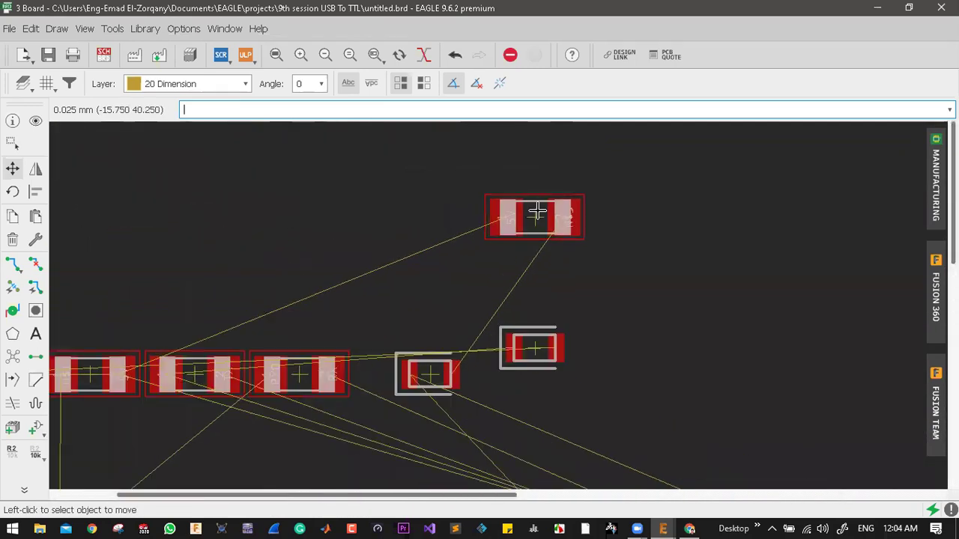
{"action": "left_click", "coordinate": [525, 218]}
{"action": "scroll", "coordinate": [405, 163], "scroll_direction": "down", "scroll_amount": 3}
{"action": "scroll", "coordinate": [399, 163], "scroll_direction": "down", "scroll_amount": 2}
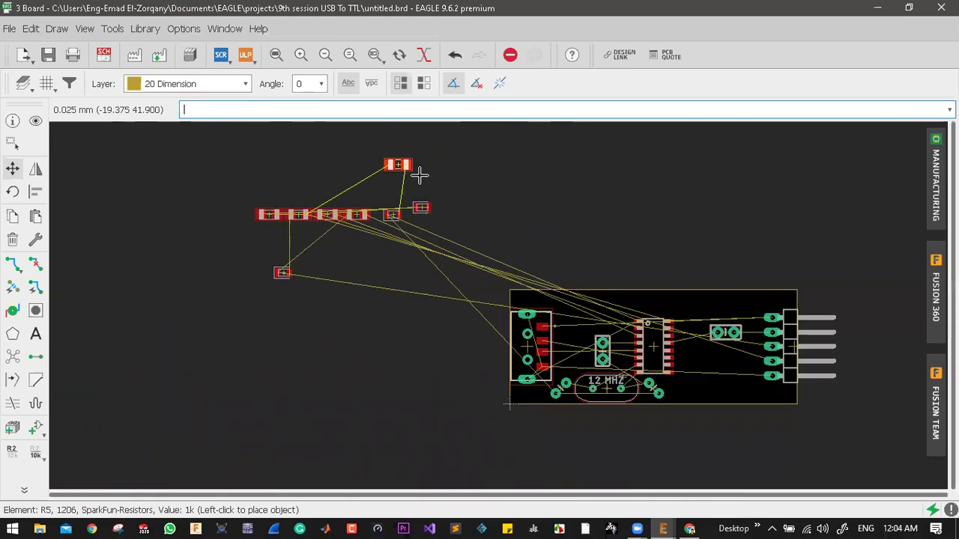
{"action": "left_click", "coordinate": [416, 171]}
- Move the RX LED onto the board and place it horizontally beside the pin header, turned so its RXO pad faces the RXO pin
{"action": "scroll", "coordinate": [282, 269], "scroll_direction": "up", "scroll_amount": 5}
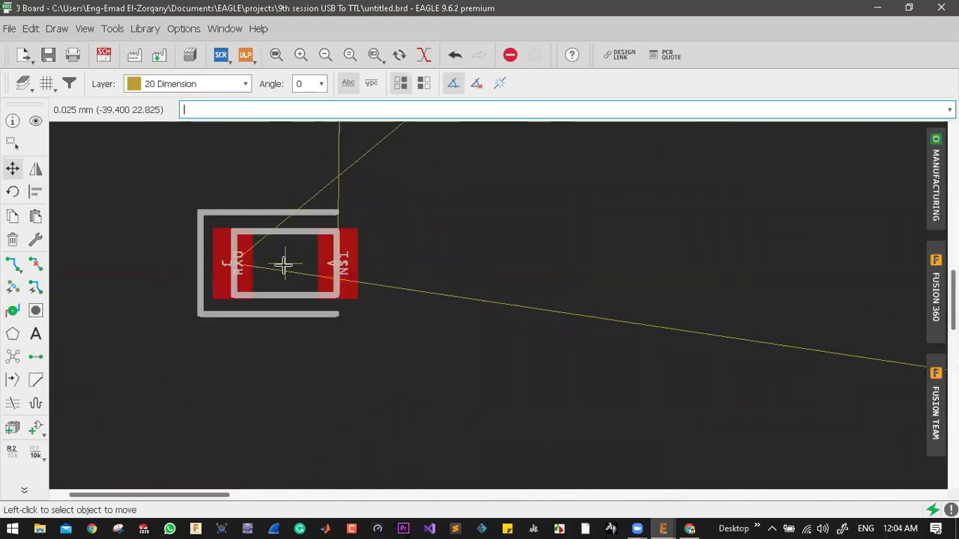
{"action": "scroll", "coordinate": [283, 265], "scroll_direction": "up", "scroll_amount": 2}
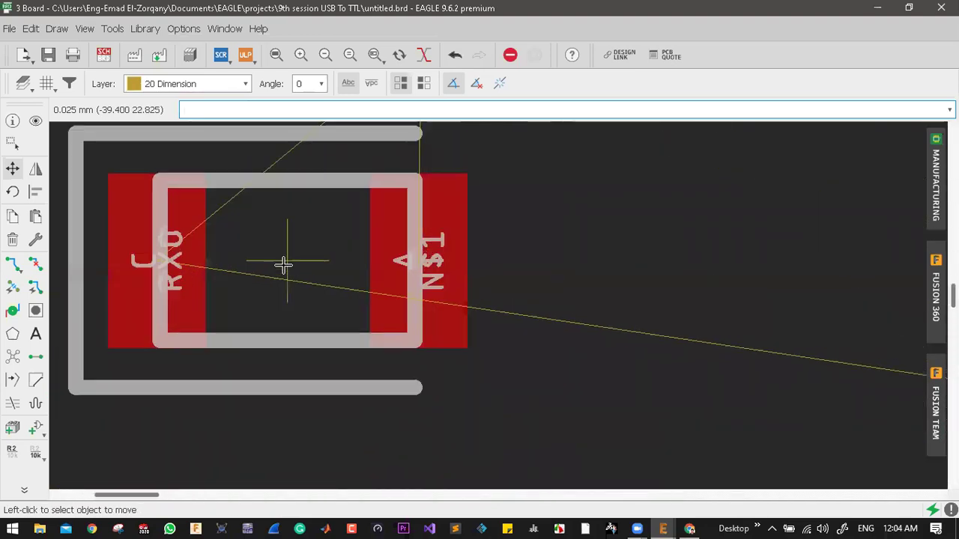
{"action": "scroll", "coordinate": [348, 238], "scroll_direction": "up", "scroll_amount": 1}
{"action": "left_click", "coordinate": [346, 234]}
{"action": "scroll", "coordinate": [343, 235], "scroll_direction": "down", "scroll_amount": 10}
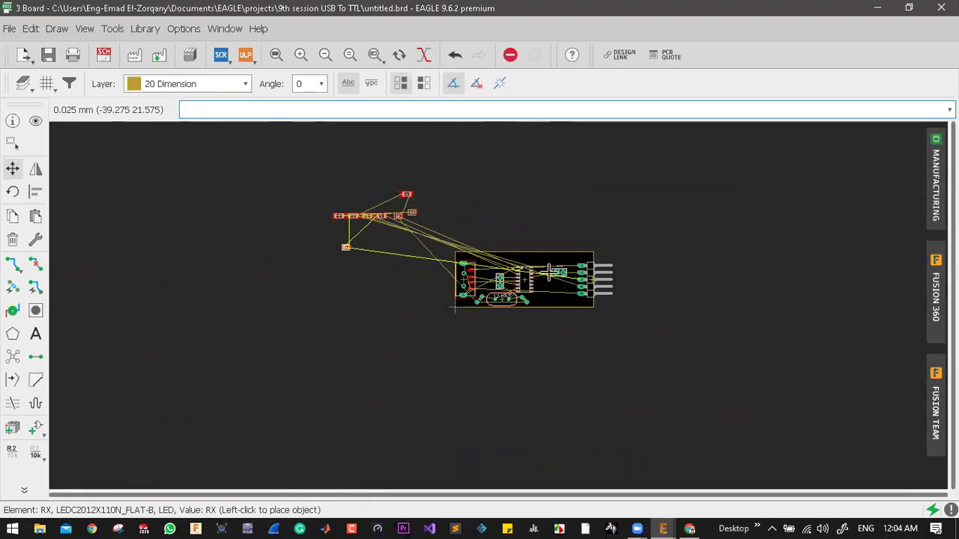
{"action": "scroll", "coordinate": [551, 271], "scroll_direction": "up", "scroll_amount": 10}
{"action": "right_click", "coordinate": [696, 278]}
{"action": "right_click", "coordinate": [704, 278]}
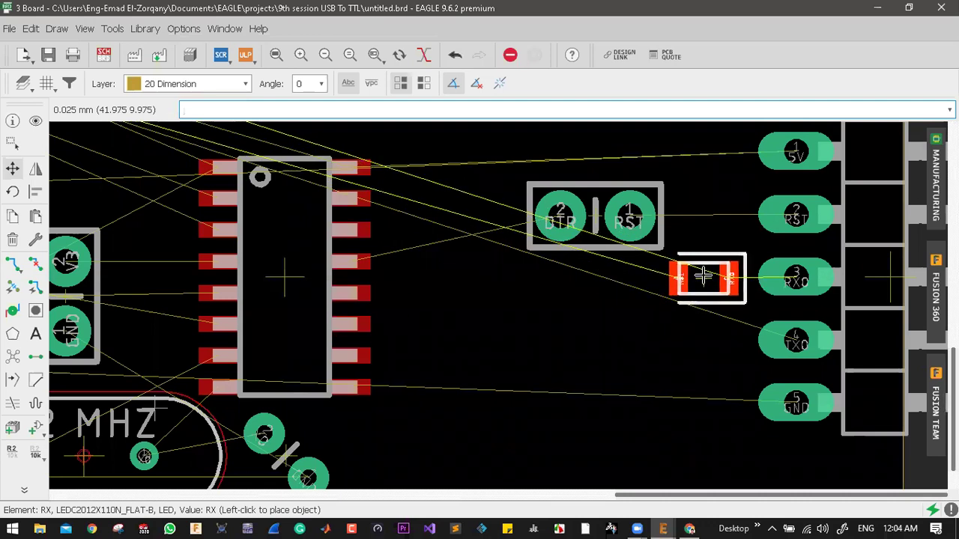
{"action": "left_click", "coordinate": [697, 278]}
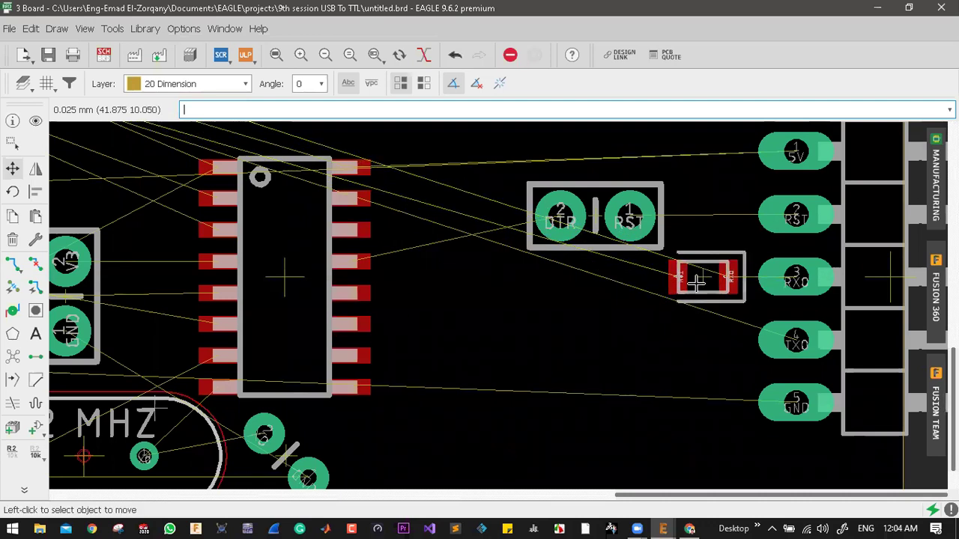
- Pick up the TX LED, bring it onto the board and recalculate the airwires
{"action": "scroll", "coordinate": [697, 281], "scroll_direction": "down", "scroll_amount": 10}
{"action": "scroll", "coordinate": [614, 235], "scroll_direction": "up", "scroll_amount": 8}
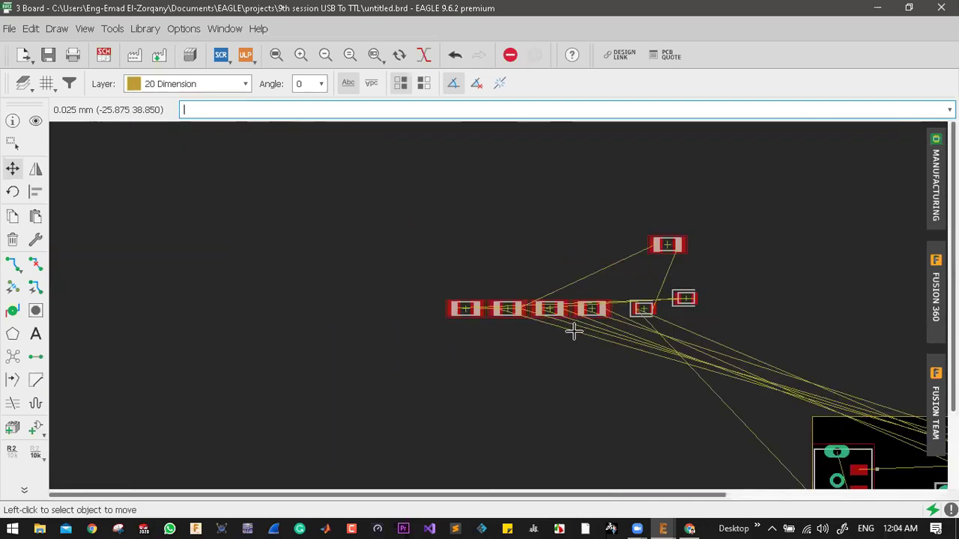
{"action": "scroll", "coordinate": [573, 332], "scroll_direction": "up", "scroll_amount": 3}
{"action": "scroll", "coordinate": [675, 277], "scroll_direction": "down", "scroll_amount": 3}
{"action": "scroll", "coordinate": [779, 260], "scroll_direction": "up", "scroll_amount": 5}
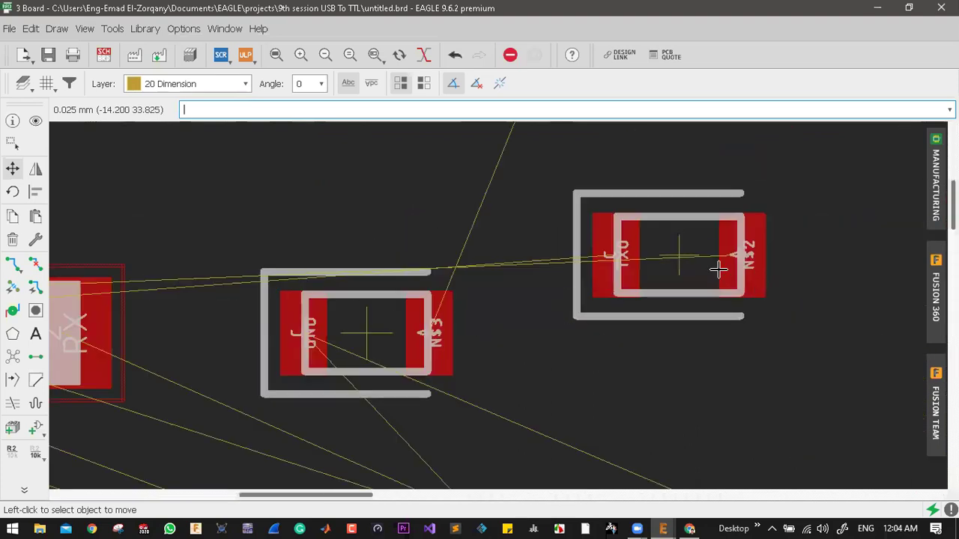
{"action": "scroll", "coordinate": [715, 269], "scroll_direction": "up", "scroll_amount": 2}
{"action": "scroll", "coordinate": [703, 264], "scroll_direction": "down", "scroll_amount": 1}
{"action": "left_click", "coordinate": [675, 252]}
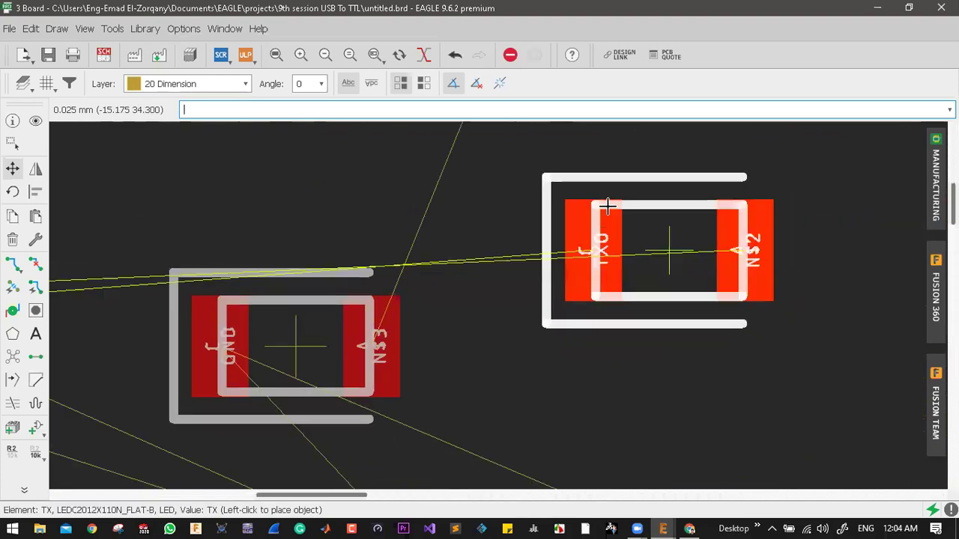
{"action": "scroll", "coordinate": [674, 254], "scroll_direction": "down", "scroll_amount": 8}
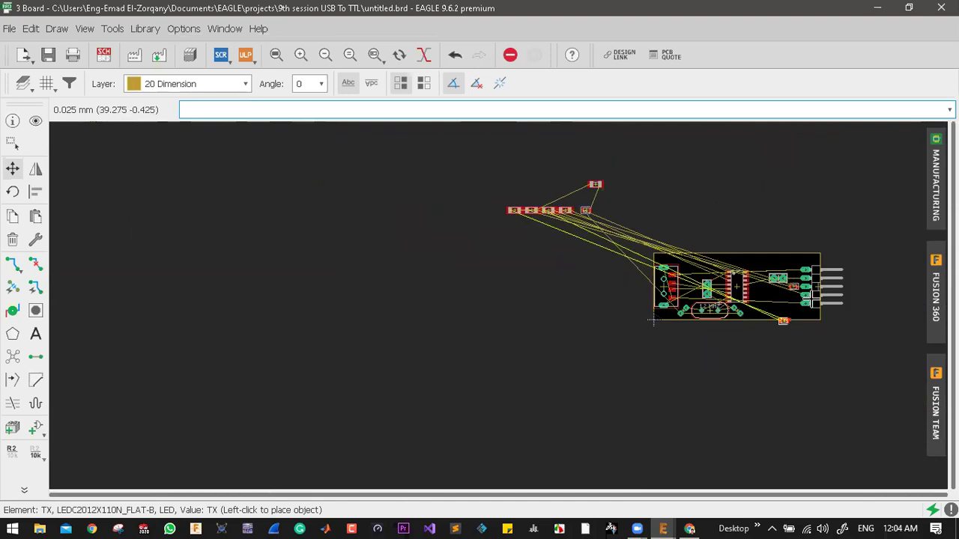
{"action": "scroll", "coordinate": [766, 302], "scroll_direction": "up", "scroll_amount": 6}
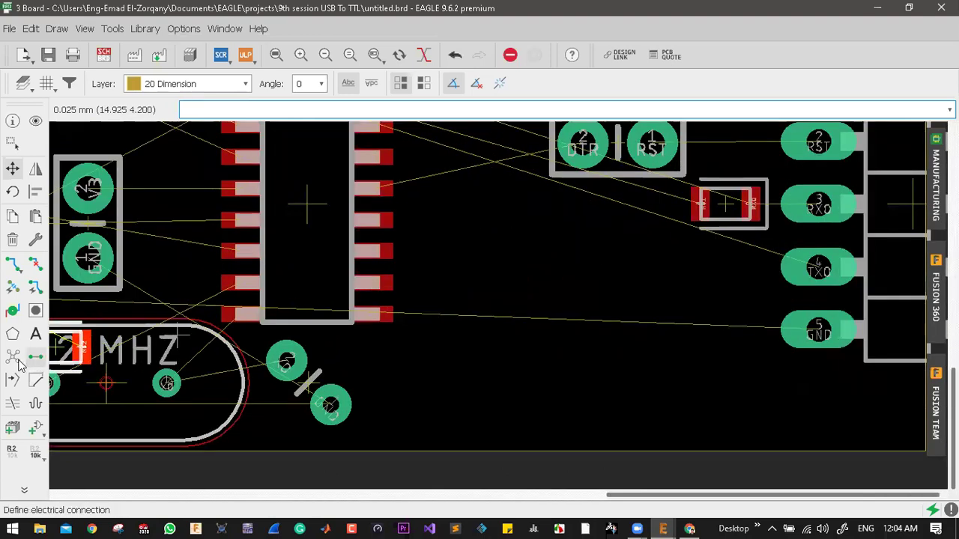
{"action": "key", "text": "Escape"}
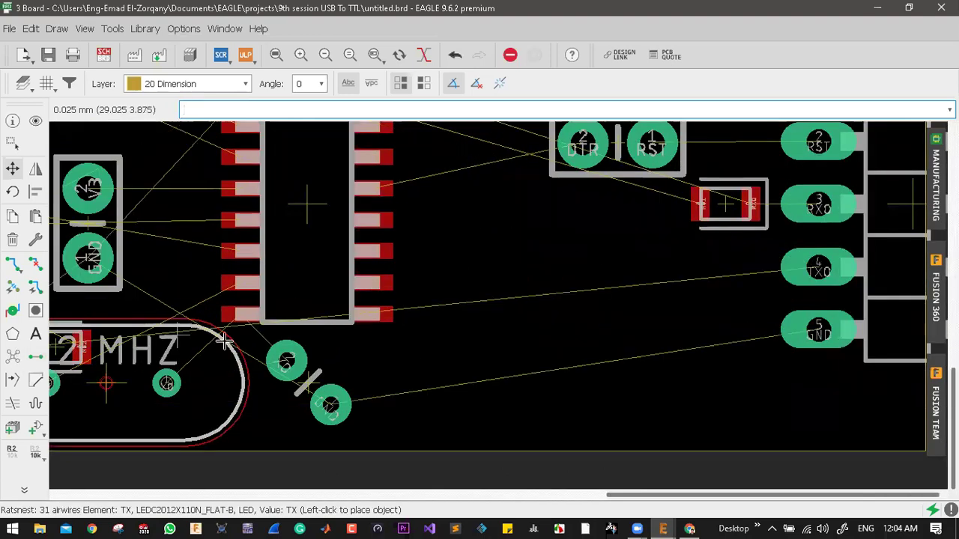
- Turn the TX LED around and place it directly below the RX LED, with its TXO pad facing the header's TXO pin
{"action": "scroll", "coordinate": [214, 339], "scroll_direction": "down", "scroll_amount": 3}
{"action": "scroll", "coordinate": [213, 338], "scroll_direction": "up", "scroll_amount": 3}
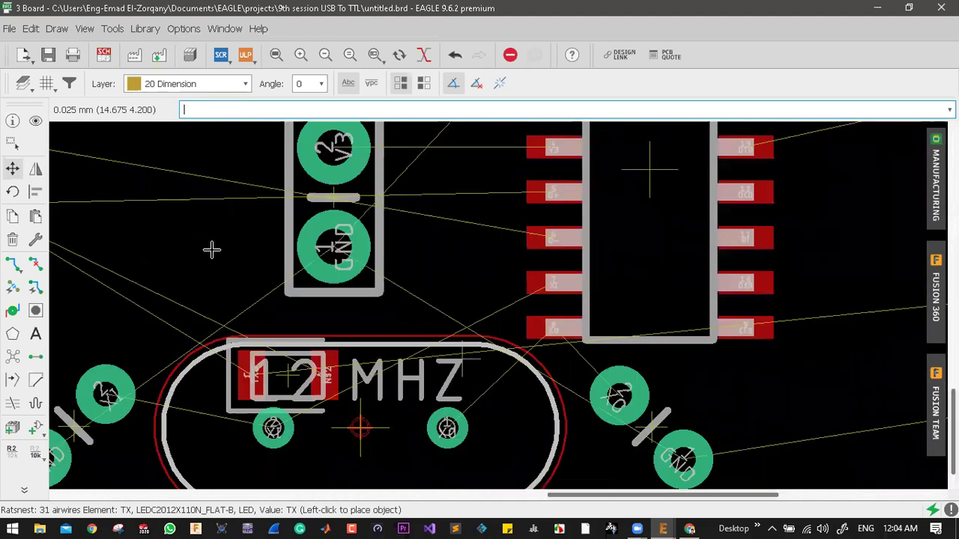
{"action": "scroll", "coordinate": [597, 245], "scroll_direction": "down", "scroll_amount": 3}
{"action": "scroll", "coordinate": [517, 259], "scroll_direction": "up", "scroll_amount": 4}
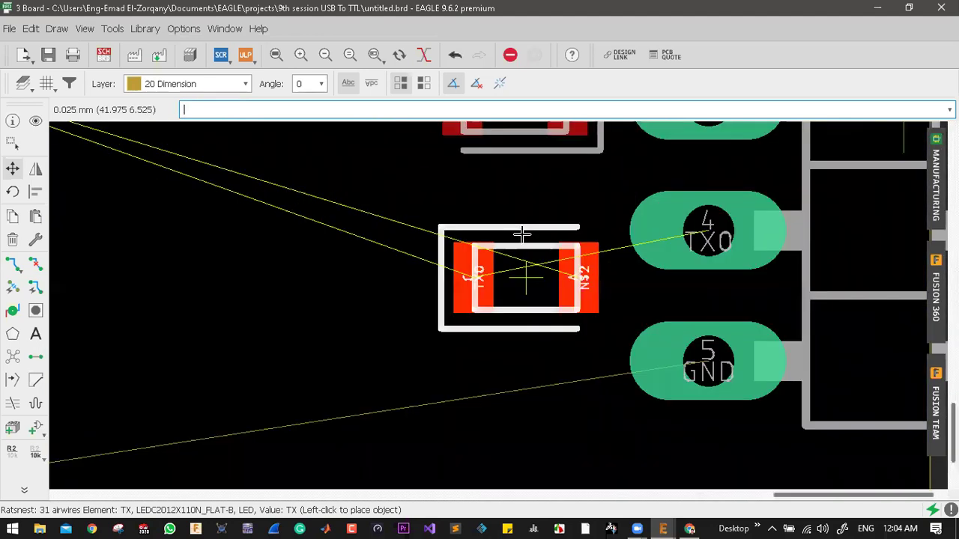
{"action": "right_click", "coordinate": [519, 223]}
{"action": "right_click", "coordinate": [522, 224]}
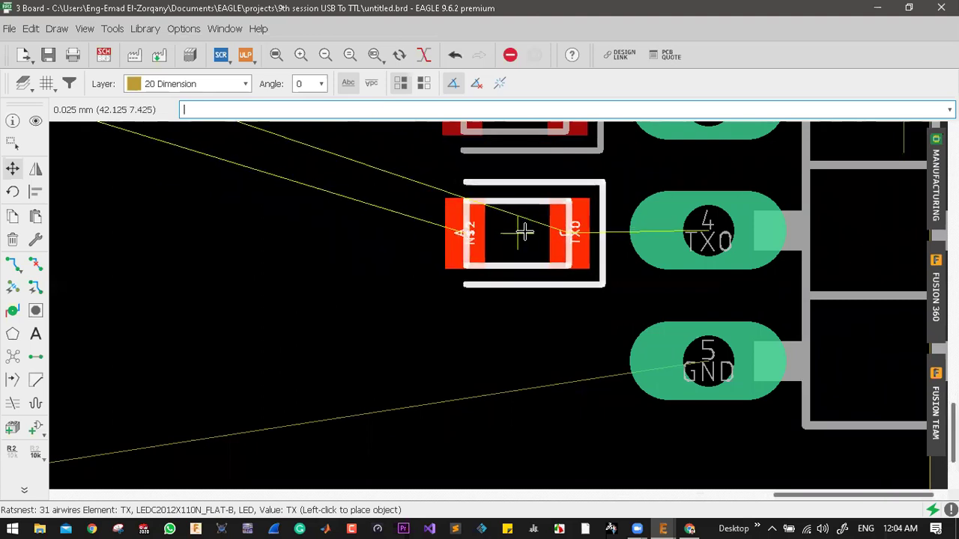
{"action": "left_click", "coordinate": [518, 231]}
- Move the 1k resistor R5 onto the board and place it horizontally between the CH340G and the RX and TX LEDs
{"action": "scroll", "coordinate": [579, 252], "scroll_direction": "down", "scroll_amount": 10}
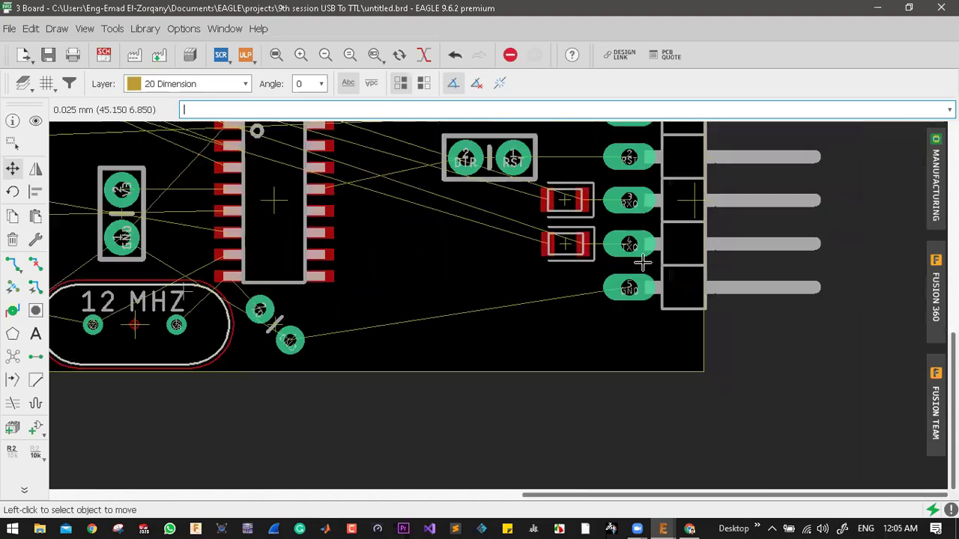
{"action": "scroll", "coordinate": [467, 238], "scroll_direction": "up", "scroll_amount": 2}
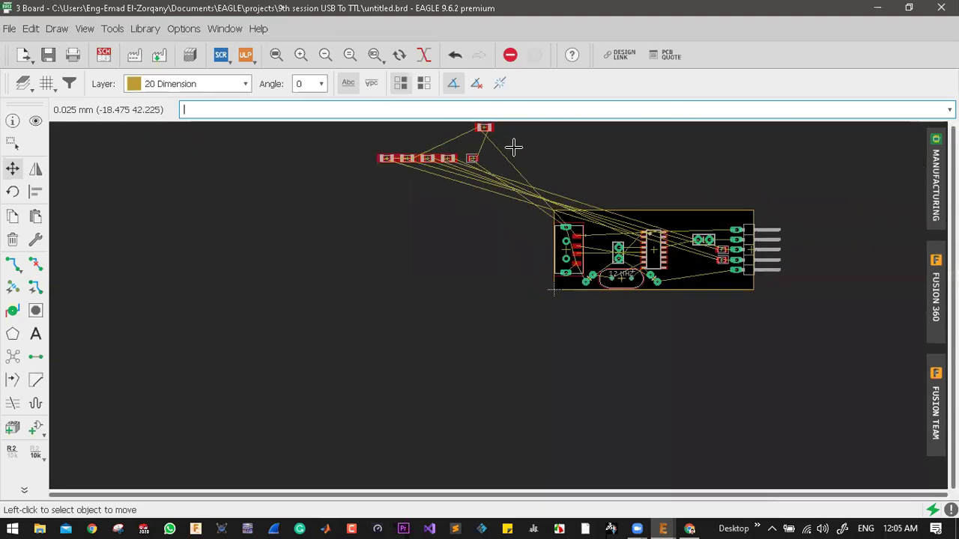
{"action": "scroll", "coordinate": [563, 259], "scroll_direction": "up", "scroll_amount": 8}
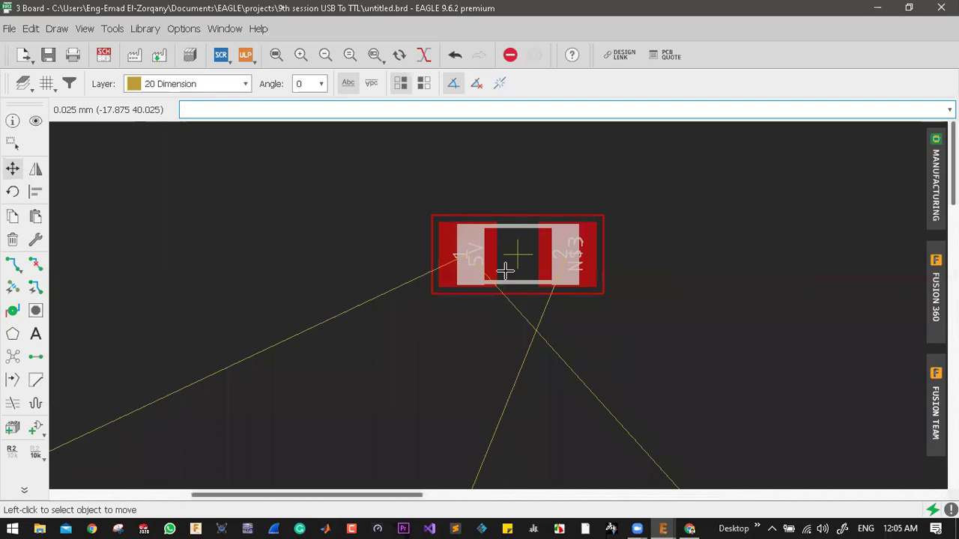
{"action": "scroll", "coordinate": [517, 255], "scroll_direction": "up", "scroll_amount": 5}
{"action": "scroll", "coordinate": [533, 224], "scroll_direction": "down", "scroll_amount": 6}
{"action": "left_click", "coordinate": [527, 217]}
{"action": "scroll", "coordinate": [506, 206], "scroll_direction": "up", "scroll_amount": 2}
{"action": "scroll", "coordinate": [505, 201], "scroll_direction": "down", "scroll_amount": 8}
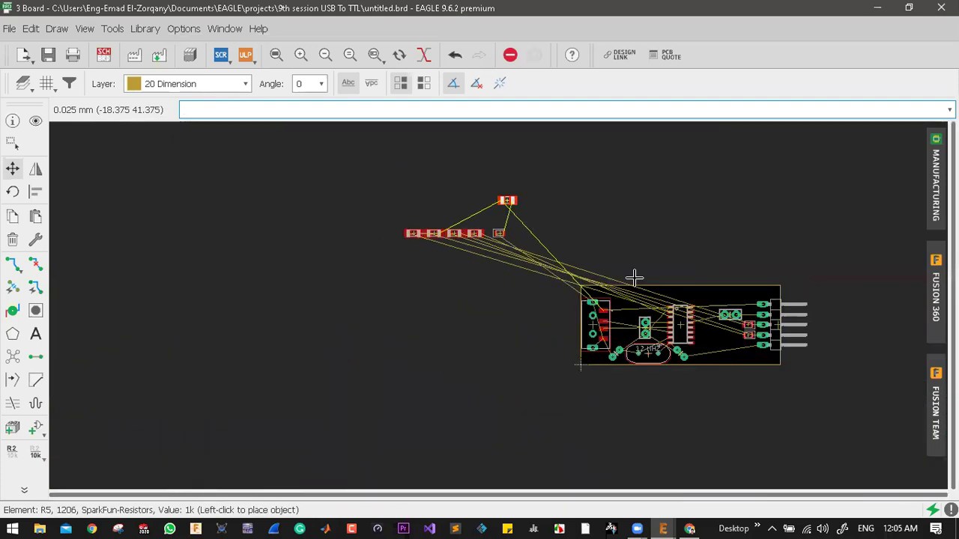
{"action": "scroll", "coordinate": [738, 337], "scroll_direction": "up", "scroll_amount": 8}
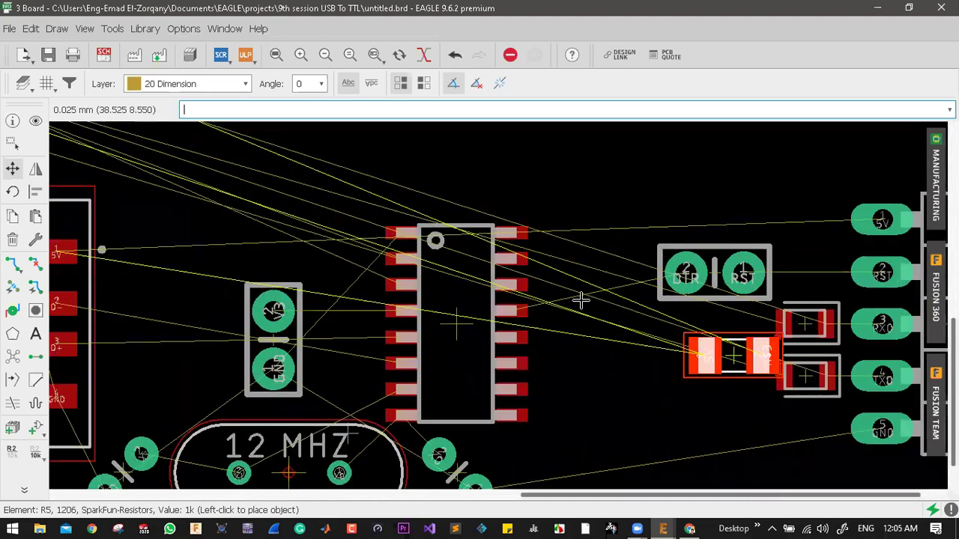
{"action": "scroll", "coordinate": [580, 300], "scroll_direction": "down", "scroll_amount": 3}
{"action": "scroll", "coordinate": [526, 348], "scroll_direction": "up", "scroll_amount": 6}
{"action": "left_click", "coordinate": [508, 225]}
- Shift capacitor C4 closer to the CH340G and stand resistor R5 vertically between C4 and the RX LED, 5V pad uppermost
{"action": "left_click", "coordinate": [509, 225]}
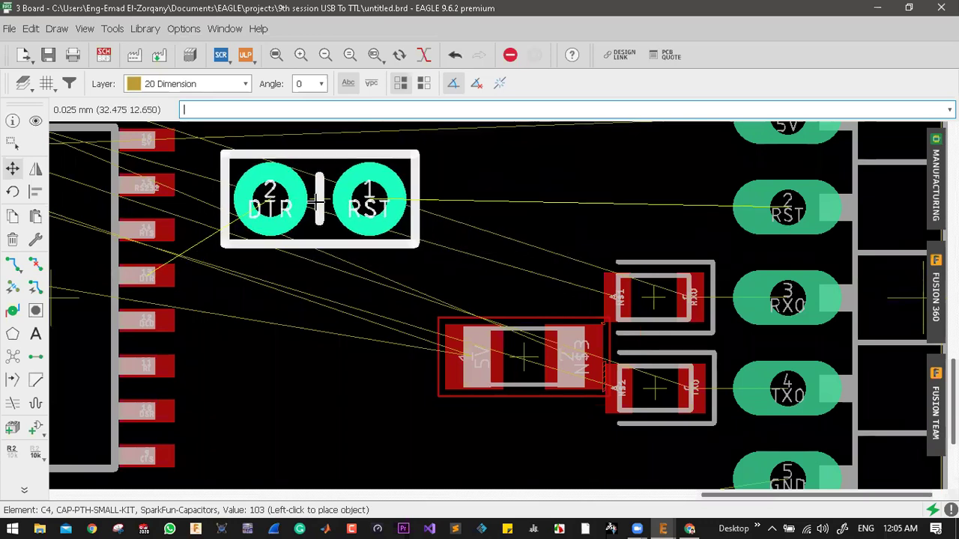
{"action": "left_click", "coordinate": [185, 202]}
{"action": "left_click", "coordinate": [525, 359]}
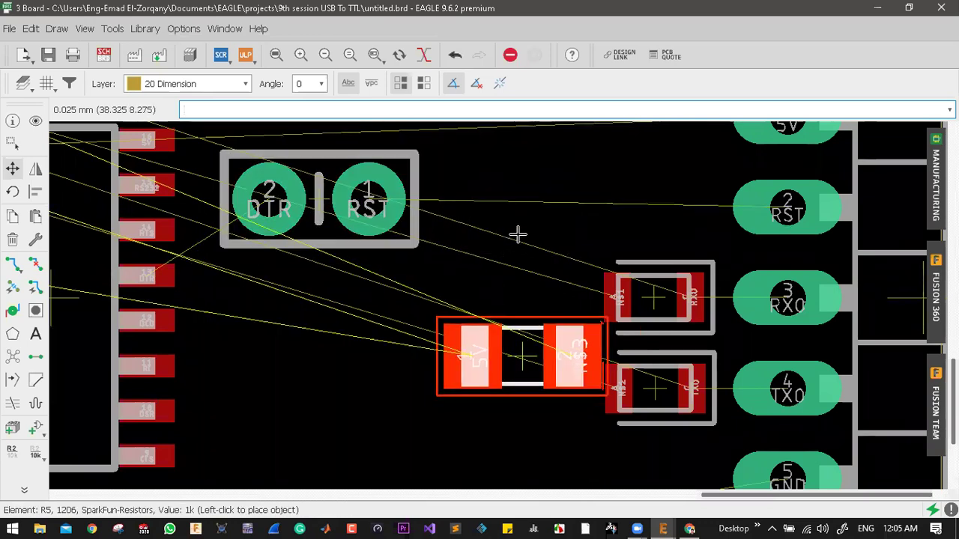
{"action": "right_click", "coordinate": [522, 226]}
{"action": "right_click", "coordinate": [541, 219]}
{"action": "right_click", "coordinate": [543, 216]}
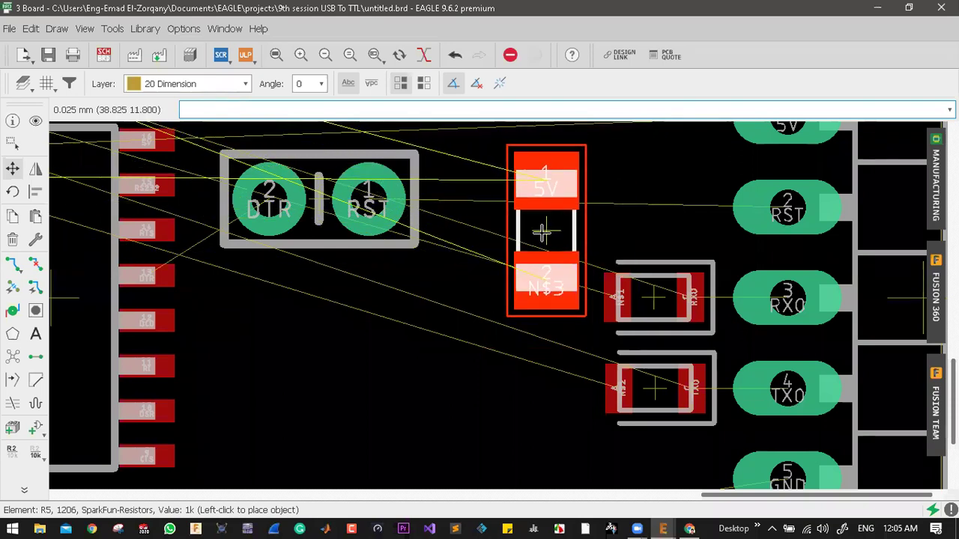
{"action": "left_click", "coordinate": [542, 233]}
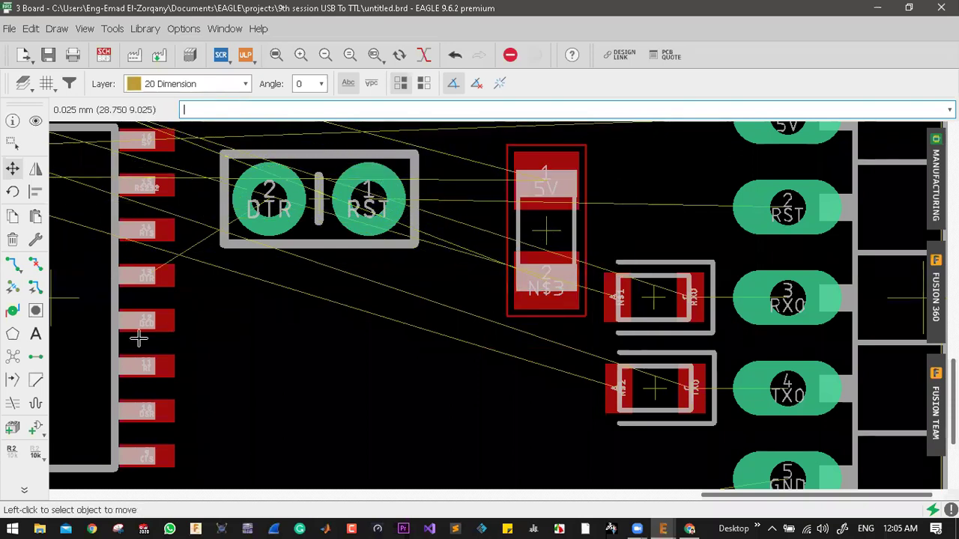
- Recalculate the airwires and park resistor R5 outside the board, above its upper edge
{"action": "left_click", "coordinate": [550, 207]}
{"action": "scroll", "coordinate": [637, 218], "scroll_direction": "down", "scroll_amount": 5}
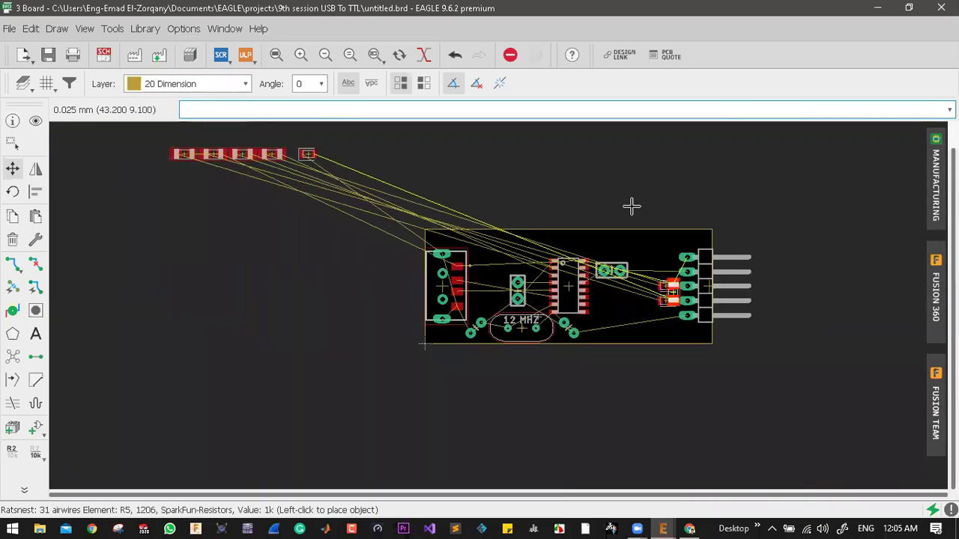
{"action": "left_click", "coordinate": [633, 192]}
- Move the PWR LED onto the board and place it horizontally just above the USB connector, GND pad toward the connector's upper GND pad
{"action": "left_click", "coordinate": [304, 154]}
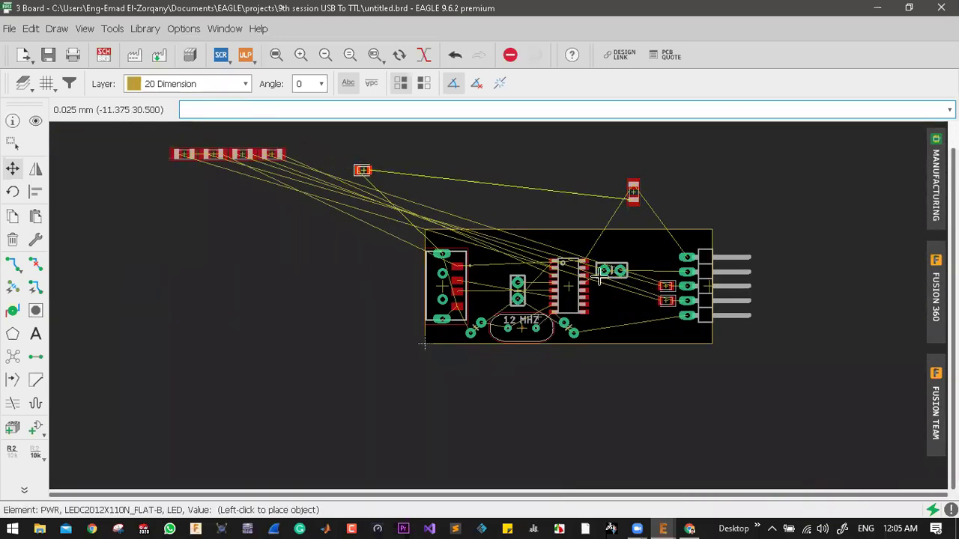
{"action": "scroll", "coordinate": [629, 243], "scroll_direction": "up", "scroll_amount": 3}
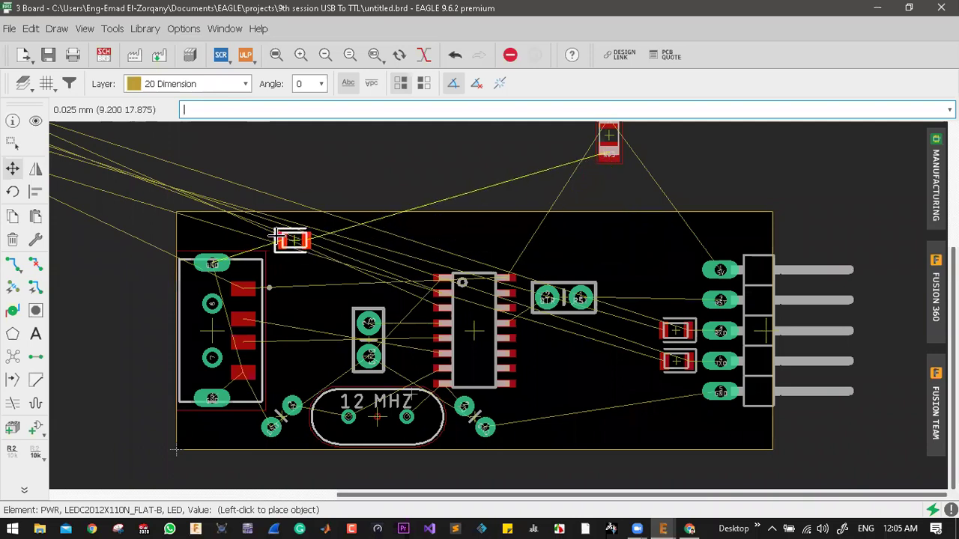
{"action": "scroll", "coordinate": [273, 251], "scroll_direction": "up", "scroll_amount": 4}
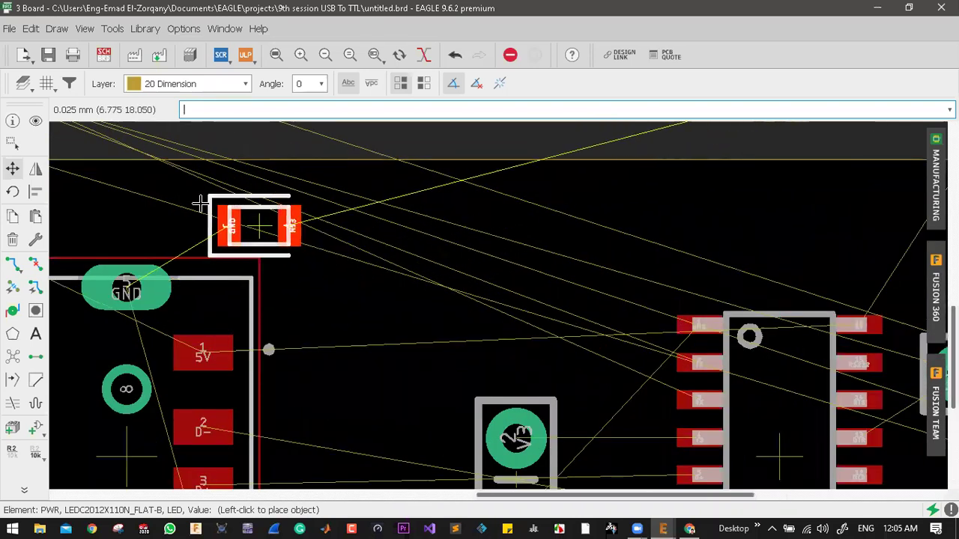
{"action": "scroll", "coordinate": [161, 217], "scroll_direction": "up", "scroll_amount": 4}
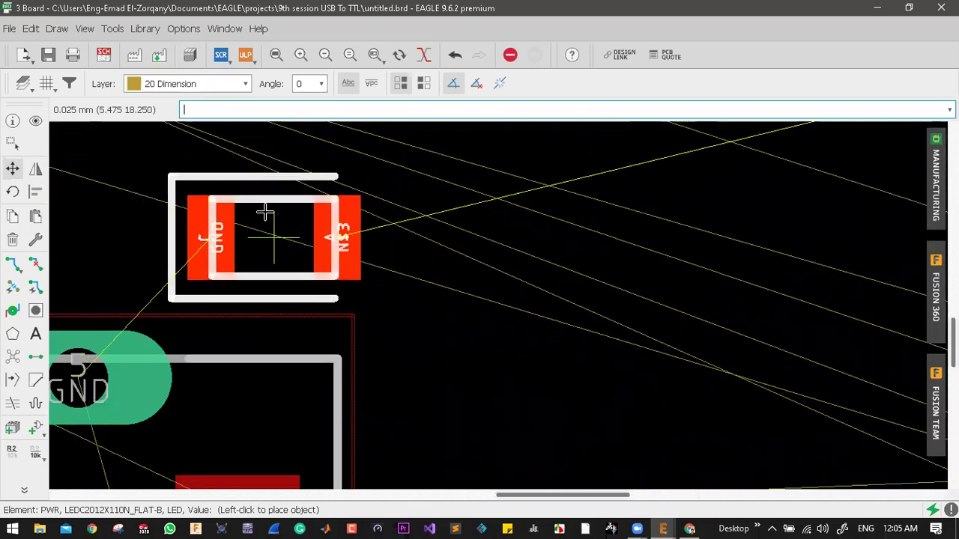
{"action": "left_click", "coordinate": [302, 226]}
- Bring the 1k resistor R5 back onto the board and stand it vertically beside the PWR LED's anode, N$3 pad uppermost
{"action": "scroll", "coordinate": [248, 360], "scroll_direction": "down", "scroll_amount": 6}
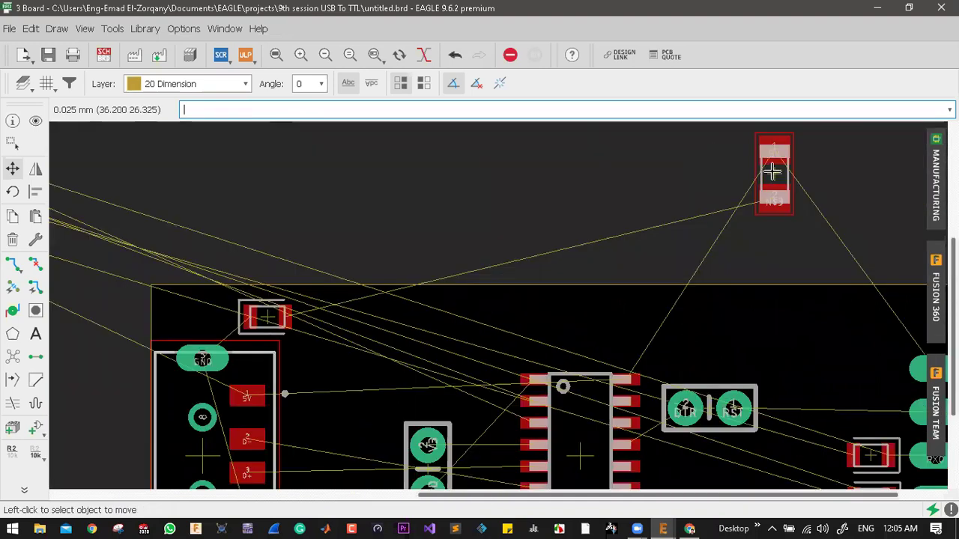
{"action": "left_click", "coordinate": [772, 172]}
{"action": "right_click", "coordinate": [368, 295]}
{"action": "right_click", "coordinate": [364, 320]}
{"action": "right_click", "coordinate": [365, 330]}
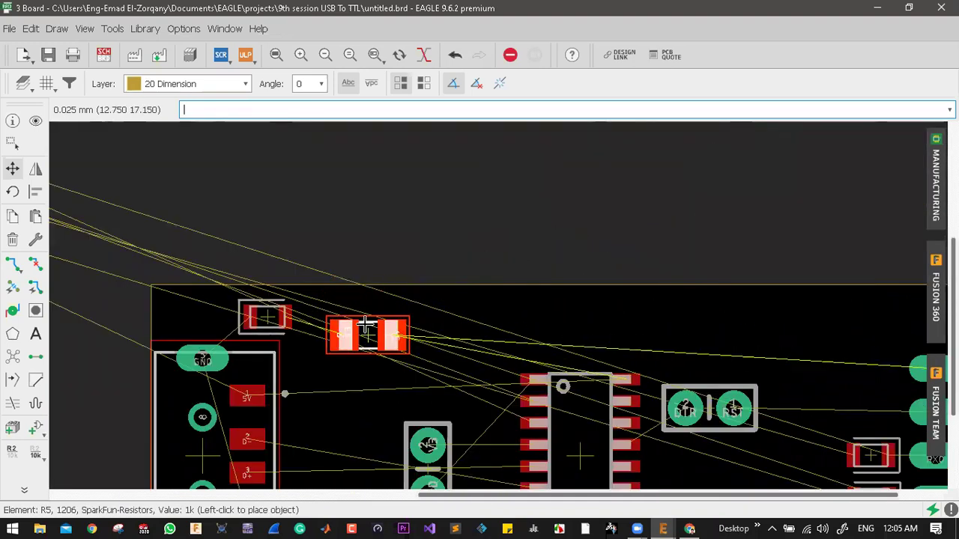
{"action": "scroll", "coordinate": [351, 306], "scroll_direction": "up", "scroll_amount": 4}
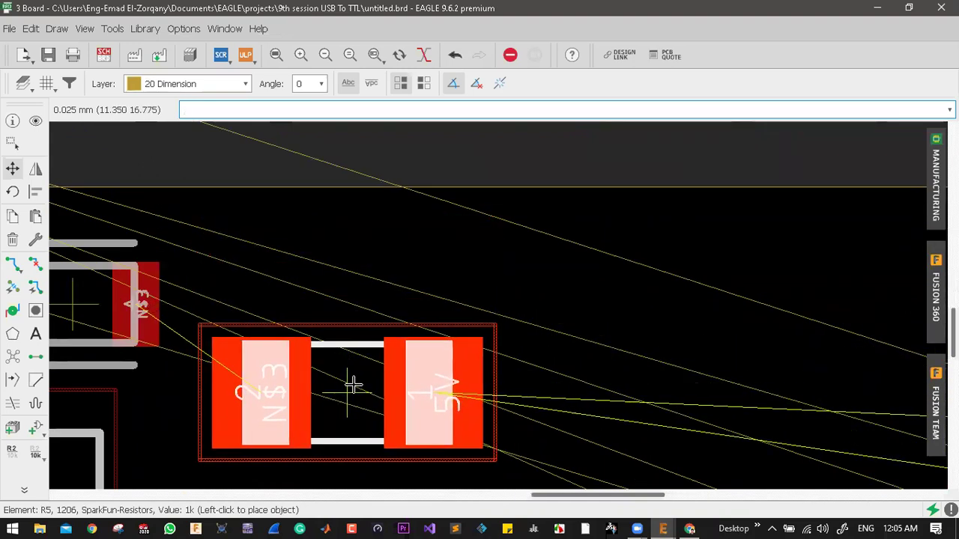
{"action": "right_click", "coordinate": [329, 381]}
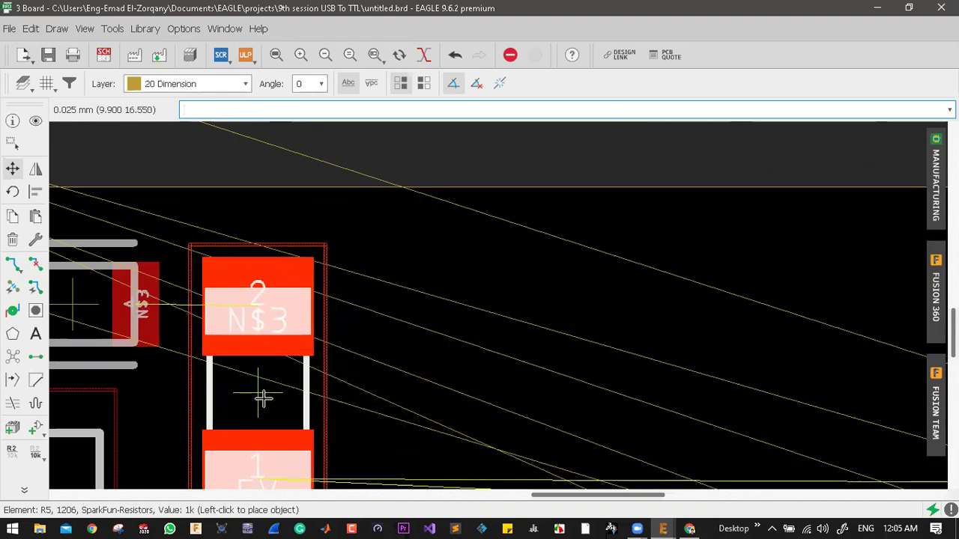
{"action": "left_click", "coordinate": [262, 397]}
{"action": "scroll", "coordinate": [517, 296], "scroll_direction": "down", "scroll_amount": 5}
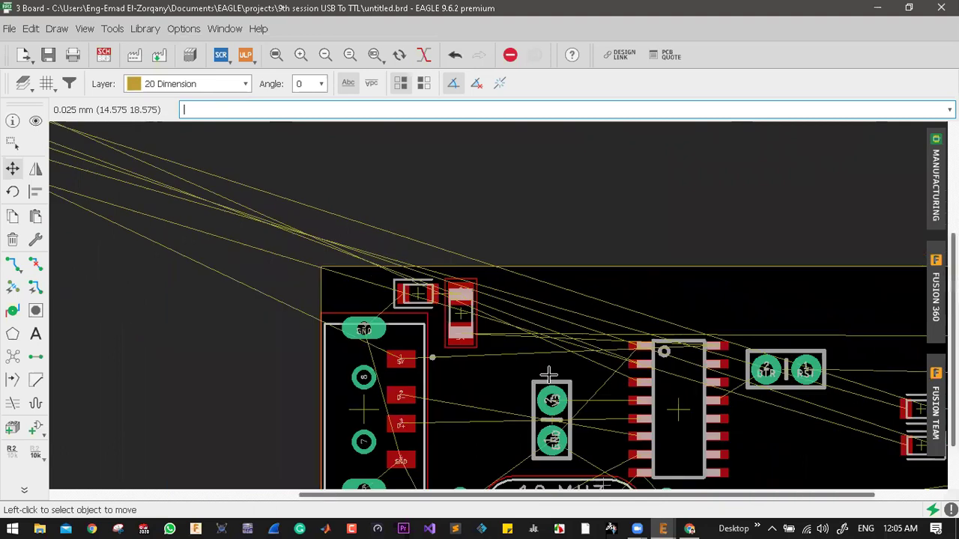
- Recalculate the airwires and move the 1k resistor R1 onto the board, standing it vertically just above the RX LED, RX pad uppermost
{"action": "scroll", "coordinate": [548, 375], "scroll_direction": "down", "scroll_amount": 5}
{"action": "left_click", "coordinate": [30, 357]}
{"action": "scroll", "coordinate": [397, 314], "scroll_direction": "up", "scroll_amount": 7}
{"action": "left_click", "coordinate": [324, 287]}
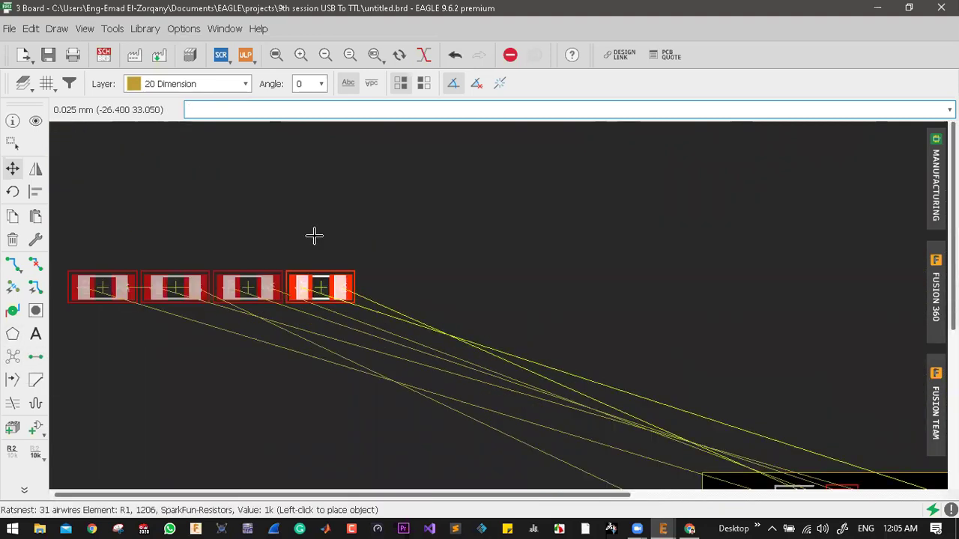
{"action": "scroll", "coordinate": [432, 272], "scroll_direction": "down", "scroll_amount": 3}
{"action": "scroll", "coordinate": [589, 349], "scroll_direction": "up", "scroll_amount": 5}
{"action": "scroll", "coordinate": [586, 384], "scroll_direction": "up", "scroll_amount": 5}
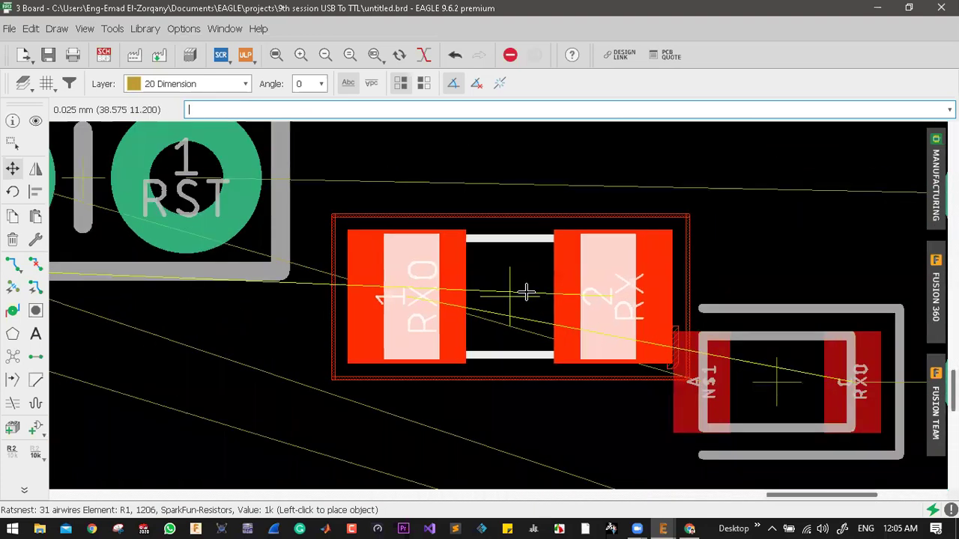
{"action": "right_click", "coordinate": [527, 296]}
{"action": "scroll", "coordinate": [493, 314], "scroll_direction": "down", "scroll_amount": 4}
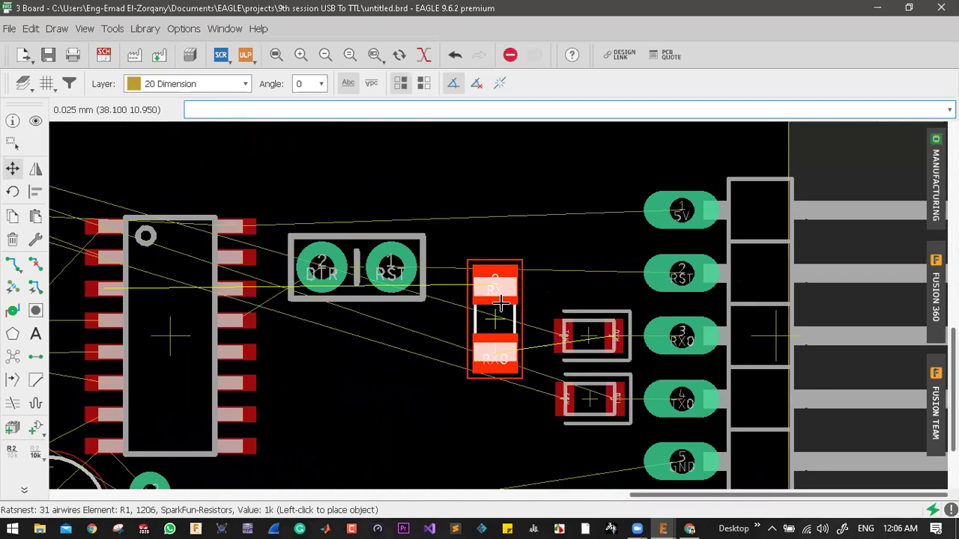
{"action": "scroll", "coordinate": [583, 268], "scroll_direction": "up", "scroll_amount": 5}
{"action": "scroll", "coordinate": [557, 238], "scroll_direction": "down", "scroll_amount": 1}
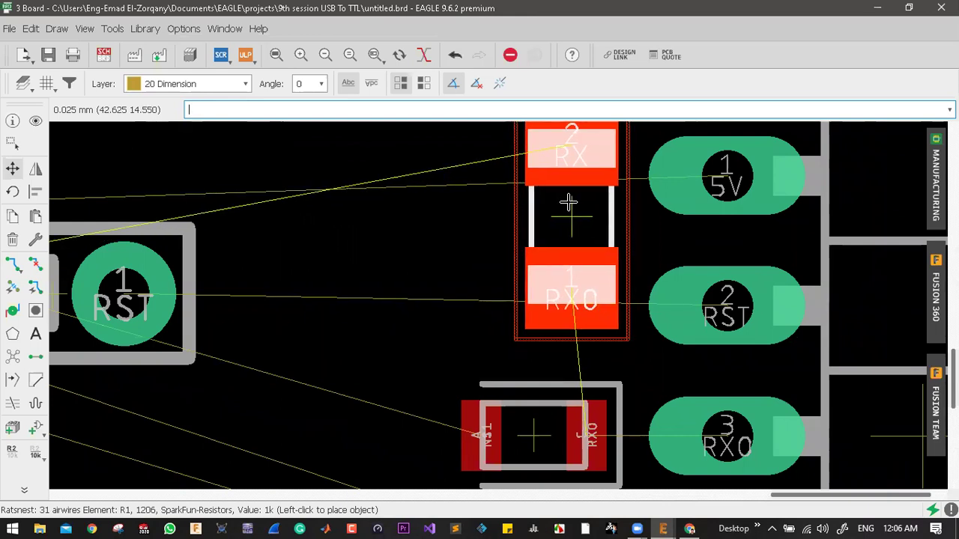
{"action": "scroll", "coordinate": [568, 202], "scroll_direction": "down", "scroll_amount": 3}
{"action": "scroll", "coordinate": [551, 205], "scroll_direction": "up", "scroll_amount": 1}
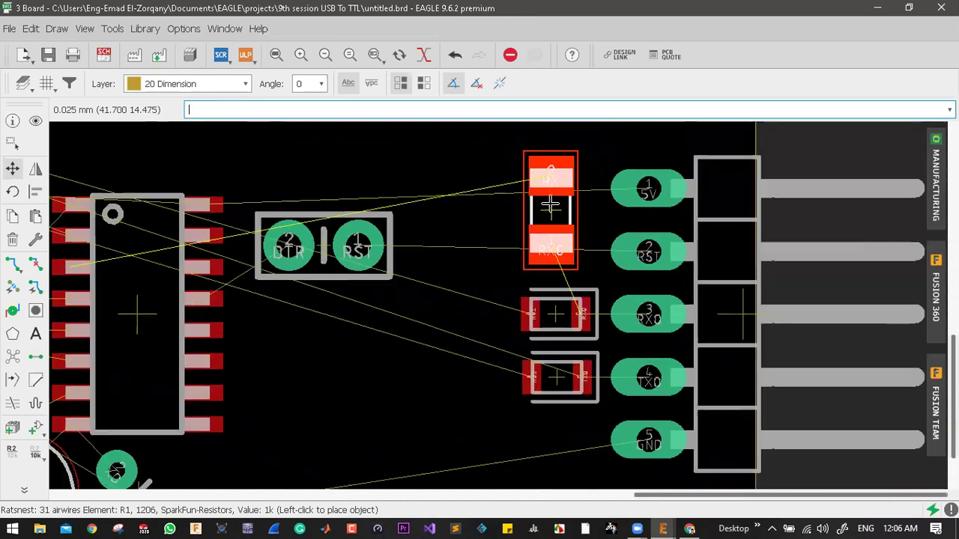
{"action": "scroll", "coordinate": [551, 205], "scroll_direction": "up", "scroll_amount": 2}
{"action": "left_click", "coordinate": [551, 206]}
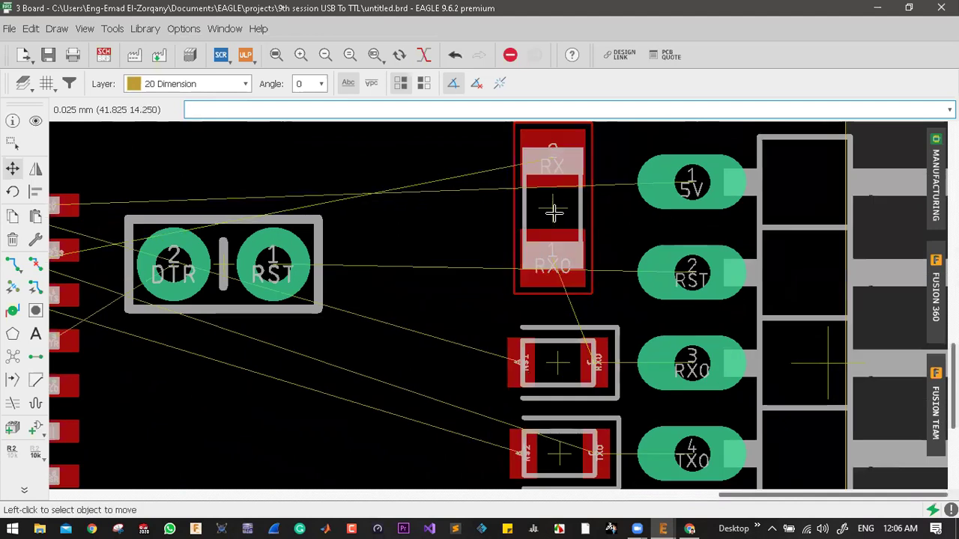
- Move resistor R1 down to the CH340G side of the RX and TX LEDs, keeping it vertical
{"action": "scroll", "coordinate": [551, 214], "scroll_direction": "down", "scroll_amount": 2}
{"action": "scroll", "coordinate": [552, 213], "scroll_direction": "up", "scroll_amount": 2}
{"action": "scroll", "coordinate": [556, 208], "scroll_direction": "down", "scroll_amount": 2}
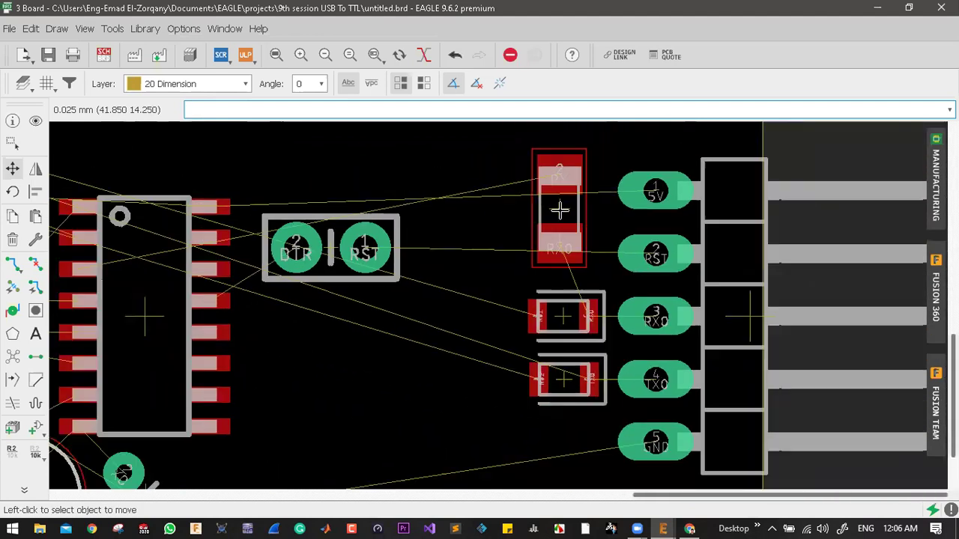
{"action": "left_click", "coordinate": [551, 213]}
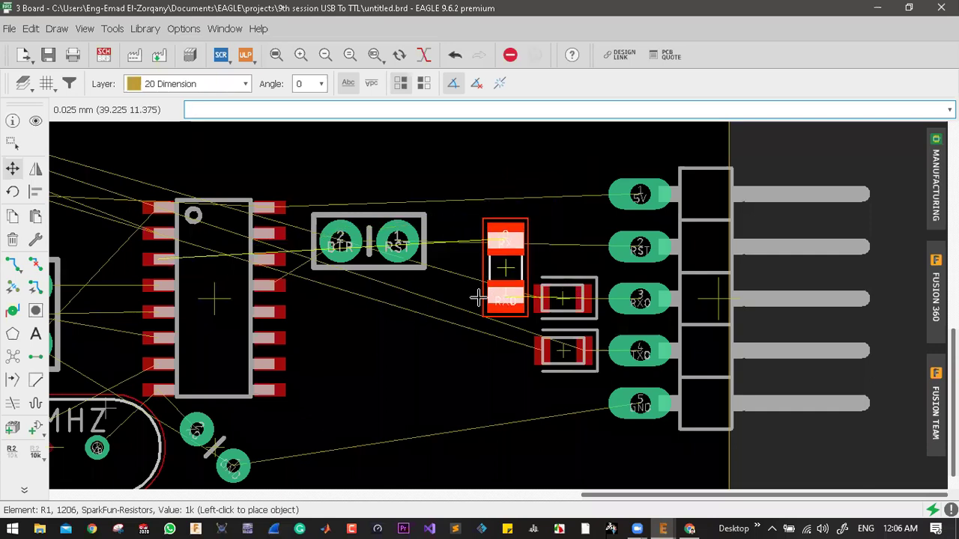
{"action": "left_click", "coordinate": [475, 323]}
- Stand the RX LED vertically beside the header's RXO pin, with its RXO pad lowermost
{"action": "left_click", "coordinate": [559, 298]}
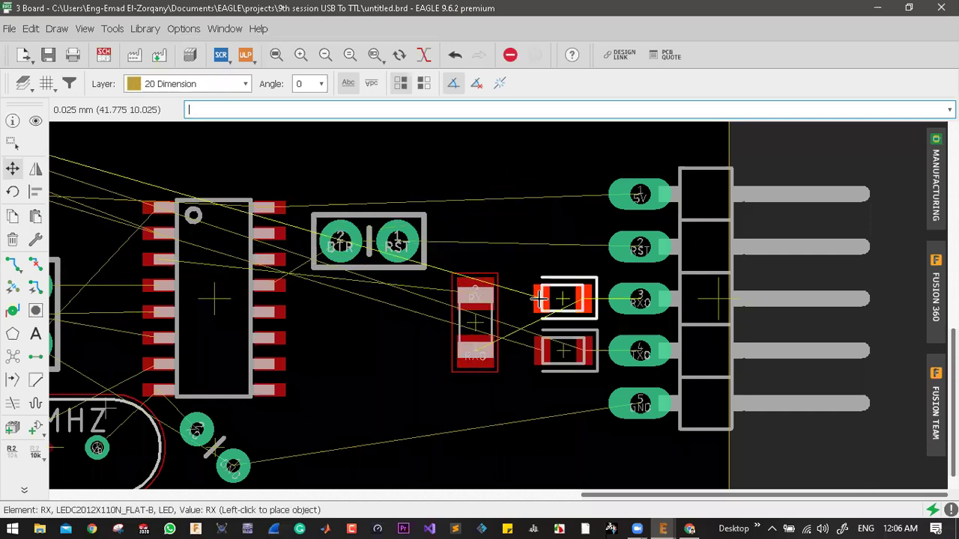
{"action": "right_click", "coordinate": [566, 271]}
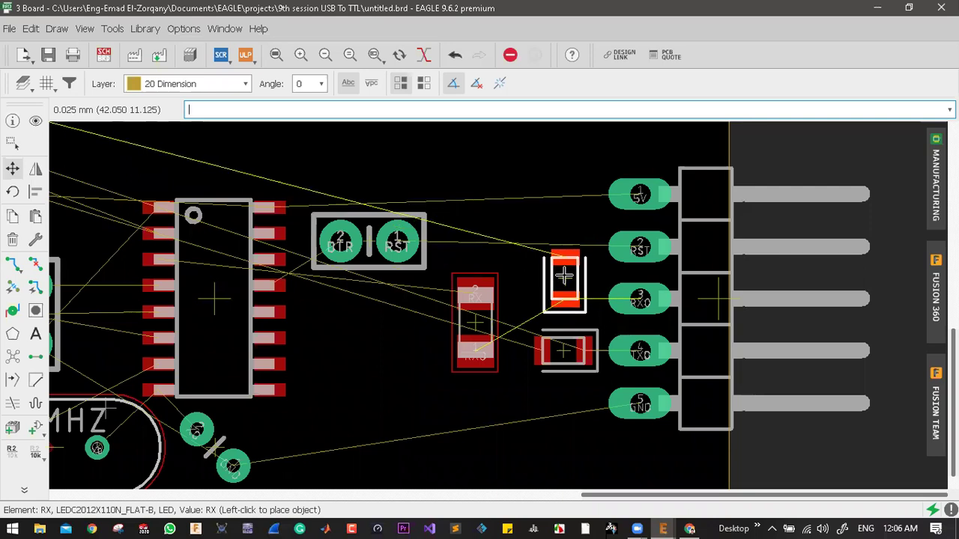
{"action": "left_click", "coordinate": [565, 277]}
- Lay resistor R1 horizontally in line with the header's RXO pin and mirror it to the bottom side of the board
{"action": "scroll", "coordinate": [565, 277], "scroll_direction": "down", "scroll_amount": 6}
{"action": "scroll", "coordinate": [524, 294], "scroll_direction": "up", "scroll_amount": 6}
{"action": "left_click", "coordinate": [563, 294]}
{"action": "right_click", "coordinate": [549, 270]}
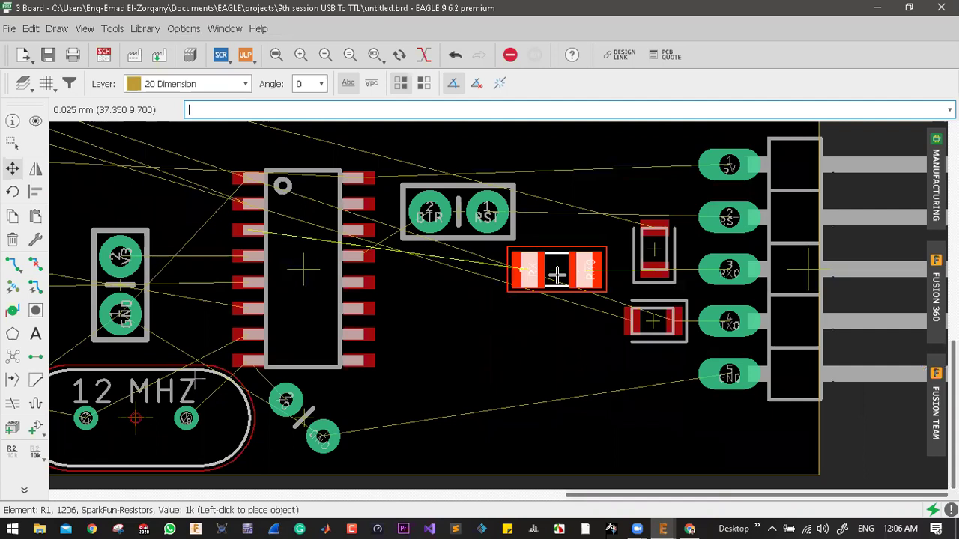
{"action": "left_click", "coordinate": [556, 274]}
{"action": "right_click", "coordinate": [558, 280]}
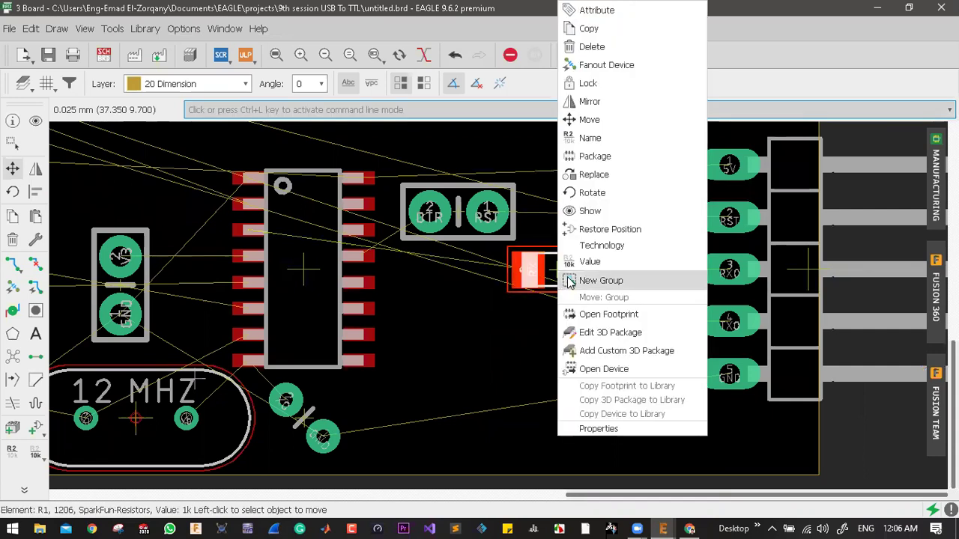
{"action": "left_click", "coordinate": [612, 101]}
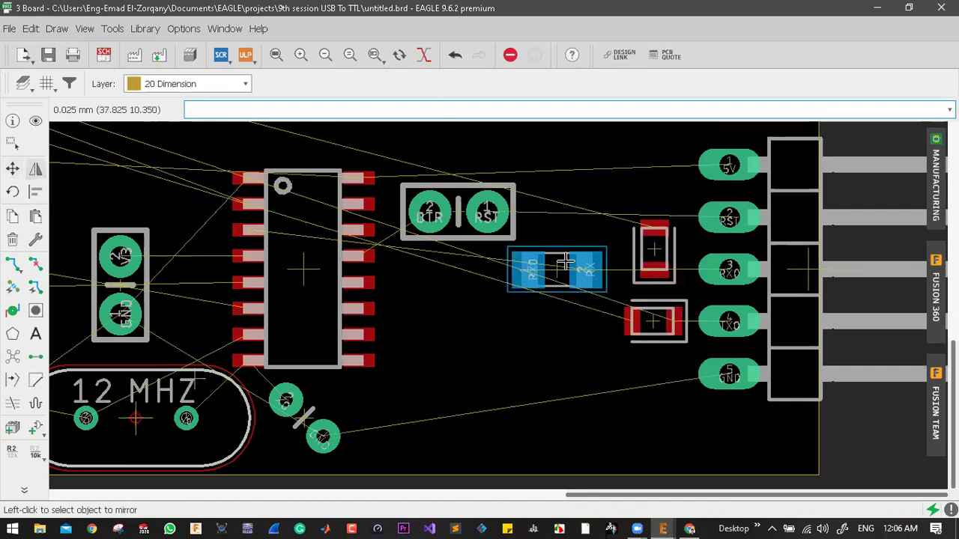
- Mirror the 1k resistor R2 to the bottom side and place it horizontally just below R1, in line with the TXO pin
{"action": "scroll", "coordinate": [633, 278], "scroll_direction": "down", "scroll_amount": 5}
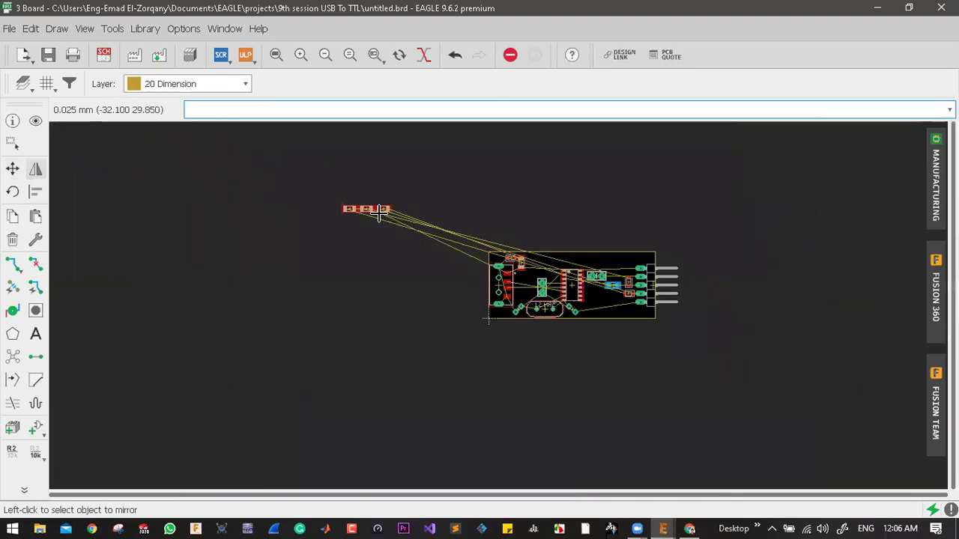
{"action": "scroll", "coordinate": [378, 212], "scroll_direction": "up", "scroll_amount": 6}
{"action": "left_click", "coordinate": [391, 175]}
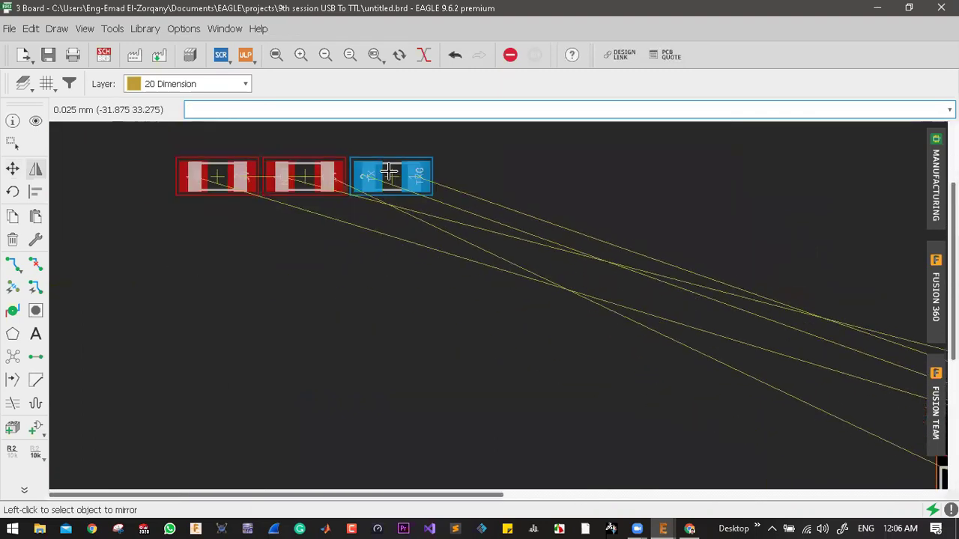
{"action": "key", "text": "F7"}
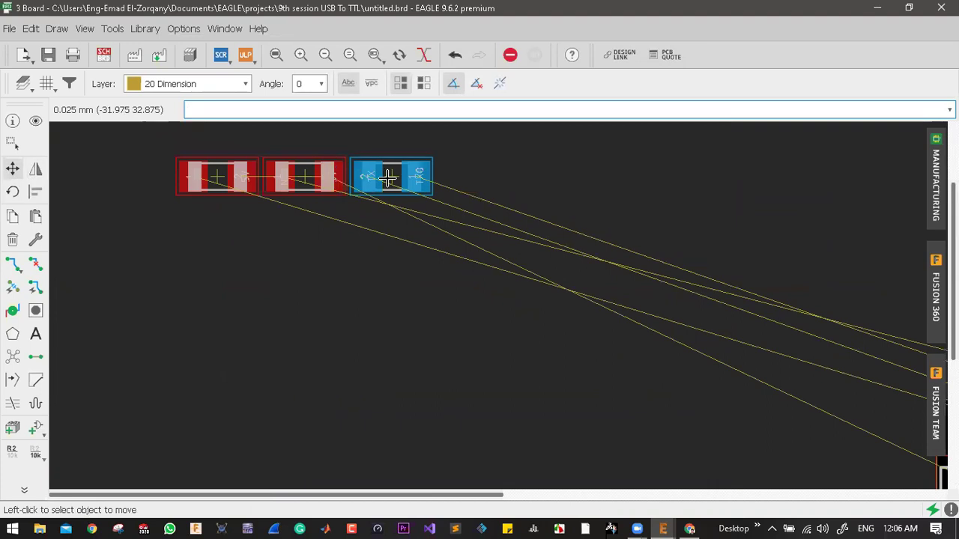
{"action": "left_click", "coordinate": [304, 171]}
{"action": "scroll", "coordinate": [274, 154], "scroll_direction": "down", "scroll_amount": 4}
{"action": "scroll", "coordinate": [484, 217], "scroll_direction": "up", "scroll_amount": 10}
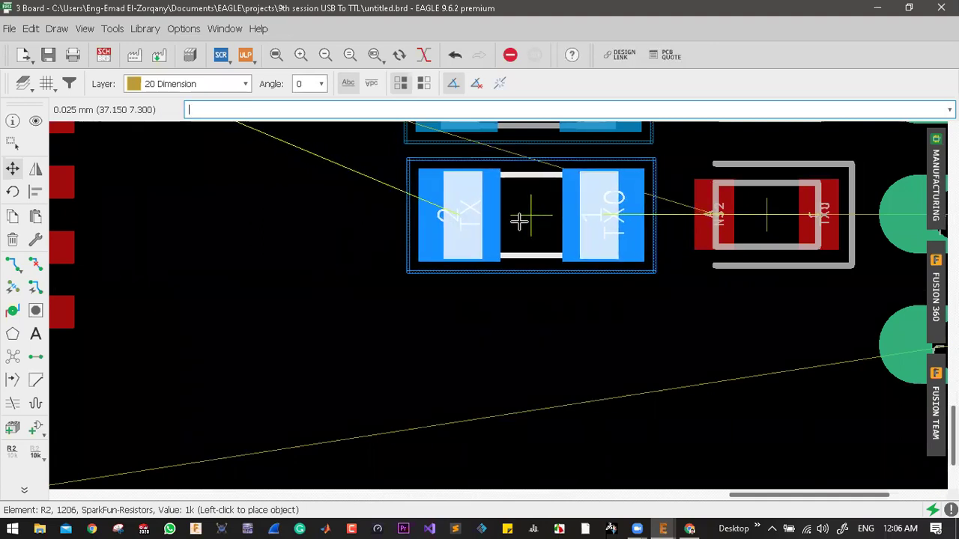
{"action": "left_click", "coordinate": [517, 218]}
- Stand the TX LED vertically beside the header's TXO pin, with its TXO pad uppermost
{"action": "scroll", "coordinate": [468, 251], "scroll_direction": "down", "scroll_amount": 3}
{"action": "scroll", "coordinate": [592, 247], "scroll_direction": "up", "scroll_amount": 2}
{"action": "left_click", "coordinate": [616, 229]}
{"action": "right_click", "coordinate": [614, 258]}
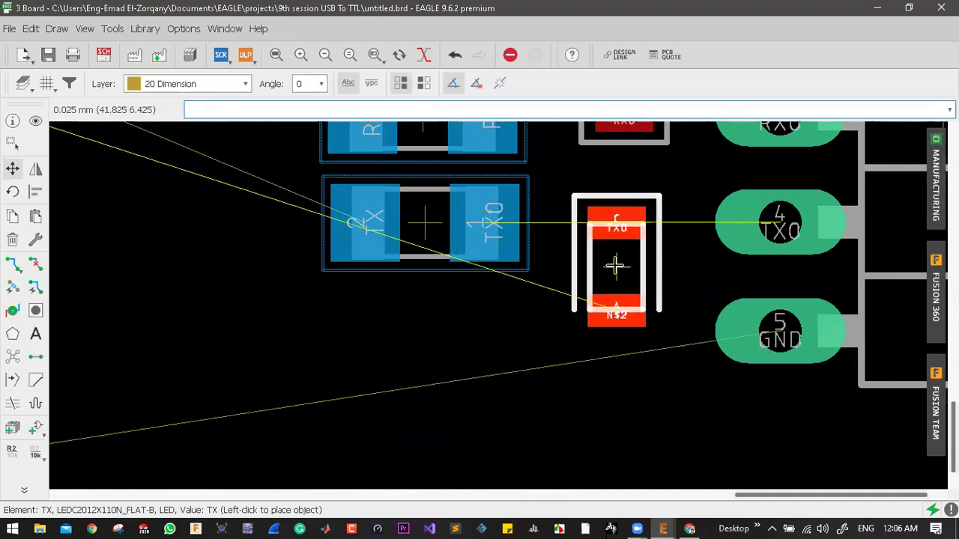
{"action": "left_click", "coordinate": [619, 263]}
- Shift resistors R1 and R2 toward the CH340G, keeping them in line with the RXO and TXO pins
{"action": "scroll", "coordinate": [472, 255], "scroll_direction": "down", "scroll_amount": 3}
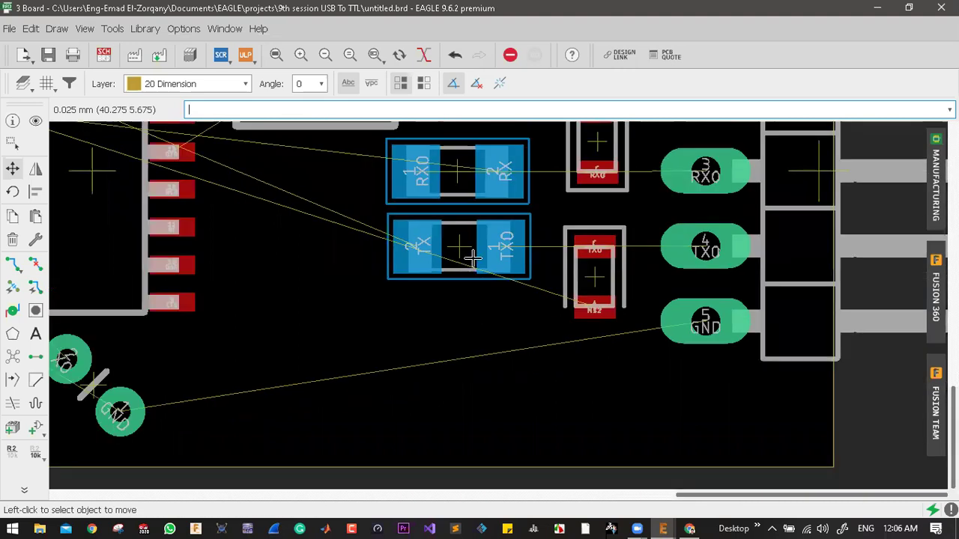
{"action": "scroll", "coordinate": [478, 258], "scroll_direction": "up", "scroll_amount": 3}
{"action": "left_click", "coordinate": [488, 264]}
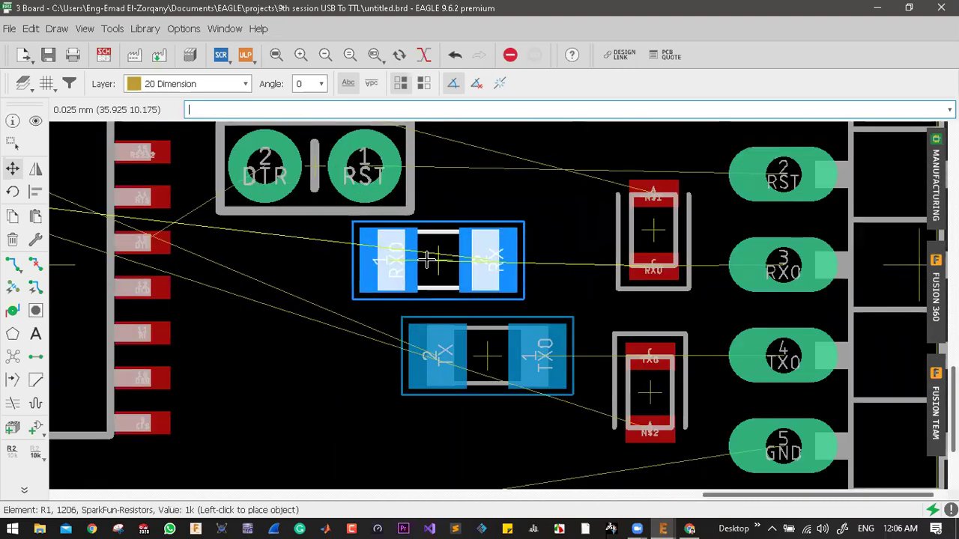
{"action": "left_click", "coordinate": [424, 264]}
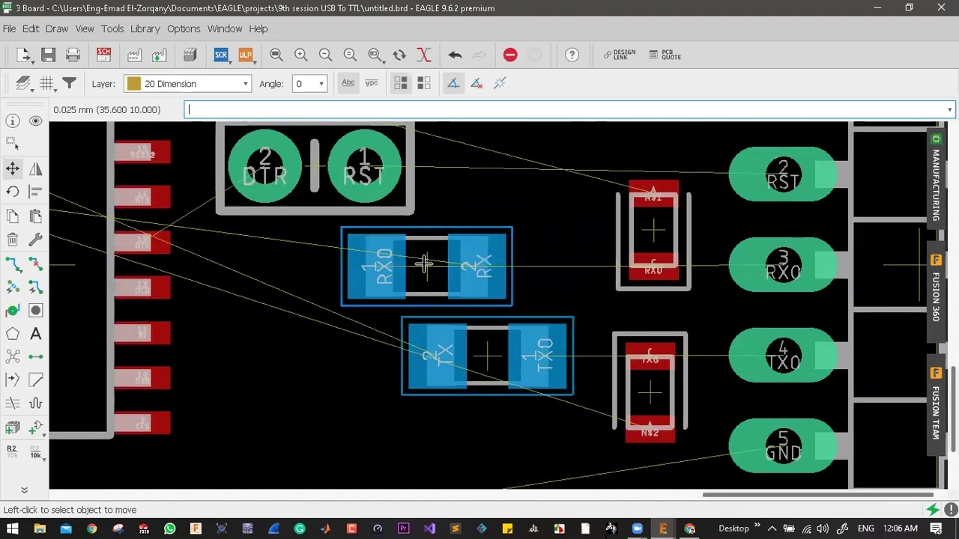
{"action": "left_click", "coordinate": [483, 355]}
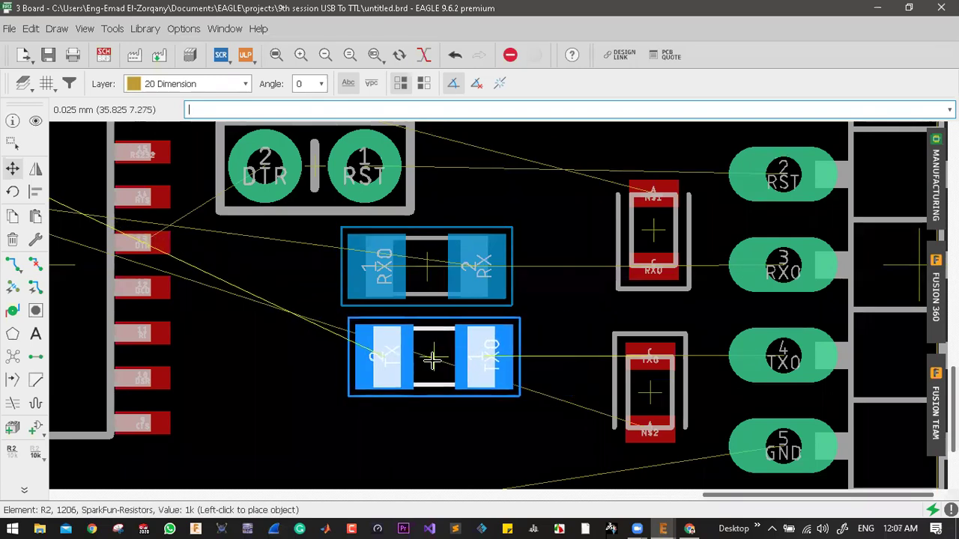
{"action": "left_click", "coordinate": [433, 360]}
- Turn the TX LED by 180 degrees and place it right beside resistor R2, N$2 pad uppermost
{"action": "left_click", "coordinate": [648, 392]}
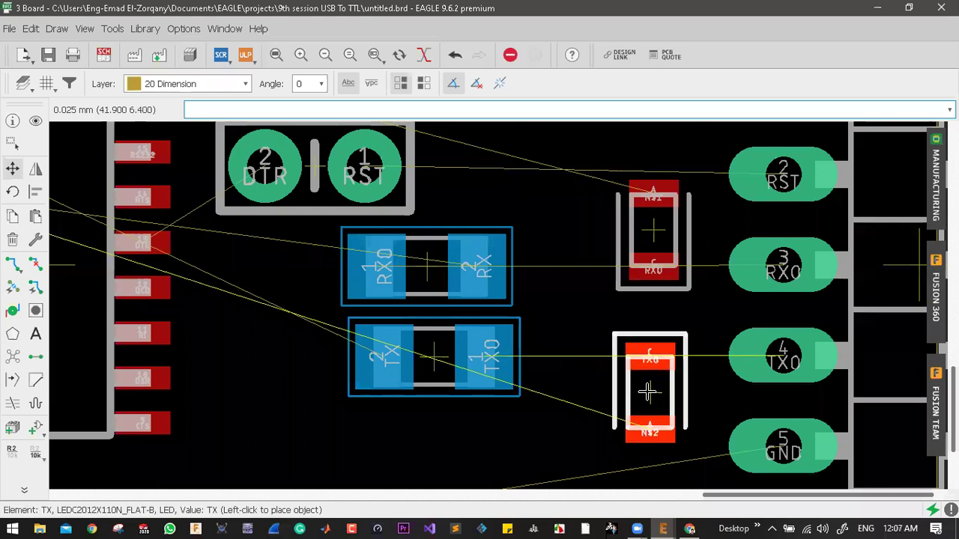
{"action": "right_click", "coordinate": [621, 346]}
{"action": "right_click", "coordinate": [621, 346]}
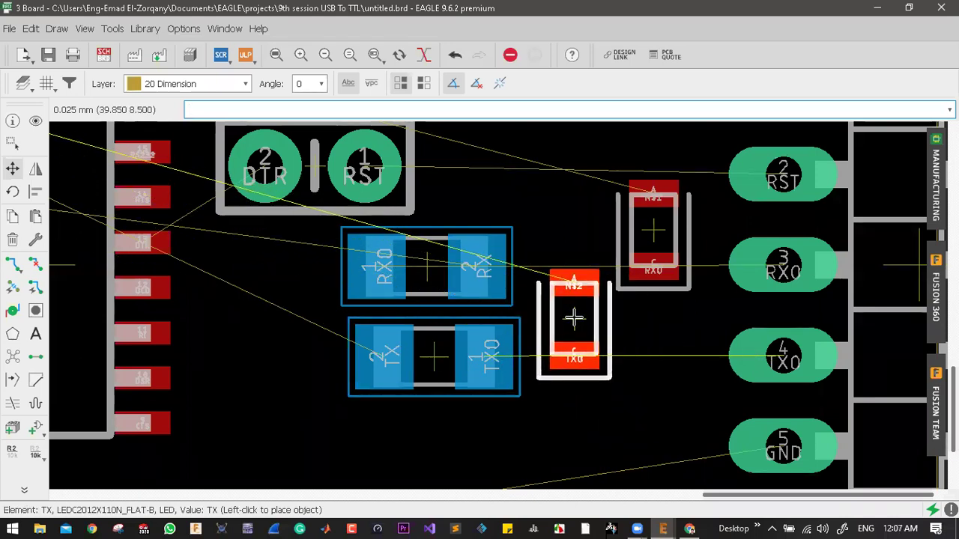
{"action": "left_click", "coordinate": [574, 321]}
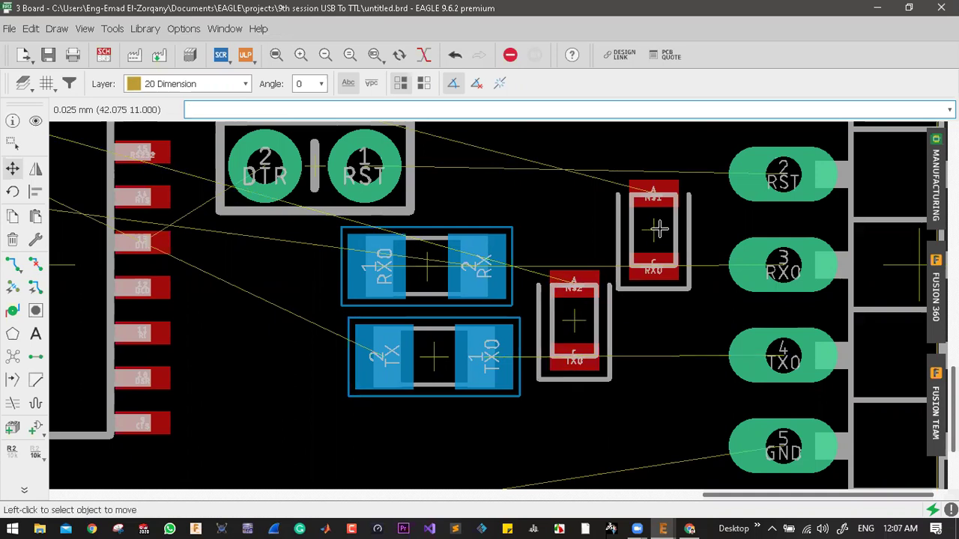
- Shift the RX LED and the TX LED slightly toward the pin header
{"action": "left_click", "coordinate": [659, 230]}
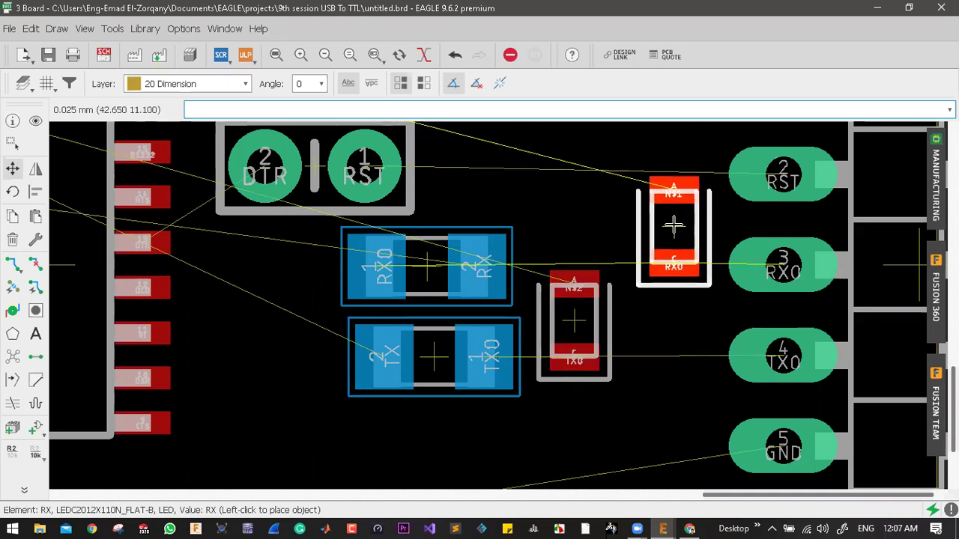
{"action": "left_click", "coordinate": [674, 225]}
{"action": "left_click", "coordinate": [574, 321]}
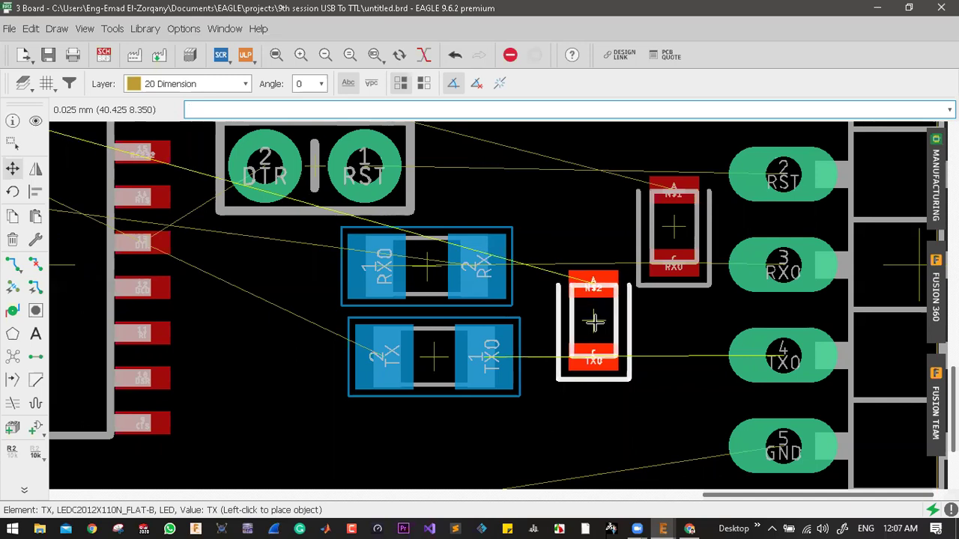
{"action": "left_click", "coordinate": [591, 321]}
- Shift resistors R2 and R1 slightly toward the CH340G, keeping them stacked and in line with the TXO and RXO pins
{"action": "left_click", "coordinate": [431, 356]}
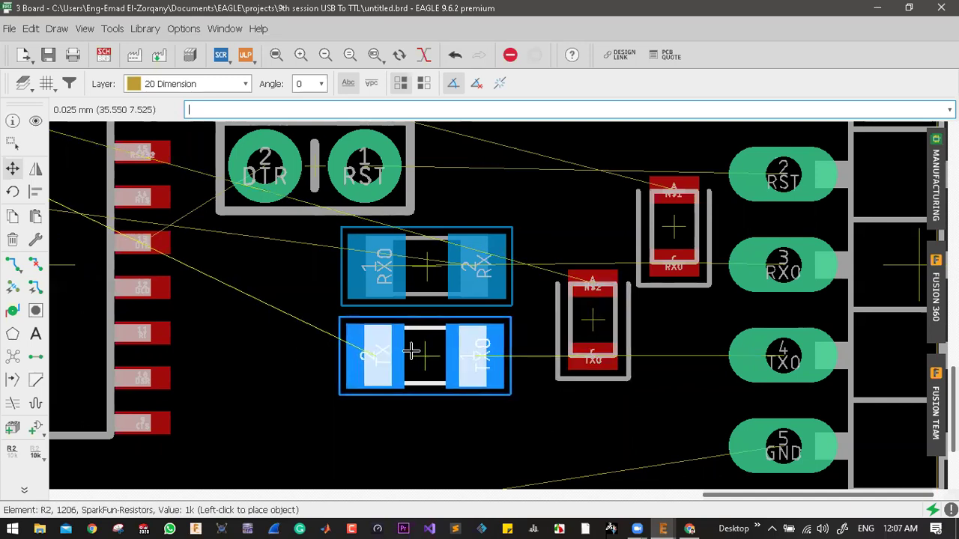
{"action": "left_click", "coordinate": [398, 354]}
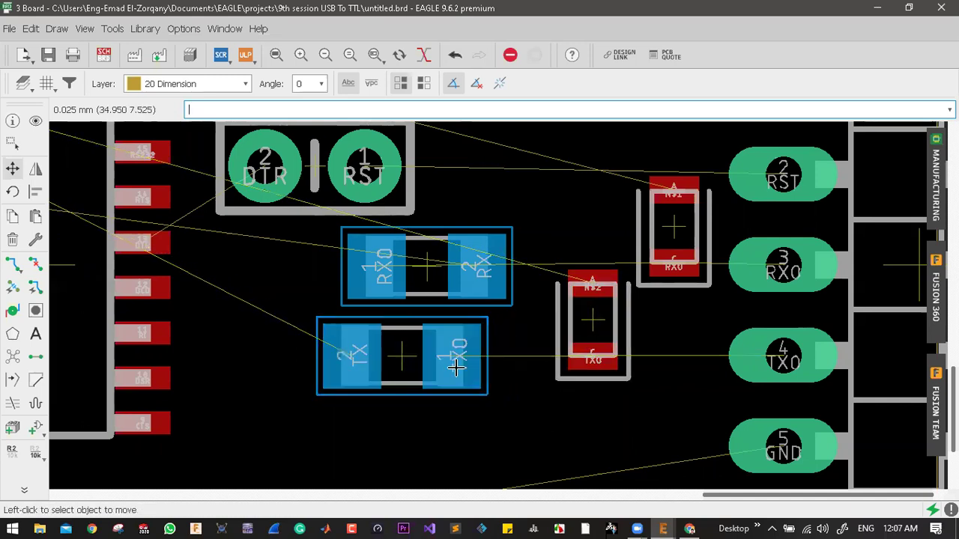
{"action": "scroll", "coordinate": [450, 367], "scroll_direction": "down", "scroll_amount": 4}
{"action": "scroll", "coordinate": [505, 317], "scroll_direction": "up", "scroll_amount": 4}
{"action": "left_click", "coordinate": [505, 316]}
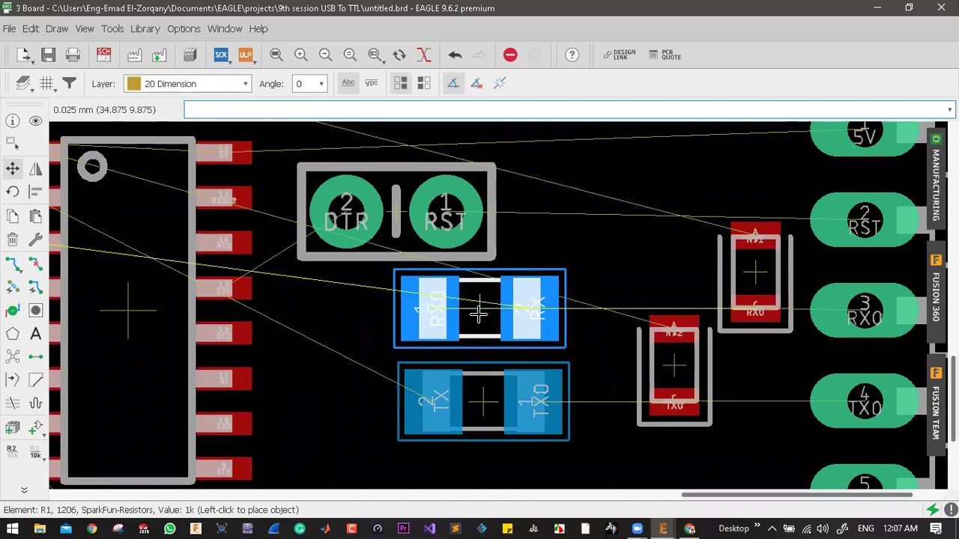
{"action": "left_click", "coordinate": [482, 313]}
{"action": "scroll", "coordinate": [484, 315], "scroll_direction": "down", "scroll_amount": 5}
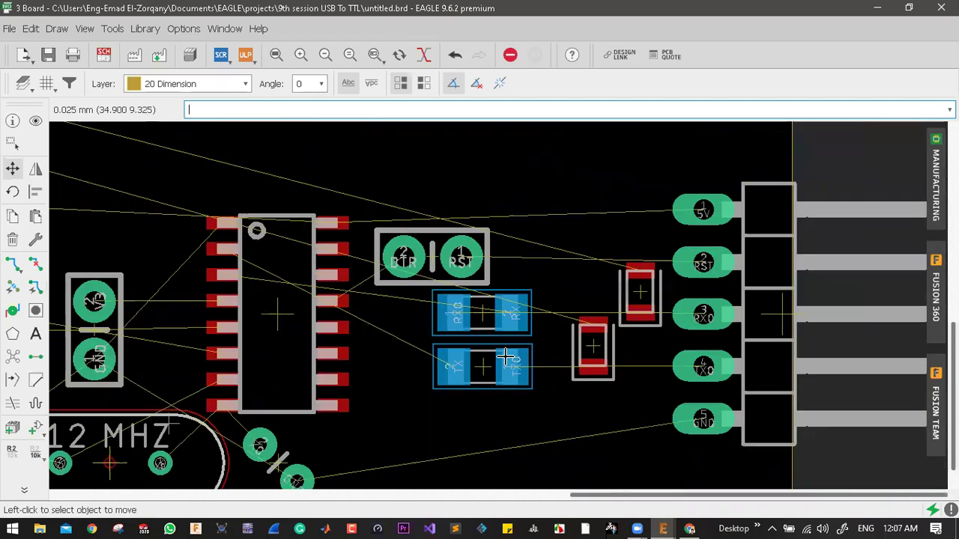
{"action": "scroll", "coordinate": [555, 338], "scroll_direction": "up", "scroll_amount": 4}
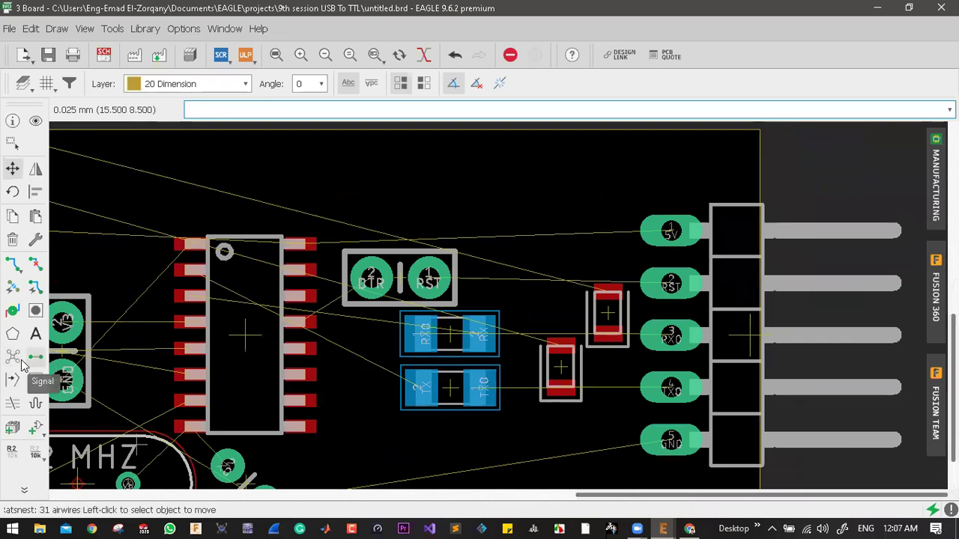
- Bring resistor R3 onto the board and lay it horizontally above the RX LED, N$1 pad facing the header's 5V pin
{"action": "scroll", "coordinate": [120, 361], "scroll_direction": "down", "scroll_amount": 4}
{"action": "scroll", "coordinate": [188, 252], "scroll_direction": "up", "scroll_amount": 4}
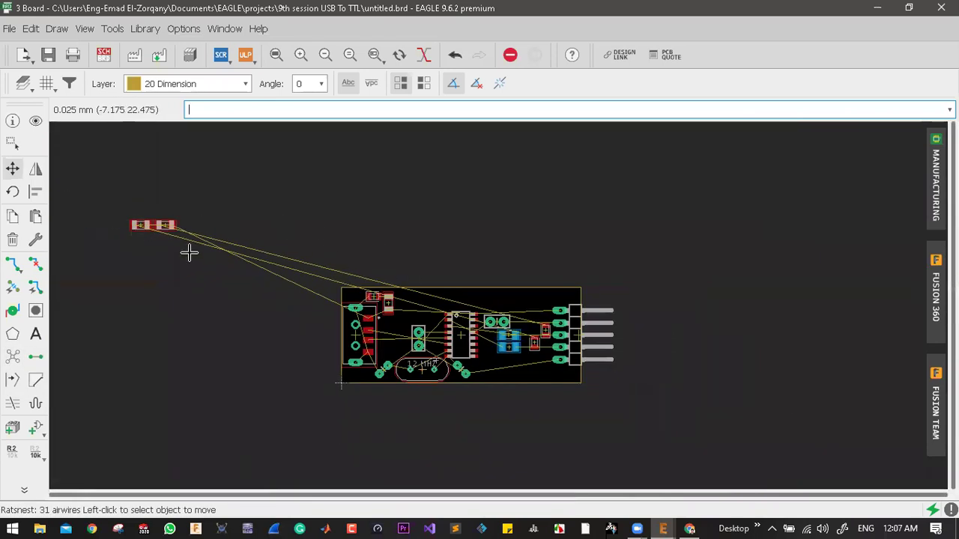
{"action": "left_click", "coordinate": [236, 178]}
{"action": "scroll", "coordinate": [236, 178], "scroll_direction": "down", "scroll_amount": 4}
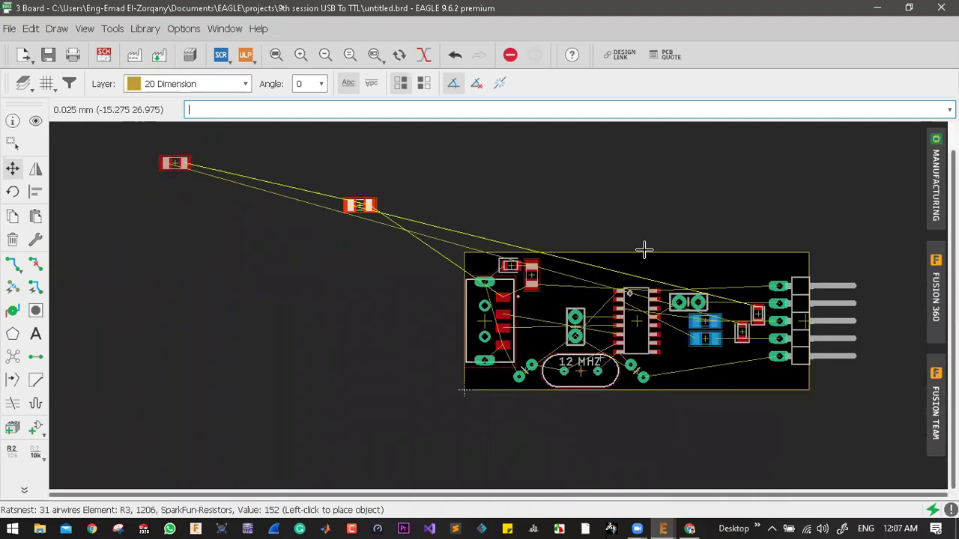
{"action": "scroll", "coordinate": [777, 327], "scroll_direction": "up", "scroll_amount": 4}
{"action": "scroll", "coordinate": [728, 271], "scroll_direction": "up", "scroll_amount": 5}
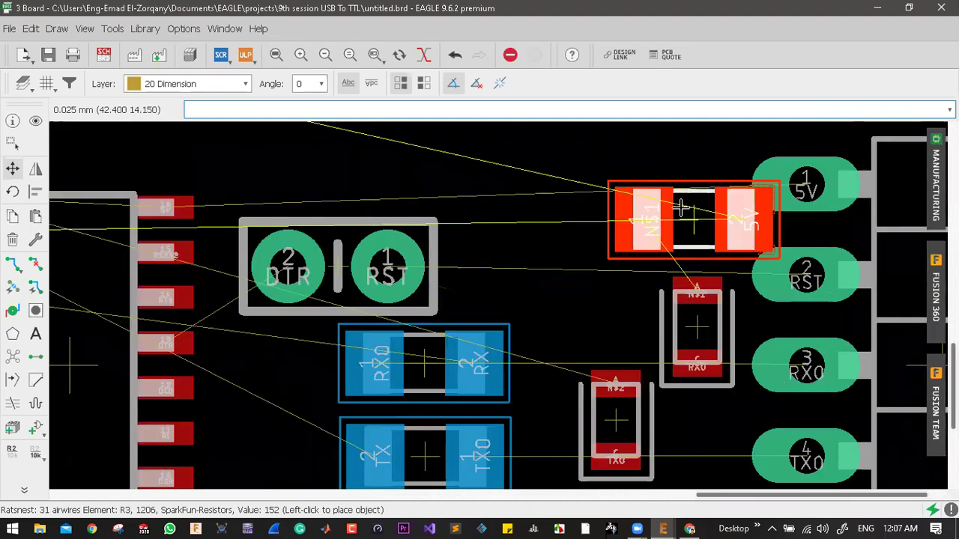
{"action": "right_click", "coordinate": [679, 204]}
{"action": "scroll", "coordinate": [679, 204], "scroll_direction": "down", "scroll_amount": 3}
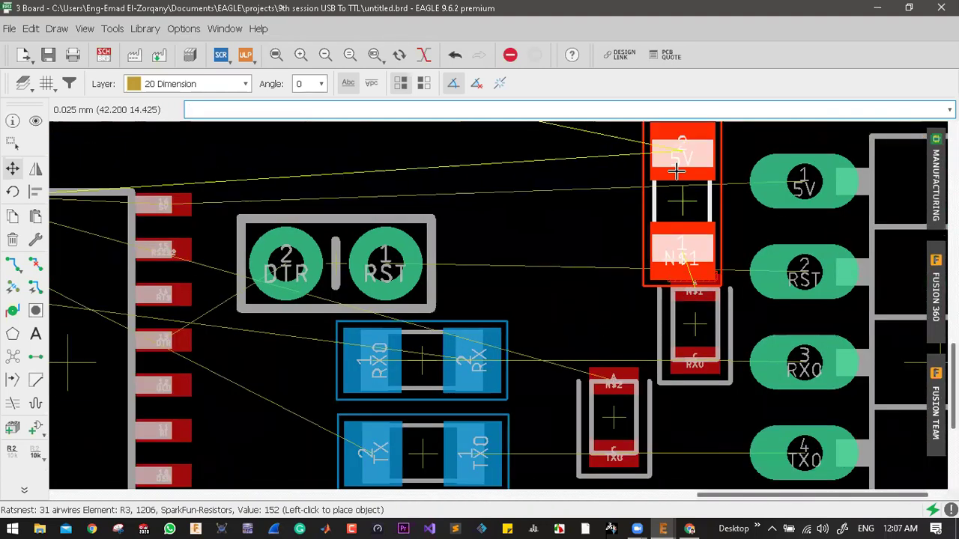
{"action": "scroll", "coordinate": [689, 196], "scroll_direction": "up", "scroll_amount": 2}
{"action": "scroll", "coordinate": [696, 191], "scroll_direction": "down", "scroll_amount": 3}
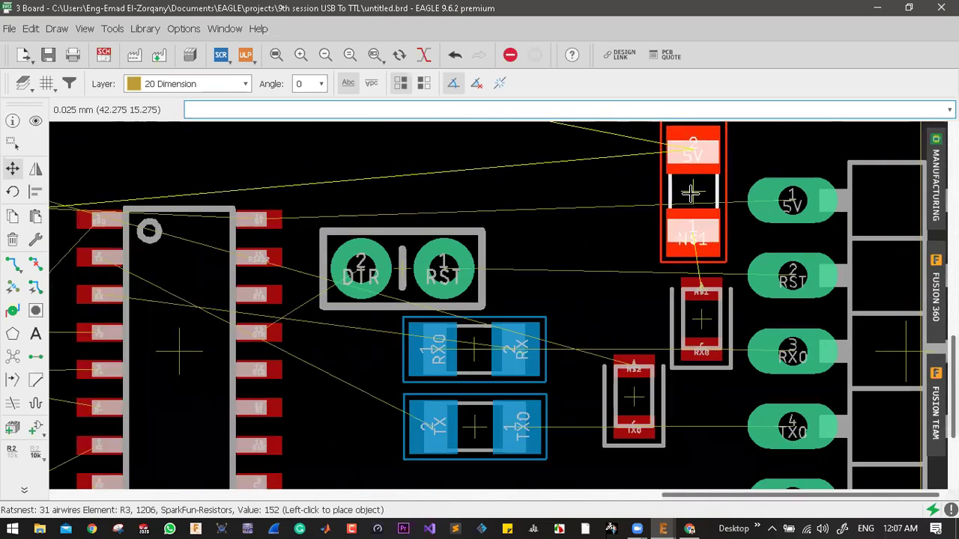
{"action": "right_click", "coordinate": [682, 199]}
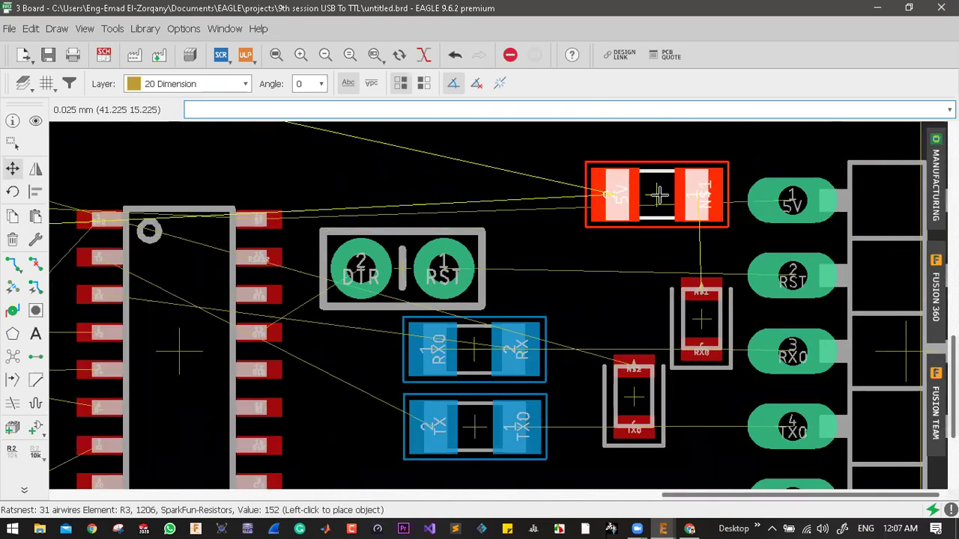
{"action": "left_click", "coordinate": [659, 186]}
{"action": "scroll", "coordinate": [675, 188], "scroll_direction": "down", "scroll_amount": 2}
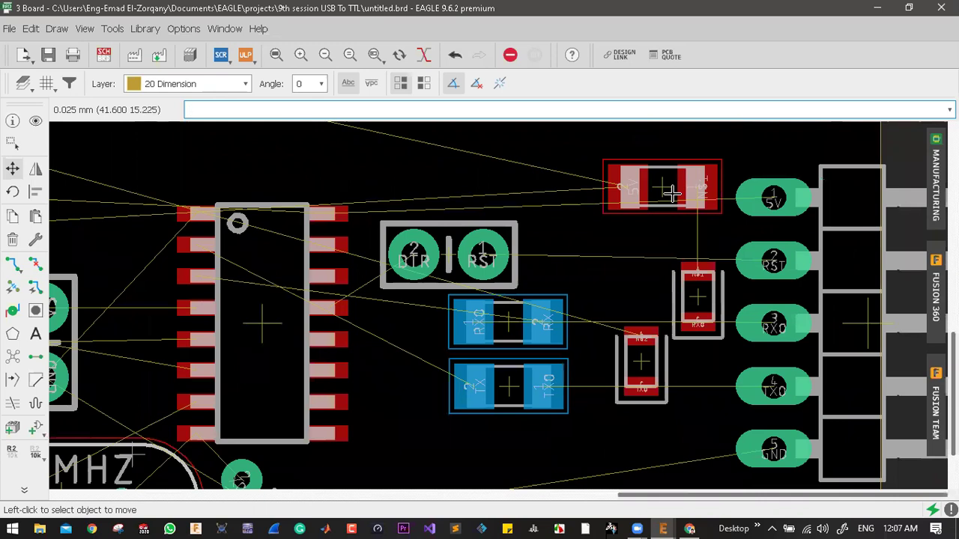
- Bring resistor R4 onto the board and lay it horizontally between the DTR/RST jumper and the RX LED, N$2 pad facing the jumper
{"action": "scroll", "coordinate": [670, 193], "scroll_direction": "up", "scroll_amount": 4}
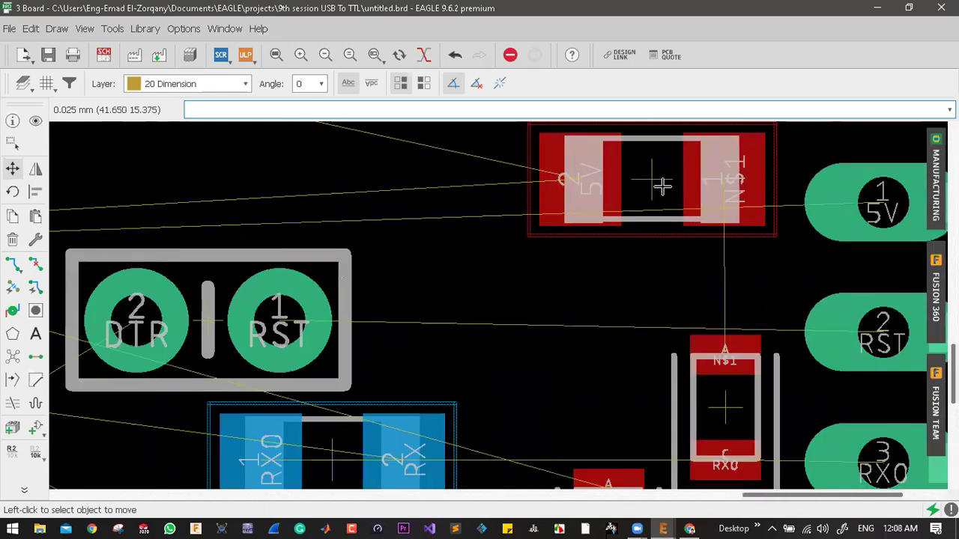
{"action": "scroll", "coordinate": [659, 186], "scroll_direction": "down", "scroll_amount": 3}
{"action": "scroll", "coordinate": [643, 282], "scroll_direction": "up", "scroll_amount": 2}
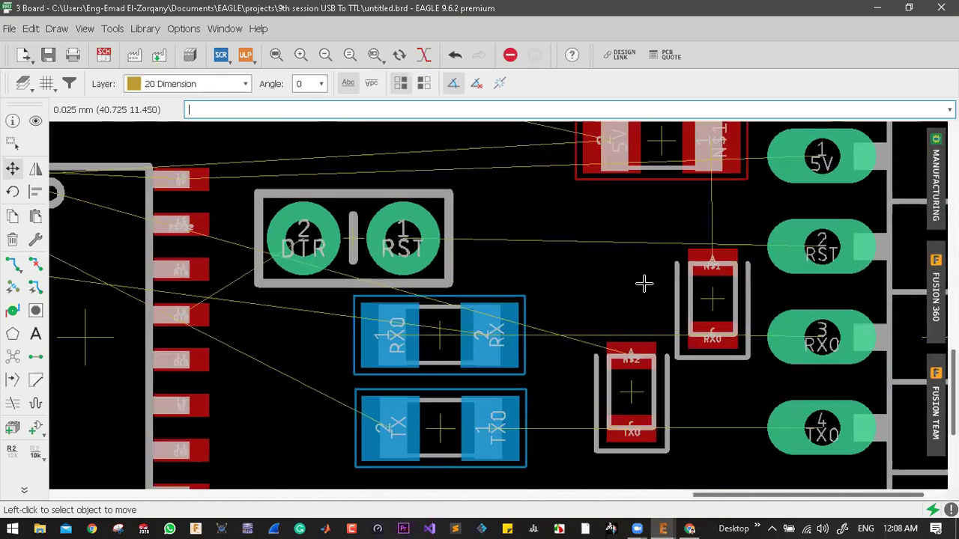
{"action": "scroll", "coordinate": [641, 288], "scroll_direction": "down", "scroll_amount": 1}
{"action": "scroll", "coordinate": [608, 318], "scroll_direction": "up", "scroll_amount": 2}
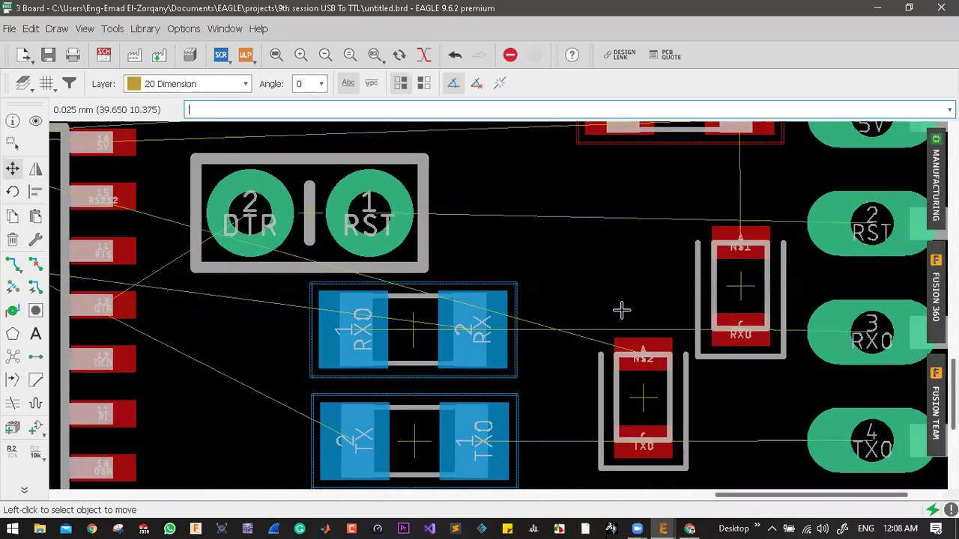
{"action": "scroll", "coordinate": [650, 323], "scroll_direction": "down", "scroll_amount": 5}
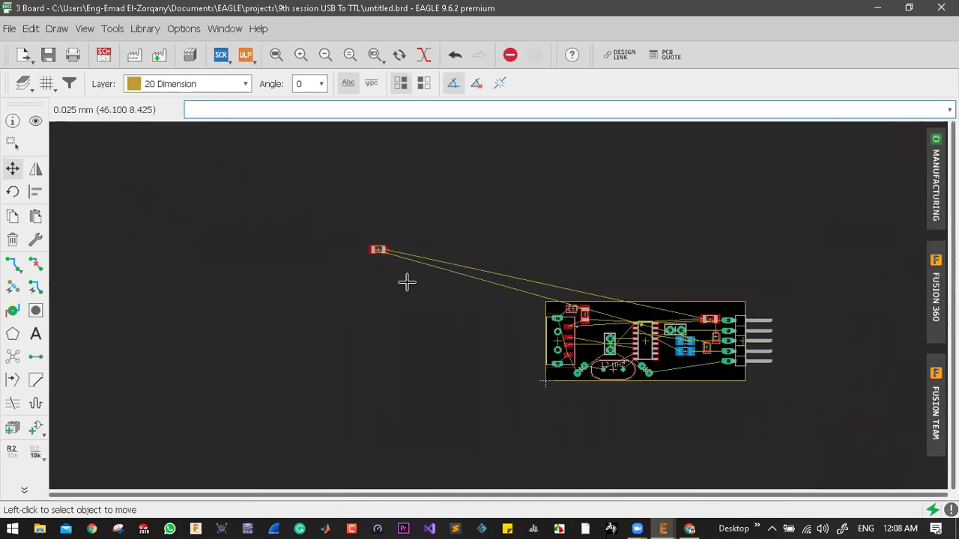
{"action": "scroll", "coordinate": [320, 212], "scroll_direction": "up", "scroll_amount": 3}
{"action": "scroll", "coordinate": [320, 212], "scroll_direction": "up", "scroll_amount": 2}
{"action": "left_click", "coordinate": [313, 203]}
{"action": "scroll", "coordinate": [315, 204], "scroll_direction": "down", "scroll_amount": 4}
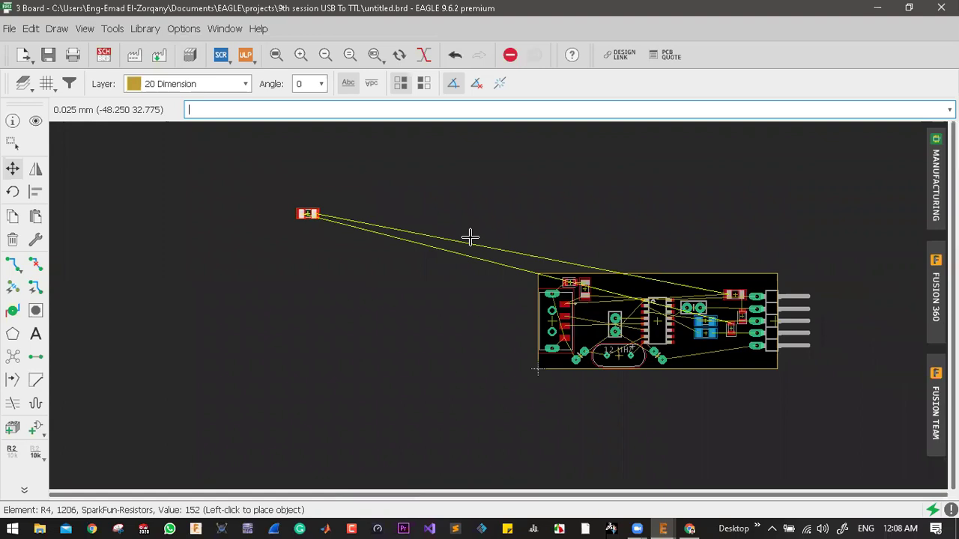
{"action": "scroll", "coordinate": [745, 278], "scroll_direction": "up", "scroll_amount": 6}
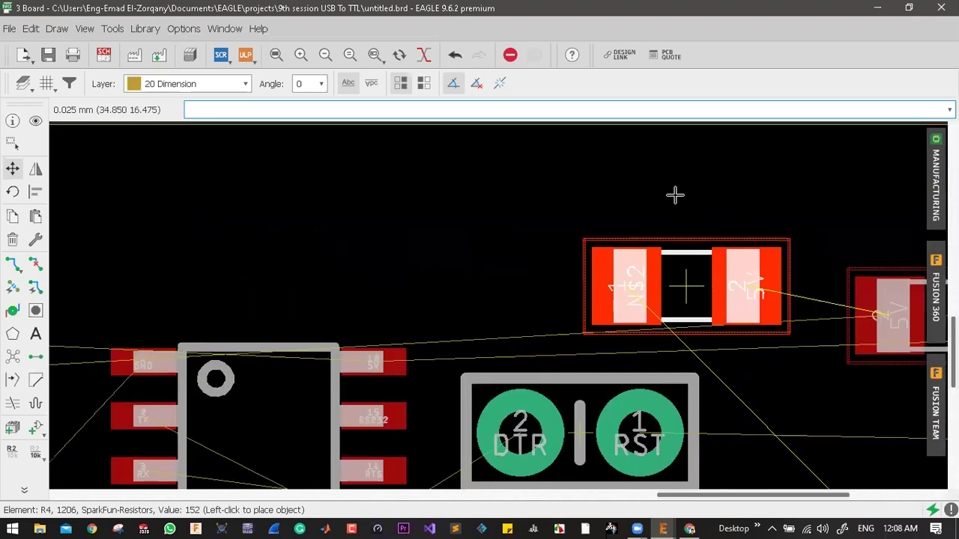
{"action": "scroll", "coordinate": [746, 277], "scroll_direction": "down", "scroll_amount": 3}
{"action": "scroll", "coordinate": [738, 281], "scroll_direction": "up", "scroll_amount": 5}
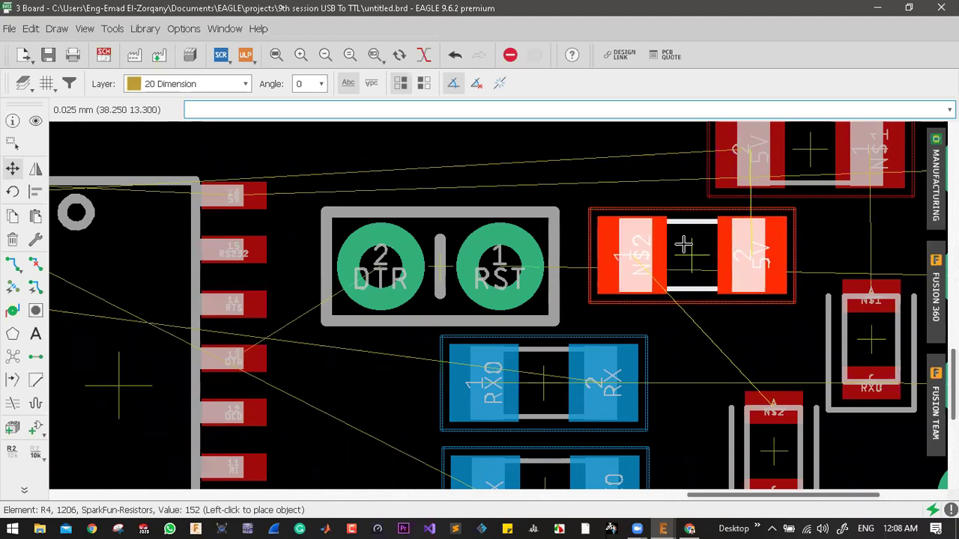
{"action": "left_click", "coordinate": [681, 244]}
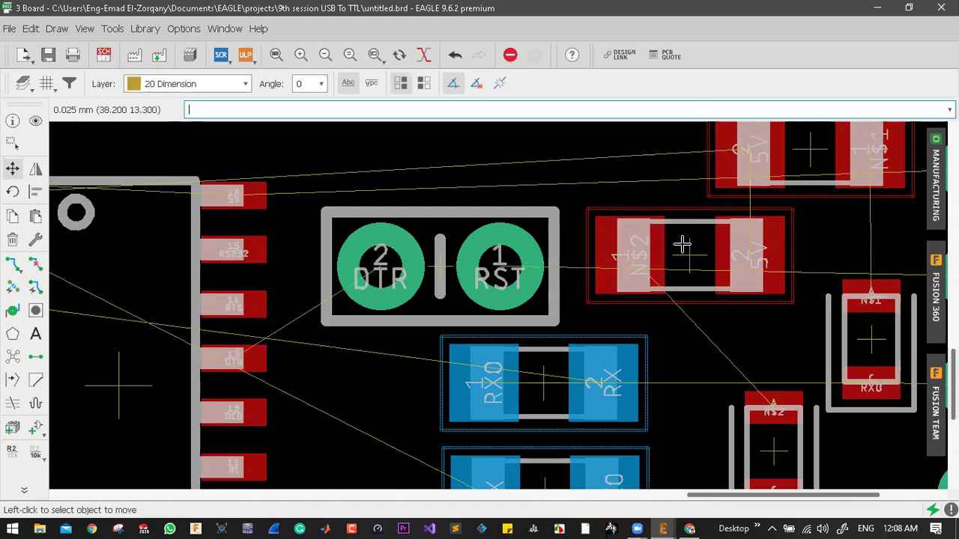
- Stand resistor R3 vertically directly above the RX LED, beside the header's 5V pin, with its 5V pad uppermost
{"action": "scroll", "coordinate": [682, 244], "scroll_direction": "down", "scroll_amount": 5}
{"action": "scroll", "coordinate": [739, 192], "scroll_direction": "up", "scroll_amount": 3}
{"action": "left_click", "coordinate": [739, 192]}
{"action": "right_click", "coordinate": [734, 180]}
{"action": "right_click", "coordinate": [753, 188]}
{"action": "right_click", "coordinate": [775, 171]}
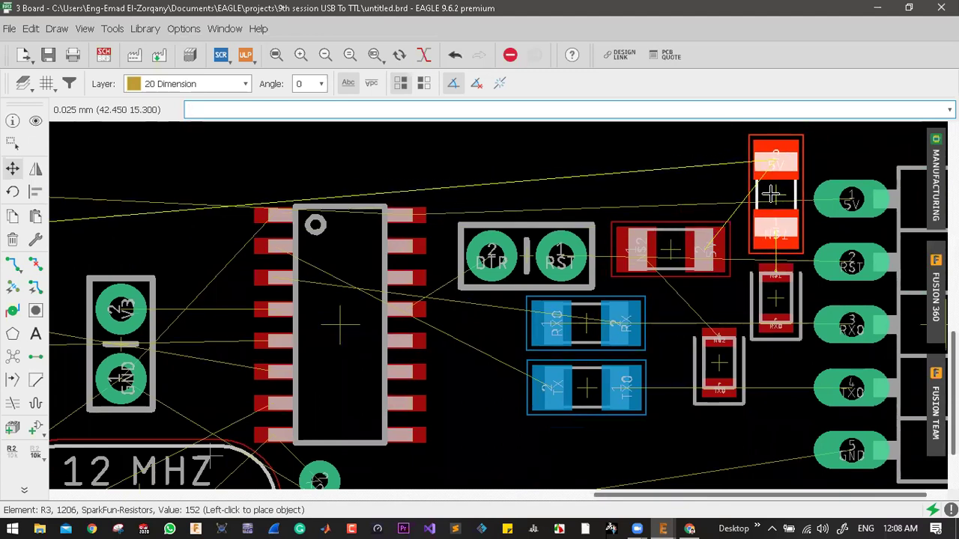
{"action": "left_click", "coordinate": [772, 193]}
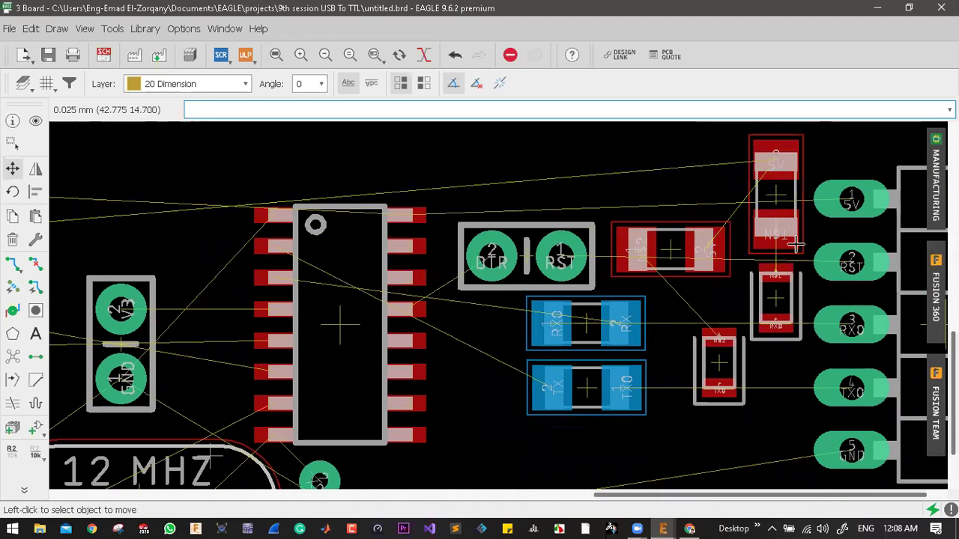
- Stand resistor R4 vertically beside R3 with its 5V pad uppermost, and recalculate the airwires
{"action": "scroll", "coordinate": [793, 274], "scroll_direction": "down", "scroll_amount": 3}
{"action": "scroll", "coordinate": [783, 255], "scroll_direction": "up", "scroll_amount": 4}
{"action": "scroll", "coordinate": [782, 254], "scroll_direction": "up", "scroll_amount": 2}
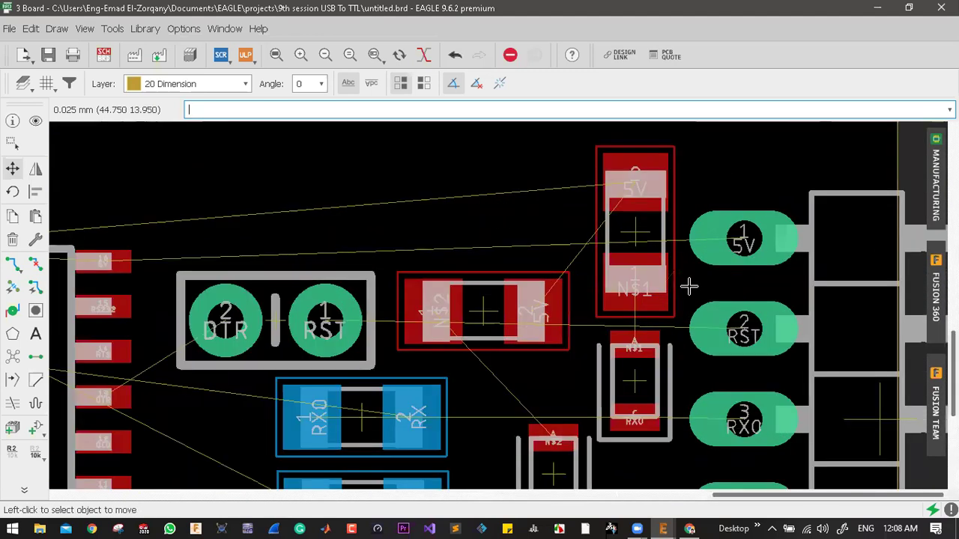
{"action": "left_click", "coordinate": [485, 299]}
{"action": "right_click", "coordinate": [491, 281]}
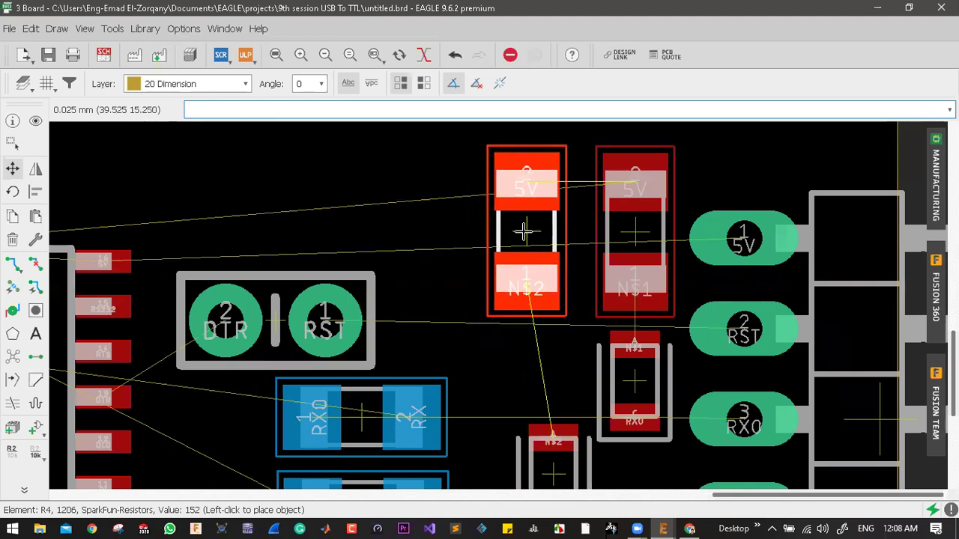
{"action": "left_click", "coordinate": [525, 232]}
{"action": "left_click", "coordinate": [13, 362]}
- Try other orientations for the RX LED below resistor R3, rotating it in 90-degree steps
{"action": "scroll", "coordinate": [574, 326], "scroll_direction": "down", "scroll_amount": 3}
{"action": "scroll", "coordinate": [552, 368], "scroll_direction": "up", "scroll_amount": 3}
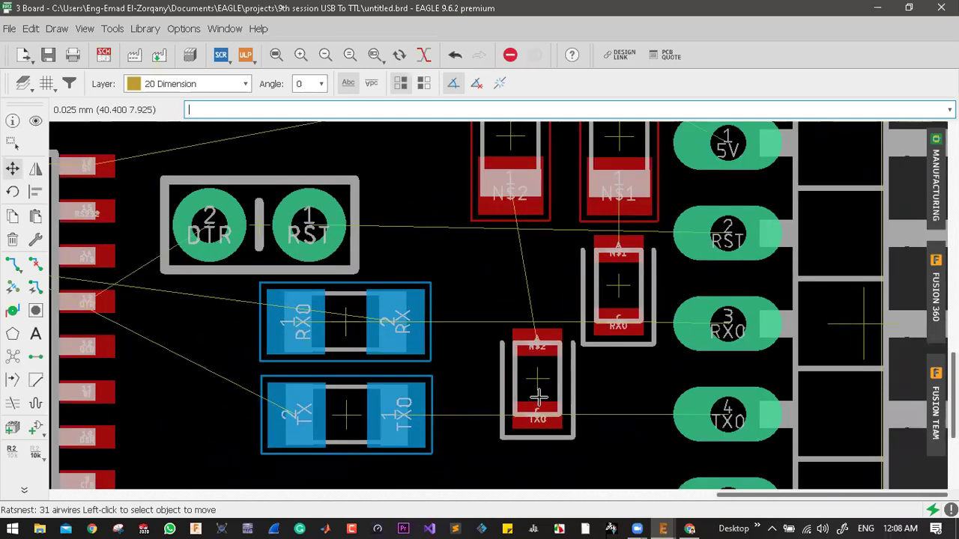
{"action": "scroll", "coordinate": [552, 404], "scroll_direction": "down", "scroll_amount": 5}
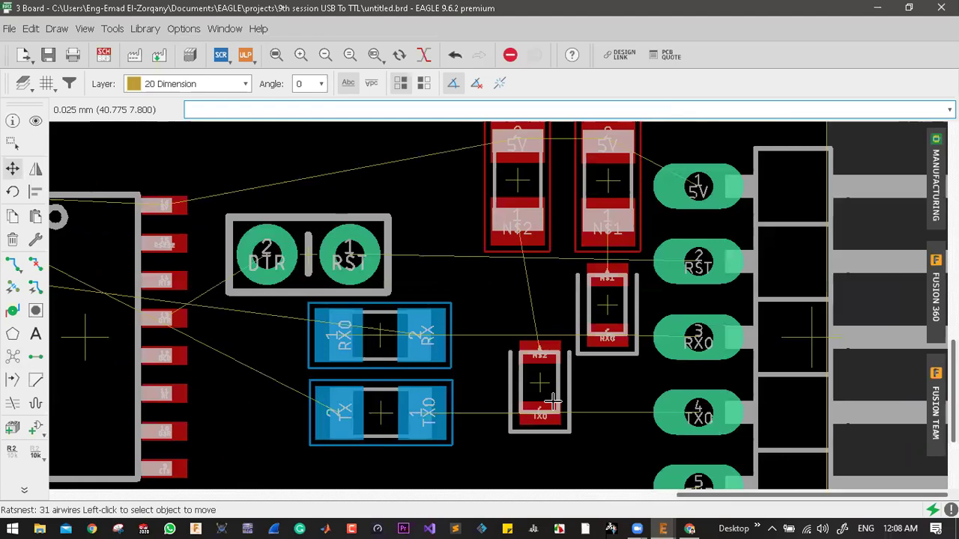
{"action": "scroll", "coordinate": [646, 388], "scroll_direction": "up", "scroll_amount": 3}
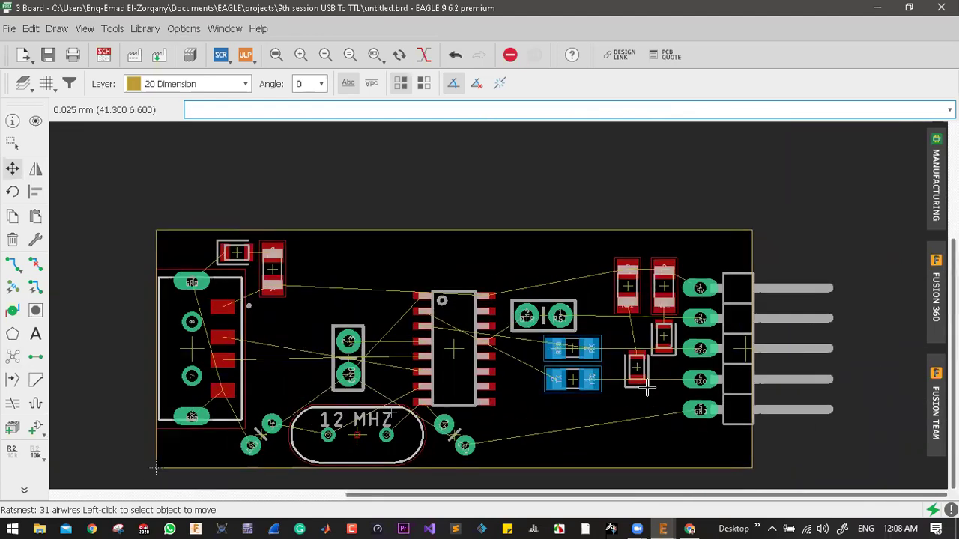
{"action": "scroll", "coordinate": [667, 358], "scroll_direction": "up", "scroll_amount": 4}
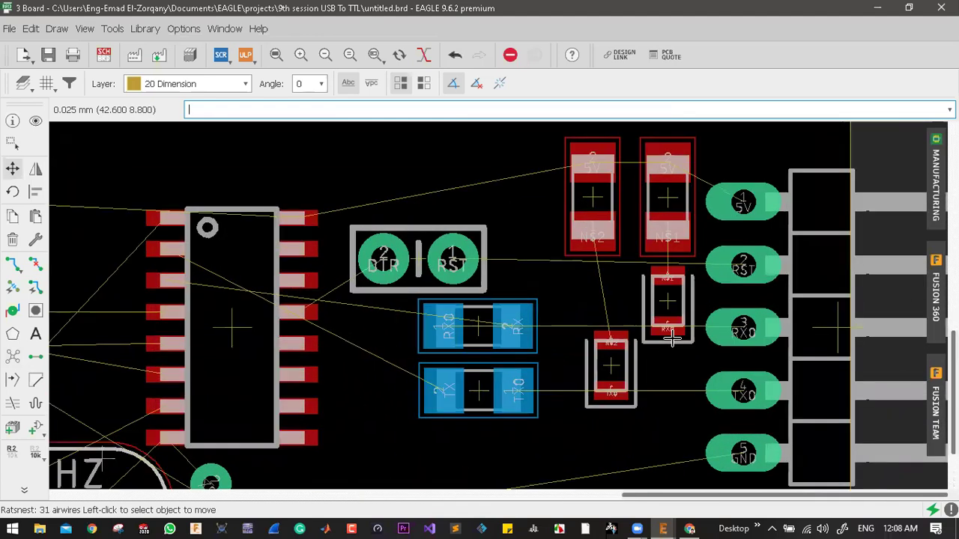
{"action": "left_click", "coordinate": [670, 278]}
{"action": "right_click", "coordinate": [669, 286]}
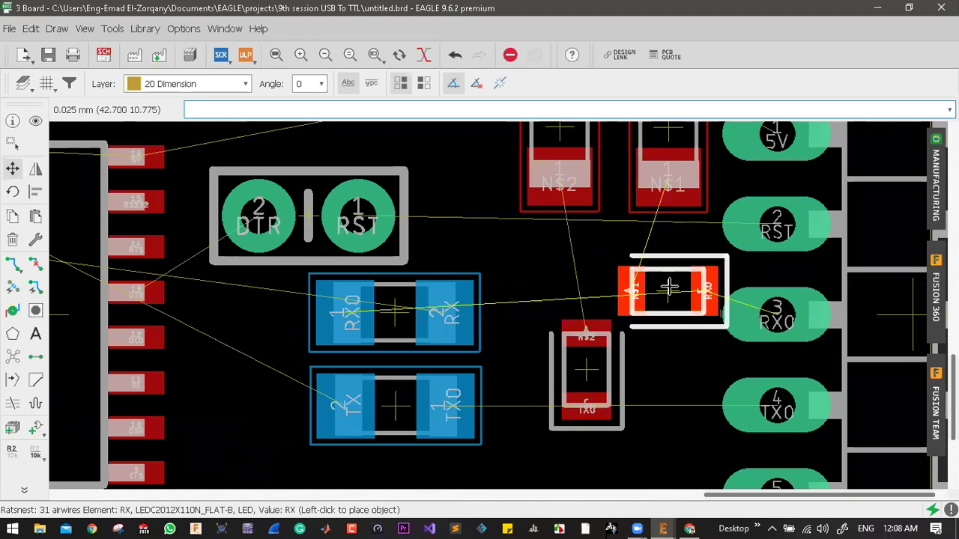
{"action": "right_click", "coordinate": [660, 296]}
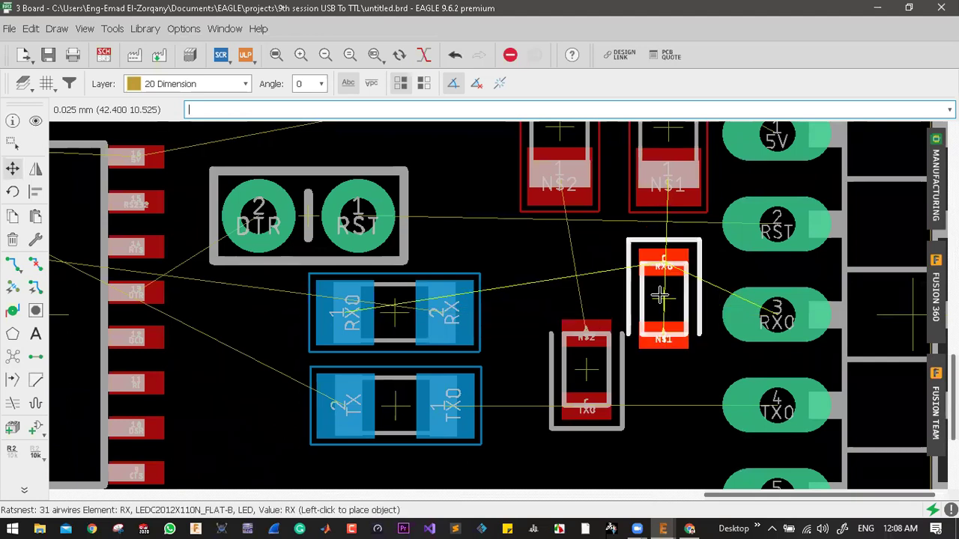
{"action": "right_click", "coordinate": [659, 296]}
{"action": "right_click", "coordinate": [659, 296]}
{"action": "left_click", "coordinate": [659, 296]}
- Examine the placement of the LEDs and resistors beside the pin header and the airwires across the whole board
{"action": "scroll", "coordinate": [679, 341], "scroll_direction": "down", "scroll_amount": 5}
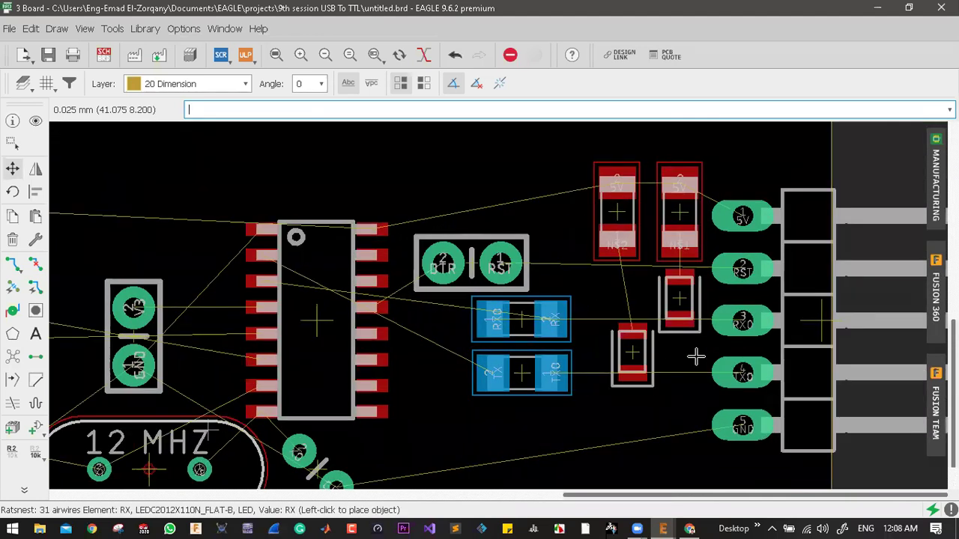
{"action": "scroll", "coordinate": [602, 361], "scroll_direction": "up", "scroll_amount": 2}
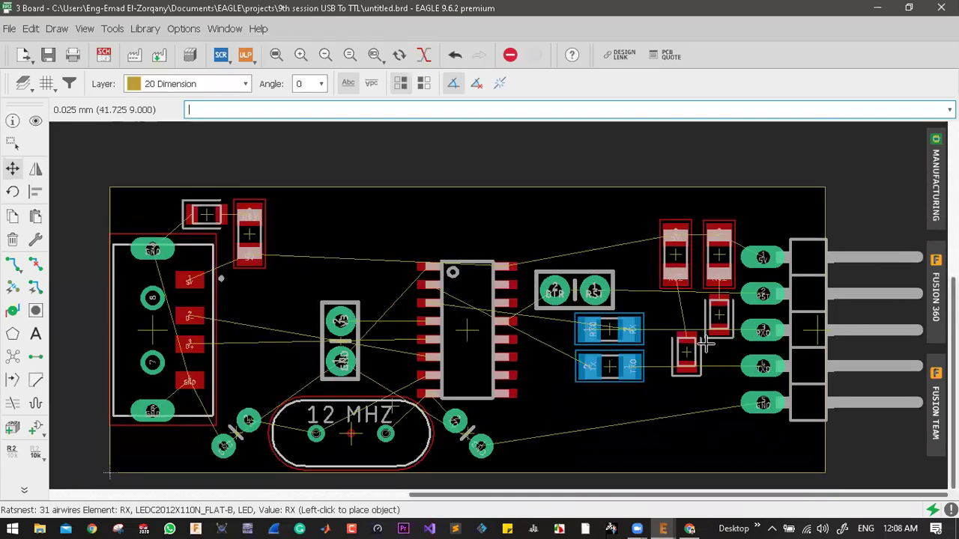
{"action": "scroll", "coordinate": [706, 350], "scroll_direction": "up", "scroll_amount": 2}
{"action": "scroll", "coordinate": [719, 341], "scroll_direction": "up", "scroll_amount": 3}
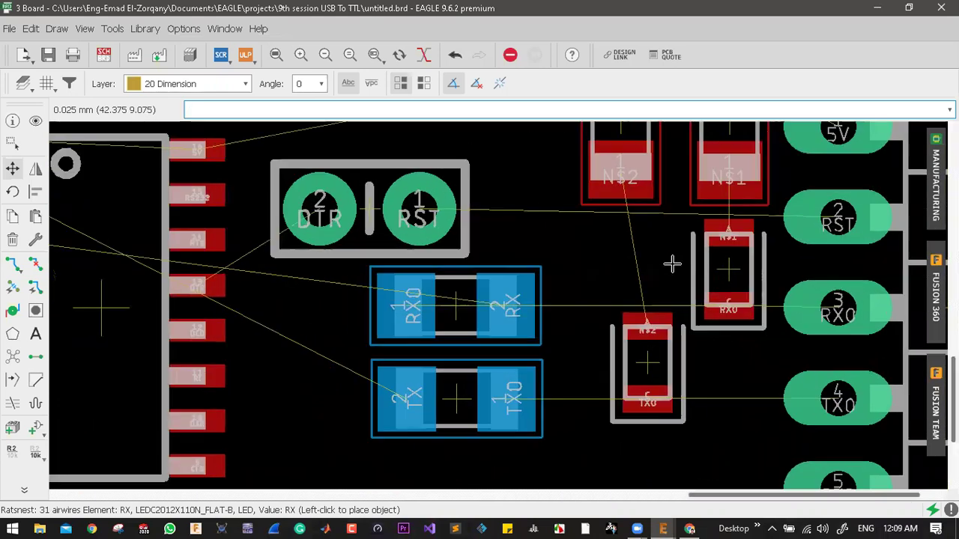
{"action": "scroll", "coordinate": [672, 263], "scroll_direction": "up", "scroll_amount": 1}
{"action": "scroll", "coordinate": [613, 320], "scroll_direction": "down", "scroll_amount": 1}
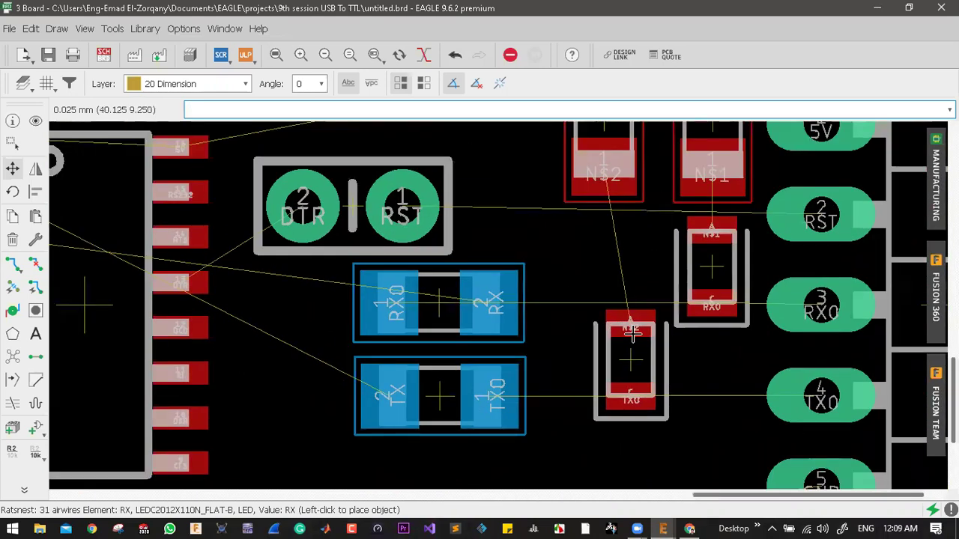
{"action": "scroll", "coordinate": [613, 320], "scroll_direction": "down", "scroll_amount": 4}
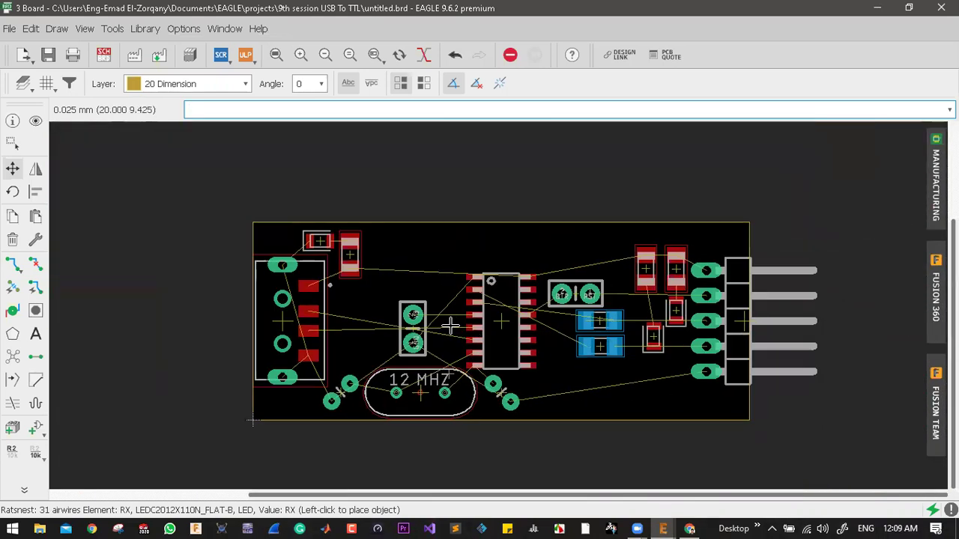
- Set the design rules' minimum wire-to-wire clearance for different signals to 0.3mm
{"action": "scroll", "coordinate": [463, 323], "scroll_direction": "down", "scroll_amount": 1}
{"action": "scroll", "coordinate": [442, 324], "scroll_direction": "up", "scroll_amount": 2}
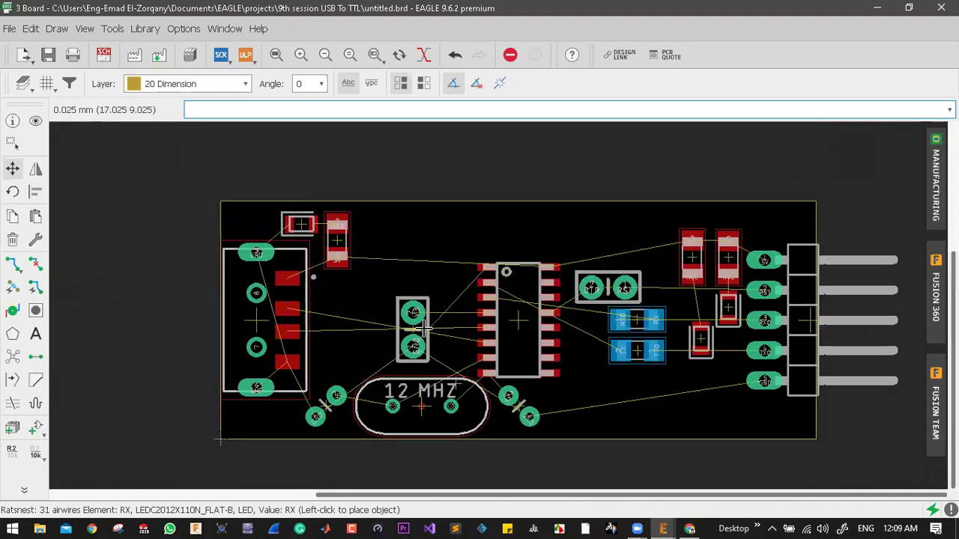
{"action": "scroll", "coordinate": [424, 330], "scroll_direction": "down", "scroll_amount": 1}
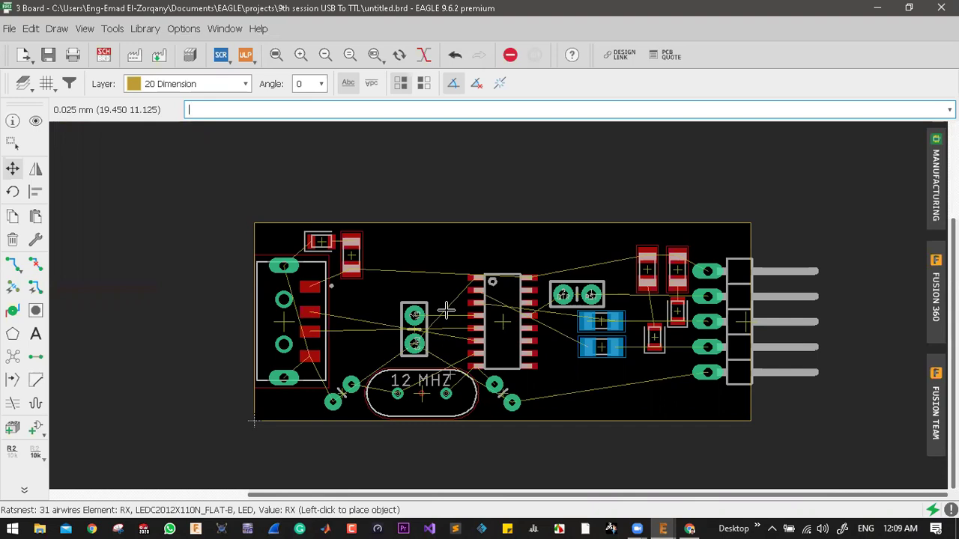
{"action": "left_click", "coordinate": [84, 29]}
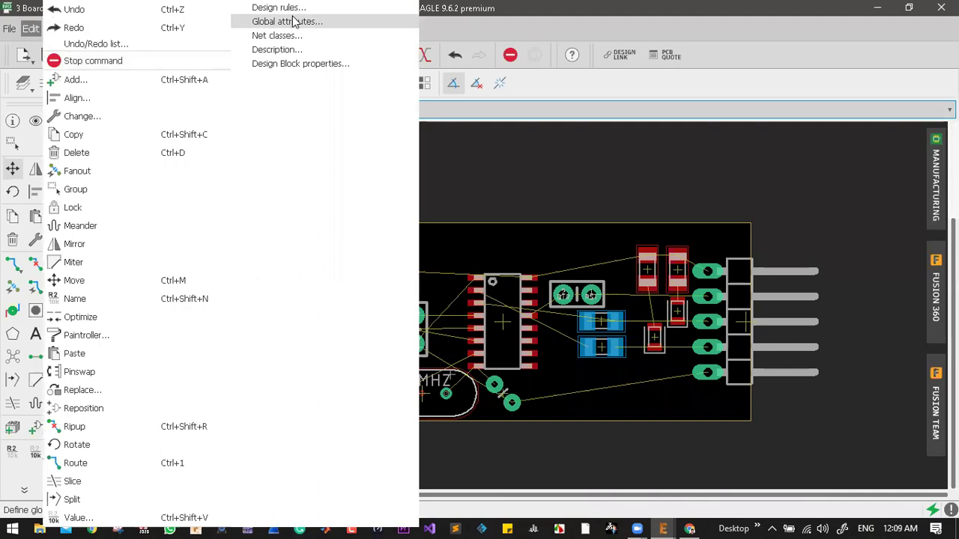
{"action": "left_click", "coordinate": [268, 38]}
{"action": "left_click", "coordinate": [102, 40]}
{"action": "left_click", "coordinate": [212, 98]}
{"action": "left_click_drag", "start_coordinate": [212, 97], "coordinate": [171, 102]}
{"action": "type", "text": "0."}
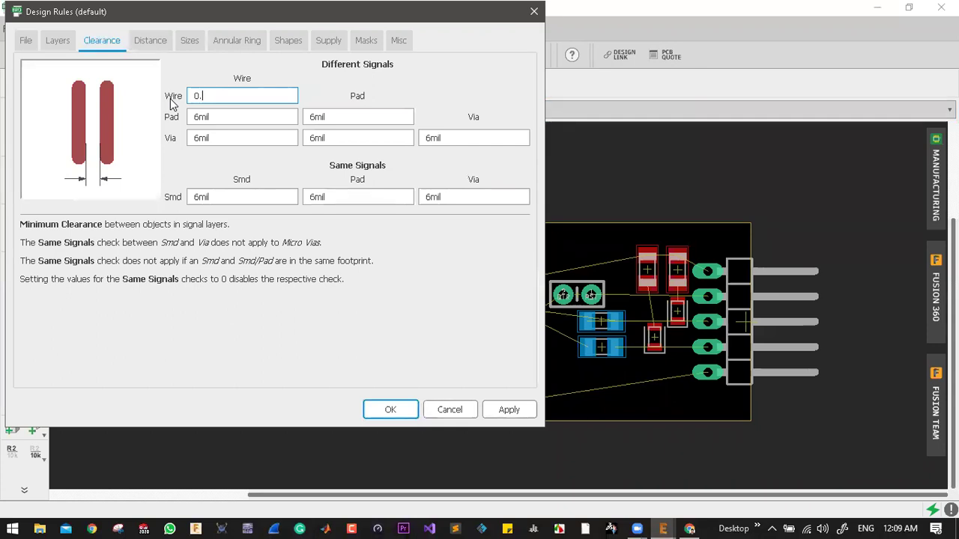
{"action": "type", "text": "5mm"}
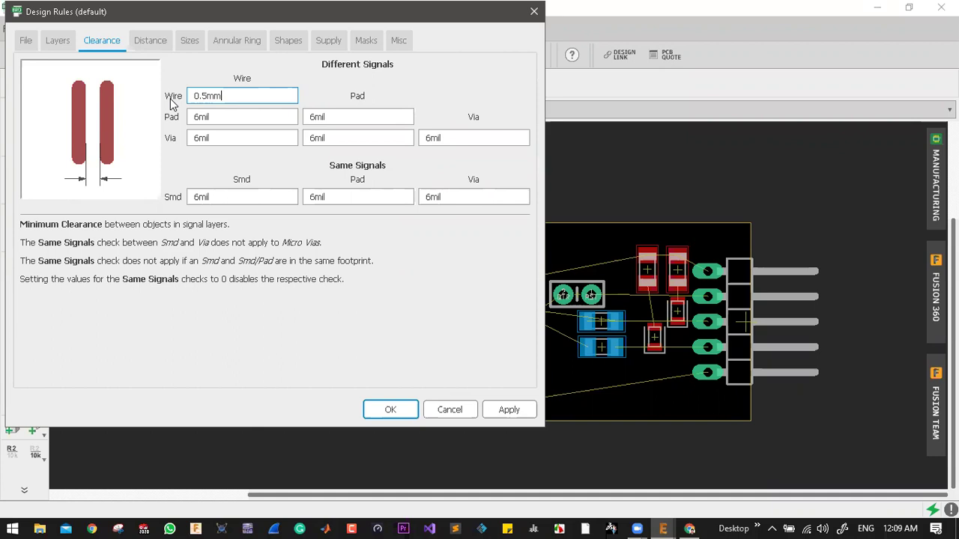
{"action": "key", "text": "BackSpace"}
{"action": "key", "text": "BackSpace"}
{"action": "key", "text": "BackSpace"}
{"action": "key", "text": "ctrl+a"}
{"action": "key", "text": "ctrl+c"}
- Set the remaining different-signal clearances between wires, pads and vias to 0.3mm
{"action": "double_click", "coordinate": [228, 117]}
{"action": "key", "text": "ctrl+v"}
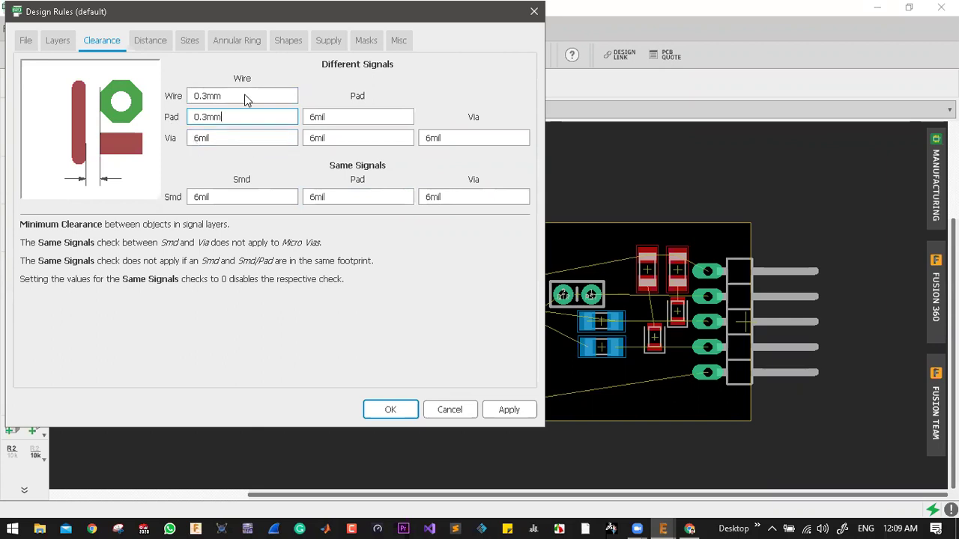
{"action": "double_click", "coordinate": [230, 139]}
{"action": "key", "text": "ctrl+v"}
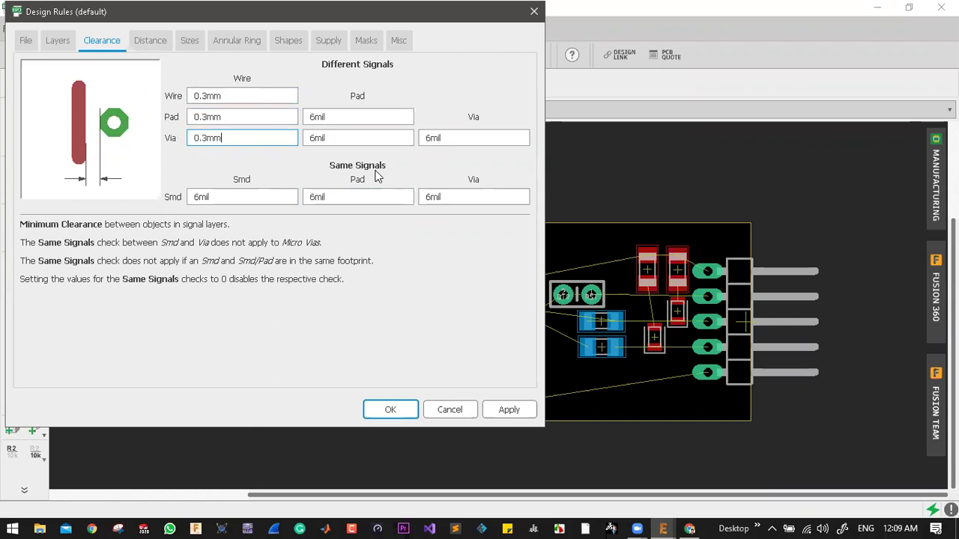
{"action": "double_click", "coordinate": [364, 116]}
{"action": "key", "text": "ctrl+v"}
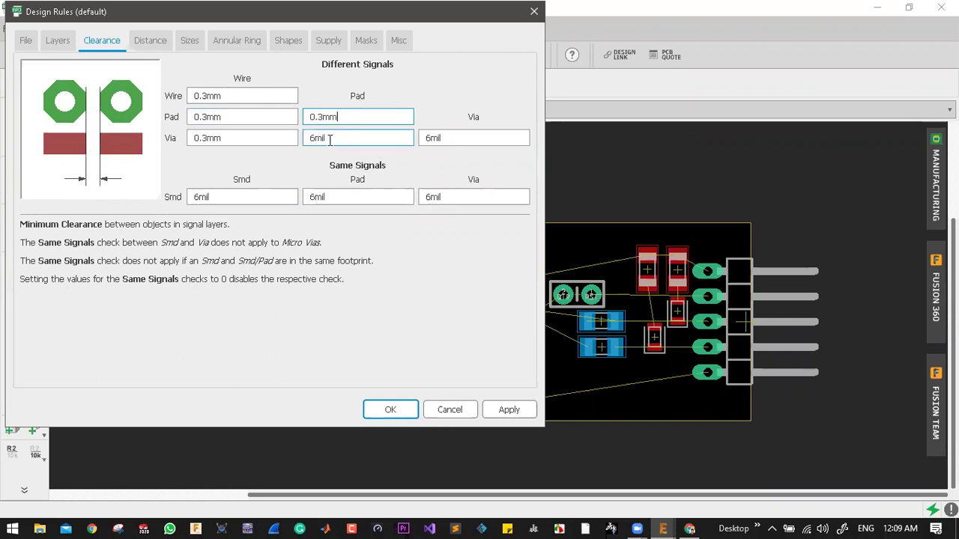
{"action": "left_click_drag", "start_coordinate": [329, 139], "coordinate": [294, 138]}
{"action": "key", "text": "ctrl+v"}
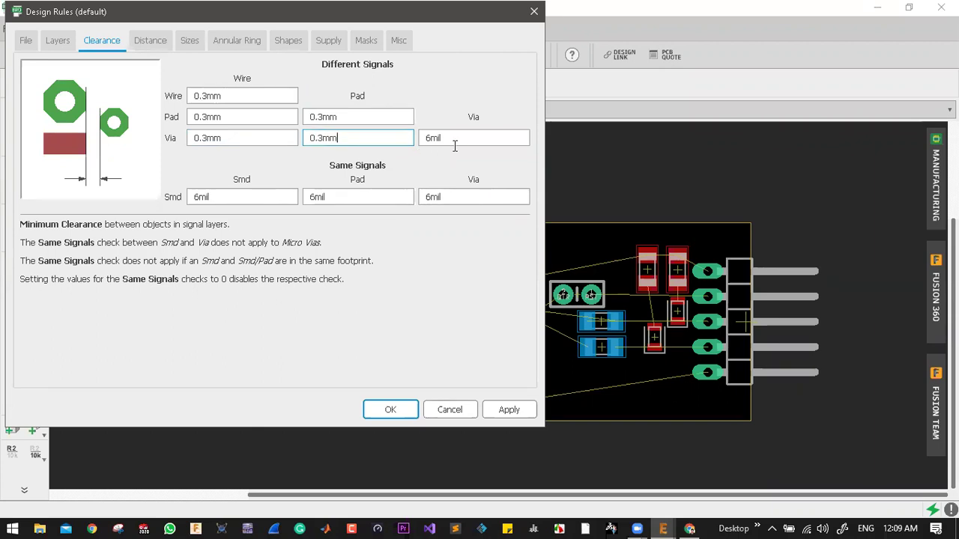
{"action": "left_click_drag", "start_coordinate": [465, 137], "coordinate": [396, 137]}
{"action": "key", "text": "ctrl+v"}
- Set the same-signal clearances from SMD to SMD, pad and via to 0.3mm
{"action": "left_click", "coordinate": [464, 202]}
{"action": "key", "text": "ctrl+a"}
{"action": "key", "text": "ctrl+v"}
{"action": "key", "text": "ctrl+v"}
{"action": "left_click_drag", "start_coordinate": [359, 197], "coordinate": [189, 197]}
{"action": "key", "text": "ctrl+v"}
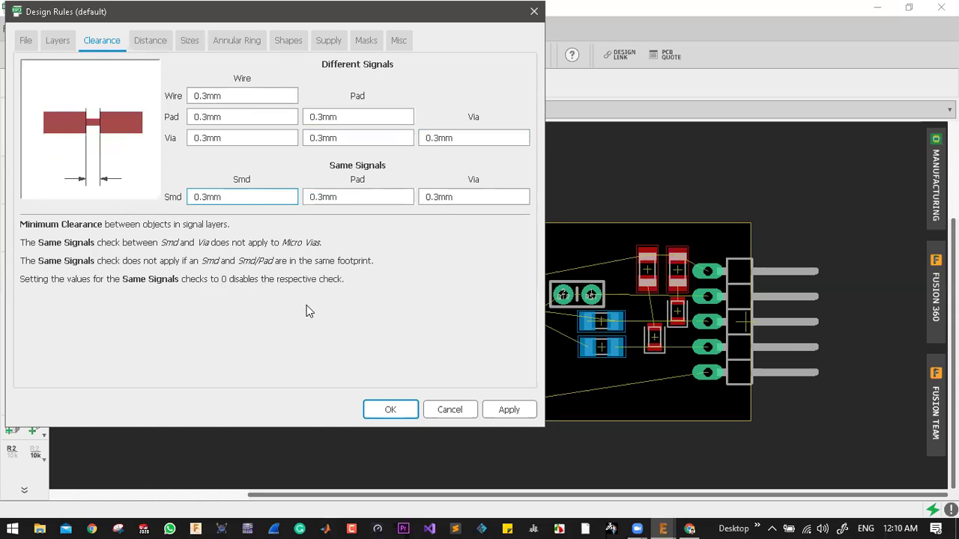
- Set the minimum trace width in the design rules to 0.3mm
{"action": "left_click", "coordinate": [151, 41]}
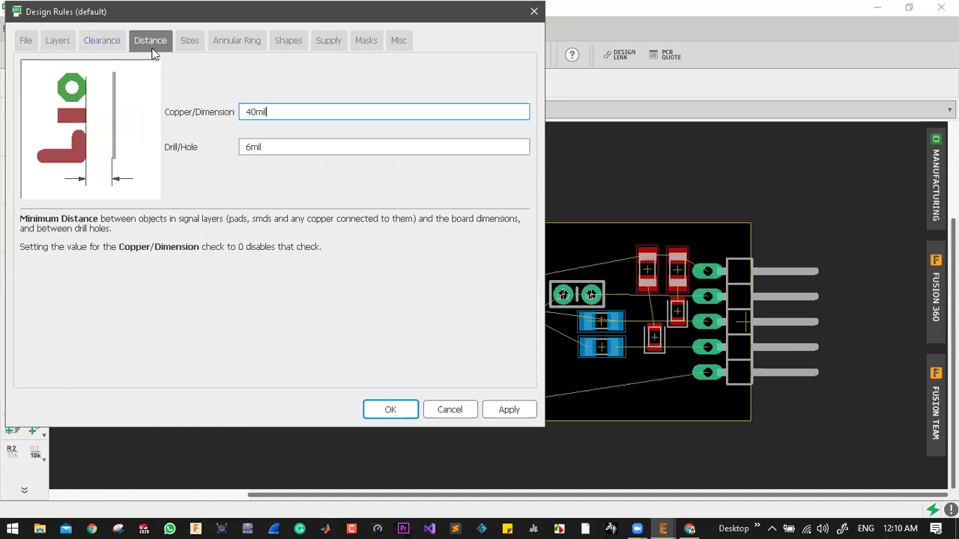
{"action": "left_click", "coordinate": [190, 44]}
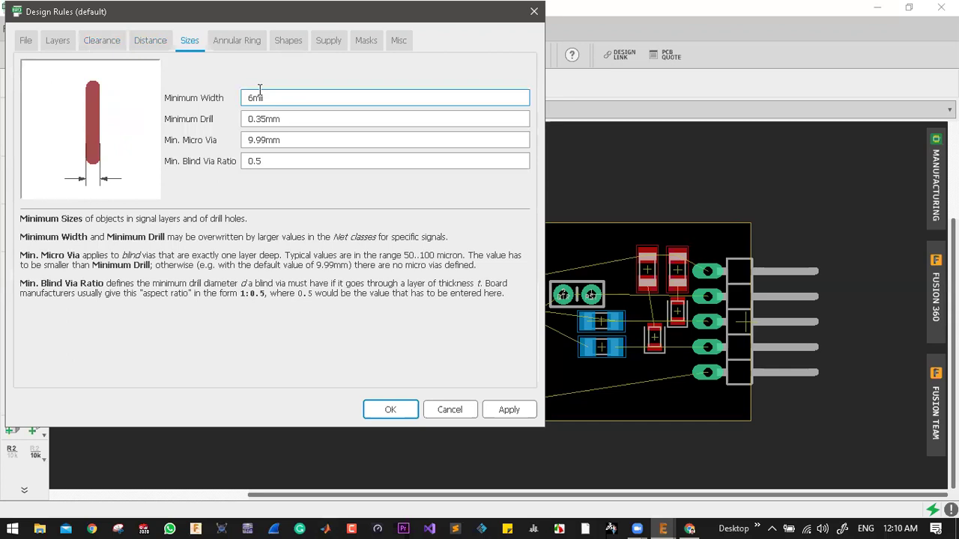
{"action": "left_click_drag", "start_coordinate": [279, 95], "coordinate": [222, 98]}
{"action": "type", "text": "0.5"}
{"action": "key", "text": "BackSpace"}
{"action": "type", "text": "6"}
{"action": "key", "text": "BackSpace"}
{"action": "type", "text": "3mm"}
{"action": "key", "text": "ctrl+a"}
{"action": "key", "text": "ctrl+c"}
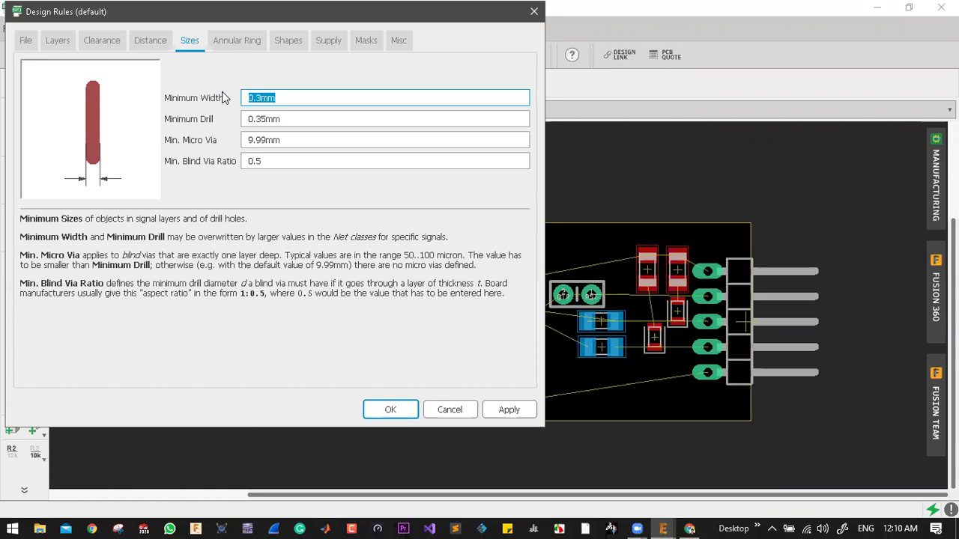
- Set the minimum drill to 0.4mm and apply the design rules
{"action": "left_click", "coordinate": [293, 118]}
{"action": "left_click_drag", "start_coordinate": [253, 118], "coordinate": [212, 116]}
{"action": "key", "text": "ctrl+a"}
{"action": "key", "text": "ctrl+v"}
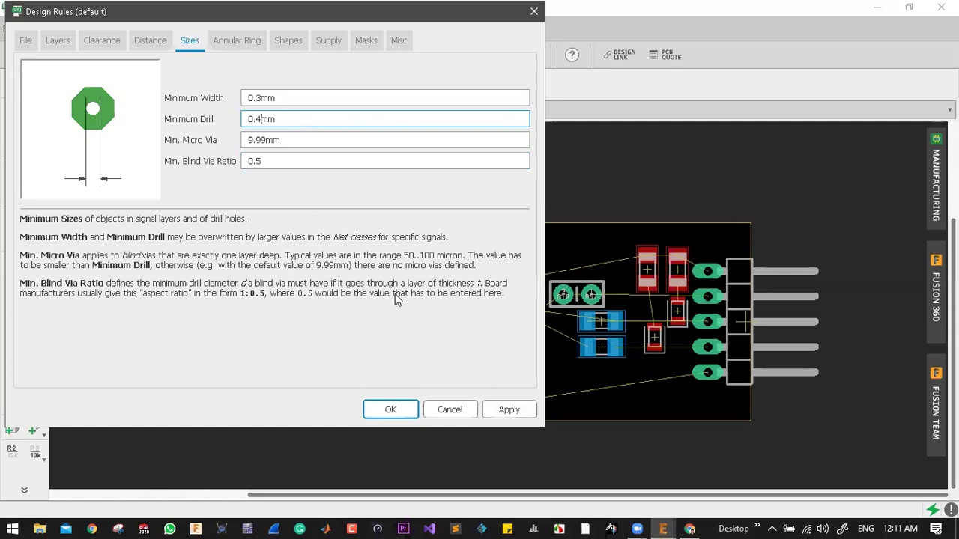
{"action": "left_click", "coordinate": [514, 412]}
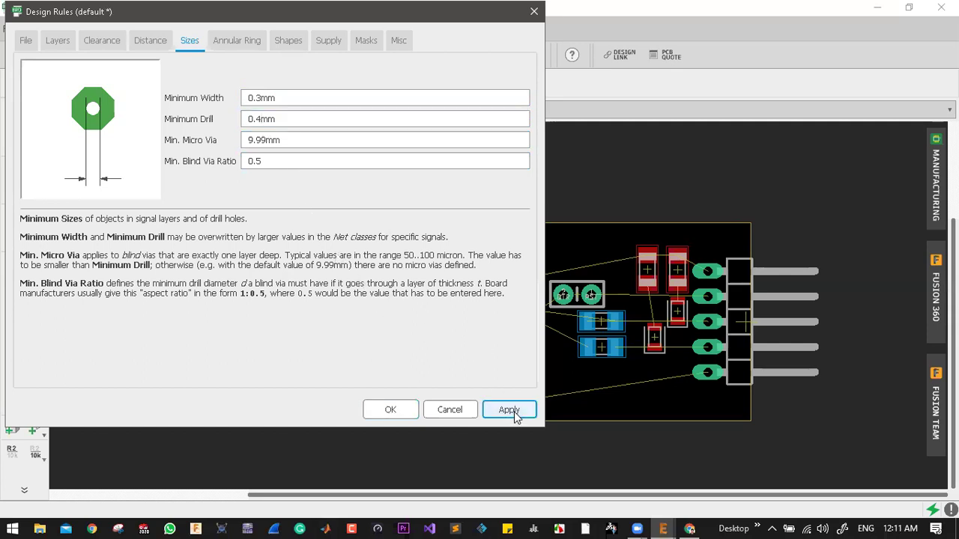
{"action": "left_click", "coordinate": [390, 410]}
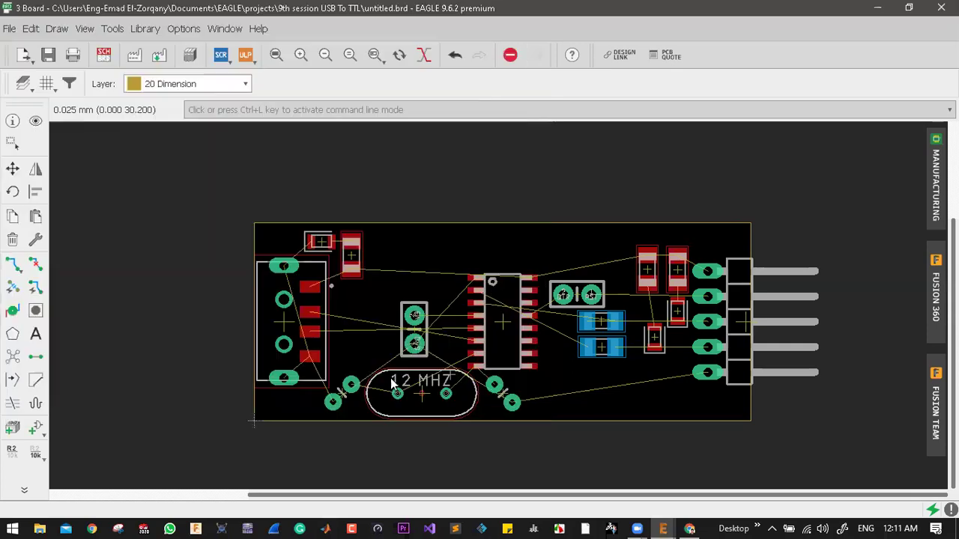
- Start the Route command and set its wire bend to a straight segment followed by a 45-degree segment
{"action": "left_click", "coordinate": [401, 288]}
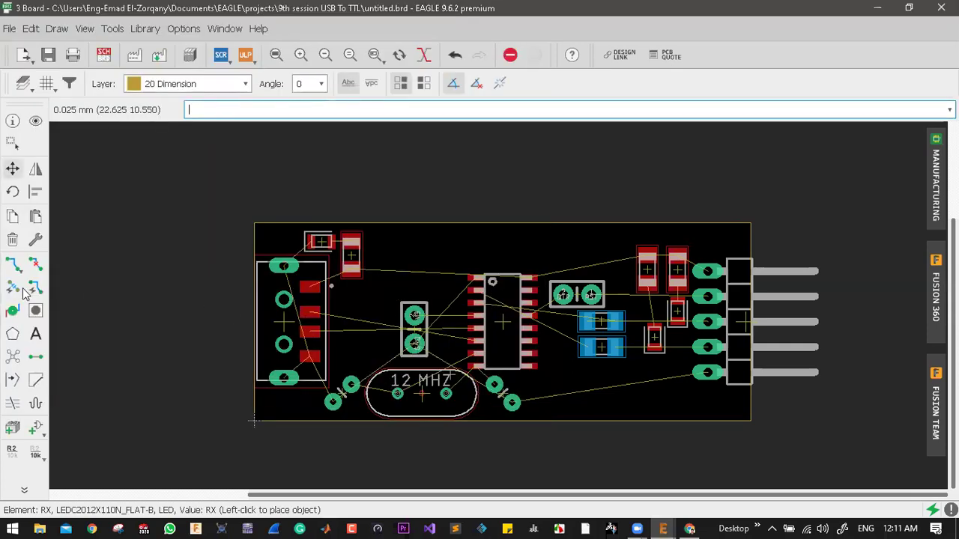
{"action": "left_click", "coordinate": [12, 266]}
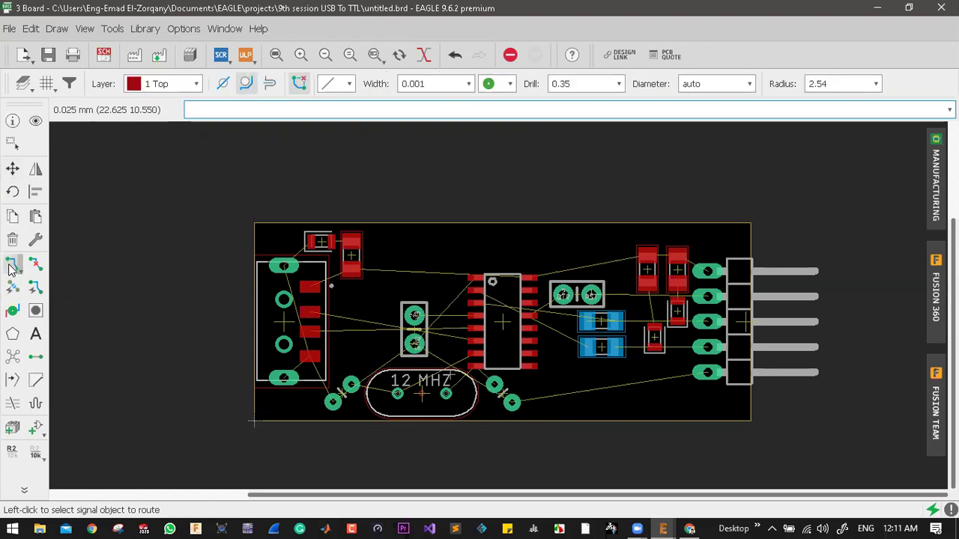
{"action": "scroll", "coordinate": [448, 333], "scroll_direction": "down", "scroll_amount": 1}
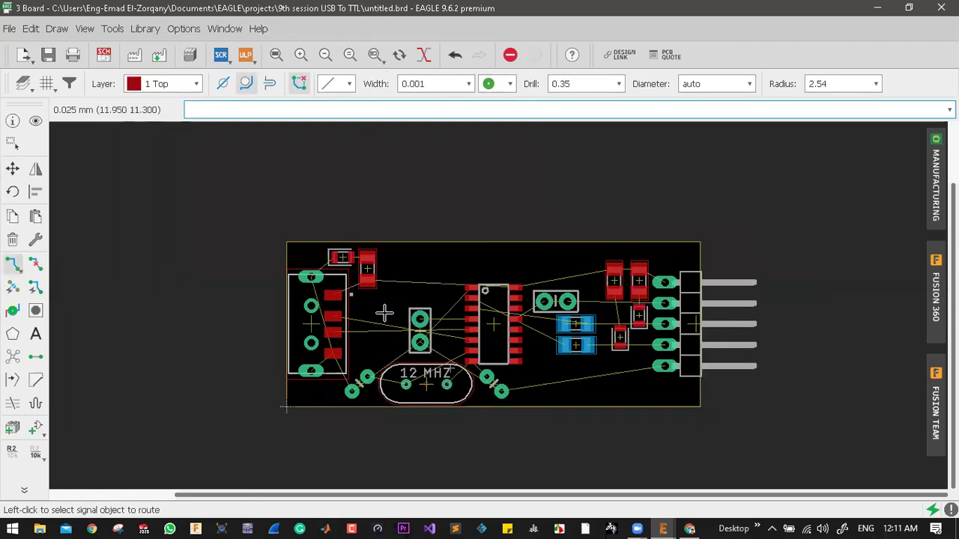
{"action": "scroll", "coordinate": [385, 315], "scroll_direction": "up", "scroll_amount": 3}
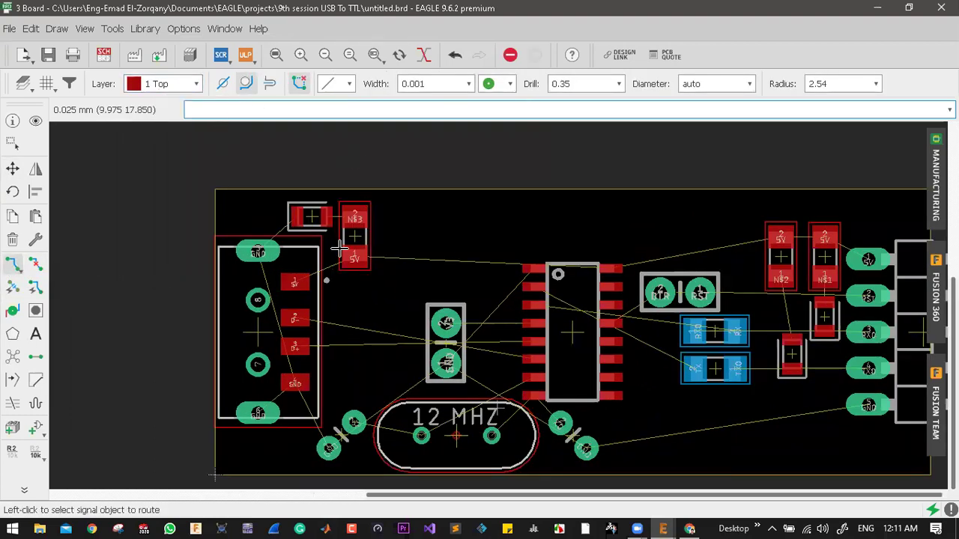
{"action": "scroll", "coordinate": [330, 239], "scroll_direction": "up", "scroll_amount": 1}
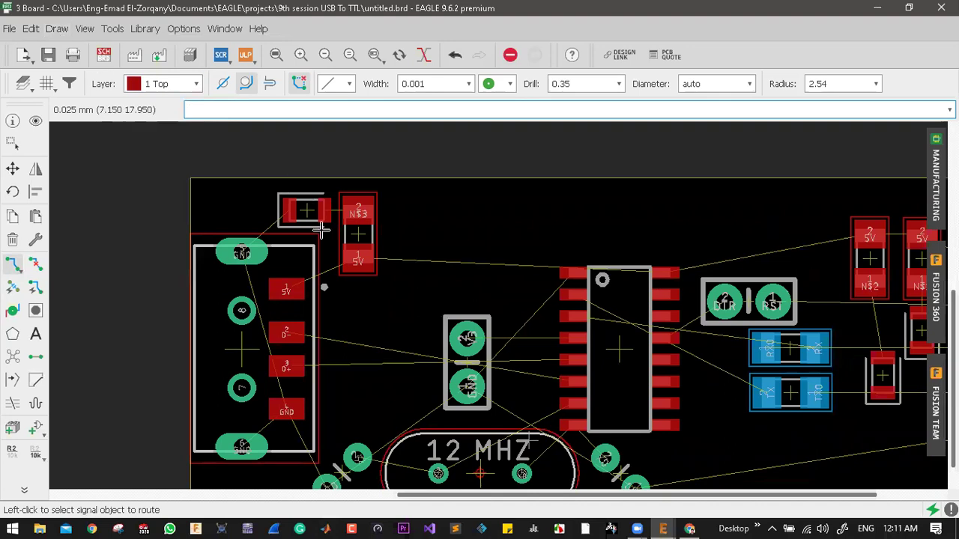
{"action": "scroll", "coordinate": [320, 284], "scroll_direction": "up", "scroll_amount": 1}
{"action": "left_click", "coordinate": [272, 291]}
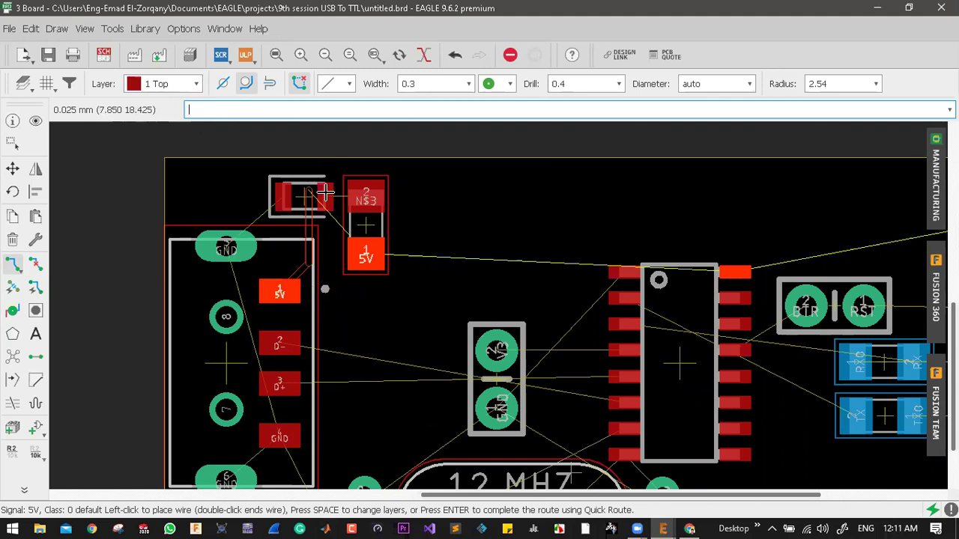
{"action": "key", "text": "Escape"}
{"action": "left_click", "coordinate": [341, 83]}
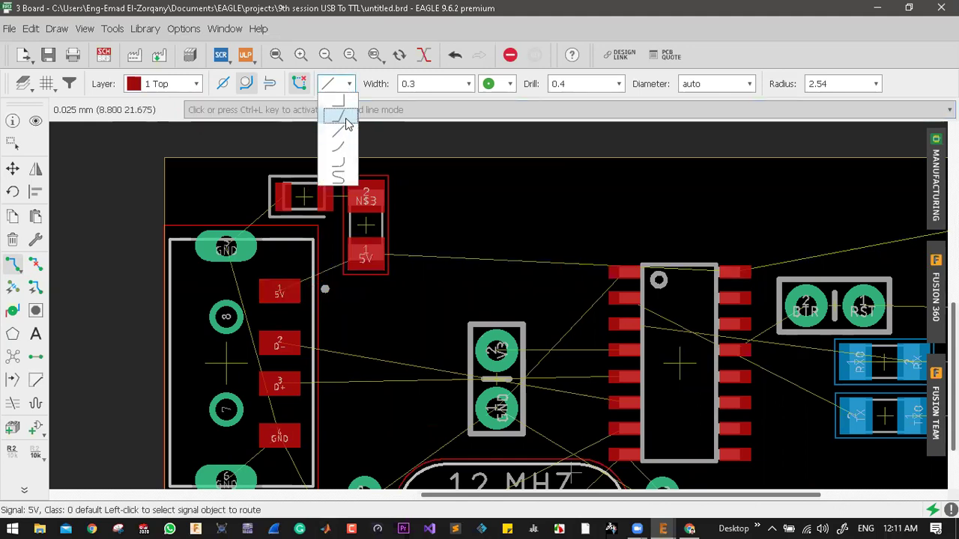
{"action": "left_click", "coordinate": [344, 118]}
- Try a 0.3 mm top-layer trace from the USB connector's 5V pad to the nearby resistor's 5V pad, and undo it
{"action": "scroll", "coordinate": [336, 275], "scroll_direction": "up", "scroll_amount": 2}
{"action": "left_click", "coordinate": [337, 271]}
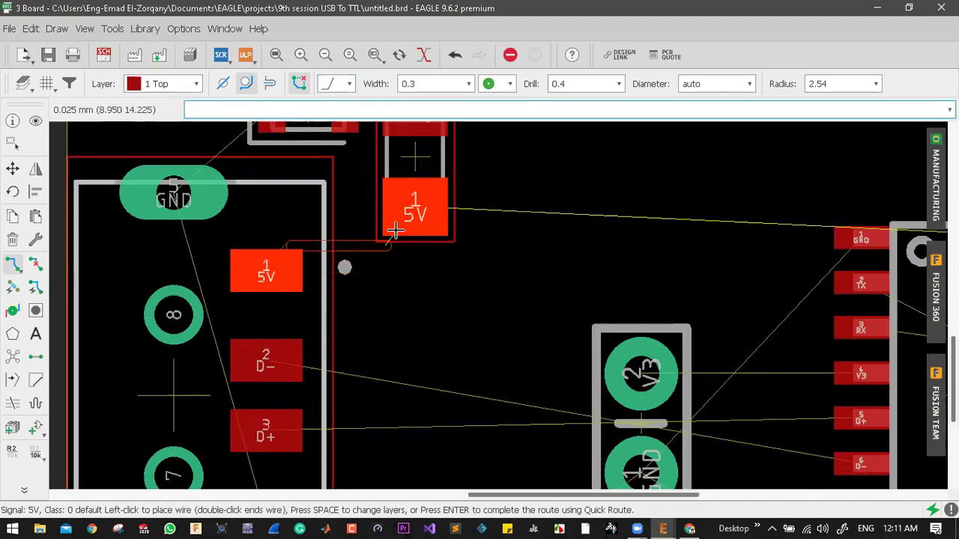
{"action": "key", "text": "Return"}
{"action": "scroll", "coordinate": [370, 278], "scroll_direction": "down", "scroll_amount": 2}
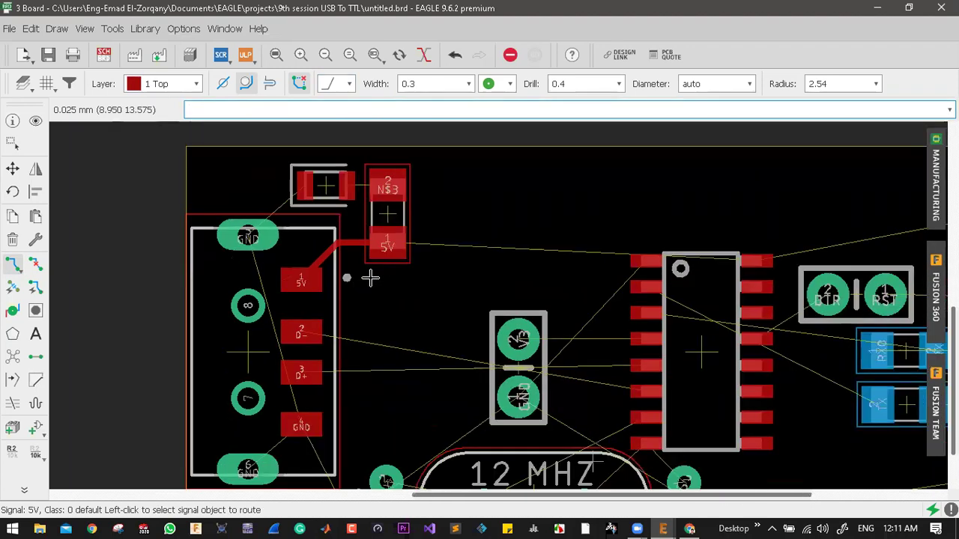
{"action": "key", "text": "ctrl+z"}
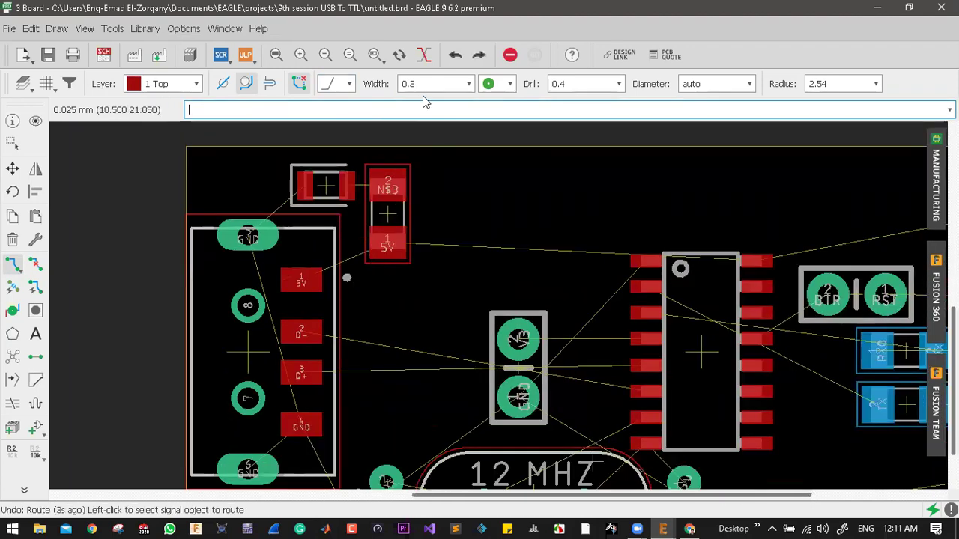
- Set the routing trace width to 1.27 mm
{"action": "double_click", "coordinate": [446, 83]}
{"action": "type", "text": "0.6096"}
{"action": "scroll", "coordinate": [447, 83], "scroll_direction": "down", "scroll_amount": 2}
{"action": "scroll", "coordinate": [447, 83], "scroll_direction": "down", "scroll_amount": 1}
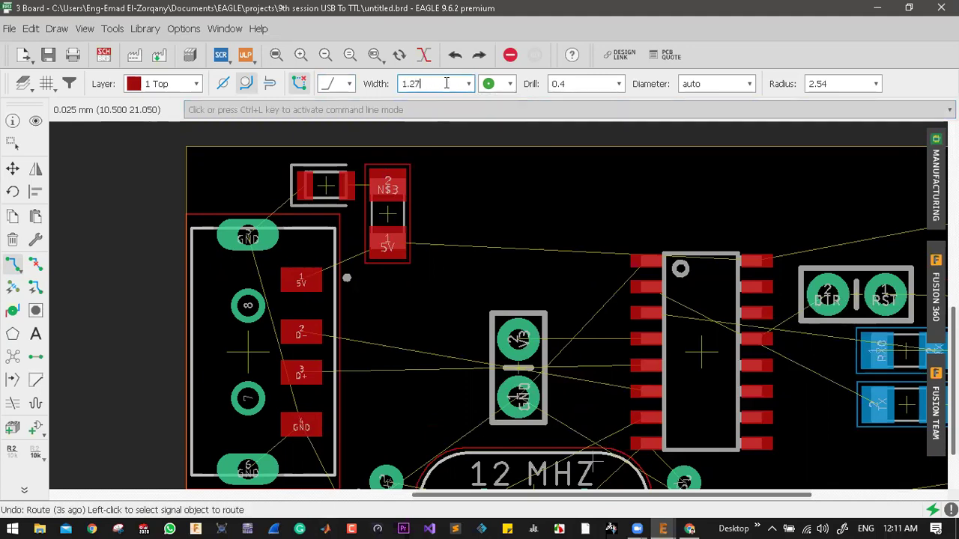
- Try a 1.27 mm trace leaving the USB connector's 5V pad diagonally toward the nearby resistor's 5V pad, and undo it
{"action": "left_click", "coordinate": [303, 279]}
{"action": "left_click", "coordinate": [388, 244]}
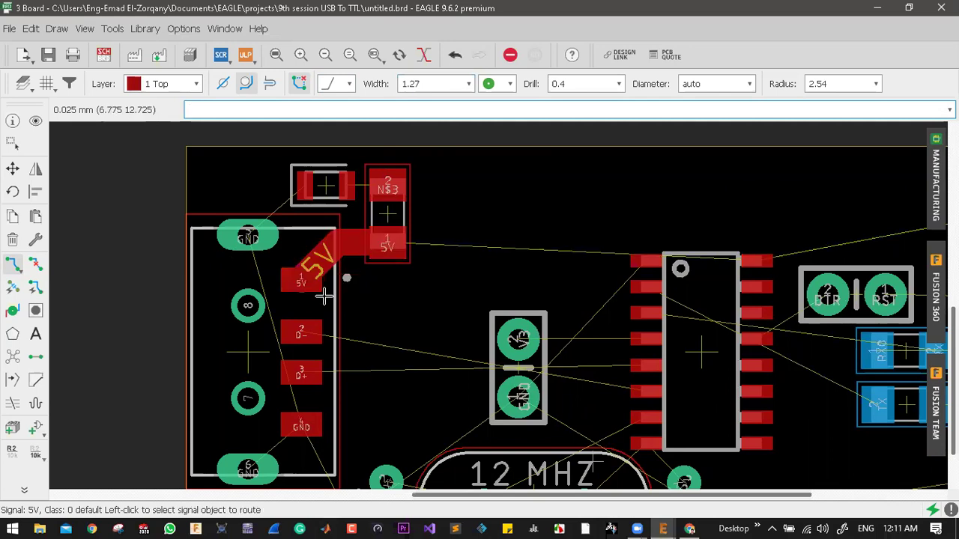
{"action": "scroll", "coordinate": [329, 289], "scroll_direction": "down", "scroll_amount": 3}
{"action": "scroll", "coordinate": [334, 290], "scroll_direction": "up", "scroll_amount": 4}
{"action": "key", "text": "ctrl+z"}
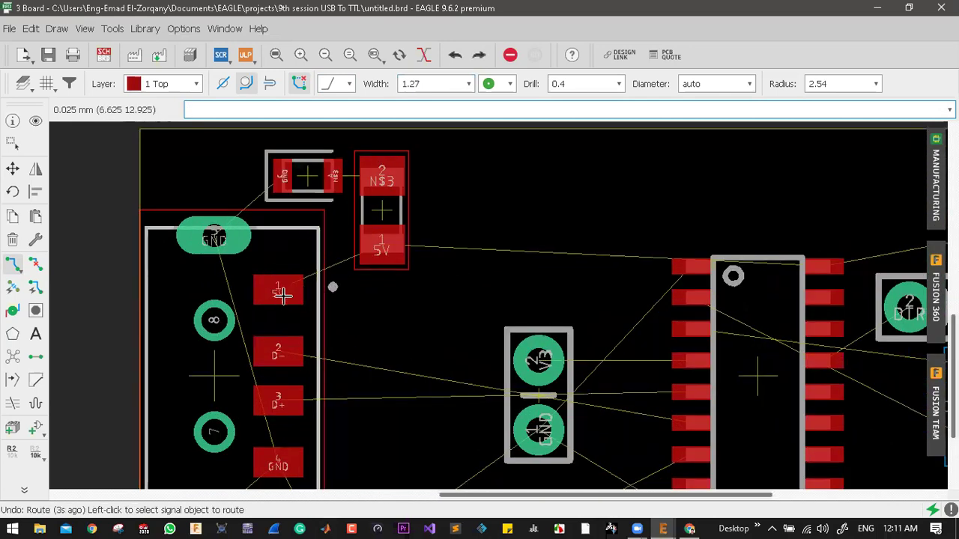
- Route a 1.27 mm top-layer trace horizontally out of the USB connector's 5V pad and up into the resistor's 5V pad
{"action": "left_click", "coordinate": [314, 288]}
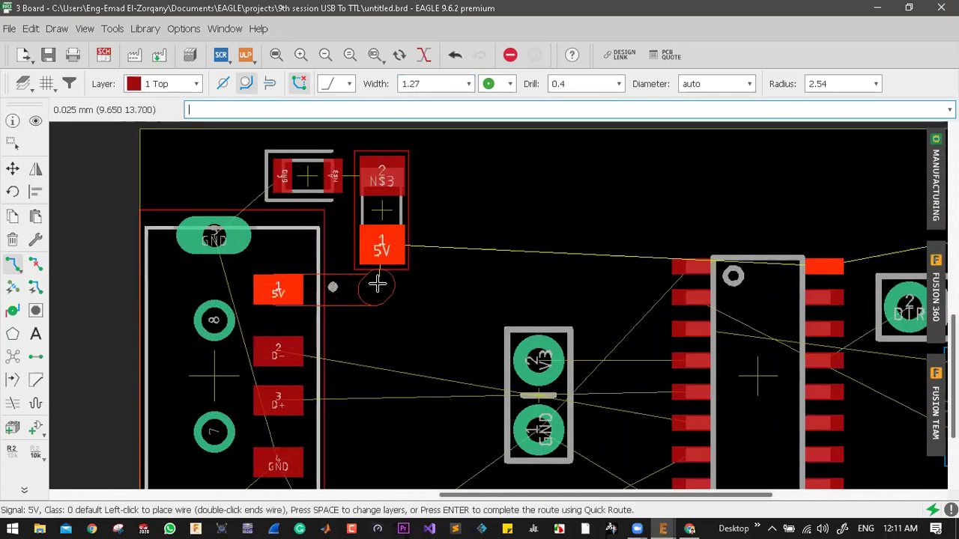
{"action": "left_click", "coordinate": [383, 256]}
{"action": "scroll", "coordinate": [381, 285], "scroll_direction": "up", "scroll_amount": 4}
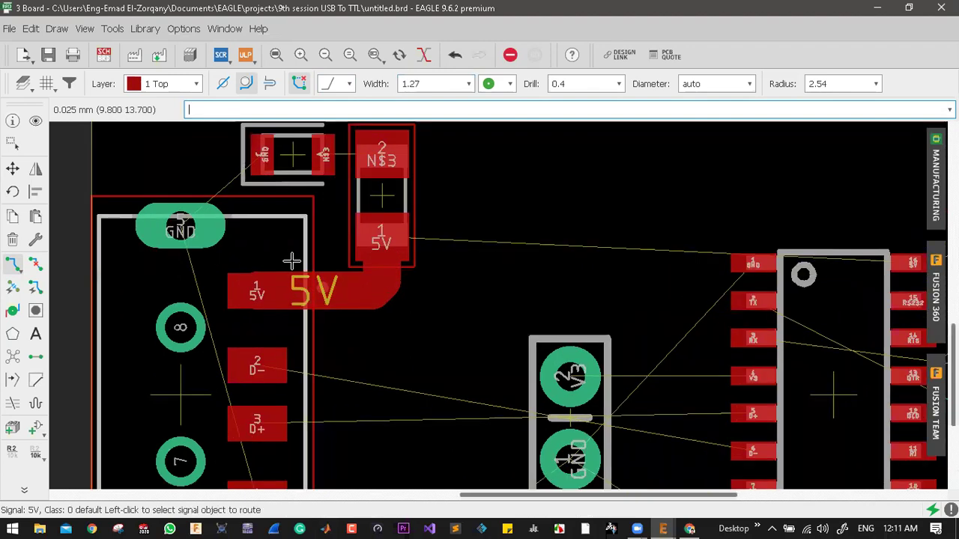
- Move the corner segment of the 5V trace inward so it runs diagonally into the resistor's 5V pad
{"action": "left_click", "coordinate": [12, 171]}
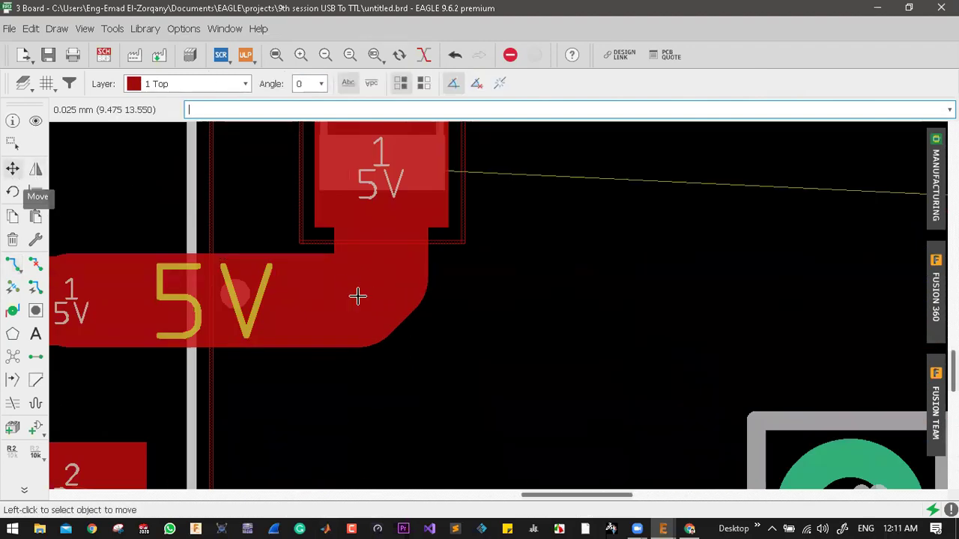
{"action": "left_click", "coordinate": [353, 289]}
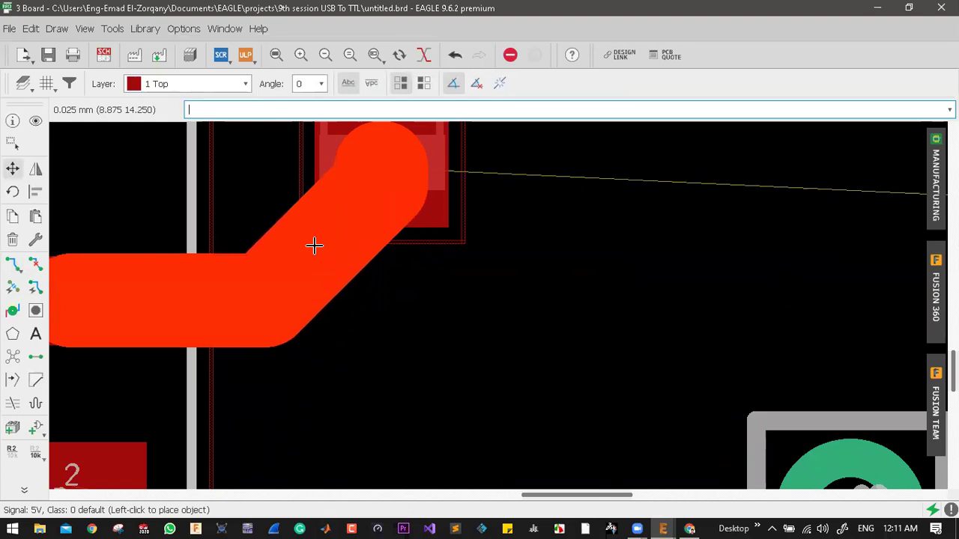
{"action": "left_click", "coordinate": [304, 238]}
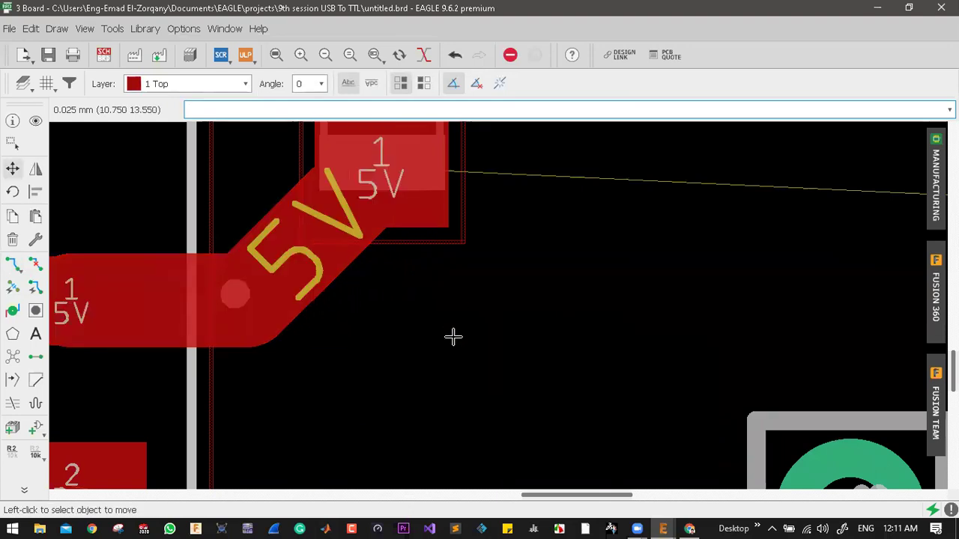
{"action": "scroll", "coordinate": [452, 336], "scroll_direction": "down", "scroll_amount": 3}
{"action": "scroll", "coordinate": [319, 202], "scroll_direction": "down", "scroll_amount": 3}
{"action": "scroll", "coordinate": [375, 325], "scroll_direction": "up", "scroll_amount": 3}
{"action": "scroll", "coordinate": [385, 302], "scroll_direction": "down", "scroll_amount": 2}
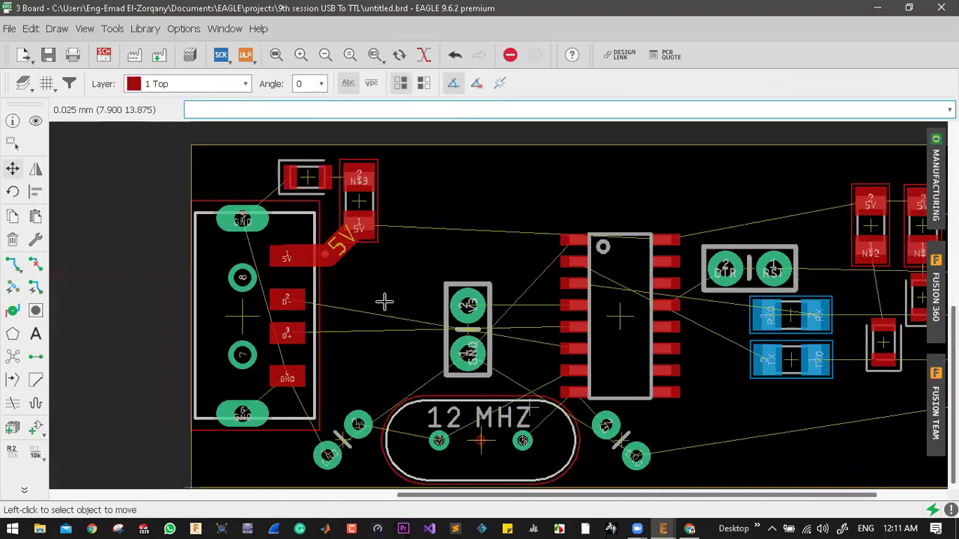
- Try to route a 1.27 mm trace from the USB connector's lower GND mounting pad 6 toward GND pad 4
{"action": "scroll", "coordinate": [341, 303], "scroll_direction": "up", "scroll_amount": 1}
{"action": "scroll", "coordinate": [314, 313], "scroll_direction": "down", "scroll_amount": 1}
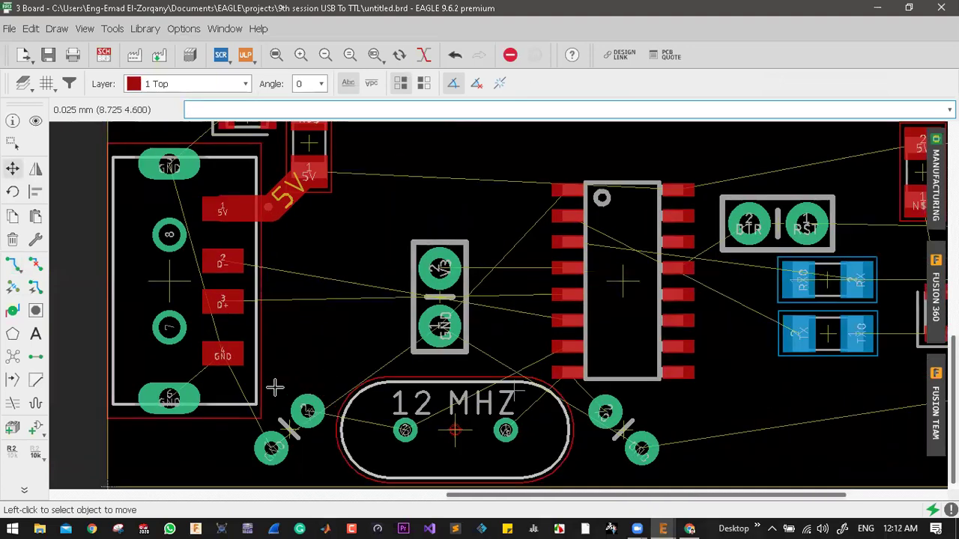
{"action": "scroll", "coordinate": [277, 388], "scroll_direction": "up", "scroll_amount": 1}
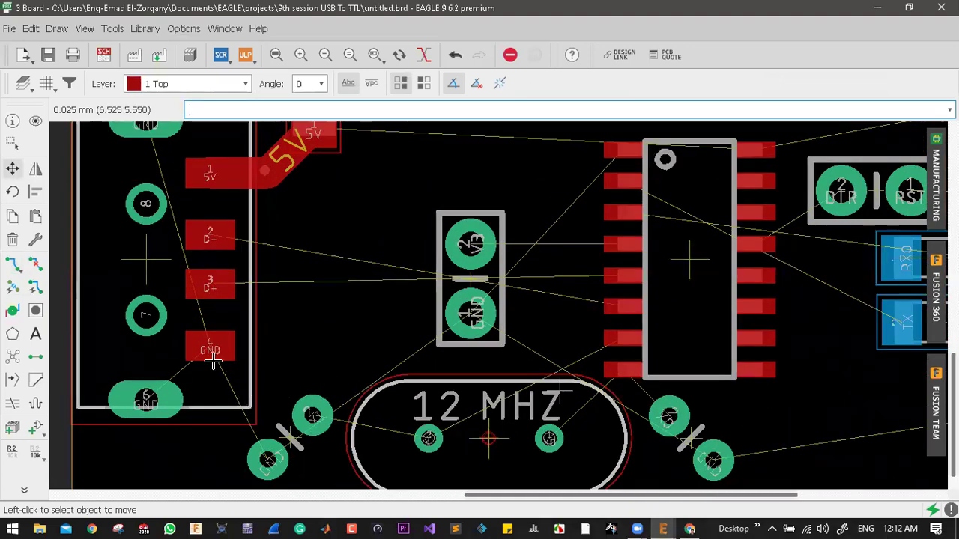
{"action": "left_click", "coordinate": [20, 277]}
{"action": "scroll", "coordinate": [147, 399], "scroll_direction": "up", "scroll_amount": 2}
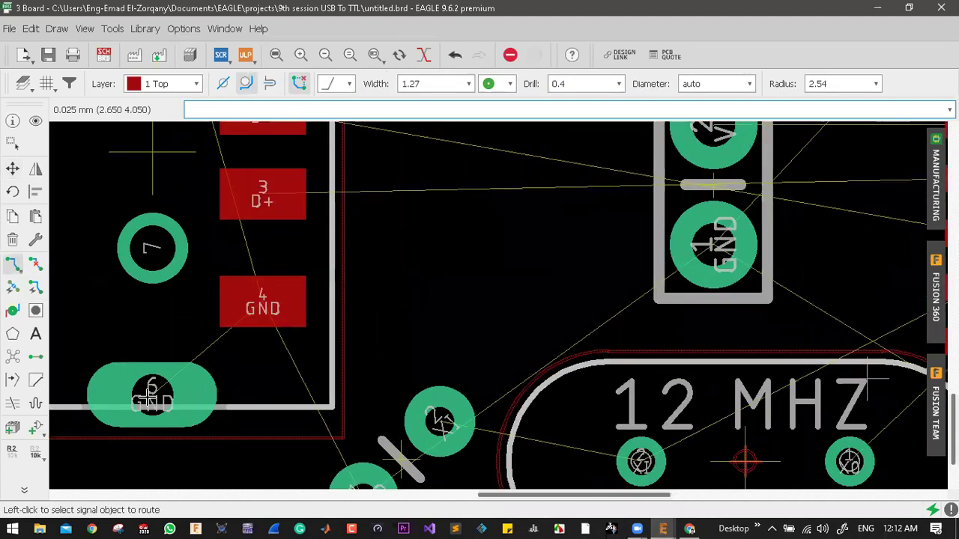
{"action": "left_click", "coordinate": [247, 381]}
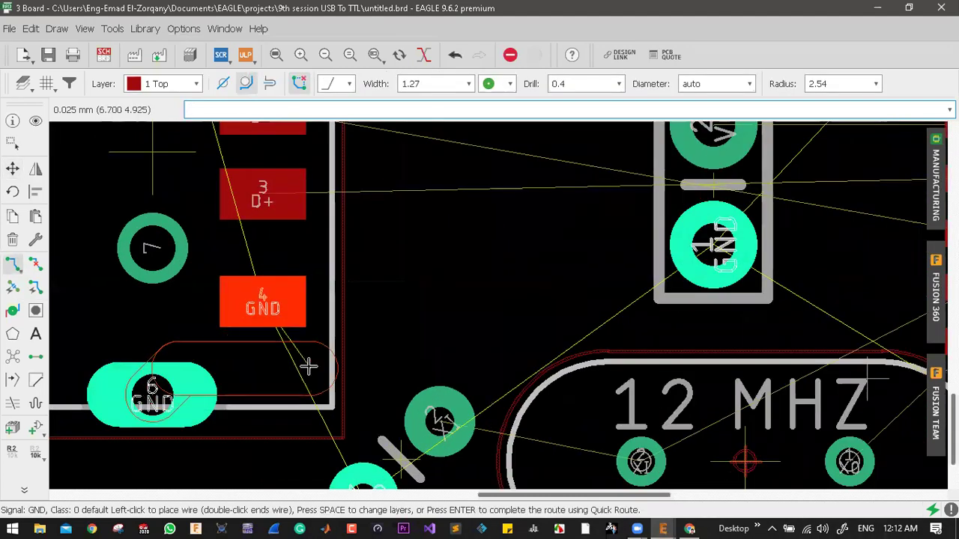
{"action": "left_click", "coordinate": [285, 304]}
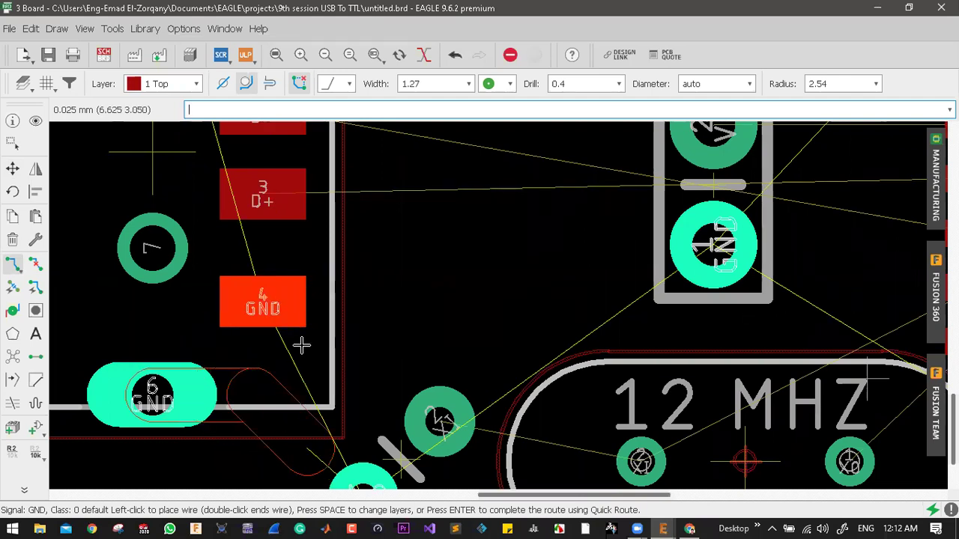
{"action": "left_click", "coordinate": [272, 380]}
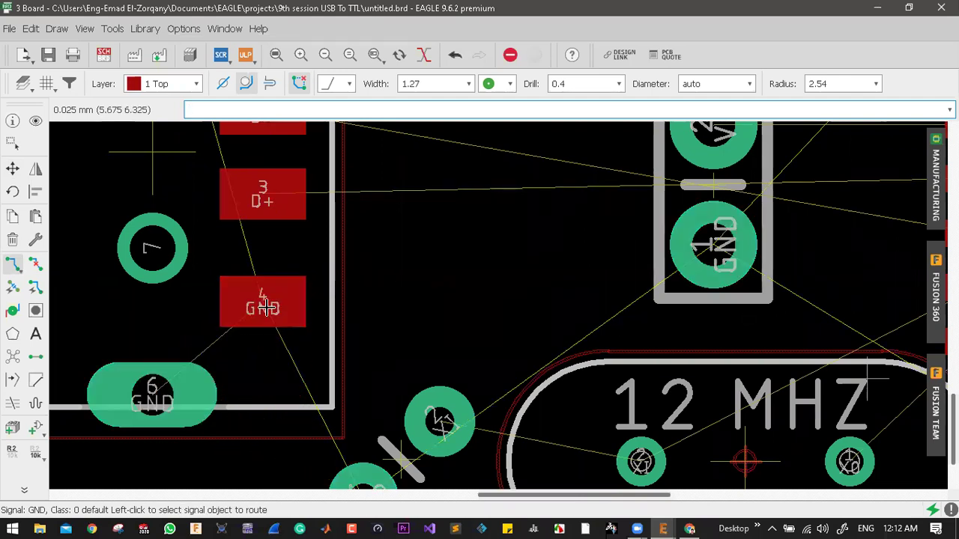
- Route a 1.27 mm top-layer trace from the USB connector's GND pad 4 down and around into GND mounting pad 6
{"action": "left_click", "coordinate": [268, 391]}
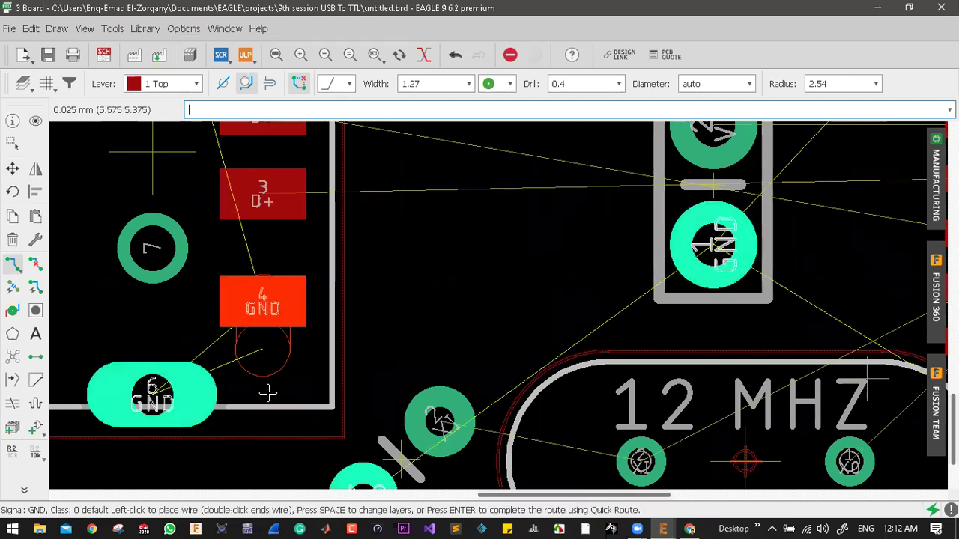
{"action": "left_click", "coordinate": [225, 397]}
{"action": "scroll", "coordinate": [303, 436], "scroll_direction": "down", "scroll_amount": 3}
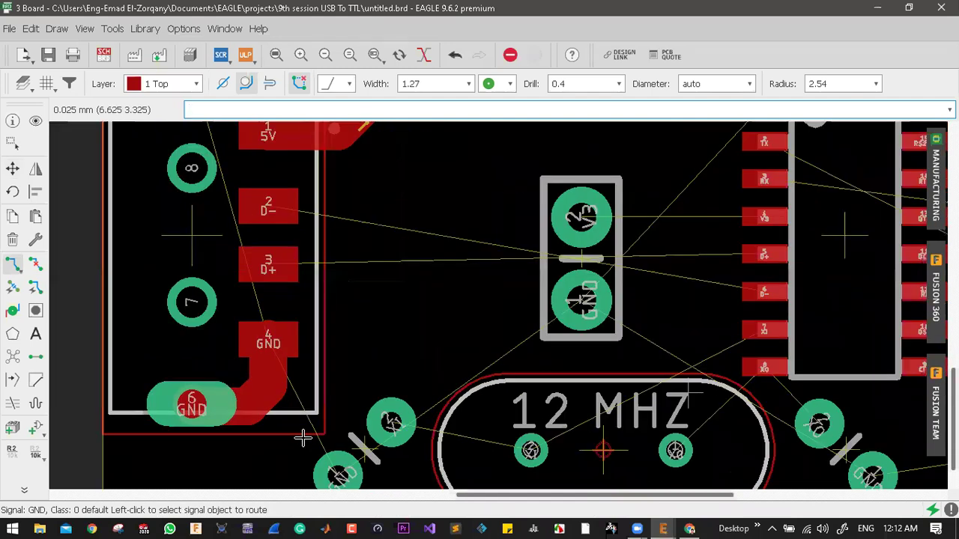
- Route a 1.27 mm top-layer trace diagonally from the USB connector's upper GND mounting pad 5 to the nearby part's GND pad
{"action": "scroll", "coordinate": [272, 238], "scroll_direction": "up", "scroll_amount": 3}
{"action": "left_click", "coordinate": [219, 217]}
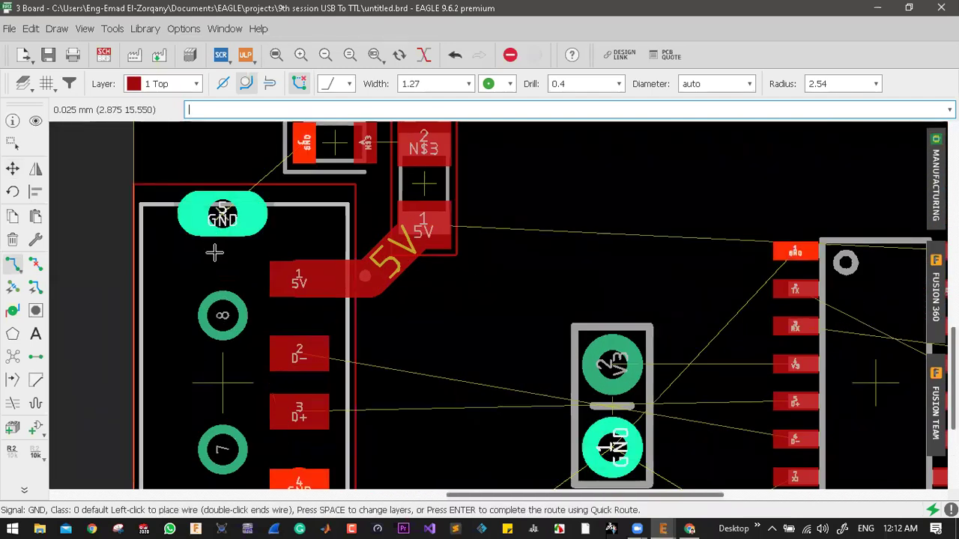
{"action": "scroll", "coordinate": [218, 307], "scroll_direction": "down", "scroll_amount": 1}
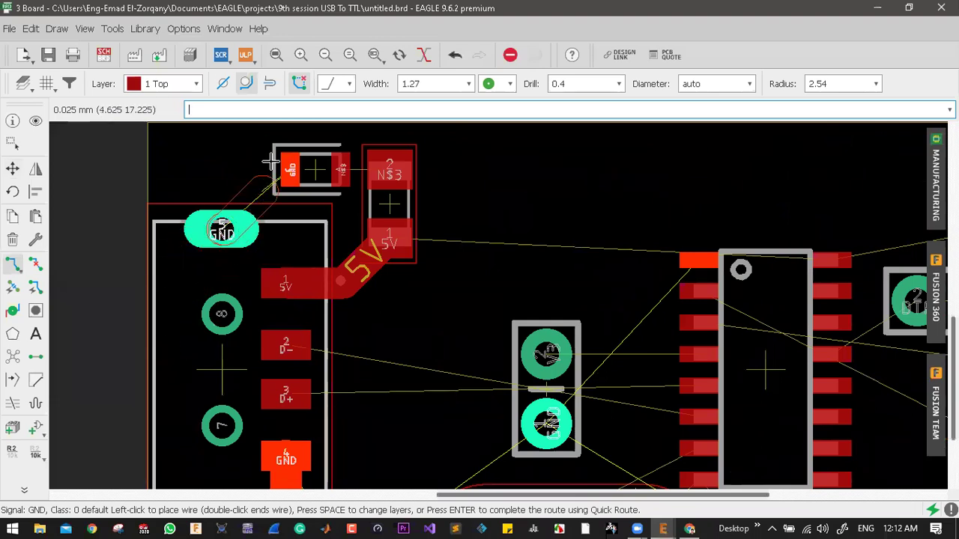
{"action": "scroll", "coordinate": [285, 172], "scroll_direction": "up", "scroll_amount": 1}
{"action": "scroll", "coordinate": [285, 173], "scroll_direction": "up", "scroll_amount": 2}
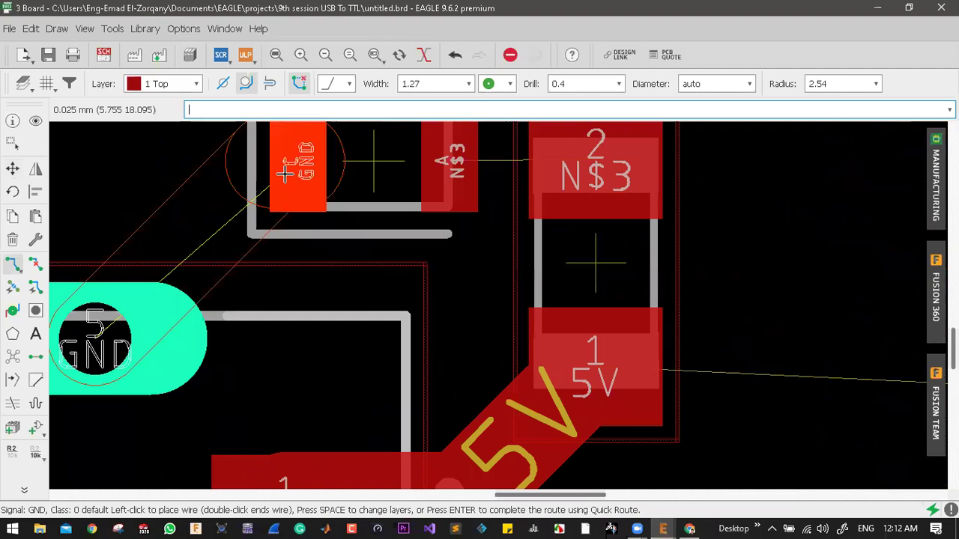
{"action": "key", "text": "Escape"}
{"action": "scroll", "coordinate": [392, 216], "scroll_direction": "down", "scroll_amount": 6}
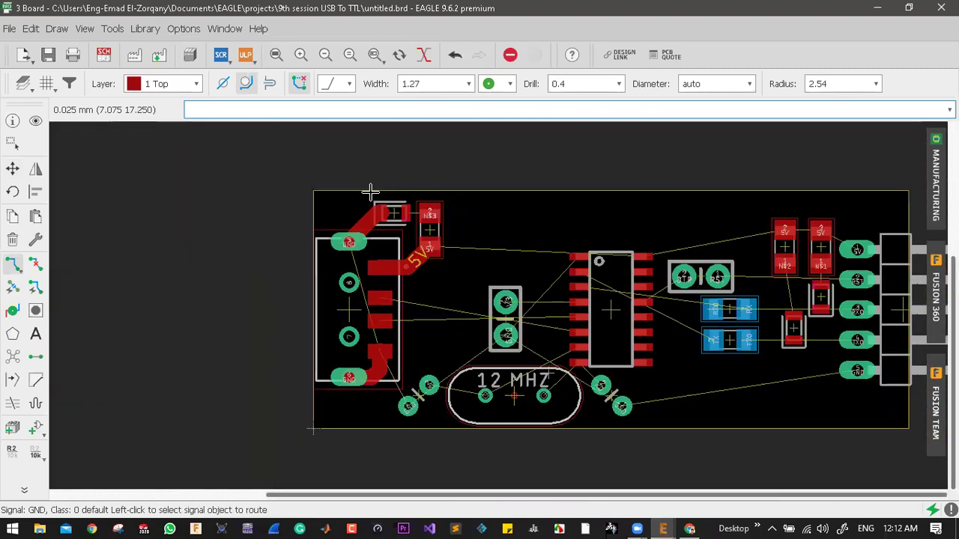
- Set the trace width to 0.8 mm and route GND from mounting pad 6 to pad 5 along the board-edge side of the USB connector
{"action": "scroll", "coordinate": [405, 321], "scroll_direction": "up", "scroll_amount": 3}
{"action": "scroll", "coordinate": [360, 248], "scroll_direction": "down", "scroll_amount": 3}
{"action": "scroll", "coordinate": [368, 248], "scroll_direction": "up", "scroll_amount": 3}
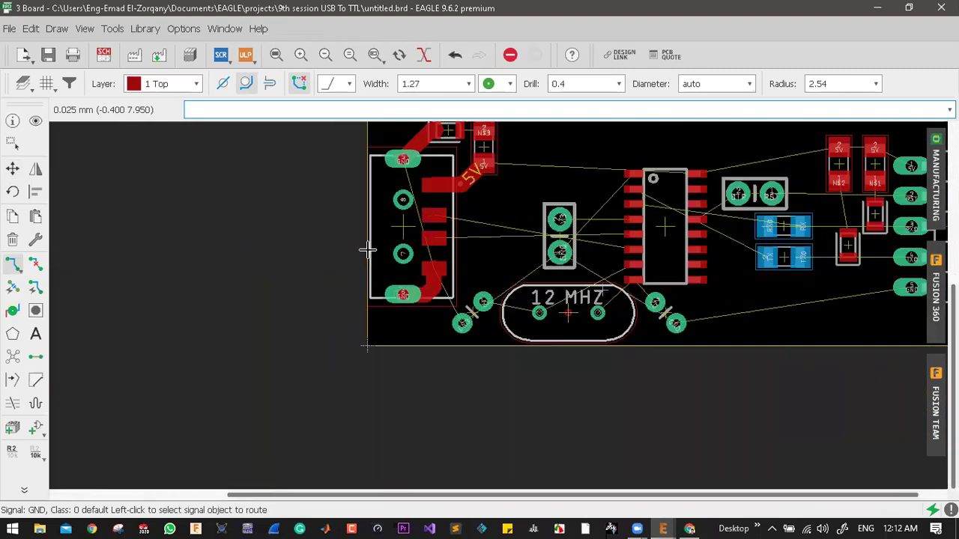
{"action": "scroll", "coordinate": [435, 83], "scroll_direction": "up", "scroll_amount": 2}
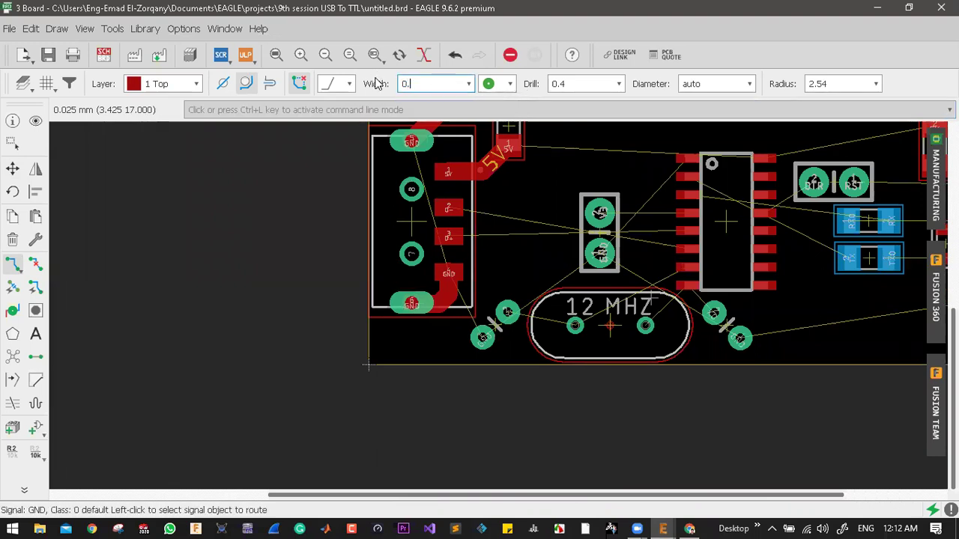
{"action": "scroll", "coordinate": [348, 315], "scroll_direction": "down", "scroll_amount": 3}
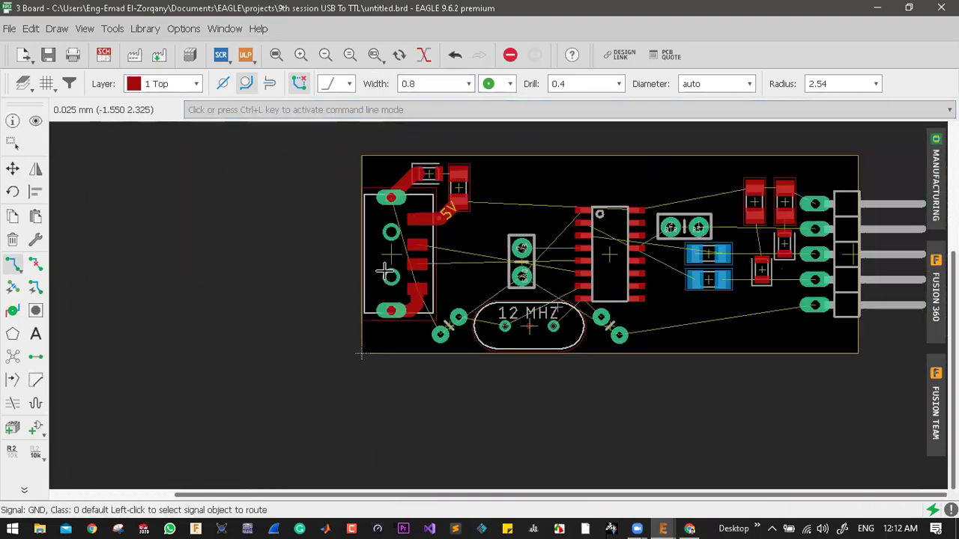
{"action": "scroll", "coordinate": [381, 333], "scroll_direction": "up", "scroll_amount": 3}
{"action": "scroll", "coordinate": [381, 332], "scroll_direction": "up", "scroll_amount": 1}
{"action": "left_click", "coordinate": [359, 316]}
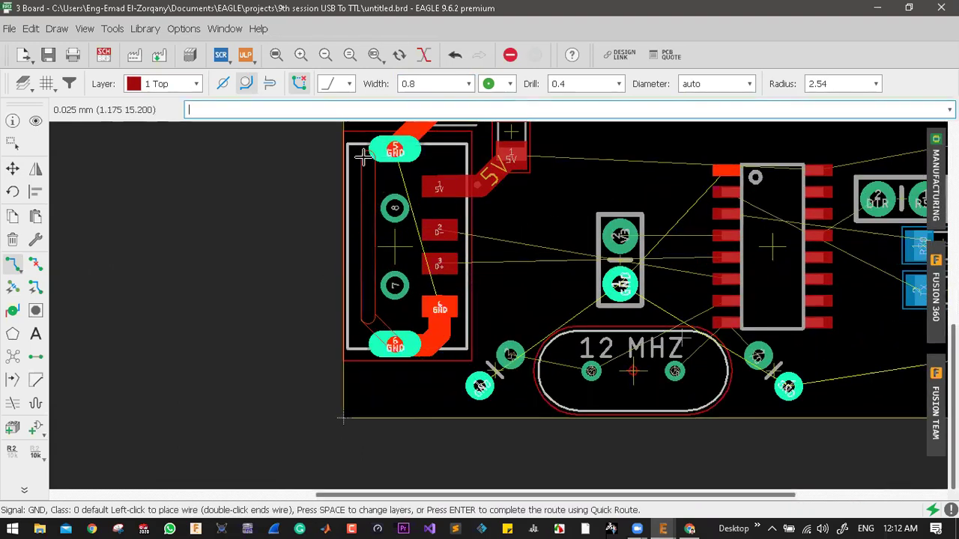
{"action": "scroll", "coordinate": [363, 157], "scroll_direction": "up", "scroll_amount": 3}
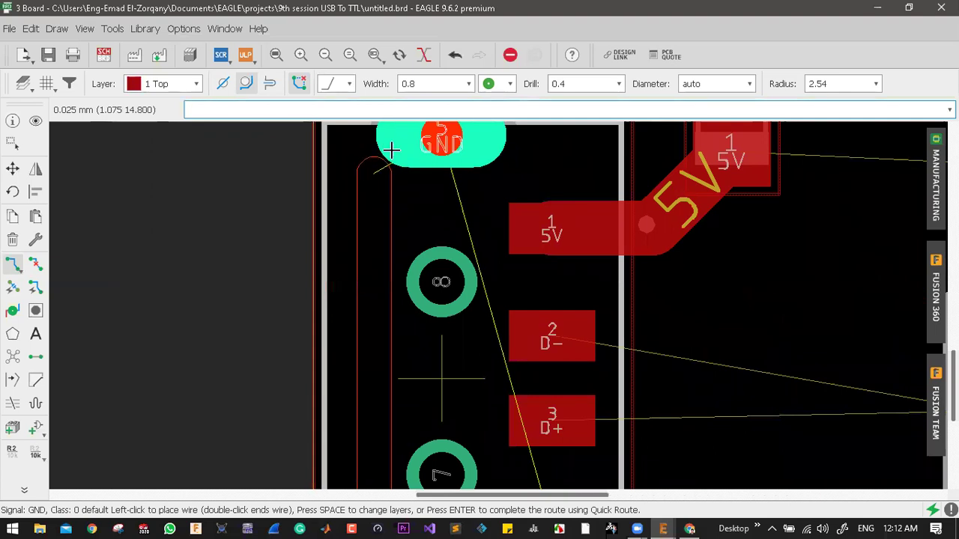
{"action": "left_click", "coordinate": [391, 151]}
{"action": "left_click", "coordinate": [432, 138]}
{"action": "scroll", "coordinate": [356, 217], "scroll_direction": "down", "scroll_amount": 3}
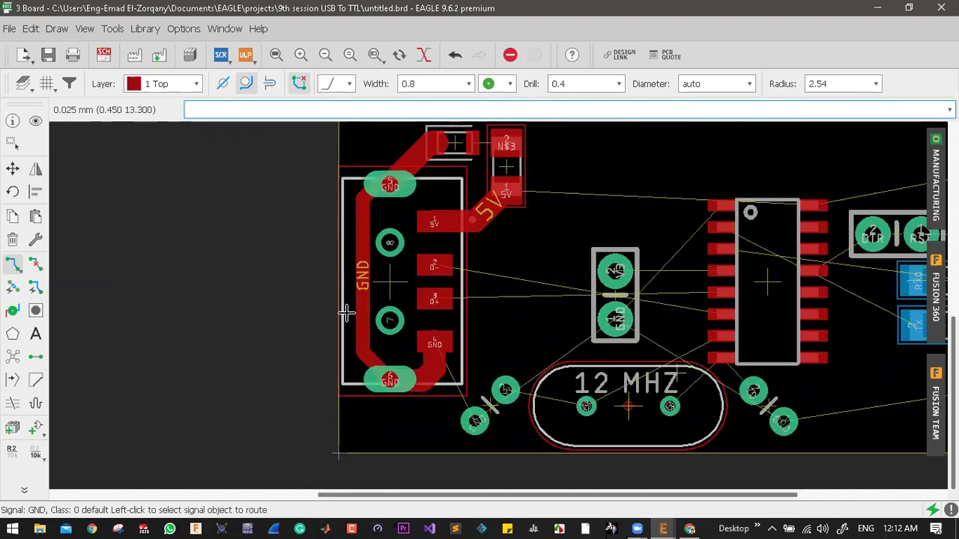
- Change the width of the GND trace between USB pads 4 and 6 to 0.8 mm
{"action": "scroll", "coordinate": [367, 357], "scroll_direction": "down", "scroll_amount": 2}
{"action": "scroll", "coordinate": [384, 351], "scroll_direction": "up", "scroll_amount": 4}
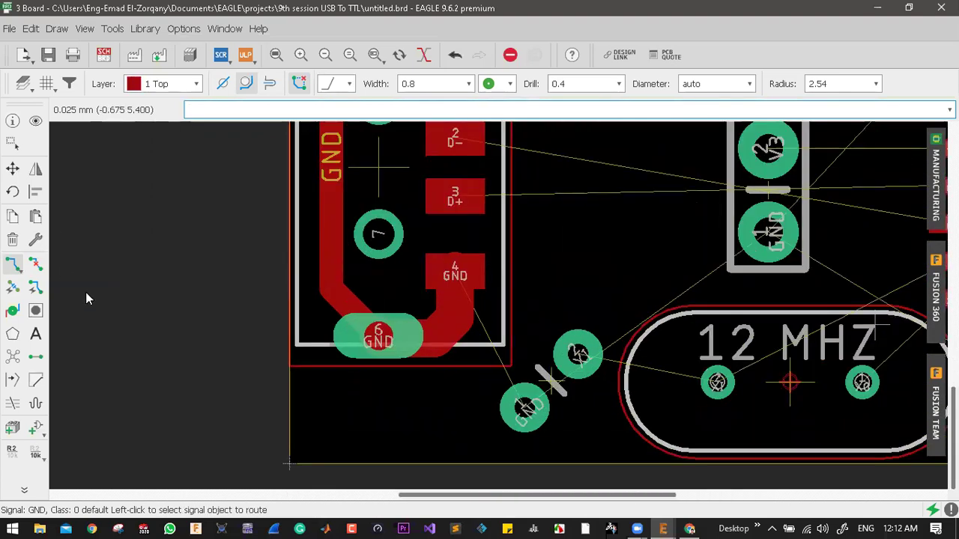
{"action": "left_click", "coordinate": [35, 239]}
{"action": "mouse_move", "coordinate": [109, 404]}
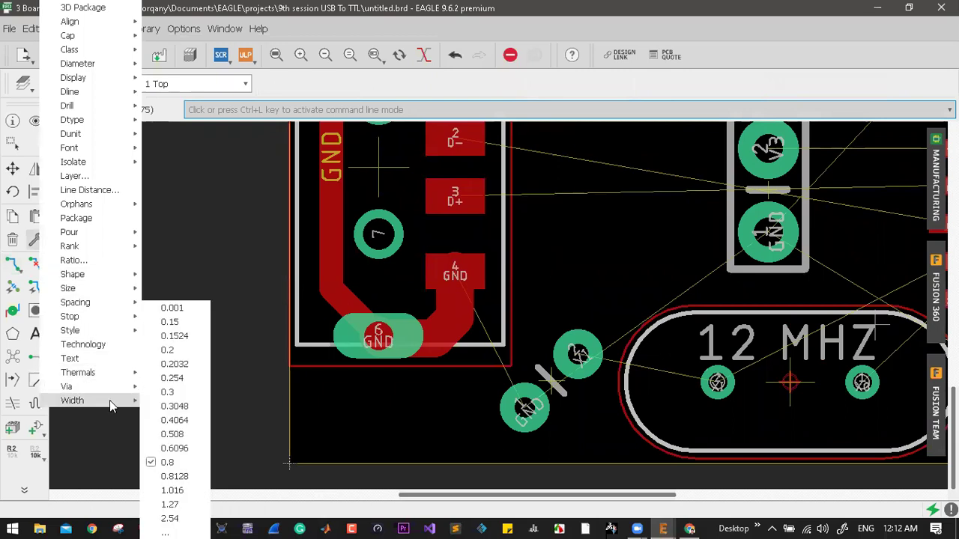
{"action": "left_click", "coordinate": [169, 462]}
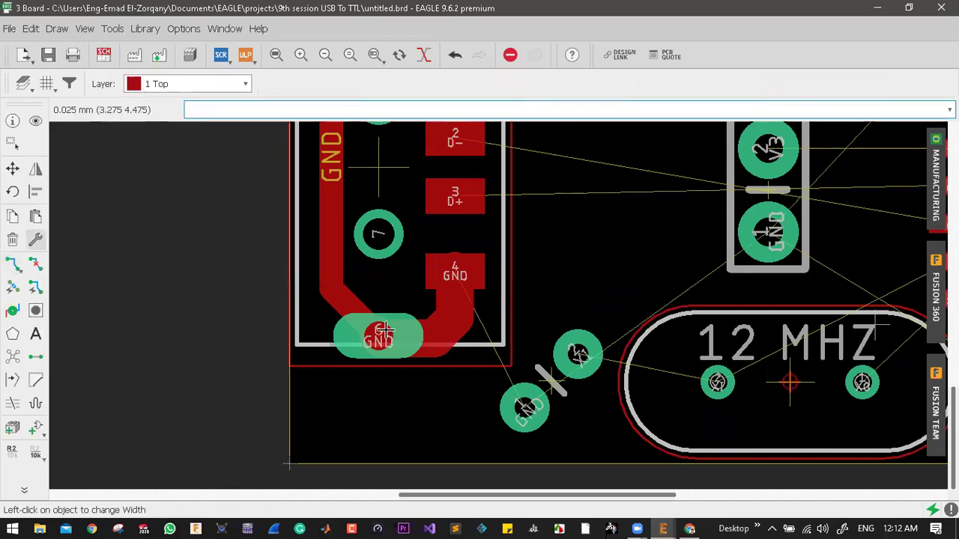
{"action": "left_click", "coordinate": [434, 338]}
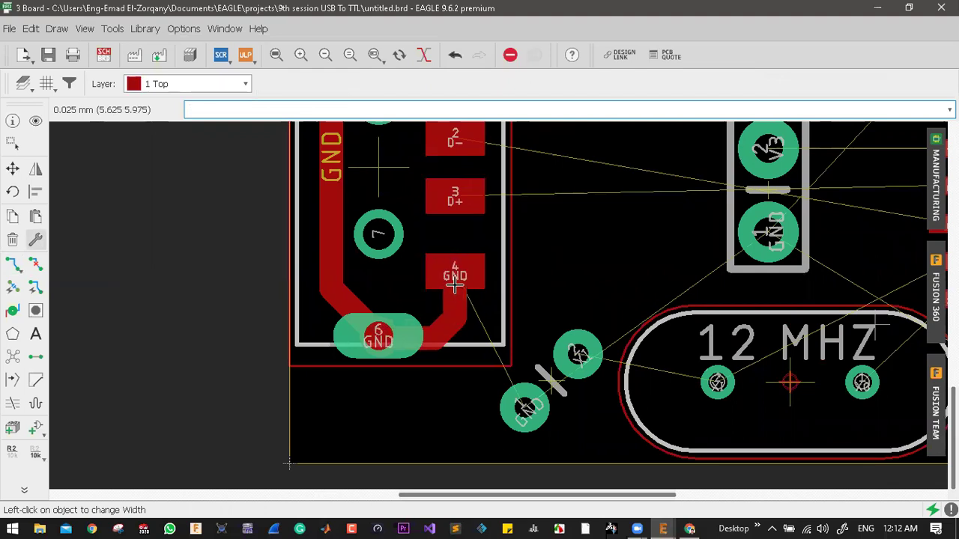
- Change the 5V trace and the GND trace leaving mounting pad 5 for the nearby part to 0.8 mm width
{"action": "scroll", "coordinate": [387, 419], "scroll_direction": "down", "scroll_amount": 5}
{"action": "left_click", "coordinate": [475, 240]}
{"action": "scroll", "coordinate": [436, 244], "scroll_direction": "up", "scroll_amount": 5}
{"action": "left_click", "coordinate": [424, 245]}
{"action": "left_click", "coordinate": [490, 202]}
{"action": "scroll", "coordinate": [402, 287], "scroll_direction": "down", "scroll_amount": 5}
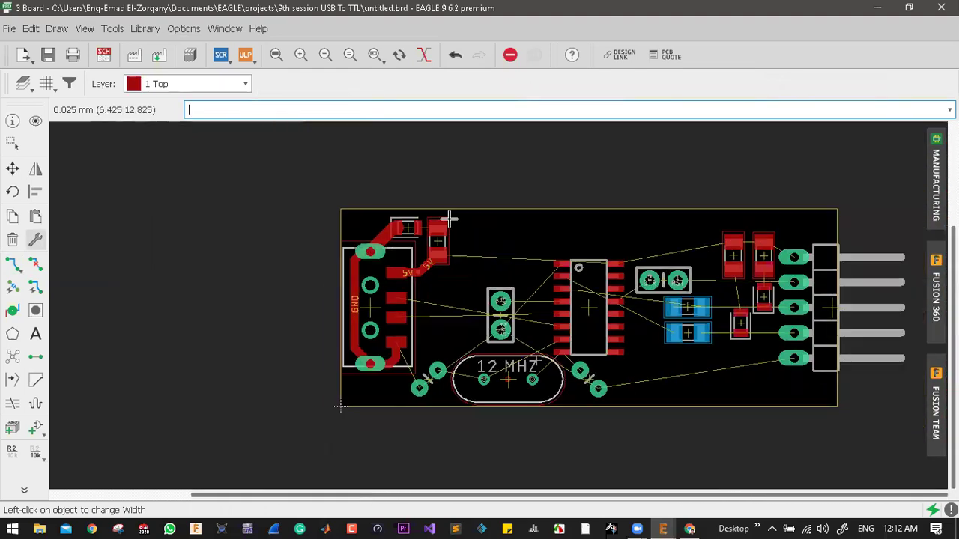
{"action": "scroll", "coordinate": [346, 232], "scroll_direction": "up", "scroll_amount": 5}
{"action": "left_click", "coordinate": [317, 246]}
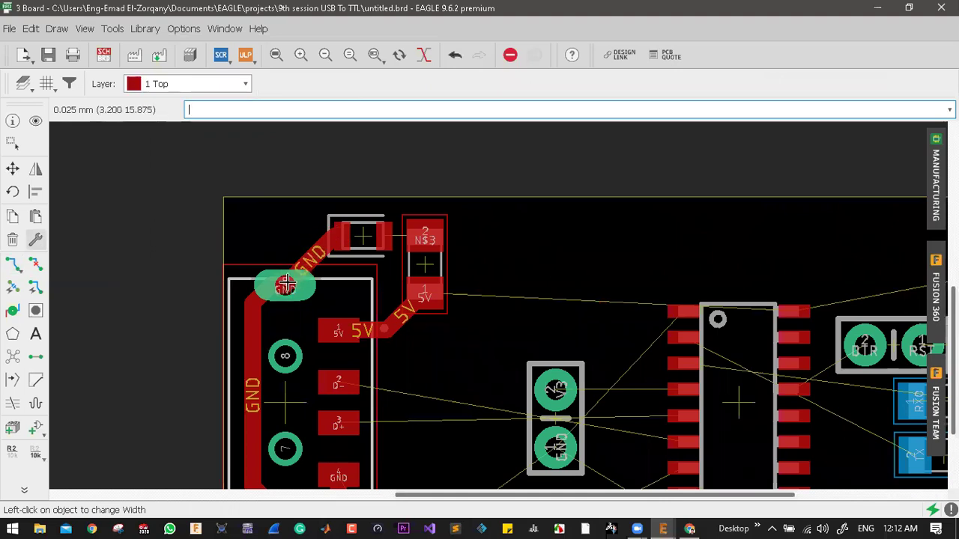
{"action": "scroll", "coordinate": [310, 262], "scroll_direction": "down", "scroll_amount": 5}
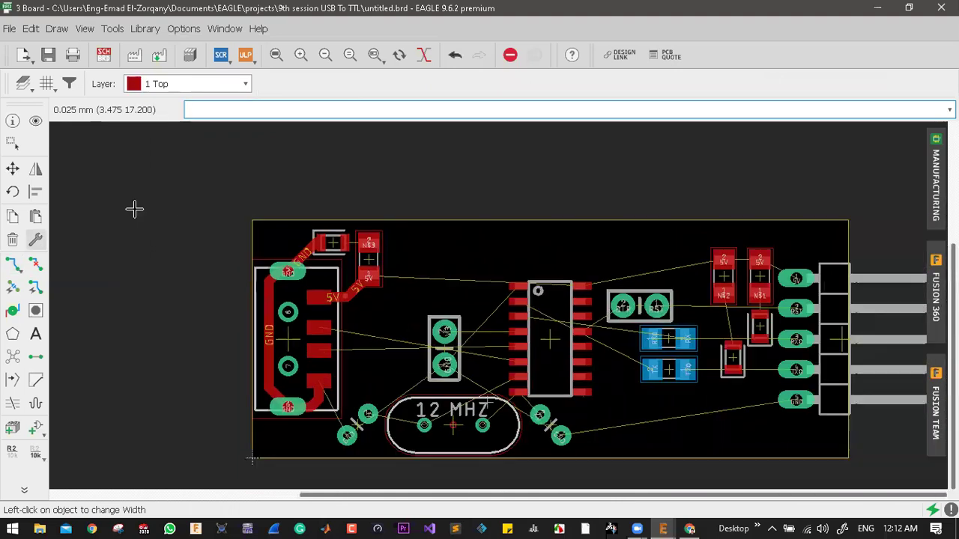
- Move the diagonal GND segment above mounting pad 5 outward so the trace enters the nearby part's GND pad horizontally
{"action": "left_click", "coordinate": [12, 168]}
{"action": "left_click", "coordinate": [300, 259]}
{"action": "left_click", "coordinate": [316, 235]}
{"action": "scroll", "coordinate": [324, 251], "scroll_direction": "down", "scroll_amount": 2}
{"action": "scroll", "coordinate": [335, 240], "scroll_direction": "up", "scroll_amount": 4}
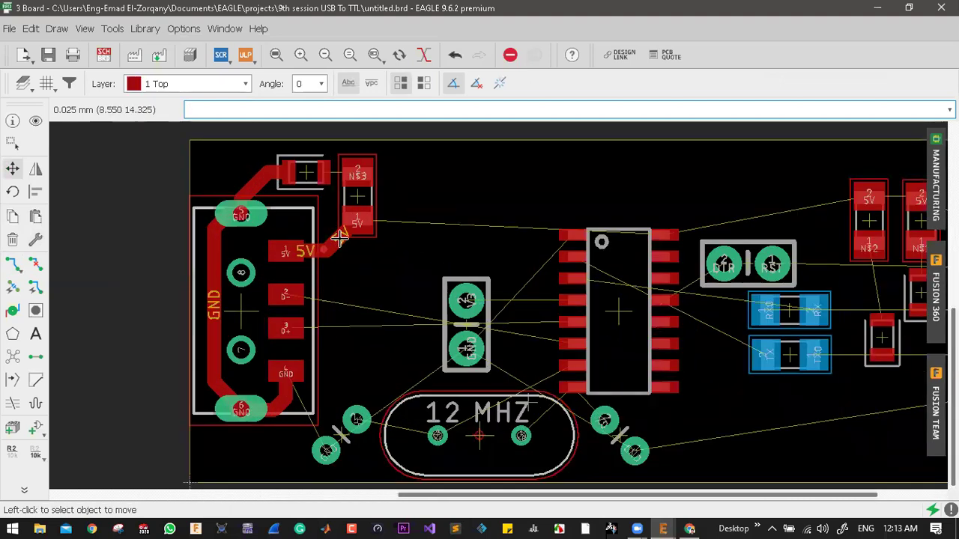
- Move the diagonal 5V segment outward below the resistor's 5V pad, and adjust the GND trace near mounting pad 6
{"action": "left_click", "coordinate": [339, 238]}
{"action": "left_click", "coordinate": [342, 248]}
{"action": "scroll", "coordinate": [337, 330], "scroll_direction": "down", "scroll_amount": 3}
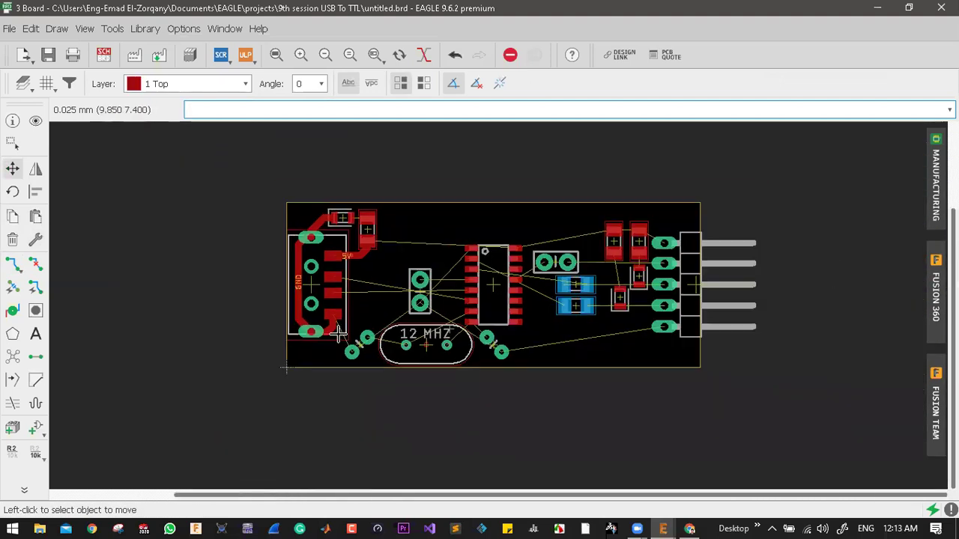
{"action": "scroll", "coordinate": [322, 321], "scroll_direction": "up", "scroll_amount": 5}
{"action": "left_click", "coordinate": [322, 318]}
{"action": "left_click", "coordinate": [254, 316]}
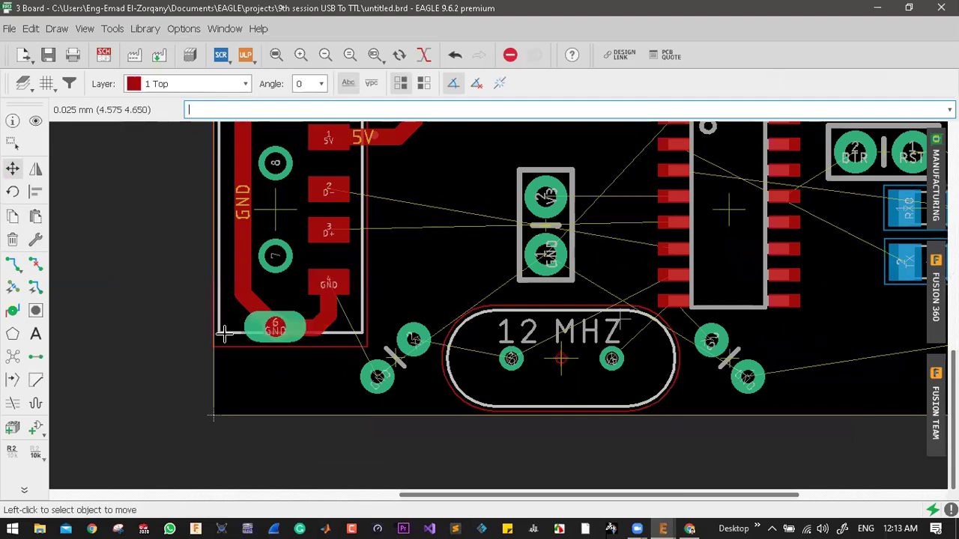
{"action": "scroll", "coordinate": [293, 296], "scroll_direction": "down", "scroll_amount": 3}
{"action": "scroll", "coordinate": [296, 296], "scroll_direction": "down", "scroll_amount": 2}
{"action": "scroll", "coordinate": [254, 291], "scroll_direction": "up", "scroll_amount": 5}
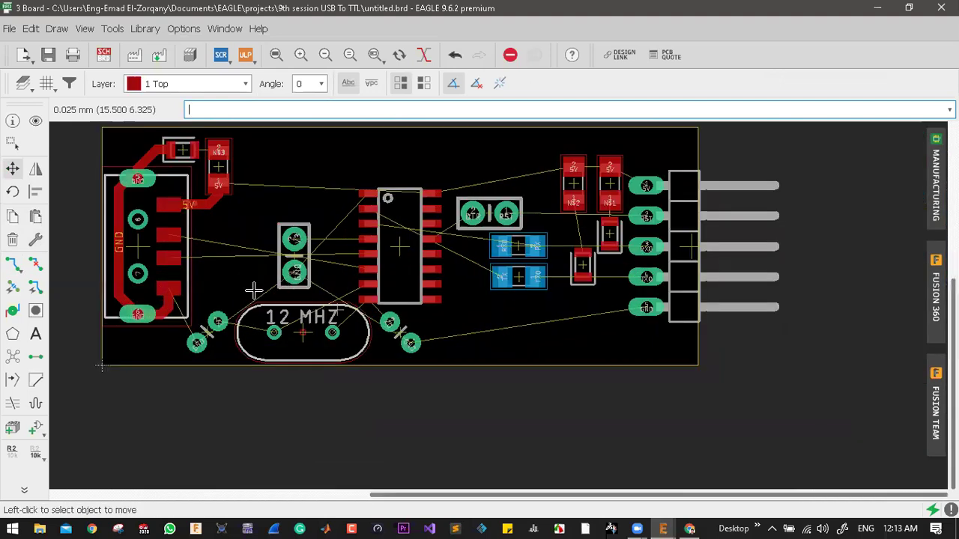
- Route a 0.8 mm top-layer trace from the USB connector's D+ pad over the top of the V3/GND capacitor to the chip's D+ pin
{"action": "left_click", "coordinate": [11, 264]}
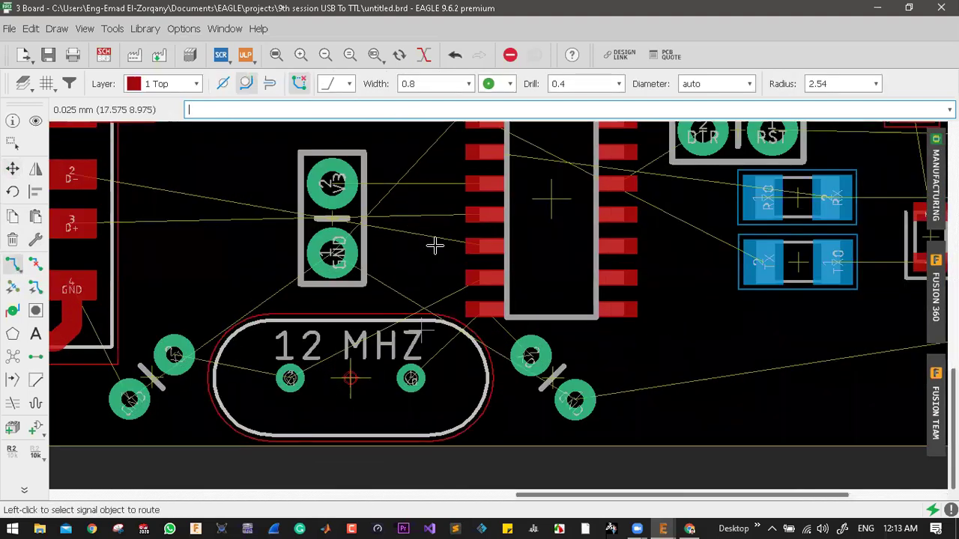
{"action": "scroll", "coordinate": [293, 248], "scroll_direction": "down", "scroll_amount": 2}
{"action": "scroll", "coordinate": [310, 282], "scroll_direction": "up", "scroll_amount": 3}
{"action": "scroll", "coordinate": [255, 229], "scroll_direction": "down", "scroll_amount": 3}
{"action": "scroll", "coordinate": [240, 236], "scroll_direction": "up", "scroll_amount": 1}
{"action": "scroll", "coordinate": [240, 236], "scroll_direction": "up", "scroll_amount": 2}
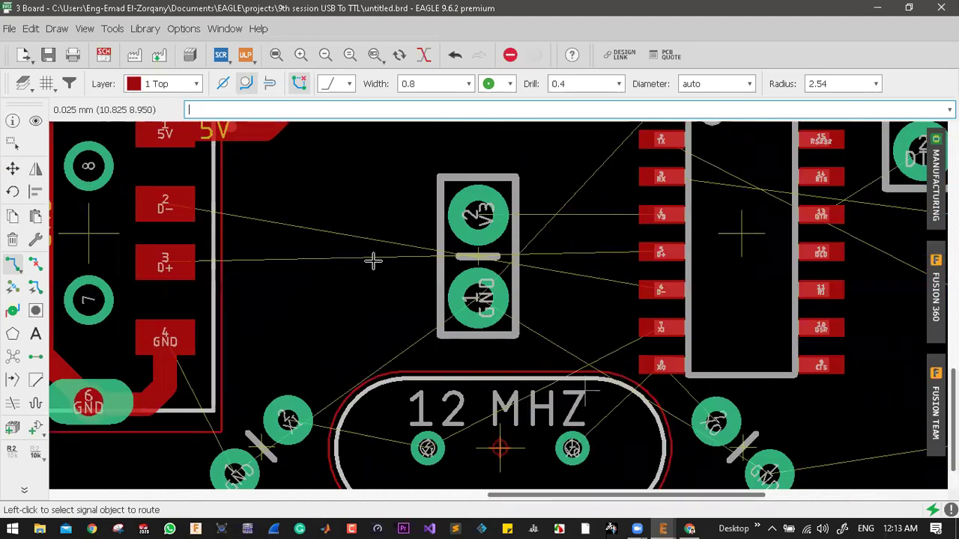
{"action": "left_click", "coordinate": [217, 266]}
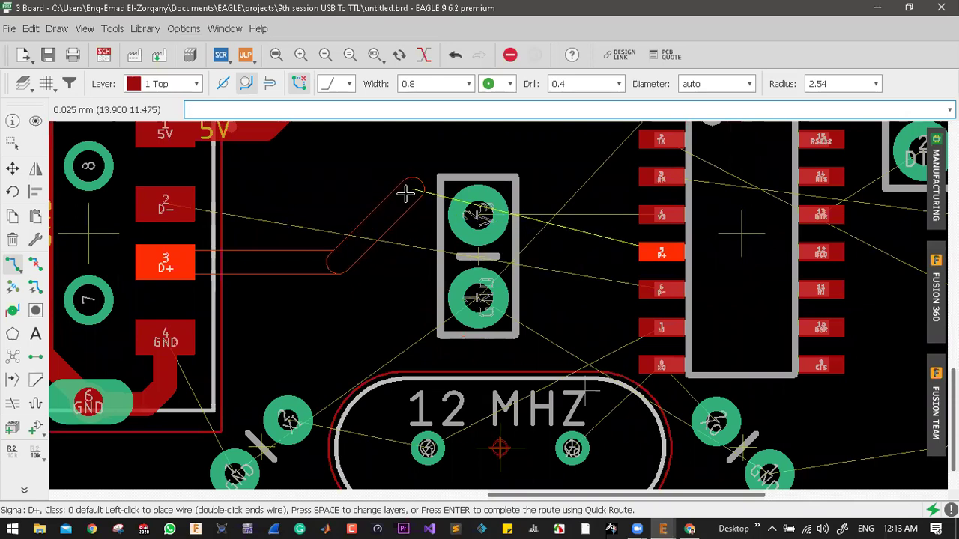
{"action": "left_click", "coordinate": [411, 191]}
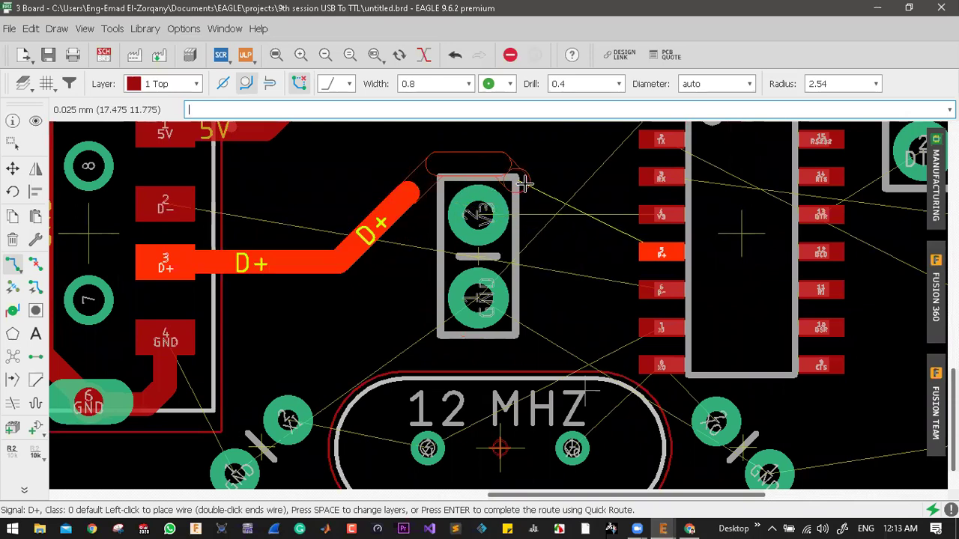
{"action": "left_click", "coordinate": [596, 248]}
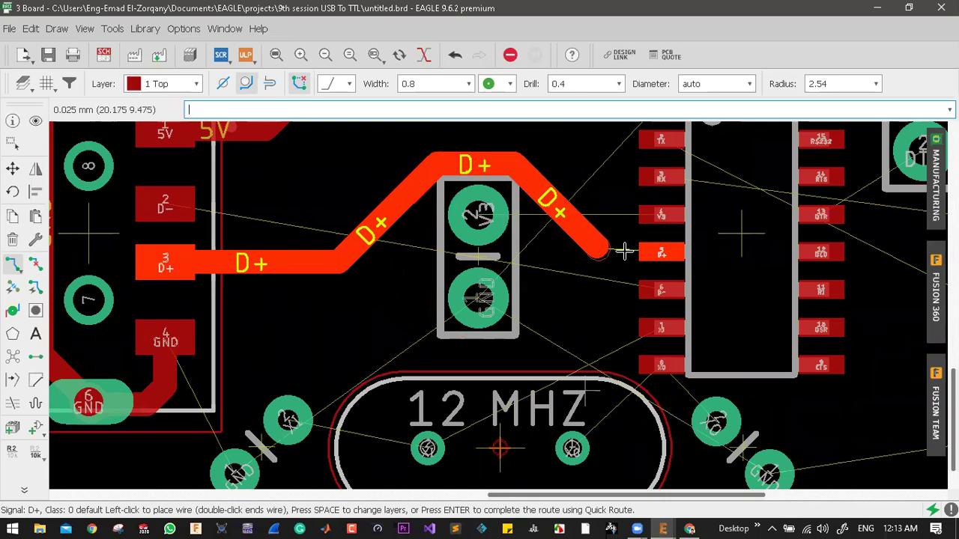
{"action": "left_click", "coordinate": [667, 253]}
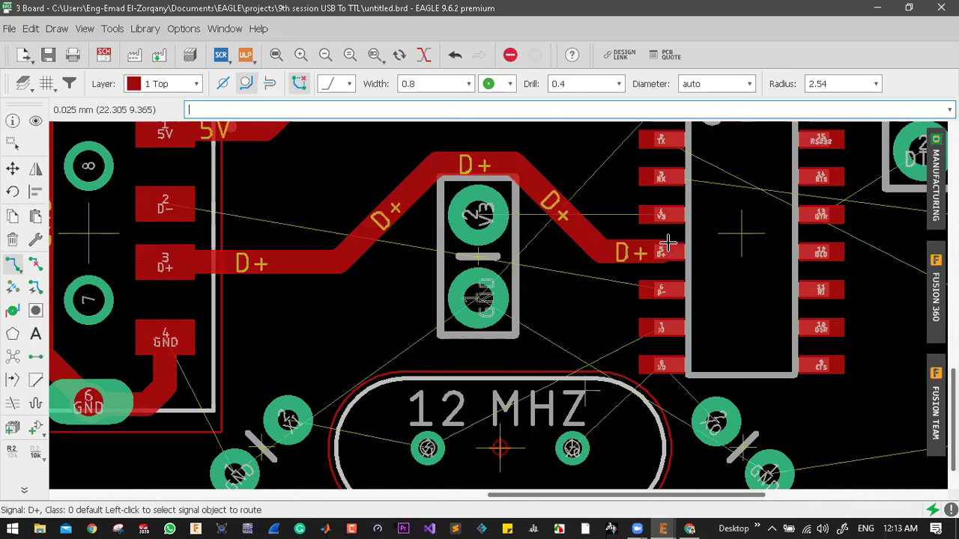
- Undo the last routed D+ segment entering the chip's D+ pin
{"action": "scroll", "coordinate": [667, 236], "scroll_direction": "up", "scroll_amount": 2}
{"action": "scroll", "coordinate": [660, 225], "scroll_direction": "down", "scroll_amount": 2}
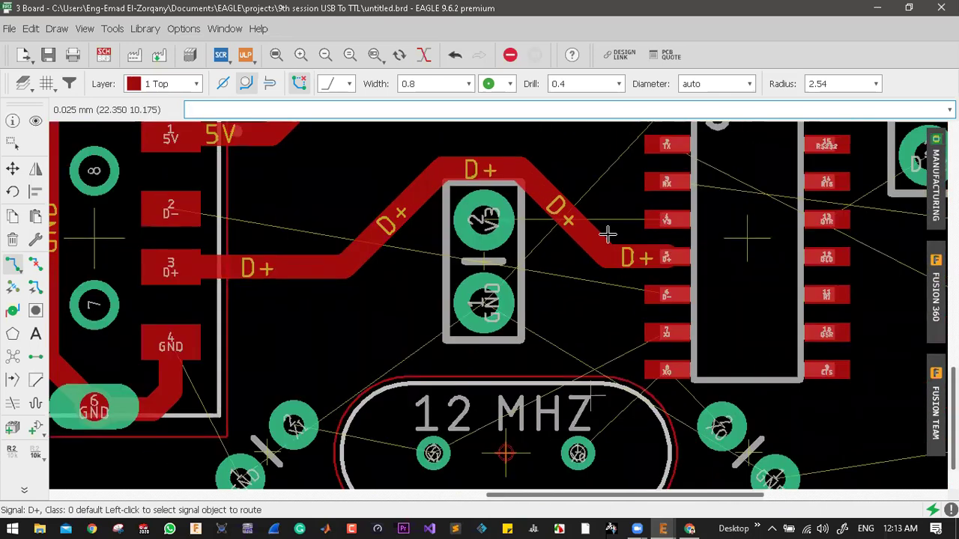
{"action": "scroll", "coordinate": [502, 220], "scroll_direction": "down", "scroll_amount": 1}
{"action": "scroll", "coordinate": [680, 258], "scroll_direction": "down", "scroll_amount": 1}
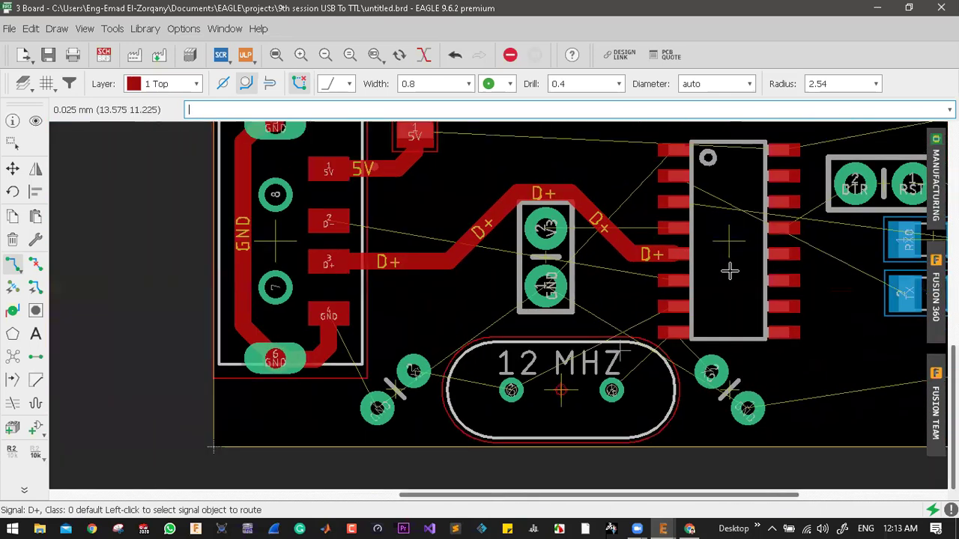
{"action": "scroll", "coordinate": [728, 271], "scroll_direction": "up", "scroll_amount": 1}
{"action": "scroll", "coordinate": [717, 275], "scroll_direction": "up", "scroll_amount": 1}
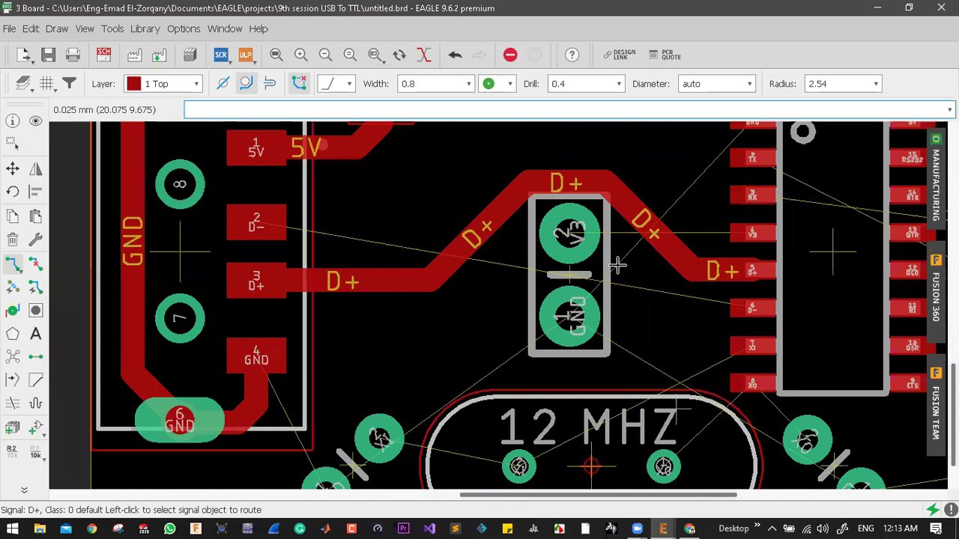
{"action": "scroll", "coordinate": [617, 265], "scroll_direction": "up", "scroll_amount": 4}
{"action": "key", "text": "ctrl+z"}
{"action": "scroll", "coordinate": [709, 259], "scroll_direction": "down", "scroll_amount": 3}
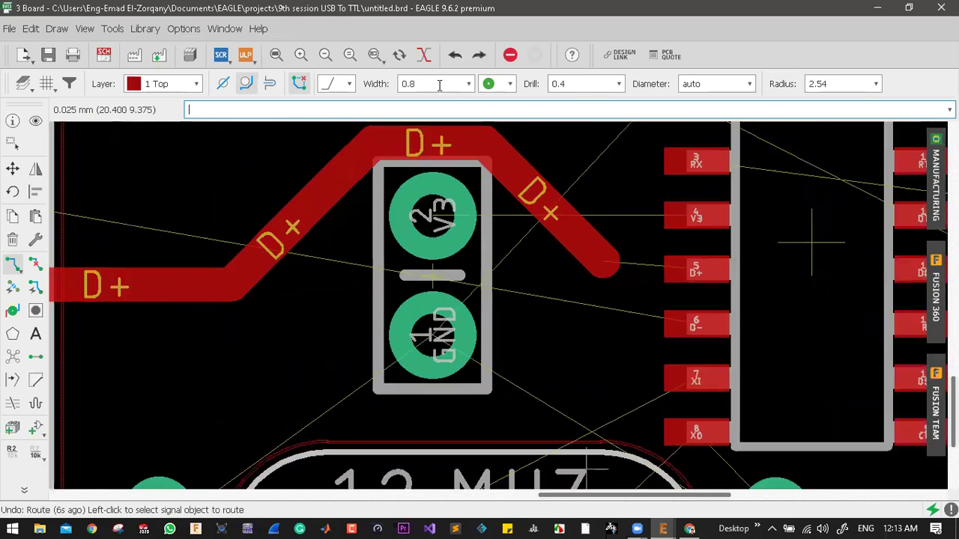
{"action": "scroll", "coordinate": [674, 255], "scroll_direction": "up", "scroll_amount": 1}
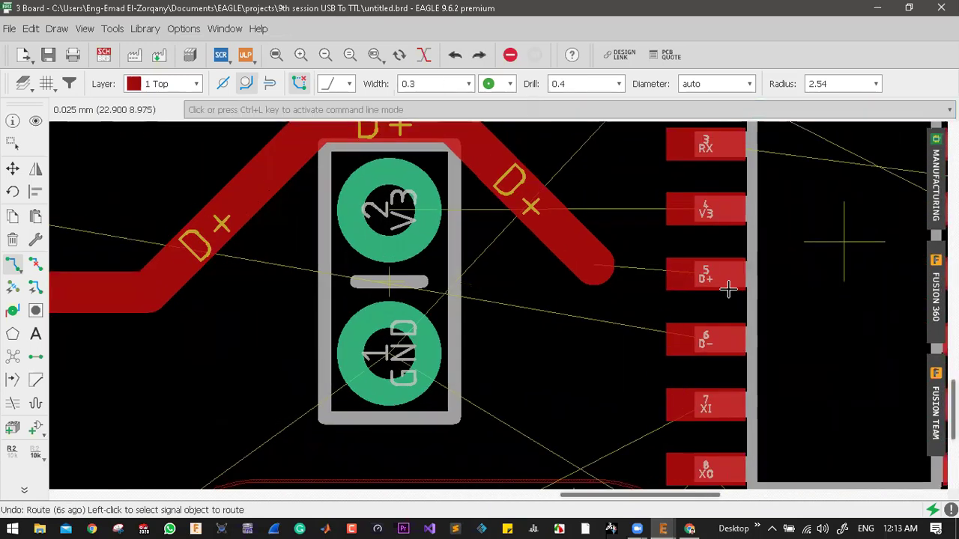
{"action": "left_click", "coordinate": [656, 271]}
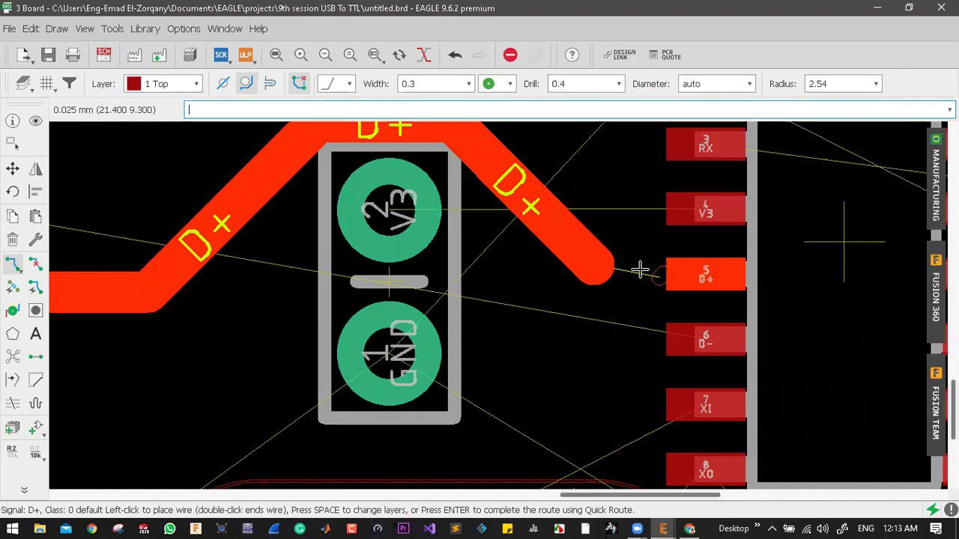
{"action": "key", "text": "Escape"}
{"action": "scroll", "coordinate": [436, 83], "scroll_direction": "down", "scroll_amount": 1}
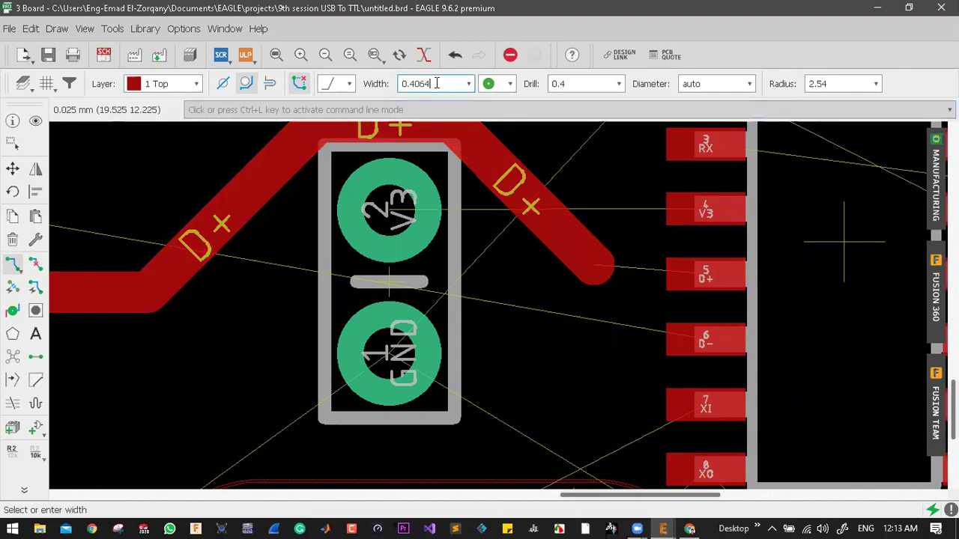
{"action": "double_click", "coordinate": [436, 83]}
{"action": "type", "text": "0"}
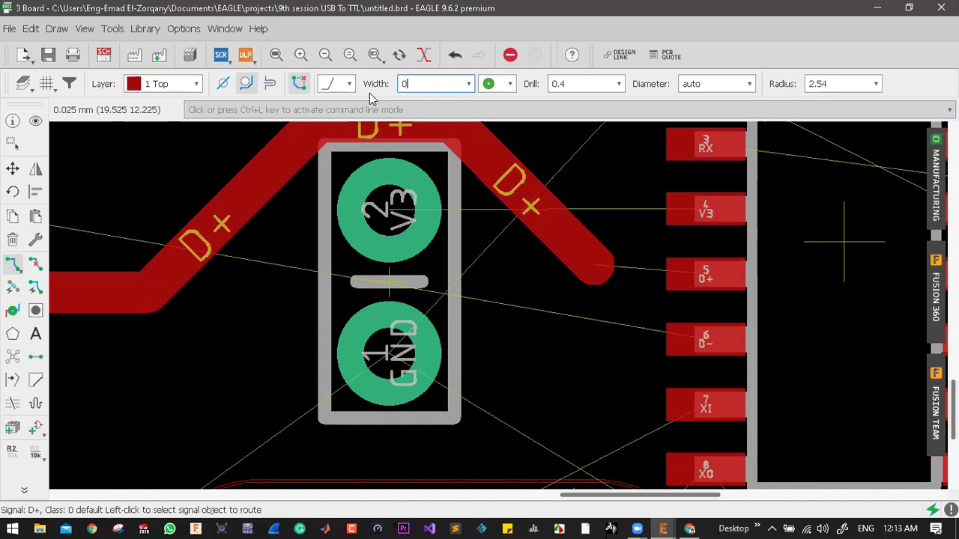
{"action": "type", "text": ".4"}
{"action": "key", "text": "Return"}
{"action": "left_click", "coordinate": [704, 274]}
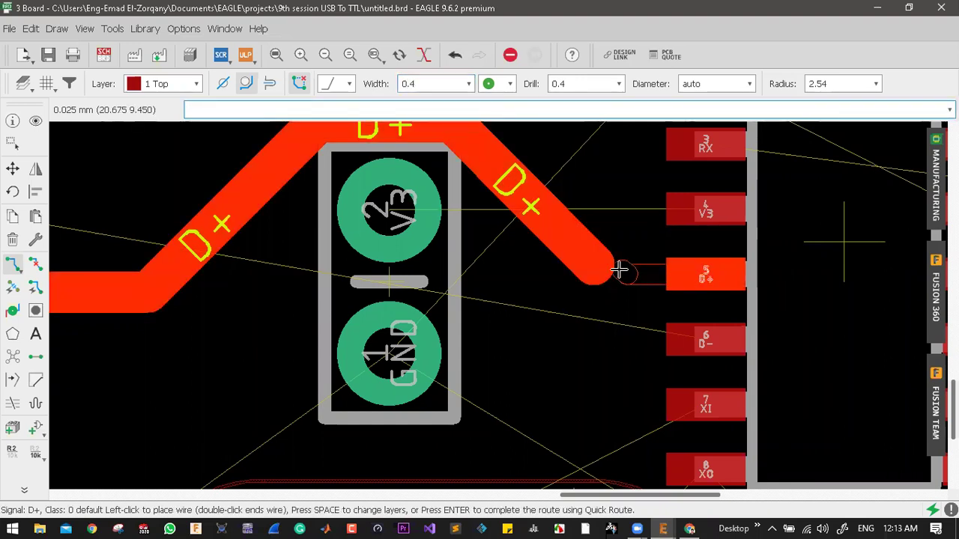
{"action": "key", "text": "Escape"}
{"action": "left_click_drag", "start_coordinate": [424, 84], "coordinate": [377, 89]}
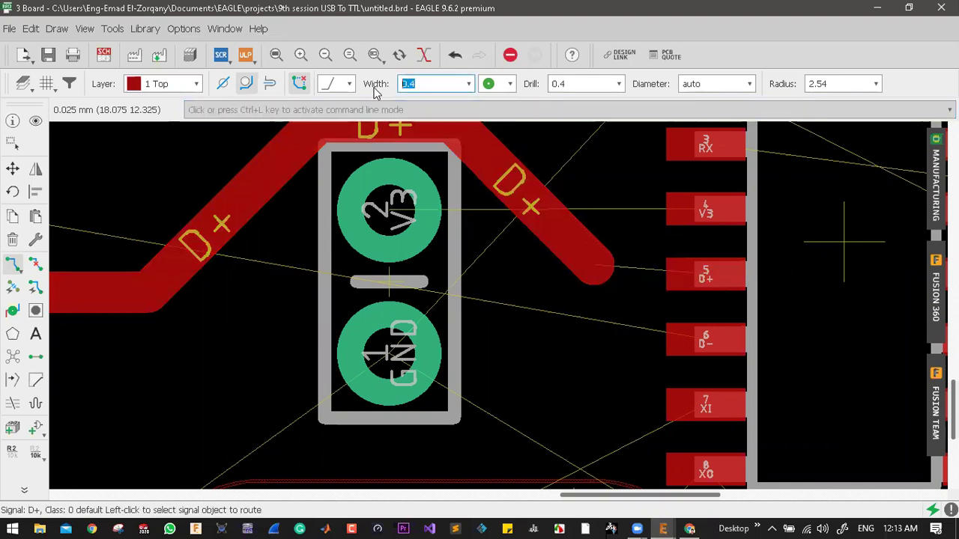
{"action": "key", "text": "Return"}
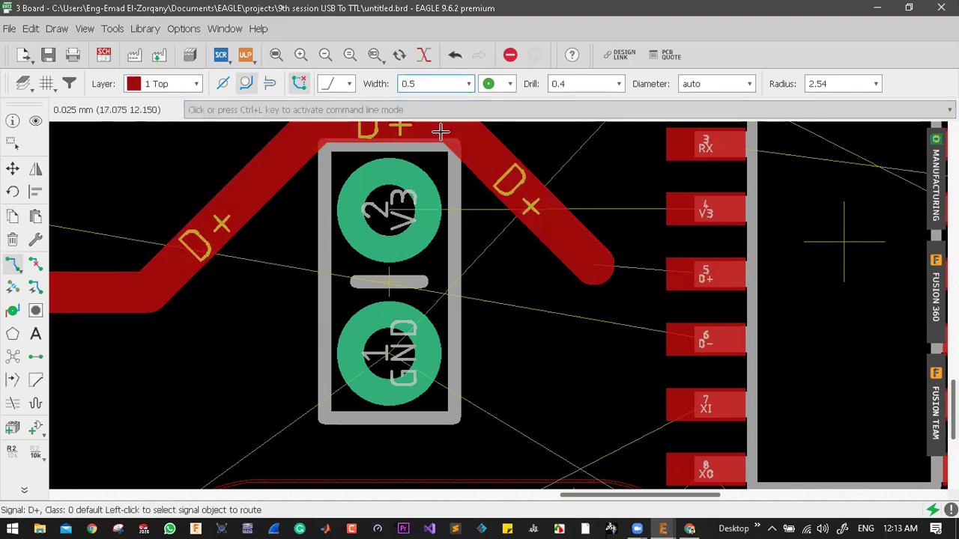
{"action": "left_click", "coordinate": [700, 262]}
{"action": "key", "text": "Escape"}
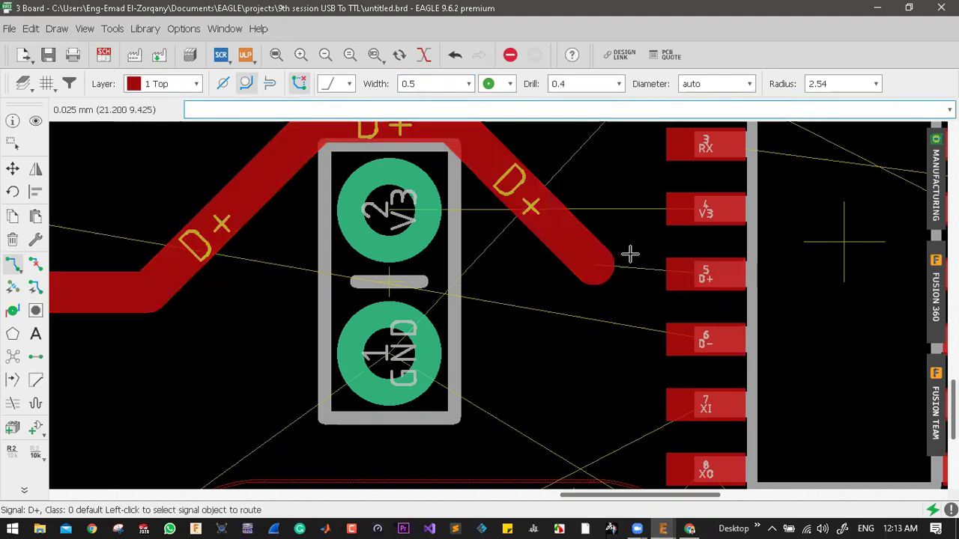
- Set the route width to 0.6 mm and connect the chip's D+ pin to the open end of the D+ trace
{"action": "left_click_drag", "start_coordinate": [419, 82], "coordinate": [390, 85]}
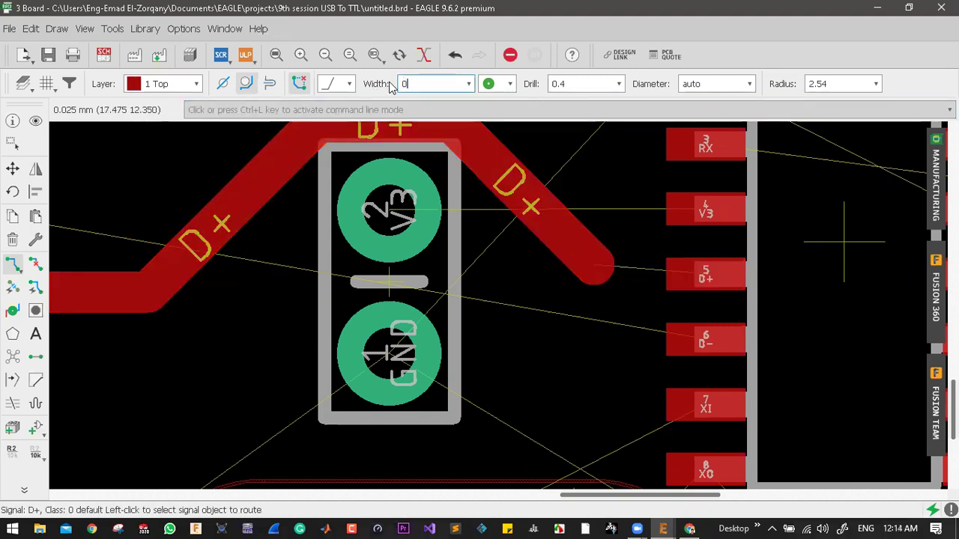
{"action": "left_click", "coordinate": [702, 272]}
{"action": "left_click", "coordinate": [595, 270]}
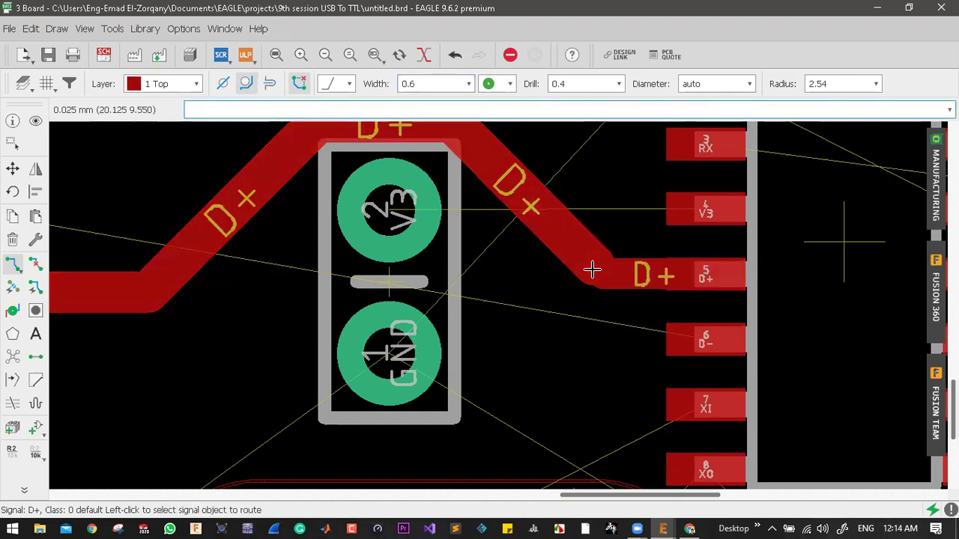
{"action": "scroll", "coordinate": [669, 283], "scroll_direction": "down", "scroll_amount": 4}
{"action": "scroll", "coordinate": [651, 285], "scroll_direction": "up", "scroll_amount": 3}
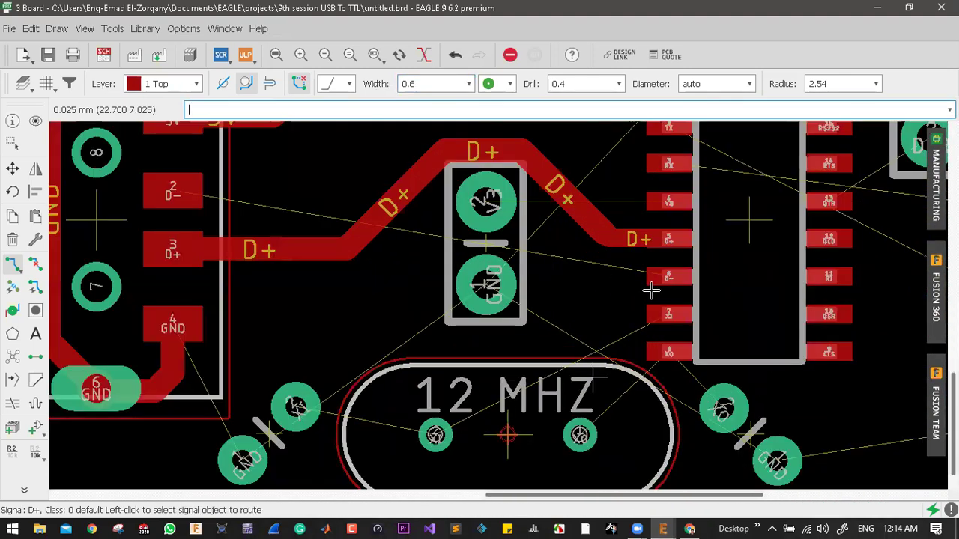
{"action": "left_click", "coordinate": [547, 257]}
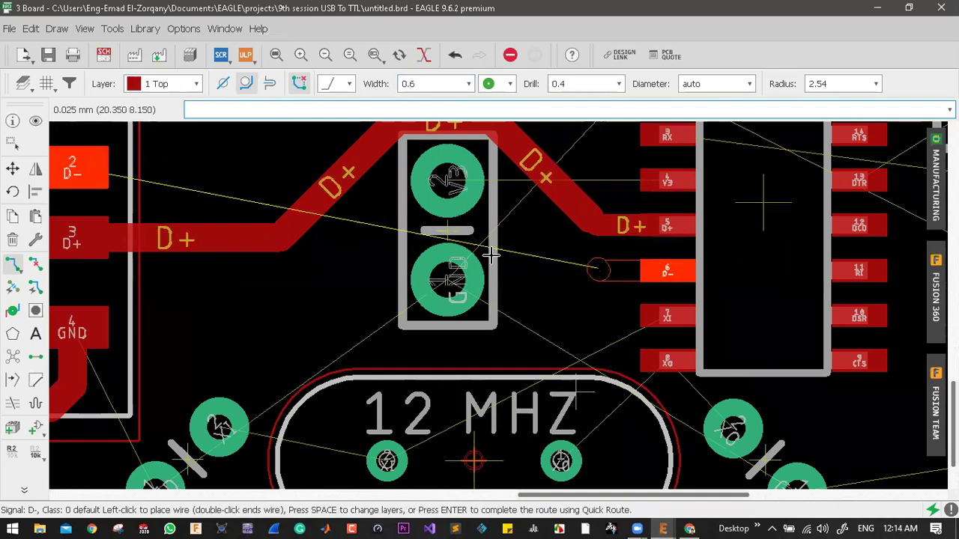
{"action": "key", "text": "Escape"}
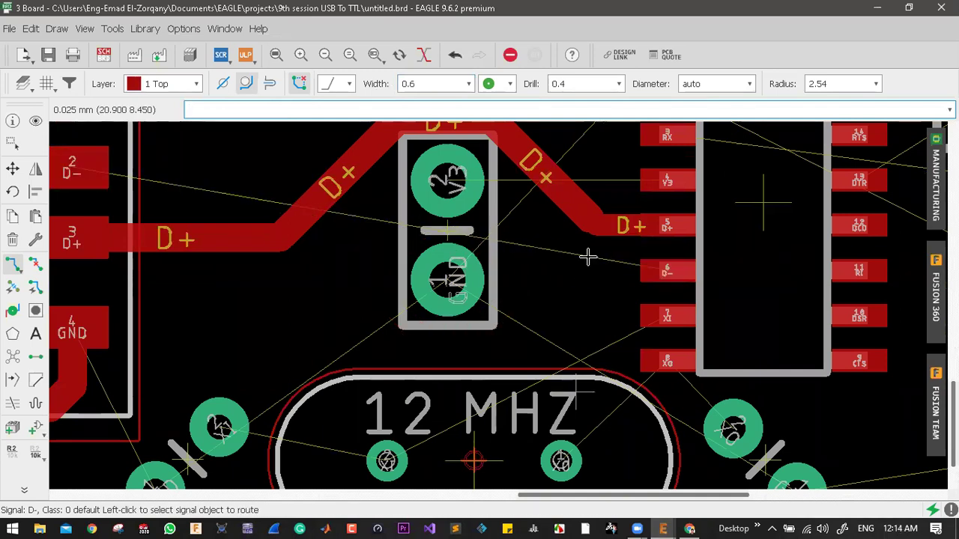
- Change the remaining D+ trace segments between the USB connector and the chip to 0.6 mm width
{"action": "scroll", "coordinate": [588, 257], "scroll_direction": "down", "scroll_amount": 2}
{"action": "scroll", "coordinate": [225, 269], "scroll_direction": "down", "scroll_amount": 2}
{"action": "scroll", "coordinate": [94, 274], "scroll_direction": "up", "scroll_amount": 4}
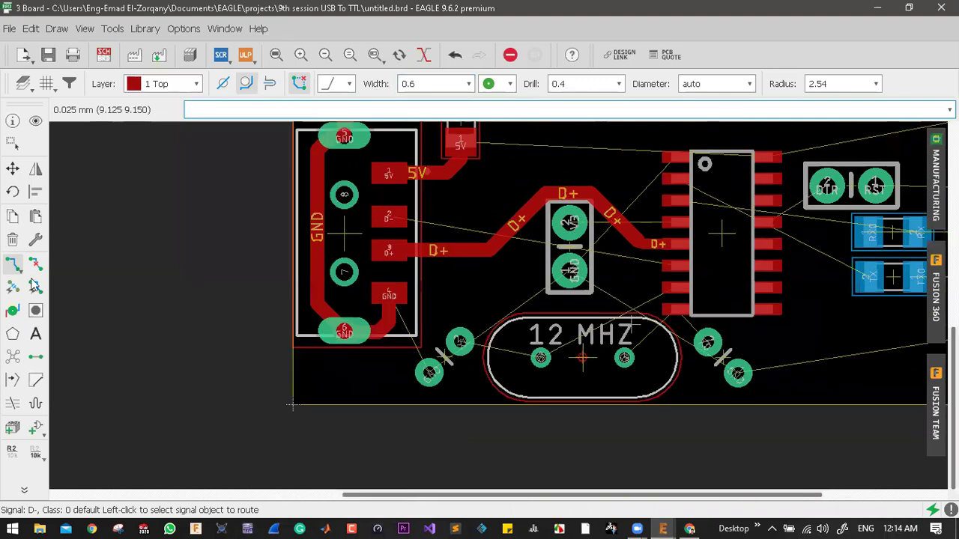
{"action": "left_click", "coordinate": [35, 240]}
{"action": "mouse_move", "coordinate": [100, 402]}
{"action": "left_click", "coordinate": [172, 431]}
{"action": "left_click", "coordinate": [372, 252]}
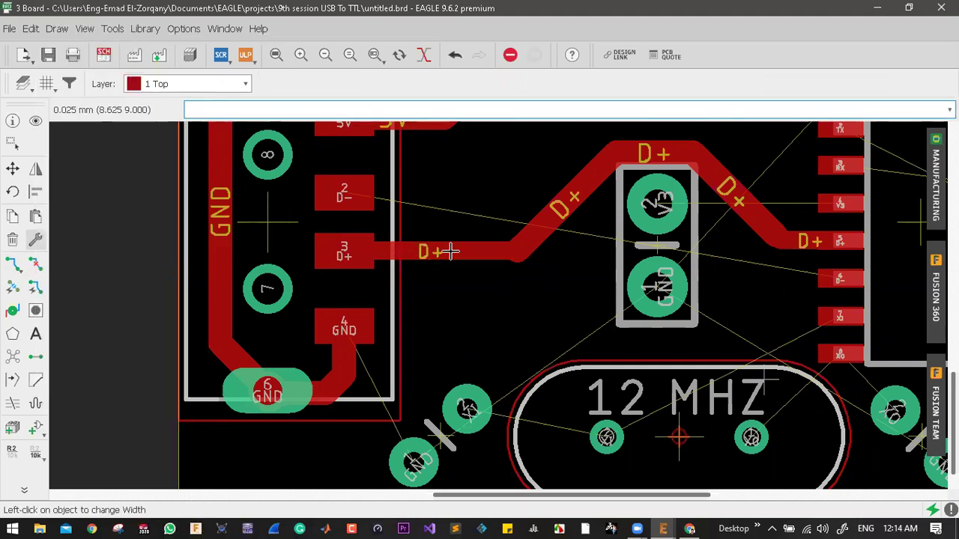
{"action": "left_click", "coordinate": [537, 230]}
{"action": "left_click", "coordinate": [625, 154]}
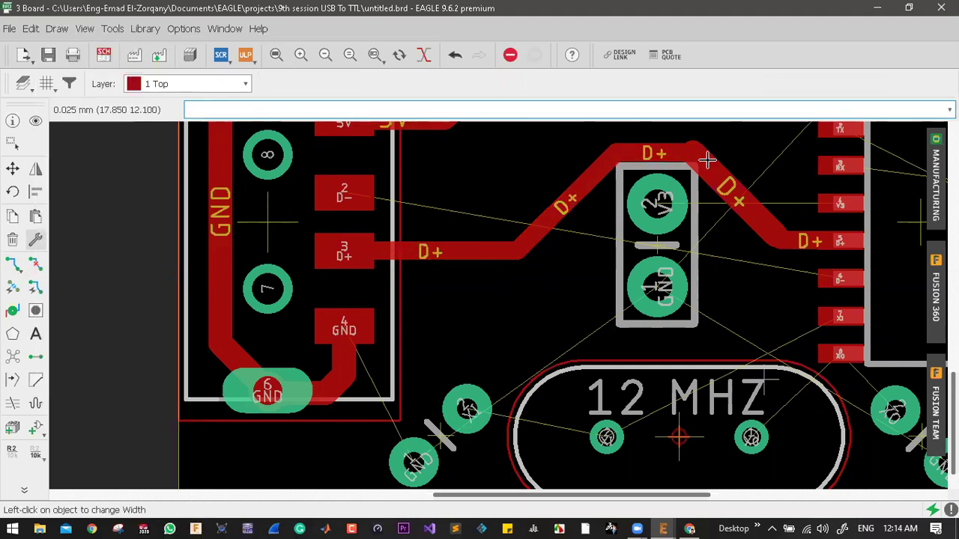
{"action": "left_click", "coordinate": [721, 182]}
- Route a 0.6 mm top-layer V3 trace from the chip's V3 pin diagonally past the D+ trace toward the area above the V3/GND capacitor
{"action": "scroll", "coordinate": [701, 219], "scroll_direction": "down", "scroll_amount": 2}
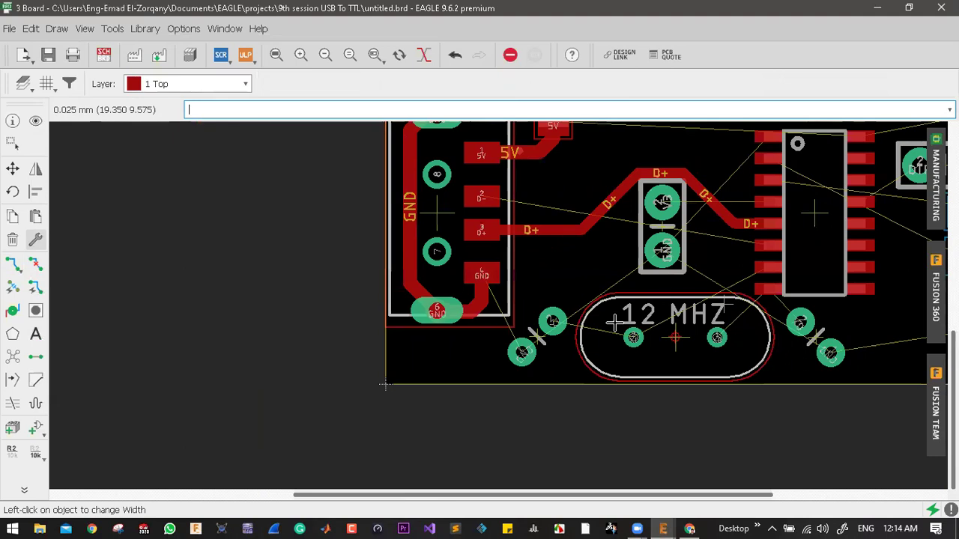
{"action": "scroll", "coordinate": [679, 240], "scroll_direction": "up", "scroll_amount": 2}
{"action": "scroll", "coordinate": [734, 167], "scroll_direction": "down", "scroll_amount": 5}
{"action": "scroll", "coordinate": [734, 180], "scroll_direction": "up", "scroll_amount": 4}
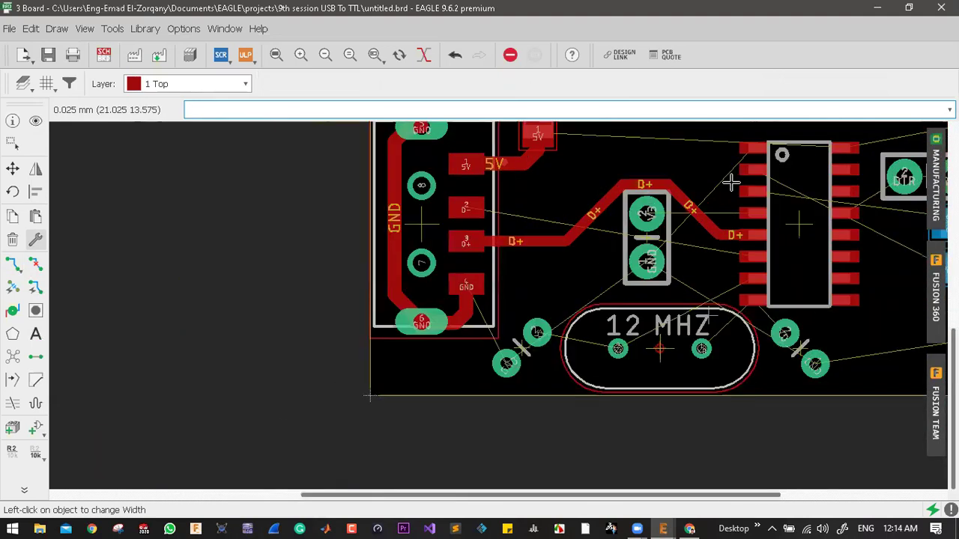
{"action": "scroll", "coordinate": [719, 214], "scroll_direction": "up", "scroll_amount": 1}
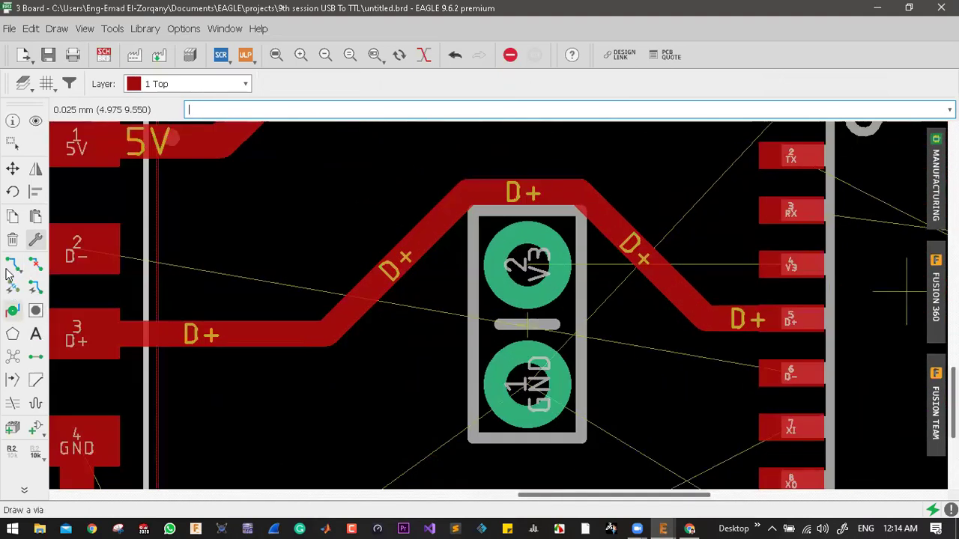
{"action": "left_click", "coordinate": [17, 260]}
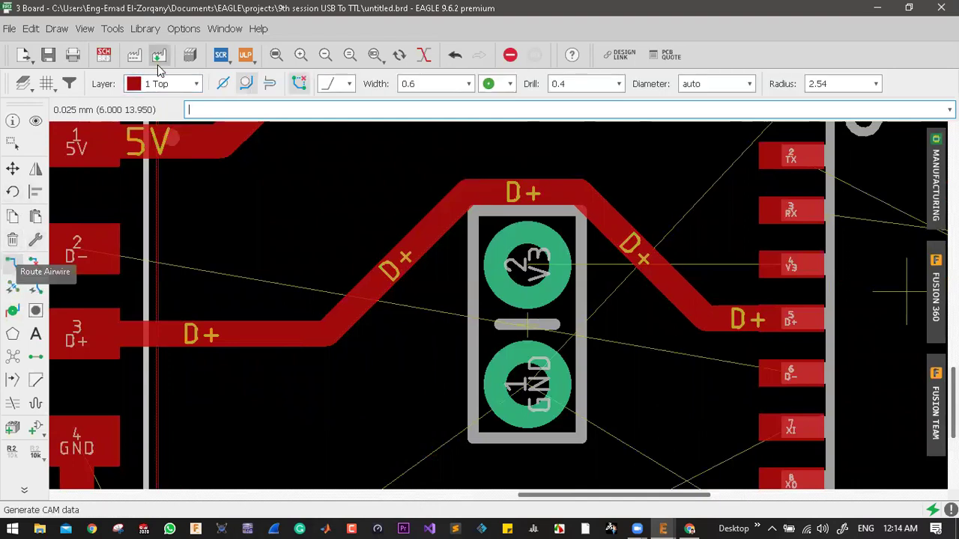
{"action": "left_click", "coordinate": [171, 85]}
{"action": "left_click", "coordinate": [165, 116]}
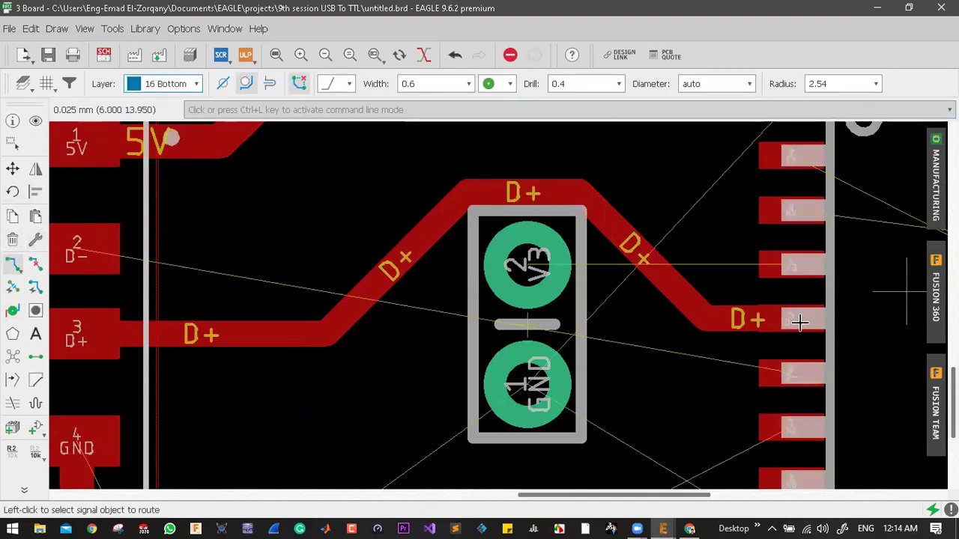
{"action": "left_click", "coordinate": [790, 265]}
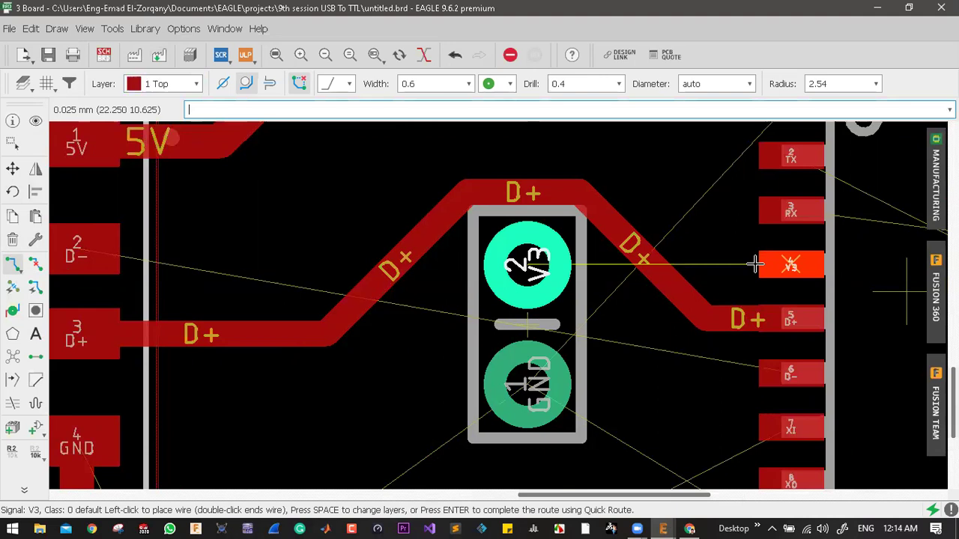
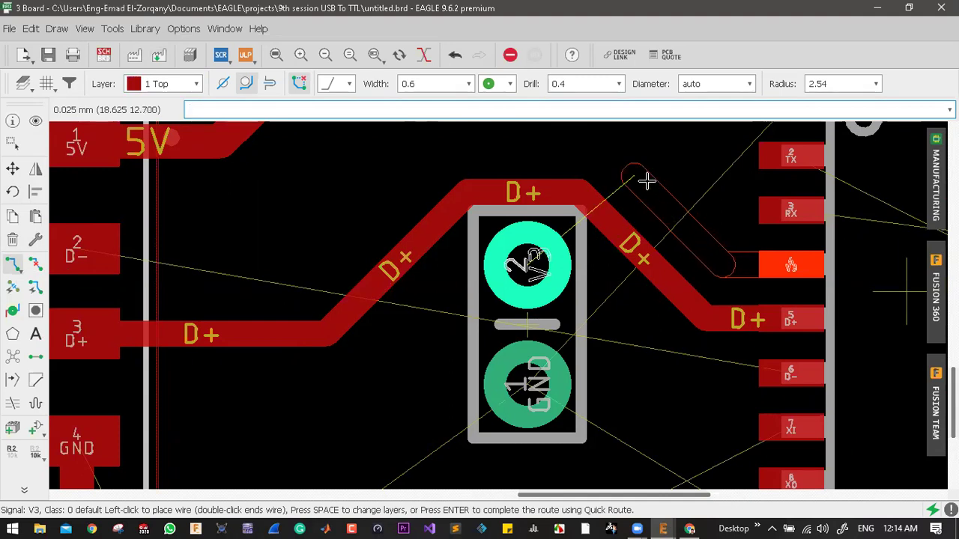
{"action": "scroll", "coordinate": [642, 178], "scroll_direction": "down", "scroll_amount": 3}
{"action": "scroll", "coordinate": [612, 163], "scroll_direction": "up", "scroll_amount": 3}
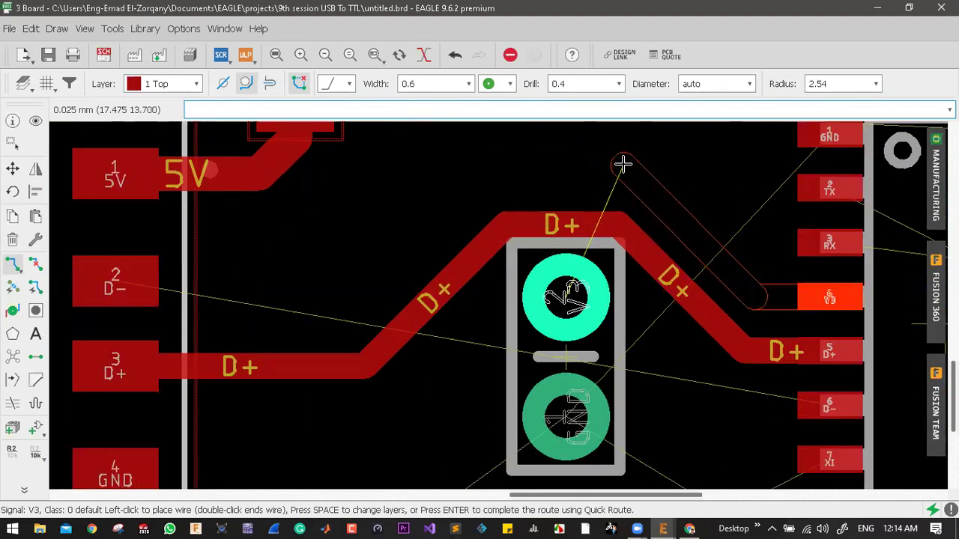
{"action": "left_click", "coordinate": [619, 156]}
- Place a via with 0.5 mm drill and 0.8 mm diameter above the capacitor's V3 pad to continue the V3 trace on the bottom layer
{"action": "key", "text": "space"}
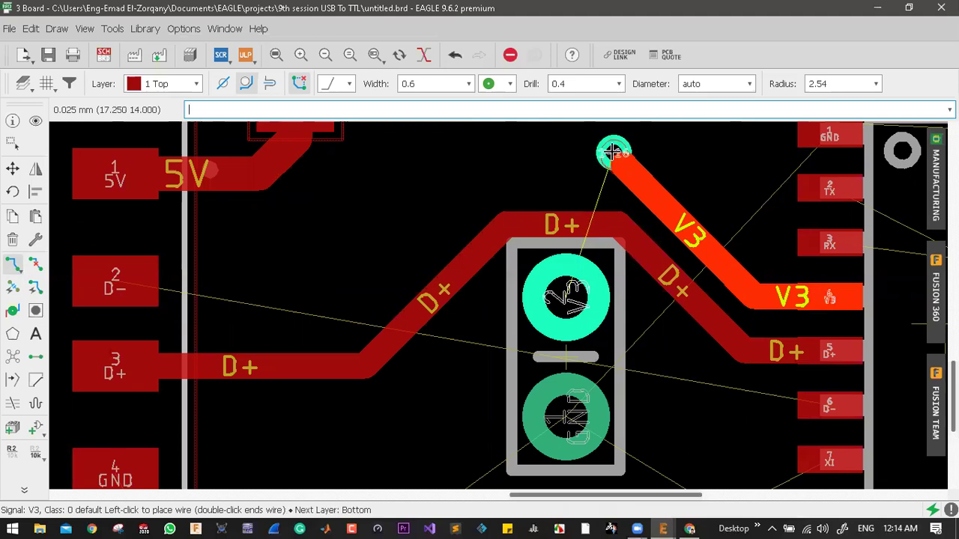
{"action": "scroll", "coordinate": [611, 147], "scroll_direction": "down", "scroll_amount": 2}
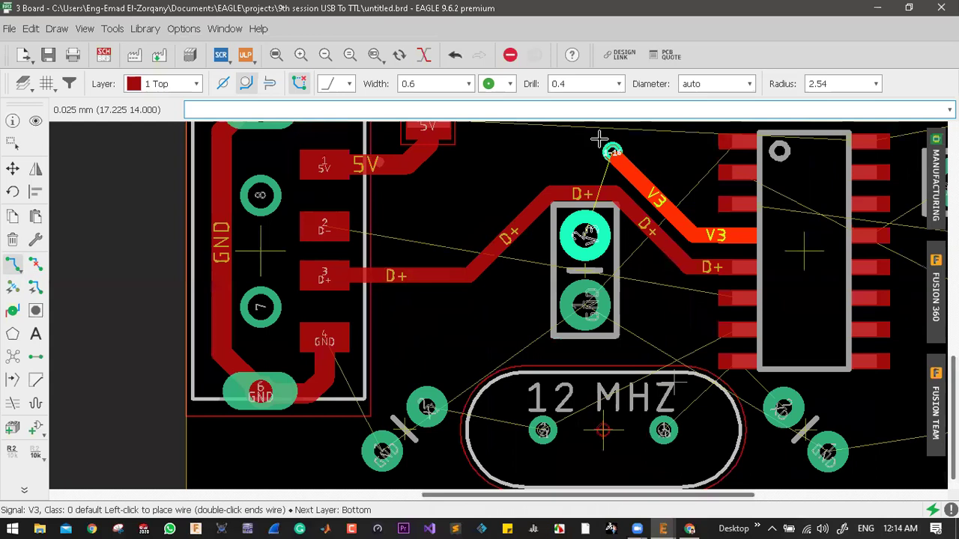
{"action": "scroll", "coordinate": [602, 144], "scroll_direction": "down", "scroll_amount": 2}
{"action": "scroll", "coordinate": [606, 150], "scroll_direction": "up", "scroll_amount": 1}
{"action": "scroll", "coordinate": [592, 142], "scroll_direction": "up", "scroll_amount": 2}
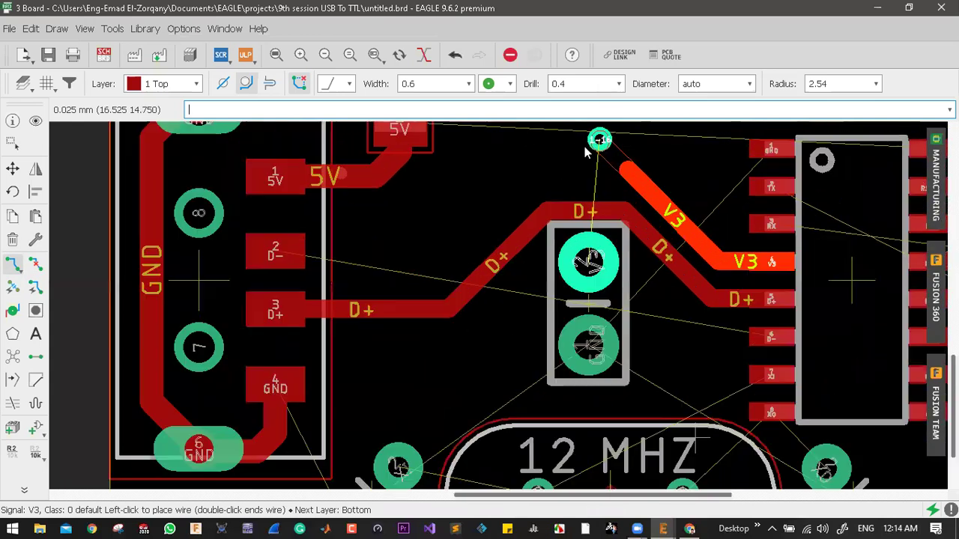
{"action": "scroll", "coordinate": [585, 84], "scroll_direction": "down", "scroll_amount": 2}
{"action": "scroll", "coordinate": [712, 84], "scroll_direction": "down", "scroll_amount": 2}
{"action": "scroll", "coordinate": [713, 84], "scroll_direction": "down", "scroll_amount": 1}
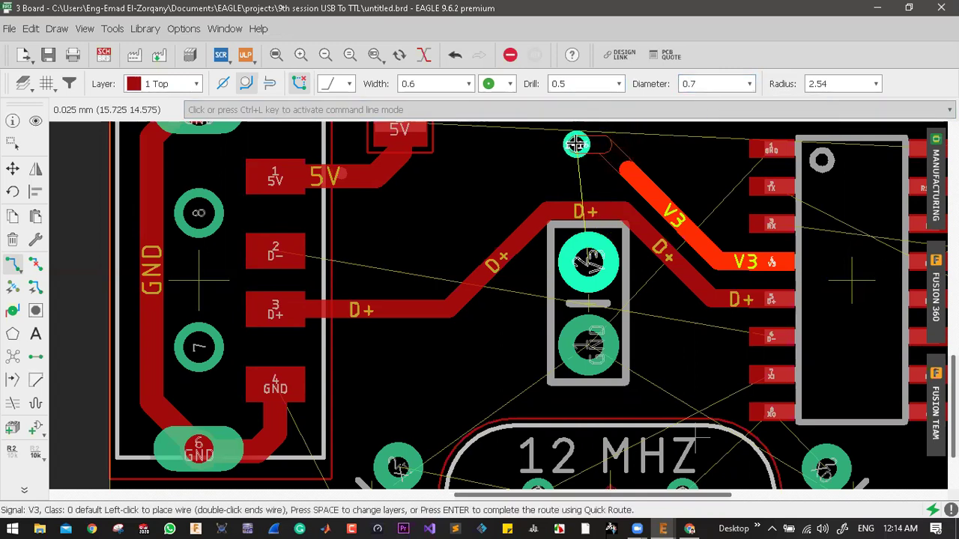
{"action": "scroll", "coordinate": [697, 84], "scroll_direction": "down", "scroll_amount": 3}
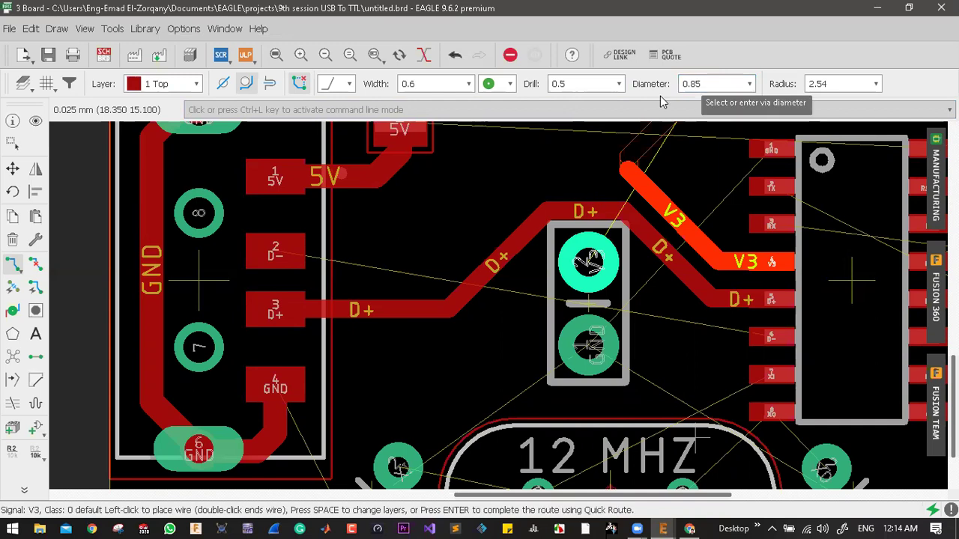
{"action": "scroll", "coordinate": [697, 84], "scroll_direction": "up", "scroll_amount": 1}
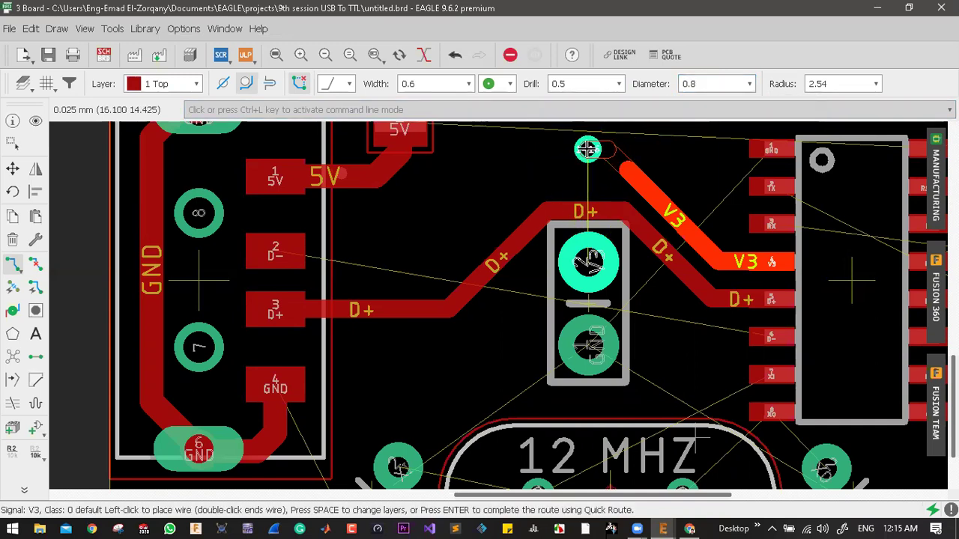
{"action": "left_click", "coordinate": [567, 153]}
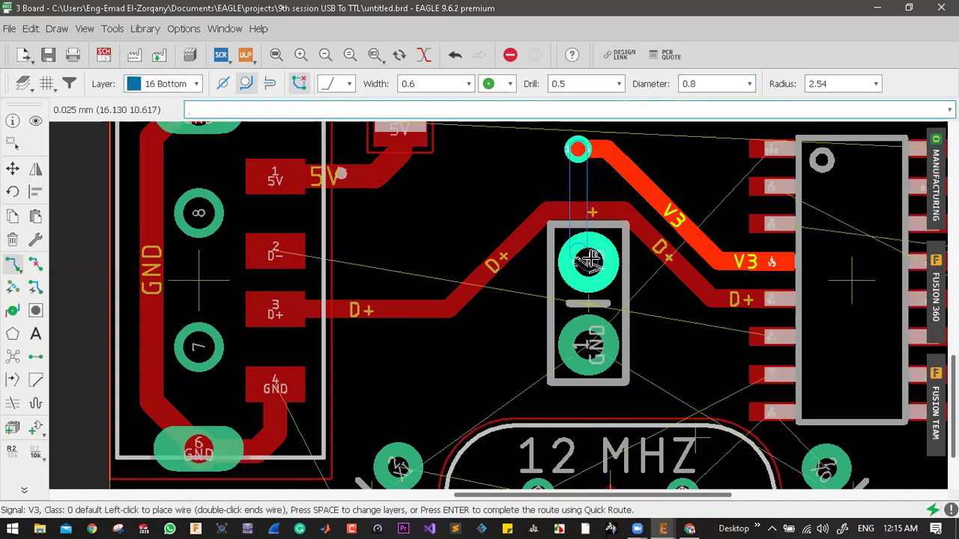
- Complete the 0.6 mm bottom-layer V3 trace from the via to the capacitor's V3 pad
{"action": "left_click", "coordinate": [592, 262]}
{"action": "scroll", "coordinate": [624, 299], "scroll_direction": "down", "scroll_amount": 5}
{"action": "scroll", "coordinate": [652, 279], "scroll_direction": "up", "scroll_amount": 7}
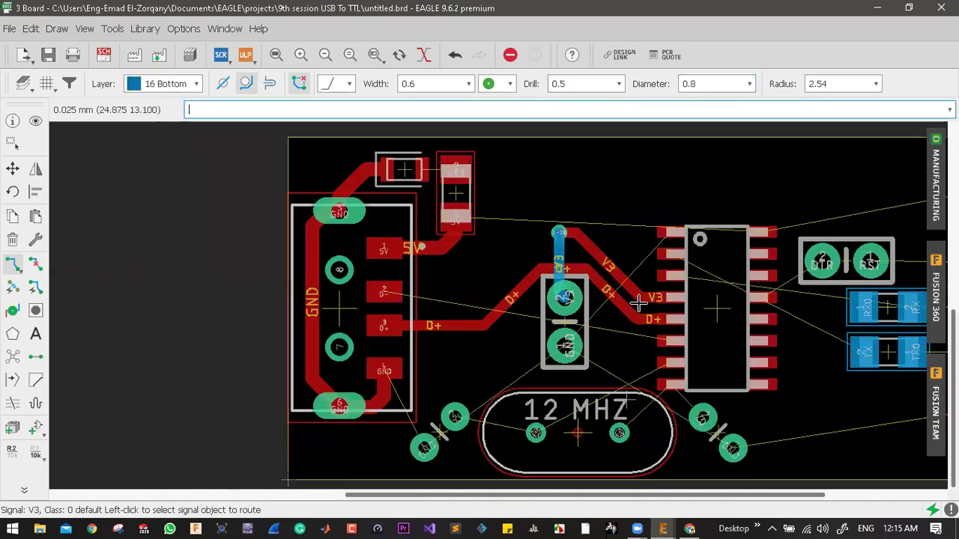
- Start a 0.6 mm top-layer RX trace from the chip's RX pin, running diagonally alongside the V3 trace
{"action": "scroll", "coordinate": [649, 279], "scroll_direction": "down", "scroll_amount": 3}
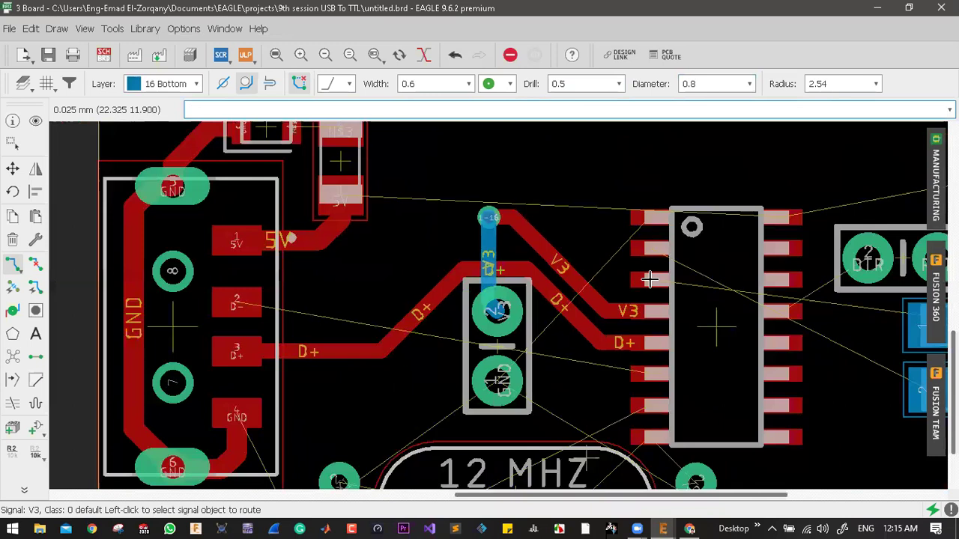
{"action": "scroll", "coordinate": [649, 279], "scroll_direction": "down", "scroll_amount": 4}
{"action": "scroll", "coordinate": [635, 283], "scroll_direction": "up", "scroll_amount": 1}
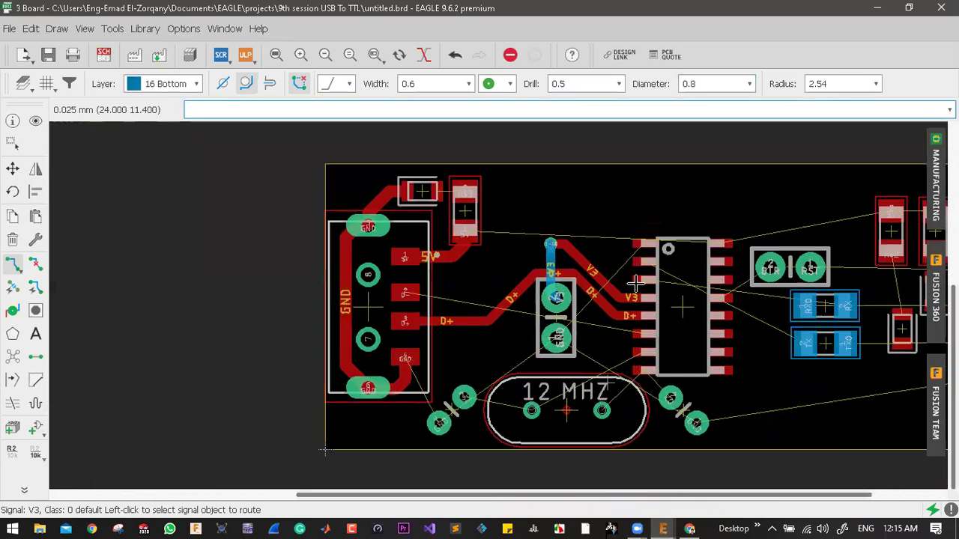
{"action": "left_click", "coordinate": [640, 278]}
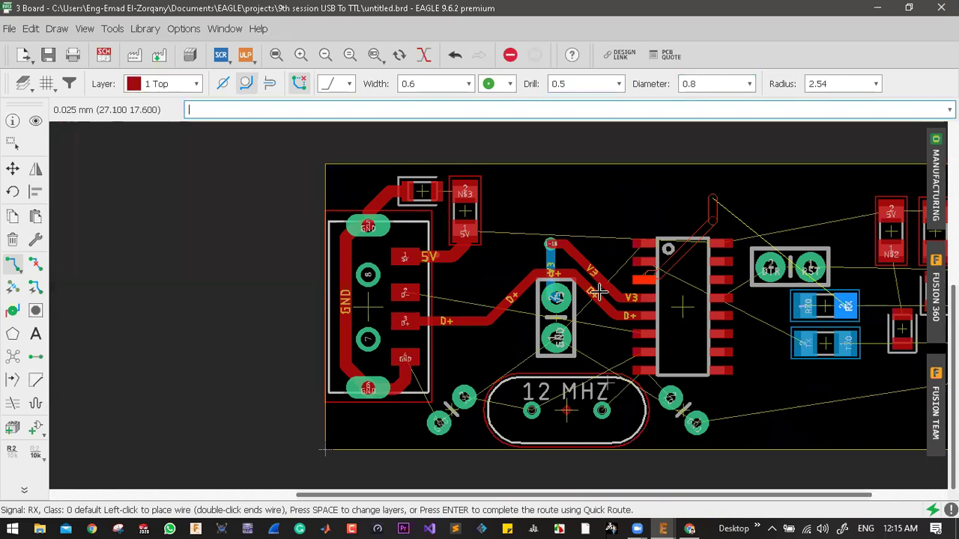
{"action": "scroll", "coordinate": [622, 225], "scroll_direction": "up", "scroll_amount": 1}
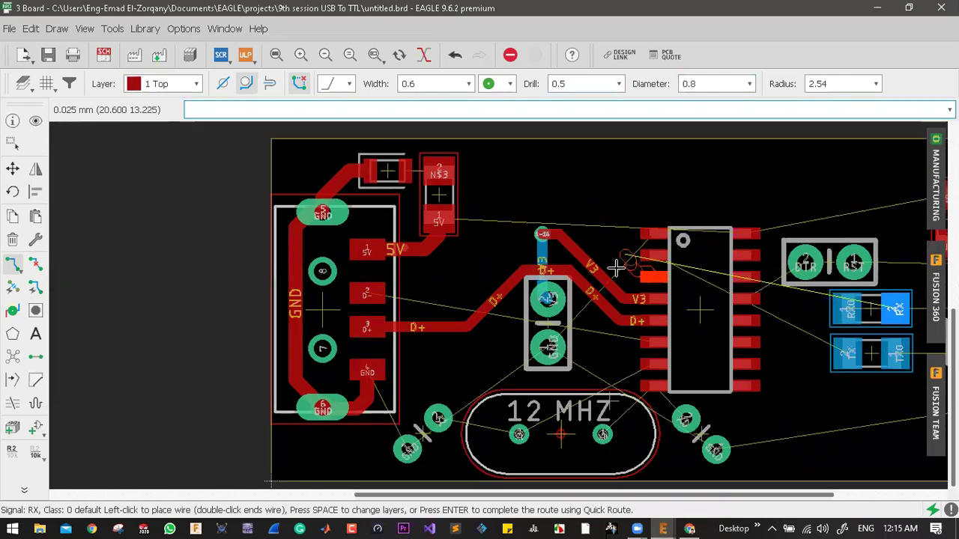
{"action": "scroll", "coordinate": [624, 266], "scroll_direction": "down", "scroll_amount": 2}
{"action": "scroll", "coordinate": [600, 247], "scroll_direction": "up", "scroll_amount": 4}
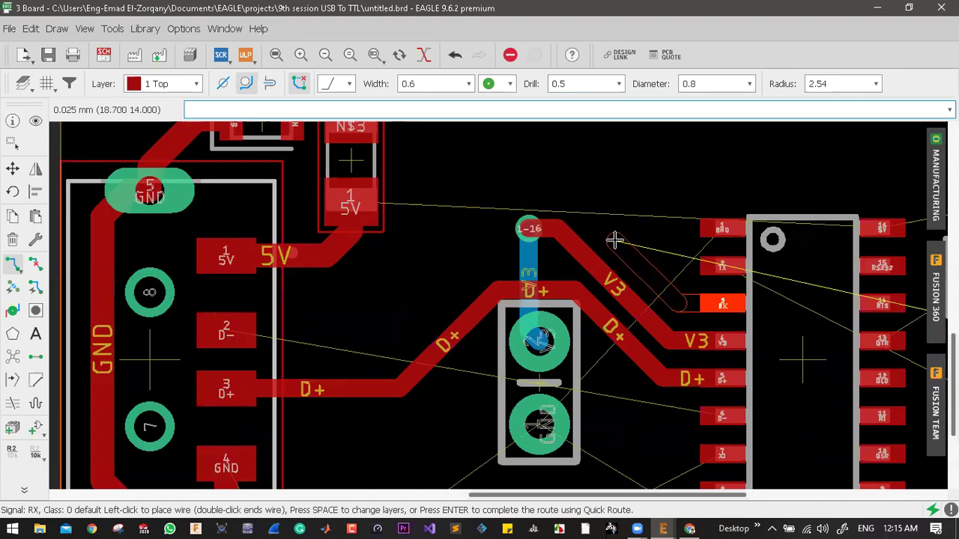
{"action": "left_click", "coordinate": [614, 240]}
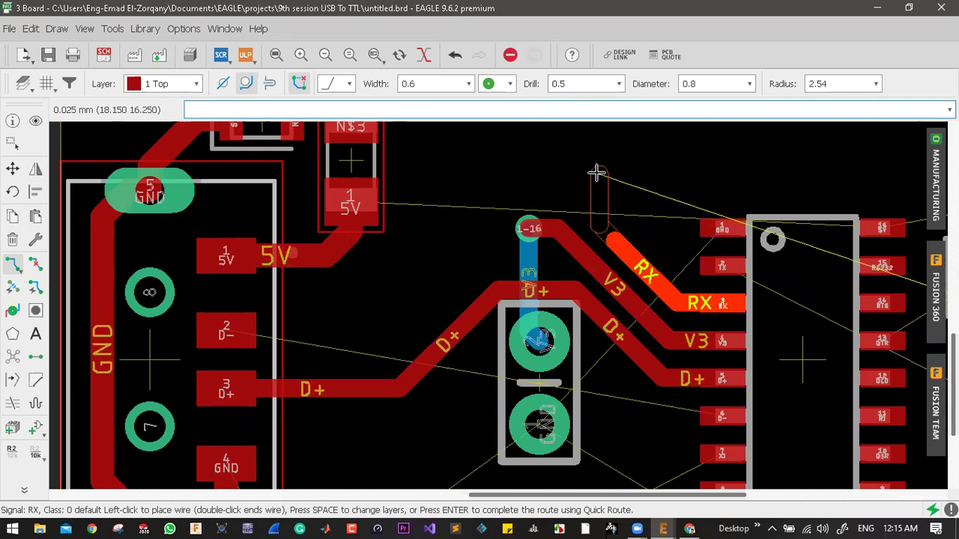
- Continue the RX trace above the chip and down past the DTR/RST capacitor, ending it just above the RX/RXO resistor
{"action": "scroll", "coordinate": [619, 143], "scroll_direction": "down", "scroll_amount": 6}
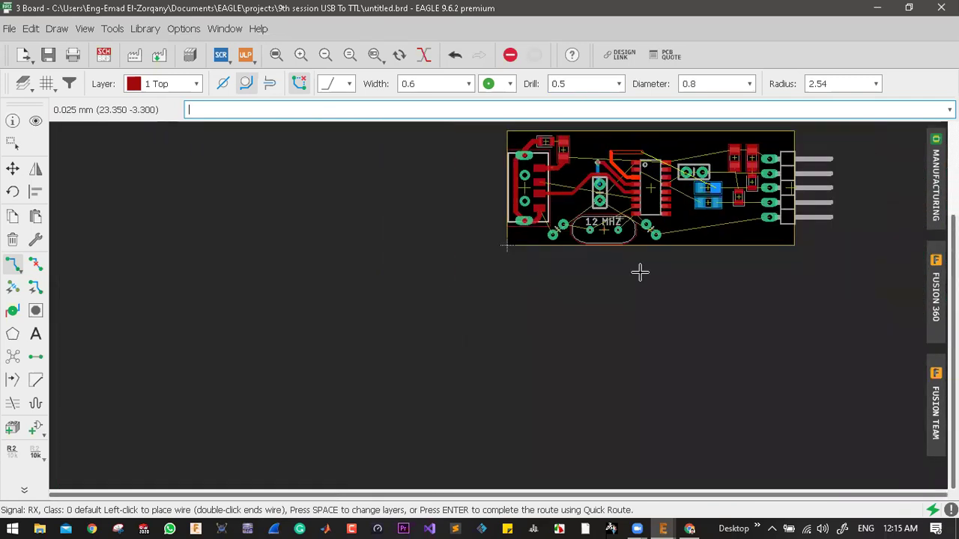
{"action": "scroll", "coordinate": [640, 270], "scroll_direction": "down", "scroll_amount": 3}
{"action": "scroll", "coordinate": [647, 225], "scroll_direction": "up", "scroll_amount": 4}
{"action": "scroll", "coordinate": [646, 225], "scroll_direction": "up", "scroll_amount": 4}
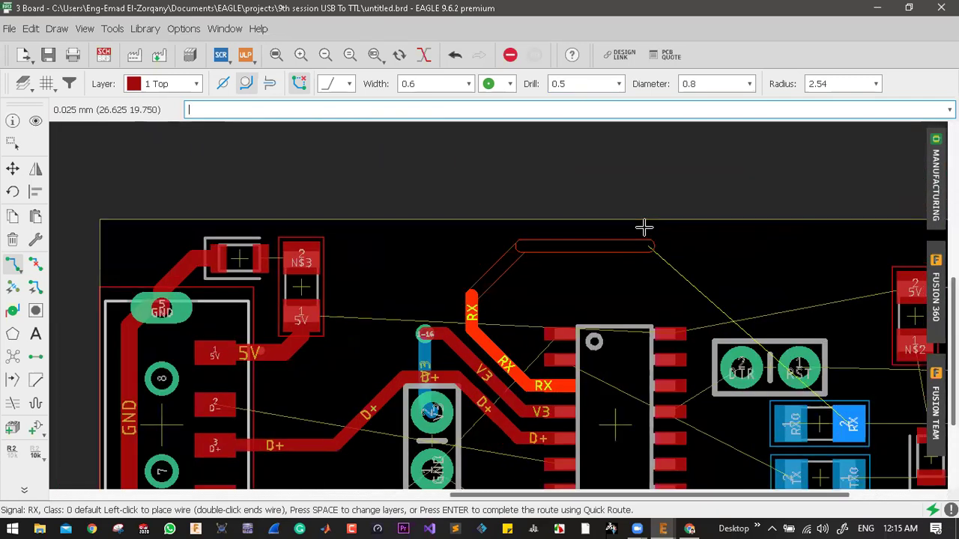
{"action": "left_click", "coordinate": [648, 231]}
{"action": "scroll", "coordinate": [794, 284], "scroll_direction": "down", "scroll_amount": 5}
{"action": "scroll", "coordinate": [803, 292], "scroll_direction": "up", "scroll_amount": 6}
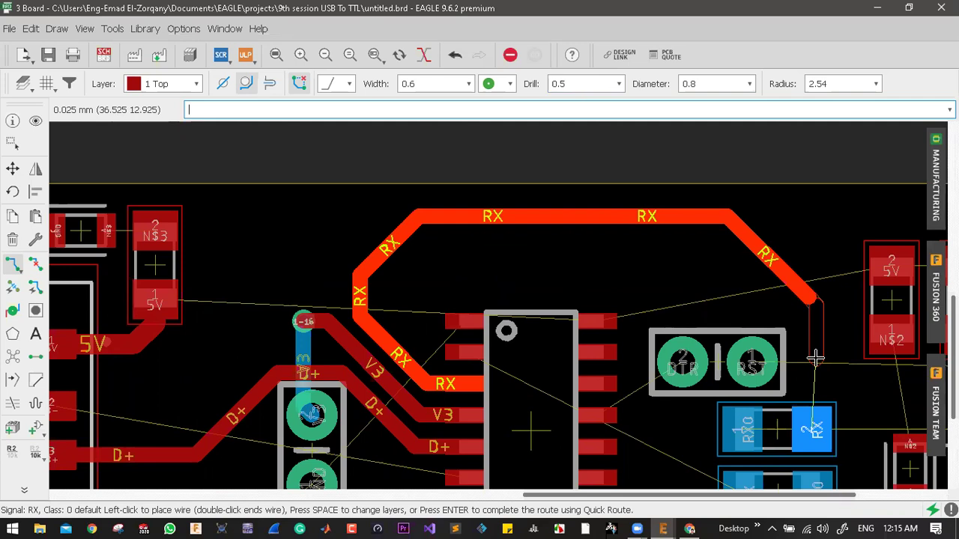
{"action": "left_click", "coordinate": [815, 359]}
{"action": "scroll", "coordinate": [815, 360], "scroll_direction": "down", "scroll_amount": 3}
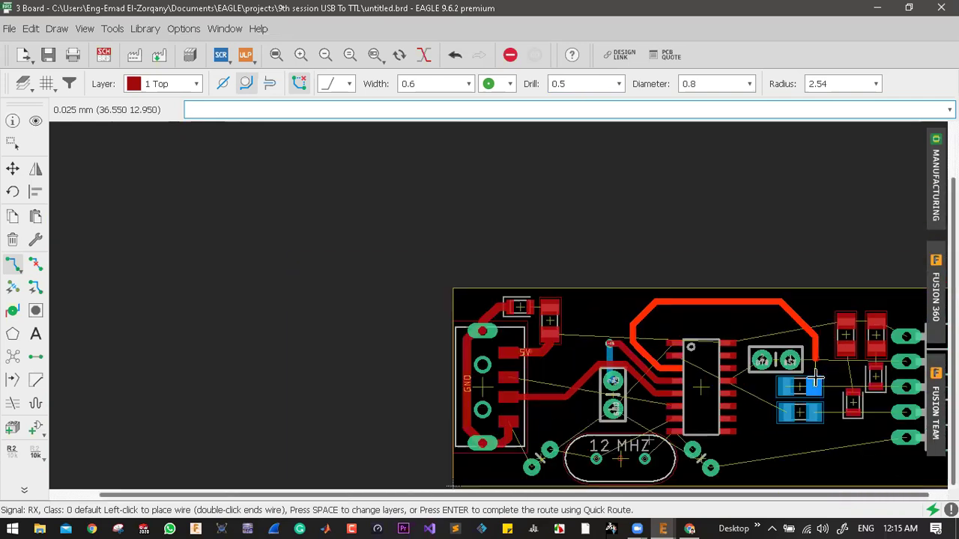
{"action": "scroll", "coordinate": [815, 378], "scroll_direction": "up", "scroll_amount": 2}
{"action": "key", "text": "Escape"}
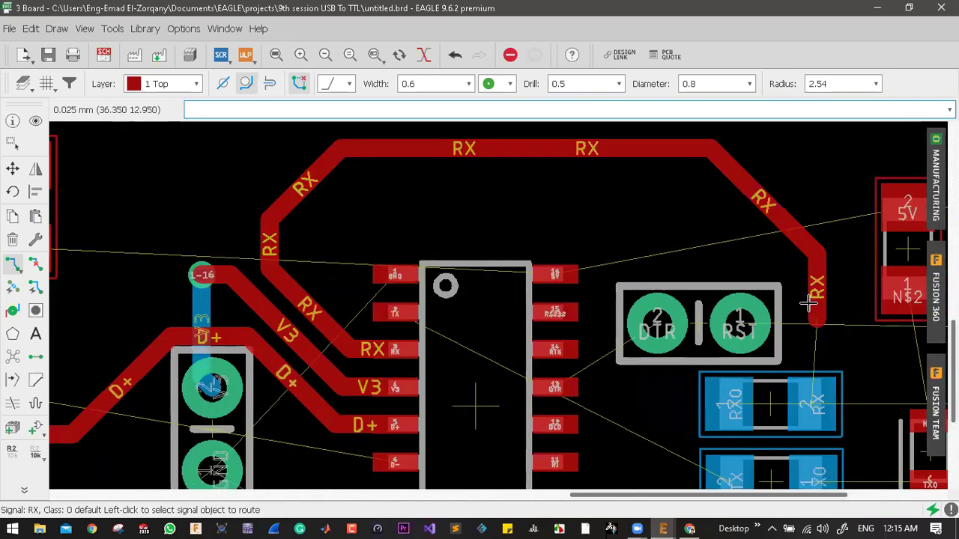
- Mirror the RX/RXO and TX/TXO resistors from the bottom layer to the top layer
{"action": "scroll", "coordinate": [820, 300], "scroll_direction": "down", "scroll_amount": 2}
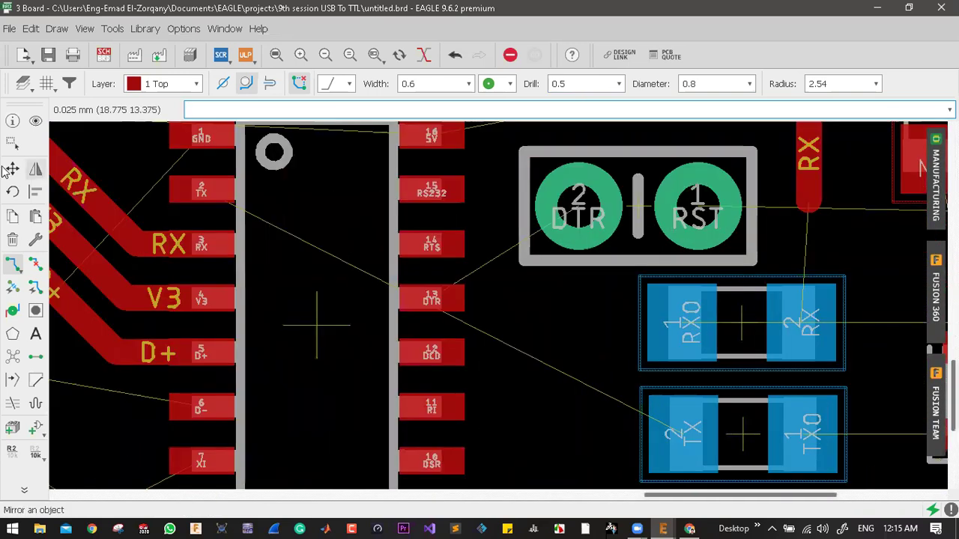
{"action": "left_click", "coordinate": [36, 169]}
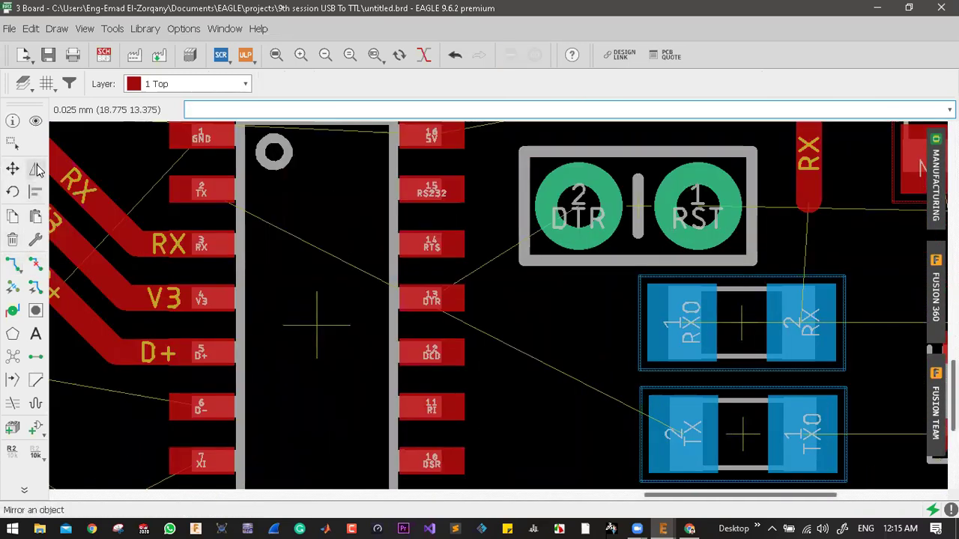
{"action": "left_click", "coordinate": [747, 323]}
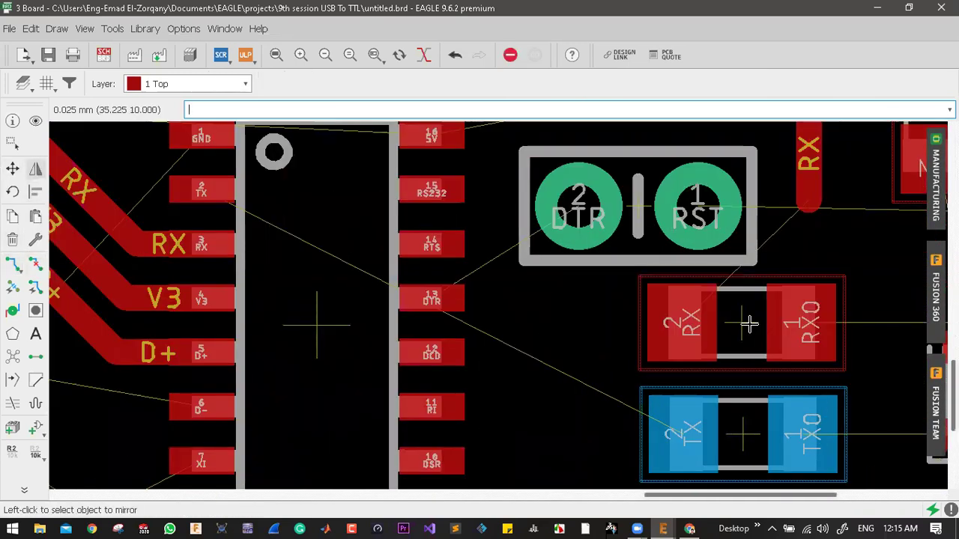
{"action": "left_click", "coordinate": [742, 435]}
{"action": "scroll", "coordinate": [743, 434], "scroll_direction": "down", "scroll_amount": 4}
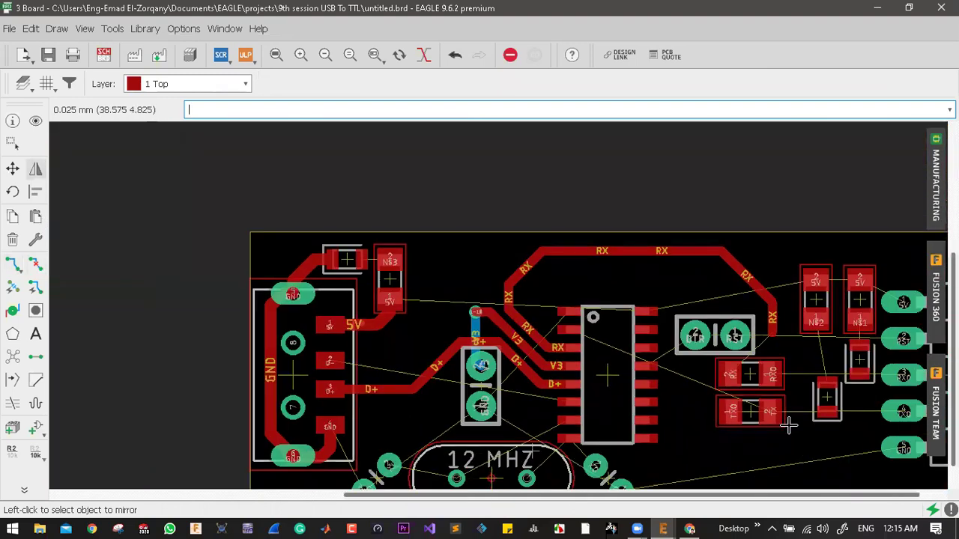
- Move resistors R1 and R2 slightly to the right, away from capacitor C4 and closer to the header-side components
{"action": "scroll", "coordinate": [718, 372], "scroll_direction": "up", "scroll_amount": 3}
{"action": "left_click", "coordinate": [12, 169]}
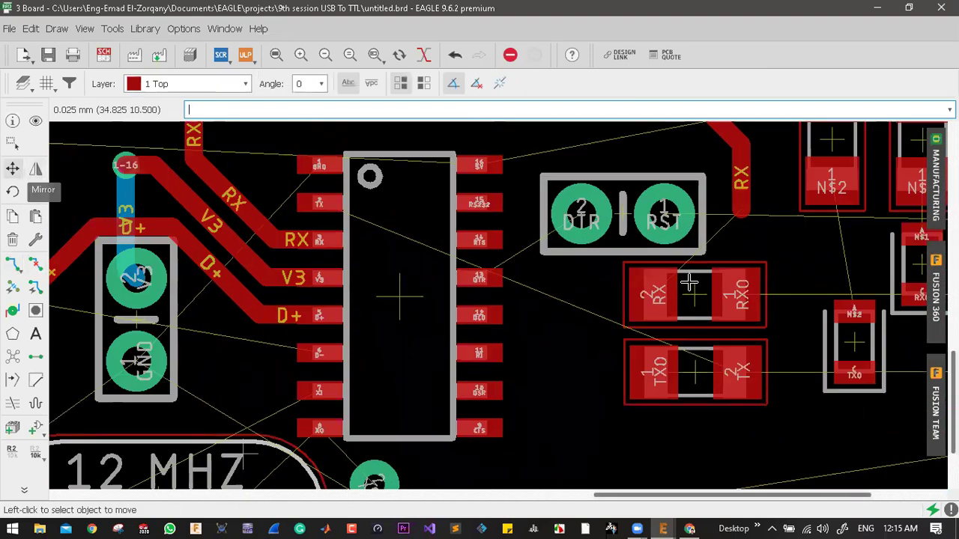
{"action": "left_click", "coordinate": [696, 295]}
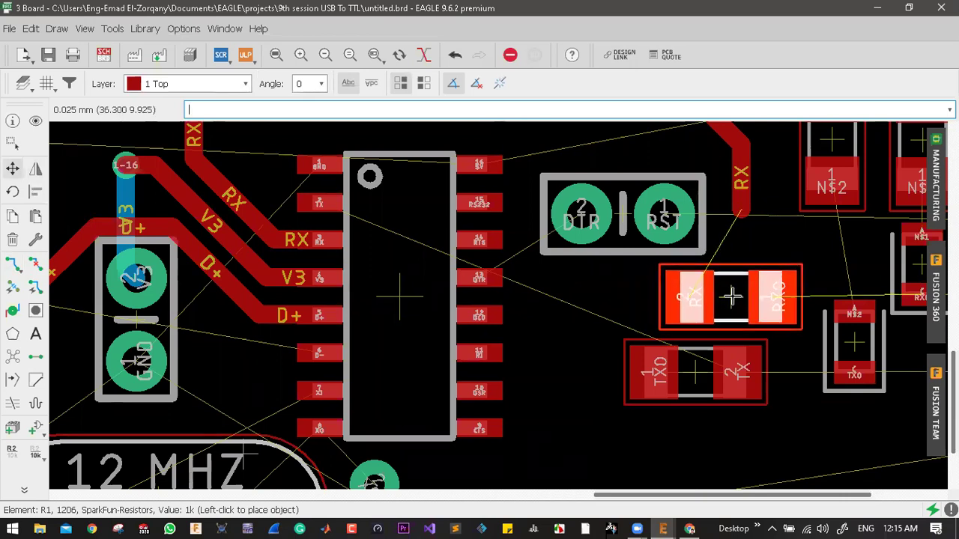
{"action": "left_click", "coordinate": [729, 294]}
{"action": "left_click", "coordinate": [693, 375]}
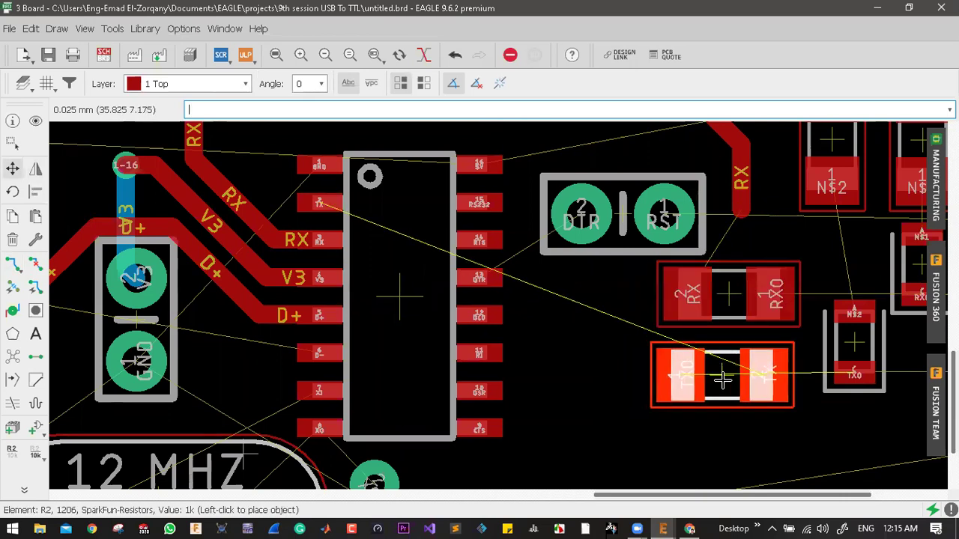
{"action": "left_click", "coordinate": [728, 371]}
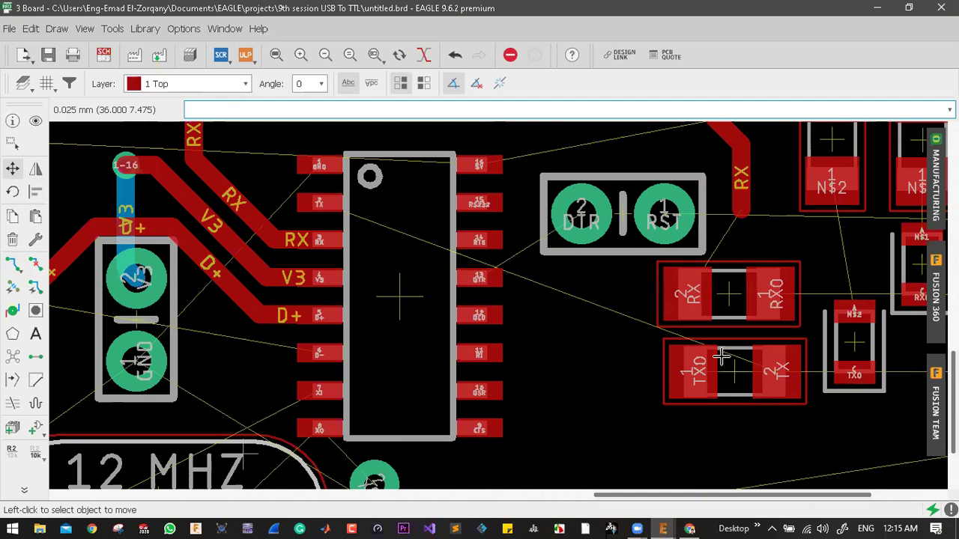
- Move capacitor C4 slightly left, closer to the IC, keeping it horizontal
{"action": "scroll", "coordinate": [720, 357], "scroll_direction": "down", "scroll_amount": 4}
{"action": "scroll", "coordinate": [332, 287], "scroll_direction": "up", "scroll_amount": 3}
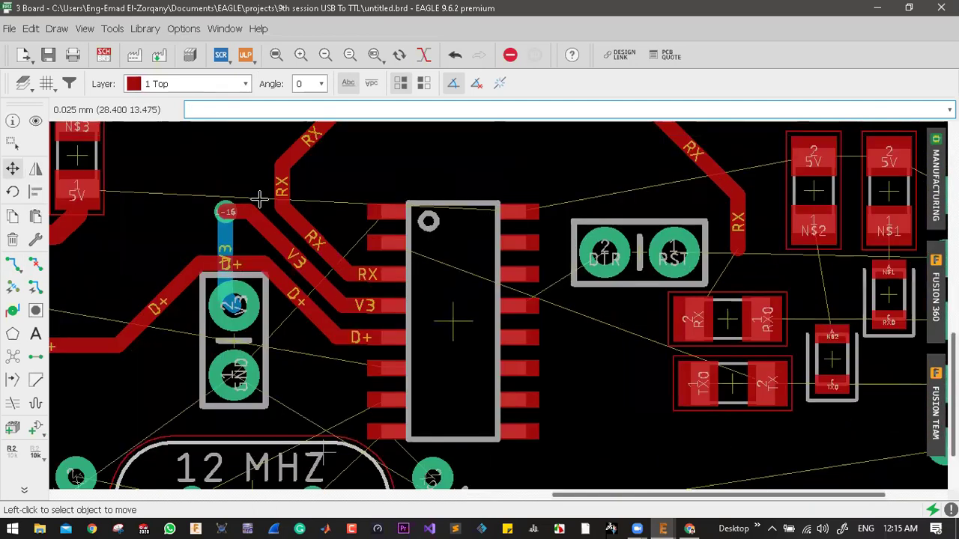
{"action": "scroll", "coordinate": [674, 252], "scroll_direction": "up", "scroll_amount": 2}
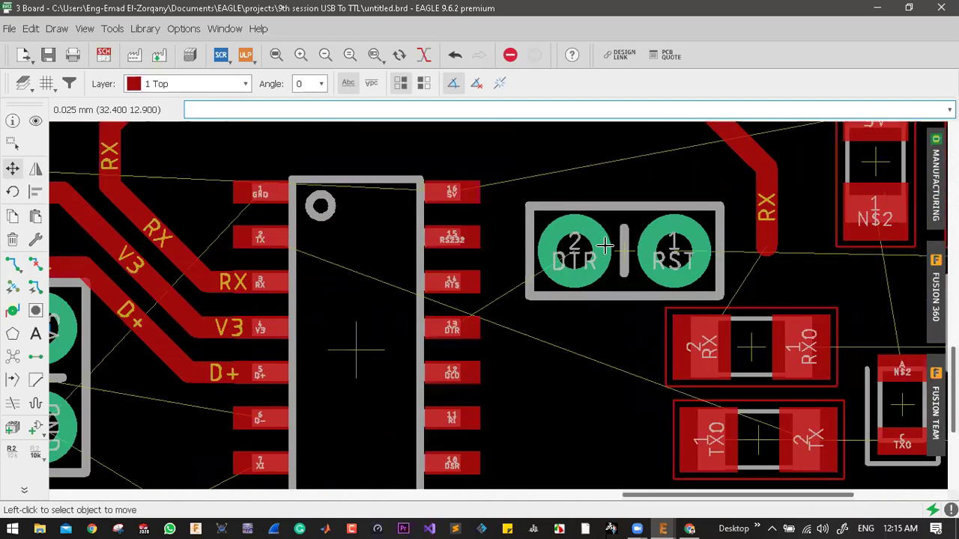
{"action": "left_click", "coordinate": [605, 248]}
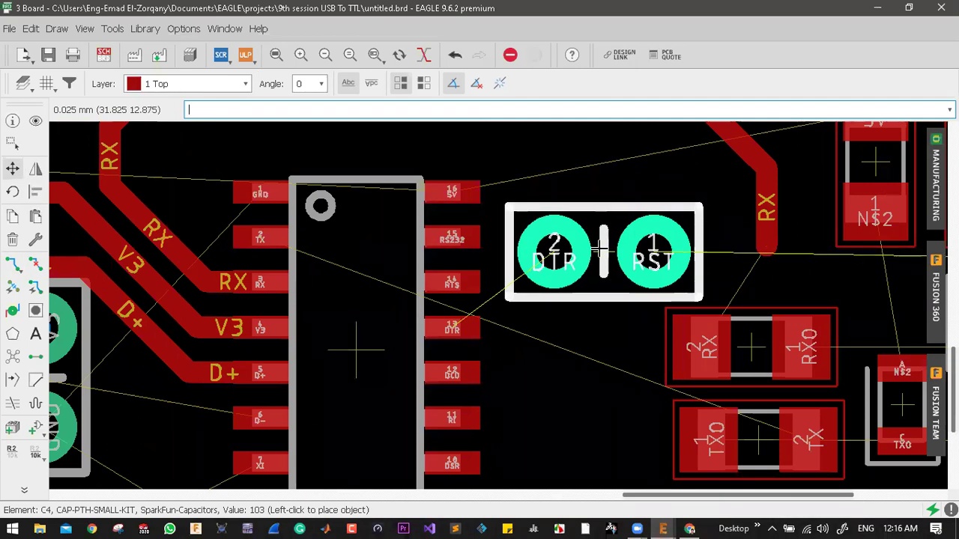
{"action": "left_click", "coordinate": [604, 251]}
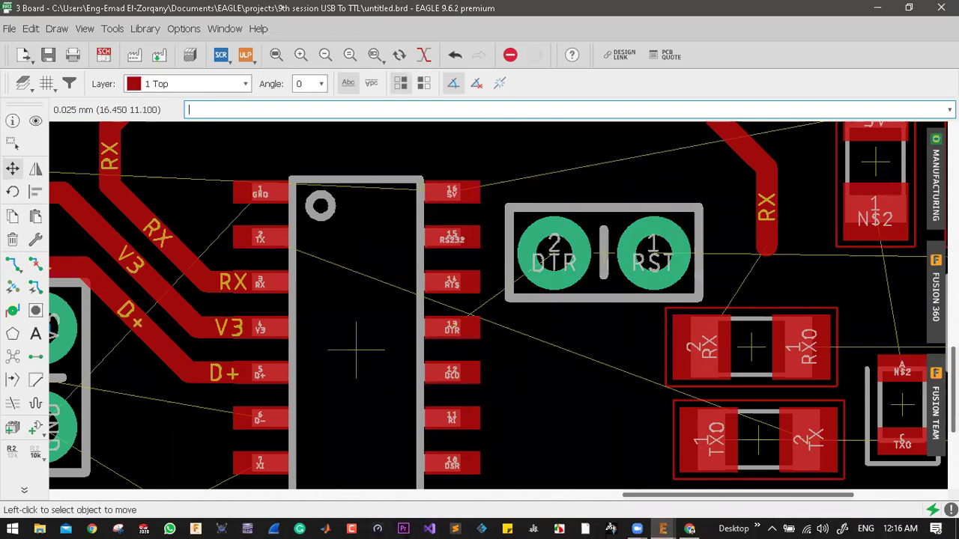
- Route the open end of the RX trace to the RX pad of resistor R1 on the top layer, 0.6 wide
{"action": "left_click", "coordinate": [12, 264]}
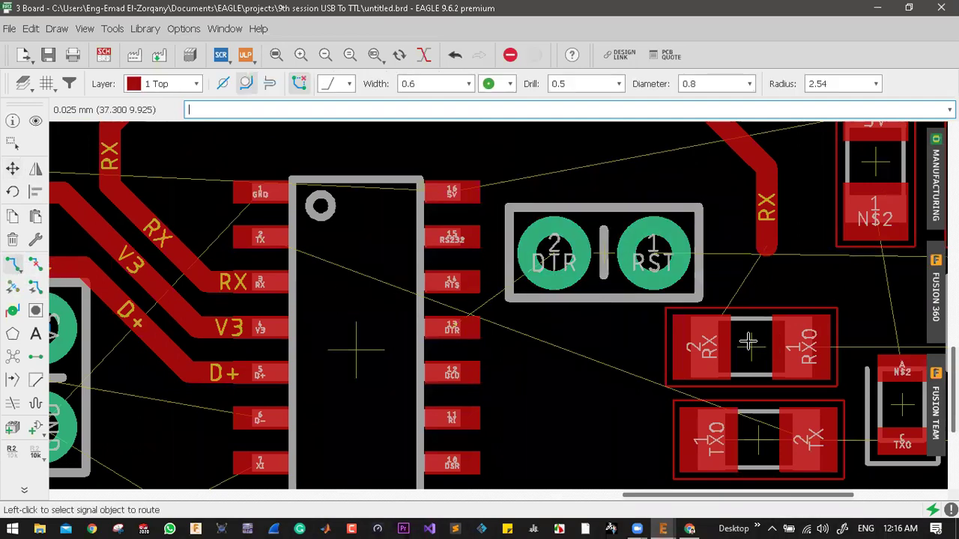
{"action": "scroll", "coordinate": [748, 342], "scroll_direction": "up", "scroll_amount": 4}
{"action": "left_click", "coordinate": [678, 328]}
{"action": "scroll", "coordinate": [687, 307], "scroll_direction": "down", "scroll_amount": 5}
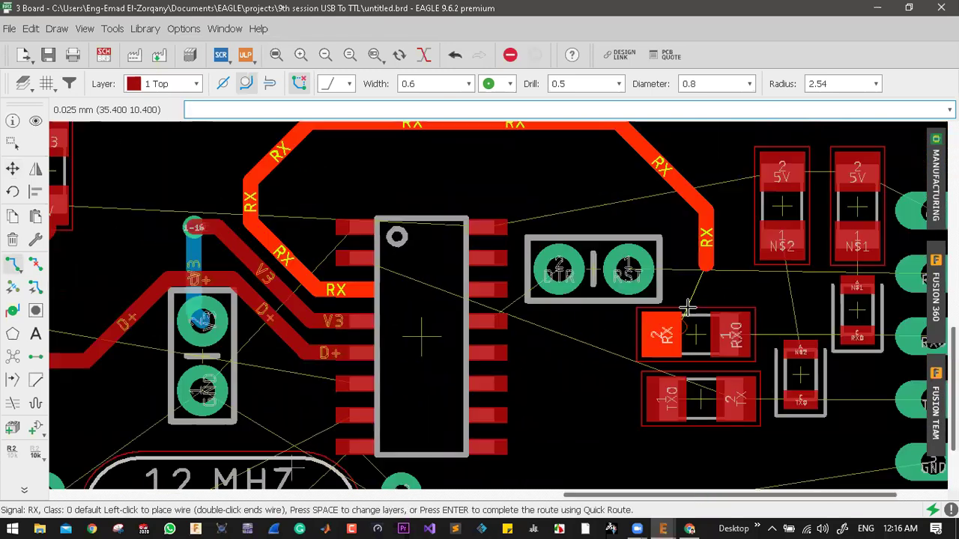
{"action": "scroll", "coordinate": [690, 295], "scroll_direction": "down", "scroll_amount": 1}
{"action": "scroll", "coordinate": [704, 266], "scroll_direction": "up", "scroll_amount": 3}
{"action": "key", "text": "Escape"}
{"action": "scroll", "coordinate": [702, 321], "scroll_direction": "down", "scroll_amount": 4}
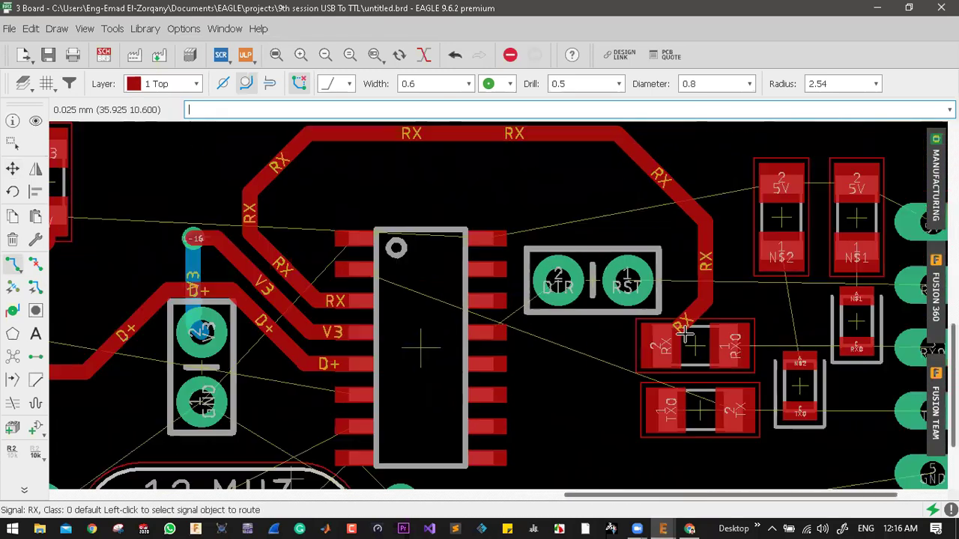
- Reshape the lower end of the RX trace so it enters R1's RX pad vertically, and shift its long vertical segment above the pad
{"action": "scroll", "coordinate": [727, 257], "scroll_direction": "up", "scroll_amount": 4}
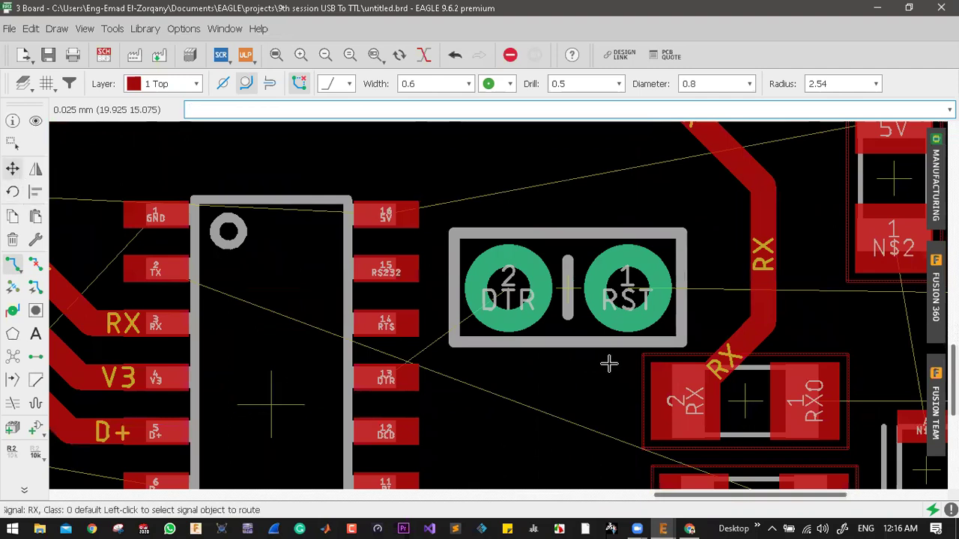
{"action": "key", "text": "F7"}
{"action": "left_click", "coordinate": [698, 378]}
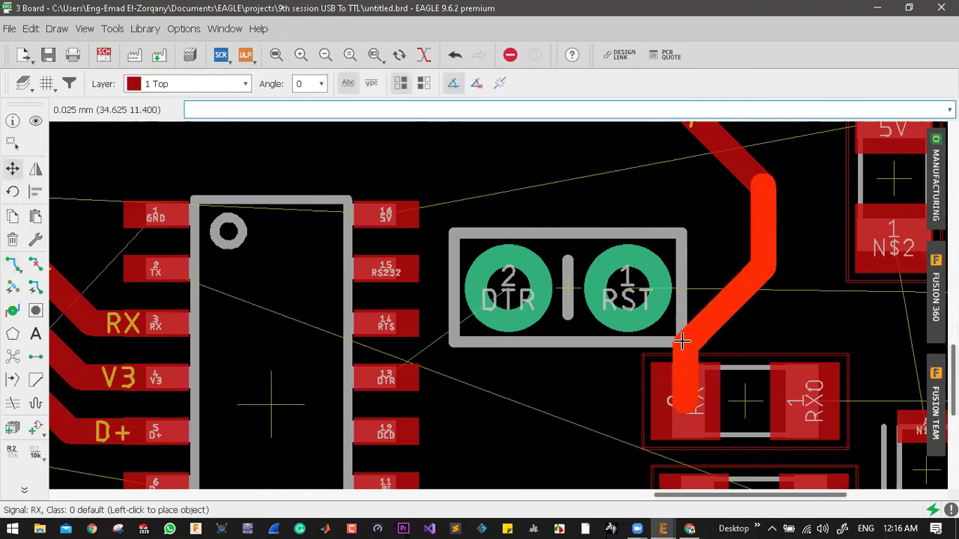
{"action": "left_click", "coordinate": [681, 332]}
{"action": "scroll", "coordinate": [749, 275], "scroll_direction": "down", "scroll_amount": 3}
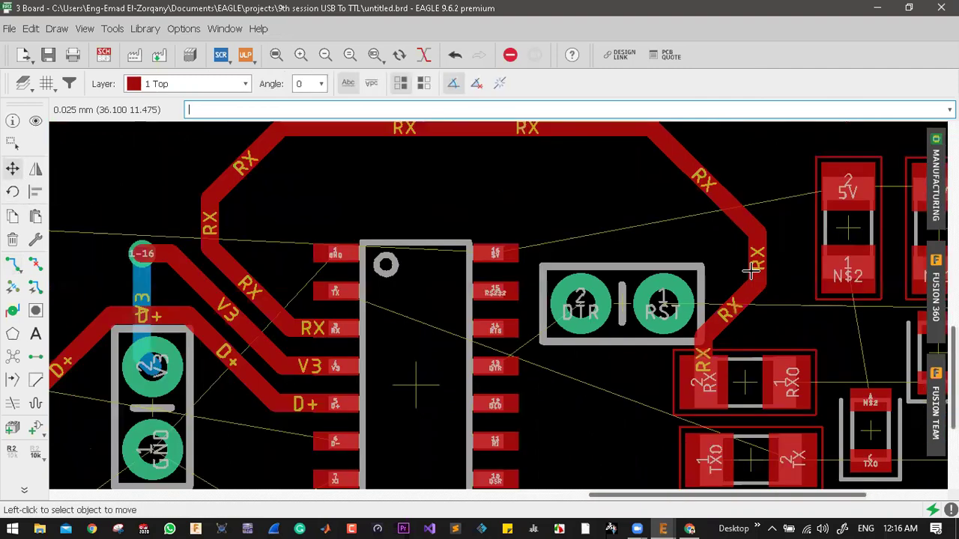
{"action": "scroll", "coordinate": [754, 272], "scroll_direction": "up", "scroll_amount": 3}
{"action": "left_click", "coordinate": [689, 279]}
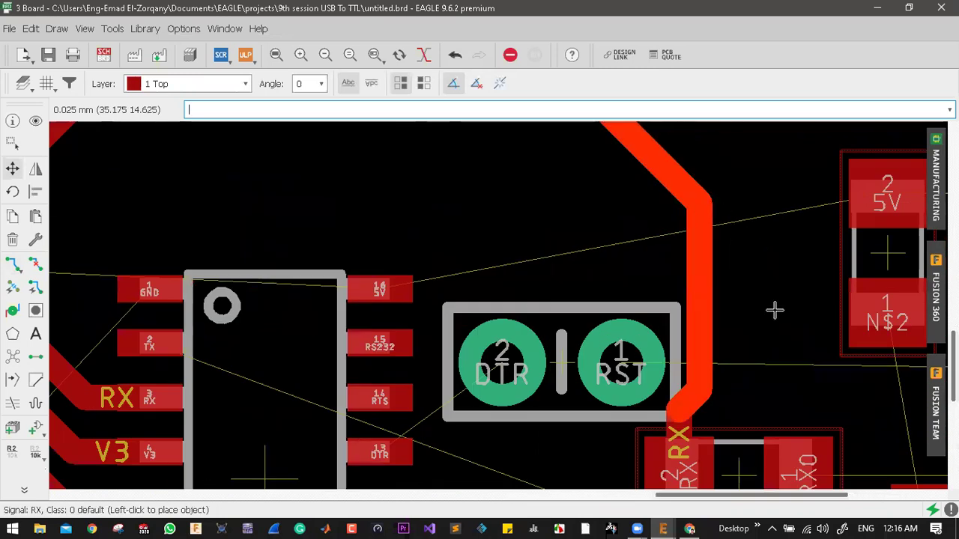
{"action": "left_click", "coordinate": [775, 310]}
- Shift the RX trace's upper diagonal segment outward and adjust its vertical segment on the far side of the IC
{"action": "scroll", "coordinate": [819, 337], "scroll_direction": "down", "scroll_amount": 3}
{"action": "left_click", "coordinate": [718, 244]}
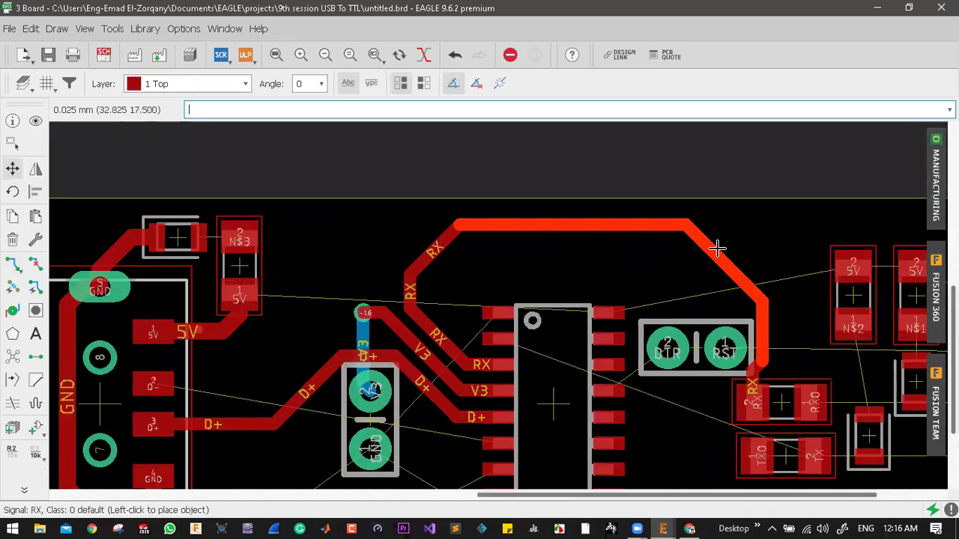
{"action": "left_click", "coordinate": [613, 242]}
{"action": "left_click", "coordinate": [411, 295]}
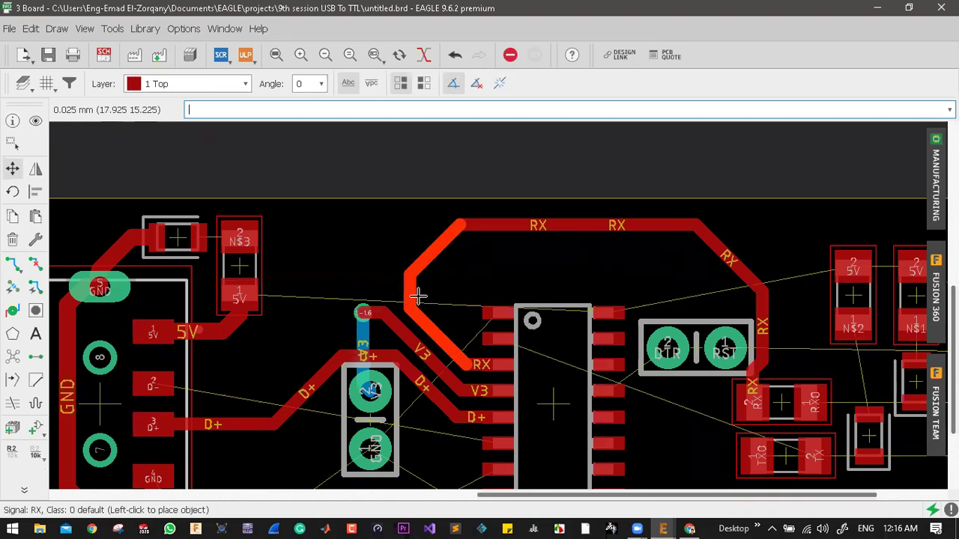
{"action": "left_click", "coordinate": [415, 296]}
- Rotate capacitor C4 to vertical and place it beside the IC with its DTR pad level with the DTR pin
{"action": "scroll", "coordinate": [583, 313], "scroll_direction": "down", "scroll_amount": 2}
{"action": "scroll", "coordinate": [583, 314], "scroll_direction": "down", "scroll_amount": 2}
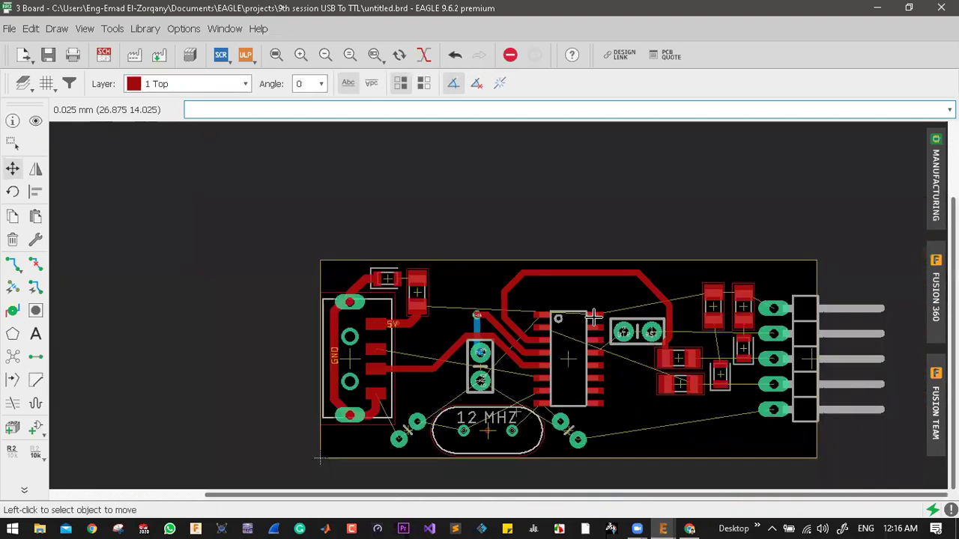
{"action": "scroll", "coordinate": [669, 352], "scroll_direction": "up", "scroll_amount": 5}
{"action": "left_click", "coordinate": [669, 352]}
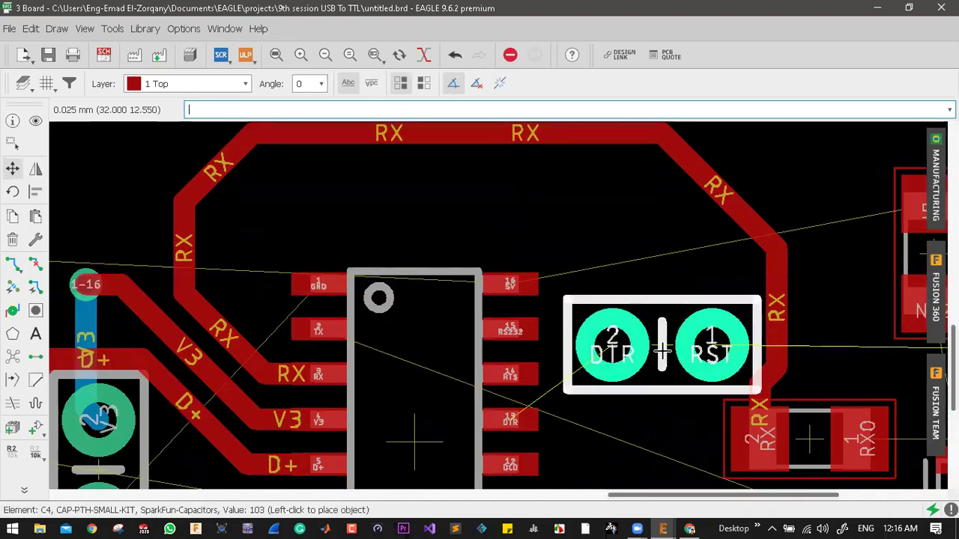
{"action": "right_click", "coordinate": [669, 352]}
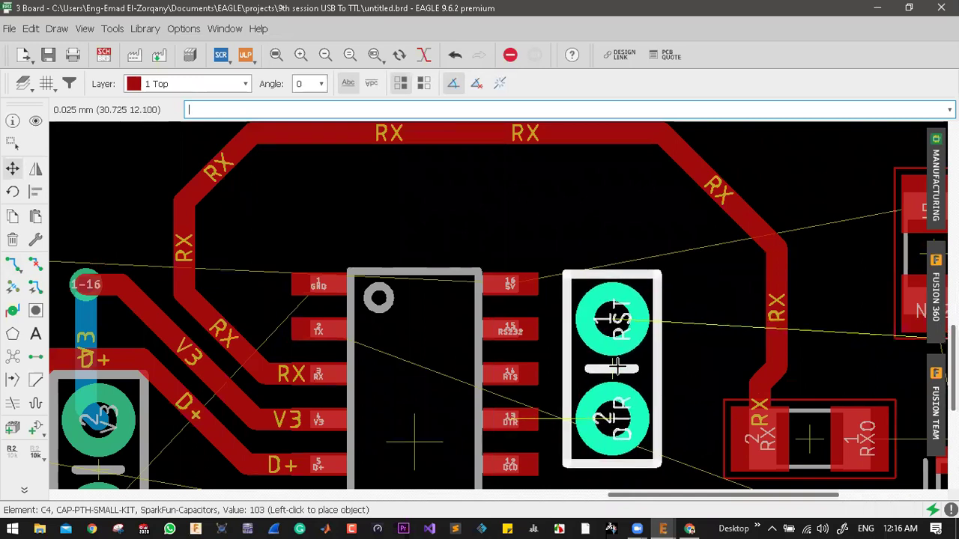
{"action": "left_click", "coordinate": [613, 365]}
{"action": "scroll", "coordinate": [691, 368], "scroll_direction": "down", "scroll_amount": 3}
{"action": "scroll", "coordinate": [704, 330], "scroll_direction": "up", "scroll_amount": 1}
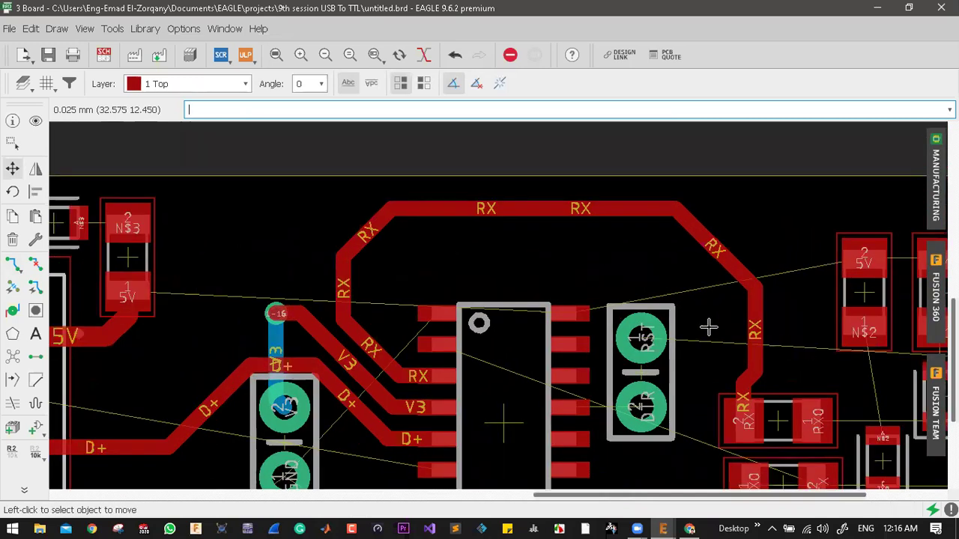
- Straighten the RX trace above R1 into a single vertical segment running down to the RX pad
{"action": "scroll", "coordinate": [730, 320], "scroll_direction": "up", "scroll_amount": 1}
{"action": "scroll", "coordinate": [745, 309], "scroll_direction": "down", "scroll_amount": 3}
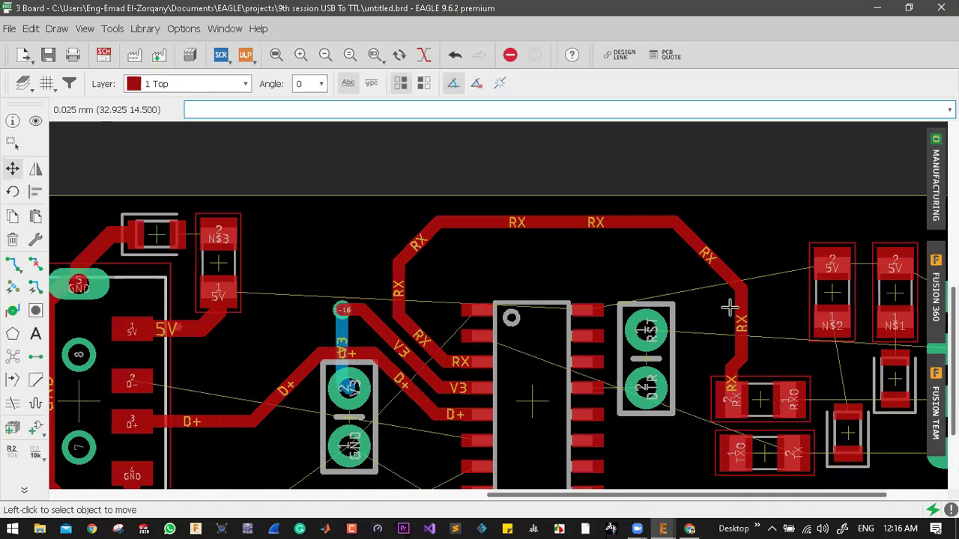
{"action": "scroll", "coordinate": [708, 330], "scroll_direction": "up", "scroll_amount": 2}
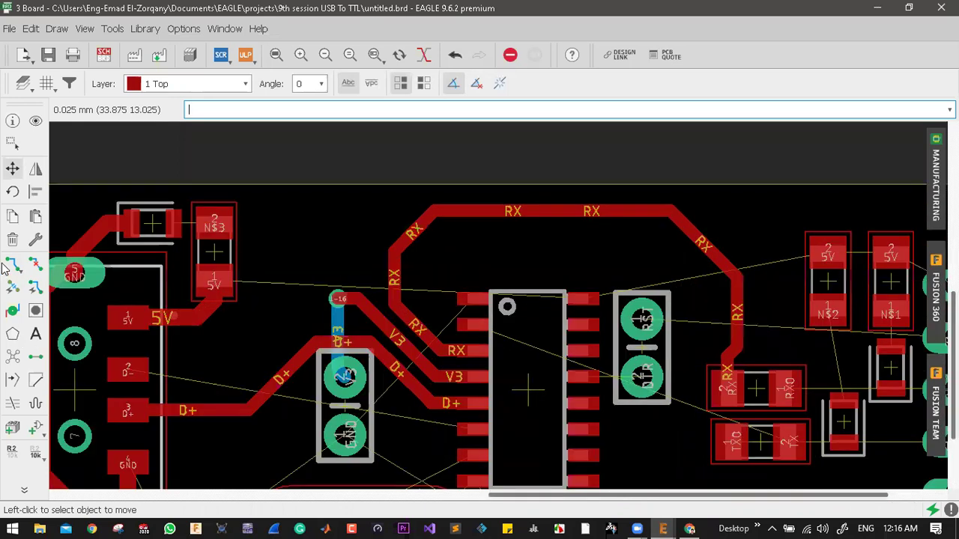
{"action": "scroll", "coordinate": [708, 330], "scroll_direction": "up", "scroll_amount": 2}
{"action": "left_click", "coordinate": [733, 330]}
{"action": "key", "text": "Escape"}
{"action": "scroll", "coordinate": [374, 247], "scroll_direction": "down", "scroll_amount": 3}
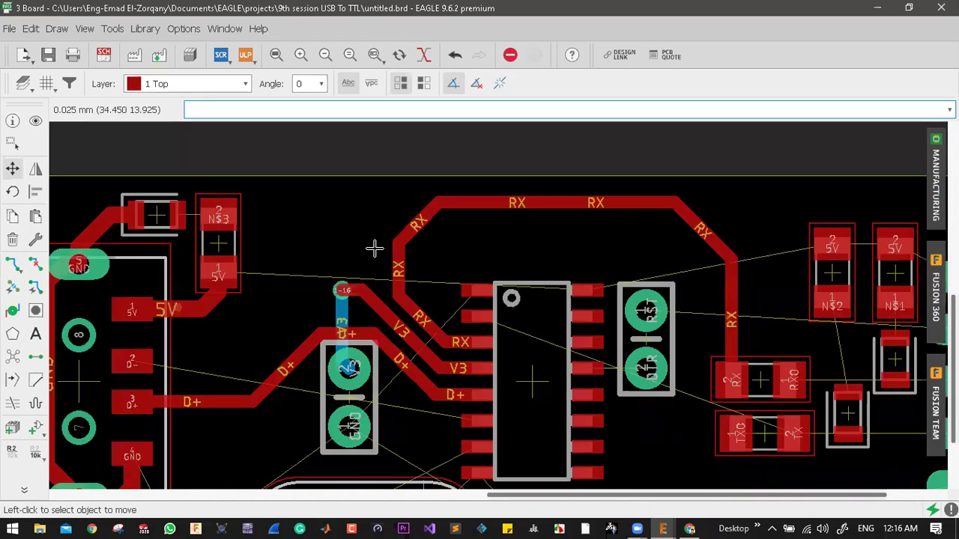
- Route the TX trace from the IC's TX pin on the top layer, 0.6 wide, inside the RX loop and past capacitor C4
{"action": "key", "text": "F9"}
{"action": "scroll", "coordinate": [369, 237], "scroll_direction": "up", "scroll_amount": 3}
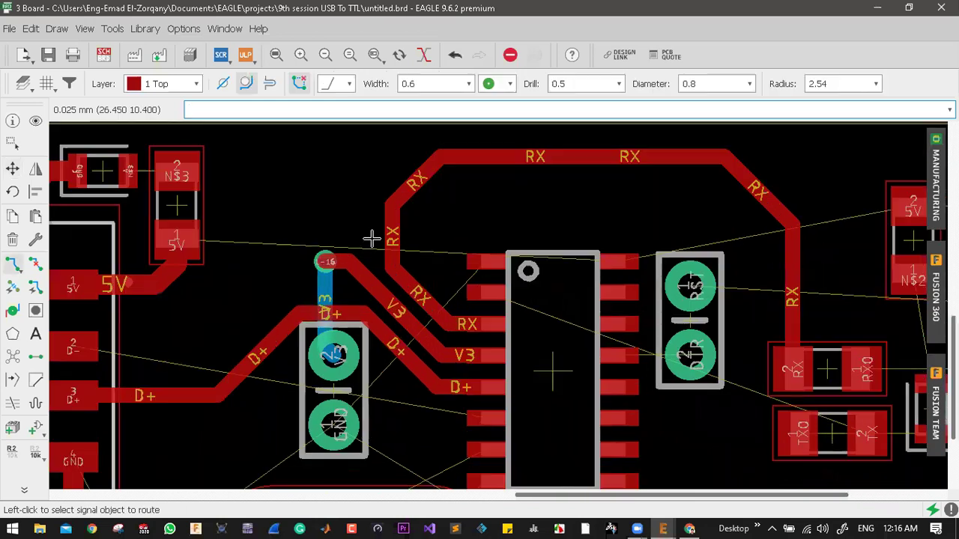
{"action": "scroll", "coordinate": [347, 195], "scroll_direction": "up", "scroll_amount": 2}
{"action": "left_click", "coordinate": [434, 262]}
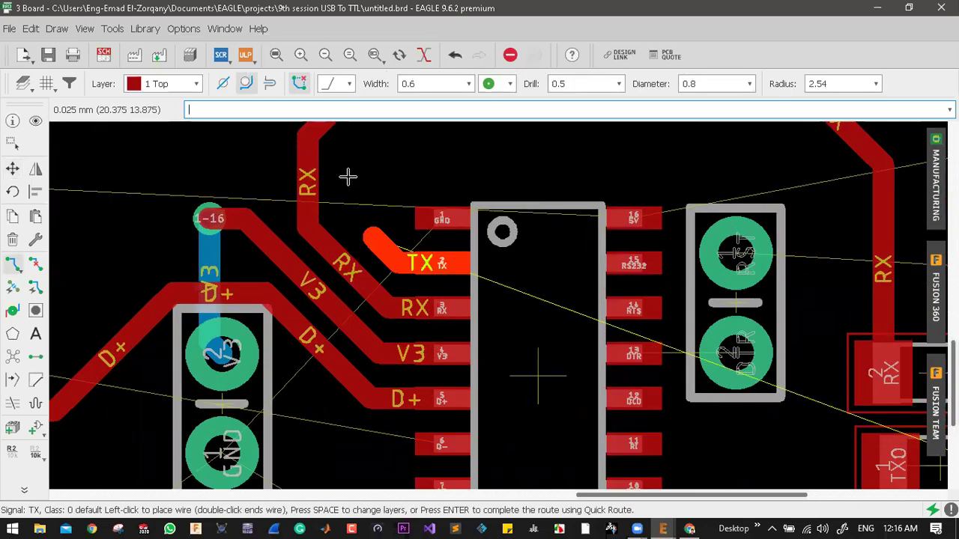
{"action": "scroll", "coordinate": [361, 155], "scroll_direction": "down", "scroll_amount": 2}
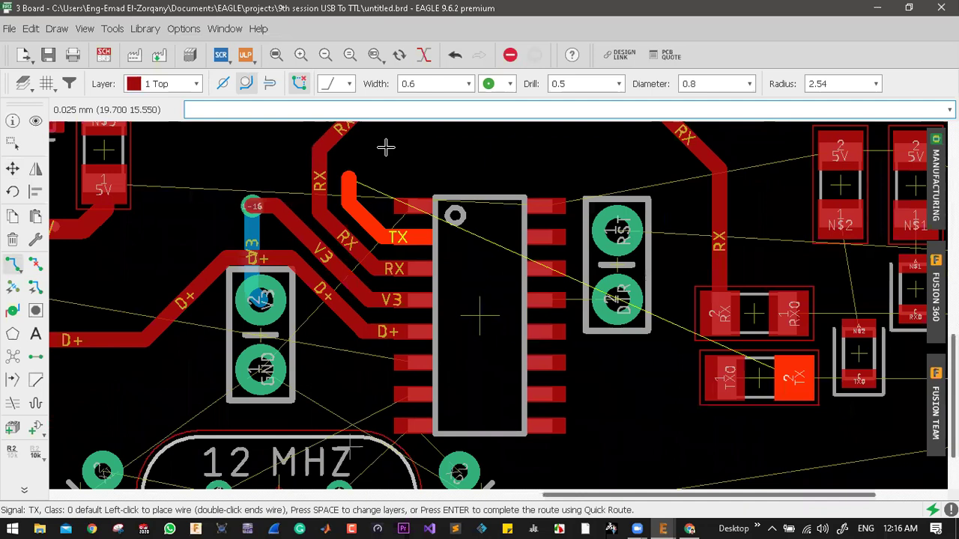
{"action": "scroll", "coordinate": [462, 182], "scroll_direction": "down", "scroll_amount": 2}
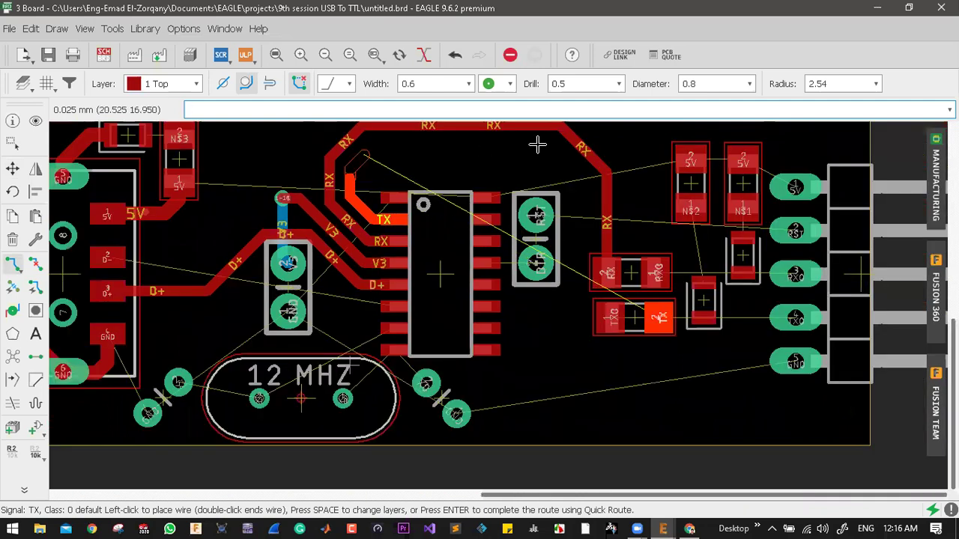
{"action": "left_click", "coordinate": [537, 144]}
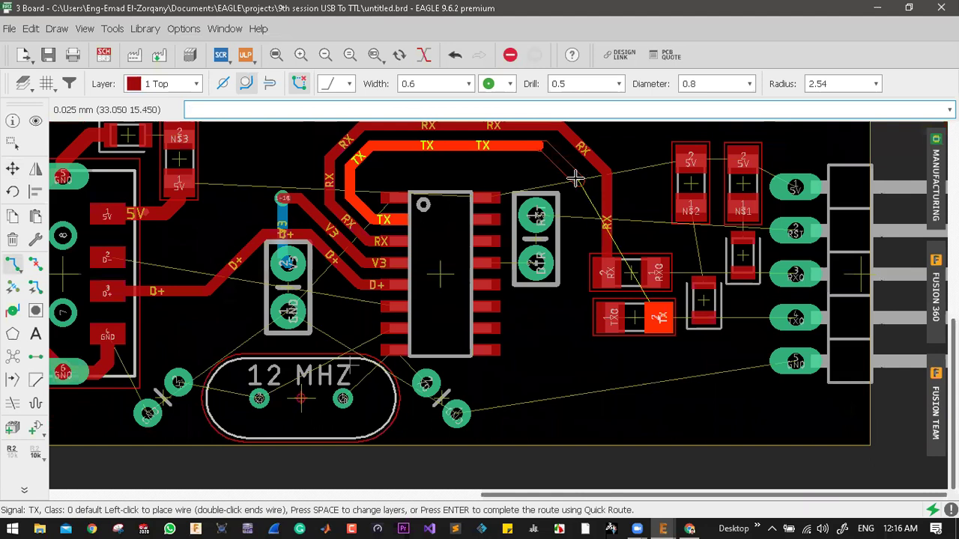
{"action": "left_click", "coordinate": [573, 178]}
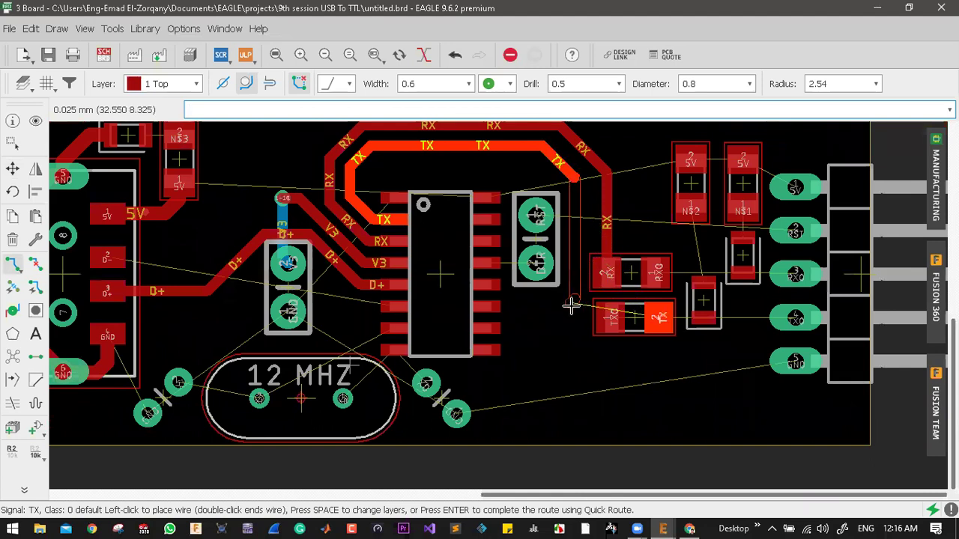
- Continue the TX trace down between C4 and the resistors, then under R2 to end on its TX pad
{"action": "scroll", "coordinate": [576, 321], "scroll_direction": "up", "scroll_amount": 2}
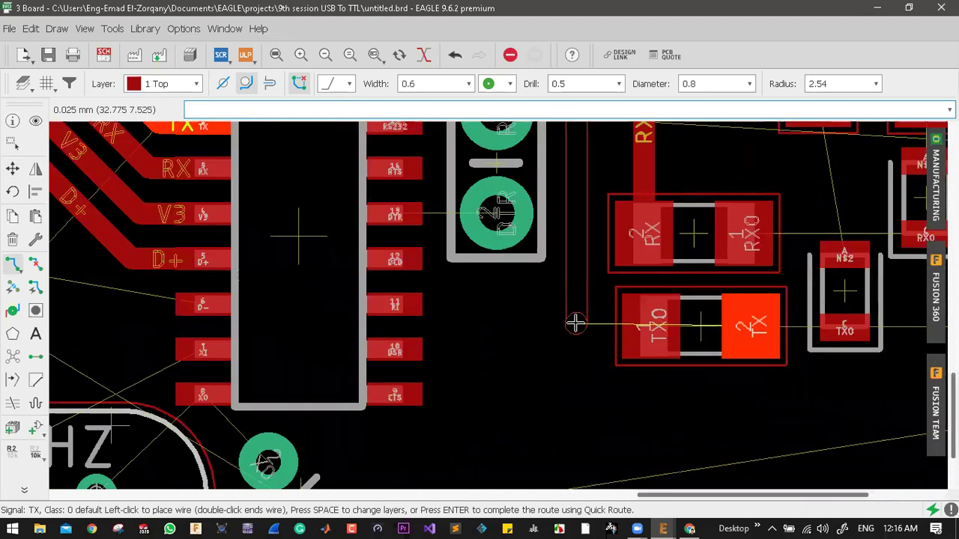
{"action": "left_click", "coordinate": [577, 322]}
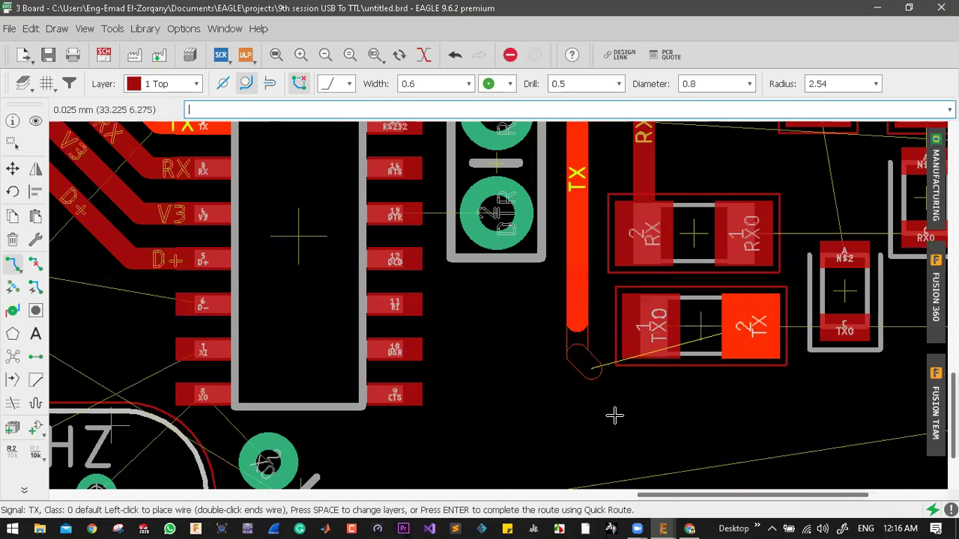
{"action": "left_click", "coordinate": [616, 413]}
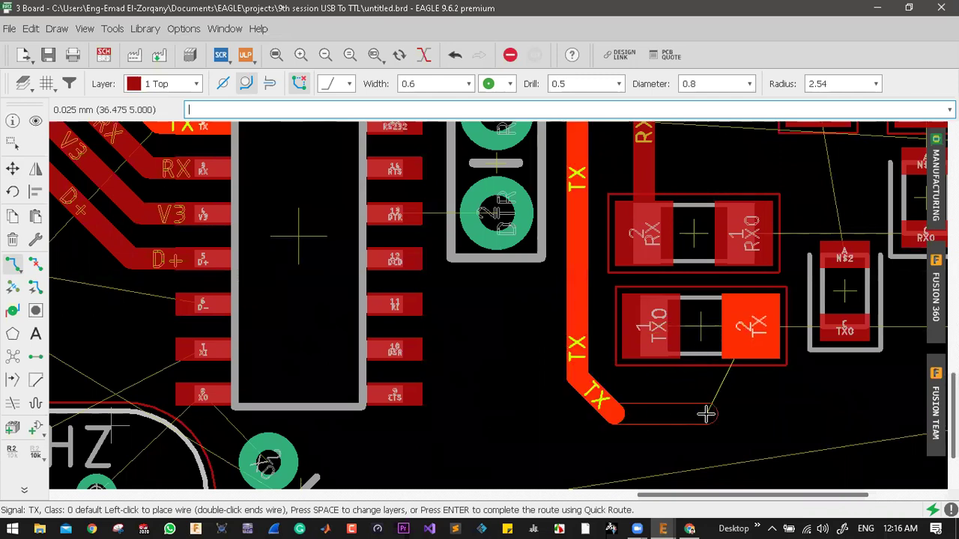
{"action": "left_click", "coordinate": [707, 413]}
{"action": "left_click", "coordinate": [750, 334]}
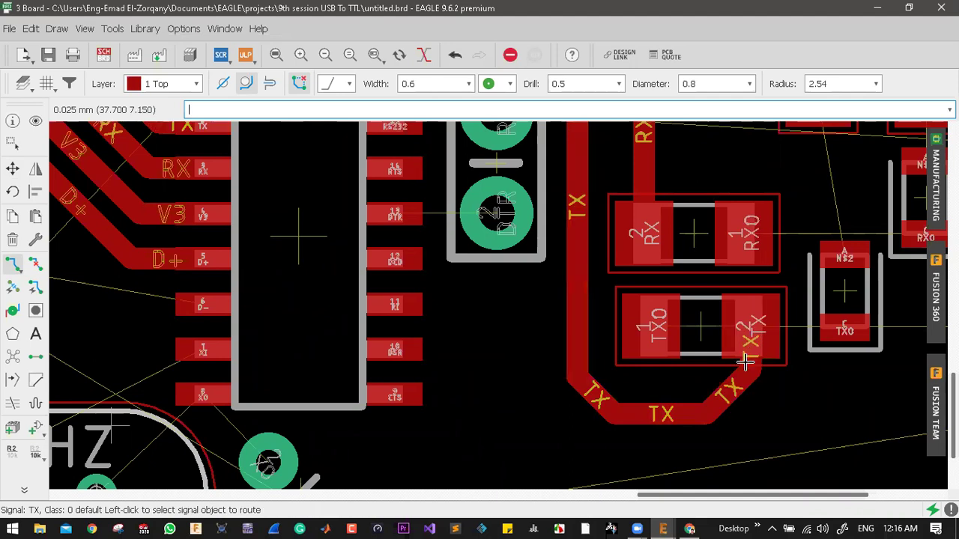
- Shift the diagonal corner of the TX trace under R2 slightly to reshape the bend up to its TX pad
{"action": "left_click", "coordinate": [12, 168]}
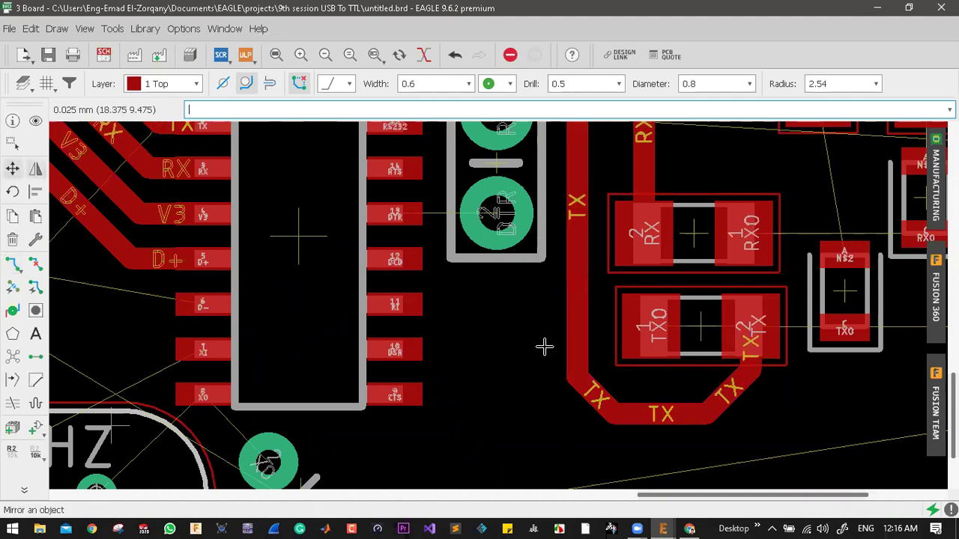
{"action": "left_click", "coordinate": [731, 384]}
{"action": "left_click", "coordinate": [733, 386]}
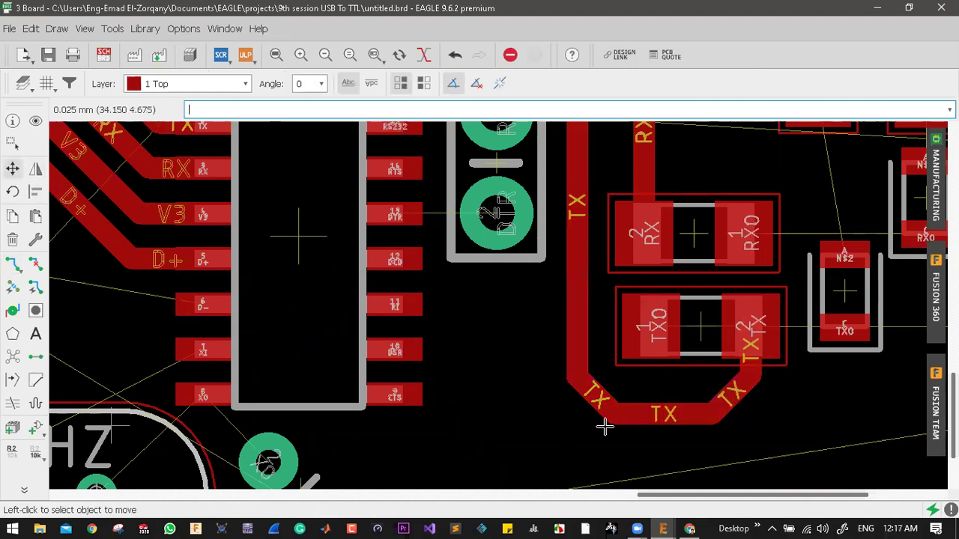
{"action": "scroll", "coordinate": [593, 297], "scroll_direction": "down", "scroll_amount": 4}
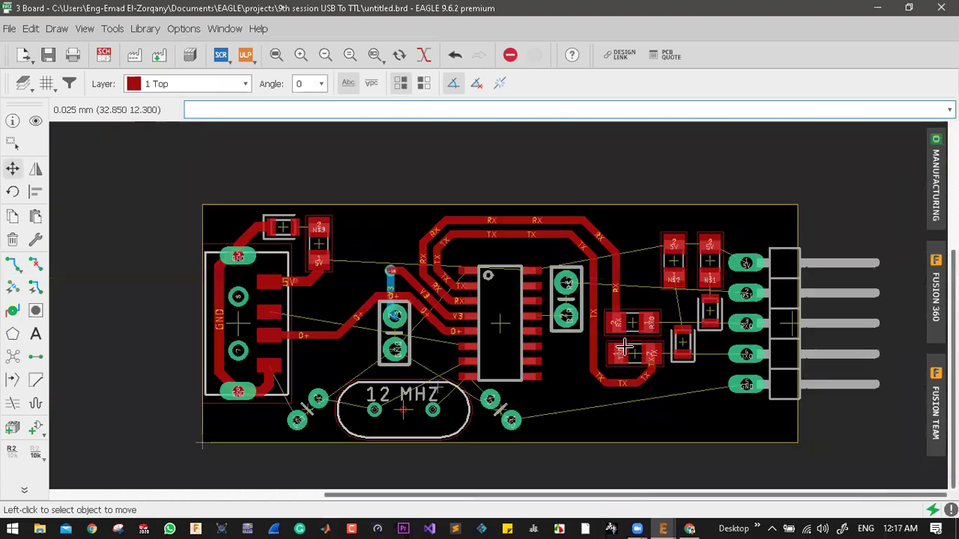
{"action": "scroll", "coordinate": [620, 344], "scroll_direction": "up", "scroll_amount": 5}
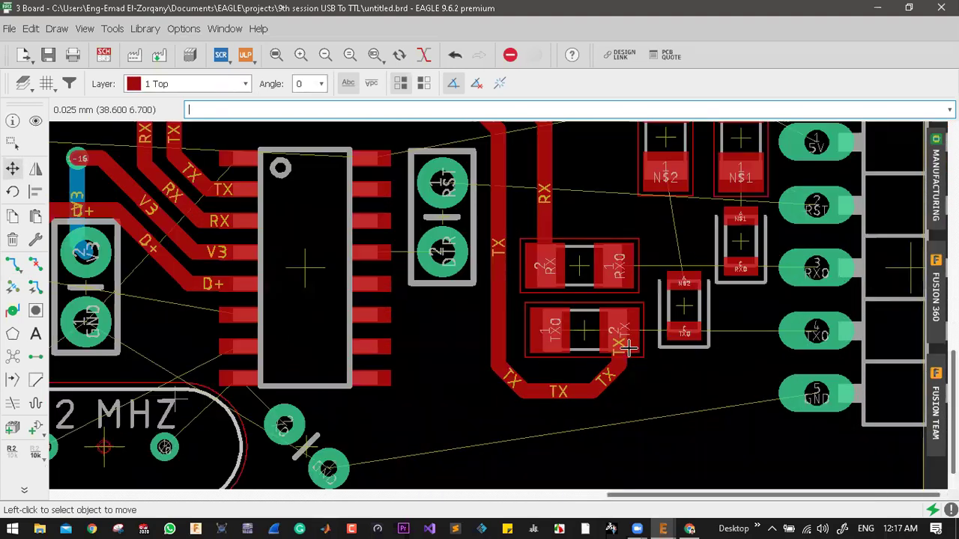
{"action": "scroll", "coordinate": [610, 357], "scroll_direction": "down", "scroll_amount": 2}
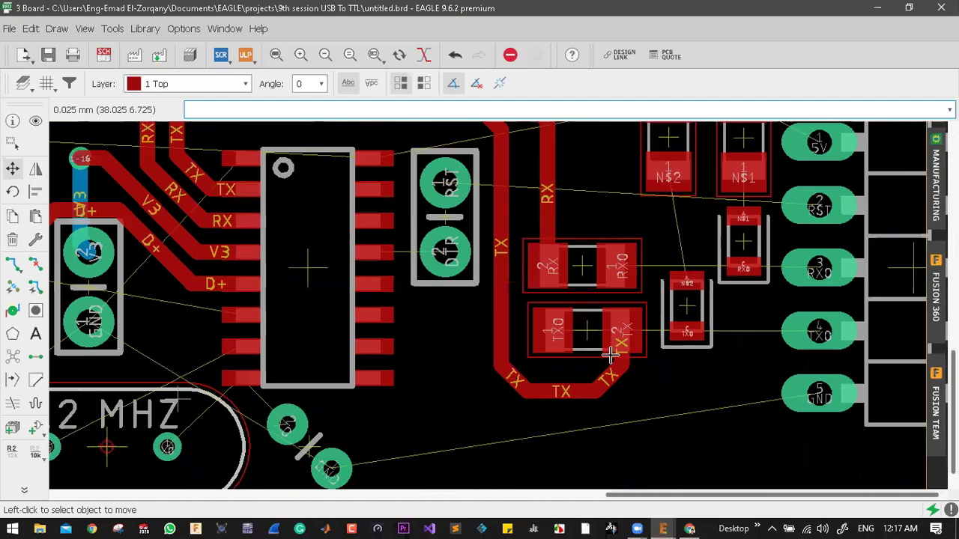
- Undo the TX segments routed under R2 and rotate R2 by 180 degrees so its TX pad faces the vertical TX trace
{"action": "key", "text": "ctrl+z"}
{"action": "key", "text": "ctrl+z"}
{"action": "key", "text": "ctrl+z"}
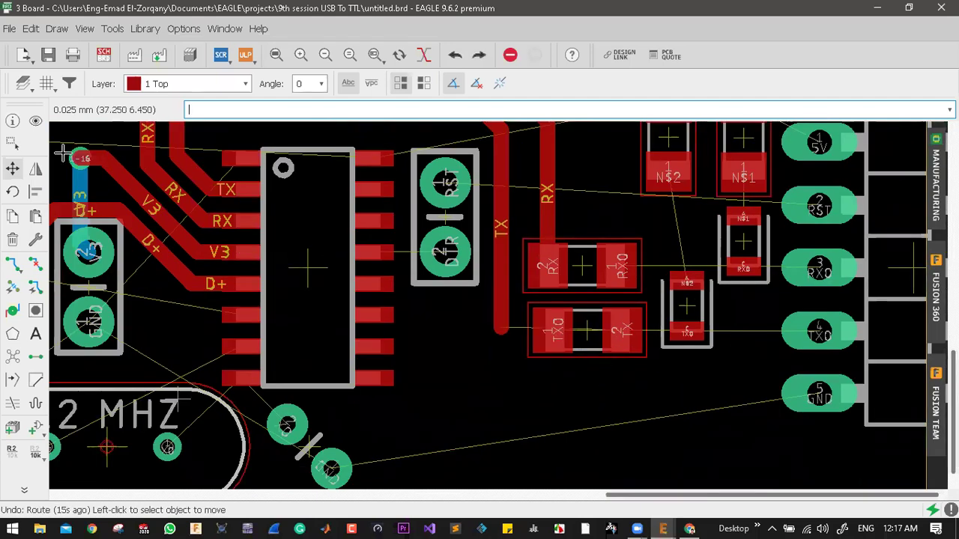
{"action": "left_click", "coordinate": [13, 168]}
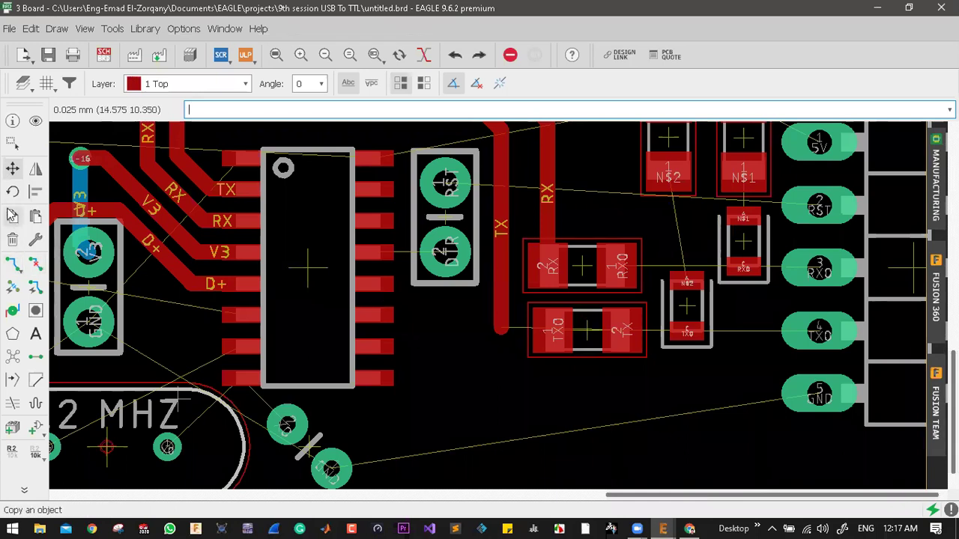
{"action": "left_click", "coordinate": [12, 191]}
{"action": "left_click", "coordinate": [585, 327]}
{"action": "left_click", "coordinate": [585, 327]}
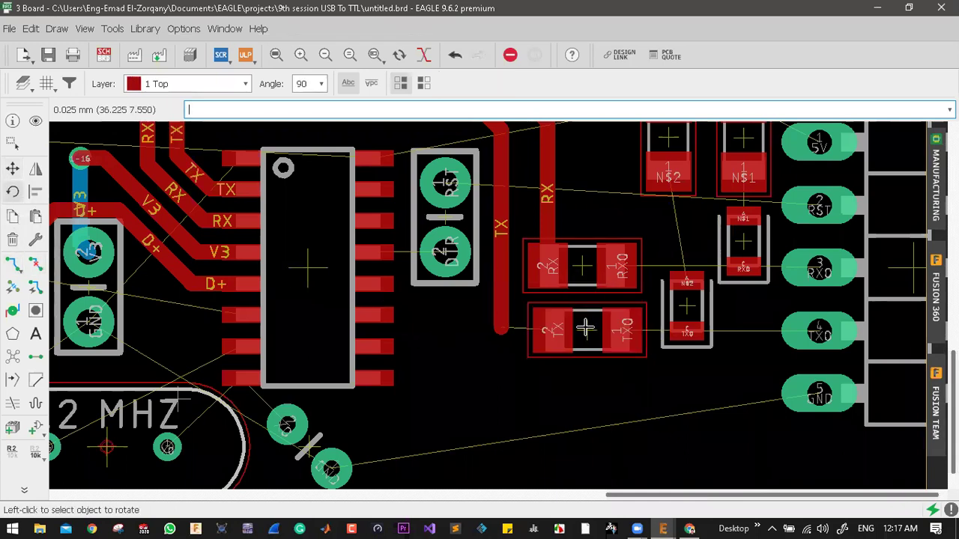
- Group R1 and R2 and align them on a common vertical centre line
{"action": "left_click", "coordinate": [12, 142]}
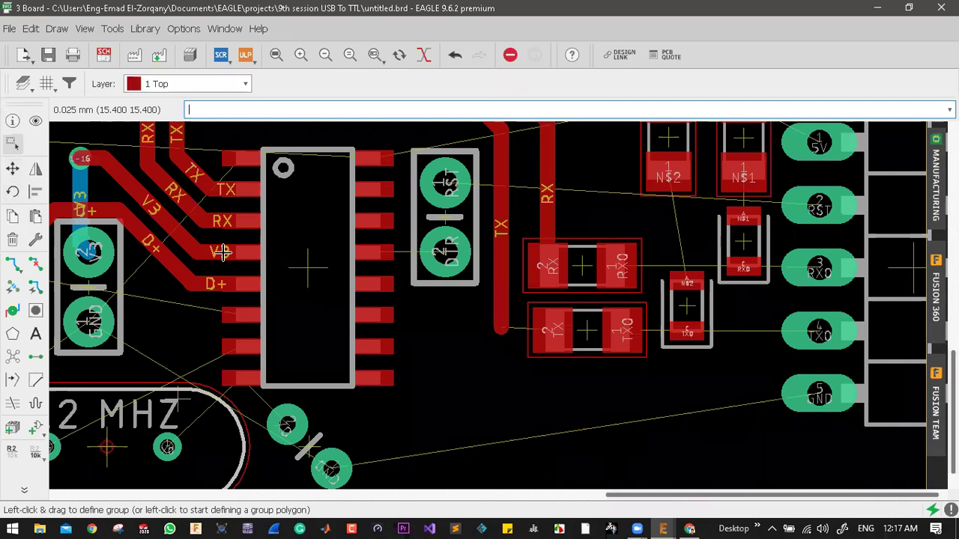
{"action": "mouse_move", "coordinate": [522, 229]}
{"action": "left_mouse_down"}
{"action": "mouse_move", "coordinate": [574, 359]}
{"action": "mouse_move", "coordinate": [649, 376]}
{"action": "left_mouse_up"}
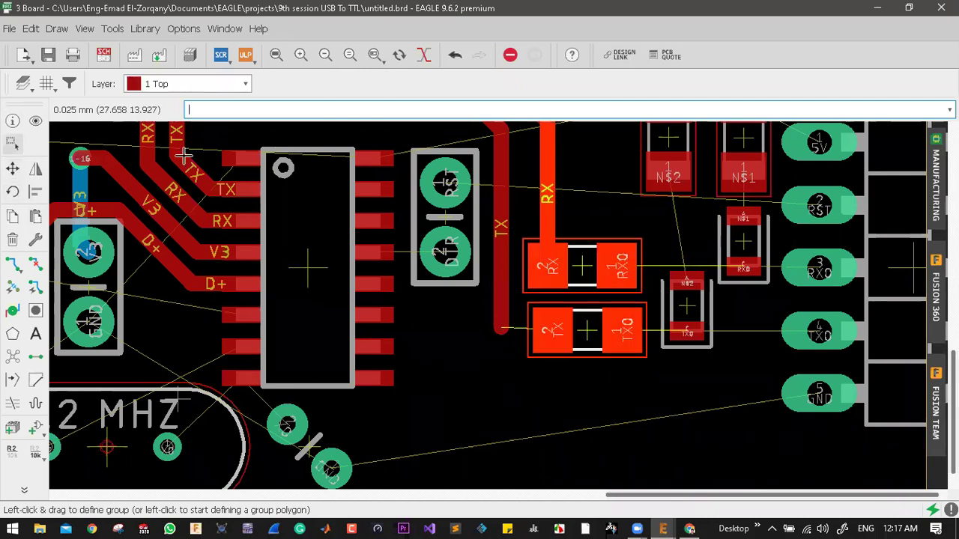
{"action": "left_click", "coordinate": [35, 193]}
{"action": "left_click", "coordinate": [311, 83]}
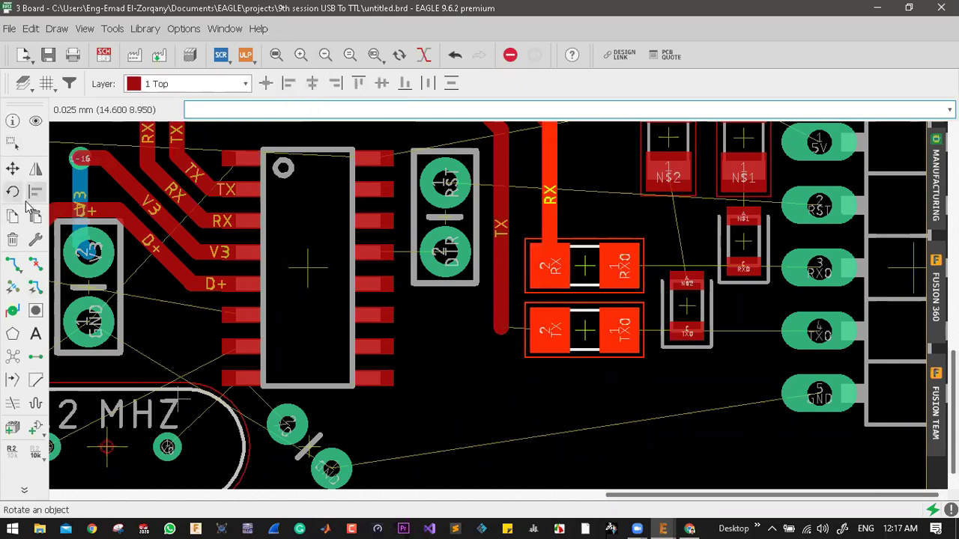
- Route the TX trace on the top layer, 0.6 wide, from its open end to R2's TX pad
{"action": "left_click", "coordinate": [12, 263]}
{"action": "scroll", "coordinate": [513, 337], "scroll_direction": "up", "scroll_amount": 2}
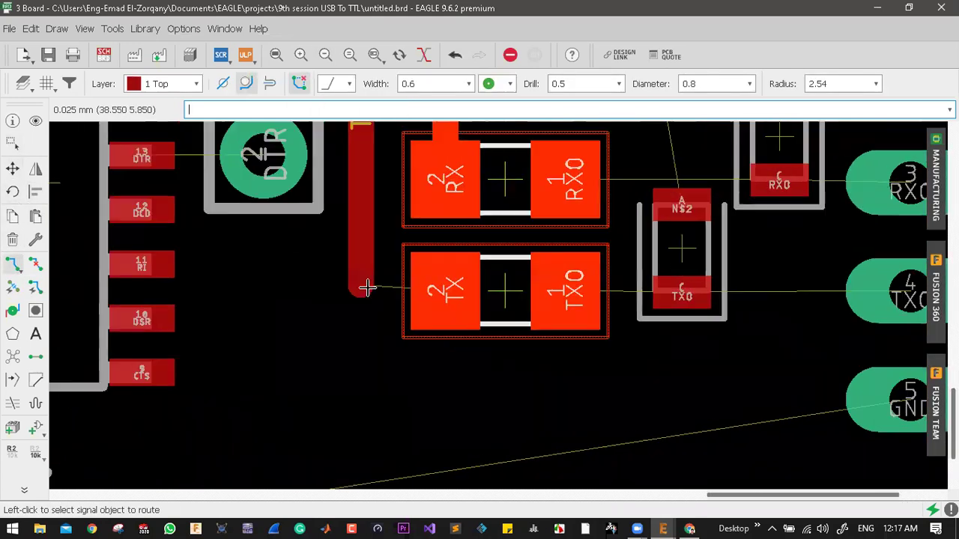
{"action": "left_click", "coordinate": [361, 284]}
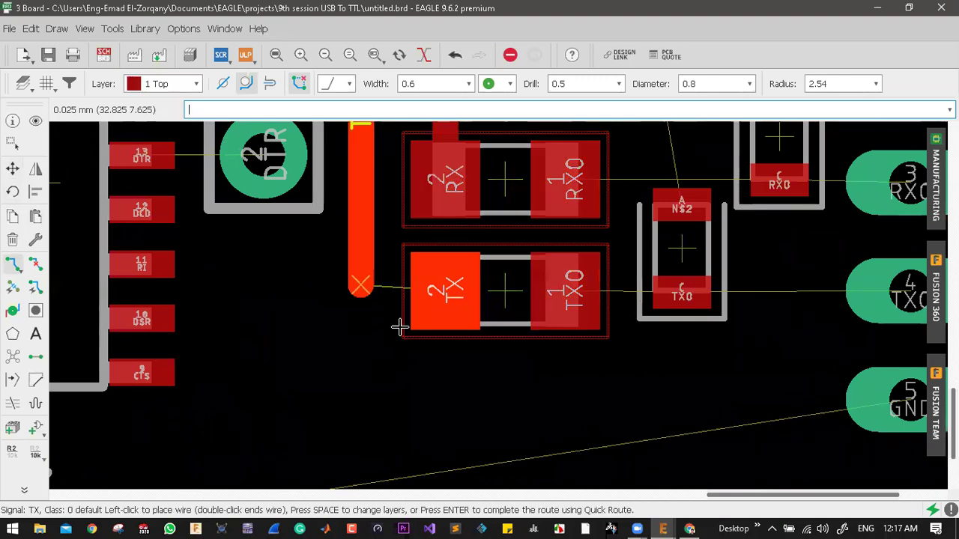
{"action": "left_click", "coordinate": [437, 290]}
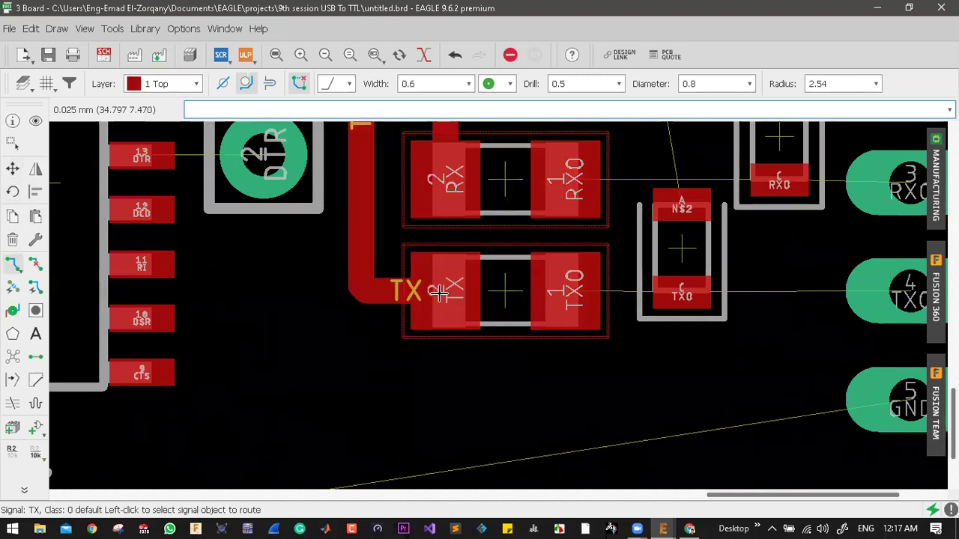
- Reshape the TX trace corner beside R2 into a short diagonal bend with a straight run into the TX pad
{"action": "left_click", "coordinate": [12, 168]}
{"action": "left_click", "coordinate": [360, 276]}
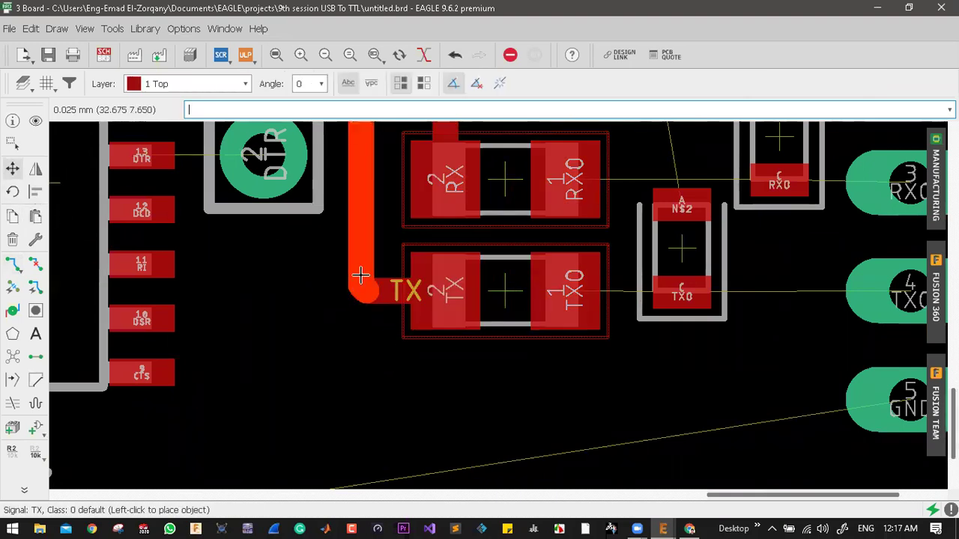
{"action": "left_click", "coordinate": [343, 237]}
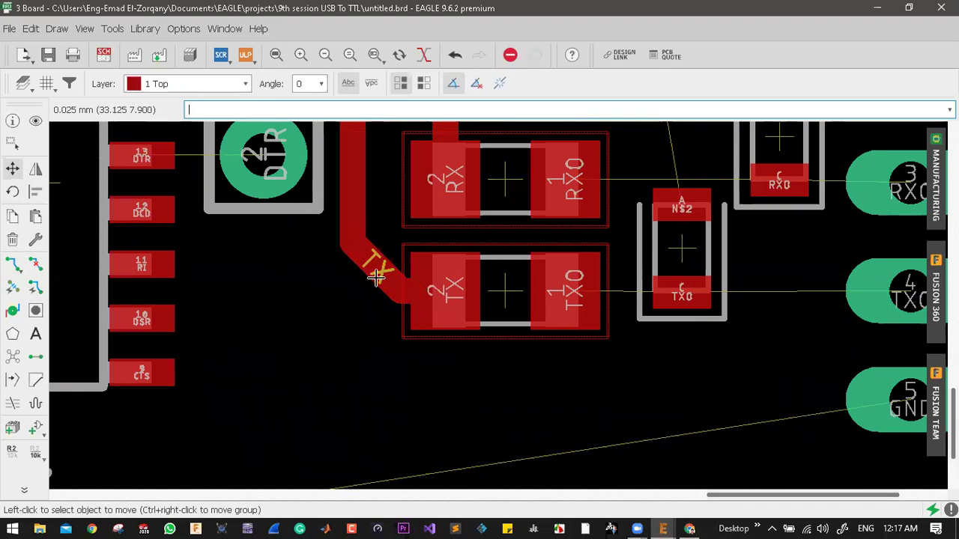
{"action": "left_click", "coordinate": [358, 271]}
{"action": "left_click", "coordinate": [359, 272]}
{"action": "scroll", "coordinate": [472, 390], "scroll_direction": "down", "scroll_amount": 7}
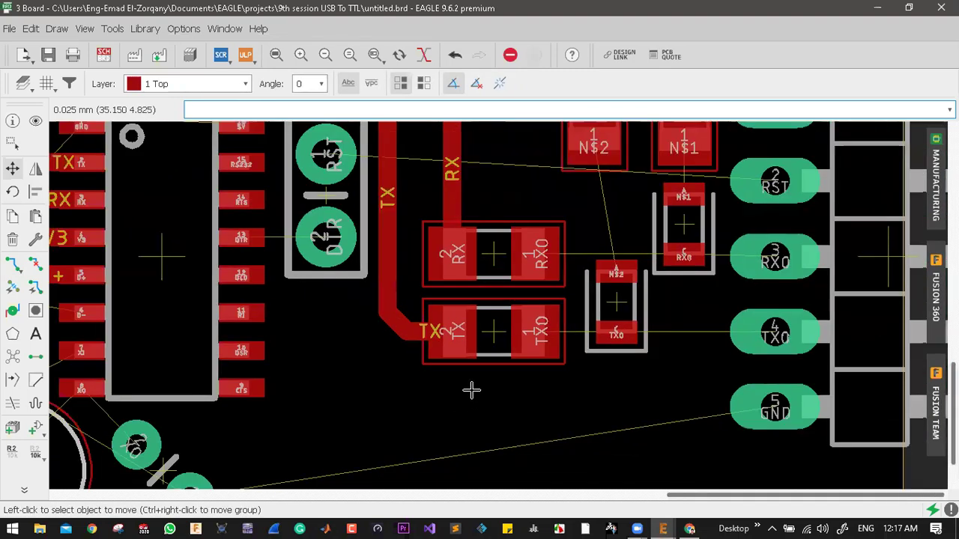
{"action": "scroll", "coordinate": [481, 311], "scroll_direction": "up", "scroll_amount": 4}
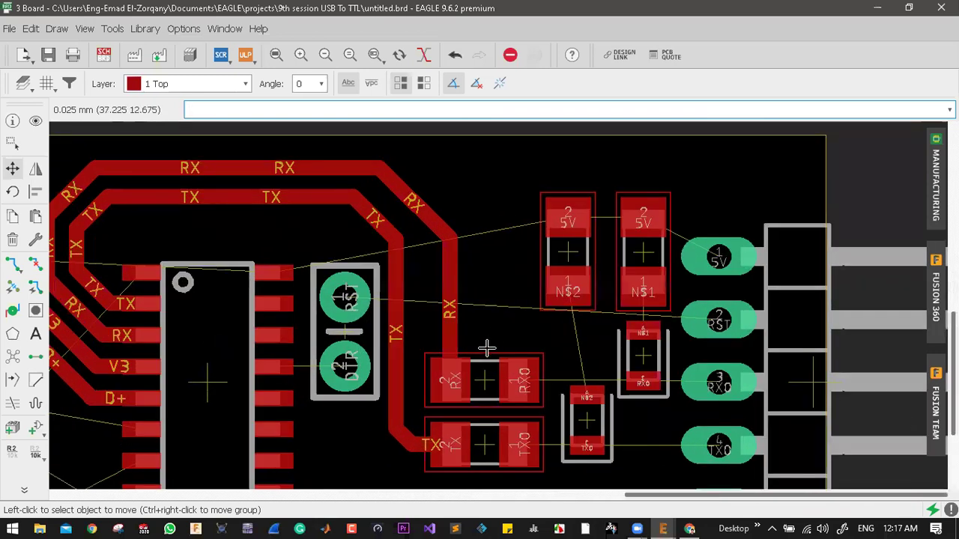
{"action": "scroll", "coordinate": [502, 328], "scroll_direction": "down", "scroll_amount": 1}
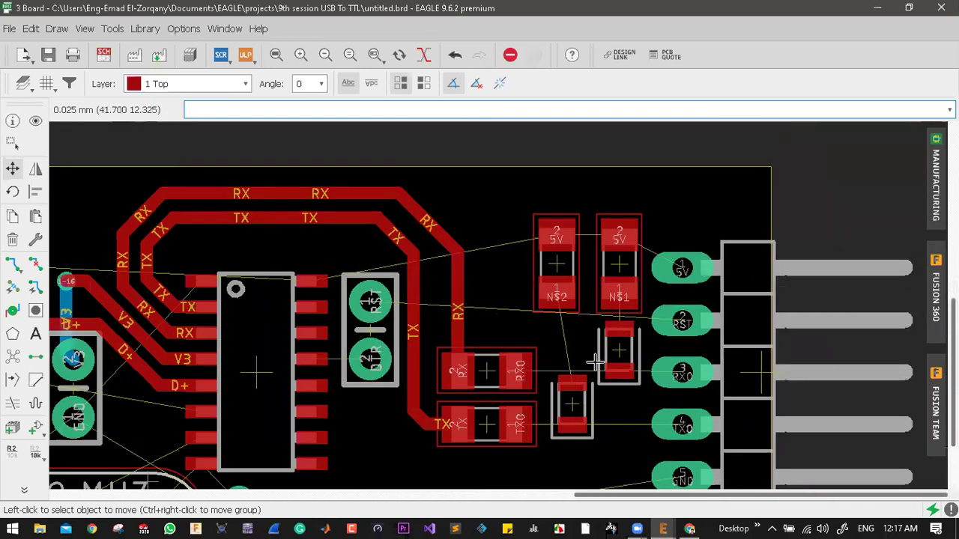
{"action": "scroll", "coordinate": [594, 362], "scroll_direction": "down", "scroll_amount": 2}
{"action": "scroll", "coordinate": [588, 353], "scroll_direction": "up", "scroll_amount": 3}
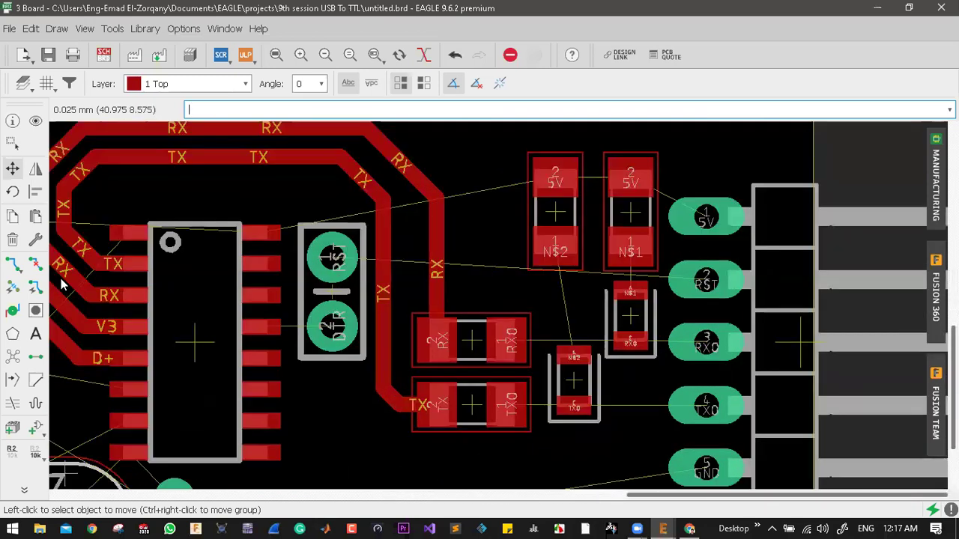
- Route the N$2 and N$1 connections from the upper resistors' pads to the LED anodes on the top layer, 0.6 wide
{"action": "left_click", "coordinate": [13, 263]}
{"action": "scroll", "coordinate": [337, 284], "scroll_direction": "up", "scroll_amount": 4}
{"action": "left_click", "coordinate": [395, 282]}
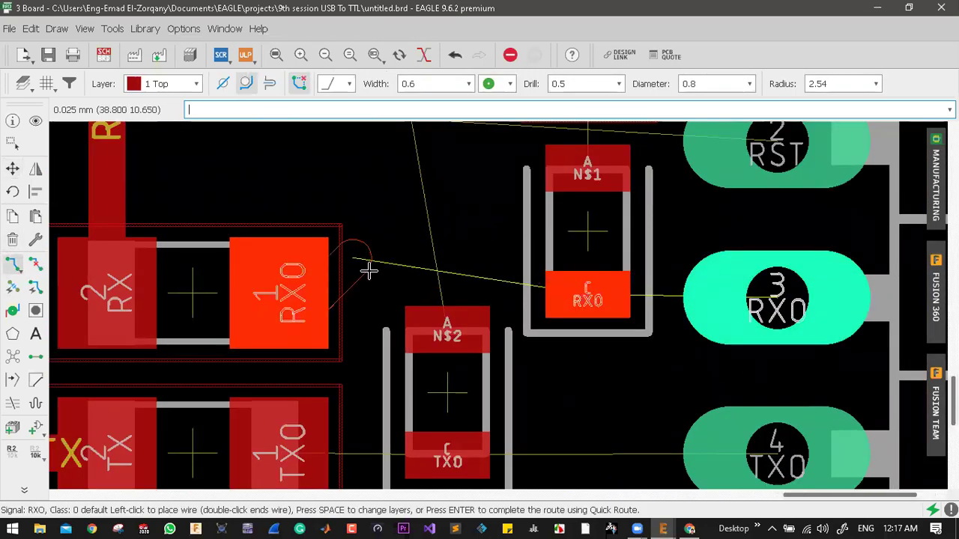
{"action": "scroll", "coordinate": [375, 280], "scroll_direction": "down", "scroll_amount": 5}
{"action": "key", "text": "Escape"}
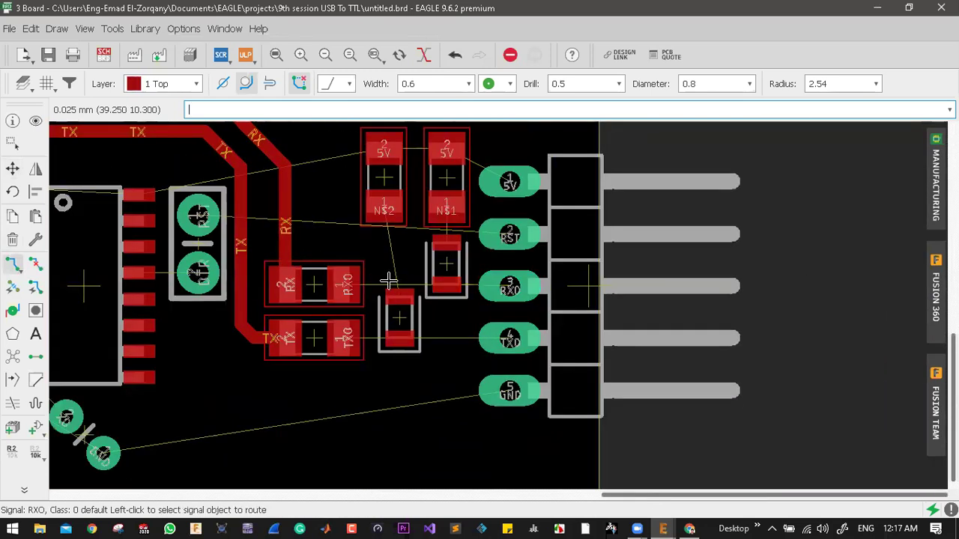
{"action": "scroll", "coordinate": [389, 217], "scroll_direction": "up", "scroll_amount": 4}
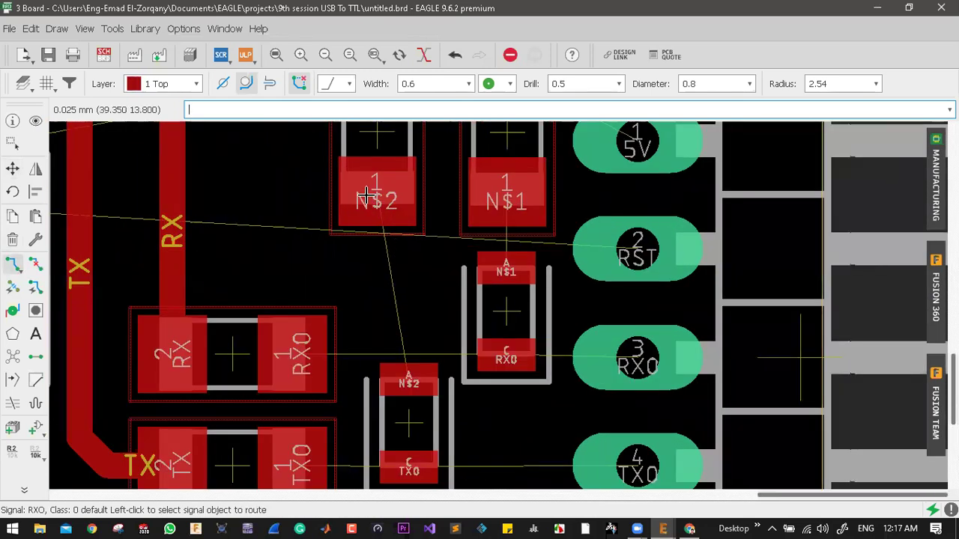
{"action": "left_click", "coordinate": [367, 195]}
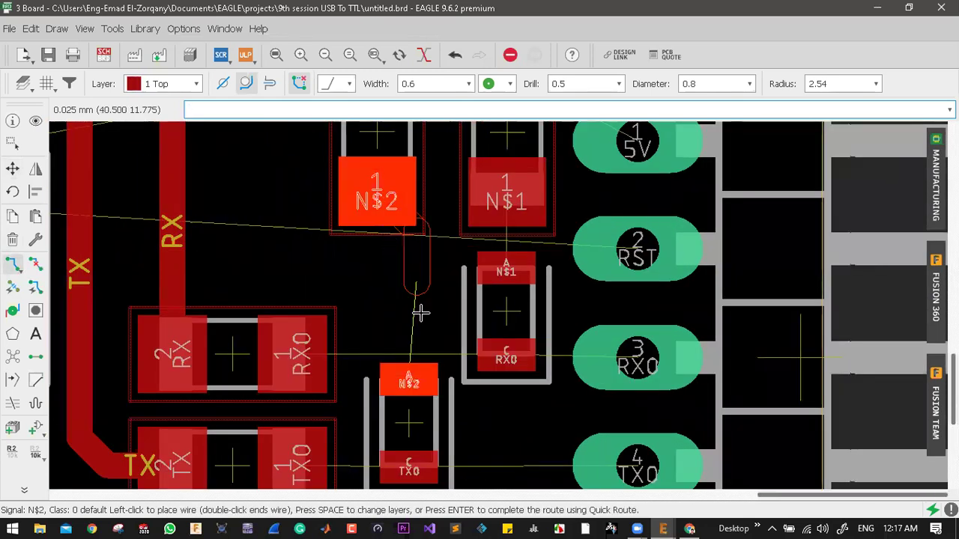
{"action": "left_click", "coordinate": [408, 377]}
{"action": "left_click", "coordinate": [503, 210]}
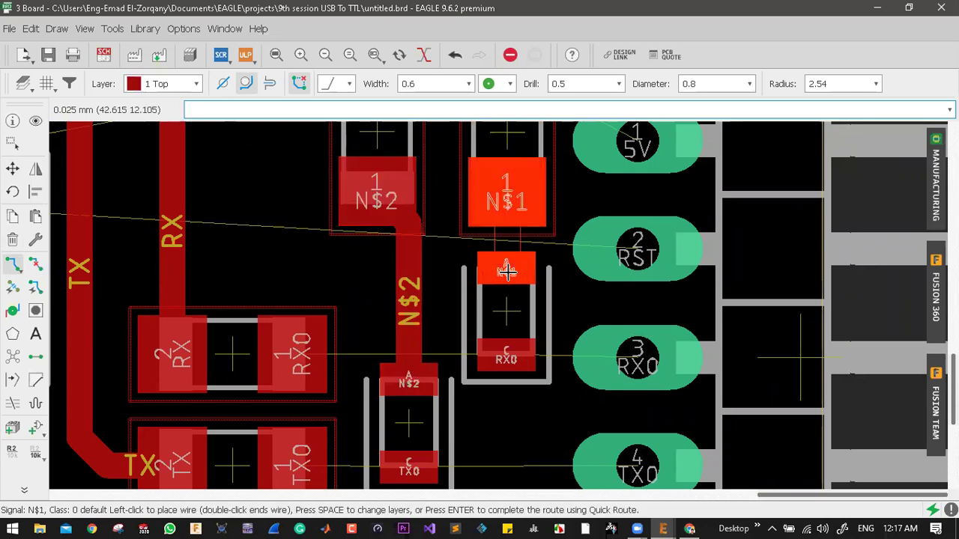
{"action": "left_click", "coordinate": [507, 272]}
- Route the RXO connection on the top layer from the RX LED's cathode to pin 3 of the header
{"action": "scroll", "coordinate": [507, 271], "scroll_direction": "down", "scroll_amount": 5}
{"action": "scroll", "coordinate": [417, 341], "scroll_direction": "up", "scroll_amount": 6}
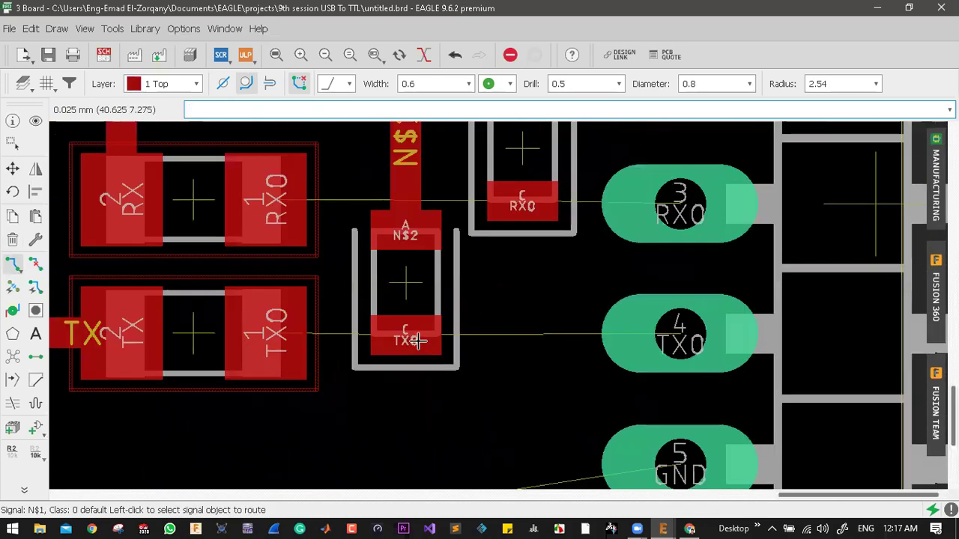
{"action": "left_click", "coordinate": [523, 202]}
{"action": "left_click", "coordinate": [679, 204]}
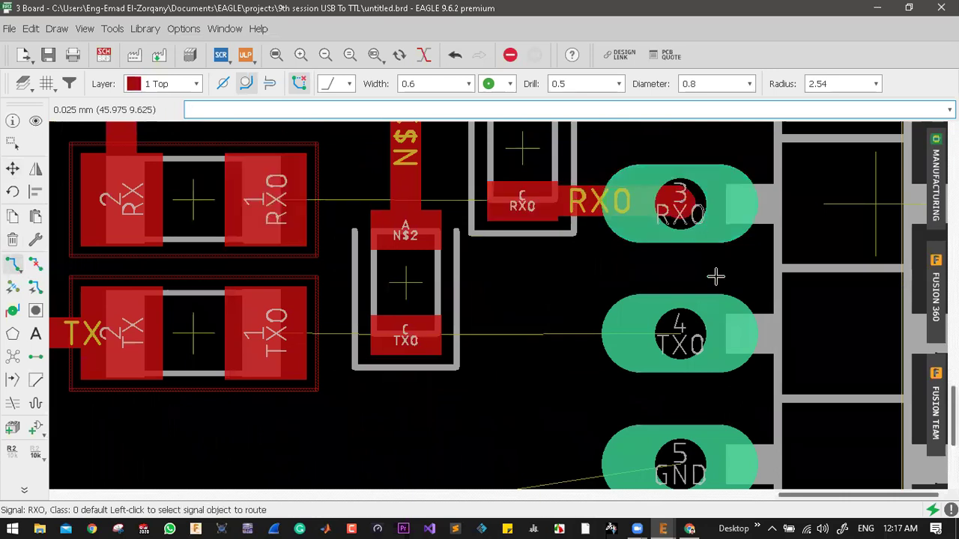
- Move the TX LED up so it sits level beside the RX LED, clear of the RXO connection to R1
{"action": "scroll", "coordinate": [717, 275], "scroll_direction": "down", "scroll_amount": 2}
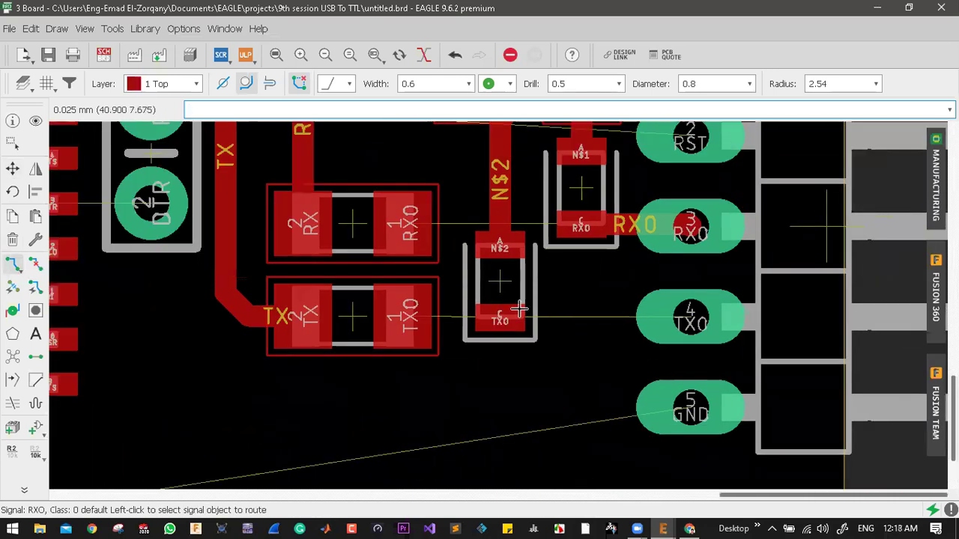
{"action": "scroll", "coordinate": [638, 355], "scroll_direction": "down", "scroll_amount": 2}
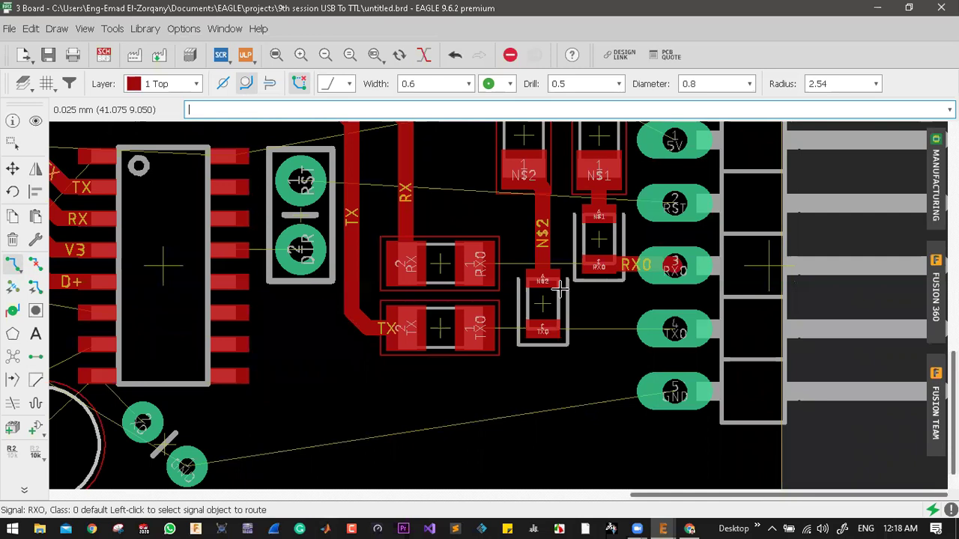
{"action": "scroll", "coordinate": [531, 275], "scroll_direction": "down", "scroll_amount": 1}
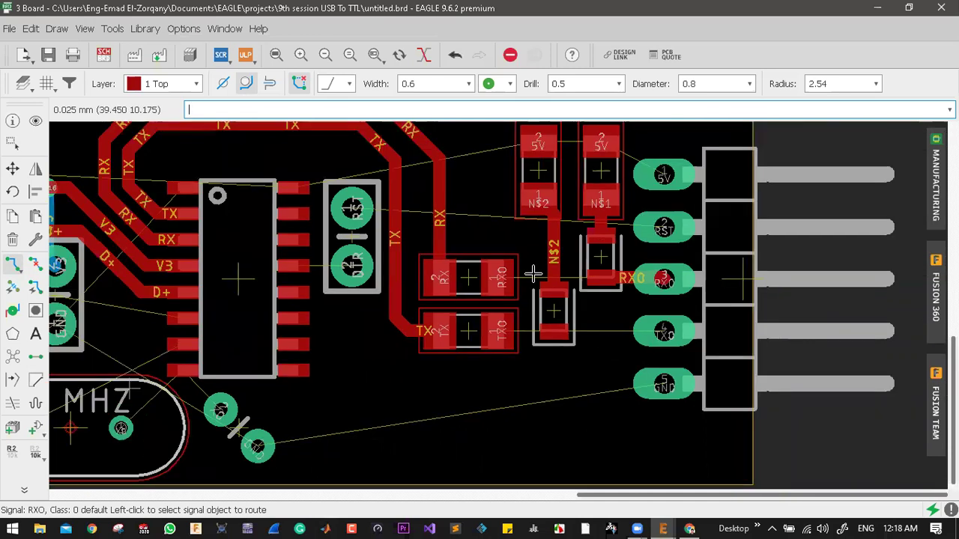
{"action": "scroll", "coordinate": [410, 242], "scroll_direction": "up", "scroll_amount": 1}
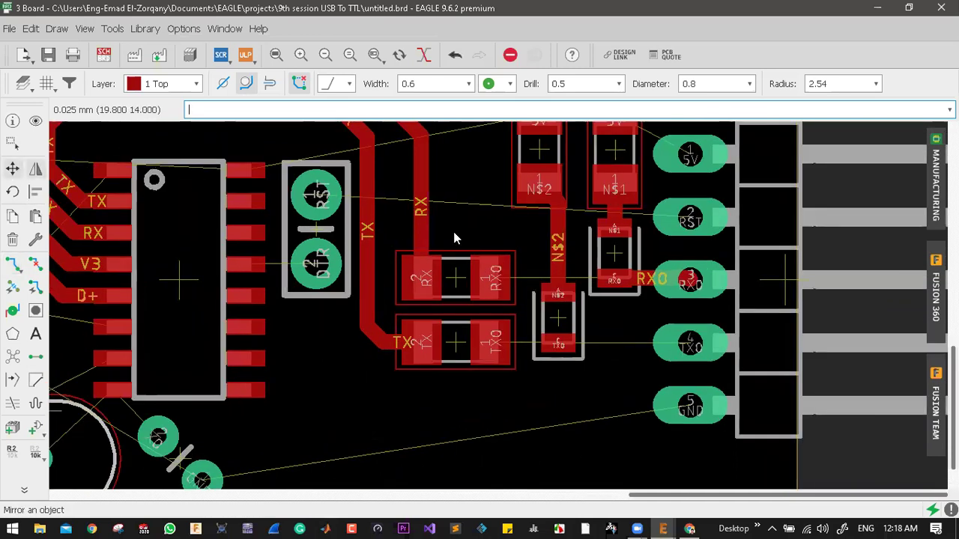
{"action": "left_click", "coordinate": [12, 168]}
{"action": "scroll", "coordinate": [570, 324], "scroll_direction": "up", "scroll_amount": 3}
{"action": "left_click", "coordinate": [507, 357]}
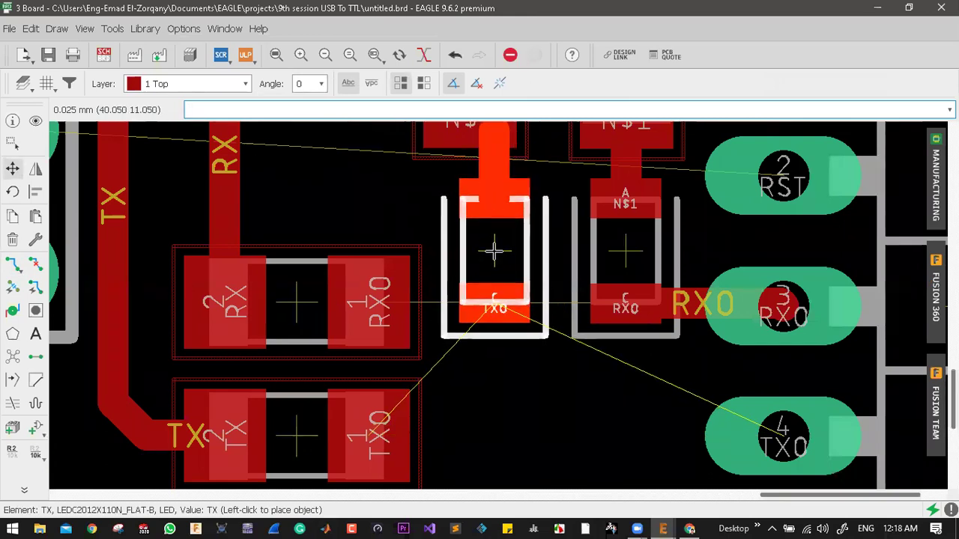
{"action": "left_click", "coordinate": [494, 284]}
- Move resistor R4 sideways above the TX LED so its N$2 pad lines up with the LED's anode
{"action": "scroll", "coordinate": [596, 296], "scroll_direction": "down", "scroll_amount": 2}
{"action": "scroll", "coordinate": [558, 237], "scroll_direction": "down", "scroll_amount": 2}
{"action": "scroll", "coordinate": [548, 179], "scroll_direction": "up", "scroll_amount": 4}
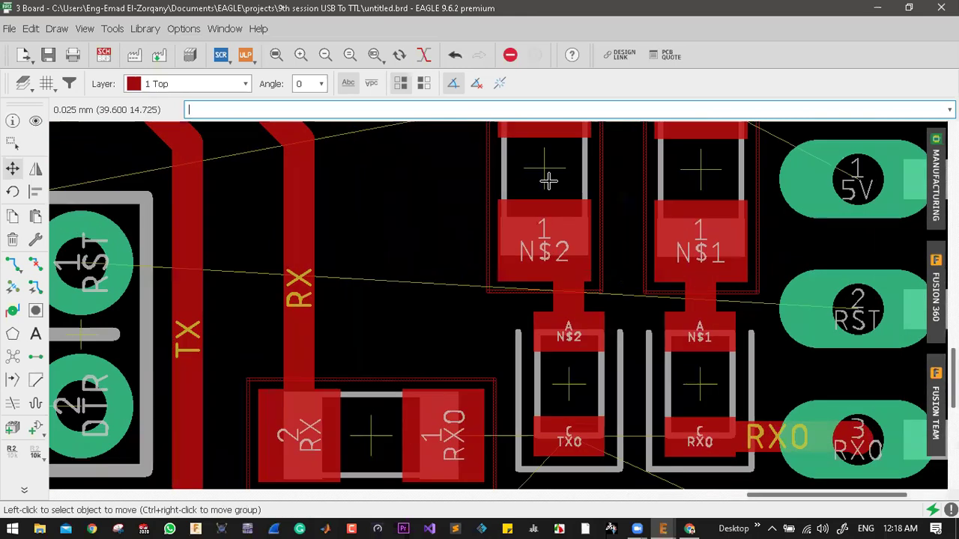
{"action": "left_click", "coordinate": [554, 173]}
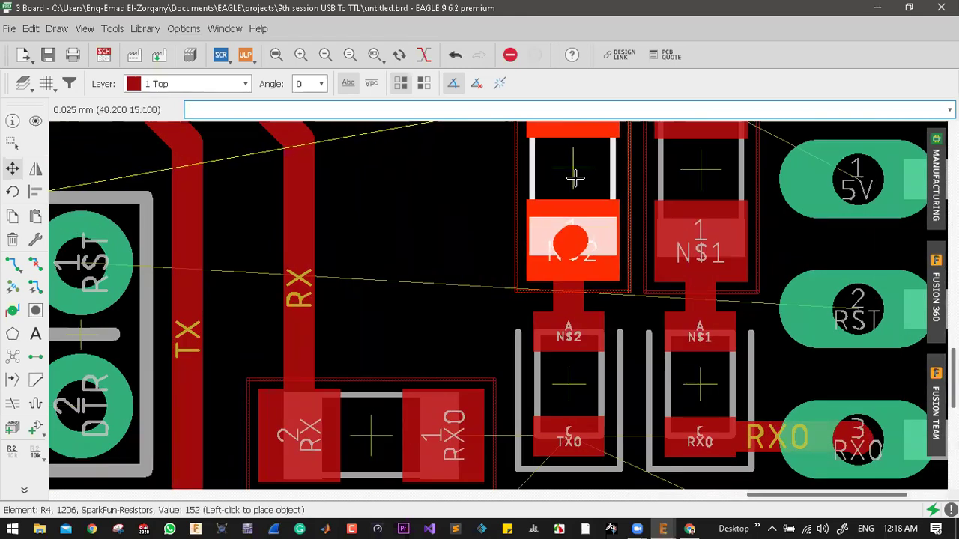
{"action": "left_click", "coordinate": [571, 186]}
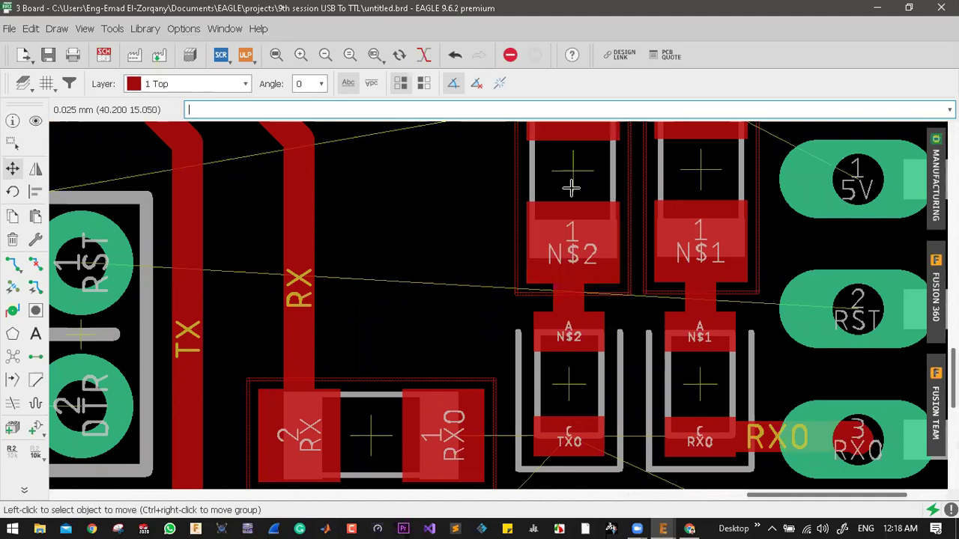
- Adjust the N$2 trace between the upper resistor's pad and the TX LED's anode
{"action": "left_click", "coordinate": [564, 255]}
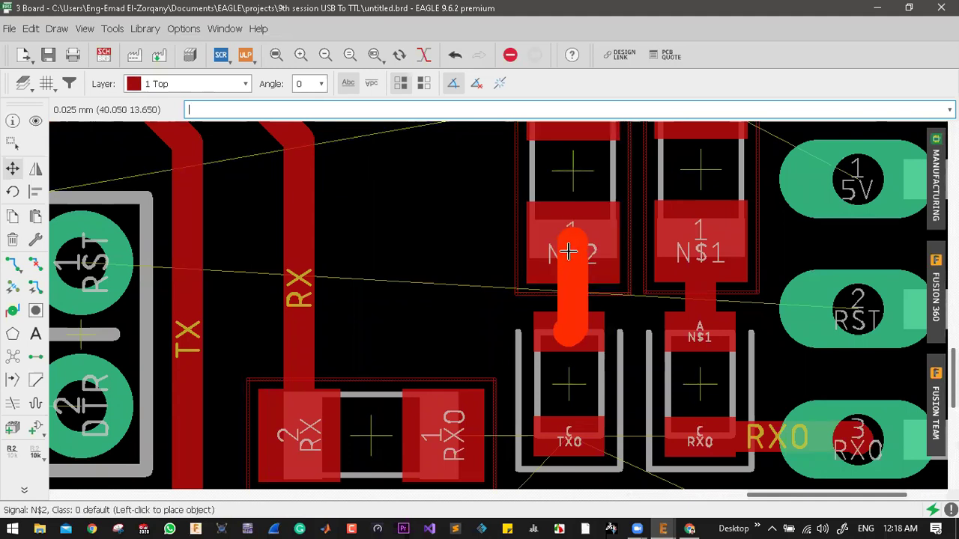
{"action": "left_click", "coordinate": [568, 251]}
{"action": "scroll", "coordinate": [569, 300], "scroll_direction": "down", "scroll_amount": 3}
{"action": "scroll", "coordinate": [238, 294], "scroll_direction": "up", "scroll_amount": 3}
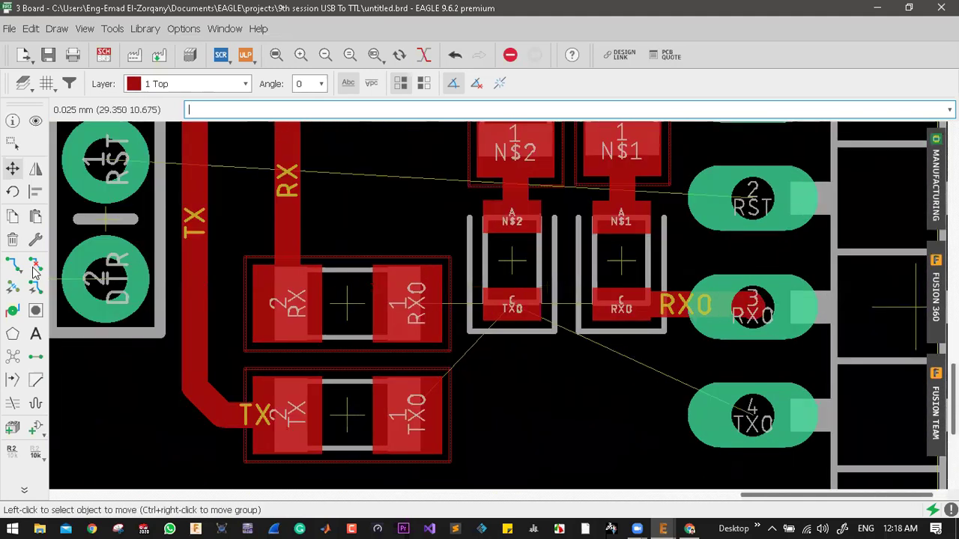
- Route the TXO connection on the top layer, 0.6 wide, from the TX LED's cathode down and across to pin 4 of the header
{"action": "left_click", "coordinate": [13, 265]}
{"action": "left_click", "coordinate": [508, 306]}
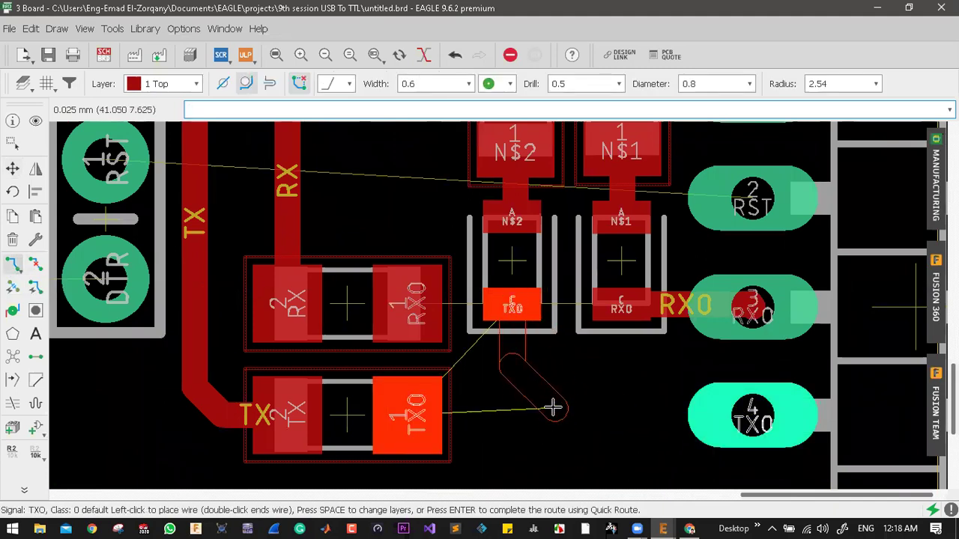
{"action": "left_click", "coordinate": [551, 407]}
{"action": "left_click", "coordinate": [752, 416]}
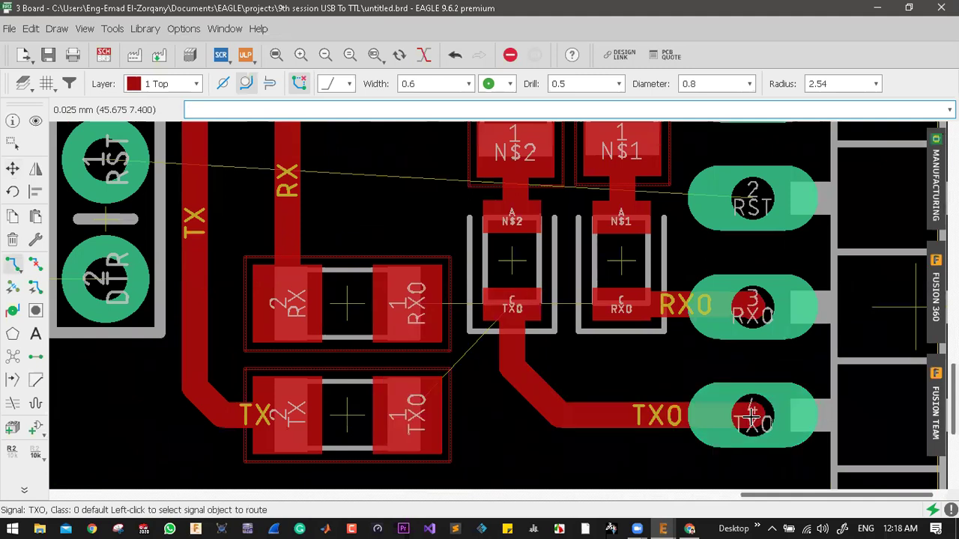
- Connect pad 1 of the TX/TXO resistor to the TXO trace on the top layer, 0.6 wide
{"action": "scroll", "coordinate": [753, 416], "scroll_direction": "down", "scroll_amount": 4}
{"action": "scroll", "coordinate": [624, 420], "scroll_direction": "up", "scroll_amount": 3}
{"action": "left_click", "coordinate": [667, 418]}
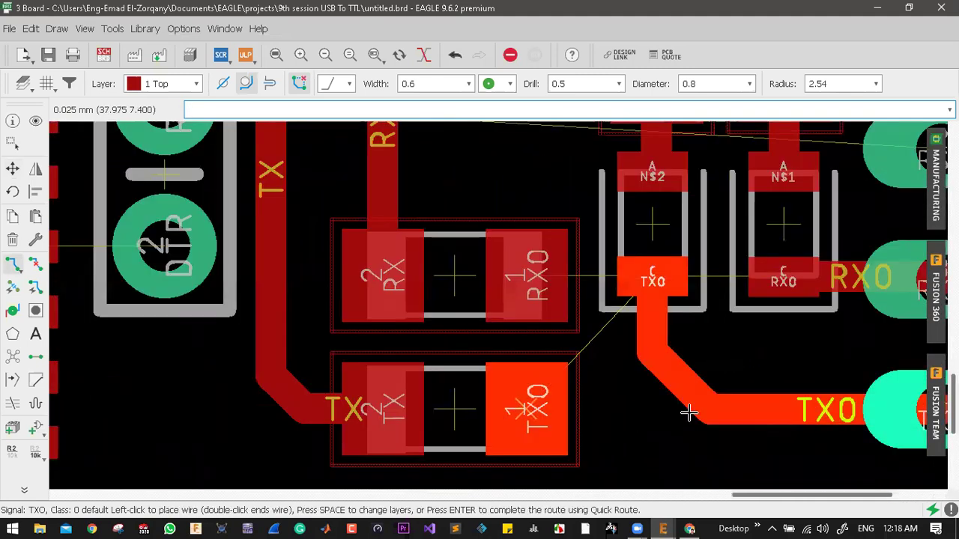
{"action": "key", "text": "Escape"}
{"action": "scroll", "coordinate": [667, 418], "scroll_direction": "down", "scroll_amount": 4}
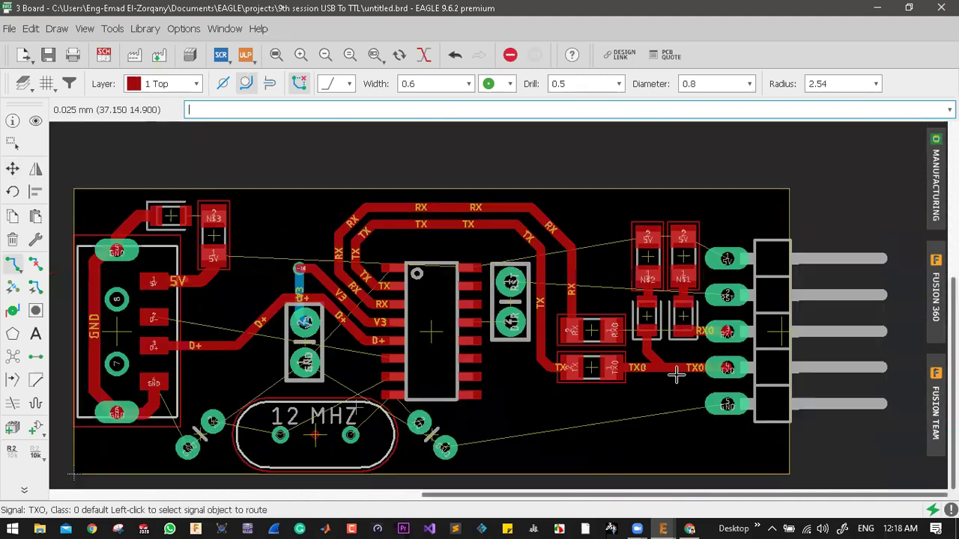
{"action": "scroll", "coordinate": [678, 380], "scroll_direction": "up", "scroll_amount": 4}
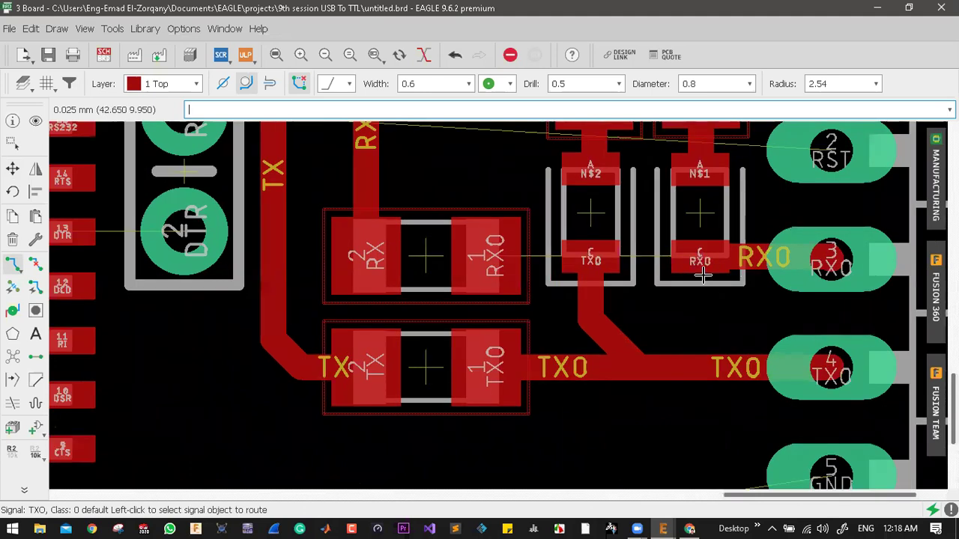
- Start the RXO route on the top layer upward from pad 1 of the RX/RXO resistor and set the via diameter to 1
{"action": "scroll", "coordinate": [703, 275], "scroll_direction": "down", "scroll_amount": 3}
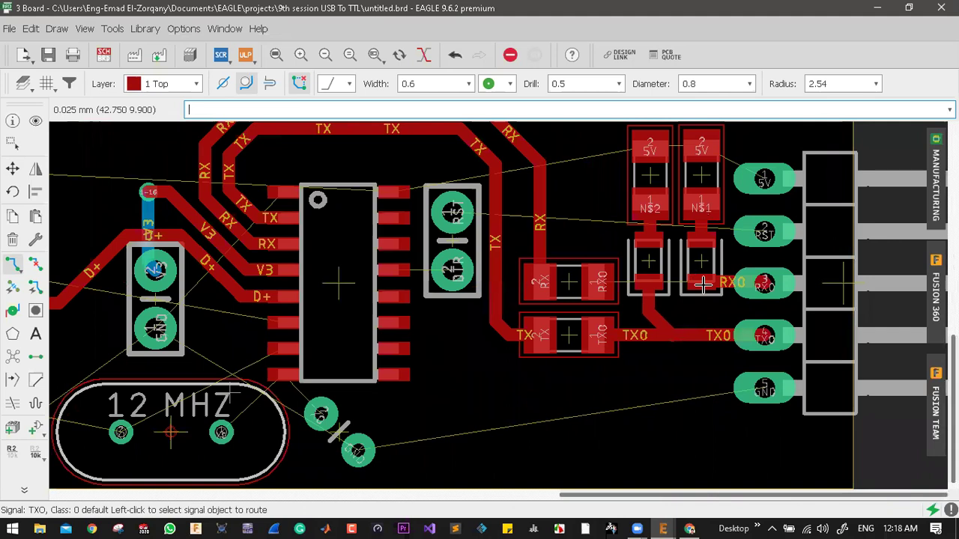
{"action": "scroll", "coordinate": [703, 283], "scroll_direction": "up", "scroll_amount": 2}
{"action": "scroll", "coordinate": [747, 332], "scroll_direction": "down", "scroll_amount": 2}
{"action": "scroll", "coordinate": [613, 262], "scroll_direction": "up", "scroll_amount": 5}
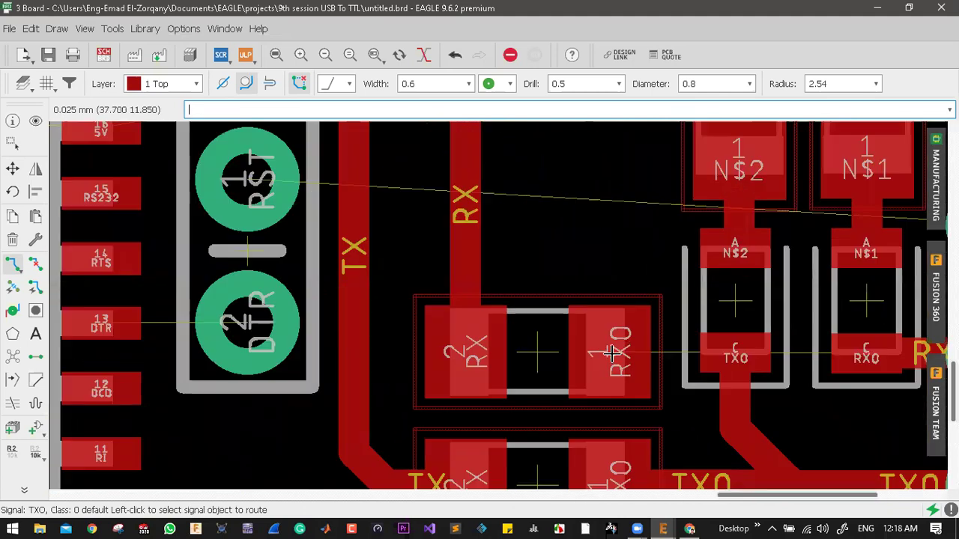
{"action": "left_click", "coordinate": [612, 297]}
{"action": "middle_click", "coordinate": [600, 221]}
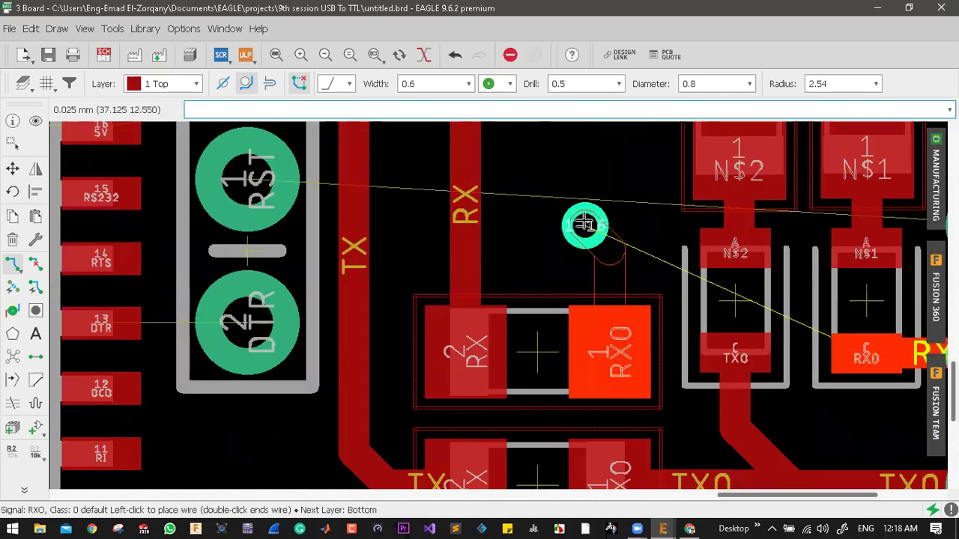
{"action": "left_click", "coordinate": [713, 85]}
{"action": "key", "text": "BackSpace"}
{"action": "type", "text": "95"}
{"action": "key", "text": "BackSpace"}
{"action": "key", "text": "BackSpace"}
{"action": "key", "text": "BackSpace"}
{"action": "key", "text": "BackSpace"}
{"action": "type", "text": "1"}
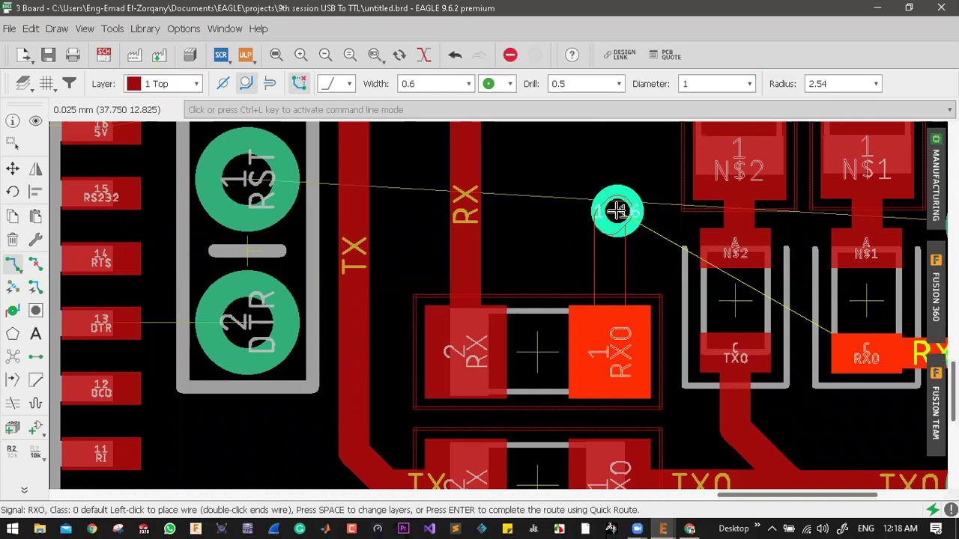
- Place the via above the RX/RXO resistor and finish the RXO route on the bottom layer to pin 3 of the header
{"action": "key", "text": "space"}
{"action": "scroll", "coordinate": [655, 257], "scroll_direction": "down", "scroll_amount": 3}
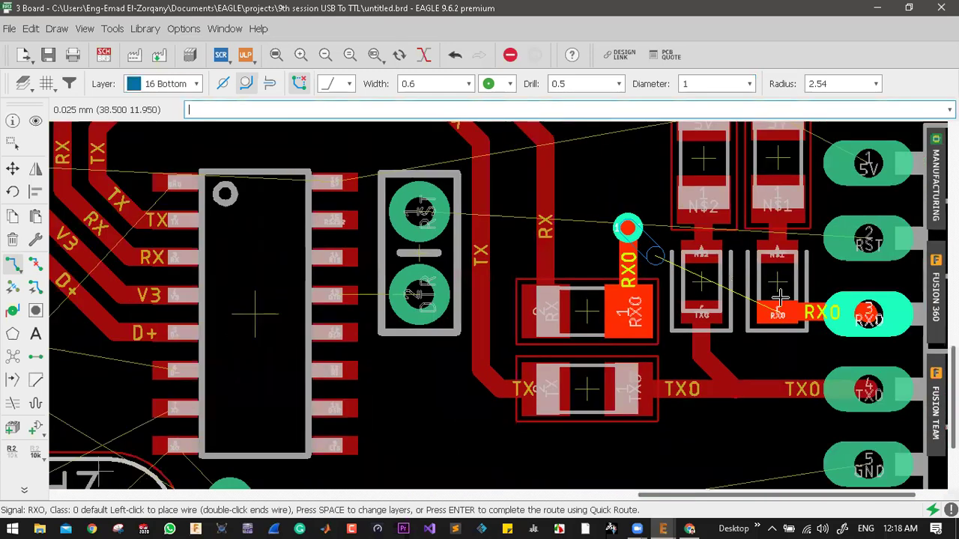
{"action": "scroll", "coordinate": [804, 298], "scroll_direction": "up", "scroll_amount": 2}
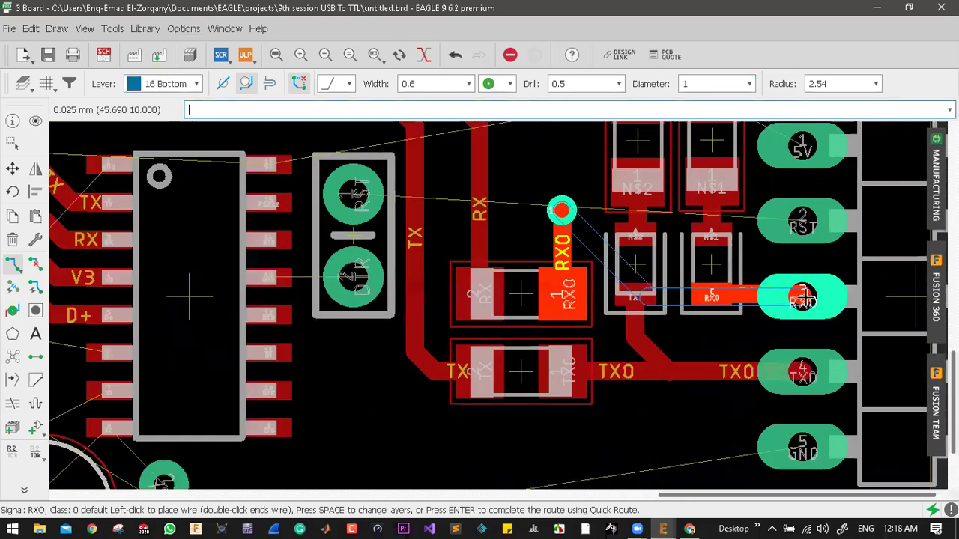
{"action": "left_click", "coordinate": [788, 297]}
{"action": "scroll", "coordinate": [714, 280], "scroll_direction": "down", "scroll_amount": 4}
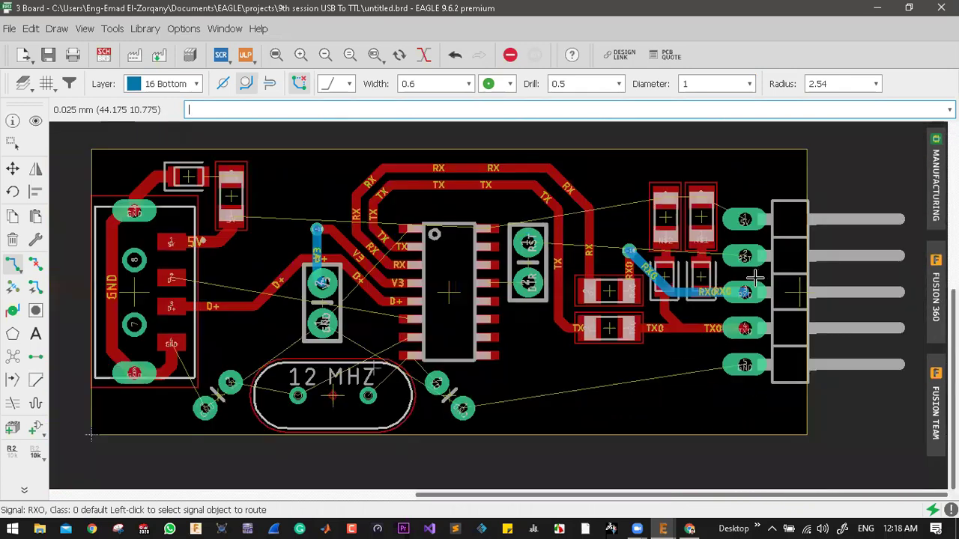
{"action": "scroll", "coordinate": [704, 274], "scroll_direction": "up", "scroll_amount": 3}
{"action": "scroll", "coordinate": [705, 273], "scroll_direction": "down", "scroll_amount": 3}
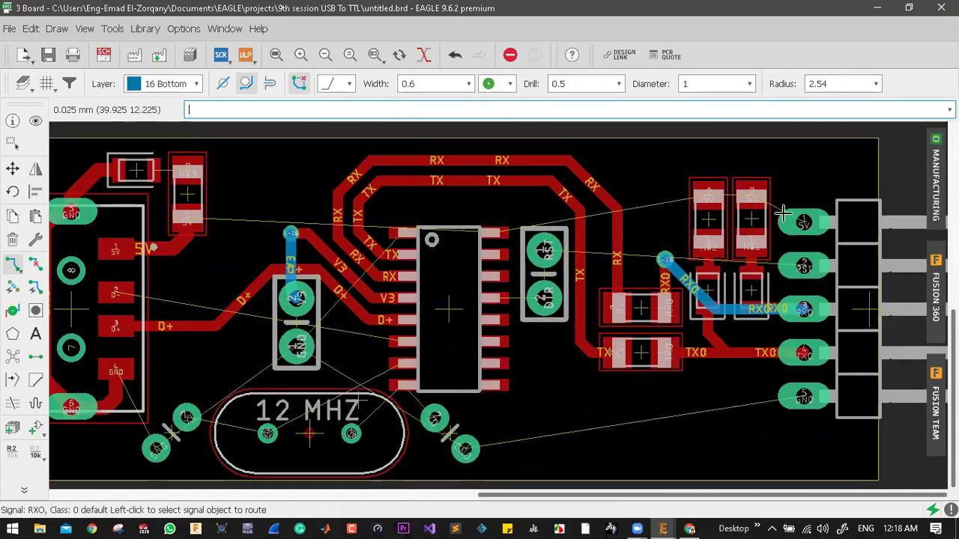
- Route the RST connection on the bottom layer from pad 1 of the RST/DTR component, above the RXO via, to pin 2 of the header
{"action": "scroll", "coordinate": [772, 259], "scroll_direction": "up", "scroll_amount": 3}
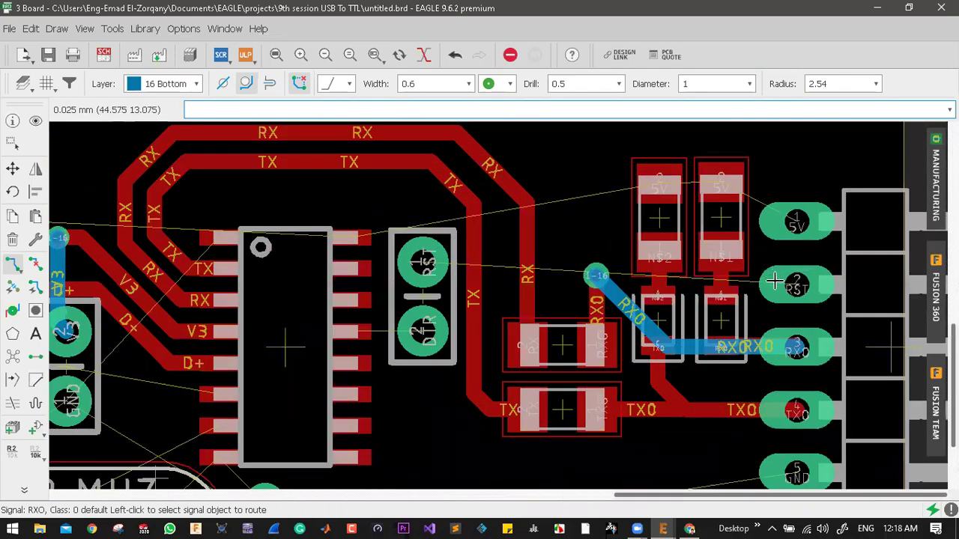
{"action": "scroll", "coordinate": [775, 282], "scroll_direction": "up", "scroll_amount": 1}
{"action": "scroll", "coordinate": [690, 279], "scroll_direction": "down", "scroll_amount": 2}
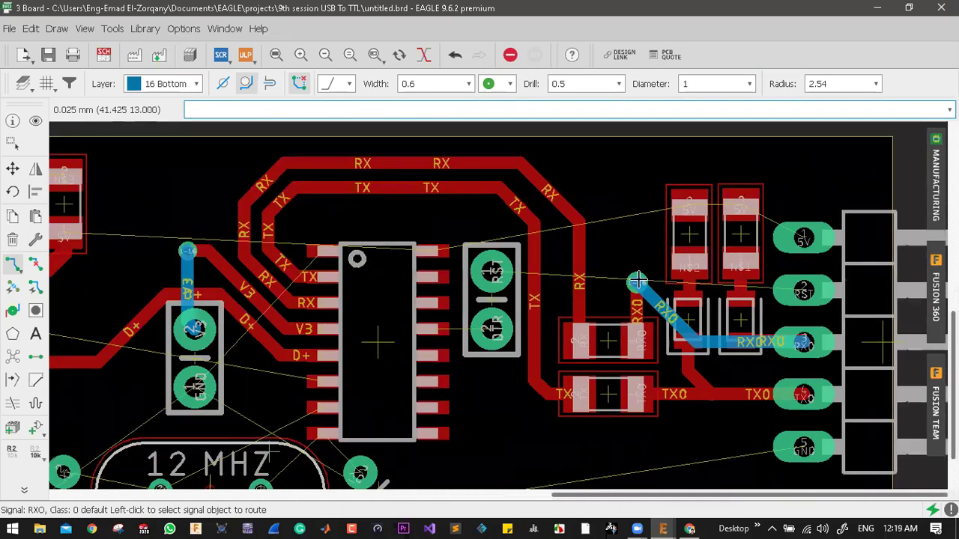
{"action": "scroll", "coordinate": [645, 277], "scroll_direction": "up", "scroll_amount": 3}
{"action": "scroll", "coordinate": [554, 268], "scroll_direction": "down", "scroll_amount": 1}
{"action": "left_click", "coordinate": [453, 266]}
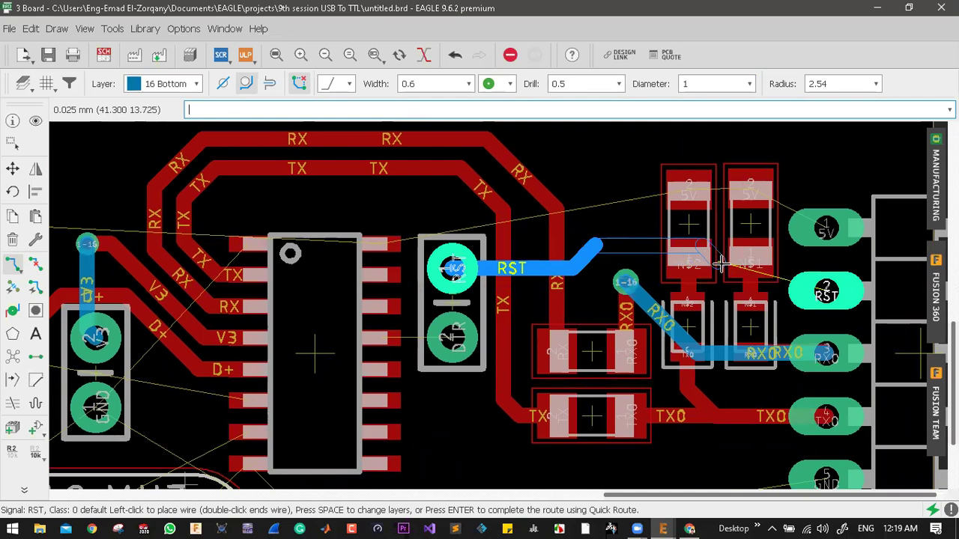
{"action": "left_click", "coordinate": [751, 280]}
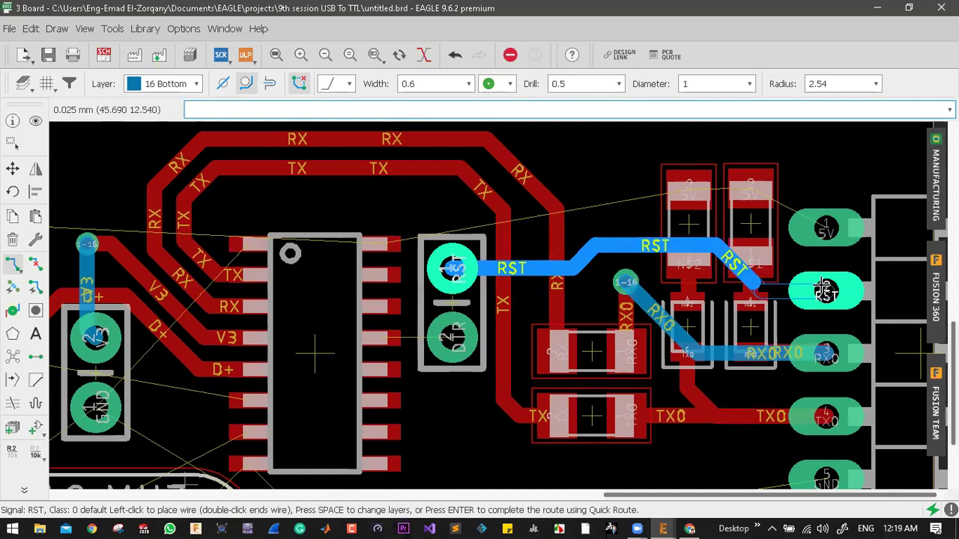
{"action": "left_click", "coordinate": [825, 289]}
- Route the GND connection on the bottom layer from the capacitor pad near the crystal along the board's lower edge to pin 5 of the header
{"action": "scroll", "coordinate": [732, 343], "scroll_direction": "down", "scroll_amount": 3}
{"action": "scroll", "coordinate": [672, 377], "scroll_direction": "up", "scroll_amount": 2}
{"action": "scroll", "coordinate": [527, 360], "scroll_direction": "down", "scroll_amount": 1}
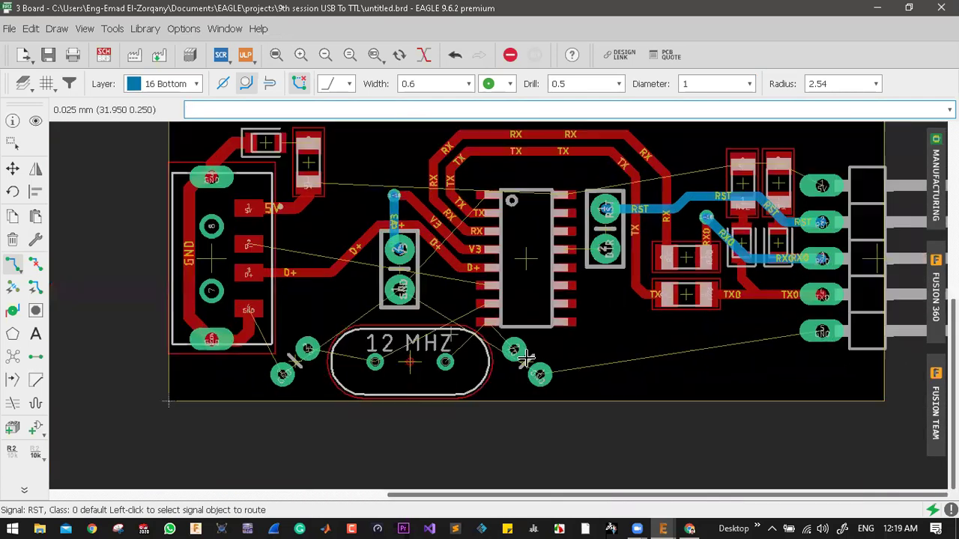
{"action": "scroll", "coordinate": [527, 360], "scroll_direction": "up", "scroll_amount": 1}
{"action": "left_click", "coordinate": [649, 374]}
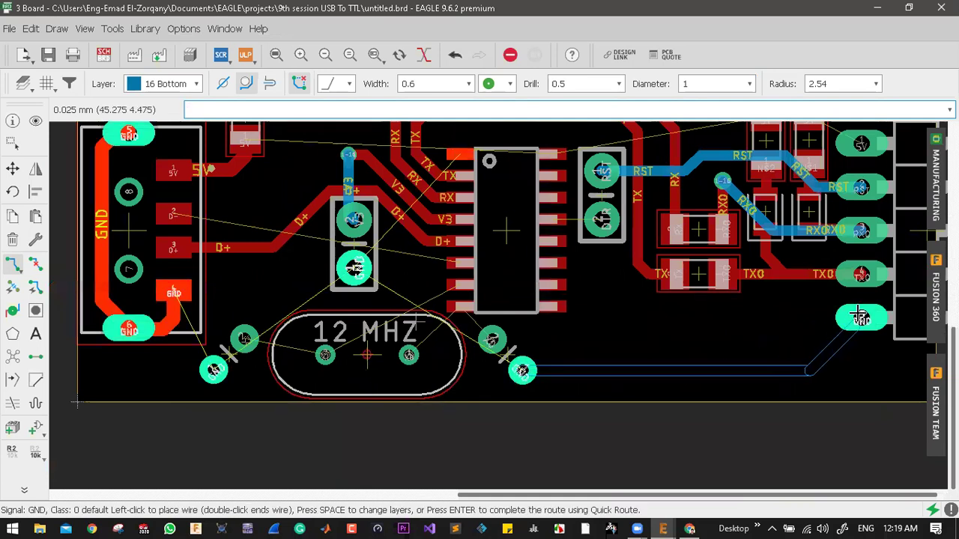
{"action": "left_click", "coordinate": [844, 324]}
- Route the 5V connection on the top layer, 0.6 wide, from pin 1 of the header through the 5V pads of both upper resistors
{"action": "scroll", "coordinate": [773, 352], "scroll_direction": "down", "scroll_amount": 2}
{"action": "scroll", "coordinate": [787, 239], "scroll_direction": "up", "scroll_amount": 2}
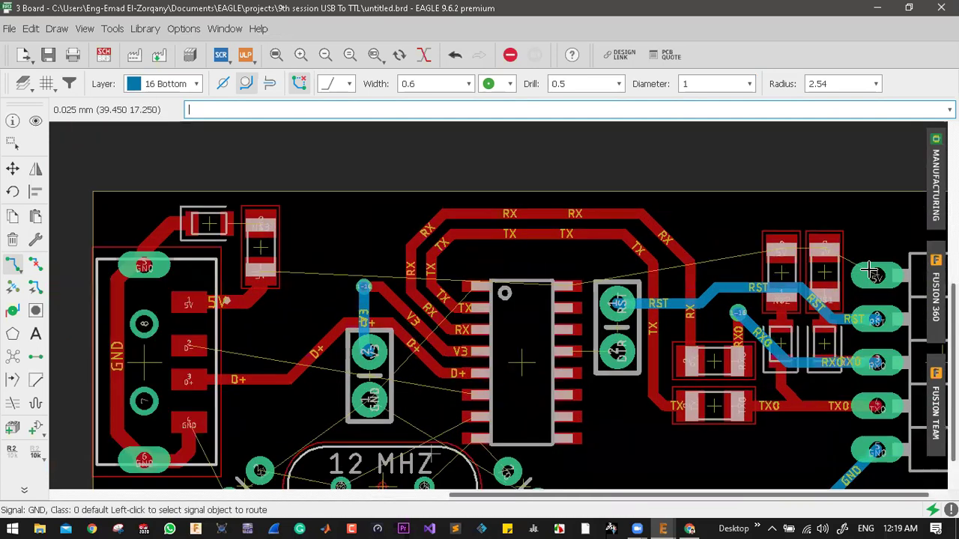
{"action": "scroll", "coordinate": [876, 275], "scroll_direction": "up", "scroll_amount": 3}
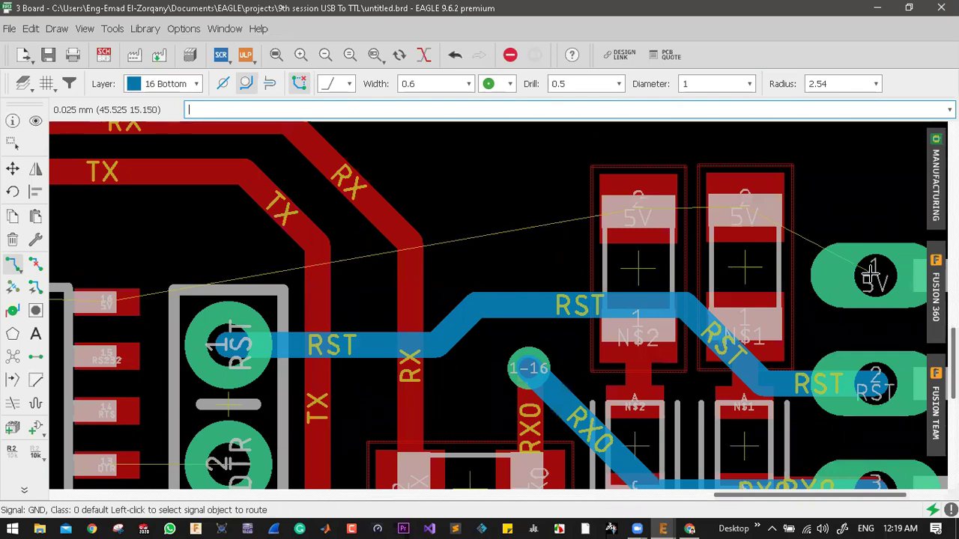
{"action": "left_click", "coordinate": [801, 212]}
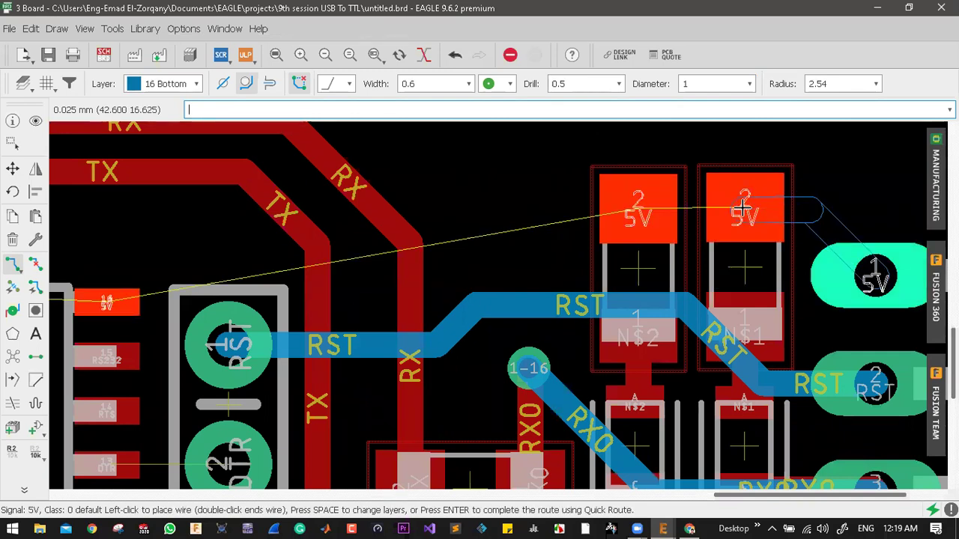
{"action": "key", "text": "Escape"}
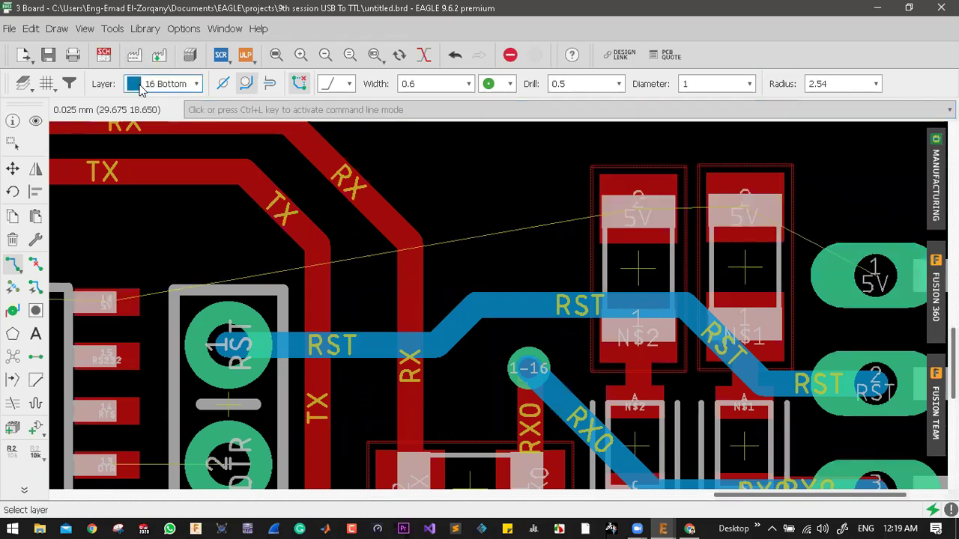
{"action": "middle_click", "coordinate": [822, 313]}
{"action": "left_click", "coordinate": [872, 277]}
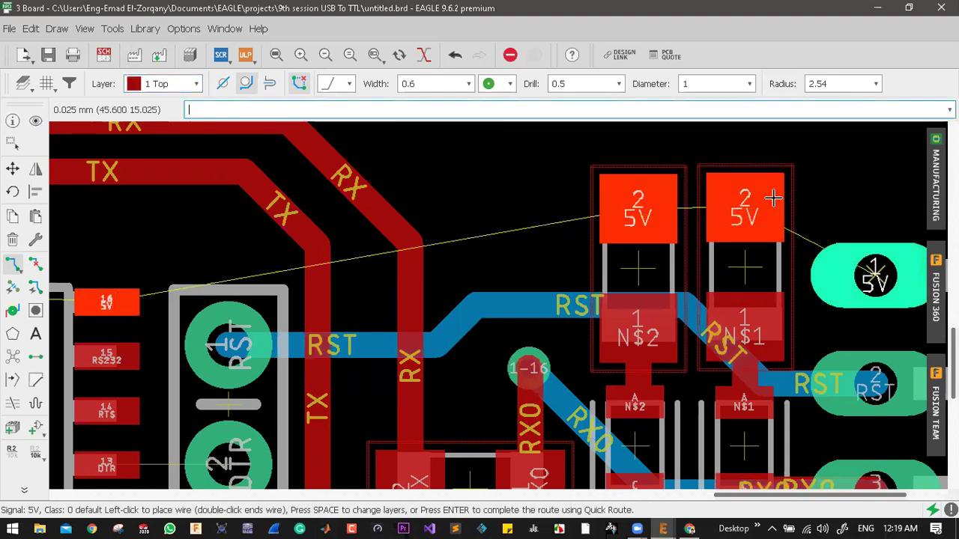
{"action": "left_click", "coordinate": [750, 208]}
{"action": "left_click", "coordinate": [680, 205]}
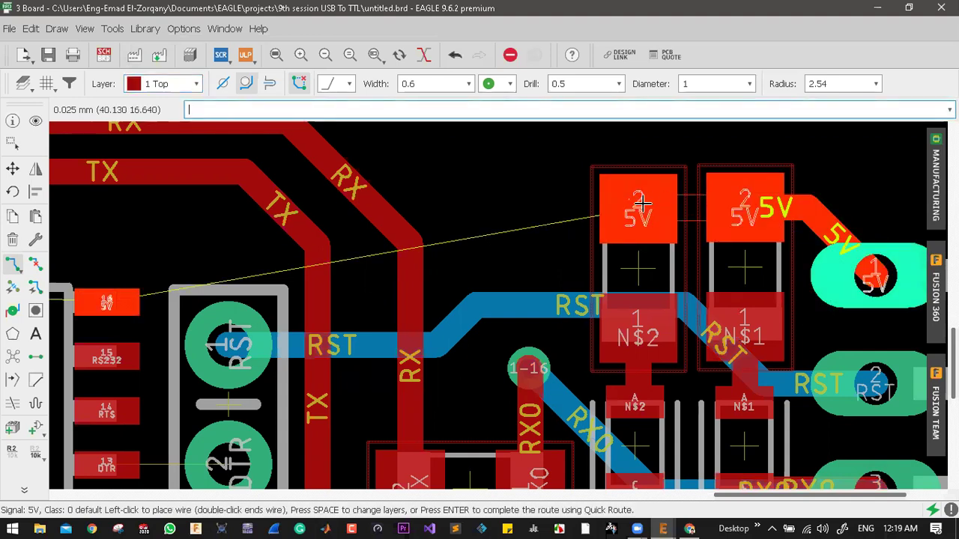
{"action": "left_click", "coordinate": [708, 206]}
- Route 5V from pin 16 of the chip up to a via on the top layer, then along the bottom layer to pin 1 of the header
{"action": "scroll", "coordinate": [612, 251], "scroll_direction": "down", "scroll_amount": 3}
{"action": "scroll", "coordinate": [612, 251], "scroll_direction": "up", "scroll_amount": 2}
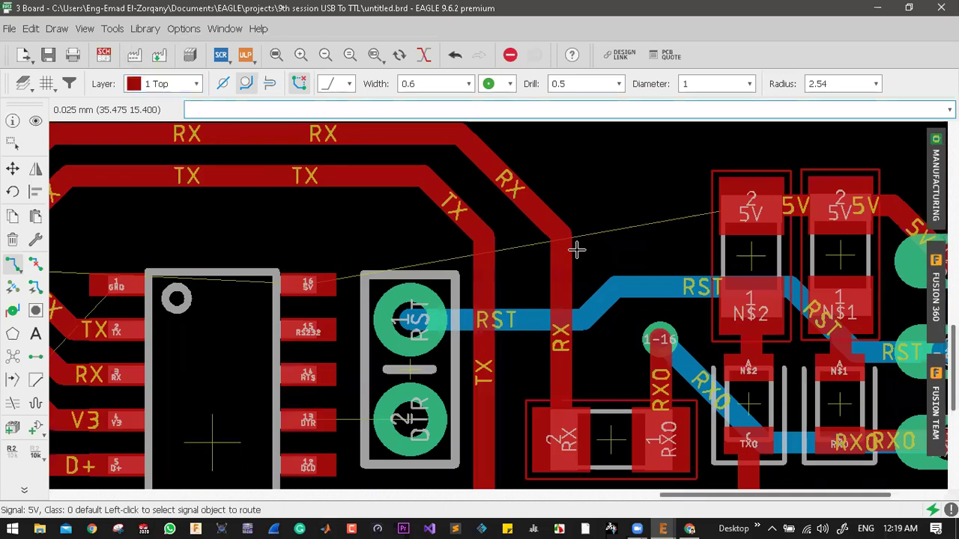
{"action": "scroll", "coordinate": [592, 249], "scroll_direction": "down", "scroll_amount": 2}
{"action": "scroll", "coordinate": [451, 269], "scroll_direction": "up", "scroll_amount": 1}
{"action": "left_click", "coordinate": [457, 269]}
{"action": "middle_click", "coordinate": [471, 238]}
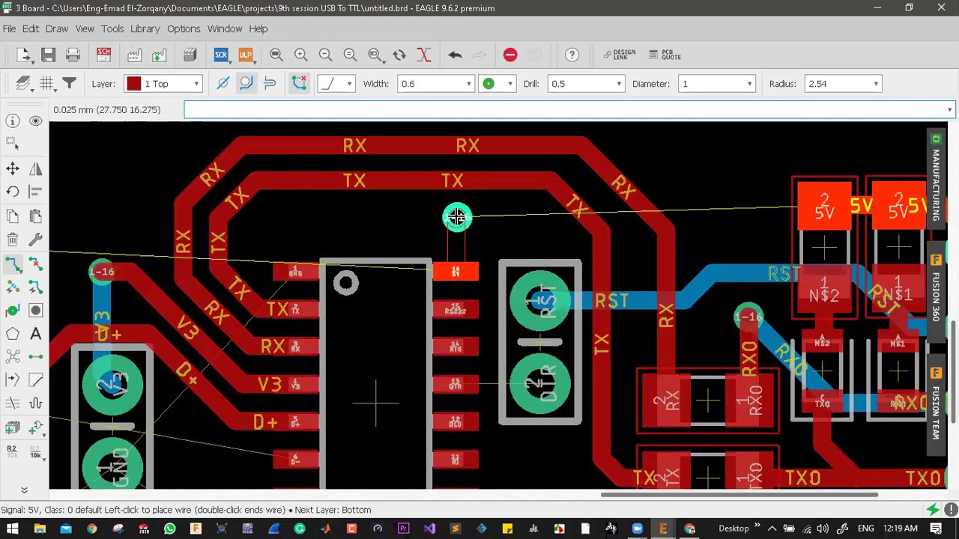
{"action": "left_click", "coordinate": [456, 217]}
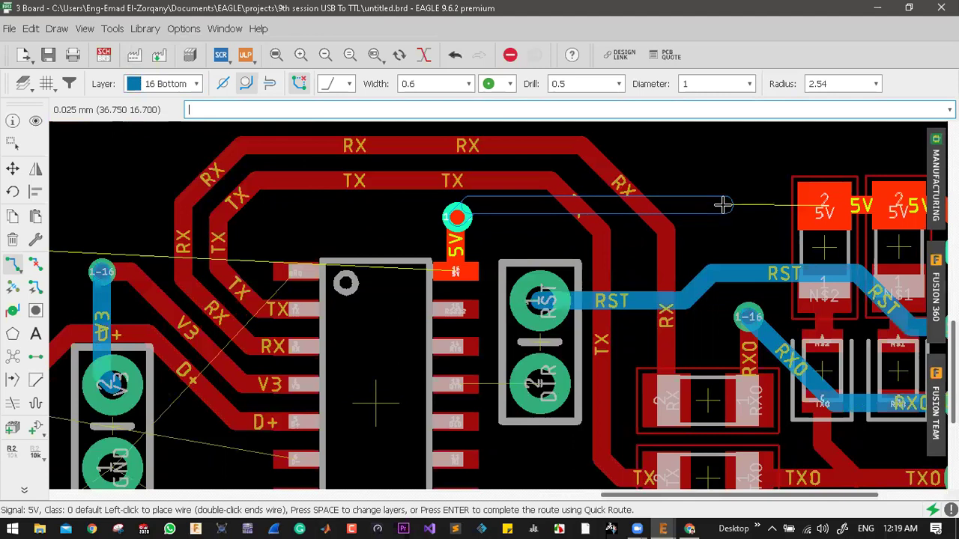
{"action": "scroll", "coordinate": [723, 205], "scroll_direction": "down", "scroll_amount": 3}
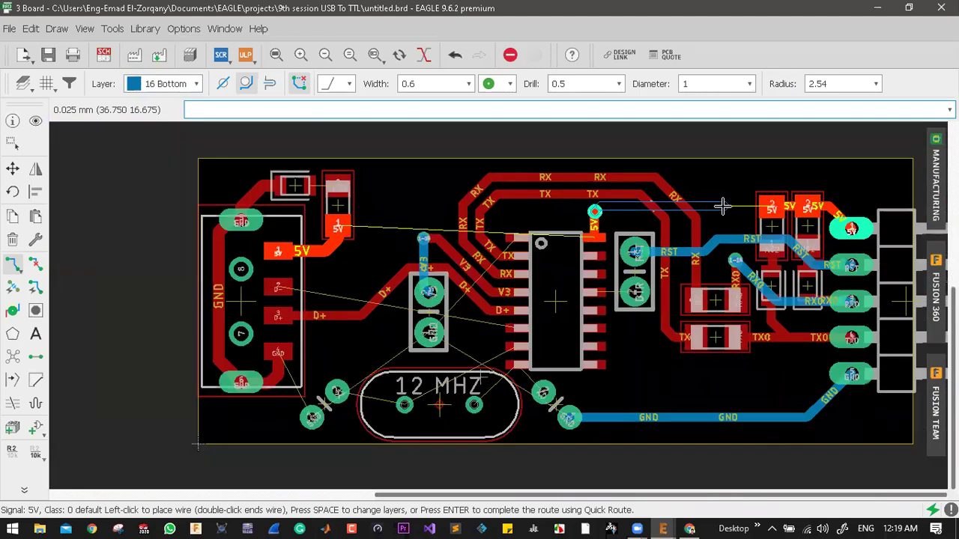
{"action": "scroll", "coordinate": [870, 234], "scroll_direction": "up", "scroll_amount": 1}
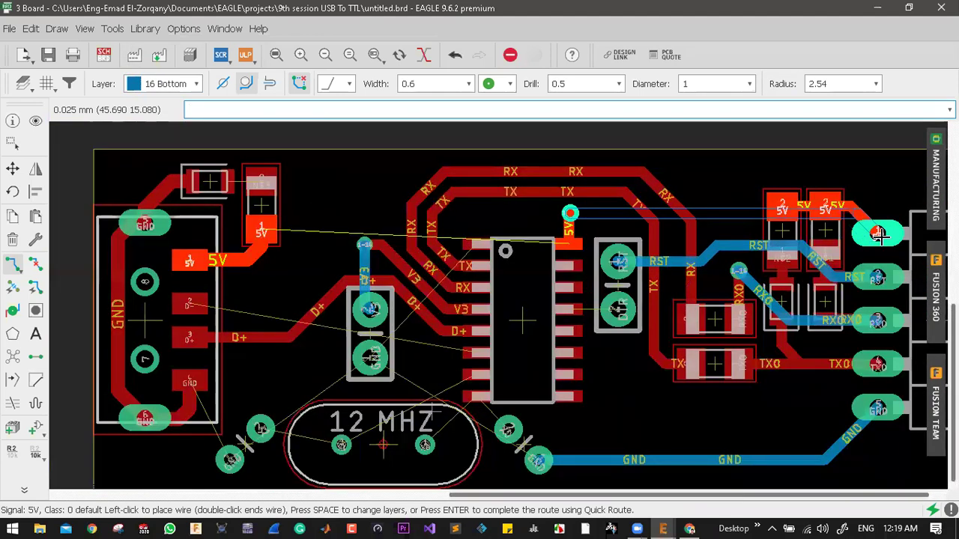
{"action": "left_click", "coordinate": [879, 234]}
{"action": "scroll", "coordinate": [702, 236], "scroll_direction": "down", "scroll_amount": 3}
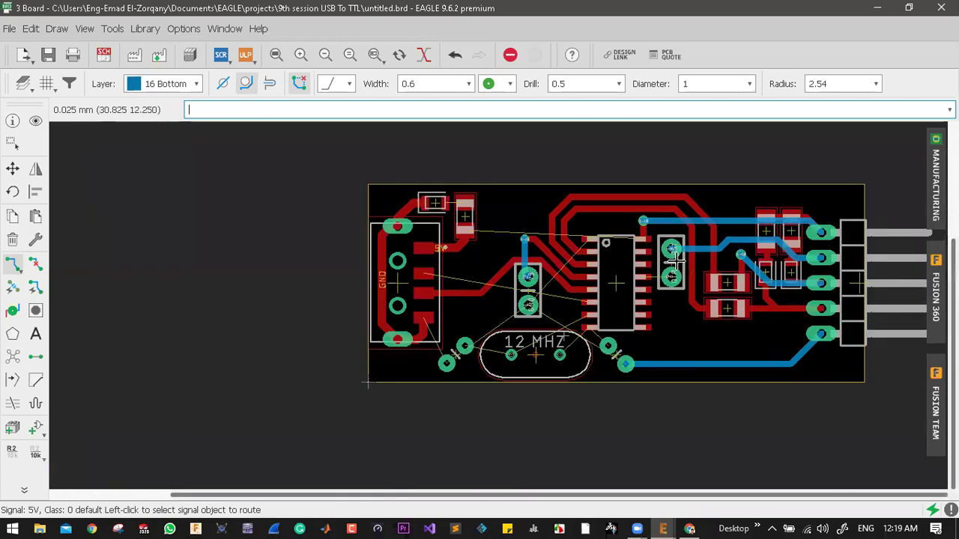
{"action": "scroll", "coordinate": [675, 258], "scroll_direction": "up", "scroll_amount": 2}
{"action": "scroll", "coordinate": [551, 268], "scroll_direction": "down", "scroll_amount": 2}
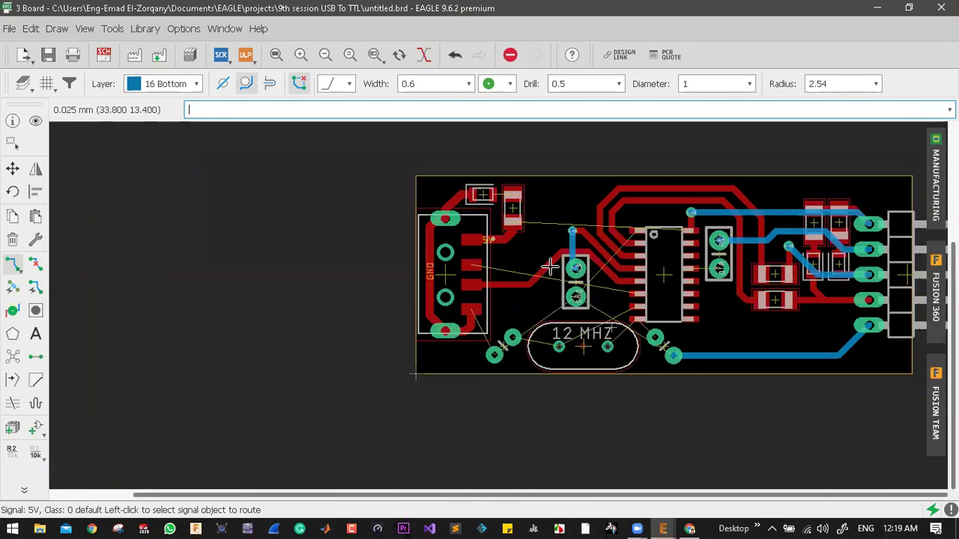
{"action": "scroll", "coordinate": [581, 248], "scroll_direction": "up", "scroll_amount": 3}
{"action": "scroll", "coordinate": [781, 213], "scroll_direction": "down", "scroll_amount": 2}
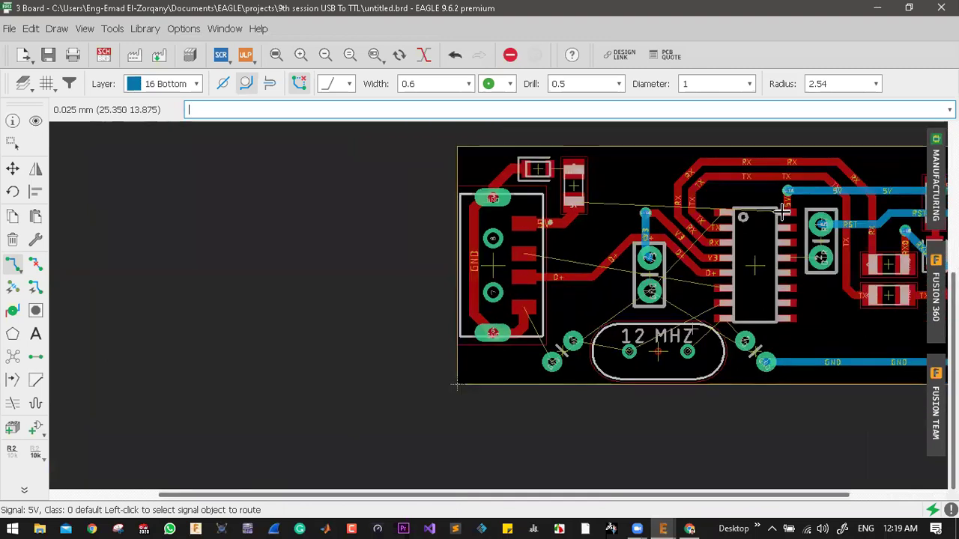
- Route the N$3 connection on the top layer from pad A of the LED to pad 2 of the adjacent resistor
{"action": "scroll", "coordinate": [781, 213], "scroll_direction": "up", "scroll_amount": 4}
{"action": "scroll", "coordinate": [445, 188], "scroll_direction": "down", "scroll_amount": 3}
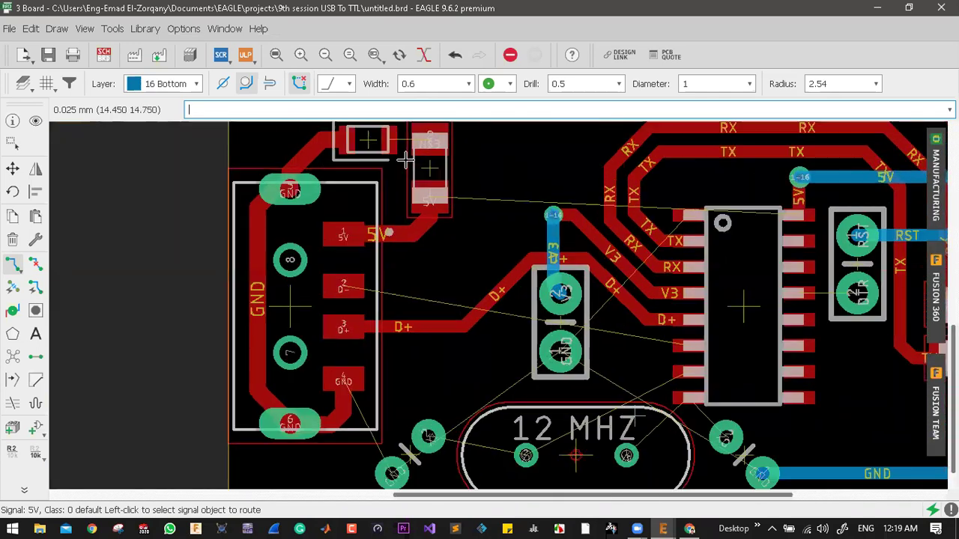
{"action": "scroll", "coordinate": [405, 160], "scroll_direction": "down", "scroll_amount": 2}
{"action": "scroll", "coordinate": [442, 161], "scroll_direction": "up", "scroll_amount": 5}
{"action": "middle_click", "coordinate": [433, 168]}
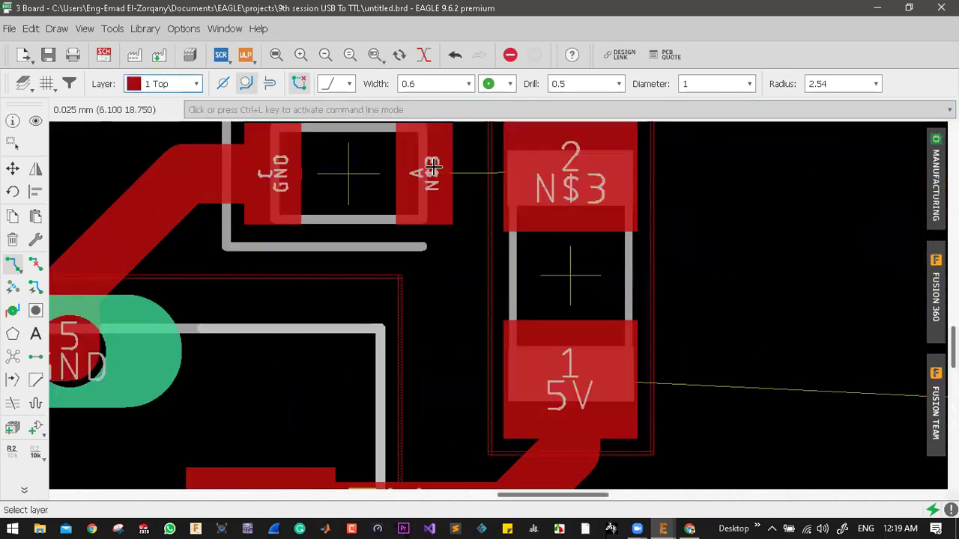
{"action": "left_click", "coordinate": [546, 182]}
{"action": "key", "text": "Escape"}
{"action": "scroll", "coordinate": [520, 176], "scroll_direction": "down", "scroll_amount": 3}
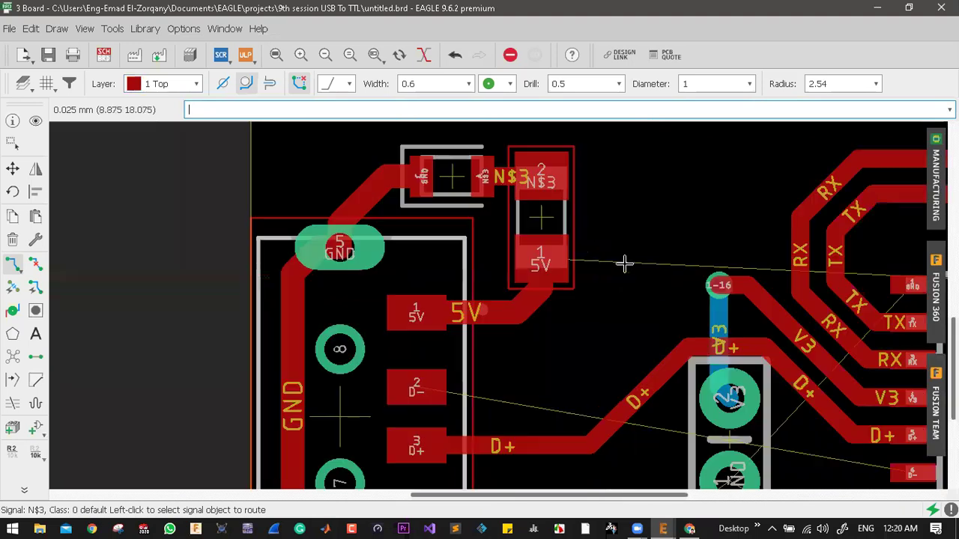
- Route 5V from pad 1 of that resistor on the top layer to a via, then on the bottom layer to the via above chip pin 16
{"action": "scroll", "coordinate": [827, 246], "scroll_direction": "down", "scroll_amount": 3}
{"action": "scroll", "coordinate": [369, 228], "scroll_direction": "up", "scroll_amount": 2}
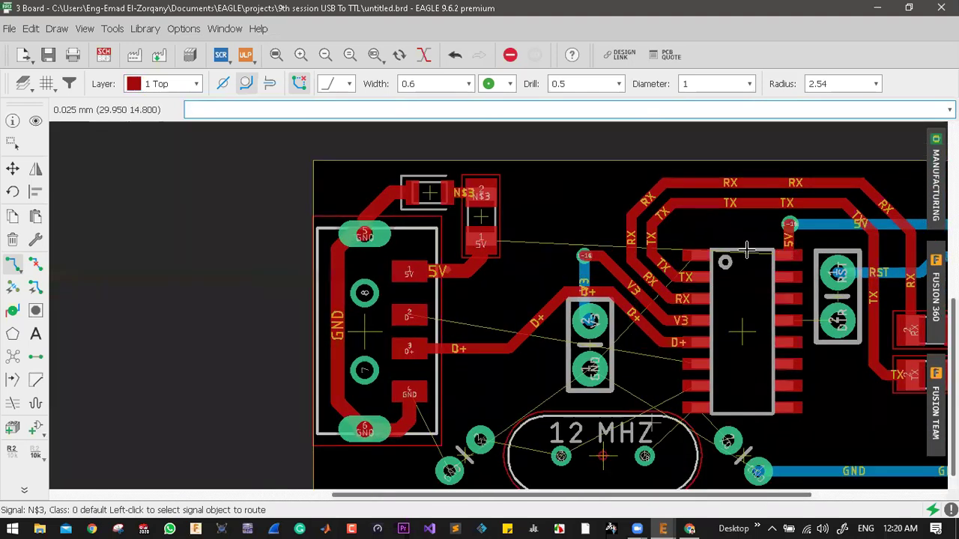
{"action": "scroll", "coordinate": [320, 235], "scroll_direction": "up", "scroll_amount": 2}
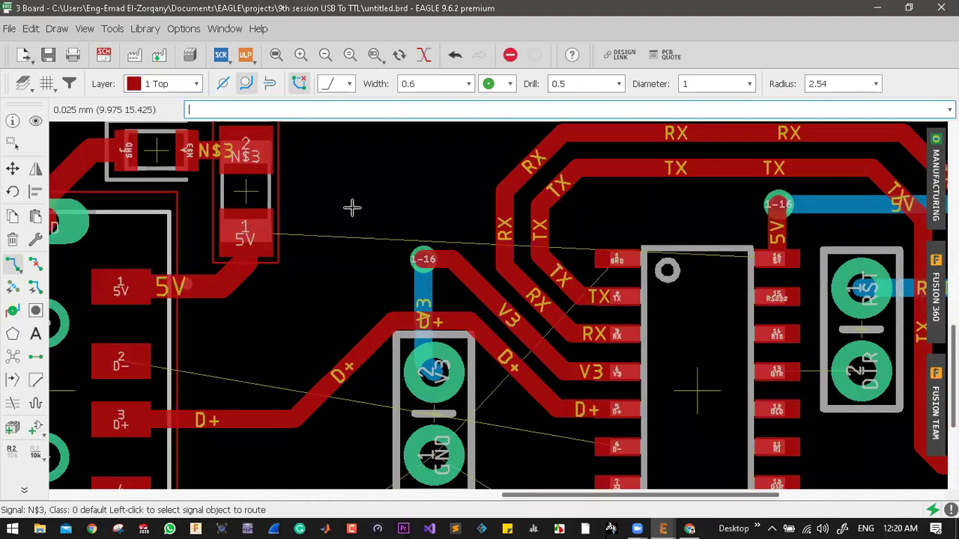
{"action": "left_click", "coordinate": [353, 209]}
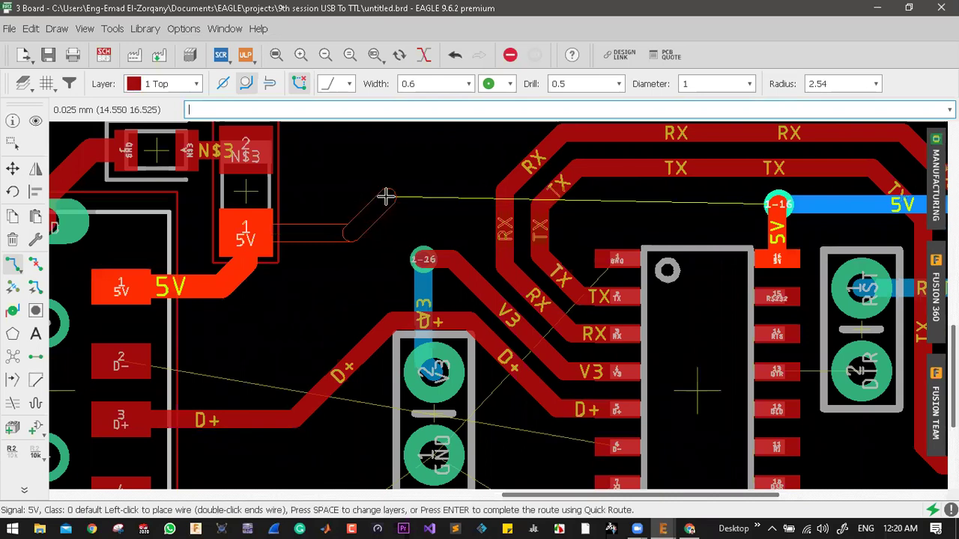
{"action": "left_click", "coordinate": [388, 198]}
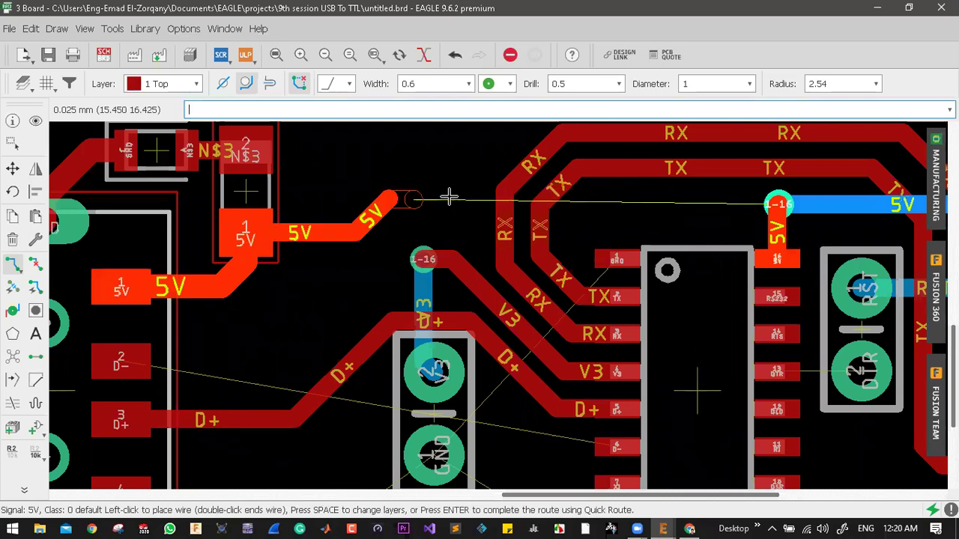
{"action": "key", "text": "space"}
{"action": "left_click", "coordinate": [443, 190]}
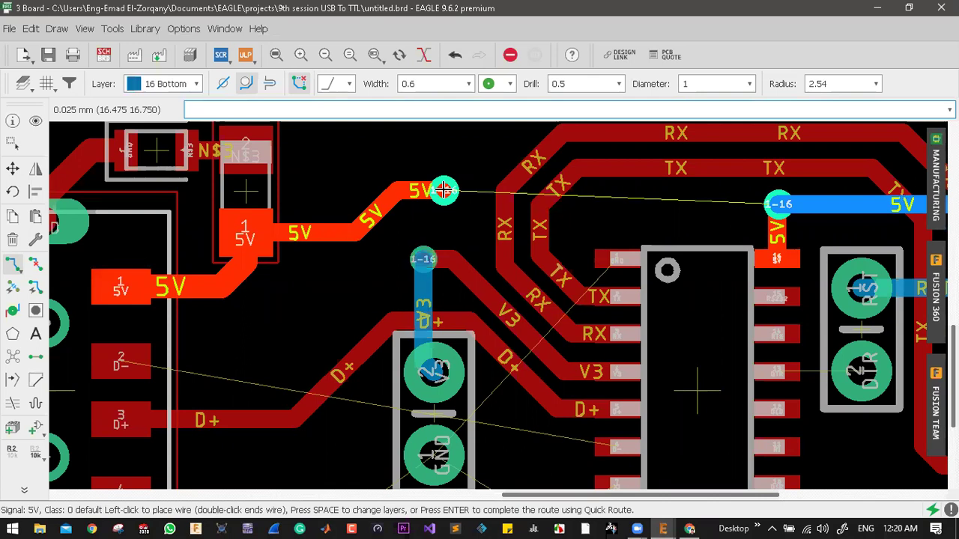
{"action": "left_click", "coordinate": [751, 205]}
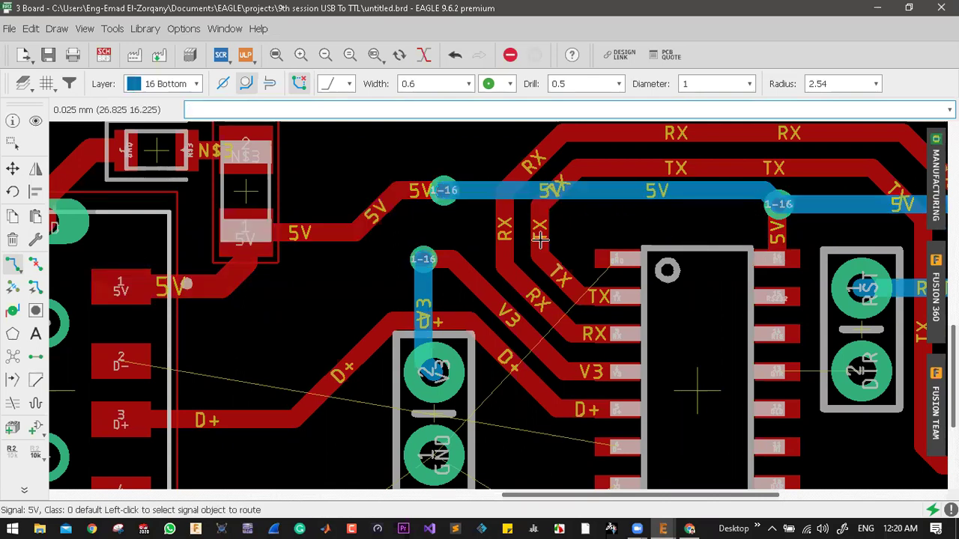
- Examine the remaining unrouted connections around the chip, the capacitors and the crystal
{"action": "scroll", "coordinate": [443, 196], "scroll_direction": "down", "scroll_amount": 1}
{"action": "scroll", "coordinate": [443, 196], "scroll_direction": "up", "scroll_amount": 2}
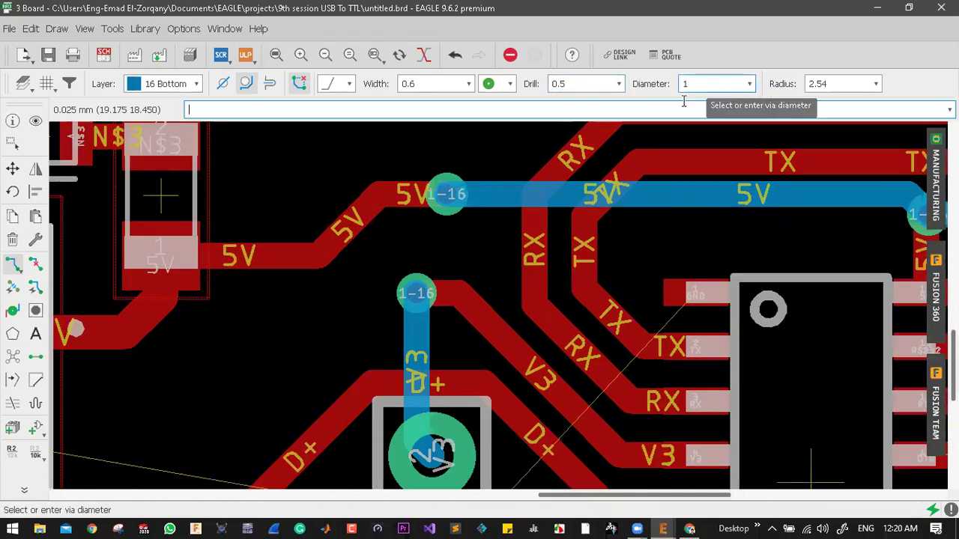
{"action": "scroll", "coordinate": [420, 186], "scroll_direction": "down", "scroll_amount": 4}
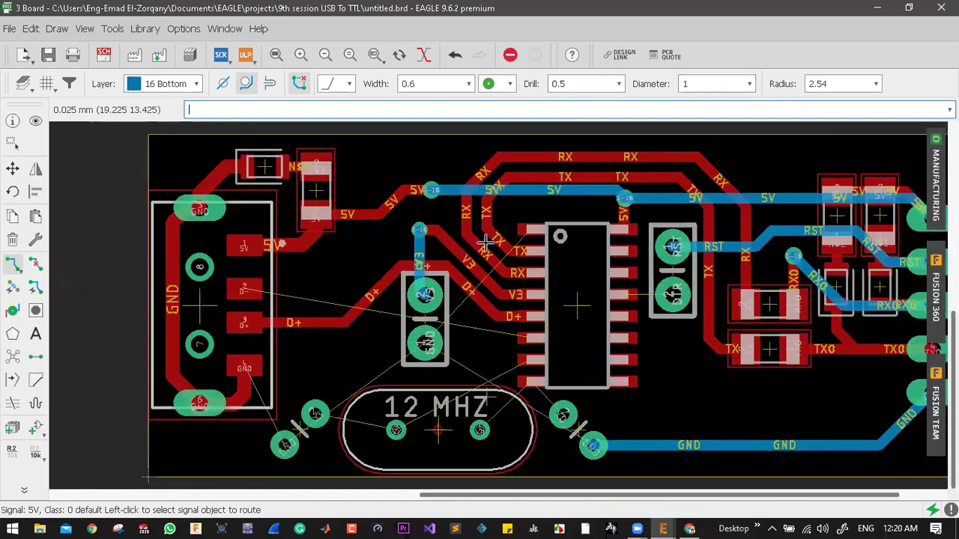
{"action": "scroll", "coordinate": [512, 236], "scroll_direction": "down", "scroll_amount": 1}
{"action": "scroll", "coordinate": [498, 315], "scroll_direction": "up", "scroll_amount": 3}
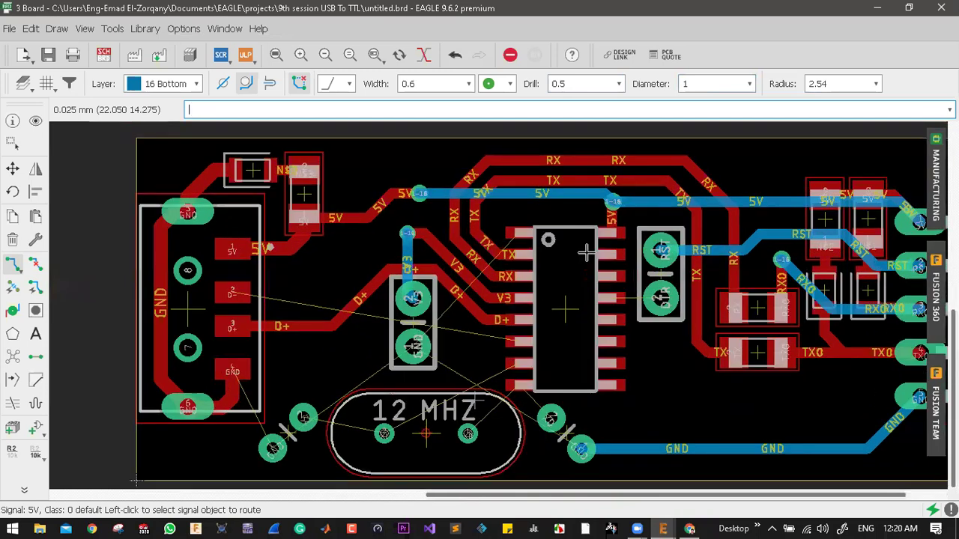
{"action": "scroll", "coordinate": [494, 330], "scroll_direction": "down", "scroll_amount": 2}
{"action": "scroll", "coordinate": [530, 171], "scroll_direction": "up", "scroll_amount": 1}
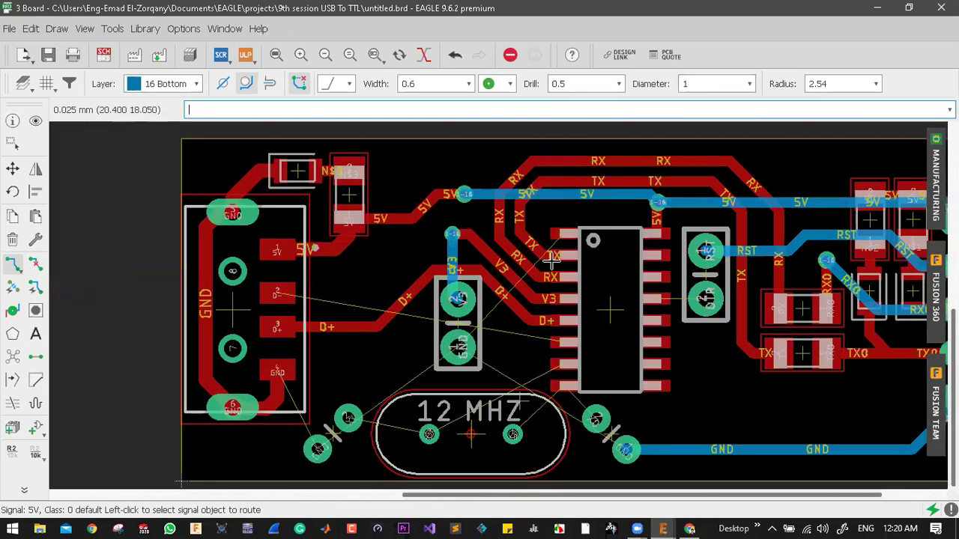
{"action": "scroll", "coordinate": [552, 260], "scroll_direction": "down", "scroll_amount": 2}
{"action": "scroll", "coordinate": [525, 329], "scroll_direction": "up", "scroll_amount": 2}
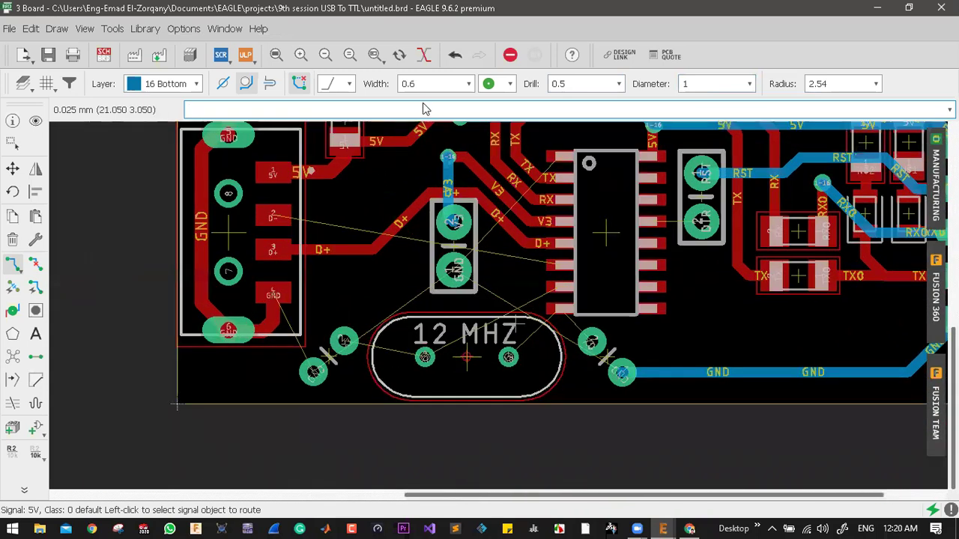
- Route the XO connection on the top layer from pin 8 of the chip to pin 1 of the 12 MHz crystal
{"action": "scroll", "coordinate": [434, 109], "scroll_direction": "up", "scroll_amount": 3}
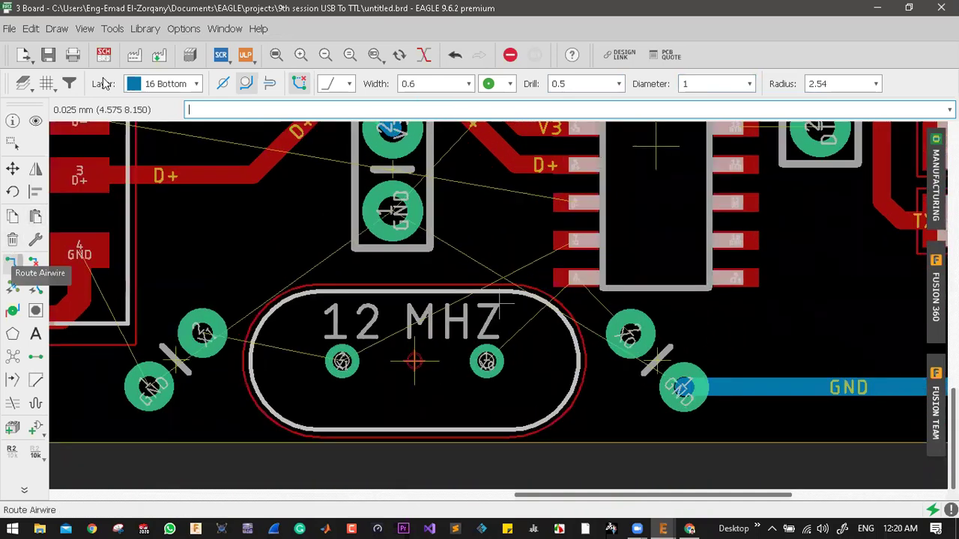
{"action": "scroll", "coordinate": [159, 85], "scroll_direction": "up", "scroll_amount": 1}
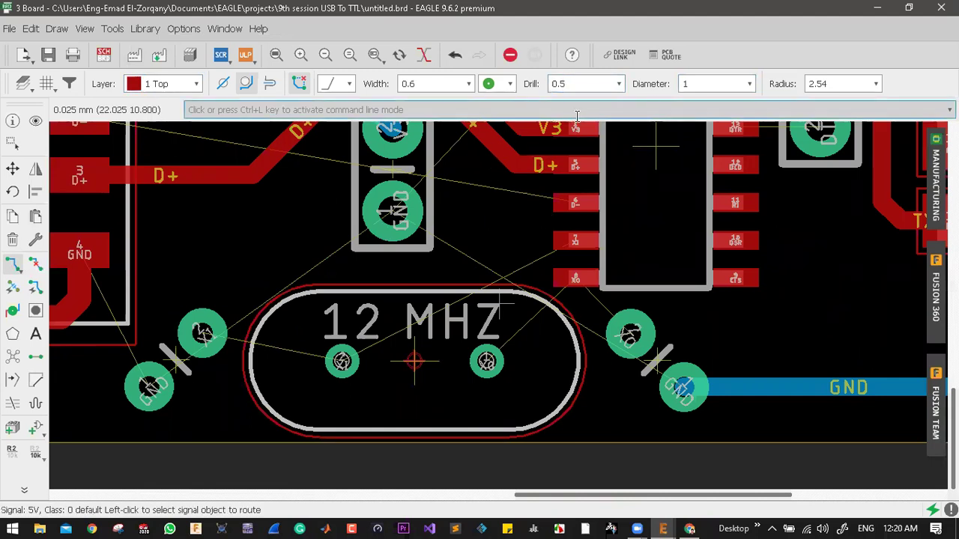
{"action": "scroll", "coordinate": [498, 349], "scroll_direction": "up", "scroll_amount": 1}
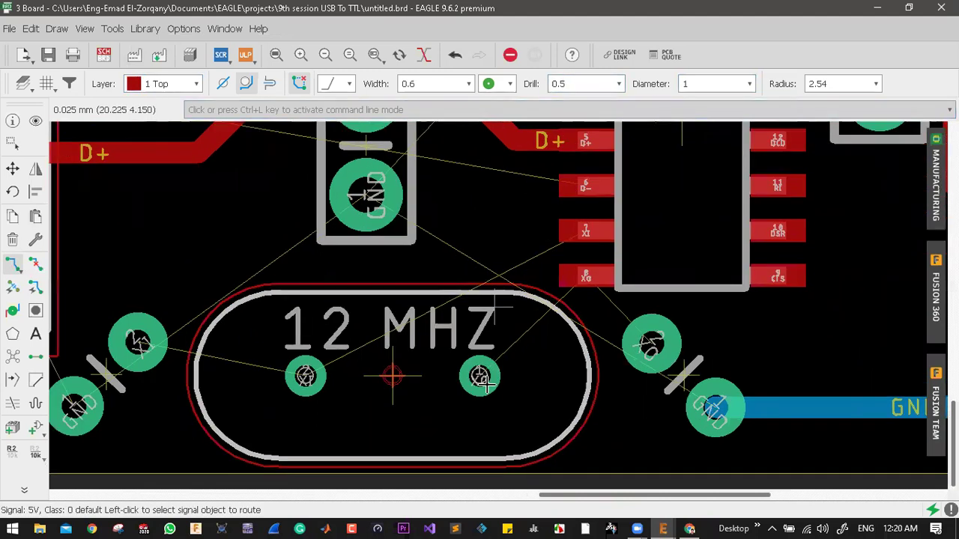
{"action": "left_click", "coordinate": [580, 276]}
{"action": "left_click", "coordinate": [508, 282]}
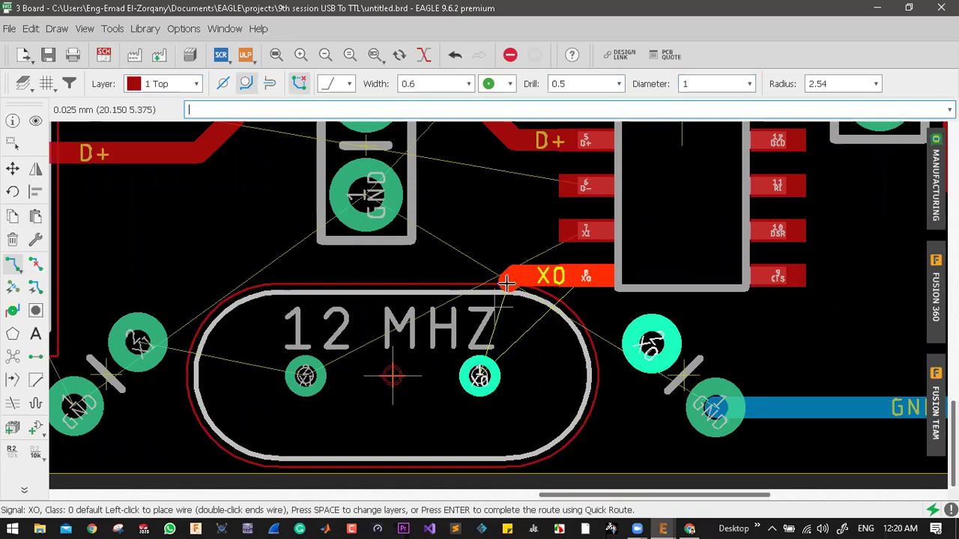
{"action": "left_click", "coordinate": [479, 375]}
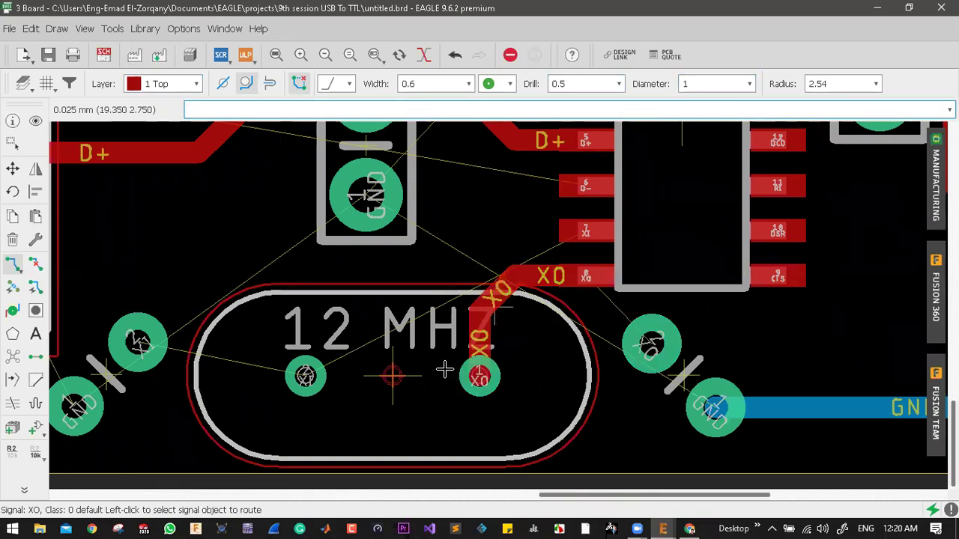
- Route the XI connection on the top layer from pin 7 of the chip to pin 2 of the 12 MHz crystal
{"action": "left_click", "coordinate": [582, 233]}
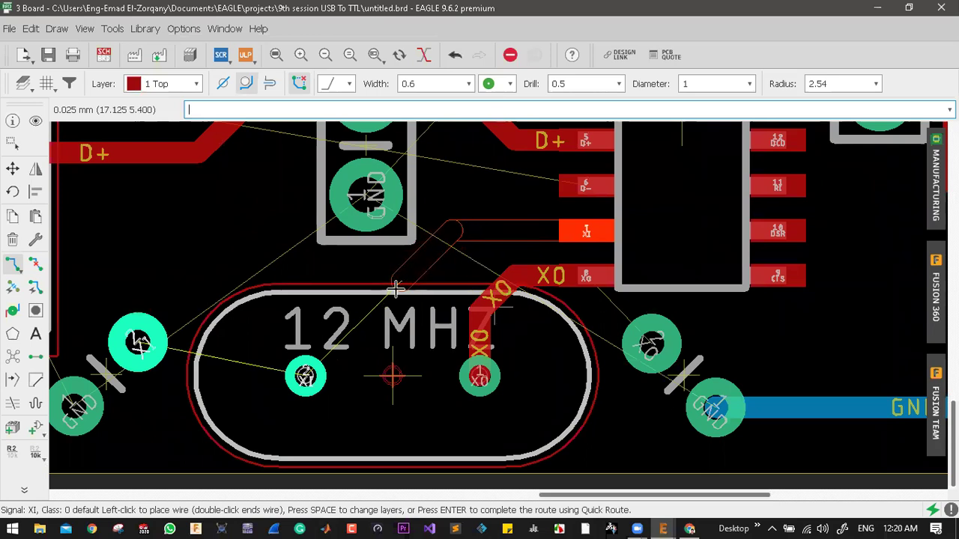
{"action": "left_click", "coordinate": [303, 312]}
{"action": "left_click", "coordinate": [305, 377]}
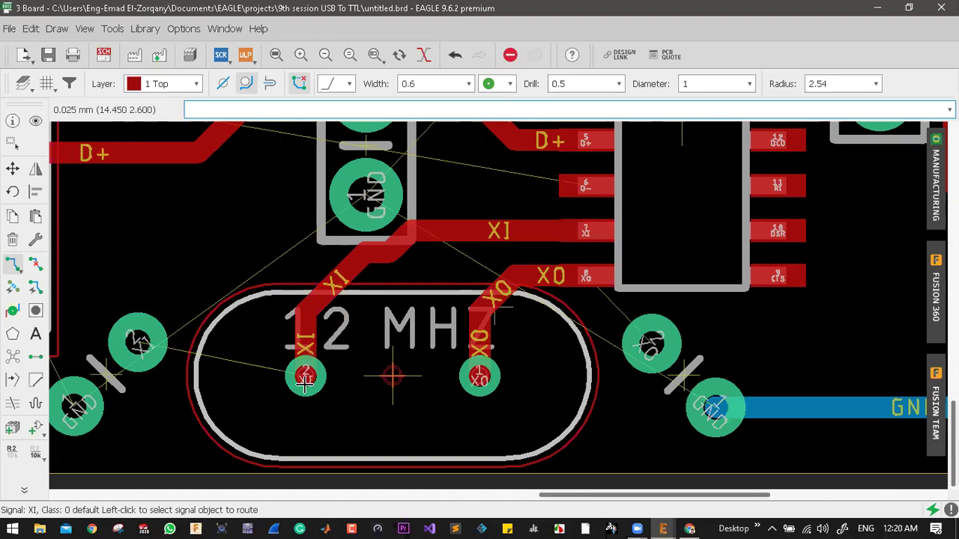
- Move the kinked XI trace segment below the V3/GND capacitor so it forms one straight diagonal toward the crystal pin
{"action": "scroll", "coordinate": [303, 374], "scroll_direction": "down", "scroll_amount": 2}
{"action": "scroll", "coordinate": [278, 318], "scroll_direction": "up", "scroll_amount": 4}
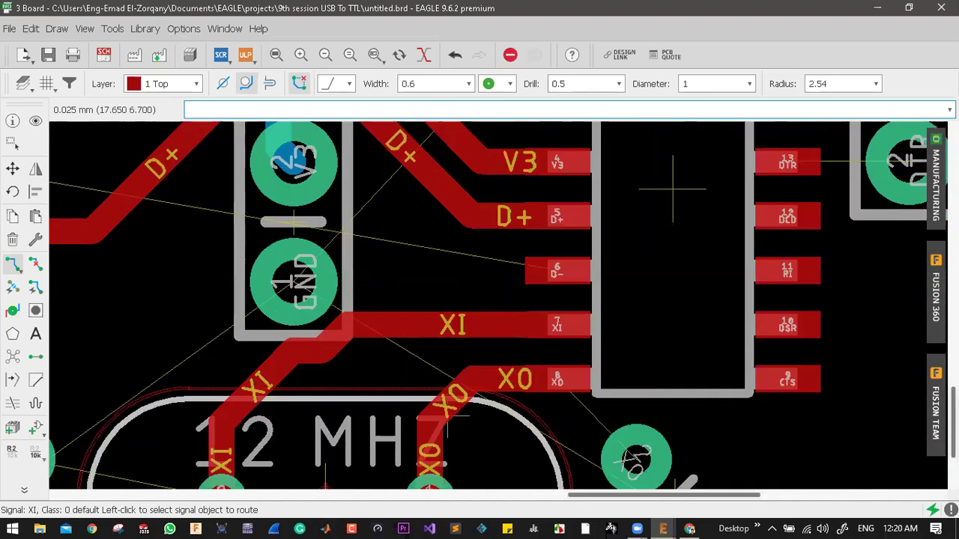
{"action": "left_click", "coordinate": [12, 170]}
{"action": "left_click", "coordinate": [285, 378]}
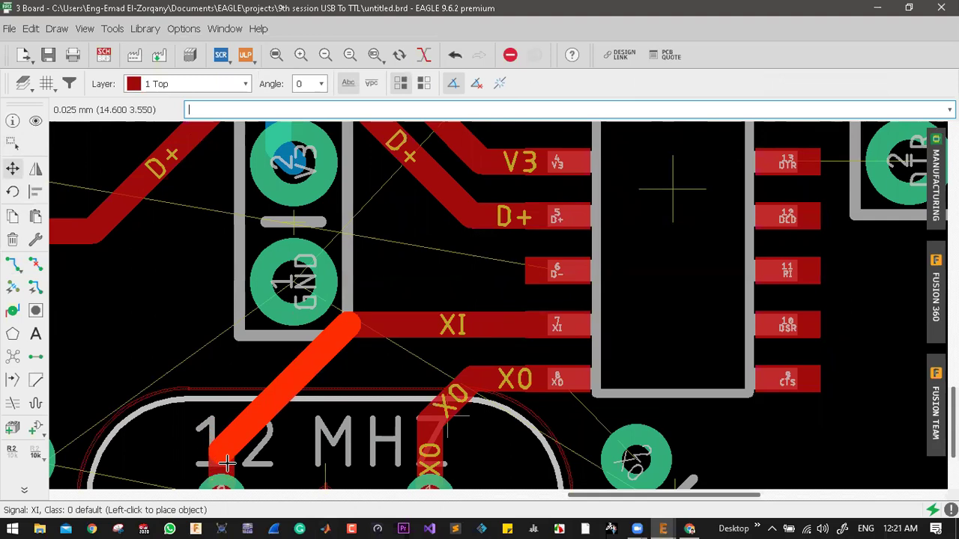
{"action": "left_click", "coordinate": [225, 464]}
{"action": "scroll", "coordinate": [343, 339], "scroll_direction": "down", "scroll_amount": 4}
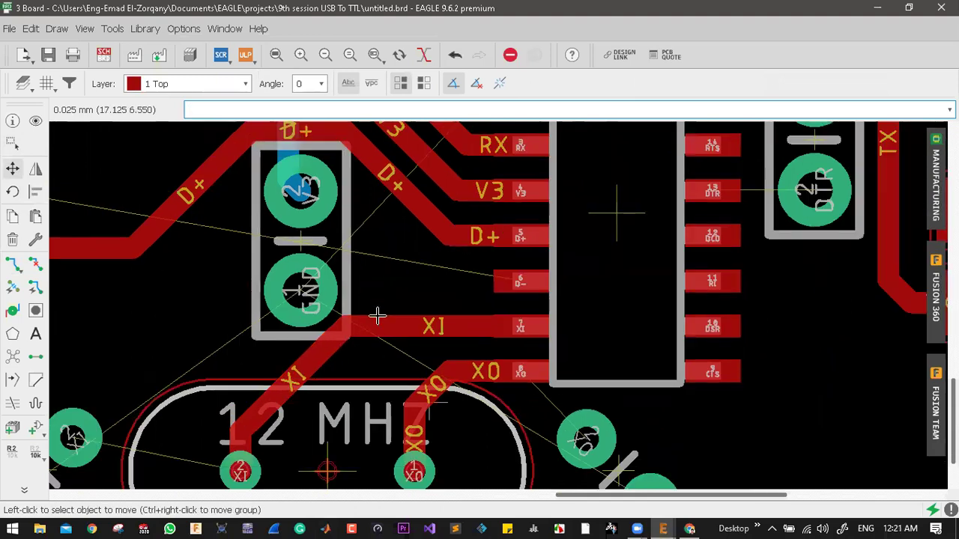
- Route the D- connection on the top layer from pin 6 of the chip to a via beside the V3/GND capacitor
{"action": "scroll", "coordinate": [421, 307], "scroll_direction": "up", "scroll_amount": 2}
{"action": "scroll", "coordinate": [420, 307], "scroll_direction": "up", "scroll_amount": 3}
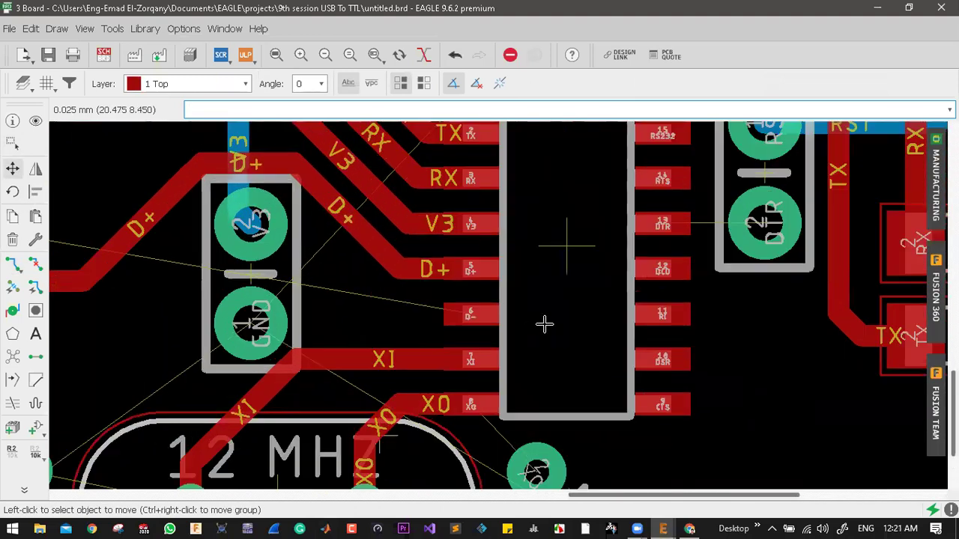
{"action": "scroll", "coordinate": [452, 308], "scroll_direction": "down", "scroll_amount": 2}
{"action": "scroll", "coordinate": [311, 299], "scroll_direction": "down", "scroll_amount": 3}
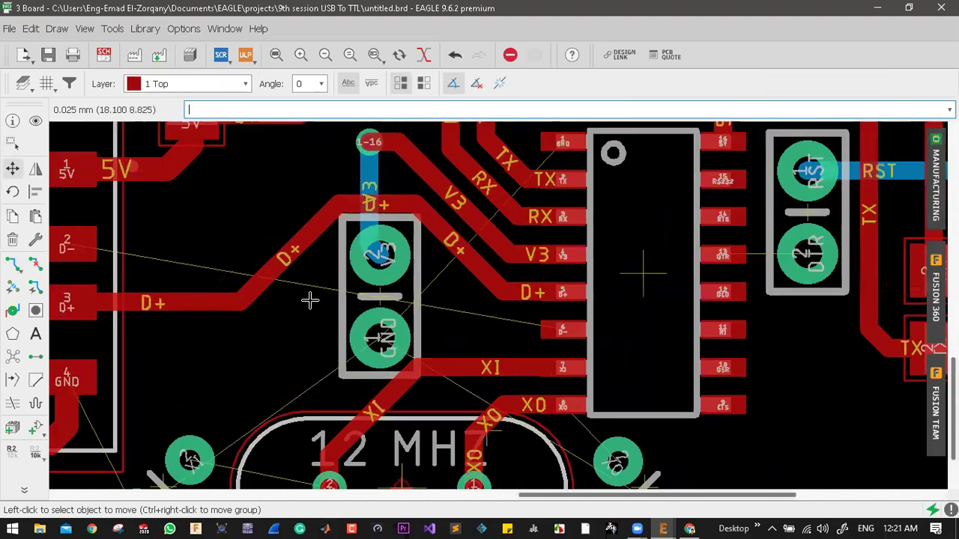
{"action": "scroll", "coordinate": [122, 290], "scroll_direction": "up", "scroll_amount": 3}
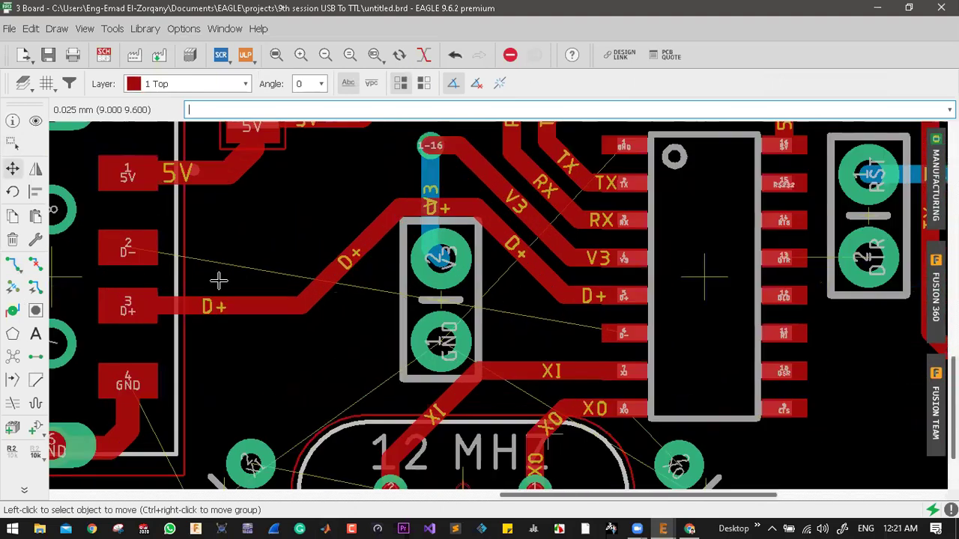
{"action": "left_click", "coordinate": [12, 263]}
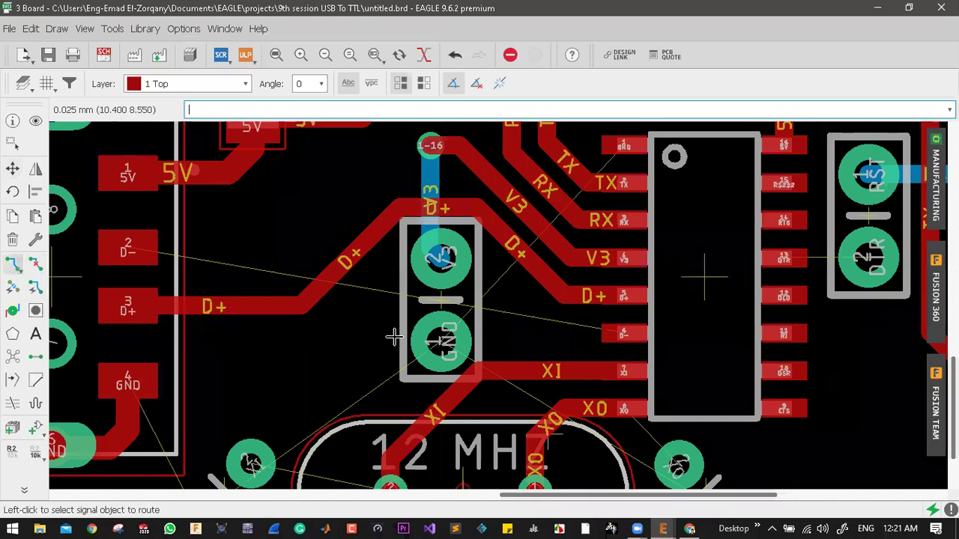
{"action": "left_click", "coordinate": [621, 334]}
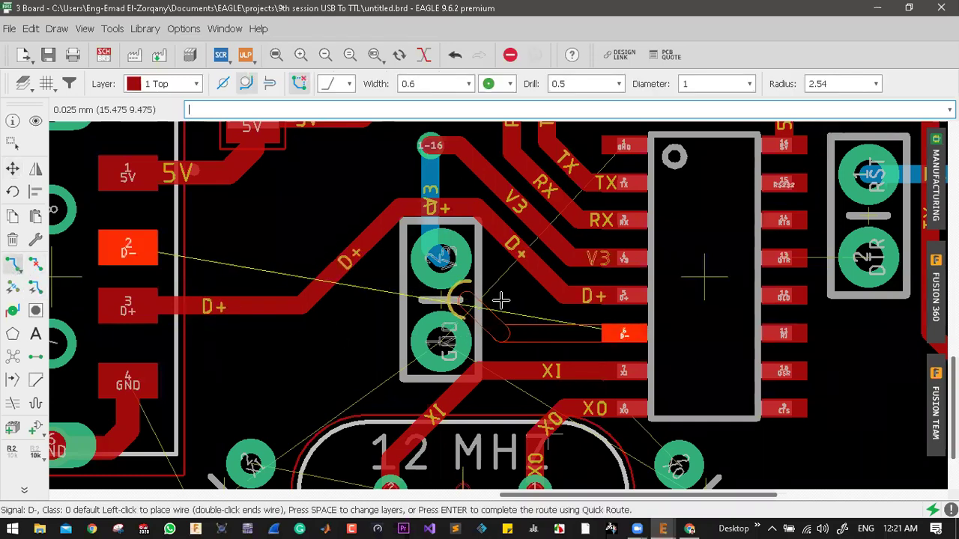
{"action": "key", "text": "space"}
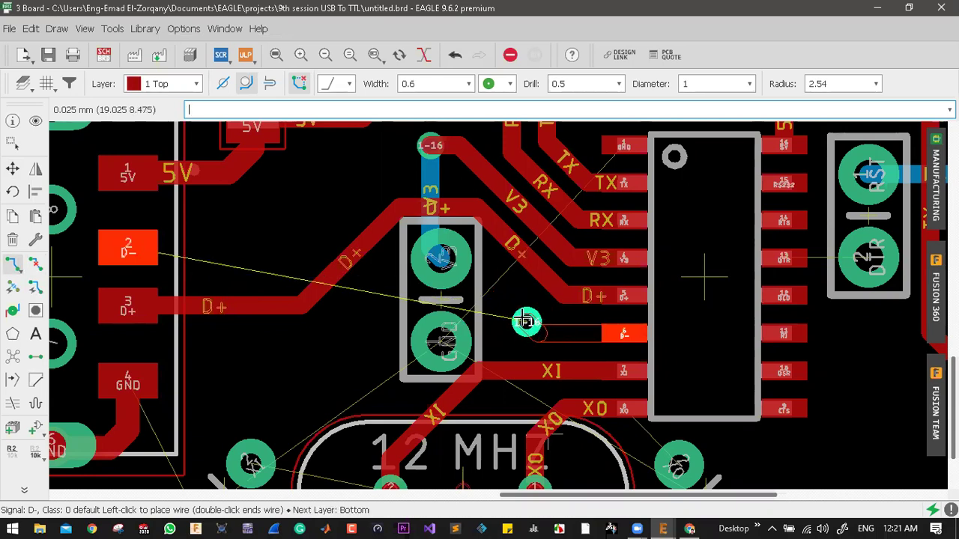
{"action": "left_click", "coordinate": [520, 317]}
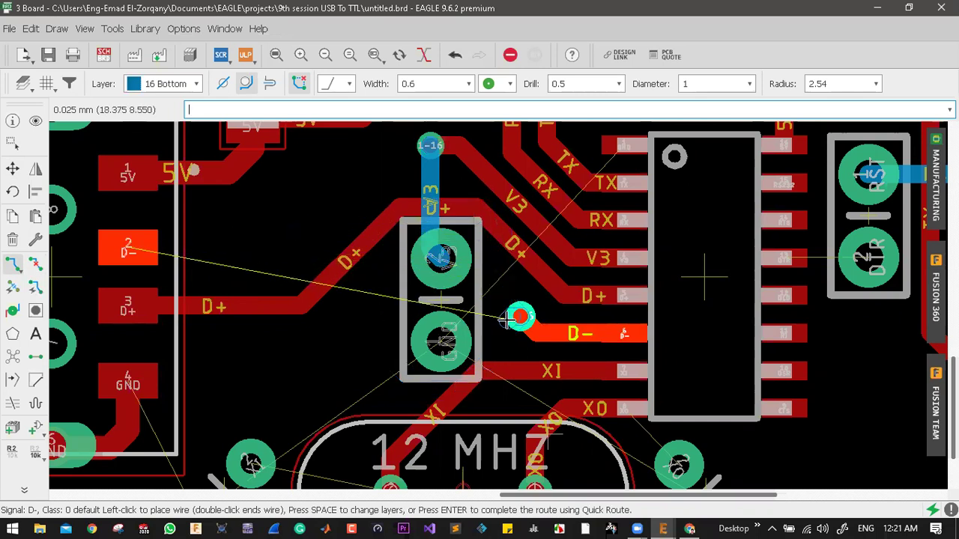
- Continue D- on the bottom layer around the capacitor's GND pad to a second via, then on the top layer to pad 2 of the USB connector
{"action": "left_click", "coordinate": [502, 408]}
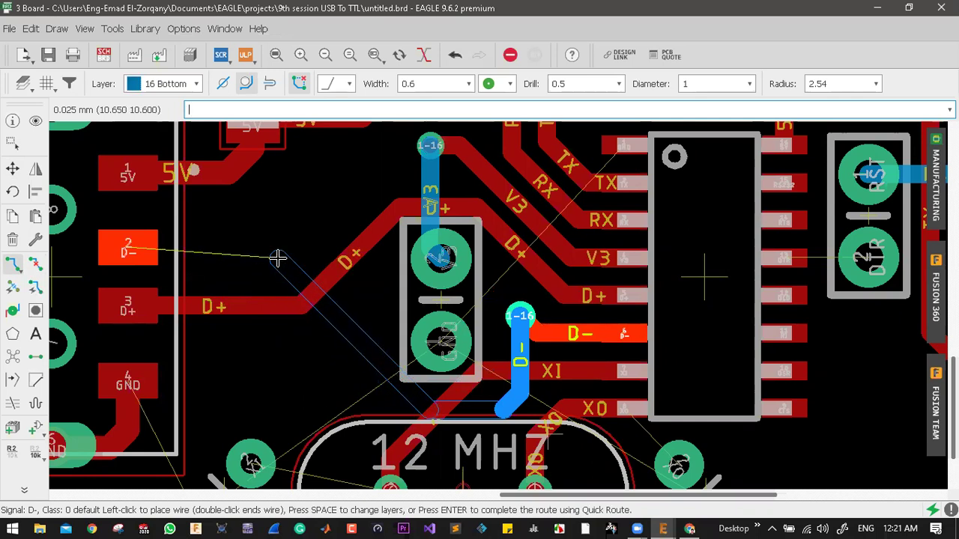
{"action": "left_click", "coordinate": [271, 249]}
{"action": "key", "text": "space"}
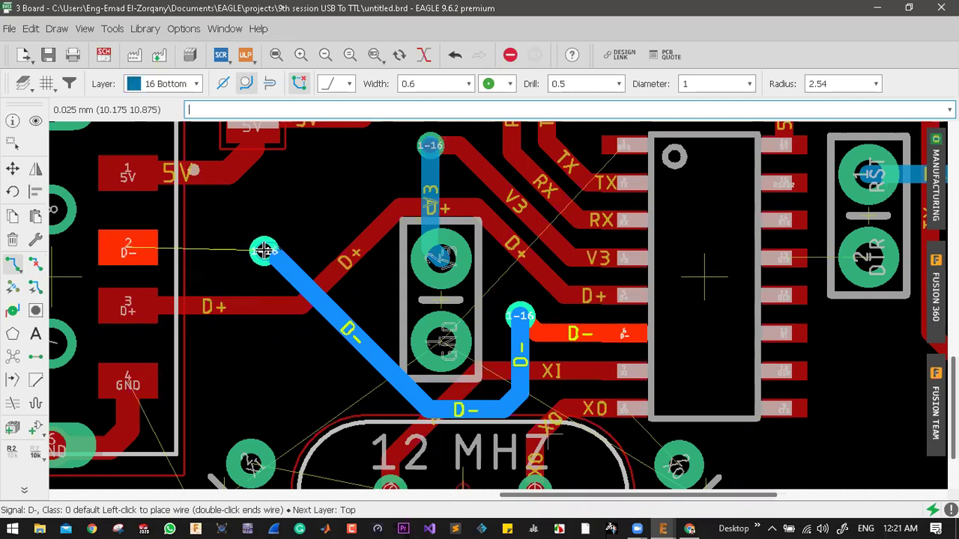
{"action": "left_click", "coordinate": [264, 247]}
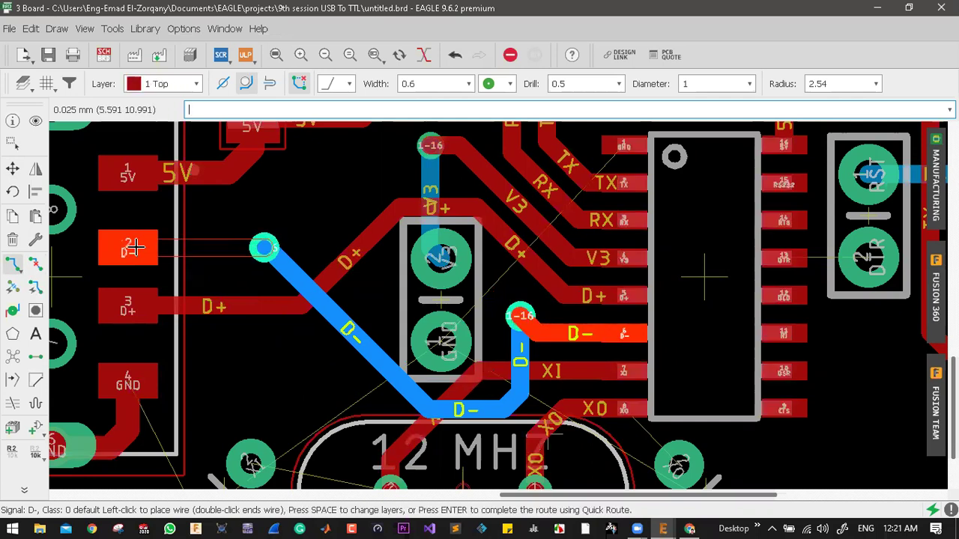
{"action": "left_click", "coordinate": [133, 248]}
{"action": "scroll", "coordinate": [382, 322], "scroll_direction": "down", "scroll_amount": 3}
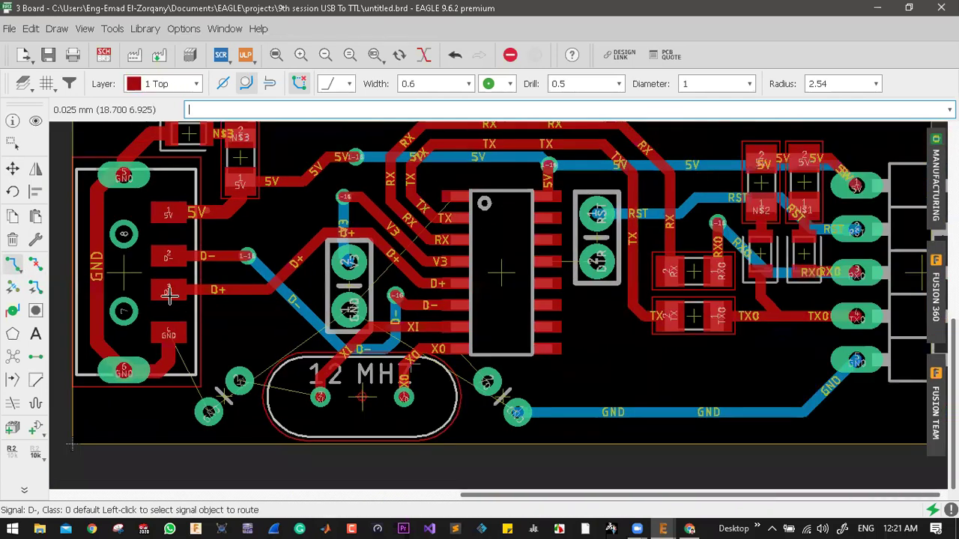
- Move the bottom-layer D- trace segments so the route drops straight from its USB-side via and bends diagonally around the capacitor's GND pad
{"action": "scroll", "coordinate": [203, 317], "scroll_direction": "up", "scroll_amount": 3}
{"action": "left_click", "coordinate": [12, 169]}
{"action": "left_click", "coordinate": [254, 321]}
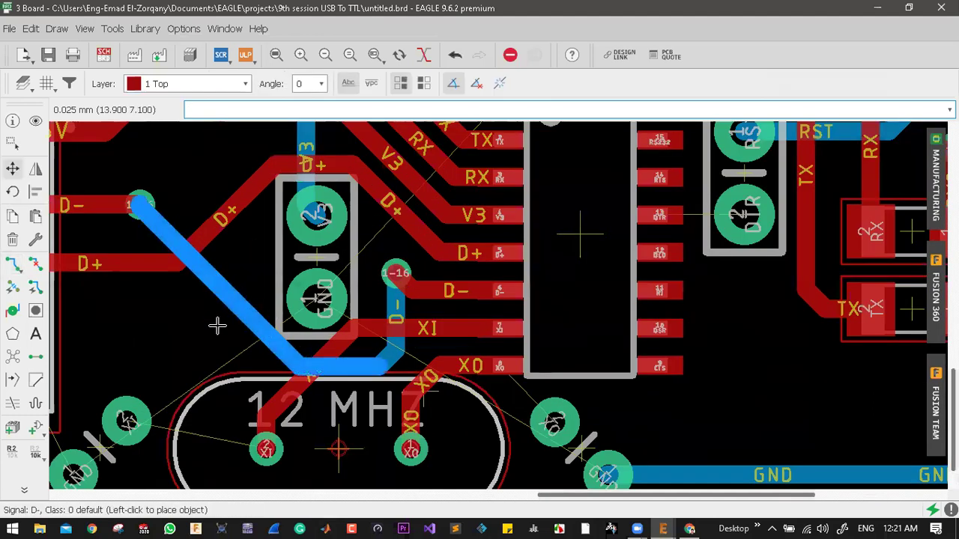
{"action": "left_click", "coordinate": [208, 341]}
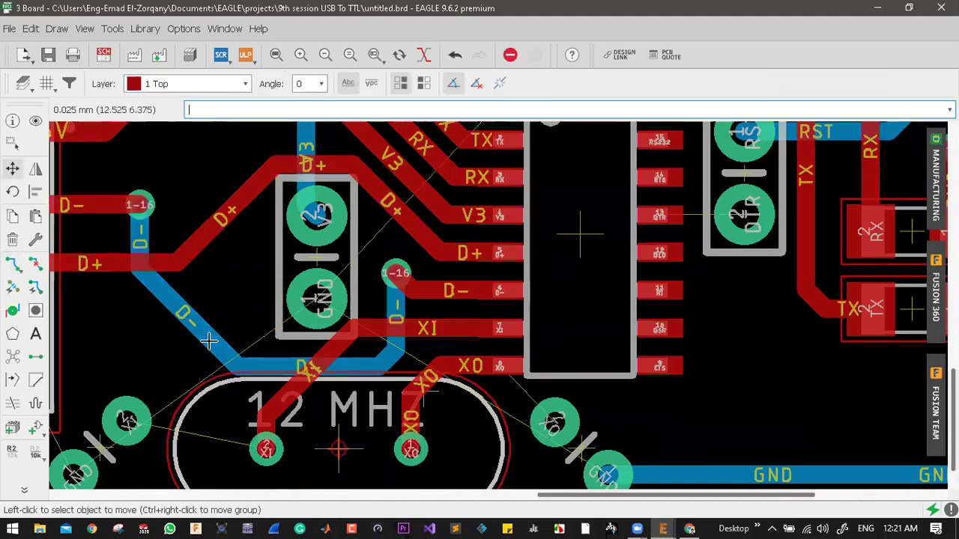
{"action": "left_click", "coordinate": [385, 359]}
{"action": "left_click", "coordinate": [323, 353]}
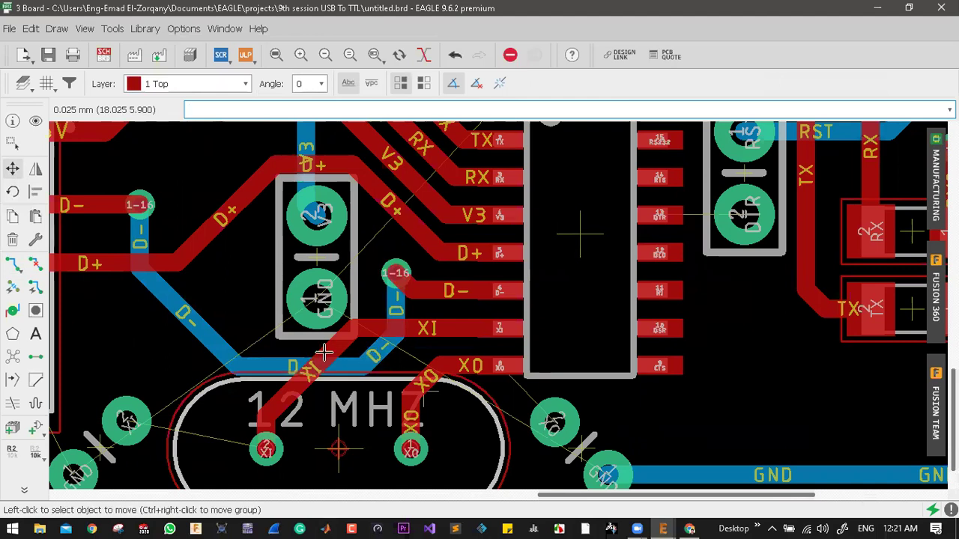
{"action": "left_click", "coordinate": [179, 310]}
{"action": "left_click", "coordinate": [168, 321]}
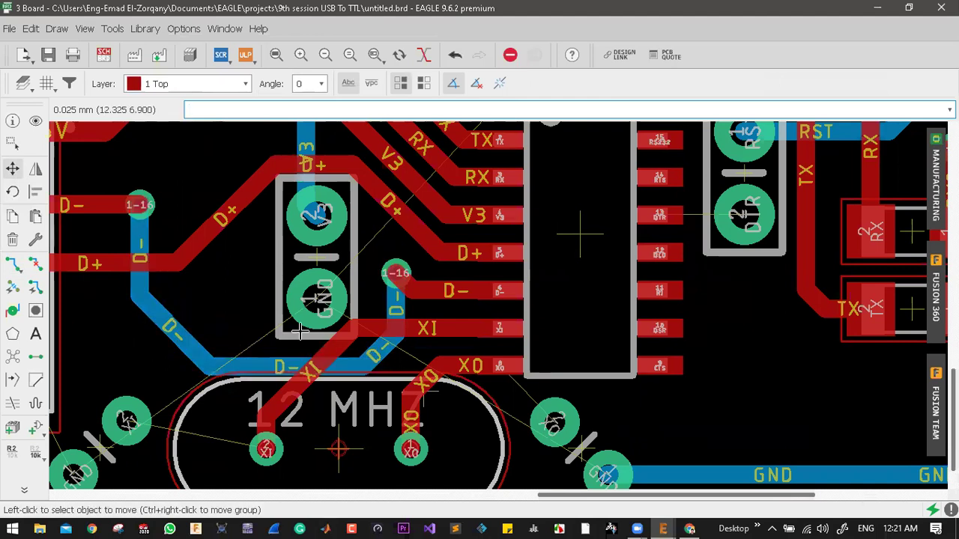
{"action": "scroll", "coordinate": [320, 348], "scroll_direction": "down", "scroll_amount": 4}
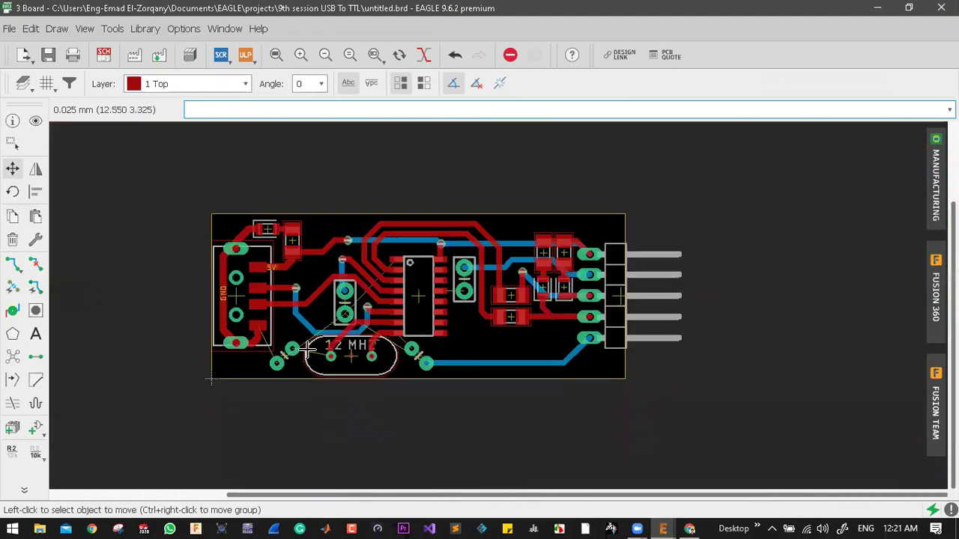
- Route XI on the top layer from pin 2 of the 12 MHz crystal to pad 2 of the capacitor on the USB side
{"action": "scroll", "coordinate": [305, 344], "scroll_direction": "up", "scroll_amount": 1}
{"action": "scroll", "coordinate": [306, 344], "scroll_direction": "up", "scroll_amount": 2}
{"action": "left_click", "coordinate": [12, 264]}
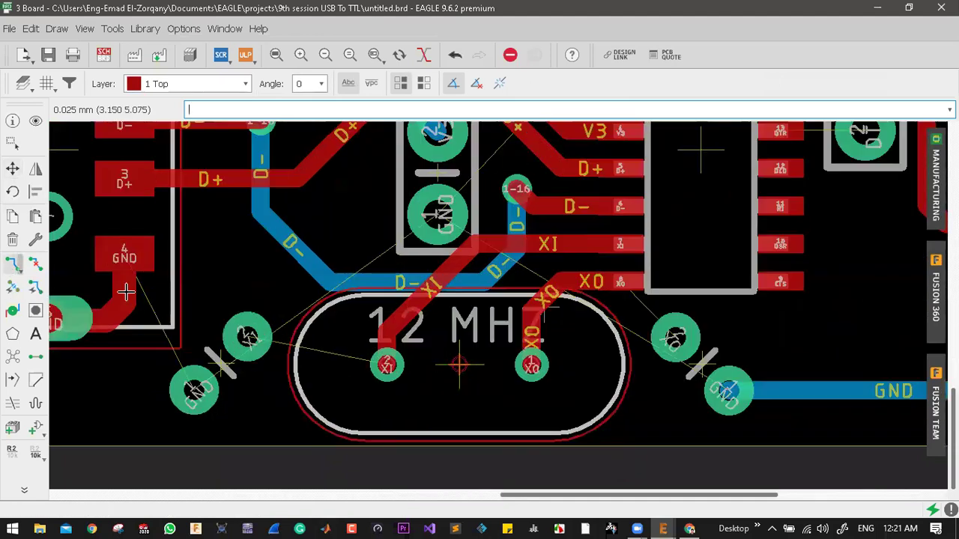
{"action": "scroll", "coordinate": [236, 303], "scroll_direction": "up", "scroll_amount": 1}
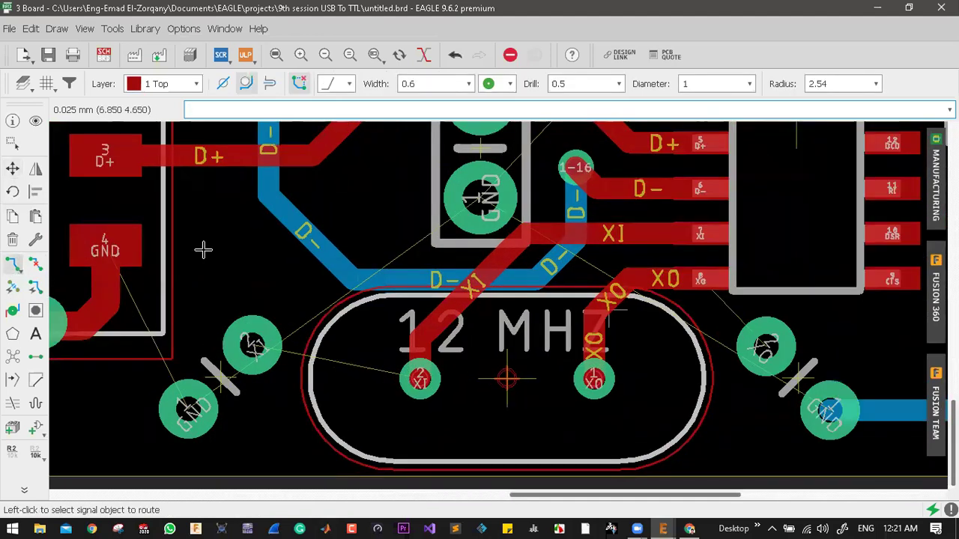
{"action": "left_click", "coordinate": [405, 381]}
{"action": "left_click", "coordinate": [255, 348]}
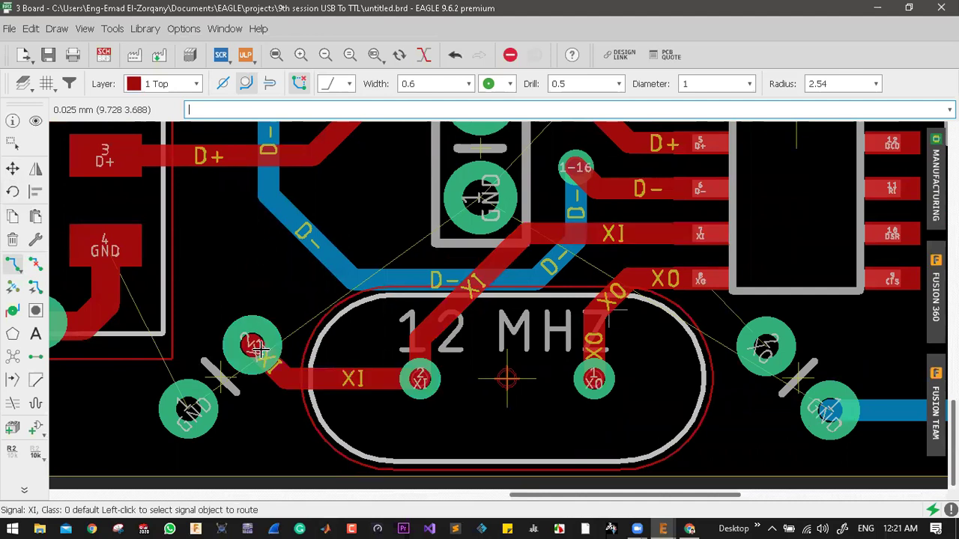
- Route XO on the top layer from pin 1 of the crystal to pad 2 of the capacitor on the header side
{"action": "scroll", "coordinate": [496, 402], "scroll_direction": "down", "scroll_amount": 2}
{"action": "scroll", "coordinate": [465, 356], "scroll_direction": "up", "scroll_amount": 3}
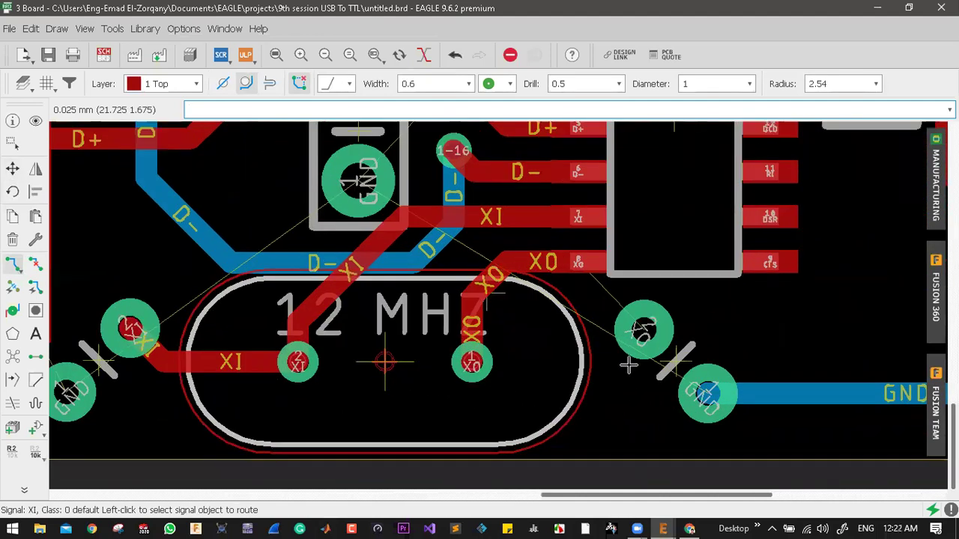
{"action": "left_click", "coordinate": [455, 356]}
{"action": "left_click", "coordinate": [662, 316]}
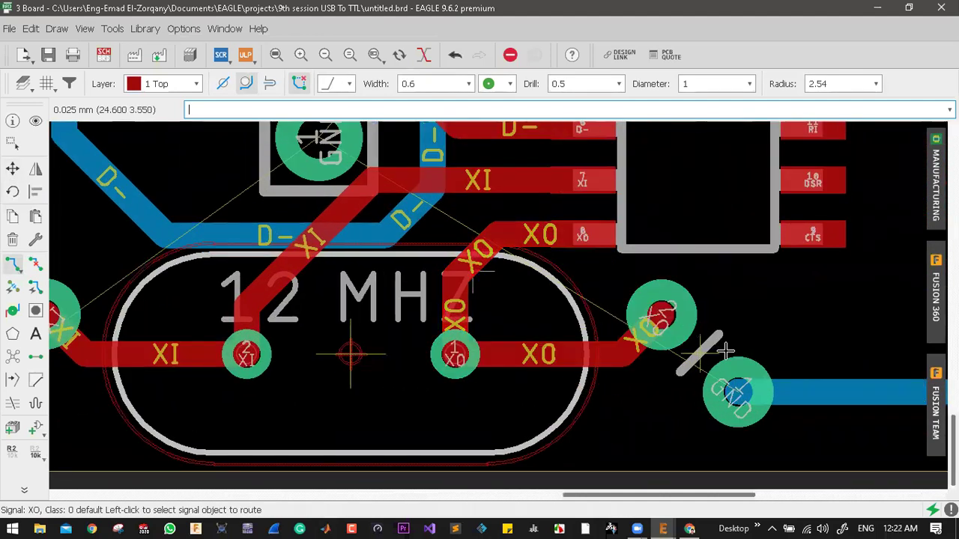
- Route GND on the top layer beneath the crystal pins, joining the GND pads of the two crystal capacitors
{"action": "scroll", "coordinate": [725, 351], "scroll_direction": "down", "scroll_amount": 4}
{"action": "scroll", "coordinate": [598, 333], "scroll_direction": "up", "scroll_amount": 2}
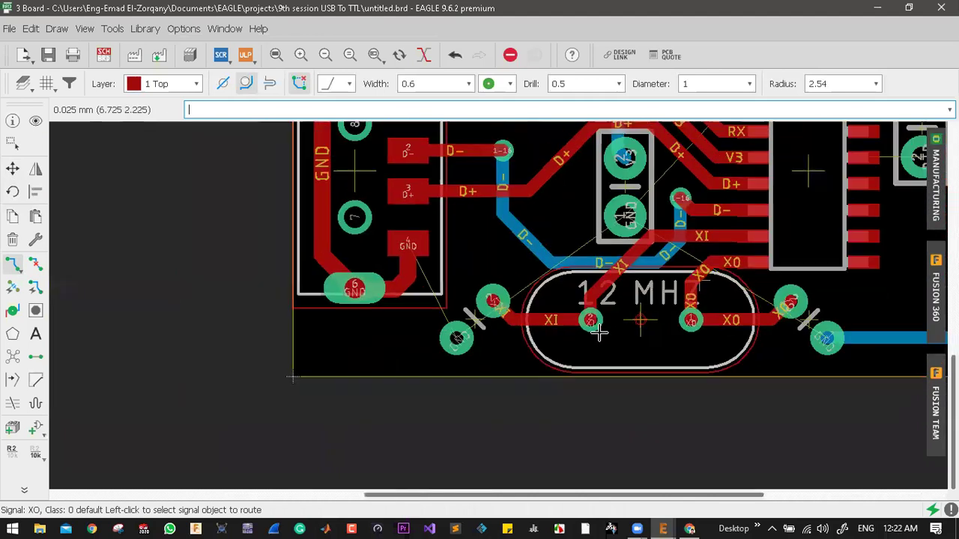
{"action": "scroll", "coordinate": [407, 338], "scroll_direction": "down", "scroll_amount": 2}
{"action": "scroll", "coordinate": [353, 339], "scroll_direction": "up", "scroll_amount": 3}
{"action": "left_click", "coordinate": [336, 340]}
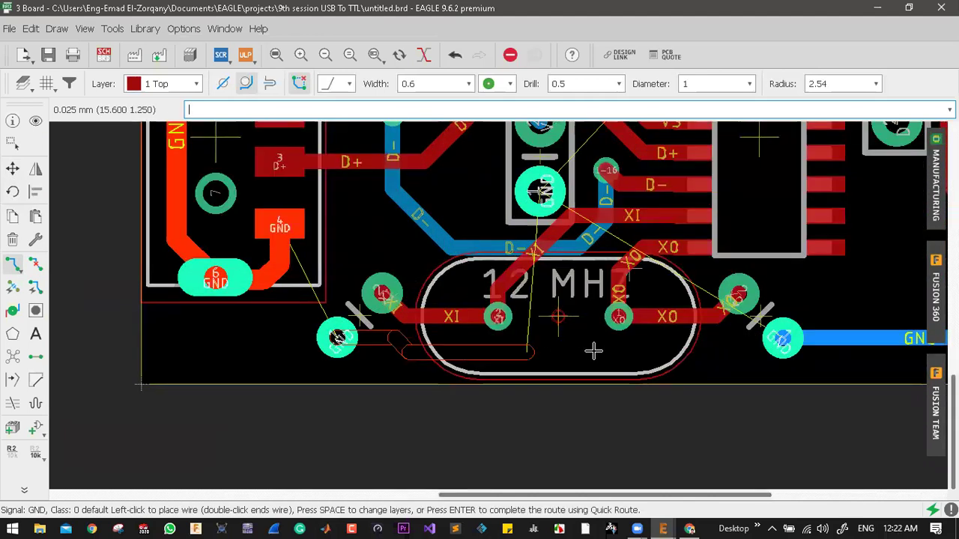
{"action": "left_click", "coordinate": [785, 339]}
- Move the GND trace segment at the USB-side crystal capacitor to remove the kink before its pad
{"action": "scroll", "coordinate": [542, 327], "scroll_direction": "up", "scroll_amount": 3}
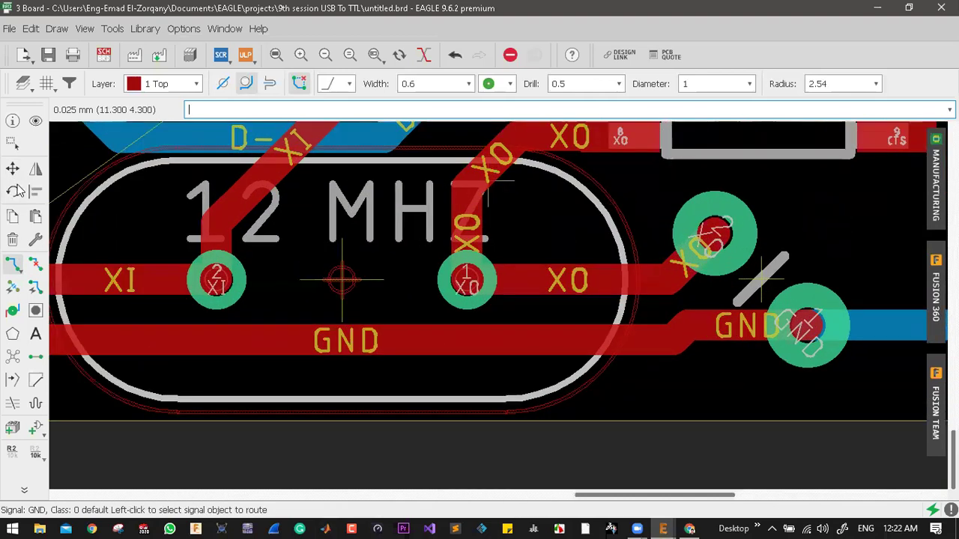
{"action": "left_click", "coordinate": [12, 169]}
{"action": "scroll", "coordinate": [279, 327], "scroll_direction": "down", "scroll_amount": 1}
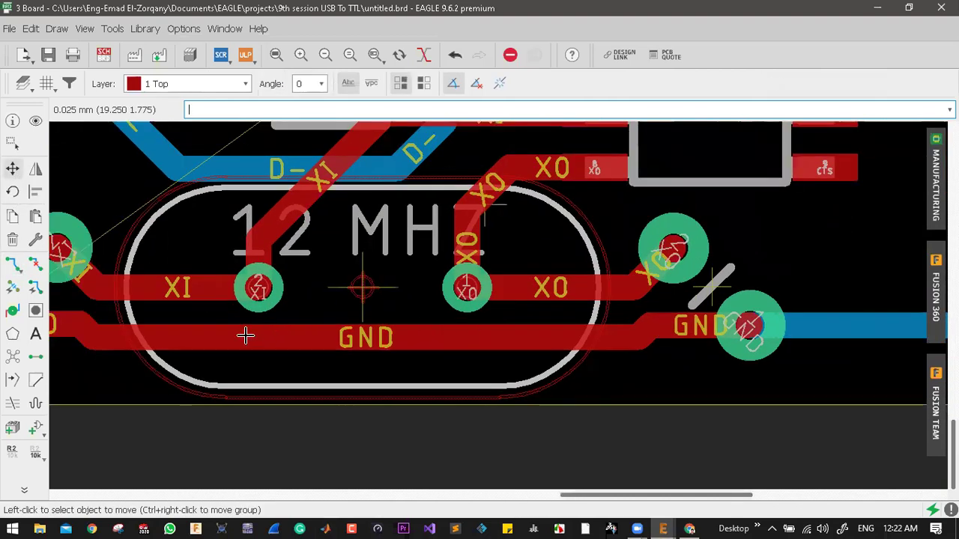
{"action": "middle_click_drag", "start_coordinate": [245, 335], "coordinate": [339, 336]}
{"action": "scroll", "coordinate": [274, 338], "scroll_direction": "up", "scroll_amount": 1}
{"action": "left_click", "coordinate": [144, 336]}
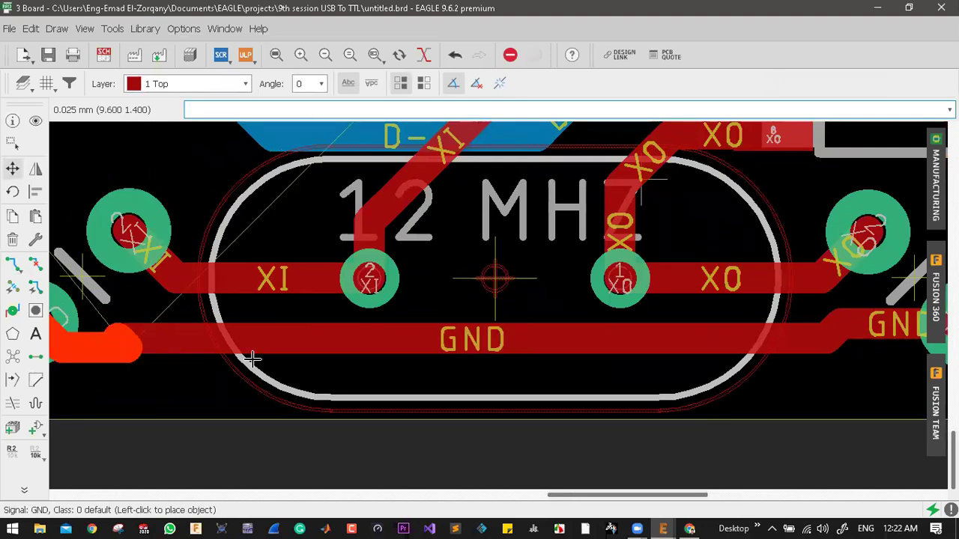
{"action": "scroll", "coordinate": [283, 357], "scroll_direction": "down", "scroll_amount": 1}
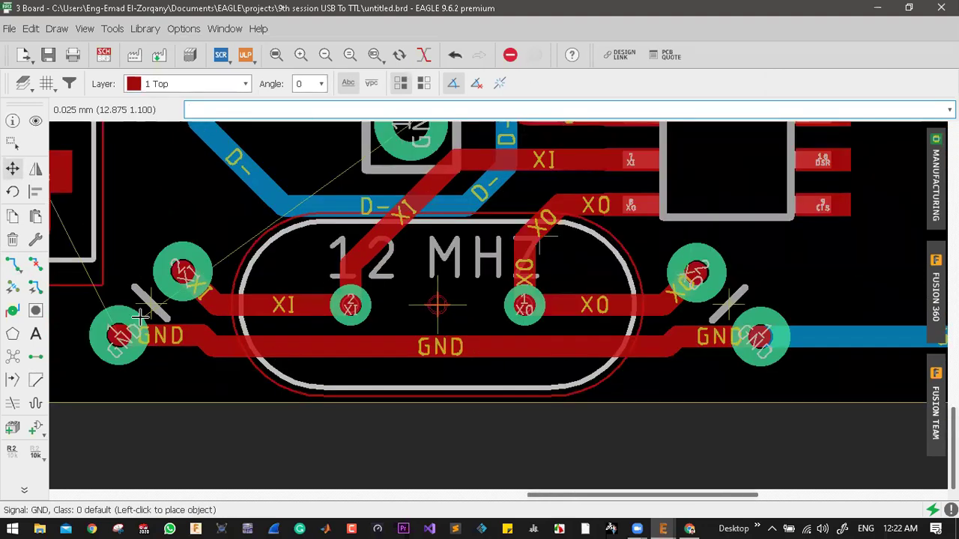
{"action": "scroll", "coordinate": [141, 317], "scroll_direction": "up", "scroll_amount": 1}
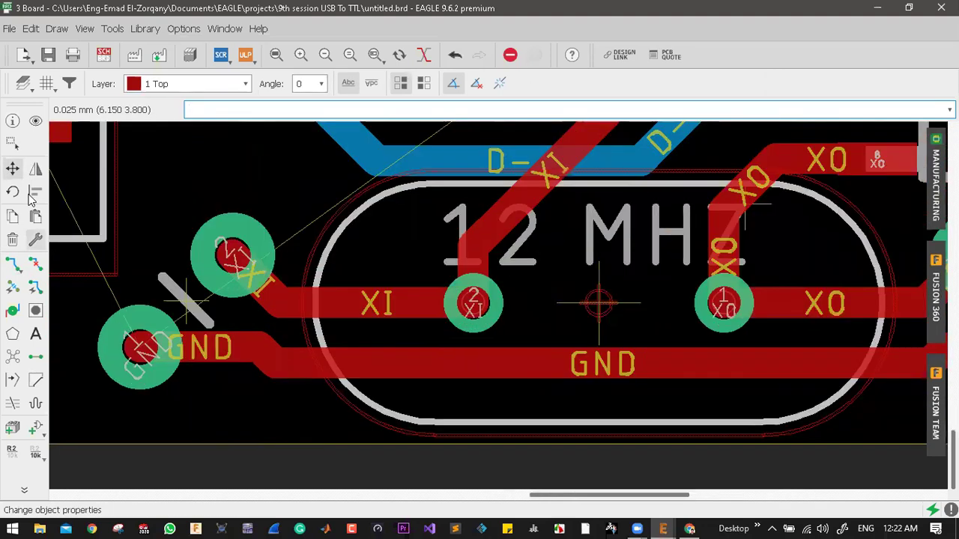
{"action": "left_click", "coordinate": [163, 370]}
{"action": "scroll", "coordinate": [476, 341], "scroll_direction": "down", "scroll_amount": 3}
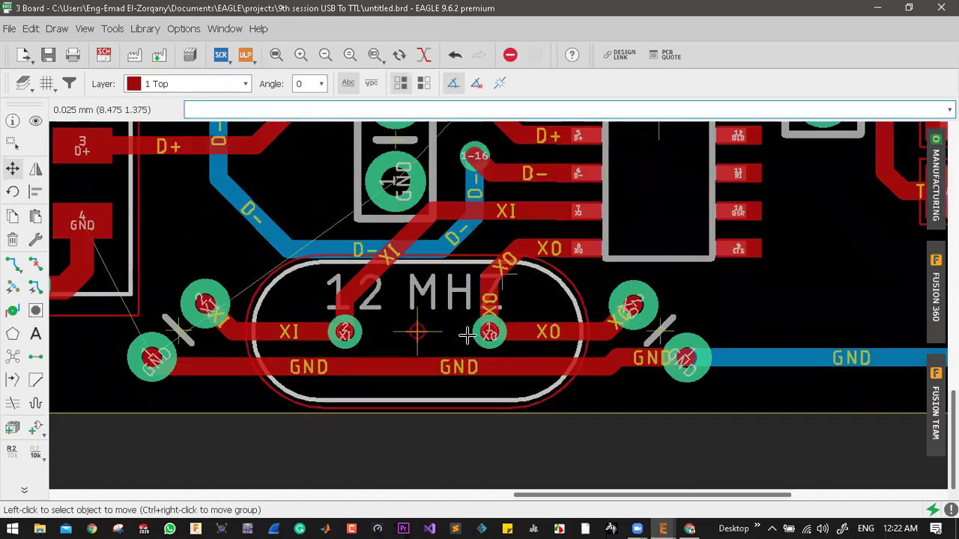
- Move the GND trace segment at the header-side crystal capacitor so the trace under the crystal runs straight to the pad
{"action": "scroll", "coordinate": [520, 341], "scroll_direction": "up", "scroll_amount": 3}
{"action": "left_click", "coordinate": [521, 343]}
{"action": "left_click", "coordinate": [569, 354]}
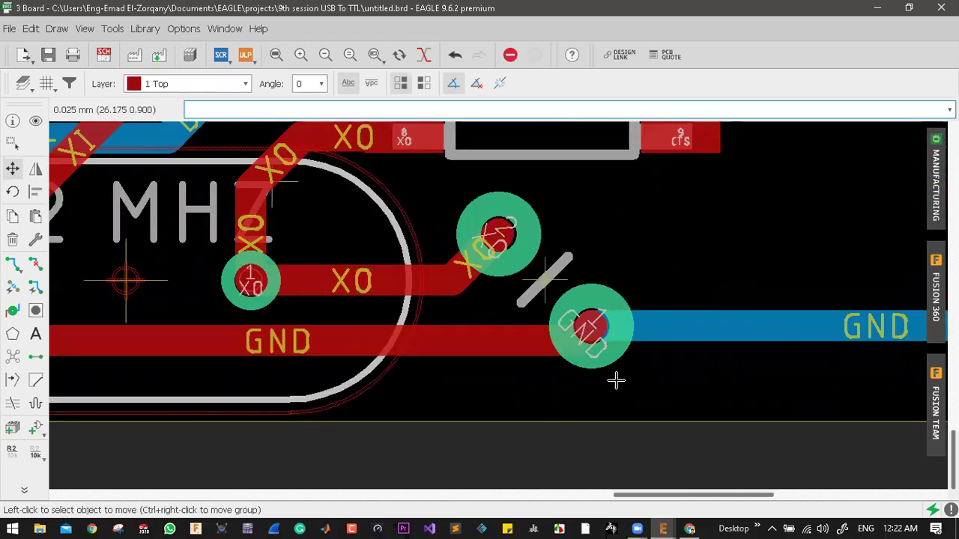
{"action": "scroll", "coordinate": [409, 364], "scroll_direction": "down", "scroll_amount": 3}
{"action": "scroll", "coordinate": [400, 367], "scroll_direction": "up", "scroll_amount": 1}
{"action": "left_click", "coordinate": [399, 366]}
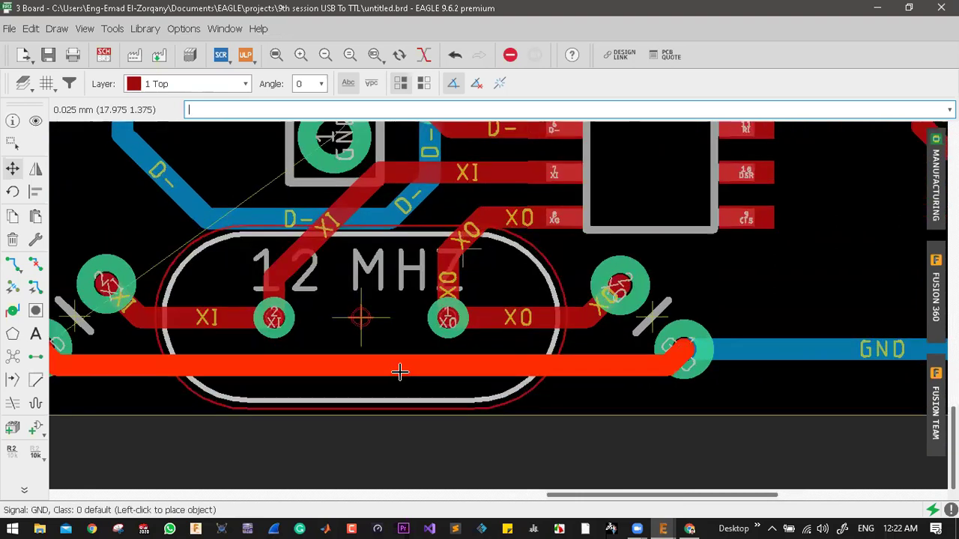
{"action": "left_click", "coordinate": [399, 366]}
{"action": "scroll", "coordinate": [573, 373], "scroll_direction": "down", "scroll_amount": 3}
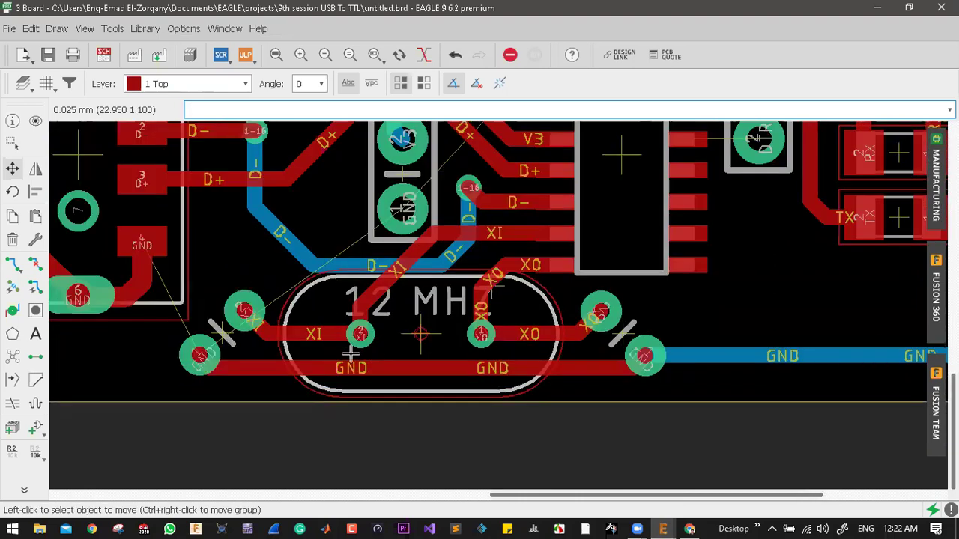
- Route GND on the top layer from the USB-side crystal capacitor to mounting pad 6 of the USB connector
{"action": "scroll", "coordinate": [91, 292], "scroll_direction": "up", "scroll_amount": 4}
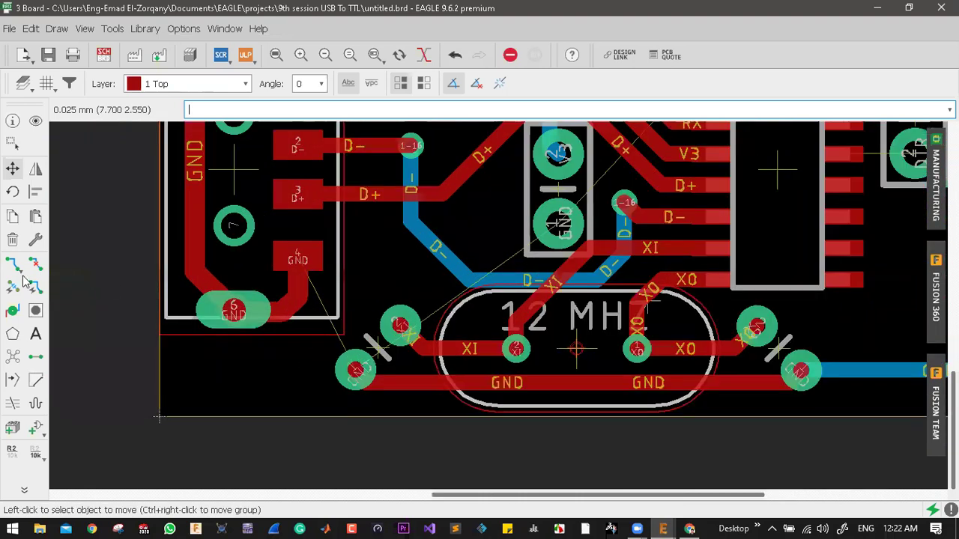
{"action": "left_click", "coordinate": [12, 263]}
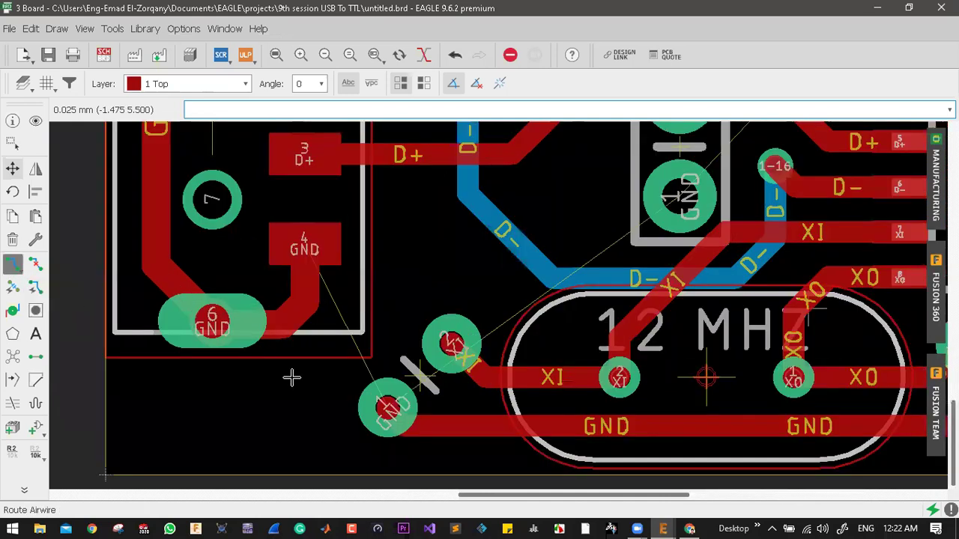
{"action": "left_click", "coordinate": [347, 400]}
{"action": "left_click", "coordinate": [213, 330]}
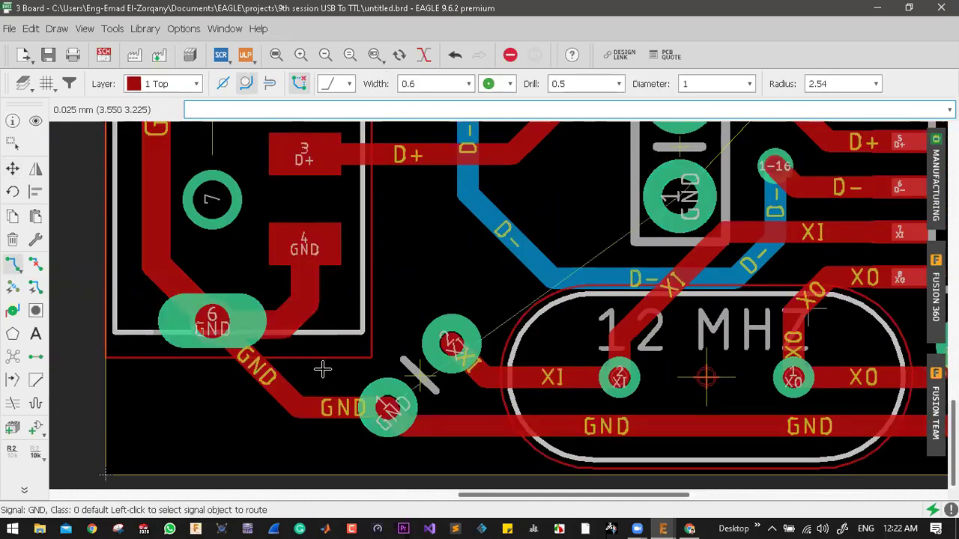
{"action": "scroll", "coordinate": [367, 352], "scroll_direction": "down", "scroll_amount": 2}
{"action": "scroll", "coordinate": [389, 337], "scroll_direction": "up", "scroll_amount": 1}
{"action": "scroll", "coordinate": [457, 309], "scroll_direction": "down", "scroll_amount": 2}
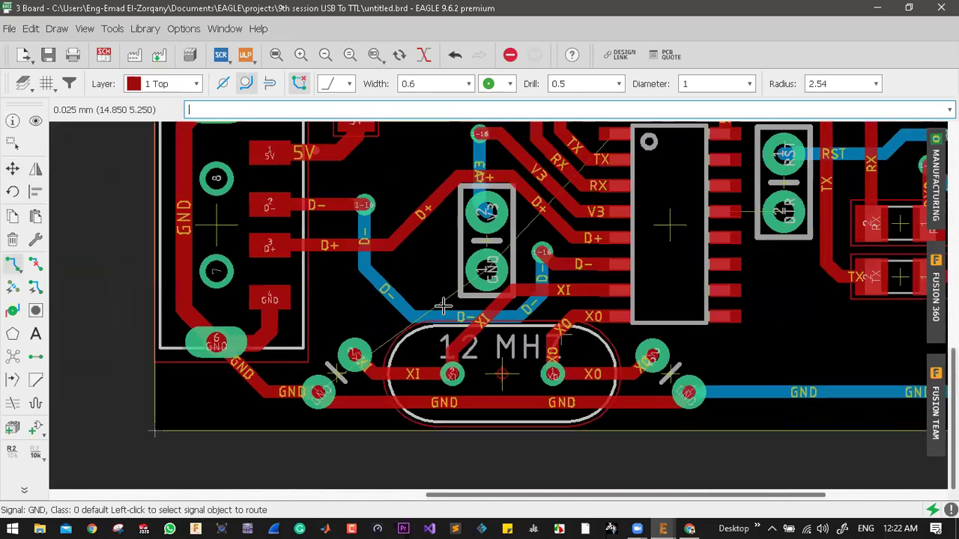
- Route GND on the top layer from pad 1 of the V3/GND capacitor to pad 4 of the USB connector
{"action": "scroll", "coordinate": [443, 307], "scroll_direction": "up", "scroll_amount": 1}
{"action": "left_click", "coordinate": [449, 296]}
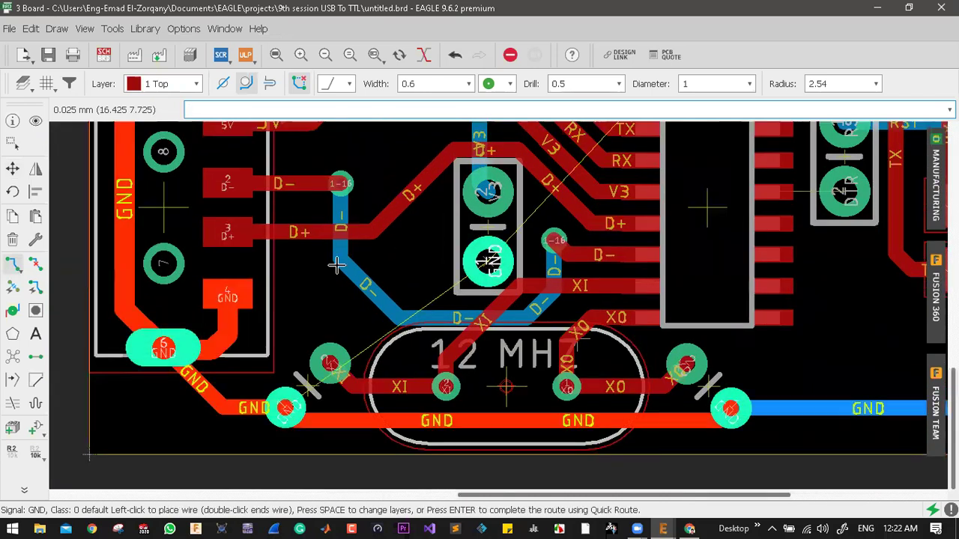
{"action": "left_click", "coordinate": [291, 294]}
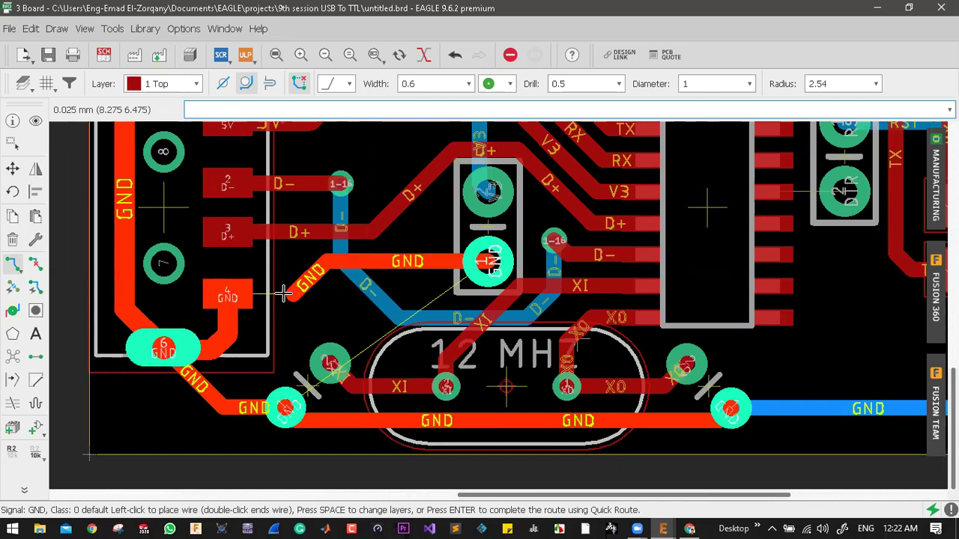
{"action": "left_click", "coordinate": [233, 298]}
{"action": "scroll", "coordinate": [382, 348], "scroll_direction": "down", "scroll_amount": 4}
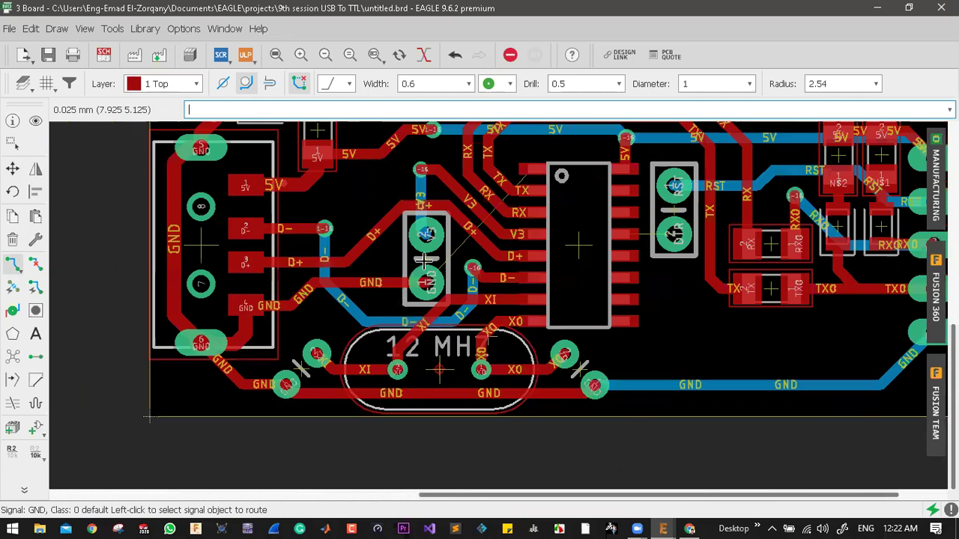
- Route GND on the top layer from the header-side crystal capacitor up through the chip's body to its pin 1
{"action": "scroll", "coordinate": [440, 267], "scroll_direction": "up", "scroll_amount": 3}
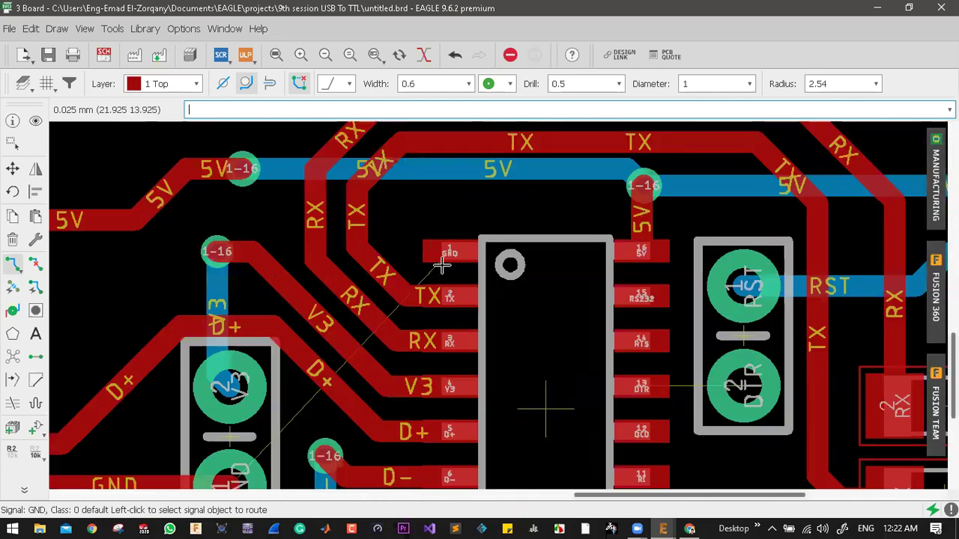
{"action": "scroll", "coordinate": [441, 267], "scroll_direction": "down", "scroll_amount": 3}
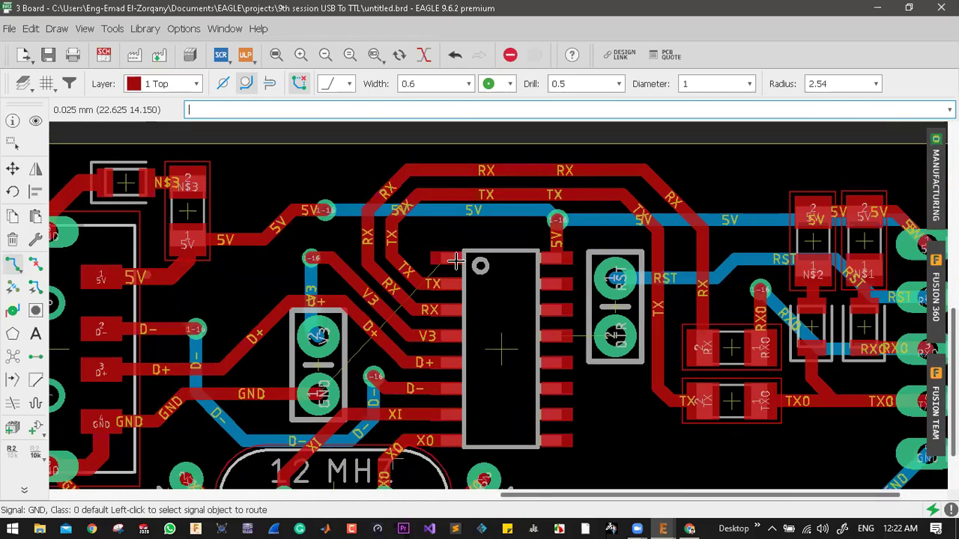
{"action": "scroll", "coordinate": [466, 256], "scroll_direction": "down", "scroll_amount": 3}
{"action": "scroll", "coordinate": [495, 424], "scroll_direction": "up", "scroll_amount": 1}
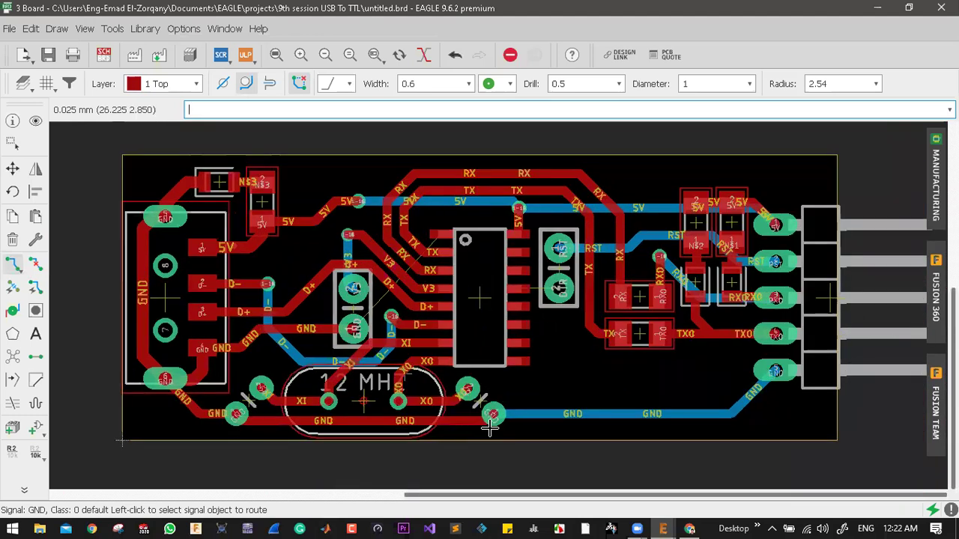
{"action": "scroll", "coordinate": [491, 306], "scroll_direction": "up", "scroll_amount": 1}
{"action": "left_click", "coordinate": [492, 306]}
{"action": "scroll", "coordinate": [491, 307], "scroll_direction": "up", "scroll_amount": 2}
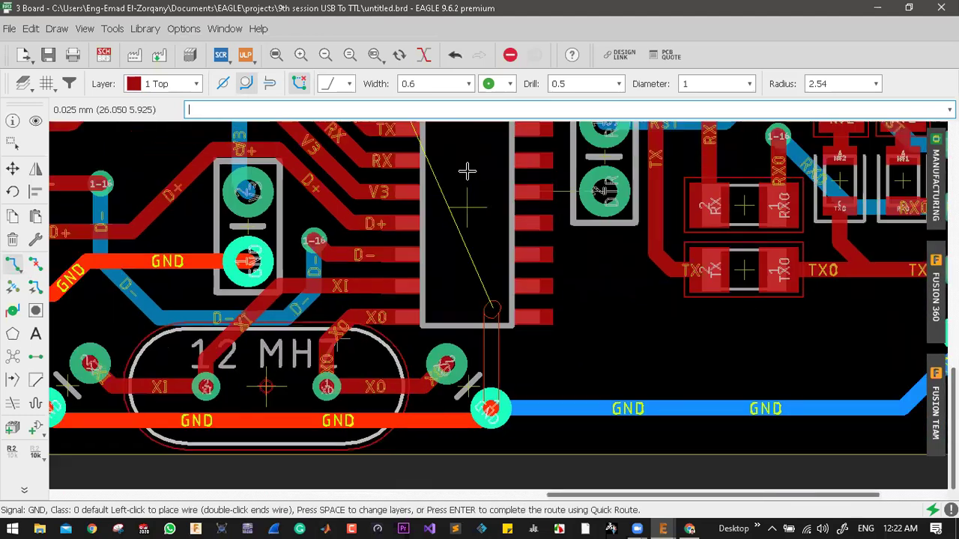
{"action": "scroll", "coordinate": [465, 166], "scroll_direction": "down", "scroll_amount": 2}
{"action": "scroll", "coordinate": [438, 162], "scroll_direction": "up", "scroll_amount": 4}
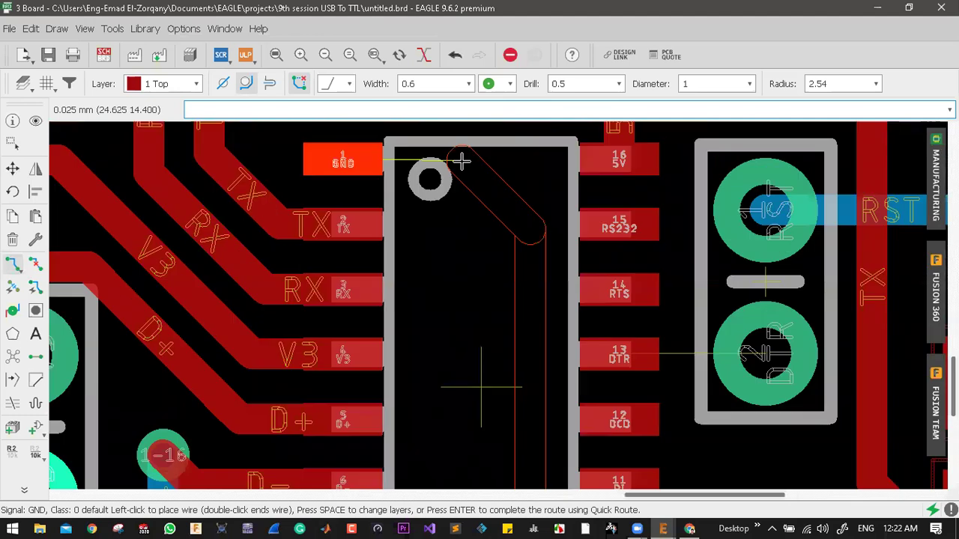
{"action": "left_click", "coordinate": [355, 160]}
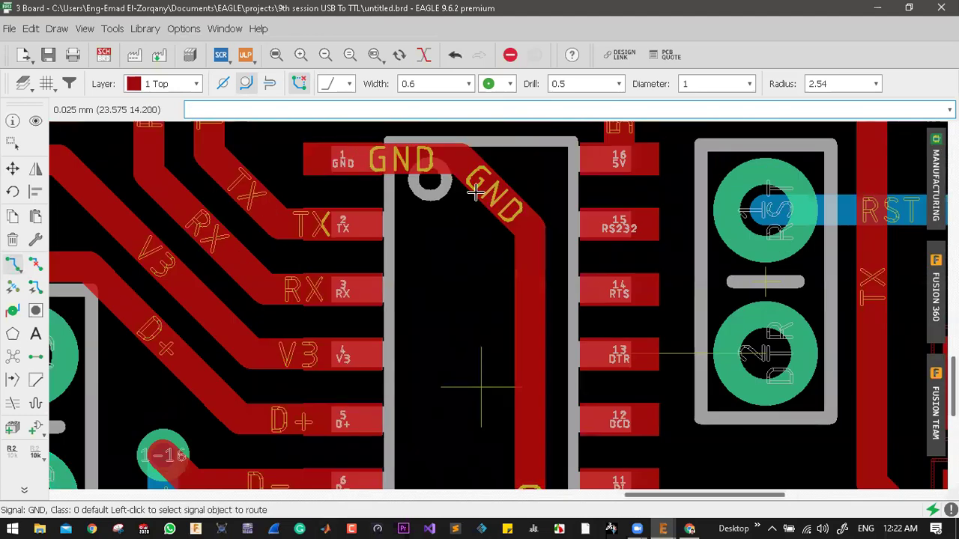
{"action": "scroll", "coordinate": [590, 238], "scroll_direction": "down", "scroll_amount": 4}
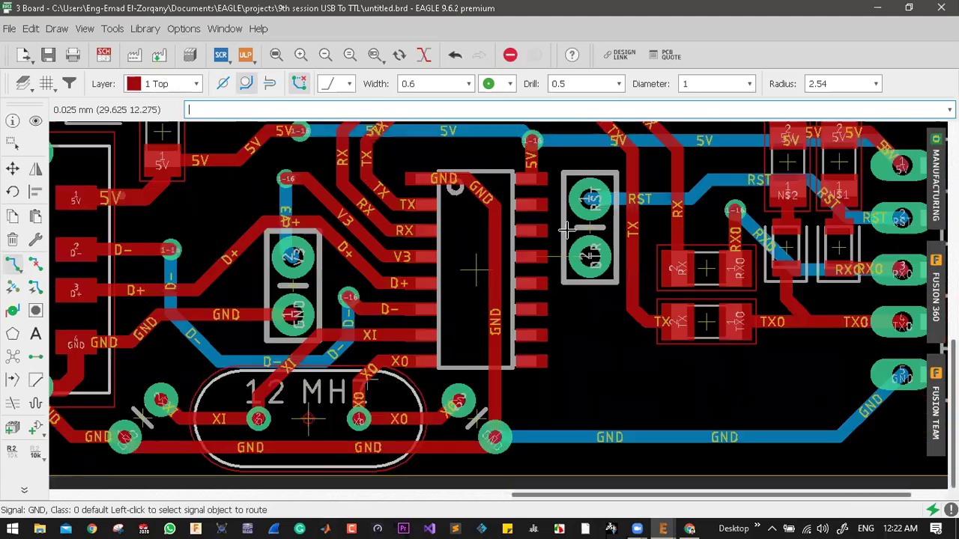
- Inspect the manufacturing preview of the board's bottom side and top side, examining the copper and component layout, and close it
{"action": "scroll", "coordinate": [556, 220], "scroll_direction": "up", "scroll_amount": 1}
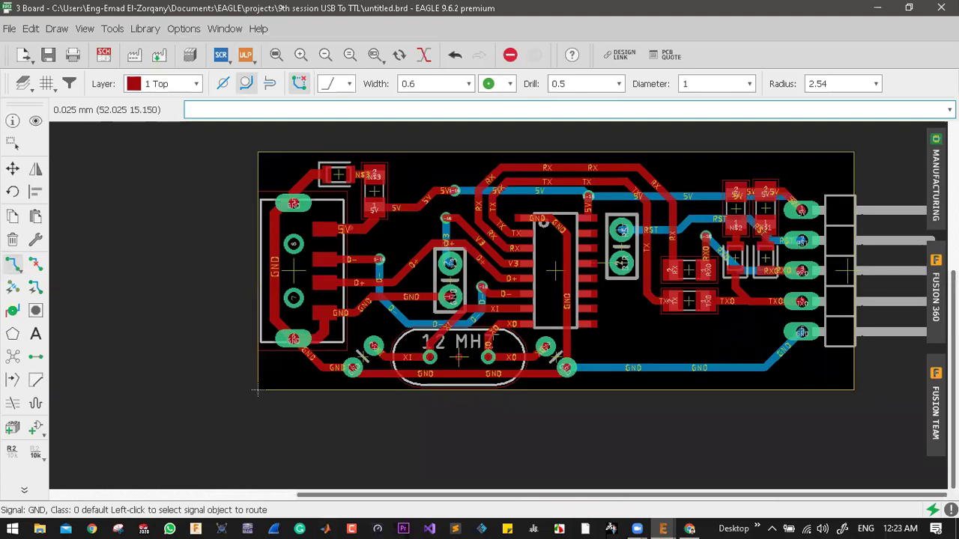
{"action": "left_click", "coordinate": [935, 180]}
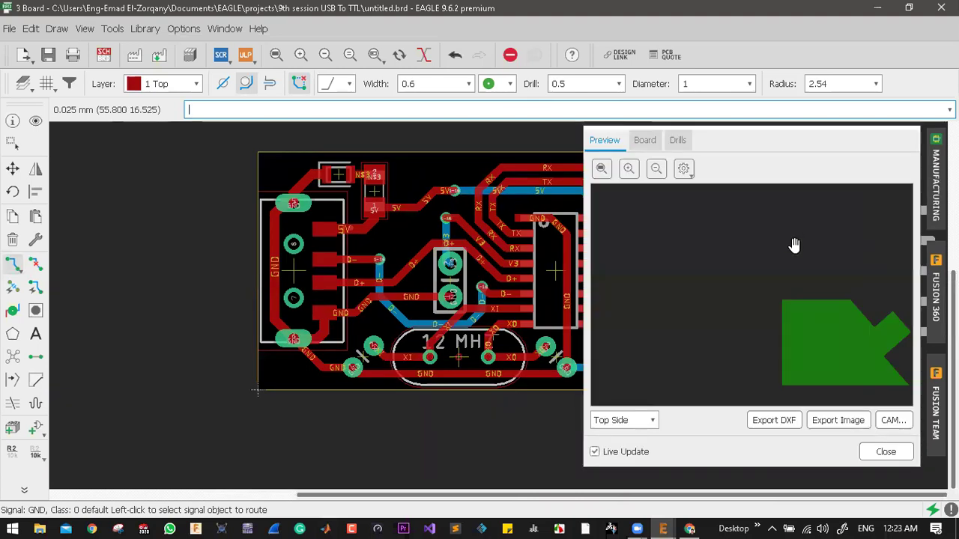
{"action": "left_click", "coordinate": [635, 422]}
{"action": "left_click", "coordinate": [633, 446]}
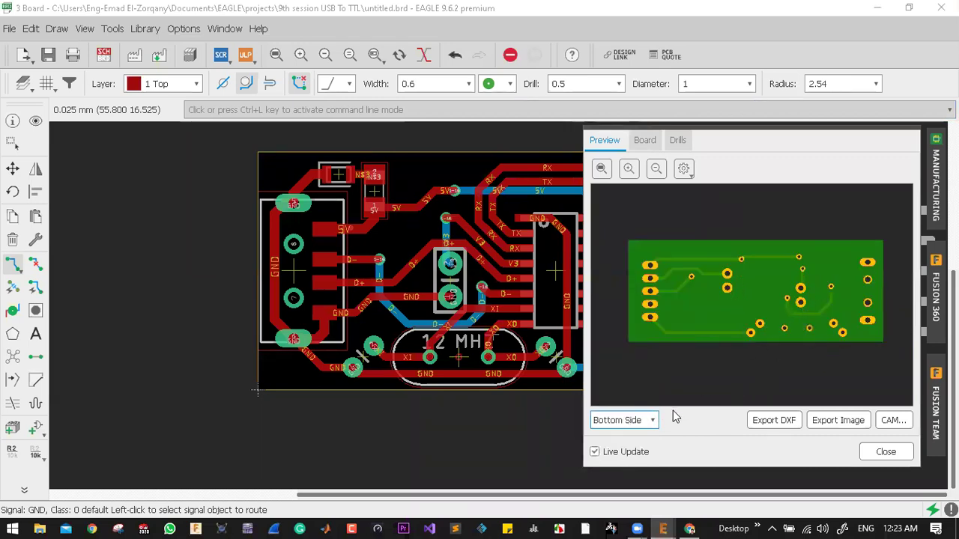
{"action": "left_click", "coordinate": [618, 422]}
{"action": "left_click", "coordinate": [622, 434]}
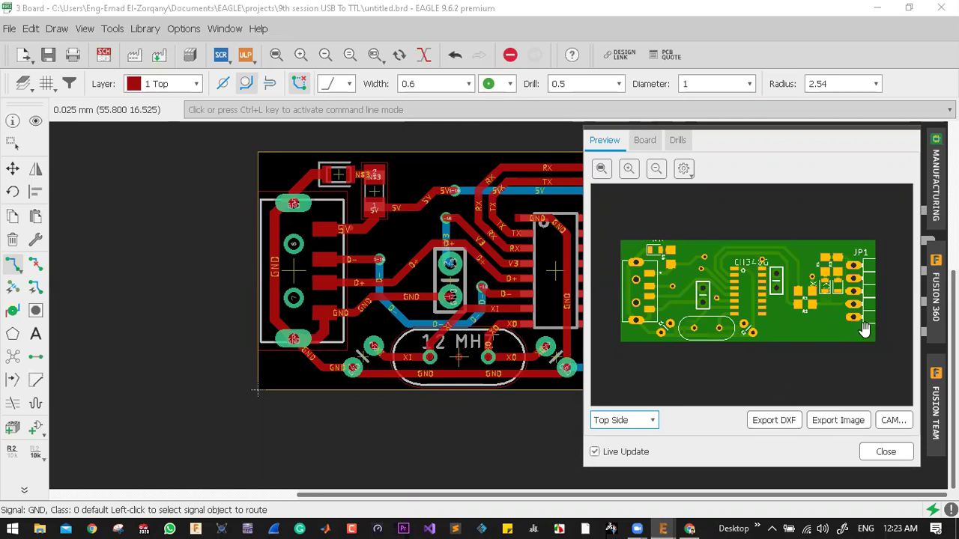
{"action": "scroll", "coordinate": [860, 331], "scroll_direction": "up", "scroll_amount": 3}
{"action": "scroll", "coordinate": [852, 292], "scroll_direction": "down", "scroll_amount": 2}
{"action": "scroll", "coordinate": [851, 291], "scroll_direction": "down", "scroll_amount": 1}
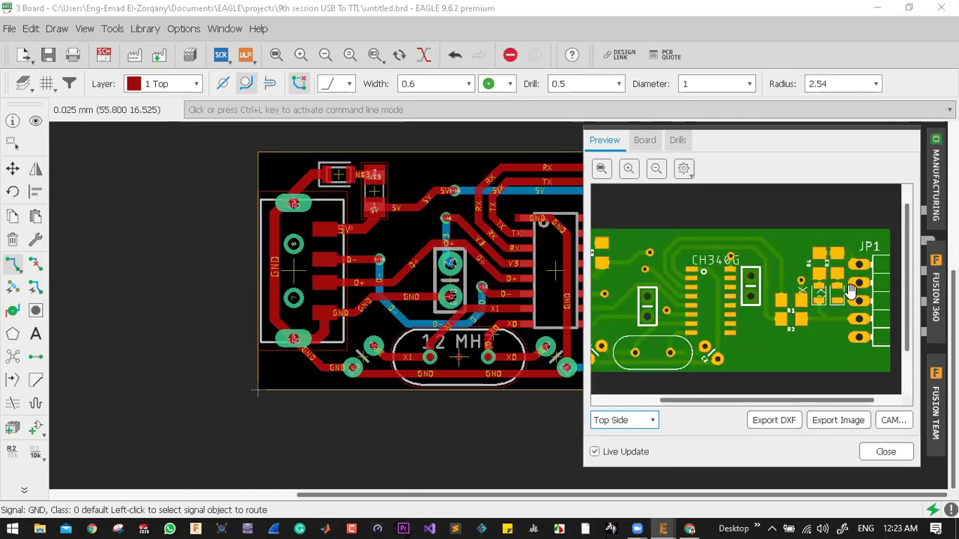
{"action": "scroll", "coordinate": [829, 277], "scroll_direction": "down", "scroll_amount": 1}
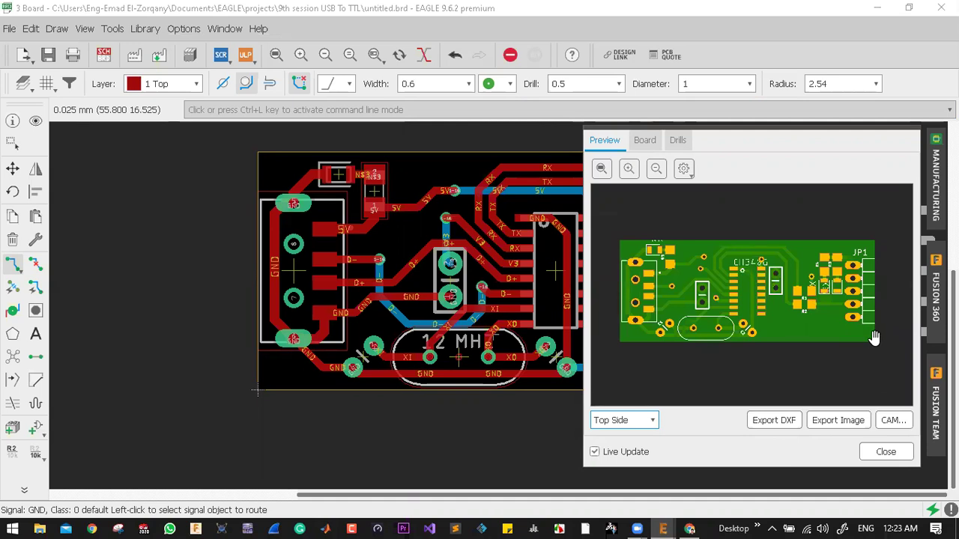
{"action": "left_click", "coordinate": [885, 452]}
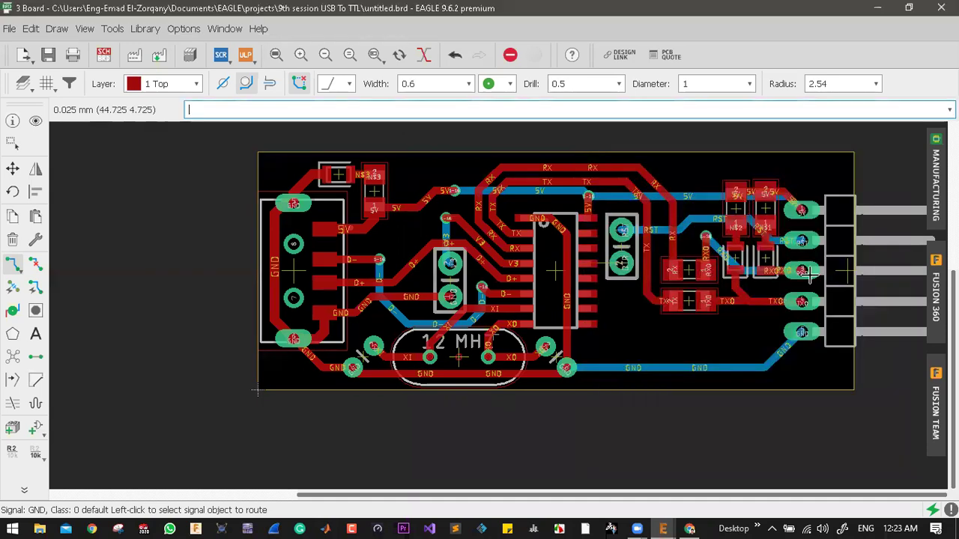
- Route DTR on the top layer from the chip's pin 13 to pad 2 of the RST/DTR capacitor
{"action": "scroll", "coordinate": [822, 261], "scroll_direction": "up", "scroll_amount": 1}
{"action": "scroll", "coordinate": [681, 276], "scroll_direction": "up", "scroll_amount": 1}
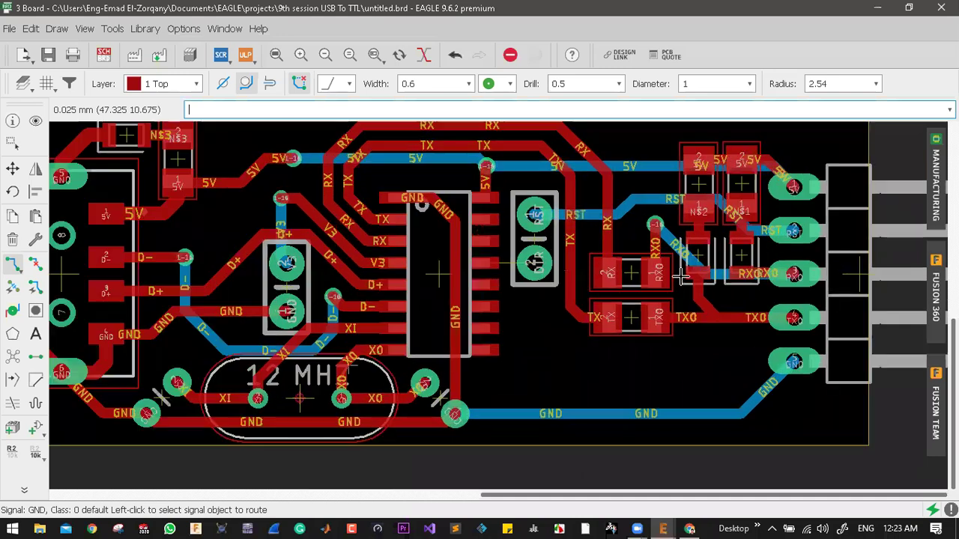
{"action": "scroll", "coordinate": [414, 264], "scroll_direction": "up", "scroll_amount": 1}
{"action": "scroll", "coordinate": [467, 274], "scroll_direction": "down", "scroll_amount": 3}
{"action": "scroll", "coordinate": [493, 324], "scroll_direction": "up", "scroll_amount": 5}
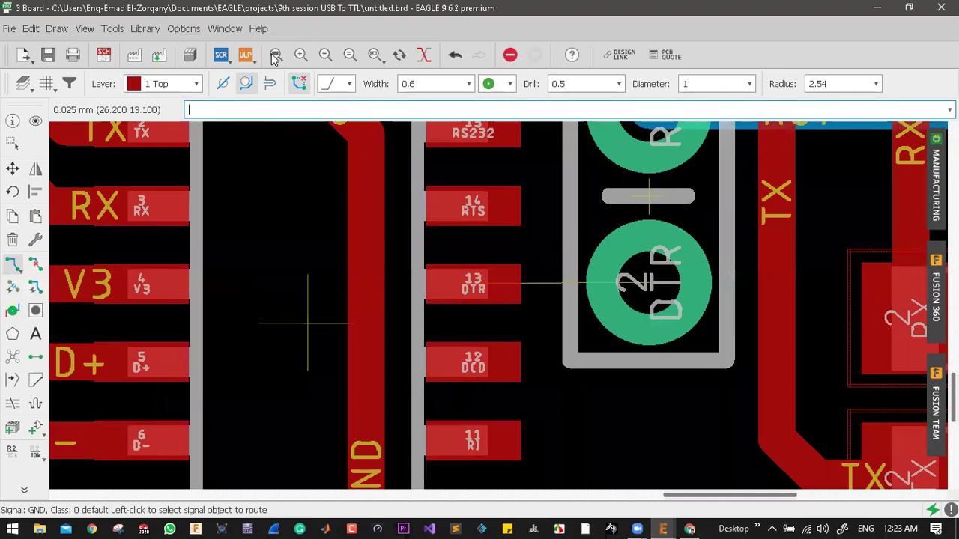
{"action": "left_click", "coordinate": [477, 284]}
{"action": "left_click", "coordinate": [647, 289]}
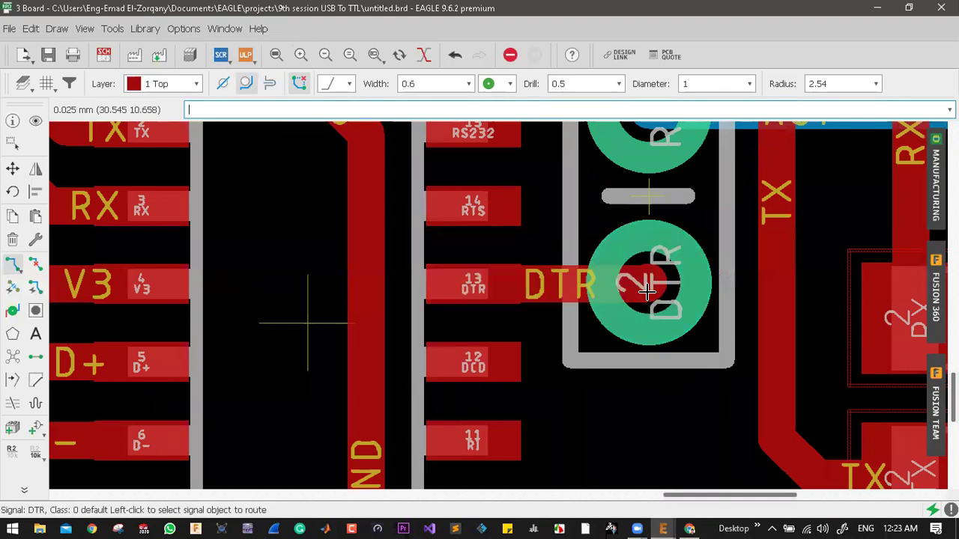
{"action": "scroll", "coordinate": [650, 225], "scroll_direction": "down", "scroll_amount": 1}
{"action": "scroll", "coordinate": [651, 225], "scroll_direction": "down", "scroll_amount": 2}
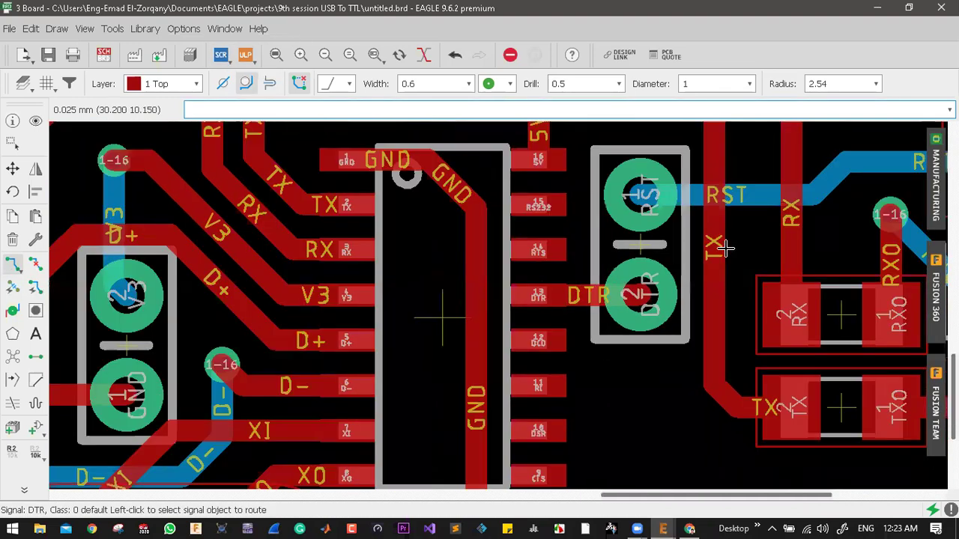
- Examine the traces and pads around the chip in the top-side manufacturing preview, and close the preview
{"action": "scroll", "coordinate": [726, 248], "scroll_direction": "down", "scroll_amount": 4}
{"action": "left_click", "coordinate": [936, 180]}
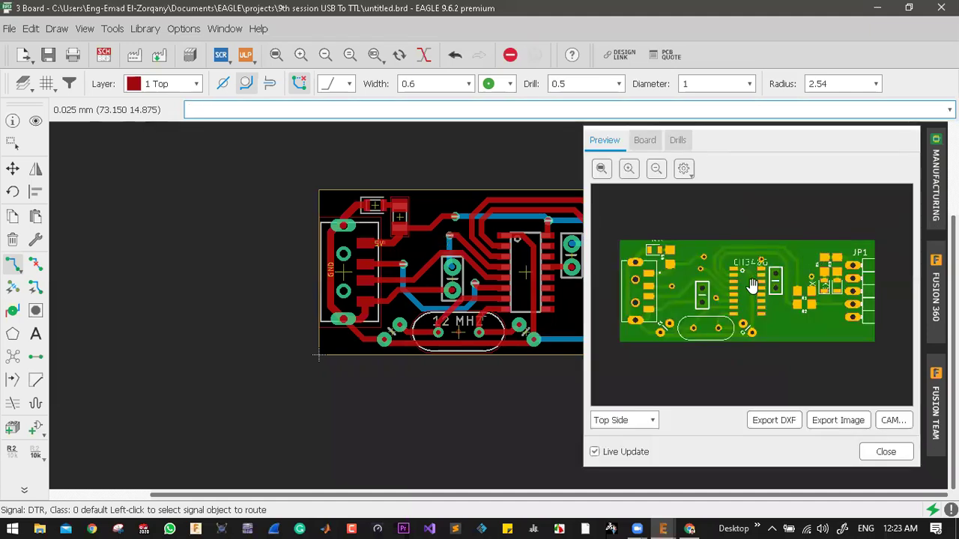
{"action": "scroll", "coordinate": [765, 299], "scroll_direction": "up", "scroll_amount": 3}
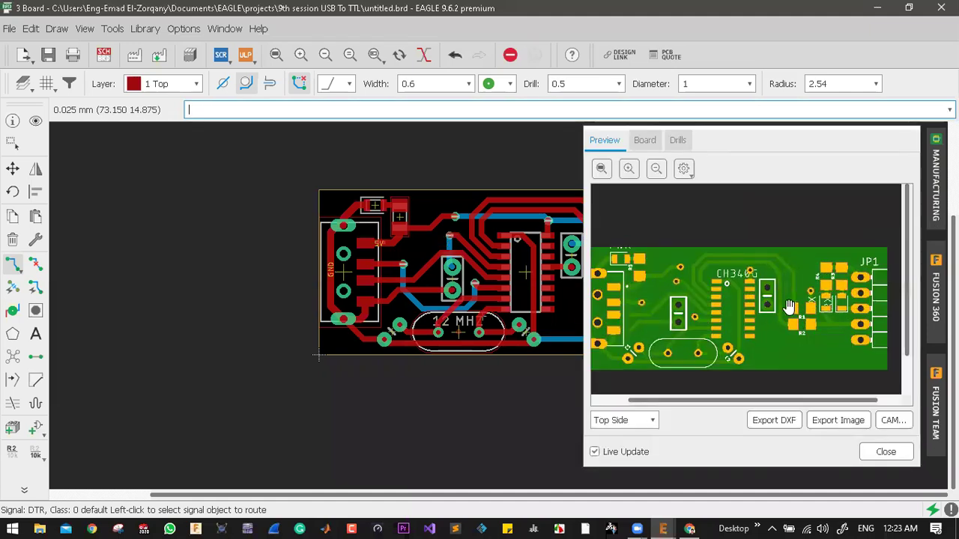
{"action": "scroll", "coordinate": [776, 324], "scroll_direction": "down", "scroll_amount": 1}
{"action": "scroll", "coordinate": [776, 324], "scroll_direction": "up", "scroll_amount": 3}
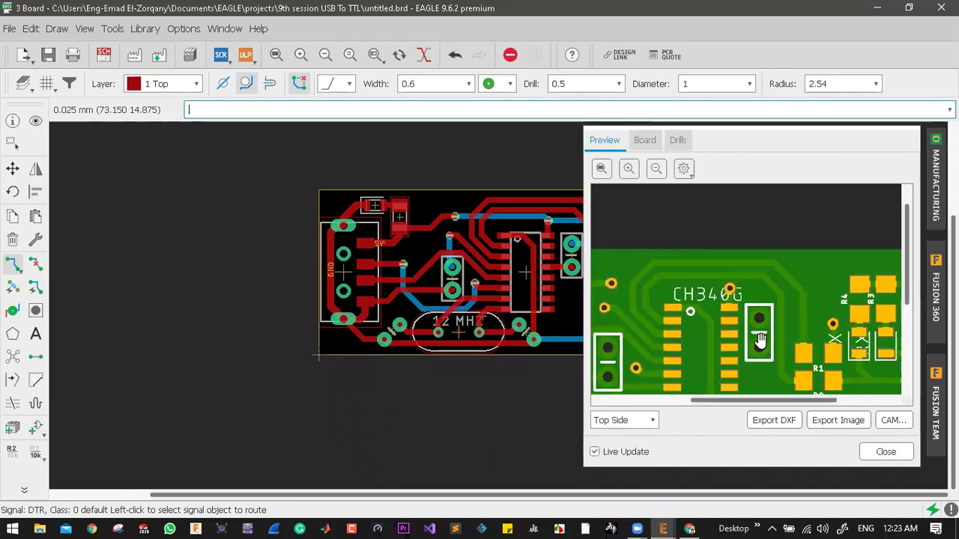
{"action": "scroll", "coordinate": [757, 300], "scroll_direction": "down", "scroll_amount": 2}
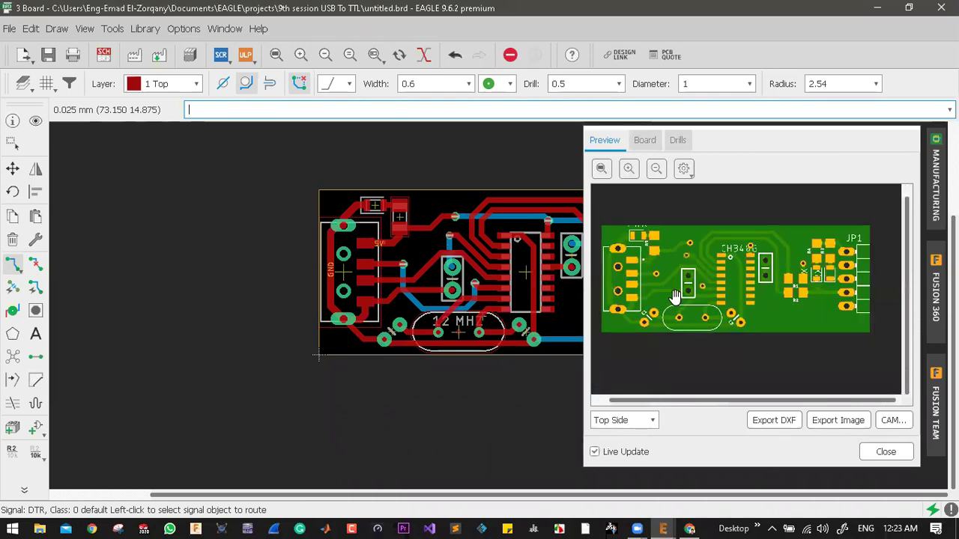
{"action": "scroll", "coordinate": [676, 300], "scroll_direction": "up", "scroll_amount": 2}
{"action": "scroll", "coordinate": [676, 296], "scroll_direction": "down", "scroll_amount": 2}
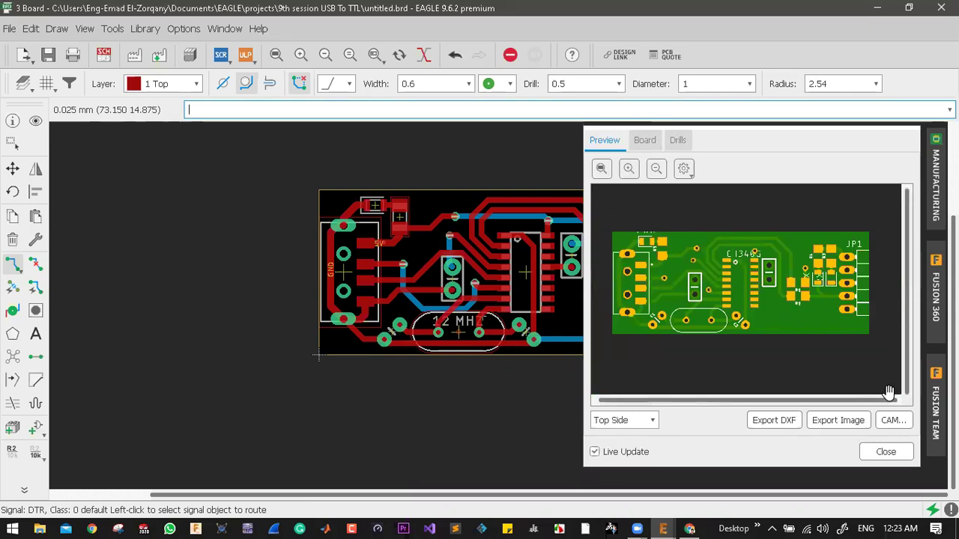
{"action": "left_click", "coordinate": [886, 452]}
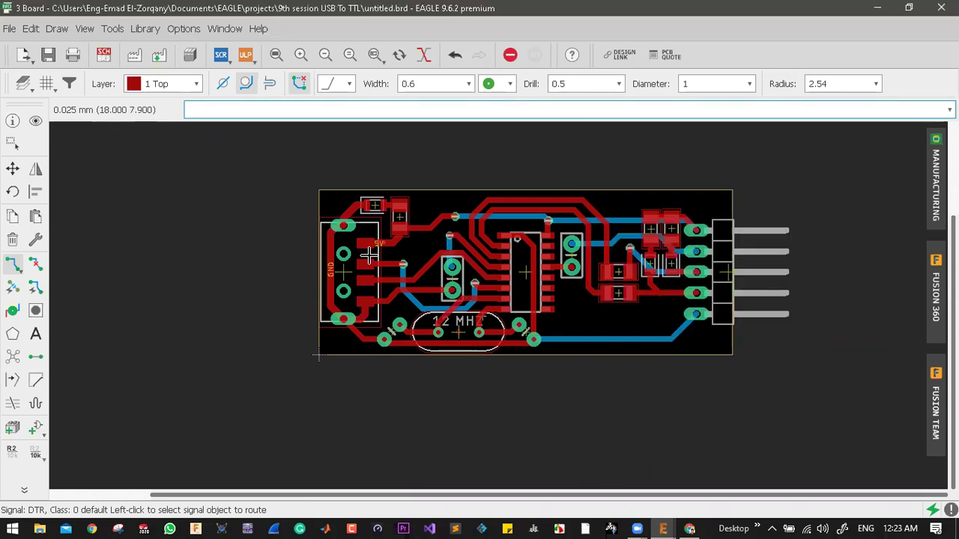
- Start a top-layer polygon with width 0.001 at board corner (0, 20) and run its first edge to corner (50, 20)
{"action": "scroll", "coordinate": [371, 255], "scroll_direction": "up", "scroll_amount": 2}
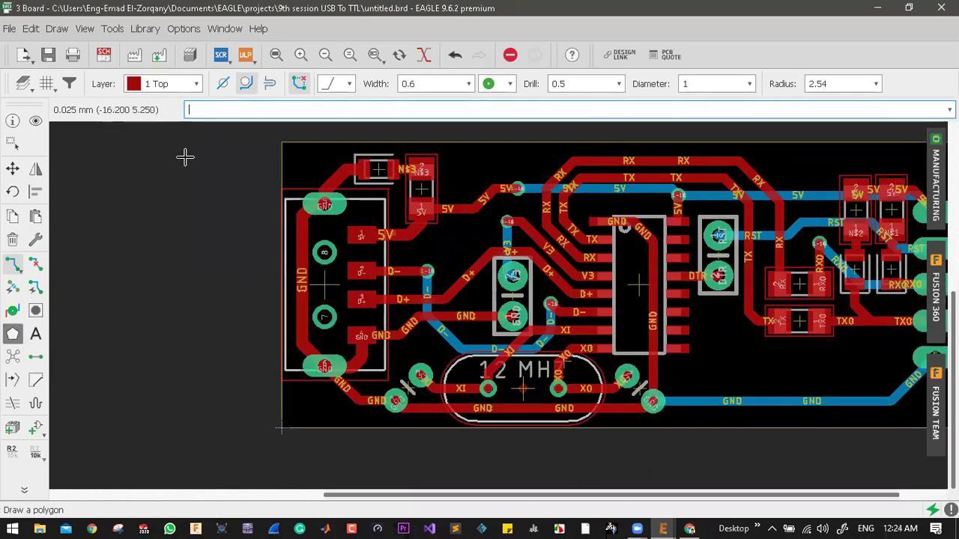
{"action": "left_click", "coordinate": [13, 335]}
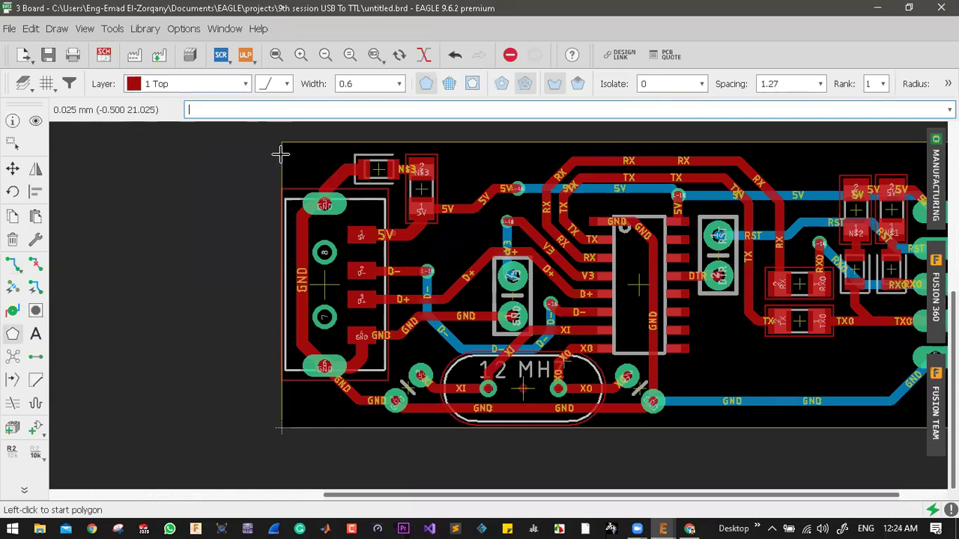
{"action": "scroll", "coordinate": [269, 149], "scroll_direction": "up", "scroll_amount": 3}
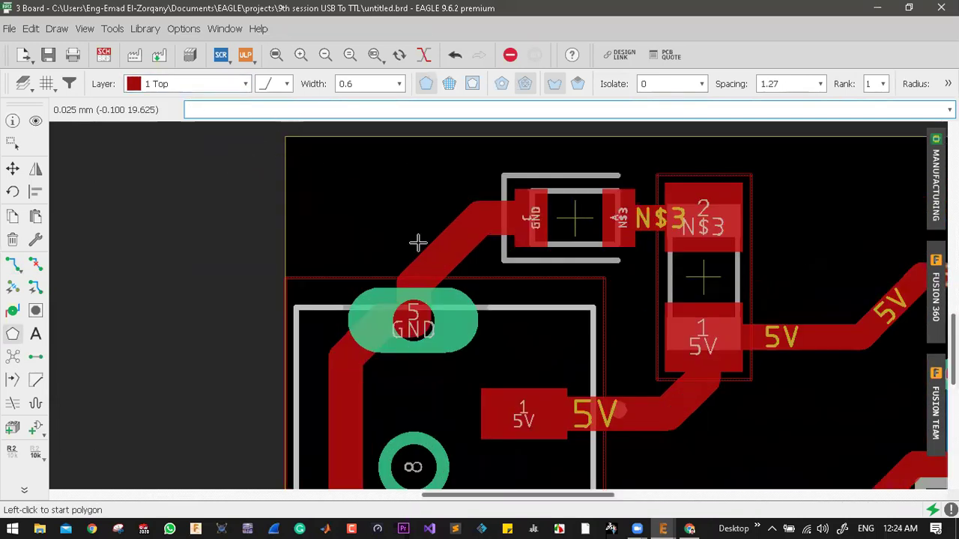
{"action": "scroll", "coordinate": [380, 84], "scroll_direction": "down", "scroll_amount": 1}
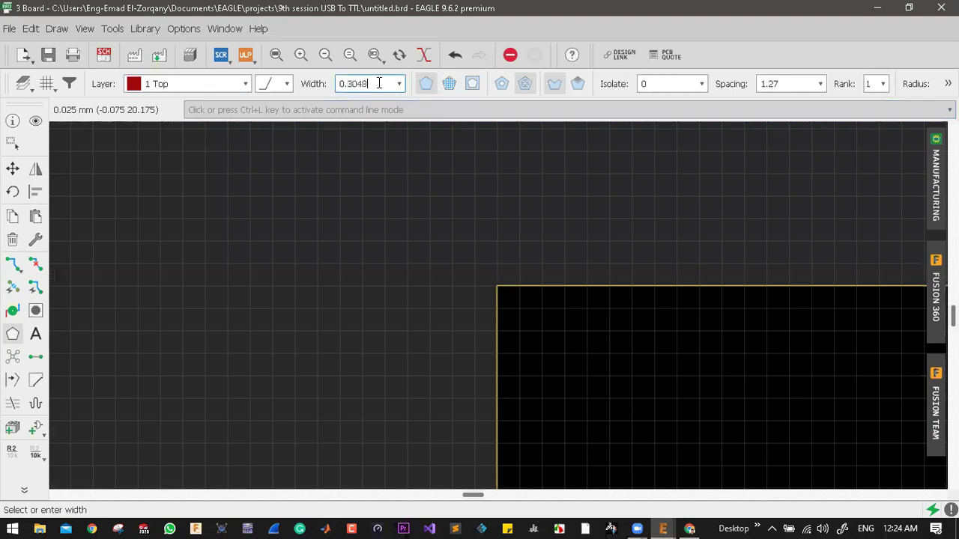
{"action": "key", "text": "Return"}
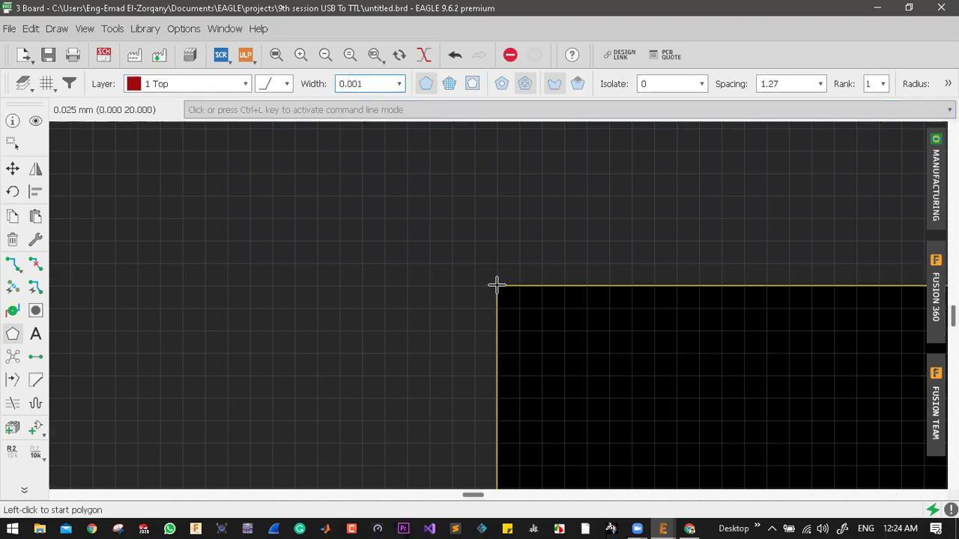
{"action": "left_click", "coordinate": [496, 285]}
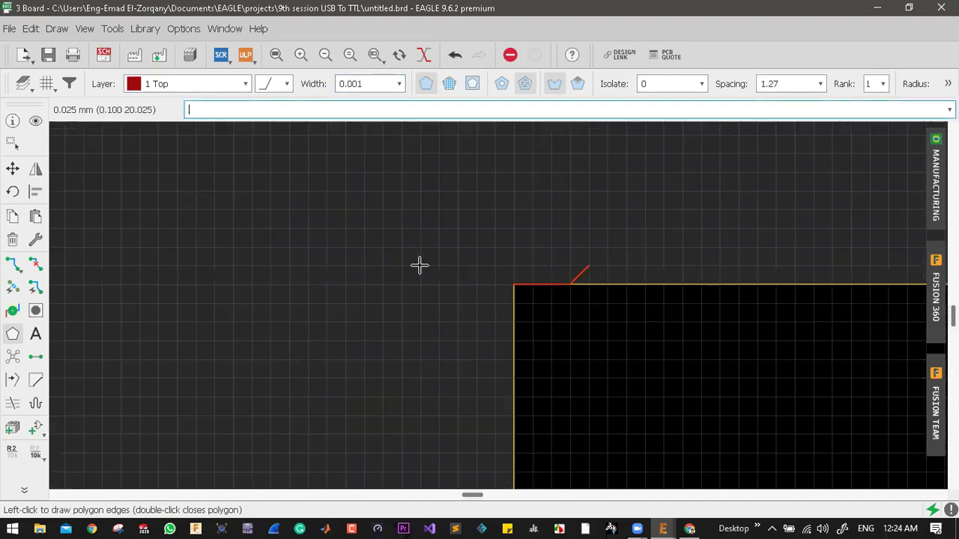
{"action": "scroll", "coordinate": [419, 265], "scroll_direction": "up", "scroll_amount": 3}
{"action": "scroll", "coordinate": [167, 233], "scroll_direction": "right", "scroll_amount": 10}
{"action": "scroll", "coordinate": [202, 225], "scroll_direction": "up", "scroll_amount": 2}
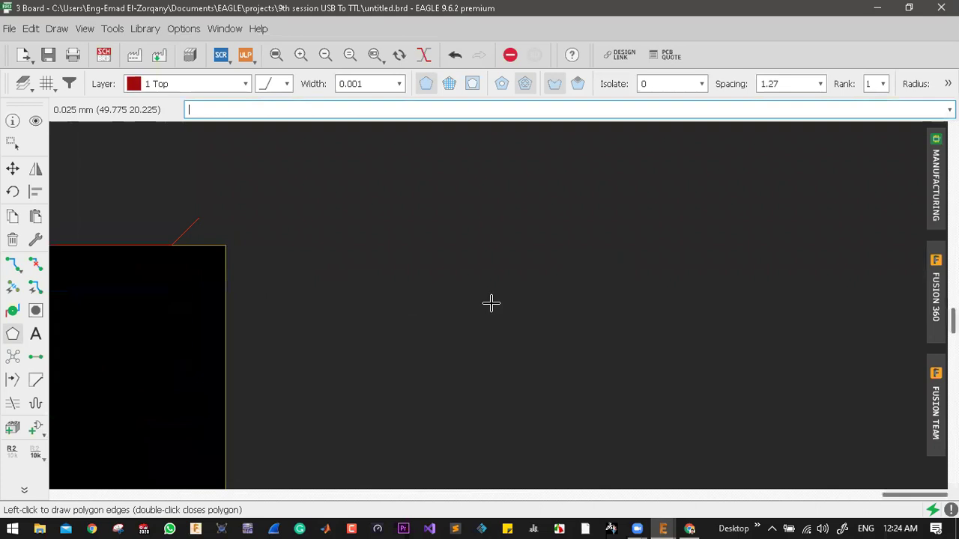
{"action": "scroll", "coordinate": [491, 302], "scroll_direction": "up", "scroll_amount": 2}
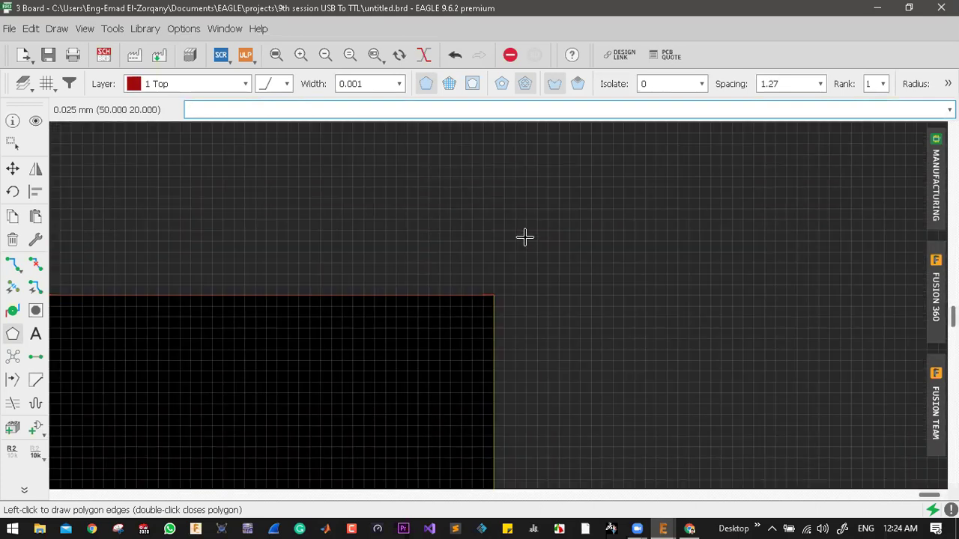
- Continue the polygon outline along the board edges through corners (50, 0) and (0, 0)
{"action": "scroll", "coordinate": [522, 327], "scroll_direction": "down", "scroll_amount": 5}
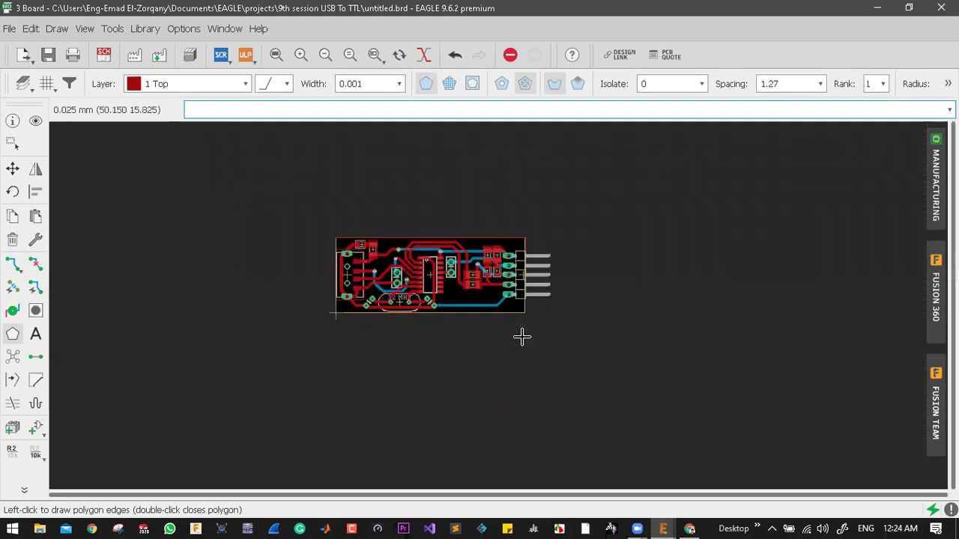
{"action": "scroll", "coordinate": [522, 337], "scroll_direction": "up", "scroll_amount": 5}
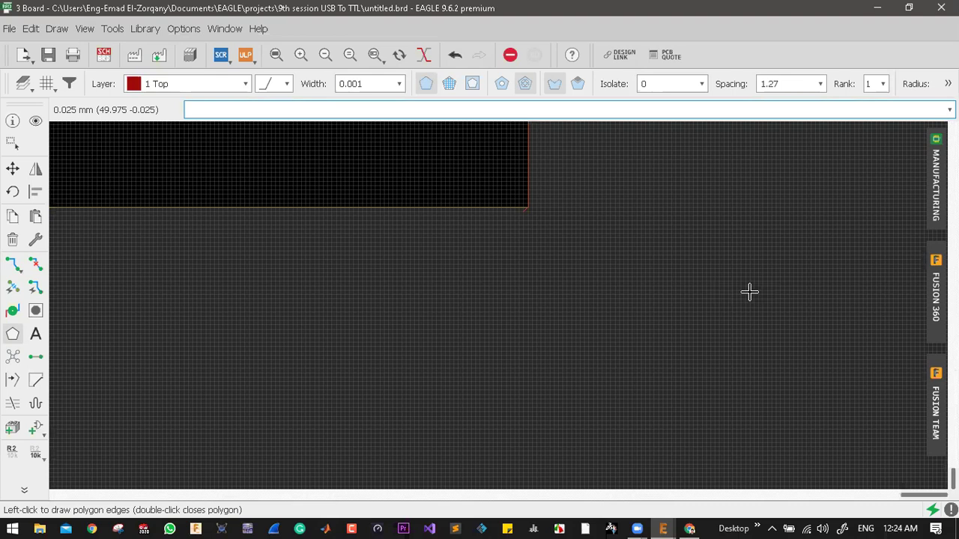
{"action": "scroll", "coordinate": [520, 277], "scroll_direction": "down", "scroll_amount": 5}
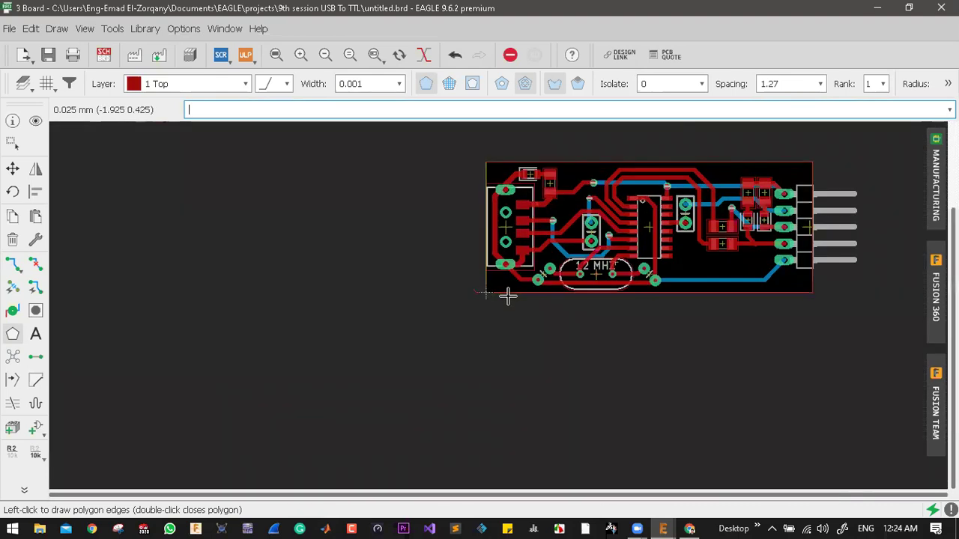
{"action": "scroll", "coordinate": [535, 308], "scroll_direction": "up", "scroll_amount": 5}
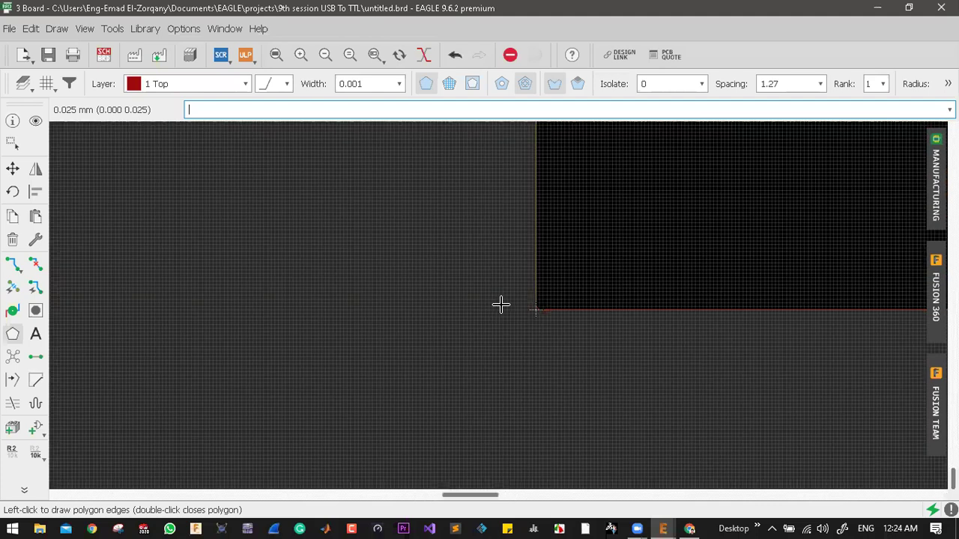
{"action": "scroll", "coordinate": [499, 304], "scroll_direction": "up", "scroll_amount": 3}
{"action": "left_click", "coordinate": [500, 306]}
{"action": "scroll", "coordinate": [519, 388], "scroll_direction": "down", "scroll_amount": 1}
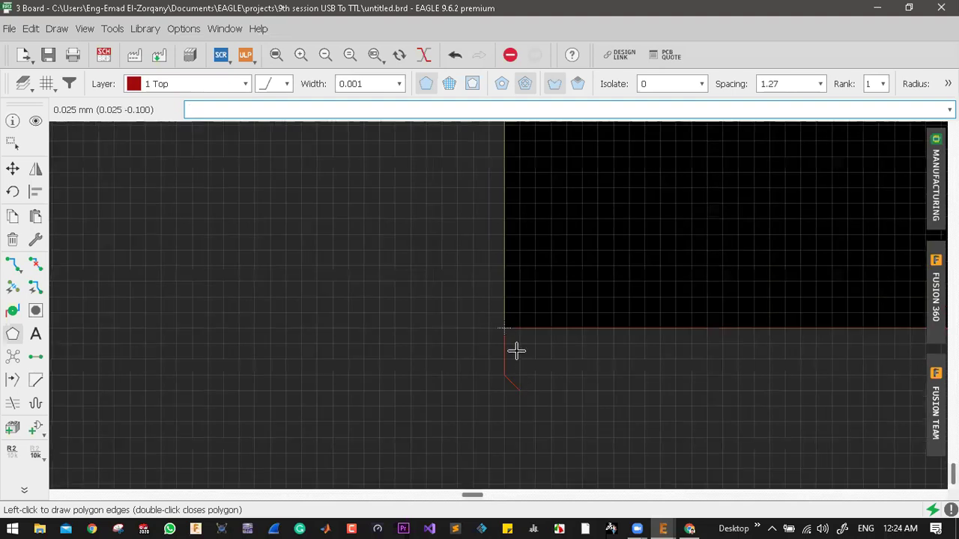
- Close the top-layer polygon at its starting corner (0, 20) and assign it to signal GND
{"action": "scroll", "coordinate": [512, 297], "scroll_direction": "down", "scroll_amount": 5}
{"action": "scroll", "coordinate": [522, 263], "scroll_direction": "up", "scroll_amount": 4}
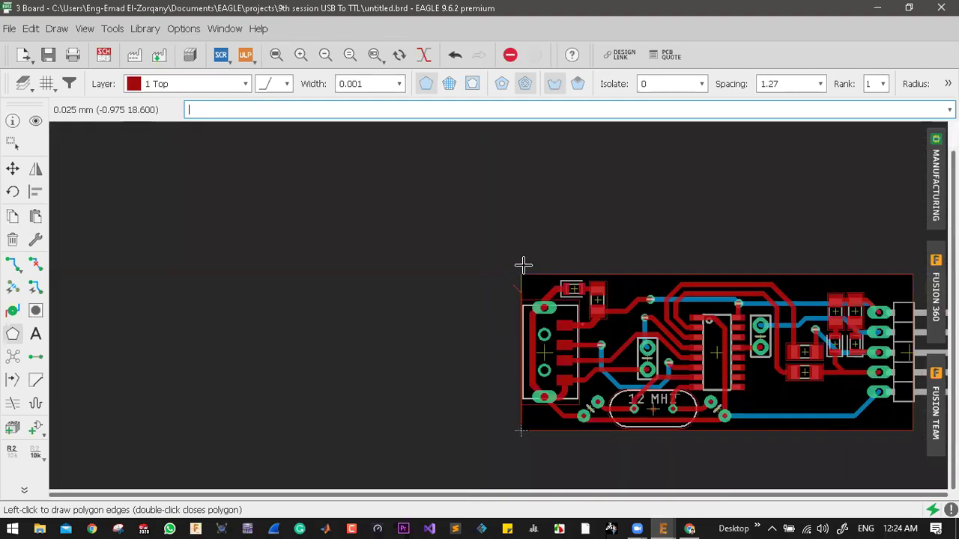
{"action": "scroll", "coordinate": [539, 273], "scroll_direction": "up", "scroll_amount": 5}
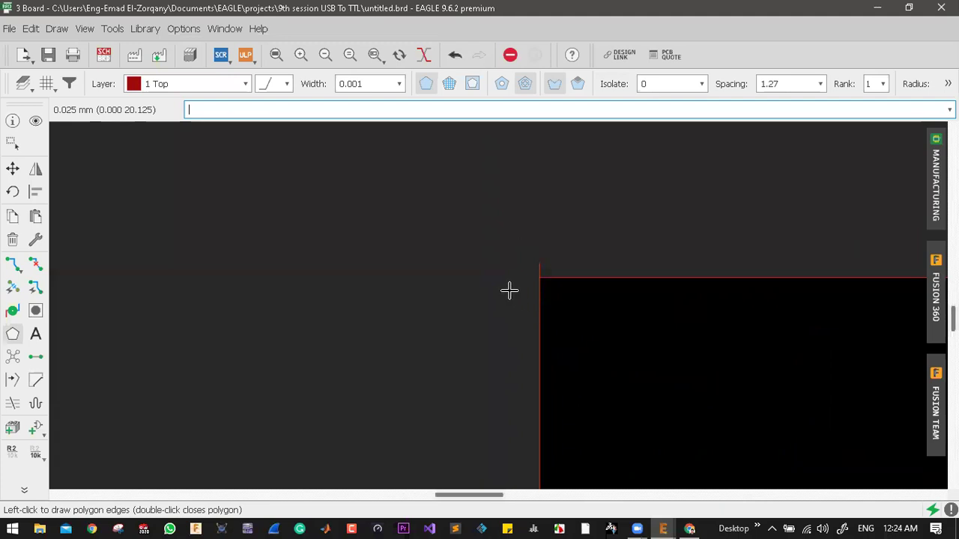
{"action": "scroll", "coordinate": [484, 294], "scroll_direction": "down", "scroll_amount": 2}
{"action": "left_click", "coordinate": [481, 304]}
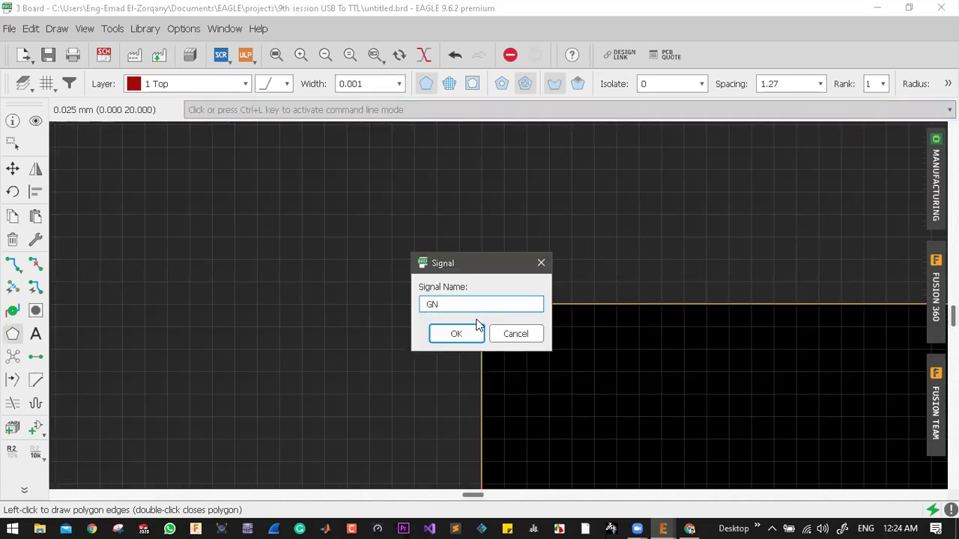
{"action": "key", "text": "Return"}
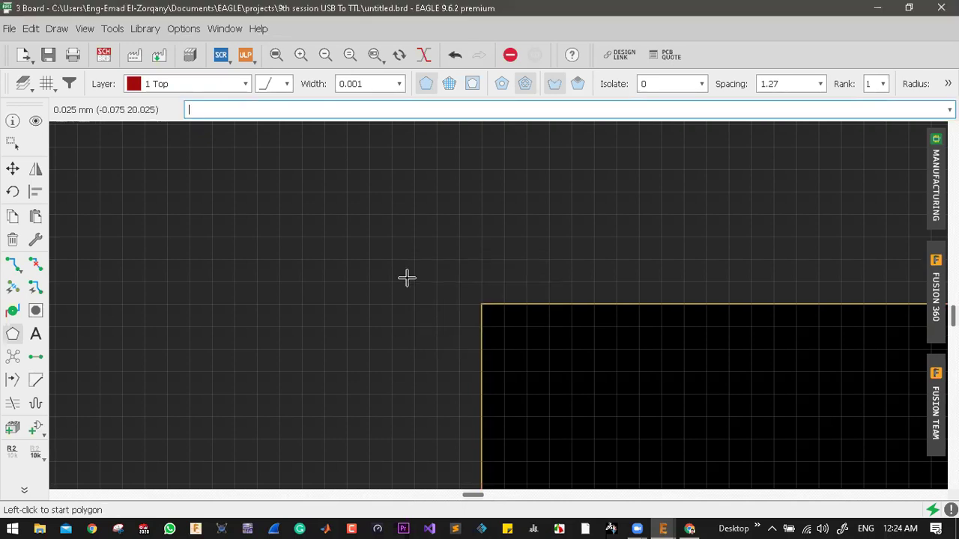
{"action": "scroll", "coordinate": [502, 281], "scroll_direction": "down", "scroll_amount": 1}
{"action": "scroll", "coordinate": [482, 249], "scroll_direction": "down", "scroll_amount": 1}
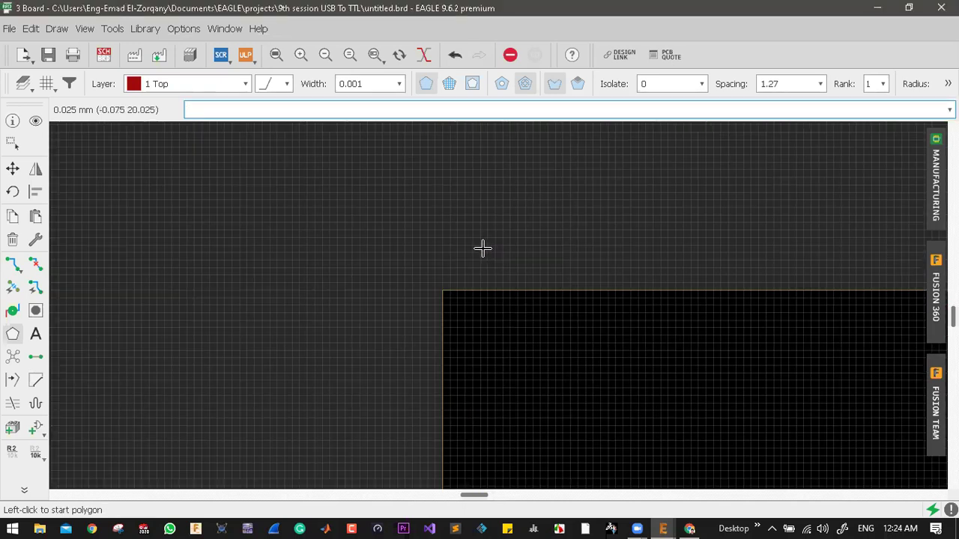
- Recalculate the ratsnest to fill the top-layer GND polygon with copper
{"action": "key", "text": "alt+F2"}
{"action": "left_click", "coordinate": [12, 357]}
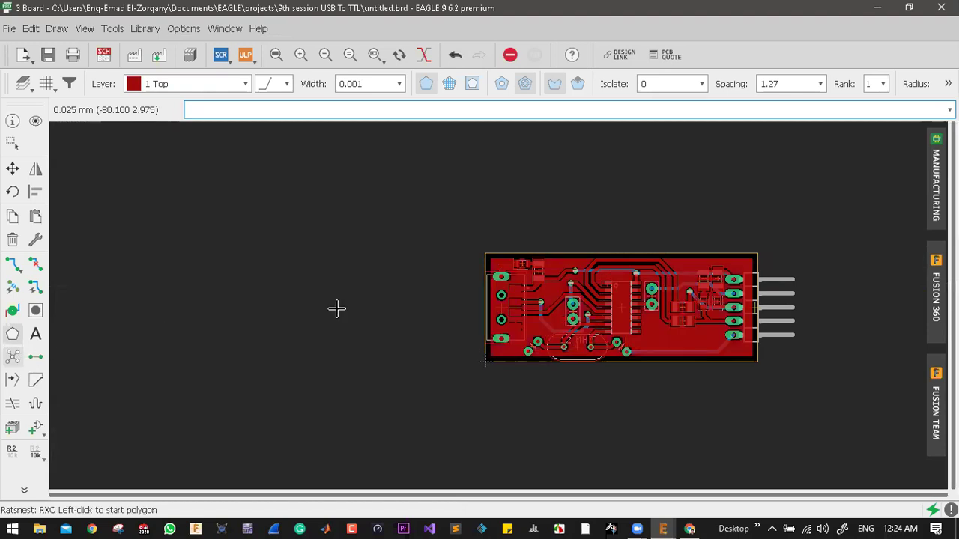
{"action": "scroll", "coordinate": [554, 325], "scroll_direction": "up", "scroll_amount": 1}
{"action": "scroll", "coordinate": [543, 321], "scroll_direction": "up", "scroll_amount": 1}
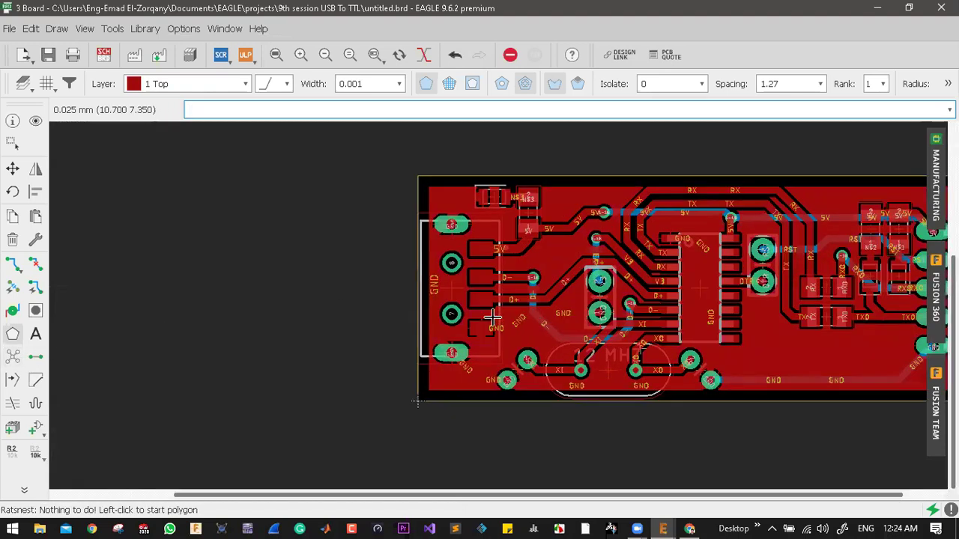
- Select everything on the board and change the group's Isolate value to 0.6 to widen the copper pour's clearance
{"action": "key", "text": "Escape"}
{"action": "key", "text": "ctrl+a"}
{"action": "left_click", "coordinate": [35, 239]}
{"action": "mouse_move", "coordinate": [116, 165]}
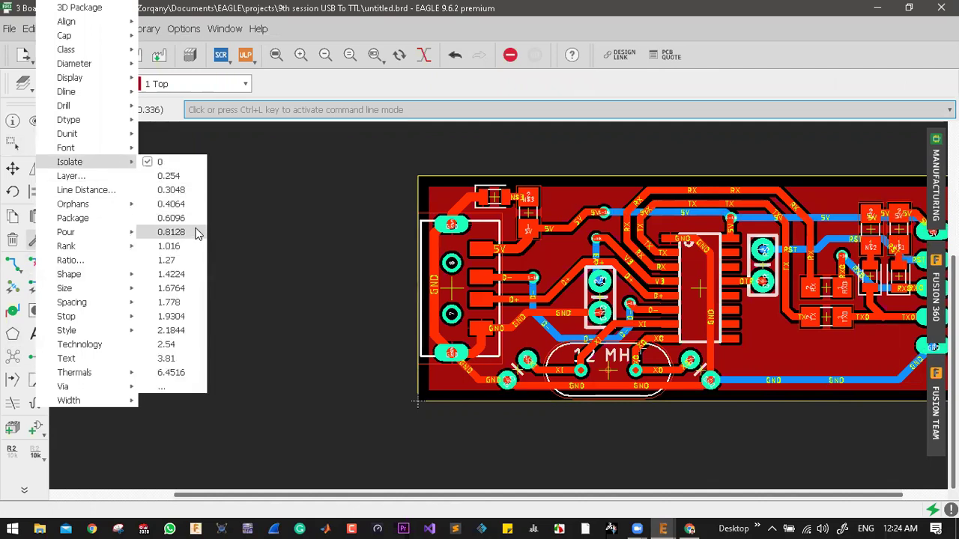
{"action": "left_click", "coordinate": [183, 387]}
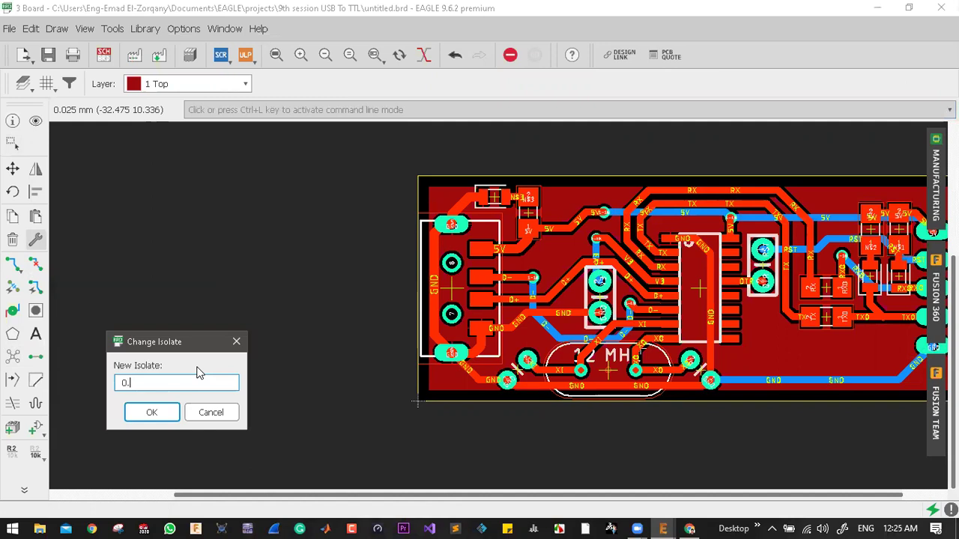
{"action": "key", "text": "Return"}
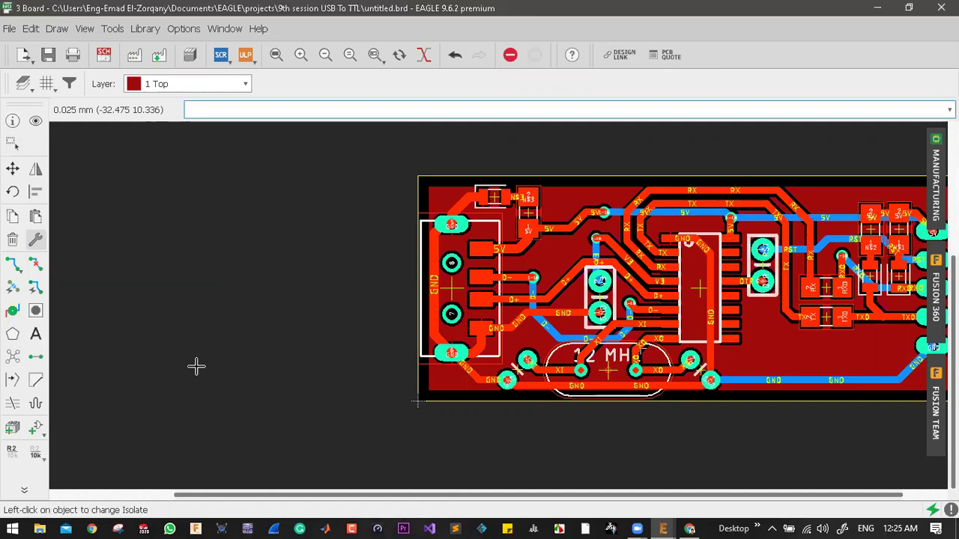
{"action": "right_click", "coordinate": [264, 283]}
{"action": "left_click", "coordinate": [285, 288]}
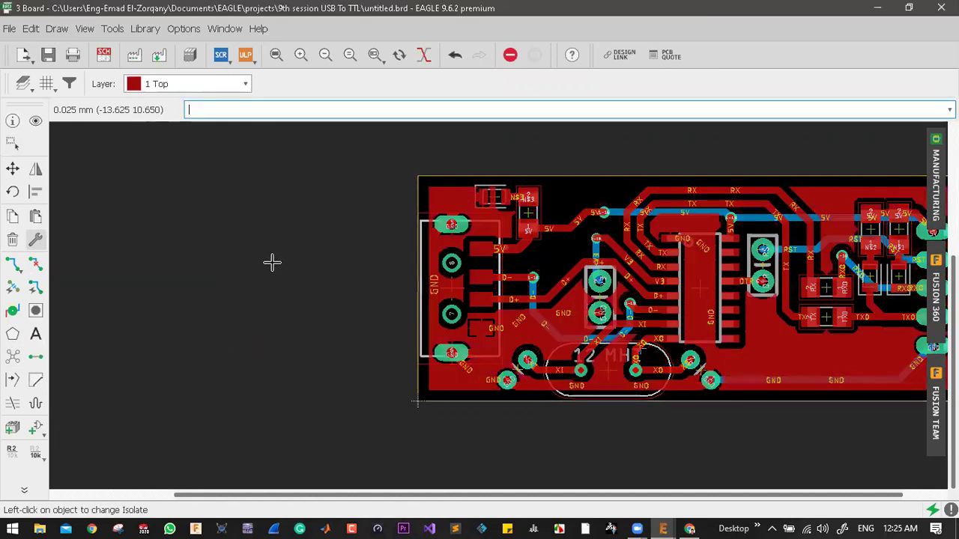
- Examine the top copper pour's clearance across the board and its connection to GND pad 5 of the pin header
{"action": "scroll", "coordinate": [327, 266], "scroll_direction": "down", "scroll_amount": 2}
{"action": "scroll", "coordinate": [607, 266], "scroll_direction": "up", "scroll_amount": 2}
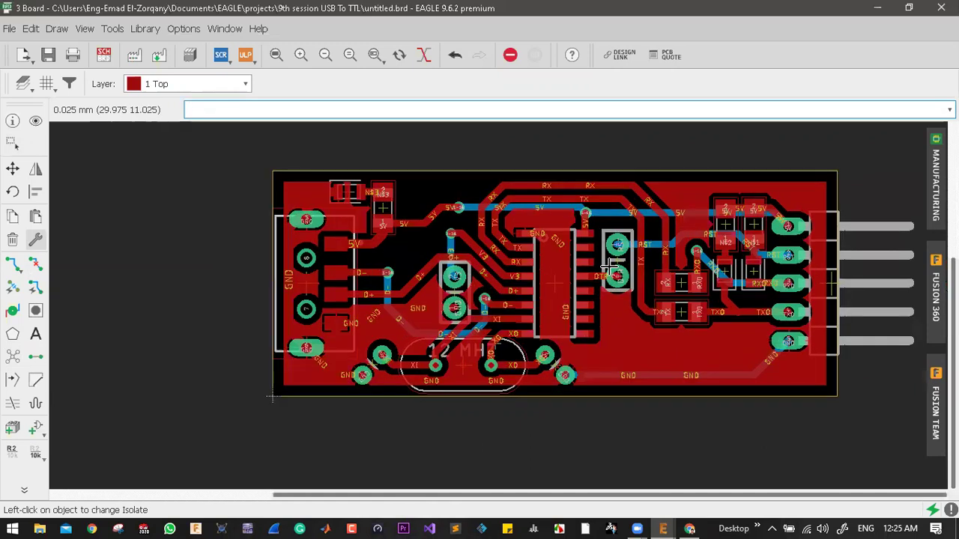
{"action": "scroll", "coordinate": [613, 264], "scroll_direction": "up", "scroll_amount": 2}
{"action": "scroll", "coordinate": [612, 263], "scroll_direction": "down", "scroll_amount": 3}
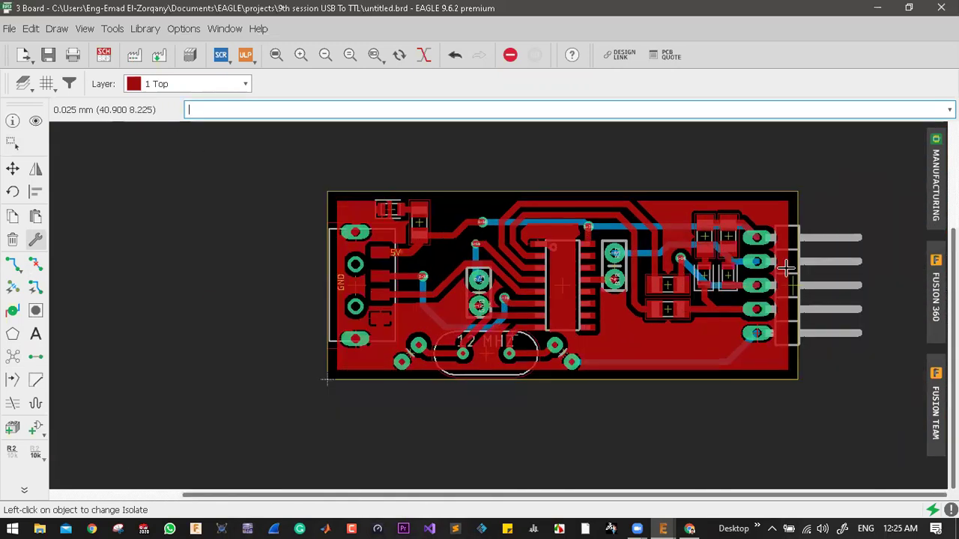
{"action": "scroll", "coordinate": [774, 337], "scroll_direction": "up", "scroll_amount": 1}
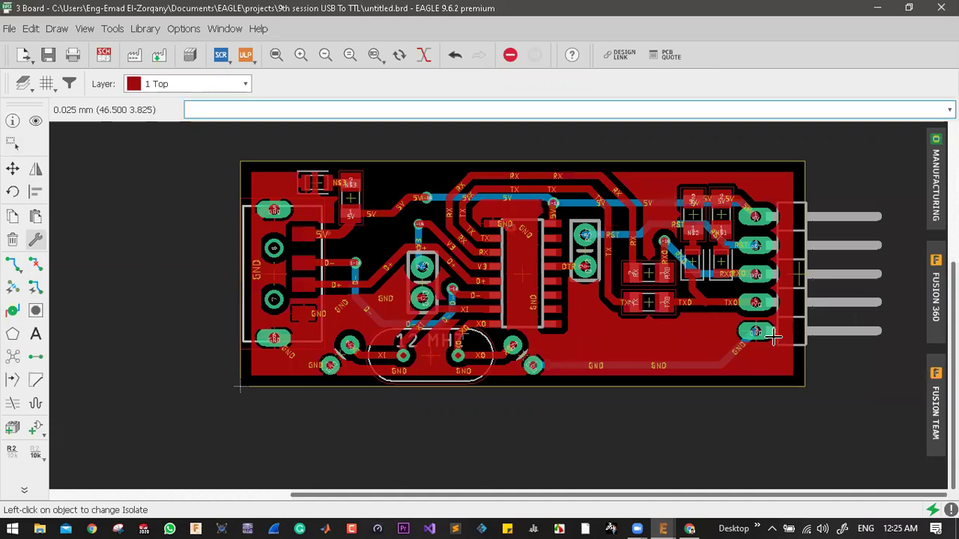
{"action": "scroll", "coordinate": [772, 335], "scroll_direction": "up", "scroll_amount": 4}
{"action": "scroll", "coordinate": [758, 330], "scroll_direction": "down", "scroll_amount": 3}
{"action": "scroll", "coordinate": [758, 330], "scroll_direction": "up", "scroll_amount": 8}
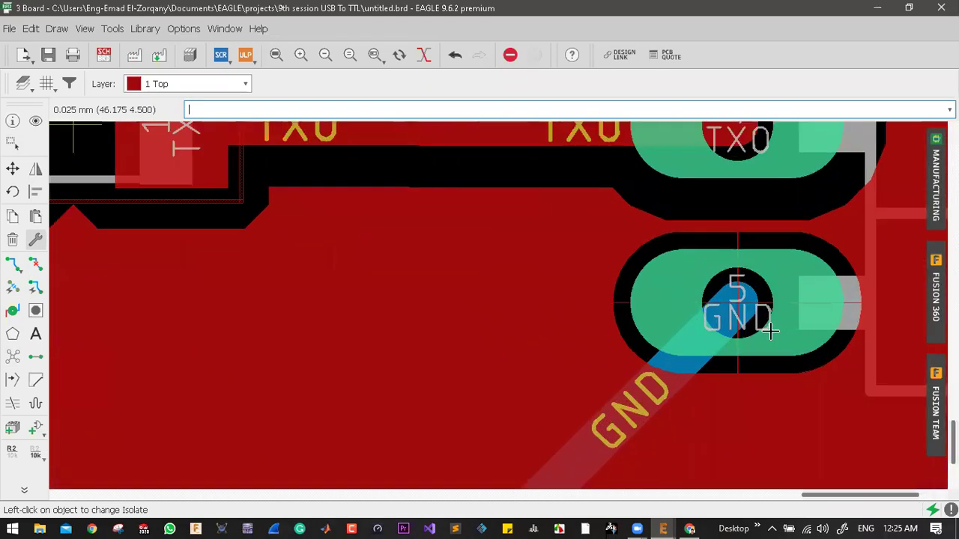
{"action": "scroll", "coordinate": [771, 330], "scroll_direction": "up", "scroll_amount": 2}
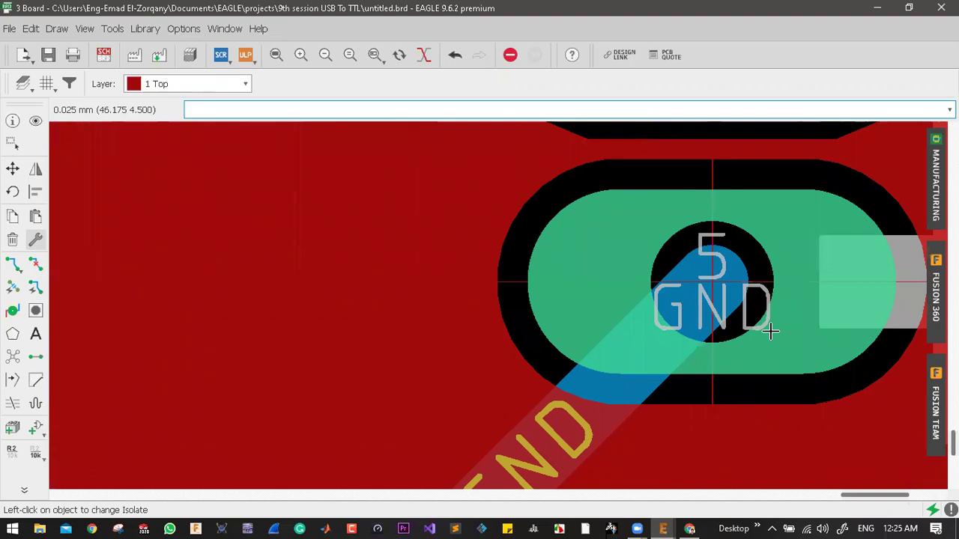
{"action": "scroll", "coordinate": [772, 330], "scroll_direction": "down", "scroll_amount": 1}
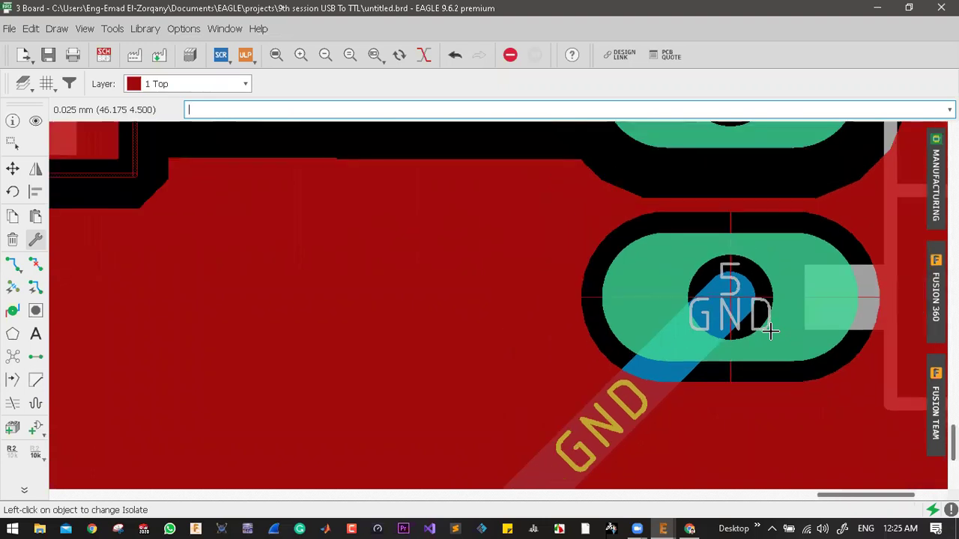
{"action": "scroll", "coordinate": [772, 330], "scroll_direction": "down", "scroll_amount": 3}
{"action": "scroll", "coordinate": [711, 280], "scroll_direction": "up", "scroll_amount": 4}
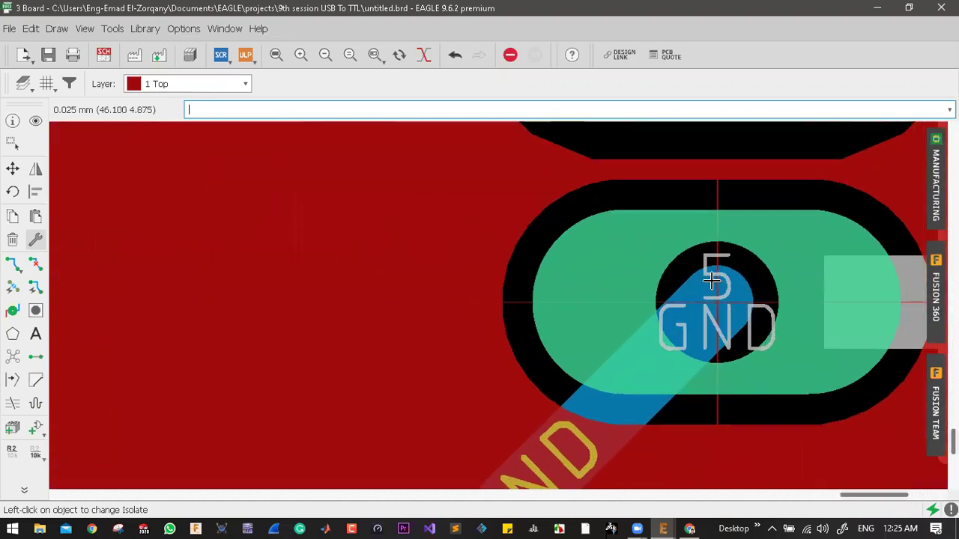
{"action": "scroll", "coordinate": [758, 318], "scroll_direction": "up", "scroll_amount": 1}
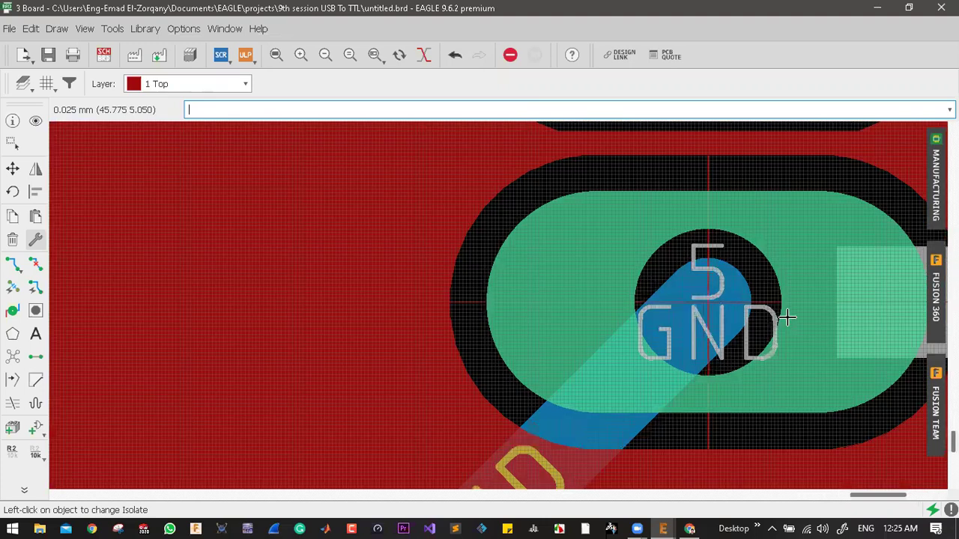
{"action": "scroll", "coordinate": [742, 300], "scroll_direction": "up", "scroll_amount": 1}
{"action": "key", "text": "alt+F2"}
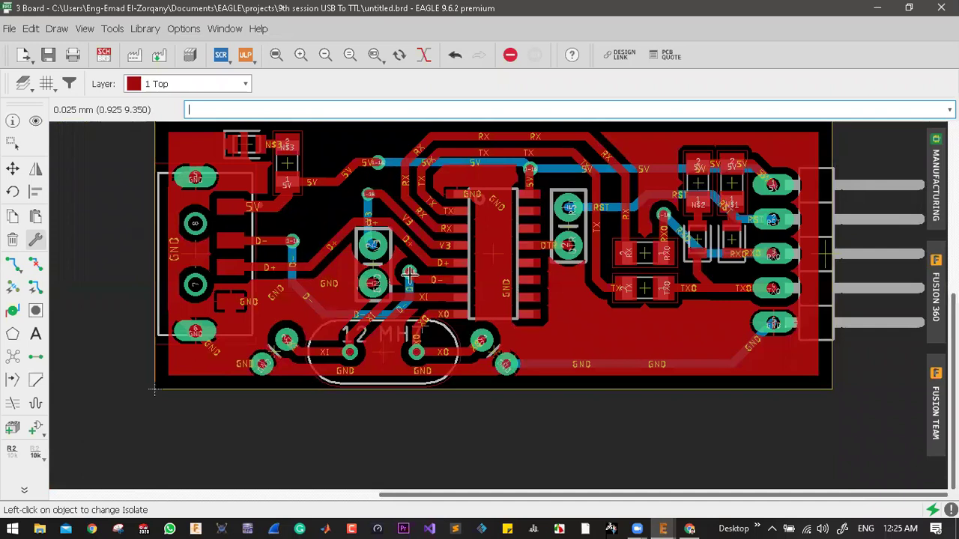
{"action": "scroll", "coordinate": [285, 254], "scroll_direction": "down", "scroll_amount": 1}
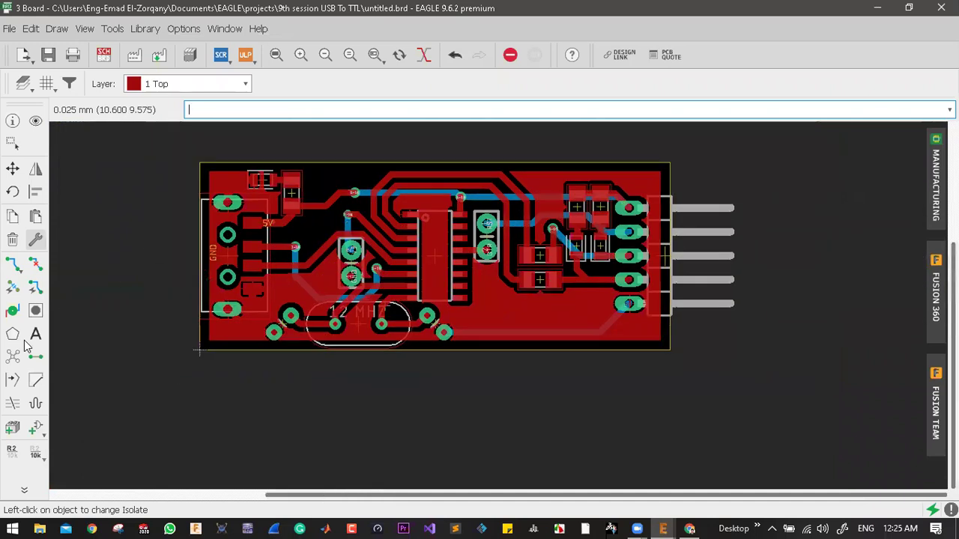
{"action": "left_click", "coordinate": [13, 334]}
{"action": "scroll", "coordinate": [238, 137], "scroll_direction": "up", "scroll_amount": 1}
{"action": "scroll", "coordinate": [141, 172], "scroll_direction": "up", "scroll_amount": 5}
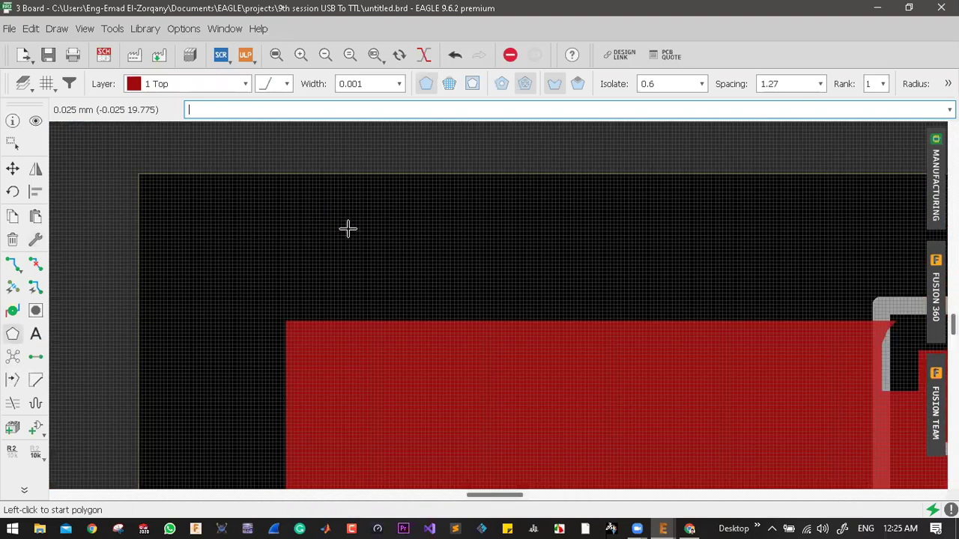
{"action": "scroll", "coordinate": [345, 229], "scroll_direction": "up", "scroll_amount": 3}
{"action": "left_click", "coordinate": [345, 229]}
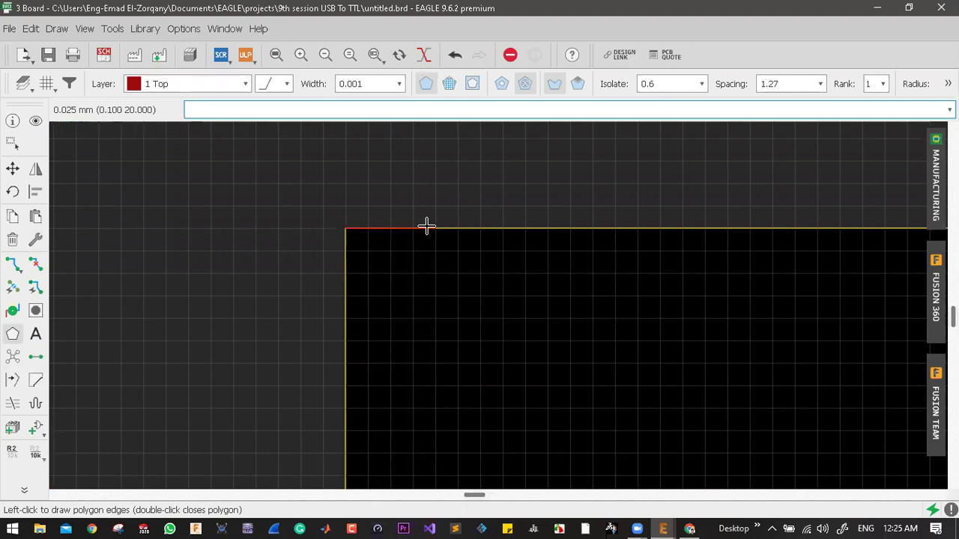
{"action": "scroll", "coordinate": [362, 217], "scroll_direction": "down", "scroll_amount": 1}
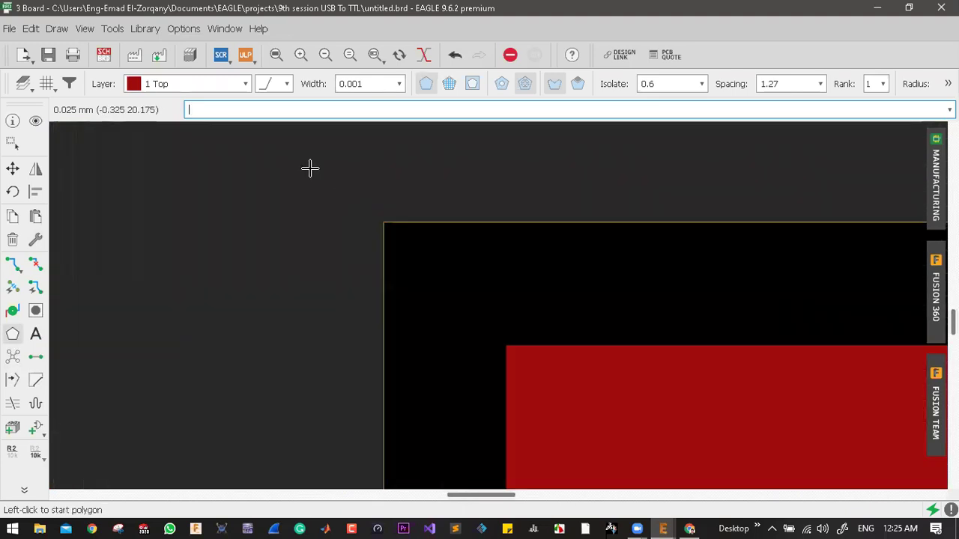
- Start a polygon on layer 16 Bottom at board corner (0, 20) and run its first edge to corner (50, 20)
{"action": "left_click", "coordinate": [210, 84]}
{"action": "left_click", "coordinate": [204, 114]}
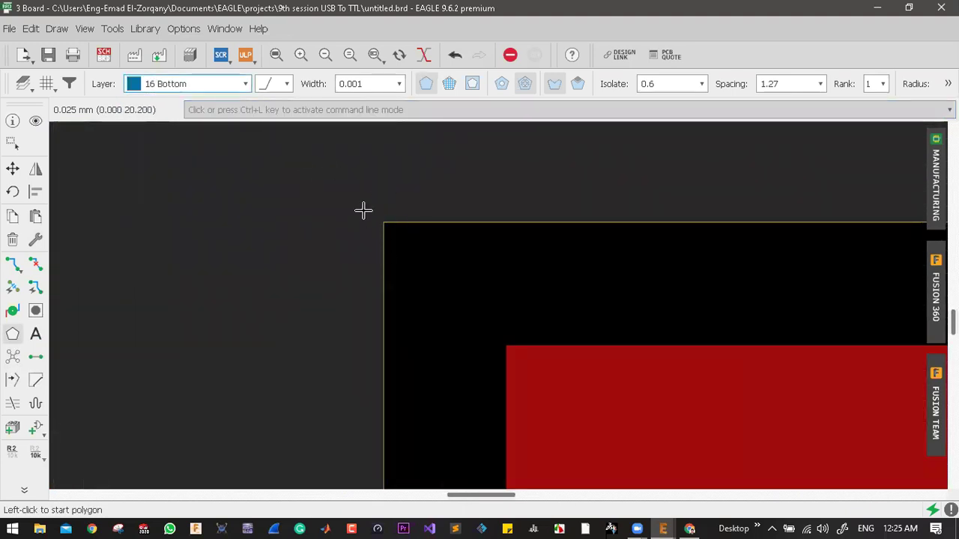
{"action": "scroll", "coordinate": [403, 239], "scroll_direction": "up", "scroll_amount": 1}
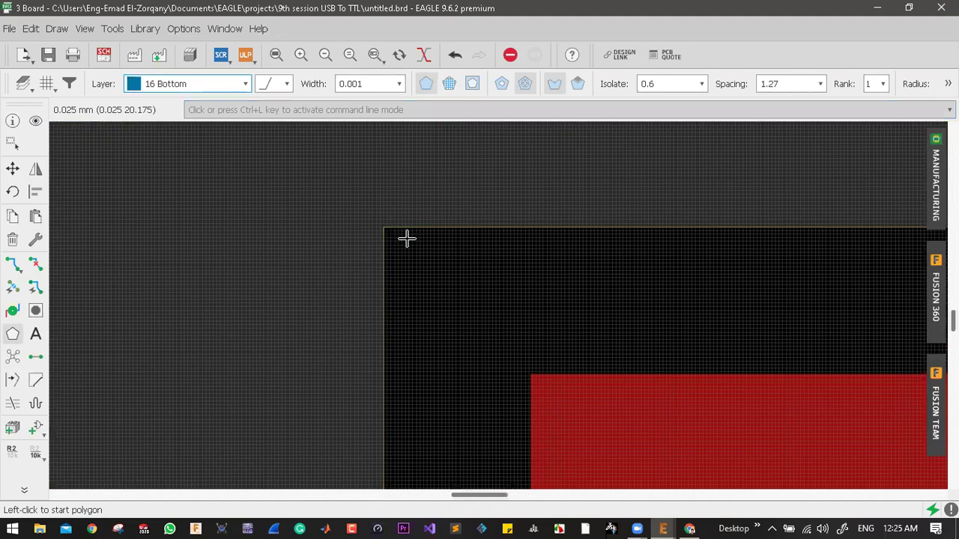
{"action": "scroll", "coordinate": [407, 238], "scroll_direction": "up", "scroll_amount": 3}
{"action": "left_click", "coordinate": [403, 239]}
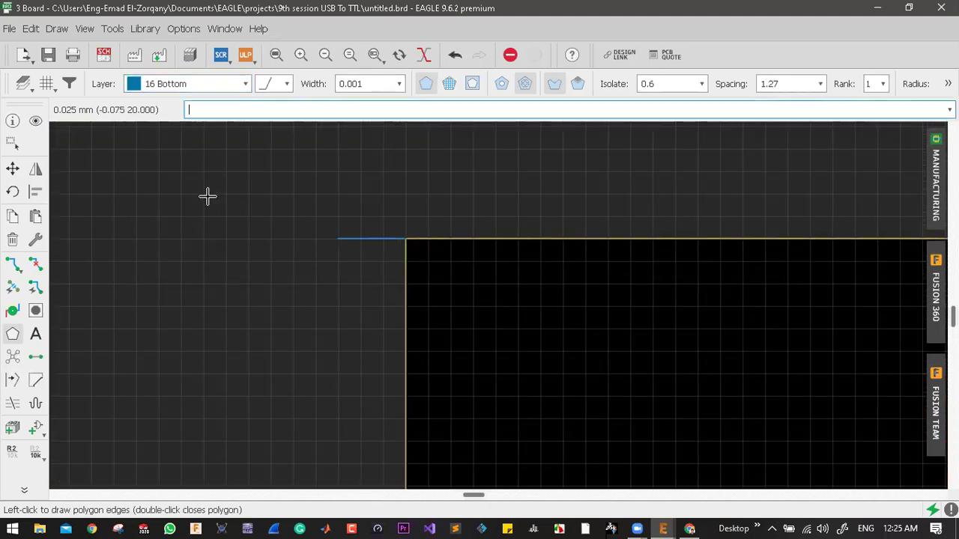
{"action": "scroll", "coordinate": [206, 195], "scroll_direction": "down", "scroll_amount": 2}
{"action": "scroll", "coordinate": [557, 212], "scroll_direction": "down", "scroll_amount": 1}
{"action": "scroll", "coordinate": [679, 205], "scroll_direction": "down", "scroll_amount": 1}
{"action": "scroll", "coordinate": [688, 194], "scroll_direction": "down", "scroll_amount": 4}
{"action": "scroll", "coordinate": [685, 173], "scroll_direction": "up", "scroll_amount": 3}
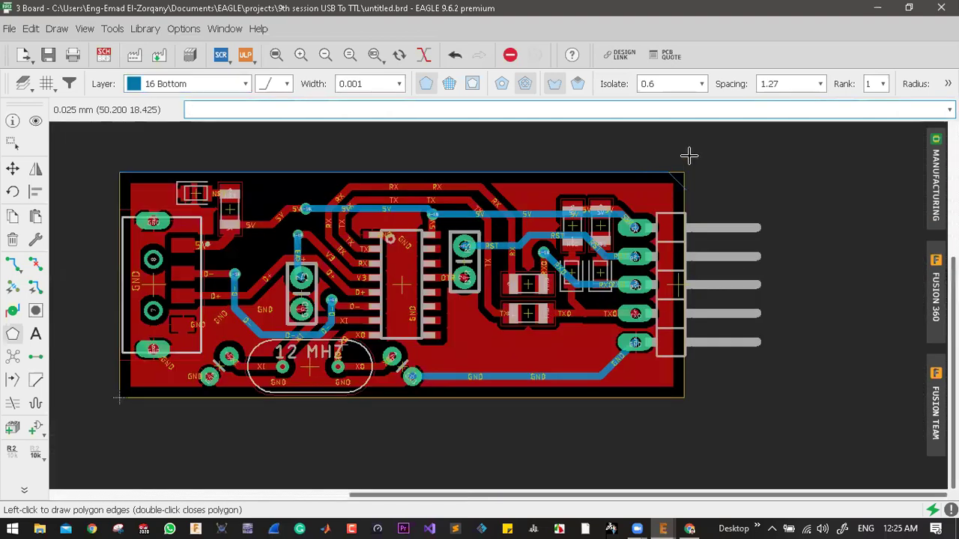
{"action": "scroll", "coordinate": [678, 154], "scroll_direction": "up", "scroll_amount": 5}
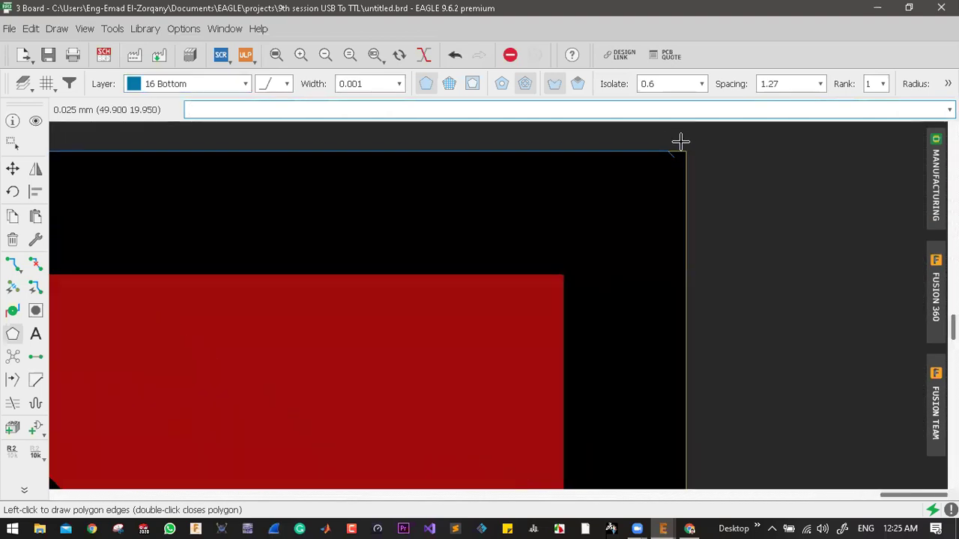
{"action": "scroll", "coordinate": [680, 142], "scroll_direction": "up", "scroll_amount": 2}
{"action": "scroll", "coordinate": [584, 221], "scroll_direction": "up", "scroll_amount": 3}
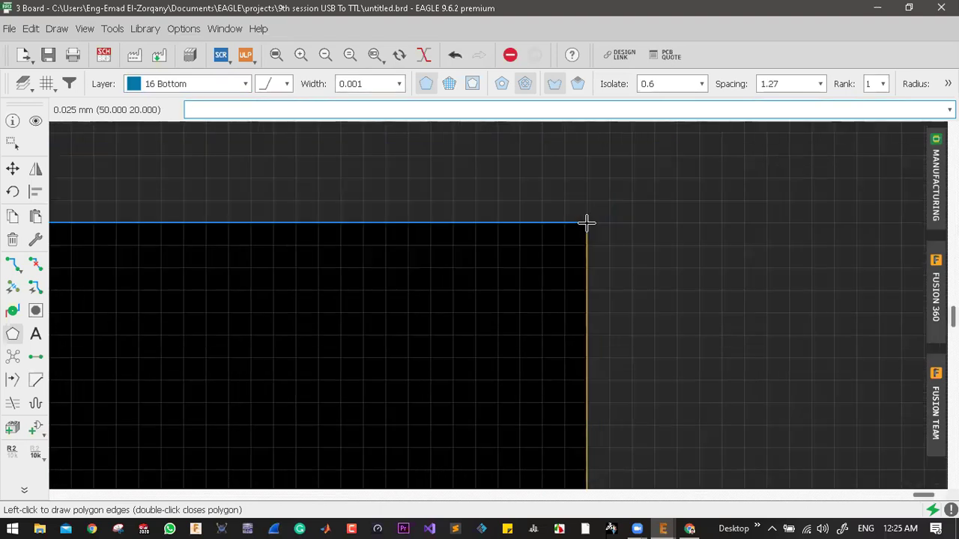
{"action": "left_click", "coordinate": [586, 221]}
- Continue the bottom-layer polygon outline along the board edge to corner (50, 0)
{"action": "scroll", "coordinate": [607, 190], "scroll_direction": "down", "scroll_amount": 2}
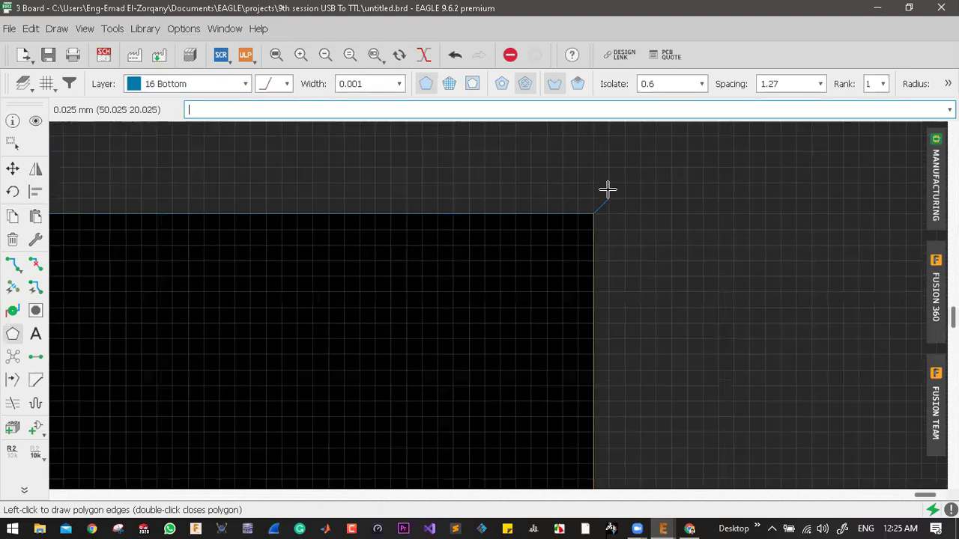
{"action": "scroll", "coordinate": [607, 190], "scroll_direction": "down", "scroll_amount": 1}
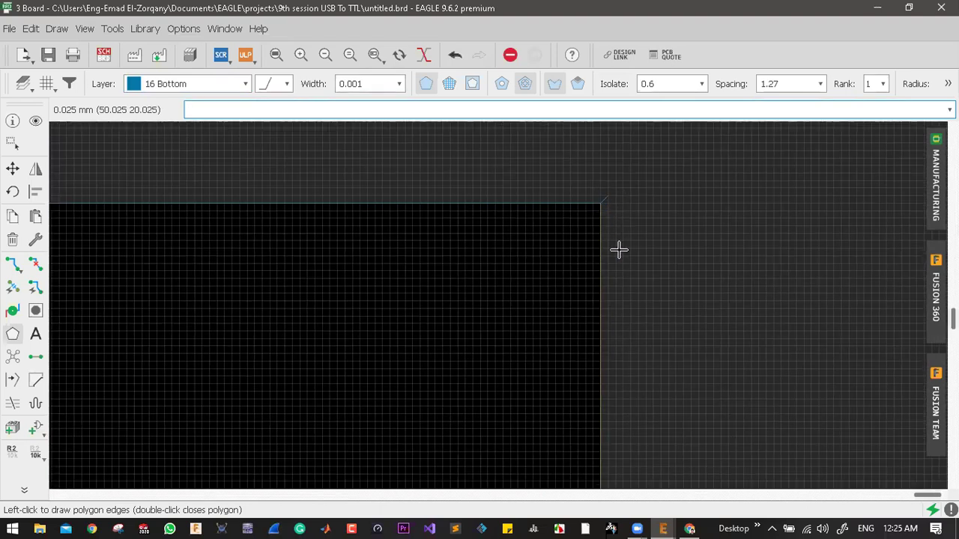
{"action": "scroll", "coordinate": [601, 272], "scroll_direction": "down", "scroll_amount": 5}
{"action": "scroll", "coordinate": [611, 303], "scroll_direction": "up", "scroll_amount": 3}
{"action": "scroll", "coordinate": [611, 303], "scroll_direction": "up", "scroll_amount": 4}
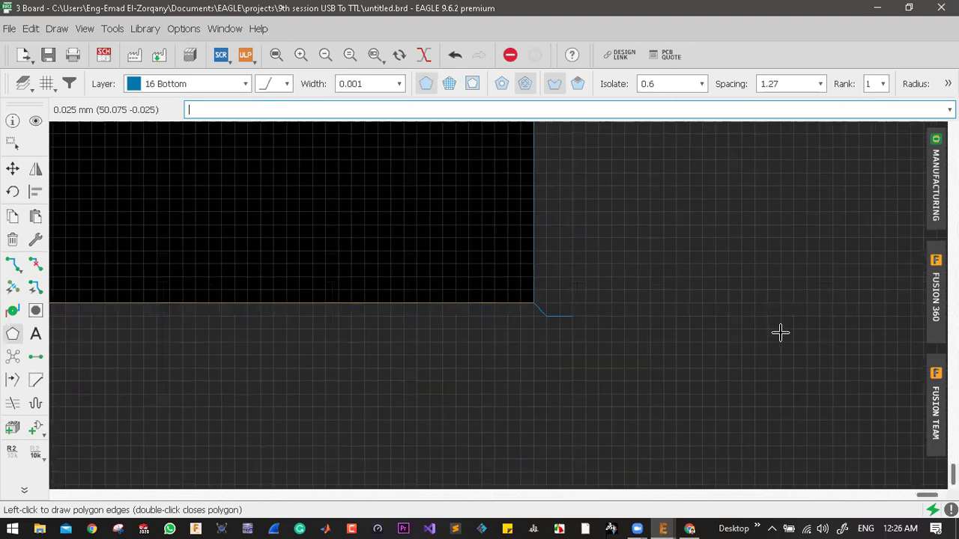
- Close the bottom-layer polygon at its starting corner (0, 20) as signal GND, and pour it with Ratsnest
{"action": "scroll", "coordinate": [657, 298], "scroll_direction": "down", "scroll_amount": 5}
{"action": "scroll", "coordinate": [657, 298], "scroll_direction": "up", "scroll_amount": 4}
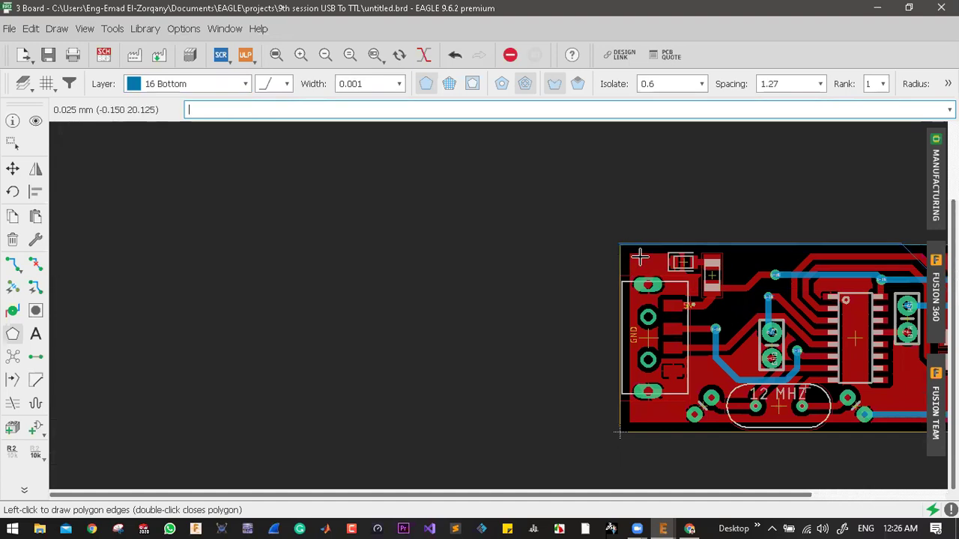
{"action": "scroll", "coordinate": [790, 329], "scroll_direction": "down", "scroll_amount": 4}
{"action": "scroll", "coordinate": [828, 328], "scroll_direction": "up", "scroll_amount": 4}
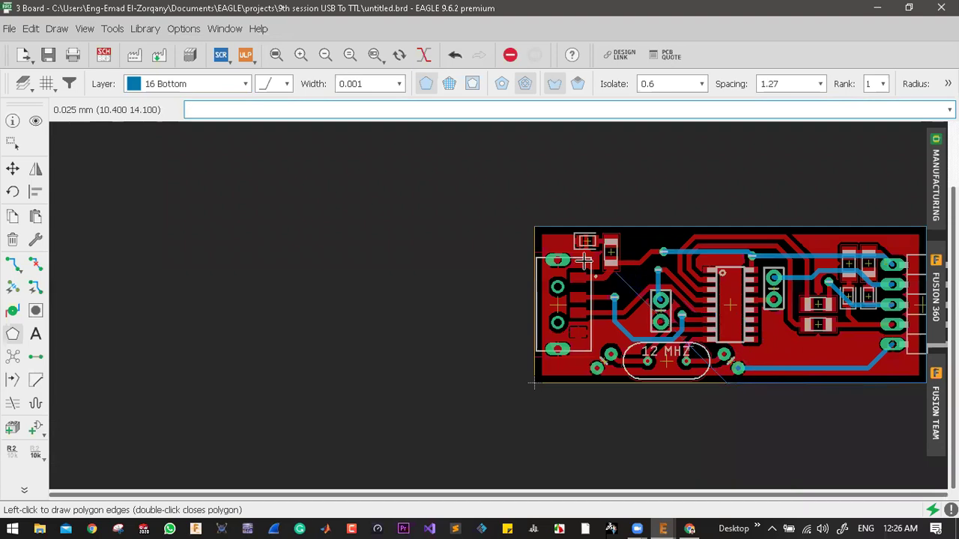
{"action": "scroll", "coordinate": [534, 228], "scroll_direction": "up", "scroll_amount": 1}
{"action": "scroll", "coordinate": [534, 228], "scroll_direction": "up", "scroll_amount": 4}
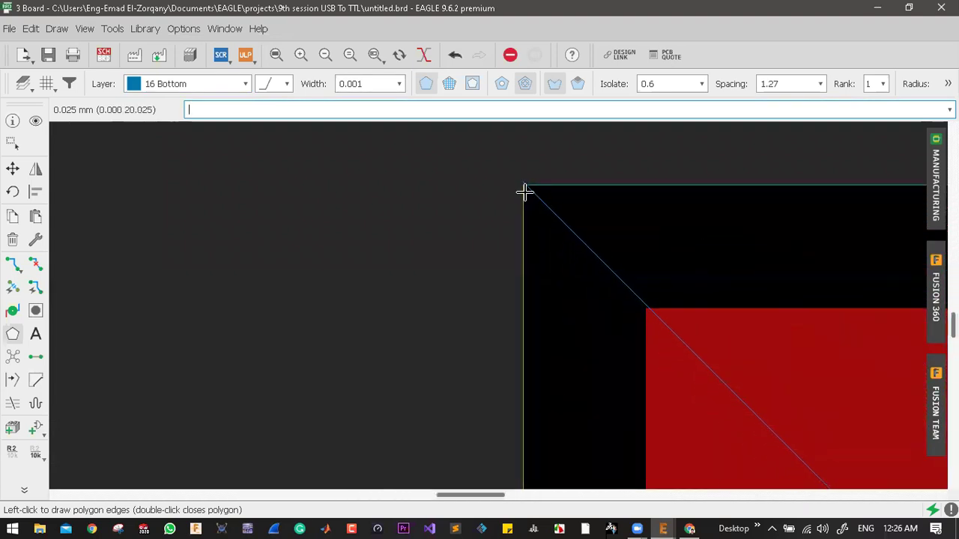
{"action": "scroll", "coordinate": [526, 175], "scroll_direction": "up", "scroll_amount": 1}
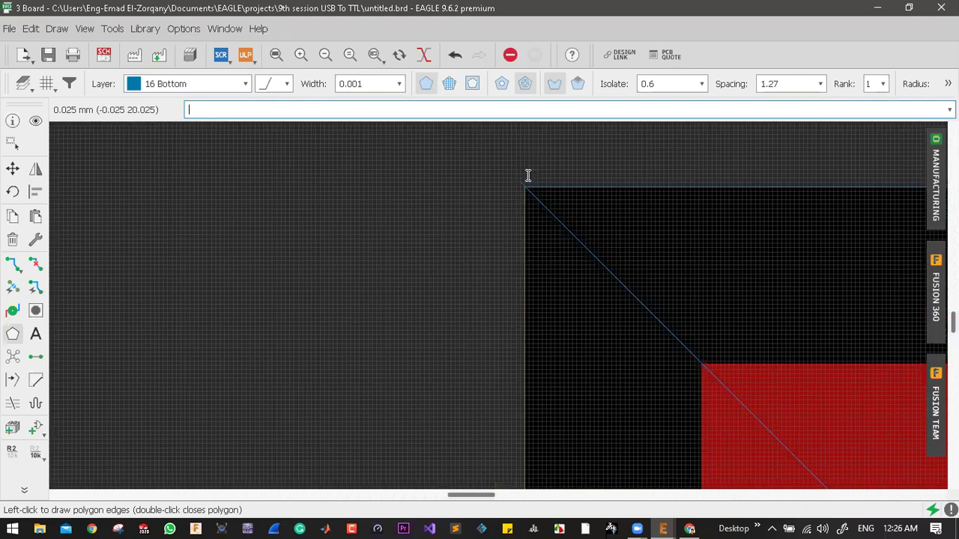
{"action": "double_click", "coordinate": [512, 215]}
{"action": "type", "text": "GND"}
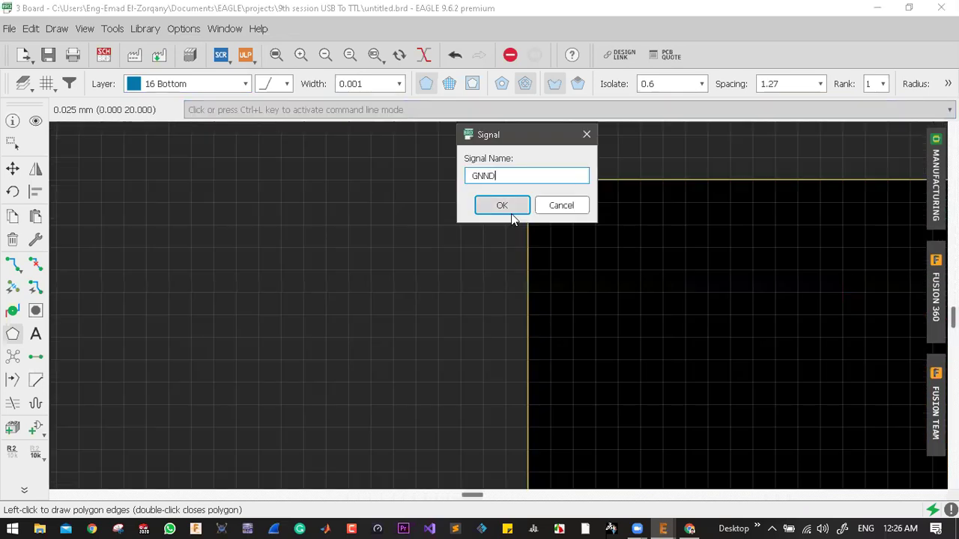
{"action": "left_click", "coordinate": [512, 217]}
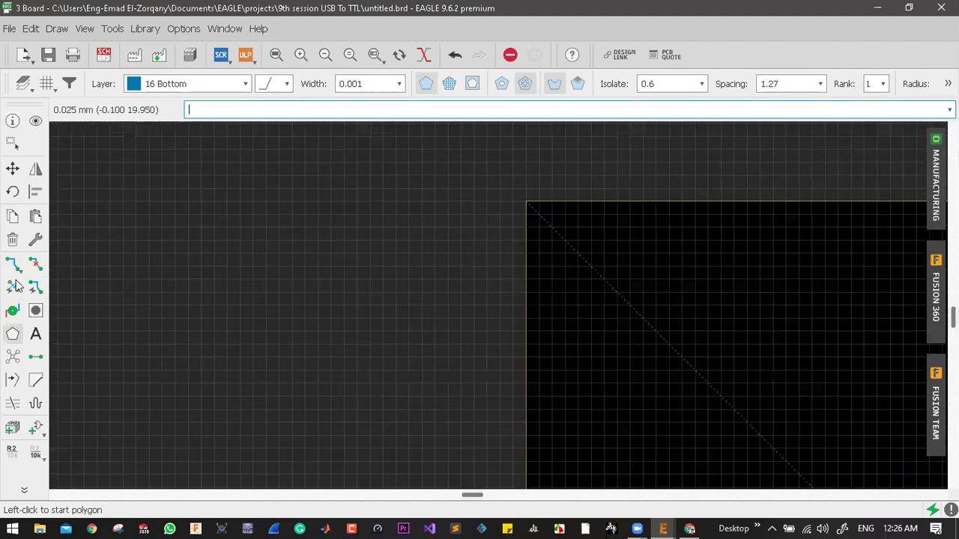
{"action": "left_click", "coordinate": [12, 357]}
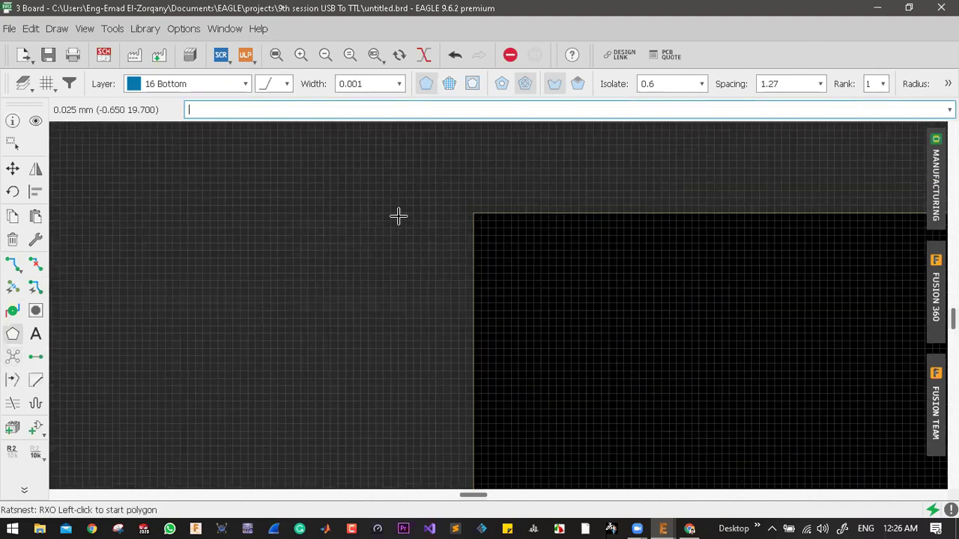
- Examine the bottom GND pour across the board, including its diagonal edge and the area around the USB connector and crystal
{"action": "scroll", "coordinate": [422, 231], "scroll_direction": "down", "scroll_amount": 5}
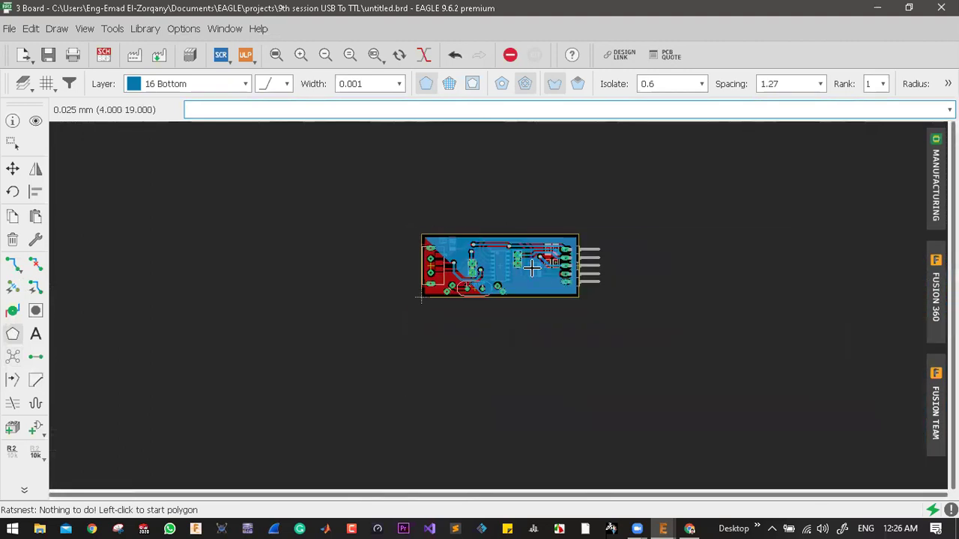
{"action": "scroll", "coordinate": [531, 267], "scroll_direction": "up", "scroll_amount": 2}
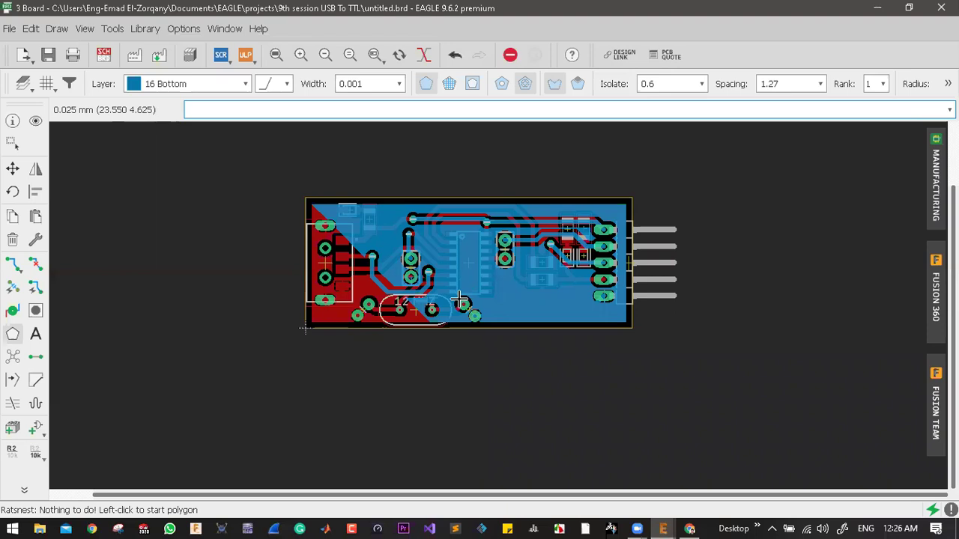
{"action": "scroll", "coordinate": [471, 272], "scroll_direction": "up", "scroll_amount": 3}
{"action": "scroll", "coordinate": [516, 274], "scroll_direction": "down", "scroll_amount": 2}
{"action": "scroll", "coordinate": [571, 303], "scroll_direction": "up", "scroll_amount": 3}
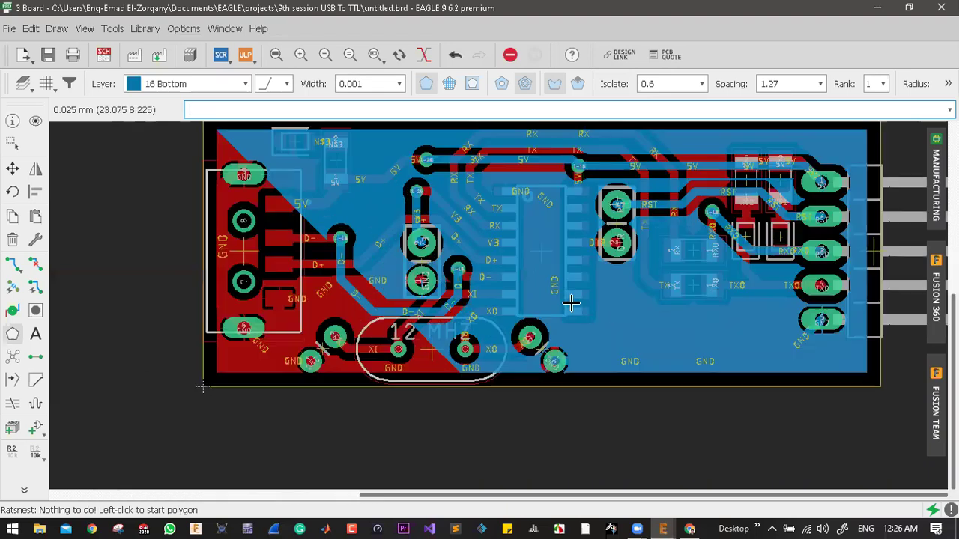
{"action": "scroll", "coordinate": [535, 296], "scroll_direction": "down", "scroll_amount": 2}
{"action": "scroll", "coordinate": [535, 262], "scroll_direction": "up", "scroll_amount": 3}
{"action": "scroll", "coordinate": [505, 247], "scroll_direction": "down", "scroll_amount": 2}
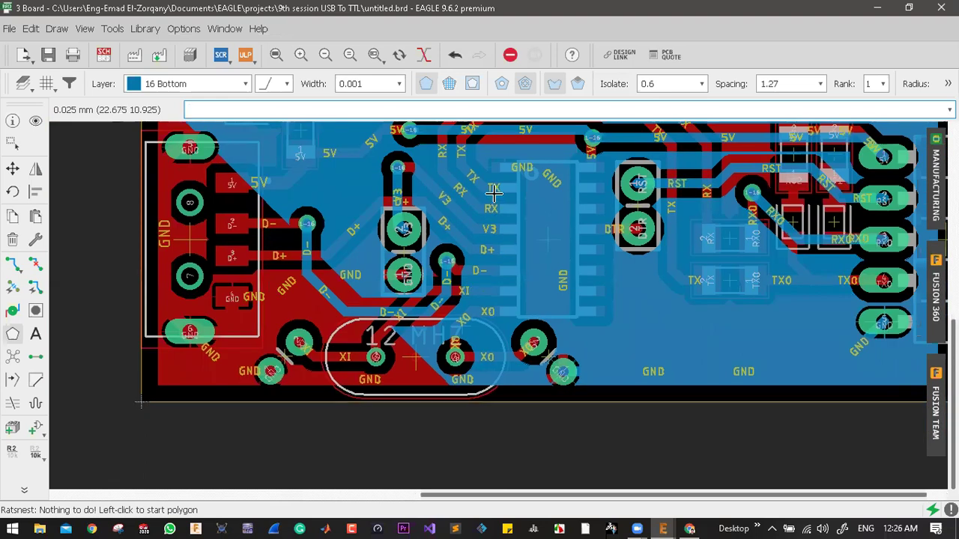
{"action": "scroll", "coordinate": [493, 194], "scroll_direction": "down", "scroll_amount": 3}
{"action": "scroll", "coordinate": [493, 194], "scroll_direction": "up", "scroll_amount": 2}
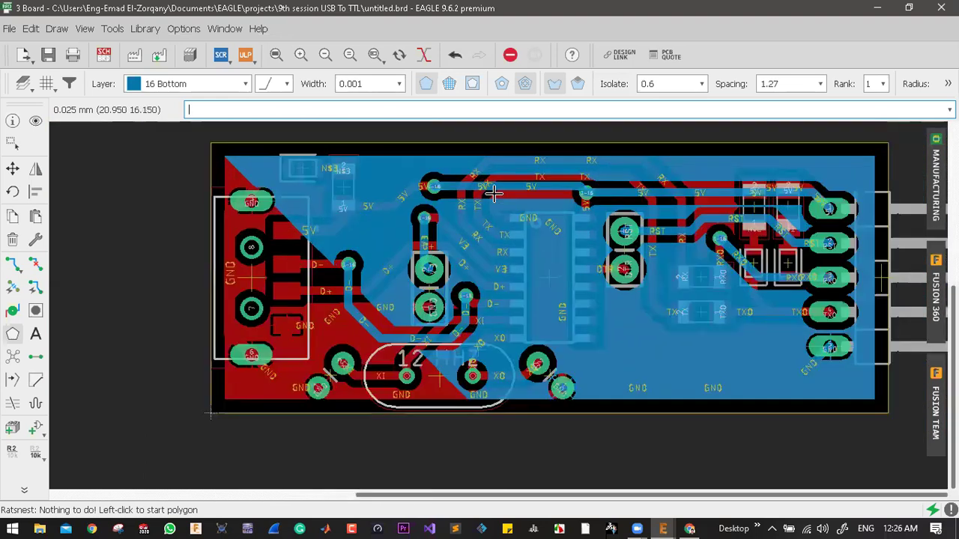
{"action": "scroll", "coordinate": [493, 194], "scroll_direction": "up", "scroll_amount": 1}
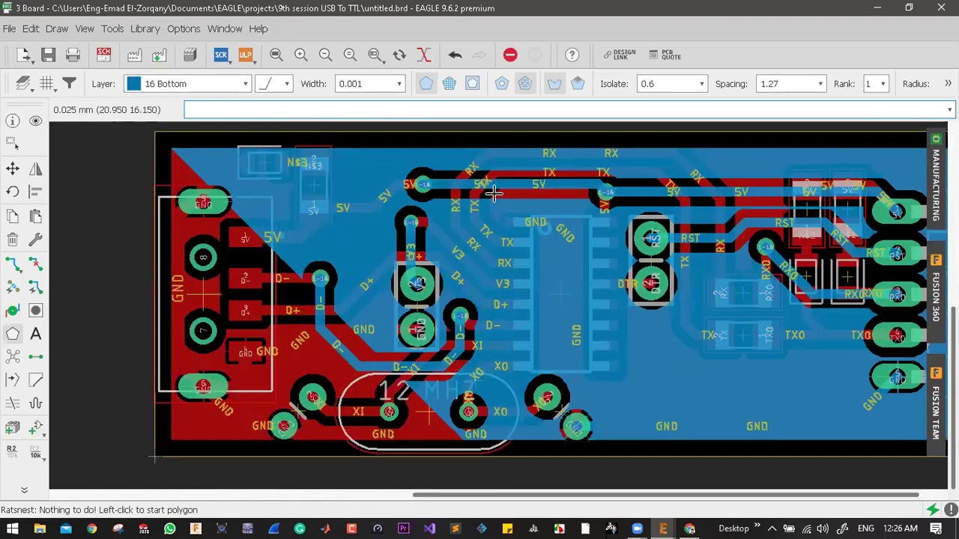
{"action": "scroll", "coordinate": [427, 216], "scroll_direction": "down", "scroll_amount": 2}
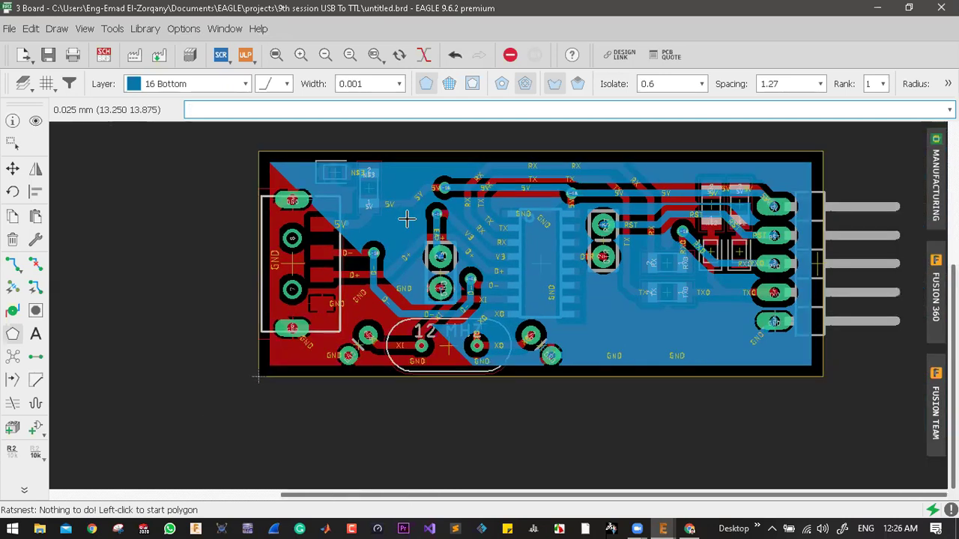
{"action": "scroll", "coordinate": [407, 218], "scroll_direction": "up", "scroll_amount": 1}
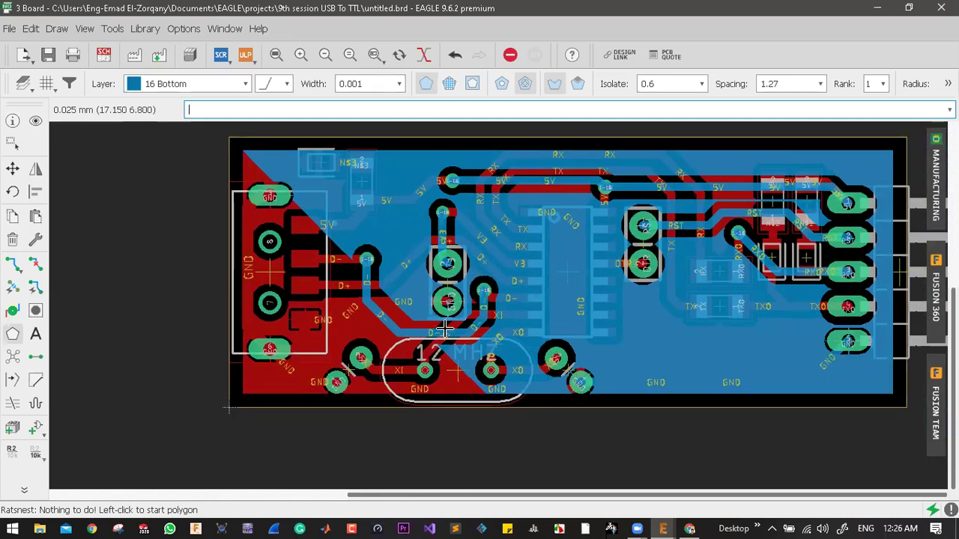
{"action": "scroll", "coordinate": [438, 352], "scroll_direction": "up", "scroll_amount": 1}
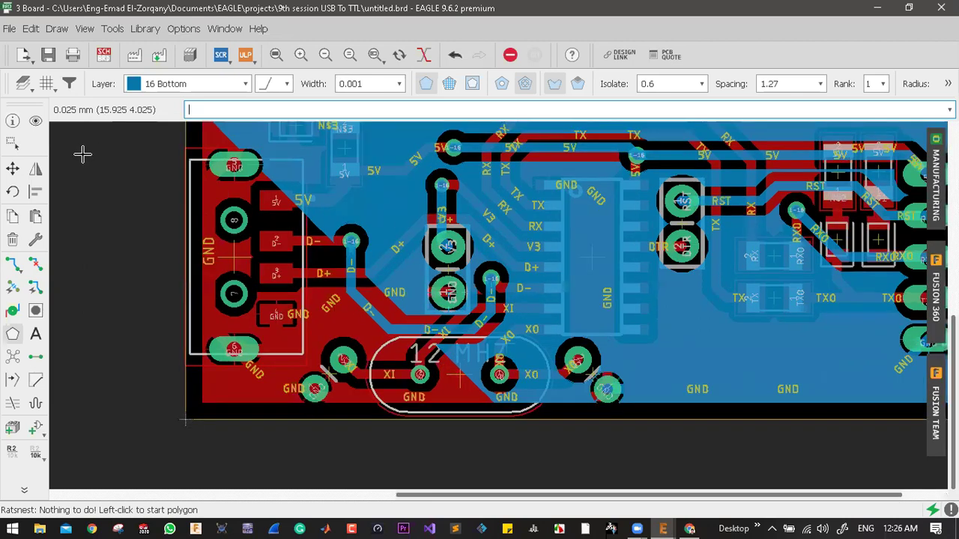
- Try to move the diagonal edge of the bottom-layer GND polygon onto the board's origin corner
{"action": "left_click", "coordinate": [13, 169]}
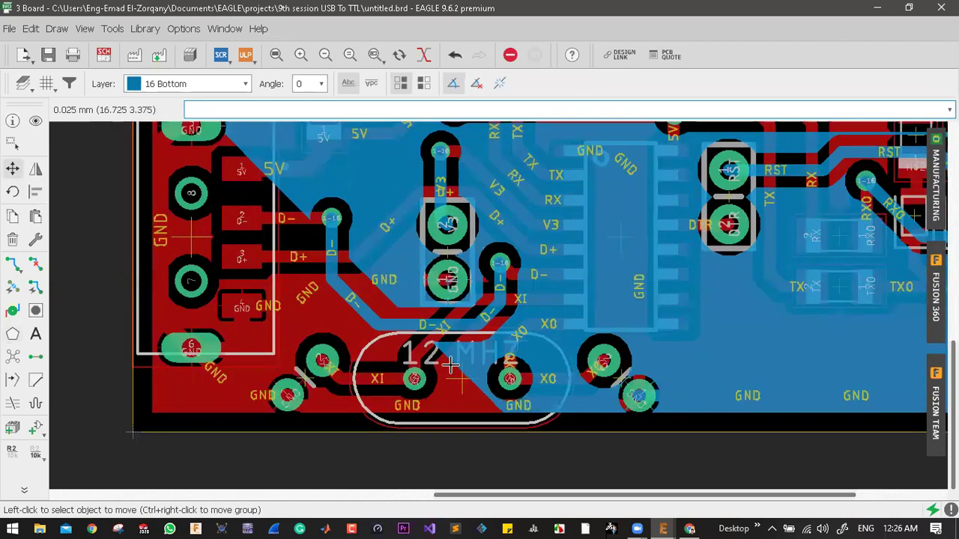
{"action": "left_click", "coordinate": [409, 365]}
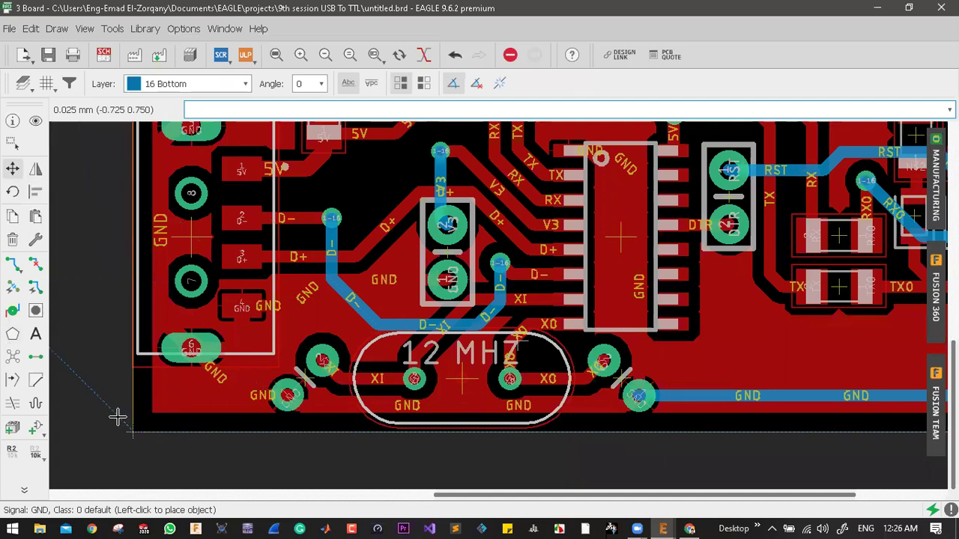
{"action": "left_click", "coordinate": [134, 427]}
{"action": "scroll", "coordinate": [300, 435], "scroll_direction": "down", "scroll_amount": 6}
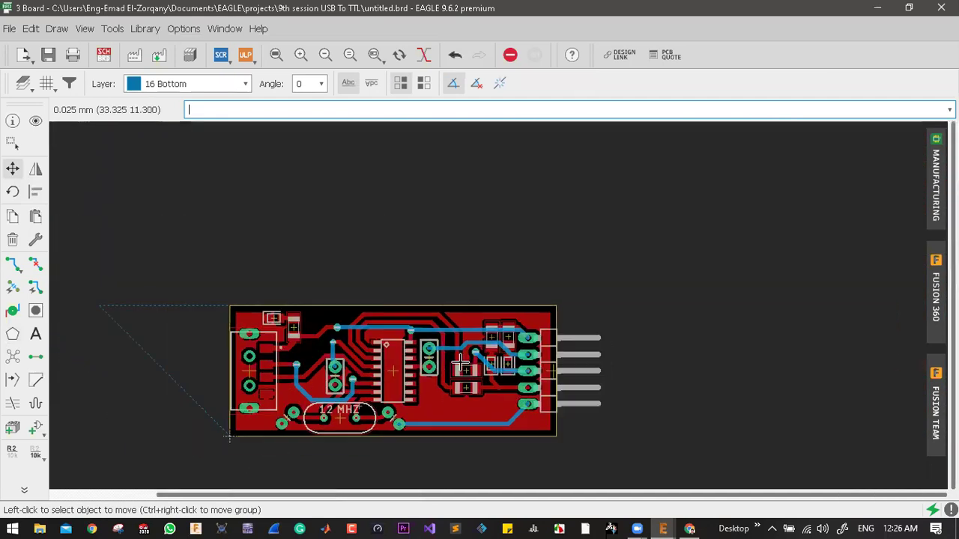
{"action": "scroll", "coordinate": [307, 311], "scroll_direction": "up", "scroll_amount": 8}
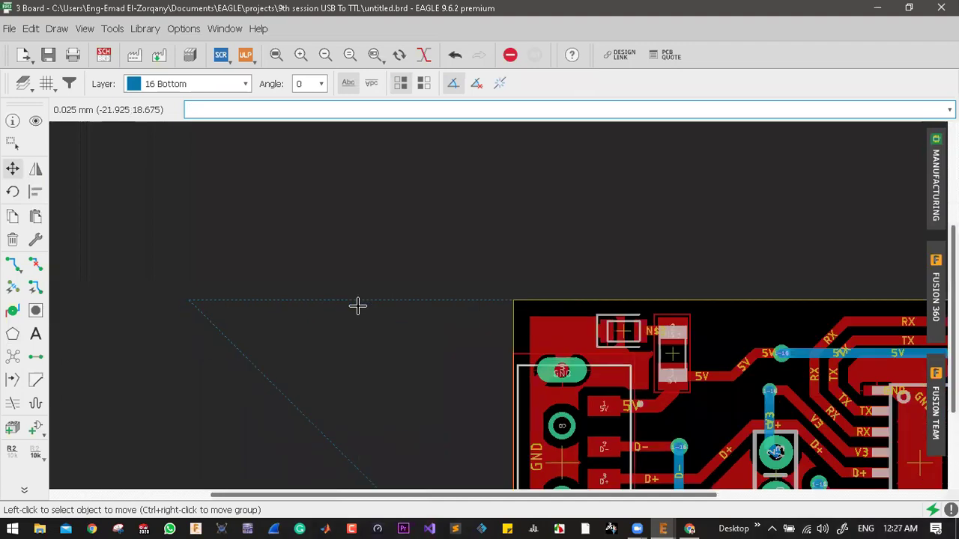
{"action": "scroll", "coordinate": [450, 308], "scroll_direction": "down", "scroll_amount": 2}
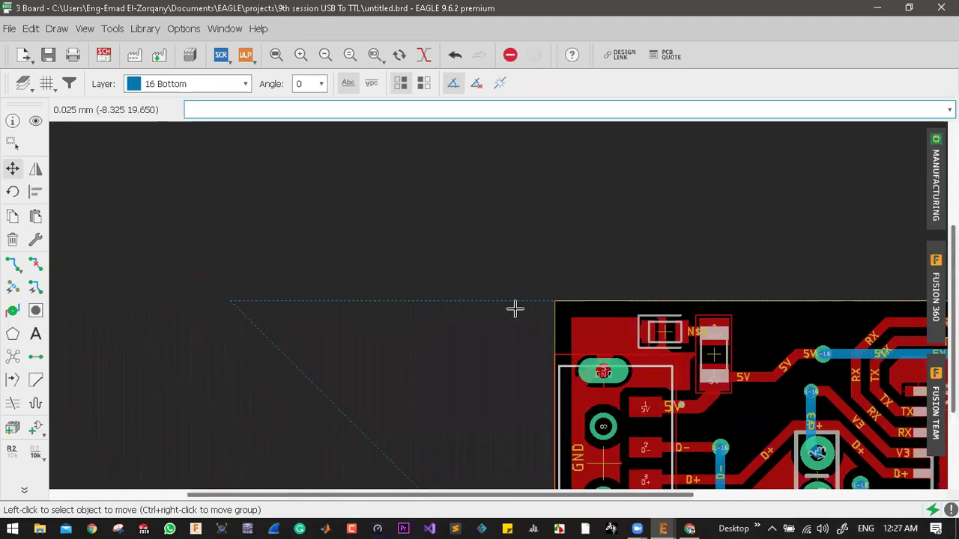
{"action": "scroll", "coordinate": [266, 300], "scroll_direction": "up", "scroll_amount": 1}
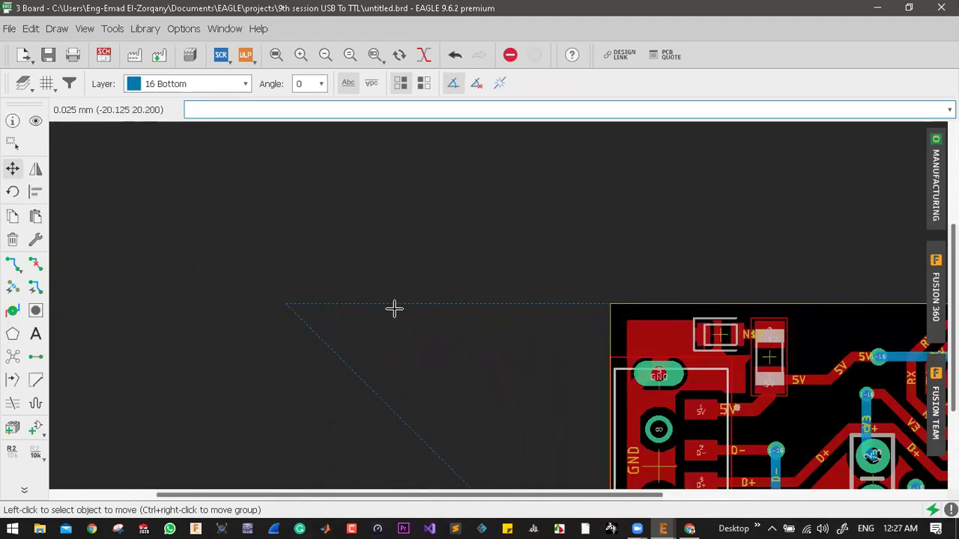
- Delete the bottom-layer GND polygon
{"action": "left_click", "coordinate": [283, 302]}
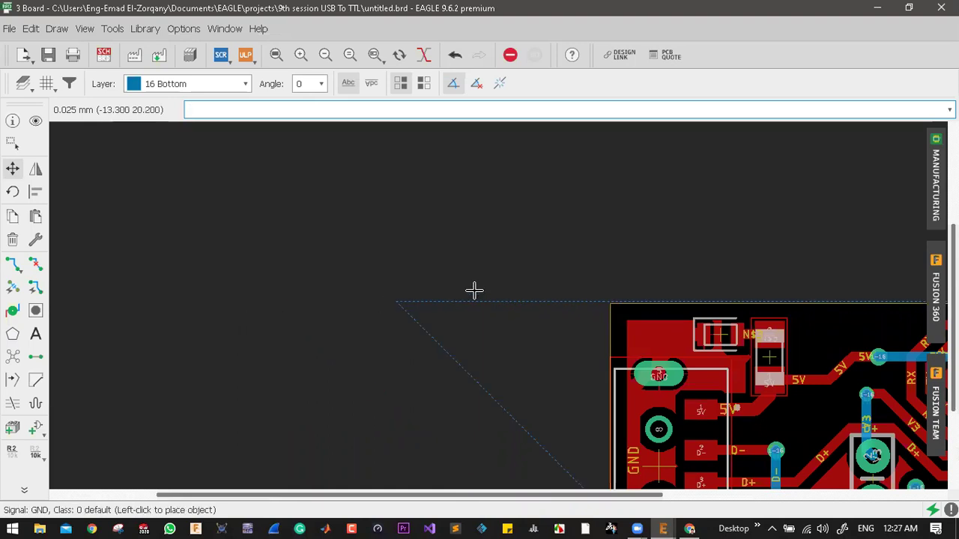
{"action": "scroll", "coordinate": [409, 252], "scroll_direction": "down", "scroll_amount": 1}
{"action": "scroll", "coordinate": [409, 252], "scroll_direction": "down", "scroll_amount": 1}
{"action": "left_click", "coordinate": [430, 259]}
{"action": "right_click", "coordinate": [430, 259]}
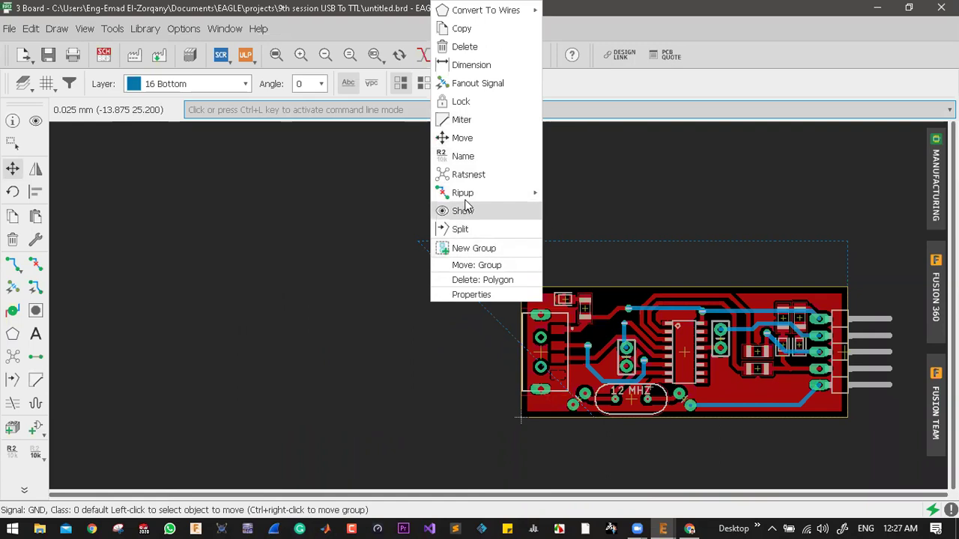
{"action": "left_click", "coordinate": [471, 46]}
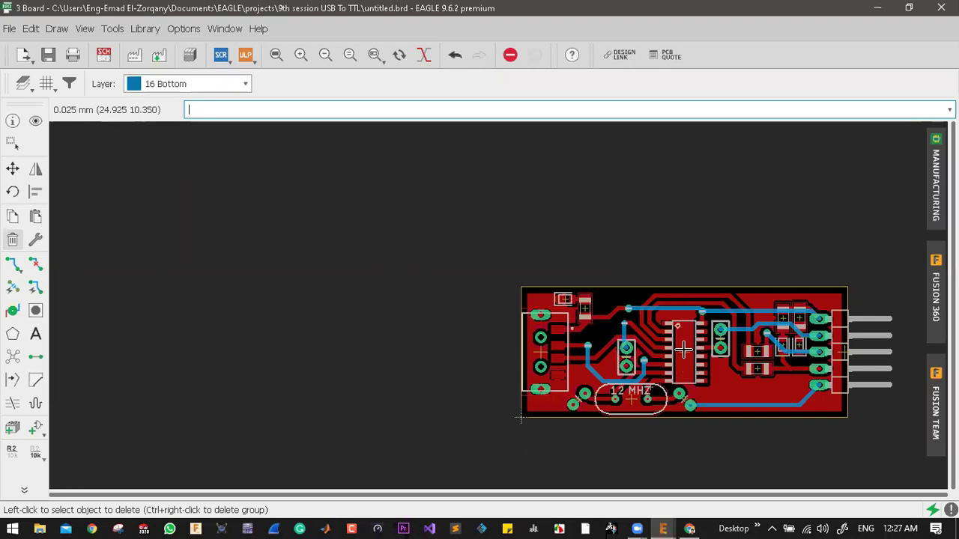
- Move the bottom 5V trace segment between the two vias above the IC down, in line with the 5V trace running to the pin header
{"action": "scroll", "coordinate": [598, 277], "scroll_direction": "down", "scroll_amount": 1}
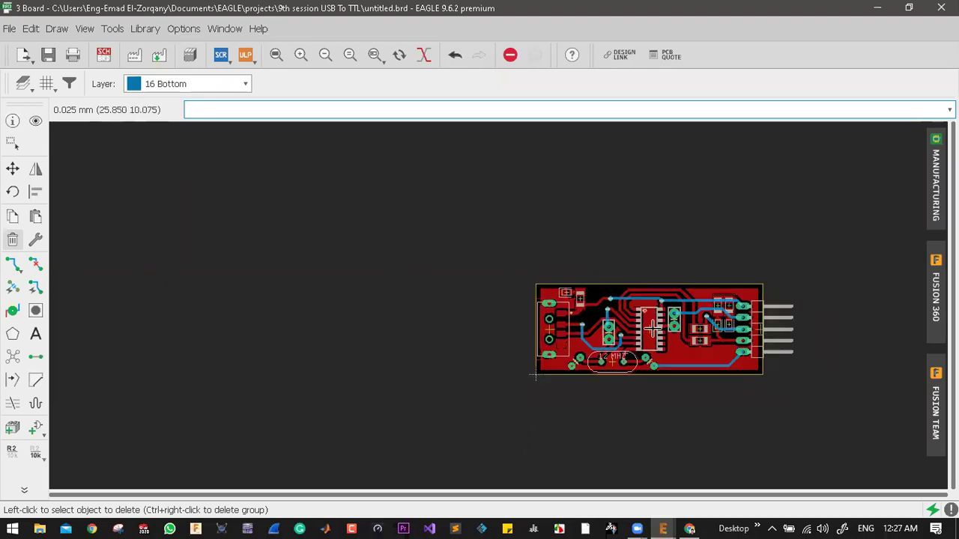
{"action": "scroll", "coordinate": [652, 328], "scroll_direction": "up", "scroll_amount": 2}
{"action": "scroll", "coordinate": [652, 329], "scroll_direction": "up", "scroll_amount": 1}
{"action": "scroll", "coordinate": [507, 281], "scroll_direction": "up", "scroll_amount": 1}
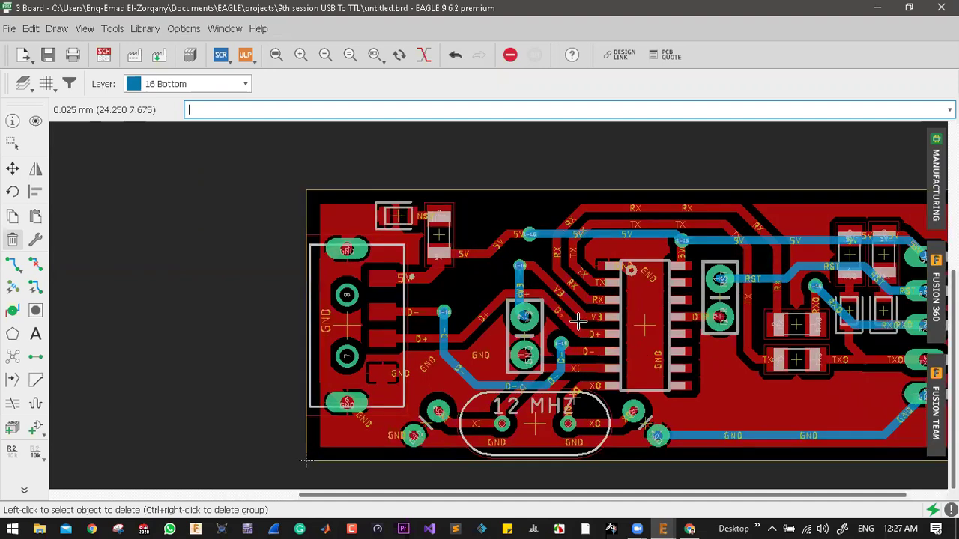
{"action": "scroll", "coordinate": [507, 282], "scroll_direction": "down", "scroll_amount": 1}
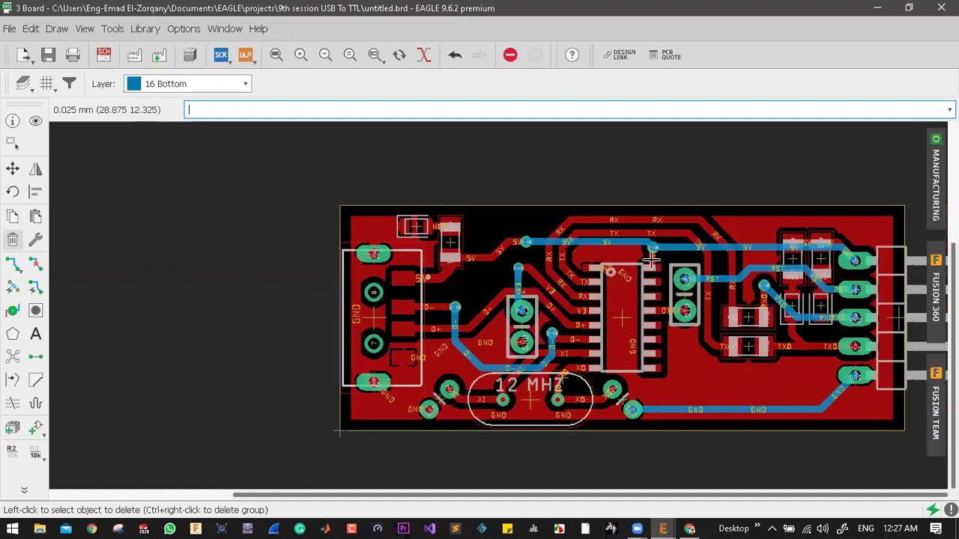
{"action": "scroll", "coordinate": [645, 249], "scroll_direction": "up", "scroll_amount": 2}
{"action": "scroll", "coordinate": [462, 182], "scroll_direction": "up", "scroll_amount": 1}
{"action": "scroll", "coordinate": [423, 188], "scroll_direction": "up", "scroll_amount": 1}
{"action": "scroll", "coordinate": [251, 191], "scroll_direction": "up", "scroll_amount": 2}
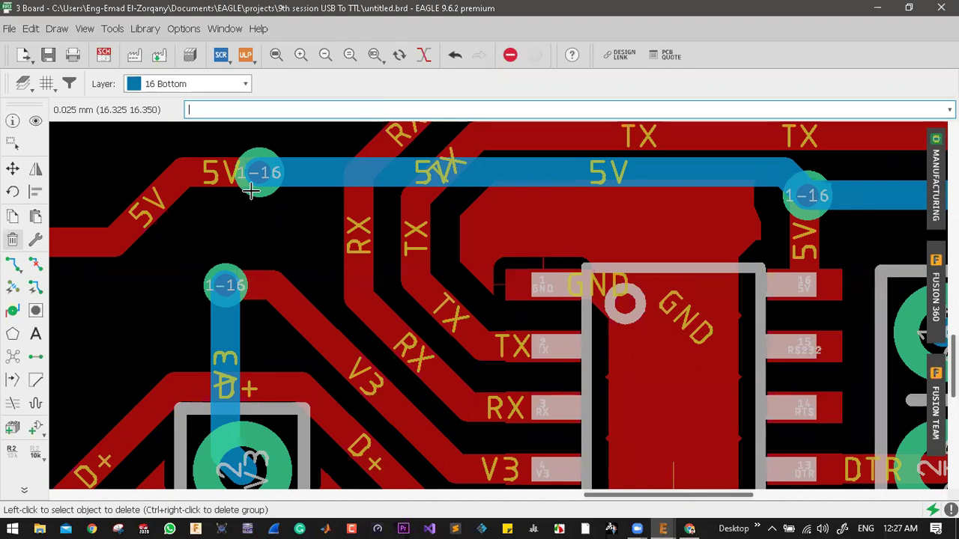
{"action": "scroll", "coordinate": [359, 160], "scroll_direction": "down", "scroll_amount": 3}
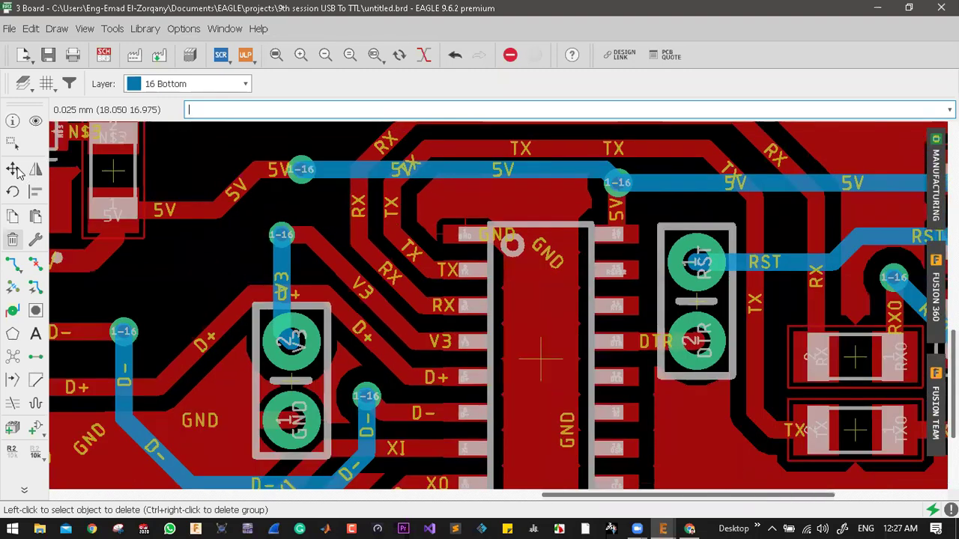
{"action": "left_click", "coordinate": [12, 170]}
{"action": "left_click", "coordinate": [543, 172]}
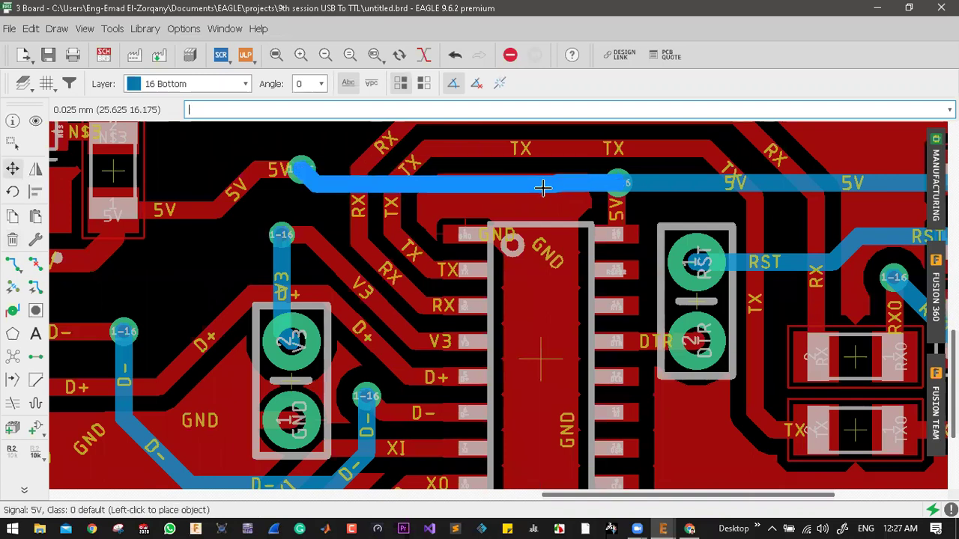
{"action": "left_click", "coordinate": [312, 180]}
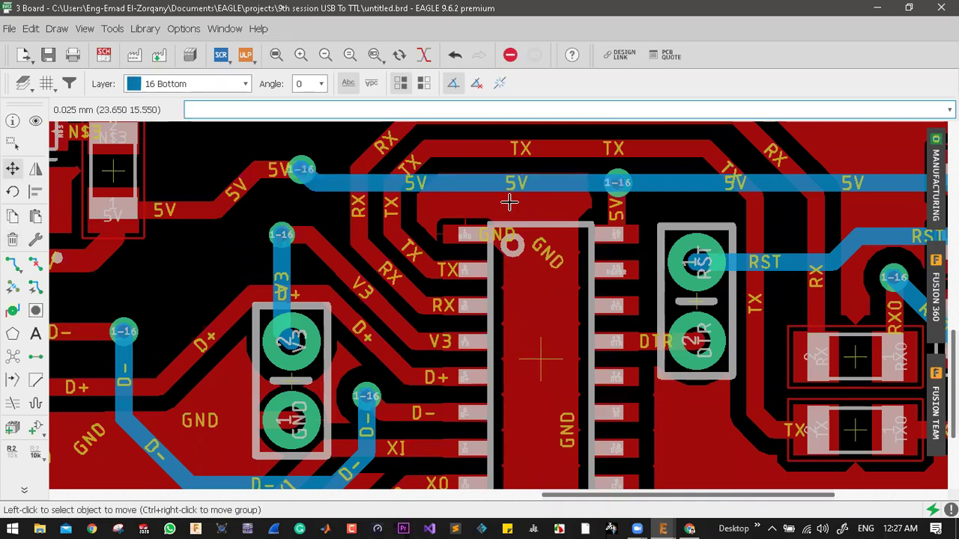
- Move the bottom RST trace segment beside the RST/DTR jumper up, level with the neighbouring horizontal RST segment
{"action": "scroll", "coordinate": [637, 202], "scroll_direction": "down", "scroll_amount": 2}
{"action": "scroll", "coordinate": [655, 233], "scroll_direction": "up", "scroll_amount": 1}
{"action": "scroll", "coordinate": [654, 233], "scroll_direction": "down", "scroll_amount": 2}
{"action": "scroll", "coordinate": [530, 217], "scroll_direction": "up", "scroll_amount": 2}
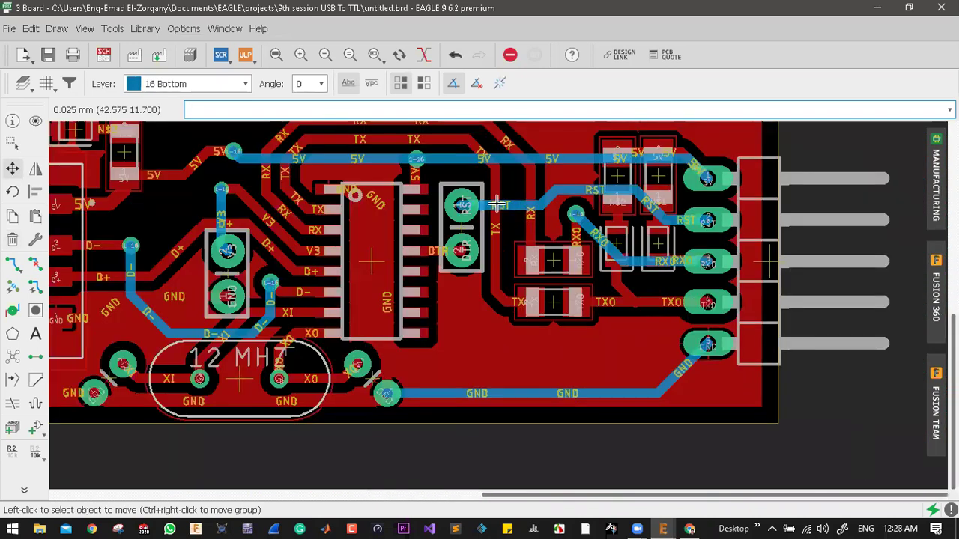
{"action": "scroll", "coordinate": [487, 196], "scroll_direction": "up", "scroll_amount": 2}
{"action": "left_click", "coordinate": [465, 161]}
{"action": "left_click", "coordinate": [466, 153]}
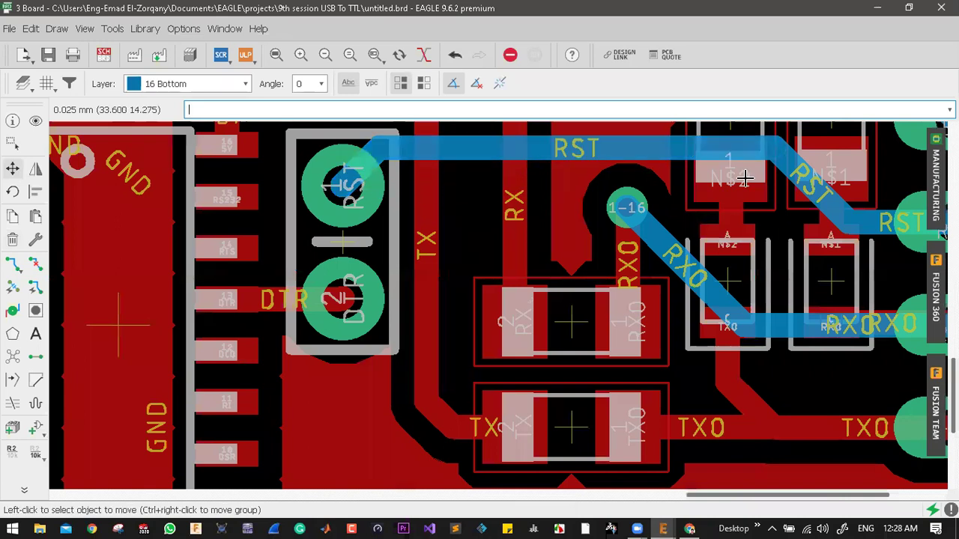
- Move the bottom GND trace up to run level with GND pad 5 of the pin header, sloping down only near the capacitor's GND pad
{"action": "scroll", "coordinate": [831, 196], "scroll_direction": "down", "scroll_amount": 1}
{"action": "scroll", "coordinate": [820, 218], "scroll_direction": "down", "scroll_amount": 4}
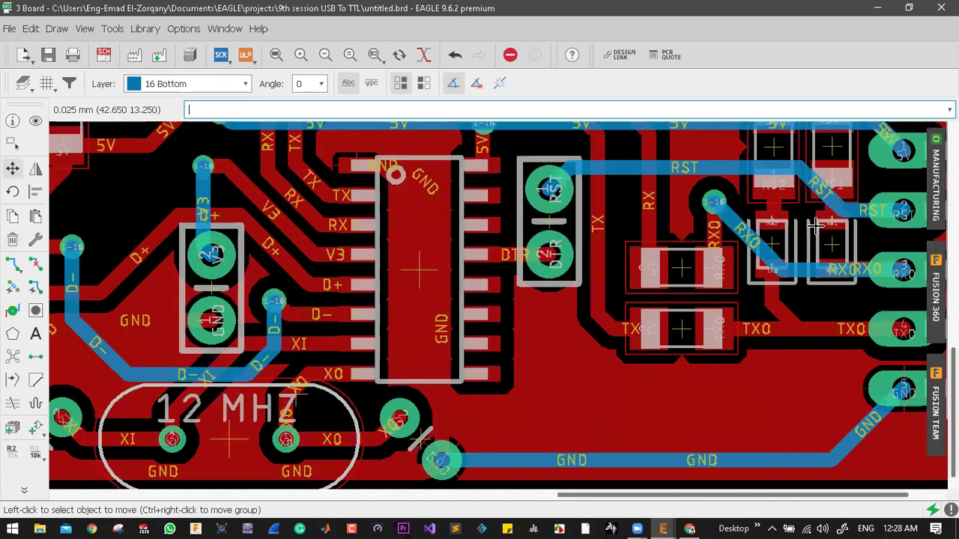
{"action": "scroll", "coordinate": [780, 269], "scroll_direction": "up", "scroll_amount": 1}
{"action": "scroll", "coordinate": [760, 295], "scroll_direction": "down", "scroll_amount": 2}
{"action": "scroll", "coordinate": [751, 281], "scroll_direction": "up", "scroll_amount": 2}
{"action": "scroll", "coordinate": [748, 278], "scroll_direction": "down", "scroll_amount": 2}
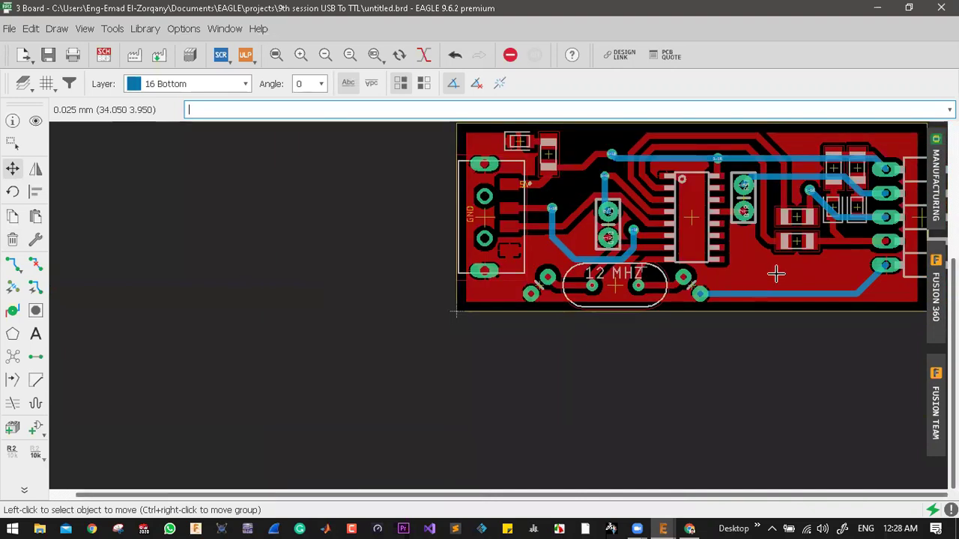
{"action": "scroll", "coordinate": [779, 274], "scroll_direction": "down", "scroll_amount": 1}
{"action": "scroll", "coordinate": [820, 283], "scroll_direction": "up", "scroll_amount": 3}
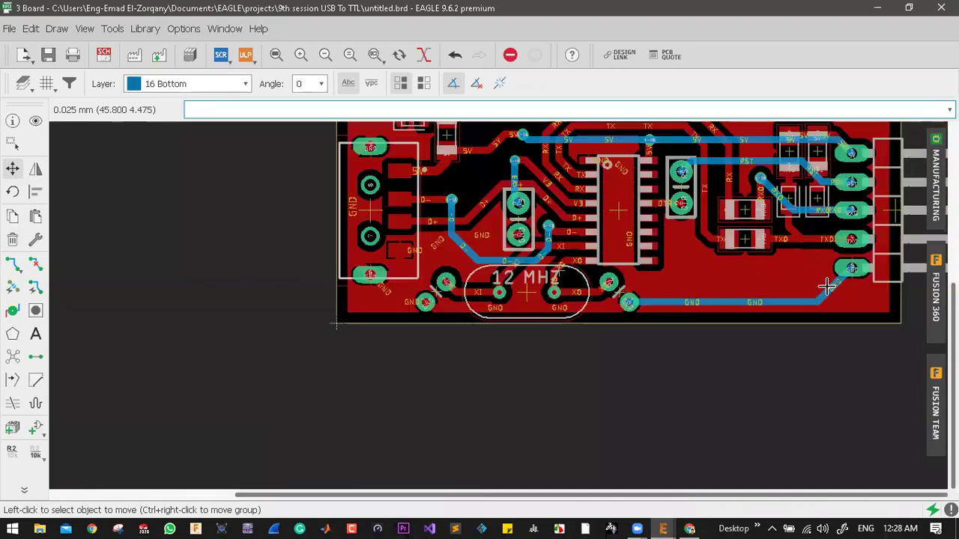
{"action": "scroll", "coordinate": [824, 291], "scroll_direction": "up", "scroll_amount": 1}
{"action": "left_click", "coordinate": [750, 274]}
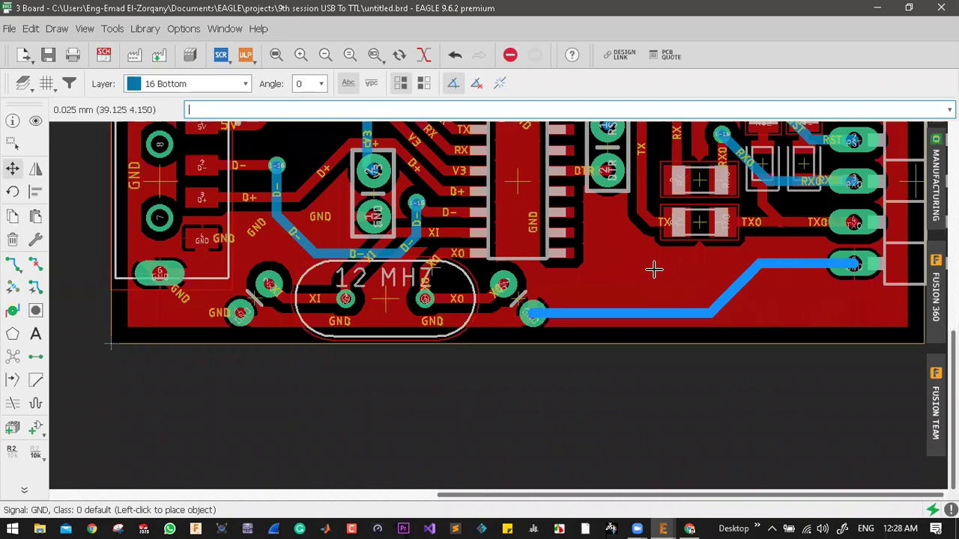
{"action": "left_click", "coordinate": [582, 262]}
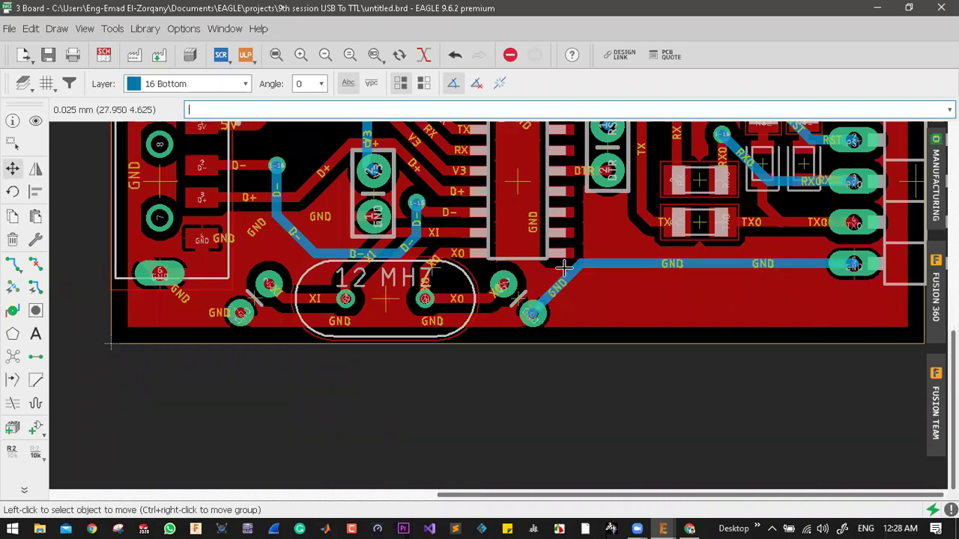
{"action": "scroll", "coordinate": [379, 261], "scroll_direction": "up", "scroll_amount": 3}
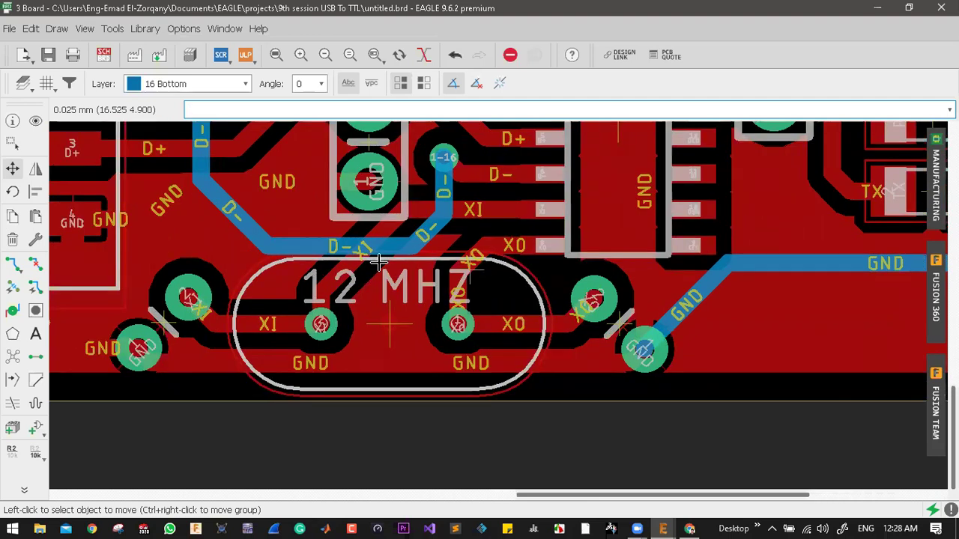
{"action": "scroll", "coordinate": [365, 261], "scroll_direction": "down", "scroll_amount": 5}
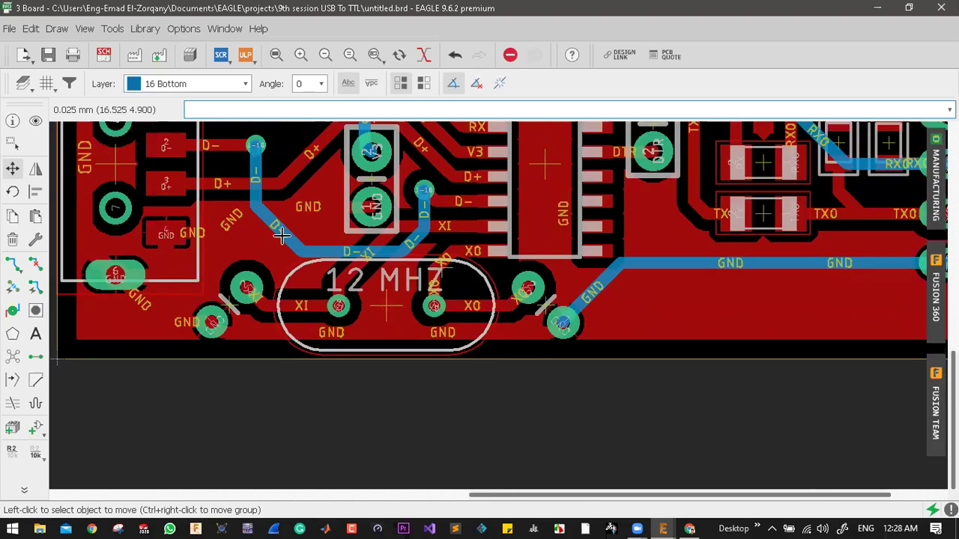
{"action": "scroll", "coordinate": [372, 230], "scroll_direction": "up", "scroll_amount": 5}
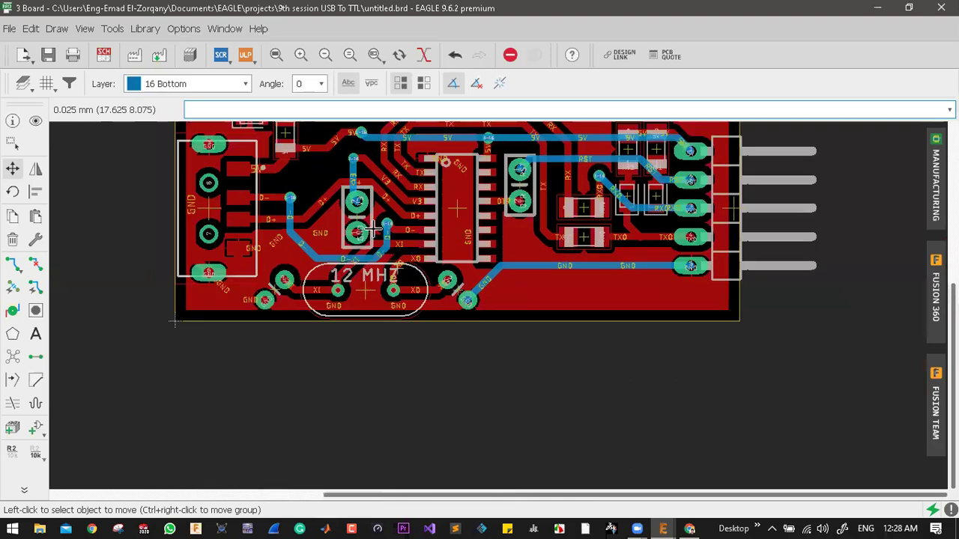
- Move the 5V via nearest the USB connector so it lines up with the straight bottom-layer 5V trace
{"action": "scroll", "coordinate": [353, 234], "scroll_direction": "down", "scroll_amount": 4}
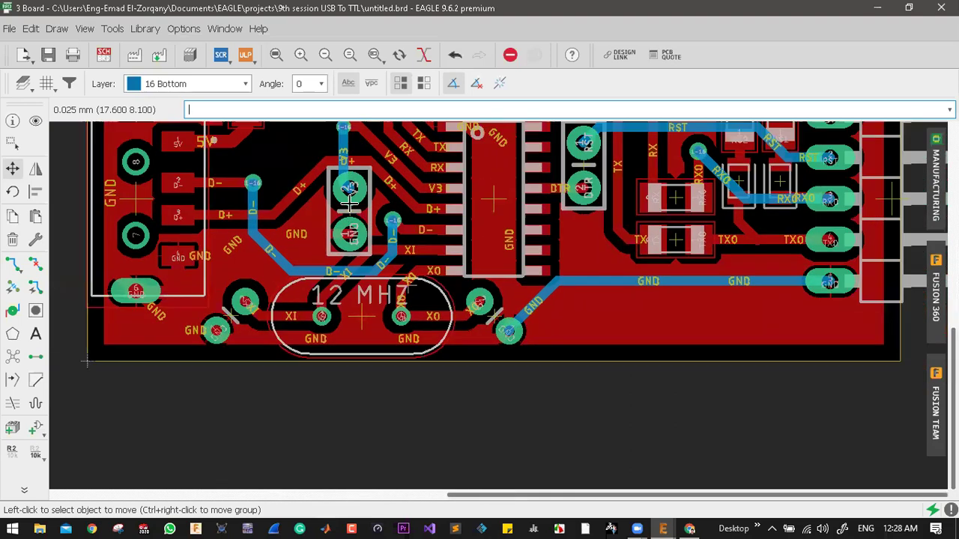
{"action": "scroll", "coordinate": [153, 140], "scroll_direction": "up", "scroll_amount": 1}
{"action": "scroll", "coordinate": [356, 225], "scroll_direction": "up", "scroll_amount": 4}
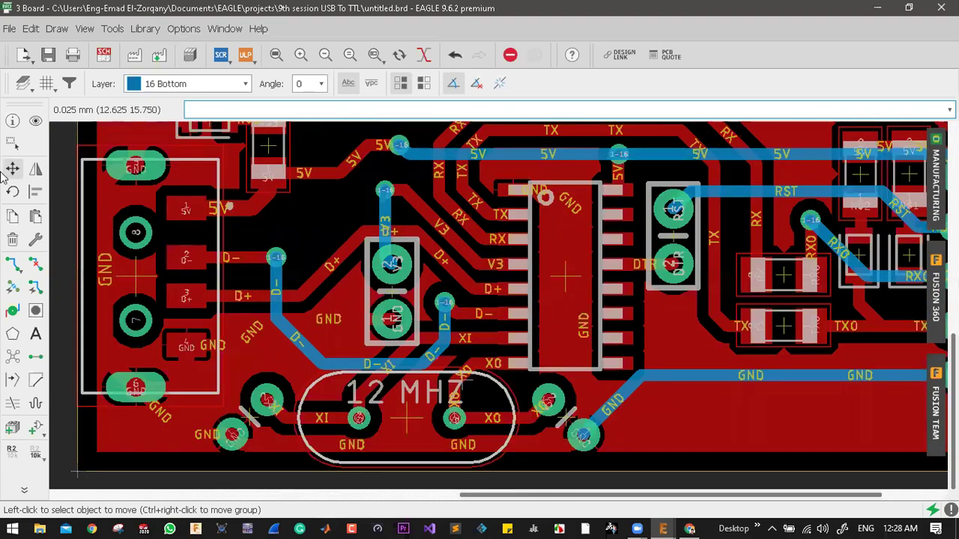
{"action": "scroll", "coordinate": [427, 224], "scroll_direction": "down", "scroll_amount": 4}
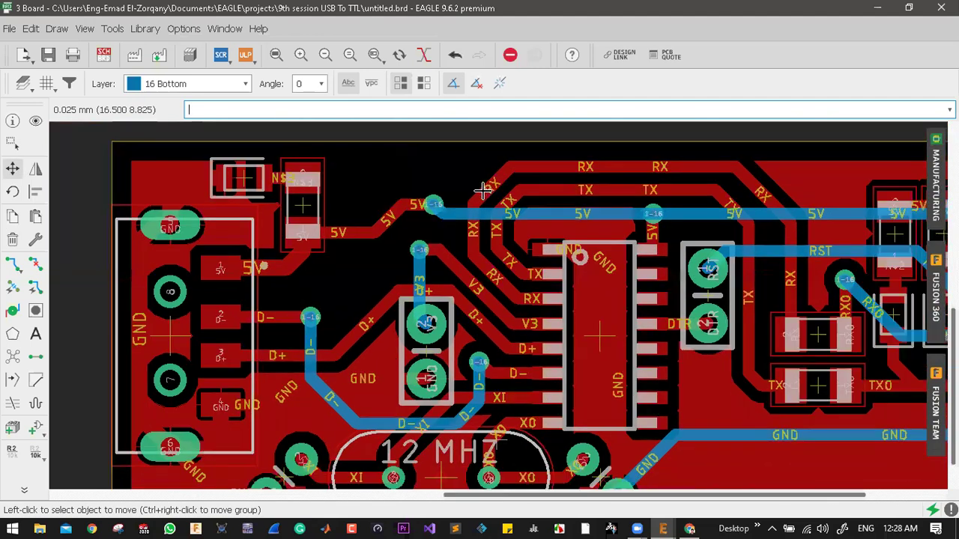
{"action": "scroll", "coordinate": [465, 222], "scroll_direction": "up", "scroll_amount": 6}
{"action": "left_click", "coordinate": [464, 223]}
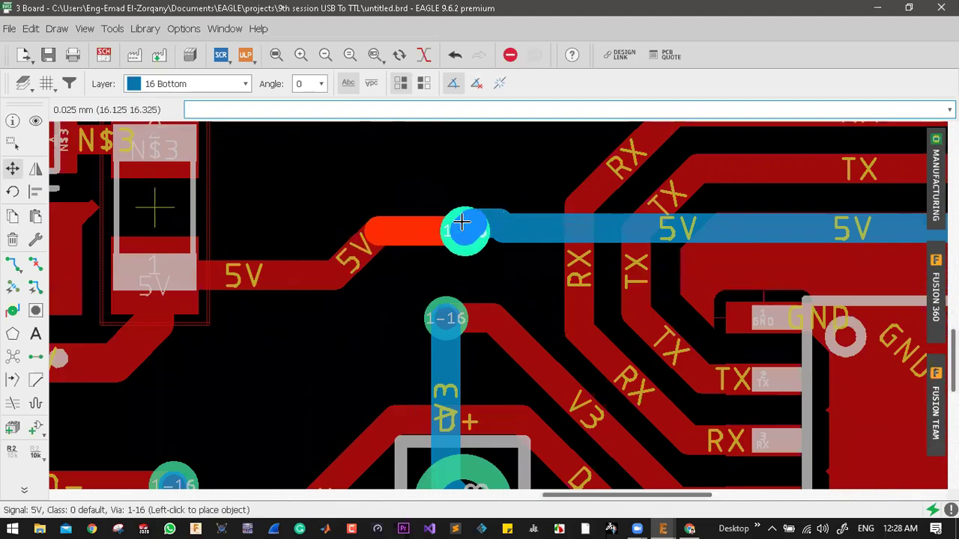
{"action": "left_click", "coordinate": [465, 223]}
{"action": "left_click", "coordinate": [491, 222]}
{"action": "left_click", "coordinate": [470, 227]}
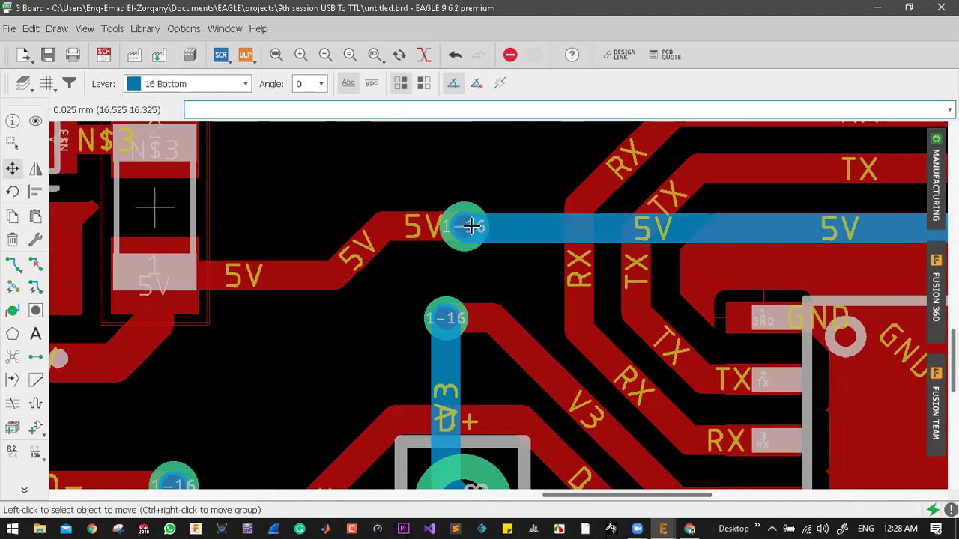
- Shift the sloped top-layer 5V segment between the 5V component pad and the via slightly closer to the via
{"action": "left_click", "coordinate": [416, 227]}
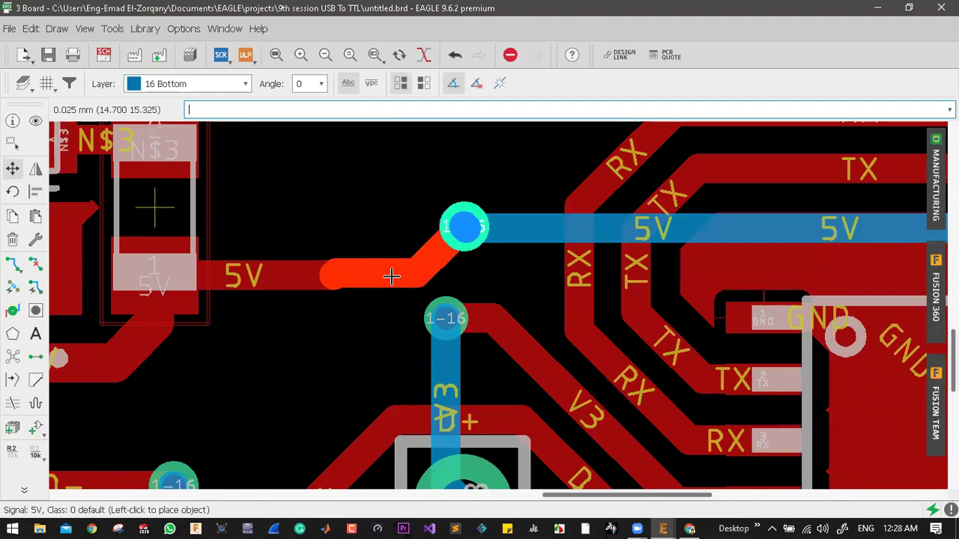
{"action": "left_click", "coordinate": [414, 268]}
{"action": "scroll", "coordinate": [413, 269], "scroll_direction": "up", "scroll_amount": 1}
{"action": "left_click", "coordinate": [392, 239]}
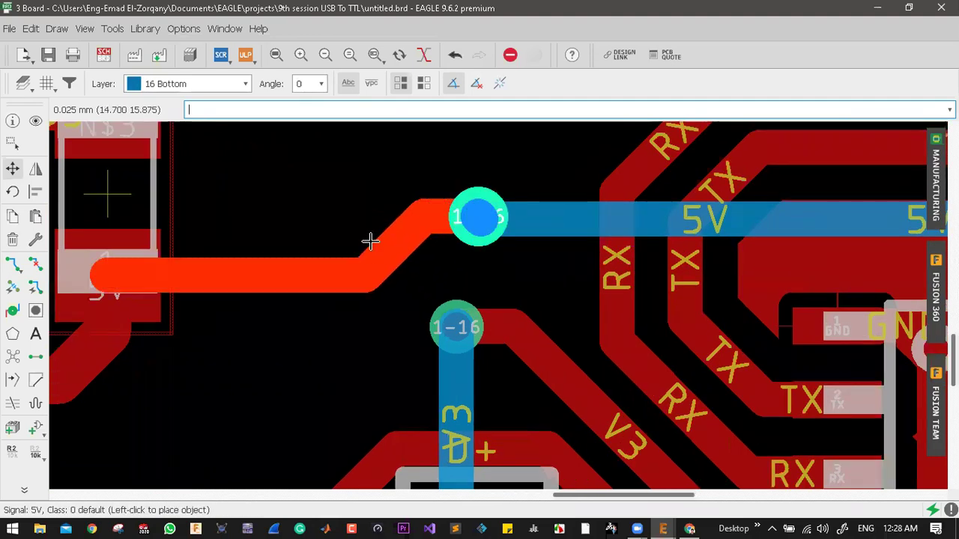
{"action": "left_click", "coordinate": [370, 239]}
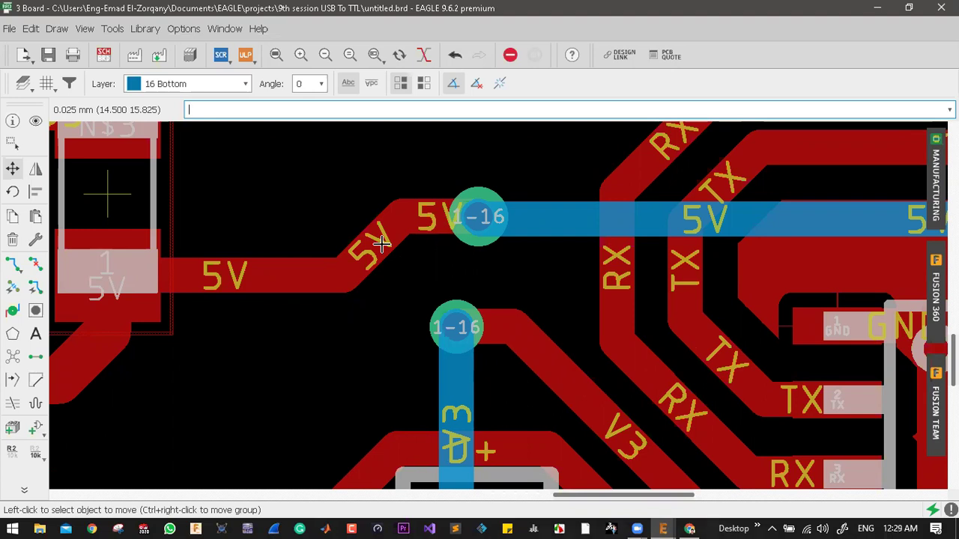
- Recalculate the ratsnest and inspect the whole board's traces and copper pour
{"action": "scroll", "coordinate": [454, 289], "scroll_direction": "down", "scroll_amount": 3}
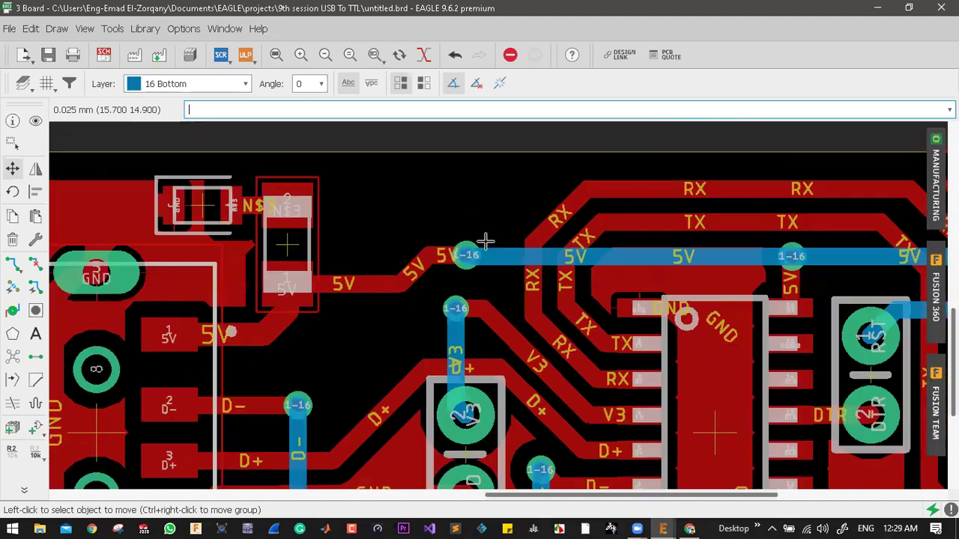
{"action": "scroll", "coordinate": [468, 255], "scroll_direction": "down", "scroll_amount": 3}
{"action": "scroll", "coordinate": [374, 257], "scroll_direction": "up", "scroll_amount": 2}
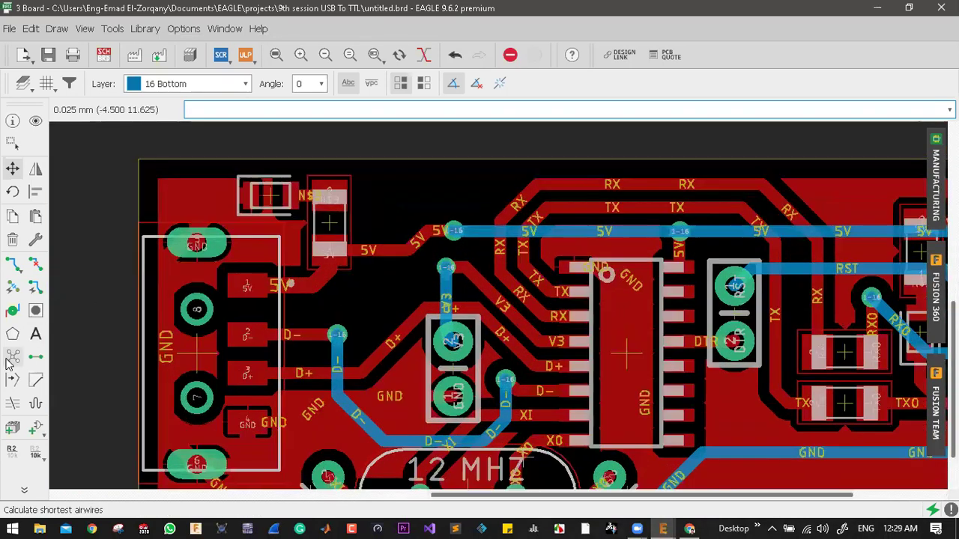
{"action": "left_click", "coordinate": [12, 357]}
{"action": "scroll", "coordinate": [394, 247], "scroll_direction": "down", "scroll_amount": 1}
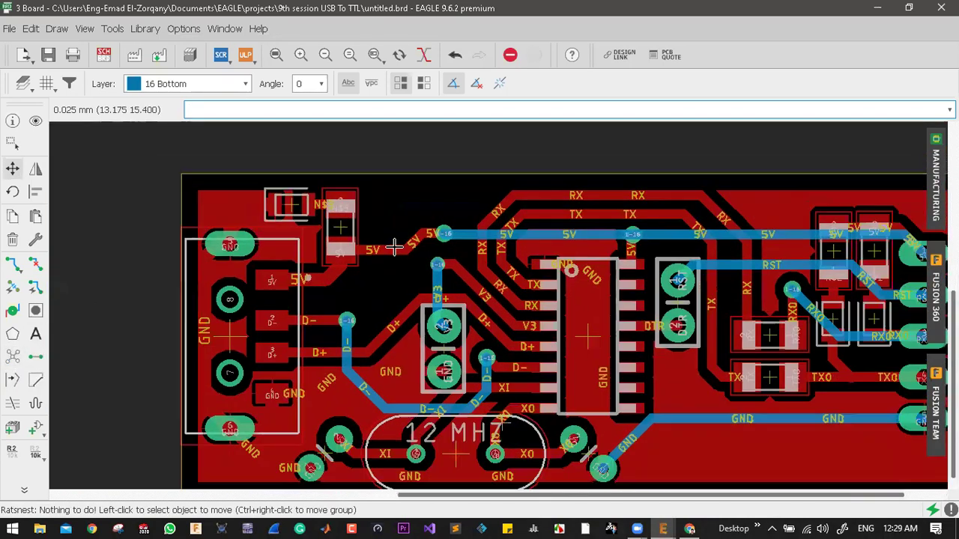
{"action": "scroll", "coordinate": [395, 248], "scroll_direction": "down", "scroll_amount": 2}
{"action": "scroll", "coordinate": [597, 411], "scroll_direction": "up", "scroll_amount": 2}
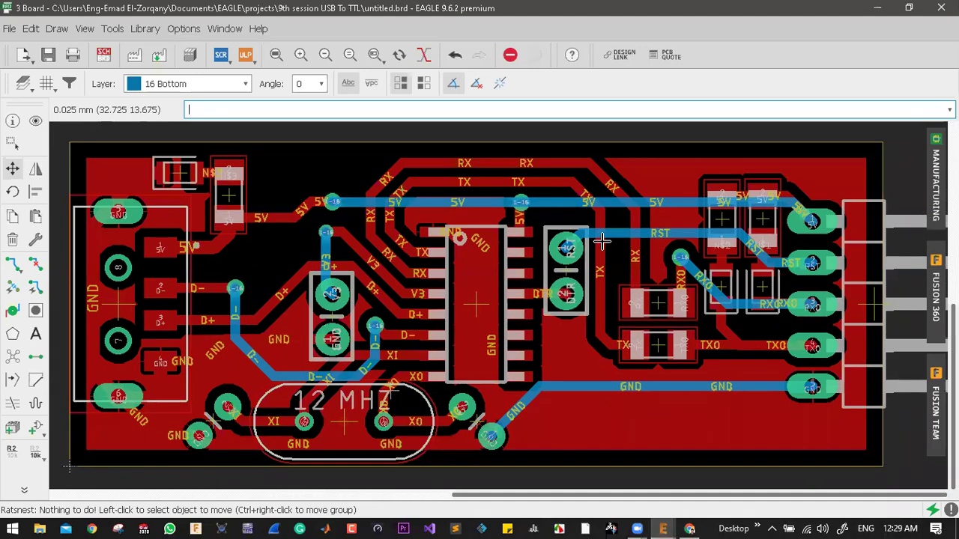
{"action": "scroll", "coordinate": [602, 241], "scroll_direction": "up", "scroll_amount": 2}
{"action": "scroll", "coordinate": [599, 237], "scroll_direction": "down", "scroll_amount": 2}
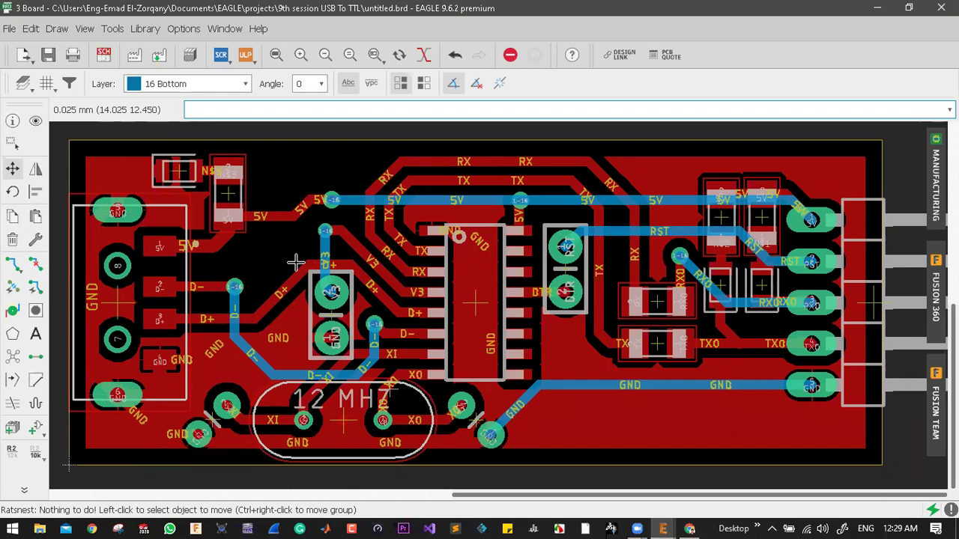
- Switch to Chrome, search Google for "arduino due" and open the Arduino Official Store page for the board
{"action": "left_click", "coordinate": [689, 529]}
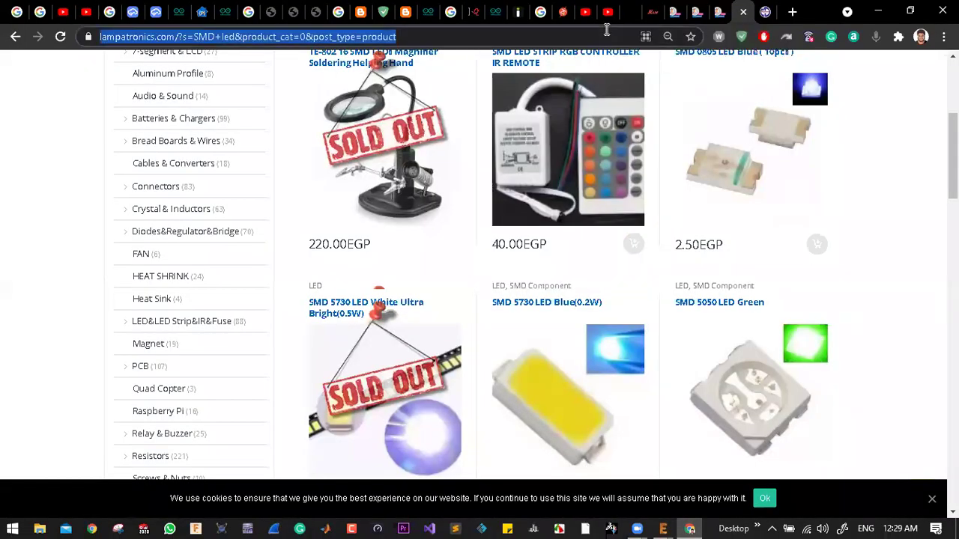
{"action": "type", "text": "arduino"}
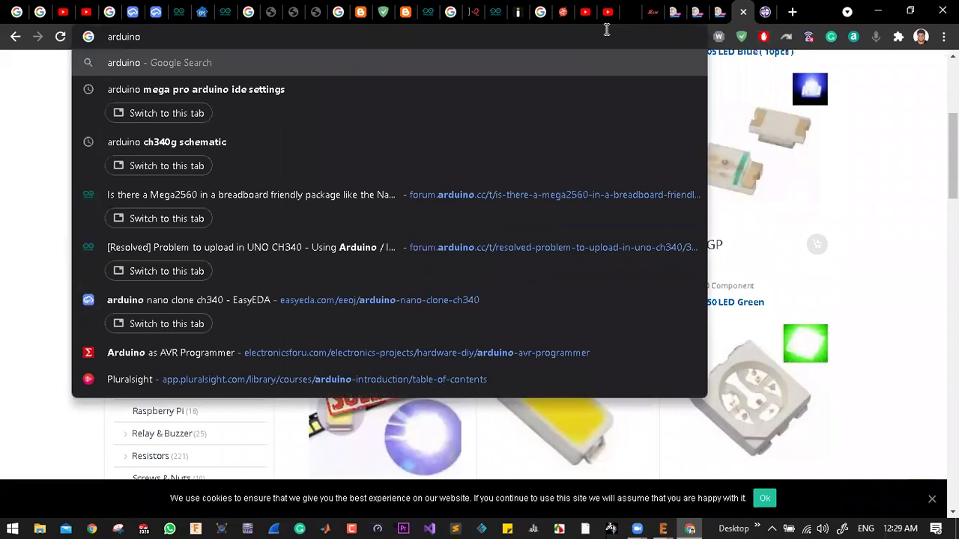
{"action": "type", "text": " dud"}
{"action": "key", "text": "BackSpace"}
{"action": "type", "text": "e"}
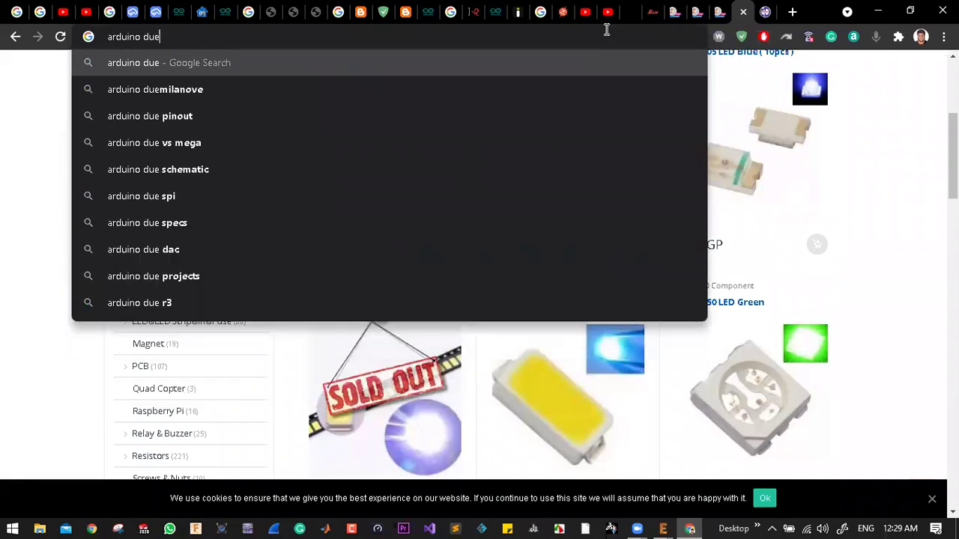
{"action": "key", "text": "Return"}
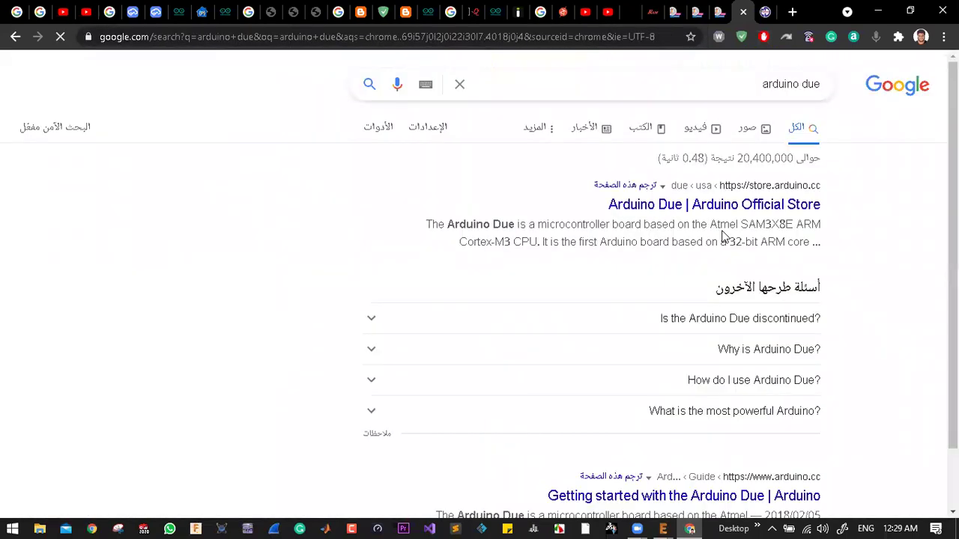
{"action": "left_click", "coordinate": [764, 206]}
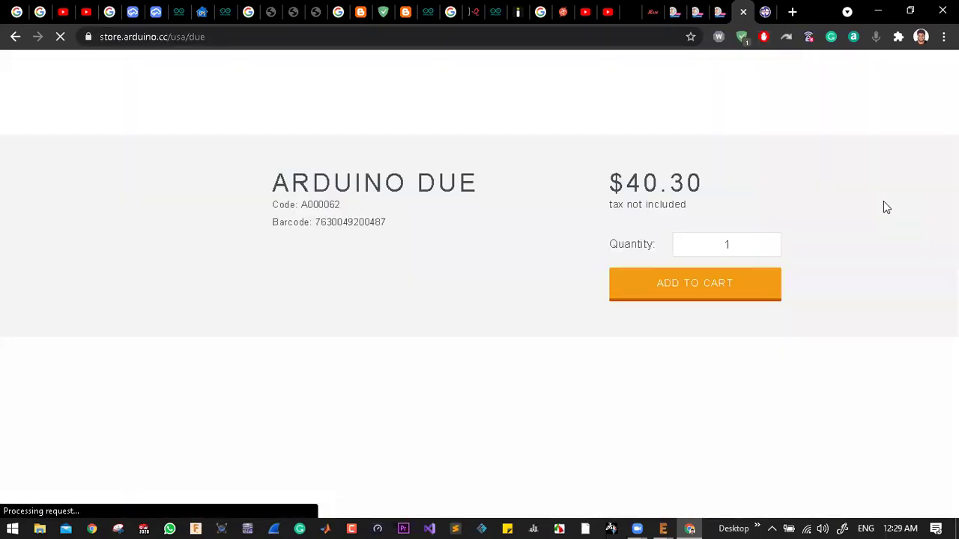
- View the Arduino Due product photos of the board's front, its back and the packaging
{"action": "scroll", "coordinate": [675, 311], "scroll_direction": "down", "scroll_amount": 2}
{"action": "scroll", "coordinate": [659, 306], "scroll_direction": "down", "scroll_amount": 1}
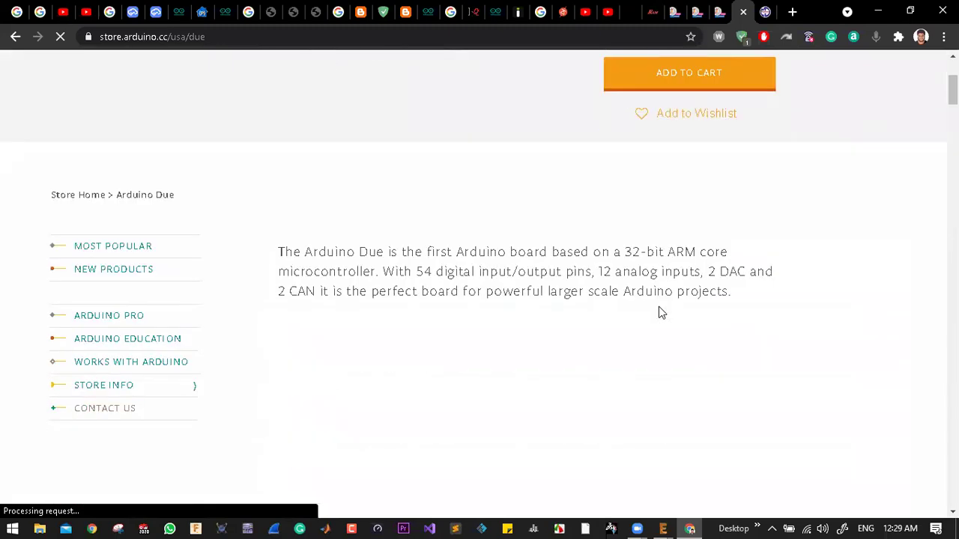
{"action": "scroll", "coordinate": [659, 312], "scroll_direction": "down", "scroll_amount": 1}
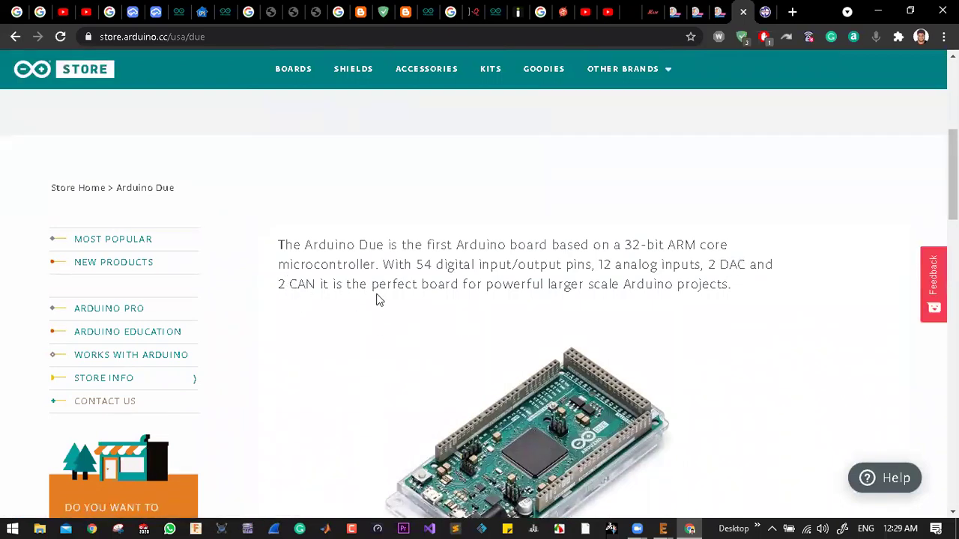
{"action": "scroll", "coordinate": [498, 292], "scroll_direction": "down", "scroll_amount": 2}
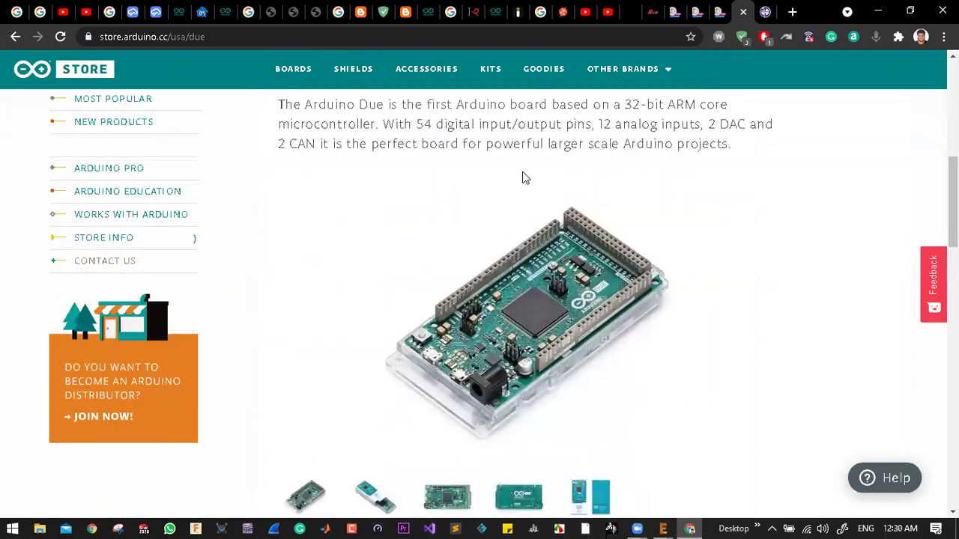
{"action": "scroll", "coordinate": [516, 225], "scroll_direction": "down", "scroll_amount": 4}
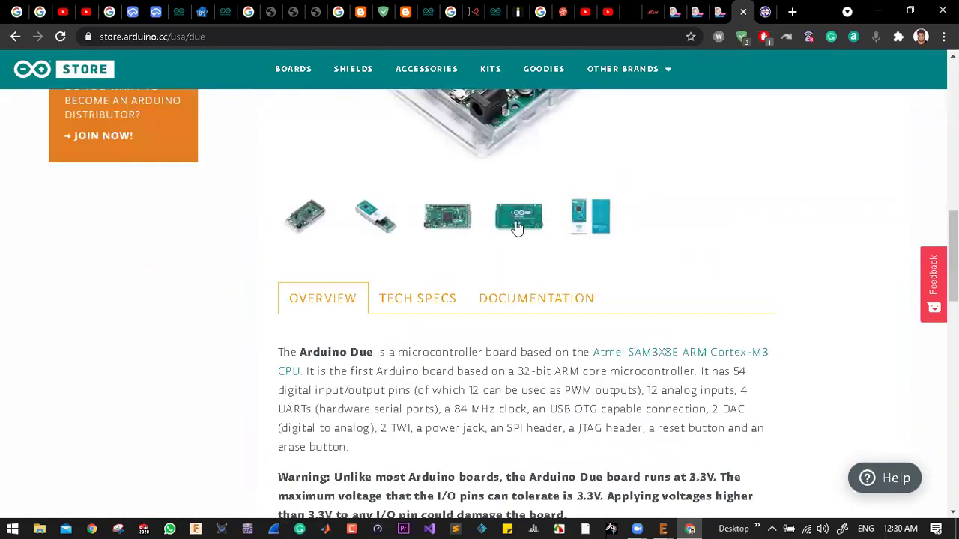
{"action": "left_click", "coordinate": [463, 227]}
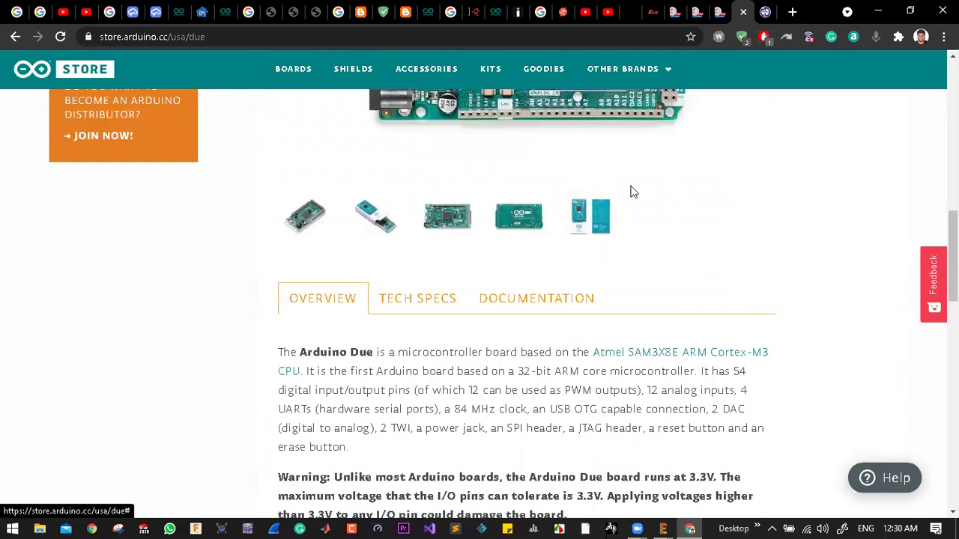
{"action": "scroll", "coordinate": [630, 192], "scroll_direction": "up", "scroll_amount": 2}
{"action": "scroll", "coordinate": [524, 263], "scroll_direction": "up", "scroll_amount": 1}
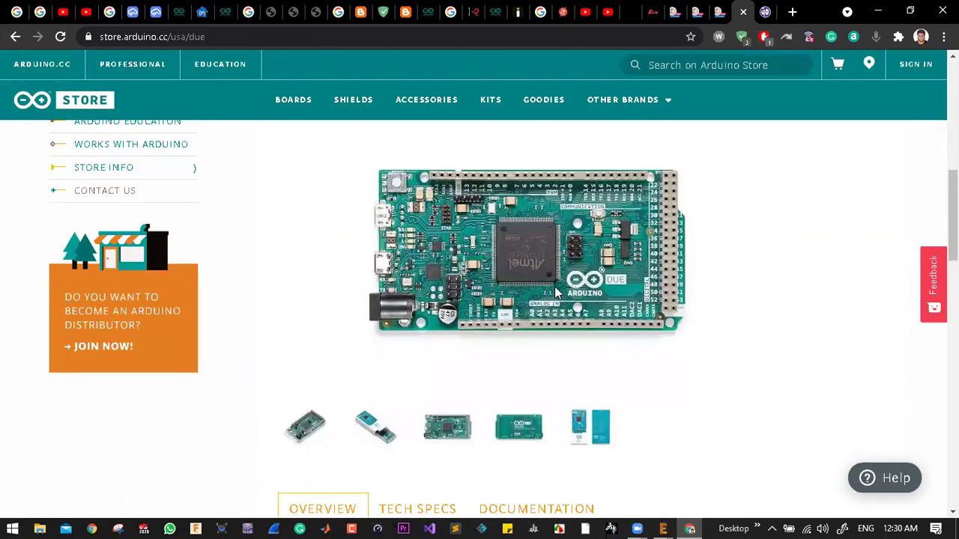
{"action": "left_click", "coordinate": [526, 433]}
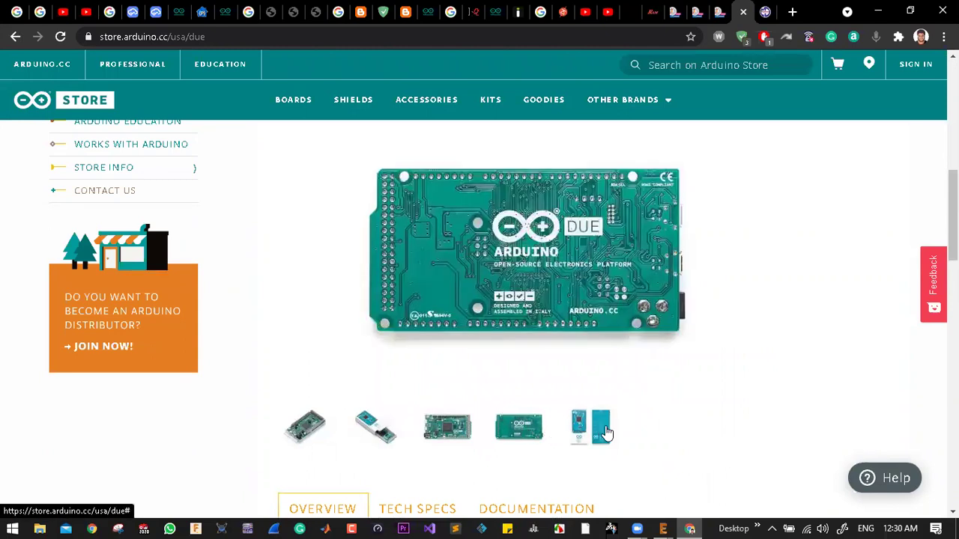
{"action": "left_click", "coordinate": [586, 427]}
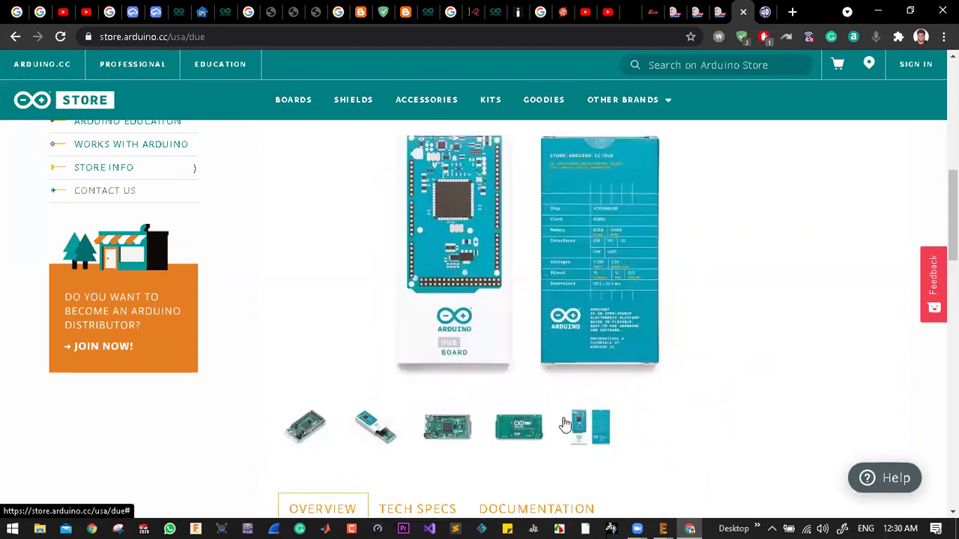
- Highlight the 84 MHz clock specification in the Arduino Due overview text
{"action": "scroll", "coordinate": [500, 328], "scroll_direction": "down", "scroll_amount": 3}
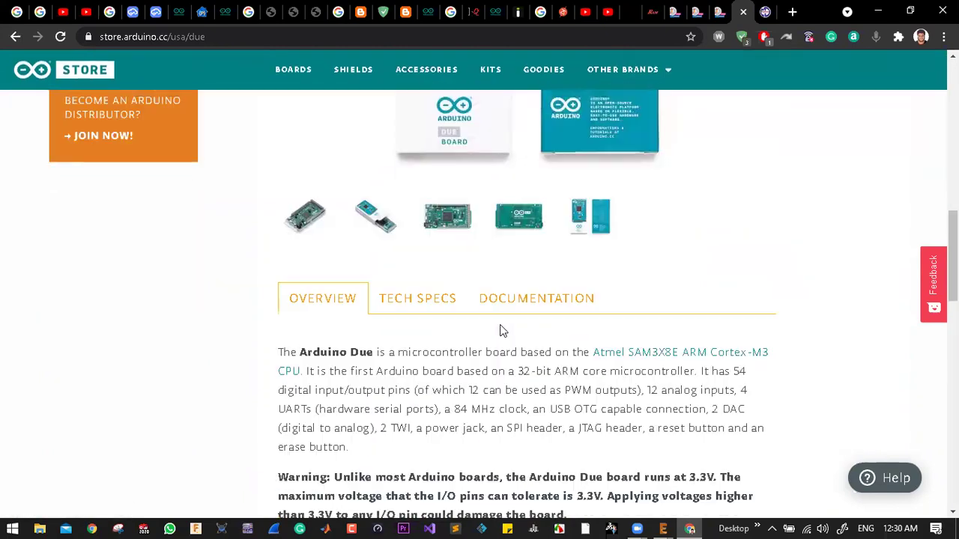
{"action": "scroll", "coordinate": [501, 331], "scroll_direction": "down", "scroll_amount": 1}
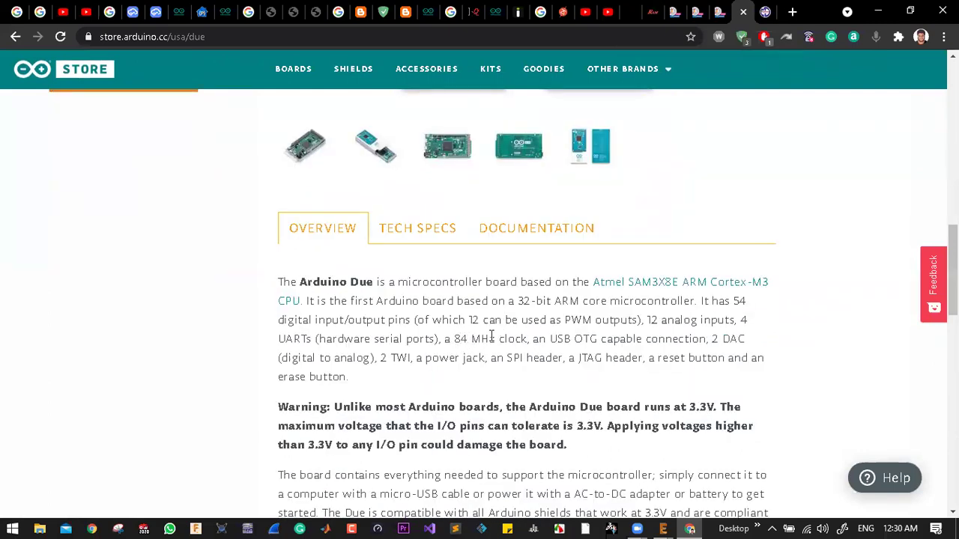
{"action": "left_click_drag", "start_coordinate": [454, 338], "coordinate": [524, 339]}
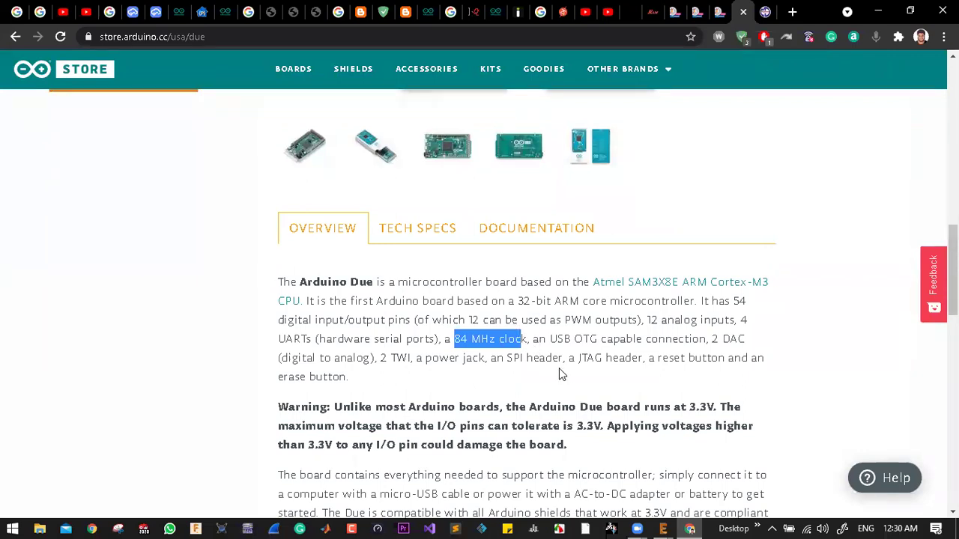
- Look through the rest of the Arduino Due page down to the related products, and return to the product header
{"action": "scroll", "coordinate": [559, 368], "scroll_direction": "down", "scroll_amount": 4}
{"action": "scroll", "coordinate": [559, 369], "scroll_direction": "down", "scroll_amount": 2}
{"action": "scroll", "coordinate": [561, 370], "scroll_direction": "up", "scroll_amount": 10}
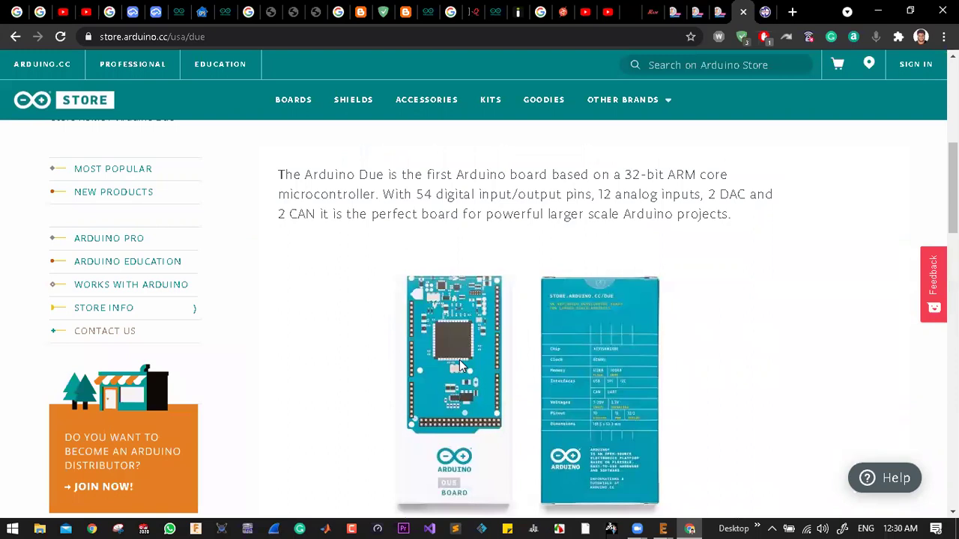
{"action": "scroll", "coordinate": [459, 367], "scroll_direction": "down", "scroll_amount": 3}
{"action": "scroll", "coordinate": [464, 352], "scroll_direction": "down", "scroll_amount": 5}
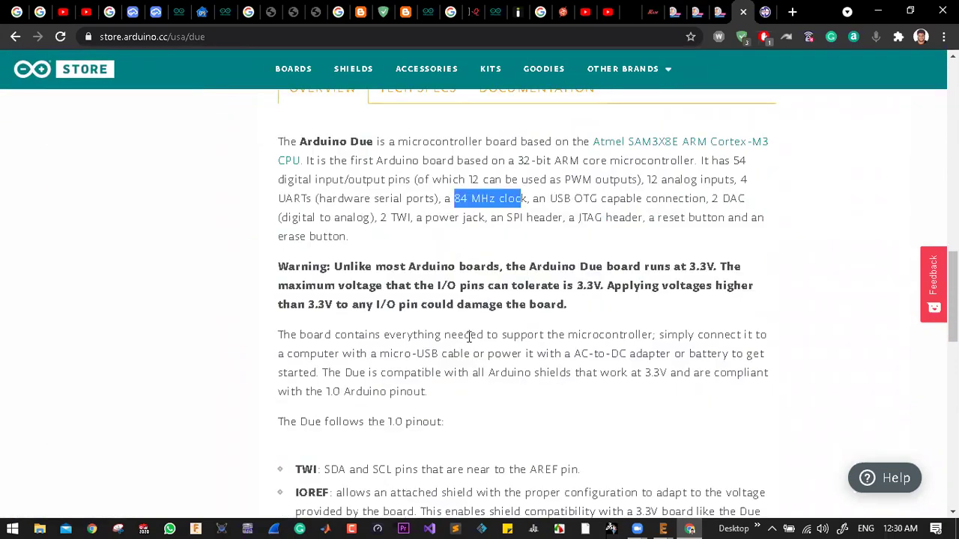
{"action": "scroll", "coordinate": [466, 335], "scroll_direction": "down", "scroll_amount": 5}
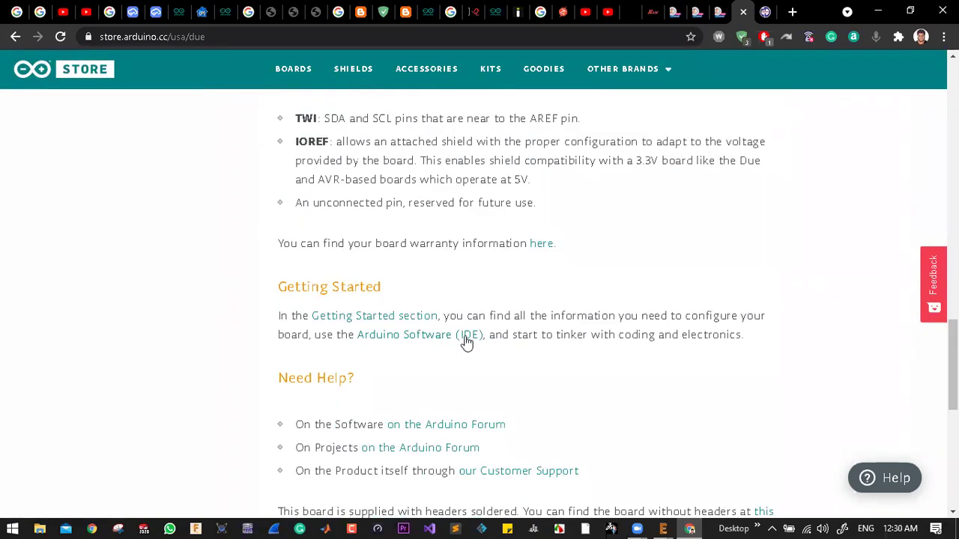
{"action": "scroll", "coordinate": [464, 339], "scroll_direction": "down", "scroll_amount": 3}
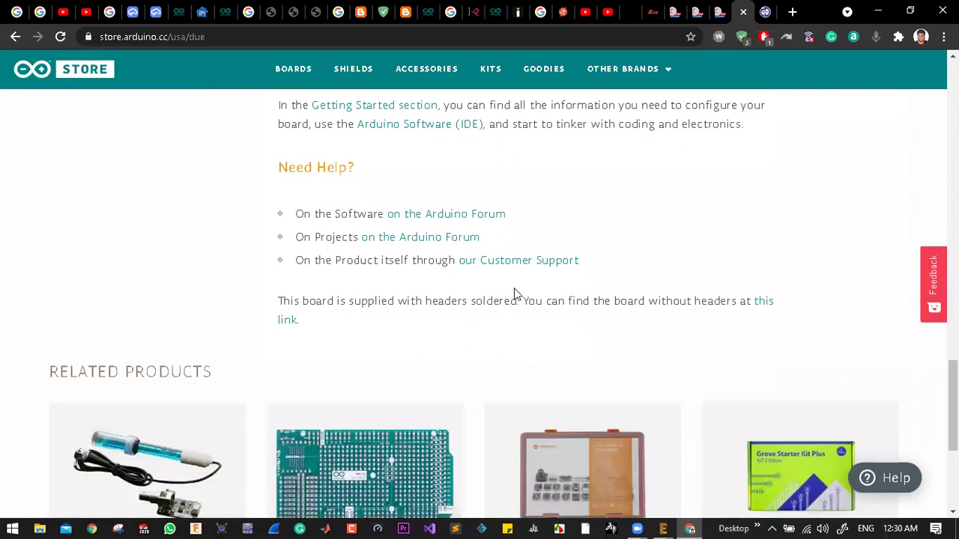
{"action": "scroll", "coordinate": [514, 289], "scroll_direction": "up", "scroll_amount": 15}
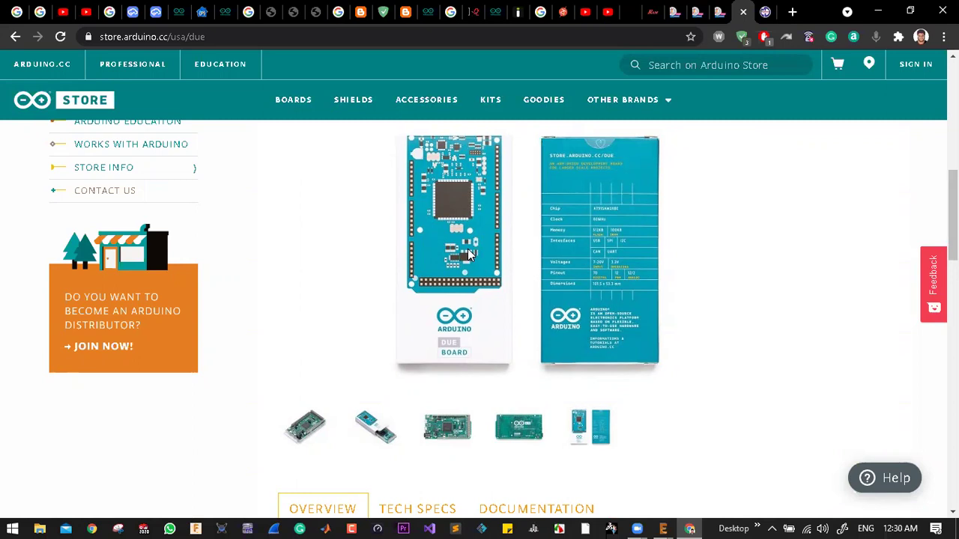
{"action": "scroll", "coordinate": [467, 255], "scroll_direction": "up", "scroll_amount": 4}
{"action": "scroll", "coordinate": [469, 255], "scroll_direction": "up", "scroll_amount": 4}
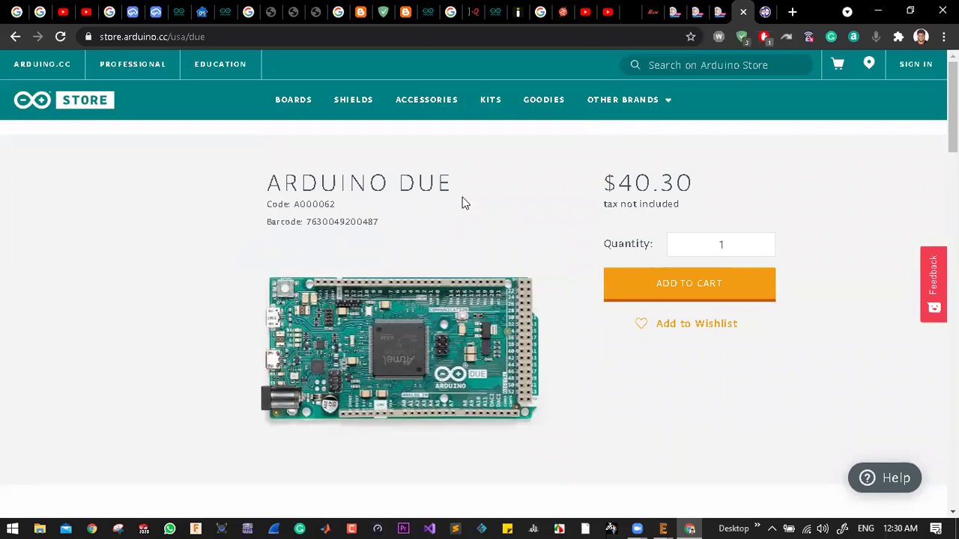
- Open the Arduino Store's Boards & Modules catalogue and look through its first rows, including the Nano 33 boards and Arduino Edge Control
{"action": "left_click", "coordinate": [423, 39]}
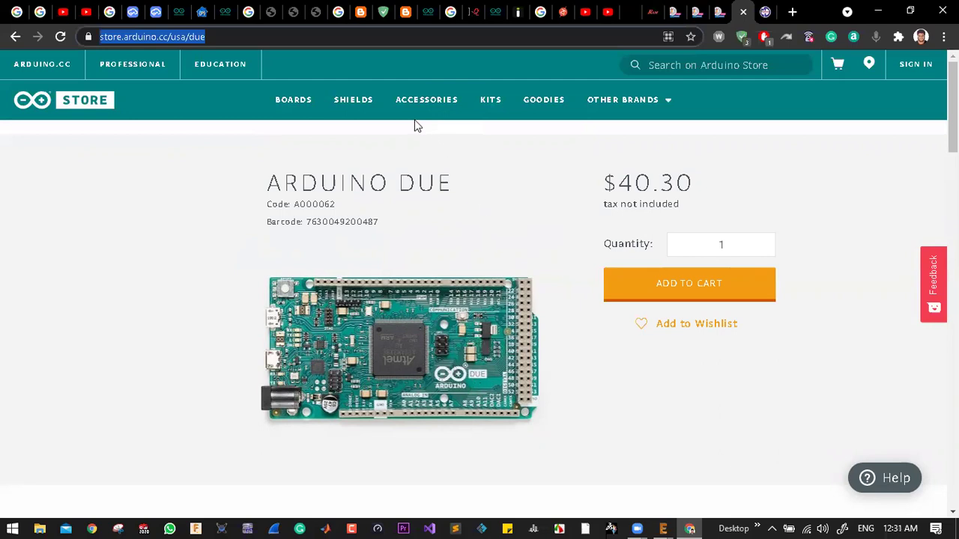
{"action": "left_click", "coordinate": [293, 108]}
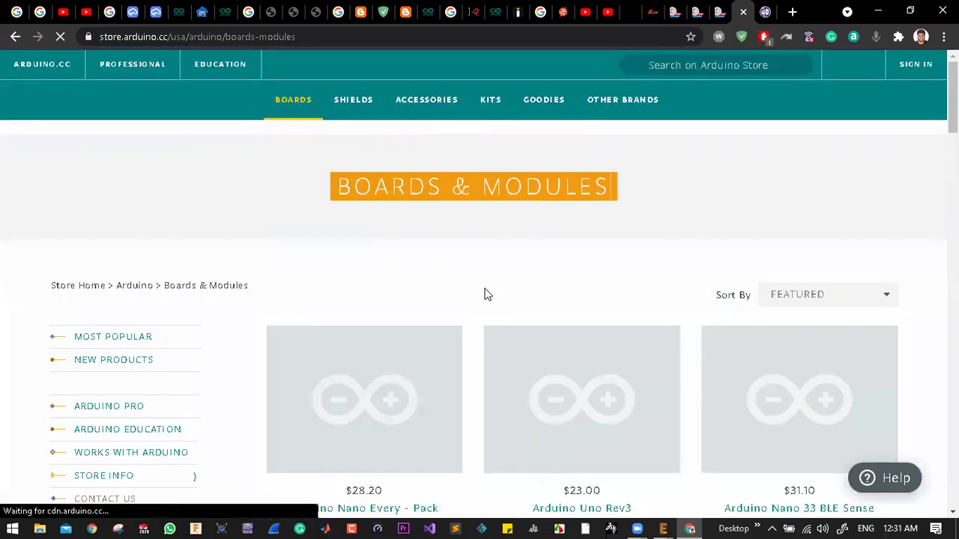
{"action": "scroll", "coordinate": [491, 315], "scroll_direction": "down", "scroll_amount": 2}
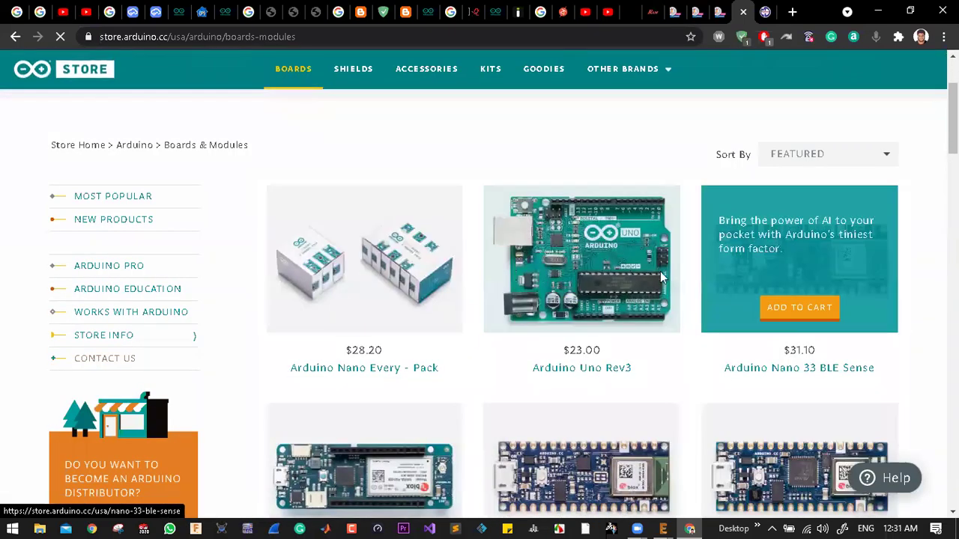
{"action": "scroll", "coordinate": [486, 289], "scroll_direction": "down", "scroll_amount": 2}
{"action": "scroll", "coordinate": [486, 288], "scroll_direction": "up", "scroll_amount": 2}
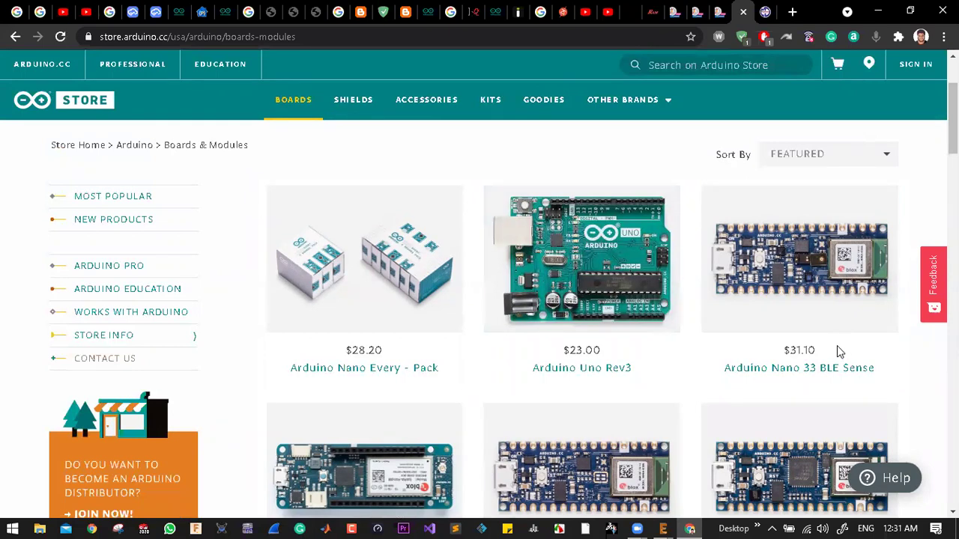
{"action": "scroll", "coordinate": [835, 349], "scroll_direction": "down", "scroll_amount": 1}
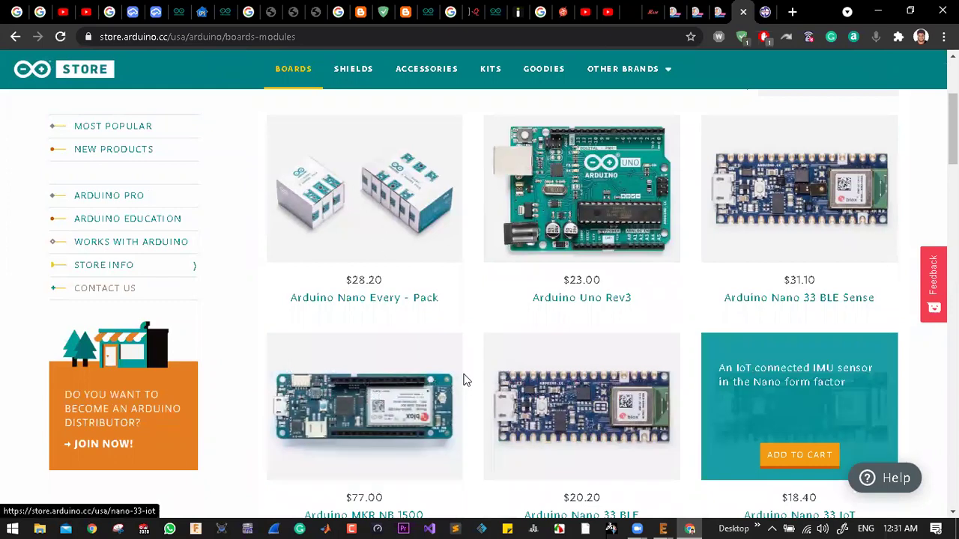
{"action": "scroll", "coordinate": [366, 405], "scroll_direction": "down", "scroll_amount": 2}
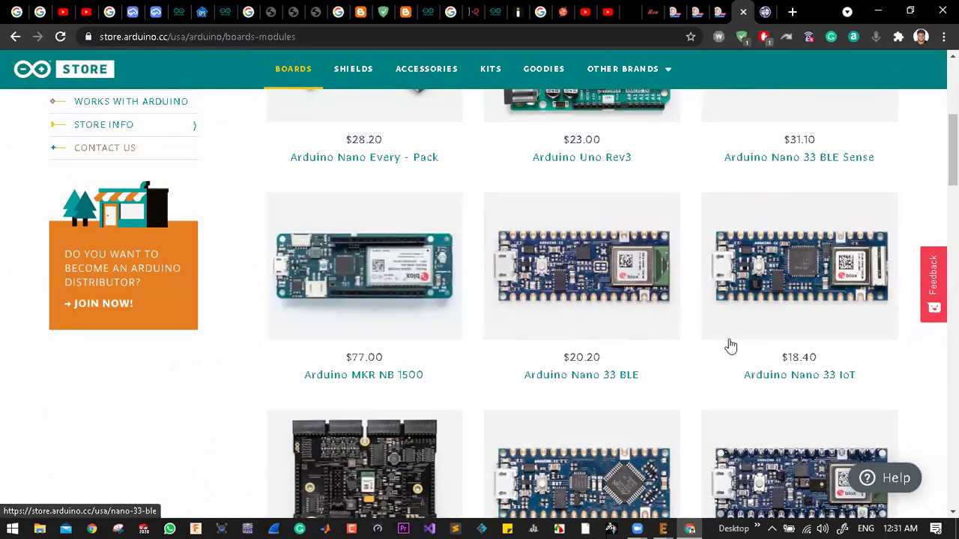
{"action": "scroll", "coordinate": [930, 394], "scroll_direction": "down", "scroll_amount": 1}
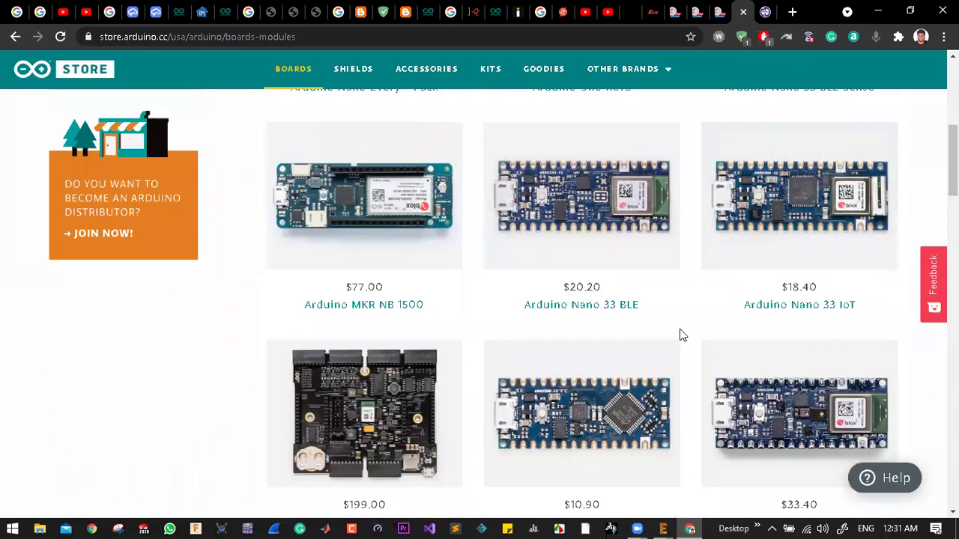
{"action": "scroll", "coordinate": [600, 382], "scroll_direction": "down", "scroll_amount": 2}
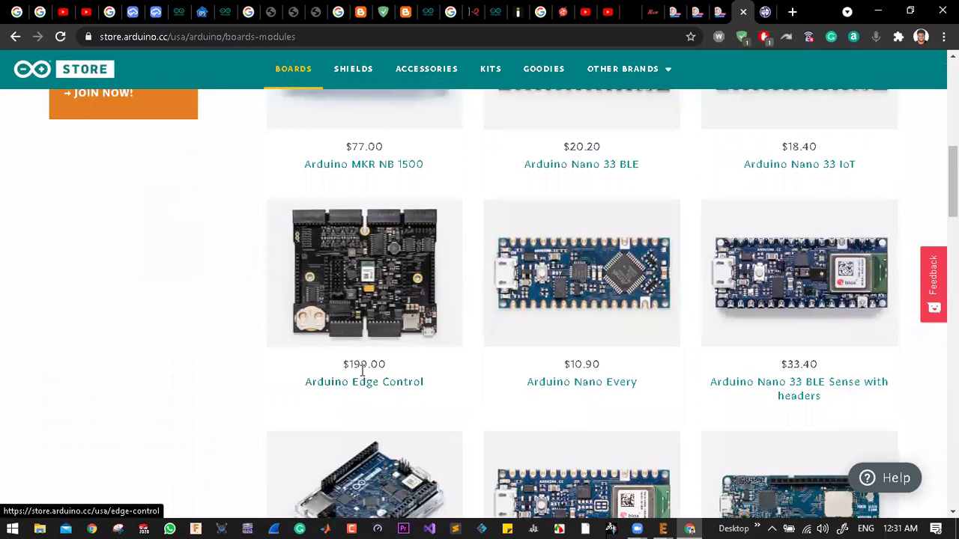
{"action": "mouse_move", "coordinate": [332, 246]}
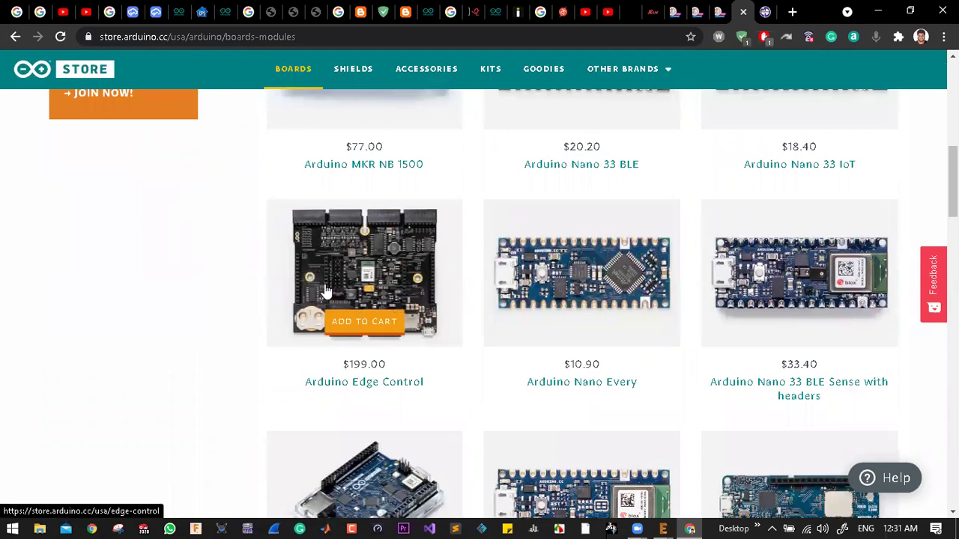
{"action": "scroll", "coordinate": [905, 374], "scroll_direction": "down", "scroll_amount": 1}
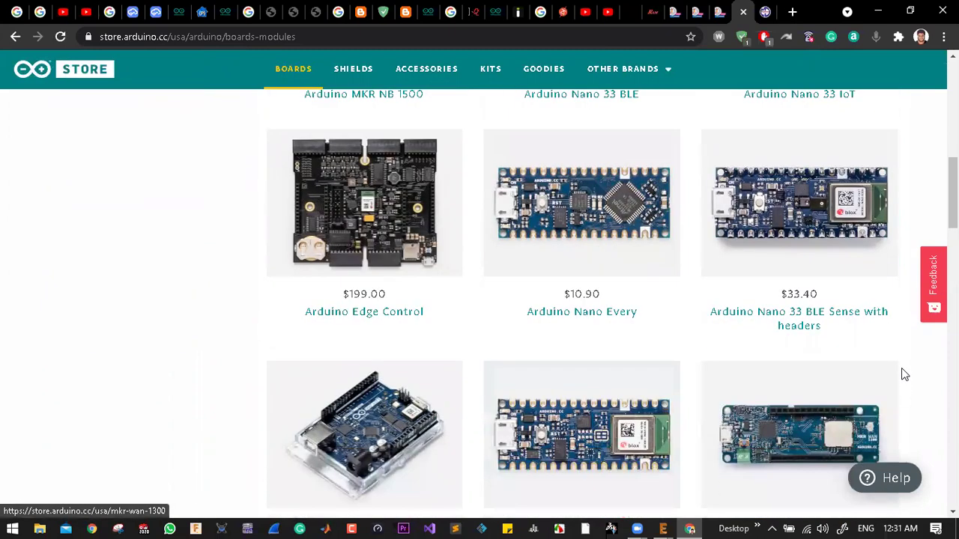
{"action": "scroll", "coordinate": [903, 369], "scroll_direction": "down", "scroll_amount": 1}
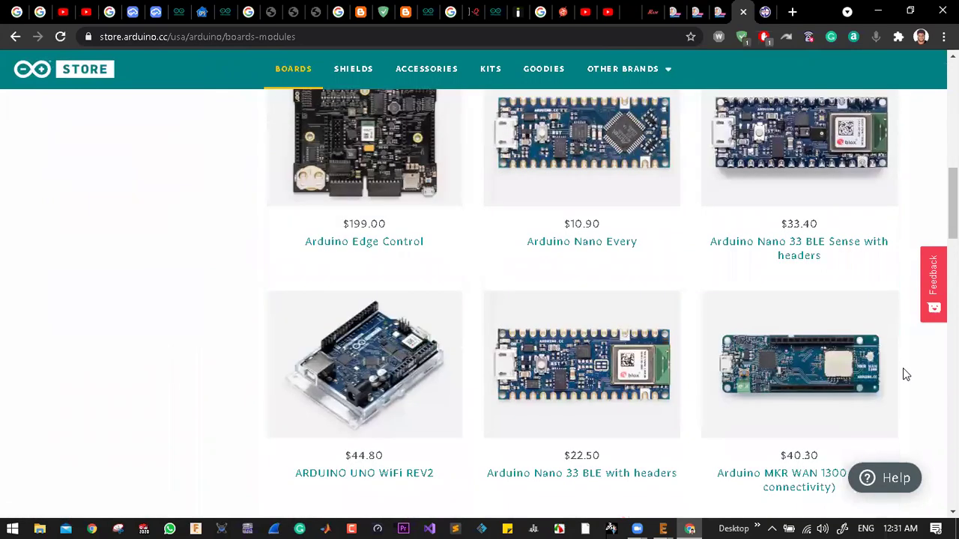
{"action": "scroll", "coordinate": [904, 369], "scroll_direction": "down", "scroll_amount": 1}
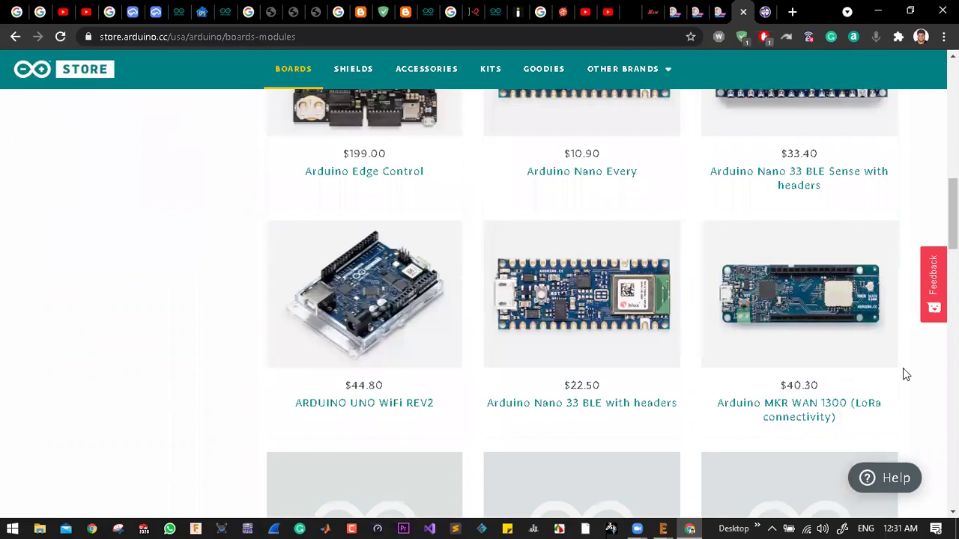
- Look through the remaining Boards & Modules products down to the end of the catalogue, and return to the page heading
{"action": "scroll", "coordinate": [903, 368], "scroll_direction": "down", "scroll_amount": 1}
{"action": "scroll", "coordinate": [554, 383], "scroll_direction": "down", "scroll_amount": 1}
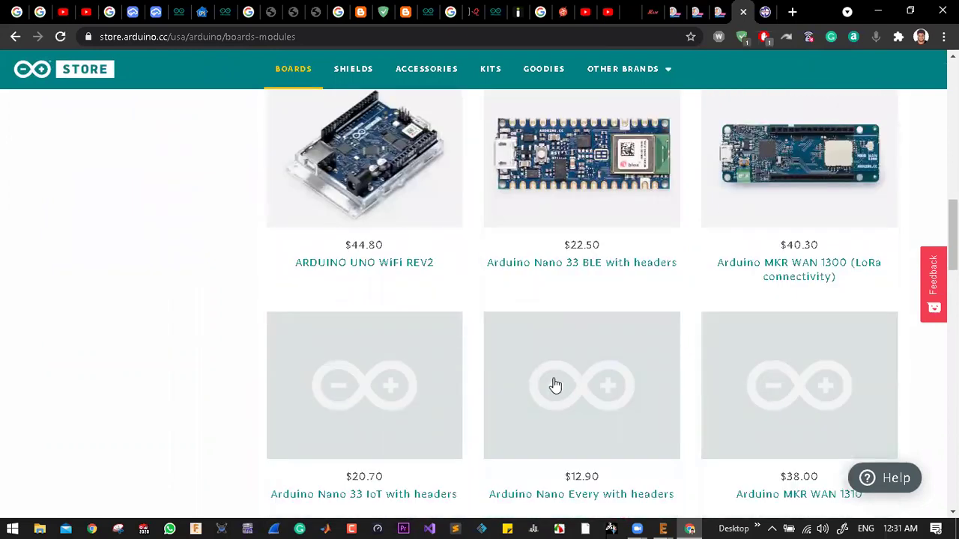
{"action": "scroll", "coordinate": [555, 385], "scroll_direction": "down", "scroll_amount": 1}
{"action": "scroll", "coordinate": [555, 385], "scroll_direction": "down", "scroll_amount": 2}
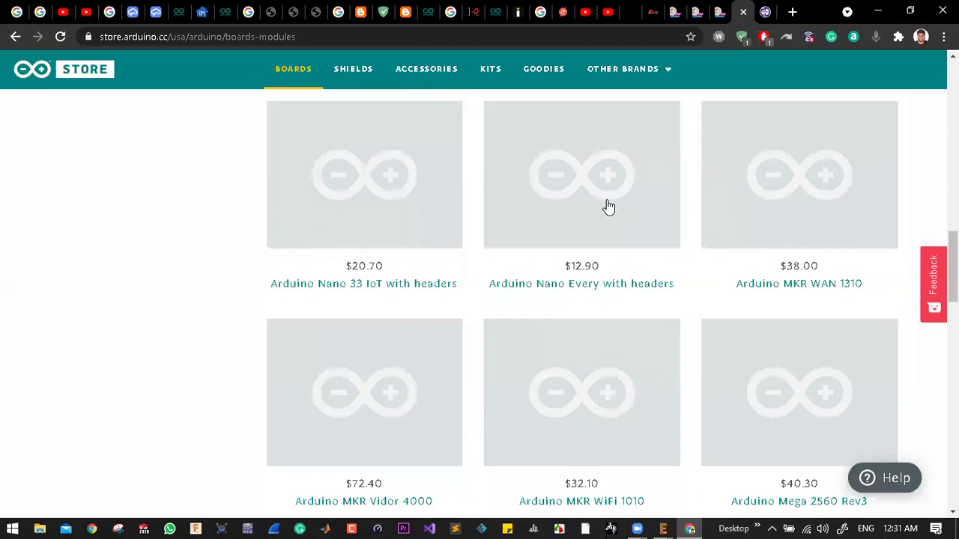
{"action": "scroll", "coordinate": [608, 217], "scroll_direction": "down", "scroll_amount": 6}
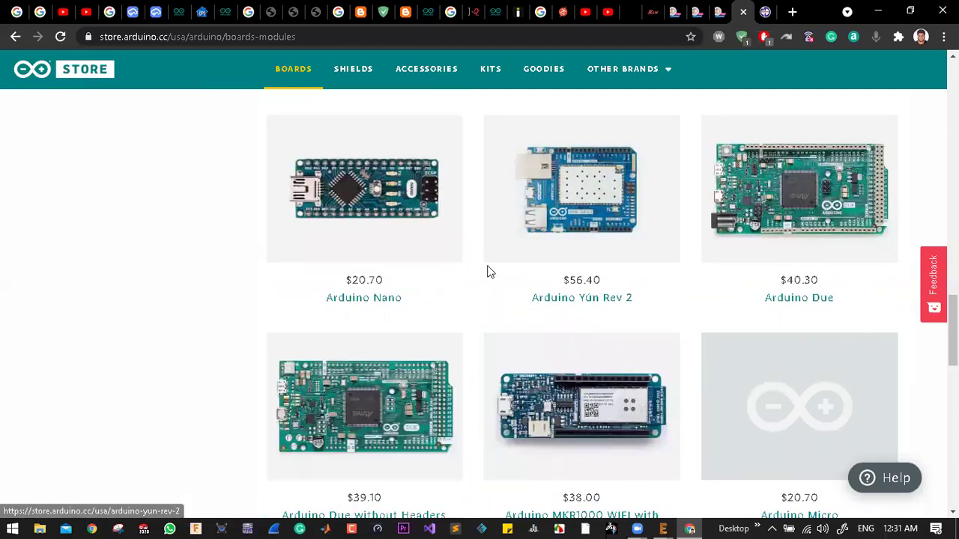
{"action": "scroll", "coordinate": [488, 272], "scroll_direction": "down", "scroll_amount": 4}
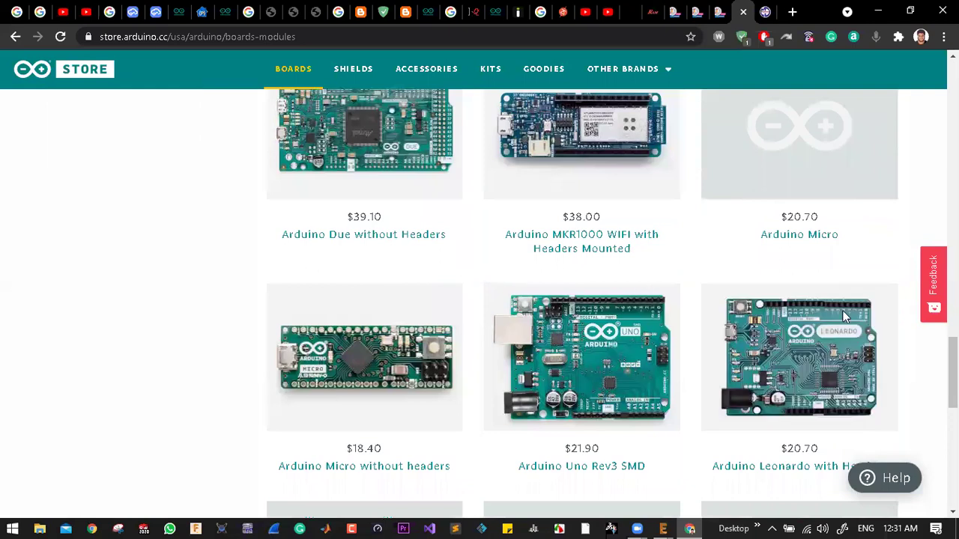
{"action": "scroll", "coordinate": [842, 310], "scroll_direction": "down", "scroll_amount": 4}
{"action": "scroll", "coordinate": [791, 300], "scroll_direction": "down", "scroll_amount": 4}
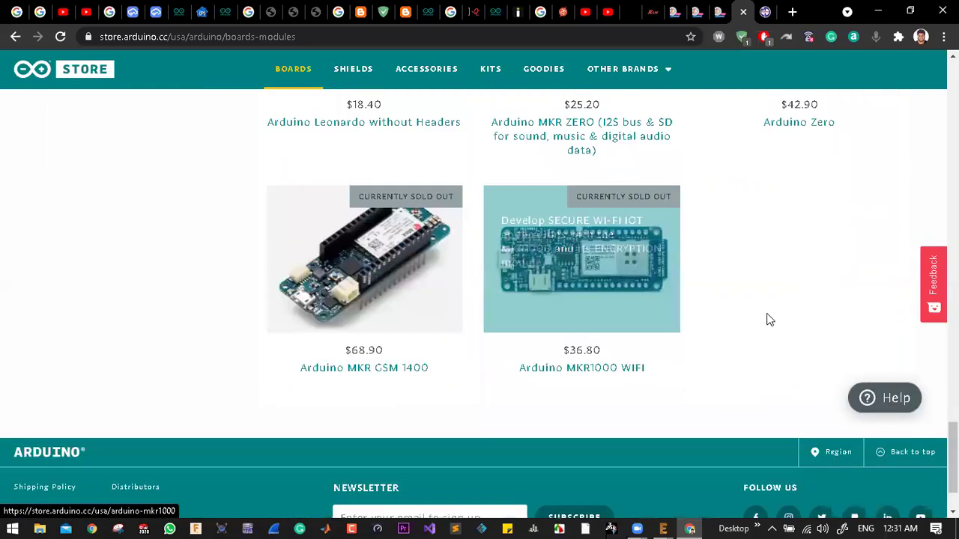
{"action": "scroll", "coordinate": [768, 320], "scroll_direction": "down", "scroll_amount": 2}
{"action": "scroll", "coordinate": [767, 320], "scroll_direction": "up", "scroll_amount": 4}
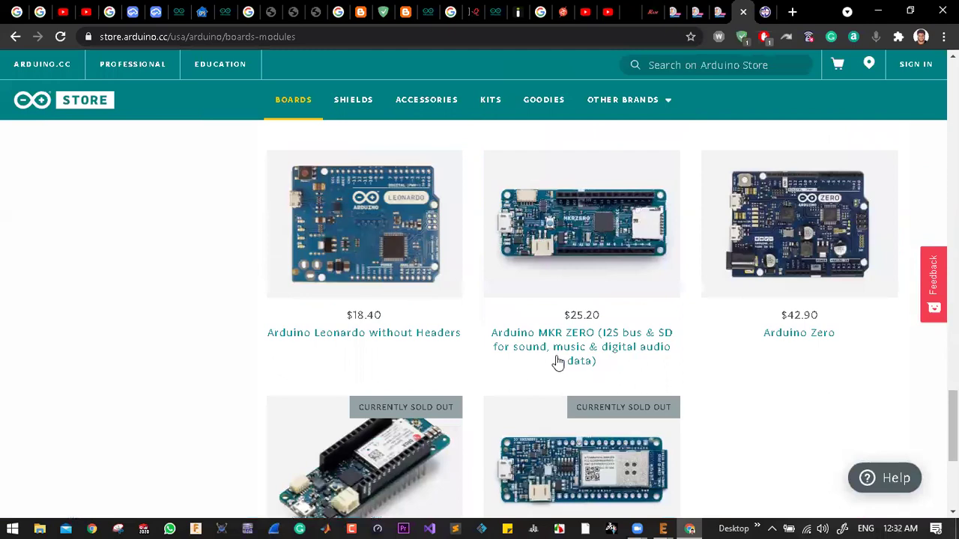
{"action": "scroll", "coordinate": [203, 307], "scroll_direction": "up", "scroll_amount": 2}
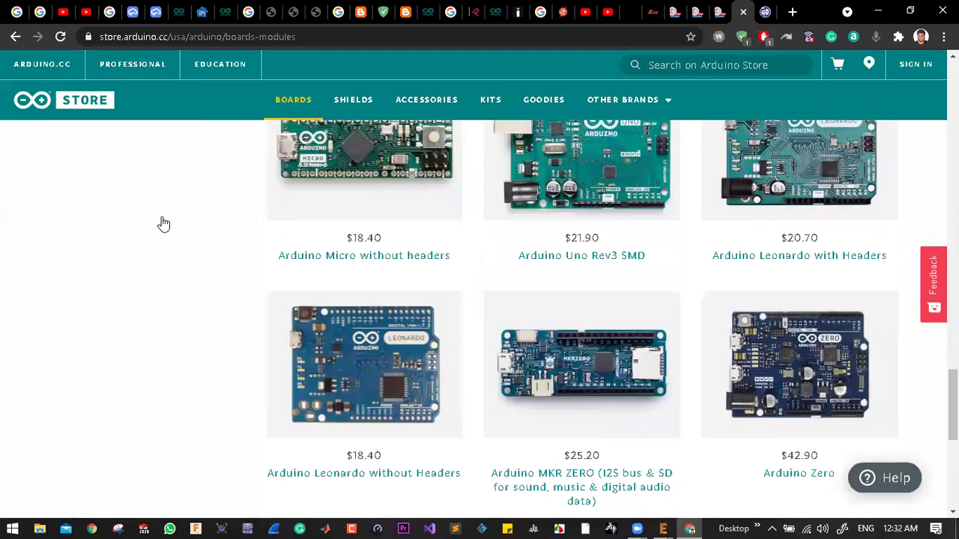
{"action": "scroll", "coordinate": [218, 280], "scroll_direction": "up", "scroll_amount": 5}
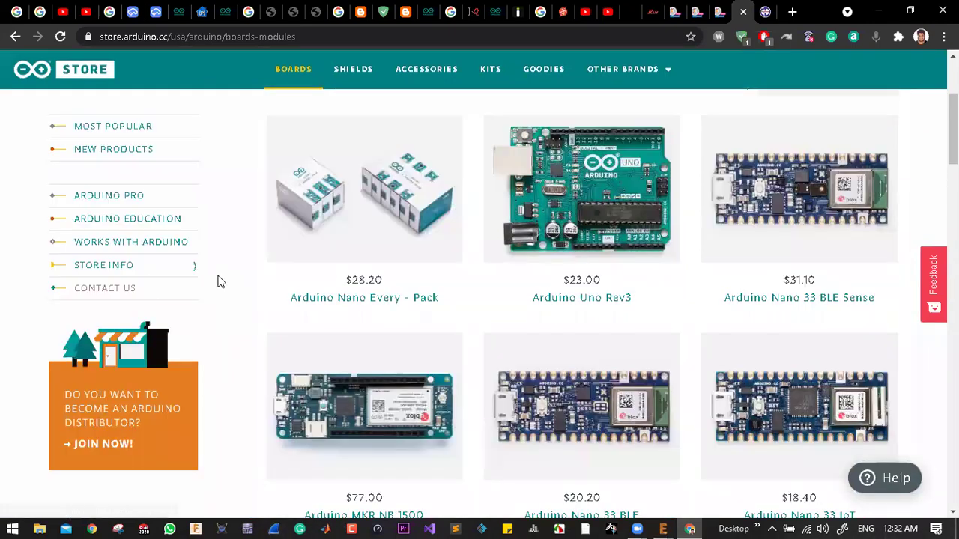
{"action": "key", "text": "Home"}
- Search Google for "arduino boards"
{"action": "left_click", "coordinate": [564, 44]}
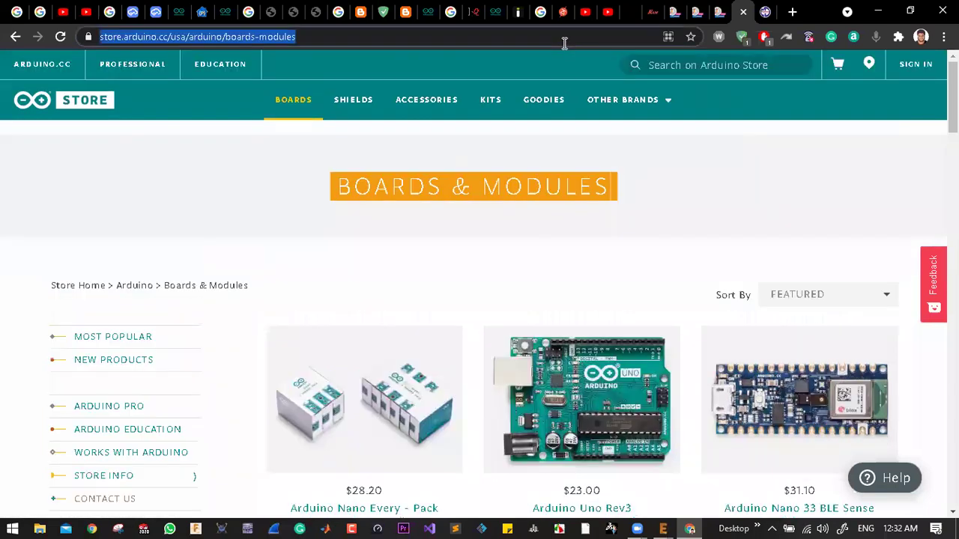
{"action": "type", "text": "arduino "}
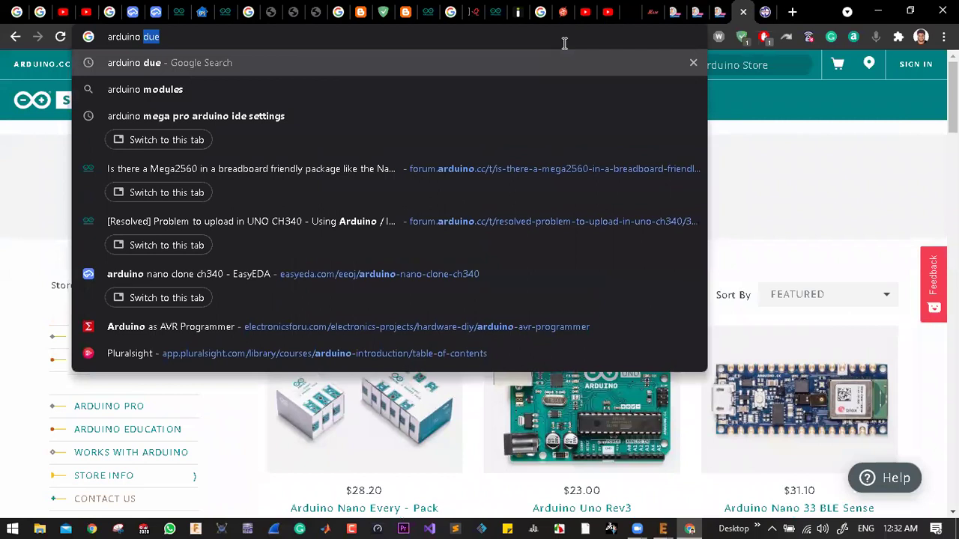
{"action": "type", "text": "boa"}
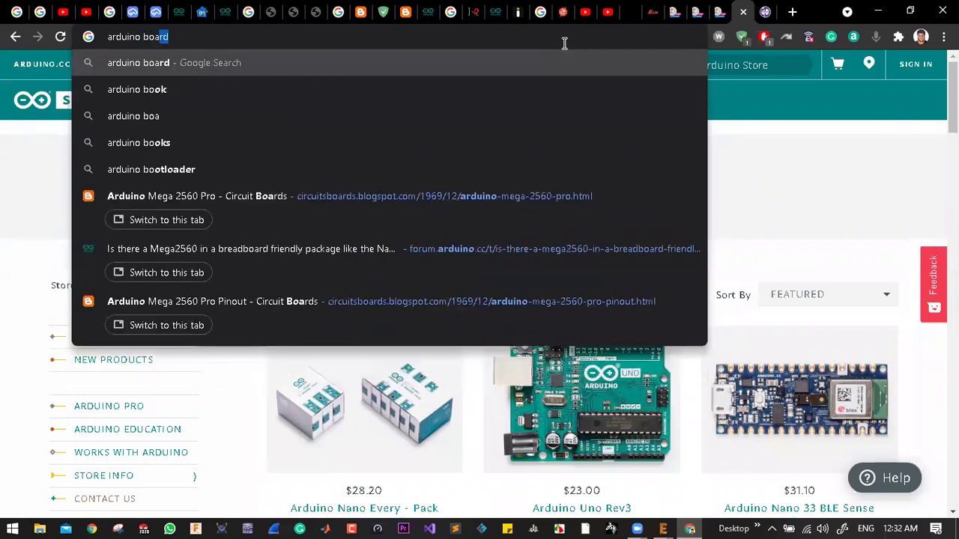
{"action": "type", "text": "rds"}
{"action": "key", "text": "Return"}
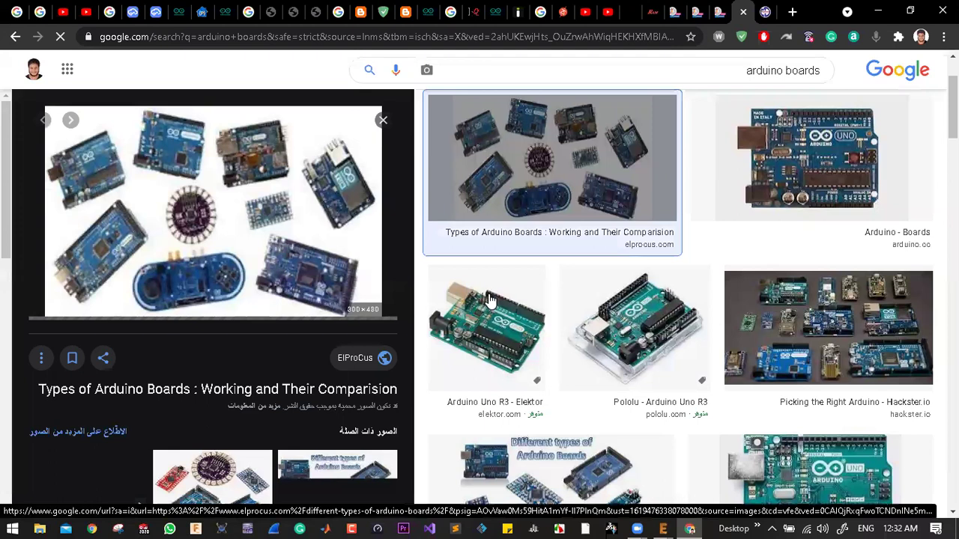
- Examine the ElProCus "Types of Arduino Boards" picture and look through the other image results for Arduino boards
{"action": "scroll", "coordinate": [488, 300], "scroll_direction": "down", "scroll_amount": 1}
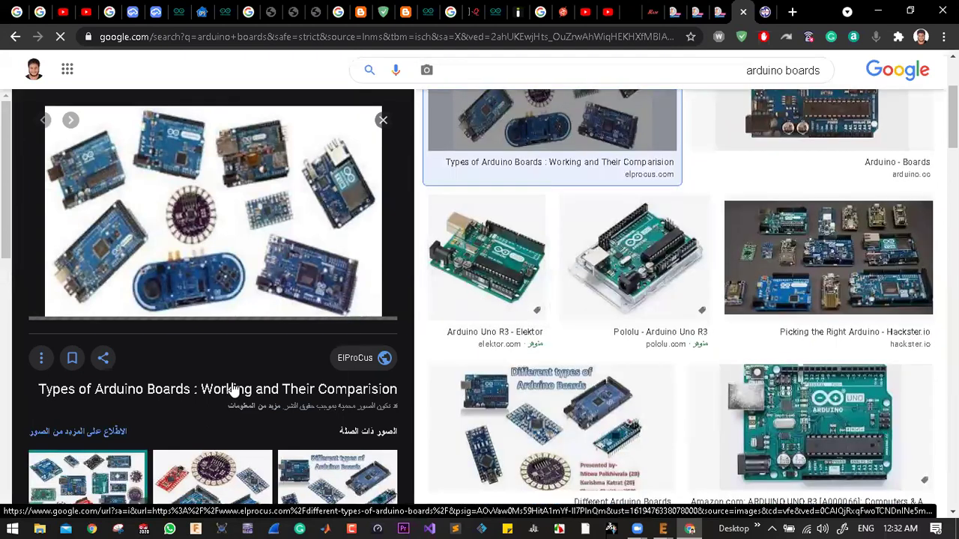
{"action": "scroll", "coordinate": [234, 390], "scroll_direction": "down", "scroll_amount": 1}
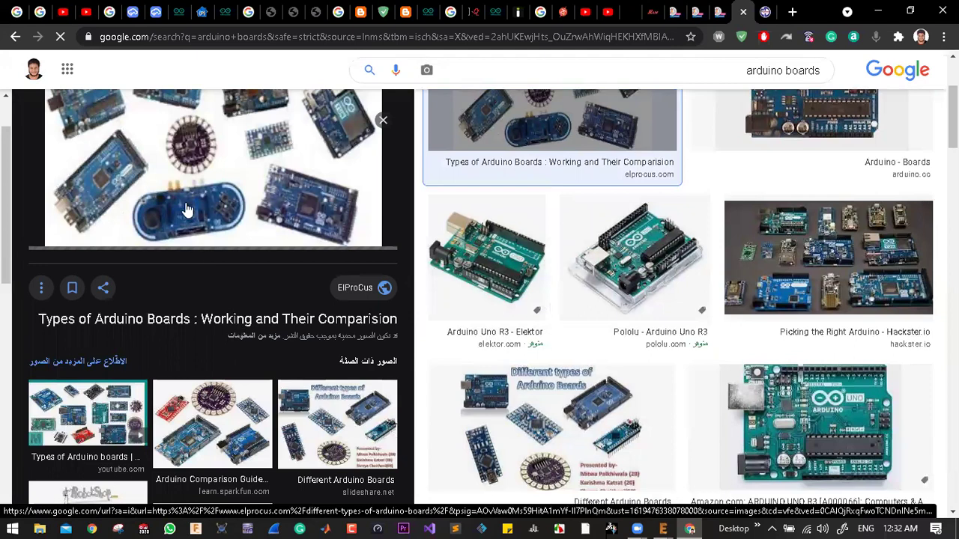
{"action": "scroll", "coordinate": [182, 219], "scroll_direction": "up", "scroll_amount": 1}
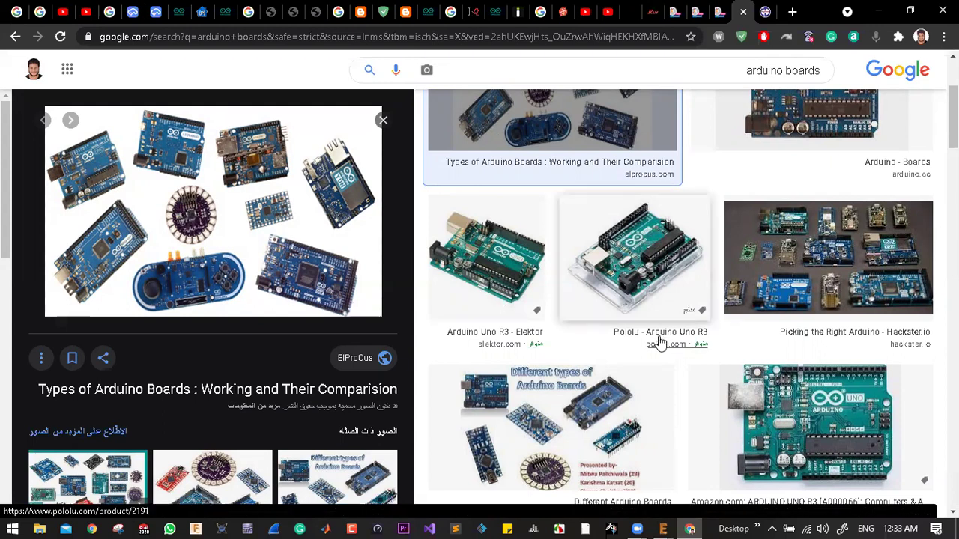
{"action": "scroll", "coordinate": [617, 344], "scroll_direction": "down", "scroll_amount": 2}
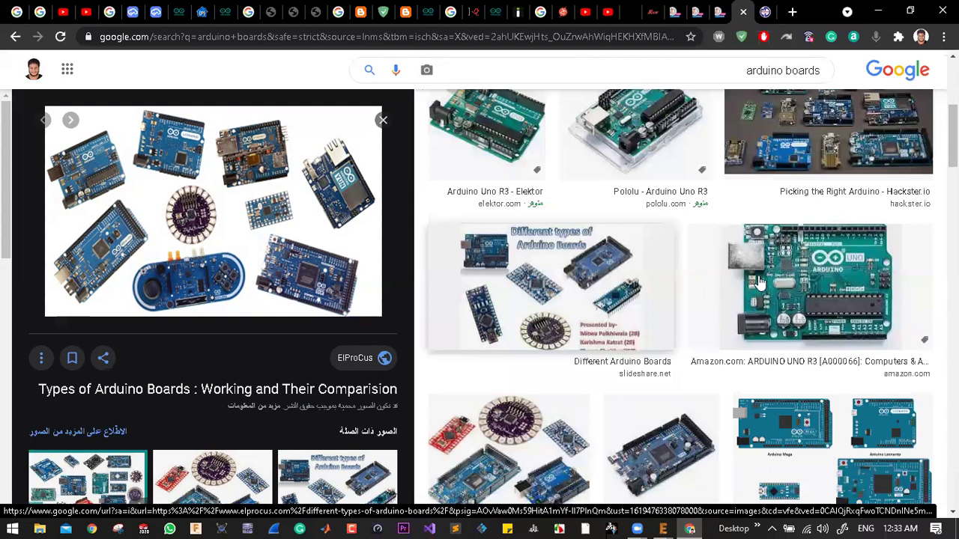
{"action": "scroll", "coordinate": [749, 288], "scroll_direction": "down", "scroll_amount": 5}
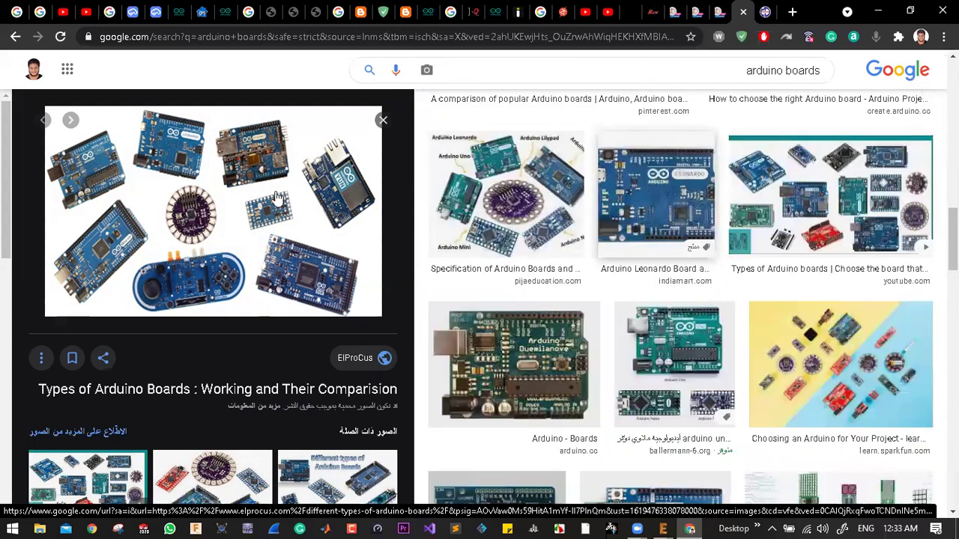
{"action": "scroll", "coordinate": [282, 229], "scroll_direction": "down", "scroll_amount": 2}
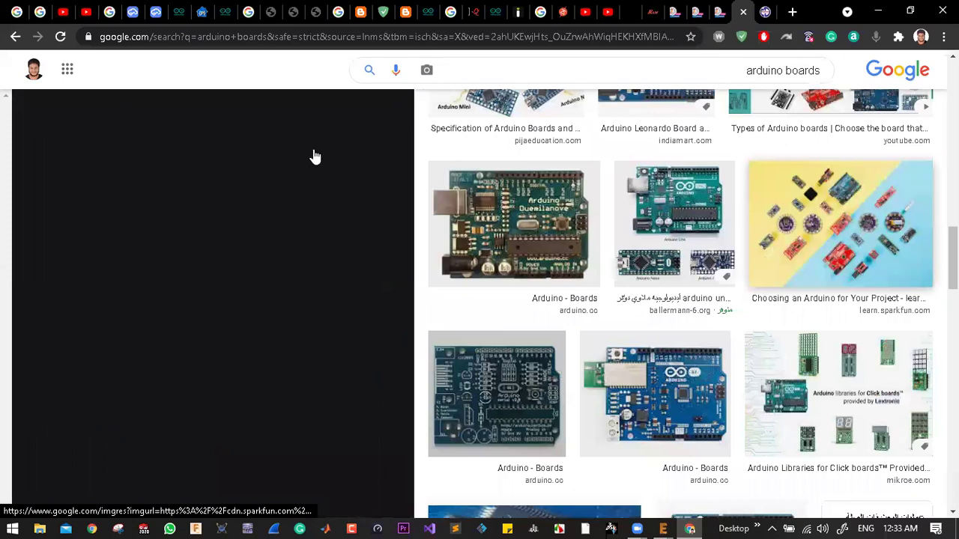
- Preview the SparkFun "Choosing an Arduino for Your Project" and Hackster.io "Picking the Right Arduino" pictures, and browse further image results
{"action": "left_click", "coordinate": [855, 311]}
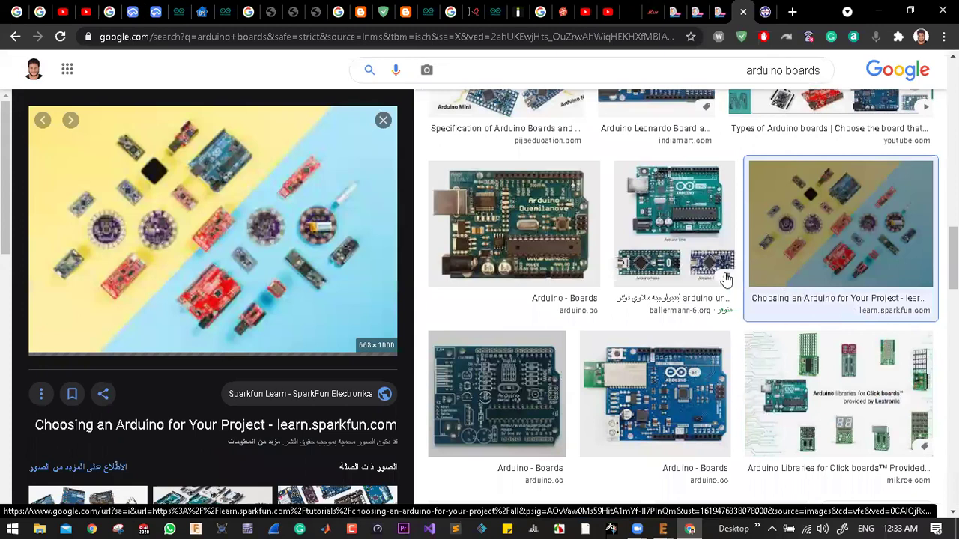
{"action": "scroll", "coordinate": [724, 279], "scroll_direction": "up", "scroll_amount": 5}
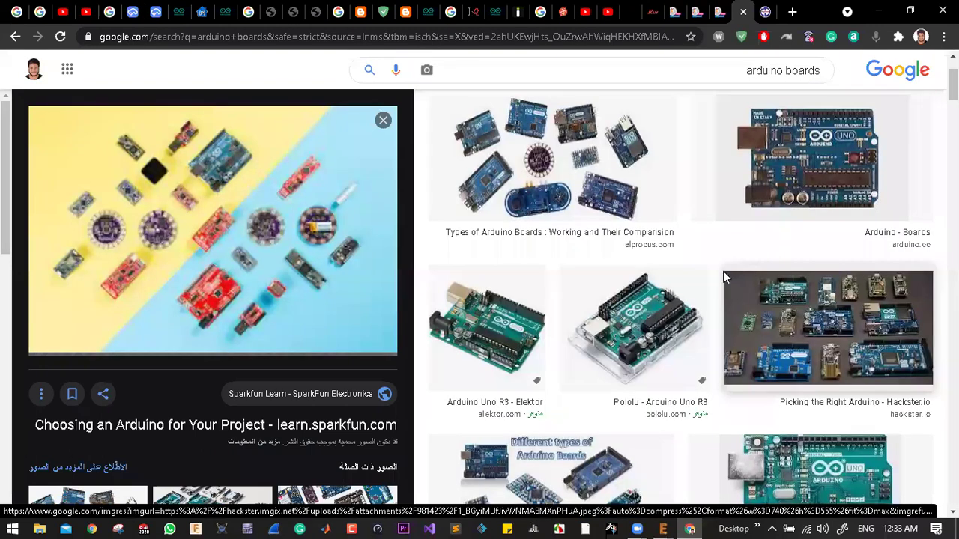
{"action": "left_click", "coordinate": [724, 279]}
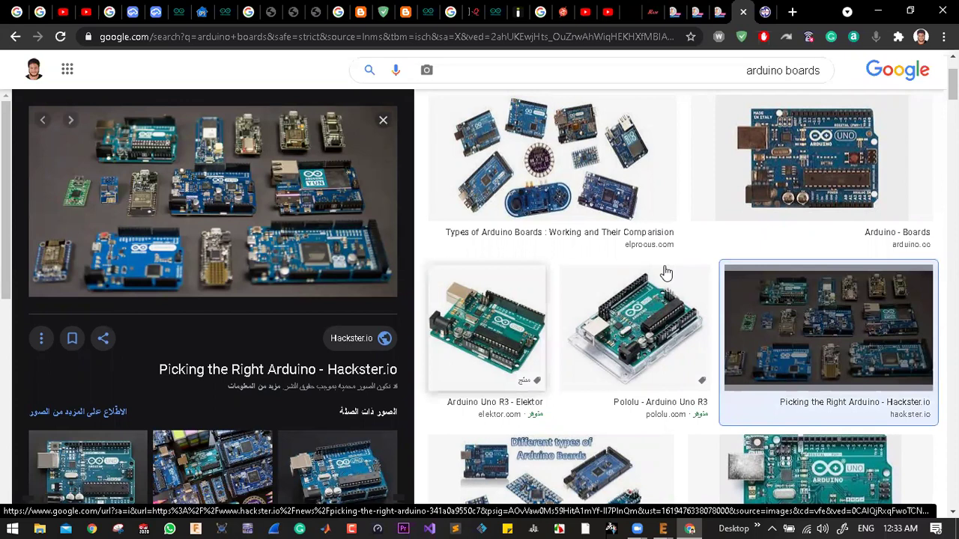
{"action": "scroll", "coordinate": [666, 273], "scroll_direction": "up", "scroll_amount": 2}
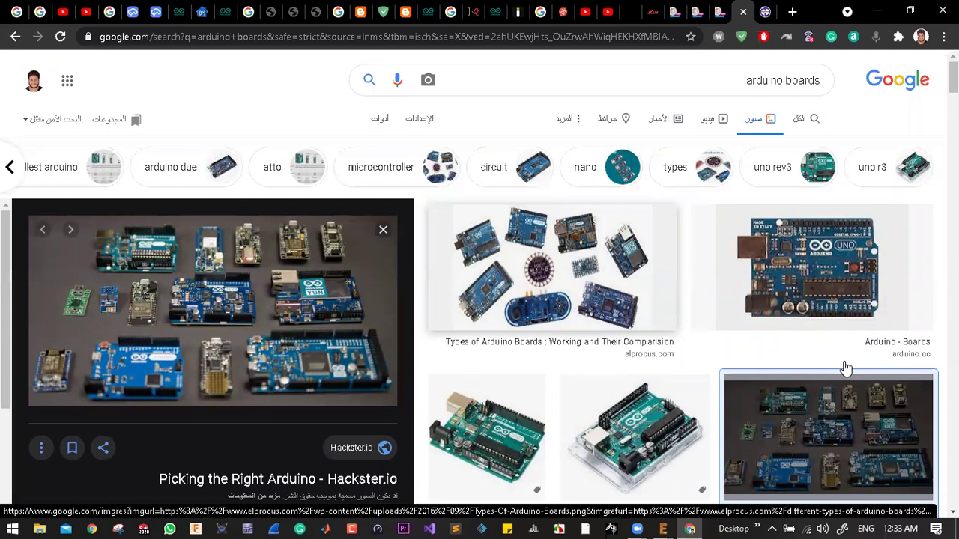
{"action": "scroll", "coordinate": [845, 368], "scroll_direction": "down", "scroll_amount": 3}
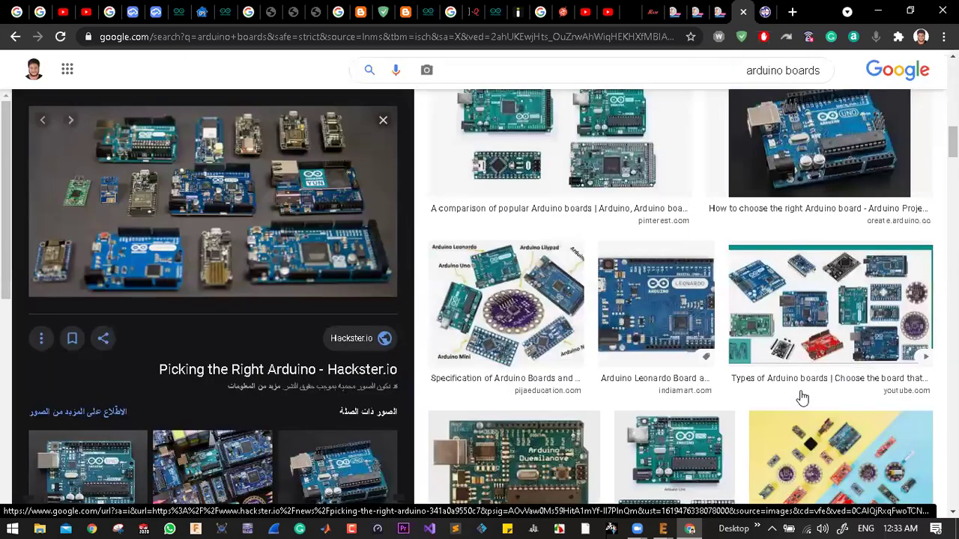
{"action": "scroll", "coordinate": [806, 389], "scroll_direction": "down", "scroll_amount": 3}
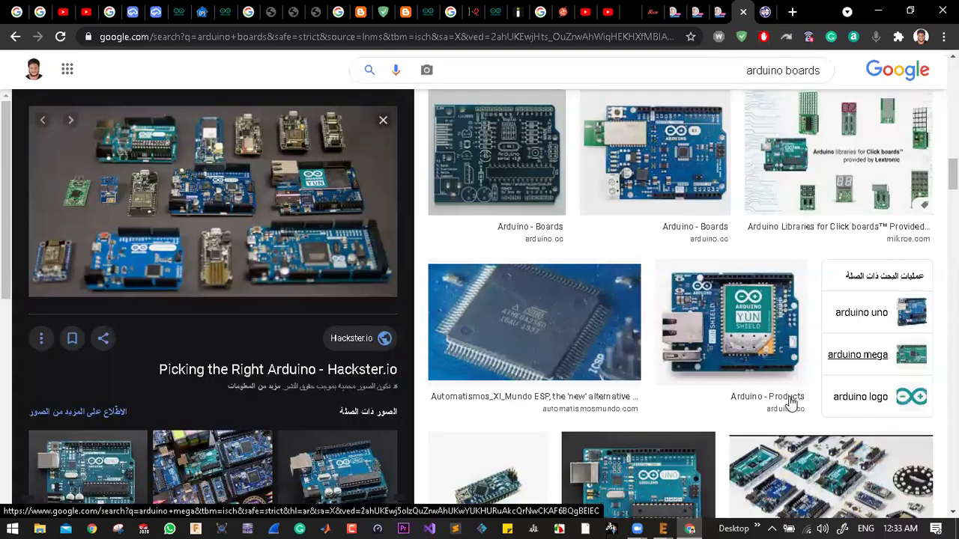
{"action": "scroll", "coordinate": [792, 405], "scroll_direction": "down", "scroll_amount": 5}
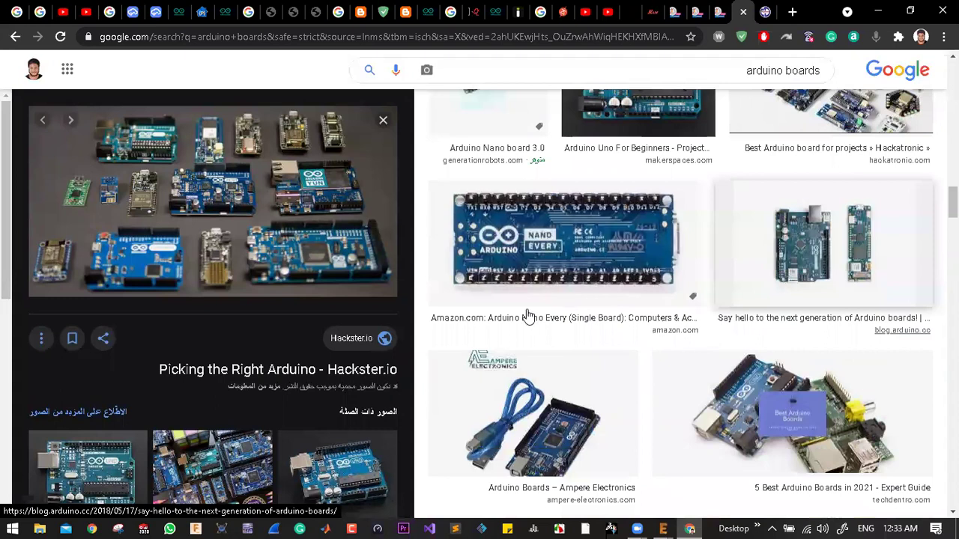
- Browse the Arduino board image results and preview the picture comparing Pro Mini, Pro Micro, Nano and Micro boards
{"action": "scroll", "coordinate": [504, 282], "scroll_direction": "down", "scroll_amount": 5}
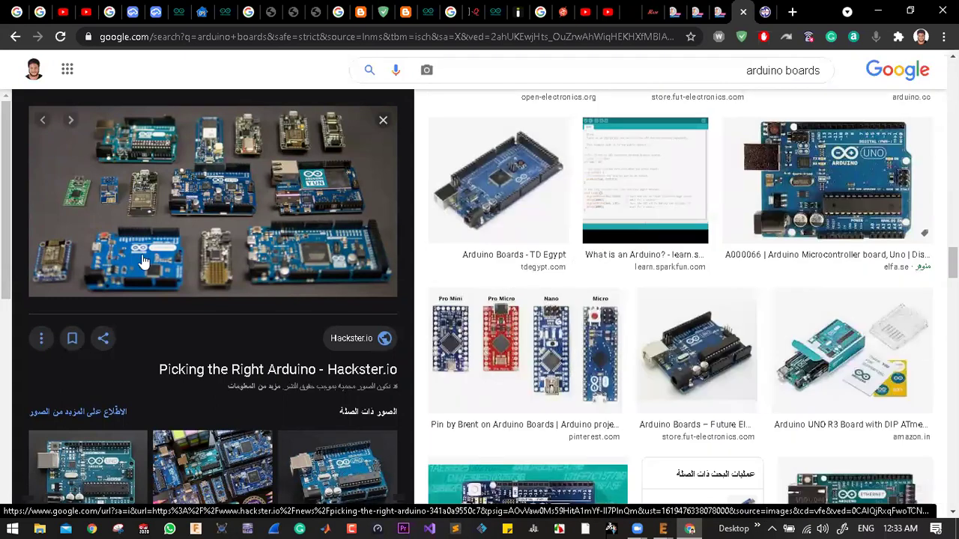
{"action": "scroll", "coordinate": [173, 225], "scroll_direction": "down", "scroll_amount": 2}
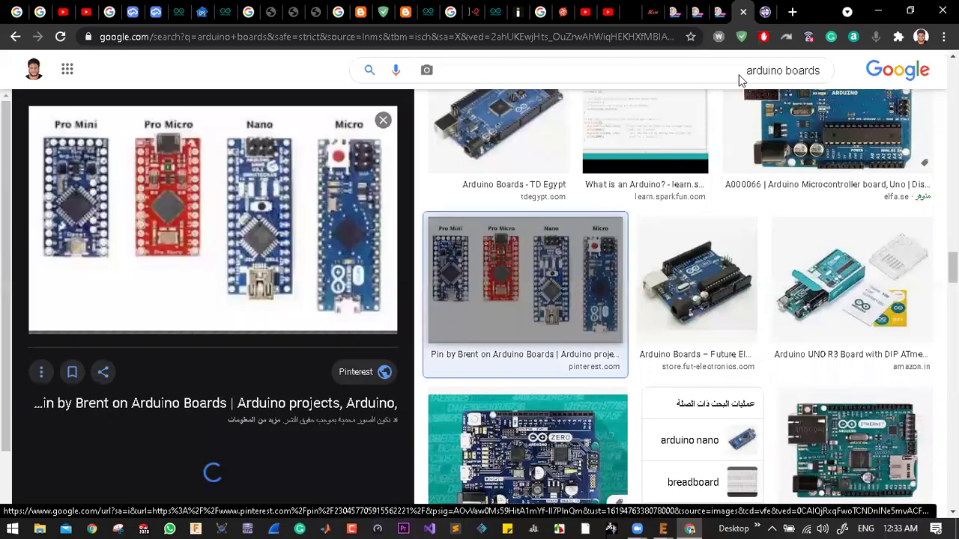
{"action": "scroll", "coordinate": [740, 81], "scroll_direction": "down", "scroll_amount": 3}
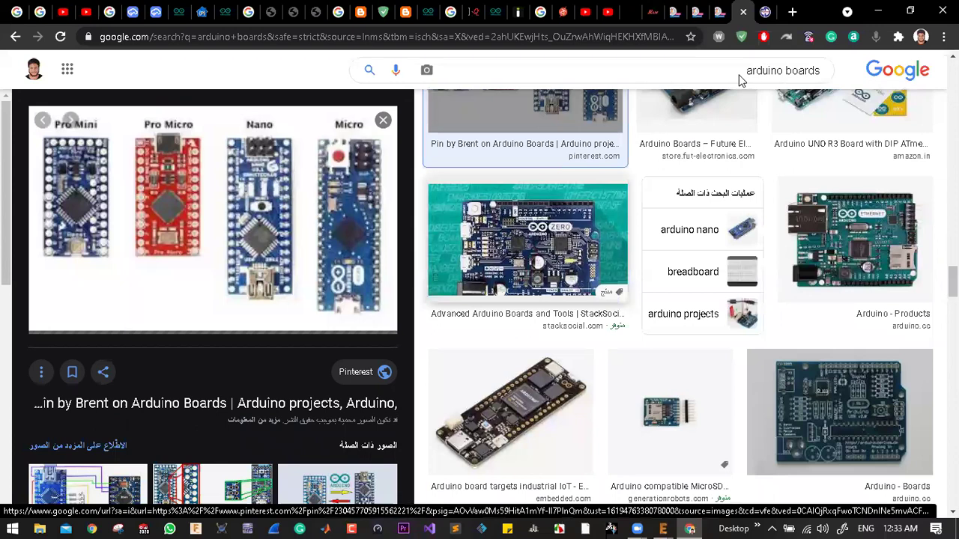
- Search the images for "arduino pico"
{"action": "left_click", "coordinate": [740, 80]}
{"action": "key", "text": "BackSpace"}
{"action": "key", "text": "BackSpace"}
{"action": "key", "text": "BackSpace"}
{"action": "key", "text": "BackSpace"}
{"action": "key", "text": "BackSpace"}
{"action": "key", "text": "BackSpace"}
{"action": "type", "text": "p"}
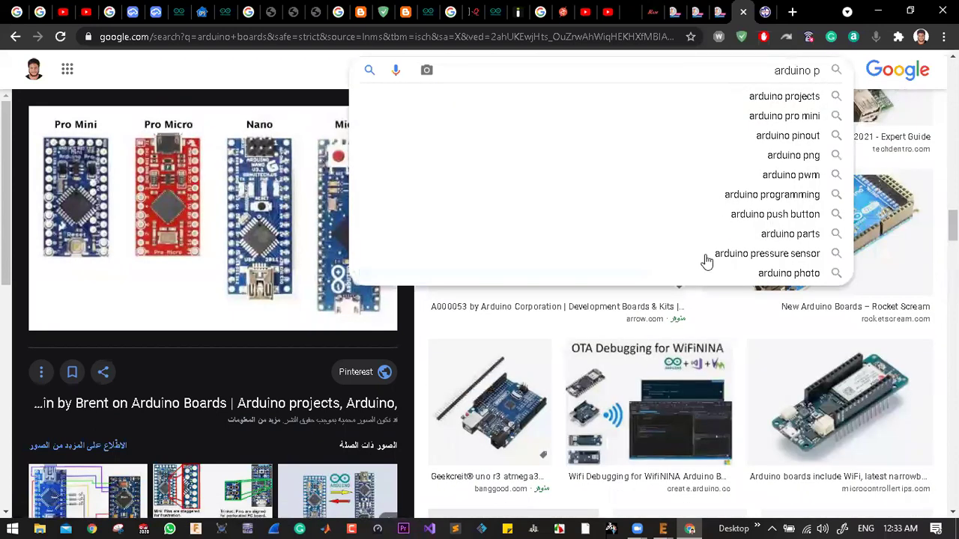
{"action": "type", "text": "ico"}
{"action": "key", "text": "Return"}
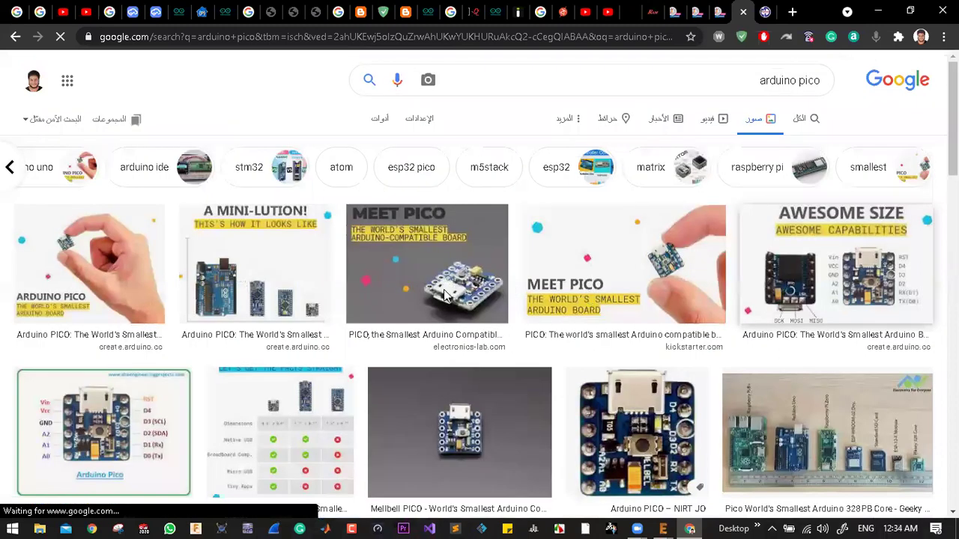
- Preview the Arduino PICO pictures from Kickstarter and Arduino Create, including the "Awesome Size, Awesome Capabilities" pin labels
{"action": "left_click", "coordinate": [444, 295]}
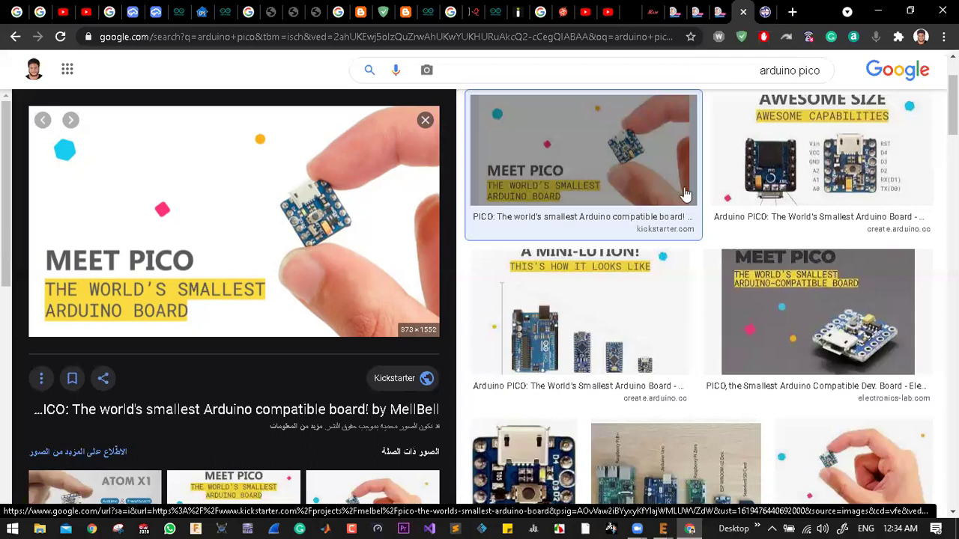
{"action": "left_click", "coordinate": [785, 174]}
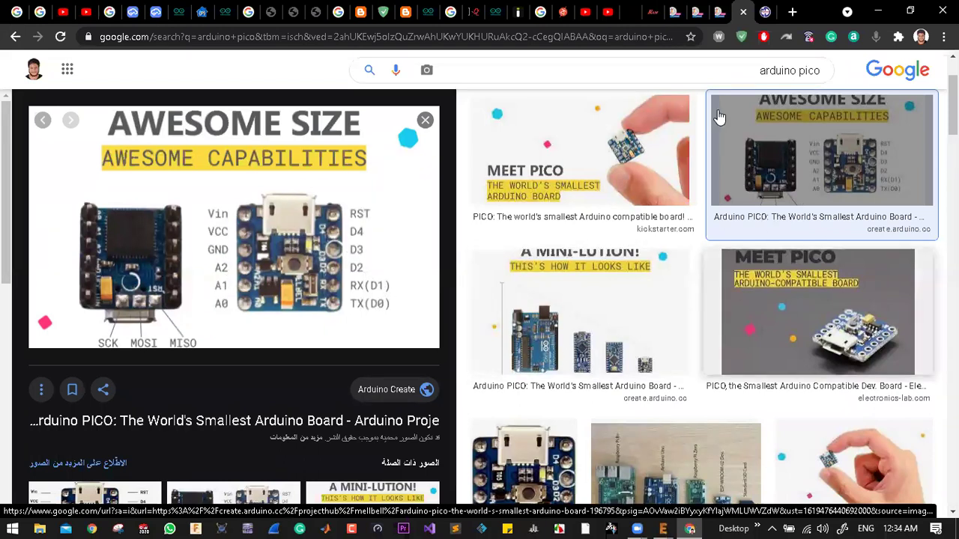
{"action": "scroll", "coordinate": [726, 93], "scroll_direction": "down", "scroll_amount": 2}
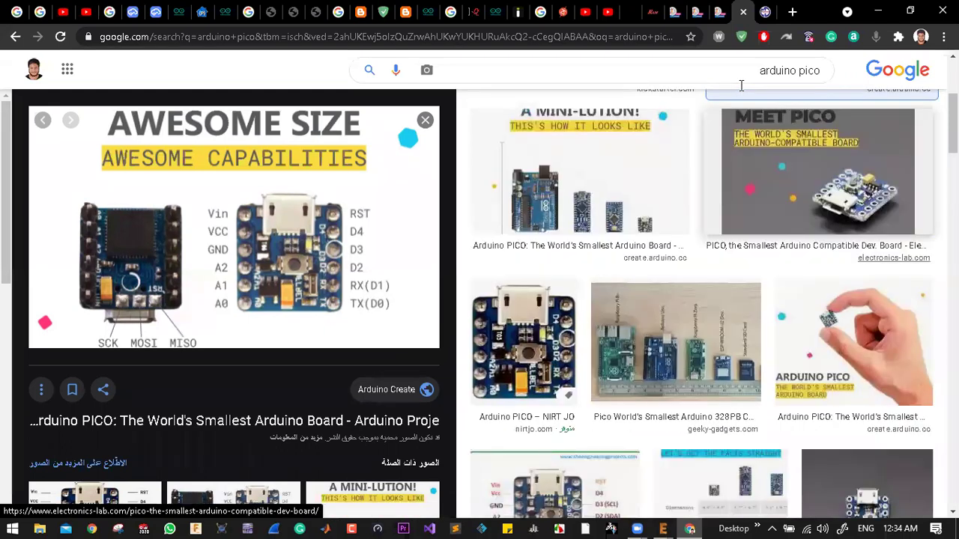
- Search the images for "at tiny 85 pinout"
{"action": "triple_click", "coordinate": [741, 85]}
{"action": "type", "text": "at tiny 85"}
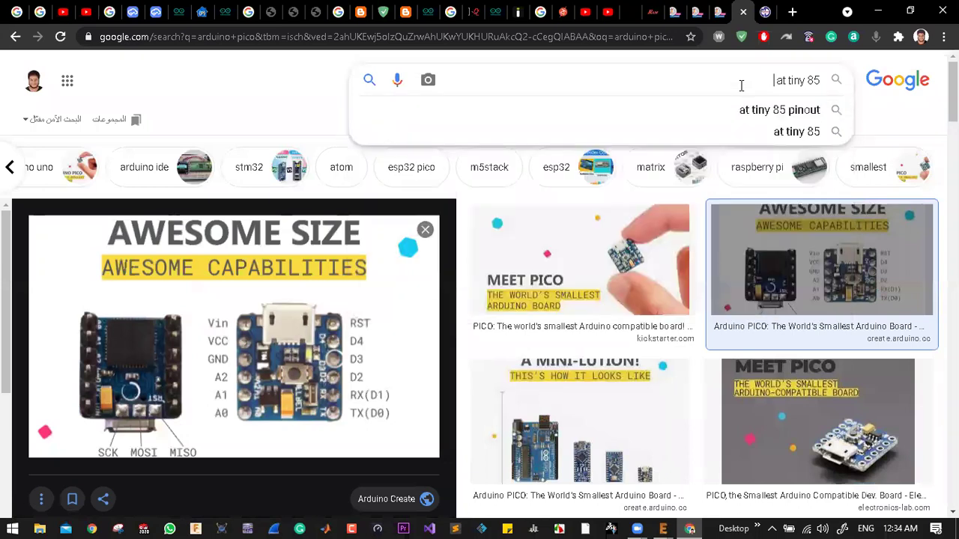
{"action": "key", "text": "Down"}
{"action": "key", "text": "Return"}
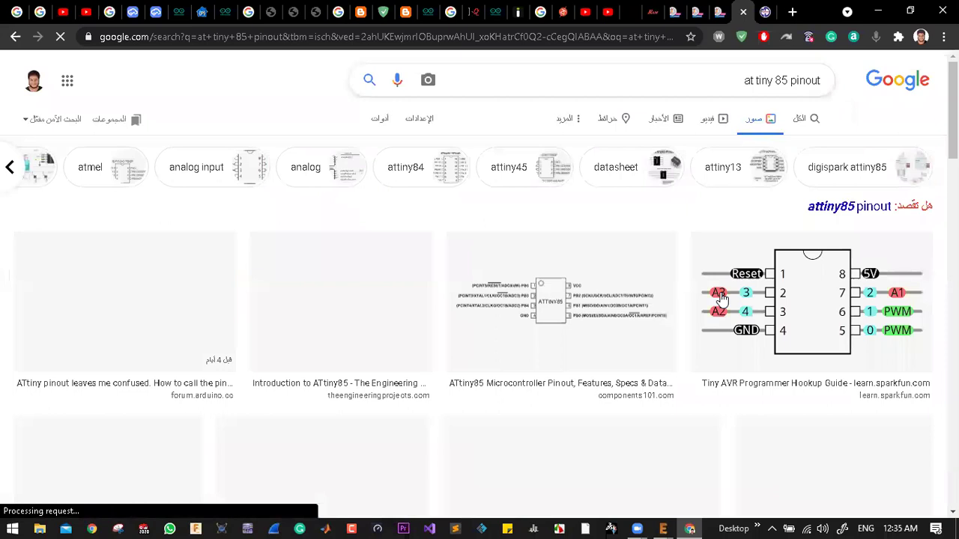
- Preview the Digispark pinout picture and examine its pin labels, related images and the other ATtiny85 pinout results
{"action": "scroll", "coordinate": [749, 334], "scroll_direction": "down", "scroll_amount": 2}
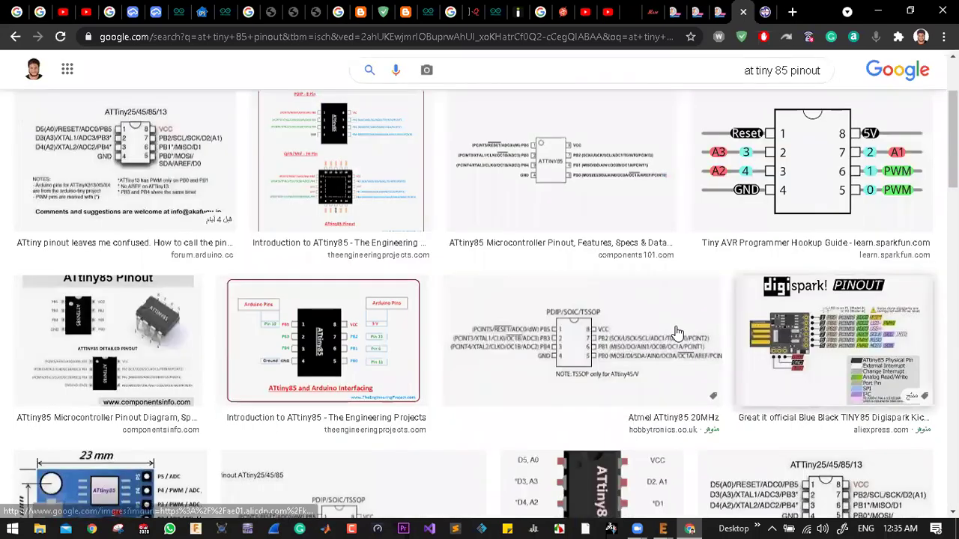
{"action": "left_click", "coordinate": [329, 302]}
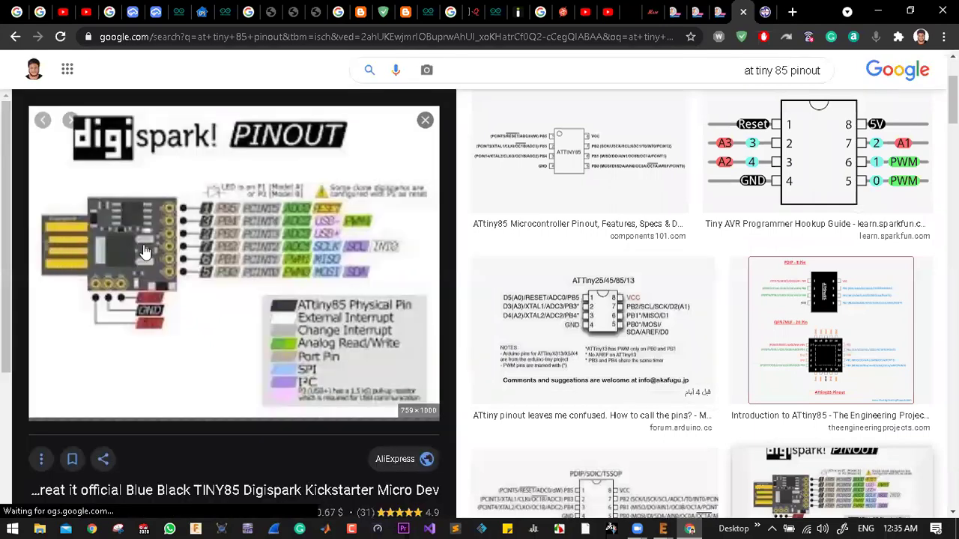
{"action": "scroll", "coordinate": [148, 258], "scroll_direction": "down", "scroll_amount": 1}
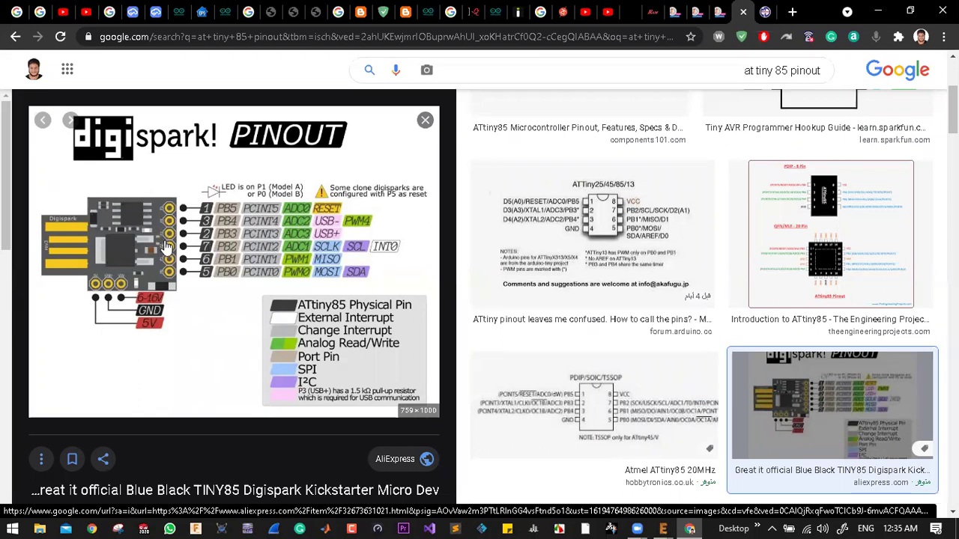
{"action": "scroll", "coordinate": [167, 256], "scroll_direction": "down", "scroll_amount": 1}
{"action": "scroll", "coordinate": [157, 258], "scroll_direction": "up", "scroll_amount": 1}
{"action": "scroll", "coordinate": [365, 277], "scroll_direction": "down", "scroll_amount": 2}
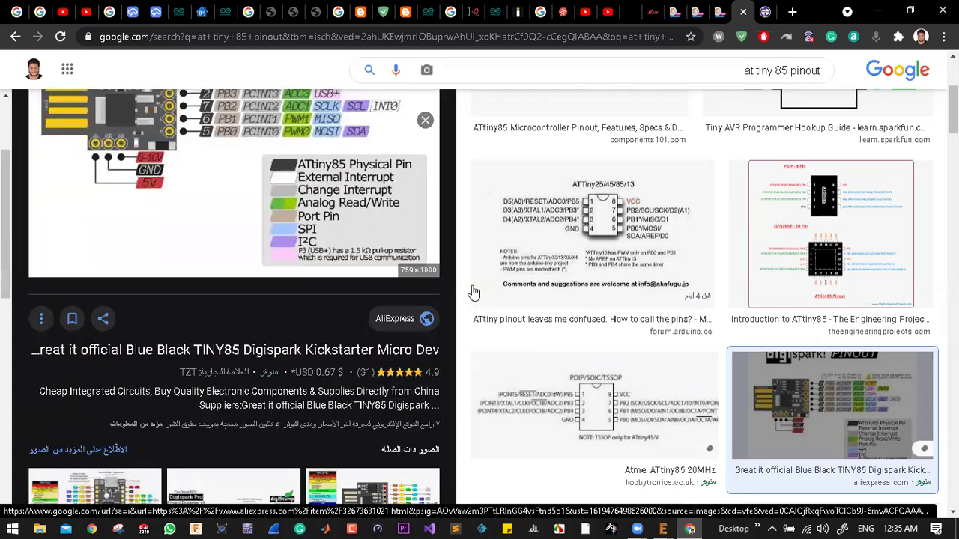
{"action": "scroll", "coordinate": [360, 339], "scroll_direction": "down", "scroll_amount": 3}
{"action": "scroll", "coordinate": [626, 352], "scroll_direction": "down", "scroll_amount": 1}
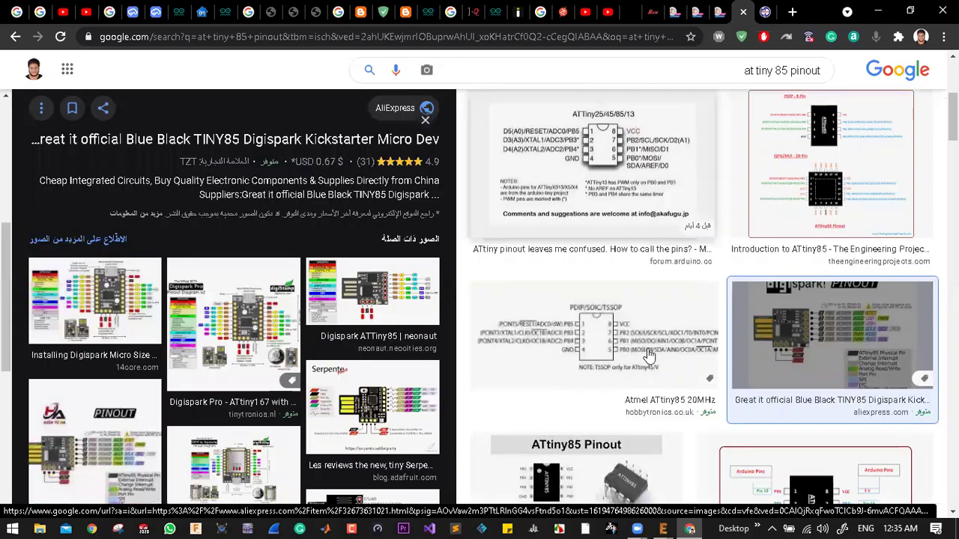
{"action": "scroll", "coordinate": [652, 346], "scroll_direction": "down", "scroll_amount": 4}
{"action": "scroll", "coordinate": [669, 341], "scroll_direction": "down", "scroll_amount": 1}
{"action": "scroll", "coordinate": [671, 341], "scroll_direction": "down", "scroll_amount": 5}
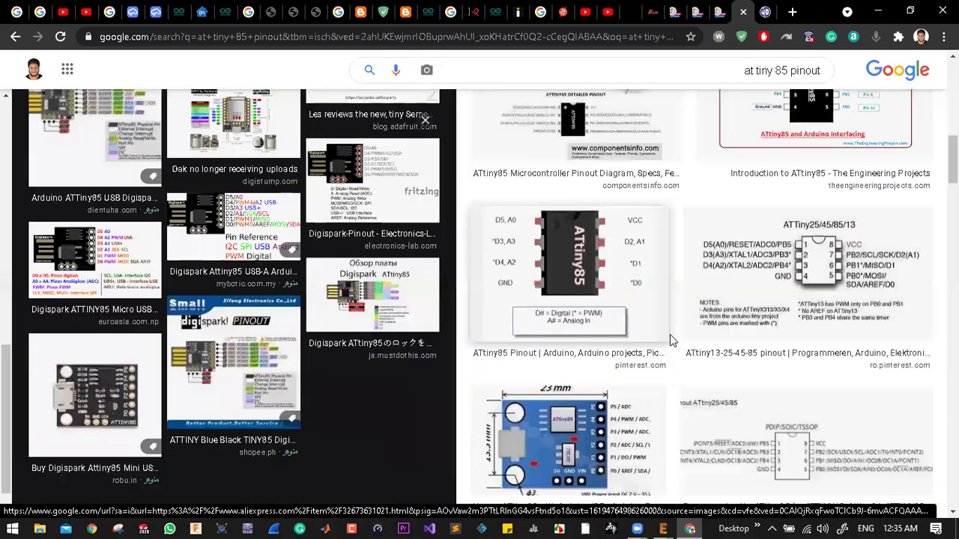
{"action": "scroll", "coordinate": [671, 340], "scroll_direction": "down", "scroll_amount": 2}
- Go to the open CH340G SMD product page on Free Electronics and view its price and description
{"action": "scroll", "coordinate": [672, 341], "scroll_direction": "up", "scroll_amount": 12}
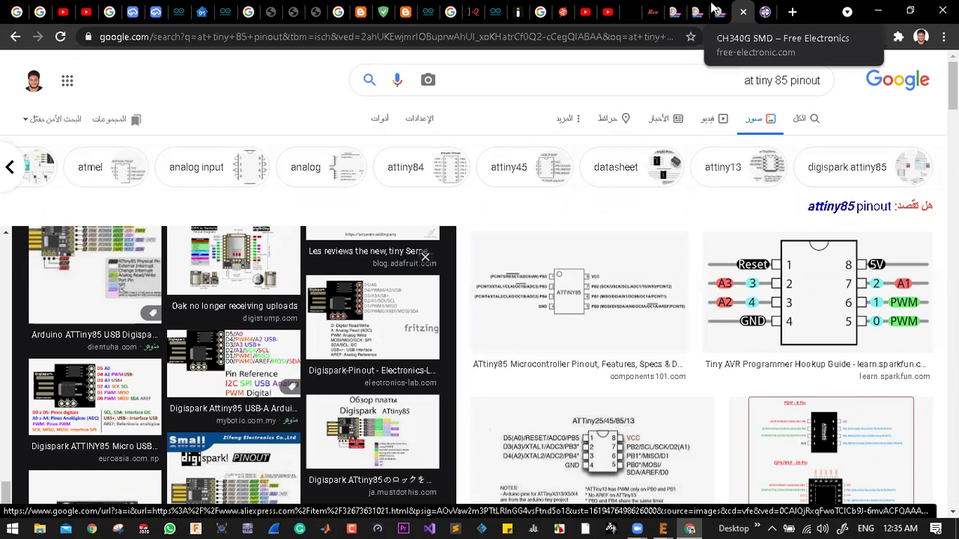
{"action": "left_click", "coordinate": [719, 12]}
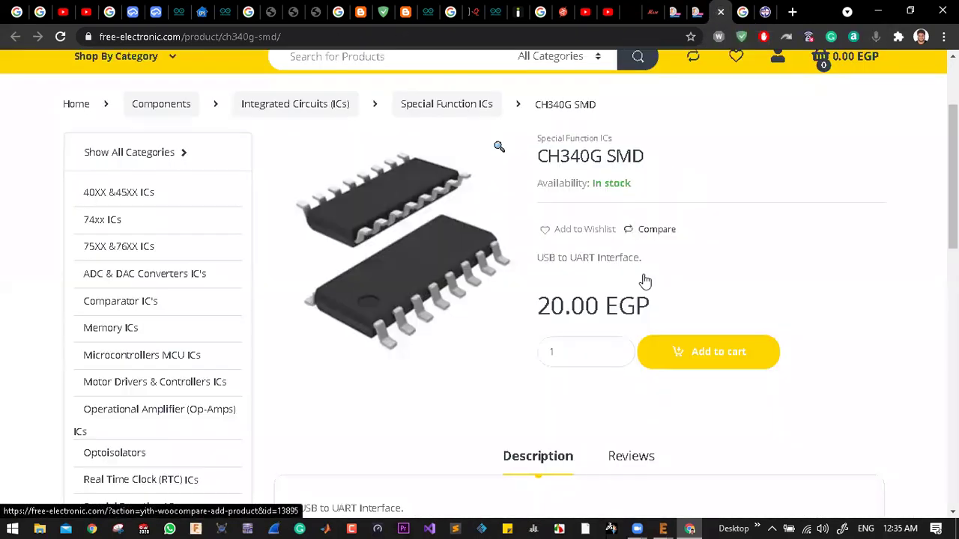
{"action": "scroll", "coordinate": [643, 278], "scroll_direction": "down", "scroll_amount": 3}
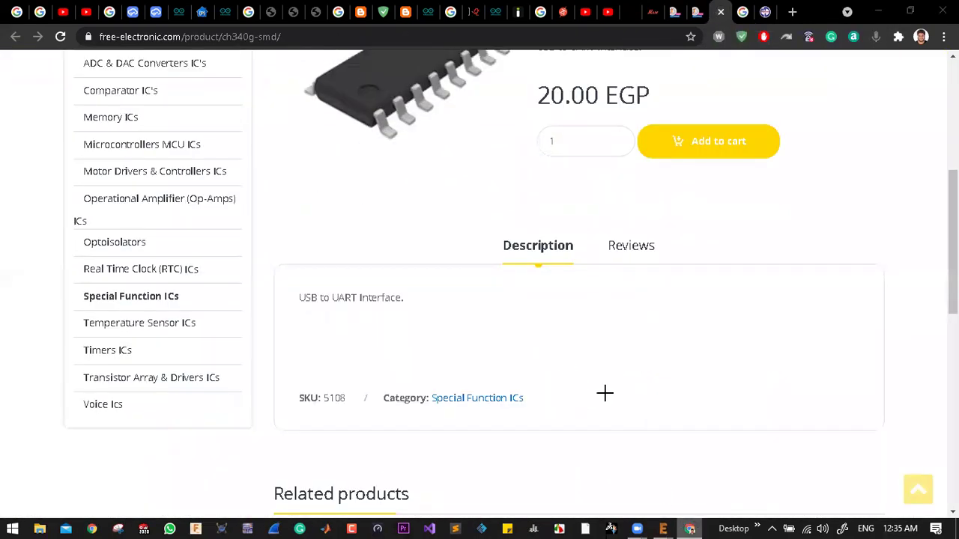
- Switch to the EAGLE board and start a polygon on layer 16 Bottom at the board outline's upper-left corner
{"action": "key", "text": "alt+Tab"}
{"action": "scroll", "coordinate": [569, 456], "scroll_direction": "down", "scroll_amount": 3}
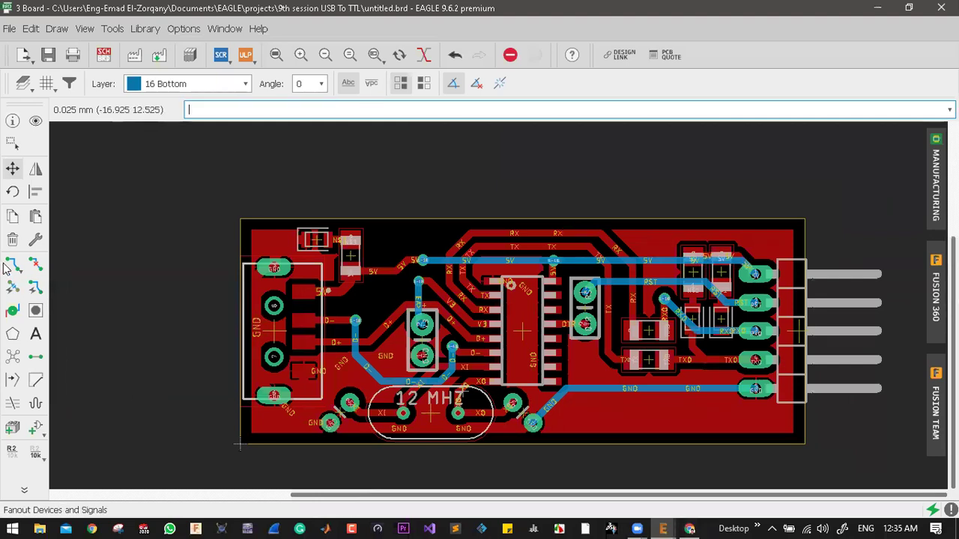
{"action": "left_click", "coordinate": [12, 334]}
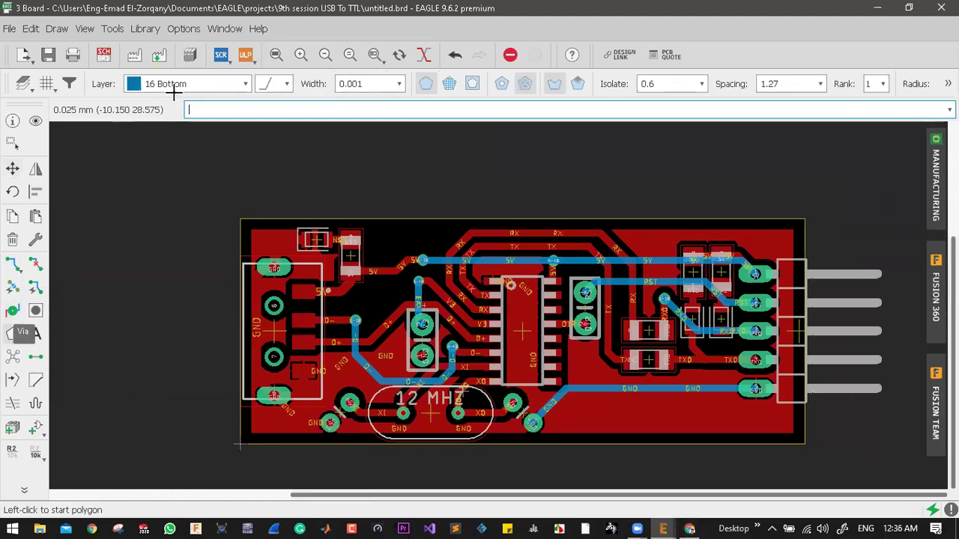
{"action": "scroll", "coordinate": [228, 188], "scroll_direction": "up", "scroll_amount": 5}
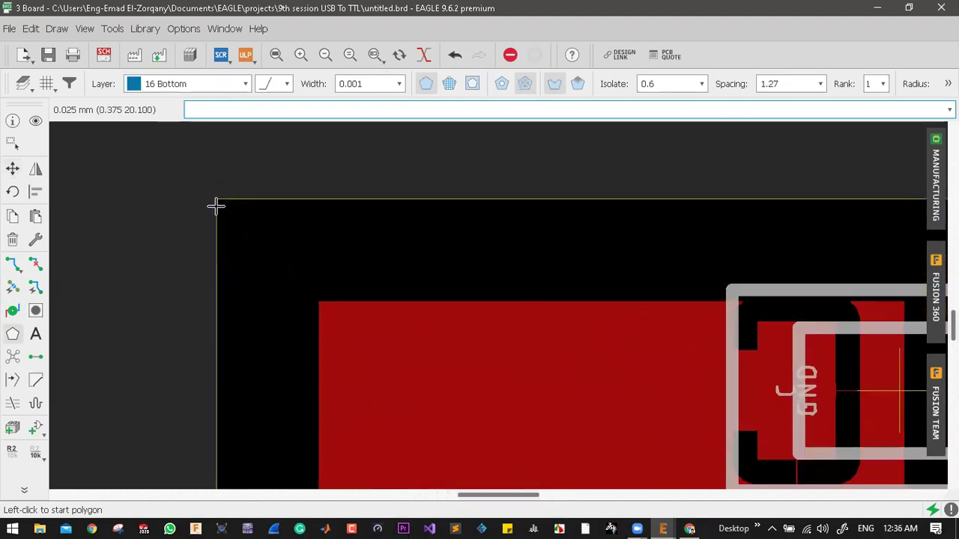
{"action": "scroll", "coordinate": [216, 206], "scroll_direction": "up", "scroll_amount": 1}
{"action": "scroll", "coordinate": [176, 176], "scroll_direction": "up", "scroll_amount": 3}
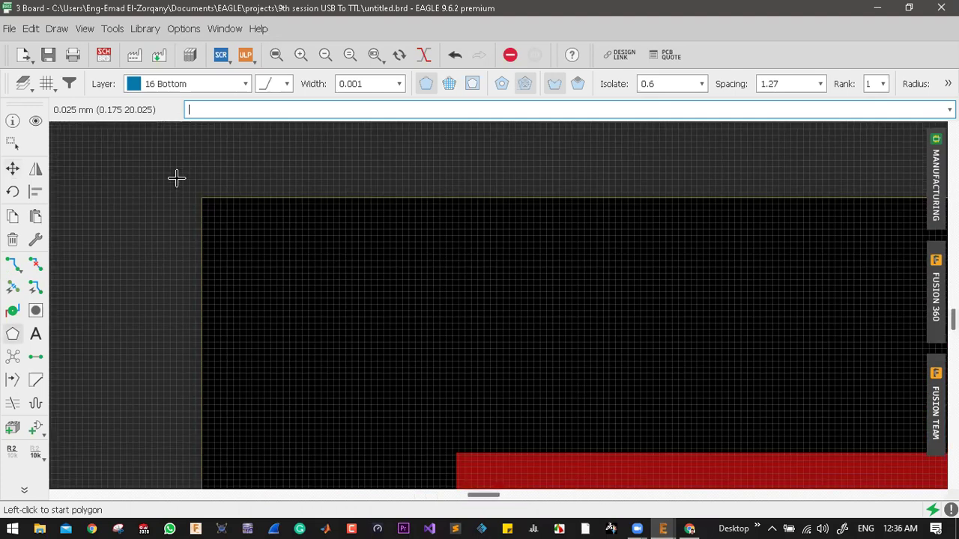
{"action": "left_click", "coordinate": [178, 179]}
{"action": "scroll", "coordinate": [287, 193], "scroll_direction": "down", "scroll_amount": 3}
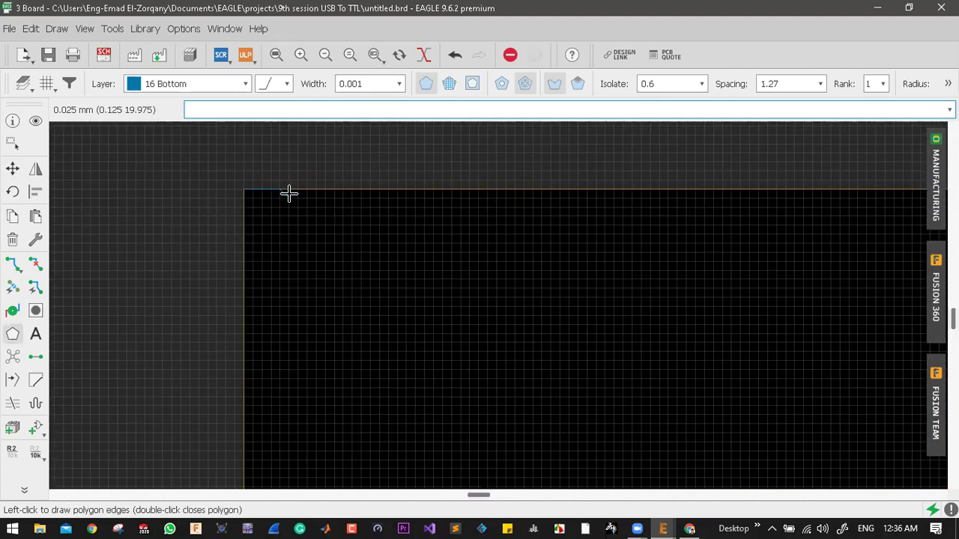
- Draw the polygon's top edge along the board outline to its upper-right corner
{"action": "scroll", "coordinate": [294, 191], "scroll_direction": "down", "scroll_amount": 5}
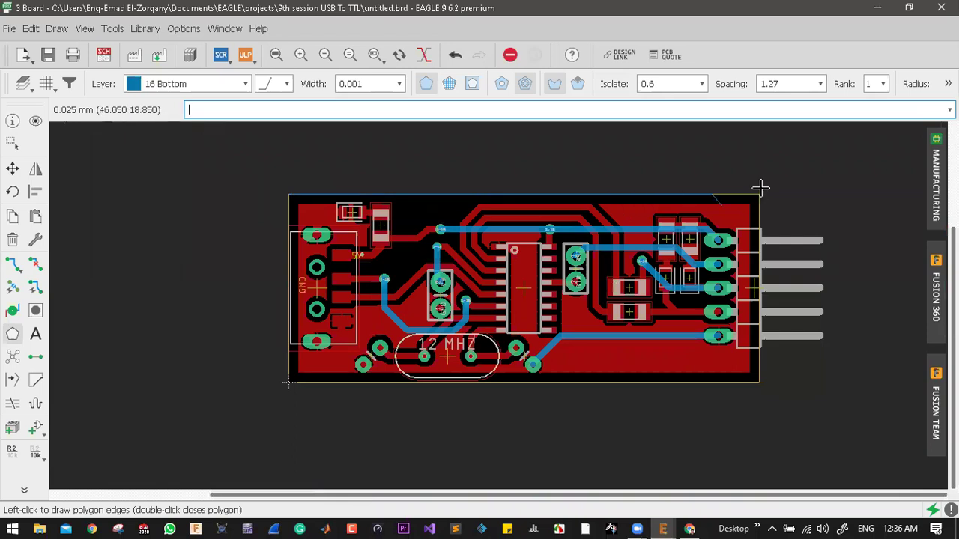
{"action": "scroll", "coordinate": [762, 185], "scroll_direction": "up", "scroll_amount": 1}
{"action": "scroll", "coordinate": [768, 180], "scroll_direction": "up", "scroll_amount": 2}
{"action": "scroll", "coordinate": [768, 180], "scroll_direction": "up", "scroll_amount": 2}
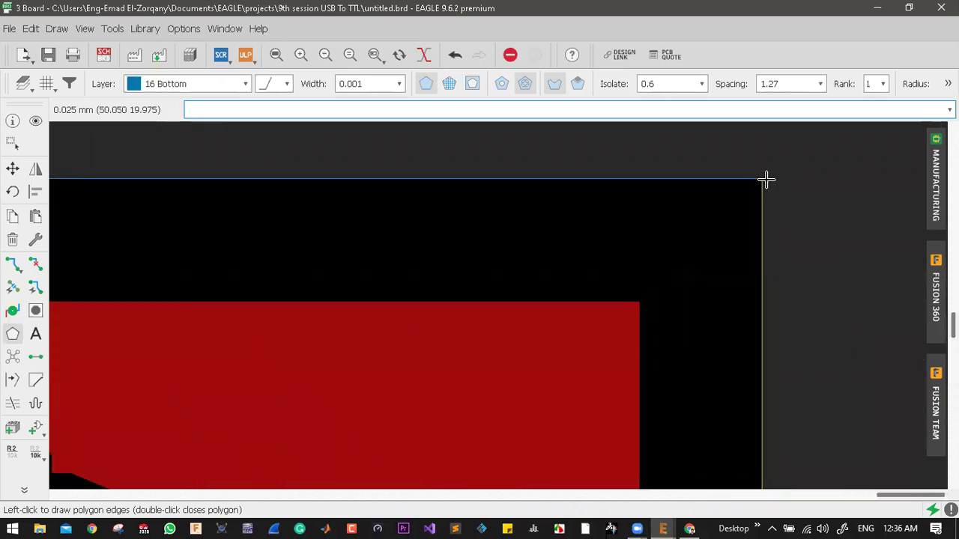
{"action": "scroll", "coordinate": [744, 176], "scroll_direction": "up", "scroll_amount": 2}
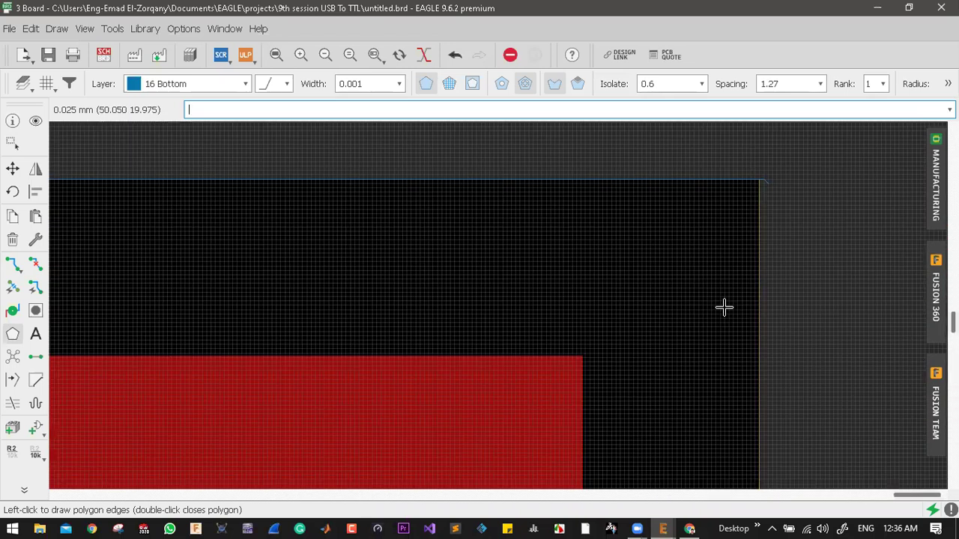
- Draw the polygon's right edge down the board outline to its lower-right corner
{"action": "scroll", "coordinate": [715, 198], "scroll_direction": "down", "scroll_amount": 8}
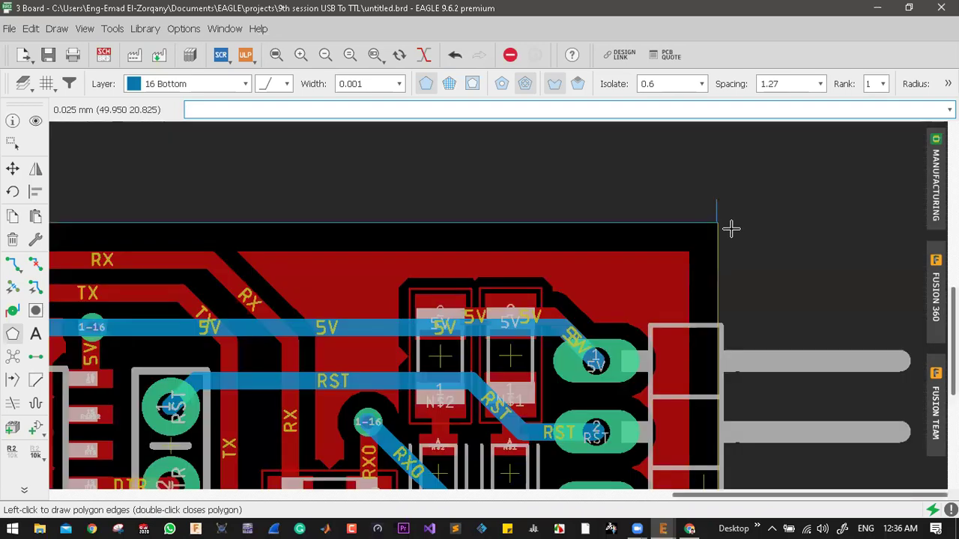
{"action": "scroll", "coordinate": [723, 381], "scroll_direction": "up", "scroll_amount": 5}
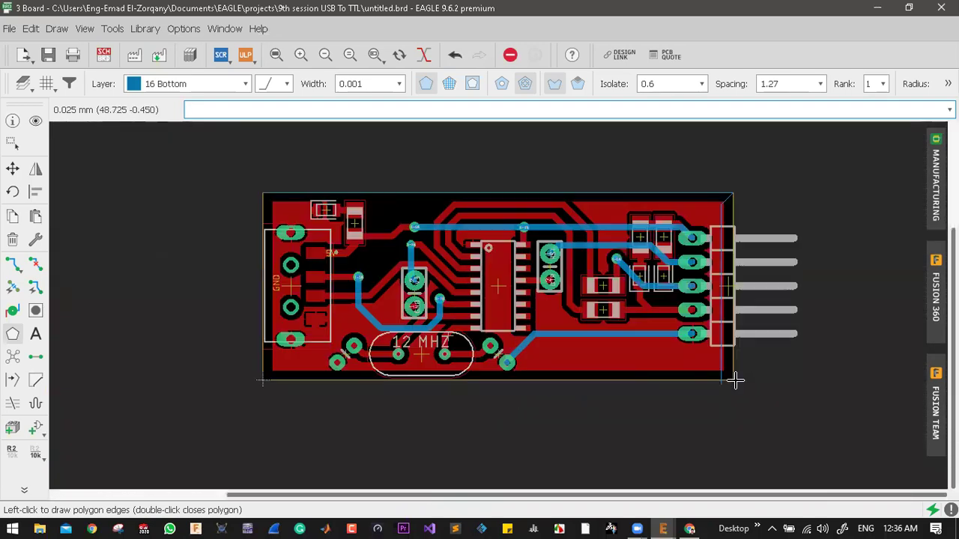
{"action": "scroll", "coordinate": [731, 382], "scroll_direction": "up", "scroll_amount": 3}
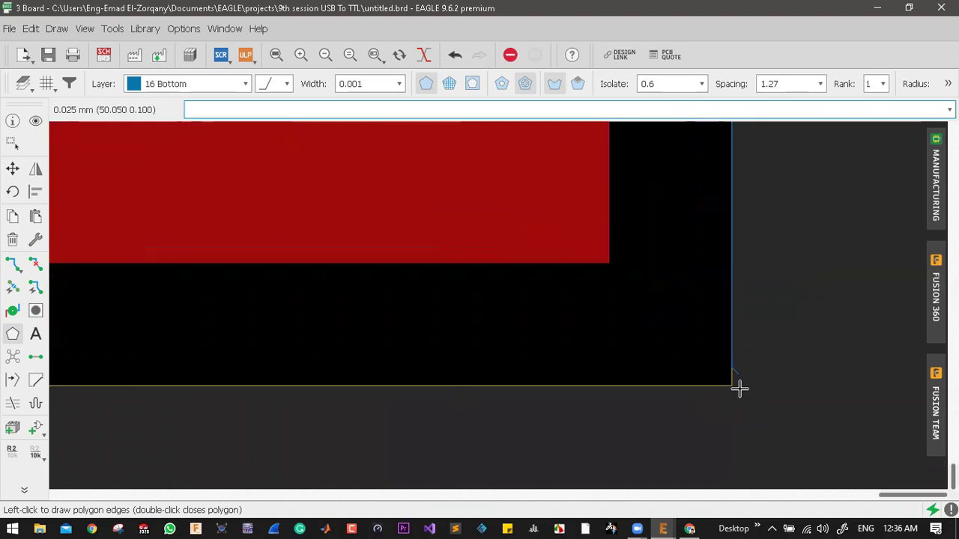
{"action": "scroll", "coordinate": [727, 374], "scroll_direction": "up", "scroll_amount": 2}
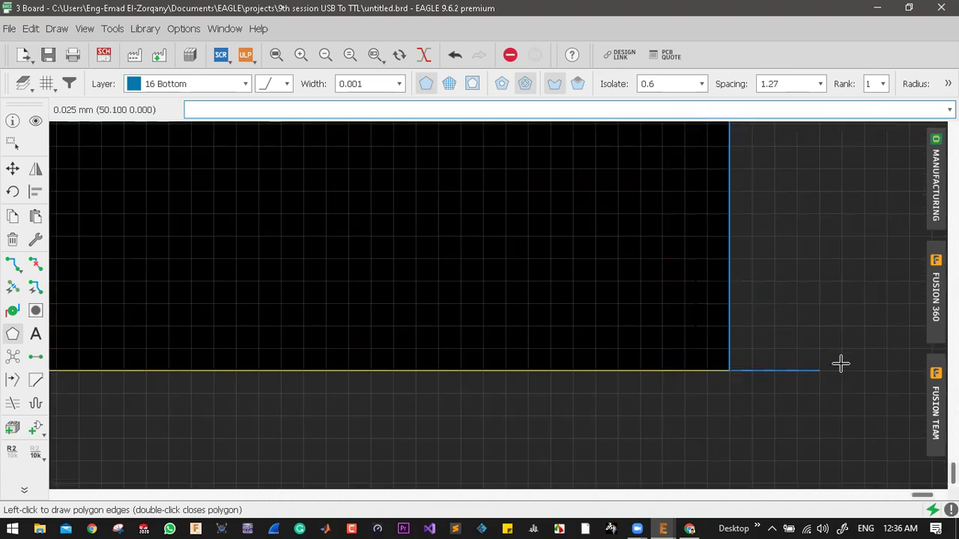
- Draw the polygon's bottom edge along the board outline to its lower-left corner at the origin
{"action": "scroll", "coordinate": [840, 364], "scroll_direction": "down", "scroll_amount": 4}
{"action": "scroll", "coordinate": [609, 370], "scroll_direction": "down", "scroll_amount": 5}
{"action": "scroll", "coordinate": [398, 377], "scroll_direction": "up", "scroll_amount": 6}
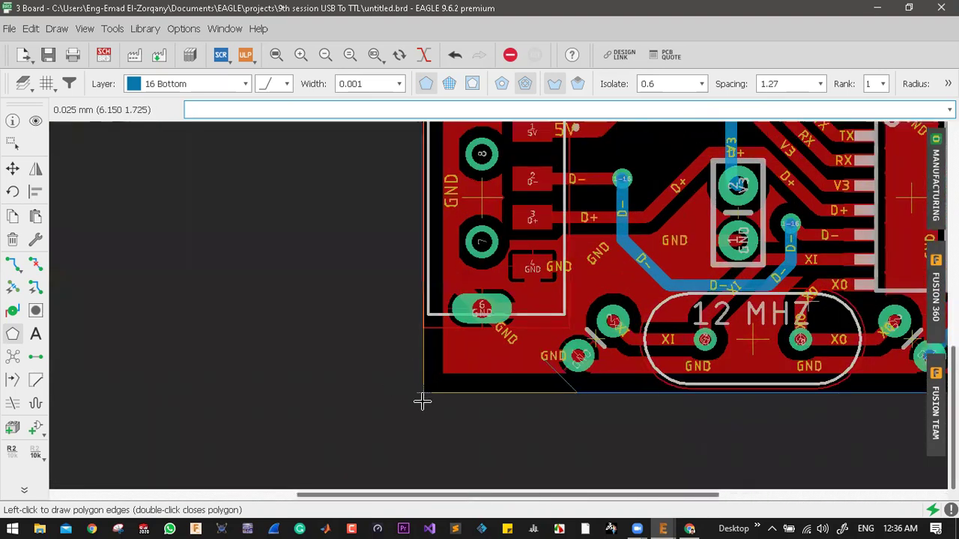
{"action": "scroll", "coordinate": [466, 413], "scroll_direction": "up", "scroll_amount": 3}
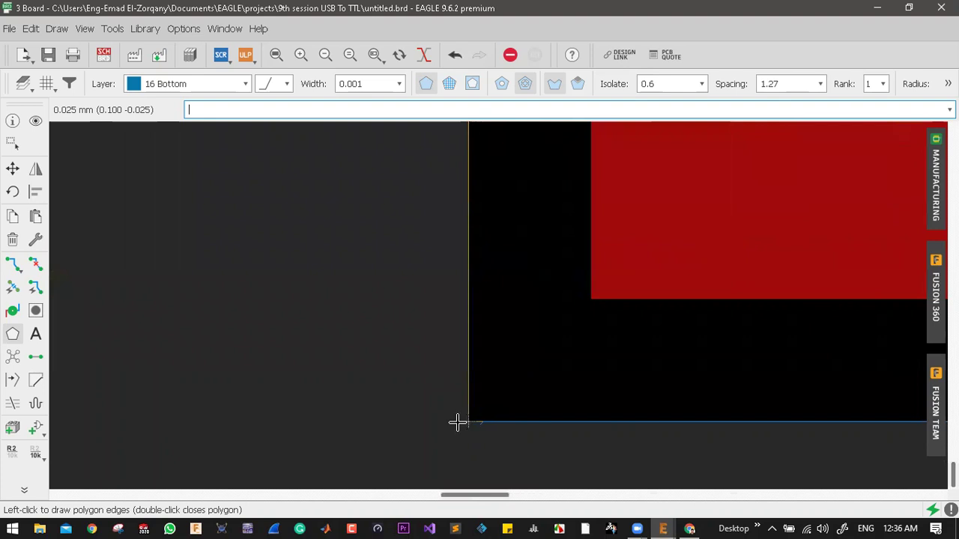
{"action": "scroll", "coordinate": [458, 424], "scroll_direction": "up", "scroll_amount": 4}
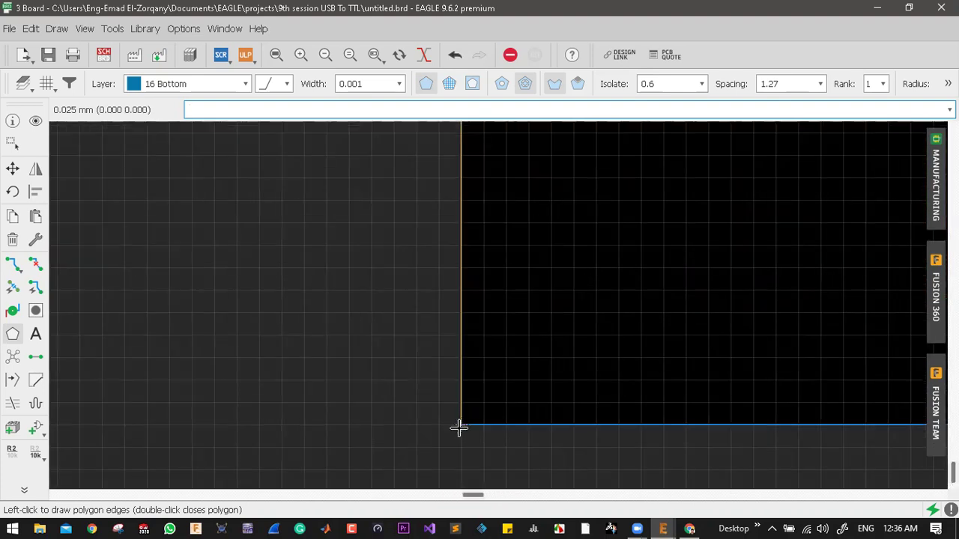
{"action": "scroll", "coordinate": [460, 425], "scroll_direction": "down", "scroll_amount": 1}
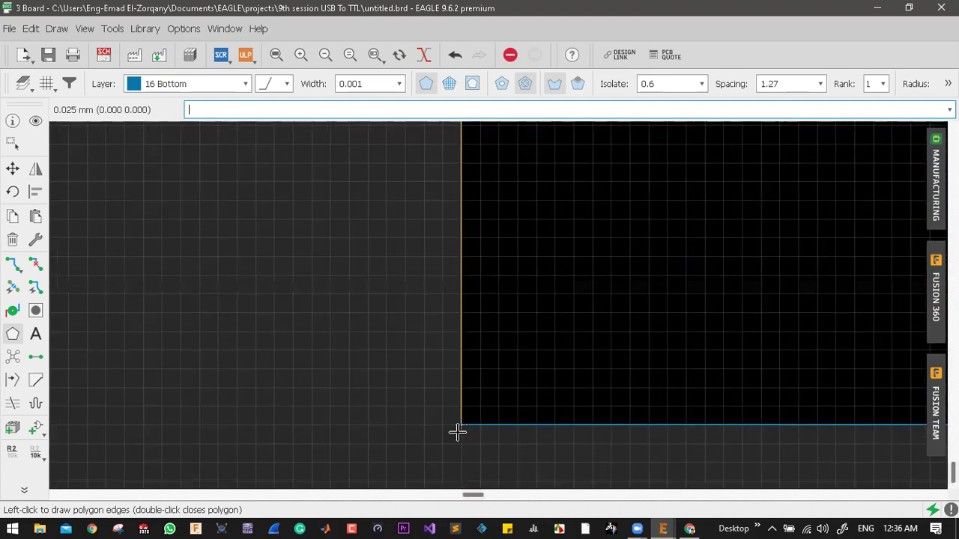
{"action": "scroll", "coordinate": [454, 452], "scroll_direction": "down", "scroll_amount": 1}
{"action": "scroll", "coordinate": [453, 452], "scroll_direction": "down", "scroll_amount": 2}
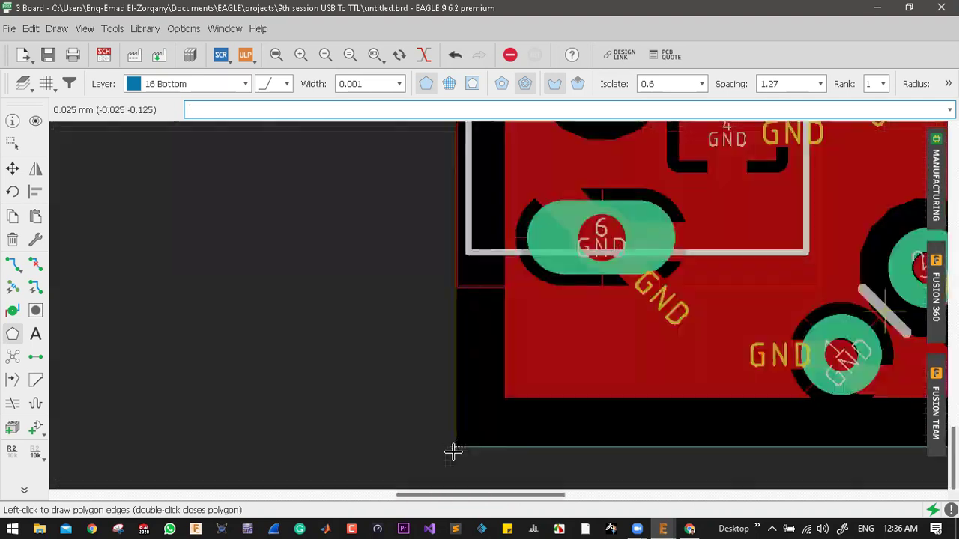
- Close the bottom-layer polygon at the board outline's upper-left corner and assign it the signal name GND
{"action": "scroll", "coordinate": [456, 374], "scroll_direction": "down", "scroll_amount": 4}
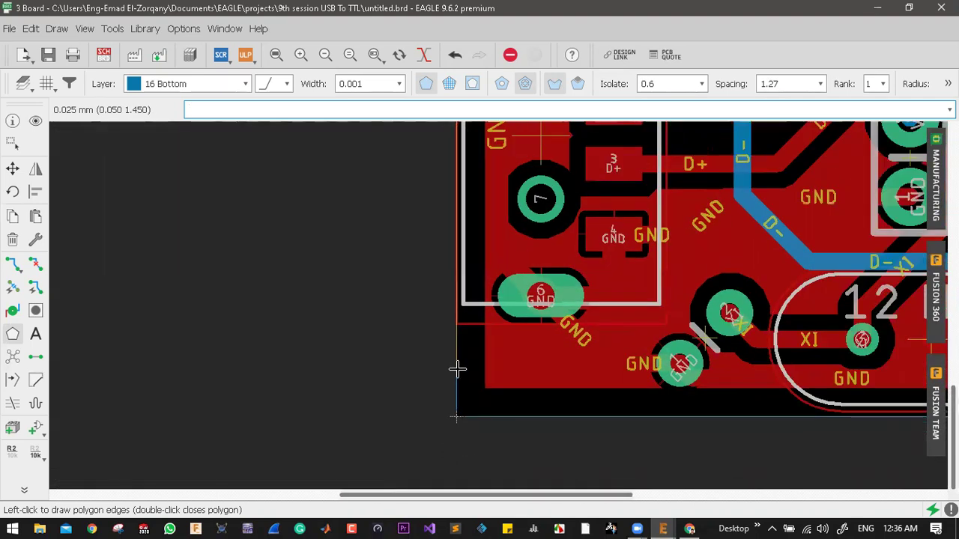
{"action": "scroll", "coordinate": [450, 278], "scroll_direction": "down", "scroll_amount": 2}
{"action": "scroll", "coordinate": [437, 270], "scroll_direction": "up", "scroll_amount": 6}
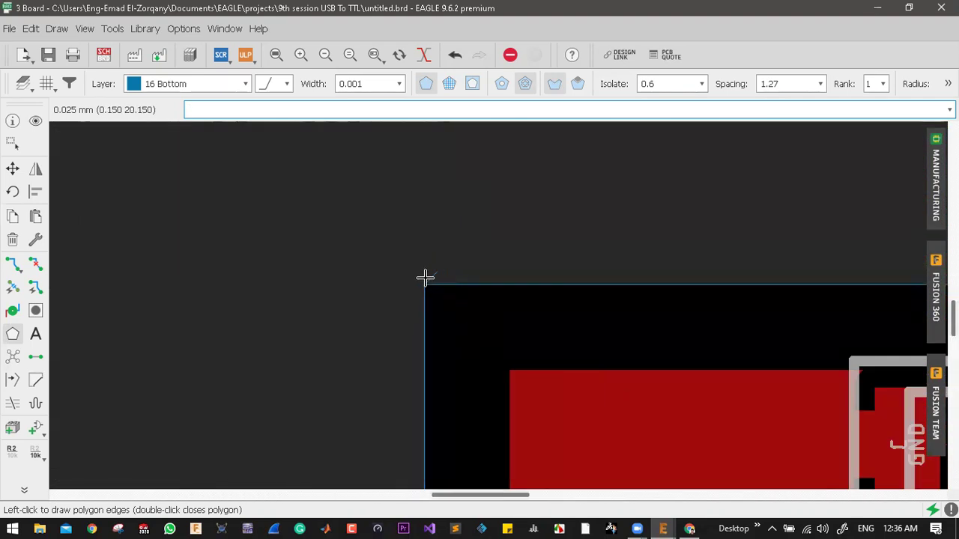
{"action": "scroll", "coordinate": [424, 313], "scroll_direction": "up", "scroll_amount": 1}
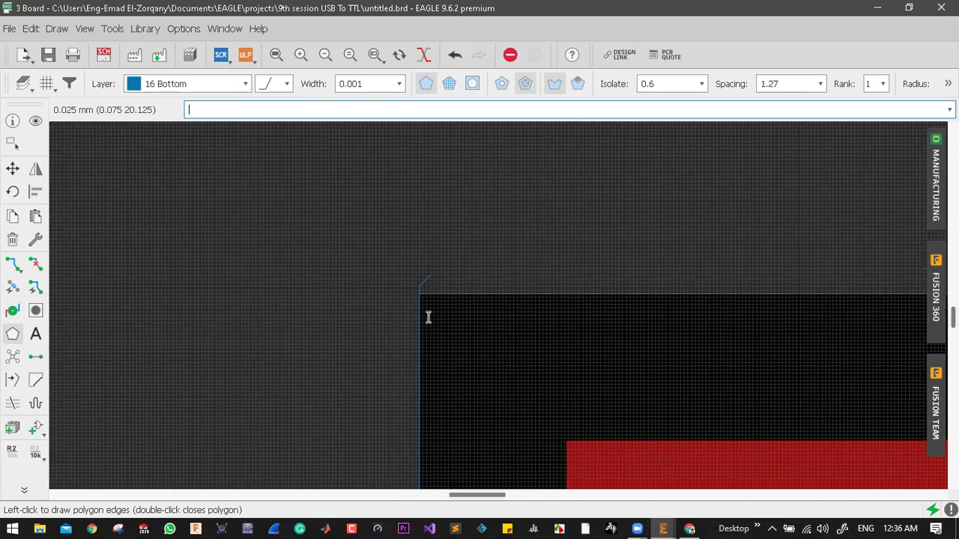
{"action": "double_click", "coordinate": [428, 317]}
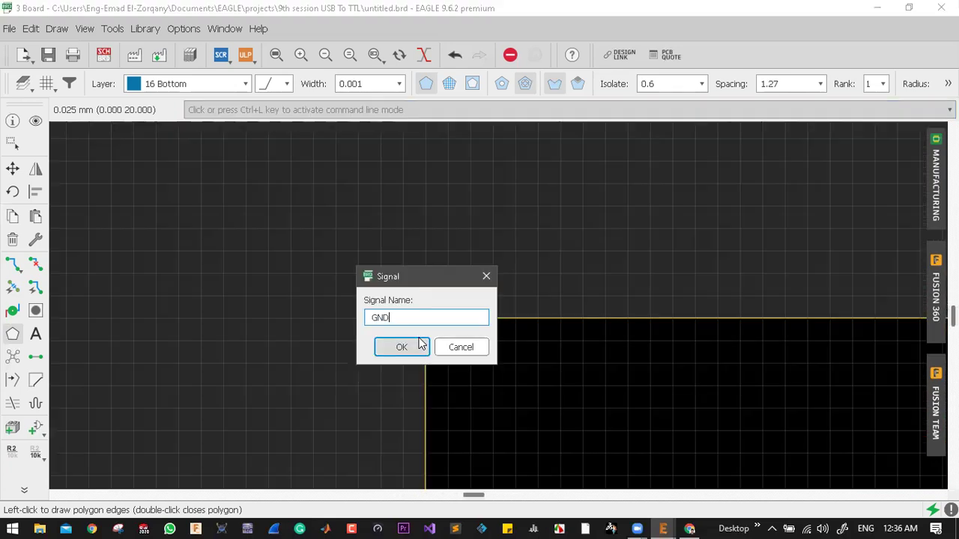
{"action": "left_click", "coordinate": [419, 344]}
- Run Ratsnest to fill the bottom-layer GND polygon with copper across the board
{"action": "scroll", "coordinate": [124, 353], "scroll_direction": "down", "scroll_amount": 1}
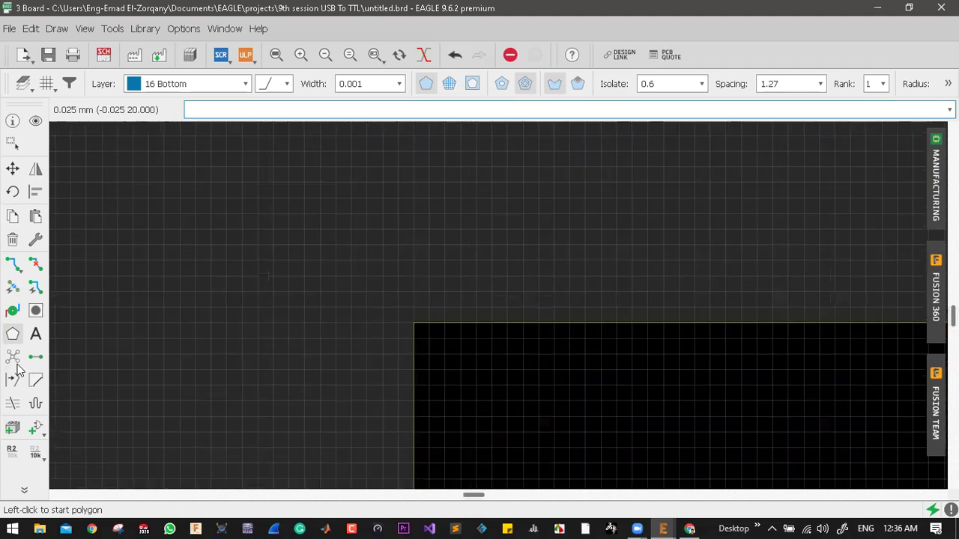
{"action": "left_click", "coordinate": [13, 358]}
{"action": "scroll", "coordinate": [405, 192], "scroll_direction": "down", "scroll_amount": 1}
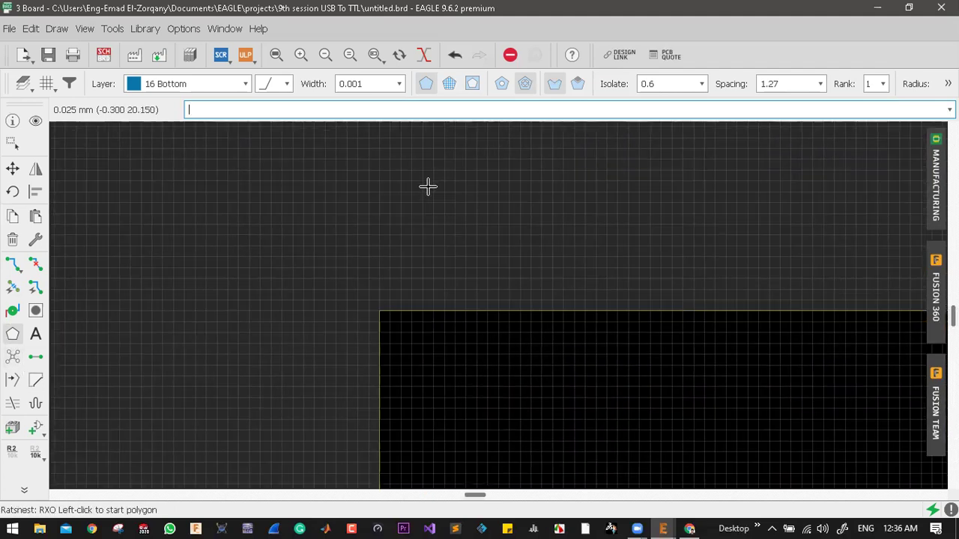
{"action": "scroll", "coordinate": [428, 187], "scroll_direction": "down", "scroll_amount": 2}
{"action": "scroll", "coordinate": [663, 257], "scroll_direction": "down", "scroll_amount": 3}
{"action": "scroll", "coordinate": [751, 219], "scroll_direction": "up", "scroll_amount": 2}
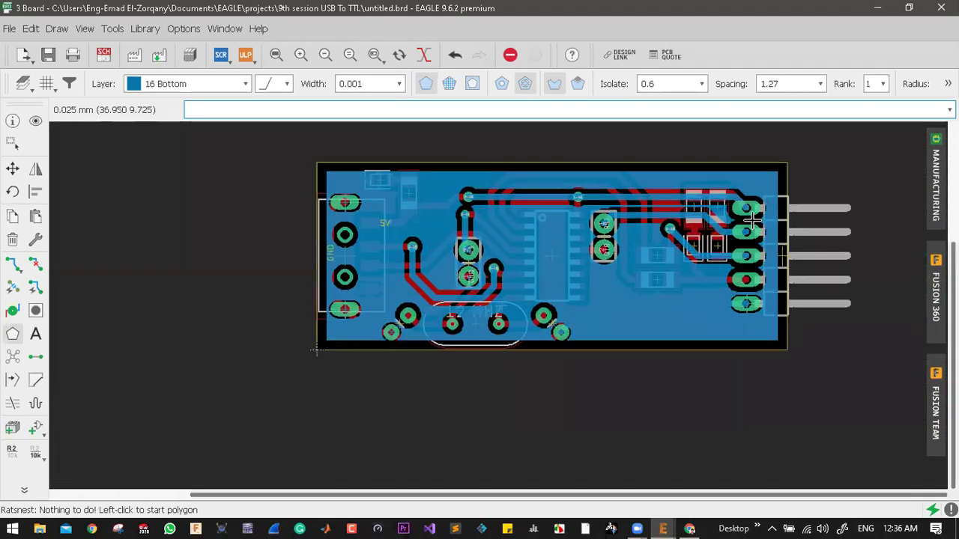
{"action": "scroll", "coordinate": [721, 215], "scroll_direction": "up", "scroll_amount": 2}
- Preview the manufactured board's top side and bottom side, and close the preview
{"action": "left_click", "coordinate": [935, 184]}
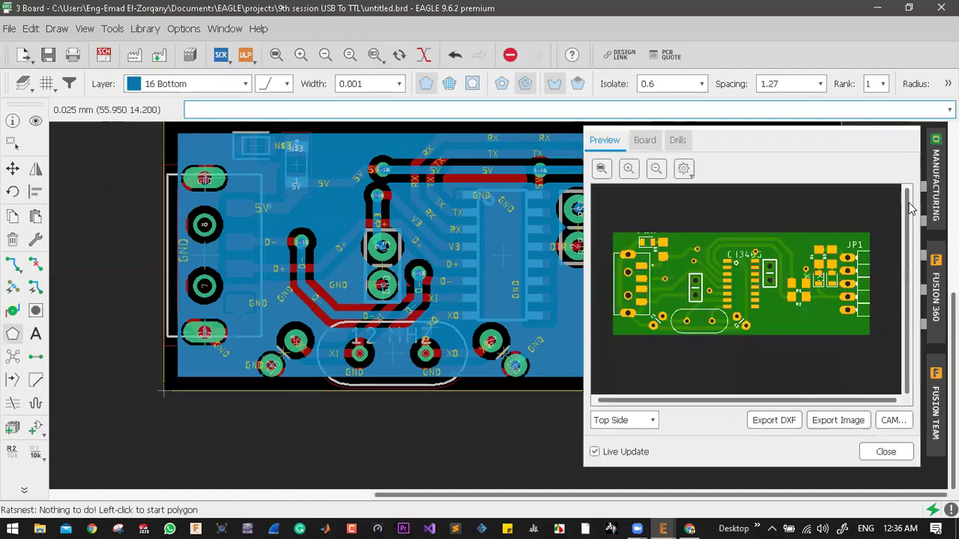
{"action": "scroll", "coordinate": [809, 292], "scroll_direction": "up", "scroll_amount": 2}
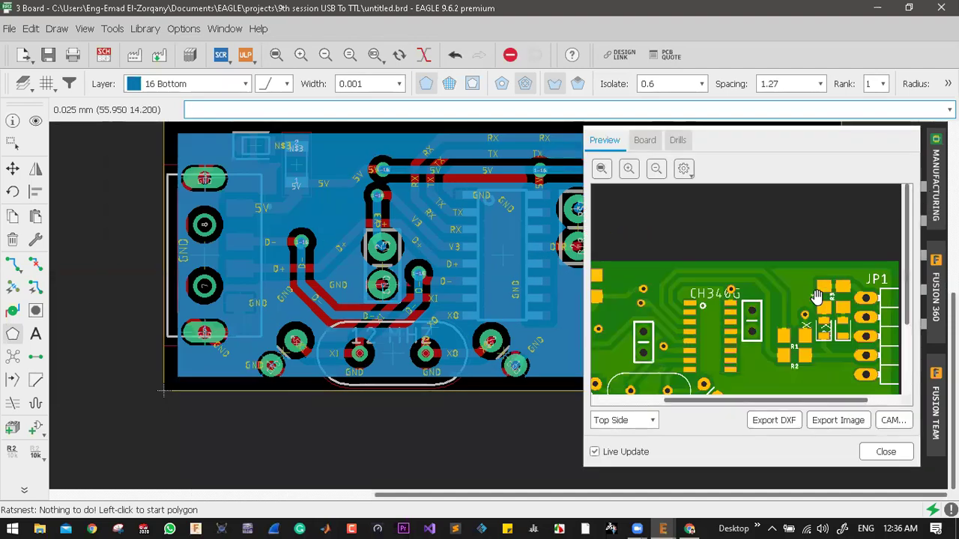
{"action": "scroll", "coordinate": [774, 289], "scroll_direction": "down", "scroll_amount": 2}
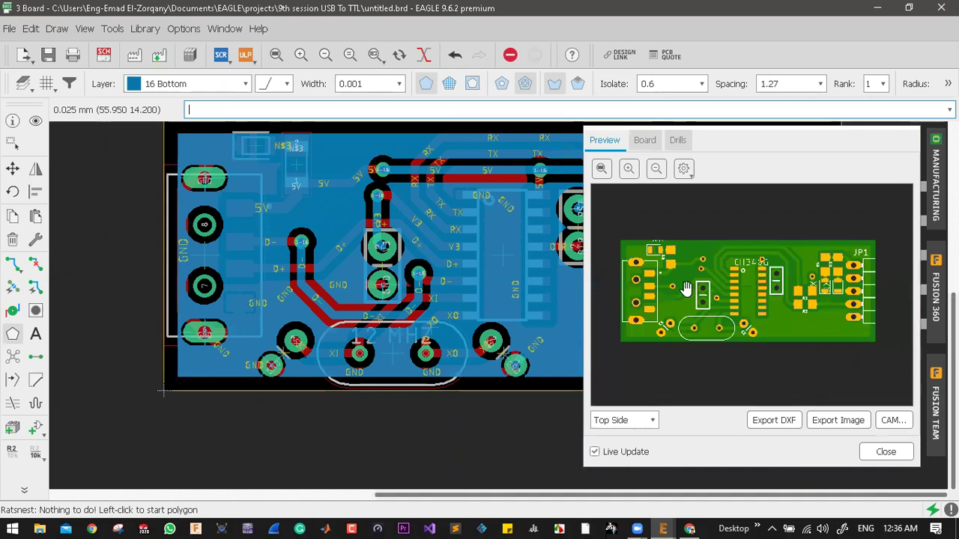
{"action": "left_click", "coordinate": [629, 421]}
{"action": "left_click", "coordinate": [638, 442]}
{"action": "key", "text": "Down"}
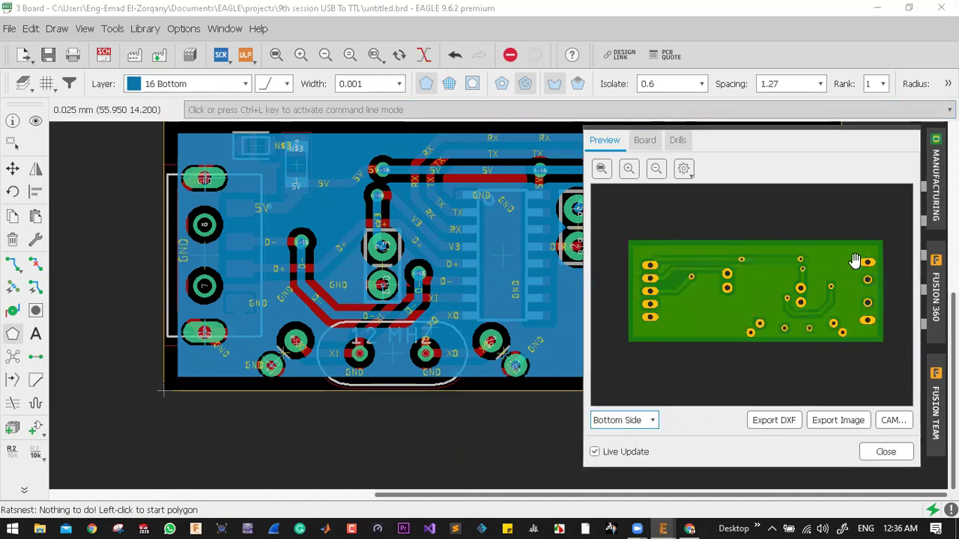
{"action": "left_click", "coordinate": [625, 428]}
{"action": "left_click", "coordinate": [616, 442]}
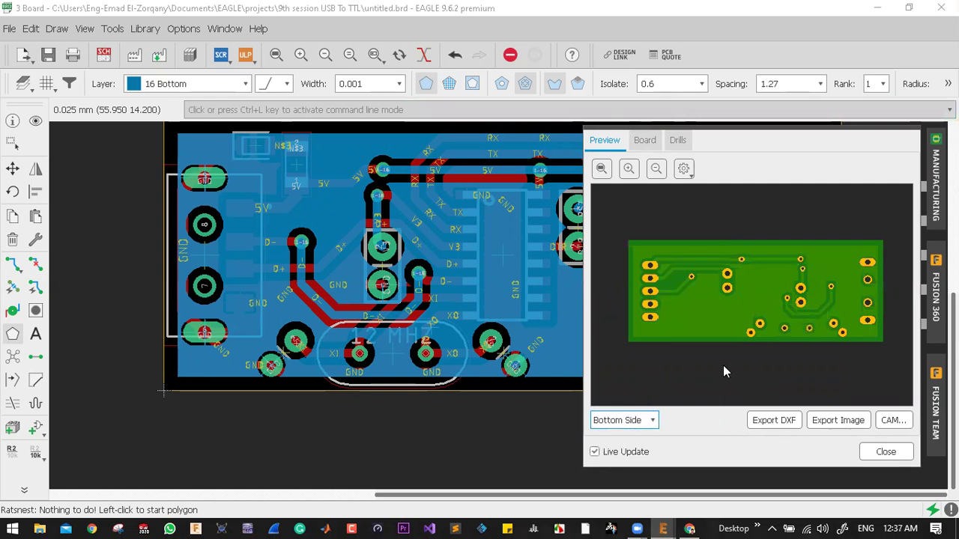
{"action": "left_click", "coordinate": [887, 453]}
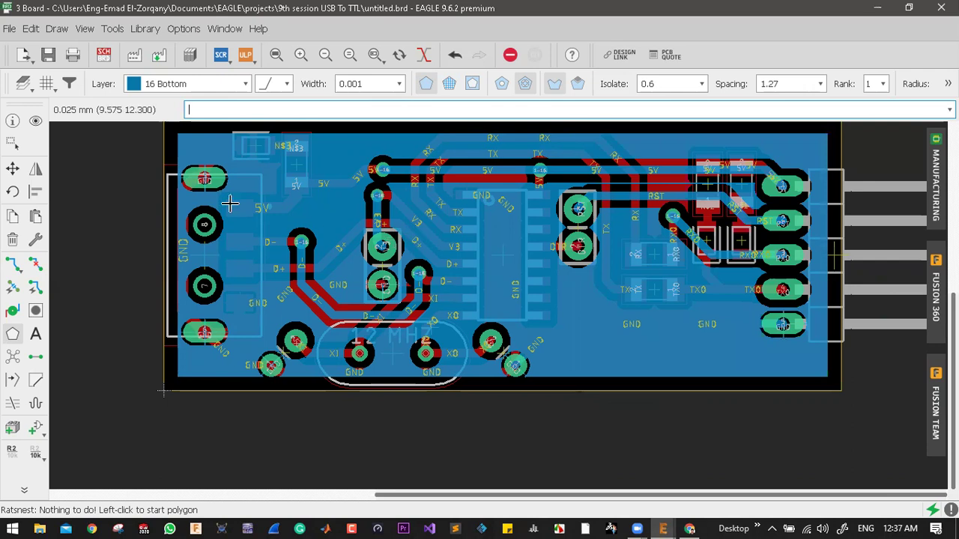
- Set the visible layers to the top-side layer preset, showing component names and hiding the bottom copper
{"action": "left_click", "coordinate": [22, 84]}
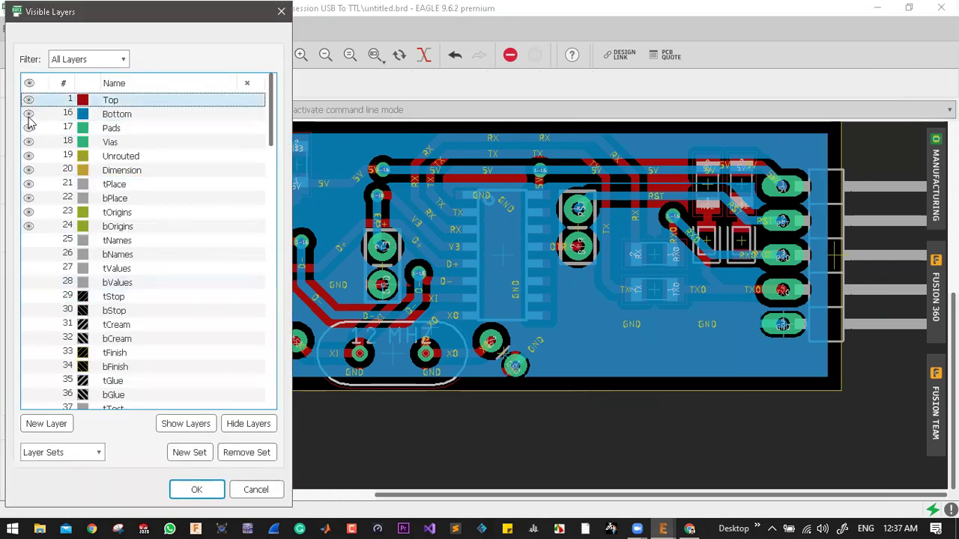
{"action": "left_click", "coordinate": [69, 453]}
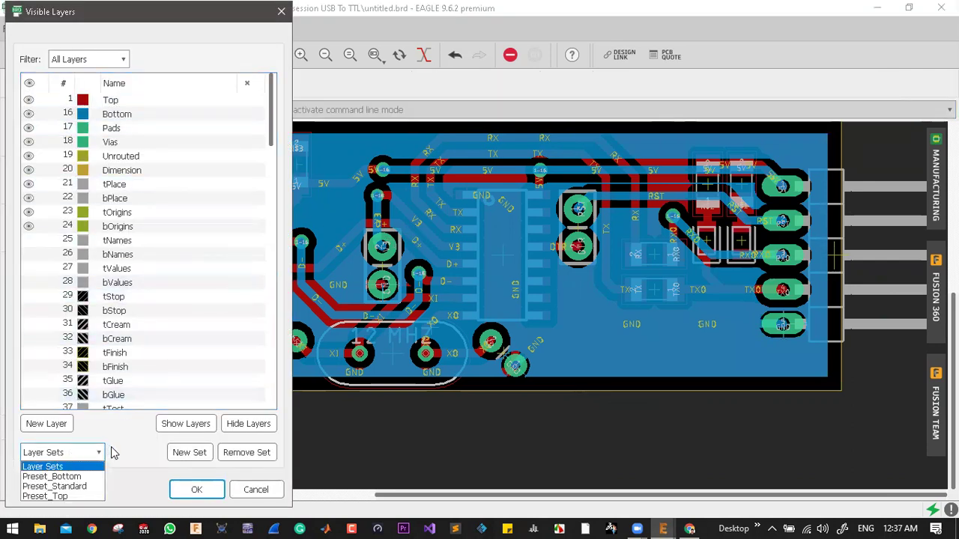
{"action": "left_click", "coordinate": [67, 486]}
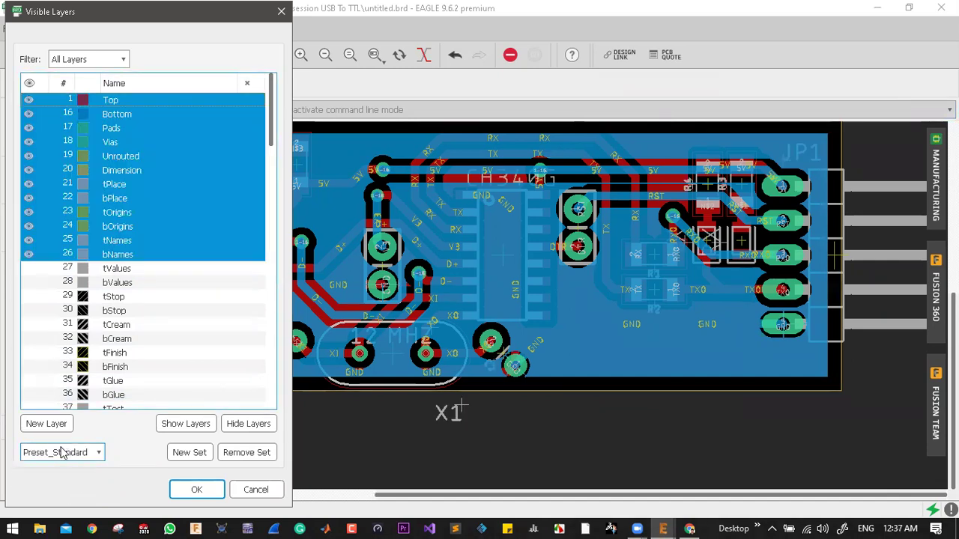
{"action": "left_click", "coordinate": [62, 453]}
{"action": "key", "text": "Return"}
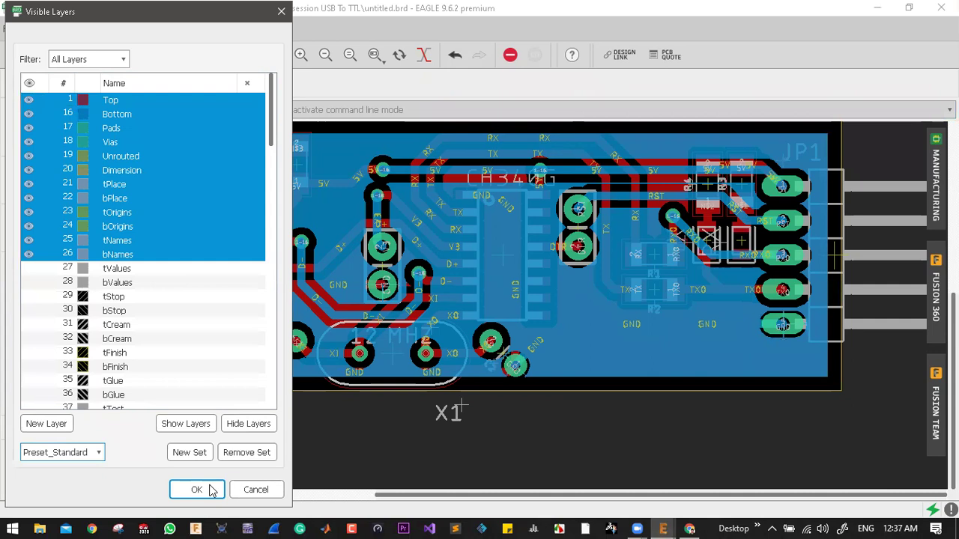
{"action": "left_click", "coordinate": [195, 490]}
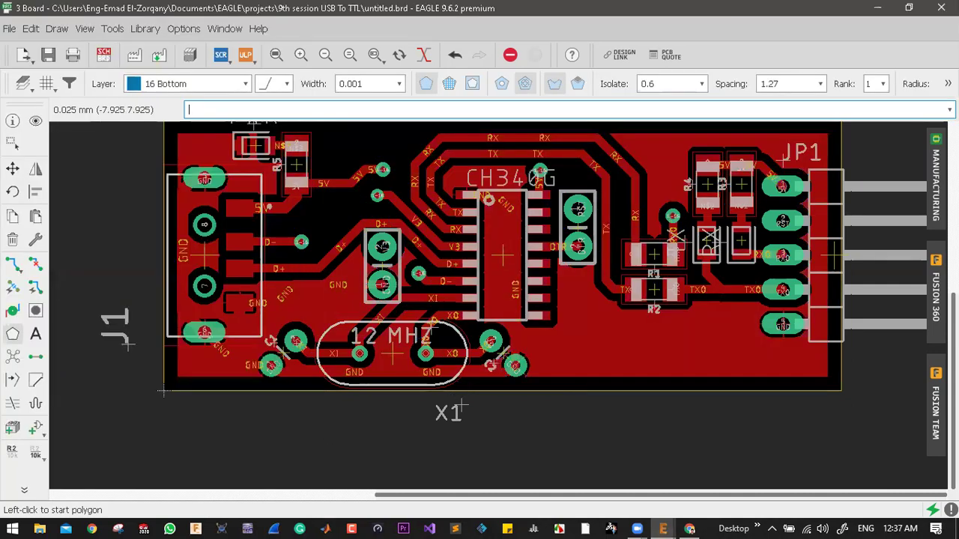
- Move the X1 name label inside the crystal's outline, below its 12 MHZ value text
{"action": "left_click", "coordinate": [12, 168]}
{"action": "left_click", "coordinate": [460, 397]}
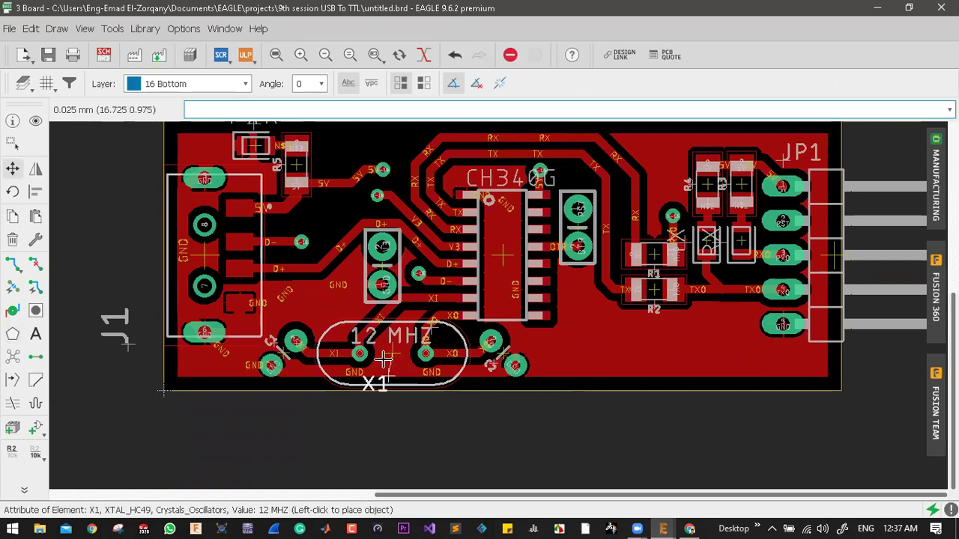
{"action": "scroll", "coordinate": [405, 360], "scroll_direction": "up", "scroll_amount": 3}
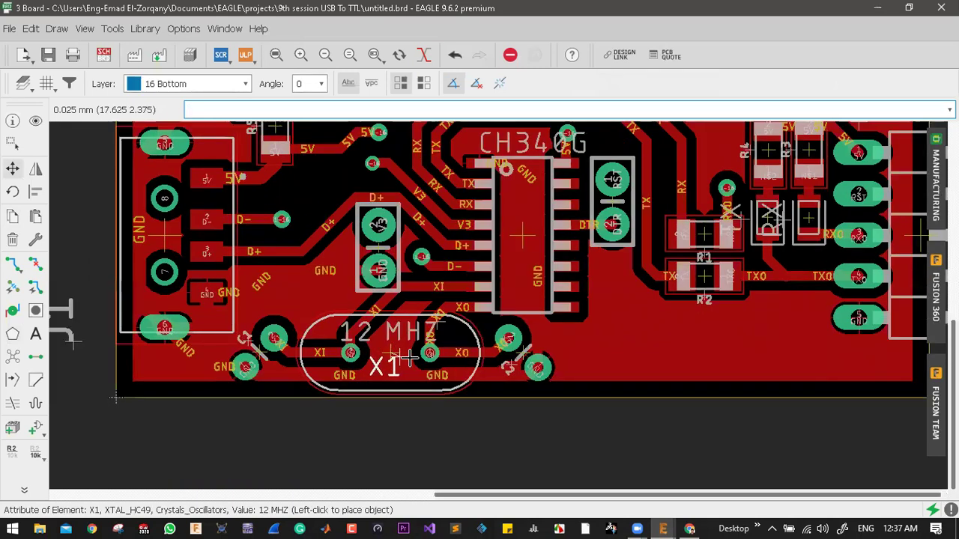
{"action": "left_click", "coordinate": [407, 366]}
{"action": "scroll", "coordinate": [407, 366], "scroll_direction": "up", "scroll_amount": 2}
- Move the J1 name label inside the USB connector's outline, between mounting holes 7 and 8
{"action": "scroll", "coordinate": [479, 314], "scroll_direction": "down", "scroll_amount": 5}
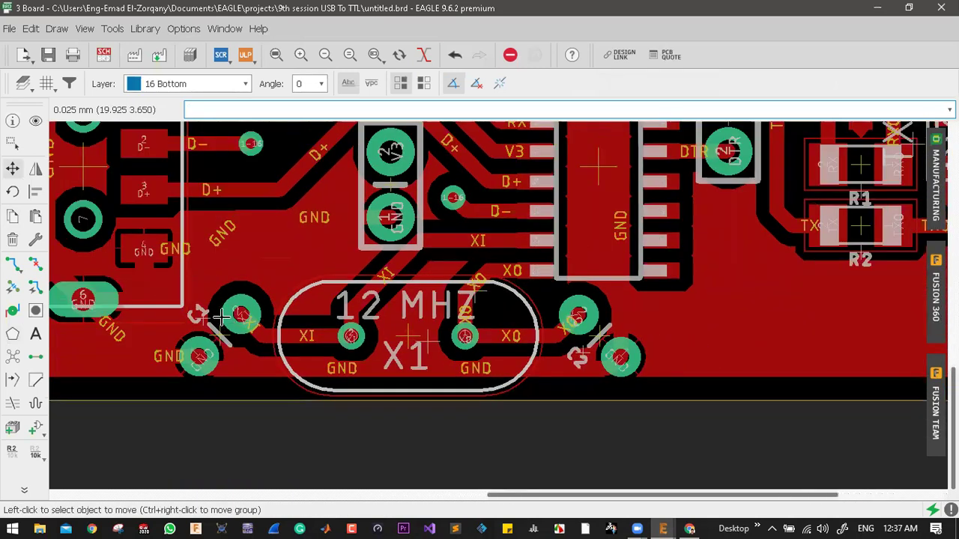
{"action": "left_click", "coordinate": [293, 259]}
{"action": "right_click", "coordinate": [293, 260]}
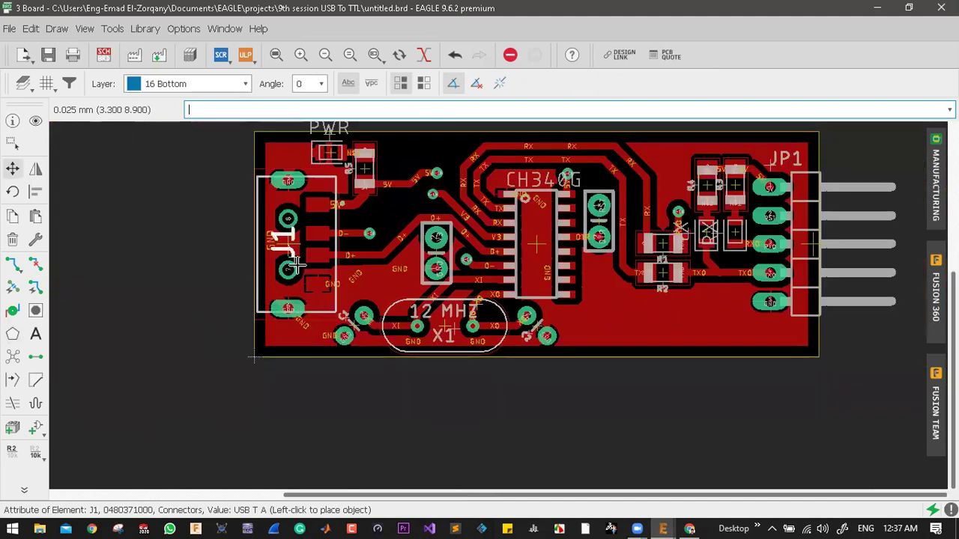
{"action": "scroll", "coordinate": [293, 254], "scroll_direction": "down", "scroll_amount": 2}
{"action": "scroll", "coordinate": [287, 250], "scroll_direction": "up", "scroll_amount": 1}
{"action": "scroll", "coordinate": [287, 250], "scroll_direction": "up", "scroll_amount": 4}
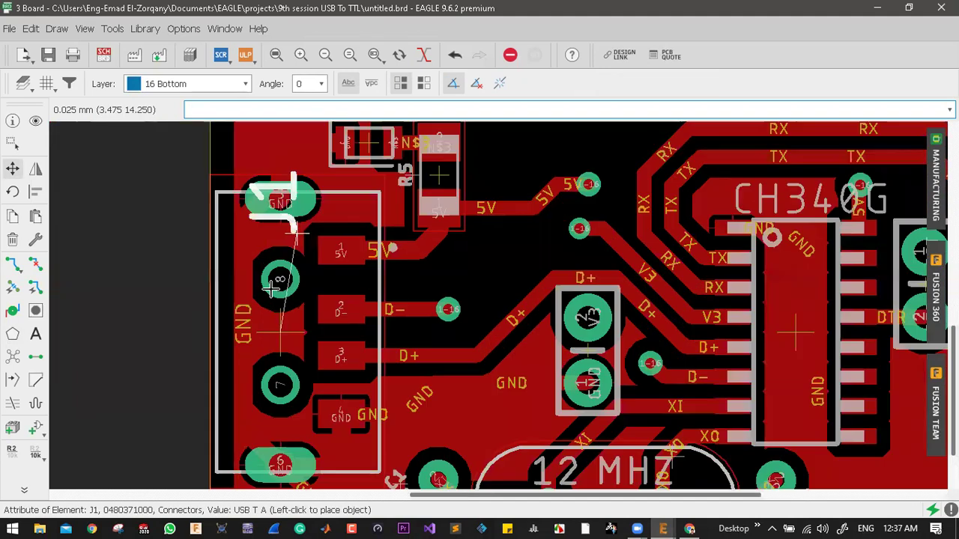
{"action": "scroll", "coordinate": [300, 352], "scroll_direction": "up", "scroll_amount": 1}
{"action": "scroll", "coordinate": [306, 336], "scroll_direction": "down", "scroll_amount": 3}
{"action": "scroll", "coordinate": [320, 332], "scroll_direction": "up", "scroll_amount": 4}
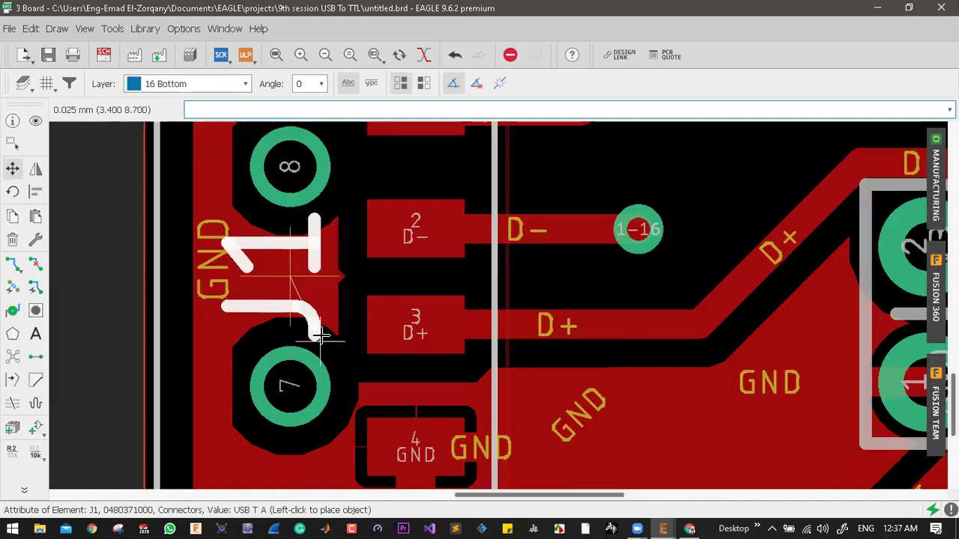
{"action": "left_click", "coordinate": [329, 338]}
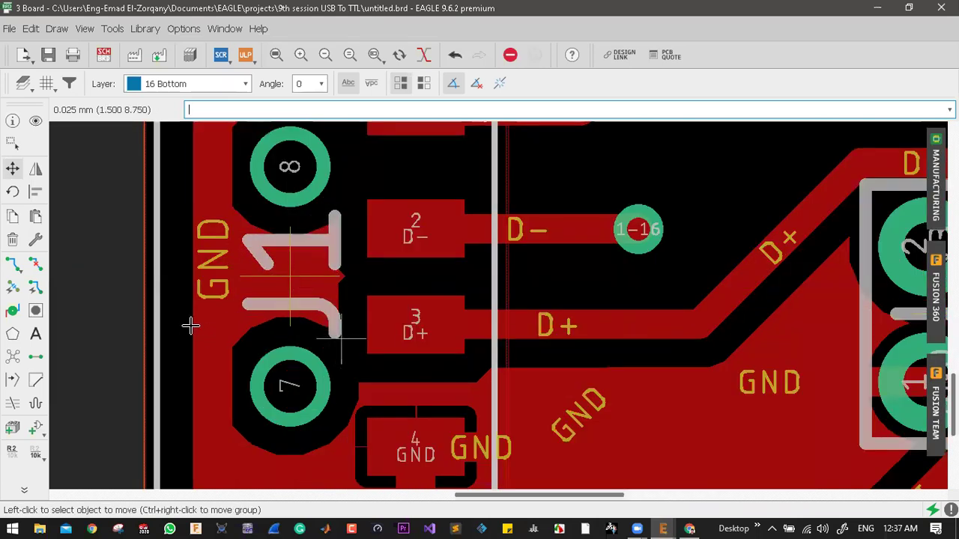
- Move the PWR name label inside the board outline, just left of the power LED
{"action": "scroll", "coordinate": [201, 329], "scroll_direction": "down", "scroll_amount": 4}
{"action": "scroll", "coordinate": [307, 217], "scroll_direction": "down", "scroll_amount": 5}
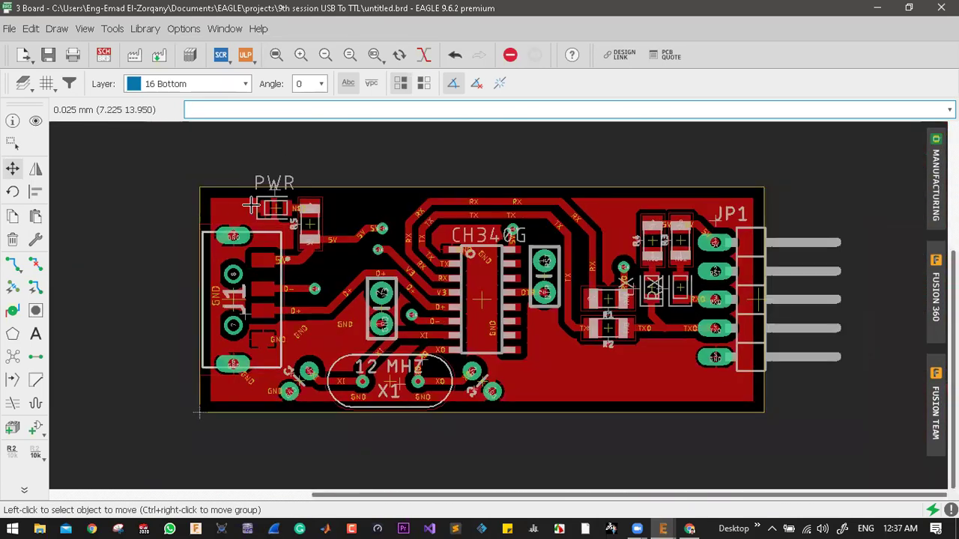
{"action": "scroll", "coordinate": [274, 196], "scroll_direction": "up", "scroll_amount": 4}
{"action": "left_click", "coordinate": [285, 197]}
{"action": "scroll", "coordinate": [285, 196], "scroll_direction": "up", "scroll_amount": 4}
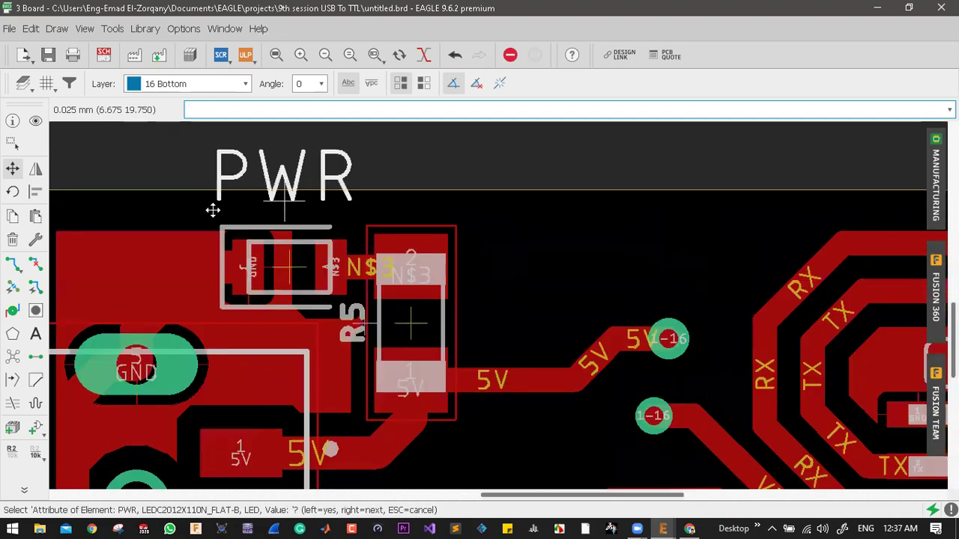
{"action": "left_click", "coordinate": [293, 206]}
{"action": "scroll", "coordinate": [150, 270], "scroll_direction": "down", "scroll_amount": 2}
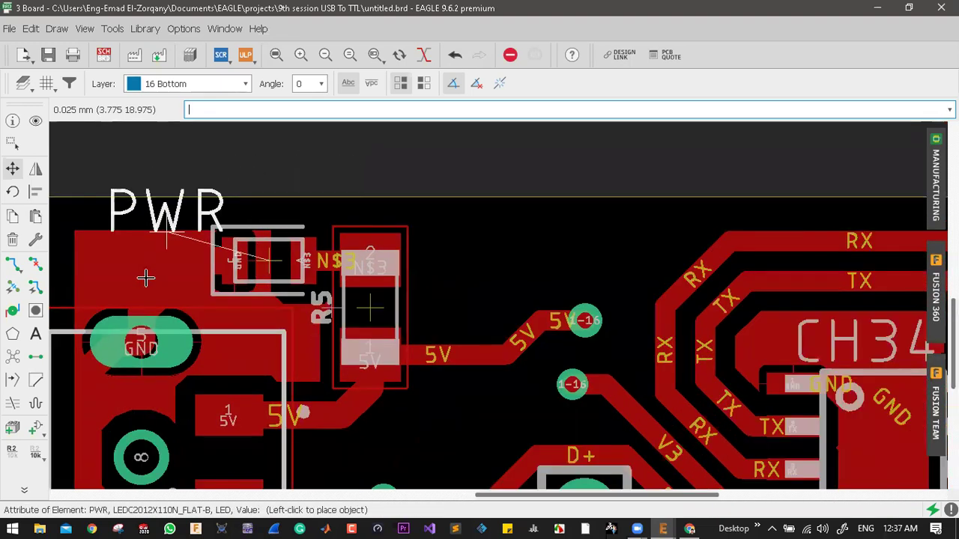
{"action": "left_click", "coordinate": [152, 261]}
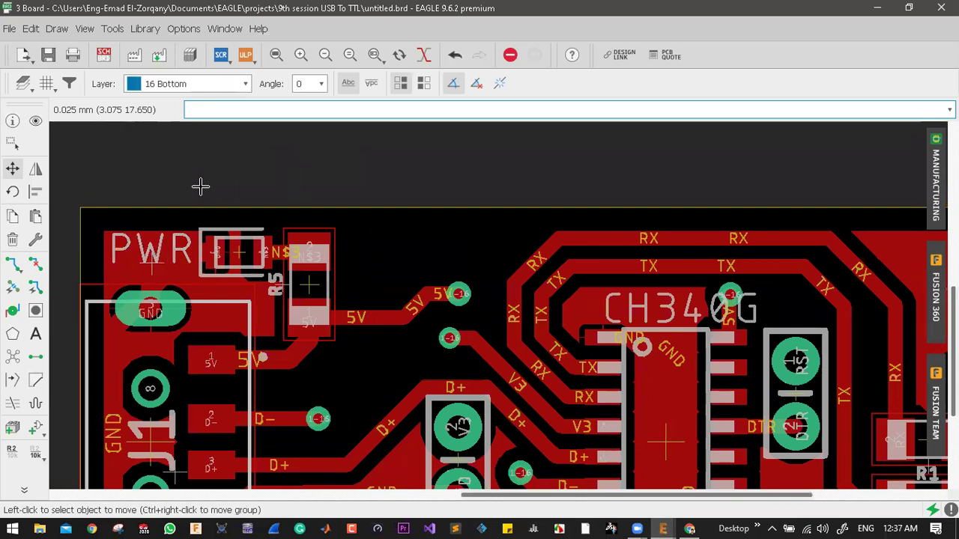
{"action": "scroll", "coordinate": [434, 240], "scroll_direction": "down", "scroll_amount": 3}
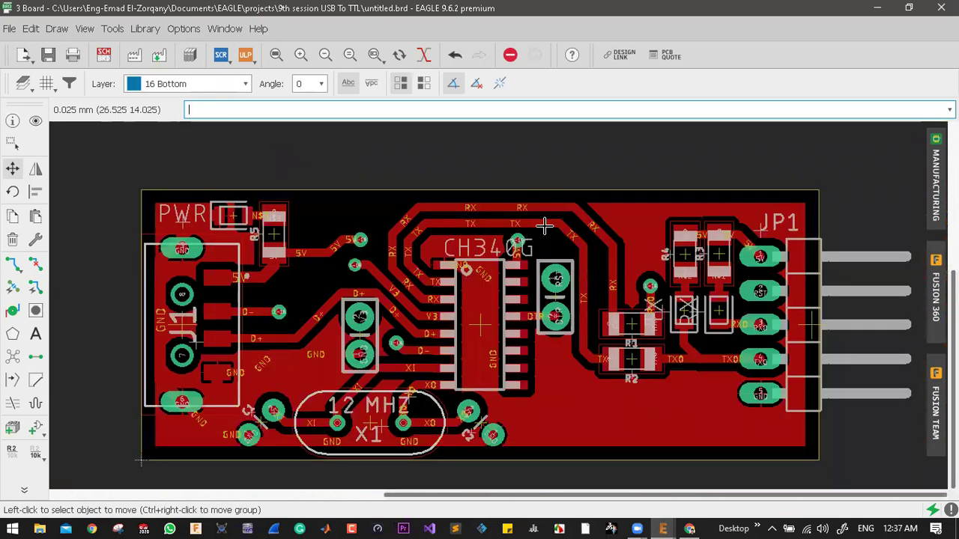
- Examine the CH340G name label and the silkscreen around the chip, crystal and nearby resistors
{"action": "scroll", "coordinate": [442, 218], "scroll_direction": "up", "scroll_amount": 3}
{"action": "scroll", "coordinate": [442, 216], "scroll_direction": "up", "scroll_amount": 4}
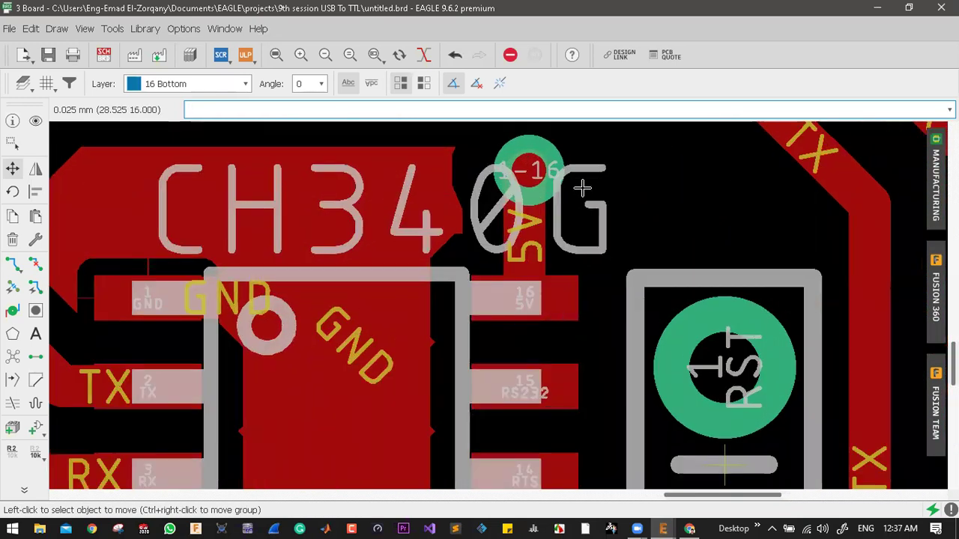
{"action": "scroll", "coordinate": [577, 191], "scroll_direction": "down", "scroll_amount": 5}
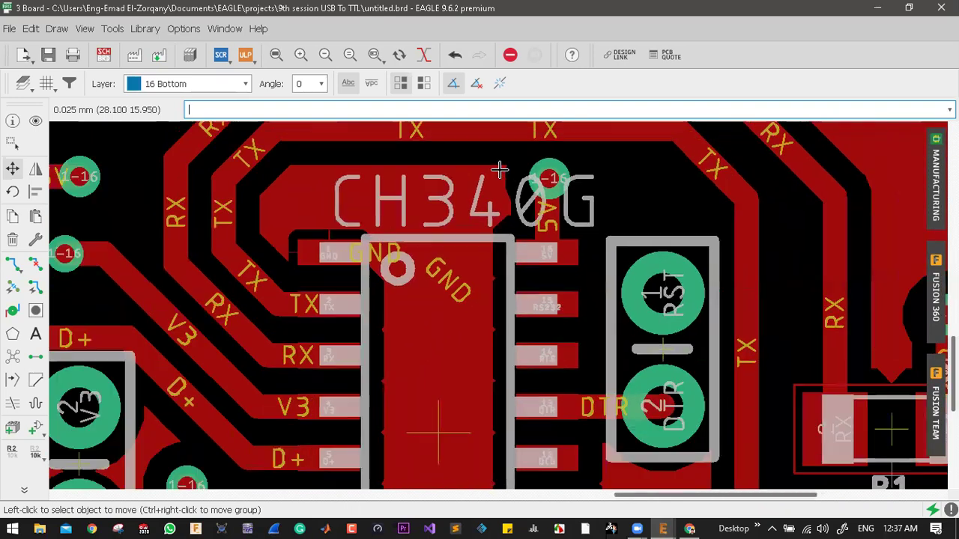
{"action": "scroll", "coordinate": [509, 175], "scroll_direction": "down", "scroll_amount": 5}
{"action": "scroll", "coordinate": [450, 150], "scroll_direction": "up", "scroll_amount": 5}
{"action": "scroll", "coordinate": [457, 247], "scroll_direction": "down", "scroll_amount": 2}
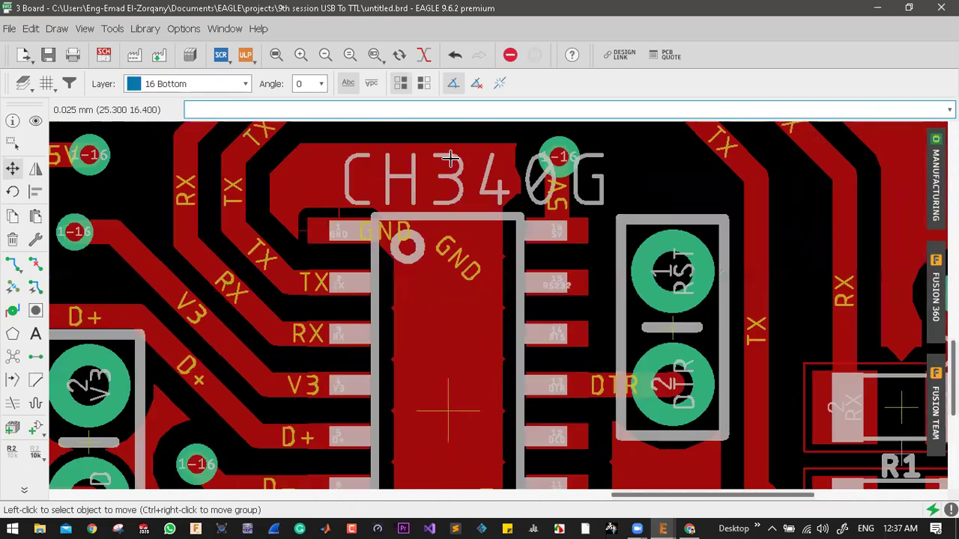
{"action": "scroll", "coordinate": [446, 227], "scroll_direction": "down", "scroll_amount": 2}
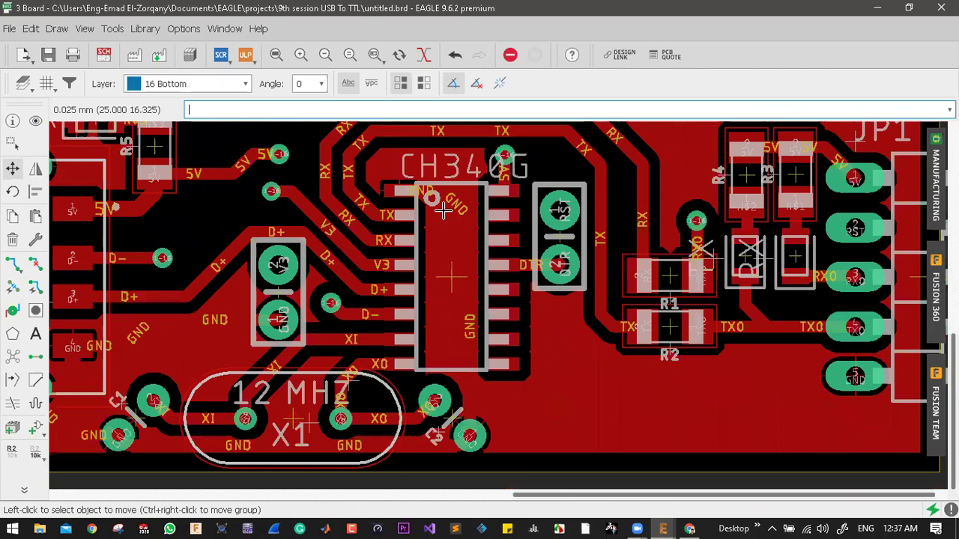
{"action": "scroll", "coordinate": [442, 211], "scroll_direction": "down", "scroll_amount": 1}
{"action": "scroll", "coordinate": [443, 209], "scroll_direction": "up", "scroll_amount": 4}
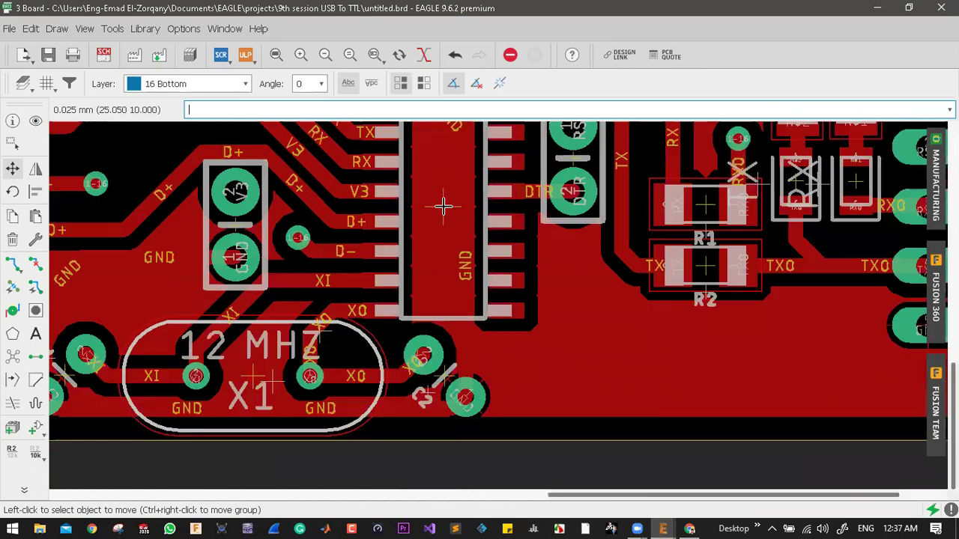
{"action": "scroll", "coordinate": [442, 208], "scroll_direction": "down", "scroll_amount": 3}
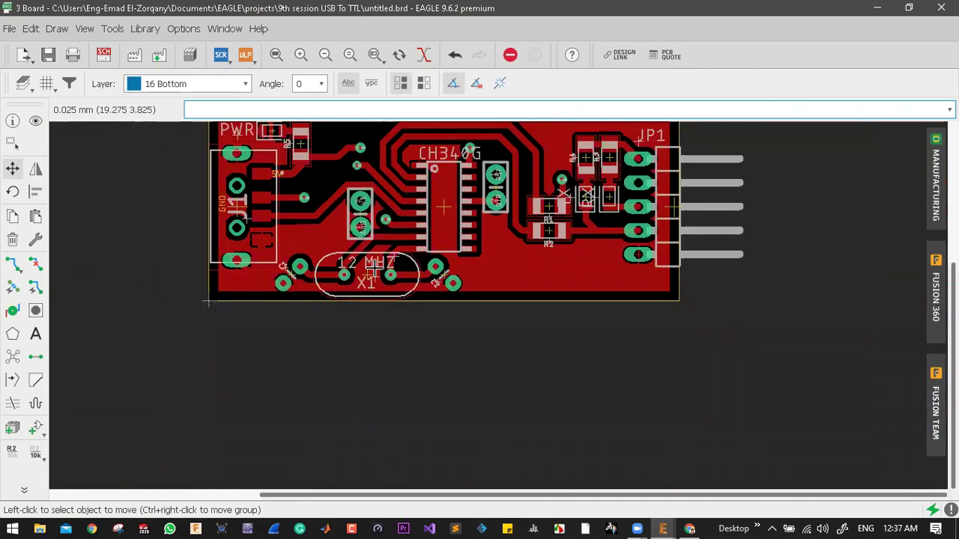
- Move the TX name label off resistor R1 to just below the TX LED's outline
{"action": "scroll", "coordinate": [354, 290], "scroll_direction": "up", "scroll_amount": 1}
{"action": "scroll", "coordinate": [353, 291], "scroll_direction": "up", "scroll_amount": 2}
{"action": "scroll", "coordinate": [573, 238], "scroll_direction": "down", "scroll_amount": 4}
{"action": "scroll", "coordinate": [573, 238], "scroll_direction": "up", "scroll_amount": 2}
{"action": "scroll", "coordinate": [494, 247], "scroll_direction": "up", "scroll_amount": 4}
{"action": "scroll", "coordinate": [445, 282], "scroll_direction": "down", "scroll_amount": 2}
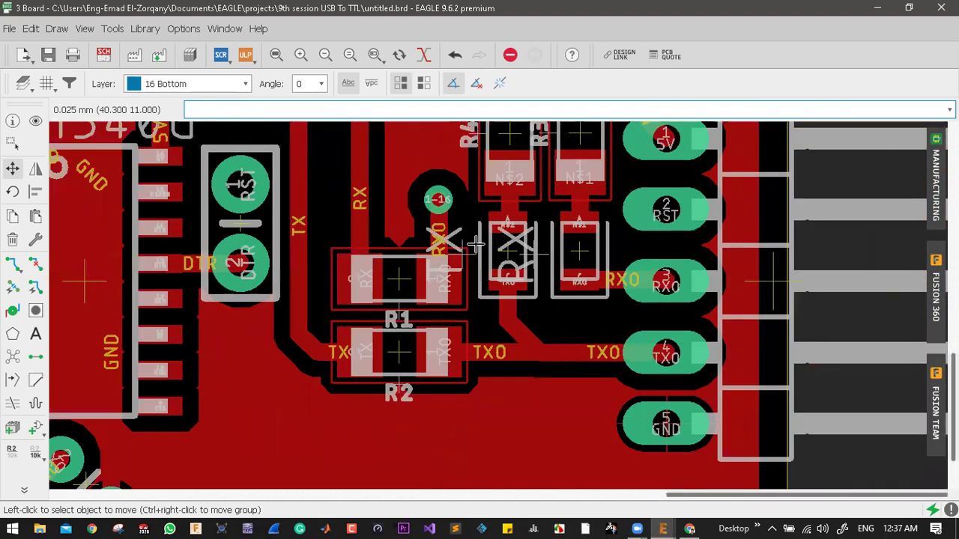
{"action": "scroll", "coordinate": [445, 281], "scroll_direction": "up", "scroll_amount": 3}
{"action": "left_click", "coordinate": [449, 225]}
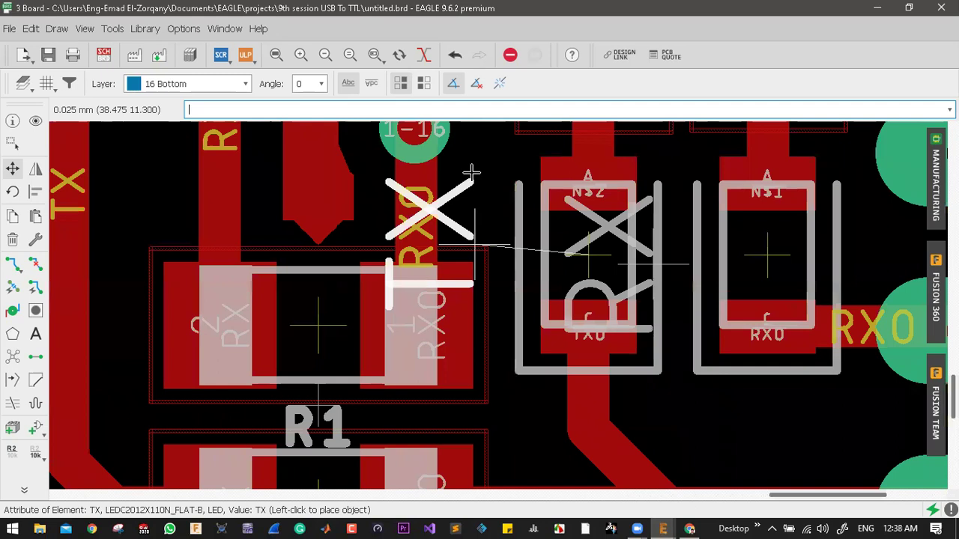
{"action": "scroll", "coordinate": [480, 198], "scroll_direction": "down", "scroll_amount": 4}
{"action": "scroll", "coordinate": [477, 196], "scroll_direction": "up", "scroll_amount": 3}
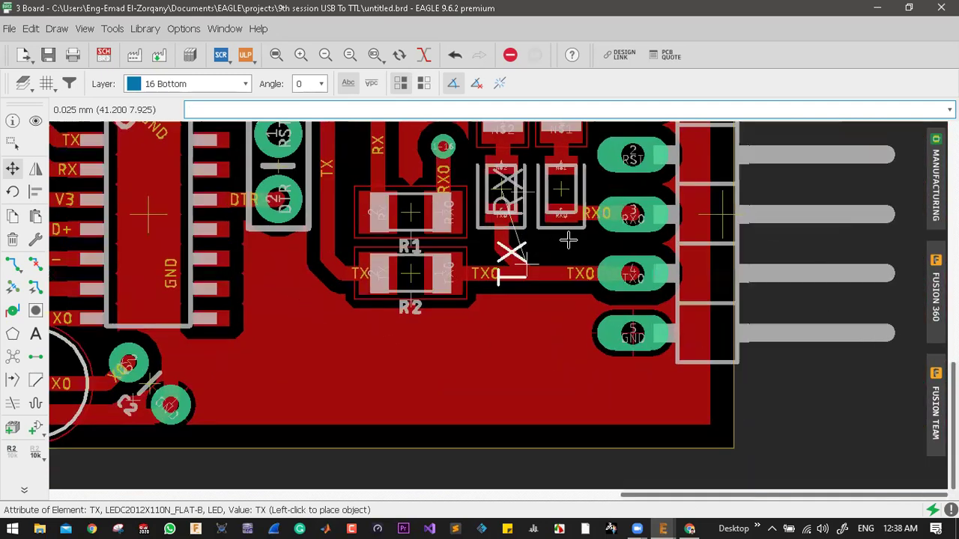
{"action": "scroll", "coordinate": [506, 238], "scroll_direction": "up", "scroll_amount": 1}
{"action": "left_click", "coordinate": [495, 236]}
{"action": "scroll", "coordinate": [494, 236], "scroll_direction": "down", "scroll_amount": 1}
{"action": "scroll", "coordinate": [524, 218], "scroll_direction": "down", "scroll_amount": 1}
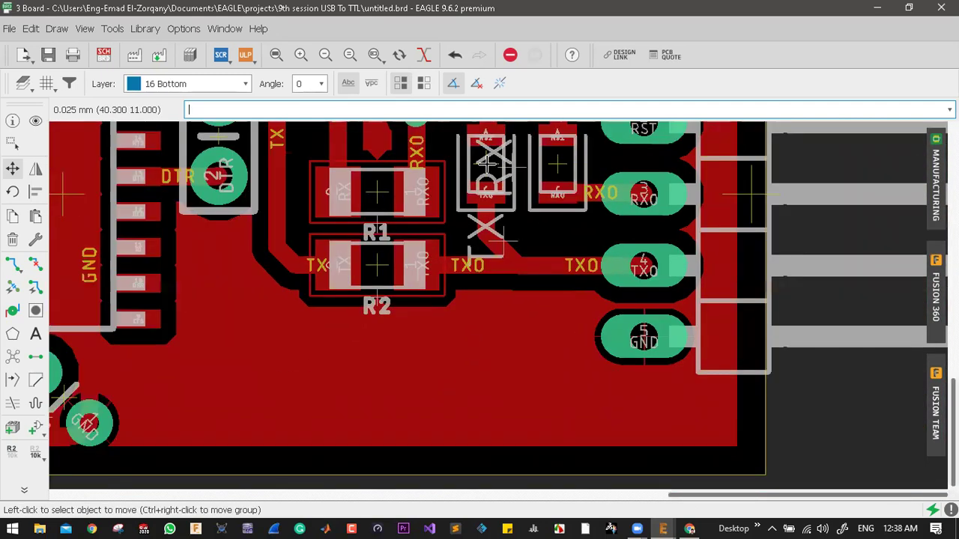
- Move the RX name label off the TX LED to just below the RX LED's outline
{"action": "left_click", "coordinate": [541, 212]}
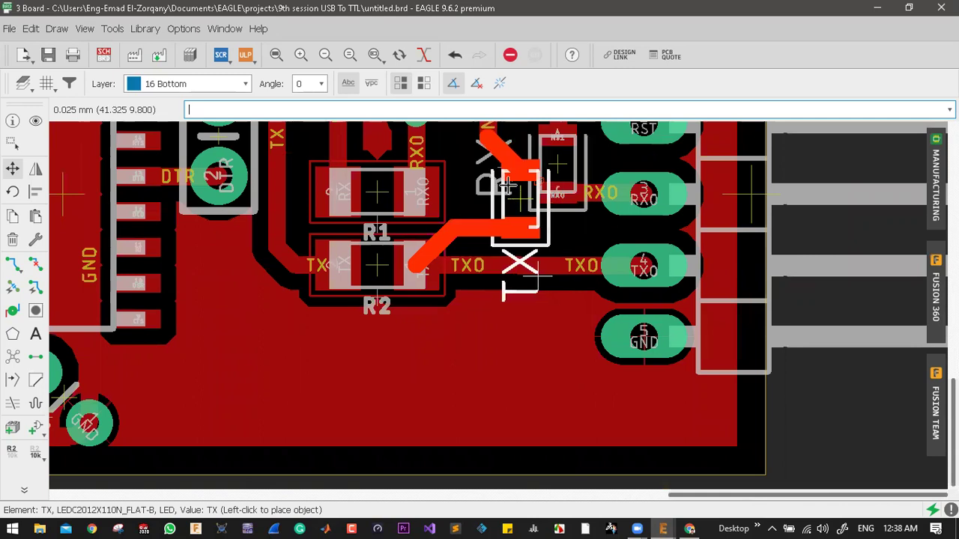
{"action": "left_click", "coordinate": [485, 171]}
{"action": "scroll", "coordinate": [540, 180], "scroll_direction": "up", "scroll_amount": 2}
{"action": "left_click", "coordinate": [539, 180]}
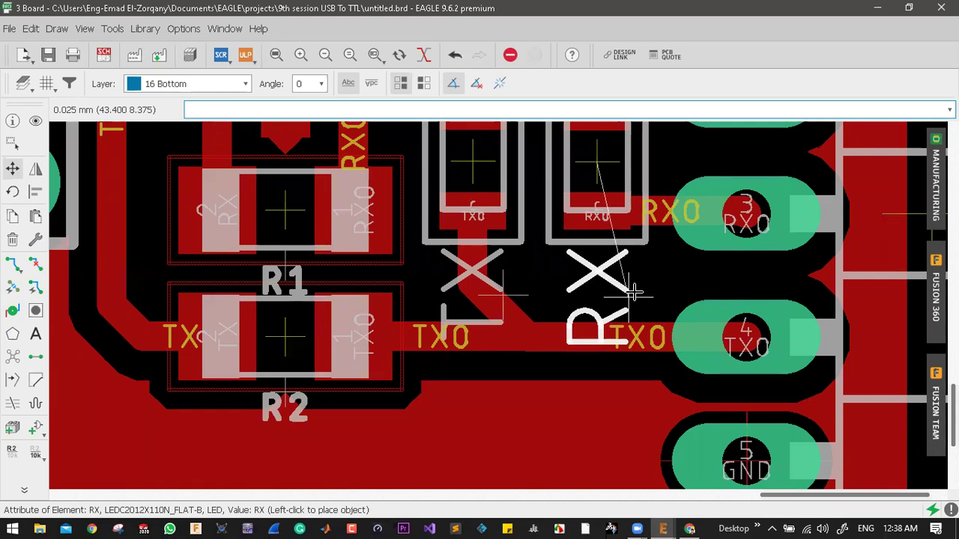
{"action": "scroll", "coordinate": [628, 289], "scroll_direction": "up", "scroll_amount": 2}
{"action": "left_click", "coordinate": [618, 298]}
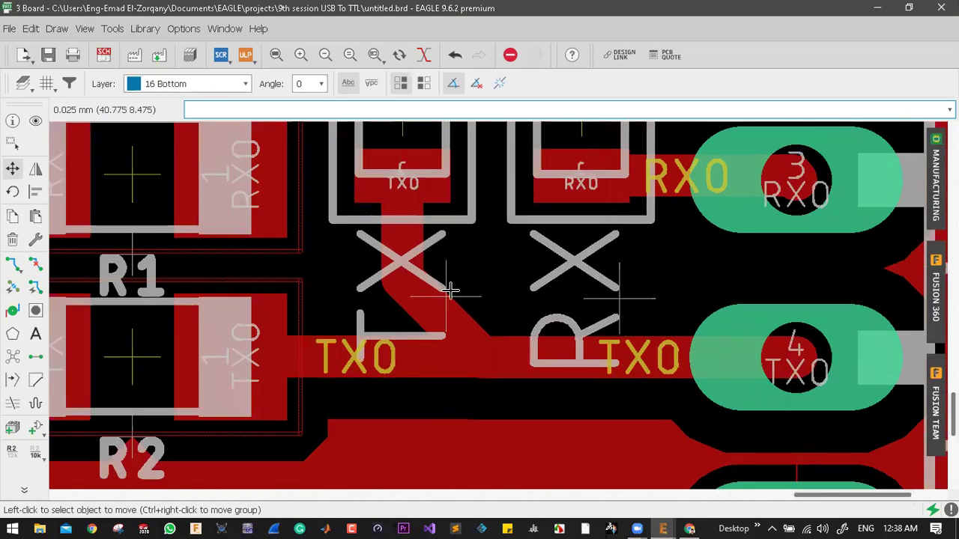
- Nudge the TX and RX name labels so they sit level with each other beneath their LEDs
{"action": "left_click", "coordinate": [449, 290]}
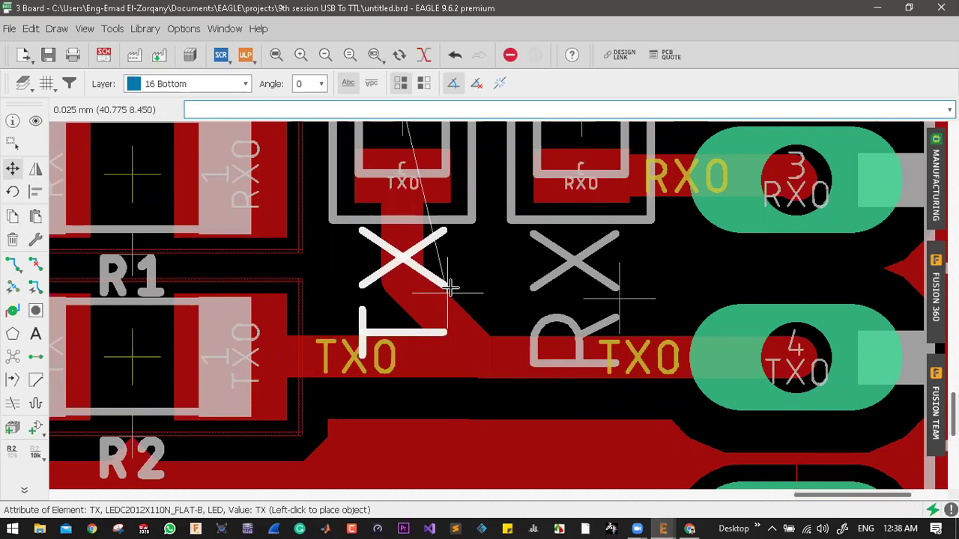
{"action": "left_click", "coordinate": [449, 289]}
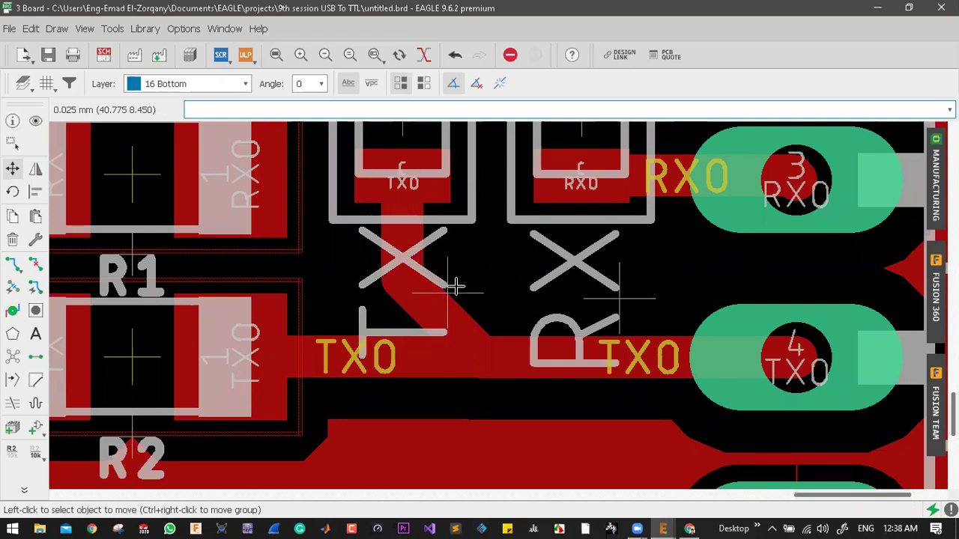
{"action": "left_click", "coordinate": [625, 300]}
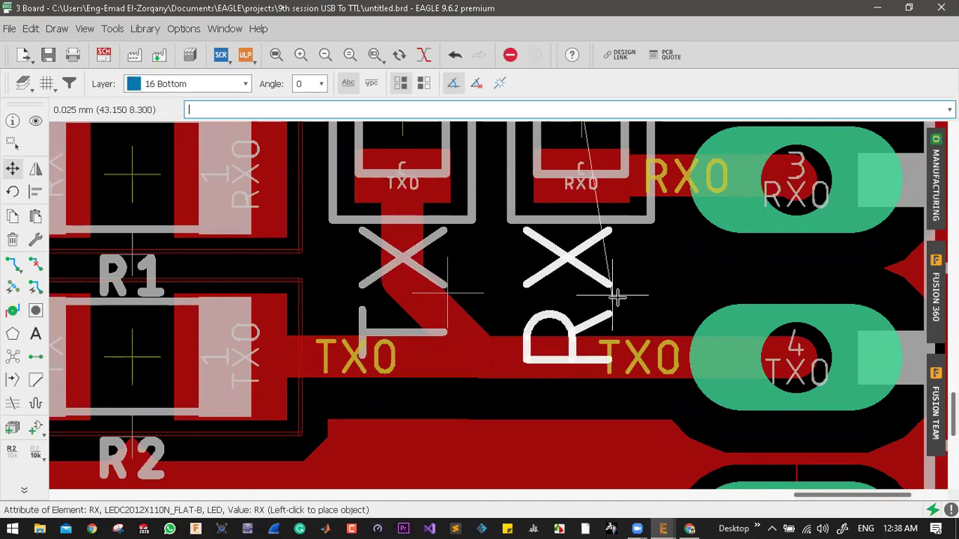
{"action": "left_click", "coordinate": [616, 297]}
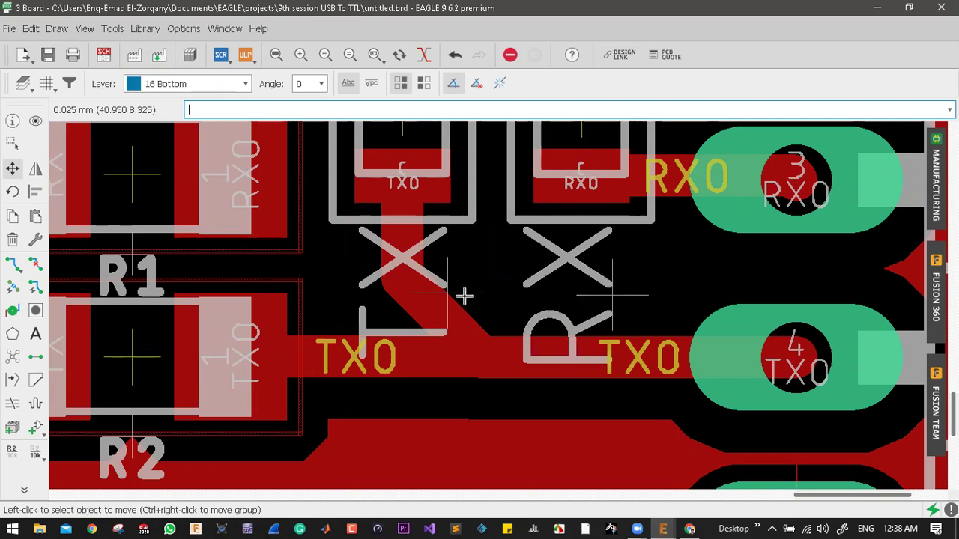
{"action": "left_click", "coordinate": [457, 289]}
{"action": "left_click", "coordinate": [472, 294]}
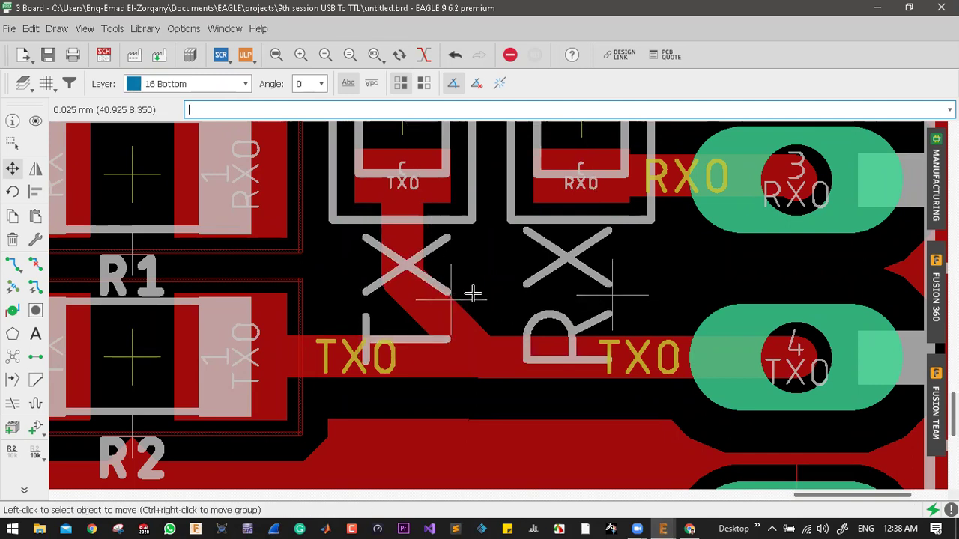
- Group the TX and RX LEDs and align them on their vertical (Y) centers
{"action": "scroll", "coordinate": [490, 293], "scroll_direction": "down", "scroll_amount": 5}
{"action": "scroll", "coordinate": [562, 269], "scroll_direction": "up", "scroll_amount": 5}
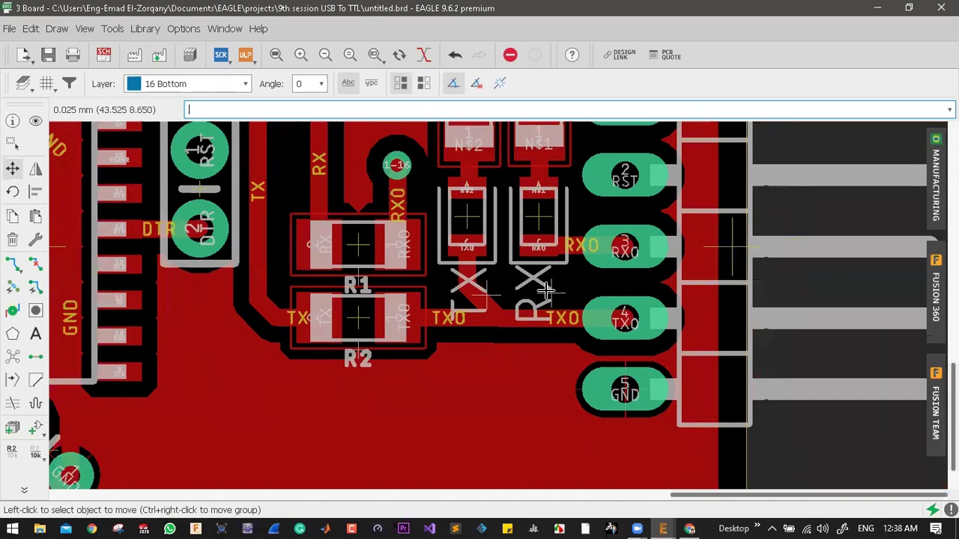
{"action": "scroll", "coordinate": [562, 268], "scroll_direction": "down", "scroll_amount": 5}
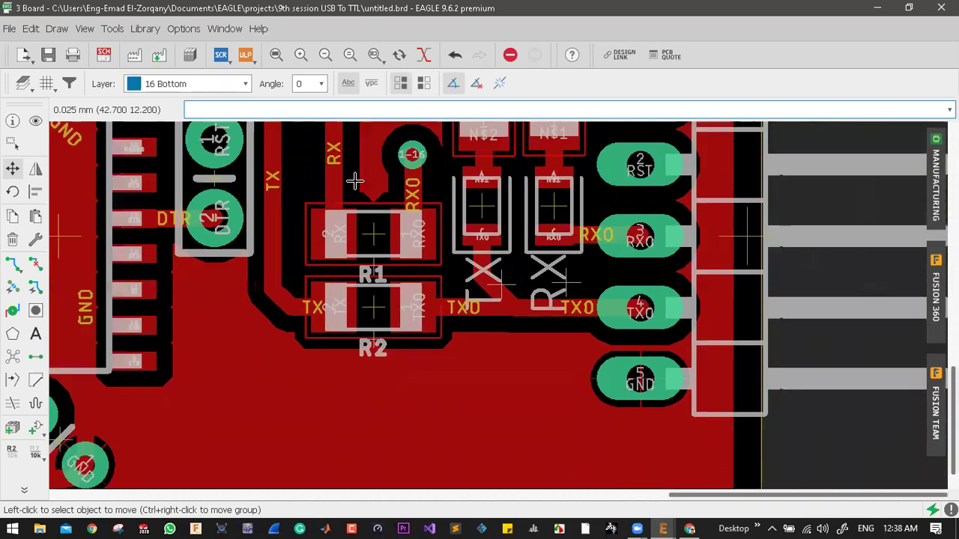
{"action": "scroll", "coordinate": [479, 153], "scroll_direction": "up", "scroll_amount": 5}
{"action": "left_click", "coordinate": [13, 143]}
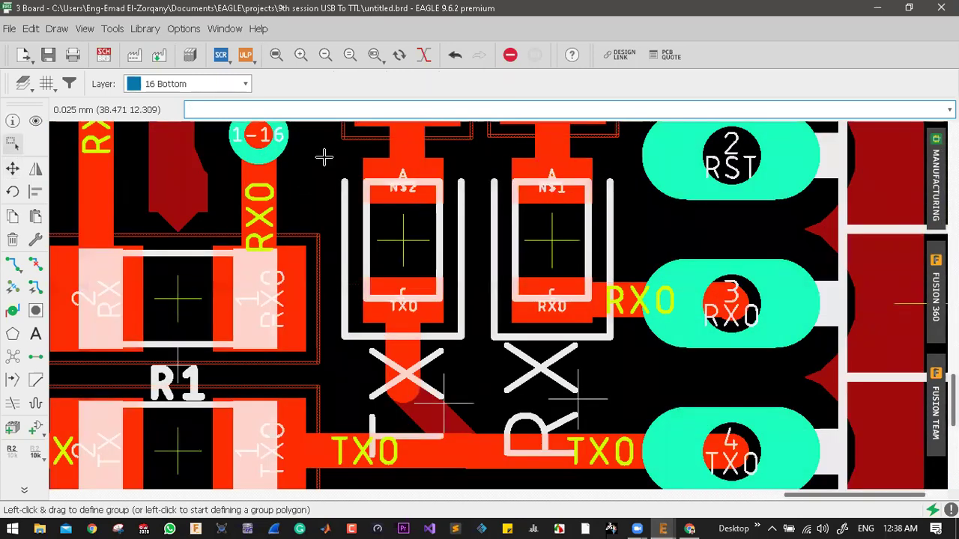
{"action": "left_click_drag", "start_coordinate": [326, 155], "coordinate": [604, 299]}
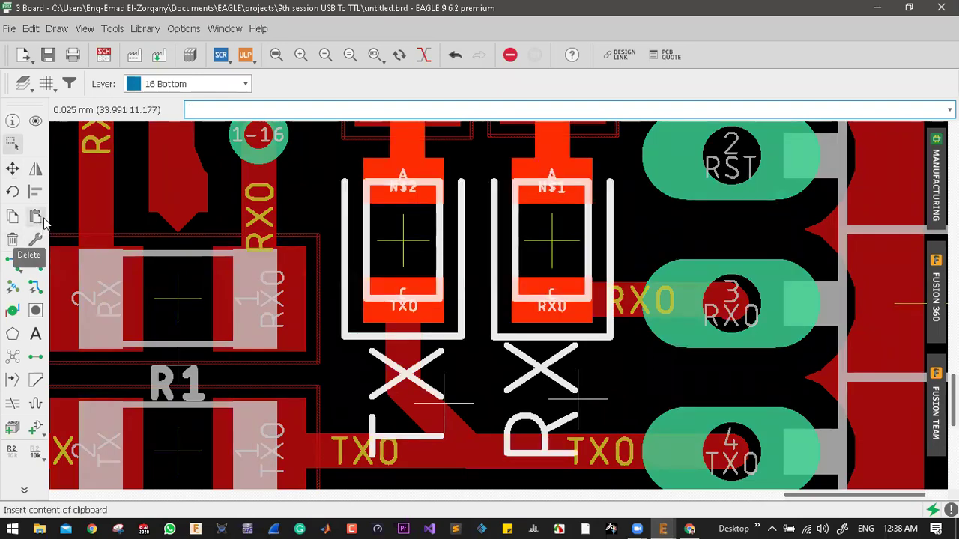
{"action": "left_click", "coordinate": [35, 192]}
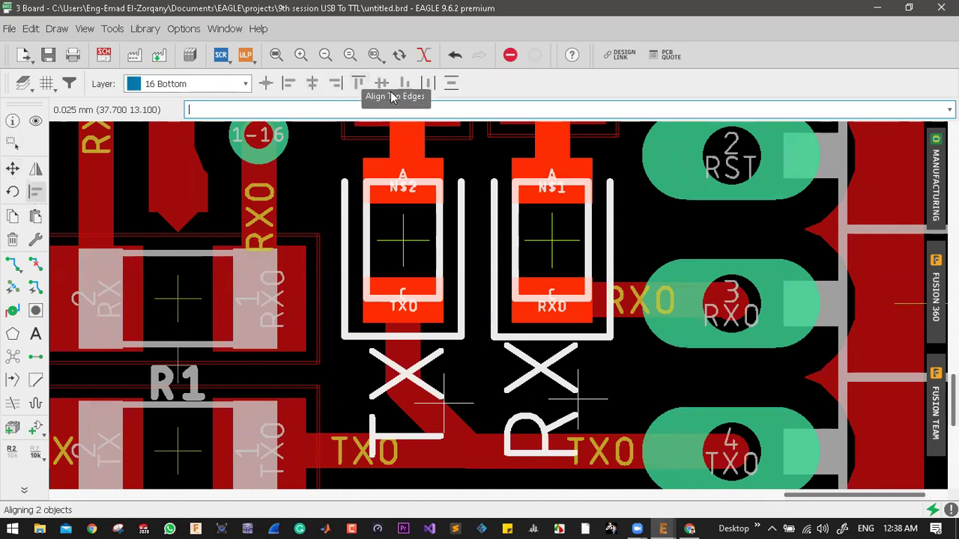
{"action": "left_click", "coordinate": [383, 84]}
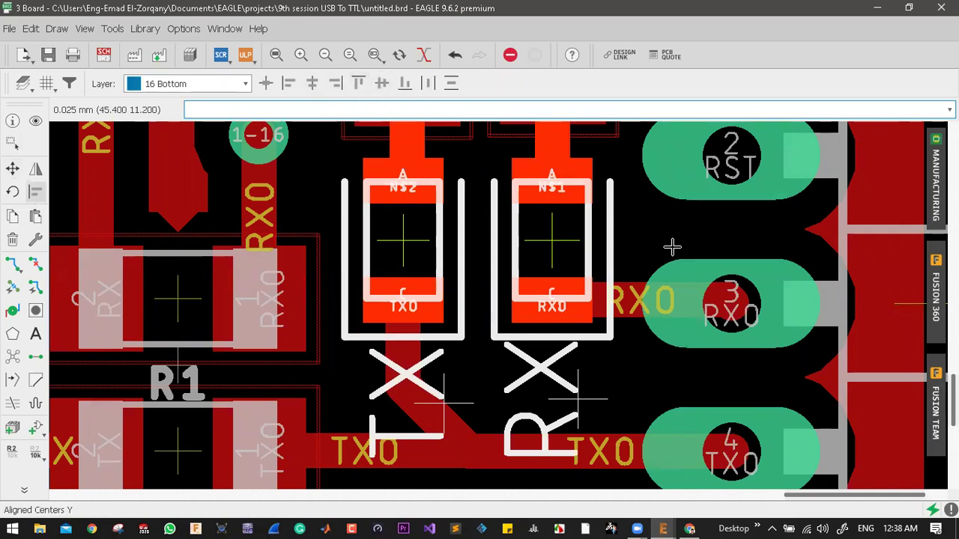
- Fine-tune the RX and TX name labels slightly lower beneath their LED outlines
{"action": "scroll", "coordinate": [396, 282], "scroll_direction": "down", "scroll_amount": 3}
{"action": "scroll", "coordinate": [395, 282], "scroll_direction": "up", "scroll_amount": 3}
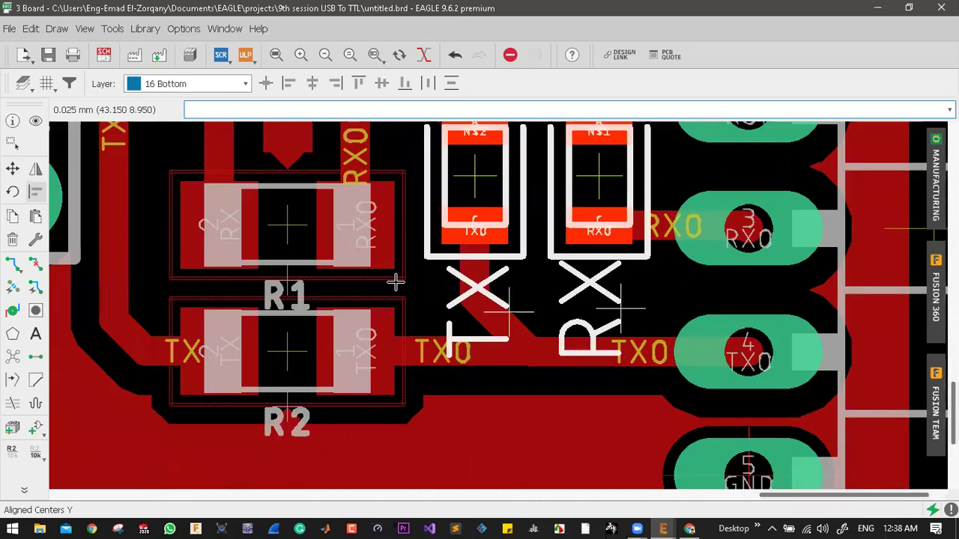
{"action": "scroll", "coordinate": [395, 281], "scroll_direction": "up", "scroll_amount": 1}
{"action": "left_click", "coordinate": [12, 169]}
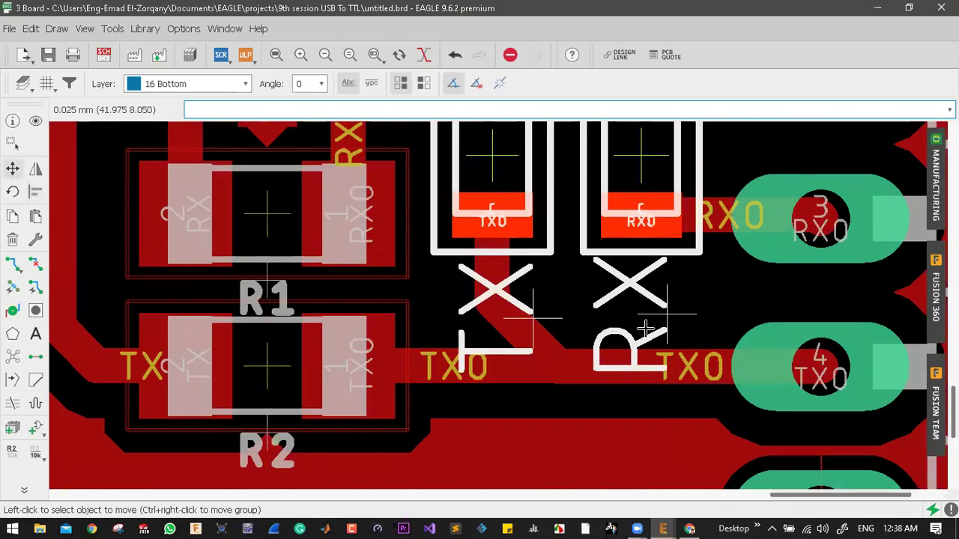
{"action": "left_click", "coordinate": [671, 311]}
{"action": "left_click", "coordinate": [667, 319]}
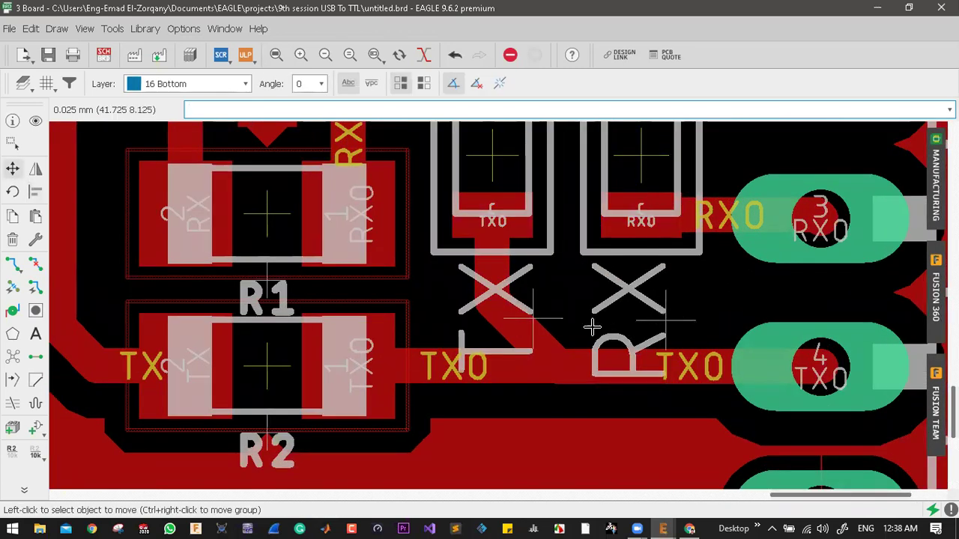
{"action": "left_click", "coordinate": [557, 318]}
{"action": "left_click", "coordinate": [561, 322]}
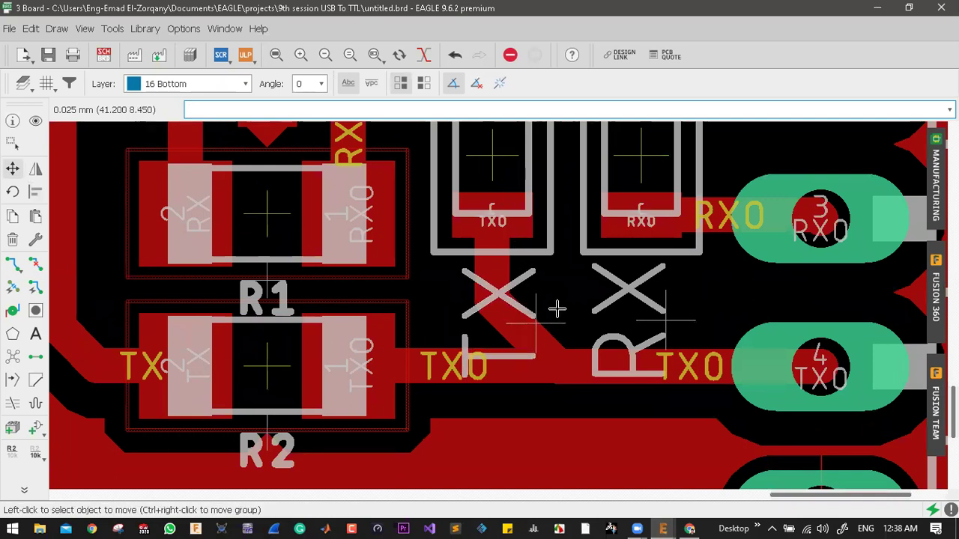
- Move the R1 name label from between the two resistors to just above resistor R1
{"action": "scroll", "coordinate": [557, 309], "scroll_direction": "down", "scroll_amount": 4}
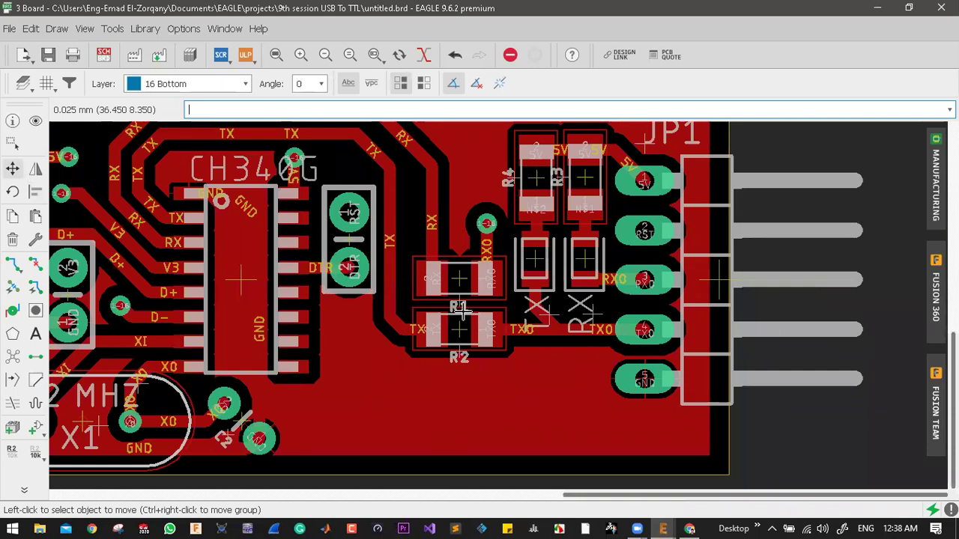
{"action": "scroll", "coordinate": [464, 278], "scroll_direction": "up", "scroll_amount": 4}
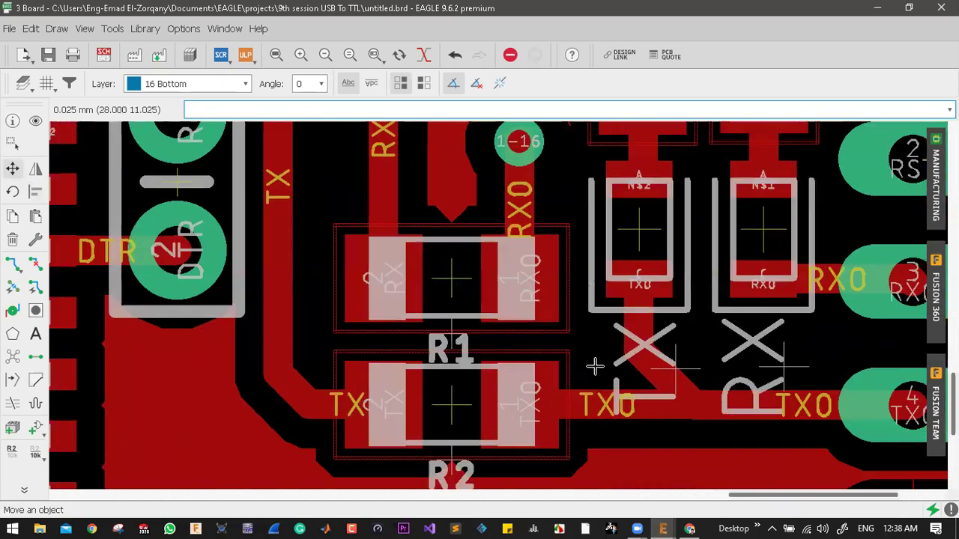
{"action": "left_click", "coordinate": [451, 346]}
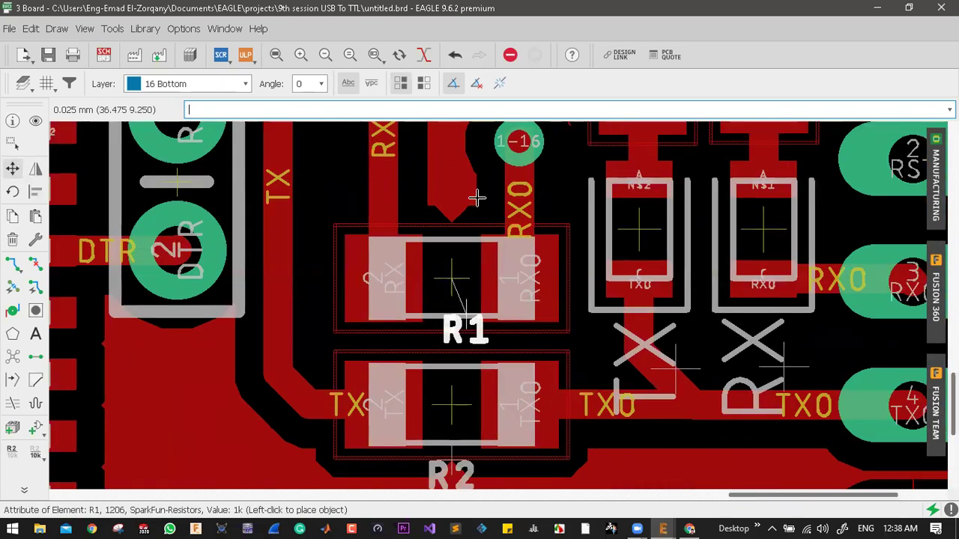
{"action": "left_click", "coordinate": [457, 188]}
{"action": "scroll", "coordinate": [442, 315], "scroll_direction": "down", "scroll_amount": 2}
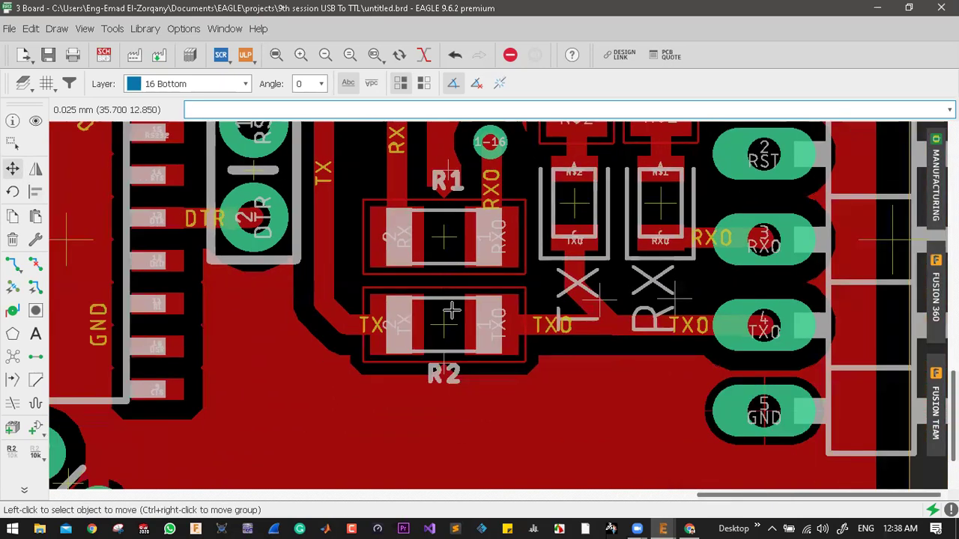
- Inspect the R2 name label below its resistor and the label placement around the JP1 header
{"action": "scroll", "coordinate": [439, 344], "scroll_direction": "up", "scroll_amount": 2}
{"action": "left_click", "coordinate": [437, 369]}
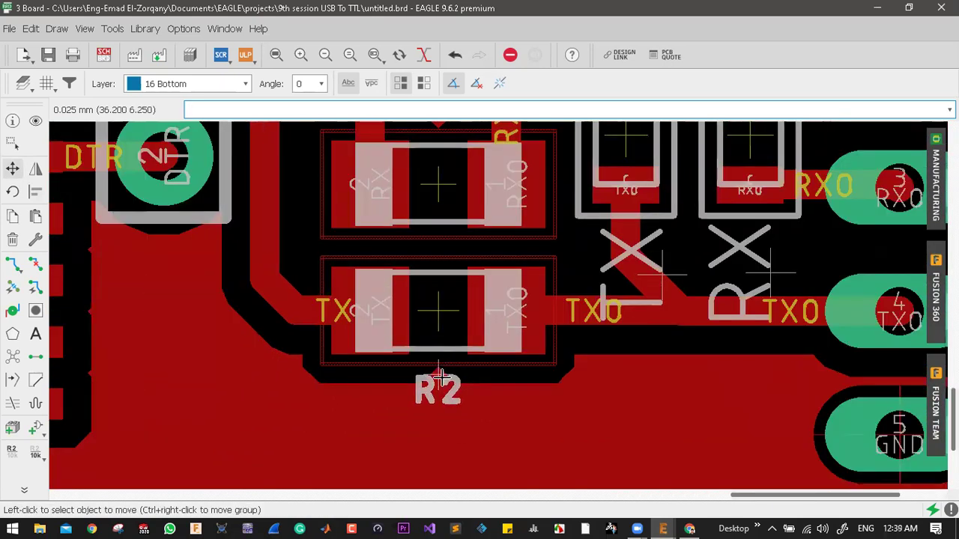
{"action": "scroll", "coordinate": [438, 371], "scroll_direction": "down", "scroll_amount": 1}
{"action": "scroll", "coordinate": [442, 373], "scroll_direction": "down", "scroll_amount": 2}
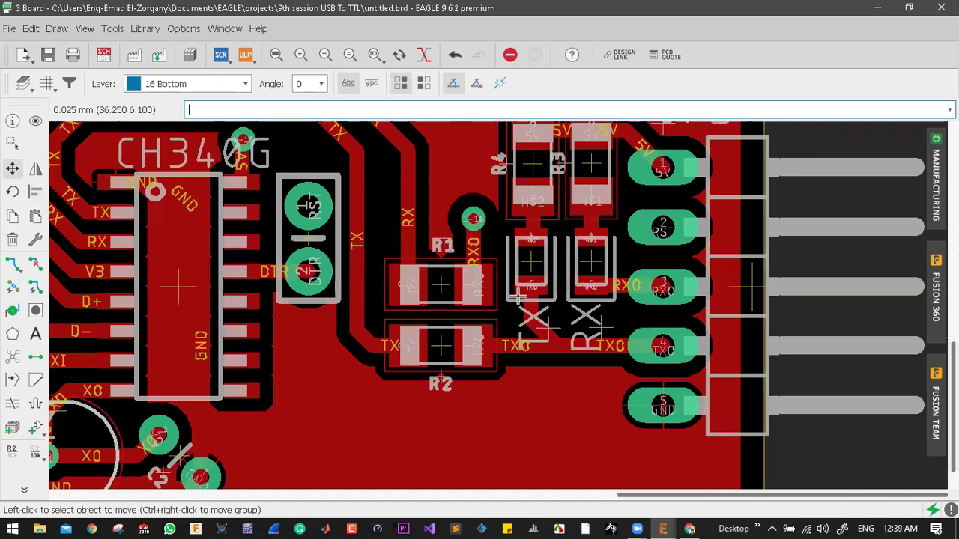
{"action": "scroll", "coordinate": [517, 297], "scroll_direction": "down", "scroll_amount": 1}
{"action": "scroll", "coordinate": [514, 289], "scroll_direction": "down", "scroll_amount": 1}
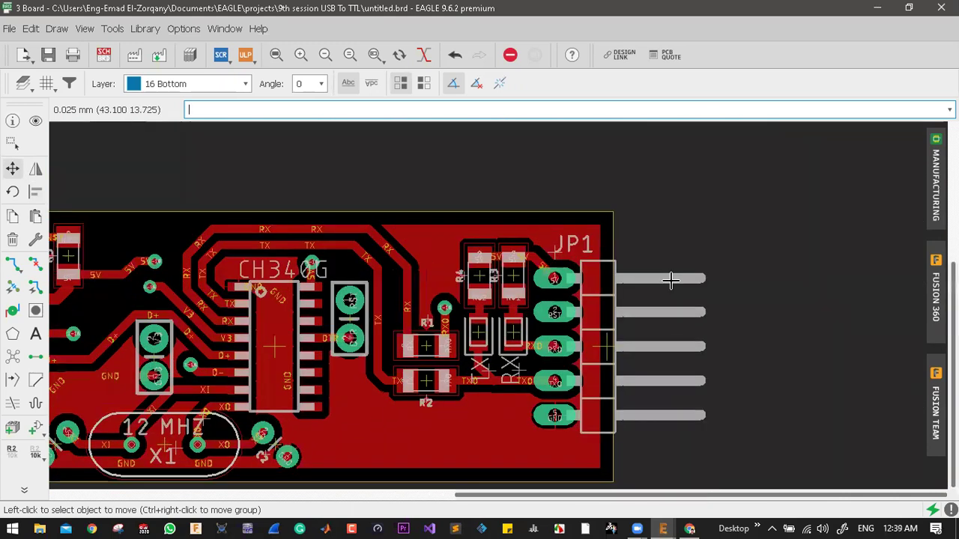
- Turn the R3 name label horizontal and move it just above resistor R3
{"action": "scroll", "coordinate": [585, 262], "scroll_direction": "up", "scroll_amount": 3}
{"action": "left_click", "coordinate": [630, 253]}
{"action": "scroll", "coordinate": [601, 247], "scroll_direction": "up", "scroll_amount": 2}
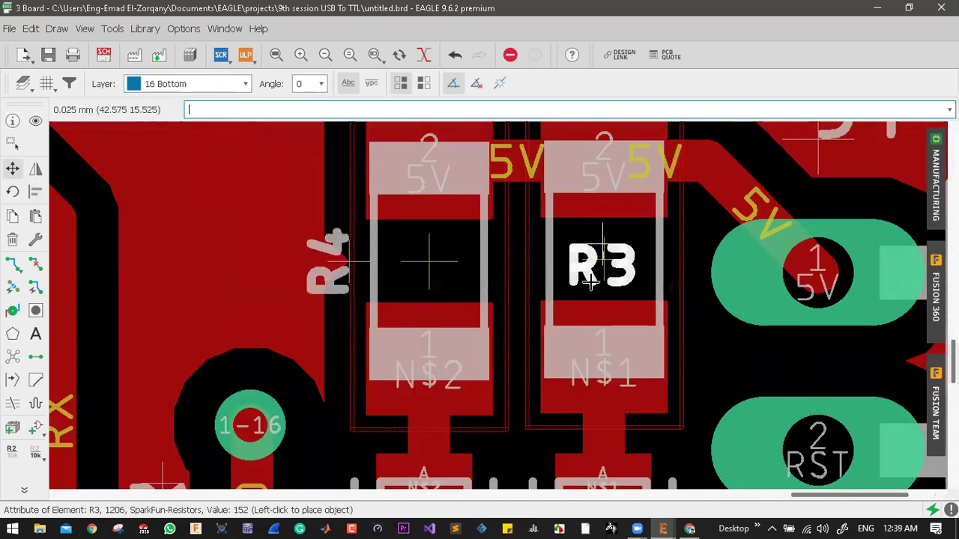
{"action": "scroll", "coordinate": [573, 301], "scroll_direction": "down", "scroll_amount": 2}
{"action": "scroll", "coordinate": [573, 294], "scroll_direction": "down", "scroll_amount": 2}
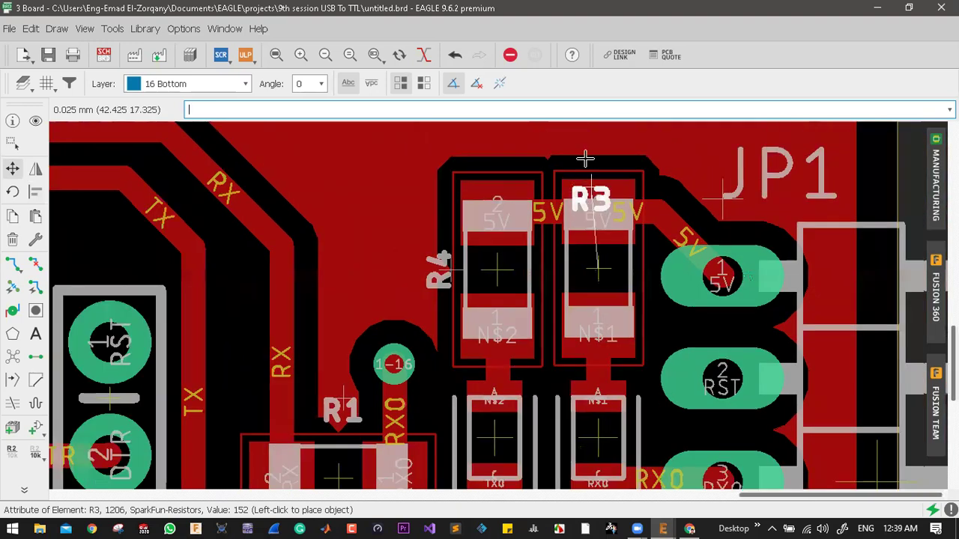
{"action": "scroll", "coordinate": [595, 155], "scroll_direction": "up", "scroll_amount": 1}
{"action": "scroll", "coordinate": [597, 161], "scroll_direction": "up", "scroll_amount": 2}
{"action": "left_click", "coordinate": [596, 161]}
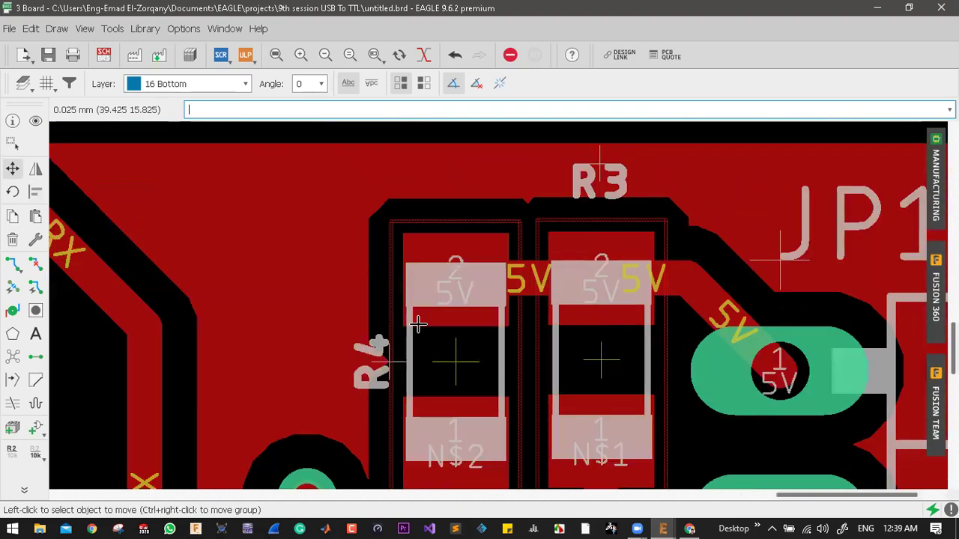
- Rotate the R4 name label to horizontal and place it just above resistor R4, level with the R3 label
{"action": "left_click", "coordinate": [487, 251]}
{"action": "right_click", "coordinate": [460, 167]}
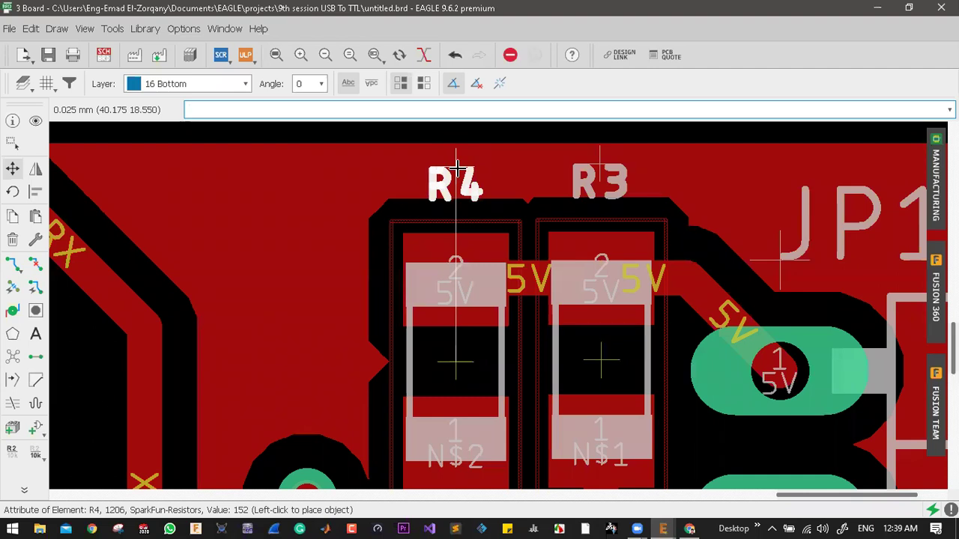
{"action": "left_click", "coordinate": [457, 169]}
{"action": "scroll", "coordinate": [605, 245], "scroll_direction": "down", "scroll_amount": 1}
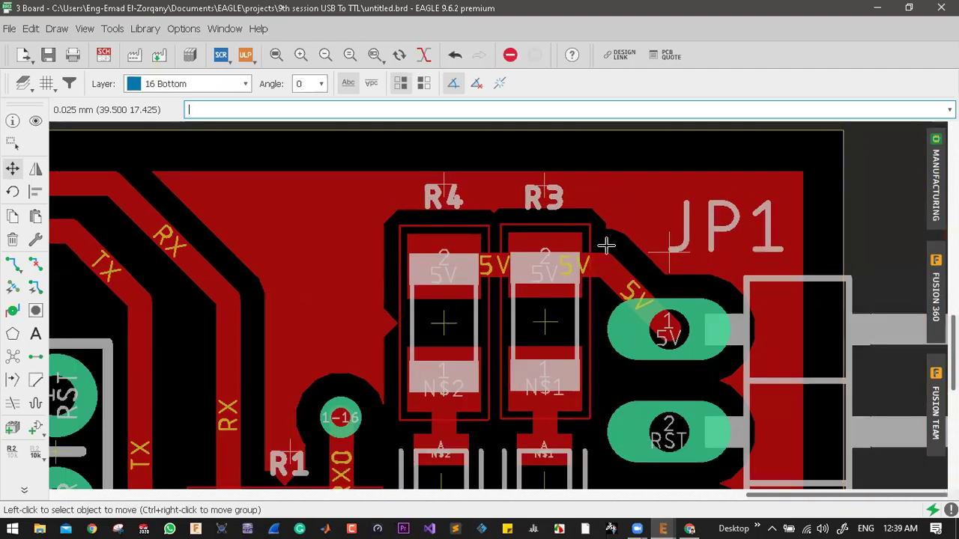
- Examine the name label placement around the resistors, LEDs and JP1 header, and across the whole board
{"action": "scroll", "coordinate": [581, 226], "scroll_direction": "down", "scroll_amount": 1}
{"action": "scroll", "coordinate": [662, 278], "scroll_direction": "up", "scroll_amount": 2}
{"action": "scroll", "coordinate": [661, 280], "scroll_direction": "down", "scroll_amount": 2}
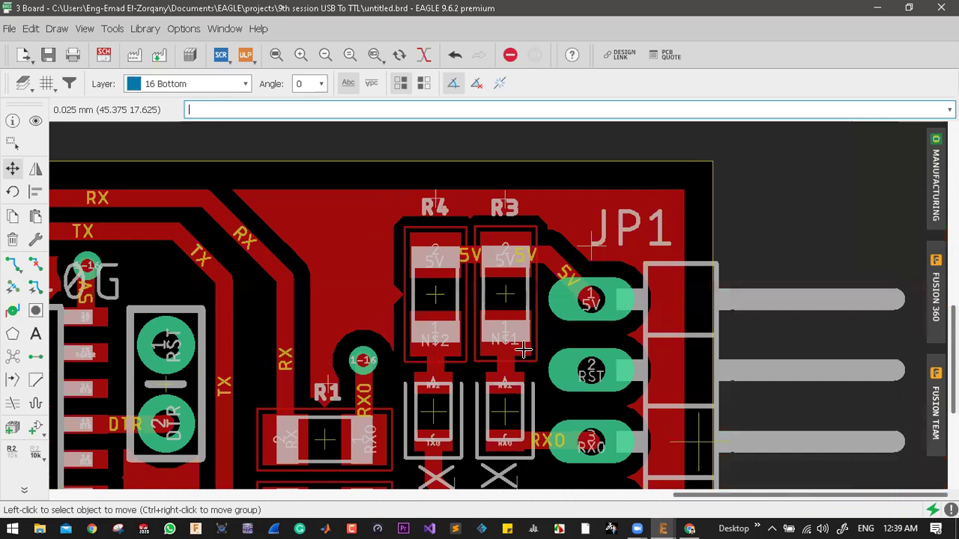
{"action": "scroll", "coordinate": [523, 349], "scroll_direction": "down", "scroll_amount": 2}
{"action": "scroll", "coordinate": [513, 352], "scroll_direction": "up", "scroll_amount": 1}
{"action": "scroll", "coordinate": [510, 354], "scroll_direction": "down", "scroll_amount": 1}
{"action": "scroll", "coordinate": [499, 320], "scroll_direction": "up", "scroll_amount": 3}
{"action": "scroll", "coordinate": [479, 330], "scroll_direction": "down", "scroll_amount": 3}
{"action": "scroll", "coordinate": [415, 323], "scroll_direction": "down", "scroll_amount": 1}
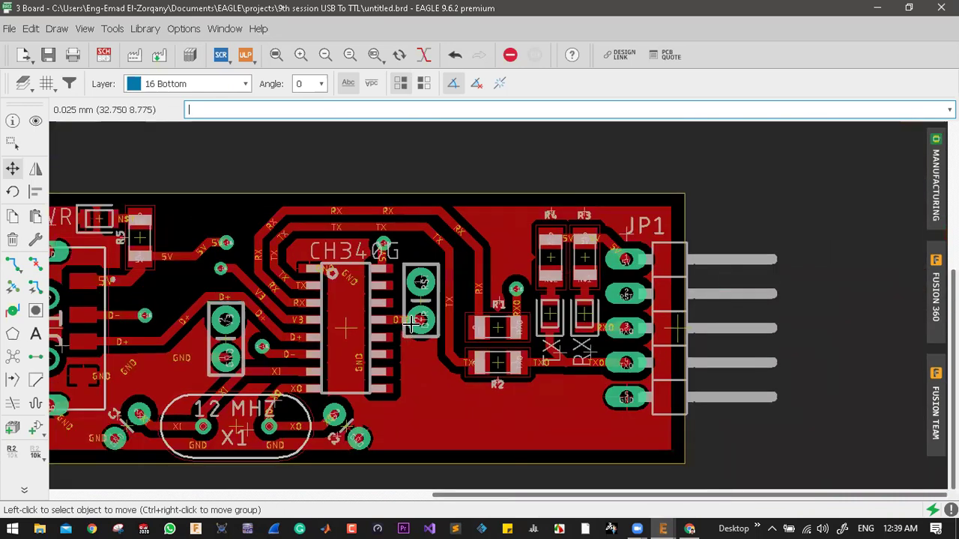
{"action": "scroll", "coordinate": [410, 322], "scroll_direction": "up", "scroll_amount": 1}
{"action": "scroll", "coordinate": [487, 326], "scroll_direction": "up", "scroll_amount": 1}
{"action": "scroll", "coordinate": [562, 327], "scroll_direction": "down", "scroll_amount": 2}
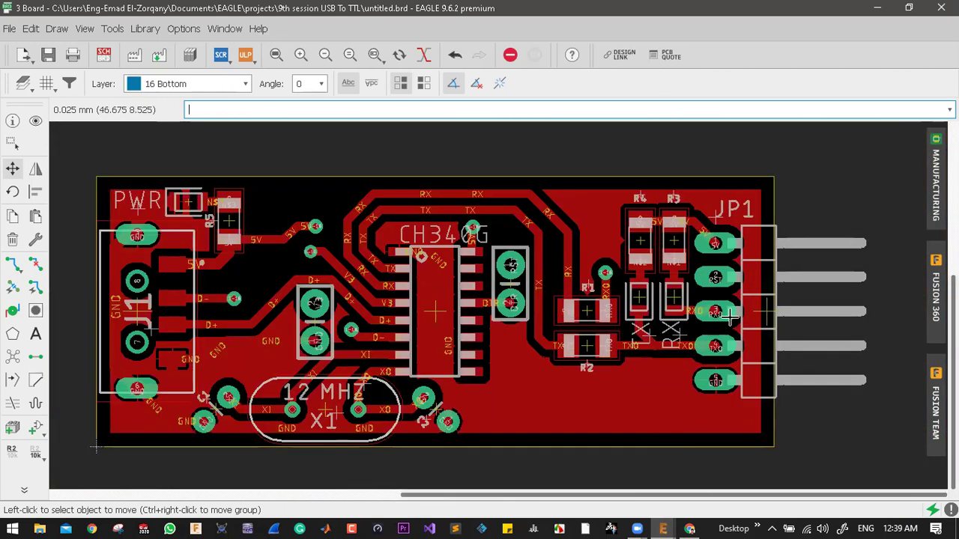
- Create a text reading "5V" and assign it to layer 25 tNames
{"action": "scroll", "coordinate": [753, 201], "scroll_direction": "up", "scroll_amount": 3}
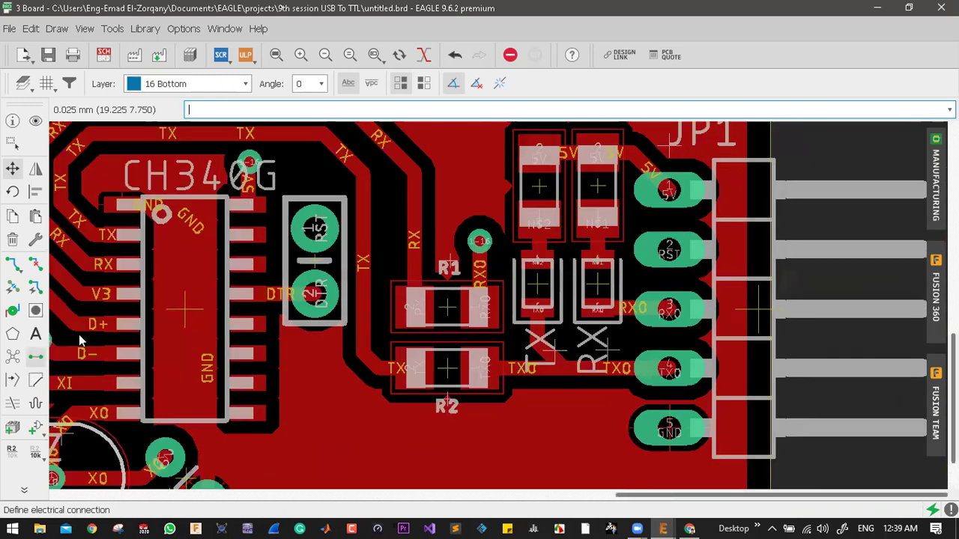
{"action": "left_click", "coordinate": [35, 333]}
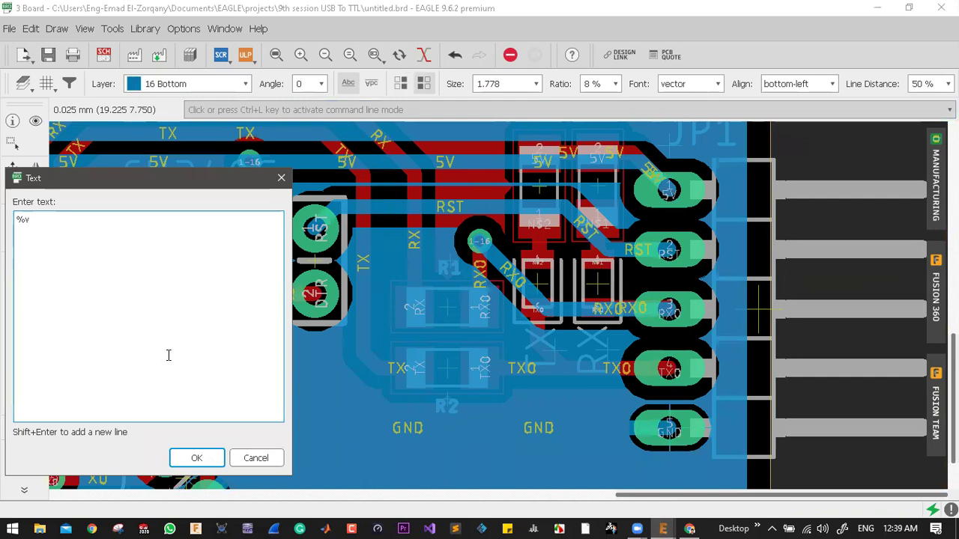
{"action": "type", "text": "5V"}
{"action": "key", "text": "Return"}
{"action": "left_click", "coordinate": [180, 84]}
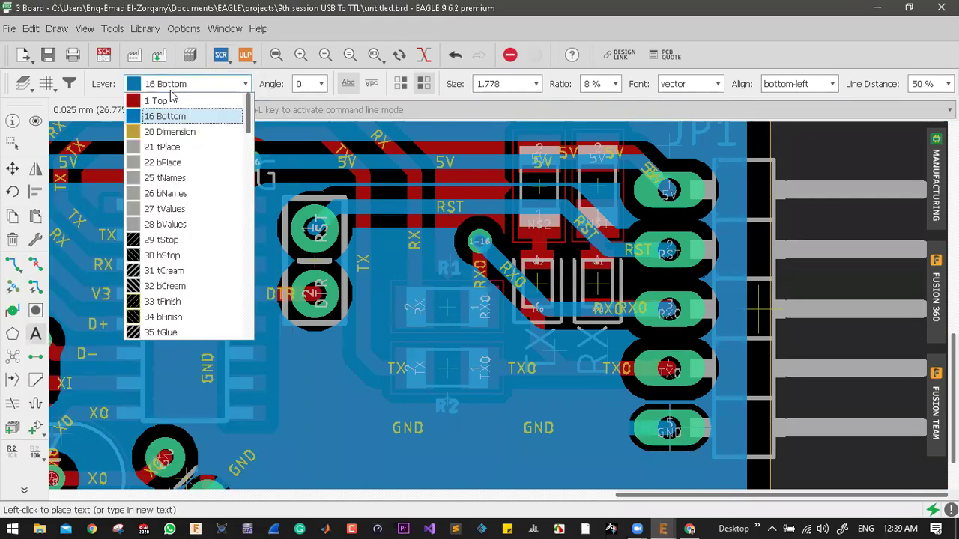
{"action": "left_click", "coordinate": [532, 200]}
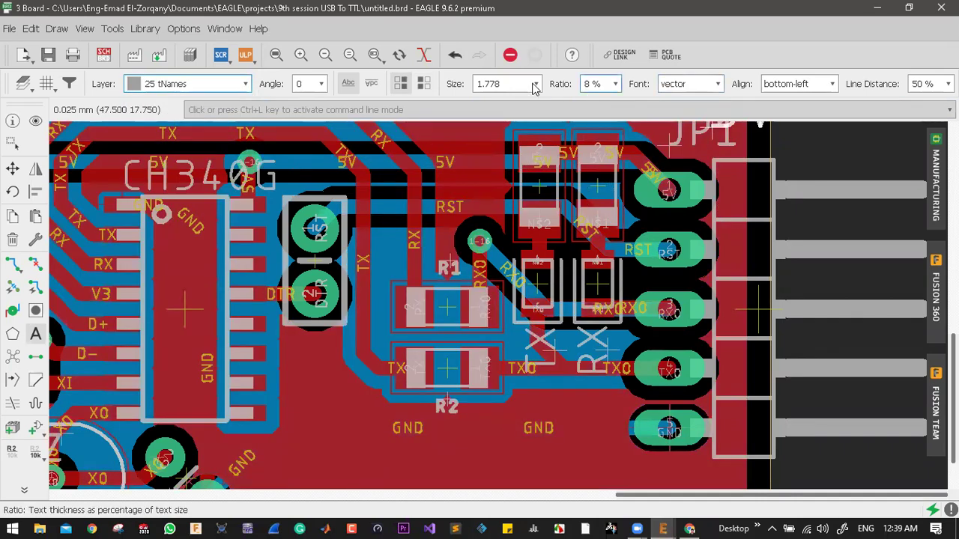
- Set the text size to 1.016 and the ratio to 20 %, and place the 5V label in JP1's pin 1 box
{"action": "double_click", "coordinate": [504, 84]}
{"action": "type", "text": "1.27"}
{"action": "key", "text": "Up"}
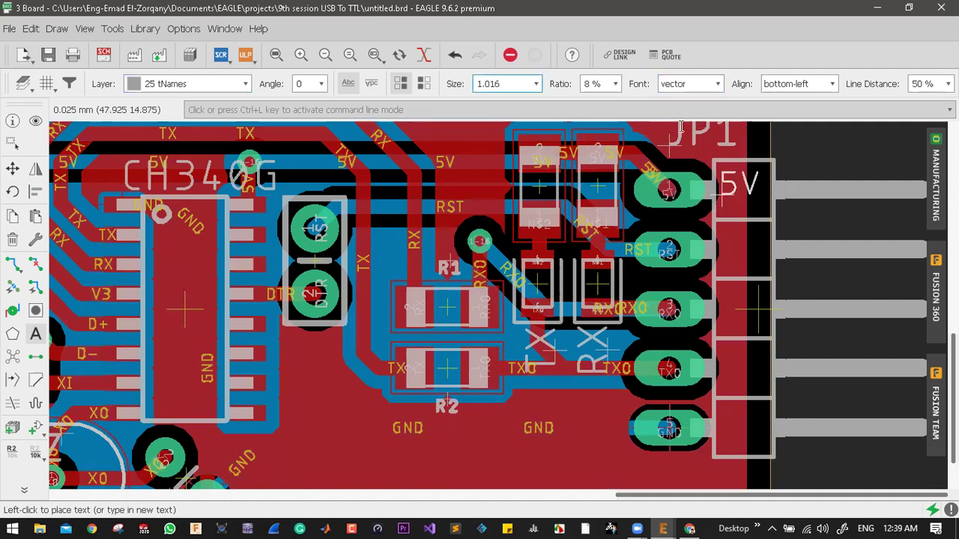
{"action": "double_click", "coordinate": [591, 83]}
{"action": "type", "text": "12"}
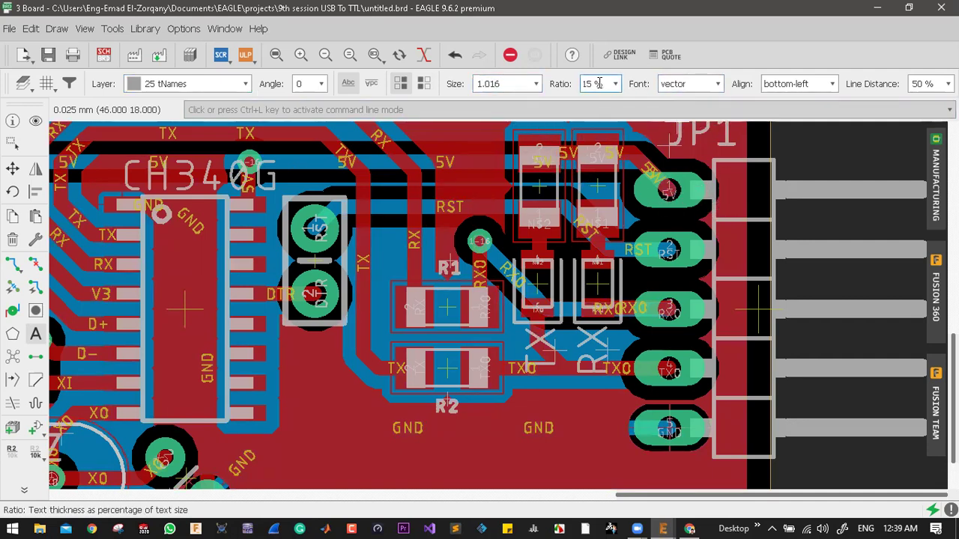
{"action": "key", "text": "Up"}
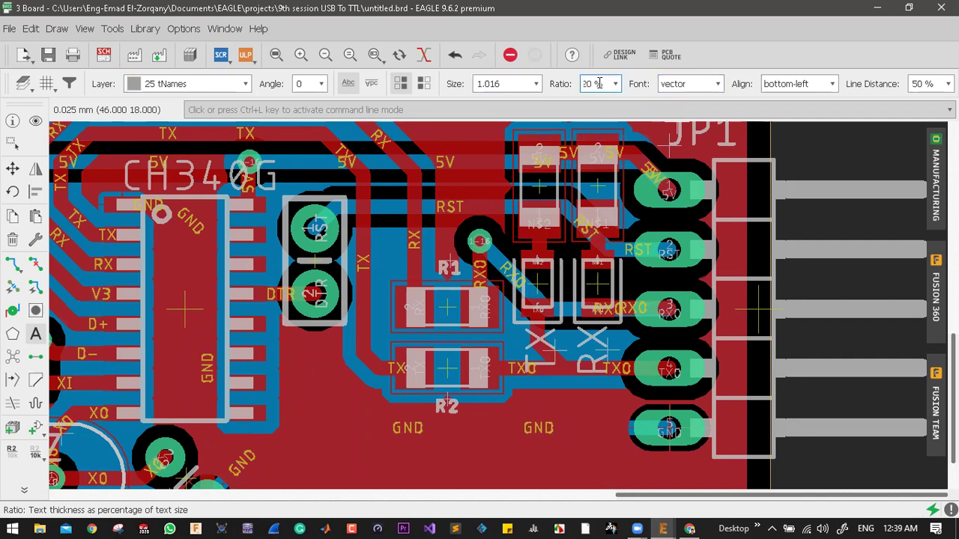
{"action": "left_click", "coordinate": [725, 201]}
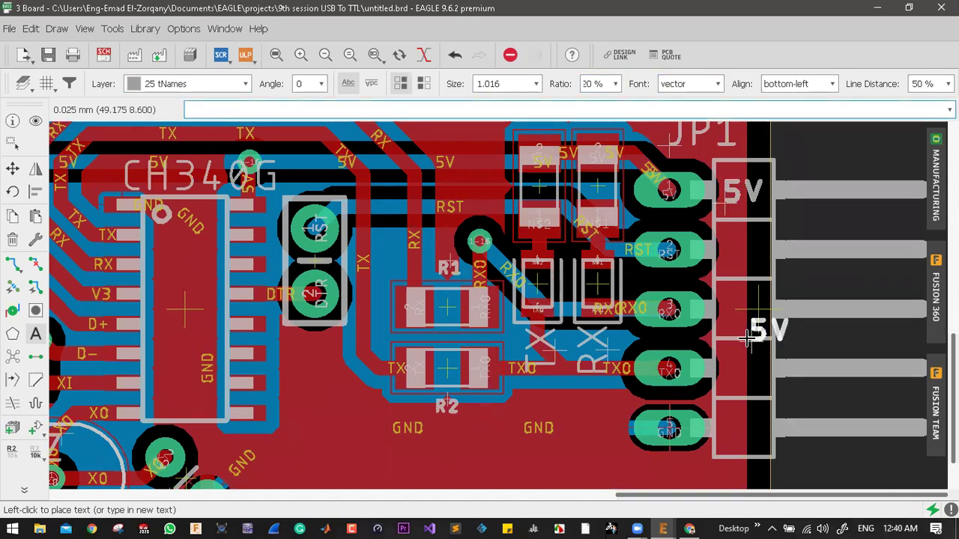
- Change the text to "RST" with size 1 and place it in JP1's pin 2 box
{"action": "left_click", "coordinate": [728, 288]}
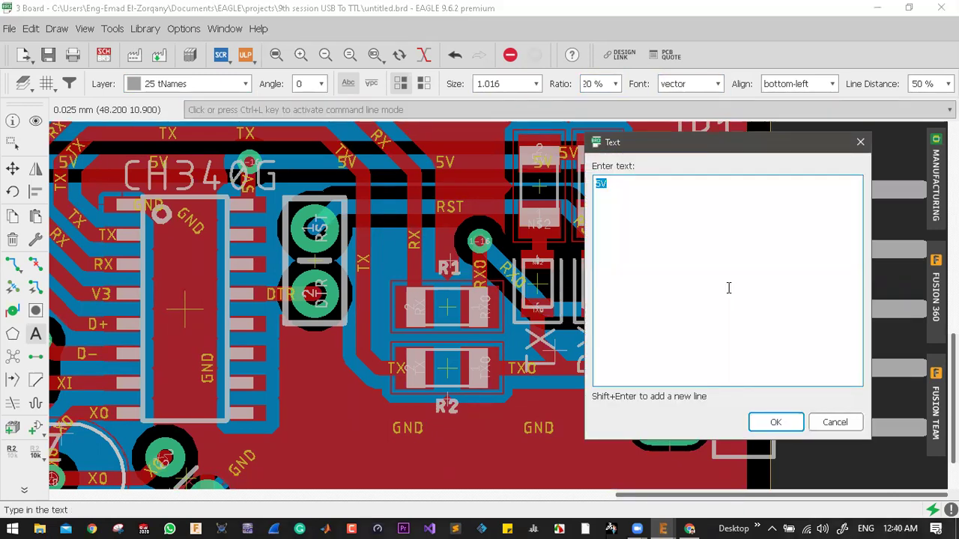
{"action": "key", "text": "Return"}
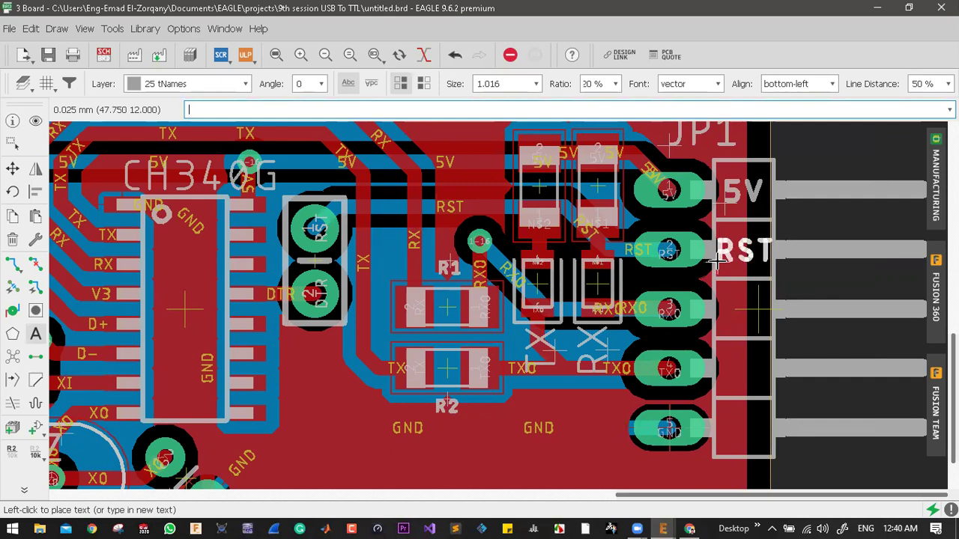
{"action": "left_click_drag", "start_coordinate": [517, 84], "coordinate": [488, 85]}
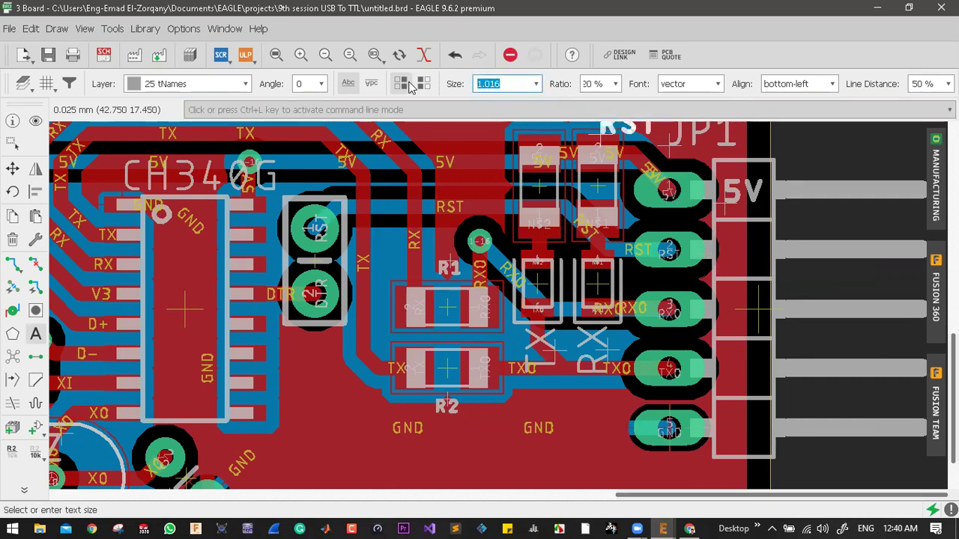
{"action": "type", "text": "1"}
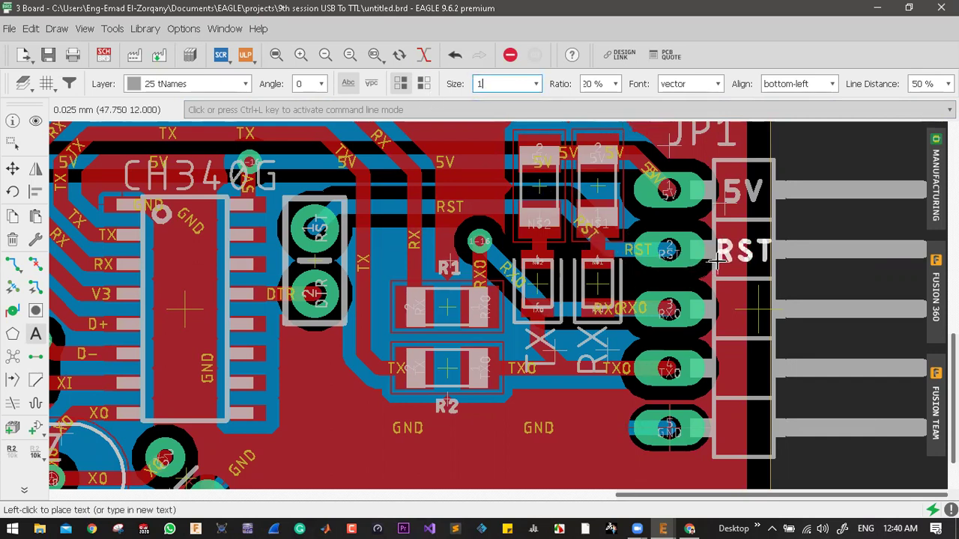
- Add an "RX" text label in JP1's pin 3 box
{"action": "left_click", "coordinate": [722, 347]}
{"action": "type", "text": "RX"}
{"action": "key", "text": "Return"}
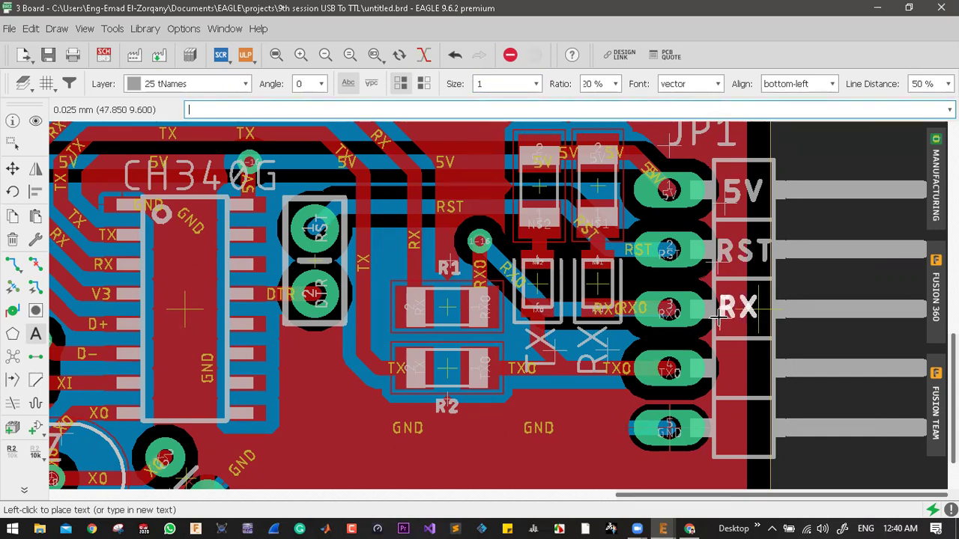
- Add a "TX" text label in JP1's pin 4 box, in line with the labels above it
{"action": "left_click", "coordinate": [755, 401]}
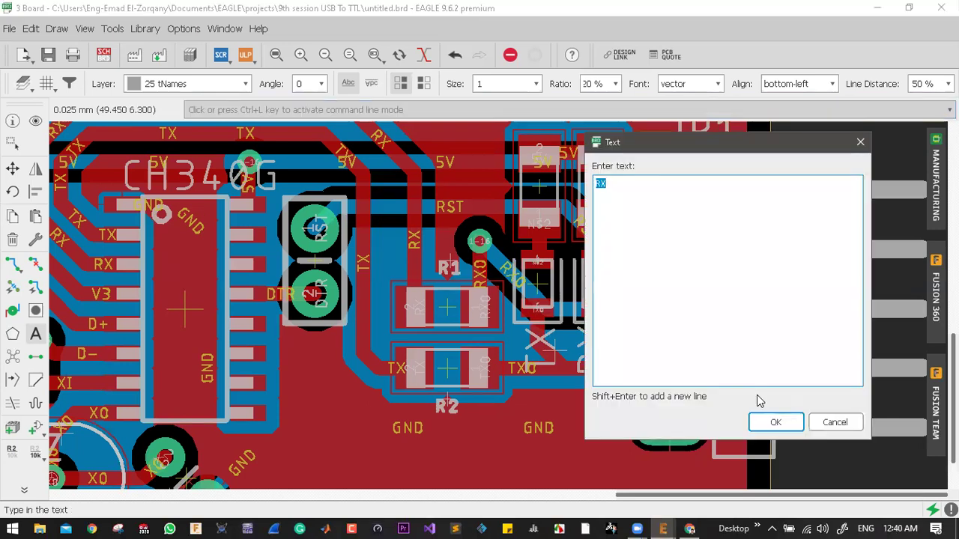
{"action": "key", "text": "Return"}
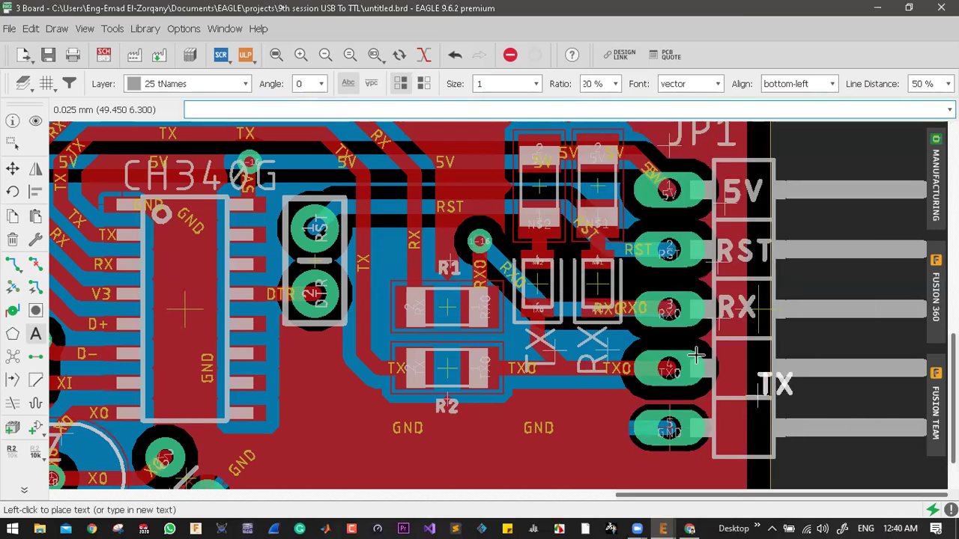
{"action": "scroll", "coordinate": [715, 376], "scroll_direction": "up", "scroll_amount": 1}
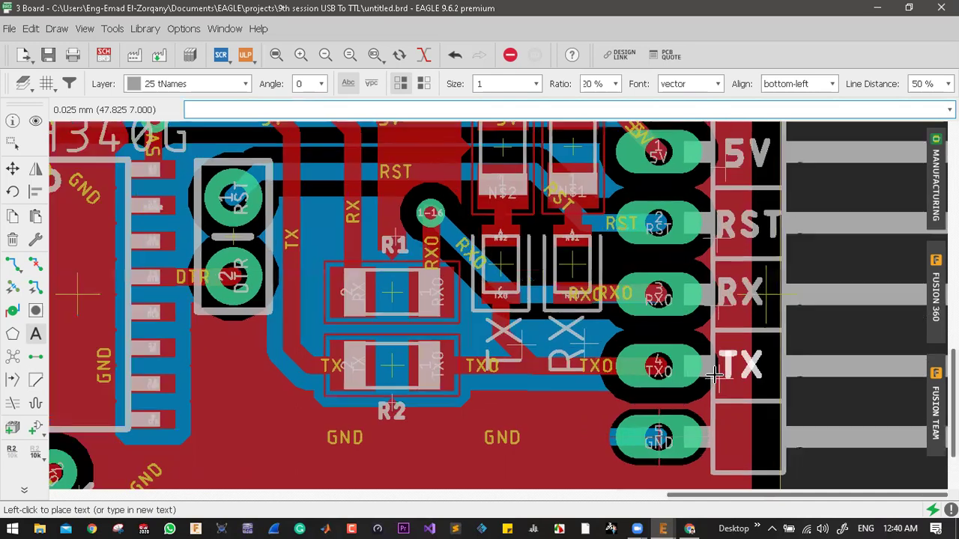
{"action": "scroll", "coordinate": [716, 376], "scroll_direction": "up", "scroll_amount": 1}
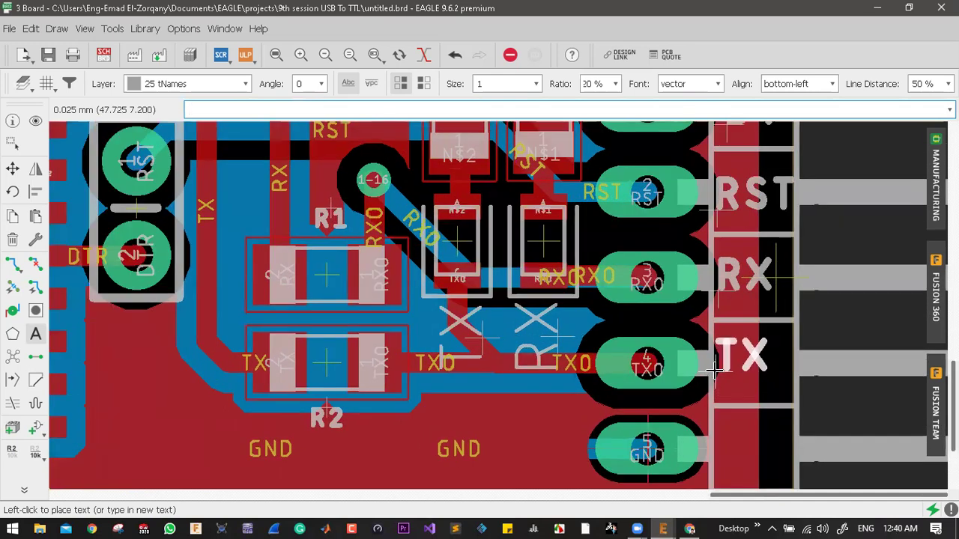
{"action": "left_click", "coordinate": [717, 369]}
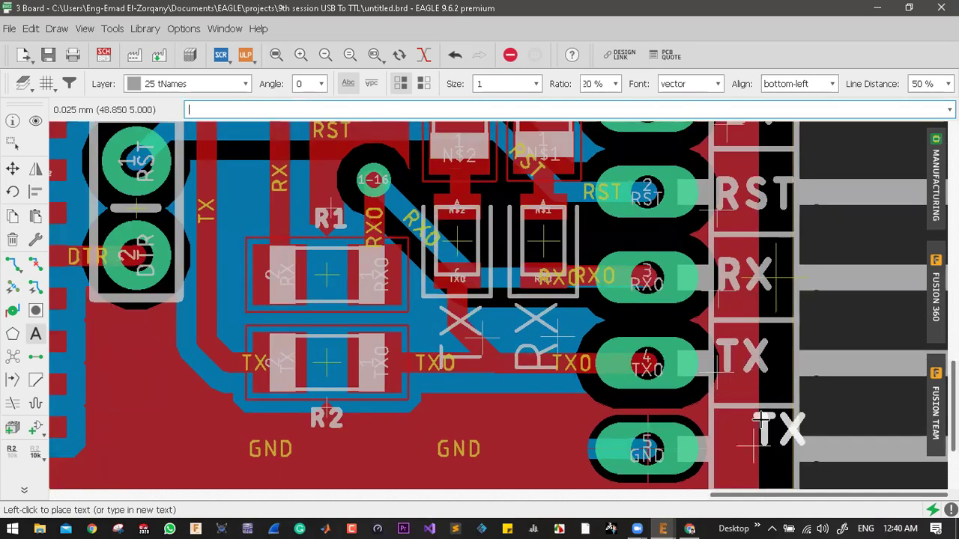
- Add a "GND" text label of size 0.8128 in JP1's pin 5 box
{"action": "scroll", "coordinate": [753, 390], "scroll_direction": "down", "scroll_amount": 1}
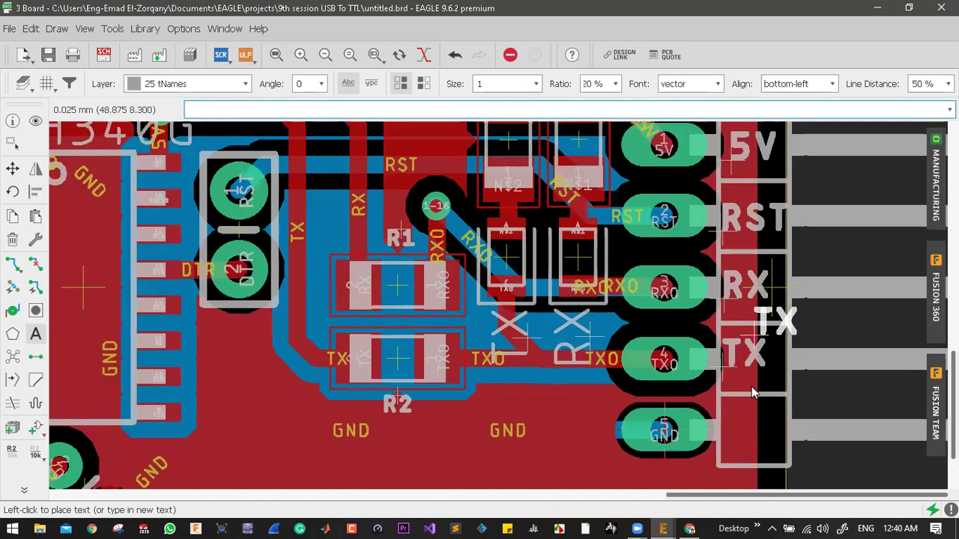
{"action": "scroll", "coordinate": [753, 392], "scroll_direction": "down", "scroll_amount": 1}
{"action": "key", "text": "Escape"}
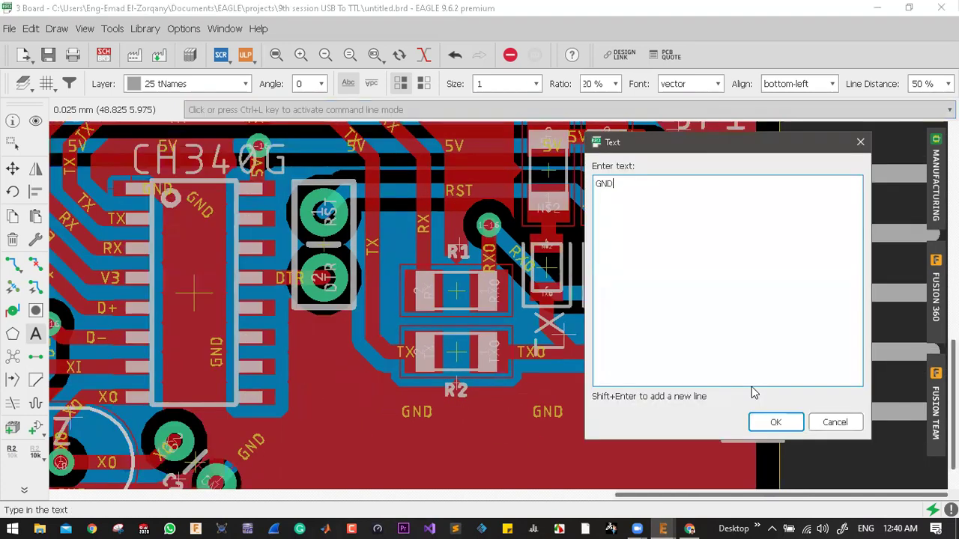
{"action": "type", "text": "GND"}
{"action": "key", "text": "Return"}
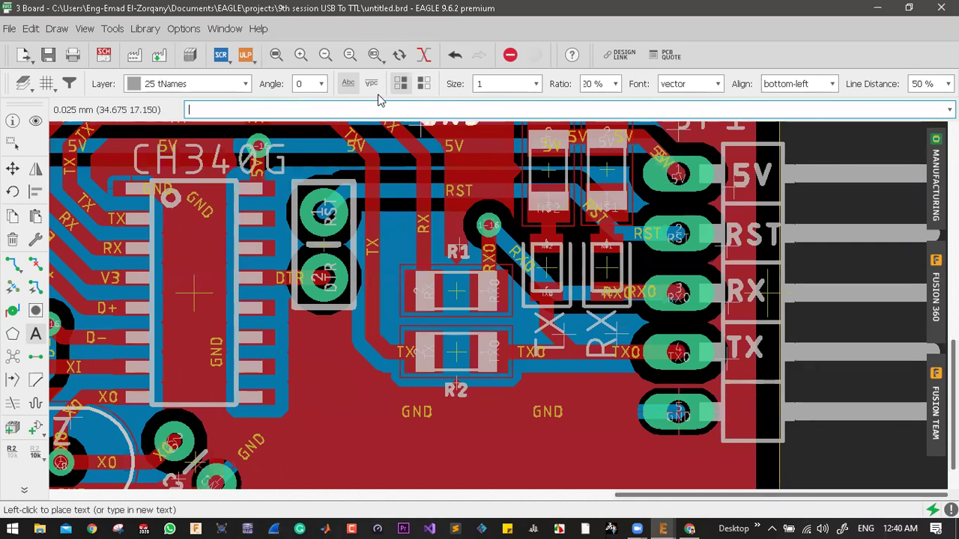
{"action": "left_click", "coordinate": [506, 83]}
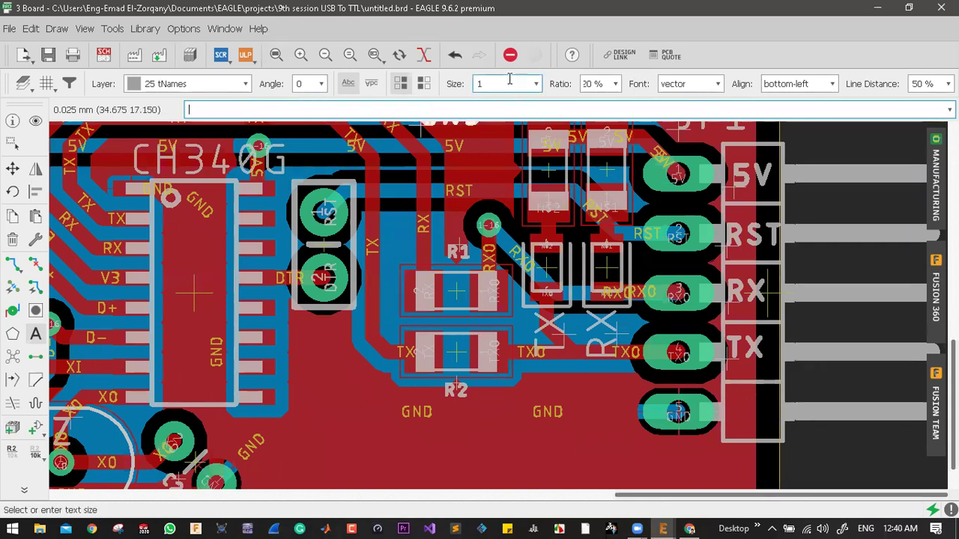
{"action": "type", "text": "0.8128"}
{"action": "key", "text": "Return"}
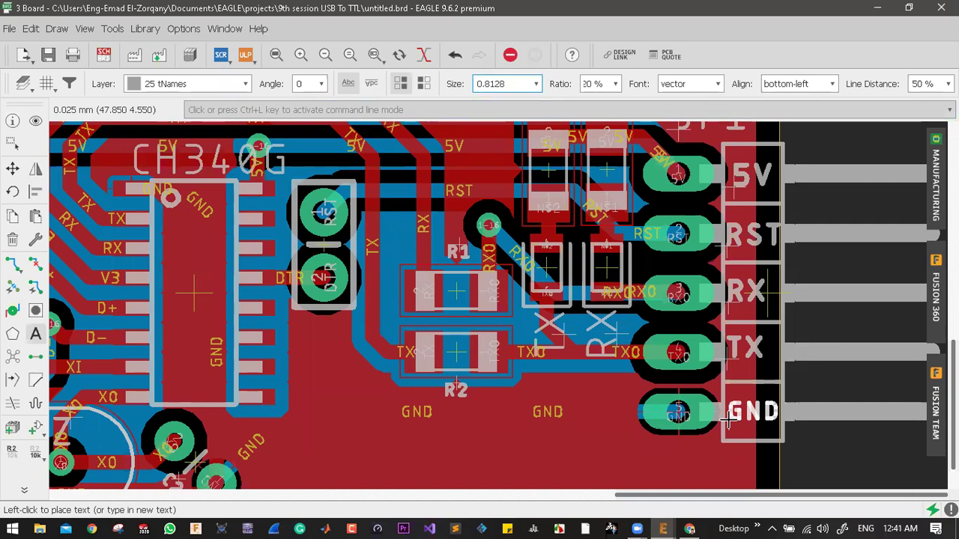
{"action": "left_click", "coordinate": [728, 422]}
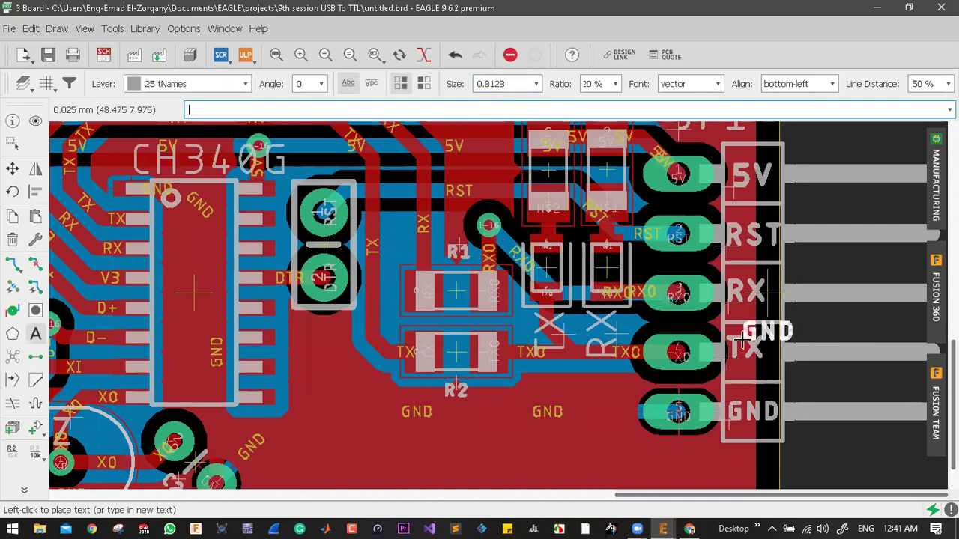
{"action": "scroll", "coordinate": [667, 292], "scroll_direction": "down", "scroll_amount": 2}
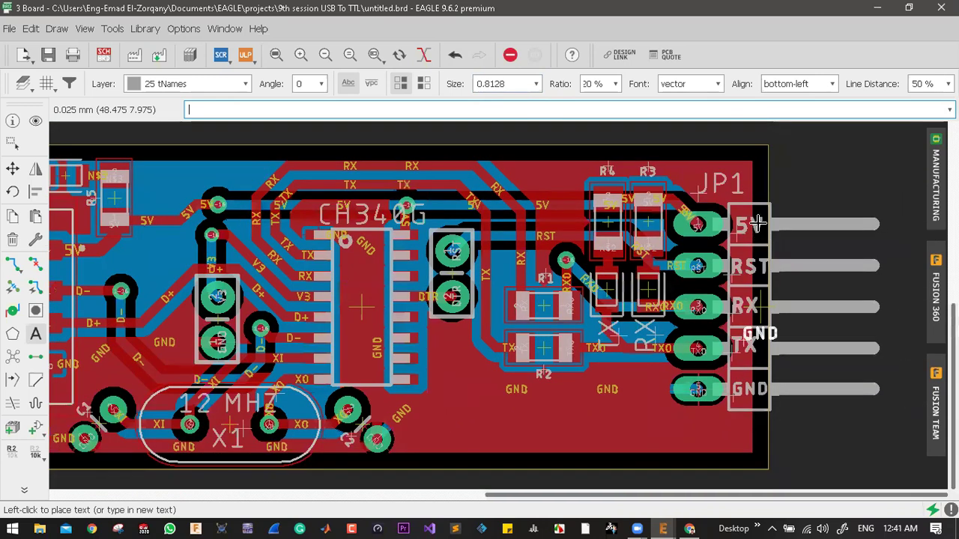
{"action": "scroll", "coordinate": [758, 223], "scroll_direction": "down", "scroll_amount": 1}
{"action": "scroll", "coordinate": [773, 261], "scroll_direction": "up", "scroll_amount": 3}
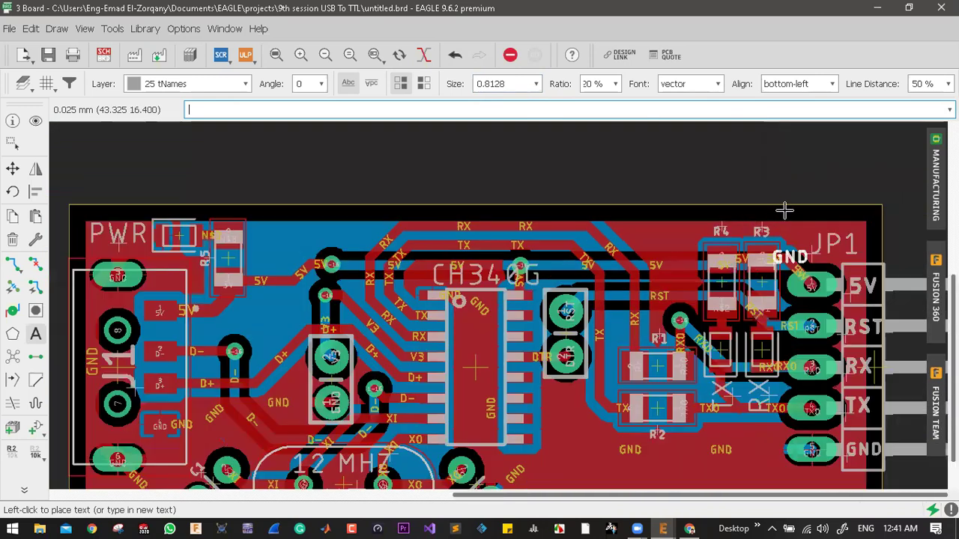
{"action": "scroll", "coordinate": [638, 291], "scroll_direction": "down", "scroll_amount": 3}
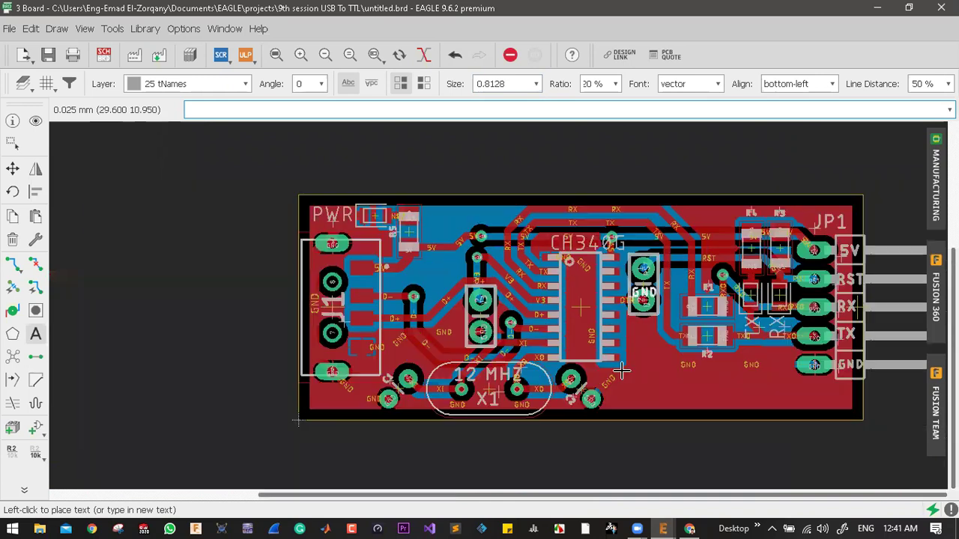
- Check the pin labels beside the JP1 header and end the text placement without adding another GND label
{"action": "scroll", "coordinate": [621, 370], "scroll_direction": "up", "scroll_amount": 2}
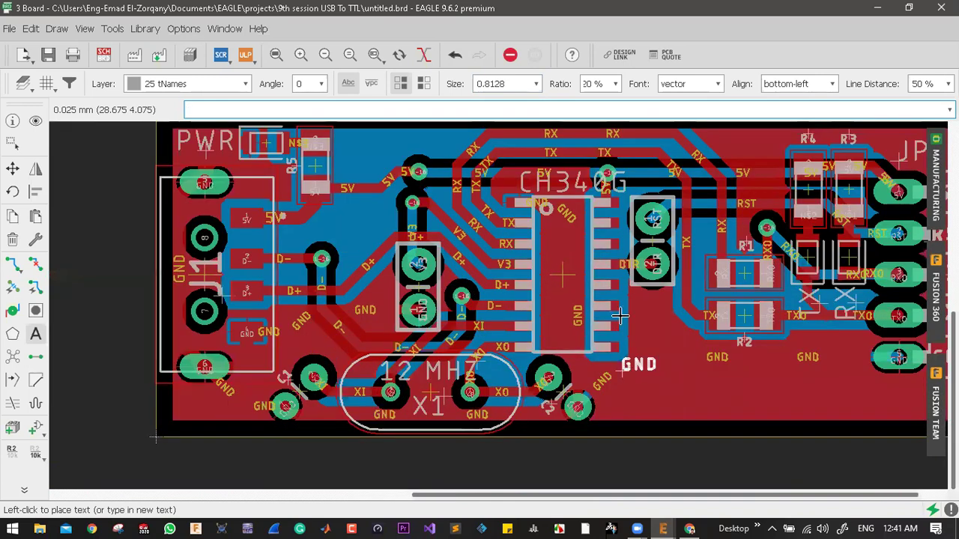
{"action": "left_click", "coordinate": [584, 238]}
{"action": "scroll", "coordinate": [701, 238], "scroll_direction": "down", "scroll_amount": 3}
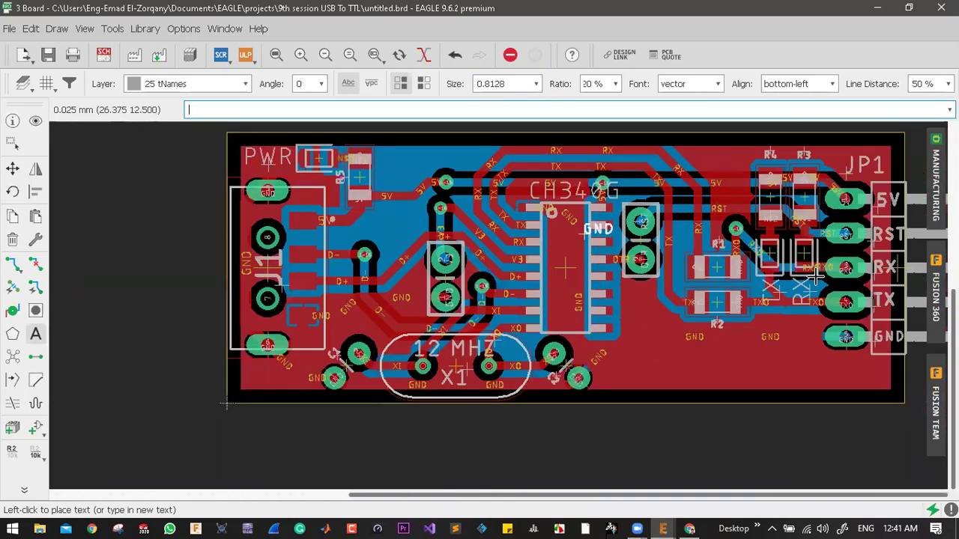
{"action": "scroll", "coordinate": [551, 219], "scroll_direction": "up", "scroll_amount": 1}
{"action": "scroll", "coordinate": [708, 292], "scroll_direction": "up", "scroll_amount": 5}
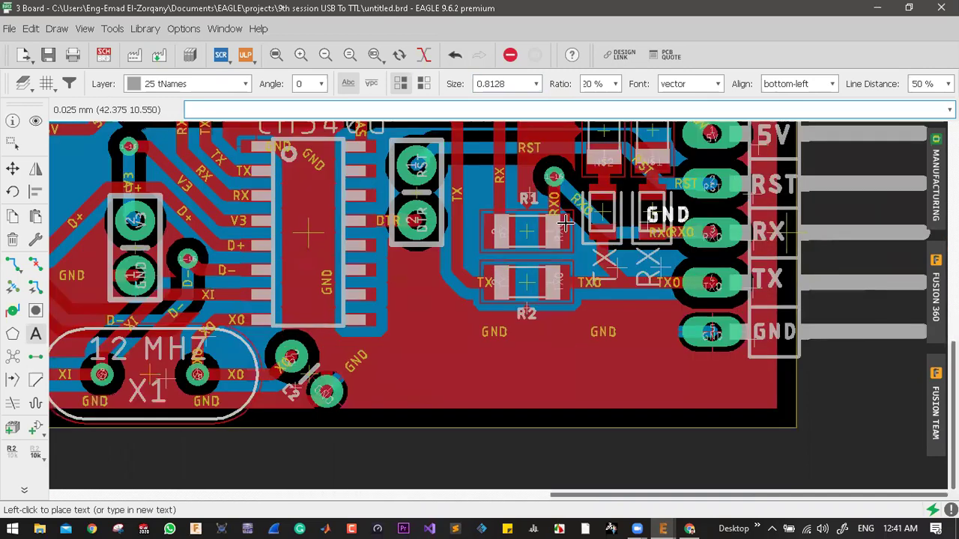
{"action": "scroll", "coordinate": [670, 298], "scroll_direction": "down", "scroll_amount": 3}
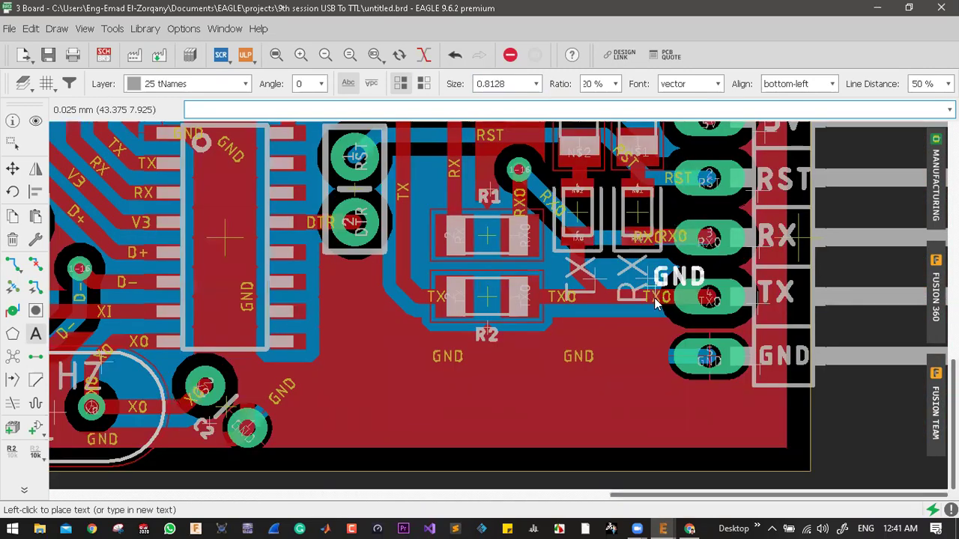
{"action": "scroll", "coordinate": [655, 302], "scroll_direction": "down", "scroll_amount": 3}
{"action": "key", "text": "Escape"}
{"action": "key", "text": "Escape"}
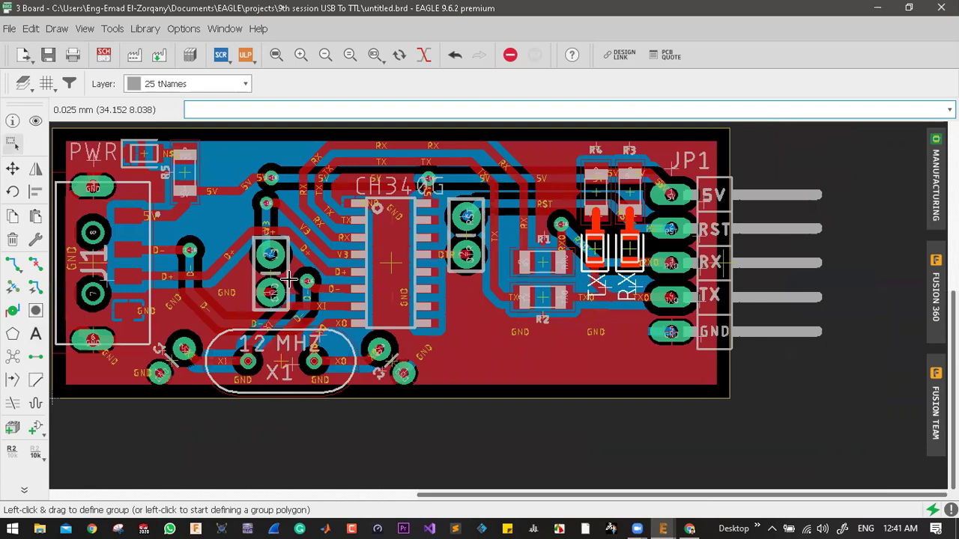
- Preview the manufactured board from the top side and the bottom side, and close the preview
{"action": "scroll", "coordinate": [288, 279], "scroll_direction": "down", "scroll_amount": 2}
{"action": "scroll", "coordinate": [437, 264], "scroll_direction": "up", "scroll_amount": 1}
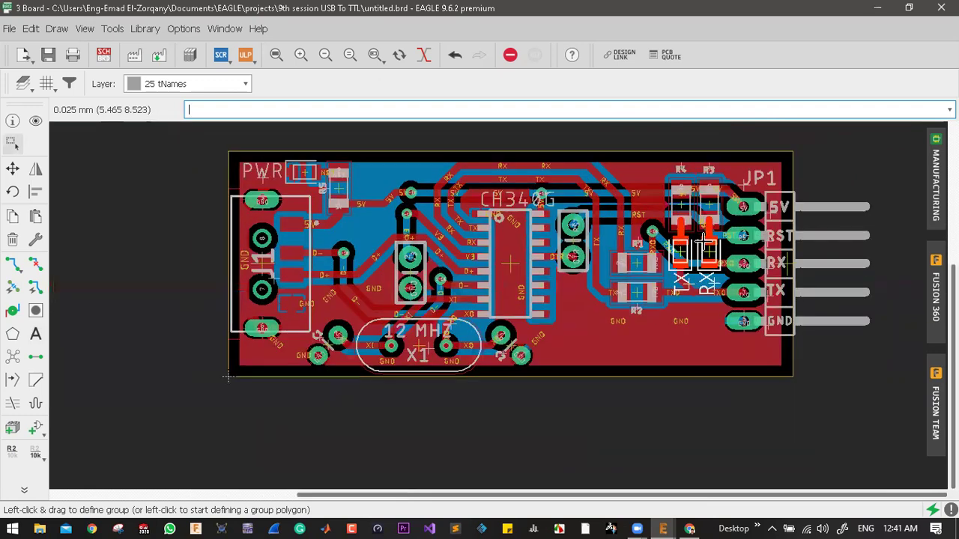
{"action": "scroll", "coordinate": [881, 243], "scroll_direction": "up", "scroll_amount": 1}
{"action": "scroll", "coordinate": [903, 217], "scroll_direction": "down", "scroll_amount": 2}
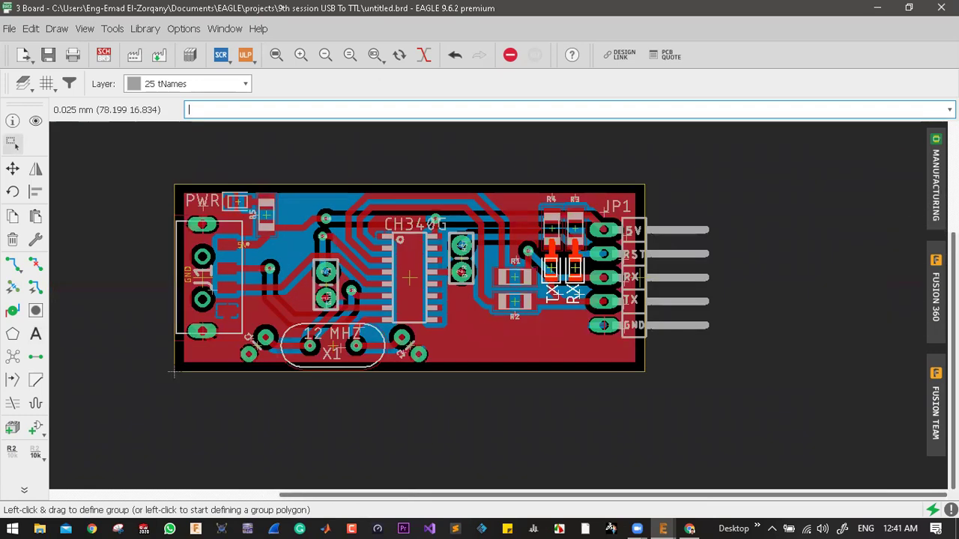
{"action": "left_click", "coordinate": [935, 196]}
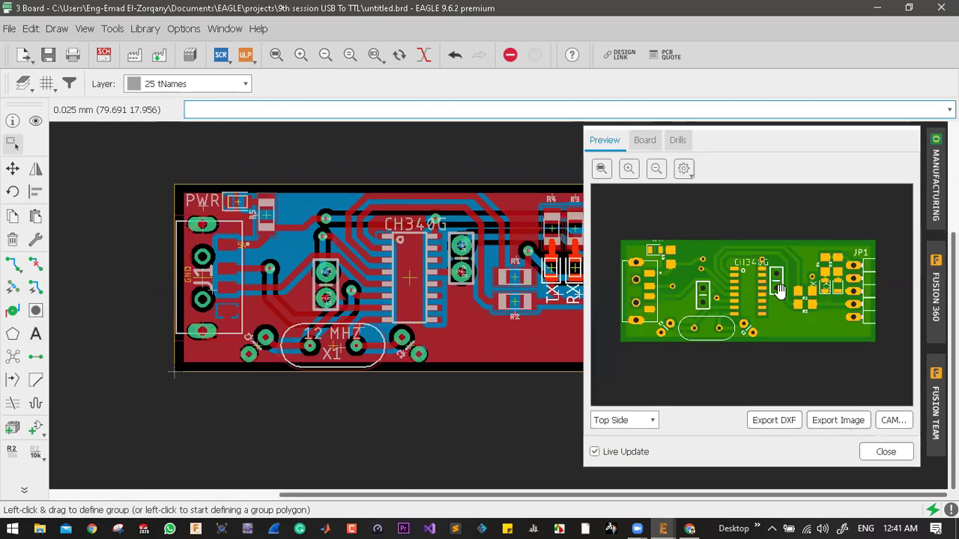
{"action": "scroll", "coordinate": [830, 298], "scroll_direction": "up", "scroll_amount": 3}
{"action": "scroll", "coordinate": [838, 304], "scroll_direction": "down", "scroll_amount": 4}
{"action": "left_click", "coordinate": [624, 421]}
{"action": "left_click", "coordinate": [622, 444]}
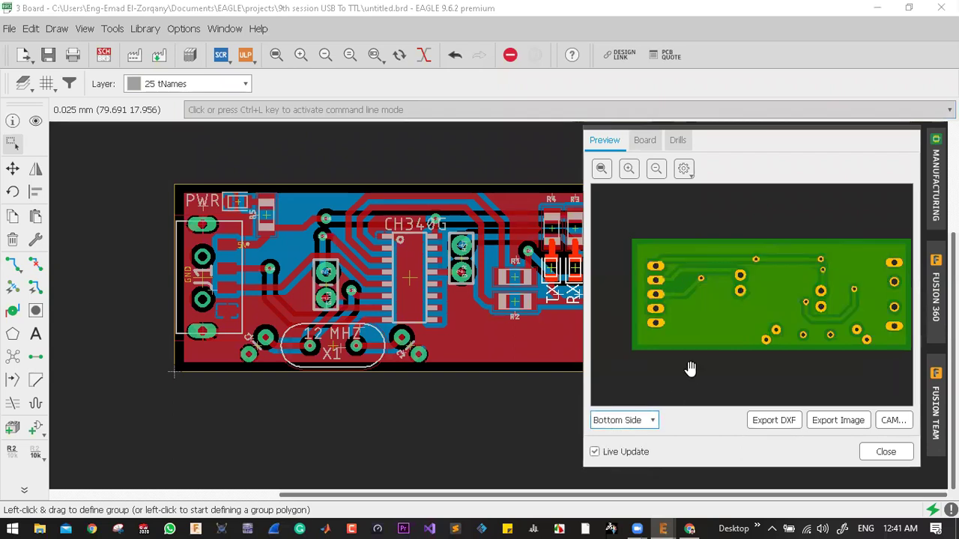
{"action": "left_click", "coordinate": [834, 305]}
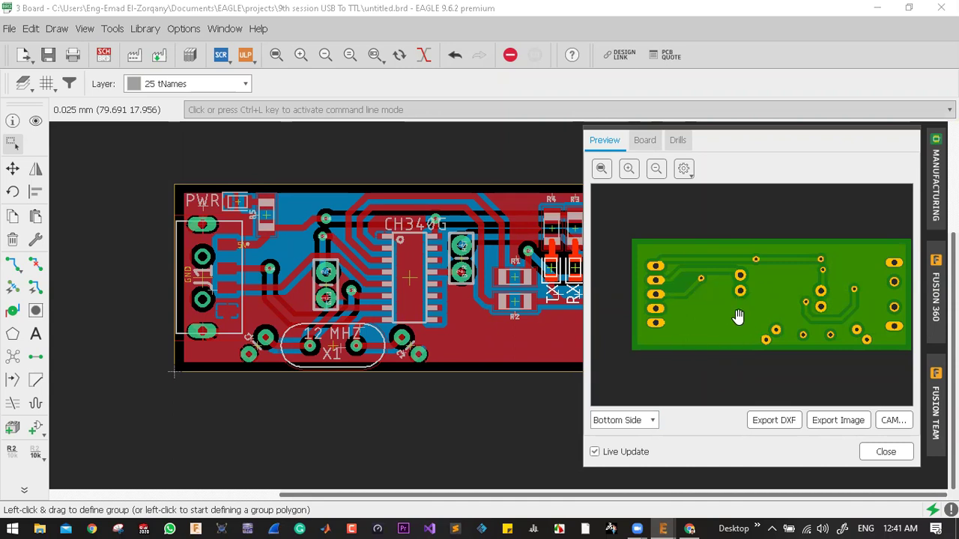
{"action": "left_click", "coordinate": [887, 451]}
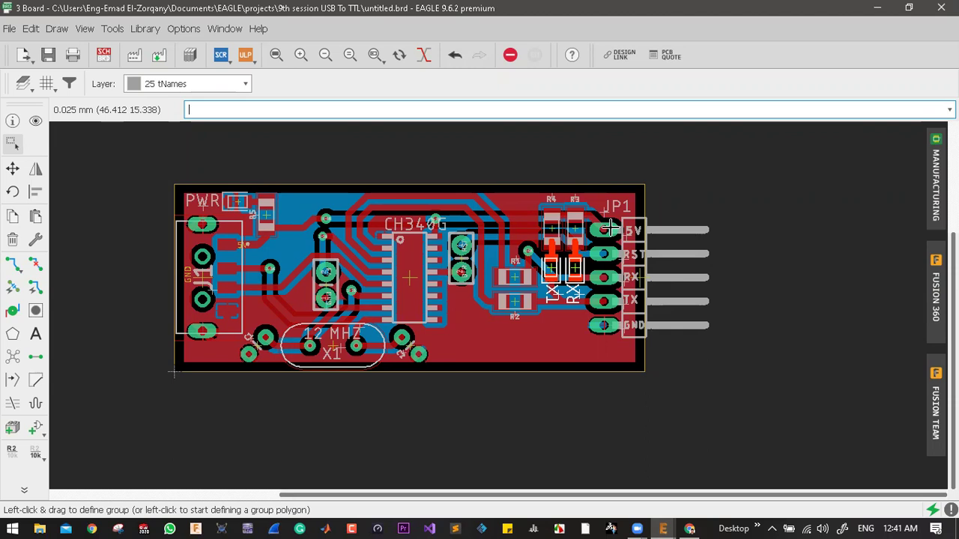
- Examine the JP1 pads and their 5V, RST, RX, TX and GND labels against the connected traces, LEDs and resistors
{"action": "scroll", "coordinate": [611, 227], "scroll_direction": "up", "scroll_amount": 1}
{"action": "scroll", "coordinate": [604, 229], "scroll_direction": "up", "scroll_amount": 1}
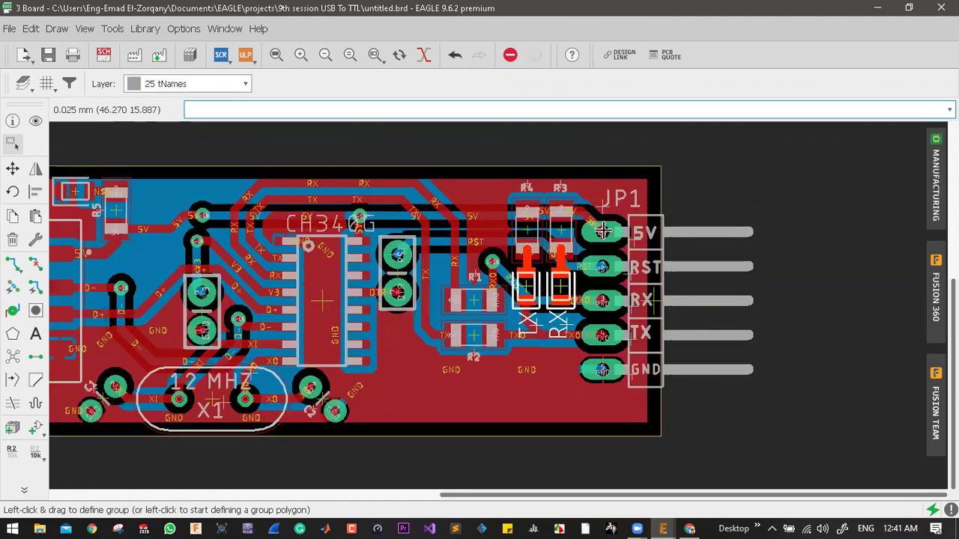
{"action": "scroll", "coordinate": [607, 232], "scroll_direction": "up", "scroll_amount": 4}
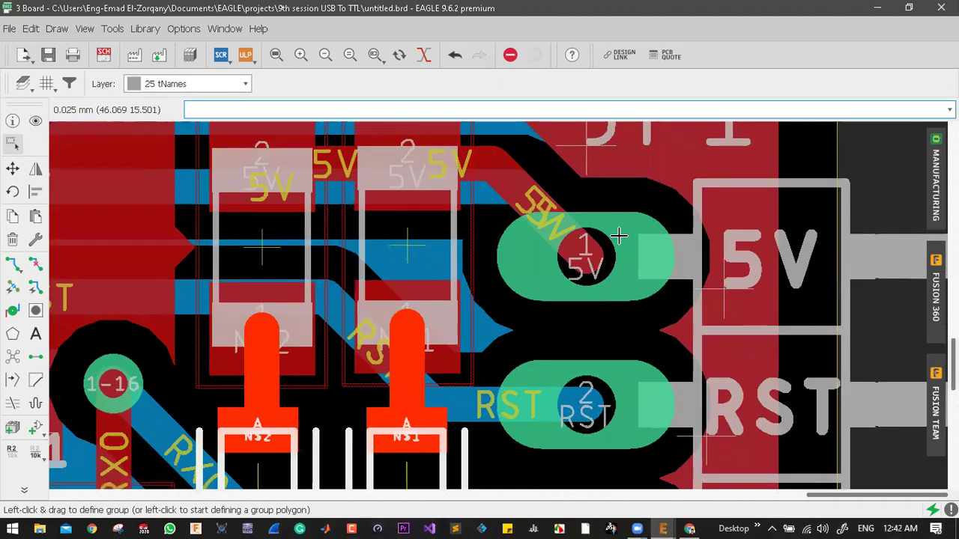
{"action": "scroll", "coordinate": [618, 237], "scroll_direction": "down", "scroll_amount": 3}
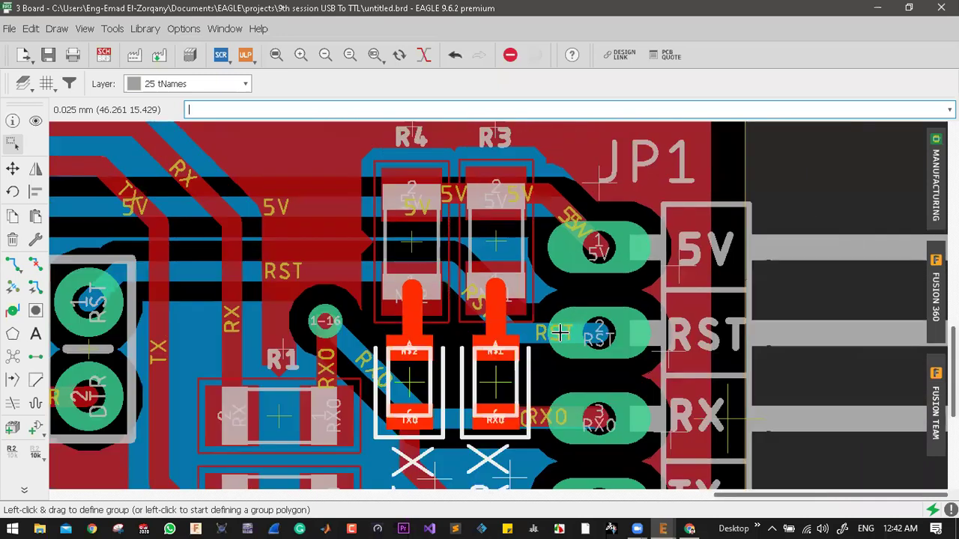
{"action": "scroll", "coordinate": [627, 281], "scroll_direction": "down", "scroll_amount": 1}
{"action": "scroll", "coordinate": [720, 245], "scroll_direction": "down", "scroll_amount": 1}
{"action": "scroll", "coordinate": [732, 233], "scroll_direction": "up", "scroll_amount": 2}
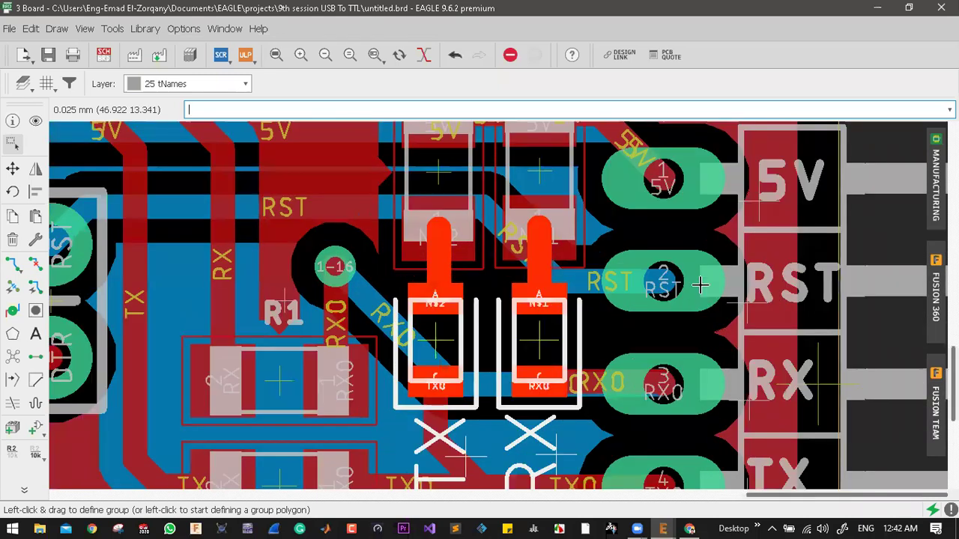
{"action": "scroll", "coordinate": [699, 284], "scroll_direction": "down", "scroll_amount": 2}
{"action": "scroll", "coordinate": [718, 231], "scroll_direction": "up", "scroll_amount": 1}
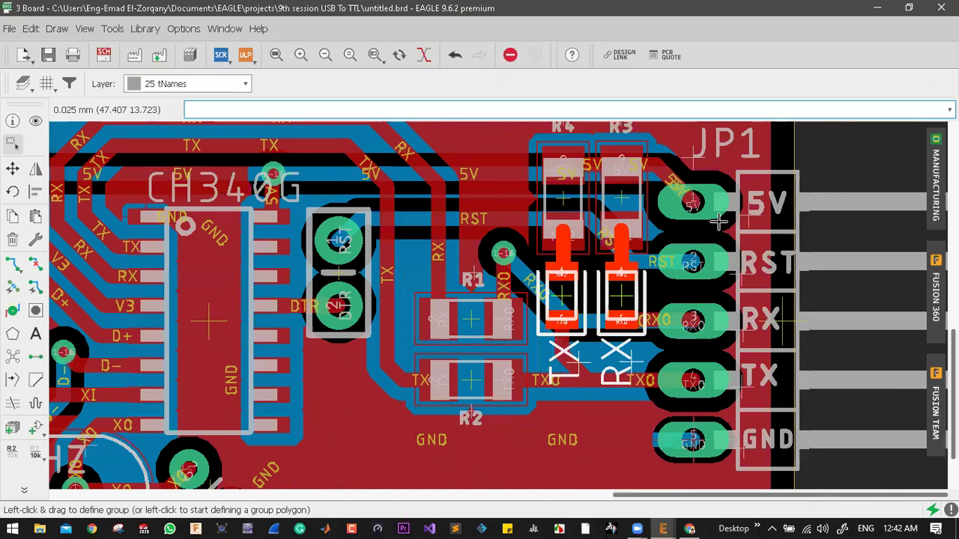
{"action": "scroll", "coordinate": [717, 222], "scroll_direction": "up", "scroll_amount": 1}
{"action": "scroll", "coordinate": [689, 138], "scroll_direction": "down", "scroll_amount": 1}
{"action": "scroll", "coordinate": [686, 155], "scroll_direction": "down", "scroll_amount": 1}
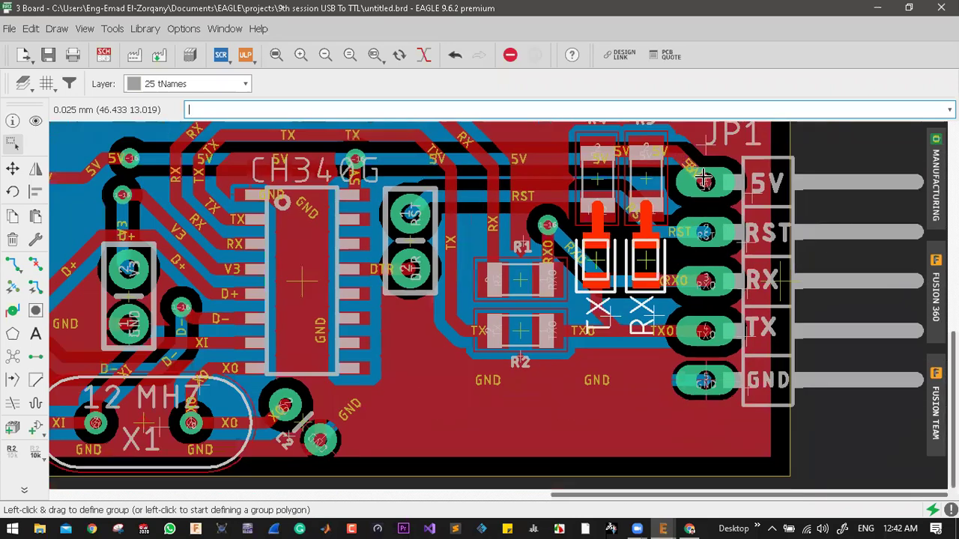
{"action": "middle_click_drag", "start_coordinate": [725, 207], "coordinate": [731, 224]}
{"action": "scroll", "coordinate": [723, 221], "scroll_direction": "up", "scroll_amount": 3}
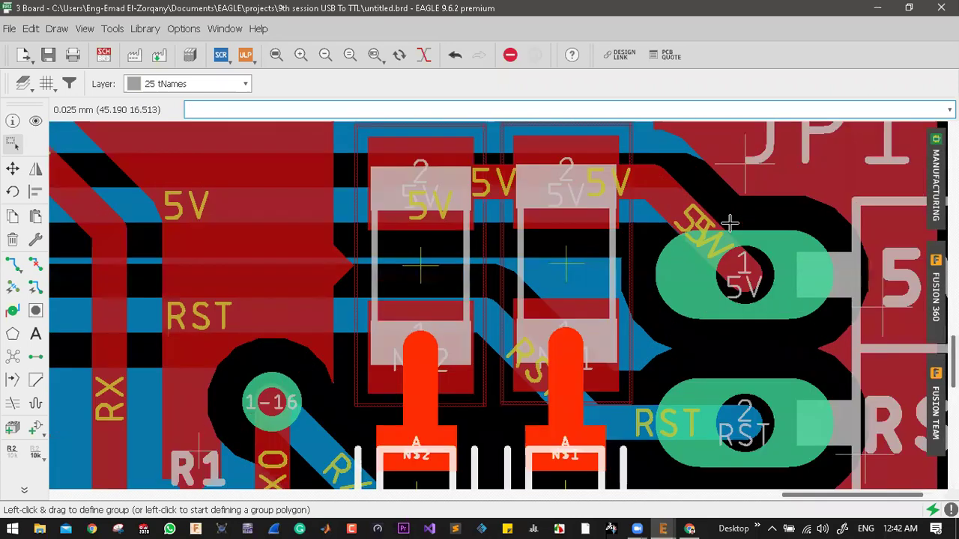
{"action": "scroll", "coordinate": [713, 220], "scroll_direction": "down", "scroll_amount": 2}
{"action": "scroll", "coordinate": [711, 225], "scroll_direction": "down", "scroll_amount": 2}
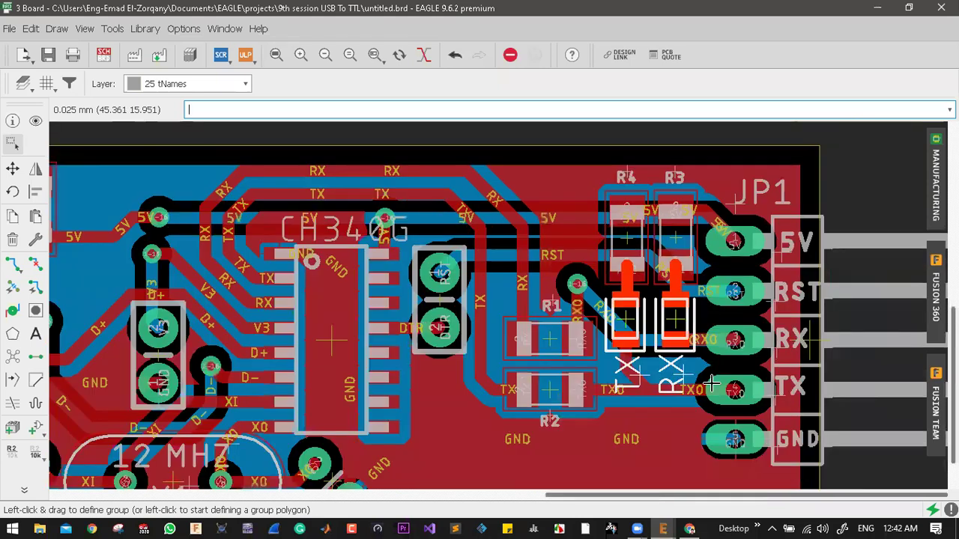
{"action": "scroll", "coordinate": [715, 337], "scroll_direction": "up", "scroll_amount": 2}
{"action": "scroll", "coordinate": [717, 319], "scroll_direction": "down", "scroll_amount": 1}
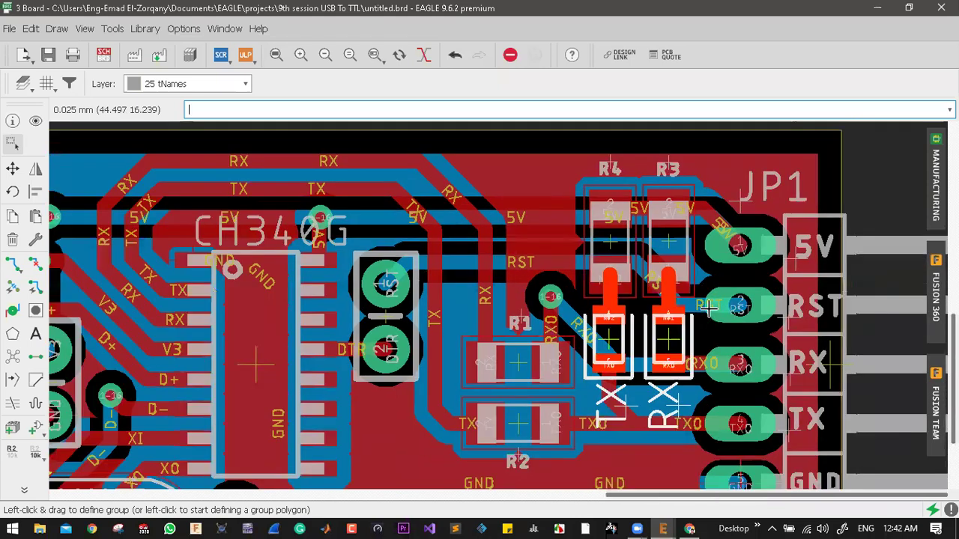
{"action": "scroll", "coordinate": [715, 318], "scroll_direction": "up", "scroll_amount": 5}
{"action": "scroll", "coordinate": [623, 382], "scroll_direction": "down", "scroll_amount": 3}
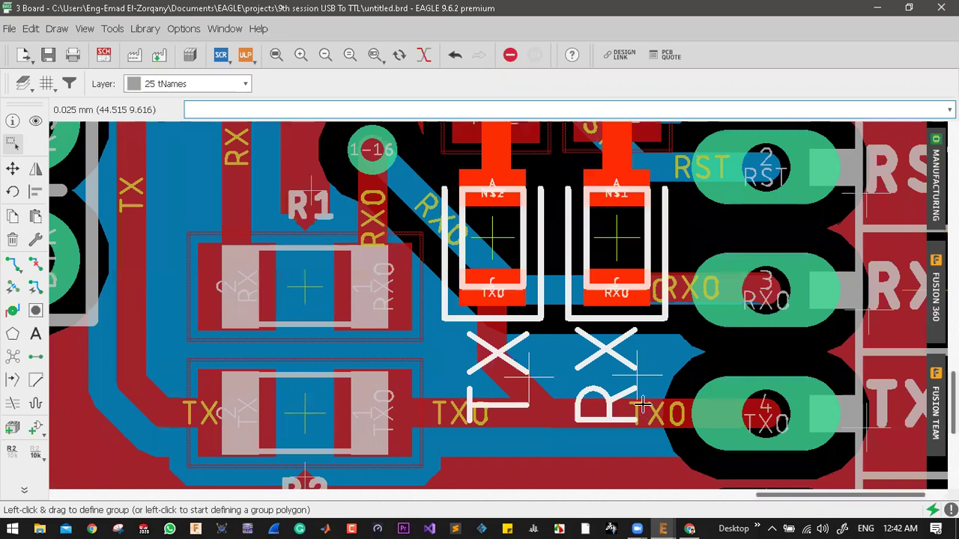
{"action": "scroll", "coordinate": [624, 376], "scroll_direction": "down", "scroll_amount": 1}
{"action": "scroll", "coordinate": [637, 396], "scroll_direction": "up", "scroll_amount": 3}
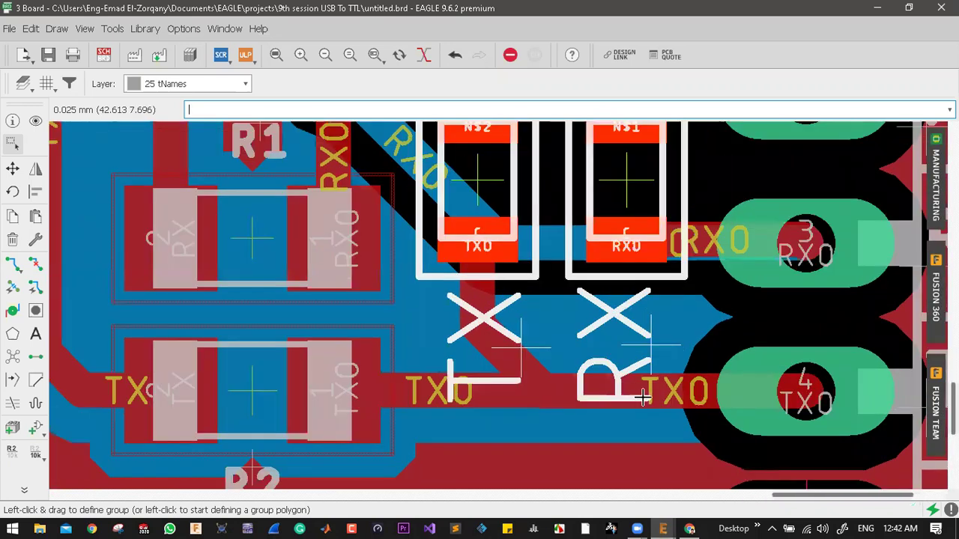
{"action": "scroll", "coordinate": [643, 399], "scroll_direction": "down", "scroll_amount": 2}
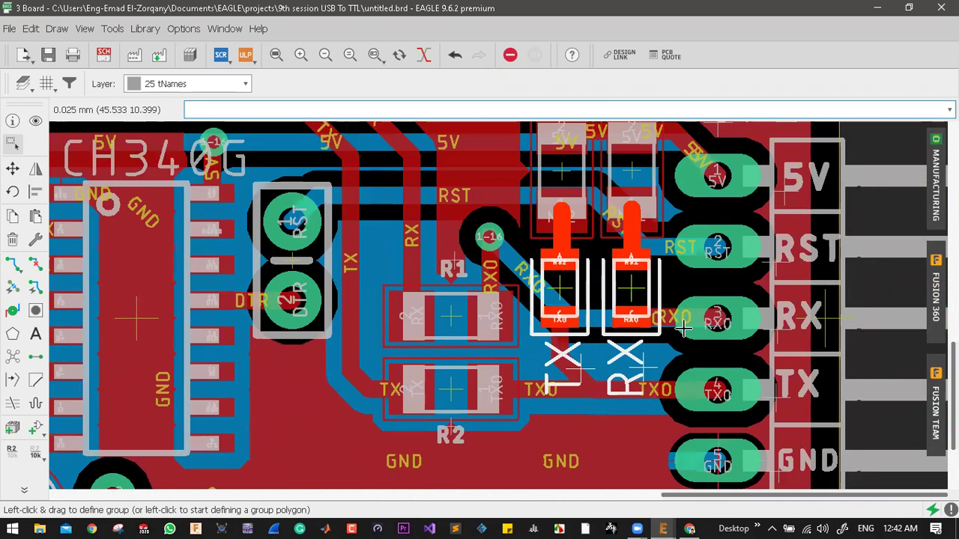
{"action": "scroll", "coordinate": [455, 284], "scroll_direction": "down", "scroll_amount": 4}
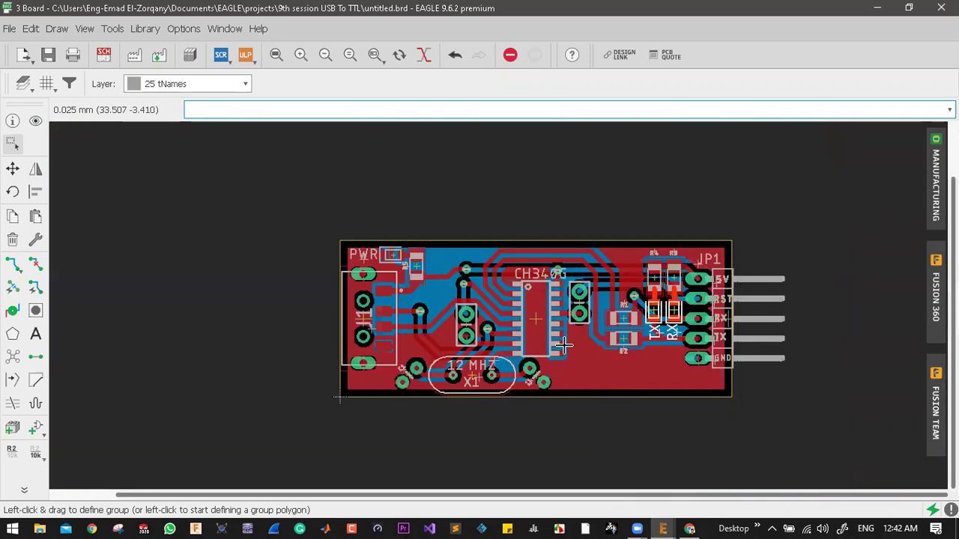
- Save the board in the 9th session USB To TTL project folder as "9th session usbtottl"
{"action": "left_click", "coordinate": [47, 54]}
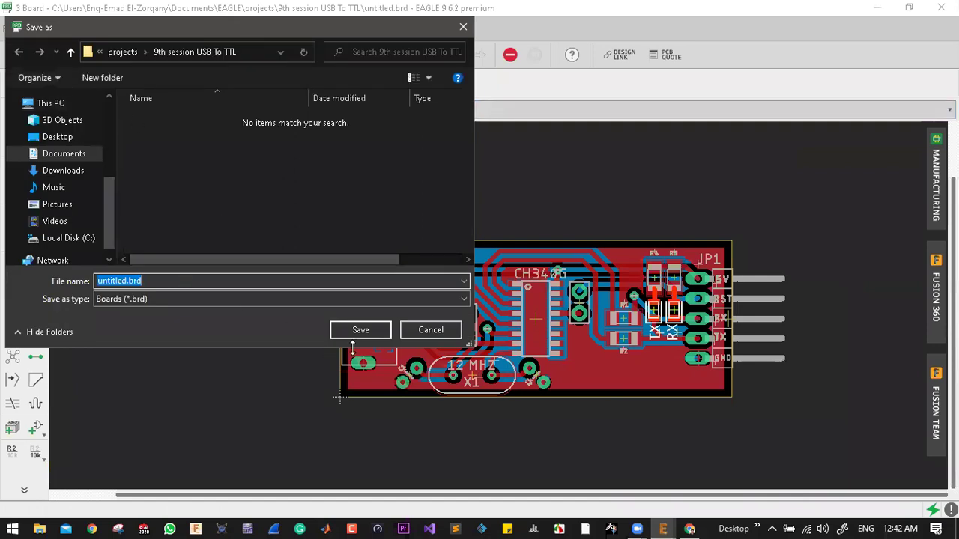
{"action": "type", "text": "usbtottl"}
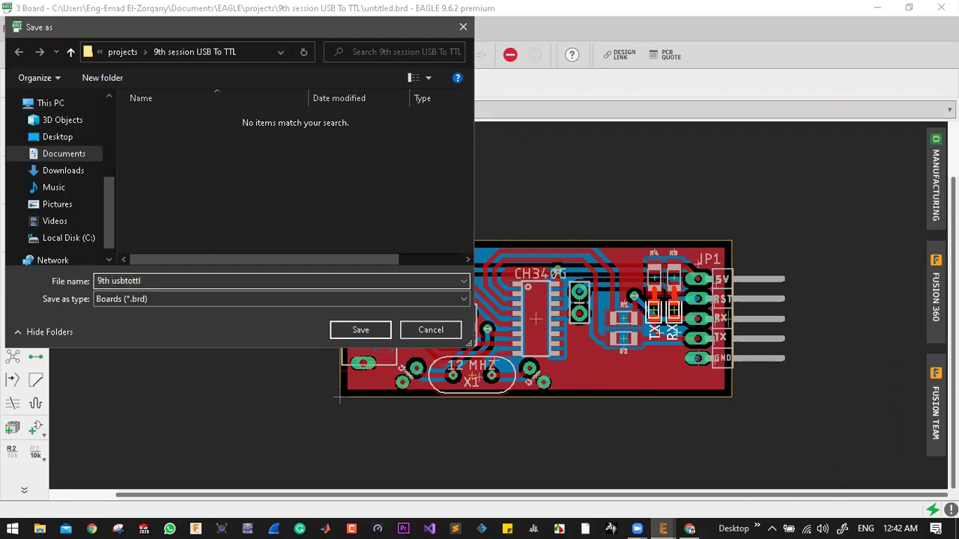
{"action": "type", "text": "n"}
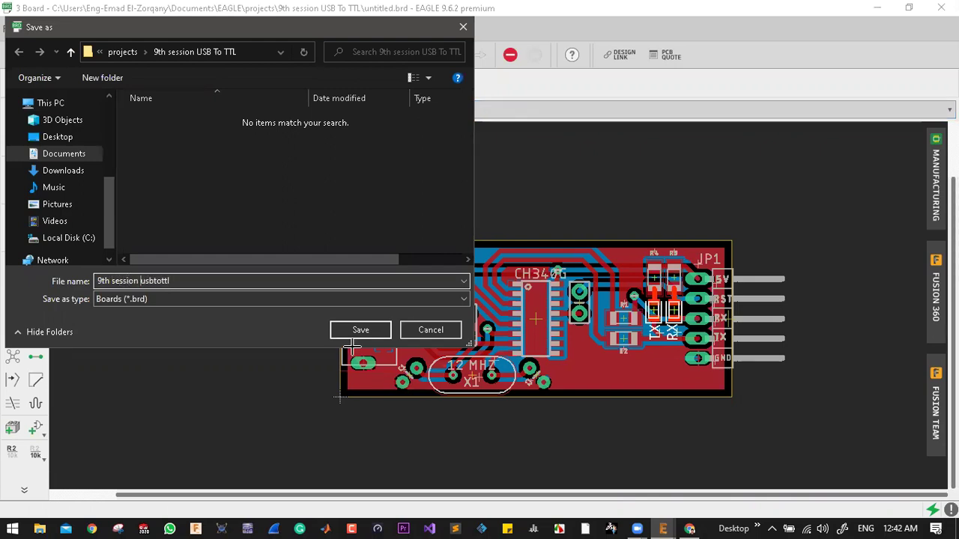
{"action": "key", "text": "Return"}
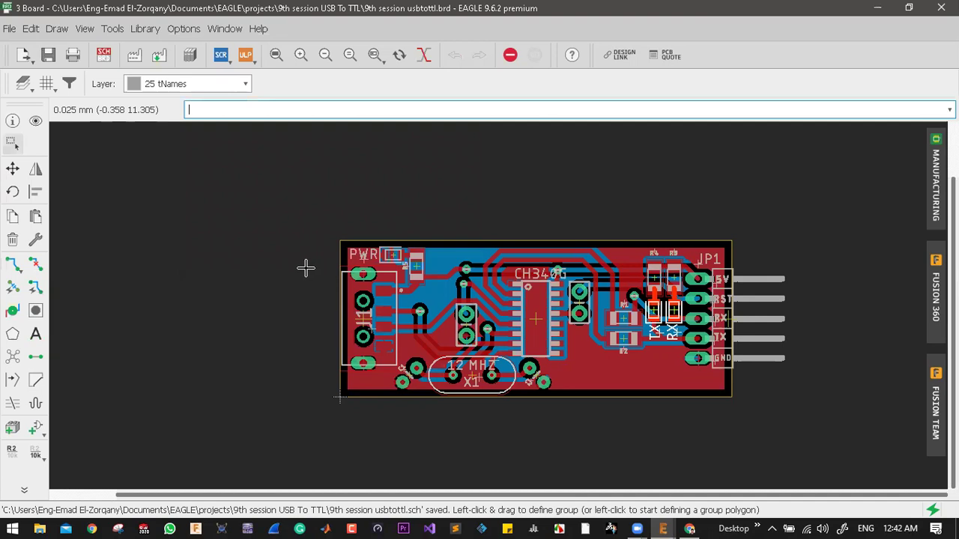
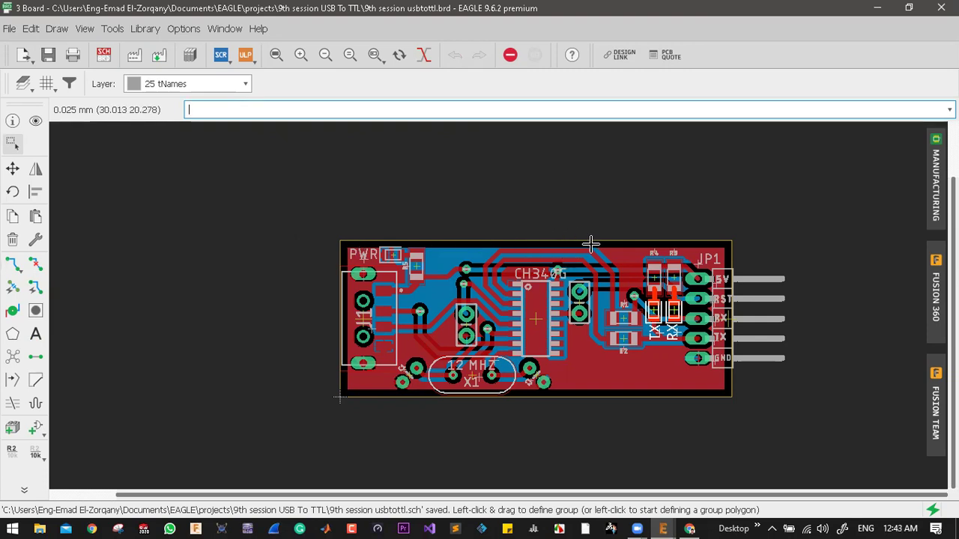
- Hide all board layers except Top, Pads, Vias and Dimension, and look over the top copper
{"action": "scroll", "coordinate": [673, 286], "scroll_direction": "up", "scroll_amount": 1}
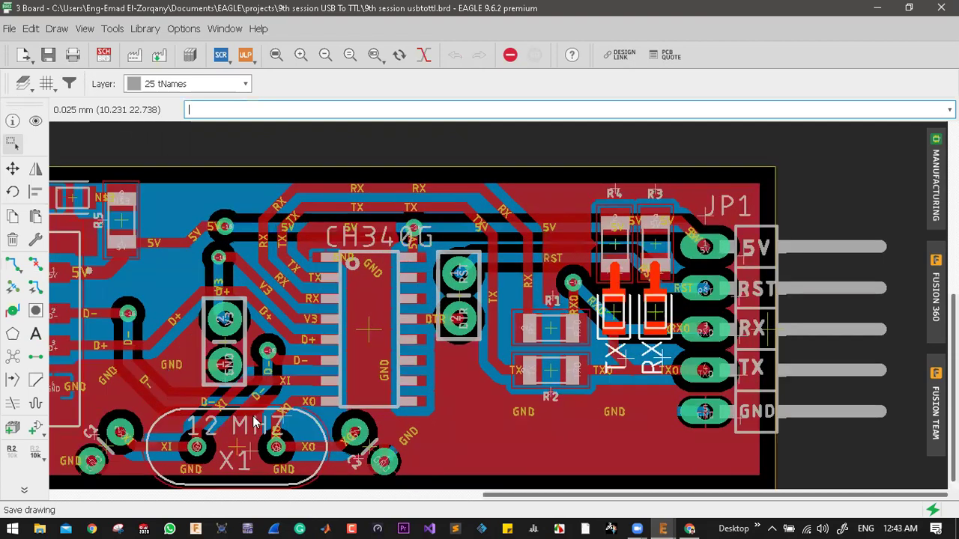
{"action": "left_click", "coordinate": [23, 83]}
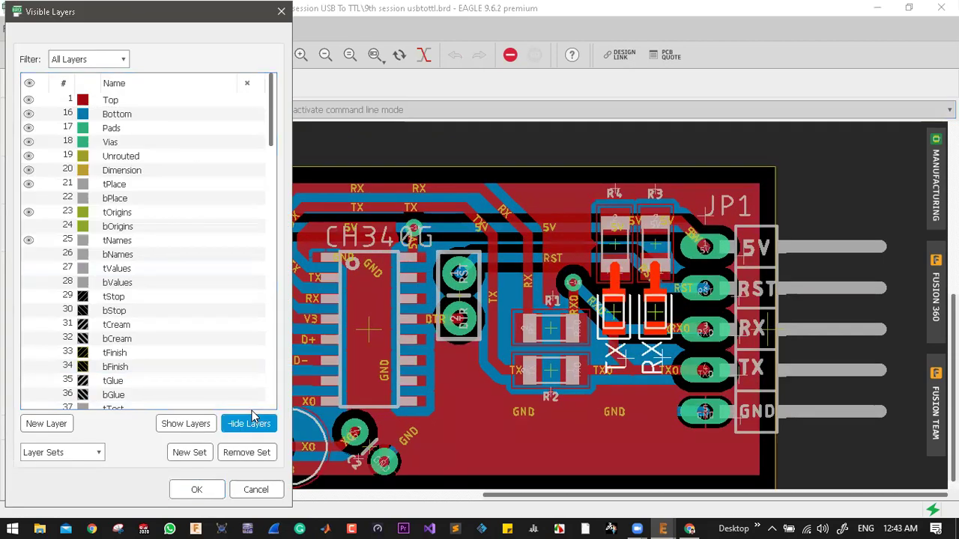
{"action": "left_click", "coordinate": [248, 423]}
{"action": "left_click", "coordinate": [46, 100]}
{"action": "left_click", "coordinate": [41, 116]}
{"action": "left_click", "coordinate": [41, 116]}
{"action": "left_click", "coordinate": [35, 128]}
{"action": "left_click", "coordinate": [35, 142]}
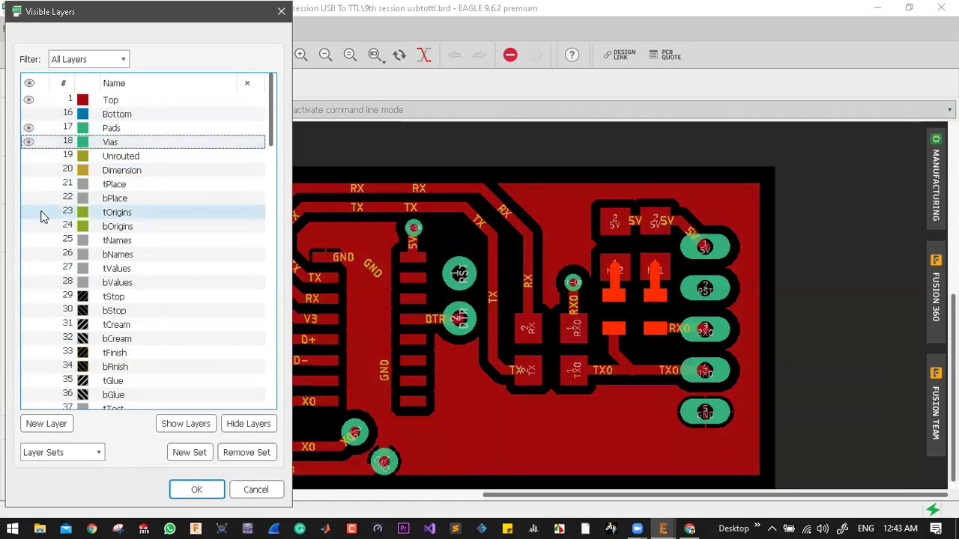
{"action": "left_click", "coordinate": [29, 170]}
{"action": "left_click", "coordinate": [197, 490]}
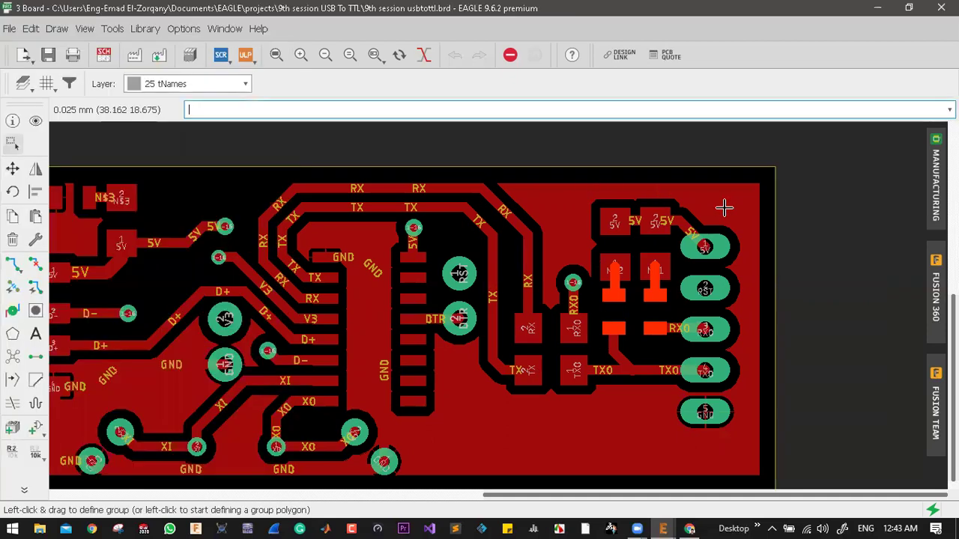
{"action": "scroll", "coordinate": [724, 209], "scroll_direction": "down", "scroll_amount": 4}
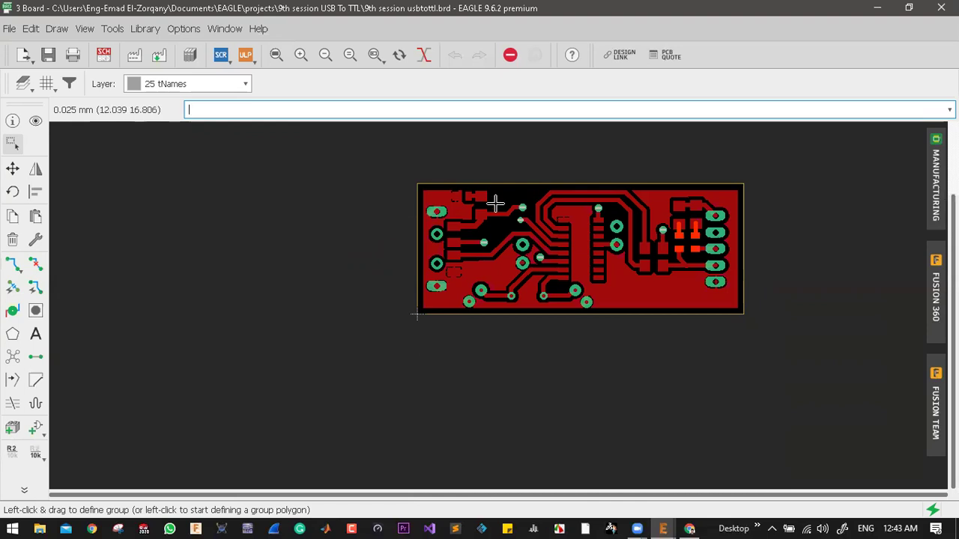
{"action": "scroll", "coordinate": [491, 204], "scroll_direction": "up", "scroll_amount": 4}
{"action": "scroll", "coordinate": [302, 167], "scroll_direction": "down", "scroll_amount": 2}
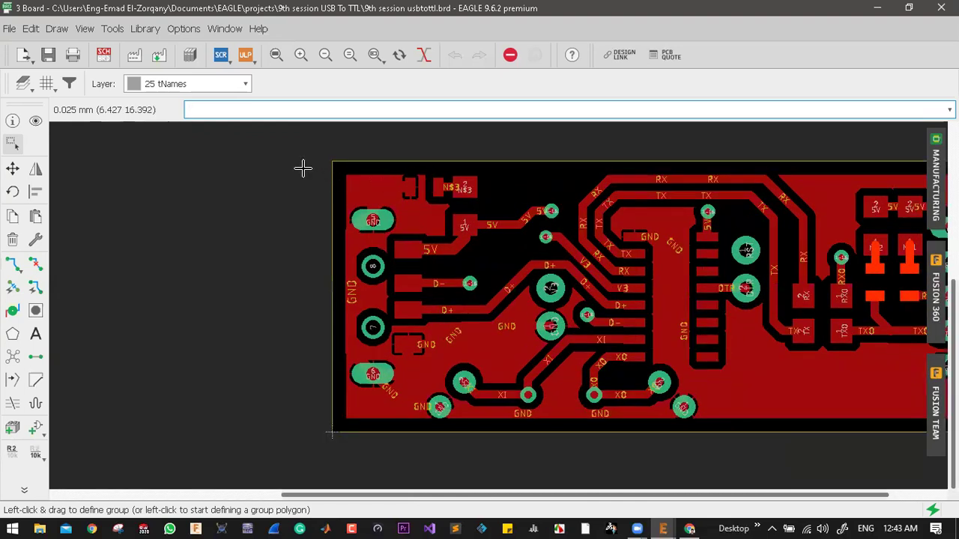
- Set the width to 0.6 mm and apply it to the GND copper polygon along the board edge
{"action": "scroll", "coordinate": [253, 214], "scroll_direction": "up", "scroll_amount": 3}
{"action": "scroll", "coordinate": [356, 176], "scroll_direction": "down", "scroll_amount": 2}
{"action": "scroll", "coordinate": [319, 180], "scroll_direction": "up", "scroll_amount": 2}
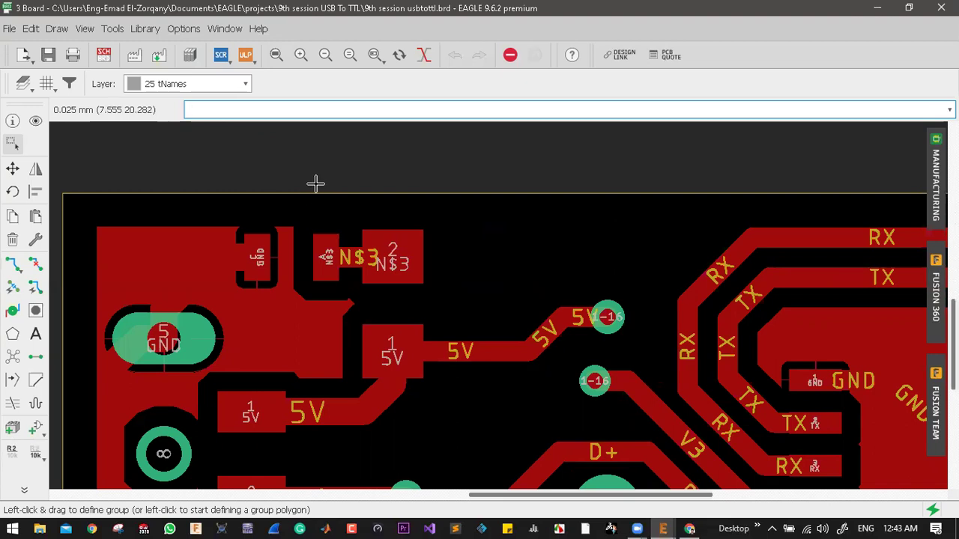
{"action": "scroll", "coordinate": [305, 189], "scroll_direction": "down", "scroll_amount": 5}
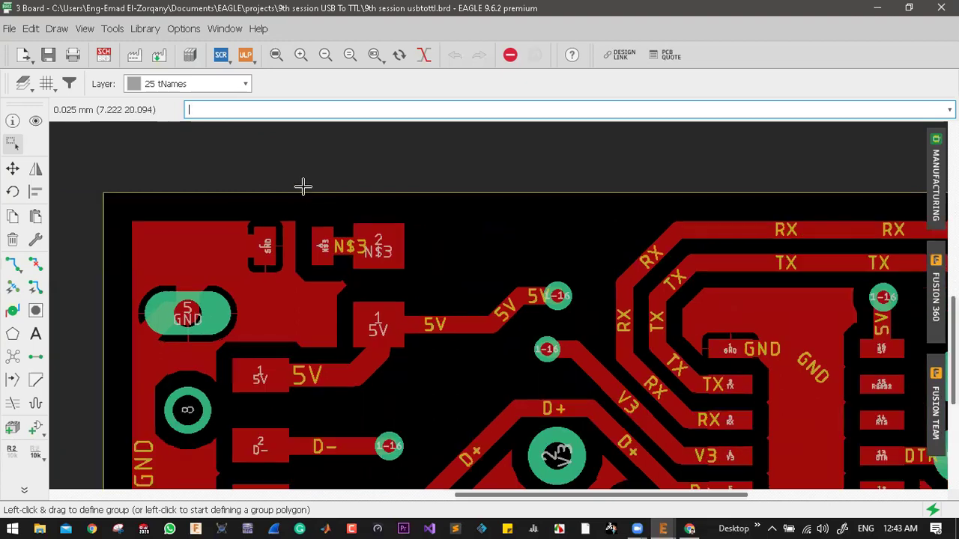
{"action": "scroll", "coordinate": [260, 244], "scroll_direction": "up", "scroll_amount": 4}
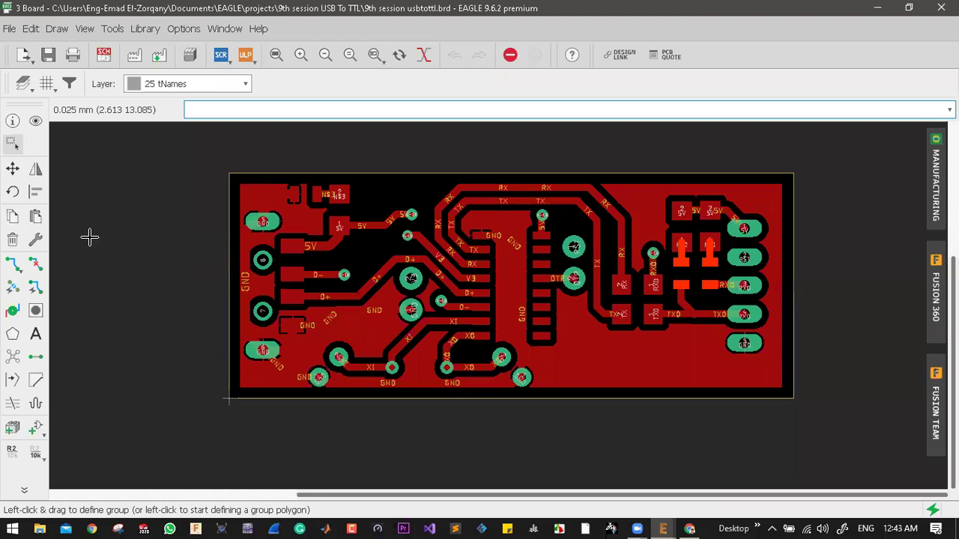
{"action": "left_click", "coordinate": [32, 246]}
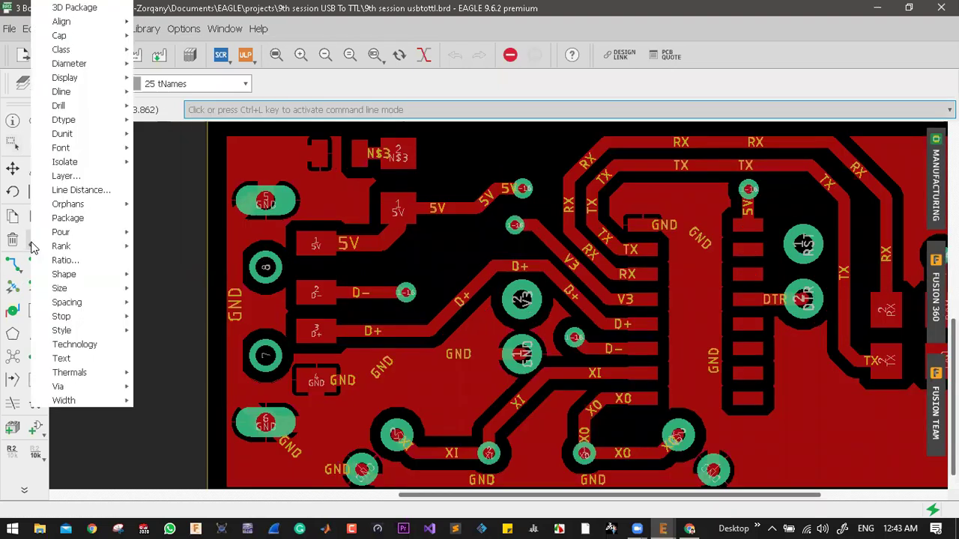
{"action": "mouse_move", "coordinate": [87, 402]}
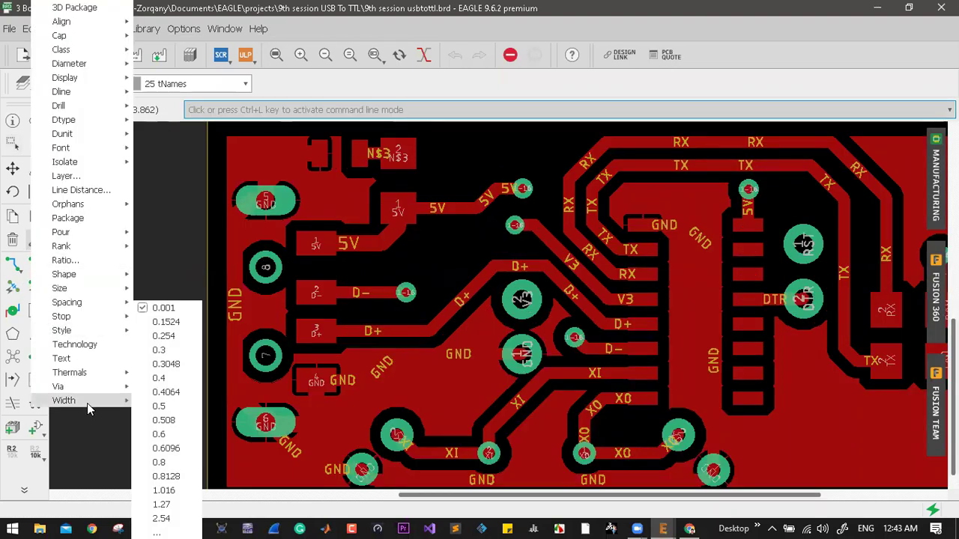
{"action": "left_click", "coordinate": [169, 435]}
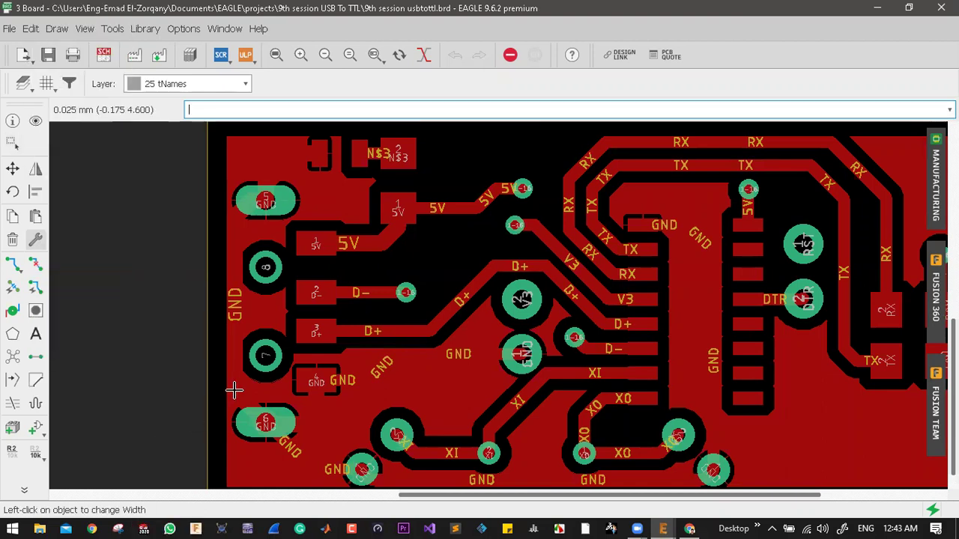
{"action": "left_click", "coordinate": [207, 367]}
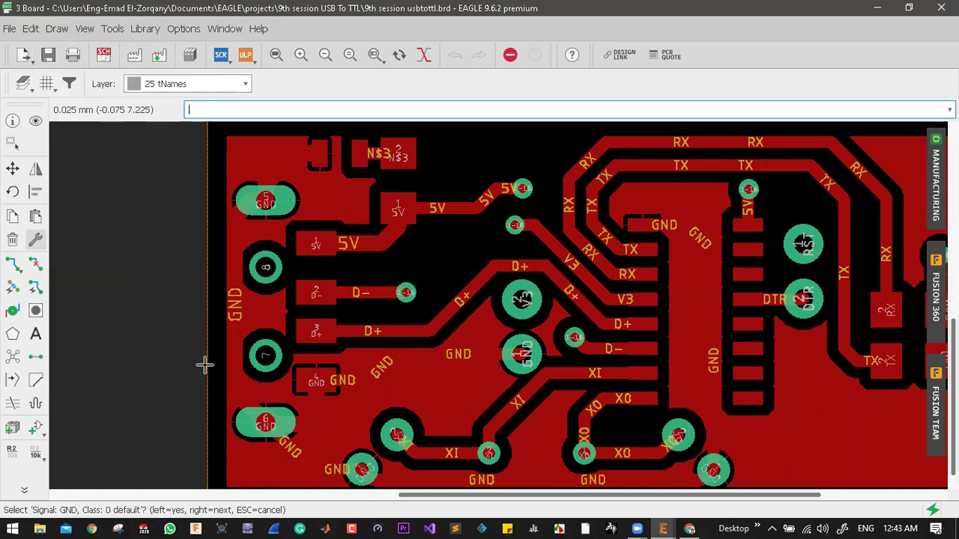
{"action": "left_click", "coordinate": [205, 365]}
{"action": "left_click", "coordinate": [206, 365]}
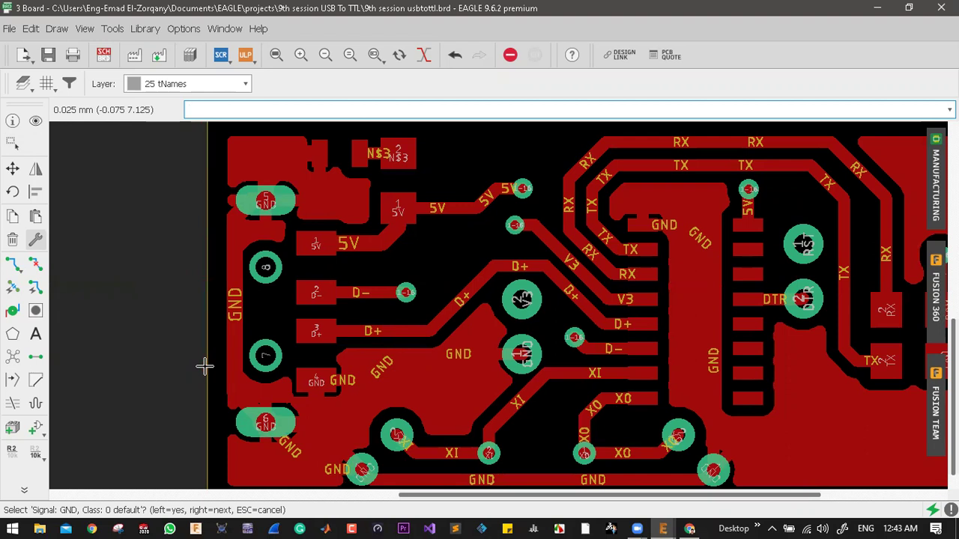
- Examine the copper pour around the traces and GND pad 5, and abandon the pending width-change selection
{"action": "scroll", "coordinate": [344, 361], "scroll_direction": "down", "scroll_amount": 3}
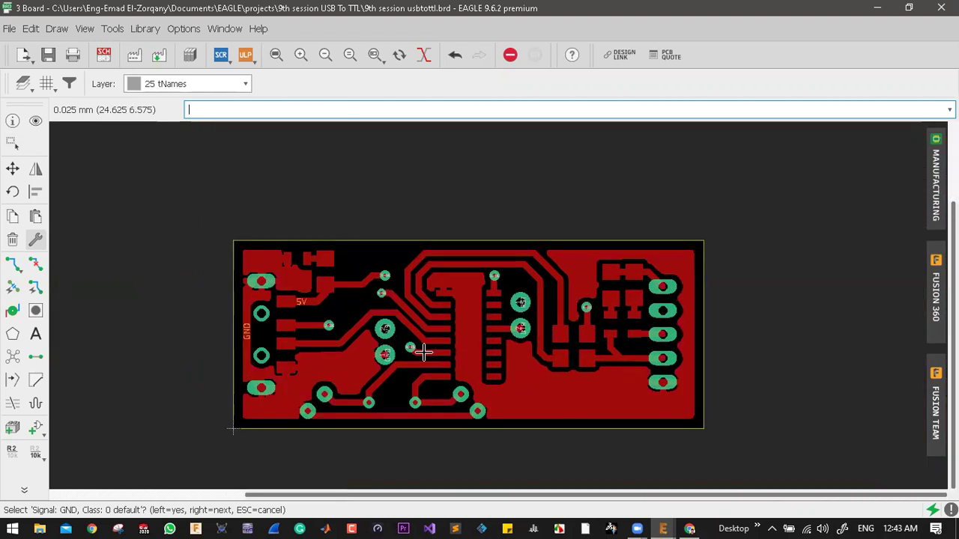
{"action": "scroll", "coordinate": [267, 300], "scroll_direction": "up", "scroll_amount": 2}
{"action": "scroll", "coordinate": [225, 259], "scroll_direction": "up", "scroll_amount": 3}
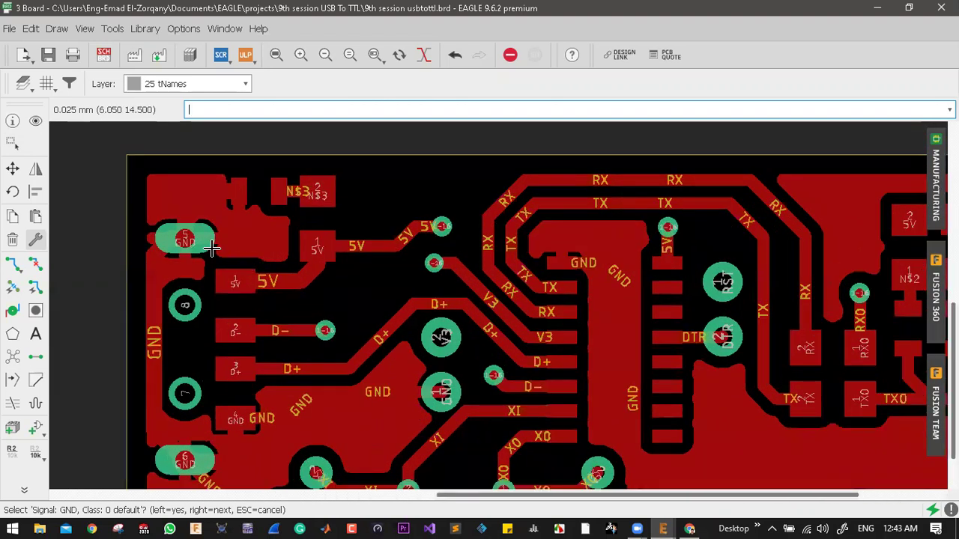
{"action": "scroll", "coordinate": [225, 252], "scroll_direction": "up", "scroll_amount": 2}
{"action": "scroll", "coordinate": [164, 238], "scroll_direction": "down", "scroll_amount": 2}
{"action": "scroll", "coordinate": [152, 237], "scroll_direction": "up", "scroll_amount": 1}
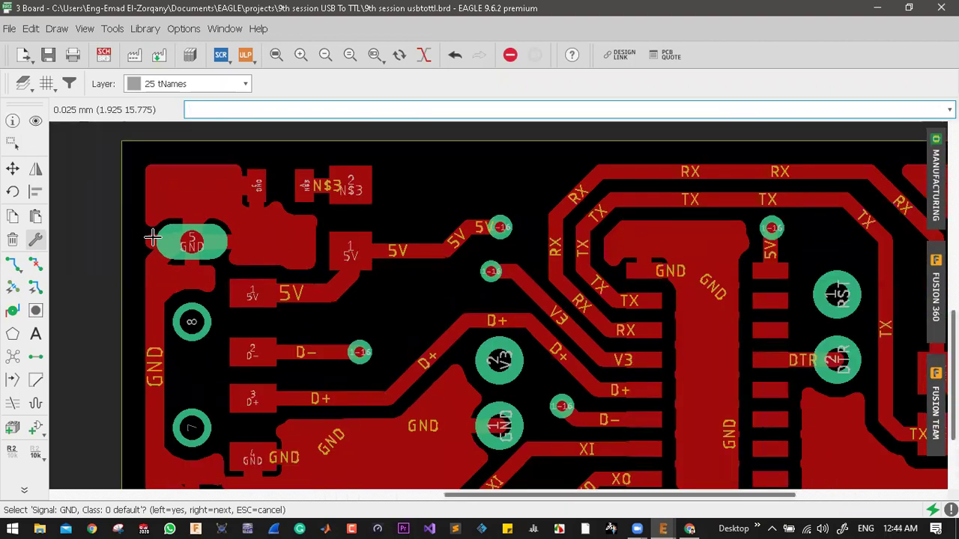
{"action": "scroll", "coordinate": [152, 237], "scroll_direction": "down", "scroll_amount": 1}
{"action": "scroll", "coordinate": [152, 237], "scroll_direction": "up", "scroll_amount": 4}
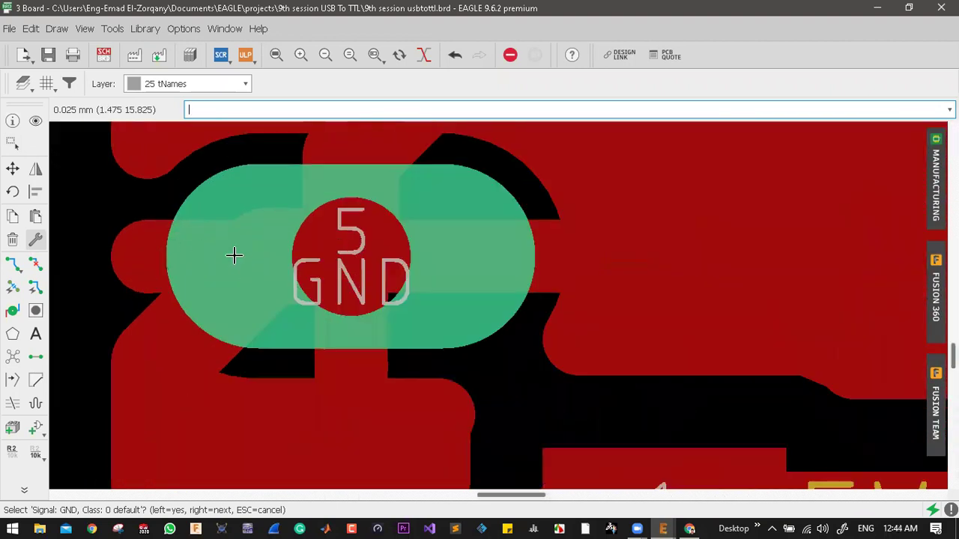
{"action": "scroll", "coordinate": [239, 253], "scroll_direction": "down", "scroll_amount": 5}
{"action": "key", "text": "Escape"}
- Hide the Top copper layer so only Pads, Vias and Dimension are shown
{"action": "scroll", "coordinate": [242, 248], "scroll_direction": "up", "scroll_amount": 4}
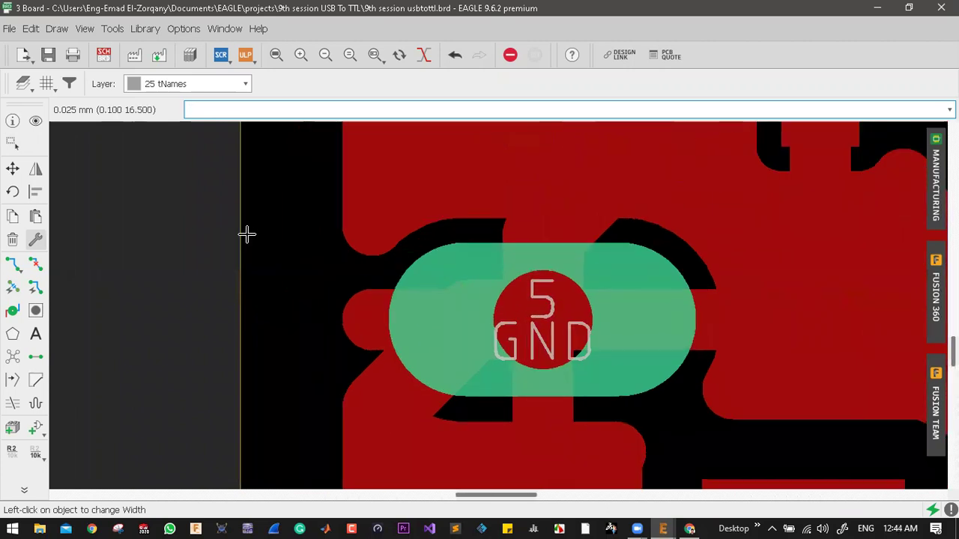
{"action": "scroll", "coordinate": [183, 256], "scroll_direction": "up", "scroll_amount": 2}
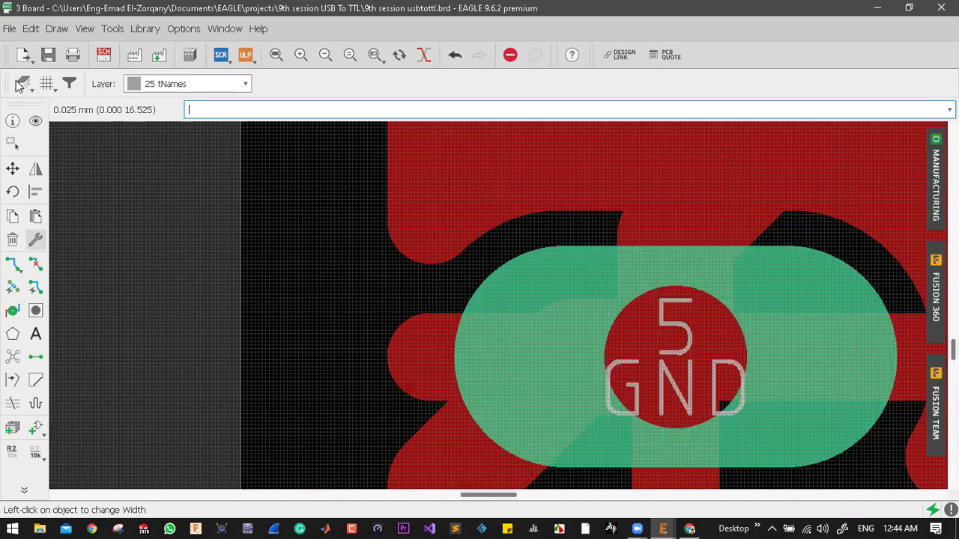
{"action": "left_click", "coordinate": [23, 83]}
{"action": "left_click", "coordinate": [28, 100]}
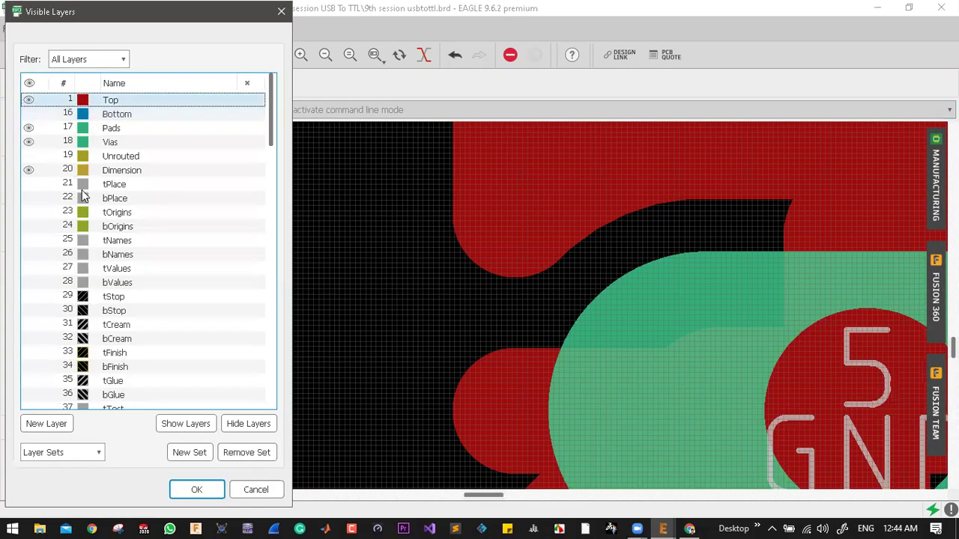
{"action": "left_click", "coordinate": [193, 488]}
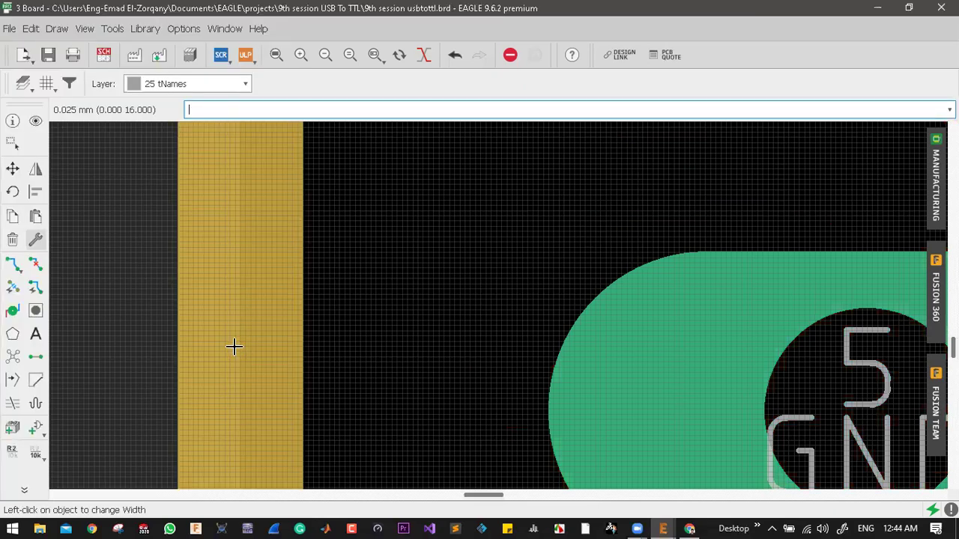
- Change all four Dimension outline lines of the board to a width of 0.6 mm
{"action": "scroll", "coordinate": [235, 347], "scroll_direction": "down", "scroll_amount": 3}
{"action": "left_click", "coordinate": [306, 222]}
{"action": "scroll", "coordinate": [266, 212], "scroll_direction": "down", "scroll_amount": 4}
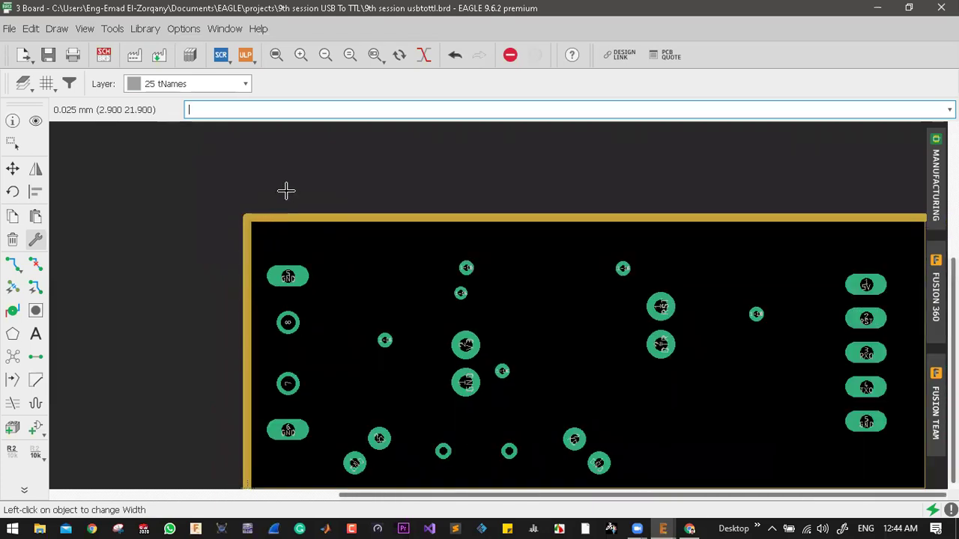
{"action": "scroll", "coordinate": [290, 185], "scroll_direction": "down", "scroll_amount": 1}
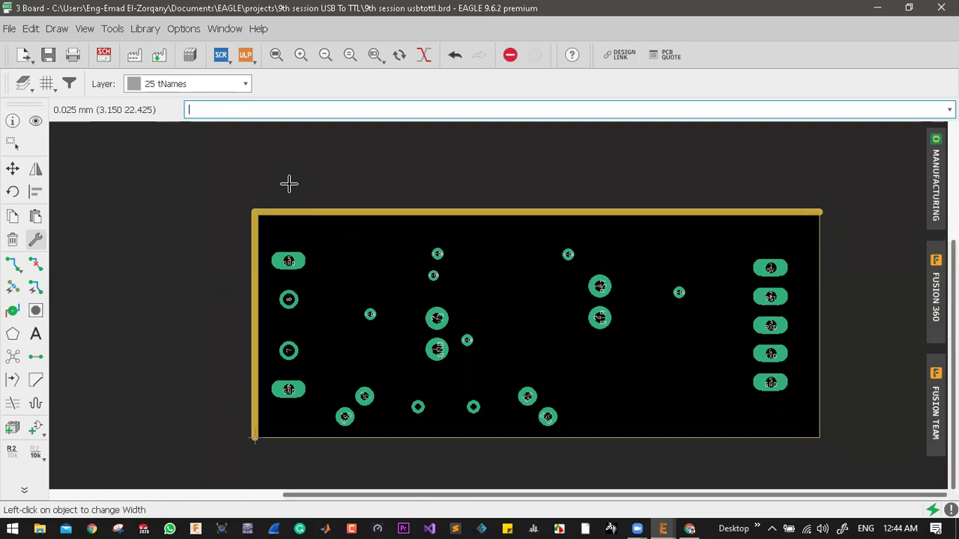
{"action": "scroll", "coordinate": [504, 188], "scroll_direction": "down", "scroll_amount": 1}
{"action": "scroll", "coordinate": [545, 194], "scroll_direction": "down", "scroll_amount": 1}
{"action": "scroll", "coordinate": [670, 257], "scroll_direction": "up", "scroll_amount": 5}
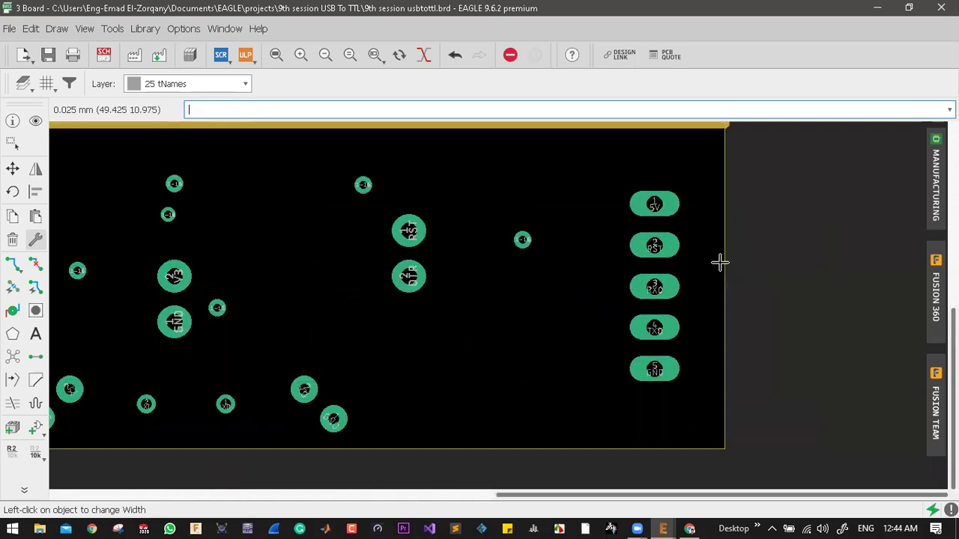
{"action": "scroll", "coordinate": [728, 237], "scroll_direction": "down", "scroll_amount": 4}
{"action": "scroll", "coordinate": [589, 344], "scroll_direction": "up", "scroll_amount": 3}
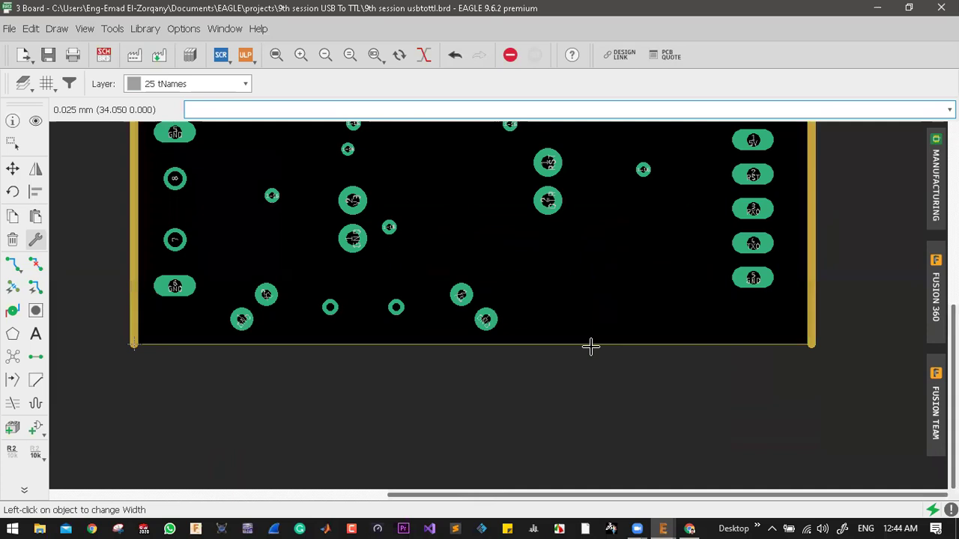
{"action": "scroll", "coordinate": [581, 345], "scroll_direction": "down", "scroll_amount": 1}
{"action": "scroll", "coordinate": [577, 341], "scroll_direction": "down", "scroll_amount": 1}
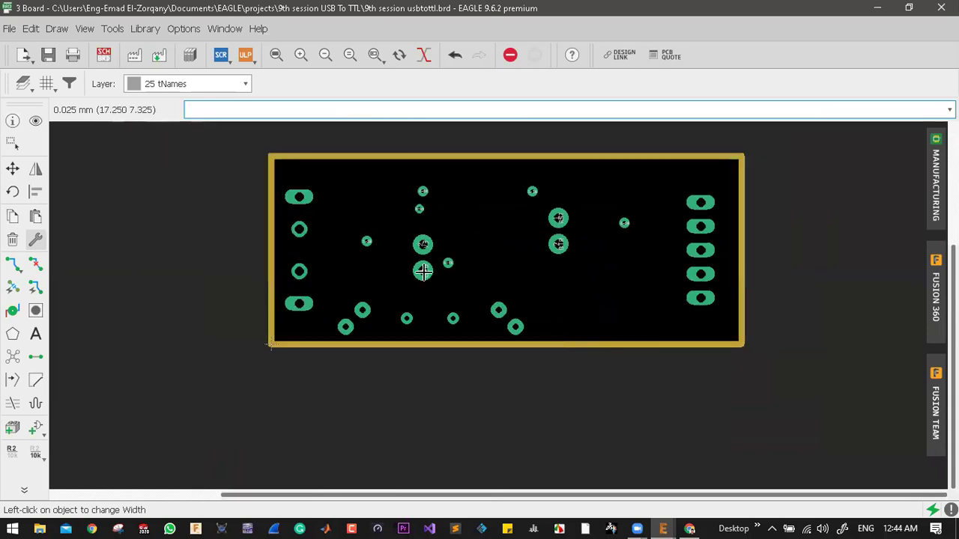
- Look over the thickened board outline and show all board layers again
{"action": "scroll", "coordinate": [411, 267], "scroll_direction": "up", "scroll_amount": 1}
{"action": "scroll", "coordinate": [405, 268], "scroll_direction": "up", "scroll_amount": 2}
{"action": "scroll", "coordinate": [225, 262], "scroll_direction": "down", "scroll_amount": 1}
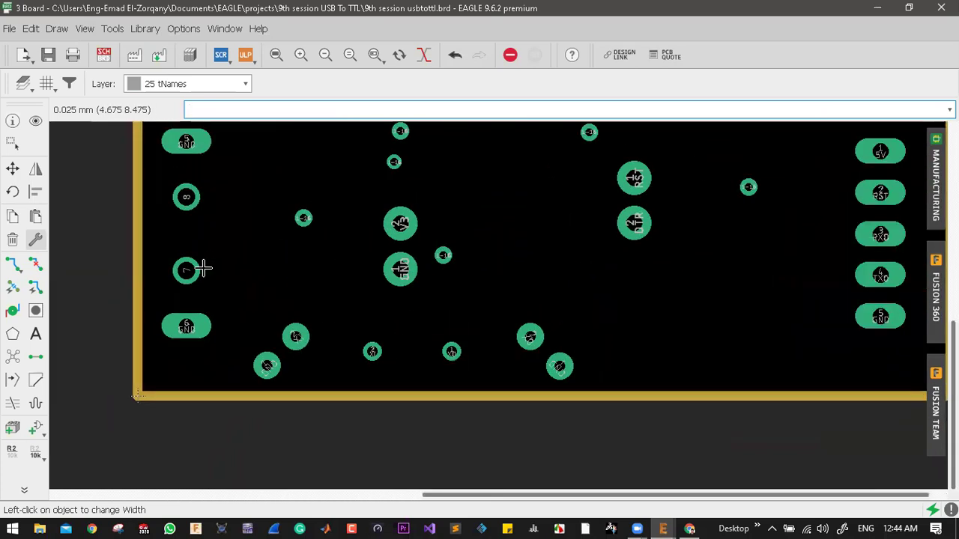
{"action": "scroll", "coordinate": [202, 268], "scroll_direction": "down", "scroll_amount": 2}
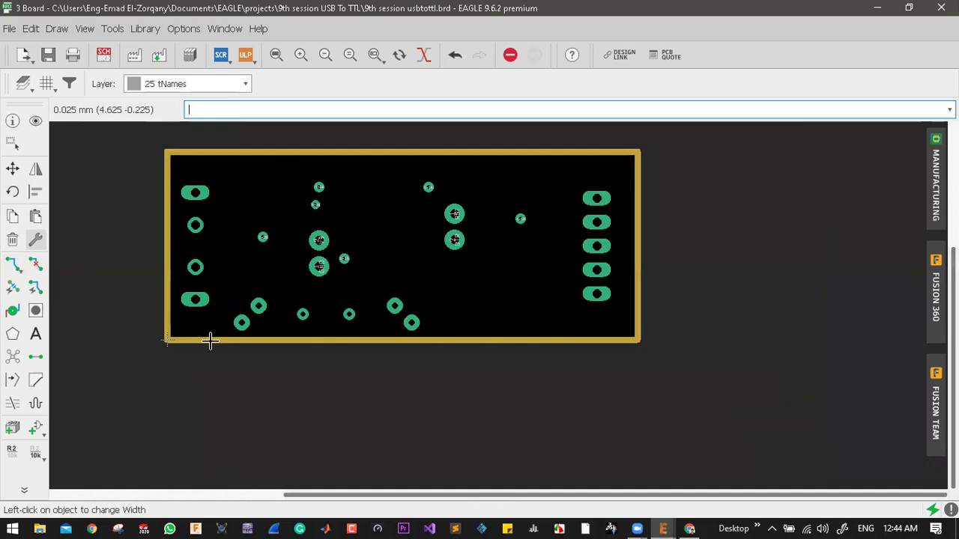
{"action": "scroll", "coordinate": [288, 367], "scroll_direction": "down", "scroll_amount": 2}
{"action": "scroll", "coordinate": [285, 334], "scroll_direction": "up", "scroll_amount": 1}
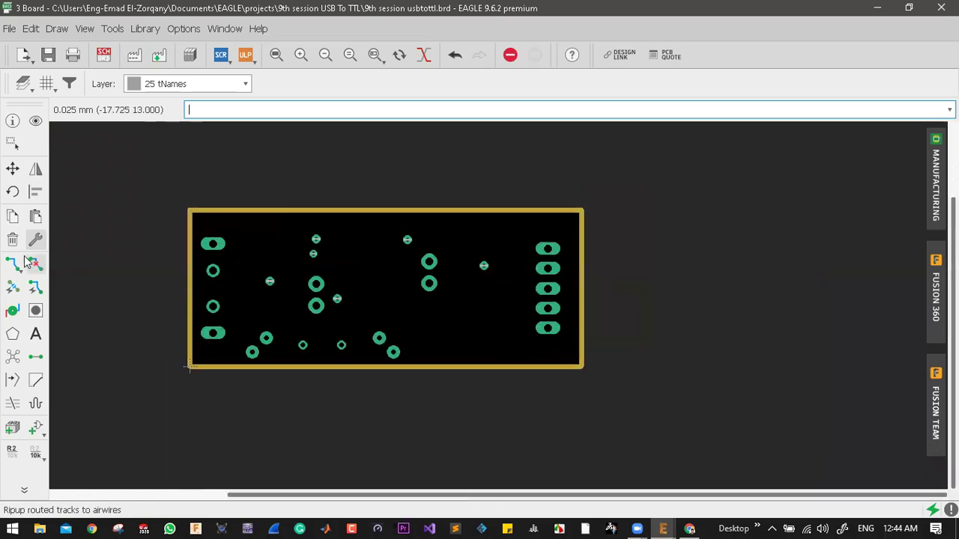
{"action": "left_click", "coordinate": [23, 83]}
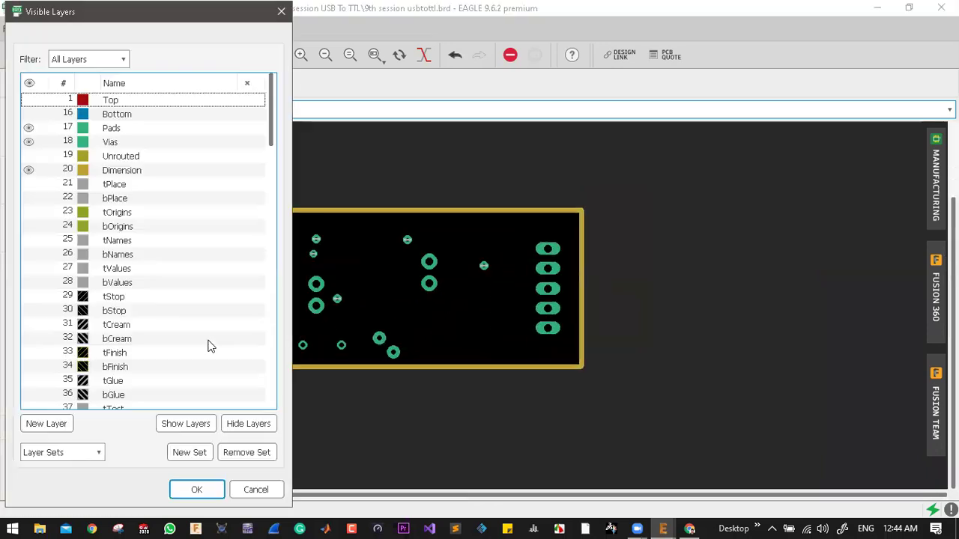
{"action": "left_click", "coordinate": [186, 424]}
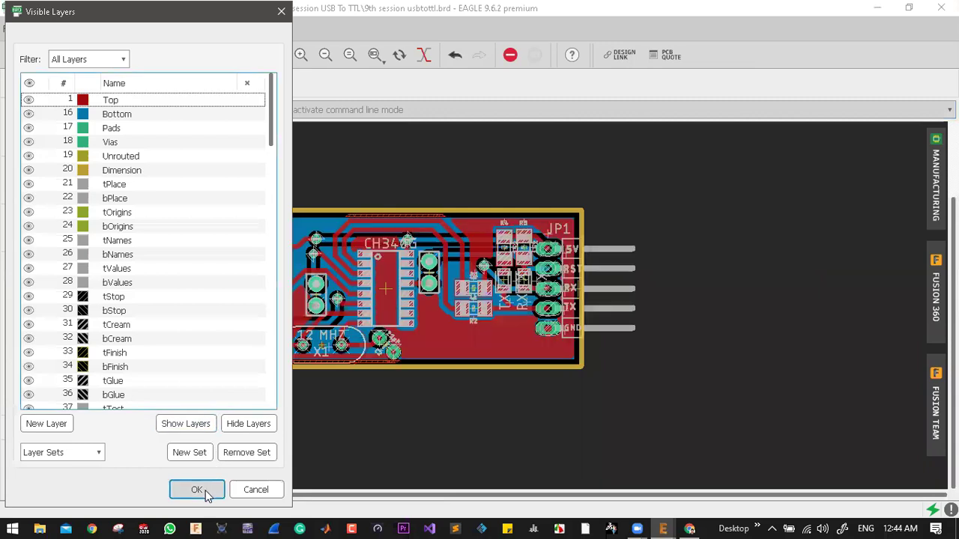
{"action": "key", "text": "Return"}
- Choose a width of 0.4 mm and apply it to the GND copper polygon at the board edge
{"action": "scroll", "coordinate": [383, 221], "scroll_direction": "up", "scroll_amount": 3}
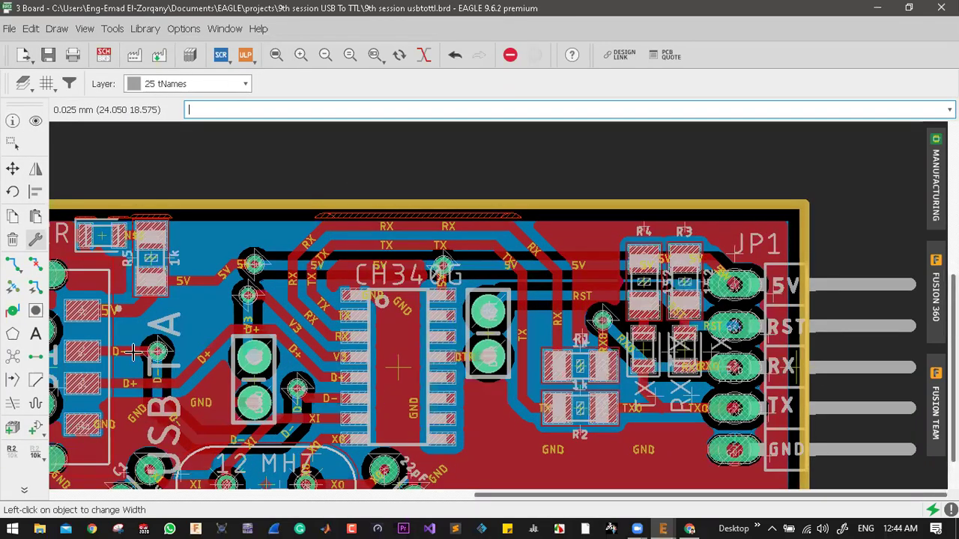
{"action": "scroll", "coordinate": [210, 300], "scroll_direction": "down", "scroll_amount": 5}
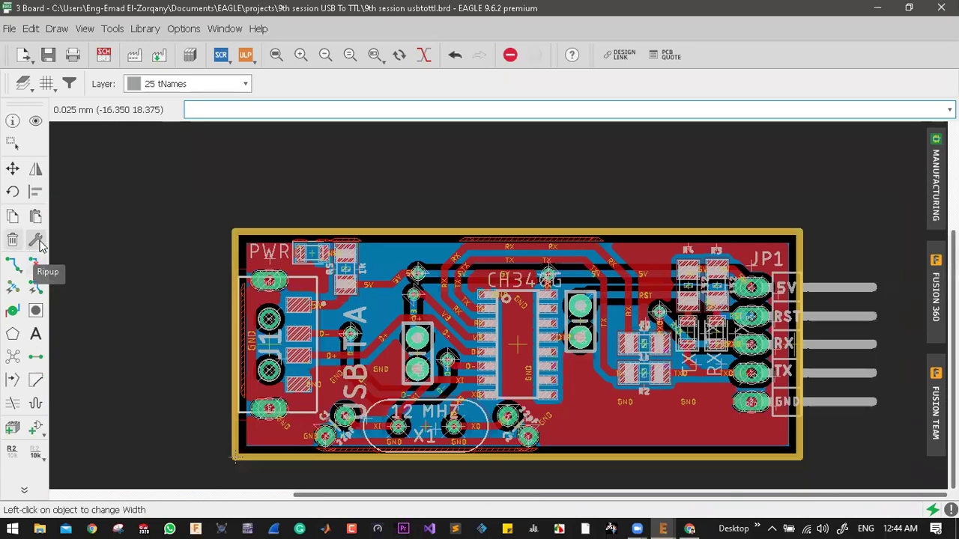
{"action": "left_click", "coordinate": [35, 239]}
{"action": "mouse_move", "coordinate": [102, 400]}
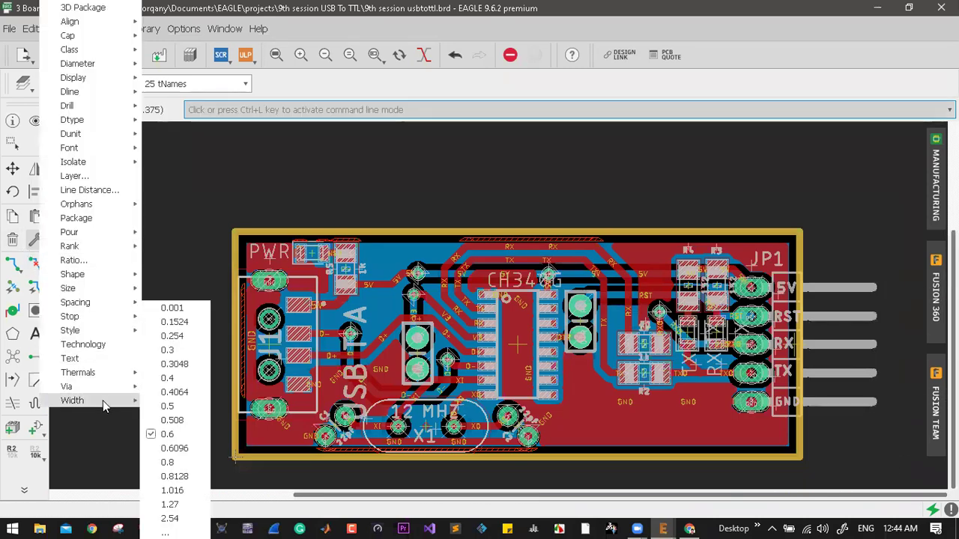
{"action": "left_click", "coordinate": [171, 383]}
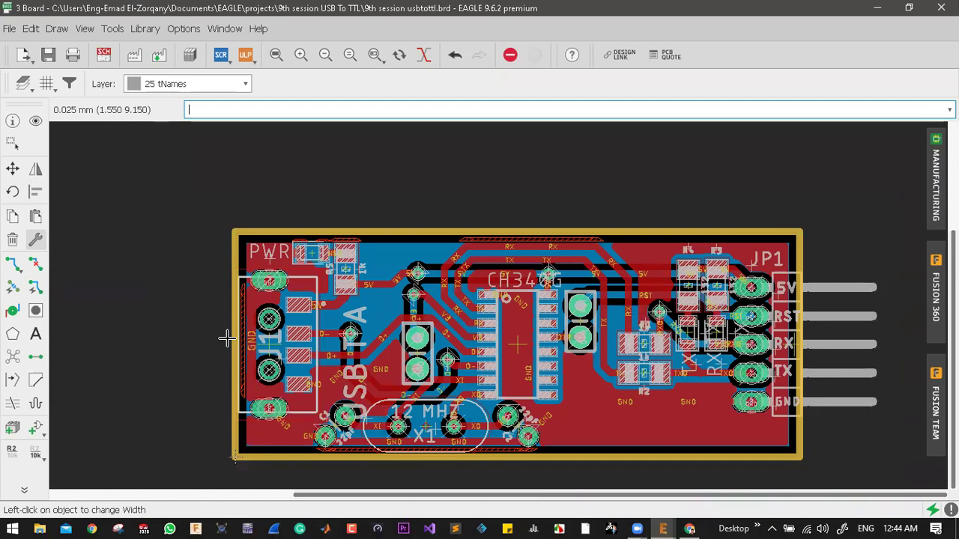
{"action": "scroll", "coordinate": [224, 336], "scroll_direction": "up", "scroll_amount": 3}
{"action": "left_click", "coordinate": [202, 272]}
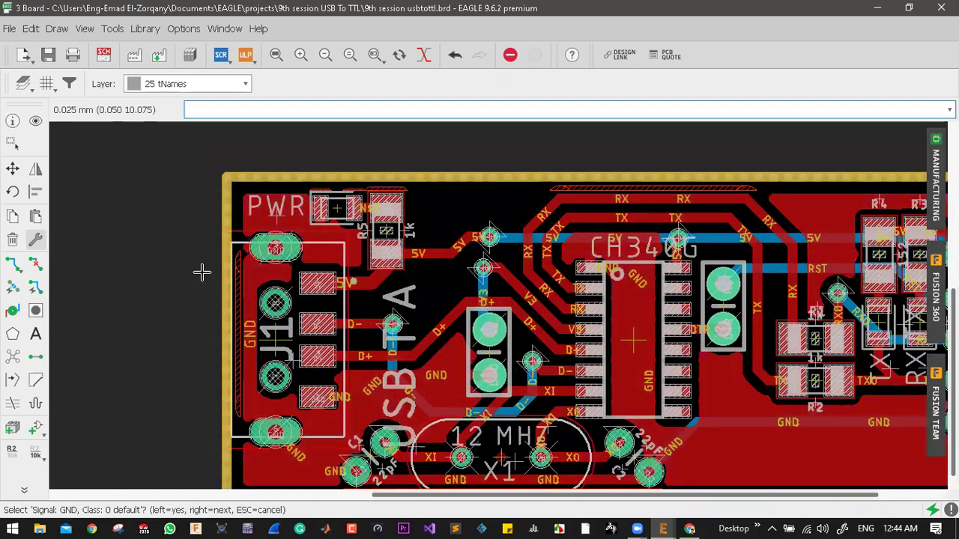
{"action": "left_click", "coordinate": [59, 143]}
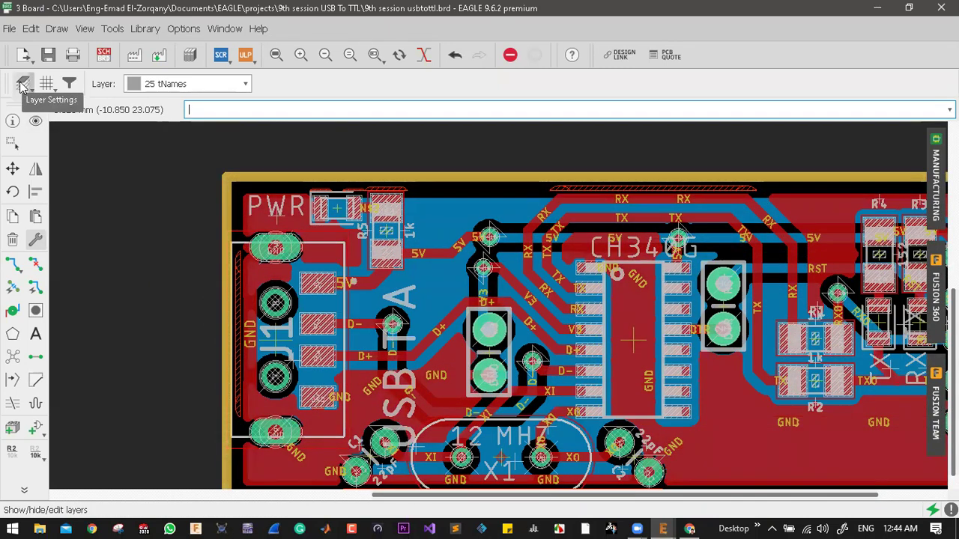
- Hide the Top and Bottom copper layers while keeping Pads, Vias, Dimension and all other board layers shown
{"action": "left_click", "coordinate": [23, 84]}
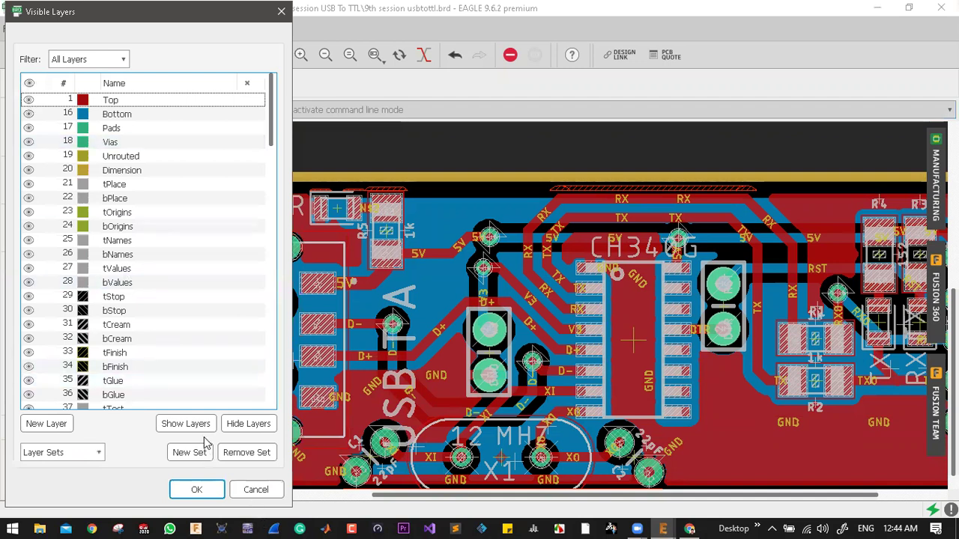
{"action": "left_click", "coordinate": [251, 425]}
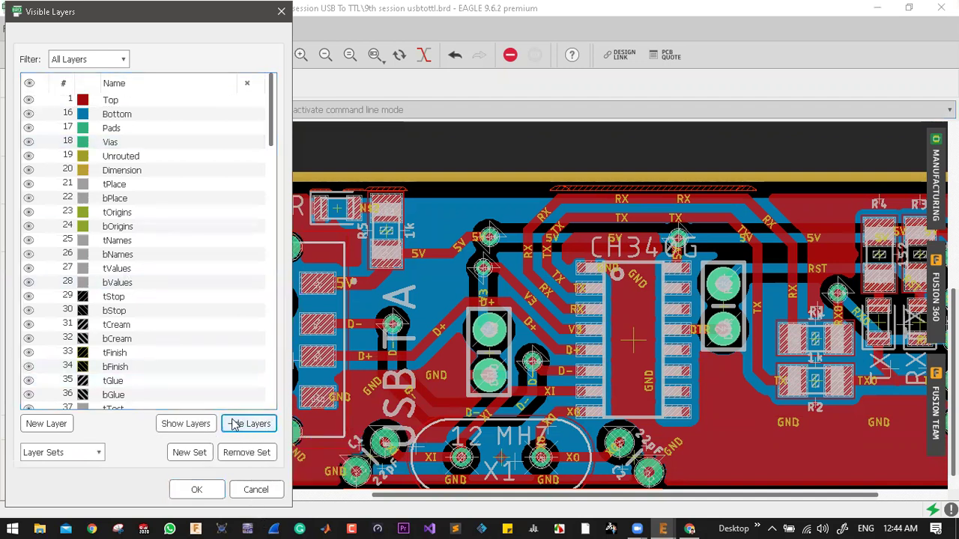
{"action": "left_click", "coordinate": [189, 424]}
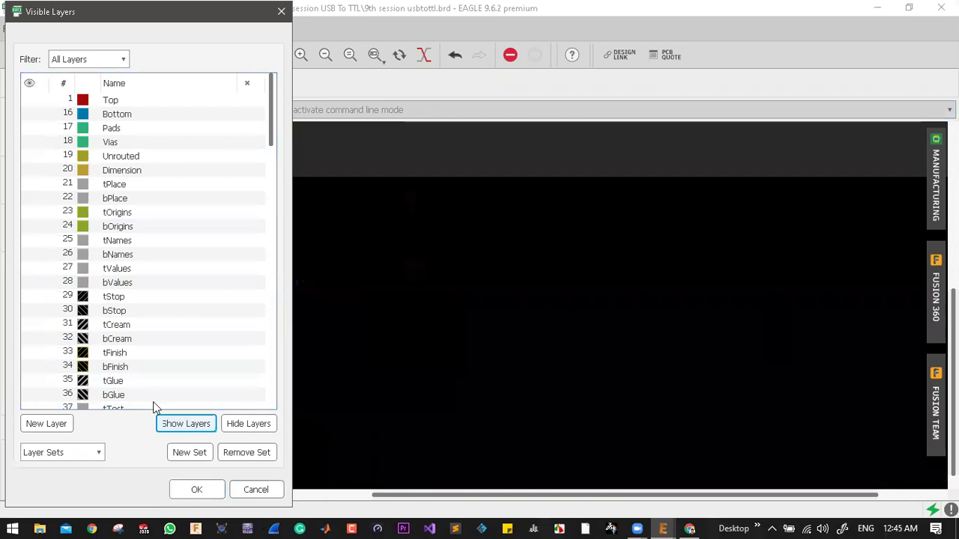
{"action": "left_click", "coordinate": [29, 100]}
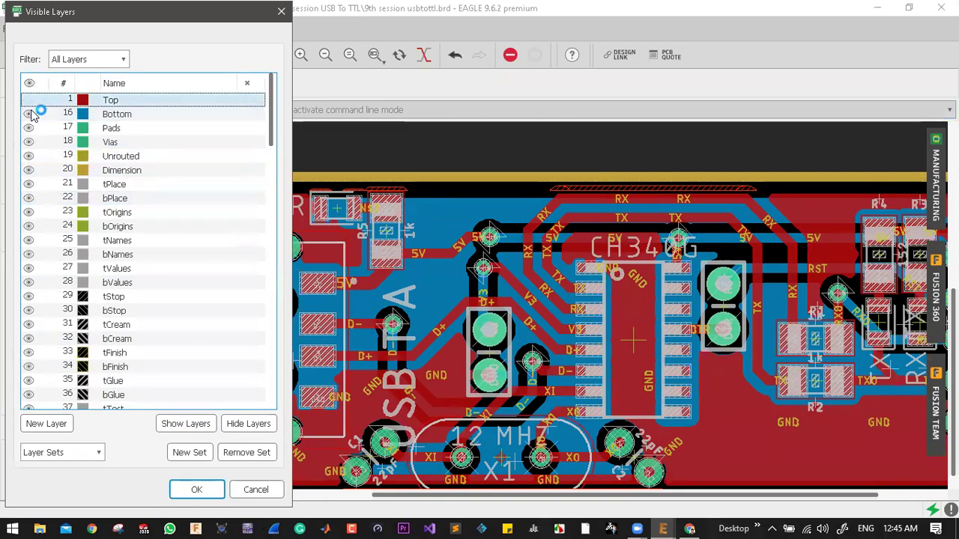
{"action": "left_click", "coordinate": [28, 113]}
{"action": "left_click", "coordinate": [195, 491]}
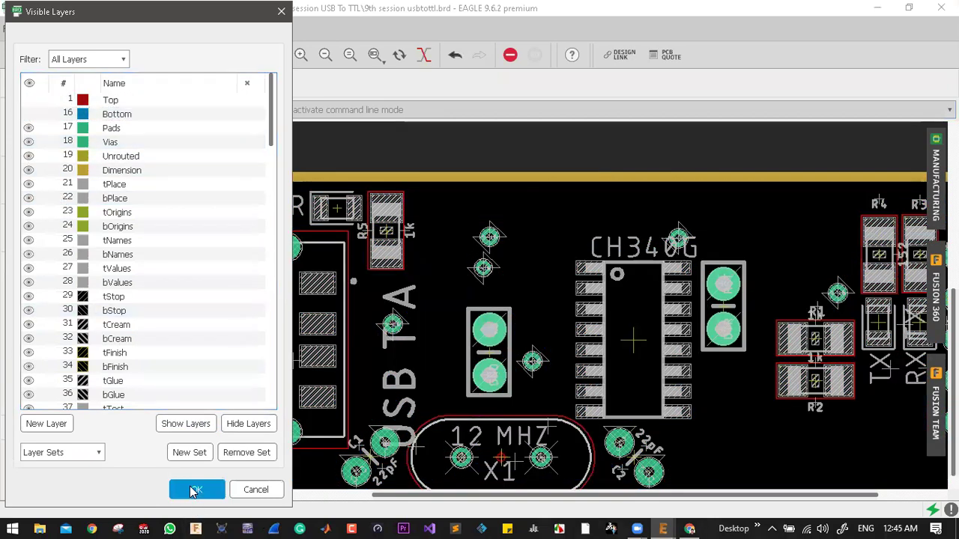
- Apply the 0.4 mm width to all four Dimension outline lines of the board
{"action": "left_click", "coordinate": [223, 283]}
{"action": "left_click", "coordinate": [256, 178]}
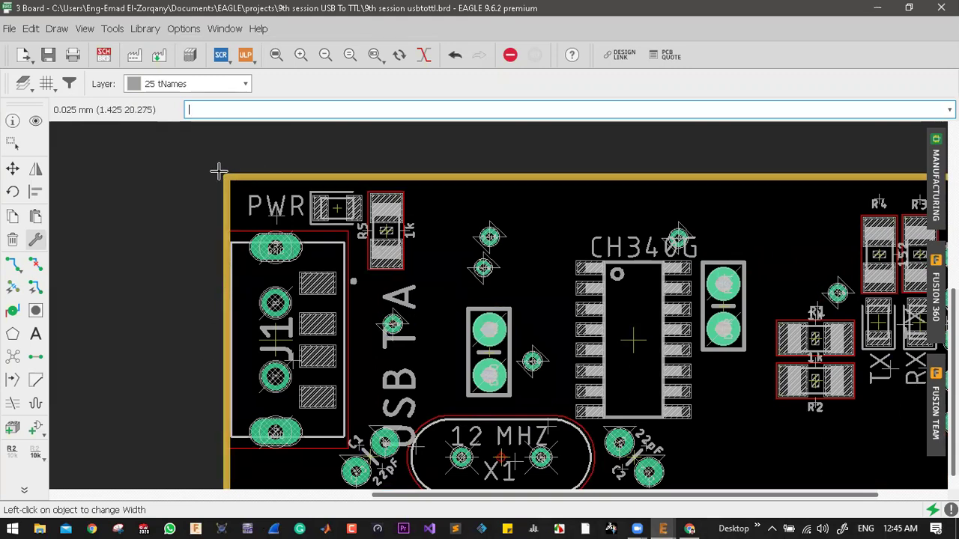
{"action": "scroll", "coordinate": [216, 170], "scroll_direction": "down", "scroll_amount": 2}
{"action": "scroll", "coordinate": [605, 182], "scroll_direction": "up", "scroll_amount": 2}
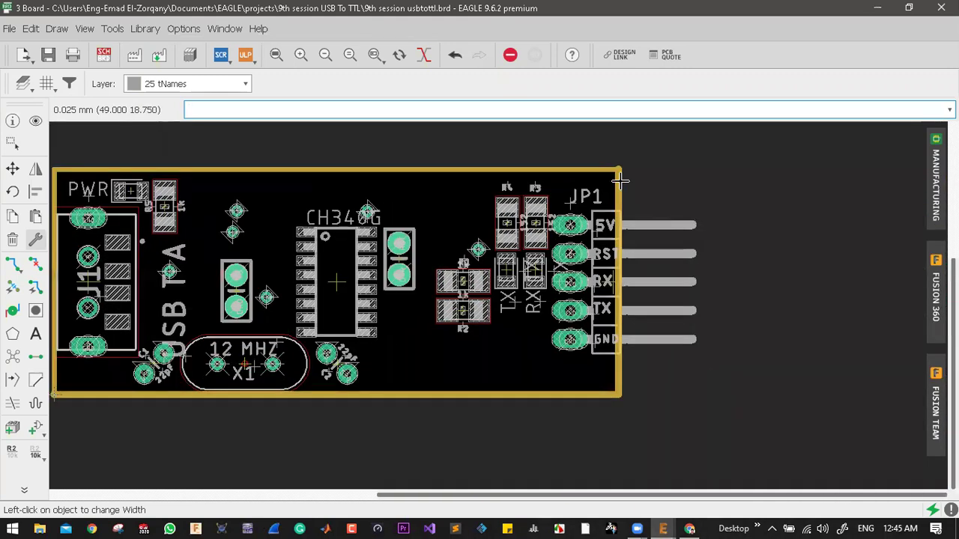
{"action": "left_click", "coordinate": [622, 299]}
{"action": "left_click", "coordinate": [472, 439]}
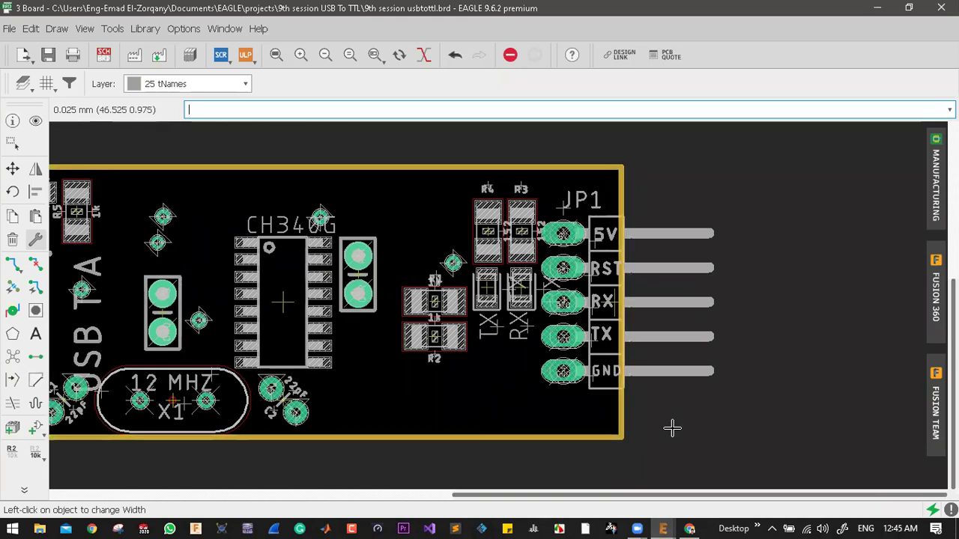
- Look over the thinner board outline and show all board layers again, including Top and Bottom copper
{"action": "scroll", "coordinate": [669, 426], "scroll_direction": "down", "scroll_amount": 2}
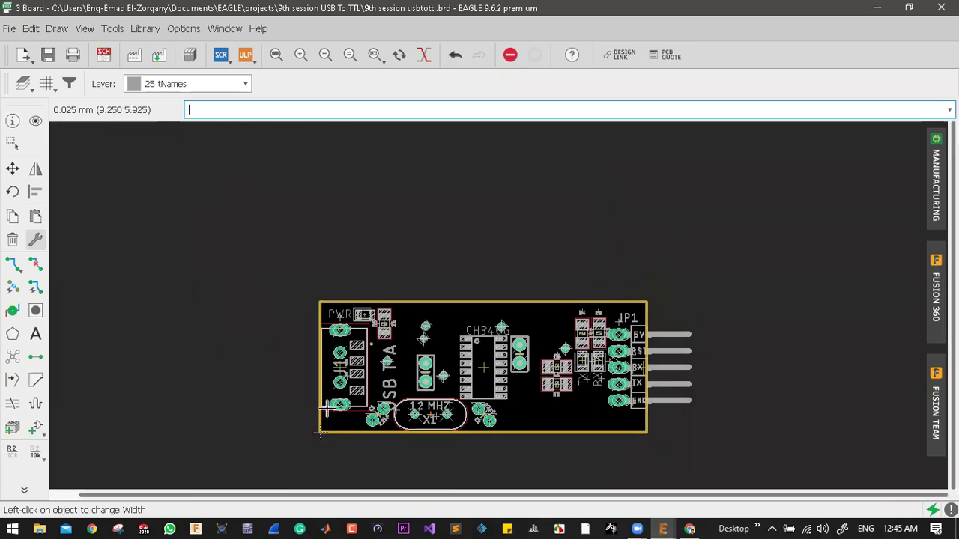
{"action": "scroll", "coordinate": [324, 408], "scroll_direction": "up", "scroll_amount": 2}
{"action": "scroll", "coordinate": [367, 256], "scroll_direction": "up", "scroll_amount": 1}
{"action": "scroll", "coordinate": [367, 257], "scroll_direction": "up", "scroll_amount": 1}
{"action": "scroll", "coordinate": [248, 270], "scroll_direction": "down", "scroll_amount": 3}
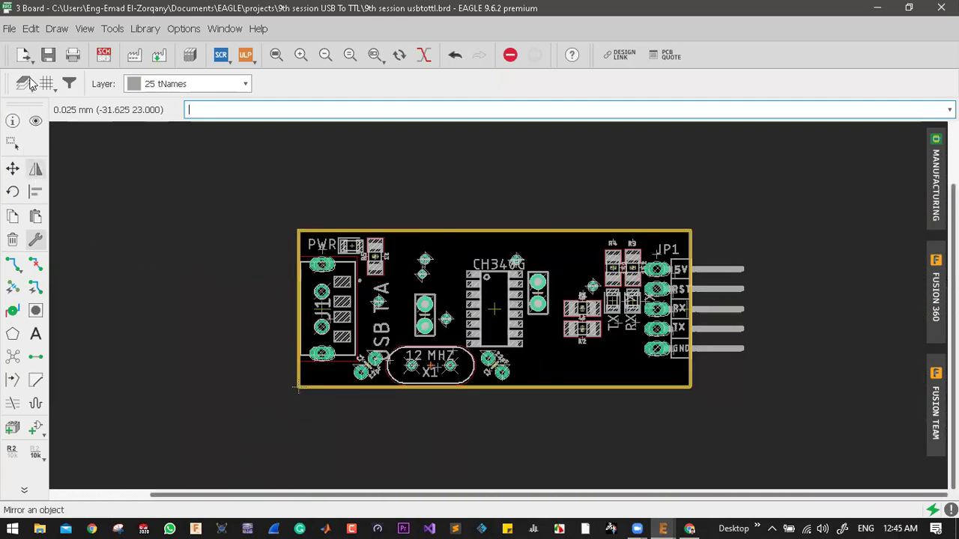
{"action": "left_click", "coordinate": [24, 84]}
{"action": "left_click", "coordinate": [186, 424]}
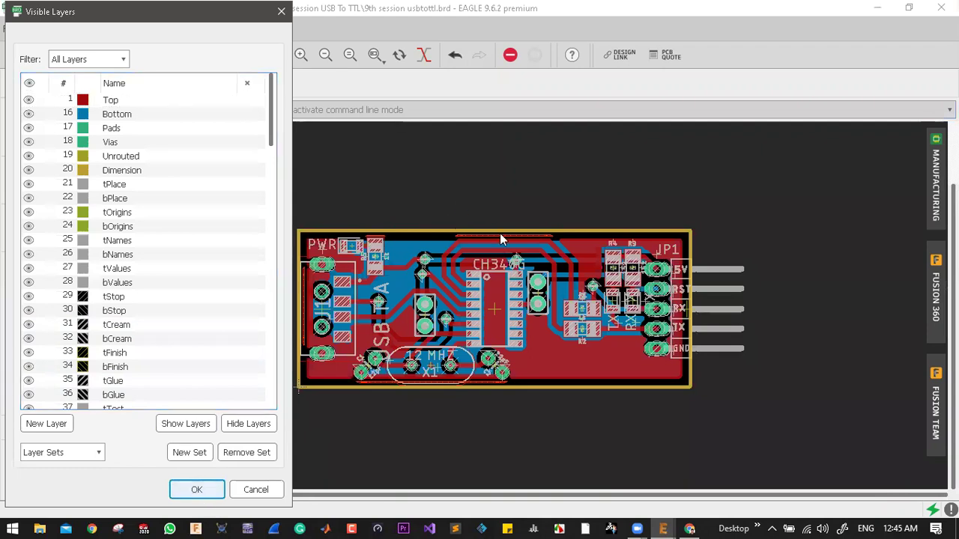
{"action": "key", "text": "Return"}
- Move resistor R5 slightly away from the board's upper edge so no GND copper sliver forms above it
{"action": "scroll", "coordinate": [512, 259], "scroll_direction": "up", "scroll_amount": 1}
{"action": "scroll", "coordinate": [473, 302], "scroll_direction": "up", "scroll_amount": 3}
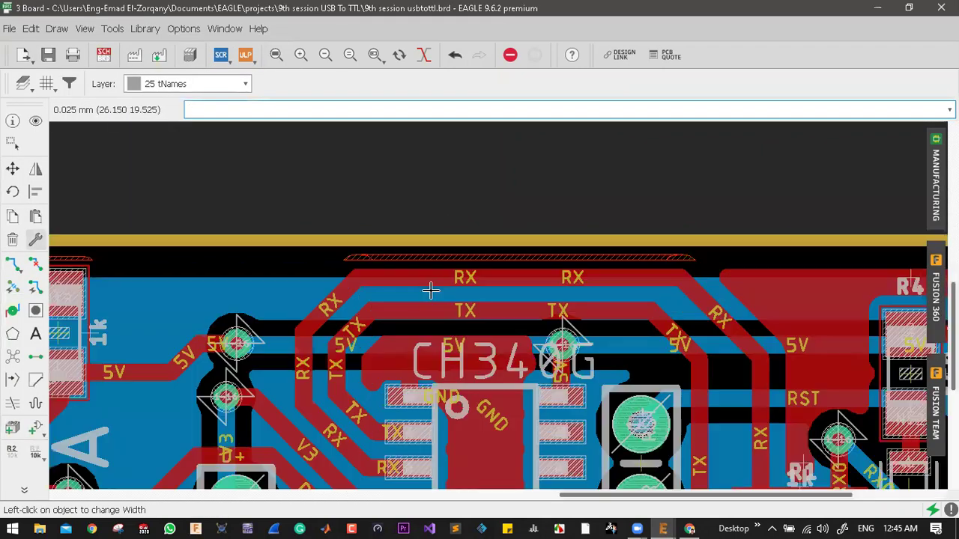
{"action": "scroll", "coordinate": [283, 273], "scroll_direction": "down", "scroll_amount": 3}
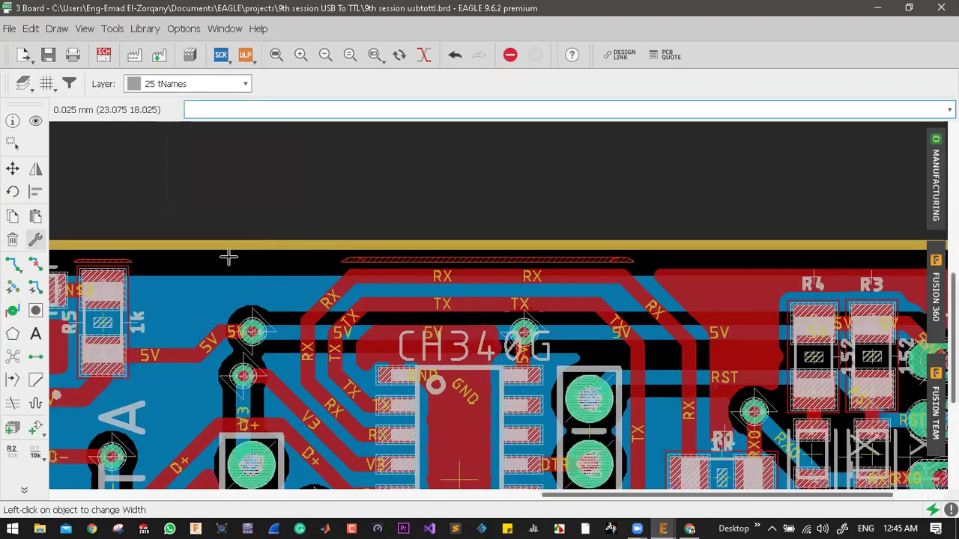
{"action": "scroll", "coordinate": [177, 259], "scroll_direction": "up", "scroll_amount": 2}
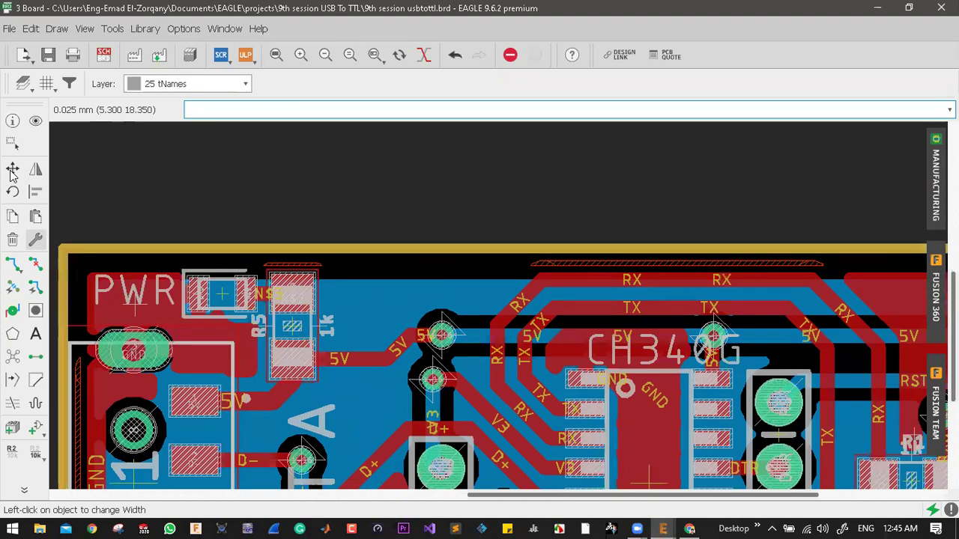
{"action": "left_click", "coordinate": [12, 169]}
{"action": "scroll", "coordinate": [180, 283], "scroll_direction": "up", "scroll_amount": 2}
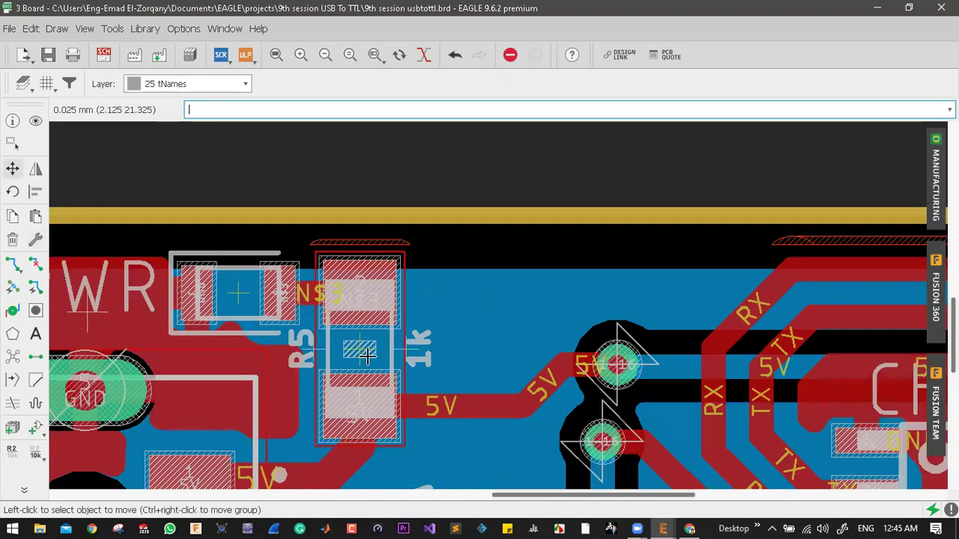
{"action": "left_click", "coordinate": [355, 349]}
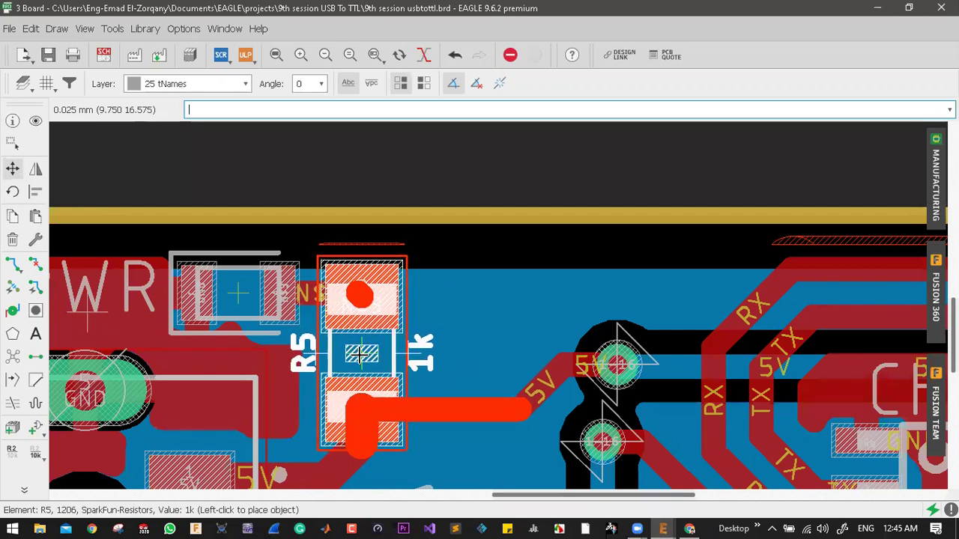
{"action": "left_click", "coordinate": [362, 354]}
{"action": "scroll", "coordinate": [363, 353], "scroll_direction": "down", "scroll_amount": 4}
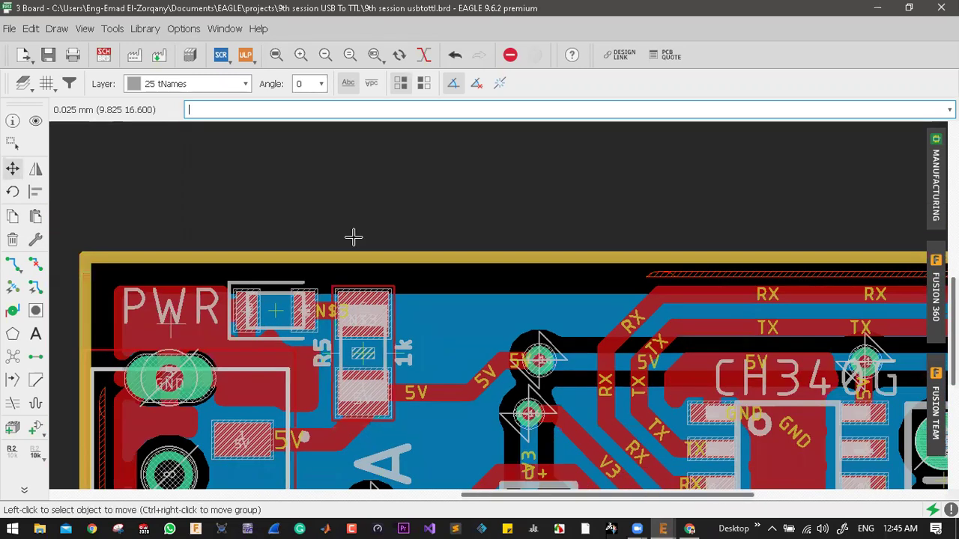
- Shift the horizontal RX trace above the CH340G slightly toward the TX trace, away from the board edge
{"action": "scroll", "coordinate": [593, 310], "scroll_direction": "up", "scroll_amount": 3}
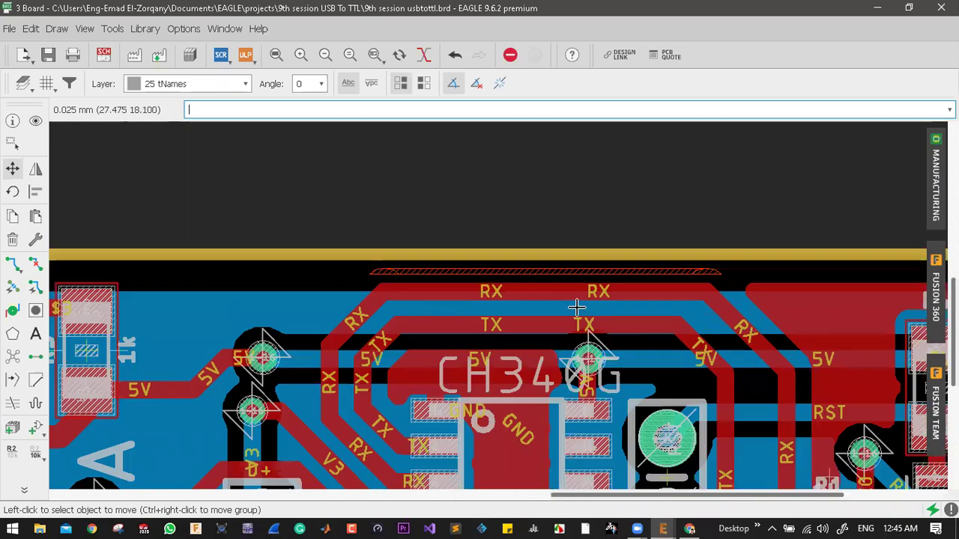
{"action": "left_click", "coordinate": [570, 284]}
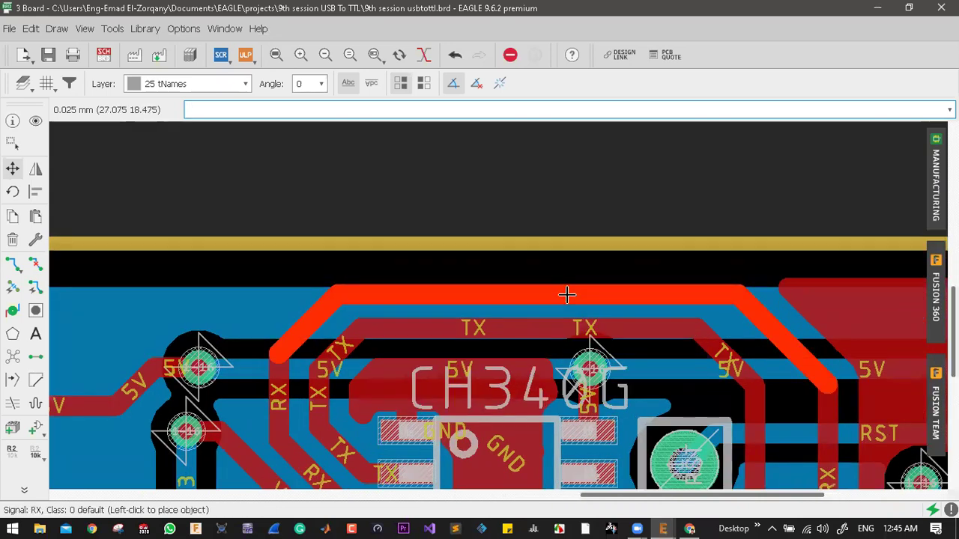
{"action": "left_click", "coordinate": [563, 292]}
{"action": "scroll", "coordinate": [585, 305], "scroll_direction": "down", "scroll_amount": 1}
- Fine-adjust the positions of the closely spaced RX and TX routing above the CH340G
{"action": "scroll", "coordinate": [577, 350], "scroll_direction": "up", "scroll_amount": 2}
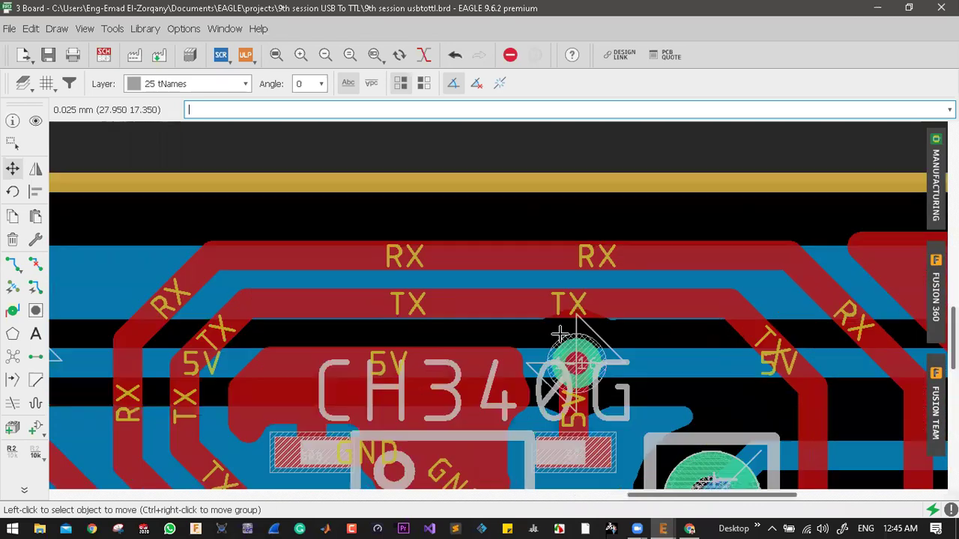
{"action": "scroll", "coordinate": [571, 339], "scroll_direction": "down", "scroll_amount": 1}
{"action": "scroll", "coordinate": [572, 338], "scroll_direction": "up", "scroll_amount": 2}
{"action": "left_click", "coordinate": [574, 334]}
{"action": "left_click", "coordinate": [574, 325]}
{"action": "left_click", "coordinate": [473, 248]}
{"action": "left_click", "coordinate": [457, 248]}
{"action": "scroll", "coordinate": [480, 191], "scroll_direction": "down", "scroll_amount": 2}
{"action": "scroll", "coordinate": [620, 206], "scroll_direction": "up", "scroll_amount": 1}
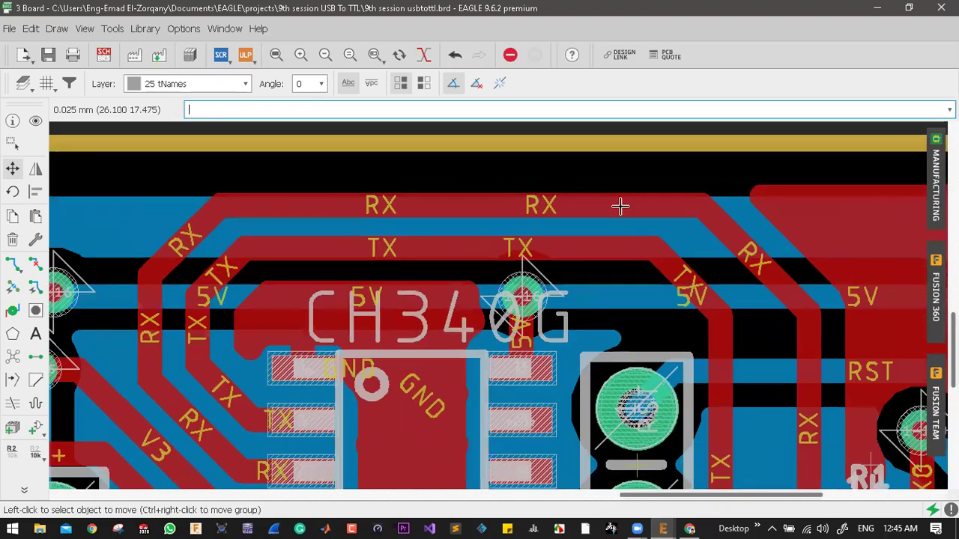
- Move the diagonal RXO trace on the Bottom layer away from R1, beneath the TX and RX LEDs
{"action": "scroll", "coordinate": [648, 237], "scroll_direction": "down", "scroll_amount": 1}
{"action": "scroll", "coordinate": [597, 321], "scroll_direction": "down", "scroll_amount": 1}
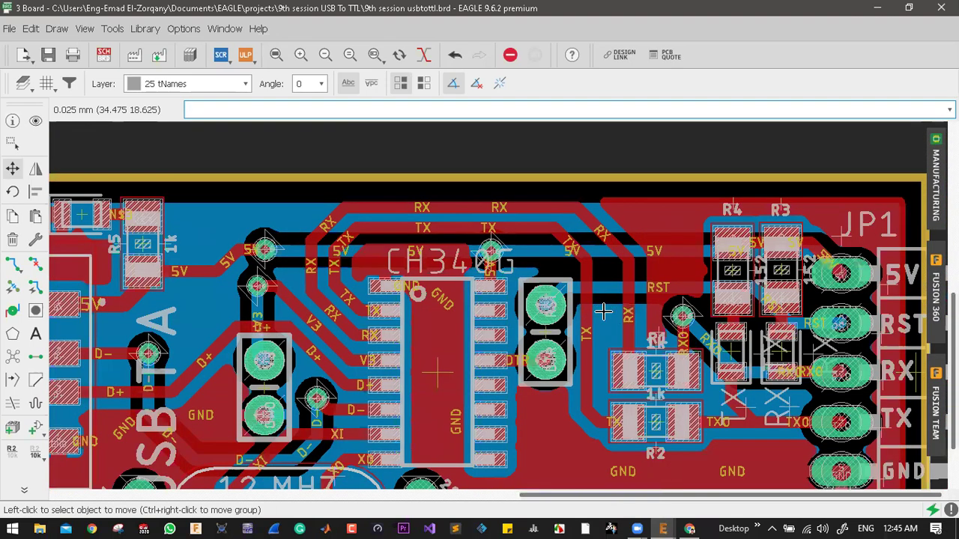
{"action": "scroll", "coordinate": [598, 277], "scroll_direction": "down", "scroll_amount": 1}
{"action": "scroll", "coordinate": [721, 289], "scroll_direction": "up", "scroll_amount": 2}
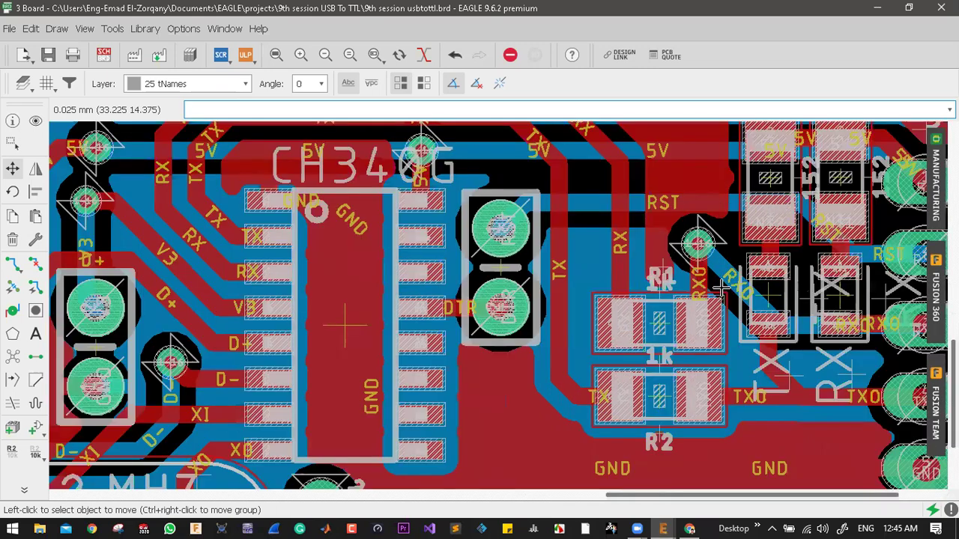
{"action": "scroll", "coordinate": [633, 279], "scroll_direction": "down", "scroll_amount": 1}
{"action": "scroll", "coordinate": [730, 322], "scroll_direction": "up", "scroll_amount": 3}
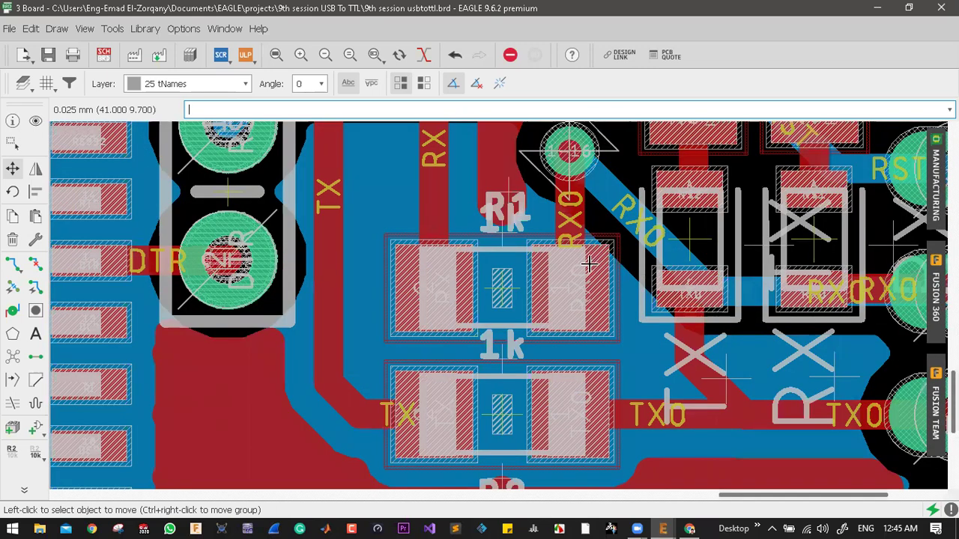
{"action": "scroll", "coordinate": [585, 261], "scroll_direction": "up", "scroll_amount": 1}
{"action": "scroll", "coordinate": [672, 268], "scroll_direction": "up", "scroll_amount": 1}
{"action": "scroll", "coordinate": [624, 257], "scroll_direction": "down", "scroll_amount": 3}
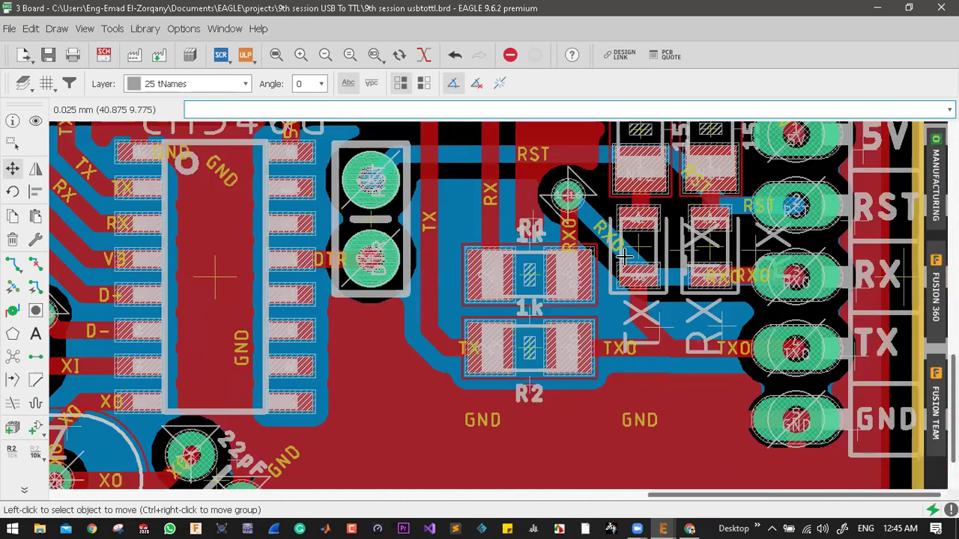
{"action": "scroll", "coordinate": [587, 247], "scroll_direction": "up", "scroll_amount": 2}
{"action": "scroll", "coordinate": [575, 182], "scroll_direction": "up", "scroll_amount": 1}
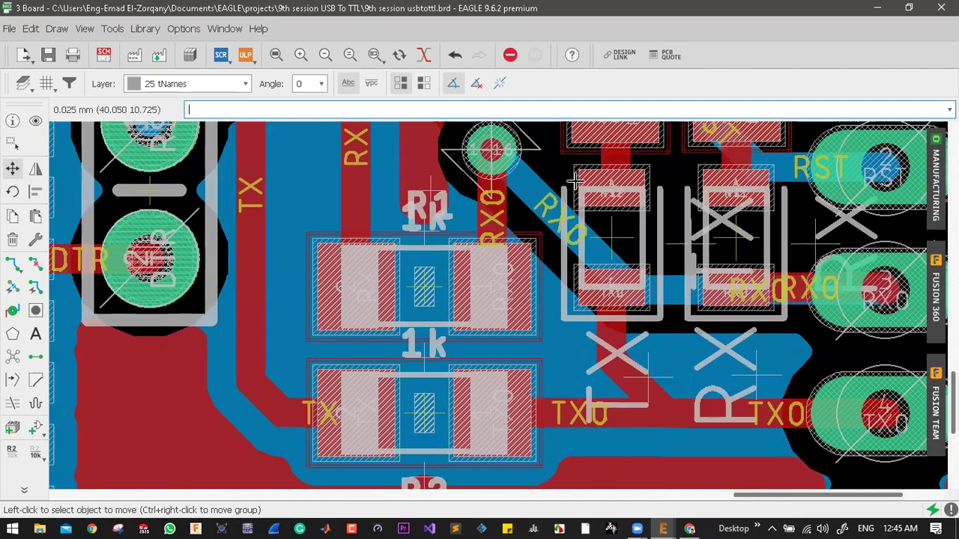
{"action": "scroll", "coordinate": [589, 176], "scroll_direction": "up", "scroll_amount": 1}
{"action": "left_click", "coordinate": [602, 247]}
{"action": "left_click", "coordinate": [654, 242]}
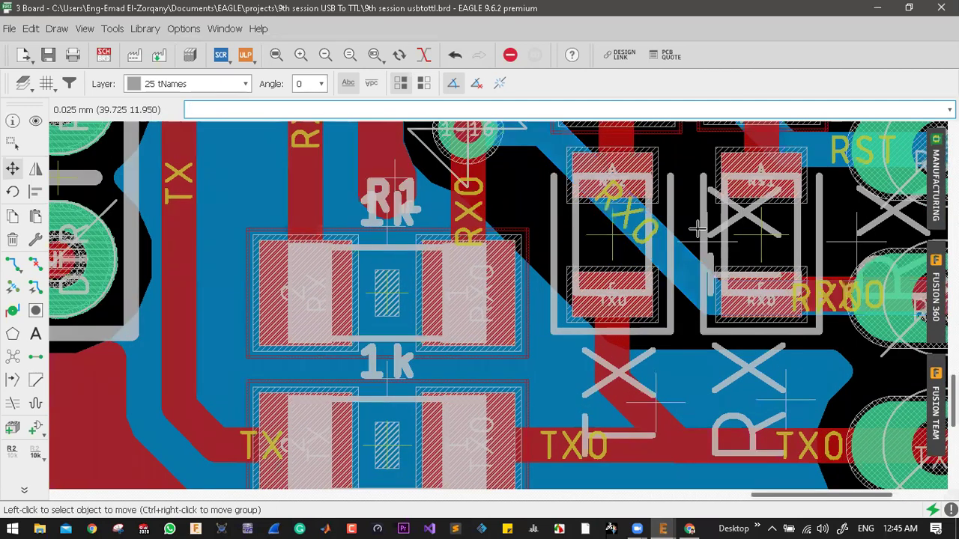
- Examine the whole board and the trace spacing around the CH340G, R1, R2 and the pin header
{"action": "scroll", "coordinate": [540, 164], "scroll_direction": "down", "scroll_amount": 2}
{"action": "scroll", "coordinate": [539, 163], "scroll_direction": "down", "scroll_amount": 3}
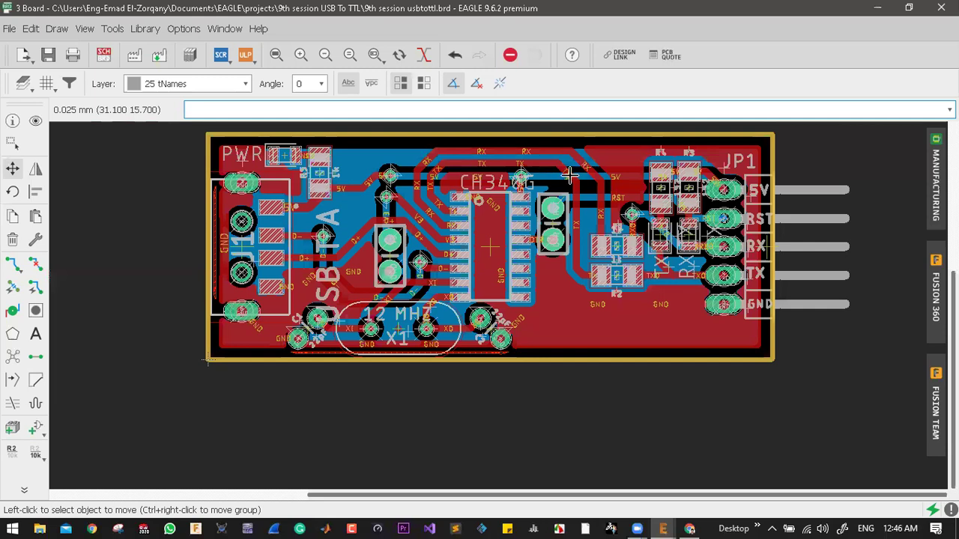
{"action": "scroll", "coordinate": [585, 177], "scroll_direction": "up", "scroll_amount": 3}
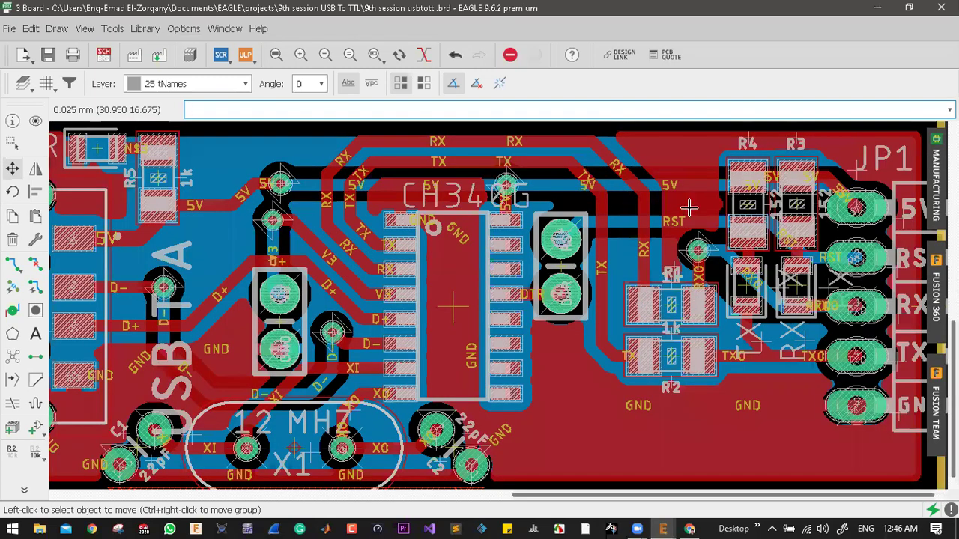
{"action": "scroll", "coordinate": [645, 221], "scroll_direction": "up", "scroll_amount": 4}
{"action": "scroll", "coordinate": [507, 229], "scroll_direction": "down", "scroll_amount": 3}
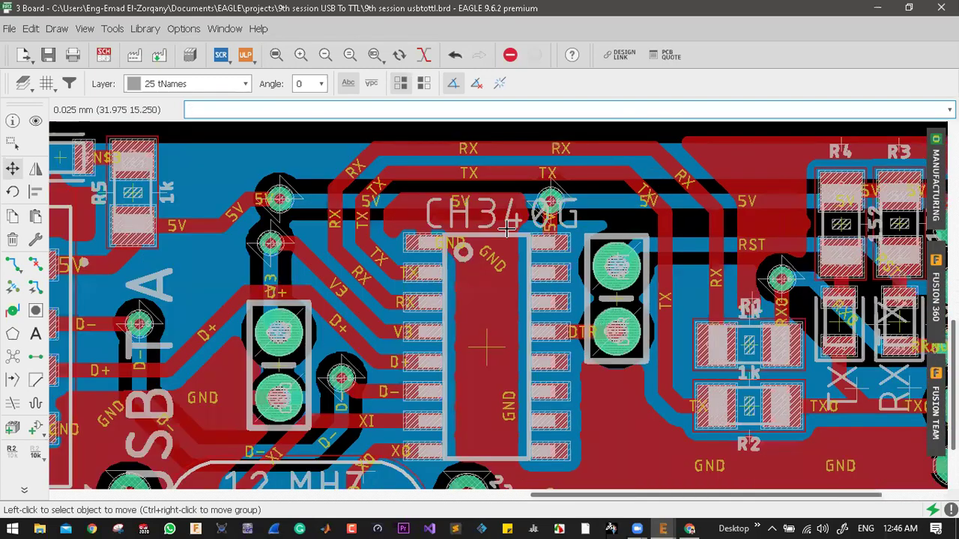
{"action": "scroll", "coordinate": [463, 232], "scroll_direction": "up", "scroll_amount": 2}
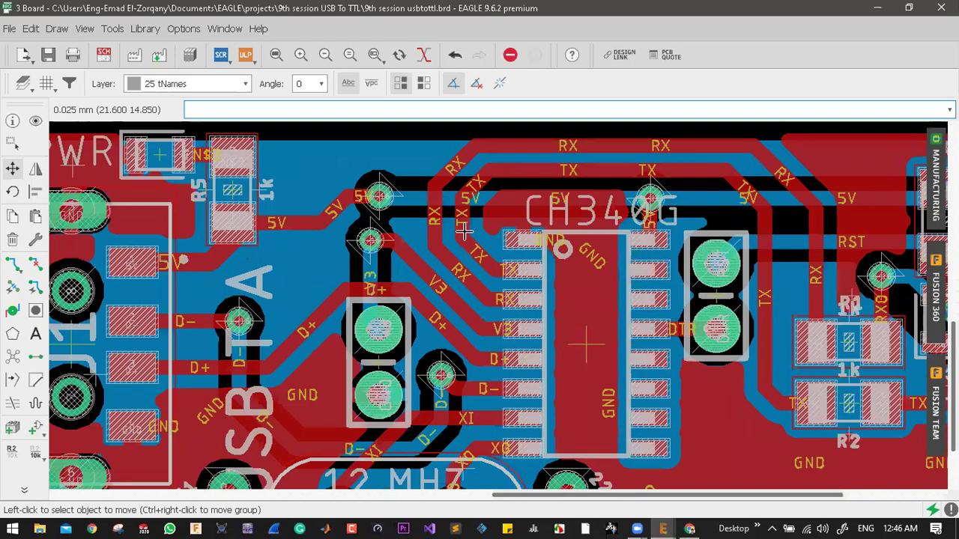
{"action": "scroll", "coordinate": [464, 232], "scroll_direction": "down", "scroll_amount": 4}
{"action": "scroll", "coordinate": [463, 233], "scroll_direction": "up", "scroll_amount": 5}
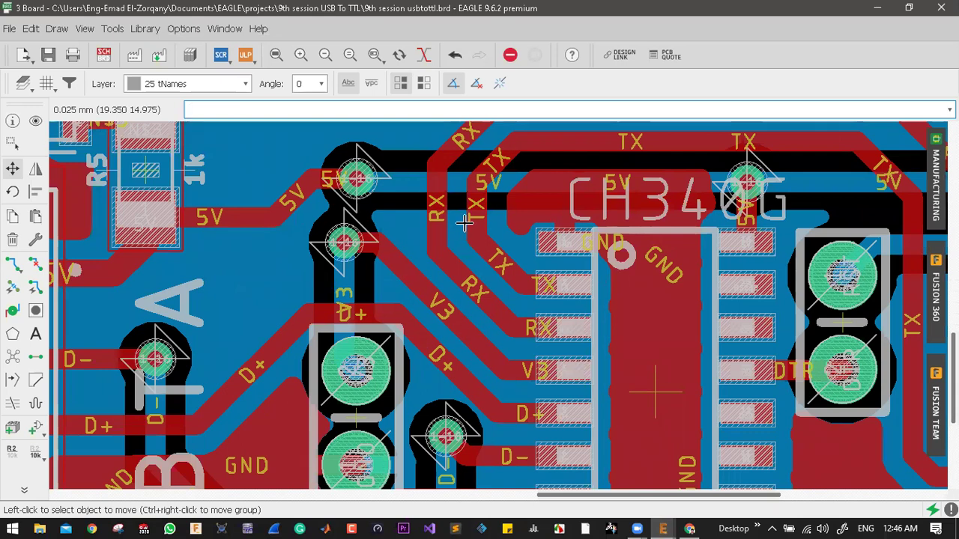
- Shift the diagonal section of the 5V trace between R5 and its via toward R5, away from the V3 via
{"action": "scroll", "coordinate": [520, 197], "scroll_direction": "down", "scroll_amount": 1}
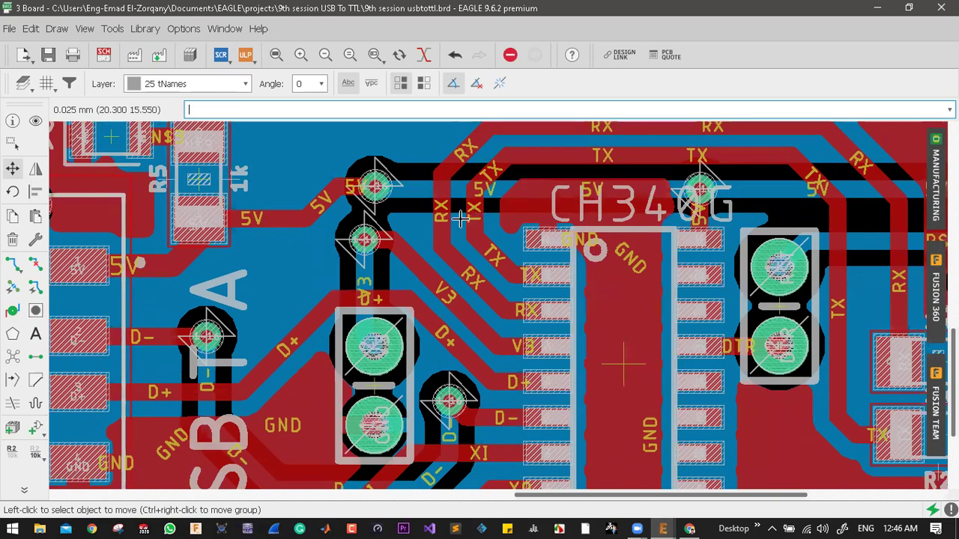
{"action": "scroll", "coordinate": [460, 217], "scroll_direction": "down", "scroll_amount": 1}
{"action": "scroll", "coordinate": [405, 216], "scroll_direction": "down", "scroll_amount": 1}
{"action": "scroll", "coordinate": [367, 187], "scroll_direction": "up", "scroll_amount": 4}
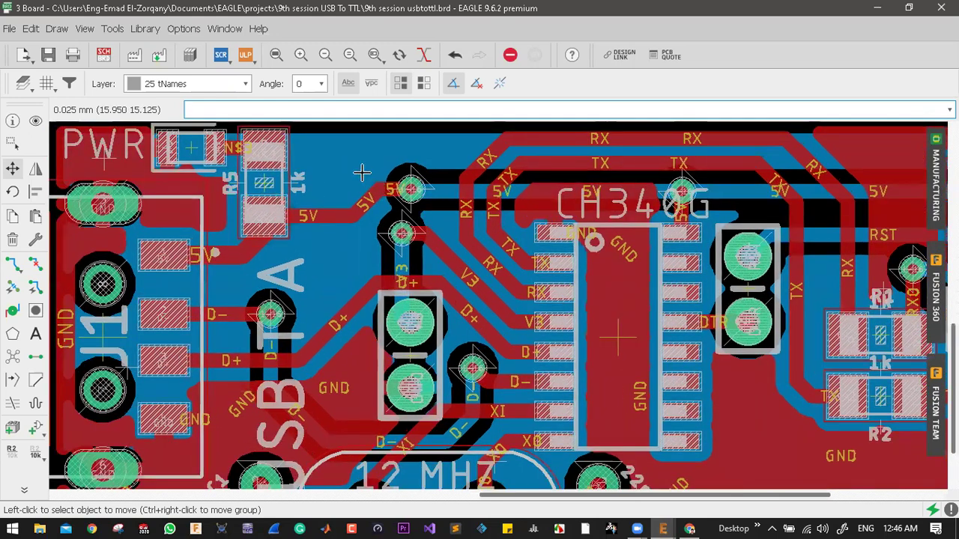
{"action": "left_click", "coordinate": [371, 201]}
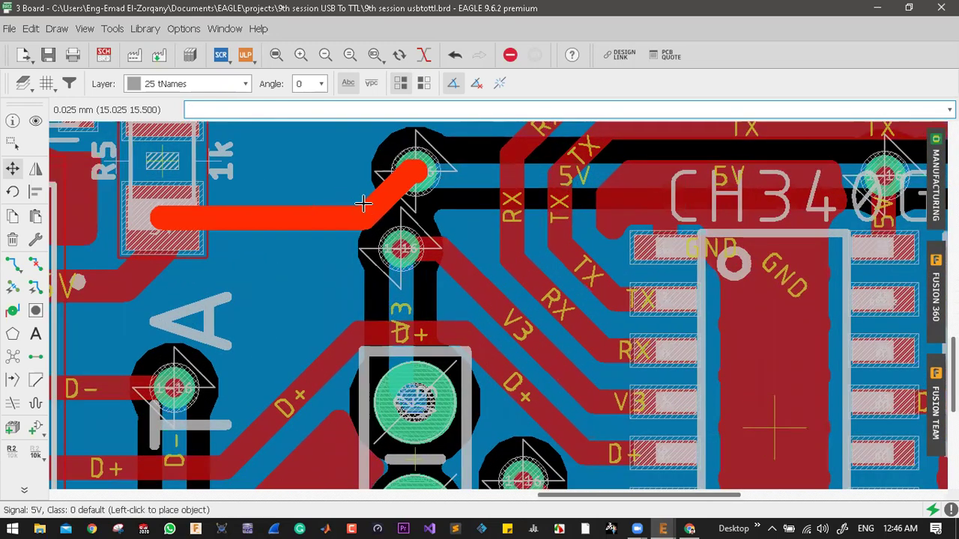
{"action": "left_click", "coordinate": [330, 203]}
{"action": "scroll", "coordinate": [314, 206], "scroll_direction": "down", "scroll_amount": 1}
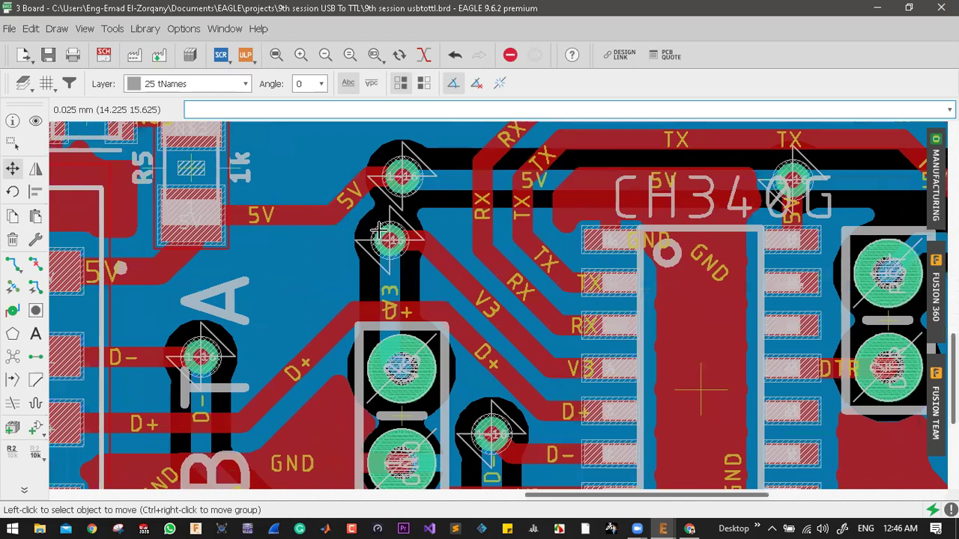
- Move the bend of the GND trace beside C1 toward crystal X1
{"action": "scroll", "coordinate": [373, 330], "scroll_direction": "down", "scroll_amount": 1}
{"action": "scroll", "coordinate": [385, 344], "scroll_direction": "down", "scroll_amount": 4}
{"action": "scroll", "coordinate": [382, 321], "scroll_direction": "up", "scroll_amount": 5}
{"action": "scroll", "coordinate": [382, 320], "scroll_direction": "down", "scroll_amount": 2}
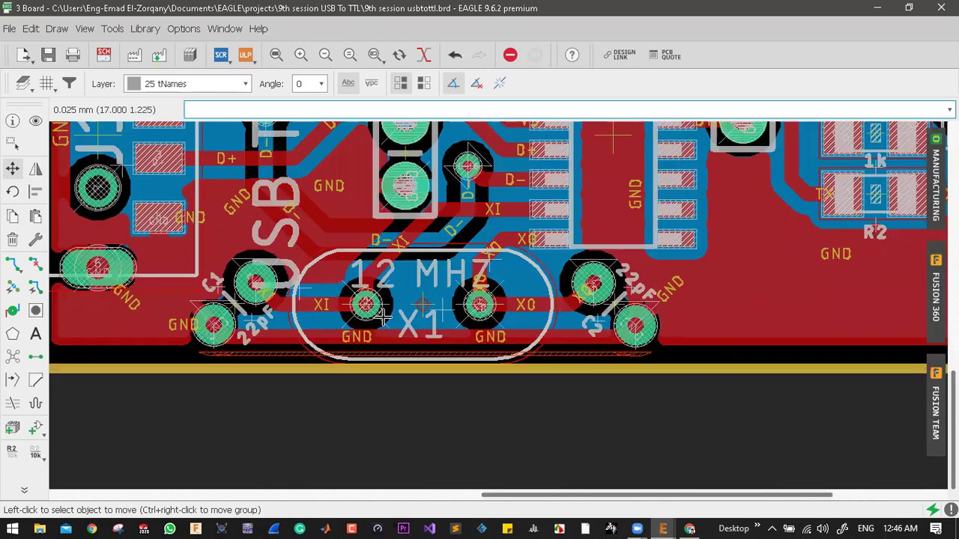
{"action": "scroll", "coordinate": [384, 317], "scroll_direction": "up", "scroll_amount": 1}
{"action": "scroll", "coordinate": [388, 314], "scroll_direction": "up", "scroll_amount": 2}
{"action": "left_click", "coordinate": [391, 312]}
{"action": "key", "text": "Escape"}
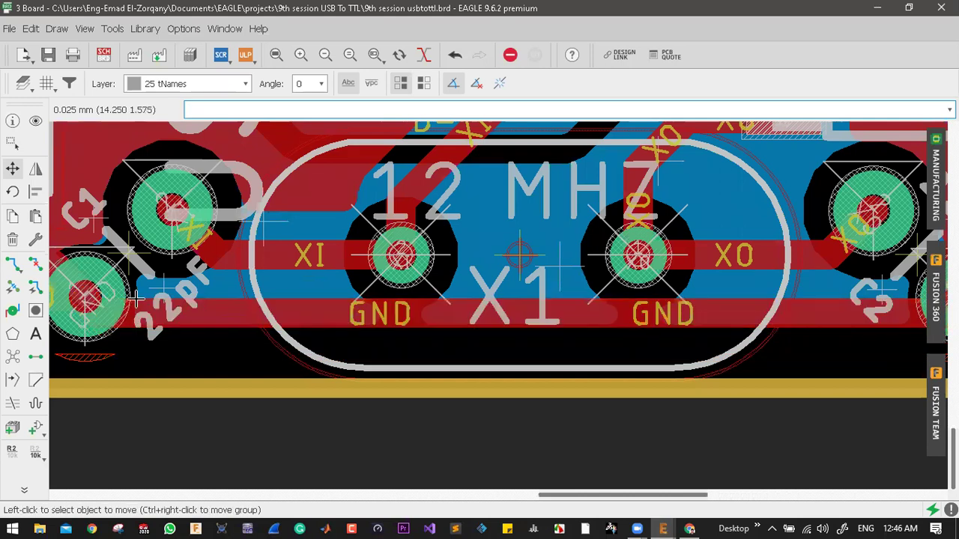
{"action": "left_click", "coordinate": [101, 304]}
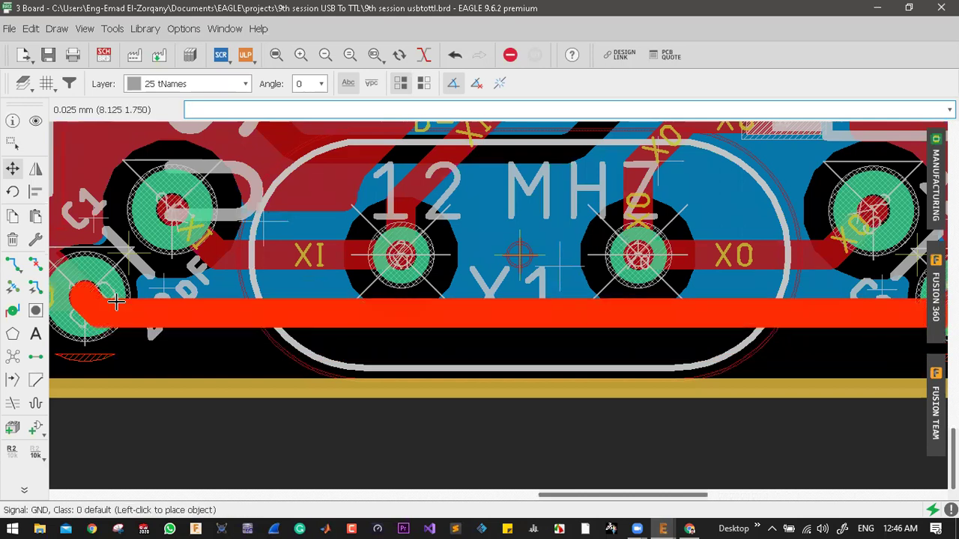
{"action": "left_click", "coordinate": [172, 302]}
{"action": "scroll", "coordinate": [172, 302], "scroll_direction": "down", "scroll_amount": 1}
{"action": "scroll", "coordinate": [142, 266], "scroll_direction": "up", "scroll_amount": 2}
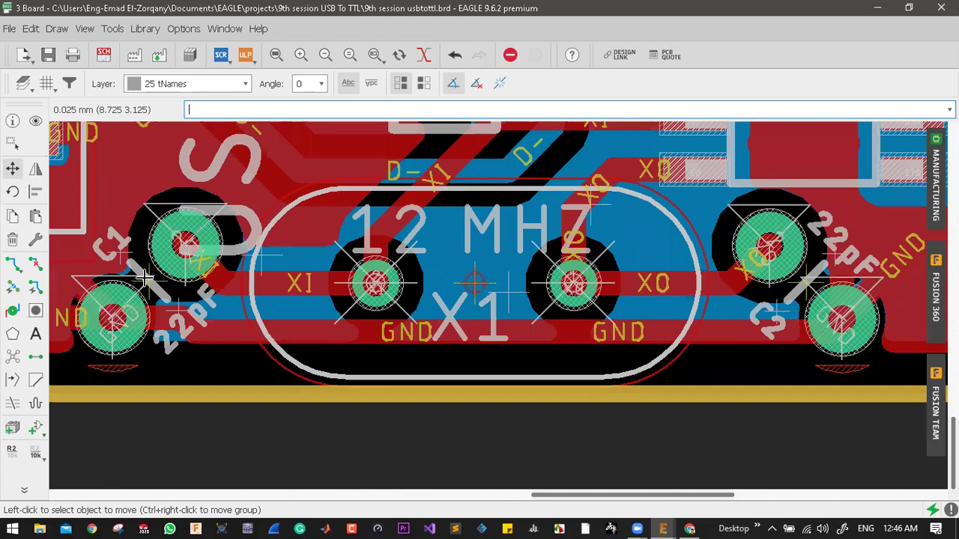
- Nudge capacitors C1 and C2 slightly away from the nearby board edge and recalculate the copper pours
{"action": "left_click", "coordinate": [144, 268]}
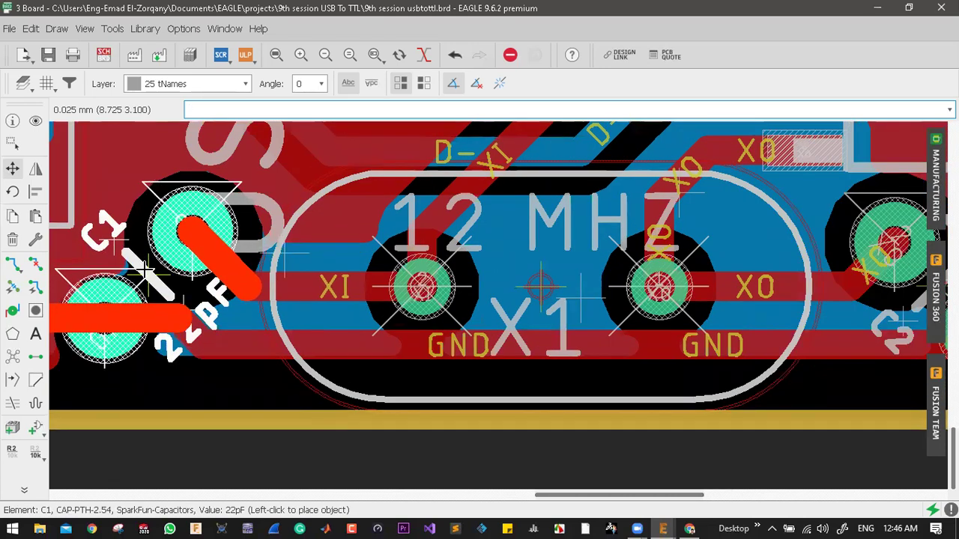
{"action": "left_click", "coordinate": [144, 268]}
{"action": "scroll", "coordinate": [170, 310], "scroll_direction": "down", "scroll_amount": 2}
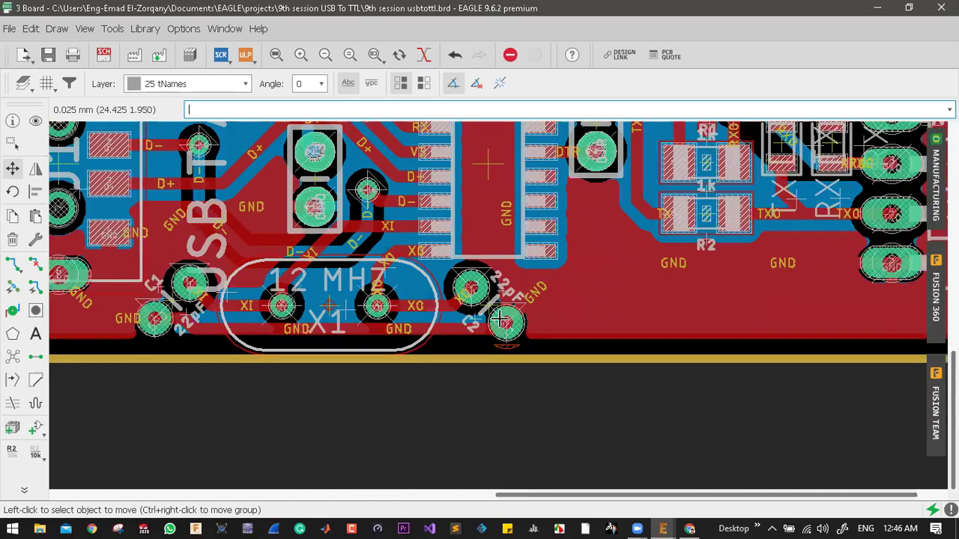
{"action": "scroll", "coordinate": [631, 281], "scroll_direction": "up", "scroll_amount": 2}
{"action": "left_click", "coordinate": [489, 293]}
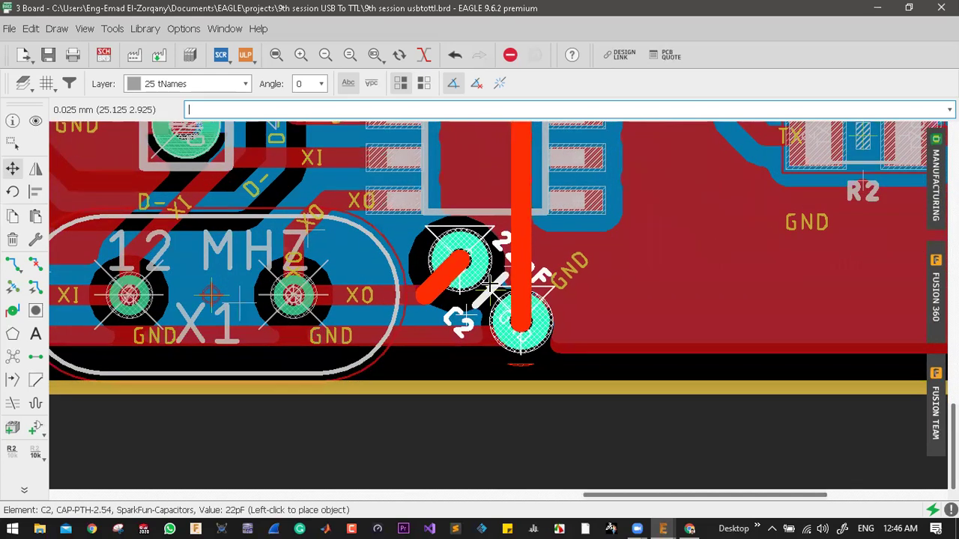
{"action": "left_click", "coordinate": [491, 284]}
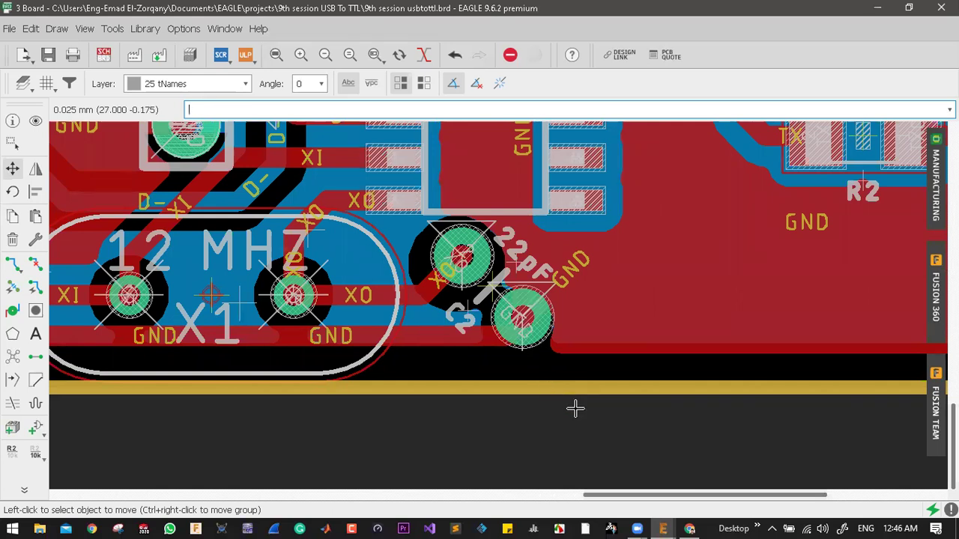
{"action": "scroll", "coordinate": [574, 404], "scroll_direction": "down", "scroll_amount": 2}
{"action": "scroll", "coordinate": [664, 346], "scroll_direction": "down", "scroll_amount": 1}
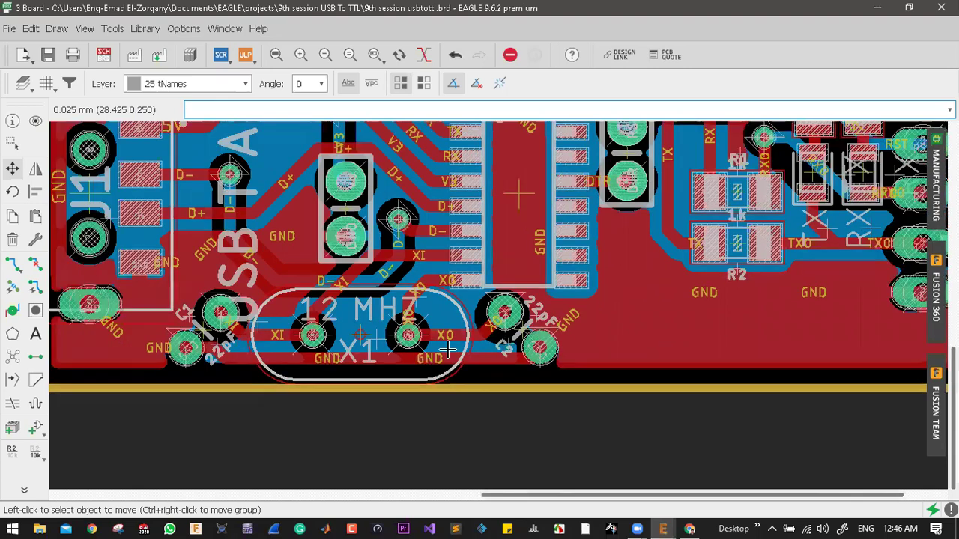
{"action": "scroll", "coordinate": [674, 353], "scroll_direction": "up", "scroll_amount": 2}
{"action": "scroll", "coordinate": [836, 412], "scroll_direction": "down", "scroll_amount": 1}
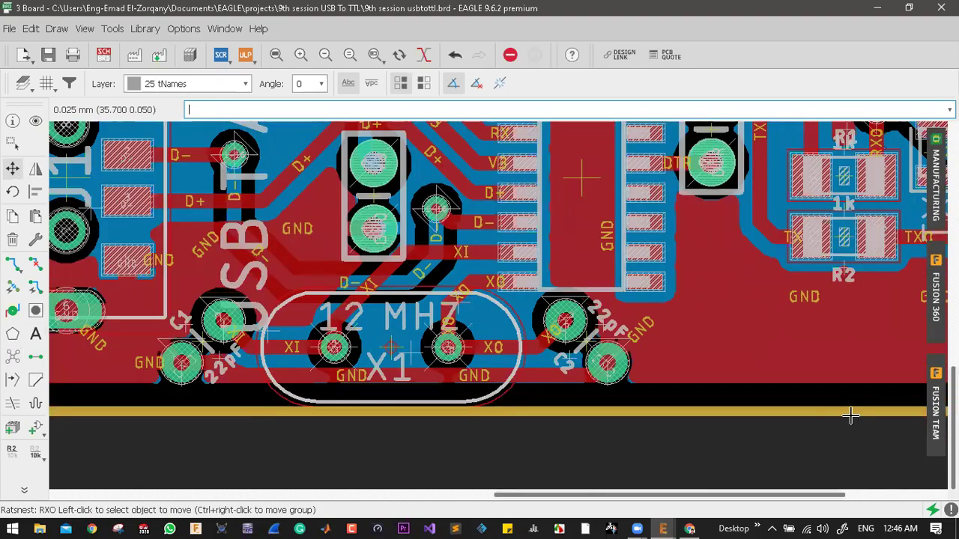
- Shift the vertical GND trace beside USB connector J1 slightly inward from the board edge
{"action": "scroll", "coordinate": [837, 412], "scroll_direction": "down", "scroll_amount": 2}
{"action": "scroll", "coordinate": [404, 270], "scroll_direction": "up", "scroll_amount": 4}
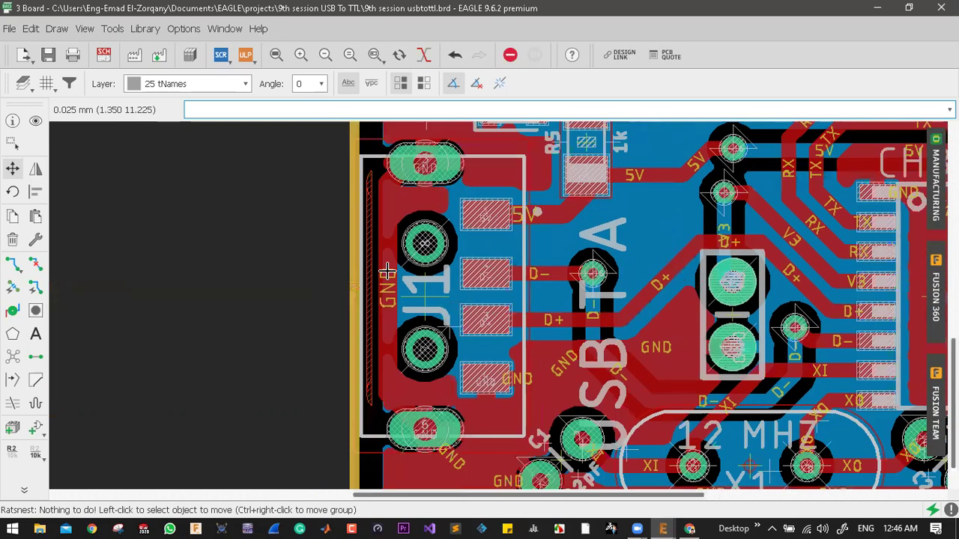
{"action": "scroll", "coordinate": [387, 271], "scroll_direction": "up", "scroll_amount": 1}
{"action": "left_click", "coordinate": [394, 271]}
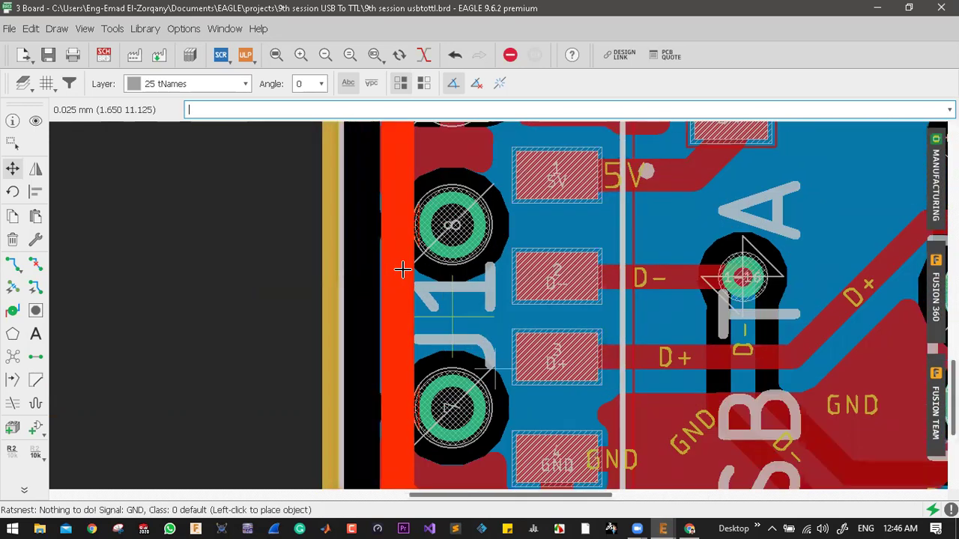
{"action": "left_click", "coordinate": [402, 268]}
{"action": "scroll", "coordinate": [404, 264], "scroll_direction": "down", "scroll_amount": 2}
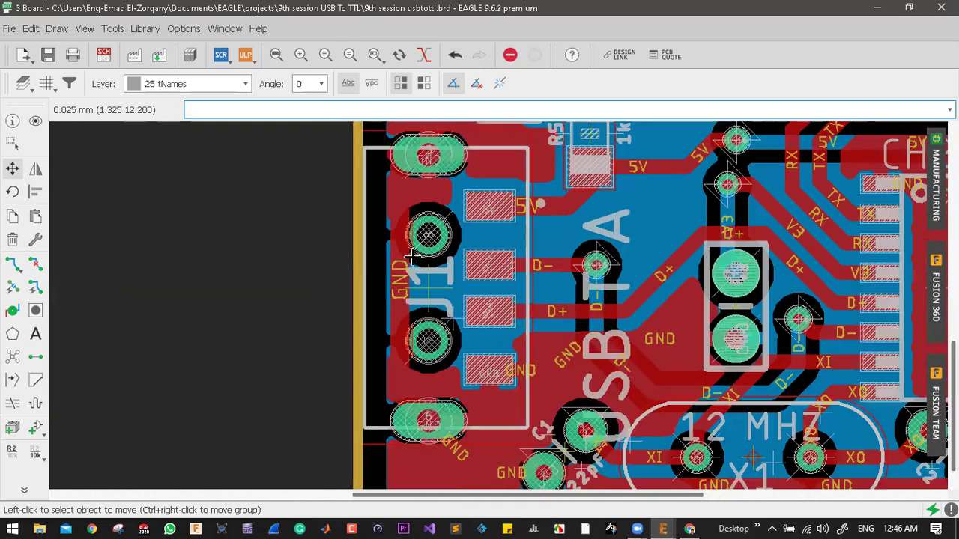
- Examine the copper clearances around J1, the CH340G, the LED resistors and header JP1, and the whole board
{"action": "scroll", "coordinate": [410, 258], "scroll_direction": "down", "scroll_amount": 1}
{"action": "scroll", "coordinate": [412, 239], "scroll_direction": "up", "scroll_amount": 2}
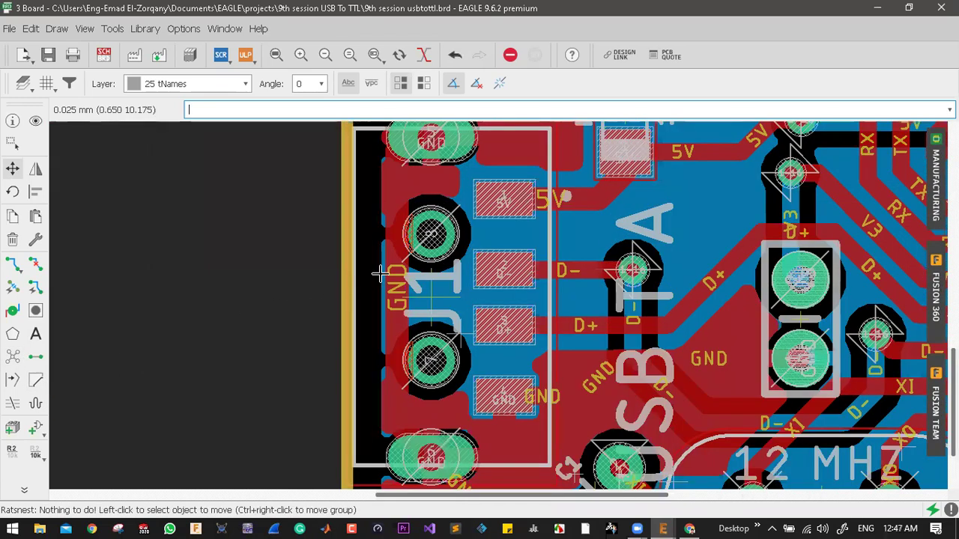
{"action": "scroll", "coordinate": [381, 275], "scroll_direction": "down", "scroll_amount": 2}
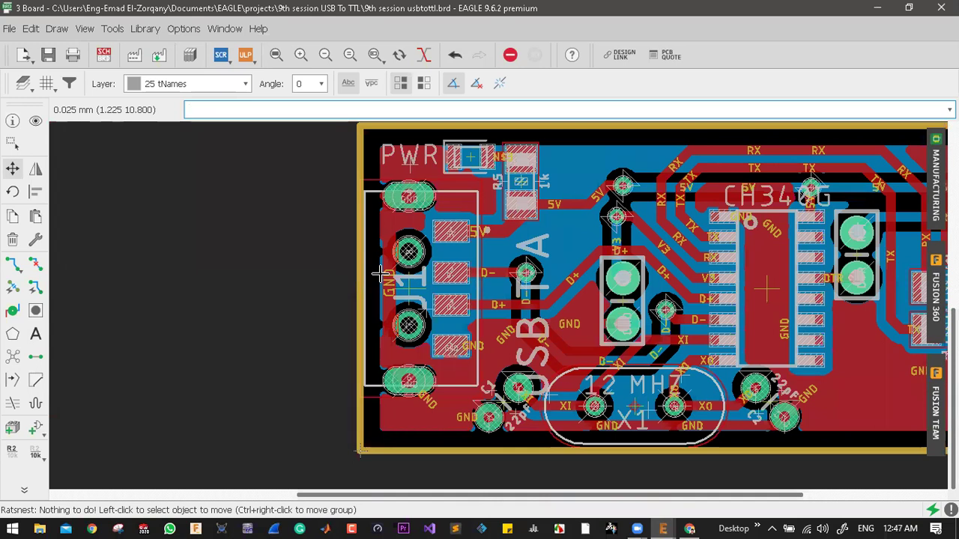
{"action": "scroll", "coordinate": [381, 275], "scroll_direction": "down", "scroll_amount": 2}
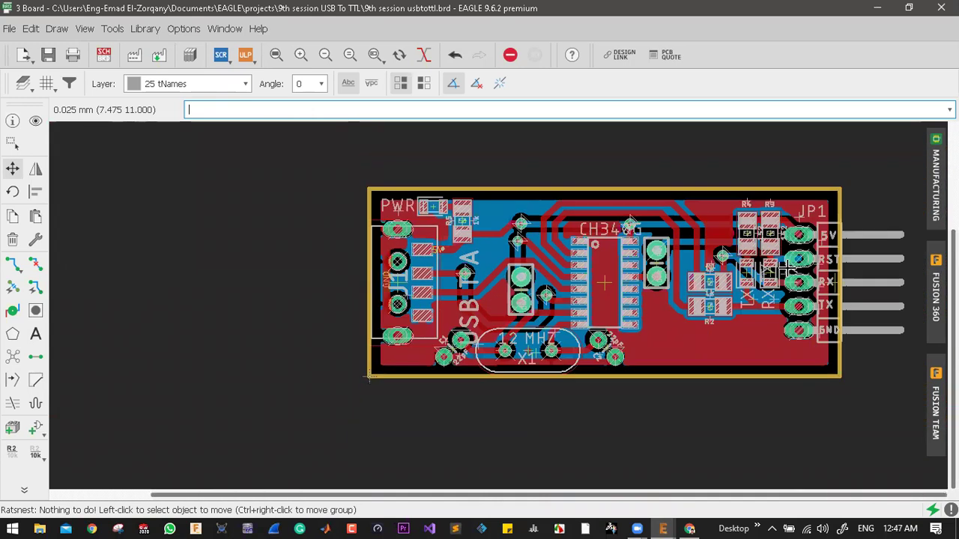
{"action": "scroll", "coordinate": [811, 261], "scroll_direction": "up", "scroll_amount": 1}
{"action": "scroll", "coordinate": [811, 260], "scroll_direction": "up", "scroll_amount": 3}
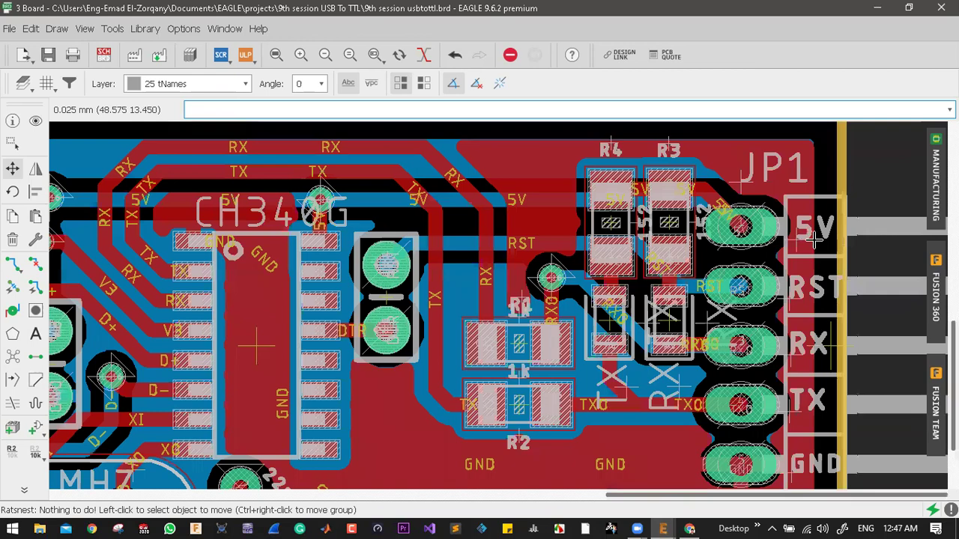
{"action": "scroll", "coordinate": [844, 281], "scroll_direction": "up", "scroll_amount": 1}
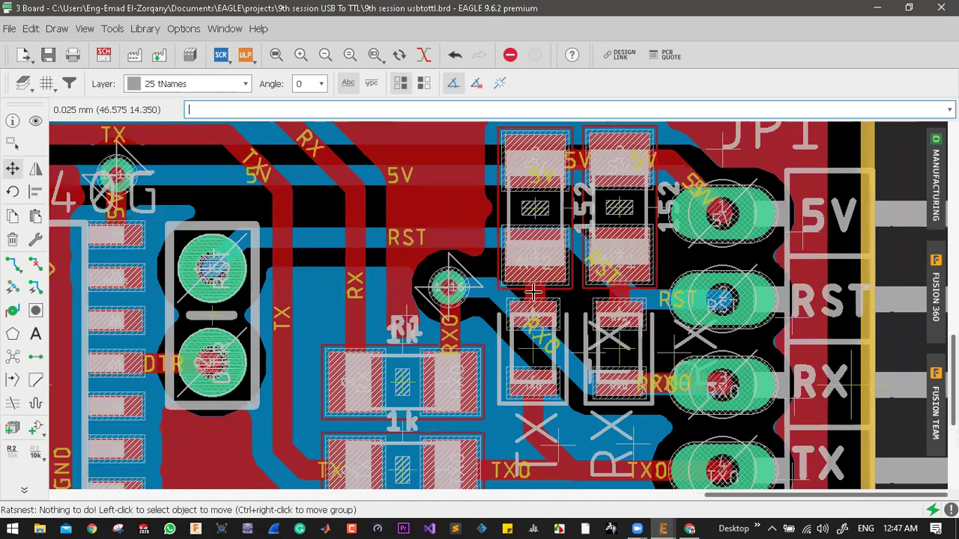
{"action": "scroll", "coordinate": [532, 293], "scroll_direction": "down", "scroll_amount": 4}
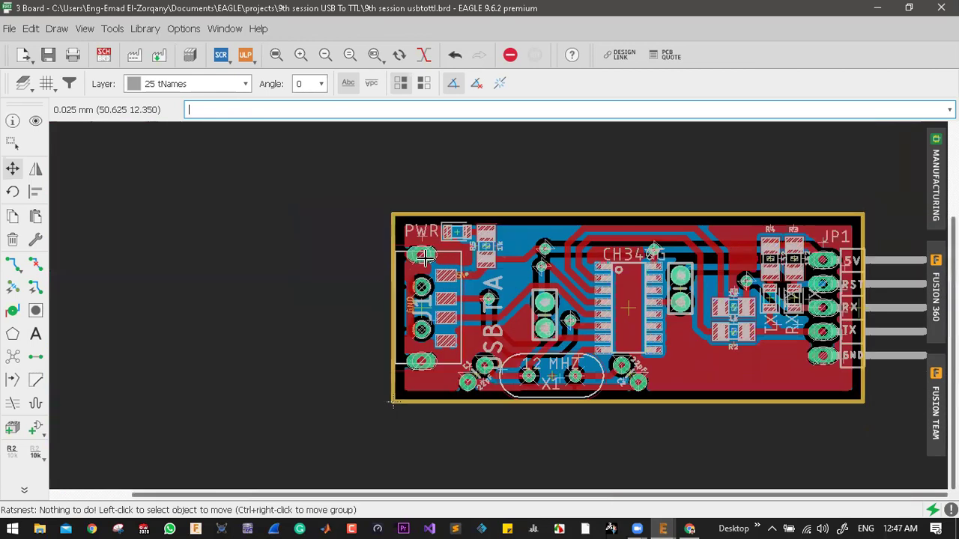
{"action": "scroll", "coordinate": [300, 353], "scroll_direction": "up", "scroll_amount": 3}
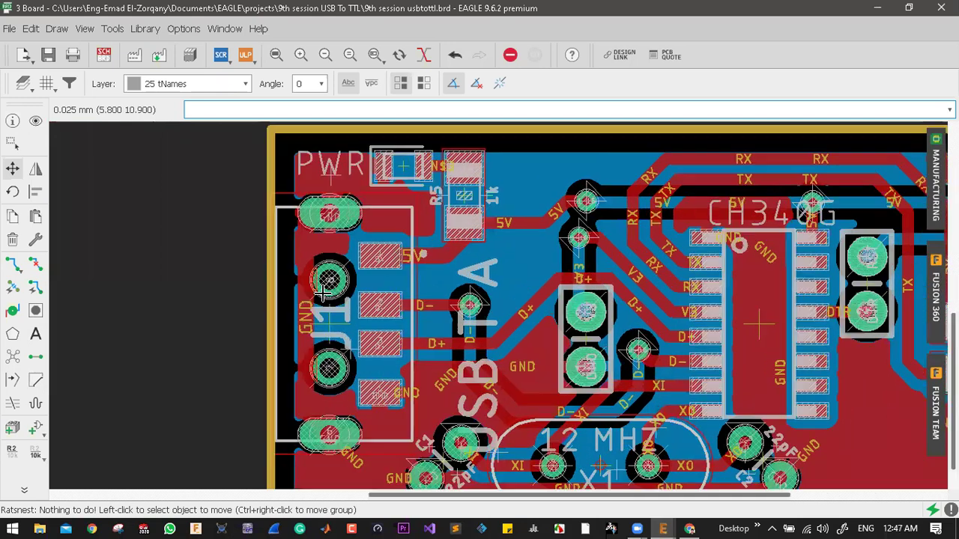
{"action": "scroll", "coordinate": [324, 288], "scroll_direction": "up", "scroll_amount": 3}
{"action": "scroll", "coordinate": [428, 278], "scroll_direction": "down", "scroll_amount": 1}
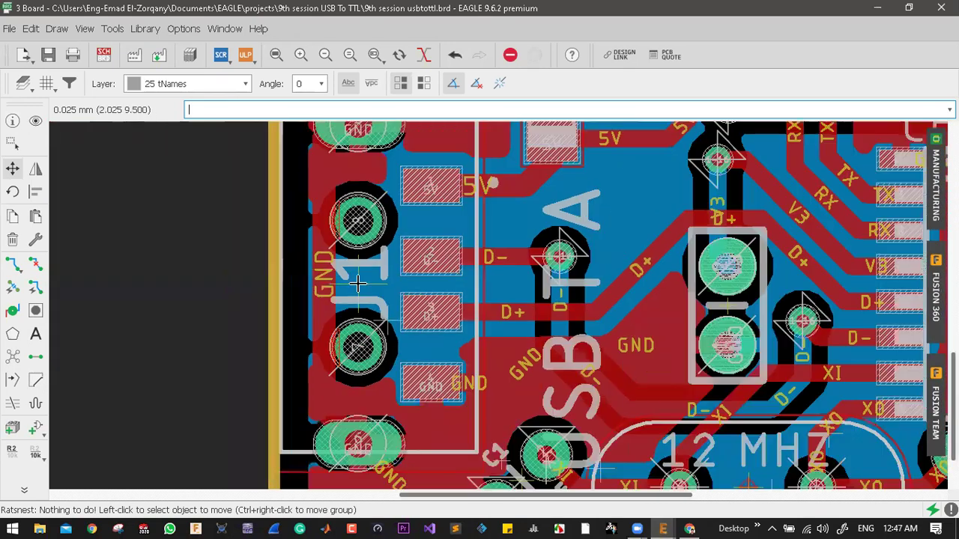
{"action": "scroll", "coordinate": [446, 283], "scroll_direction": "up", "scroll_amount": 1}
{"action": "scroll", "coordinate": [534, 286], "scroll_direction": "down", "scroll_amount": 5}
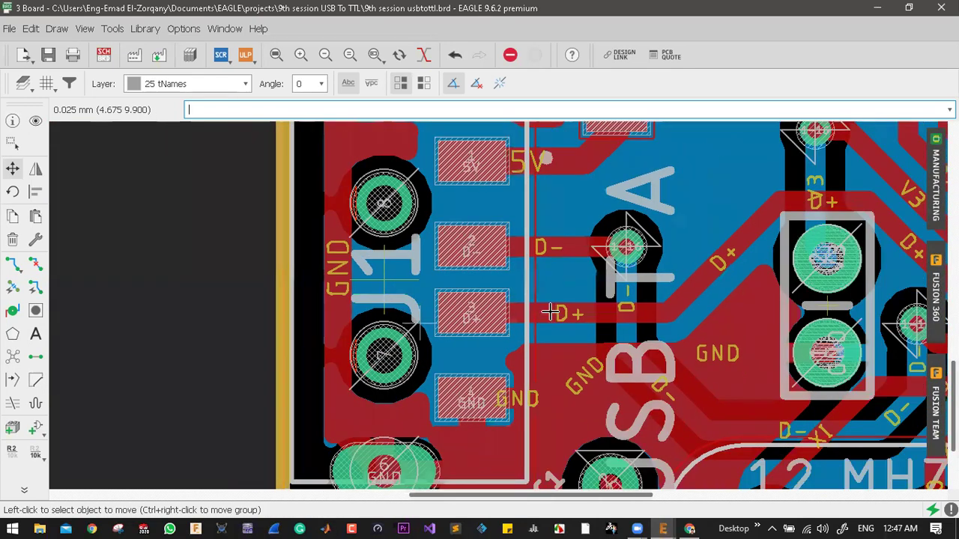
- Save the board and show only the Top, Pads, Vias and Dimension layers
{"action": "key", "text": "ctrl+s"}
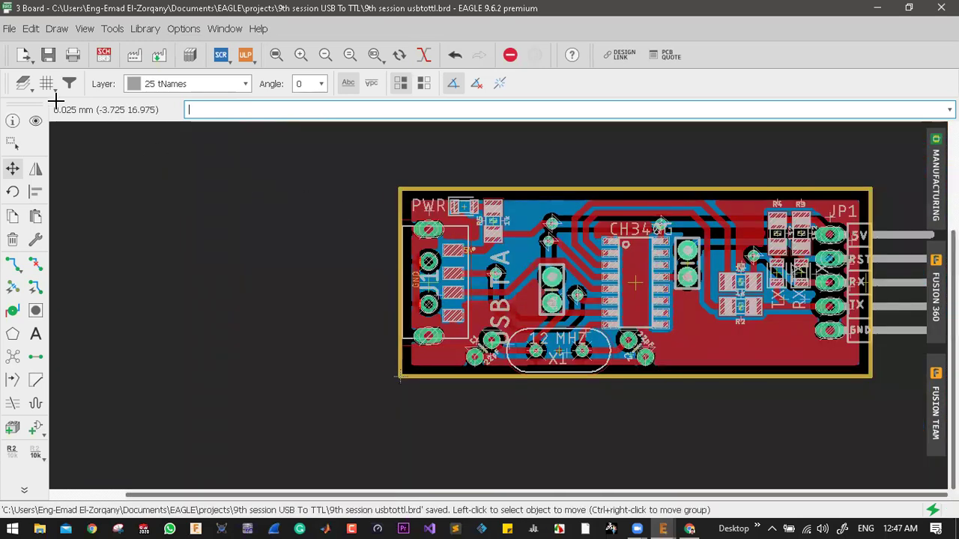
{"action": "left_click", "coordinate": [23, 83]}
{"action": "left_click", "coordinate": [248, 423]}
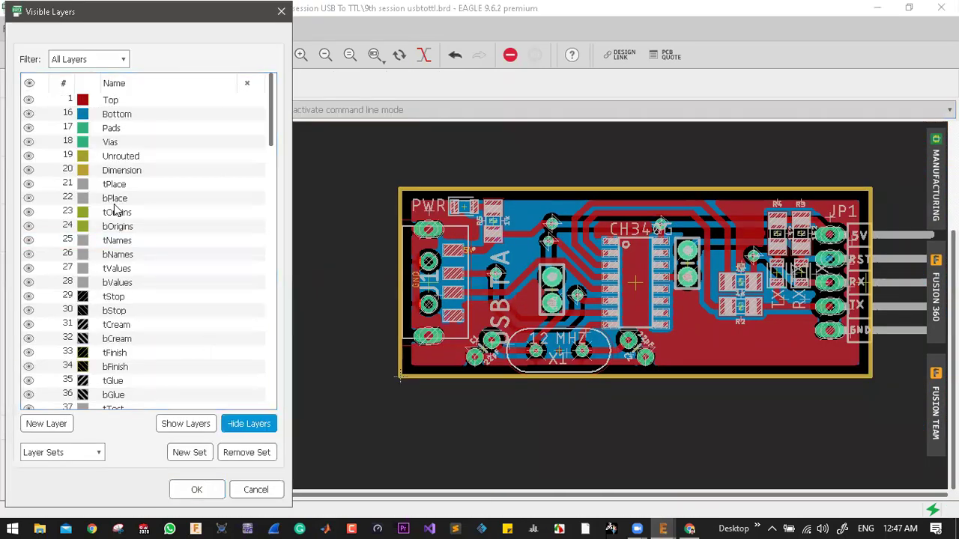
{"action": "left_click", "coordinate": [36, 101]}
{"action": "left_click", "coordinate": [29, 100]}
{"action": "left_click", "coordinate": [29, 128]}
{"action": "left_click", "coordinate": [29, 142]}
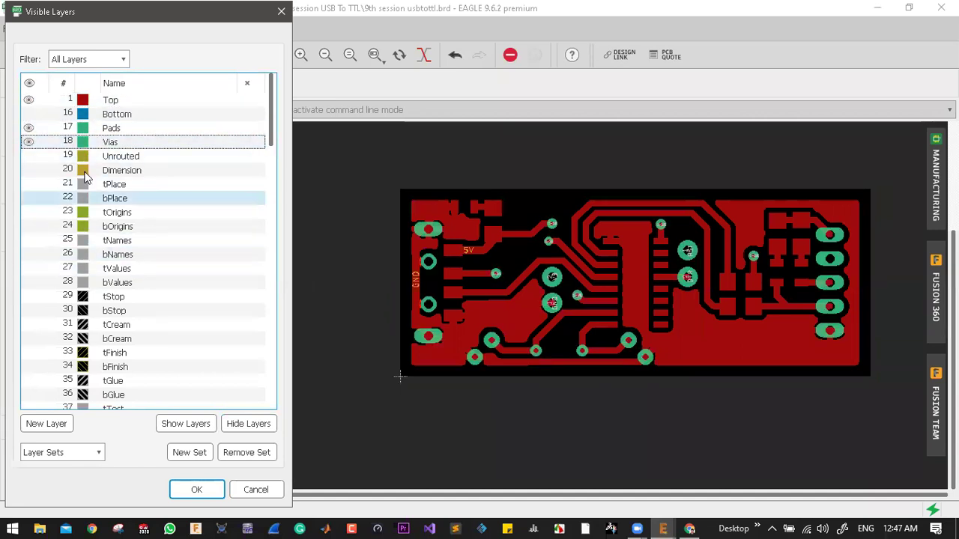
{"action": "left_click", "coordinate": [29, 171]}
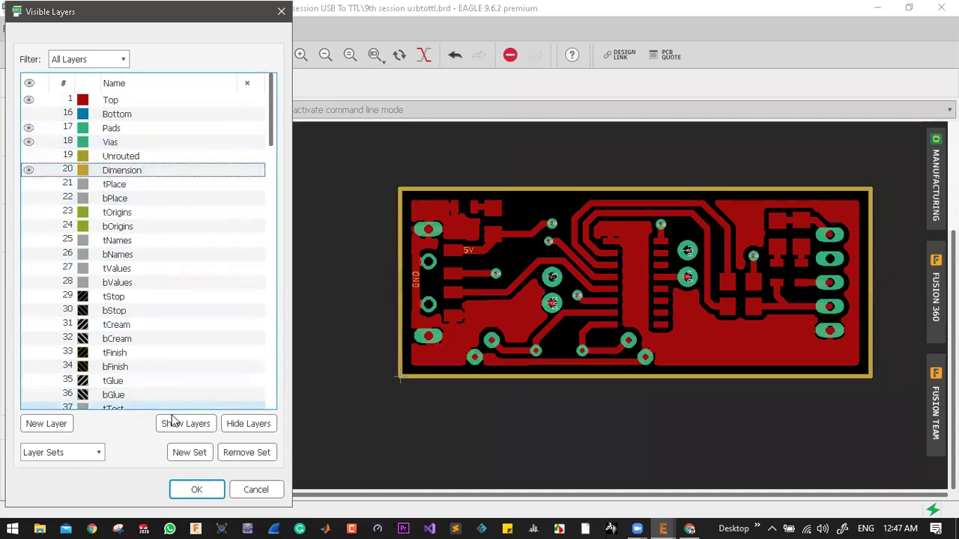
{"action": "left_click", "coordinate": [196, 489]}
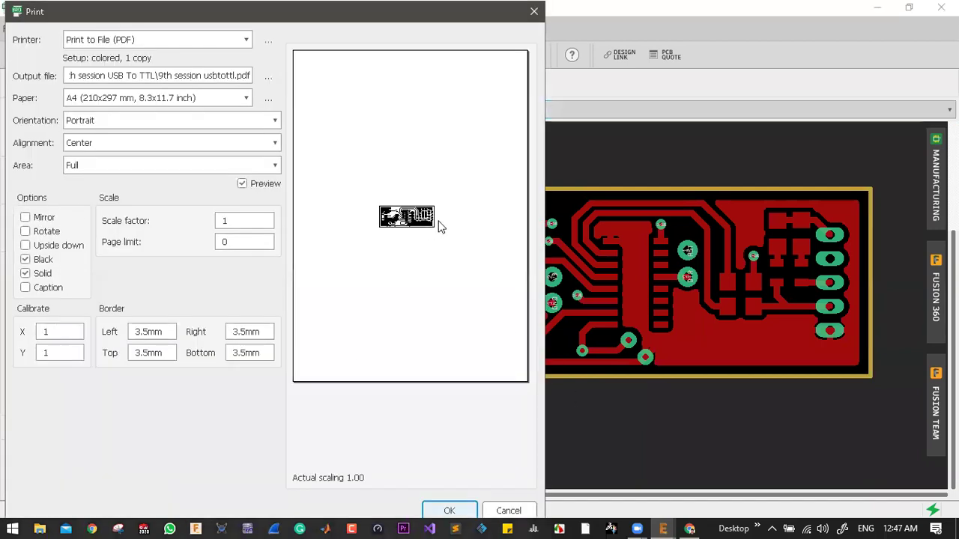
- Print the top copper layer mirrored to a PDF named TOP in the 9th session USB To TTL project folder
{"action": "left_click", "coordinate": [43, 217]}
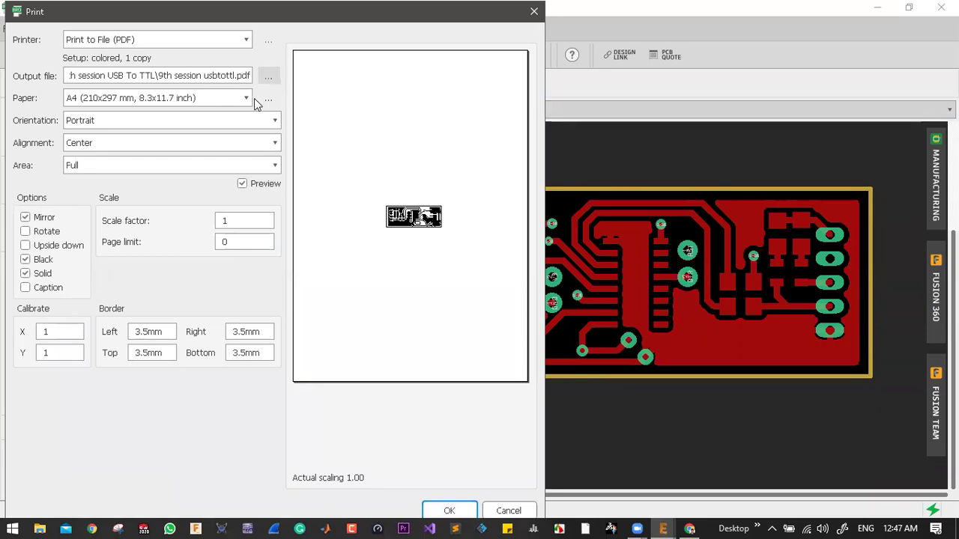
{"action": "left_click", "coordinate": [268, 77]}
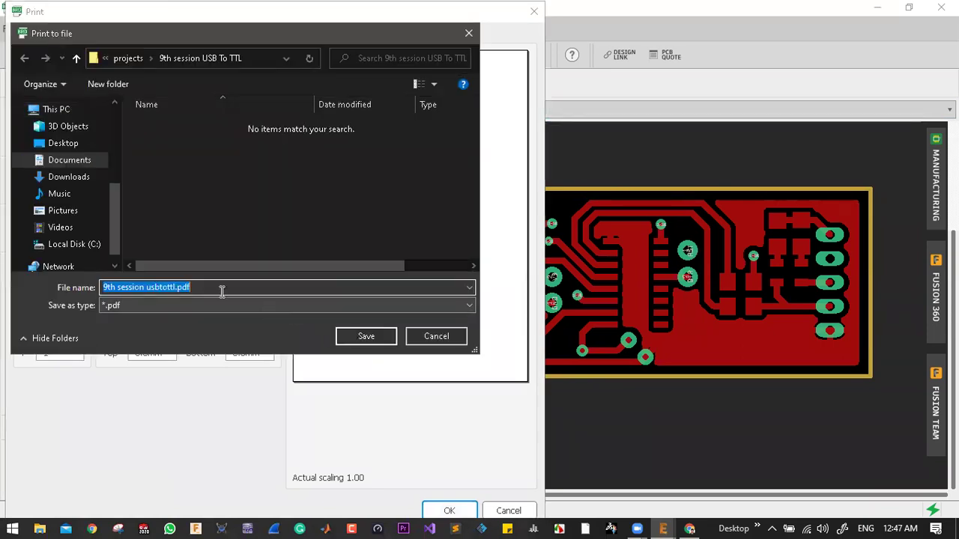
{"action": "left_click", "coordinate": [174, 286]}
{"action": "left_click_drag", "start_coordinate": [167, 287], "coordinate": [103, 287]}
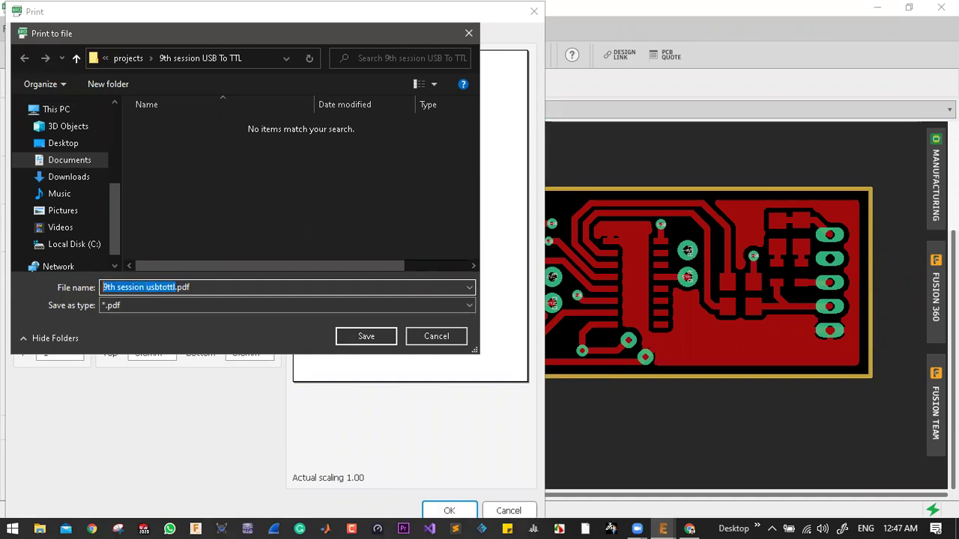
{"action": "type", "text": "TO"}
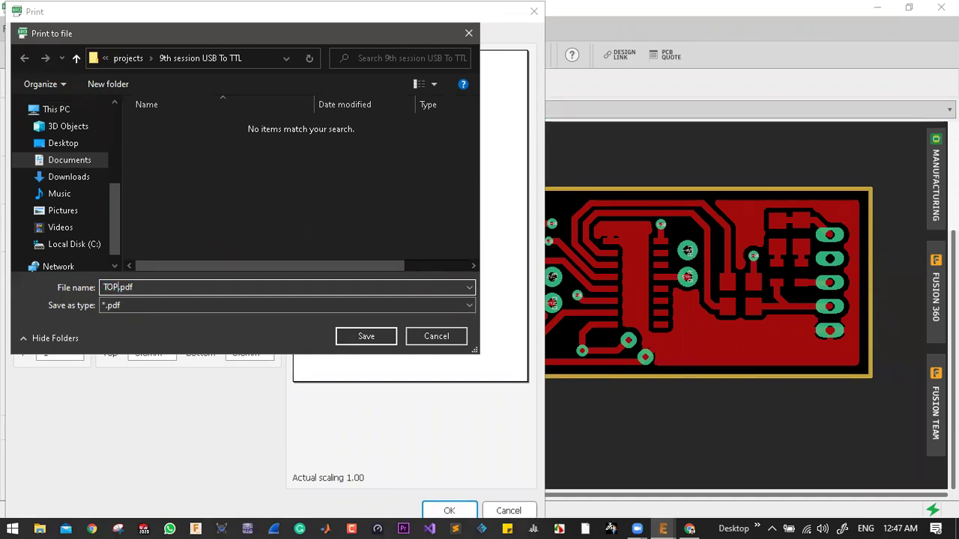
{"action": "type", "text": "P"}
{"action": "key", "text": "shift+Right"}
{"action": "key", "text": "shift+Right"}
{"action": "key", "text": "shift+Right"}
{"action": "key", "text": "shift+Right"}
{"action": "key", "text": "BackSpace"}
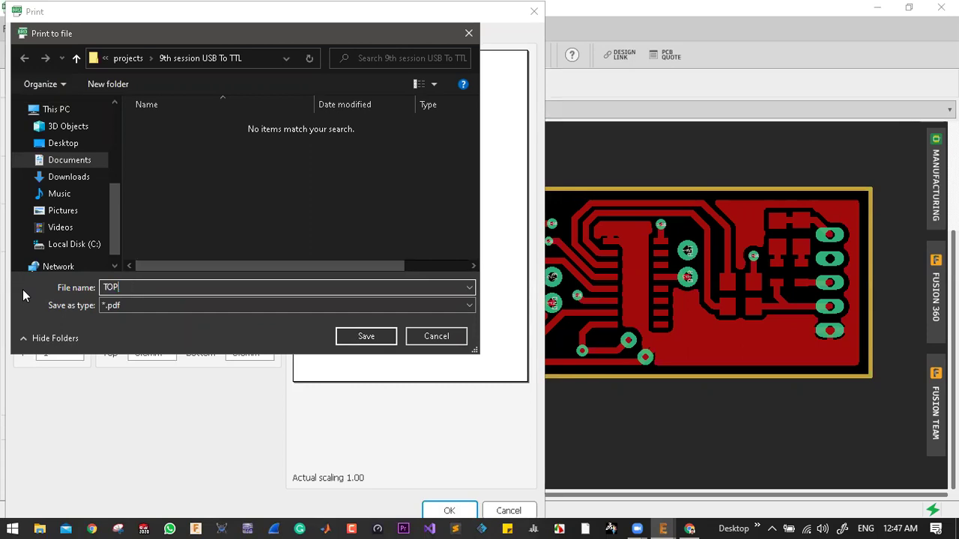
{"action": "left_click", "coordinate": [365, 337]}
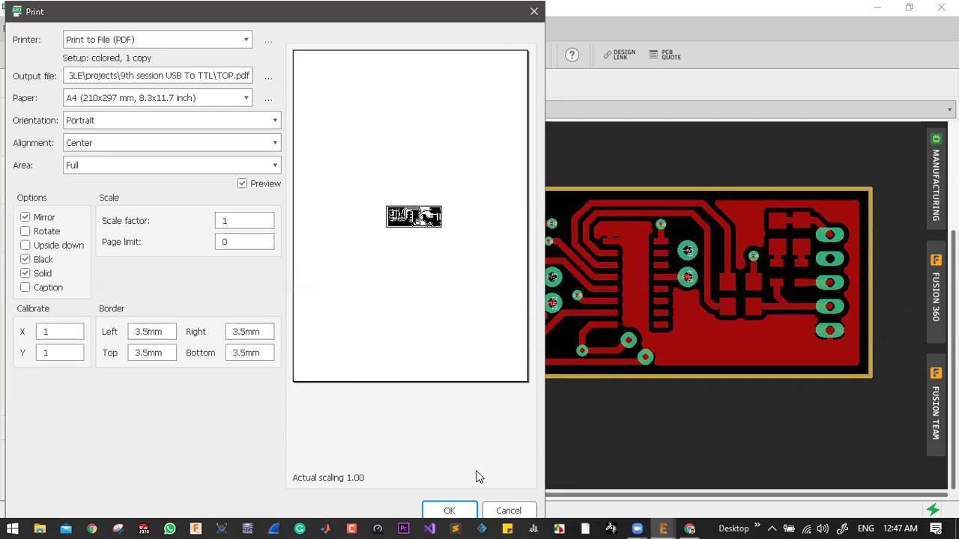
{"action": "left_click", "coordinate": [449, 511]}
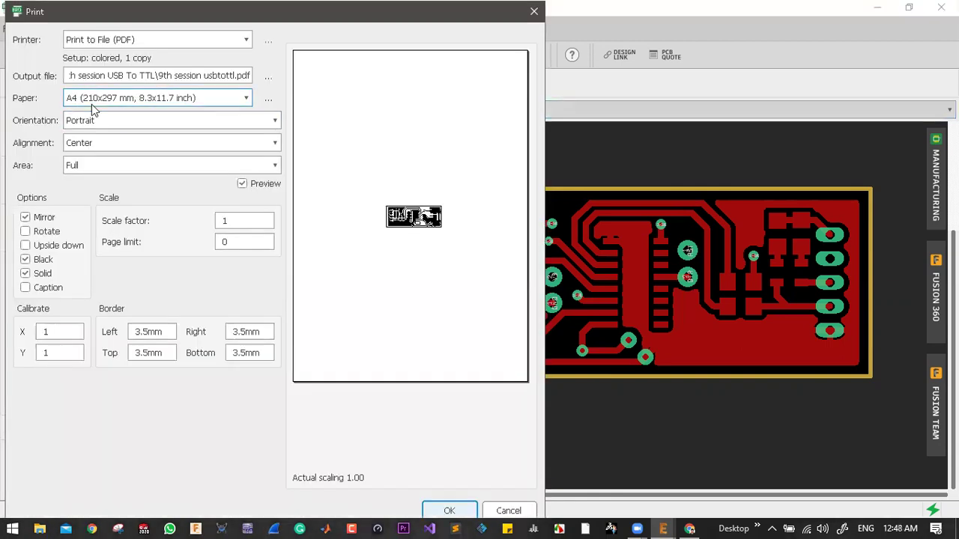
{"action": "left_click", "coordinate": [497, 509]}
{"action": "scroll", "coordinate": [328, 218], "scroll_direction": "down", "scroll_amount": 2}
{"action": "scroll", "coordinate": [592, 217], "scroll_direction": "up", "scroll_amount": 1}
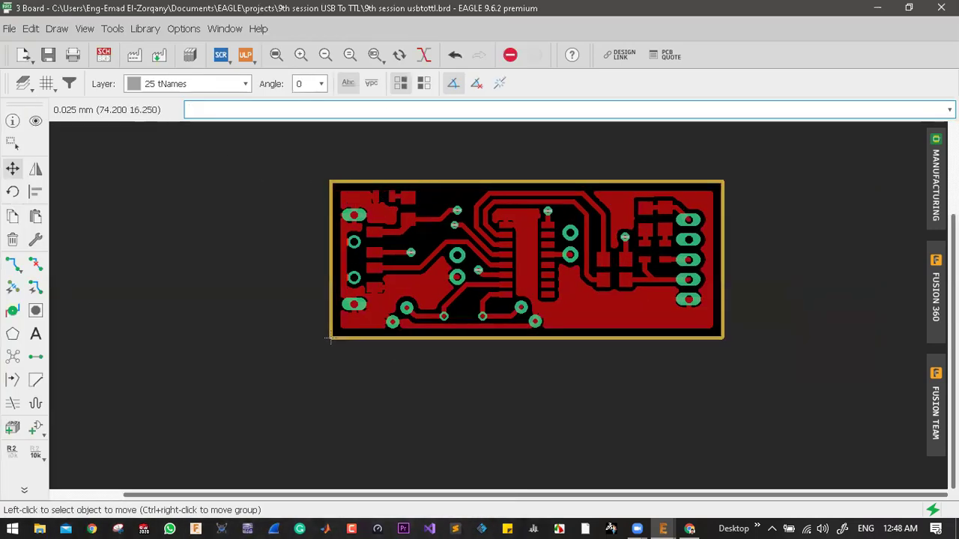
- Show the Bottom layer and hide the Top layer, keeping Pads, Vias and Dimension displayed
{"action": "left_click", "coordinate": [20, 83]}
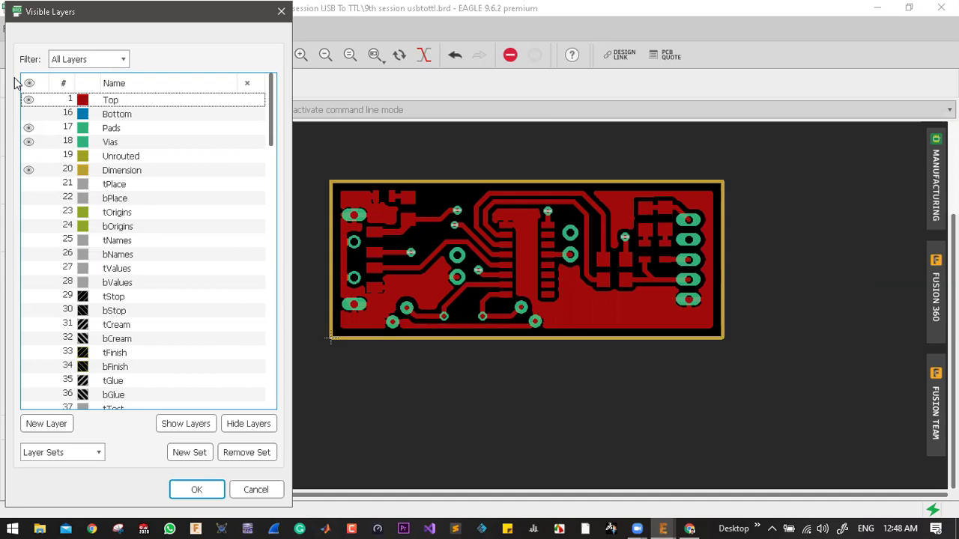
{"action": "left_click", "coordinate": [27, 112]}
{"action": "left_click", "coordinate": [29, 113]}
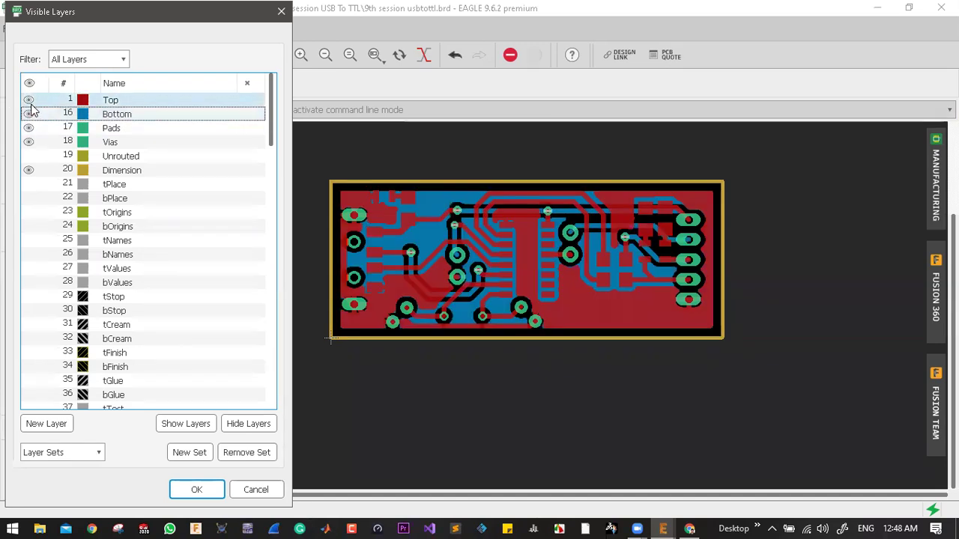
{"action": "left_click", "coordinate": [28, 99]}
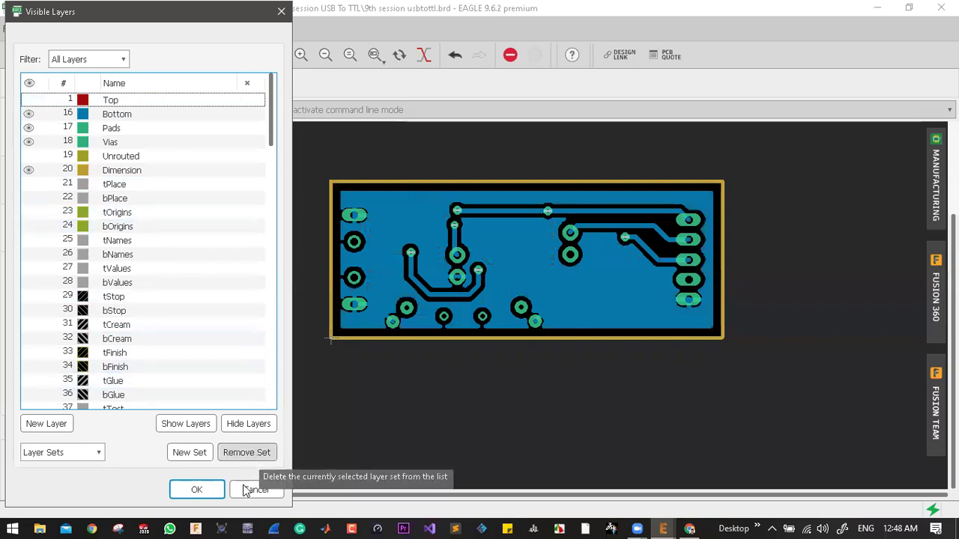
{"action": "left_click", "coordinate": [212, 493]}
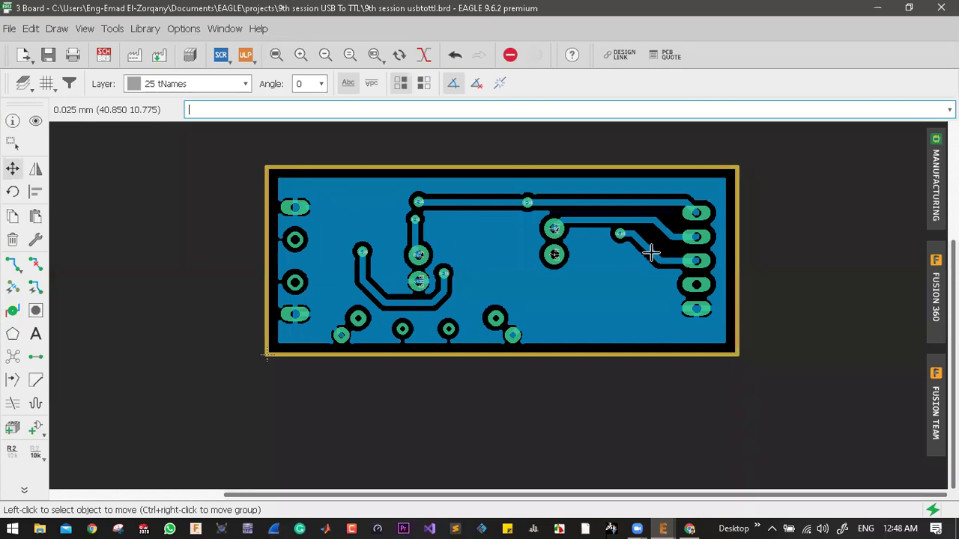
- Print the bottom copper layer to PDF with Mirror turned off
{"action": "scroll", "coordinate": [673, 291], "scroll_direction": "up", "scroll_amount": 3}
{"action": "scroll", "coordinate": [672, 290], "scroll_direction": "down", "scroll_amount": 2}
{"action": "scroll", "coordinate": [355, 358], "scroll_direction": "up", "scroll_amount": 1}
{"action": "scroll", "coordinate": [457, 343], "scroll_direction": "down", "scroll_amount": 3}
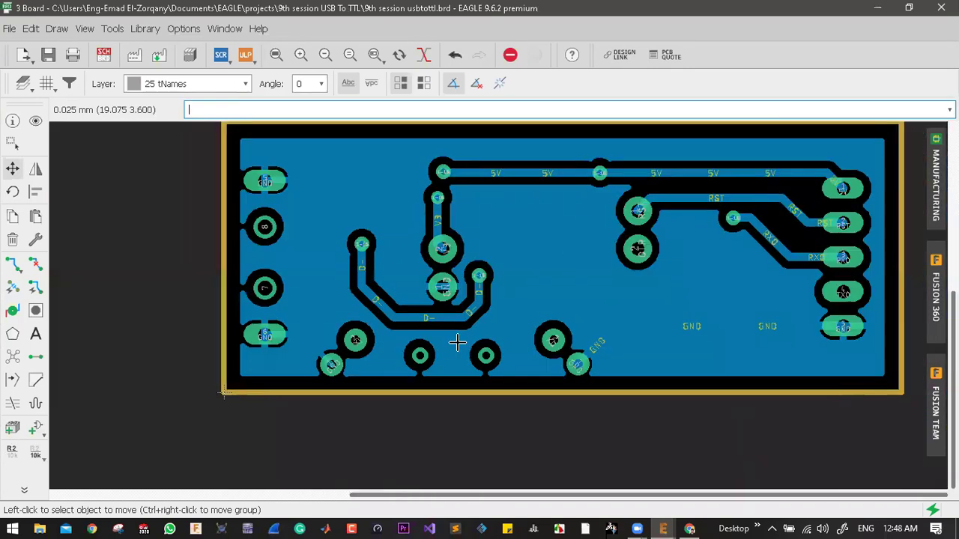
{"action": "key", "text": "alt+F2"}
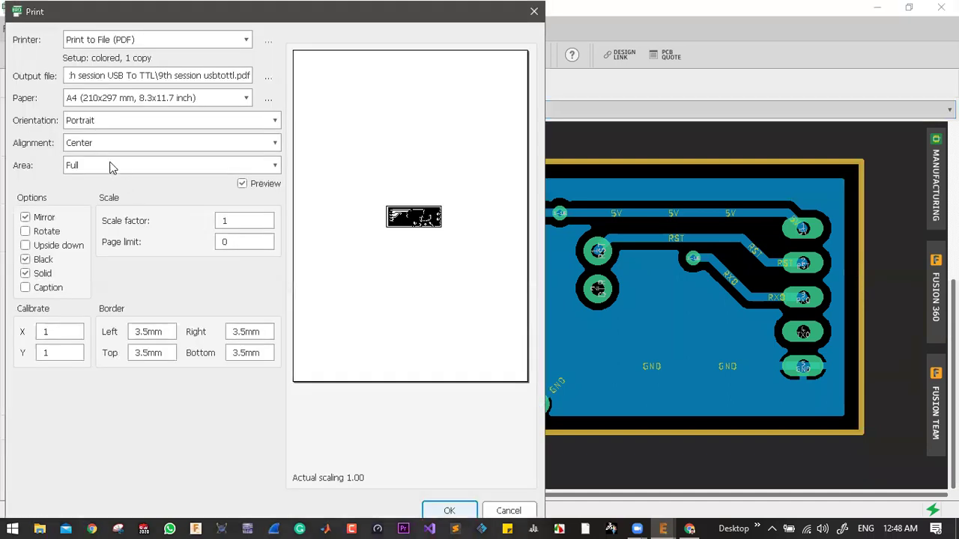
{"action": "left_click", "coordinate": [29, 217]}
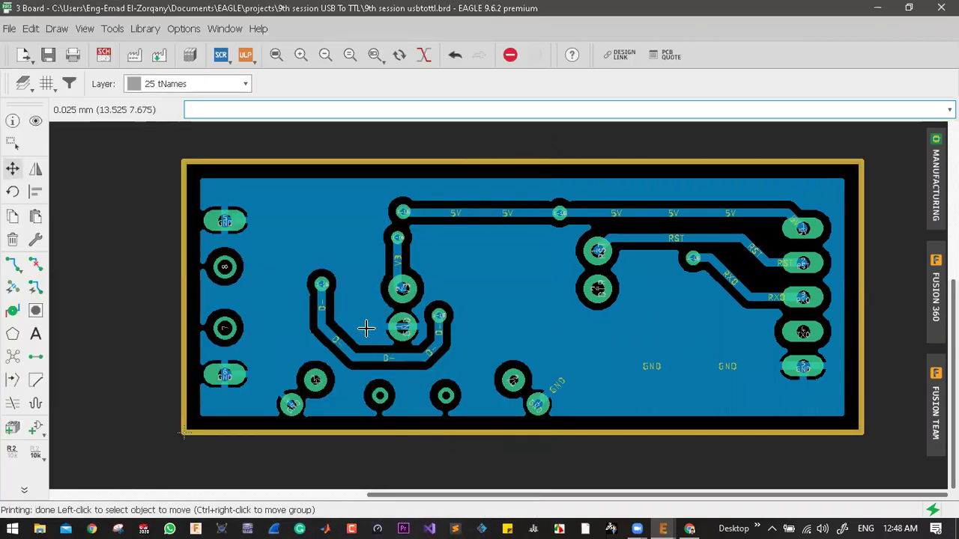
- Shift the vertical V3 trace on the bottom layer into line with the centre of the V3 pad below its via
{"action": "scroll", "coordinate": [402, 288], "scroll_direction": "up", "scroll_amount": 5}
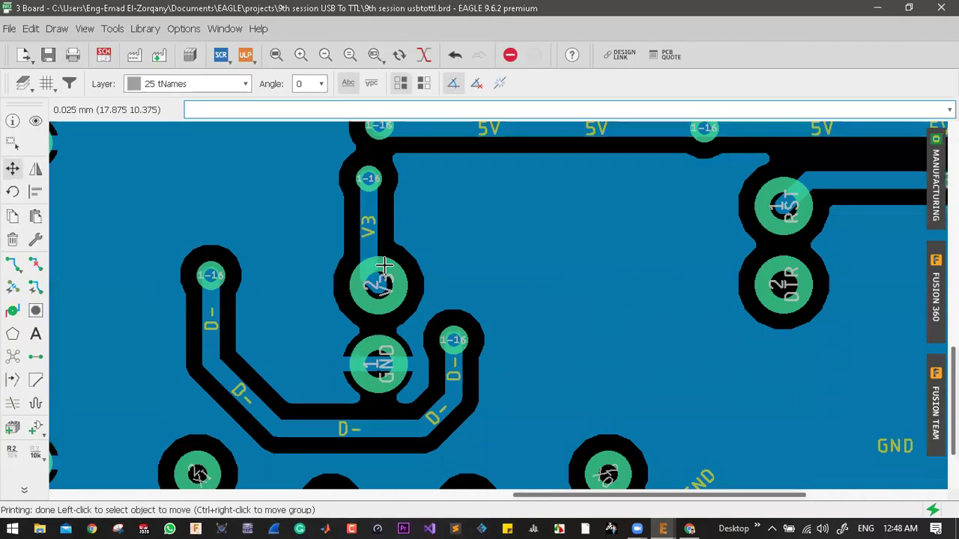
{"action": "scroll", "coordinate": [365, 277], "scroll_direction": "down", "scroll_amount": 3}
{"action": "scroll", "coordinate": [340, 367], "scroll_direction": "up", "scroll_amount": 1}
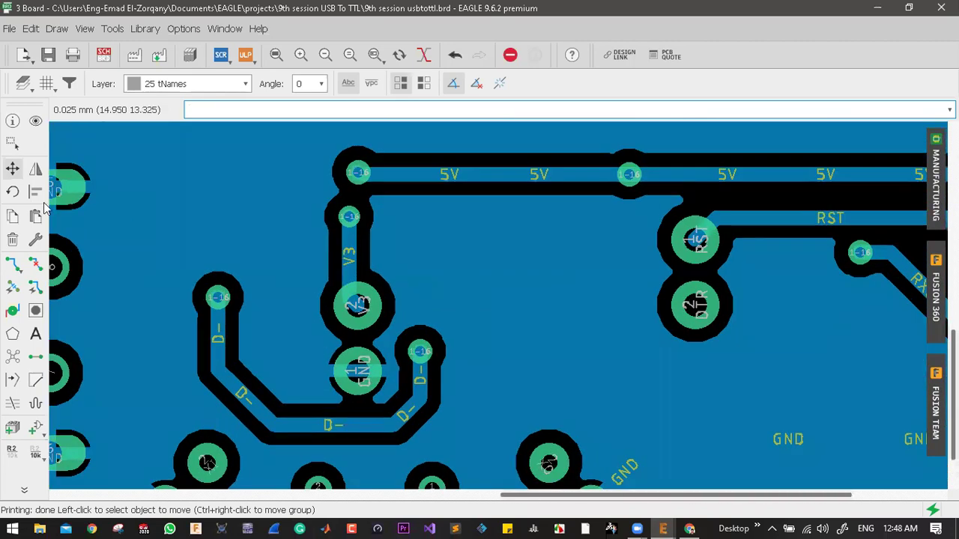
{"action": "left_click", "coordinate": [349, 300]}
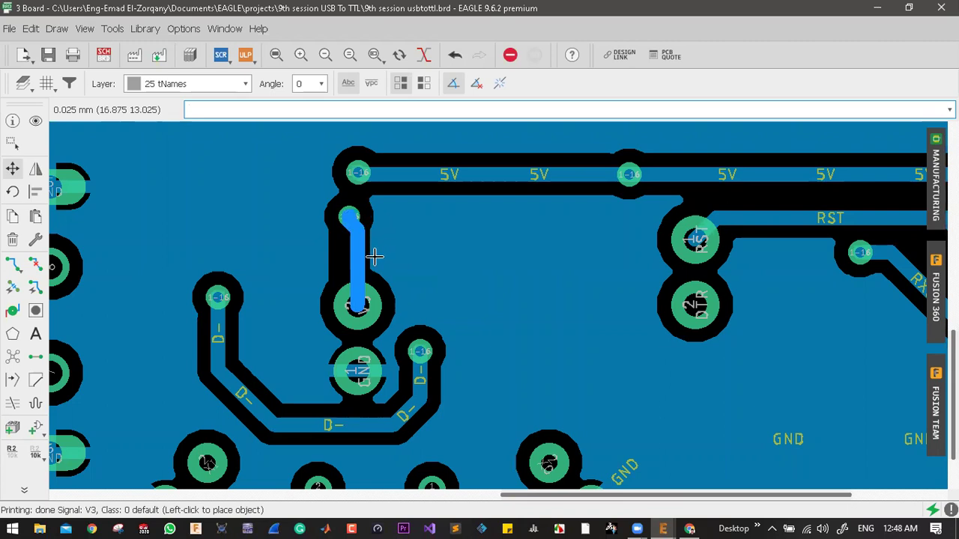
{"action": "left_click", "coordinate": [371, 254]}
{"action": "left_click", "coordinate": [355, 229]}
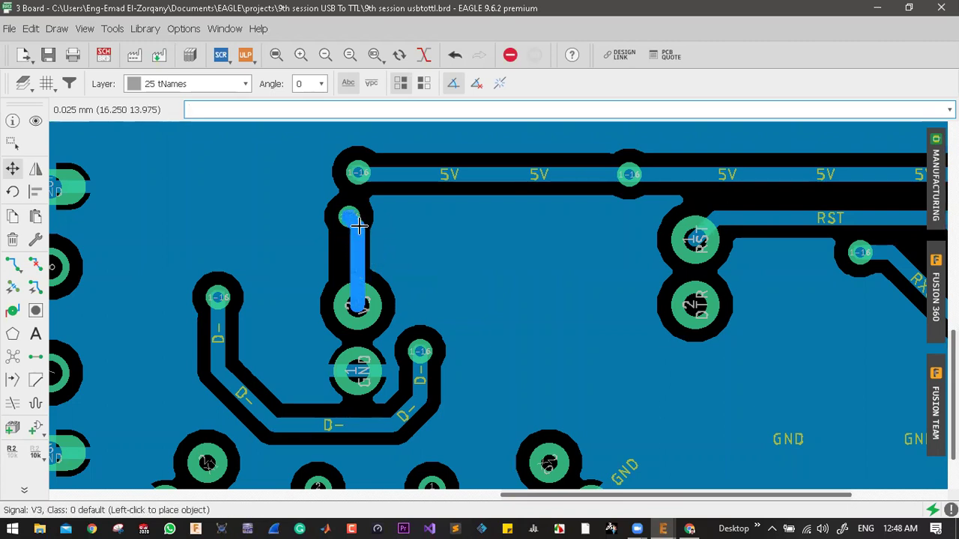
{"action": "left_click", "coordinate": [351, 215]}
{"action": "scroll", "coordinate": [351, 217], "scroll_direction": "down", "scroll_amount": 2}
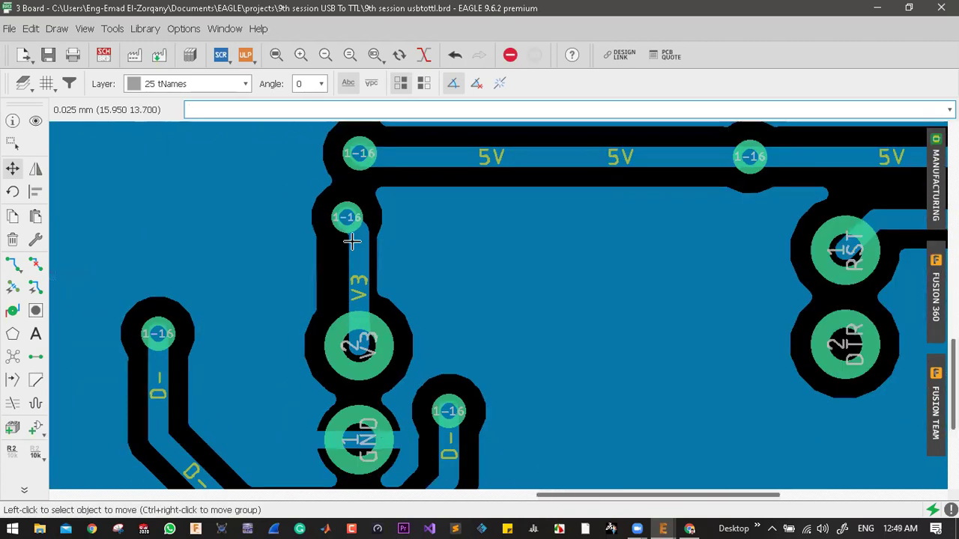
- Examine the bottom copper around the V3, D- and GND pads and across the whole board
{"action": "scroll", "coordinate": [351, 240], "scroll_direction": "down", "scroll_amount": 2}
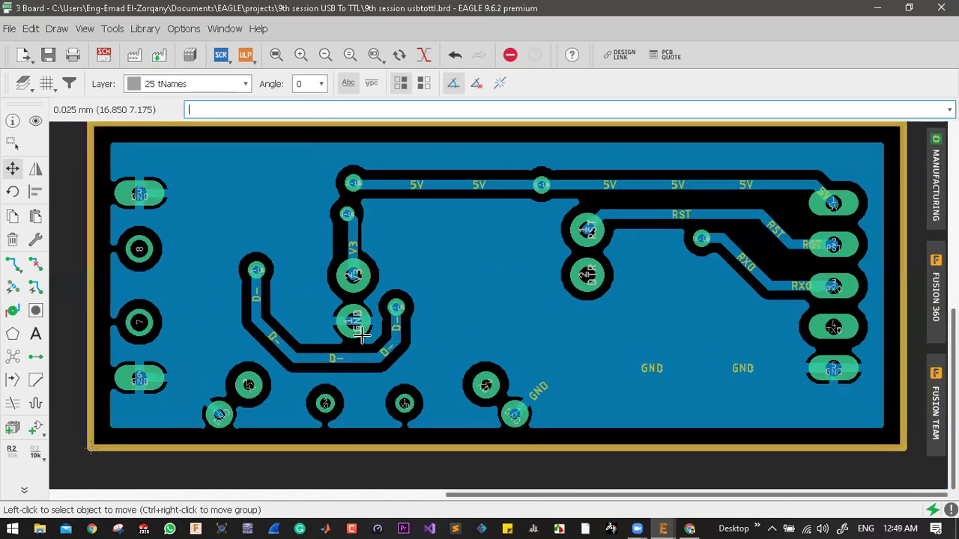
{"action": "scroll", "coordinate": [362, 336], "scroll_direction": "up", "scroll_amount": 2}
{"action": "scroll", "coordinate": [433, 350], "scroll_direction": "down", "scroll_amount": 4}
{"action": "scroll", "coordinate": [479, 300], "scroll_direction": "up", "scroll_amount": 2}
{"action": "scroll", "coordinate": [479, 302], "scroll_direction": "down", "scroll_amount": 2}
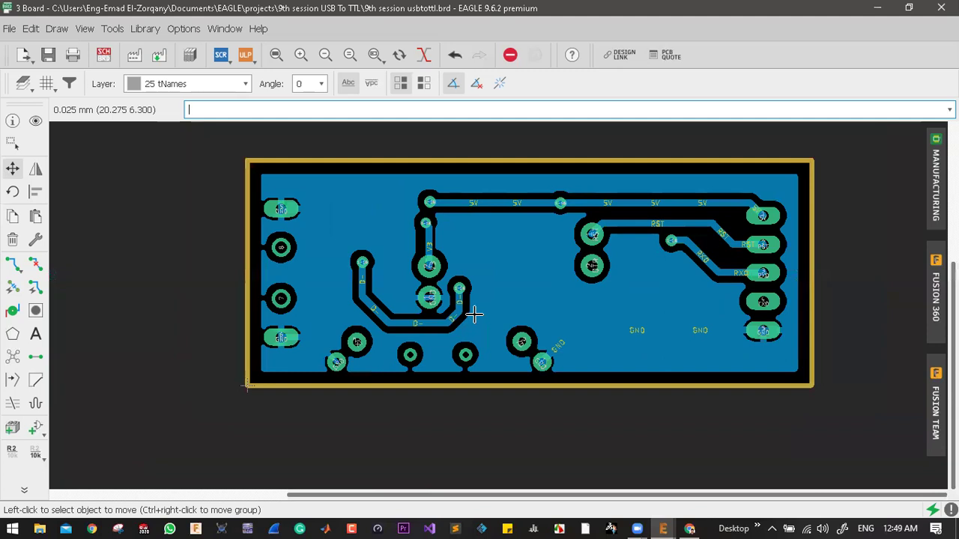
{"action": "scroll", "coordinate": [473, 315], "scroll_direction": "up", "scroll_amount": 3}
{"action": "scroll", "coordinate": [471, 314], "scroll_direction": "down", "scroll_amount": 2}
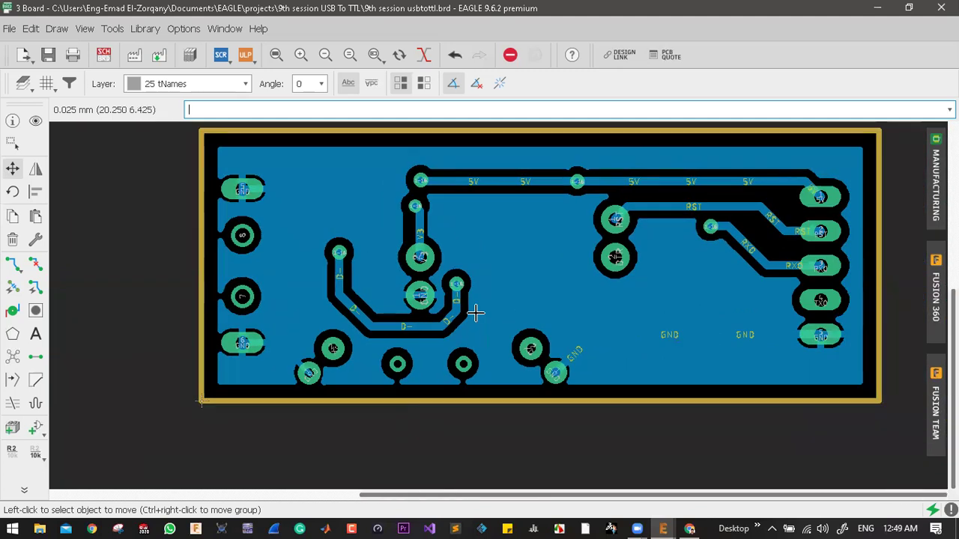
{"action": "scroll", "coordinate": [475, 313], "scroll_direction": "down", "scroll_amount": 1}
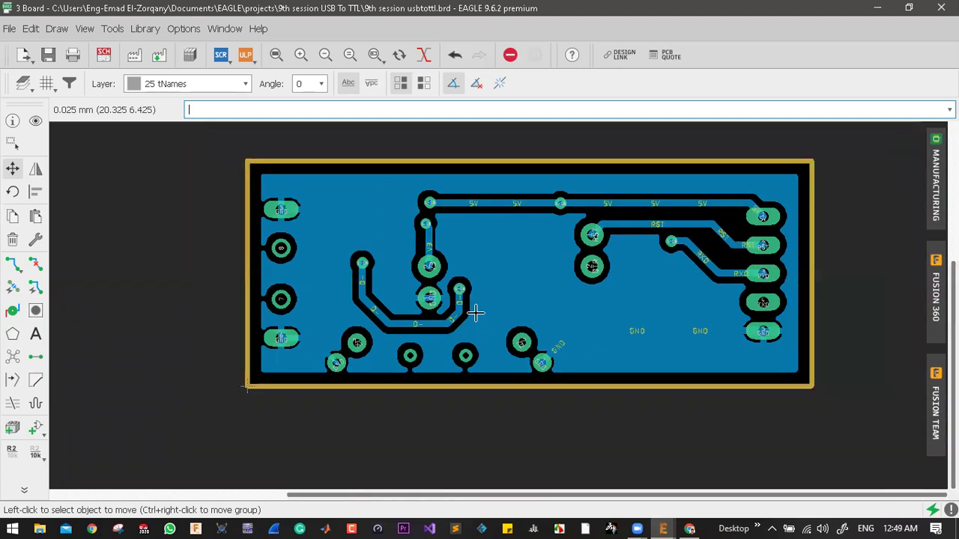
- Adjust the diagonal RST trace, reroute the RXO trace diagonally straight out of its via, and recalculate the copper pours
{"action": "scroll", "coordinate": [725, 234], "scroll_direction": "up", "scroll_amount": 1}
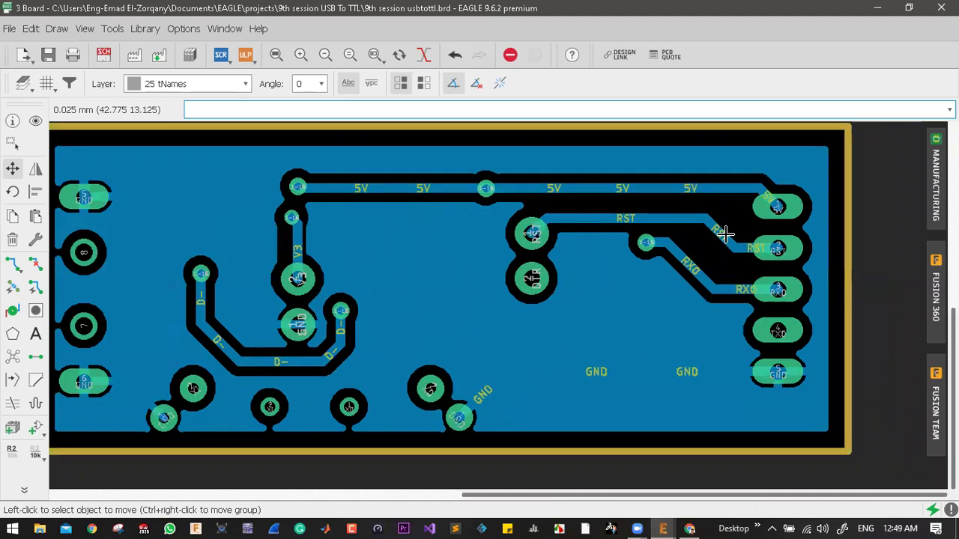
{"action": "scroll", "coordinate": [725, 234], "scroll_direction": "up", "scroll_amount": 1}
{"action": "left_click", "coordinate": [685, 232]}
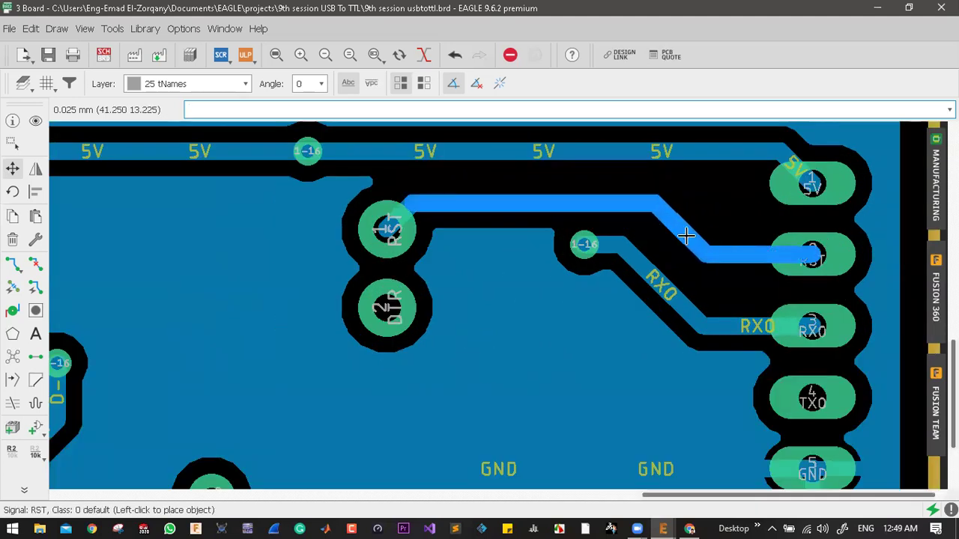
{"action": "left_click", "coordinate": [686, 236]}
{"action": "left_click", "coordinate": [665, 287]}
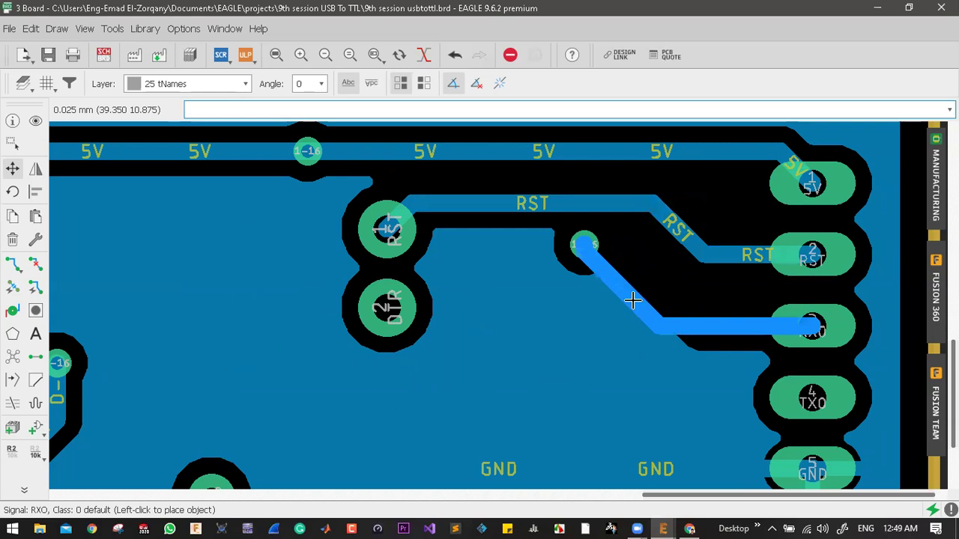
{"action": "left_click", "coordinate": [633, 300]}
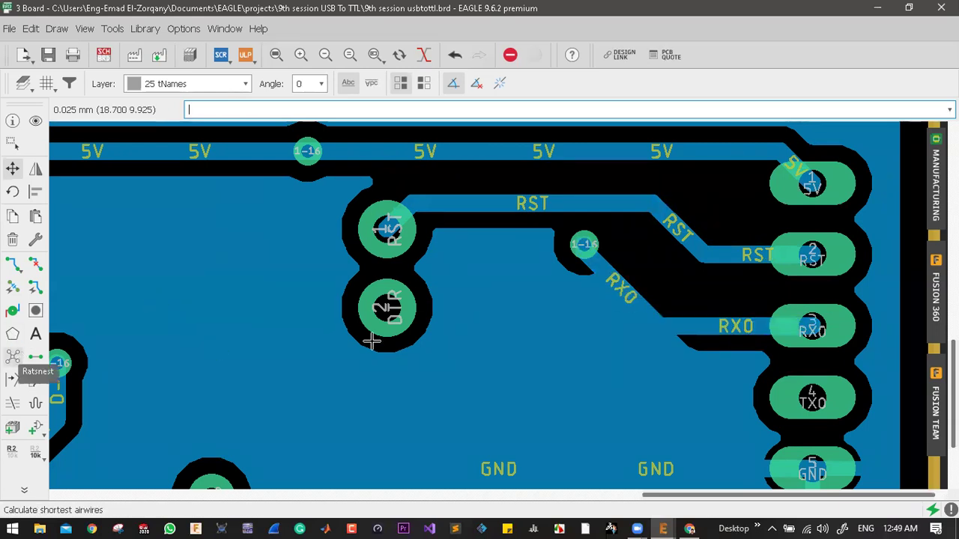
{"action": "left_click", "coordinate": [12, 358]}
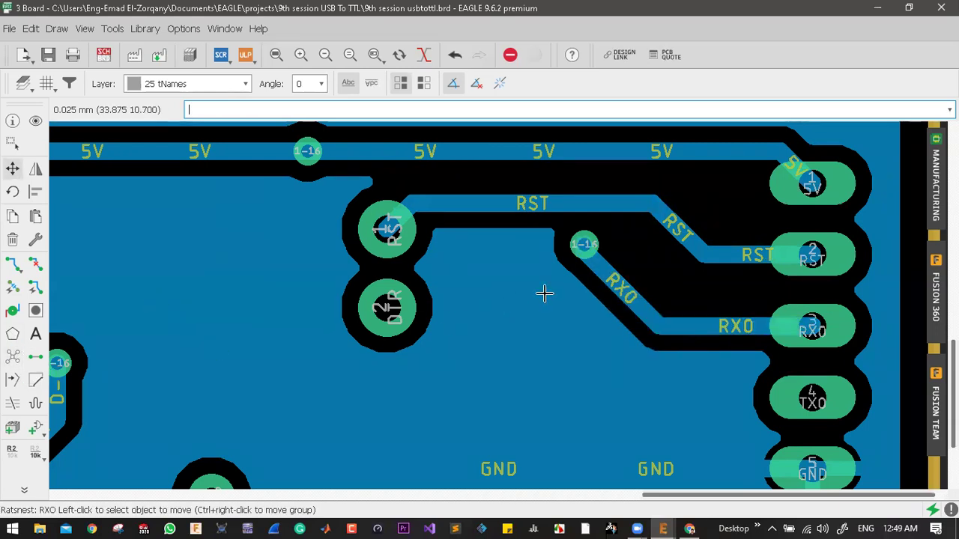
- Shift the diagonal segments of the RST and RXO traces further away from the header pads and recalculate the copper pours
{"action": "left_click", "coordinate": [665, 220]}
{"action": "left_click", "coordinate": [647, 226]}
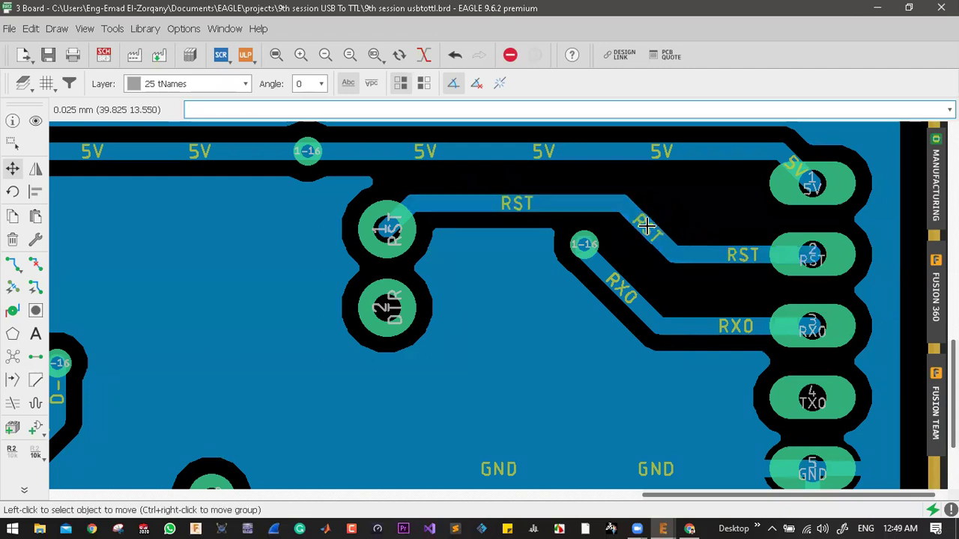
{"action": "scroll", "coordinate": [663, 245], "scroll_direction": "down", "scroll_amount": 1}
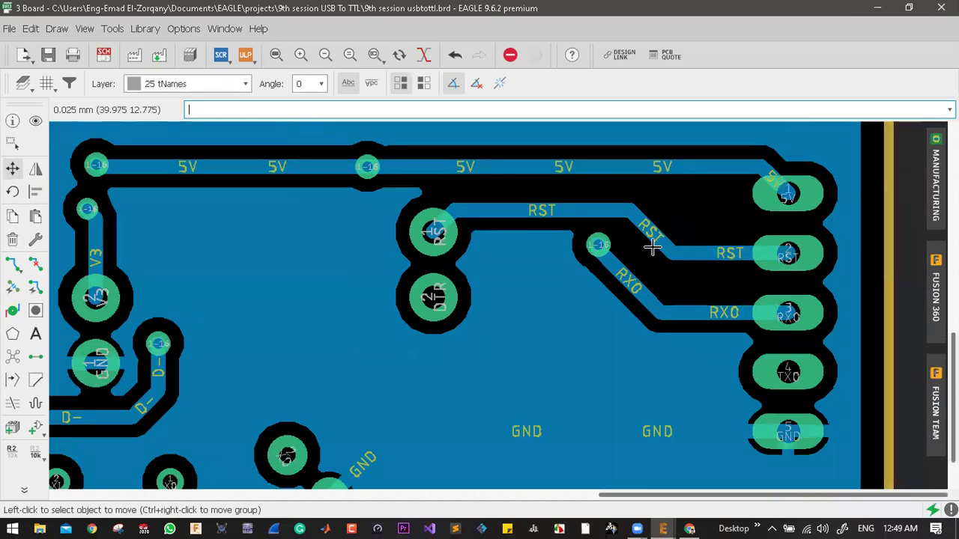
{"action": "scroll", "coordinate": [631, 271], "scroll_direction": "up", "scroll_amount": 2}
{"action": "left_click", "coordinate": [599, 289]}
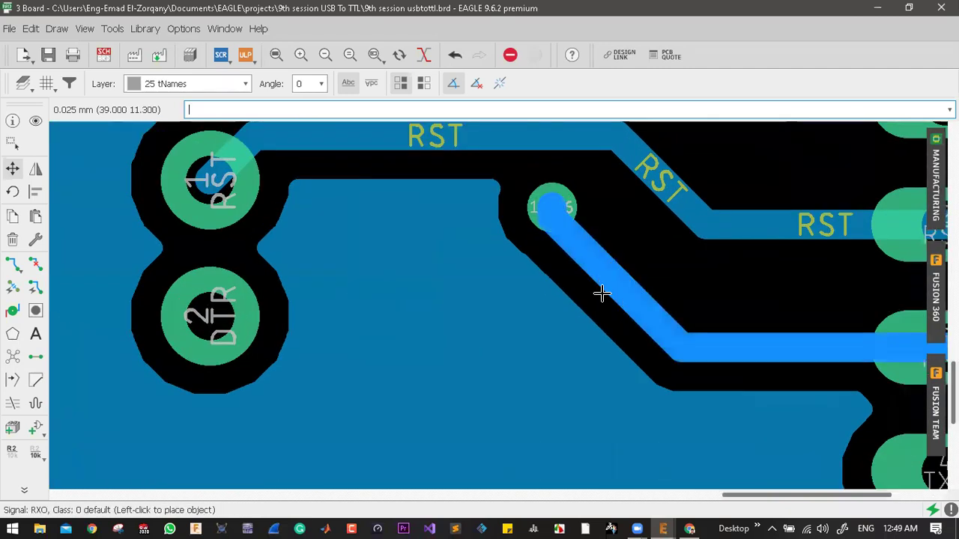
{"action": "left_click", "coordinate": [602, 294]}
{"action": "left_click", "coordinate": [12, 356]}
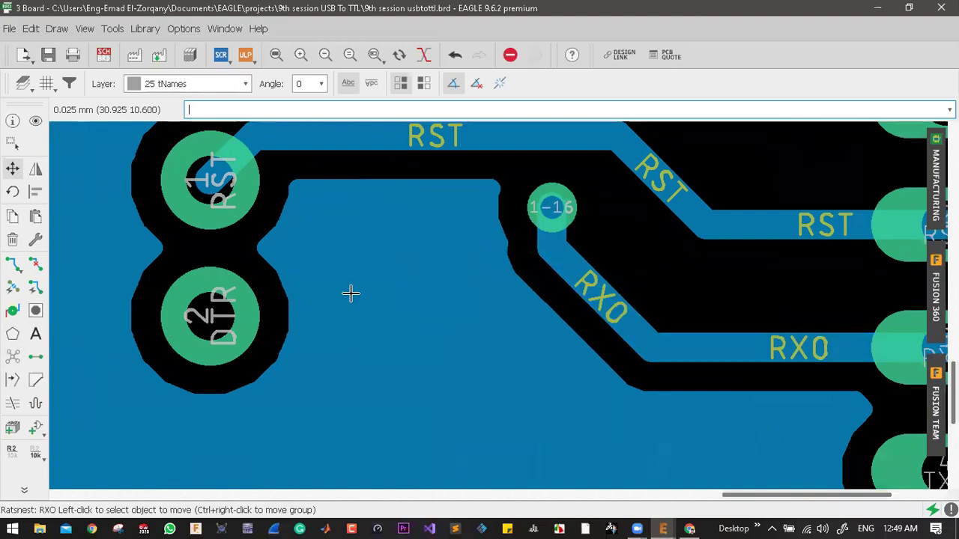
{"action": "scroll", "coordinate": [393, 285], "scroll_direction": "down", "scroll_amount": 2}
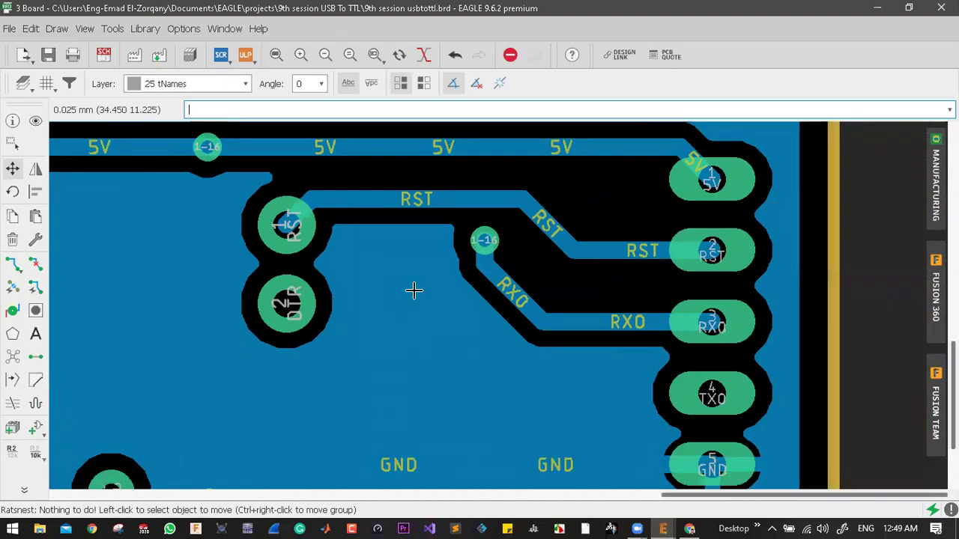
{"action": "scroll", "coordinate": [420, 286], "scroll_direction": "down", "scroll_amount": 3}
{"action": "scroll", "coordinate": [544, 229], "scroll_direction": "up", "scroll_amount": 3}
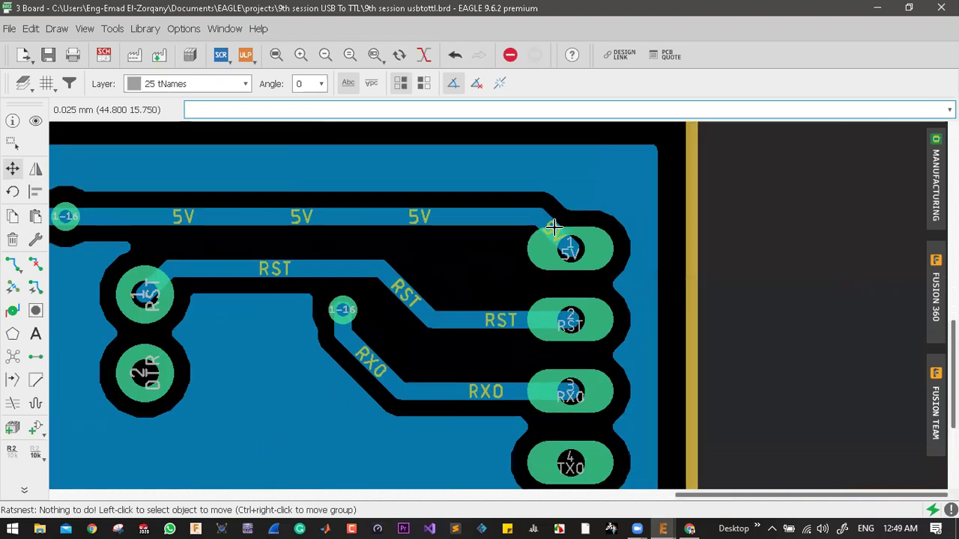
- Shift the diagonal 5V trace segment away from its header pad so the trace enters horizontally, and recalculate the copper pours
{"action": "scroll", "coordinate": [544, 228], "scroll_direction": "up", "scroll_amount": 2}
{"action": "left_click", "coordinate": [495, 242]}
{"action": "left_click", "coordinate": [465, 254]}
{"action": "left_click", "coordinate": [465, 255]}
{"action": "left_click", "coordinate": [467, 257]}
{"action": "scroll", "coordinate": [470, 288], "scroll_direction": "down", "scroll_amount": 3}
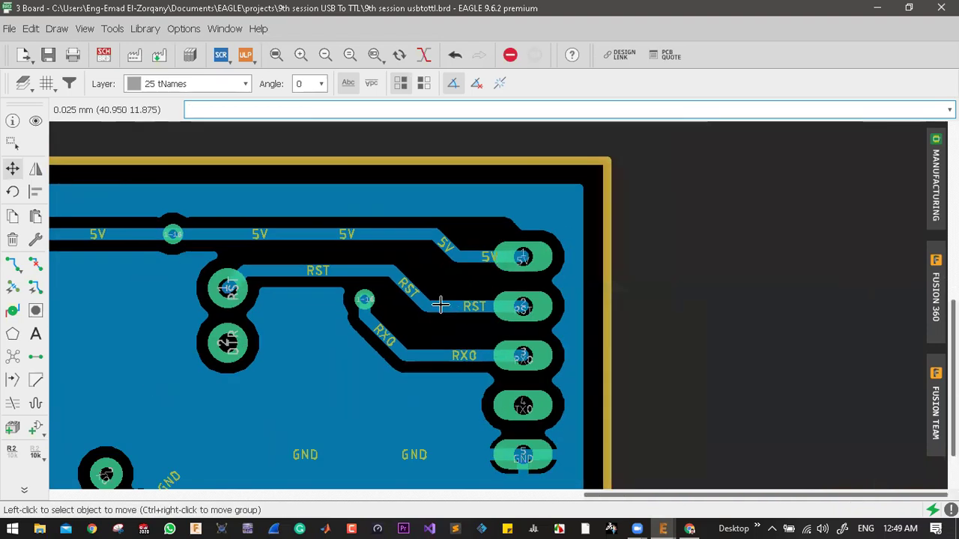
{"action": "scroll", "coordinate": [430, 320], "scroll_direction": "down", "scroll_amount": 2}
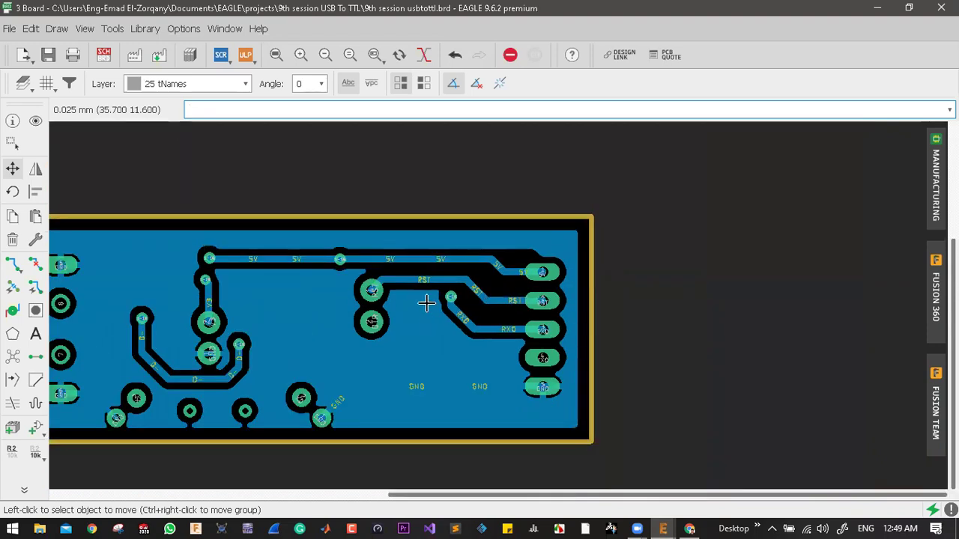
{"action": "scroll", "coordinate": [368, 285], "scroll_direction": "up", "scroll_amount": 3}
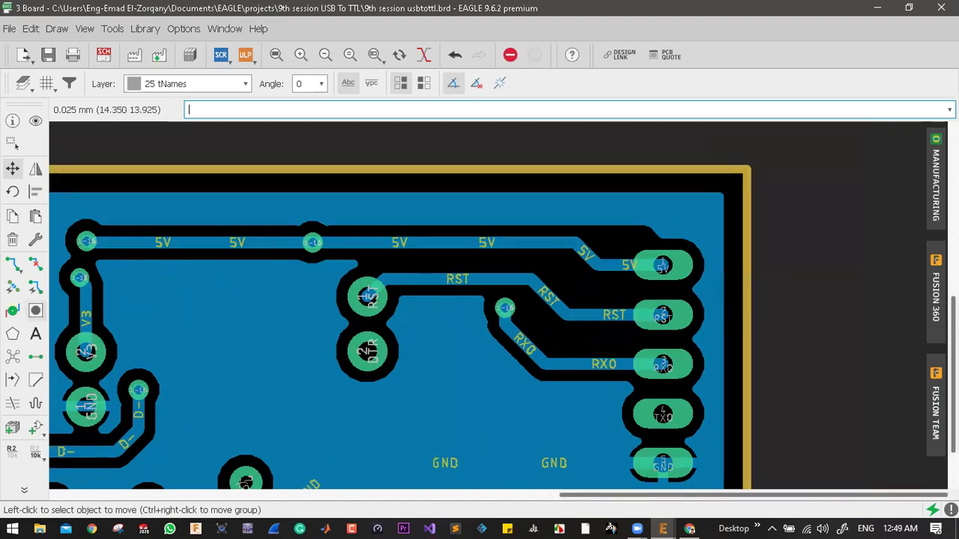
{"action": "left_click", "coordinate": [16, 355]}
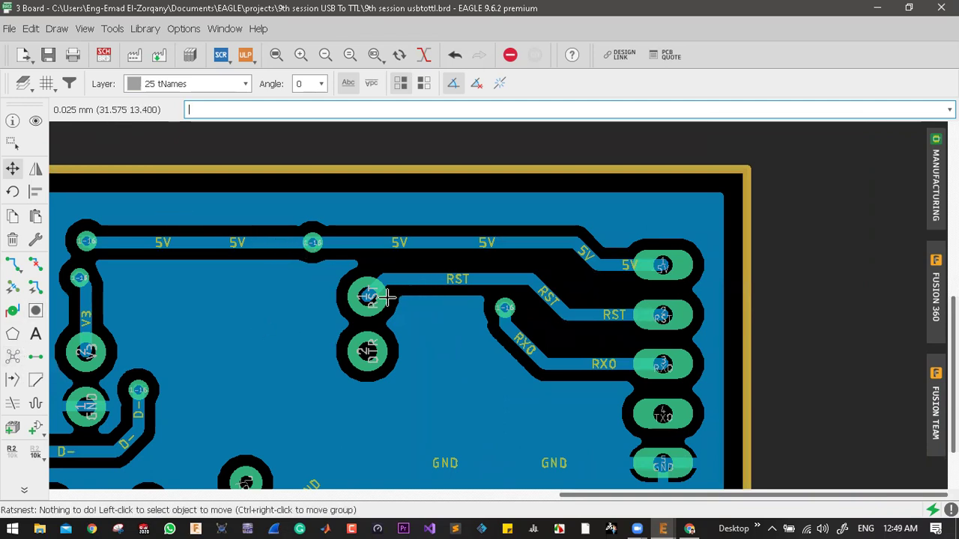
- Try moving the RST trace's first diagonal away from the RST pad towards the RXO via, and recalculate the copper pours
{"action": "scroll", "coordinate": [389, 294], "scroll_direction": "up", "scroll_amount": 2}
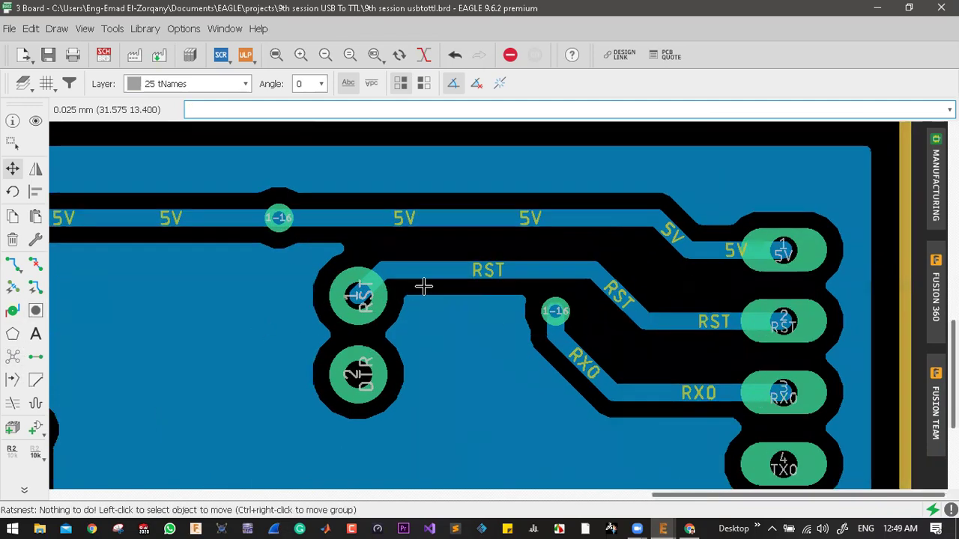
{"action": "left_click", "coordinate": [373, 275]}
{"action": "left_click", "coordinate": [479, 286]}
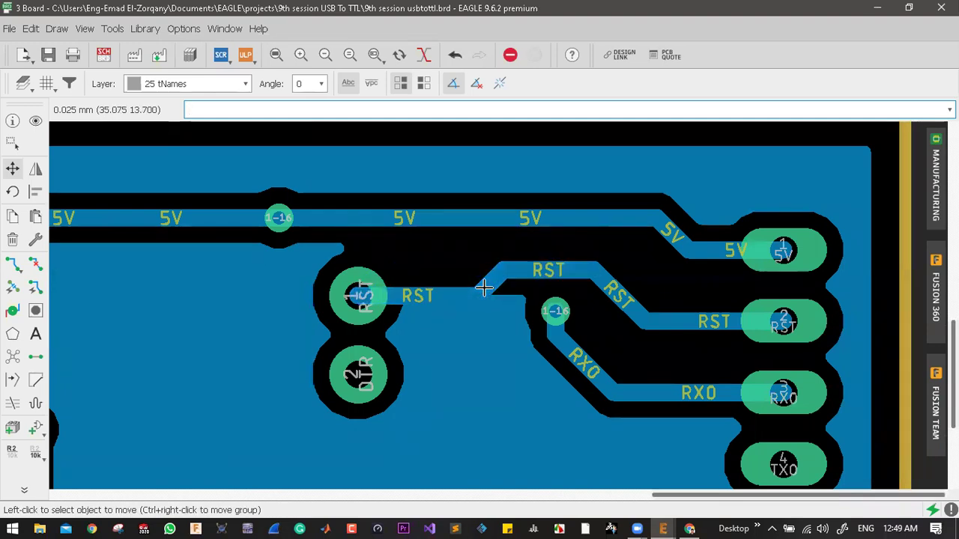
{"action": "left_click", "coordinate": [12, 358]}
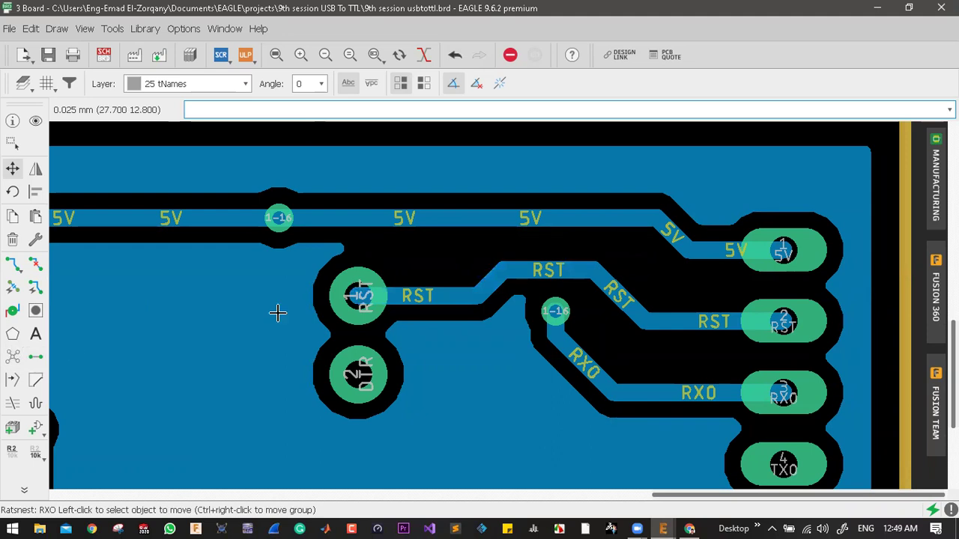
- Switch to Chrome, search the Free Electronics store for "due" and open the Arduino Due (ARM 32 BIT- Cortex M3) + USB Cable product
{"action": "left_click", "coordinate": [689, 529]}
{"action": "scroll", "coordinate": [545, 220], "scroll_direction": "up", "scroll_amount": 1}
{"action": "scroll", "coordinate": [545, 219], "scroll_direction": "up", "scroll_amount": 4}
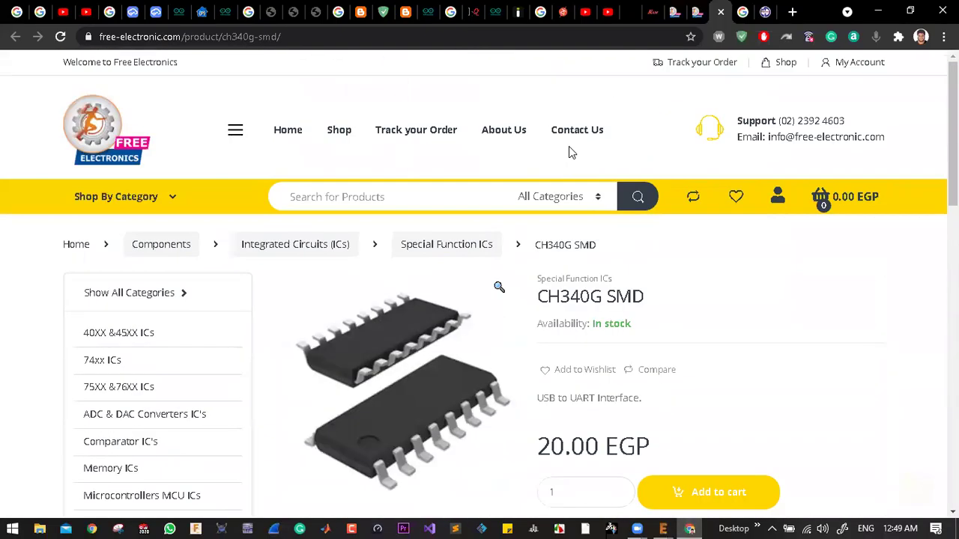
{"action": "left_click", "coordinate": [445, 205]}
{"action": "type", "text": "c"}
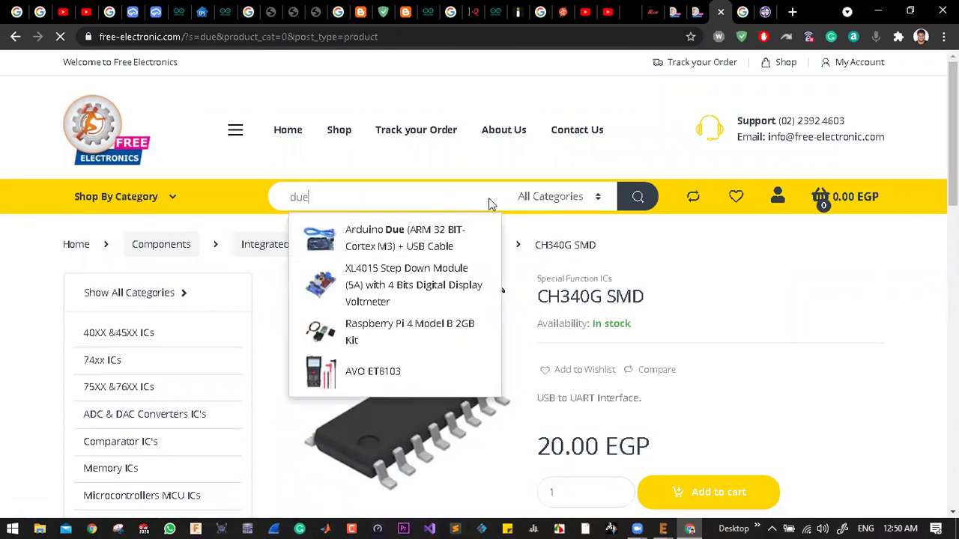
{"action": "left_click", "coordinate": [349, 196]}
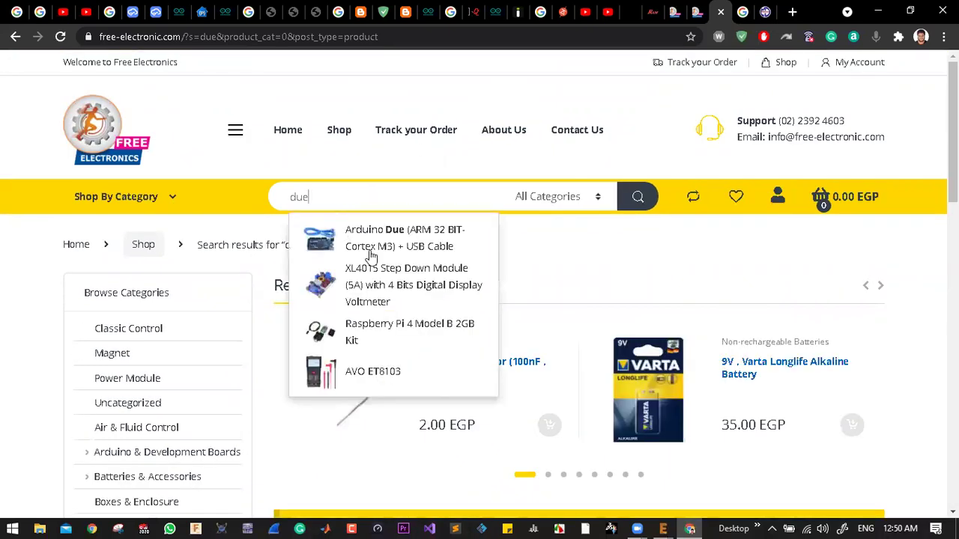
{"action": "left_click", "coordinate": [377, 240]}
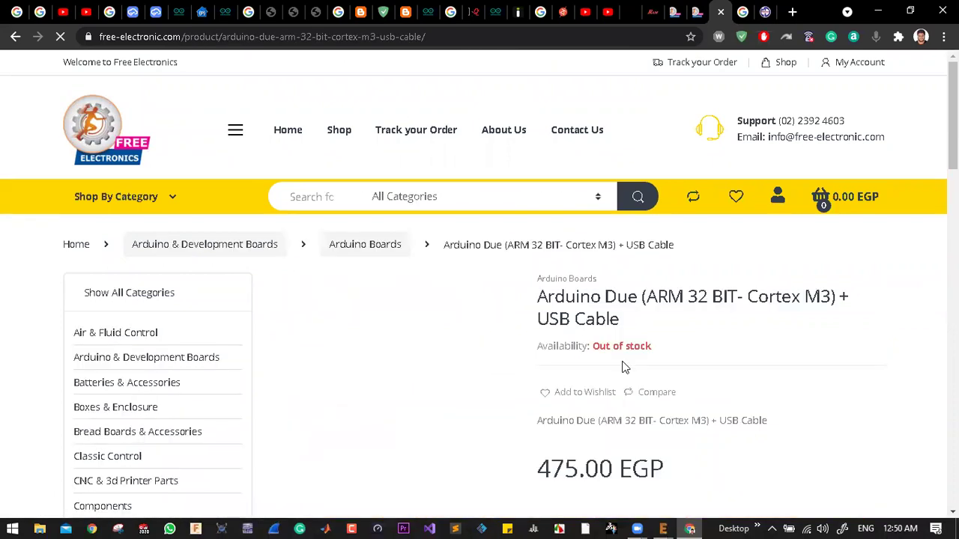
- Check the Arduino Due's availability, price and related products, close its page and switch back to EAGLE
{"action": "scroll", "coordinate": [602, 407], "scroll_direction": "down", "scroll_amount": 2}
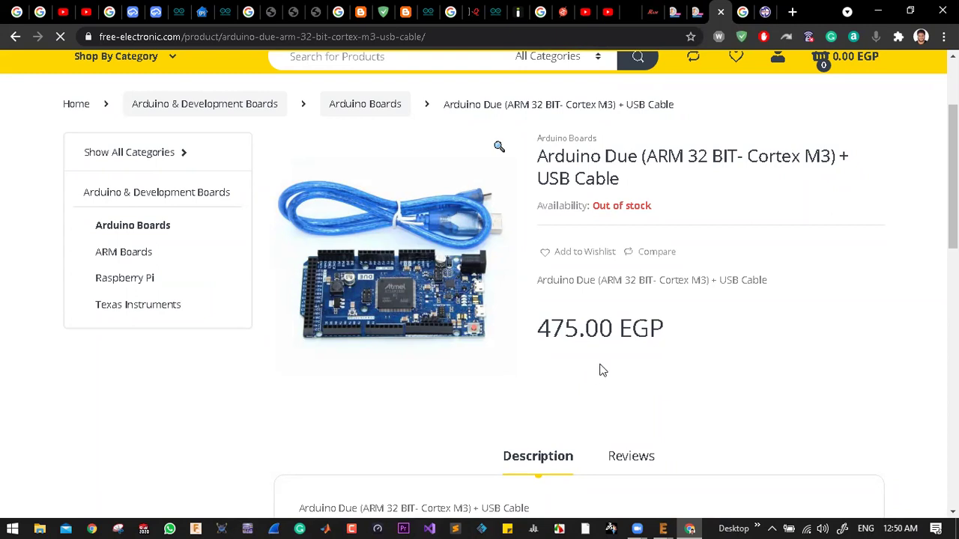
{"action": "scroll", "coordinate": [593, 376], "scroll_direction": "down", "scroll_amount": 5}
{"action": "scroll", "coordinate": [599, 369], "scroll_direction": "down", "scroll_amount": 1}
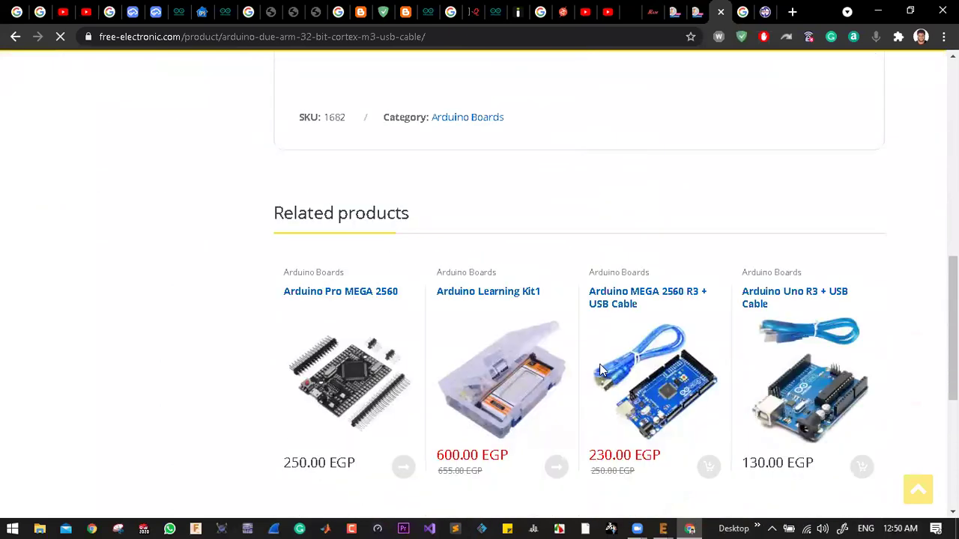
{"action": "scroll", "coordinate": [602, 370], "scroll_direction": "up", "scroll_amount": 15}
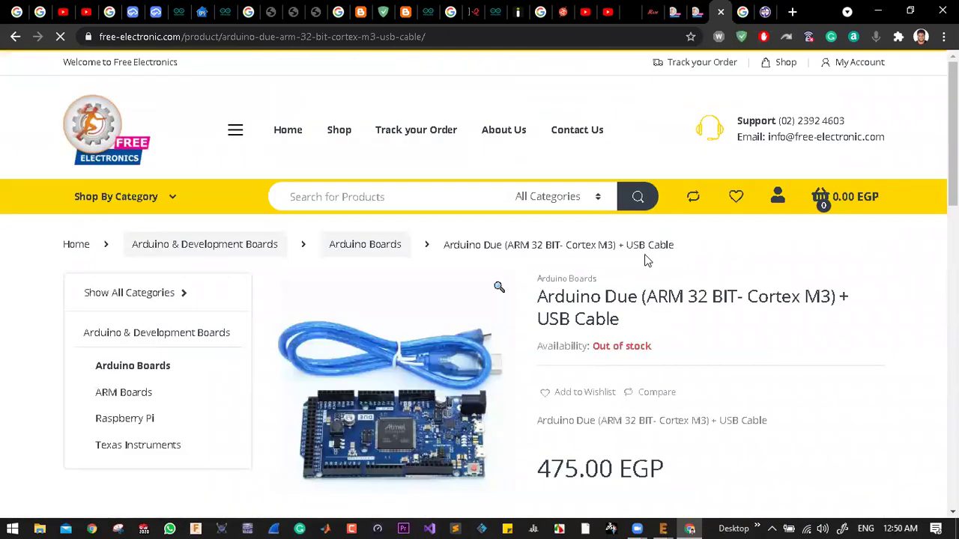
{"action": "left_click", "coordinate": [701, 11]}
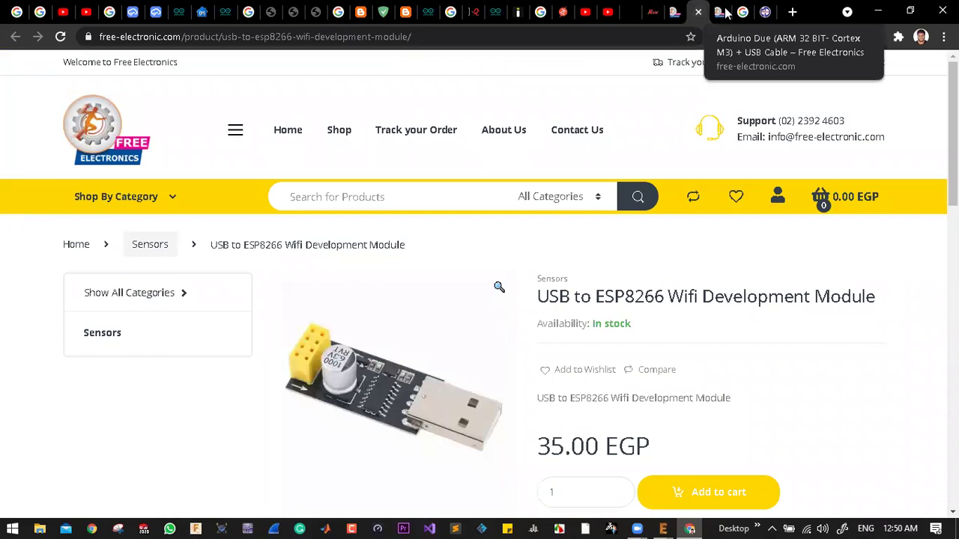
{"action": "left_click", "coordinate": [724, 12]}
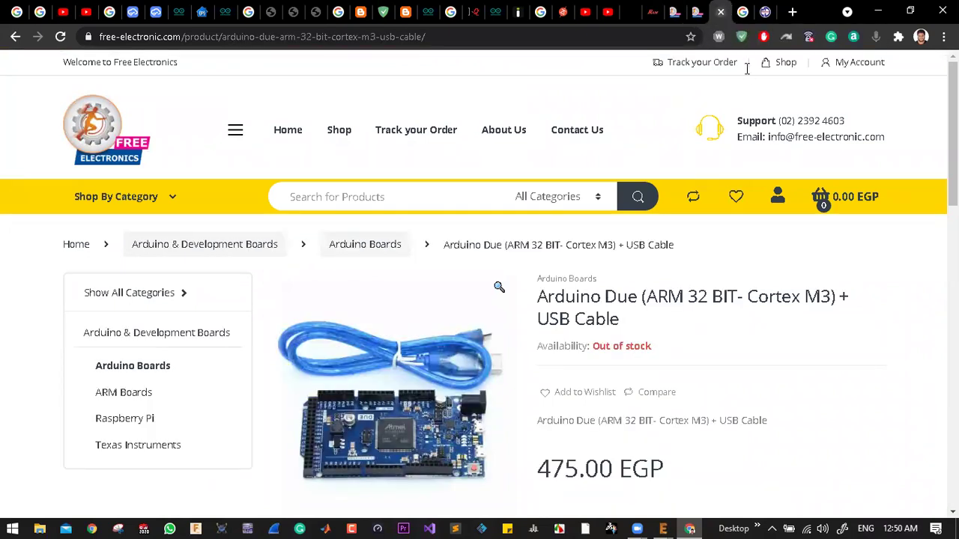
{"action": "key", "text": "ctrl+w"}
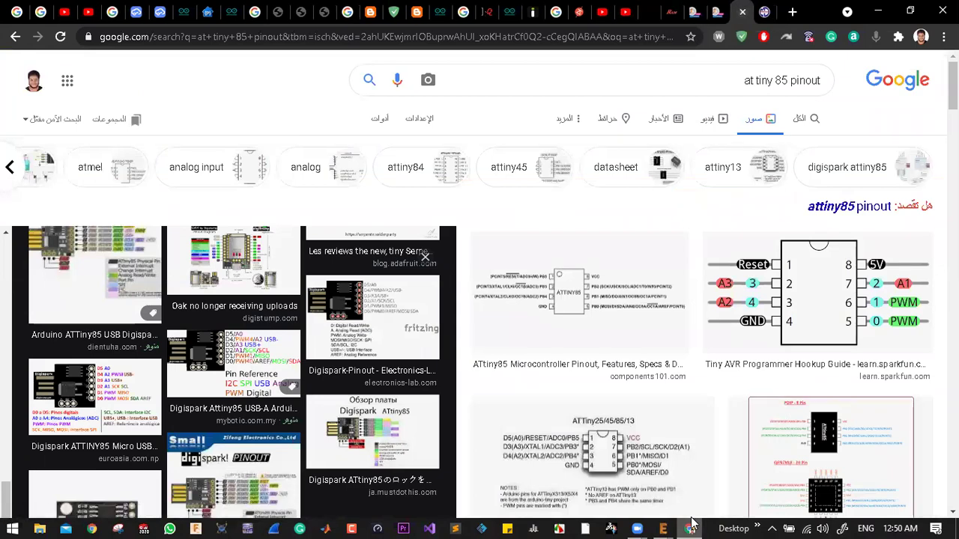
{"action": "left_click", "coordinate": [689, 529]}
- Move the RST trace's first diagonal back to the RST pad so the bend sits directly beside the pad
{"action": "scroll", "coordinate": [494, 322], "scroll_direction": "up", "scroll_amount": 3}
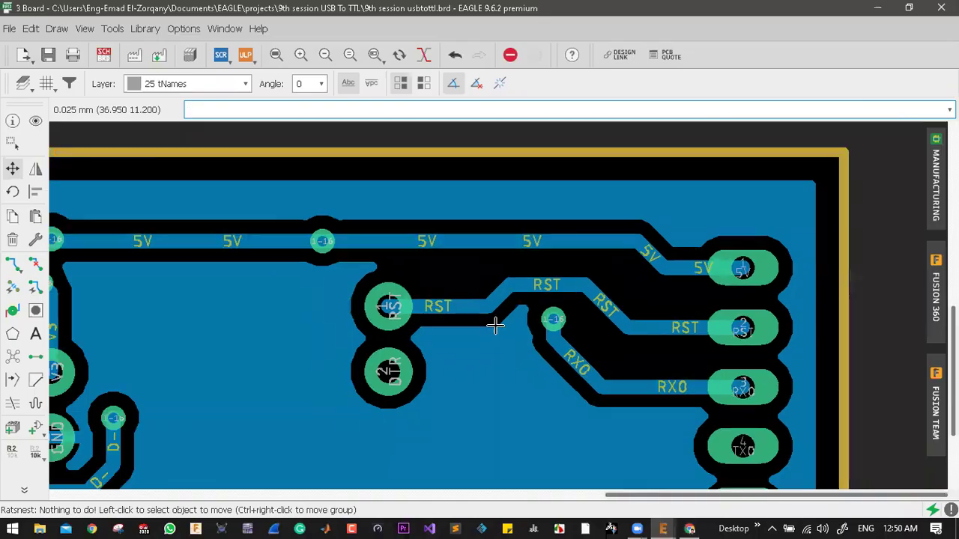
{"action": "scroll", "coordinate": [491, 321], "scroll_direction": "down", "scroll_amount": 3}
{"action": "scroll", "coordinate": [110, 183], "scroll_direction": "up", "scroll_amount": 5}
{"action": "left_click", "coordinate": [12, 169]}
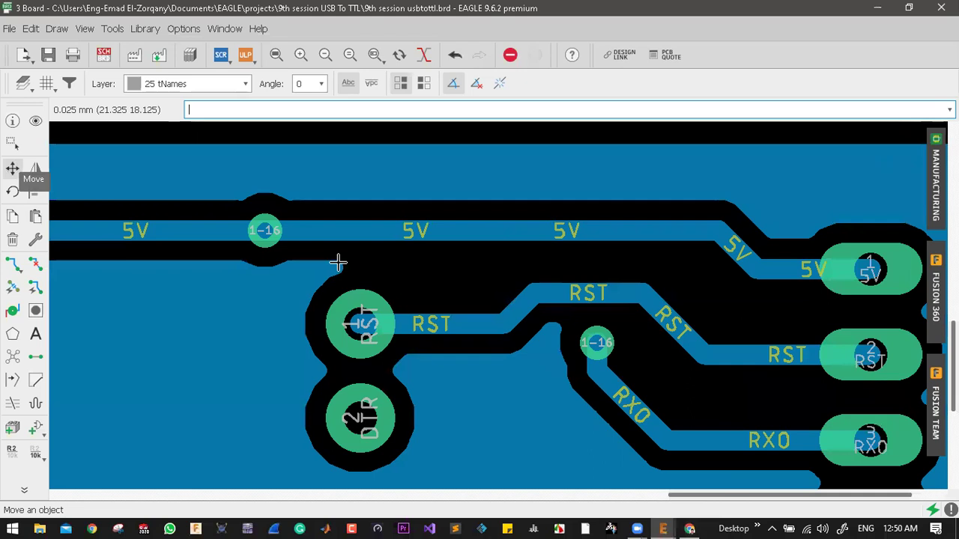
{"action": "left_click", "coordinate": [498, 314]}
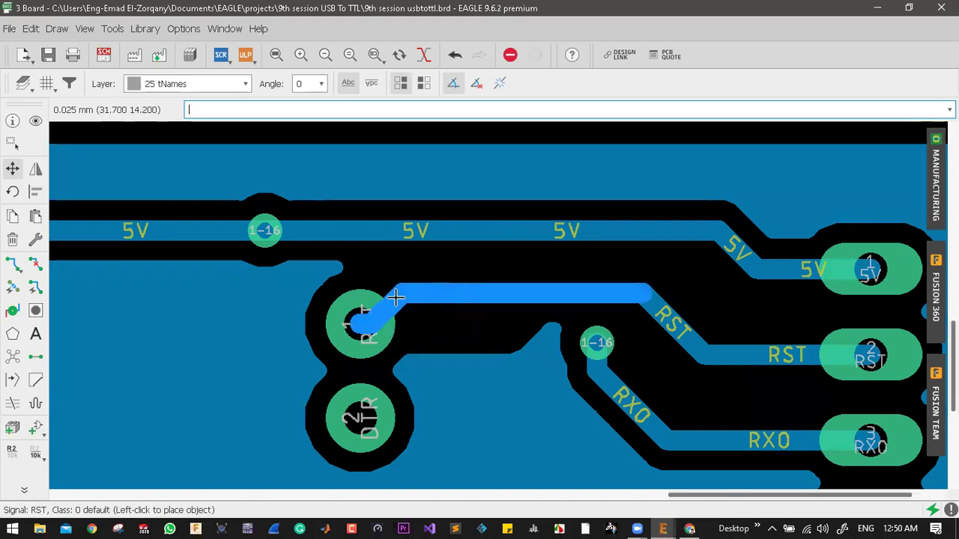
{"action": "left_click", "coordinate": [385, 295]}
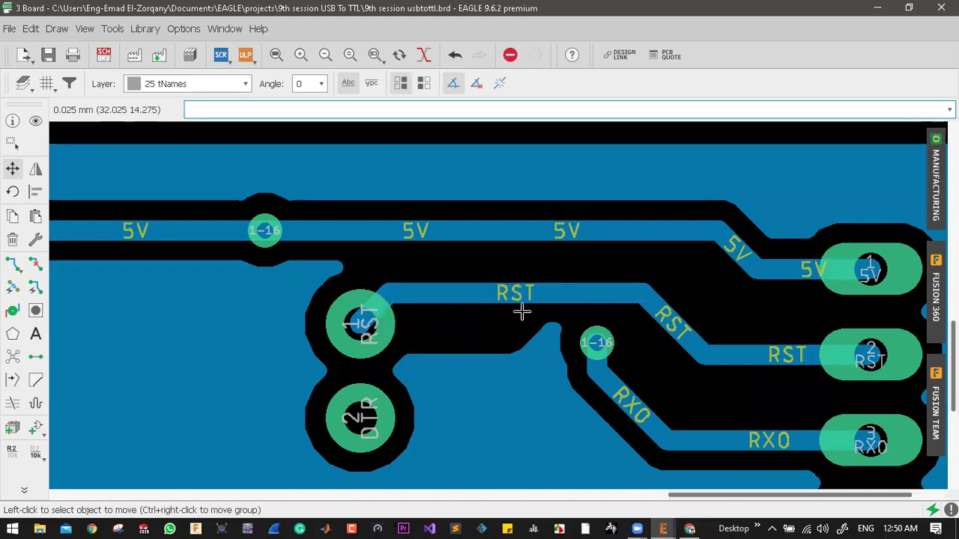
- Shift the second diagonal of the RST trace slightly towards the header, away from the RXO via
{"action": "scroll", "coordinate": [629, 317], "scroll_direction": "down", "scroll_amount": 1}
{"action": "scroll", "coordinate": [652, 316], "scroll_direction": "down", "scroll_amount": 1}
{"action": "scroll", "coordinate": [674, 313], "scroll_direction": "up", "scroll_amount": 3}
{"action": "left_click", "coordinate": [643, 313]}
{"action": "left_click", "coordinate": [563, 312]}
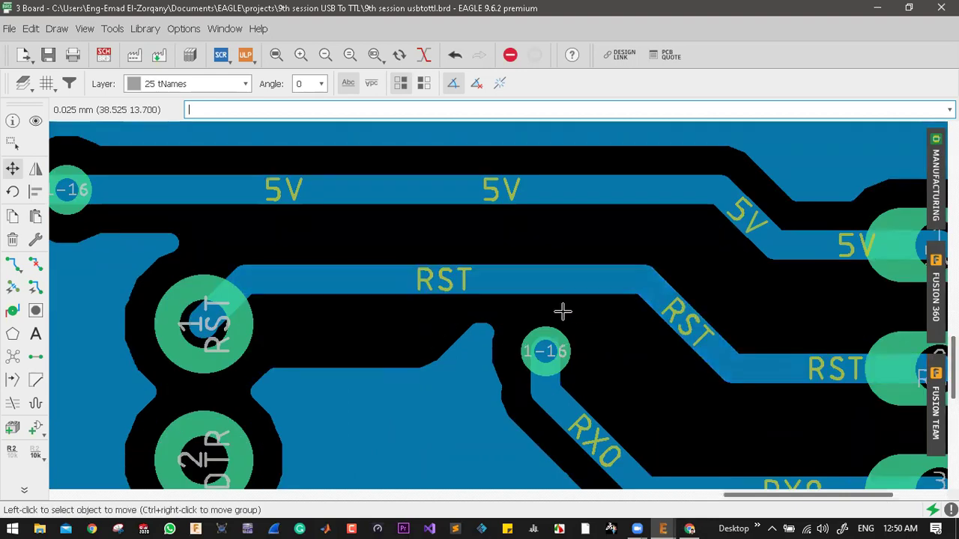
- Move the diagonal RXO segment so it runs straight out of its via towards the header
{"action": "scroll", "coordinate": [570, 322], "scroll_direction": "down", "scroll_amount": 3}
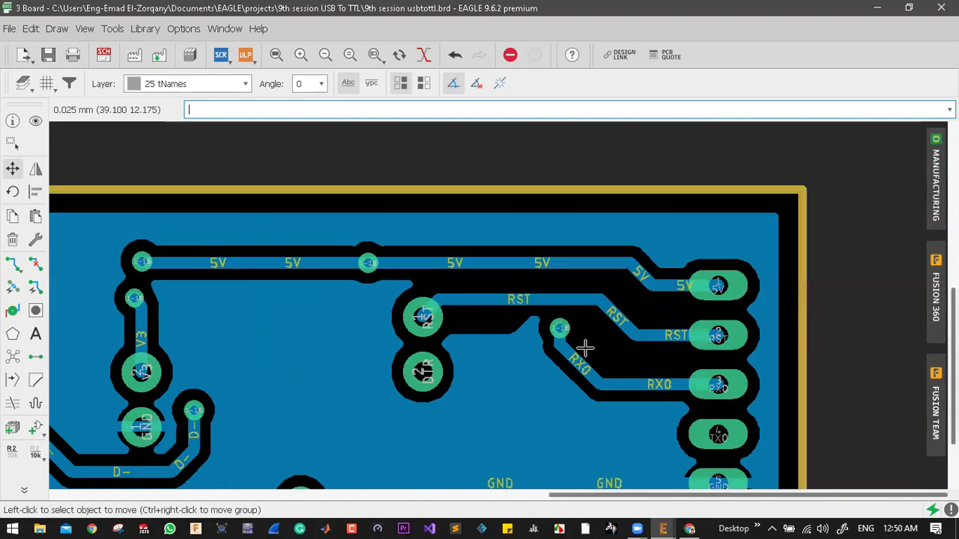
{"action": "scroll", "coordinate": [585, 352], "scroll_direction": "up", "scroll_amount": 1}
{"action": "left_click", "coordinate": [585, 357]}
{"action": "left_click", "coordinate": [587, 360]}
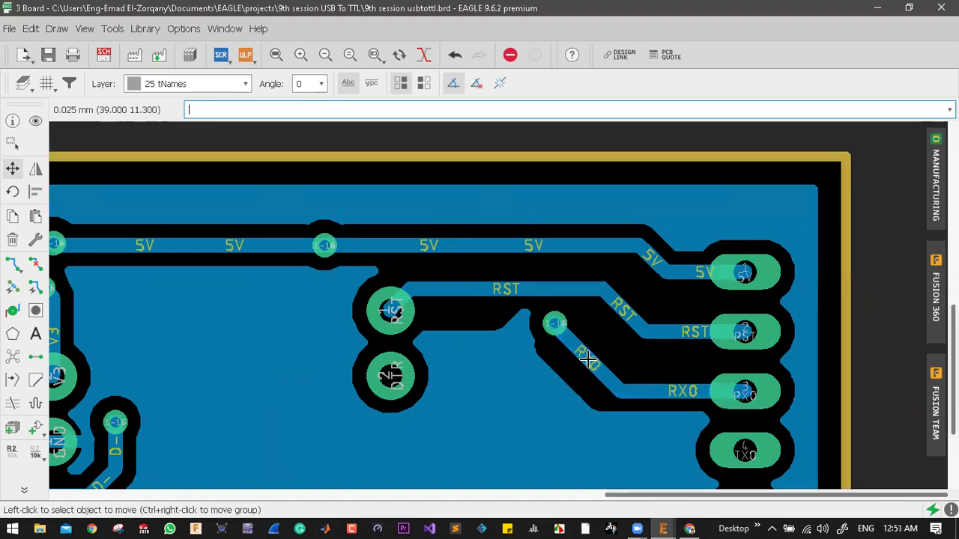
{"action": "scroll", "coordinate": [599, 352], "scroll_direction": "down", "scroll_amount": 4}
- Realign the vertical V3 trace segment with the centre of its via, leaving a diagonal bend into the V3 pad
{"action": "scroll", "coordinate": [629, 337], "scroll_direction": "up", "scroll_amount": 2}
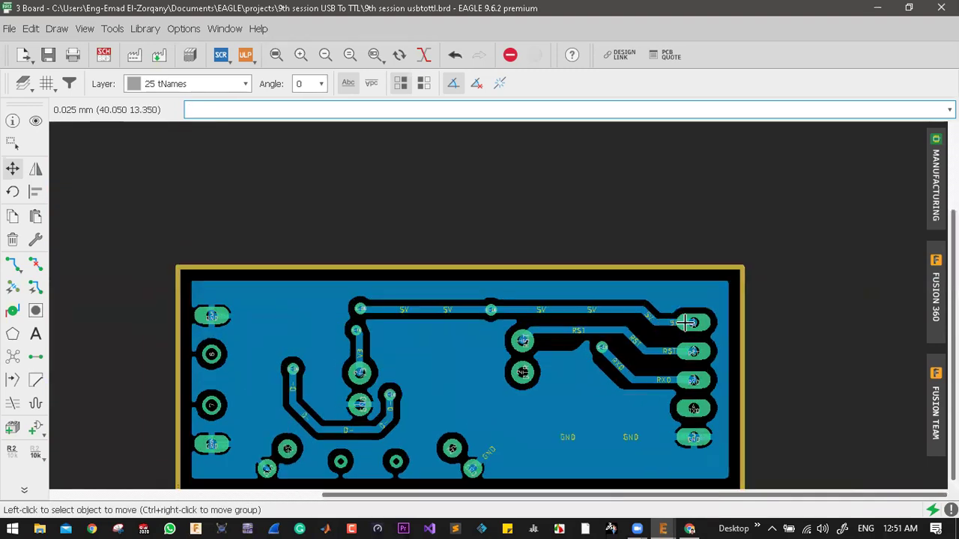
{"action": "scroll", "coordinate": [360, 315], "scroll_direction": "up", "scroll_amount": 2}
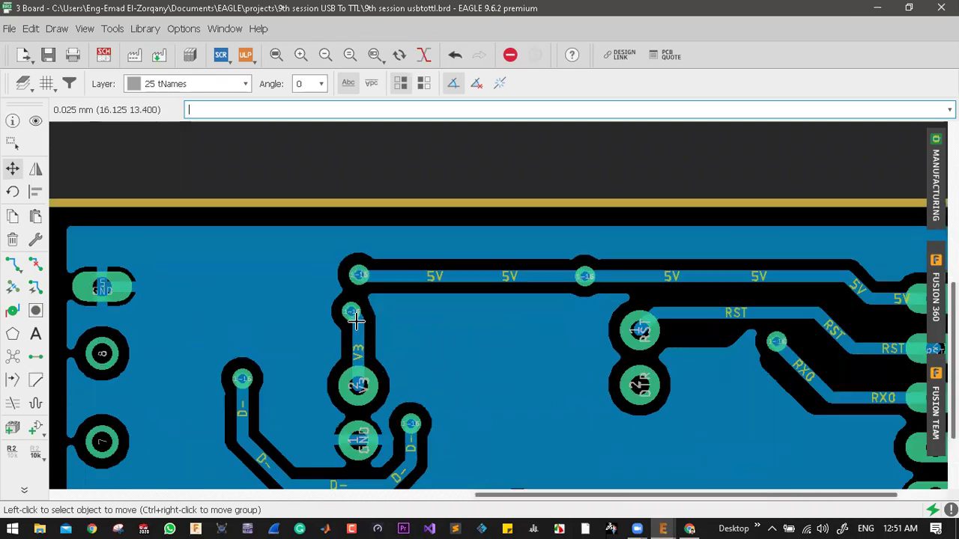
{"action": "scroll", "coordinate": [356, 304], "scroll_direction": "up", "scroll_amount": 3}
{"action": "left_click", "coordinate": [337, 353]}
{"action": "scroll", "coordinate": [330, 371], "scroll_direction": "down", "scroll_amount": 3}
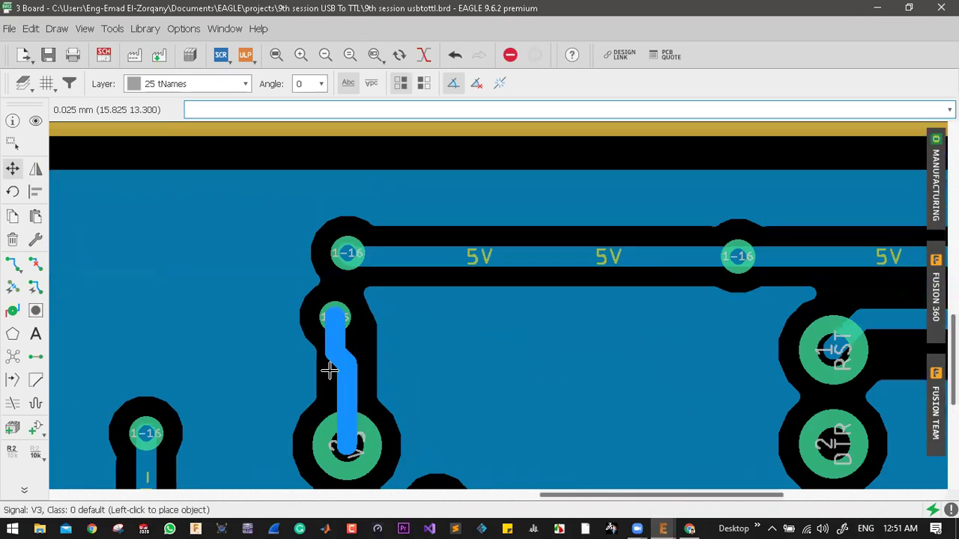
{"action": "scroll", "coordinate": [326, 381], "scroll_direction": "down", "scroll_amount": 2}
{"action": "scroll", "coordinate": [336, 381], "scroll_direction": "up", "scroll_amount": 2}
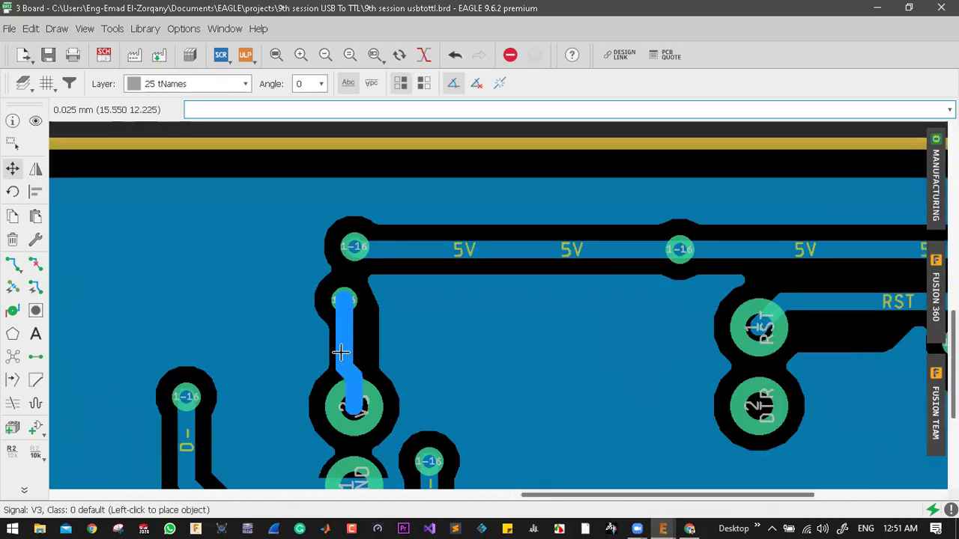
{"action": "left_click", "coordinate": [354, 364]}
- Reposition the short lower V3 segment so the trace drops straight from the via and bends only inside the V3 pad
{"action": "left_click", "coordinate": [344, 369]}
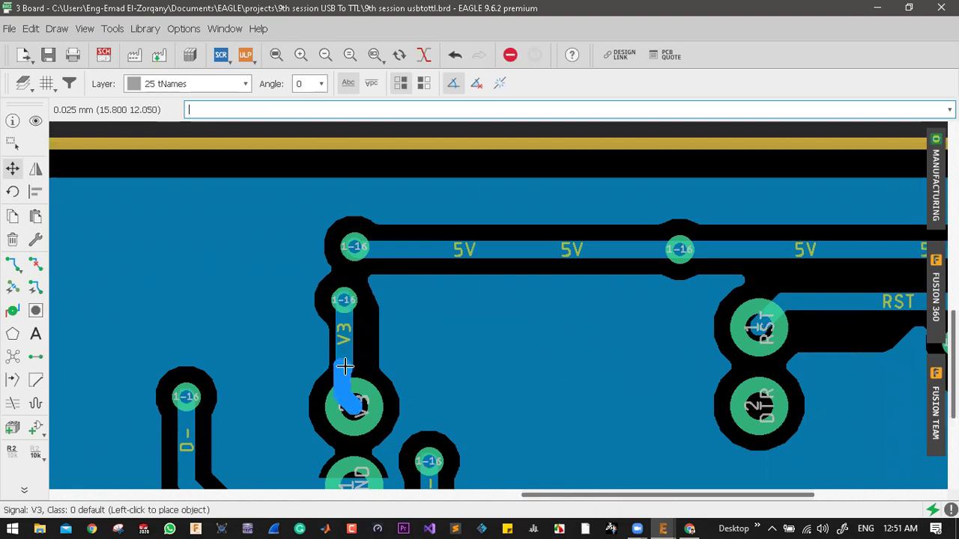
{"action": "left_click", "coordinate": [347, 364]}
{"action": "scroll", "coordinate": [345, 371], "scroll_direction": "up", "scroll_amount": 2}
{"action": "left_click", "coordinate": [342, 379]}
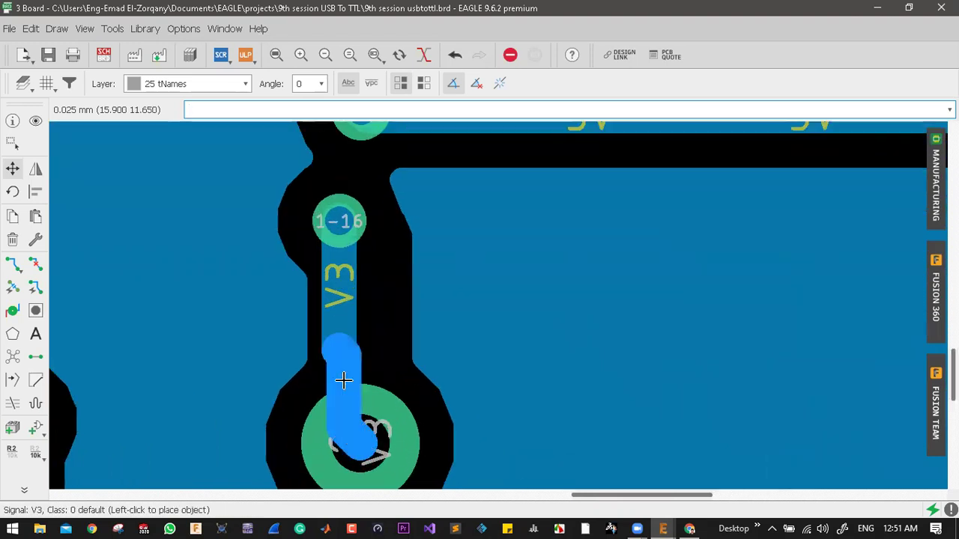
{"action": "left_click", "coordinate": [341, 379]}
{"action": "scroll", "coordinate": [338, 378], "scroll_direction": "up", "scroll_amount": 1}
{"action": "left_click", "coordinate": [335, 378]}
{"action": "left_click", "coordinate": [335, 376]}
{"action": "left_click", "coordinate": [335, 375]}
{"action": "left_click", "coordinate": [338, 373]}
- Examine the complete bottom copper layout and the header traces after the rerouting
{"action": "scroll", "coordinate": [368, 359], "scroll_direction": "down", "scroll_amount": 3}
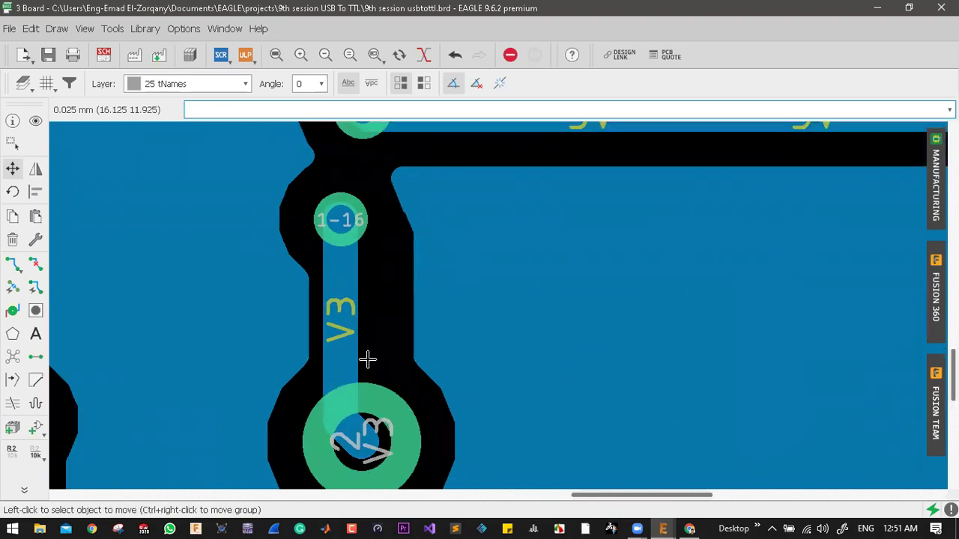
{"action": "scroll", "coordinate": [431, 352], "scroll_direction": "down", "scroll_amount": 2}
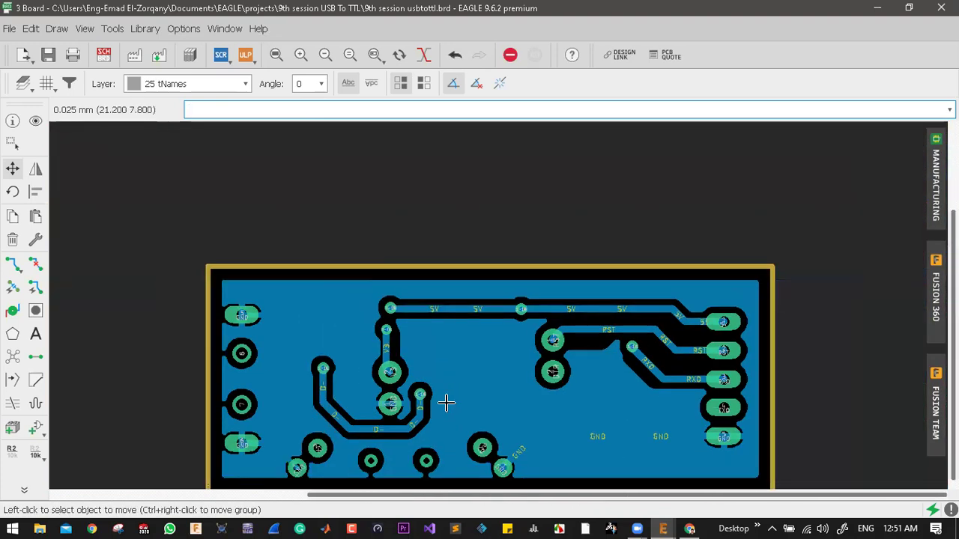
{"action": "scroll", "coordinate": [552, 336], "scroll_direction": "down", "scroll_amount": 1}
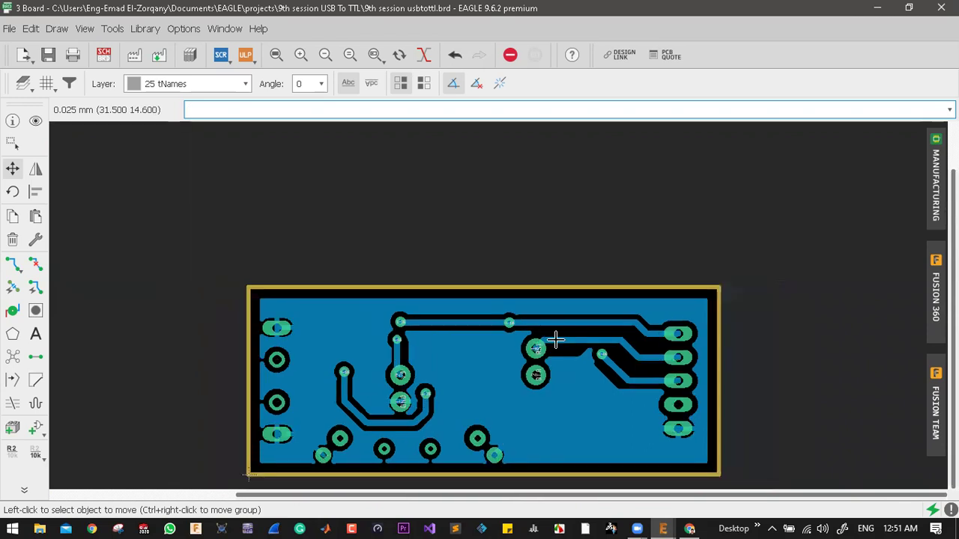
{"action": "scroll", "coordinate": [643, 289], "scroll_direction": "down", "scroll_amount": 1}
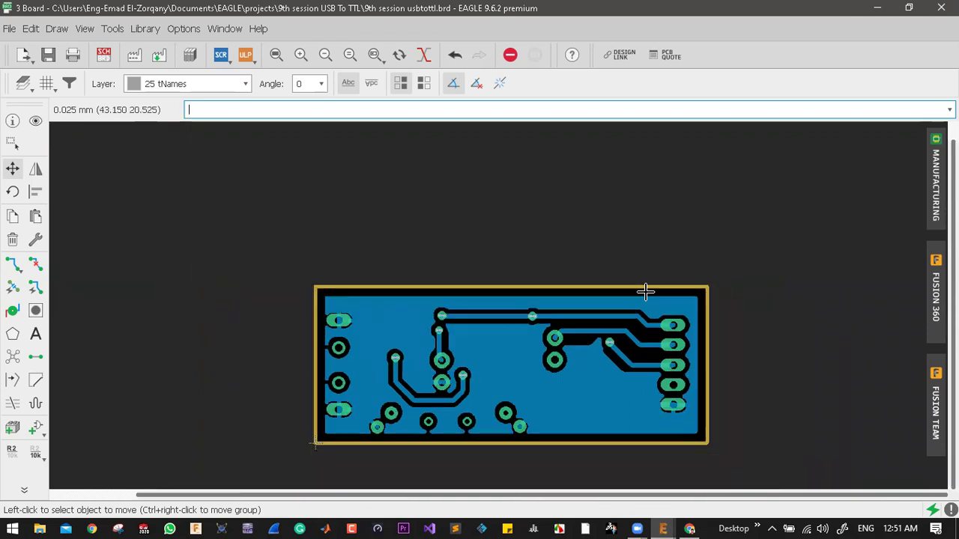
{"action": "scroll", "coordinate": [614, 332], "scroll_direction": "up", "scroll_amount": 2}
{"action": "scroll", "coordinate": [609, 334], "scroll_direction": "up", "scroll_amount": 1}
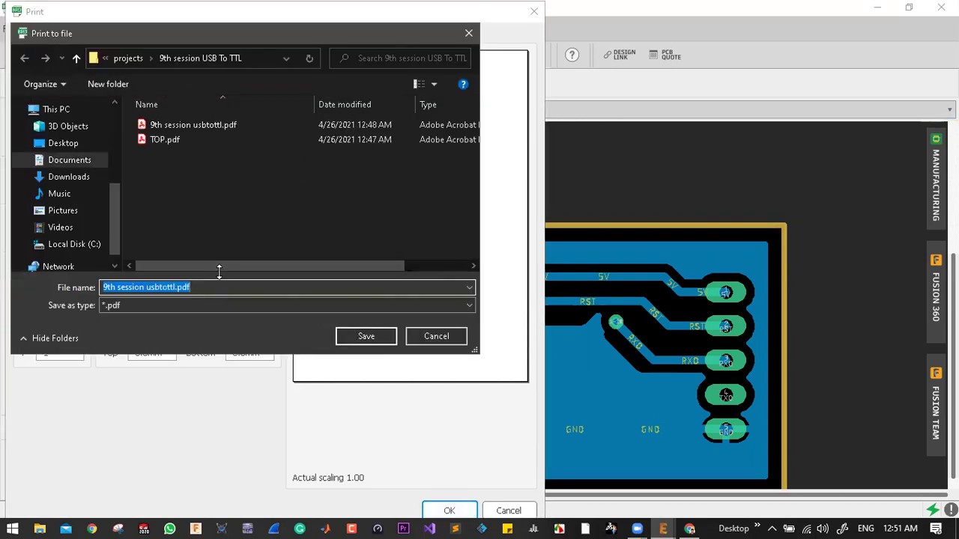
- Name the PDF output file Bottom in the 9th session USB To TTL folder and print the bottom copper layer to it
{"action": "left_click", "coordinate": [210, 282]}
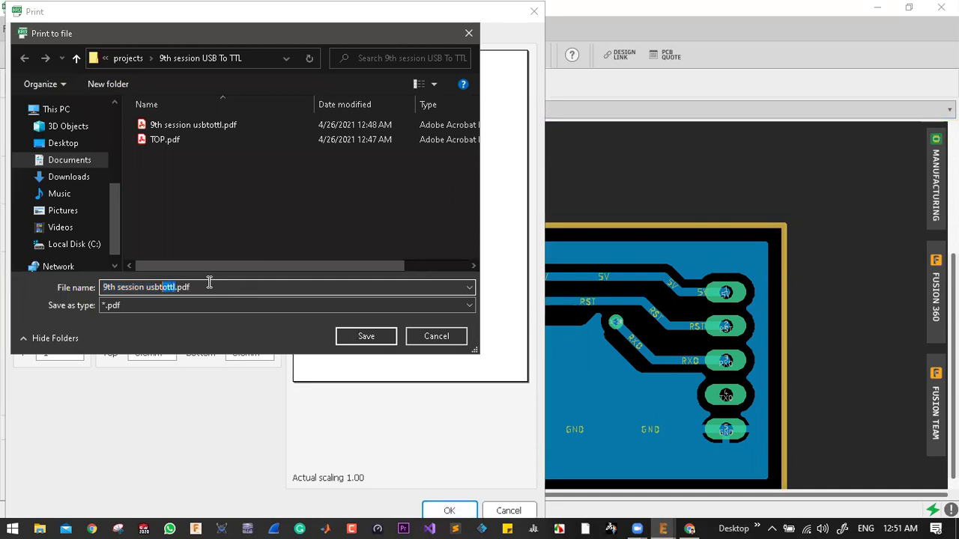
{"action": "key", "text": "shift+Left"}
{"action": "key", "text": "shift+Left"}
{"action": "key", "text": "shift+Left"}
{"action": "key", "text": "shift+Left"}
{"action": "key", "text": "shift+Left"}
{"action": "key", "text": "shift+Left"}
{"action": "key", "text": "shift+Left"}
{"action": "key", "text": "shift+Left"}
{"action": "key", "text": "shift+Left"}
{"action": "key", "text": "shift+Left"}
{"action": "key", "text": "shift+Left"}
{"action": "key", "text": "shift+Left"}
{"action": "key", "text": "shift+Left"}
{"action": "key", "text": "shift+Left"}
{"action": "key", "text": "shift+Left"}
{"action": "key", "text": "shift+Left"}
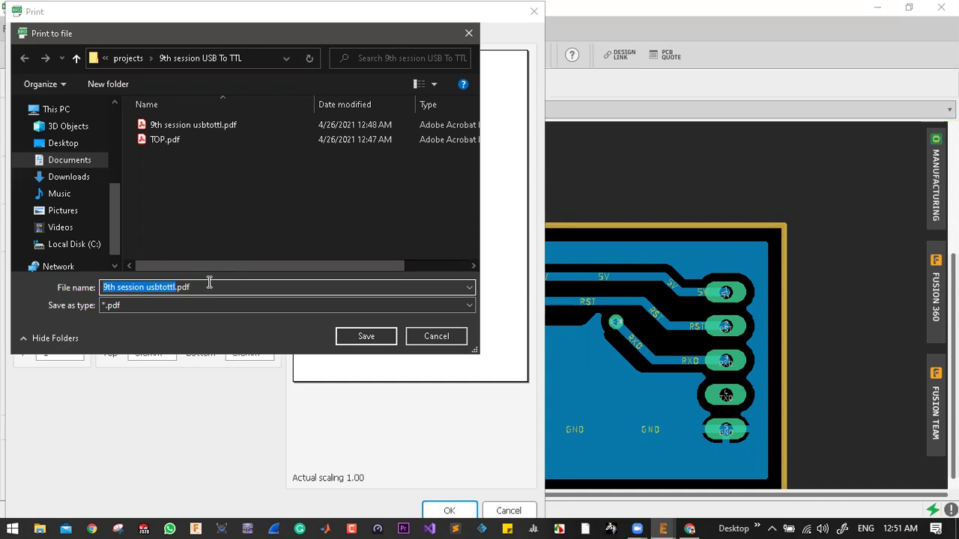
{"action": "key", "text": "Right"}
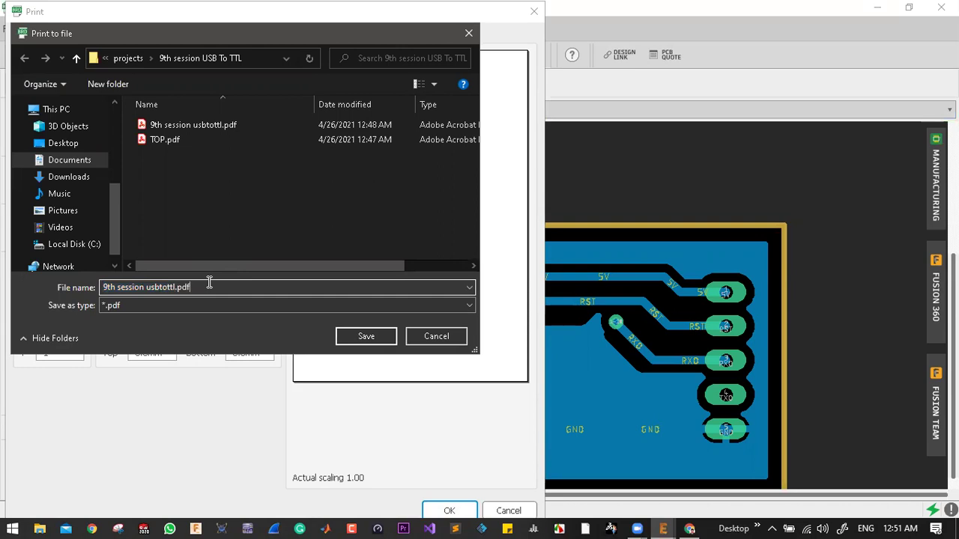
{"action": "key", "text": "shift+Left"}
{"action": "key", "text": "shift+Left"}
{"action": "key", "text": "shift+Left"}
{"action": "key", "text": "shift+Left"}
{"action": "key", "text": "shift+Left"}
{"action": "key", "text": "shift+Left"}
{"action": "key", "text": "shift+Left"}
{"action": "key", "text": "shift+Left"}
{"action": "key", "text": "shift+Left"}
{"action": "key", "text": "shift+Left"}
{"action": "key", "text": "shift+Left"}
{"action": "key", "text": "shift+Left"}
{"action": "key", "text": "shift+Left"}
{"action": "key", "text": "shift+Left"}
{"action": "key", "text": "shift+Left"}
{"action": "key", "text": "shift+Left"}
{"action": "key", "text": "shift+Left"}
{"action": "key", "text": "shift+Left"}
{"action": "key", "text": "shift+Left"}
{"action": "key", "text": "shift+Left"}
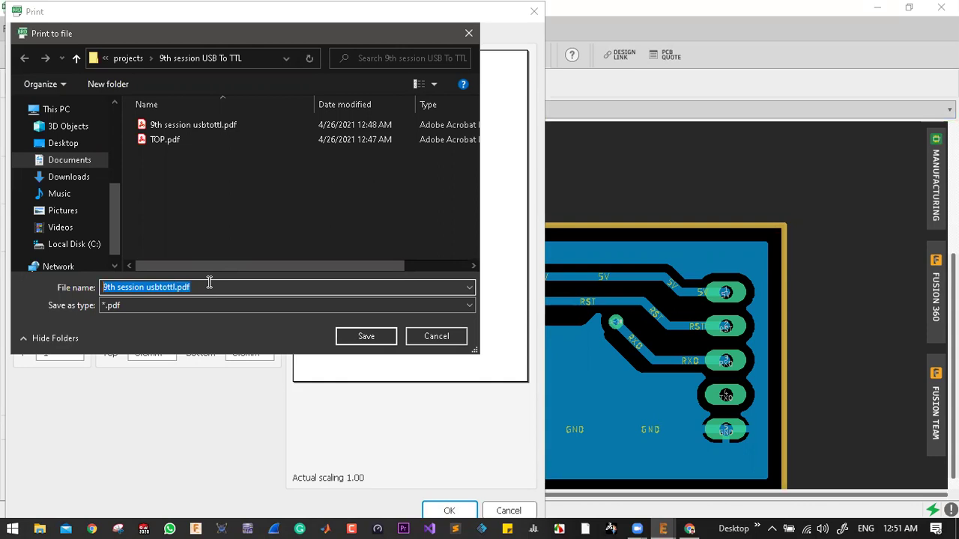
{"action": "type", "text": "Bottom"}
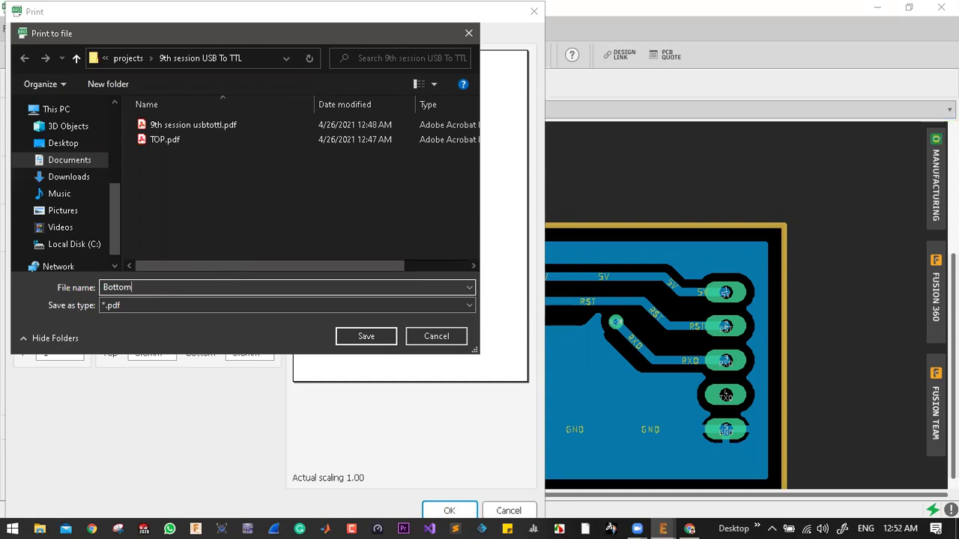
{"action": "left_click", "coordinate": [367, 337]}
{"action": "left_click", "coordinate": [459, 509]}
{"action": "scroll", "coordinate": [592, 287], "scroll_direction": "down", "scroll_amount": 3}
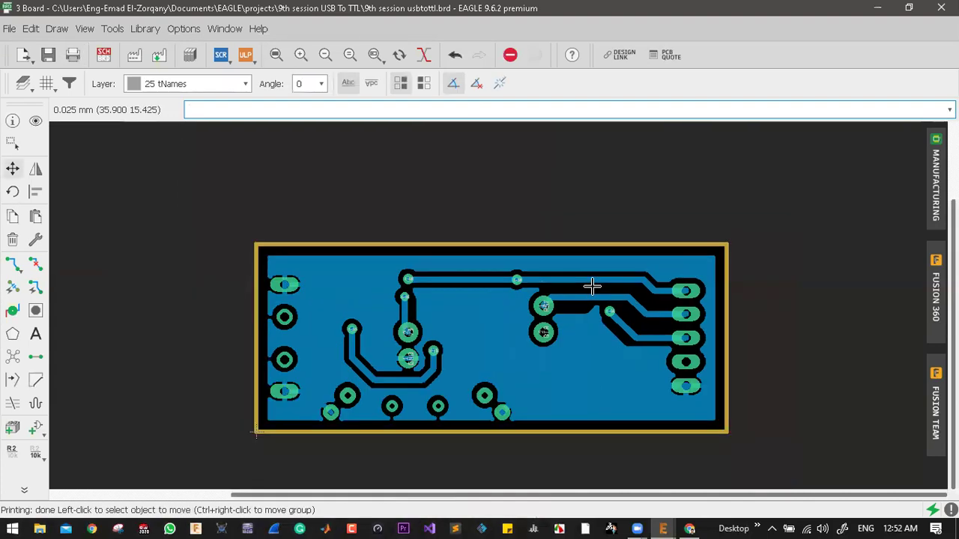
- Switch to File Explorer and open the newly printed Bottom.pdf from the recent files
{"action": "left_click", "coordinate": [40, 528]}
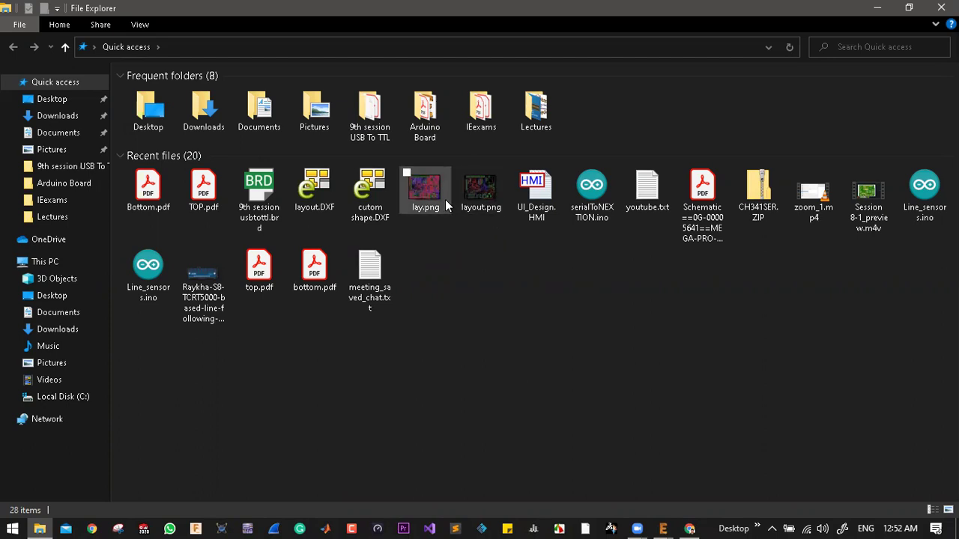
{"action": "left_click", "coordinate": [483, 191]}
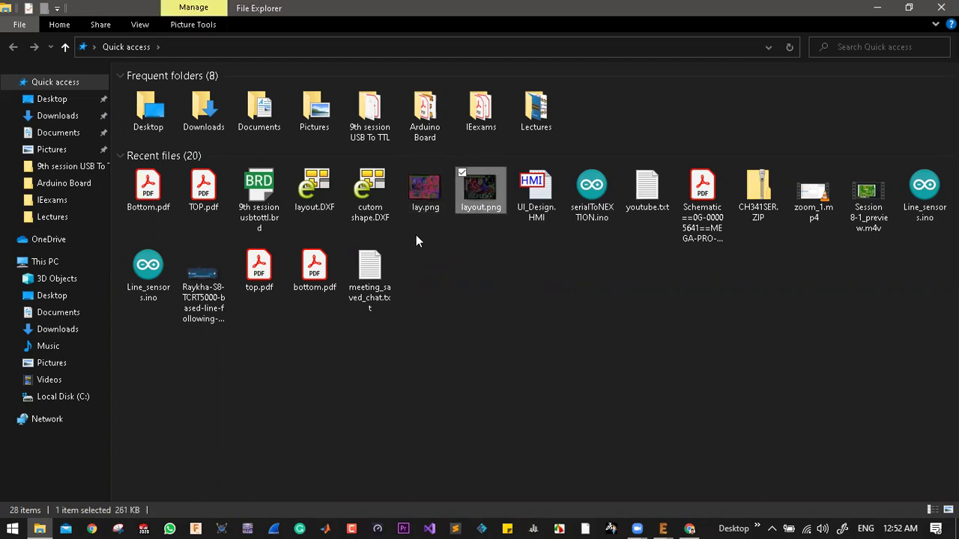
{"action": "left_click", "coordinate": [167, 201]}
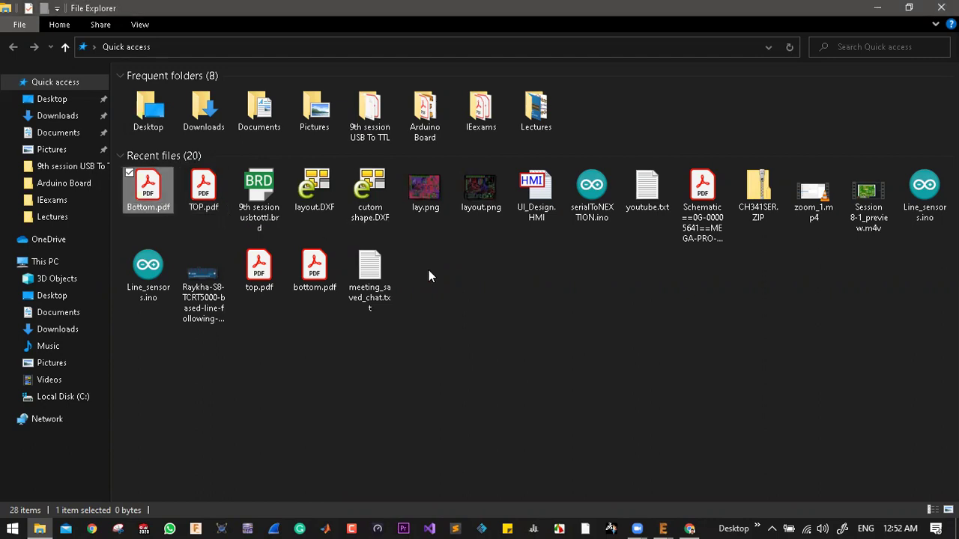
{"action": "key", "text": "Return"}
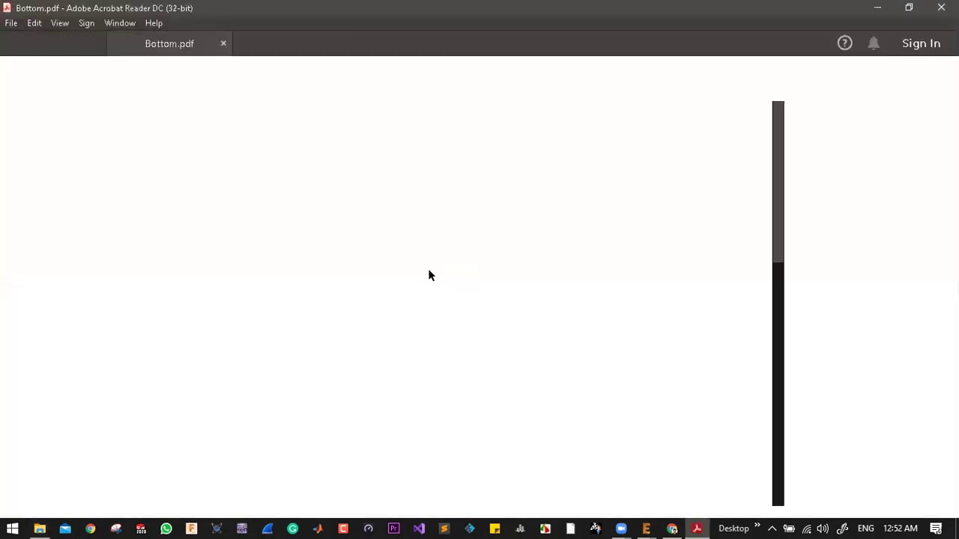
- Inspect the bottom copper artwork on the page of Bottom.pdf and bring up the zoom level choices
{"action": "left_click", "coordinate": [790, 303]}
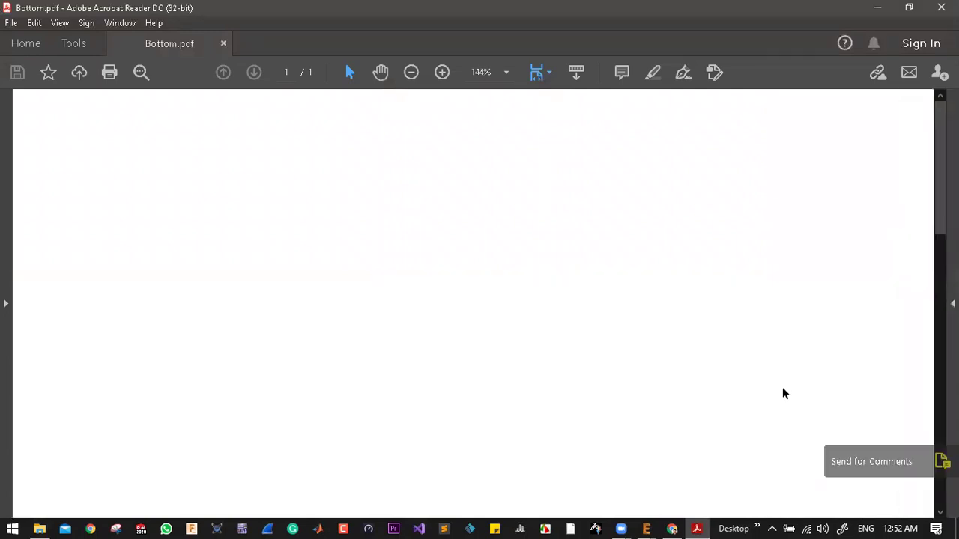
{"action": "scroll", "coordinate": [783, 388], "scroll_direction": "down", "scroll_amount": 3}
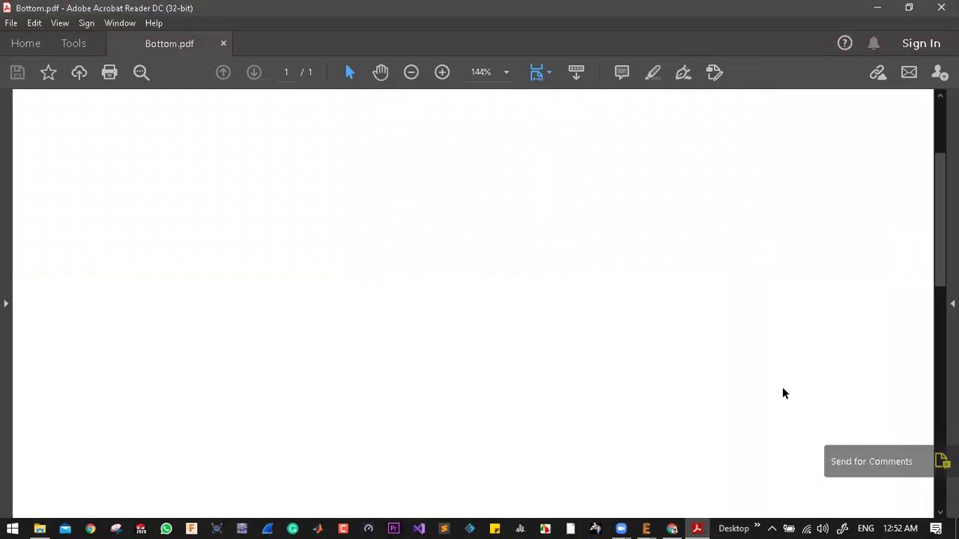
{"action": "scroll", "coordinate": [783, 389], "scroll_direction": "down", "scroll_amount": 3}
{"action": "scroll", "coordinate": [782, 393], "scroll_direction": "down", "scroll_amount": 1}
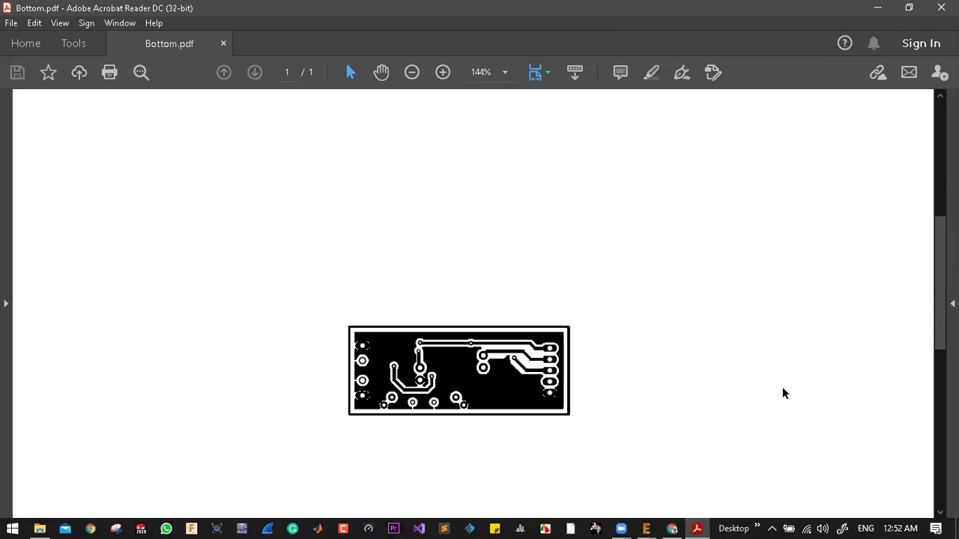
{"action": "scroll", "coordinate": [783, 389], "scroll_direction": "down", "scroll_amount": 2}
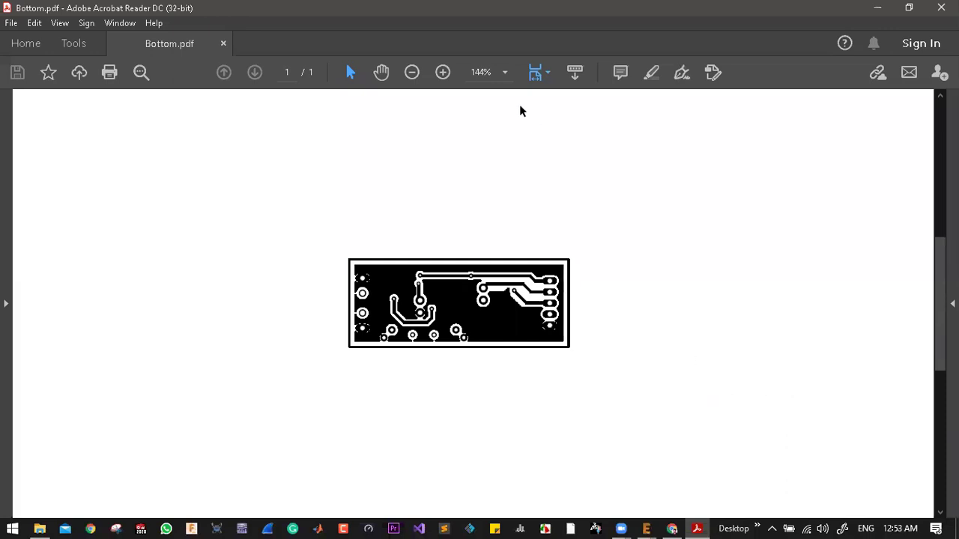
{"action": "left_click", "coordinate": [505, 73]}
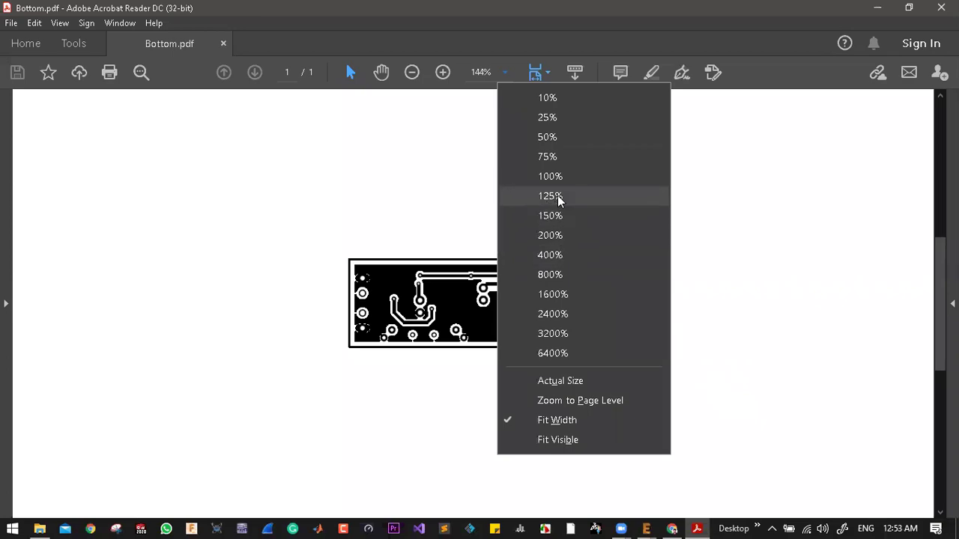